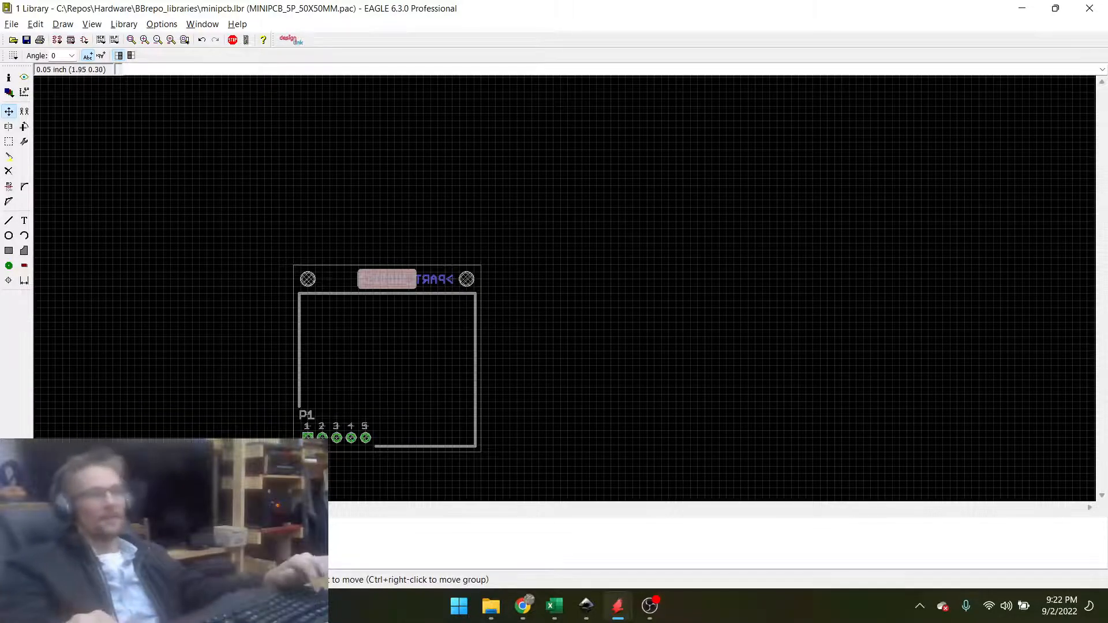
Switch to File Explorer and open 1001.doc from the ECO Records folder.
click(555, 605)
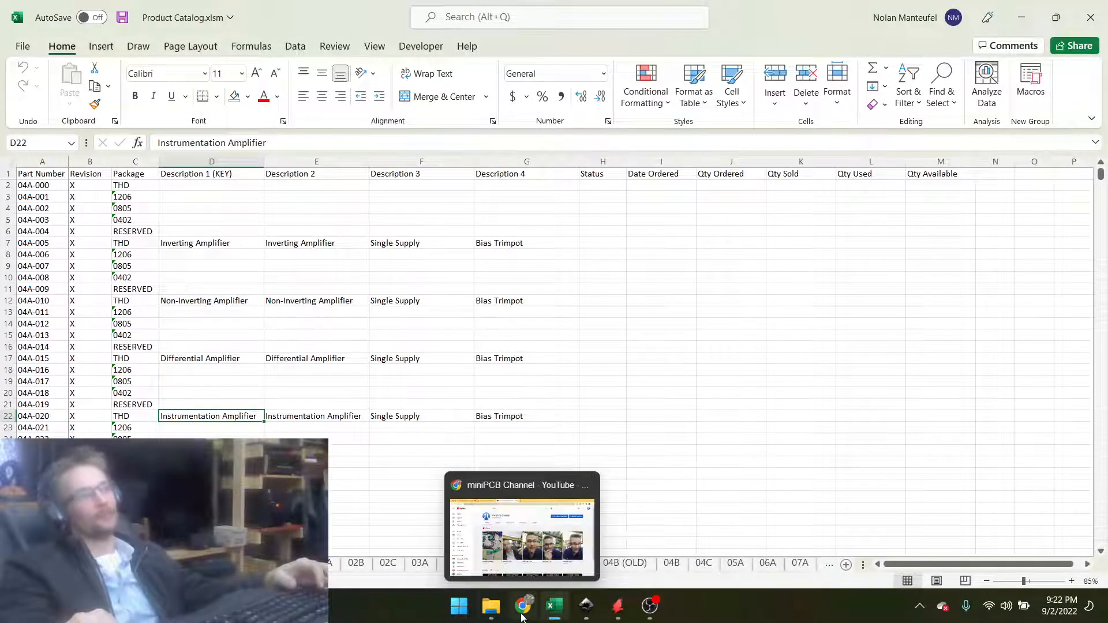
click(491, 606)
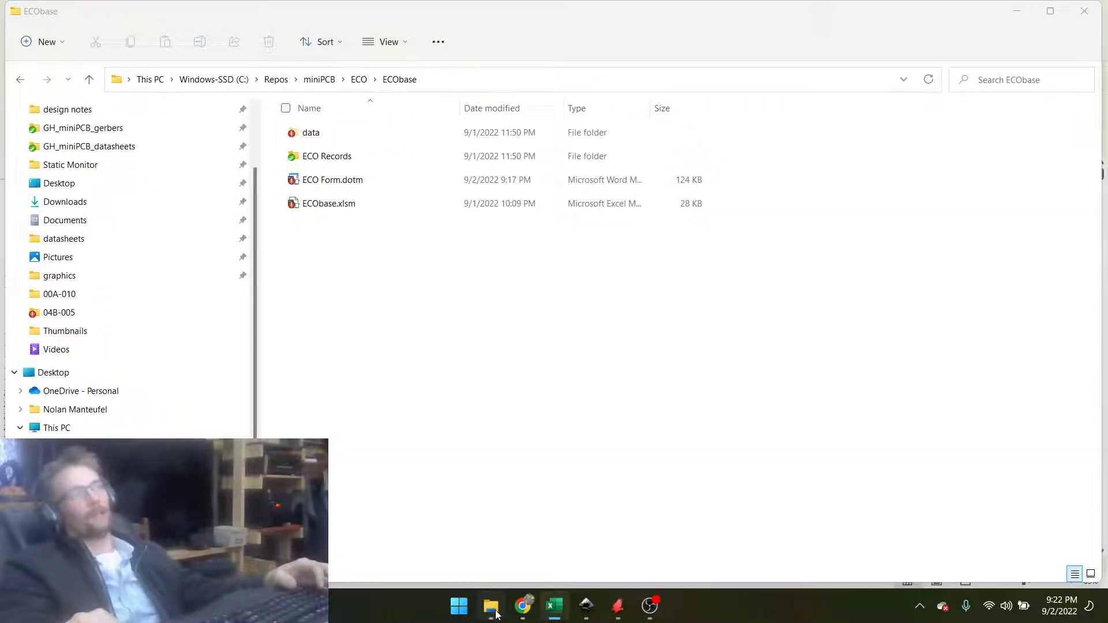
double_click(327, 157)
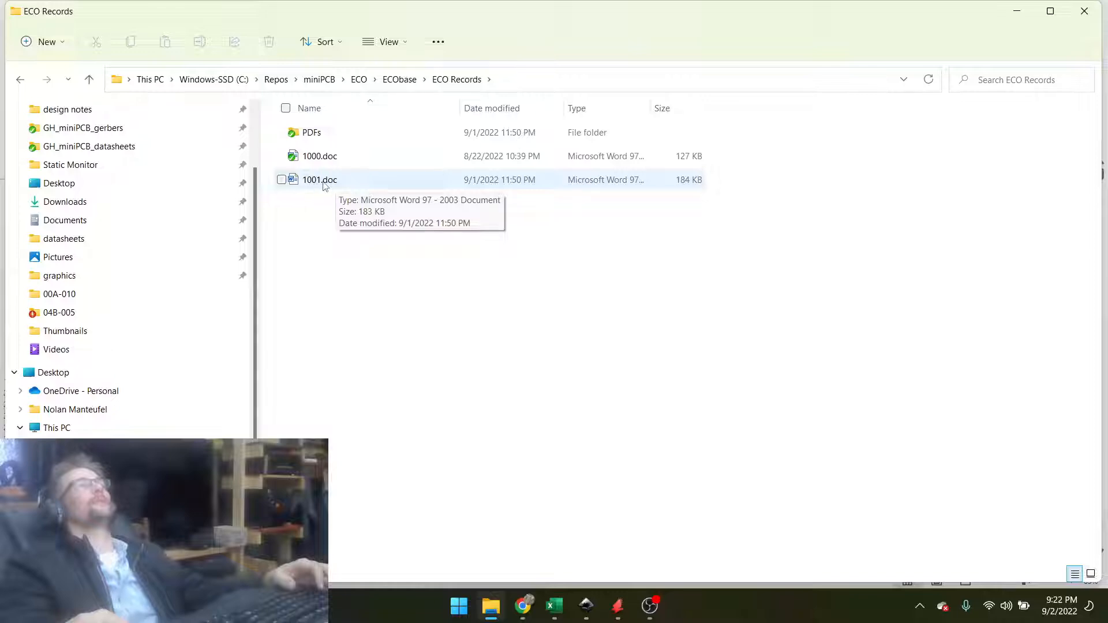
double_click(320, 181)
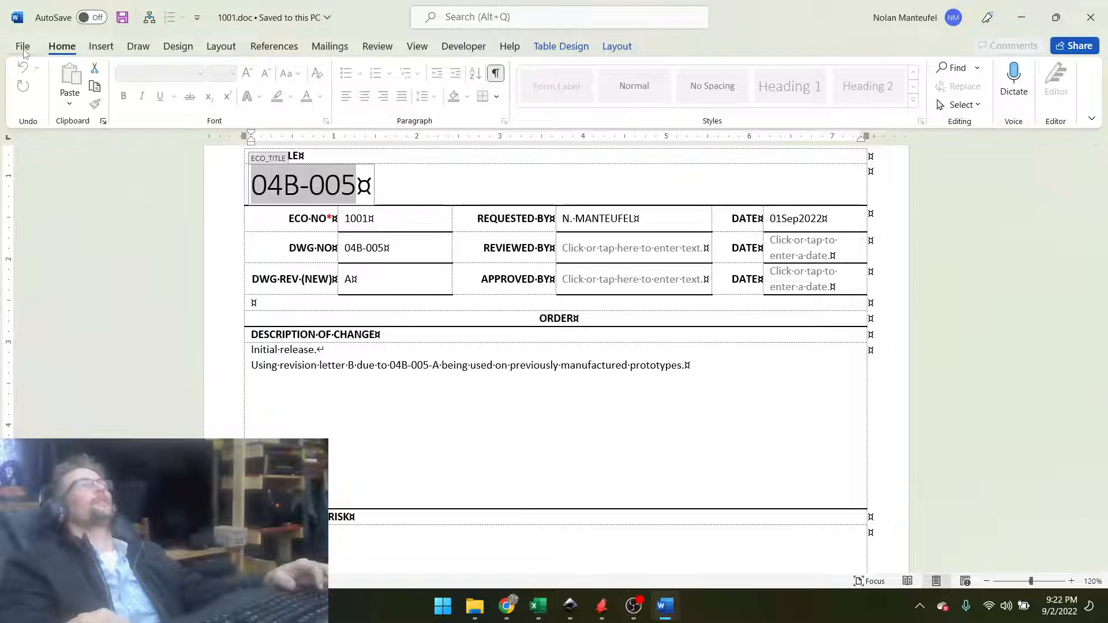
Save a copy of 1001.doc in the ECO Records folder as a Word Document (*.docx).
click(24, 48)
click(41, 237)
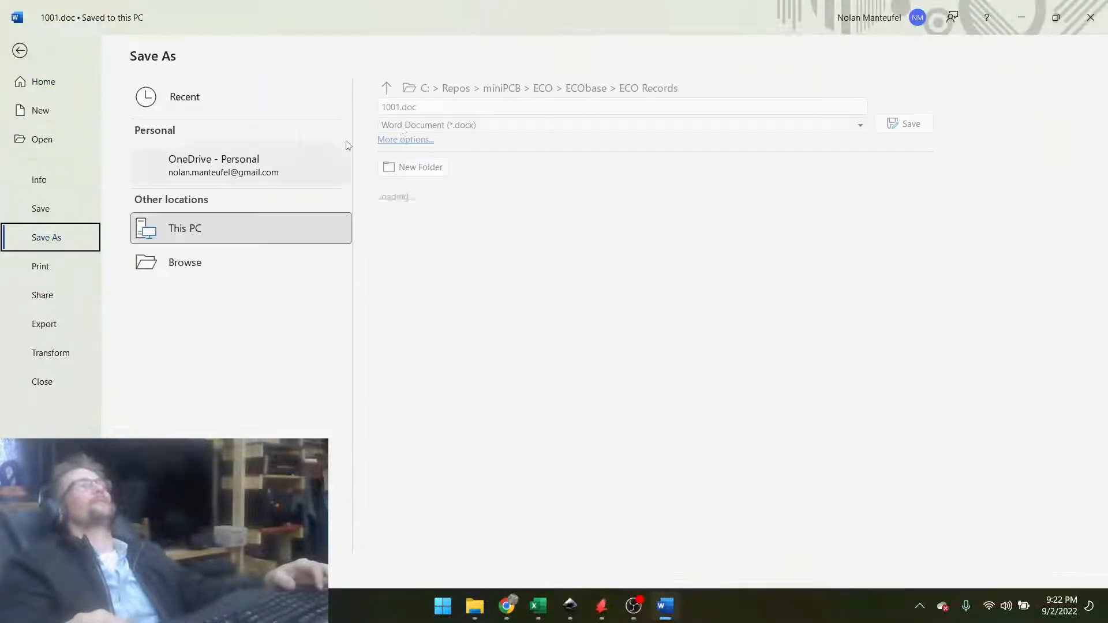
click(419, 127)
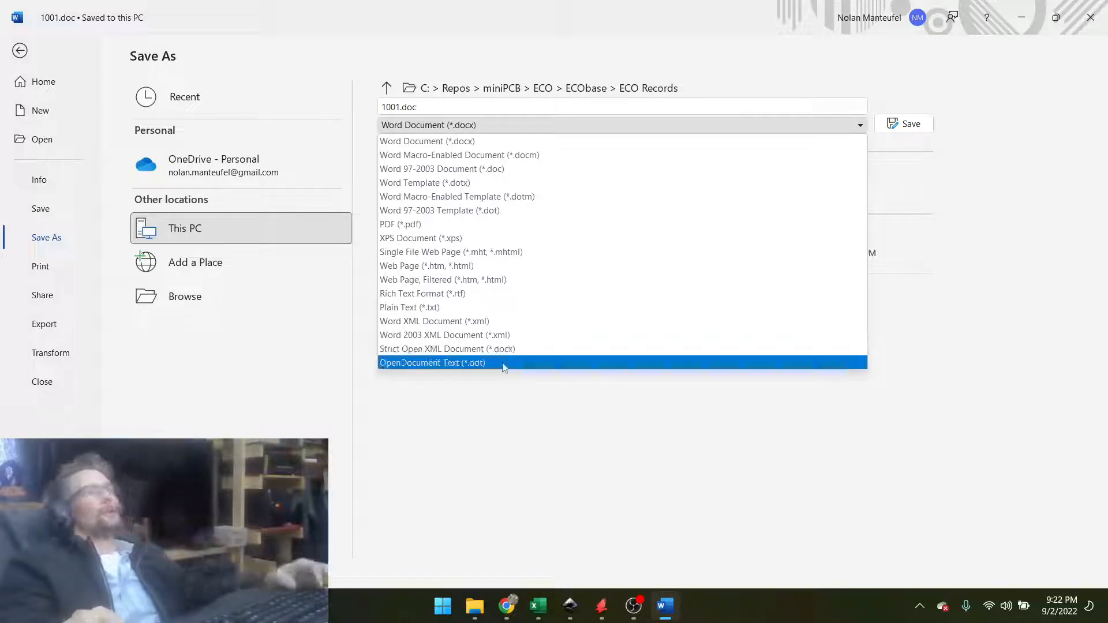
click(441, 141)
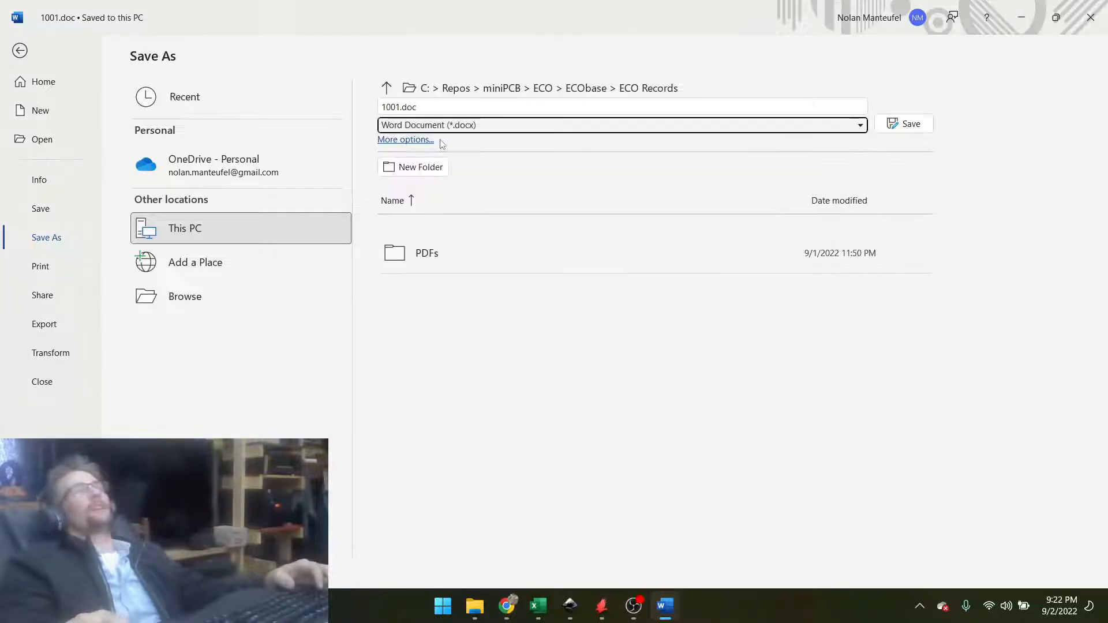
click(904, 124)
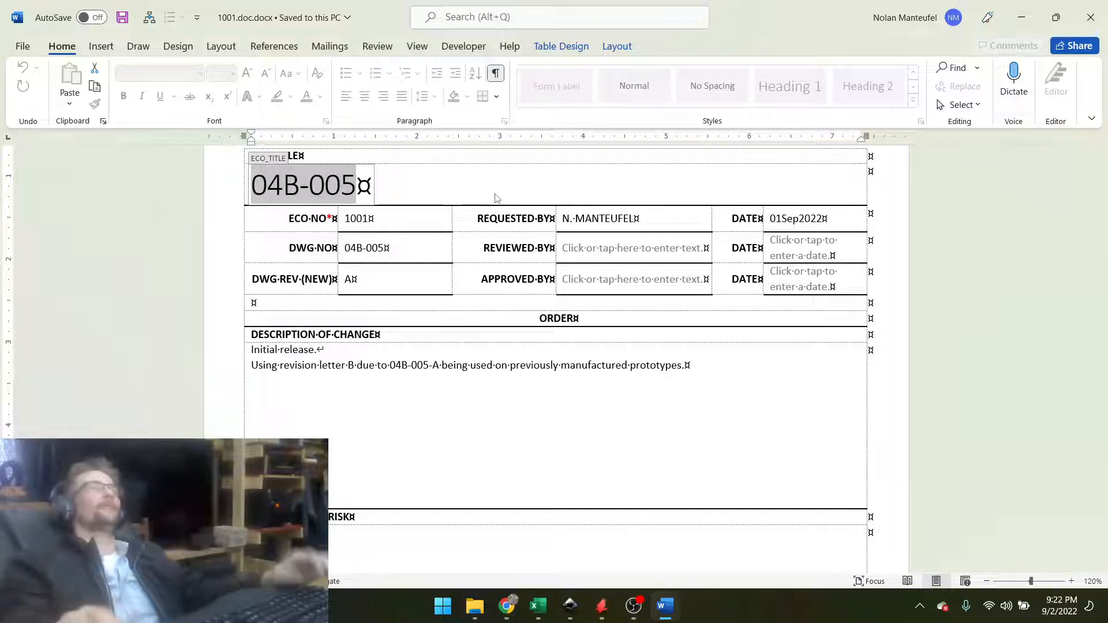
Look through the pages of the newly saved engineering change order and close the document.
scroll(538, 329, down, 4)
scroll(542, 335, down, 12)
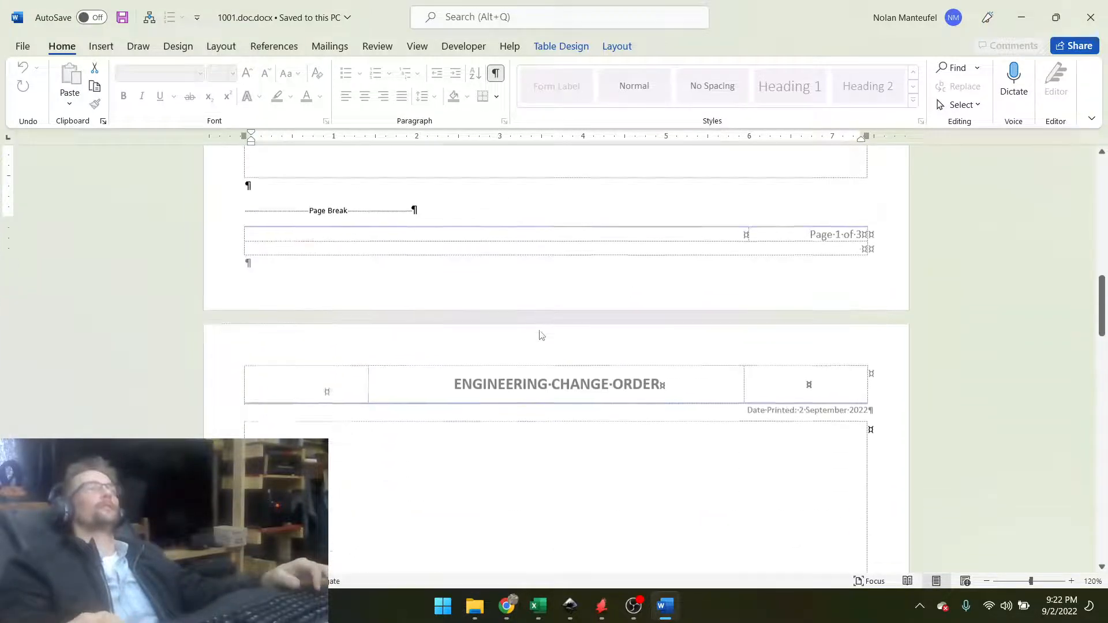
scroll(541, 334, up, 9)
scroll(542, 334, up, 6)
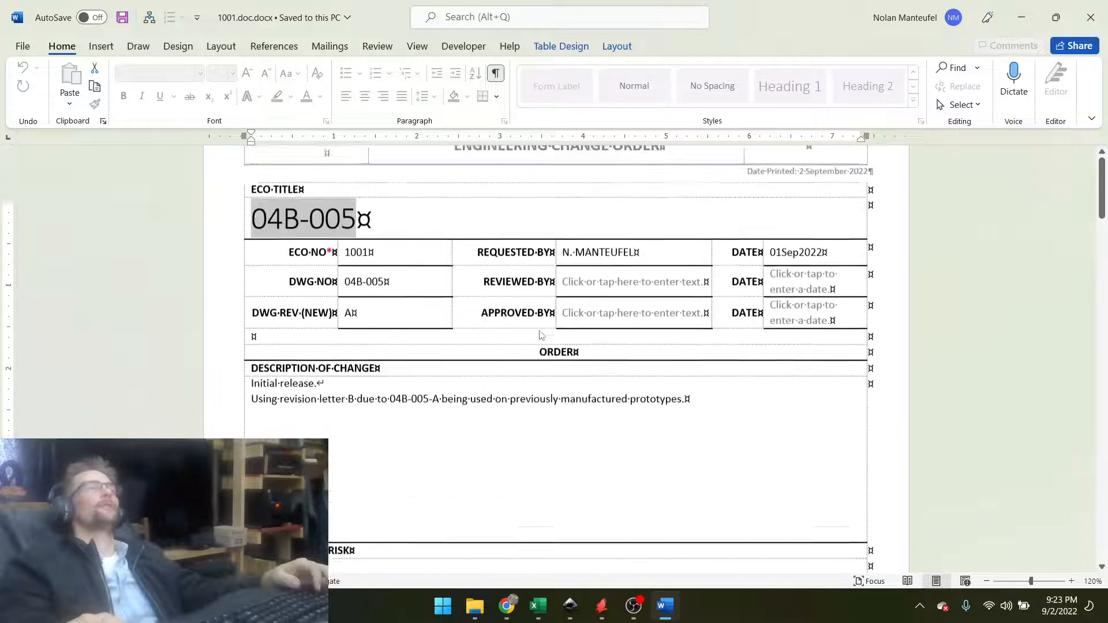
click(467, 298)
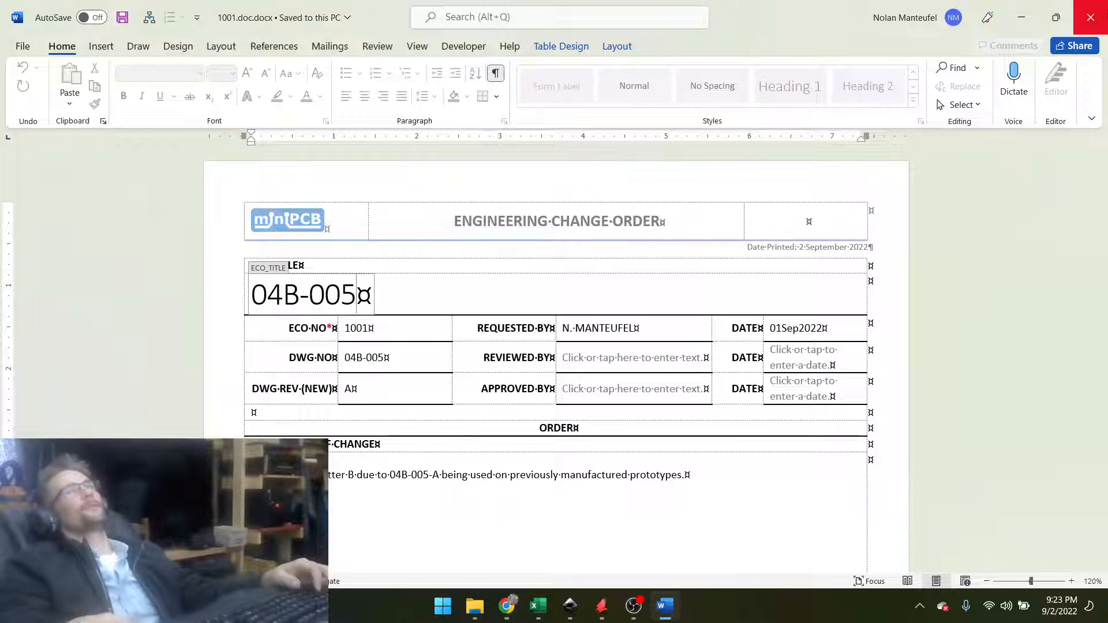
click(1090, 17)
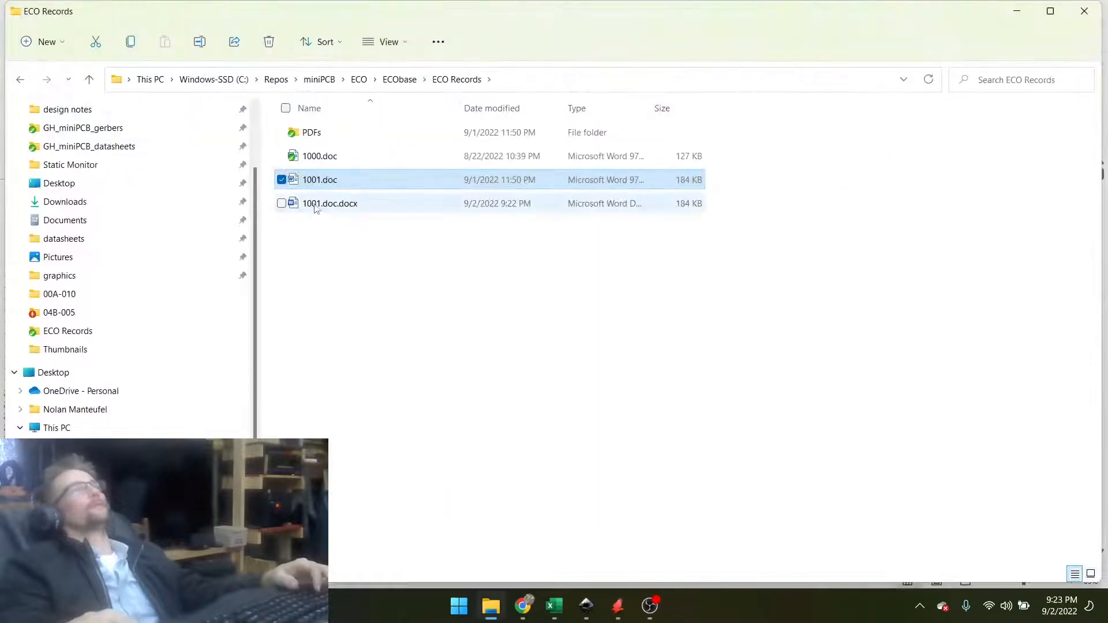
Open 1001.doc.docx from the ECO Records folder to check the converted form, and close it.
right_click(322, 159)
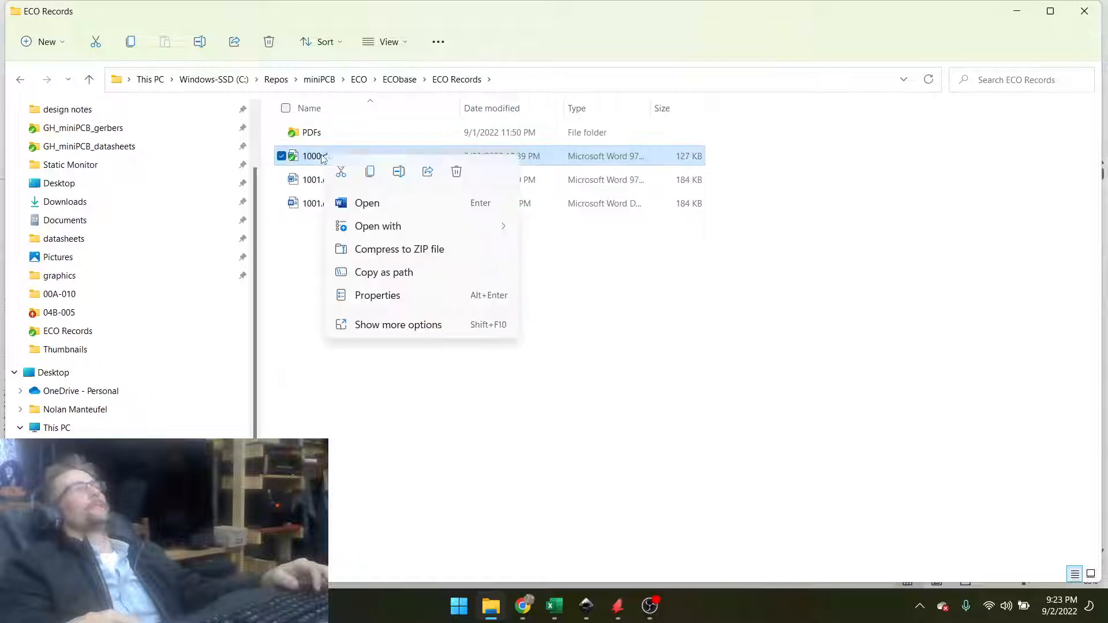
click(569, 312)
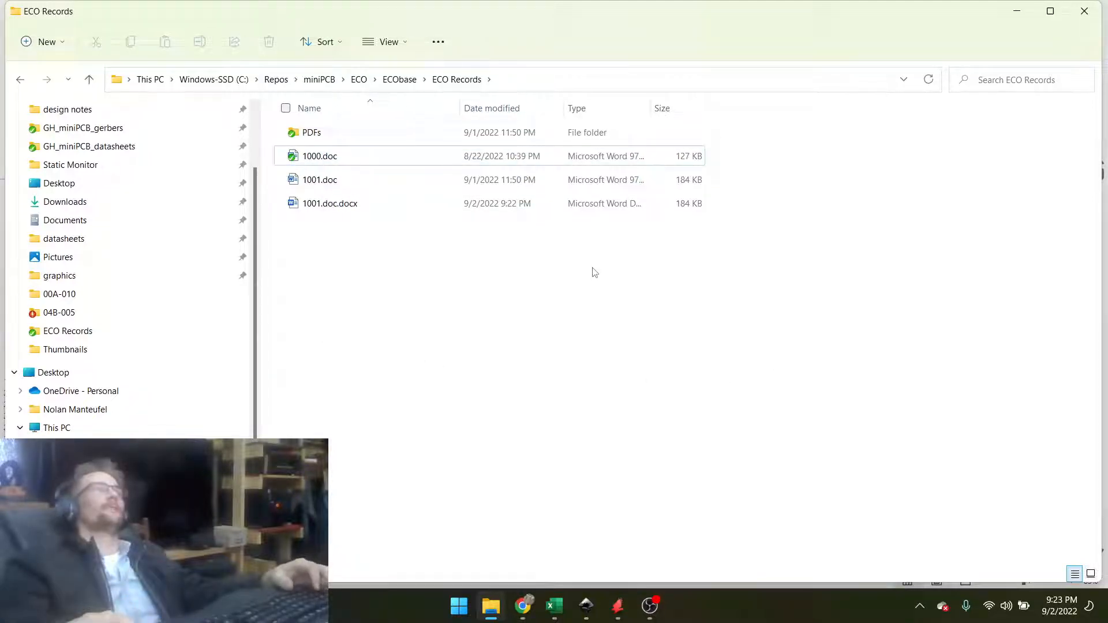
double_click(323, 207)
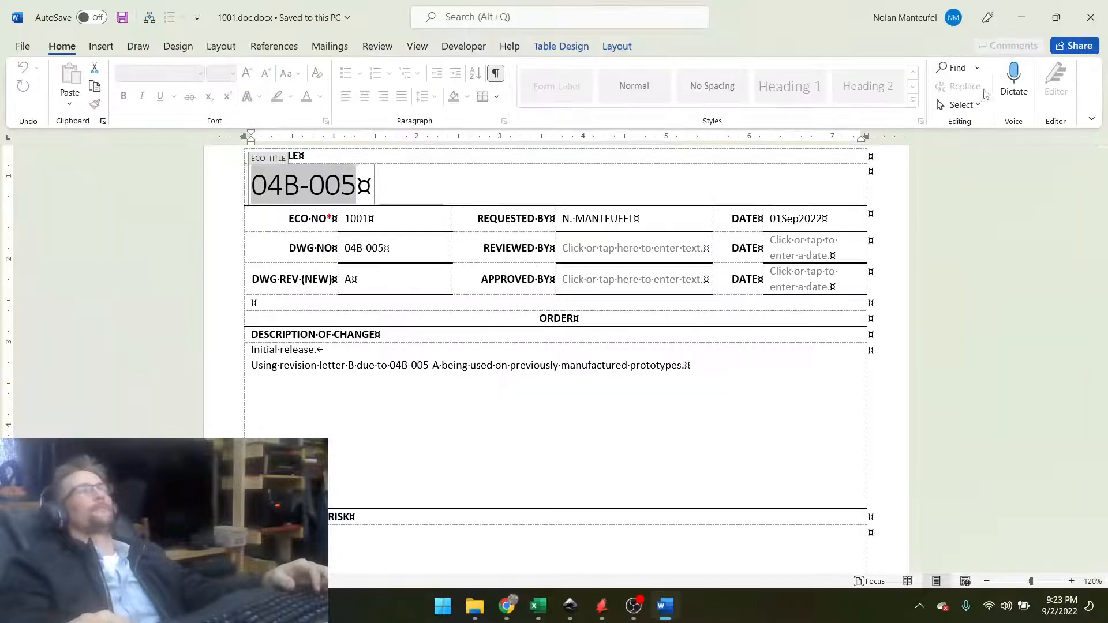
click(1090, 17)
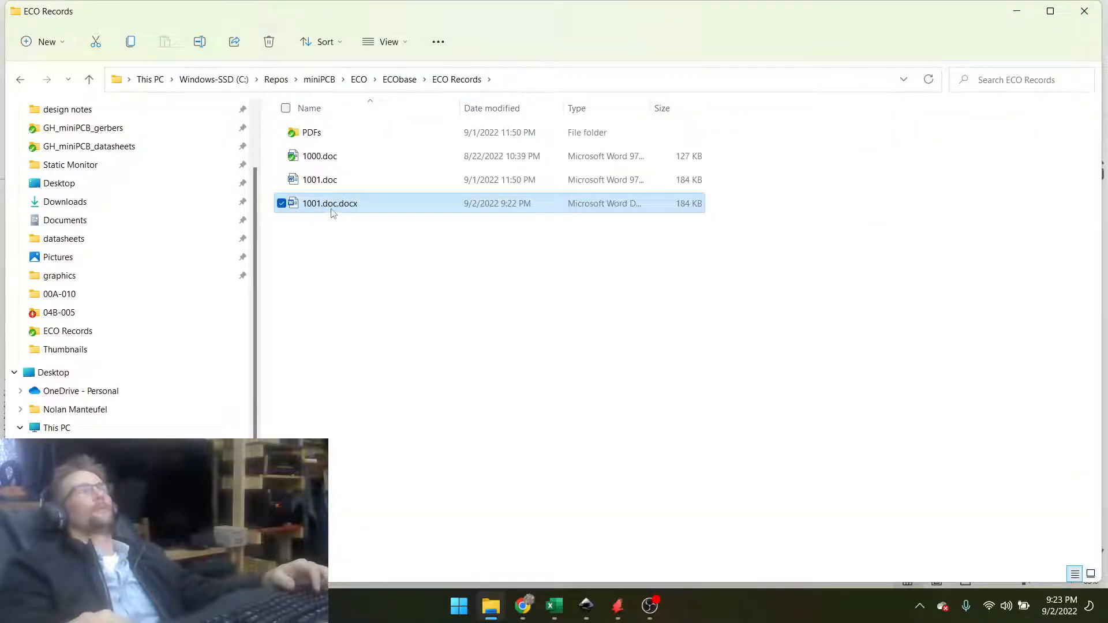
Rename the file 1001.doc.docx as 1001.docx.
click(334, 206)
key(Right)
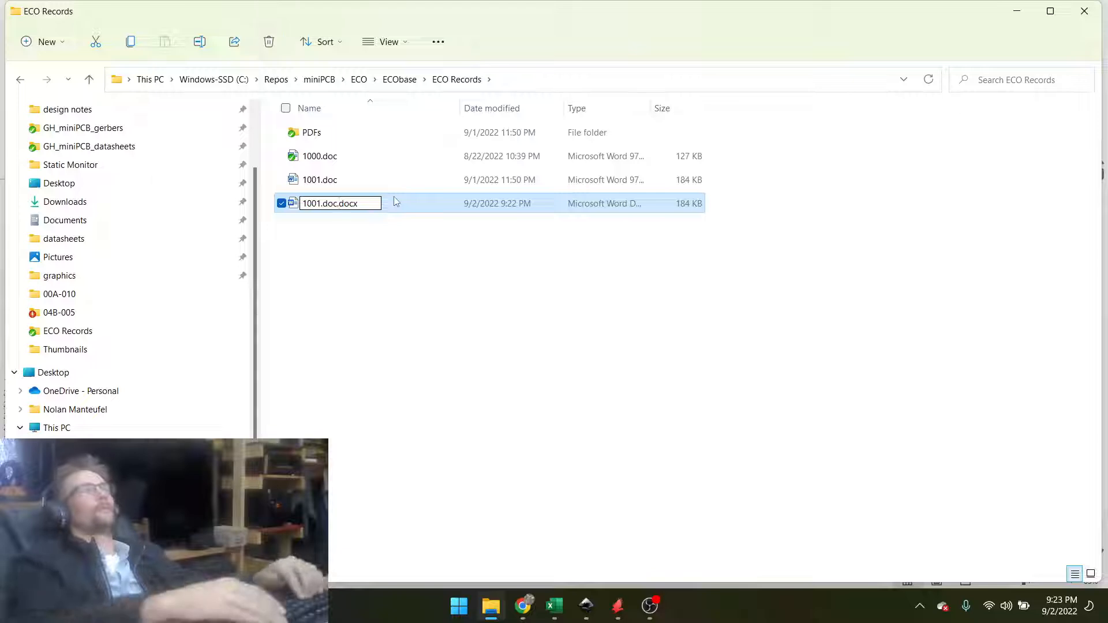
key(BackSpace)
key(BackSpace)
key(BackSpace)
key(BackSpace)
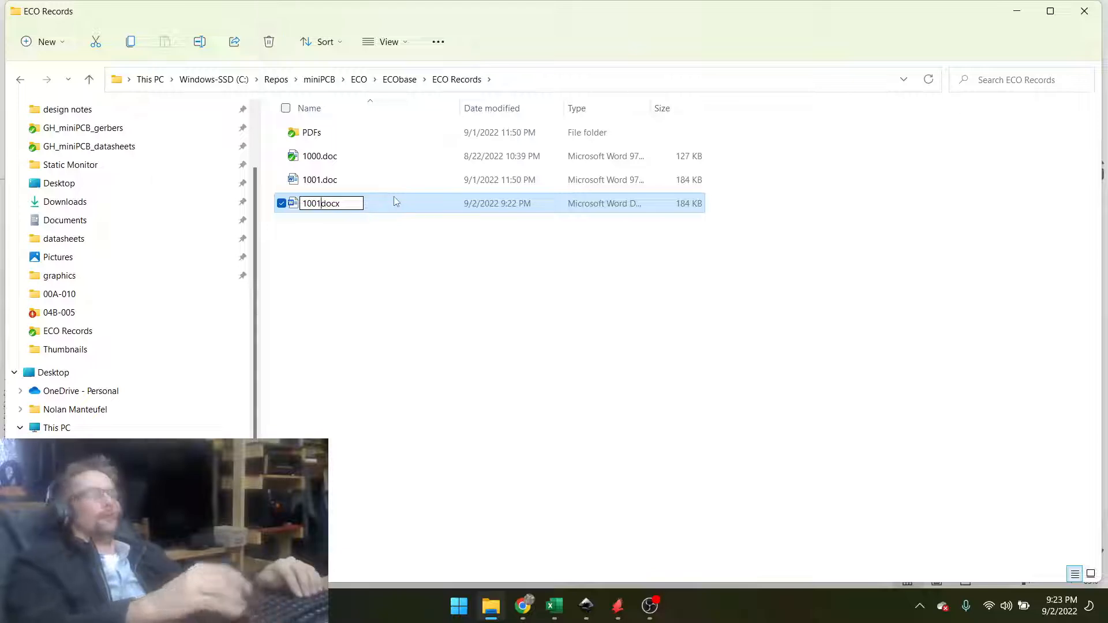
text(.)
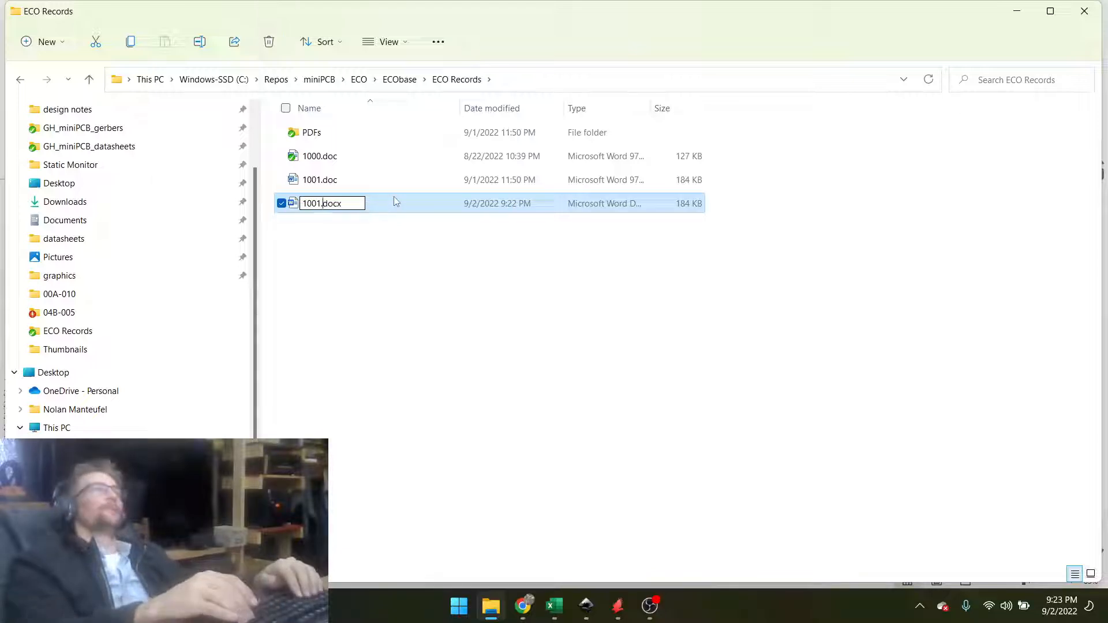
key(Return)
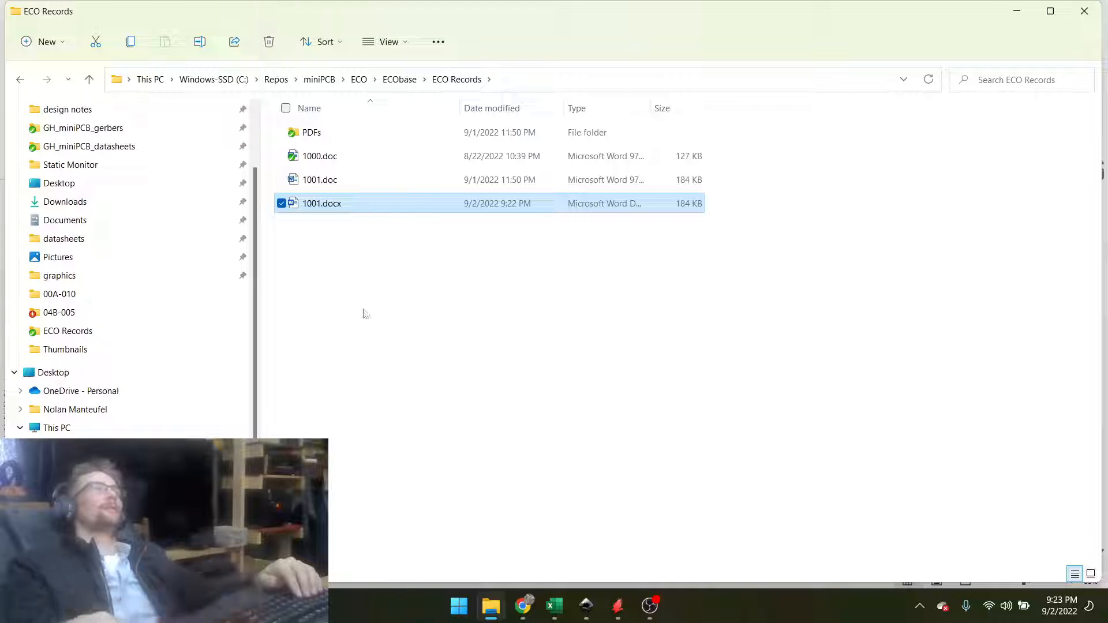
click(361, 283)
Open 1001.docx and run Save and Close from the form controls on its last page.
double_click(330, 208)
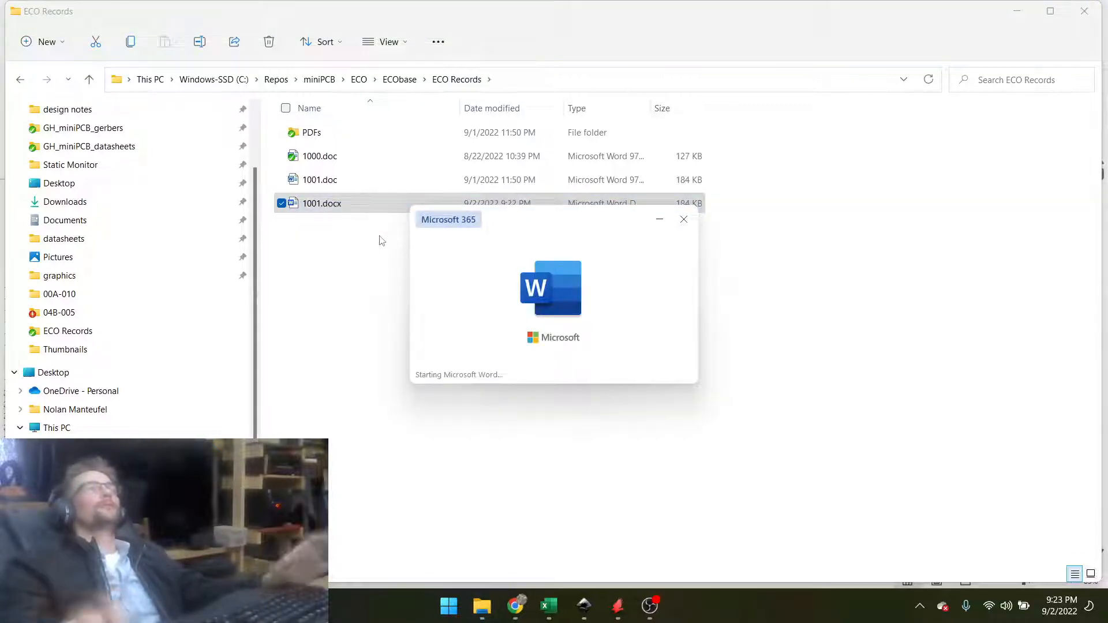
scroll(563, 427, down, 15)
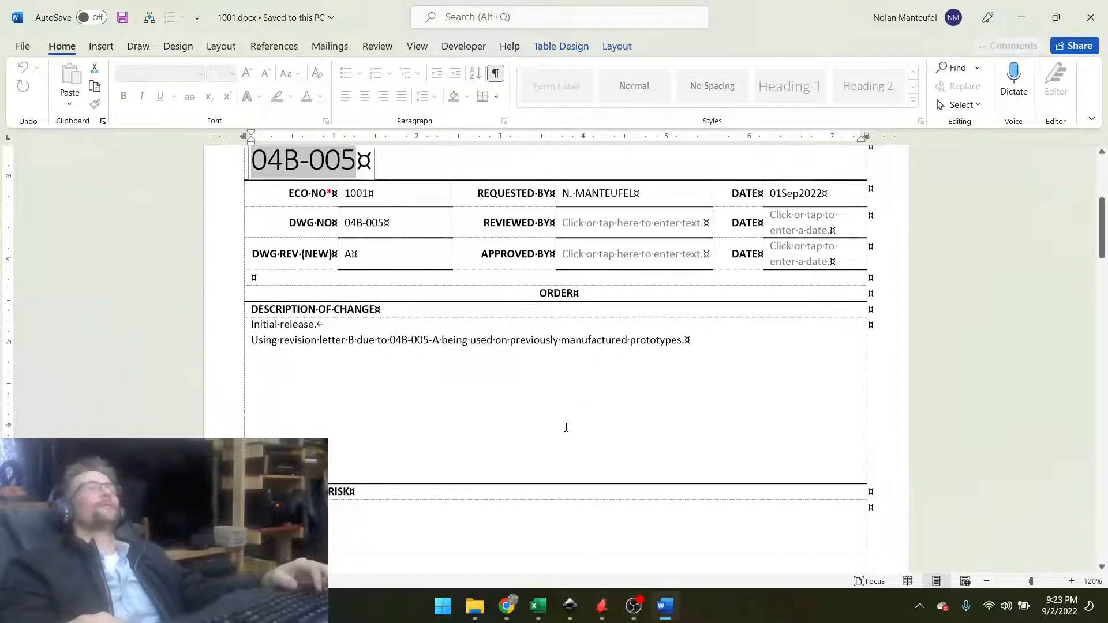
scroll(565, 430, down, 8)
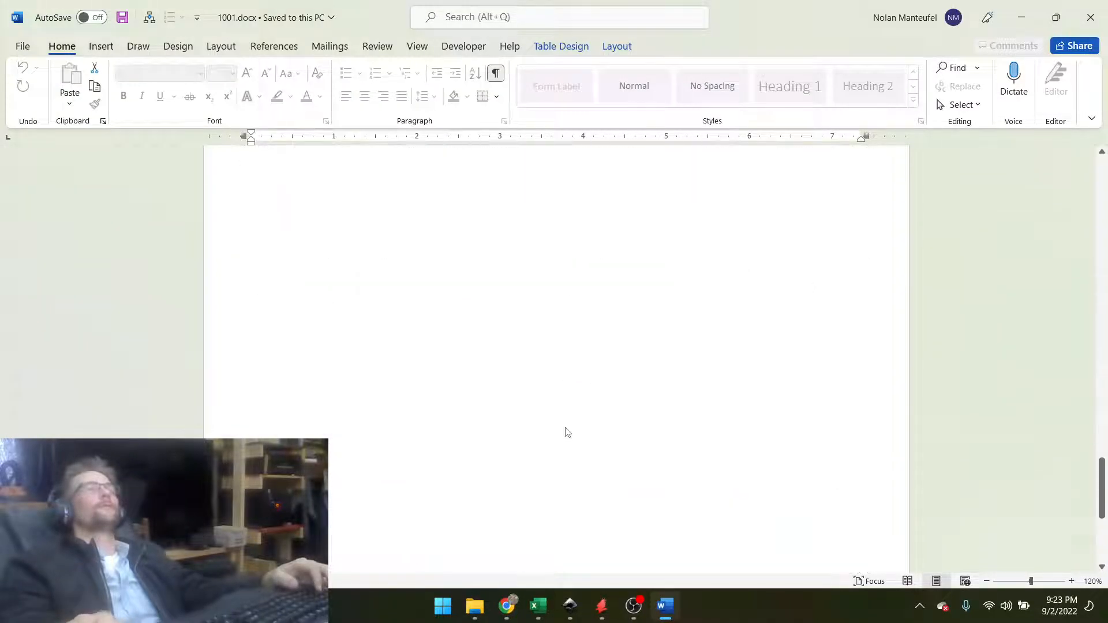
click(476, 342)
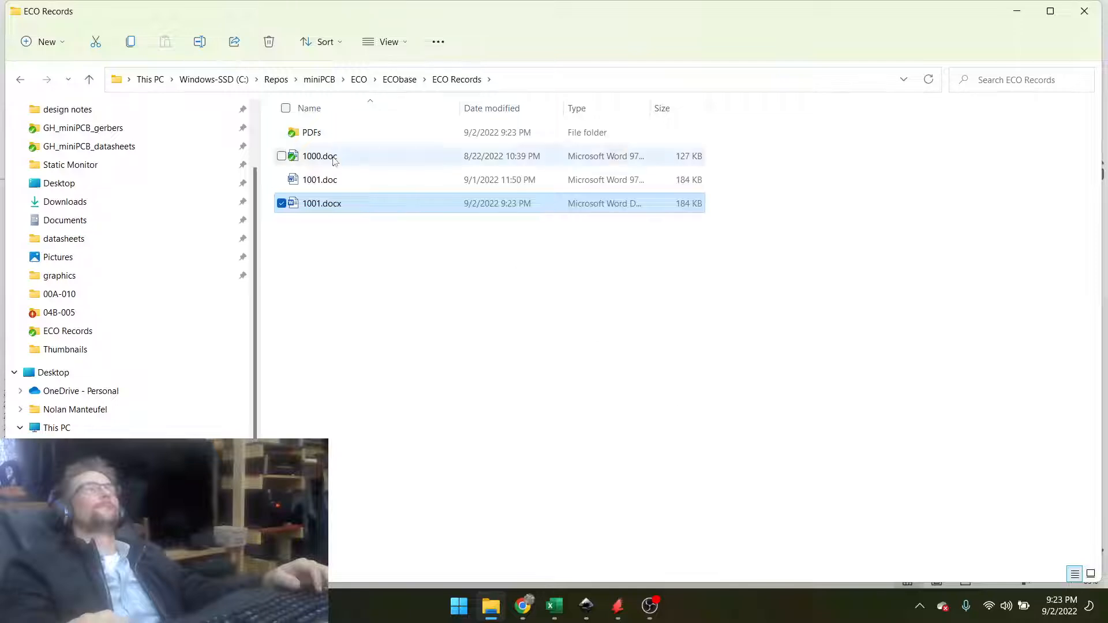
Open 1001_20220902212343.pdf from the PDFs folder, examine its pages and form-control date and time, and close it.
double_click(315, 134)
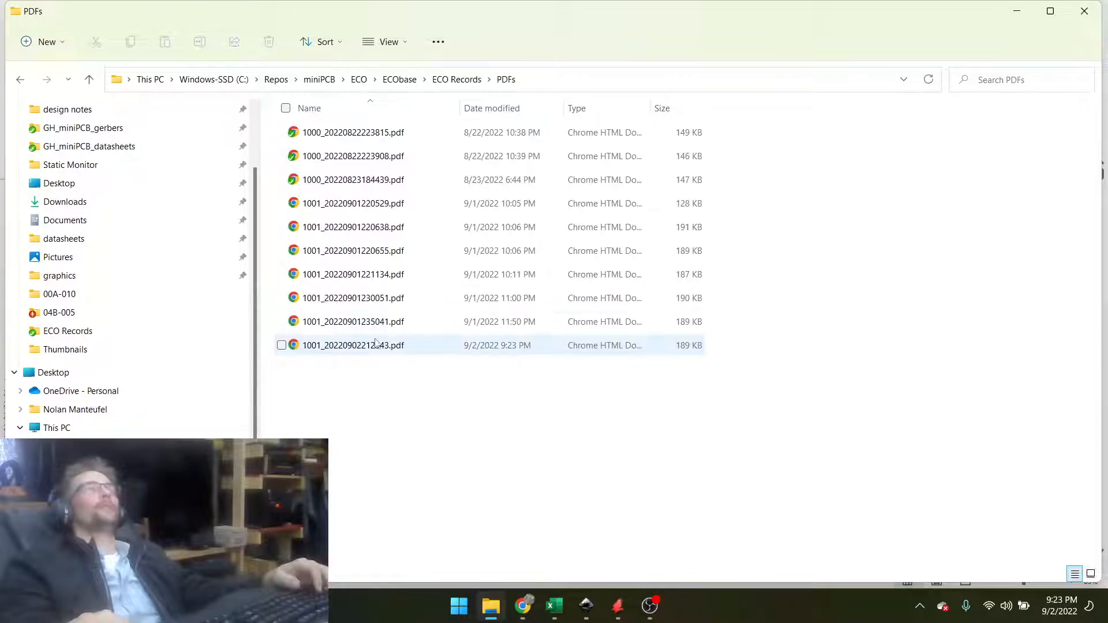
double_click(364, 345)
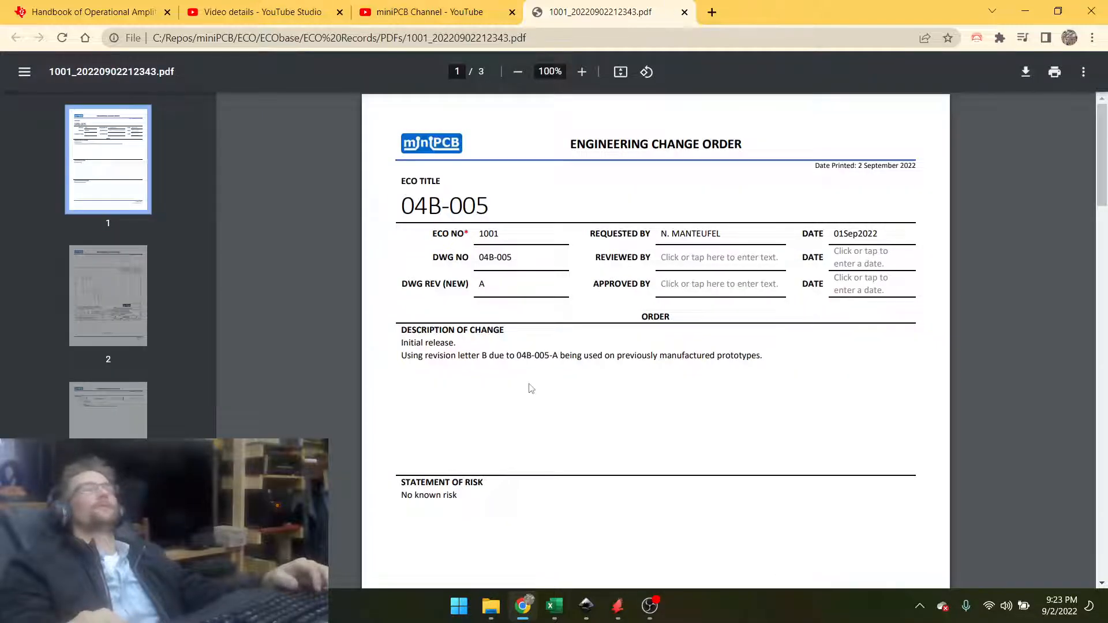
scroll(594, 358, down, 20)
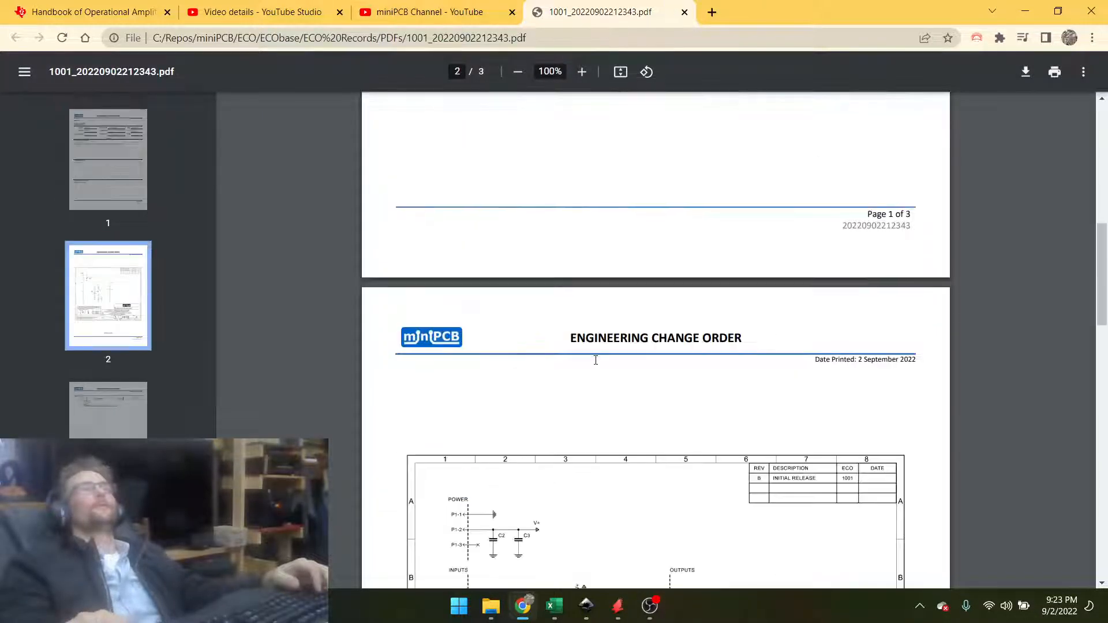
scroll(594, 358, down, 3)
scroll(595, 359, up, 7)
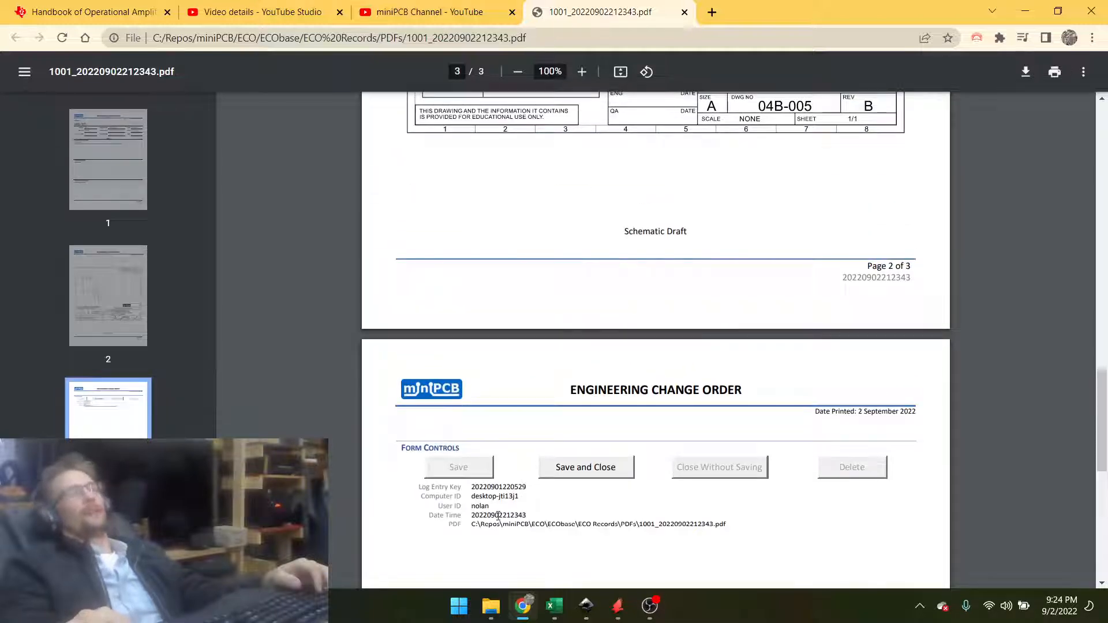
drag(497, 515, 533, 516)
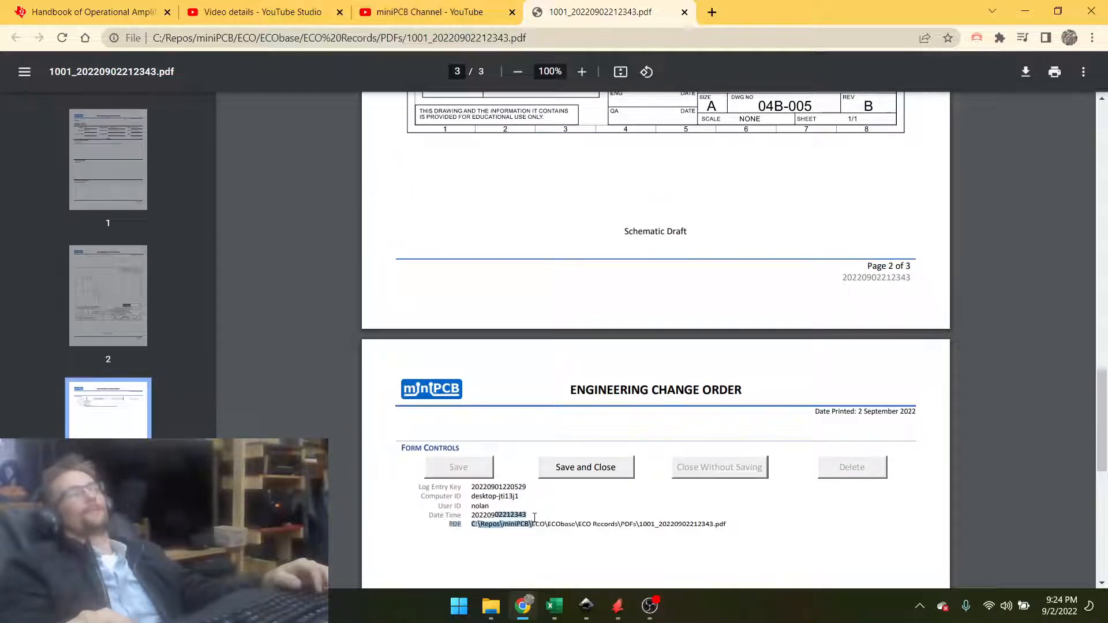
click(637, 516)
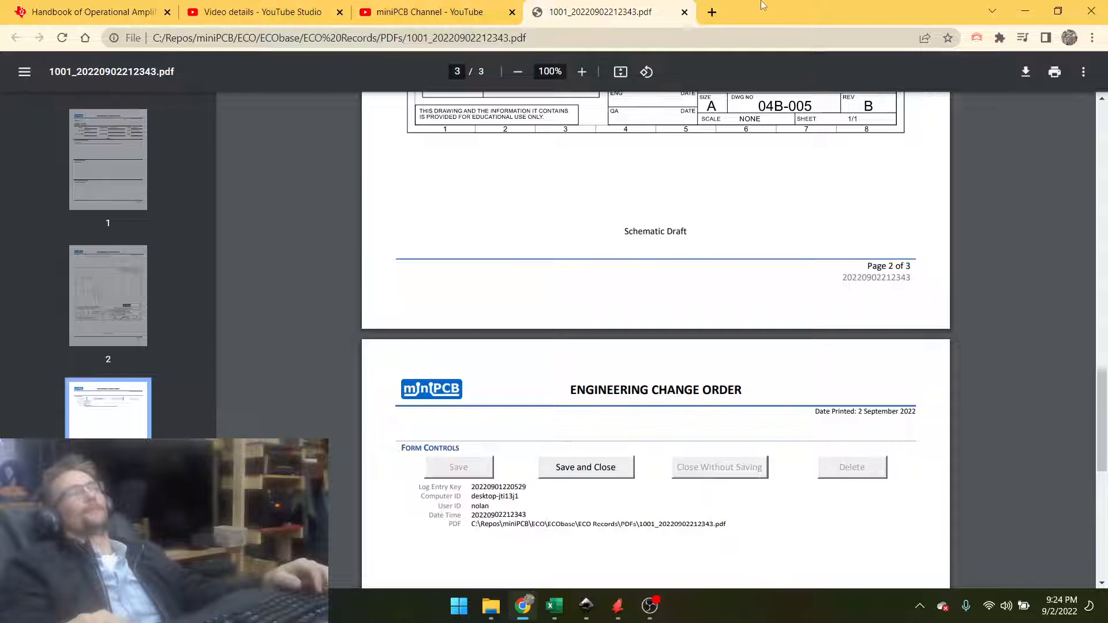
click(685, 11)
key(alt+Tab)
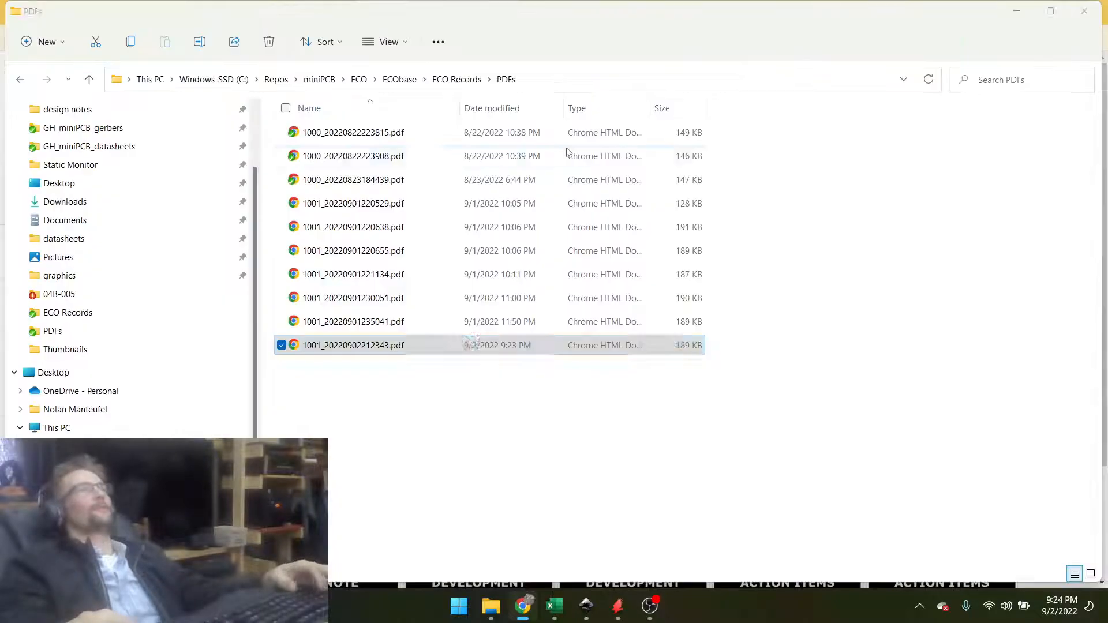
Return to the ECO Records folder and delete the old 1001.doc file.
click(459, 81)
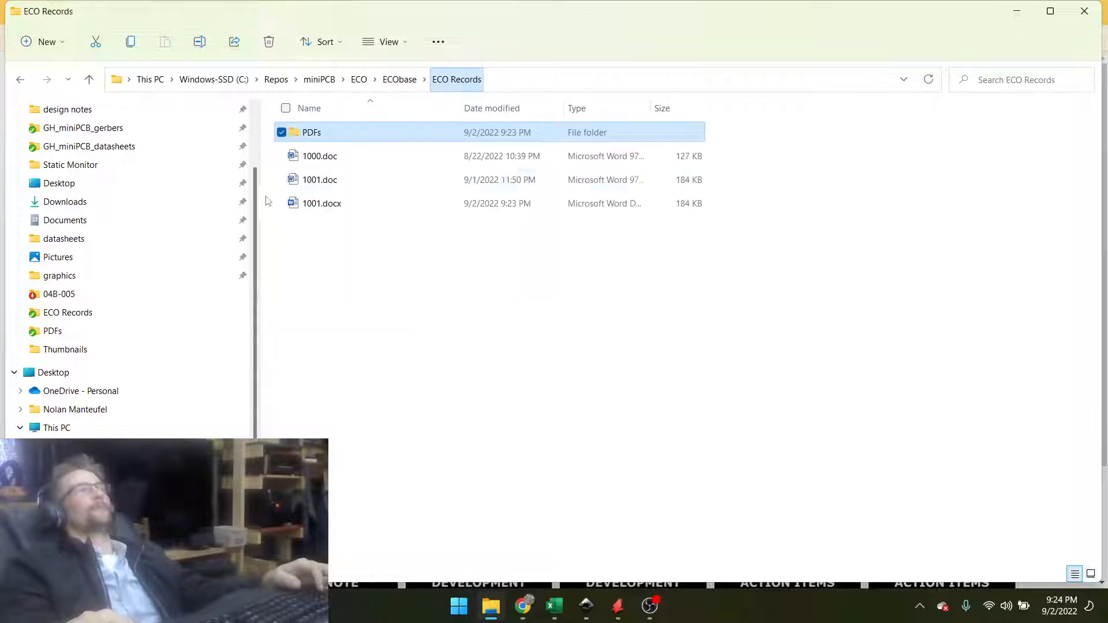
right_click(298, 189)
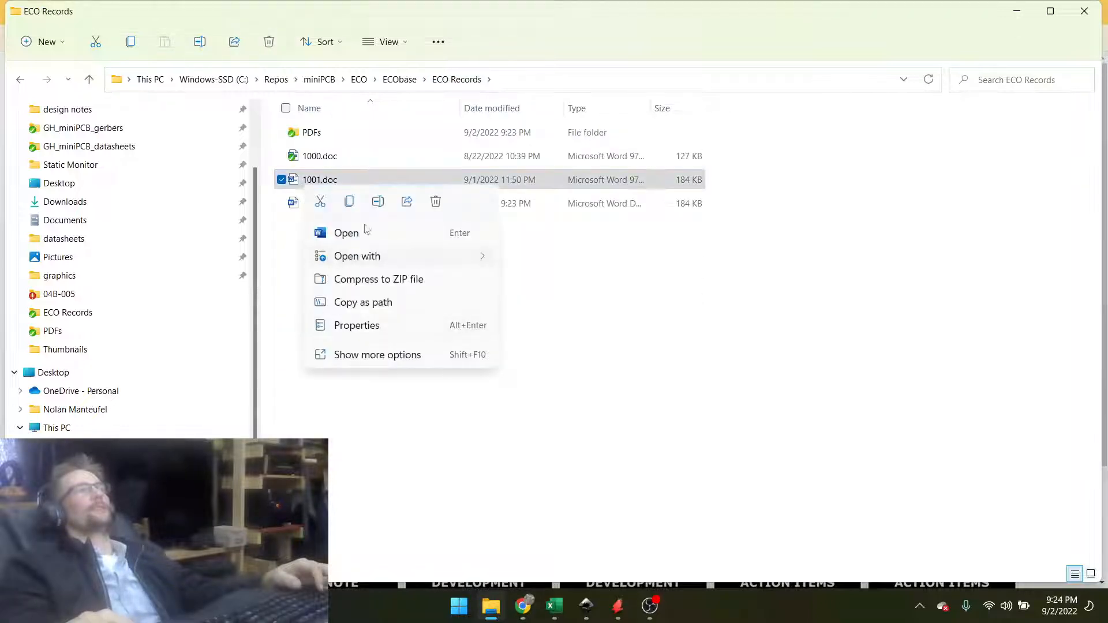
click(436, 201)
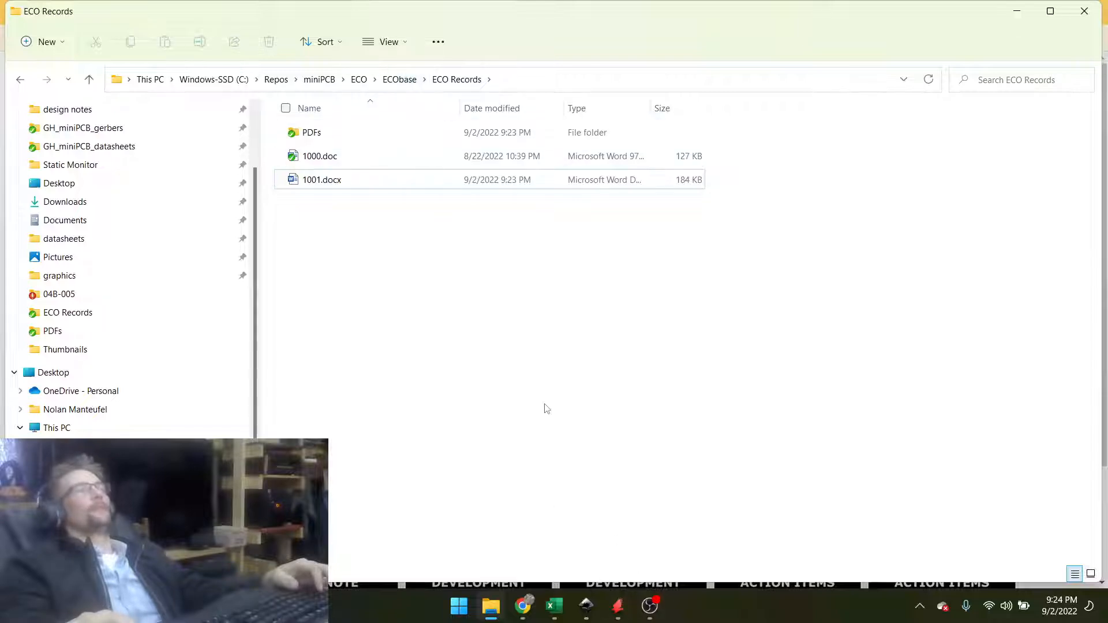
Compare the amplifier descriptions on sheet 04A of Product Catalog.xlsm with the MINIPCB_5P_50X50MM package open in the EAGLE library.
click(554, 606)
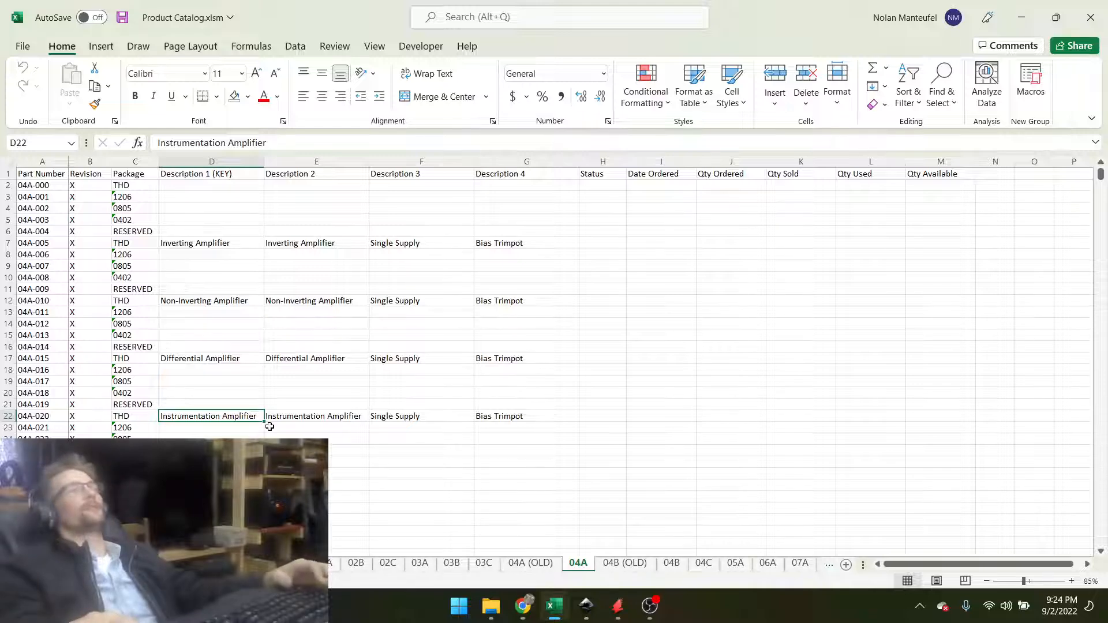
click(206, 242)
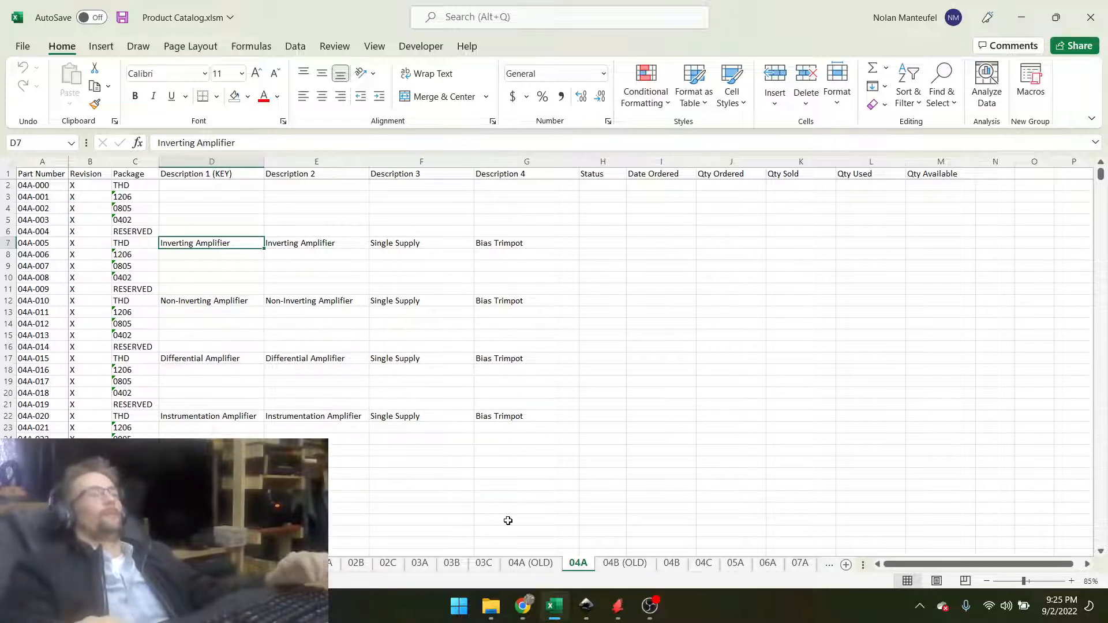
click(618, 607)
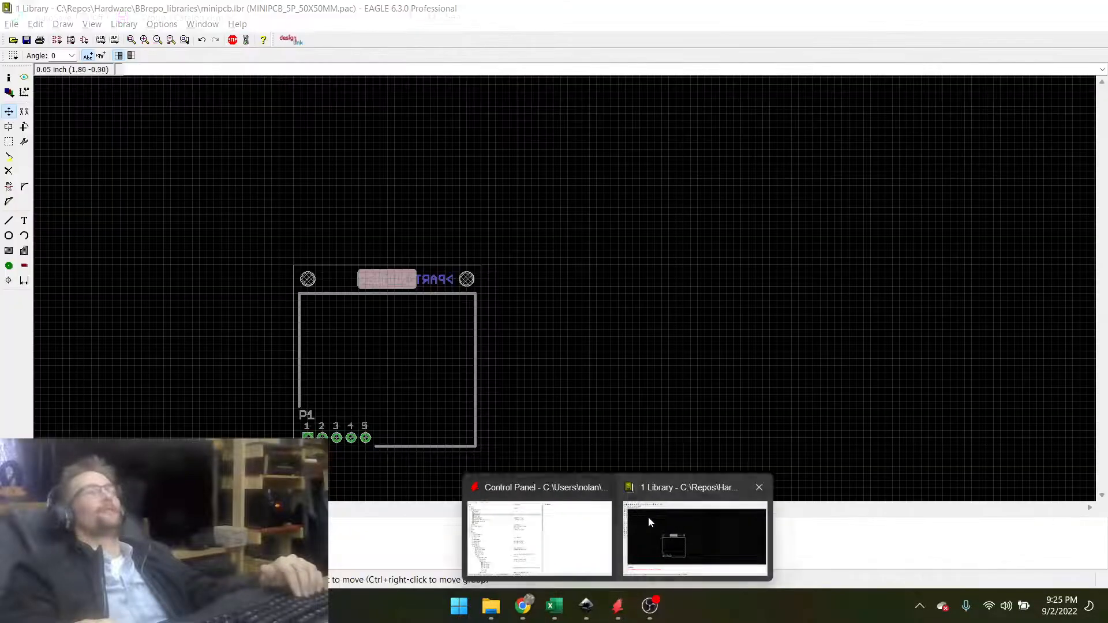
click(648, 517)
scroll(366, 285, up, 1)
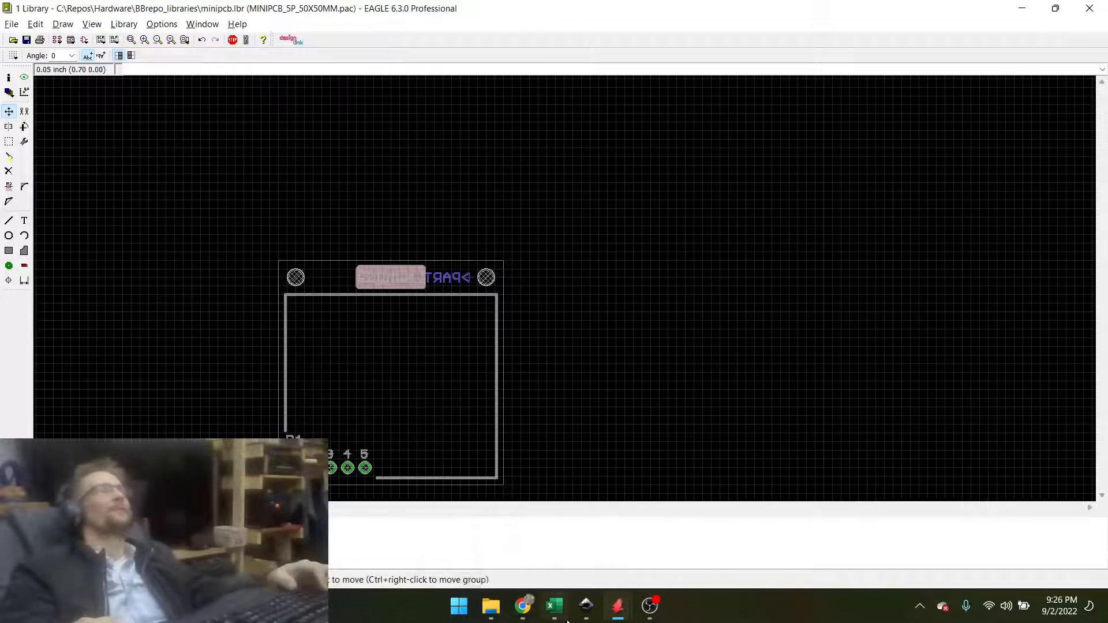
click(554, 606)
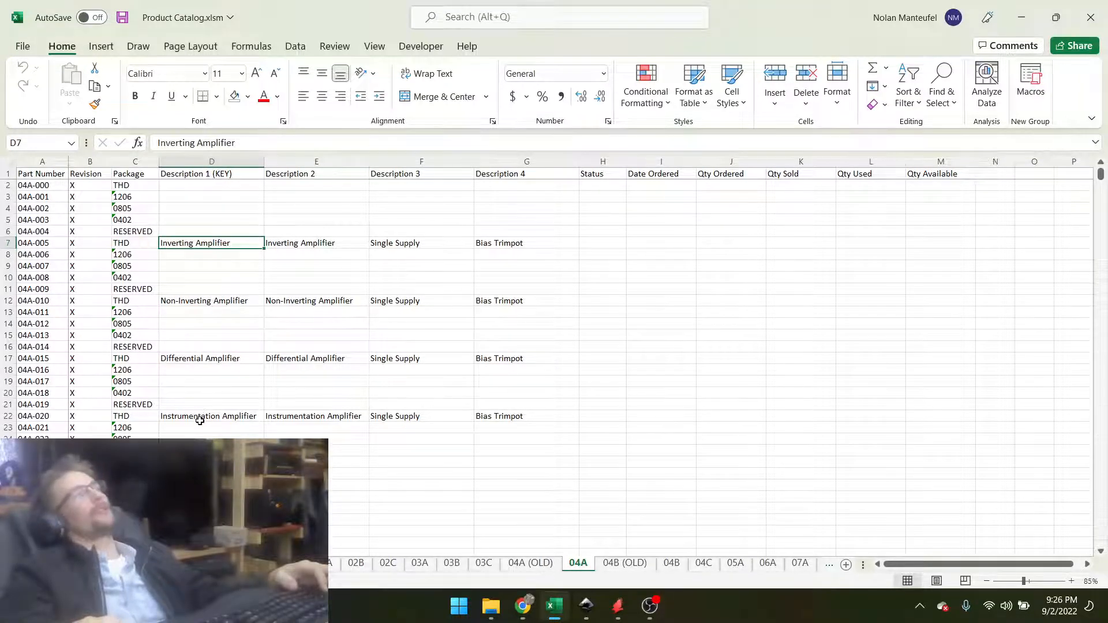
click(216, 356)
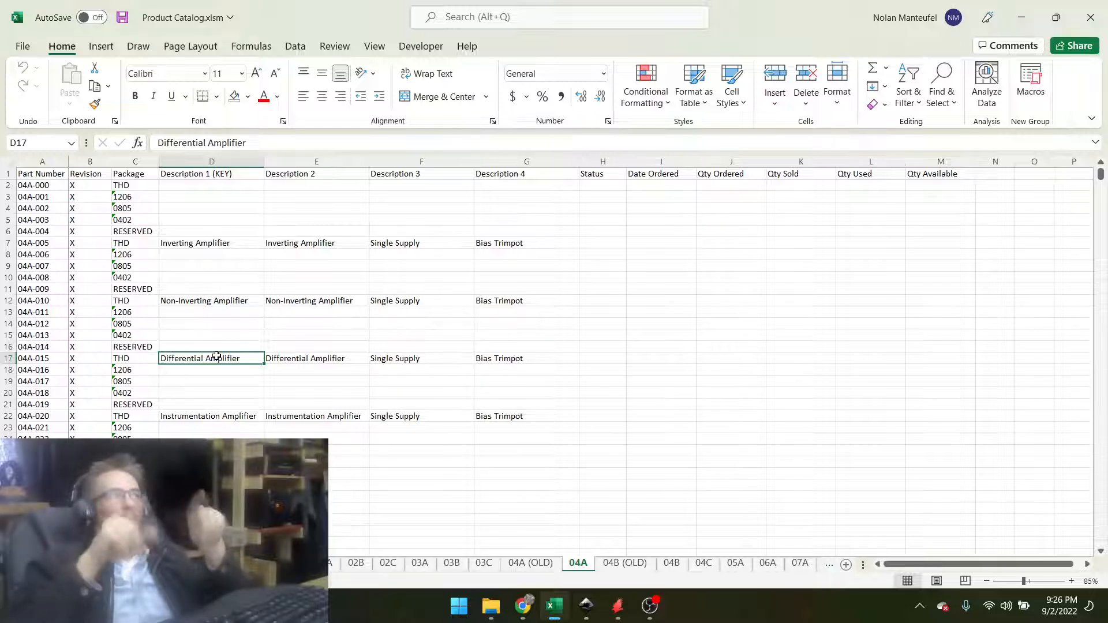
key(alt+Tab)
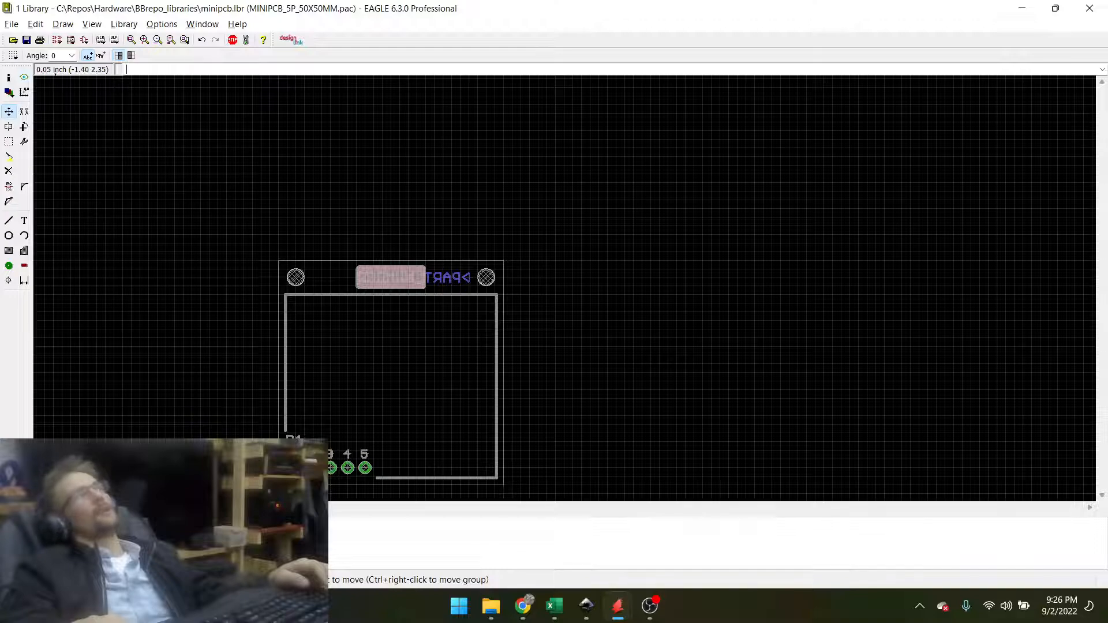
key(alt+Tab)
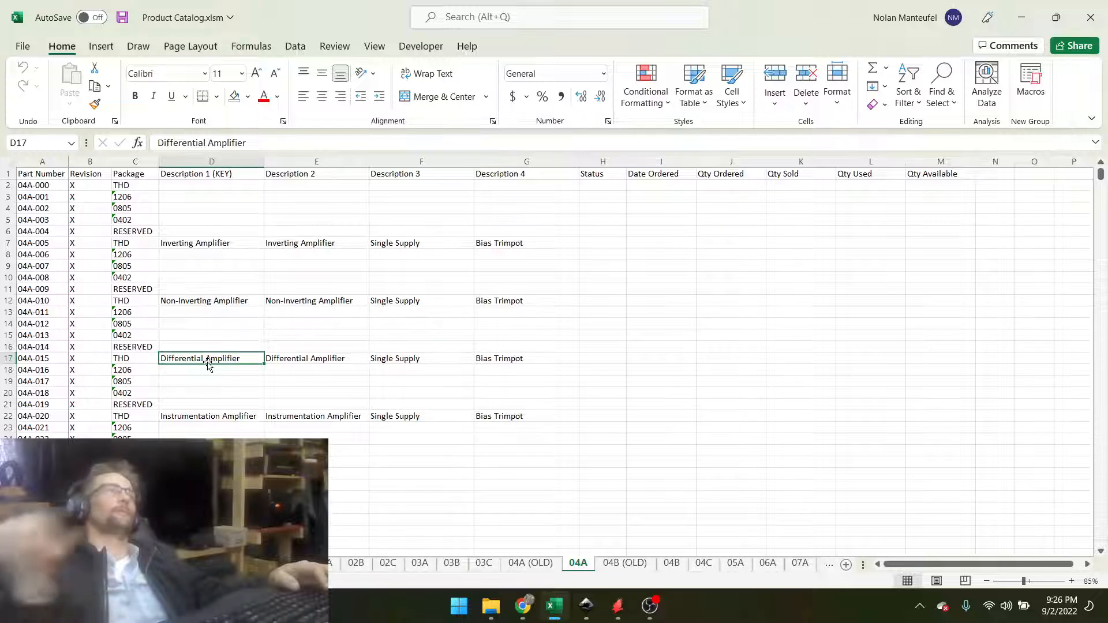
key(alt+Tab)
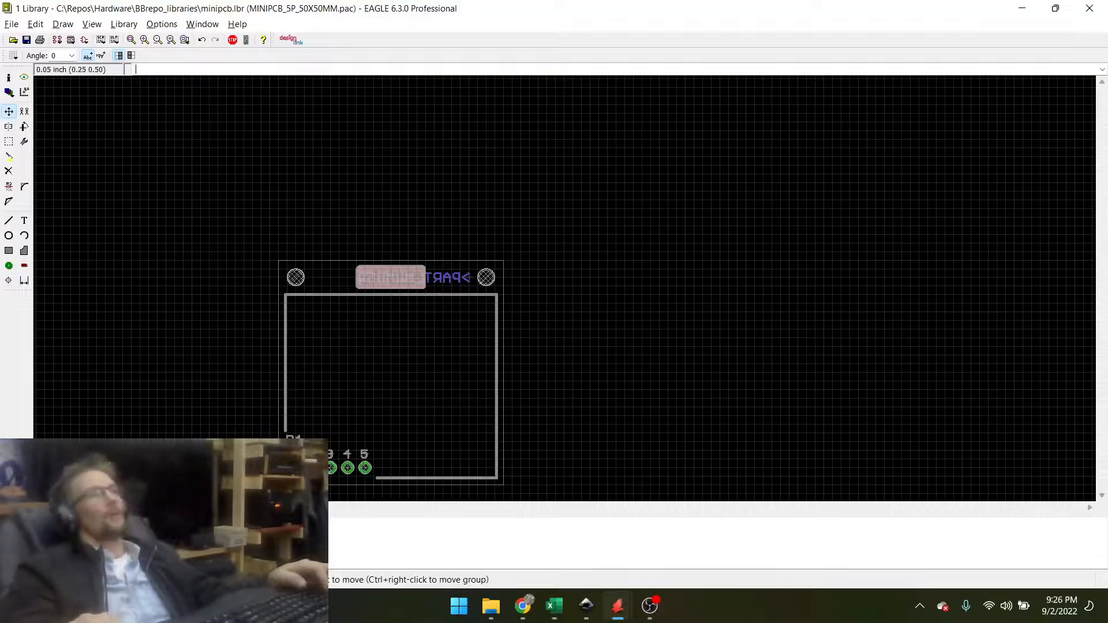
Switch to the EAGLE Control Panel and browse the LEGACY_2021 projects inside 04 Amplifiers, 04A, with the 04A-002 folder collapsed.
key(alt+Tab)
key(Tab)
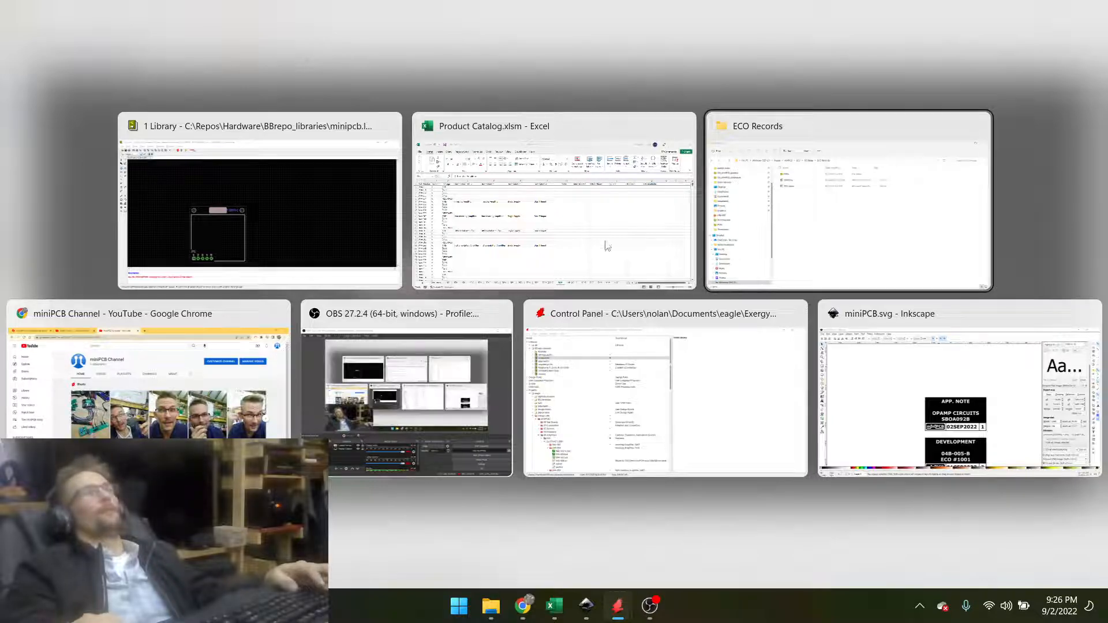
click(697, 414)
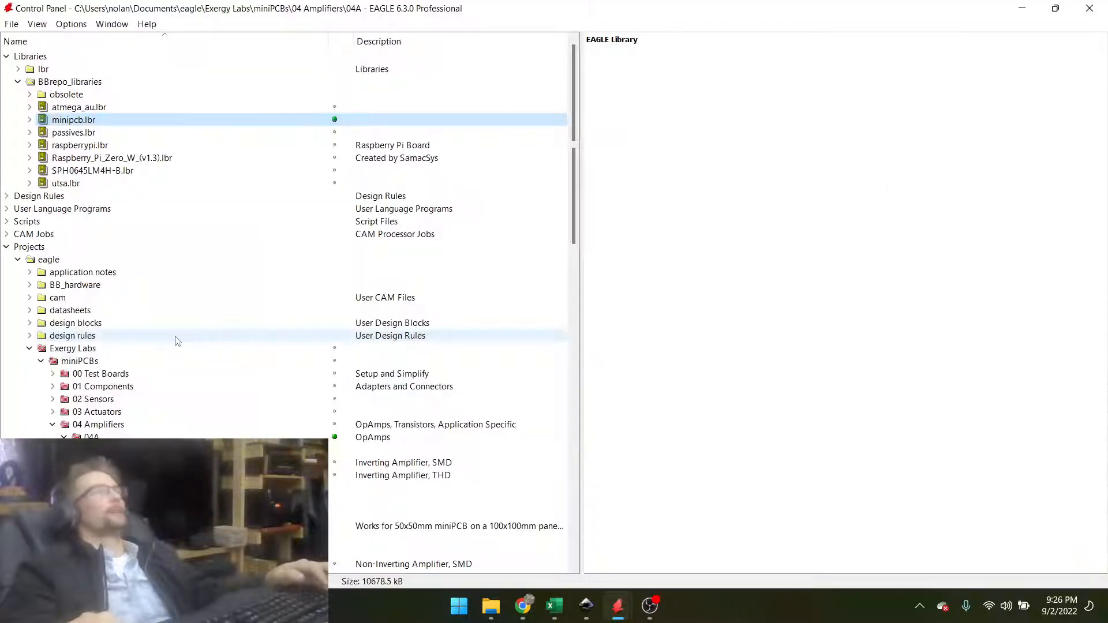
scroll(121, 406, down, 2)
scroll(121, 407, down, 1)
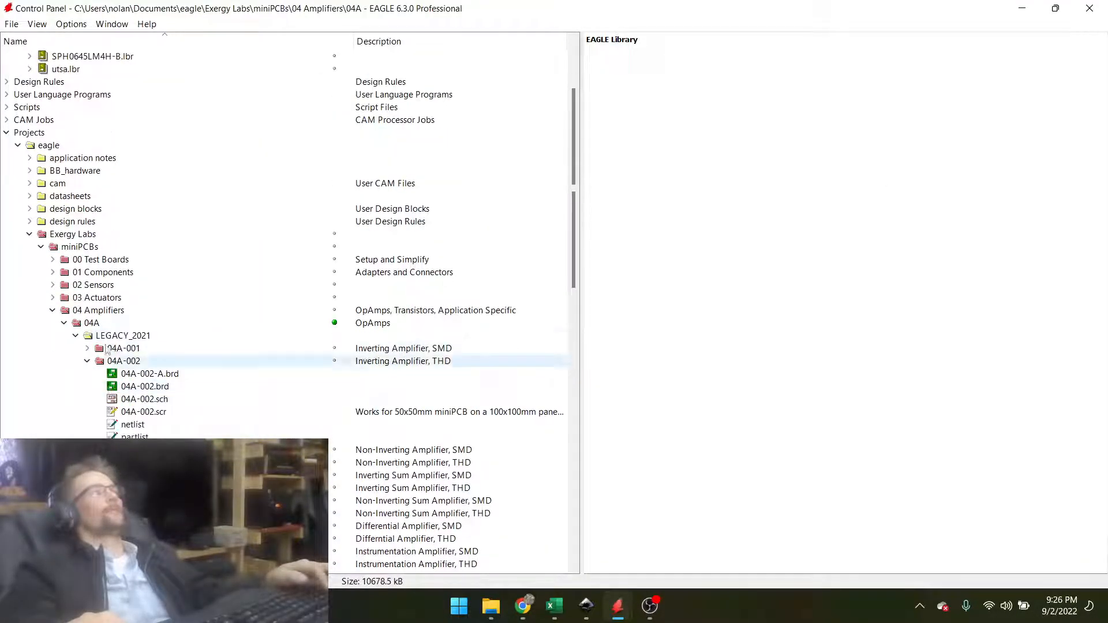
click(99, 336)
click(94, 324)
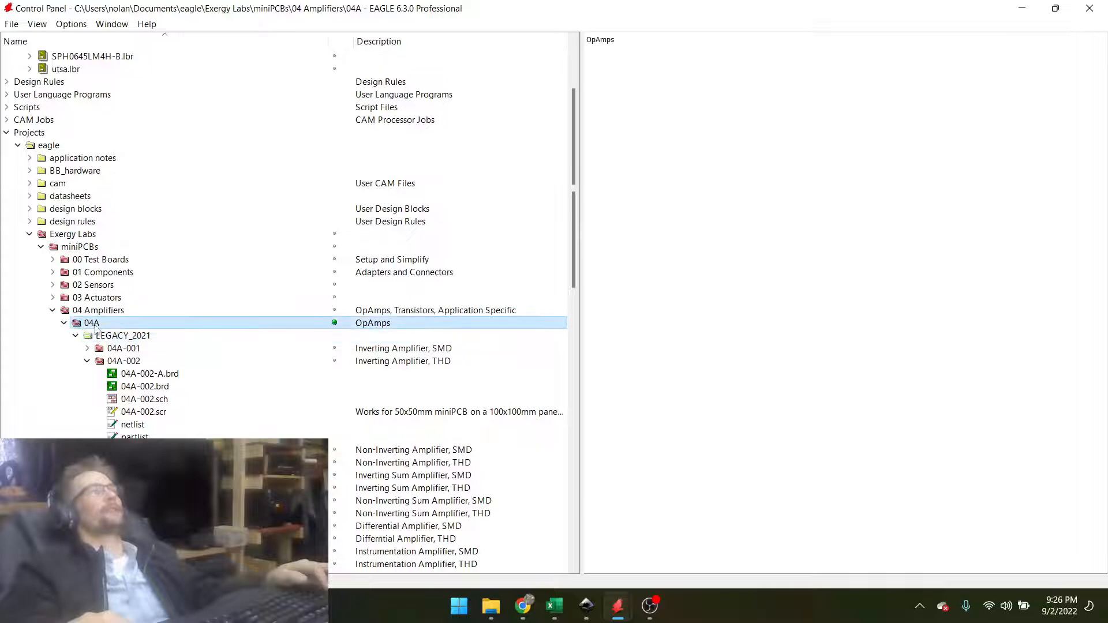
click(98, 336)
scroll(104, 336, down, 2)
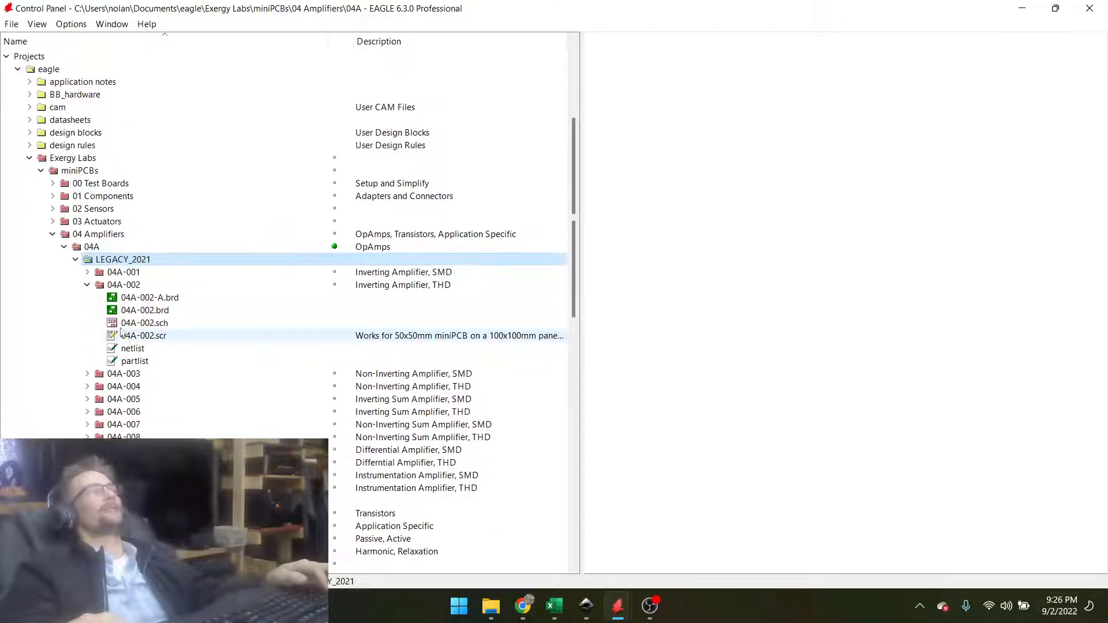
click(87, 285)
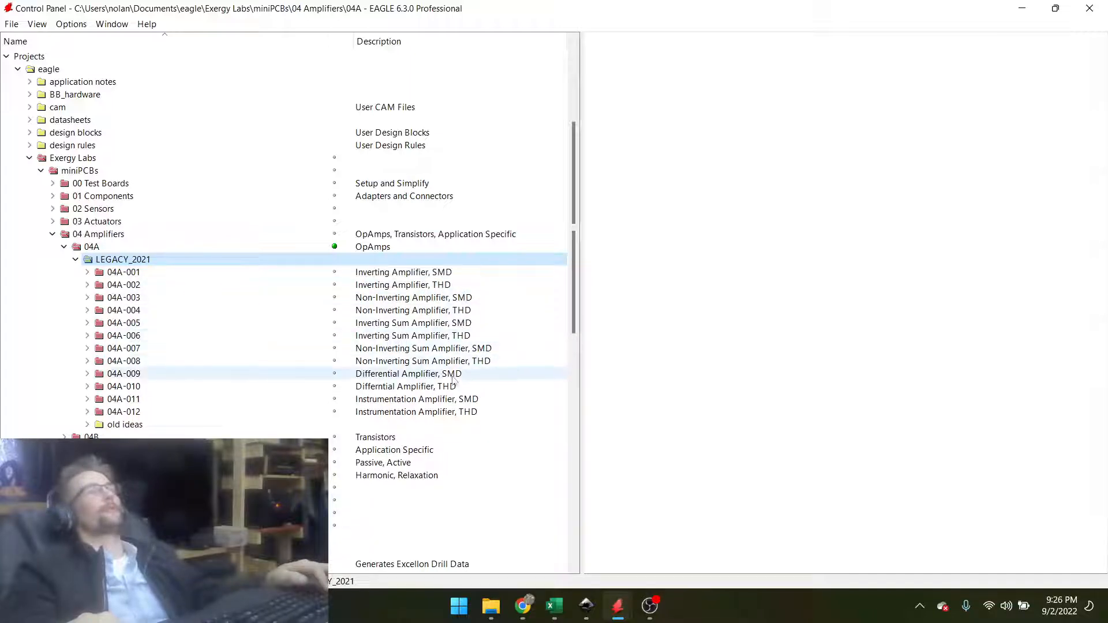
Check the 04A-009 to 04A-012 legacy projects for files and preview the 04A-009 Differential OpAmp Amplifier.brd board.
click(88, 400)
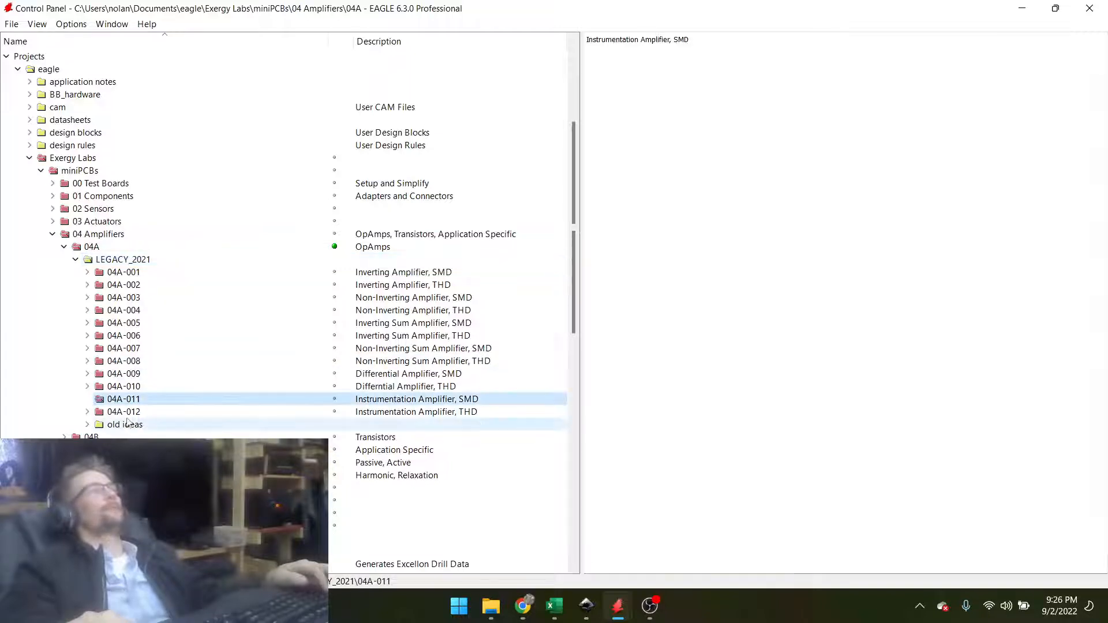
click(88, 412)
click(88, 387)
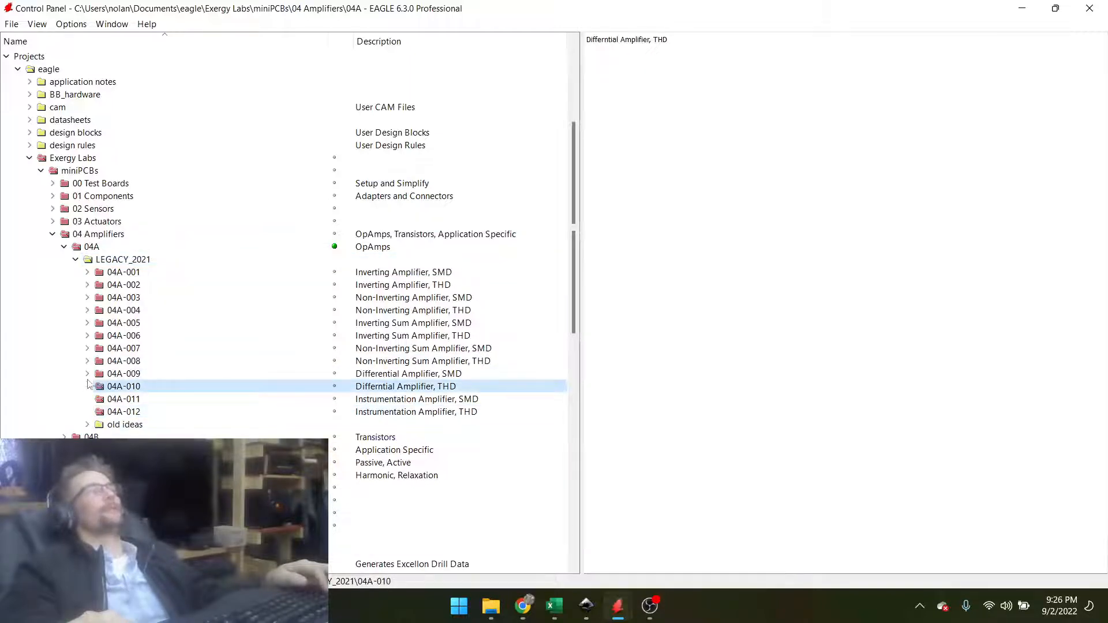
click(88, 373)
click(185, 361)
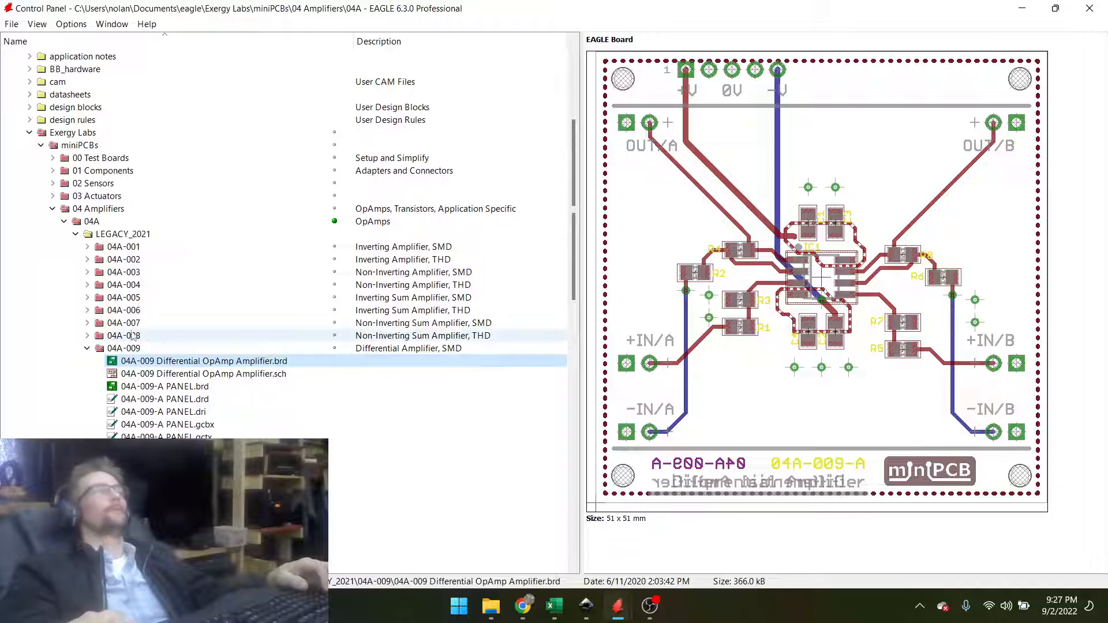
Preview 04A-008.brd and compare it with the 04A-009 single and panel boards.
click(87, 348)
click(108, 336)
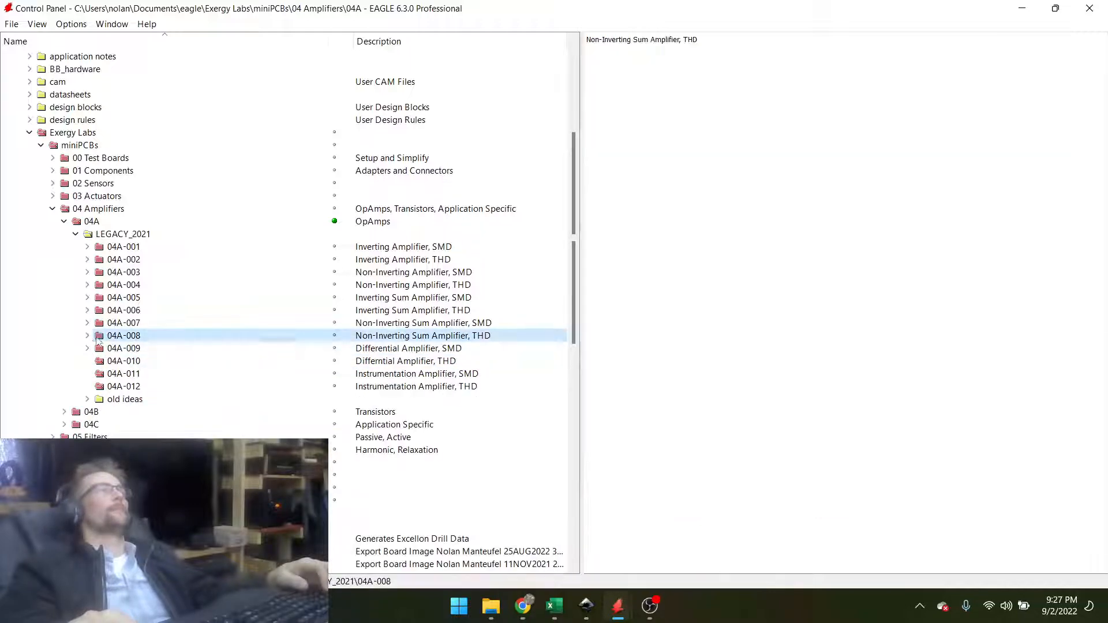
click(86, 336)
click(127, 348)
click(129, 362)
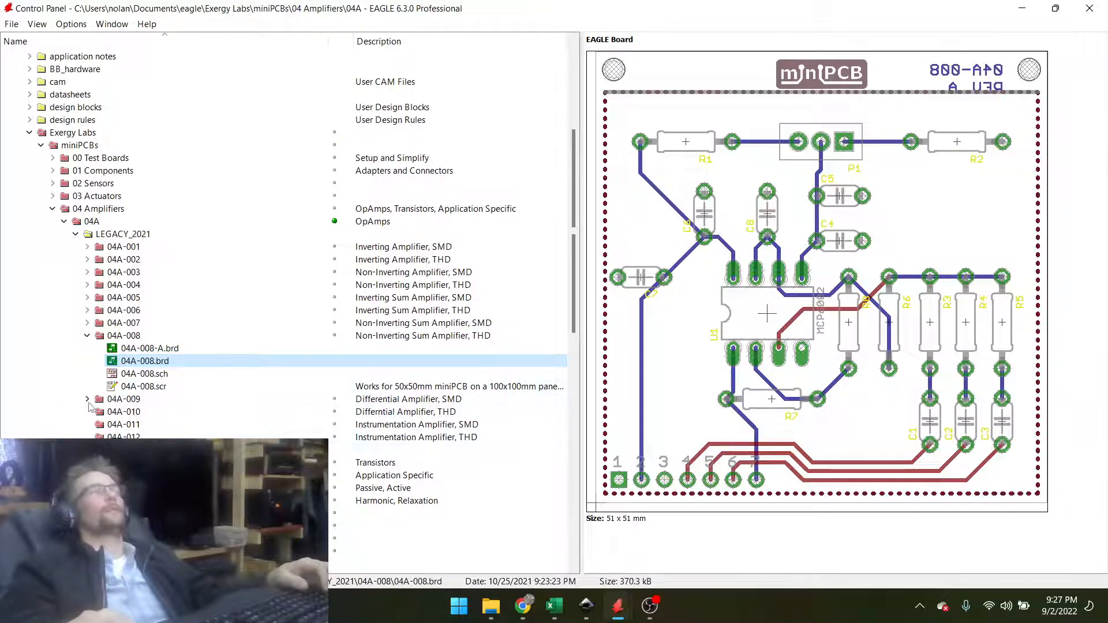
double_click(127, 399)
click(141, 386)
click(155, 362)
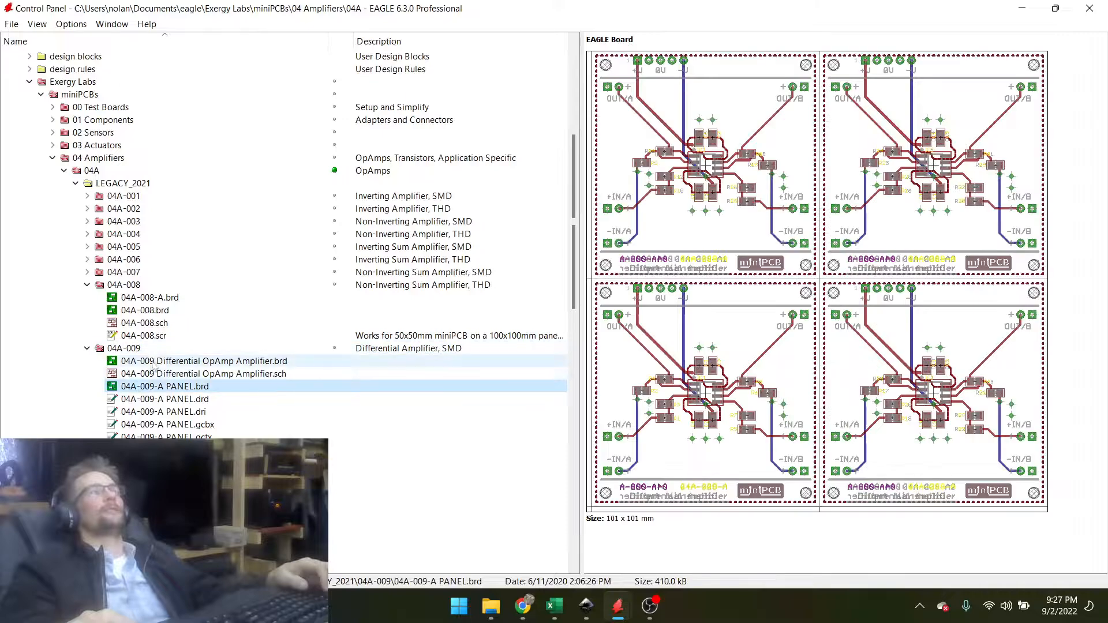
click(134, 312)
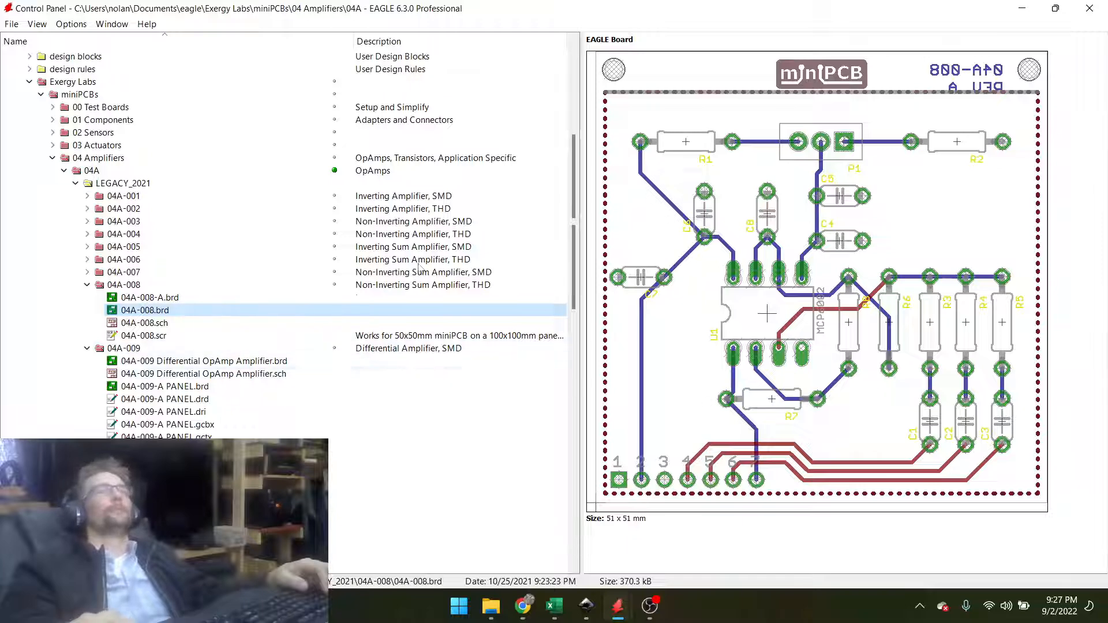
Collapse the 04A-008 project and preview the 04A-002.brd board of the through-hole inverting amplifier.
click(87, 284)
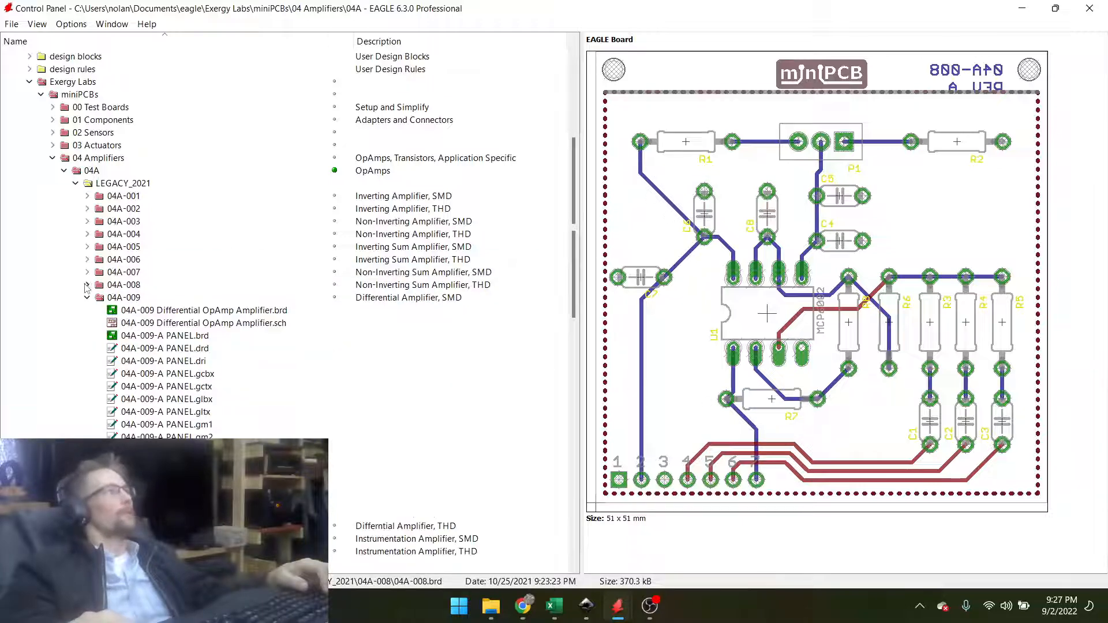
scroll(123, 263, up, 1)
click(122, 250)
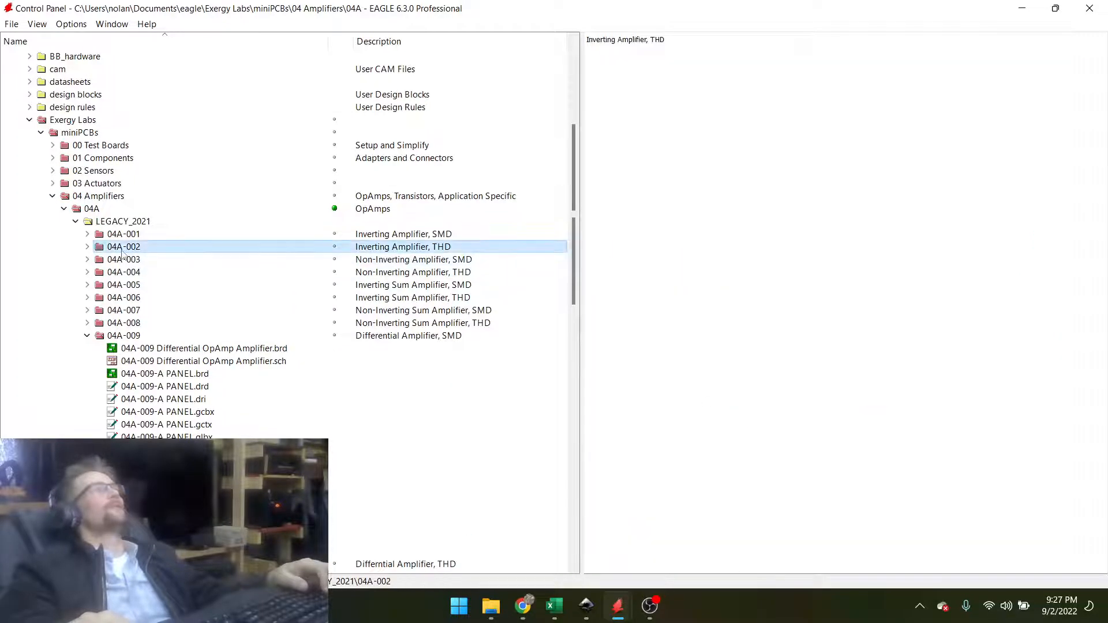
click(87, 246)
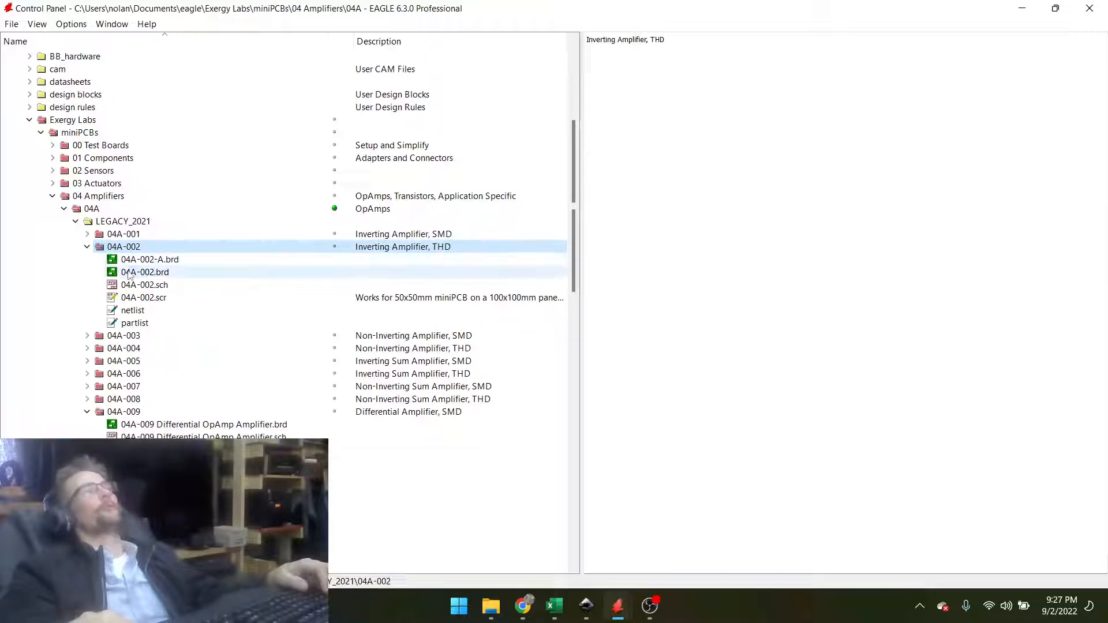
click(154, 272)
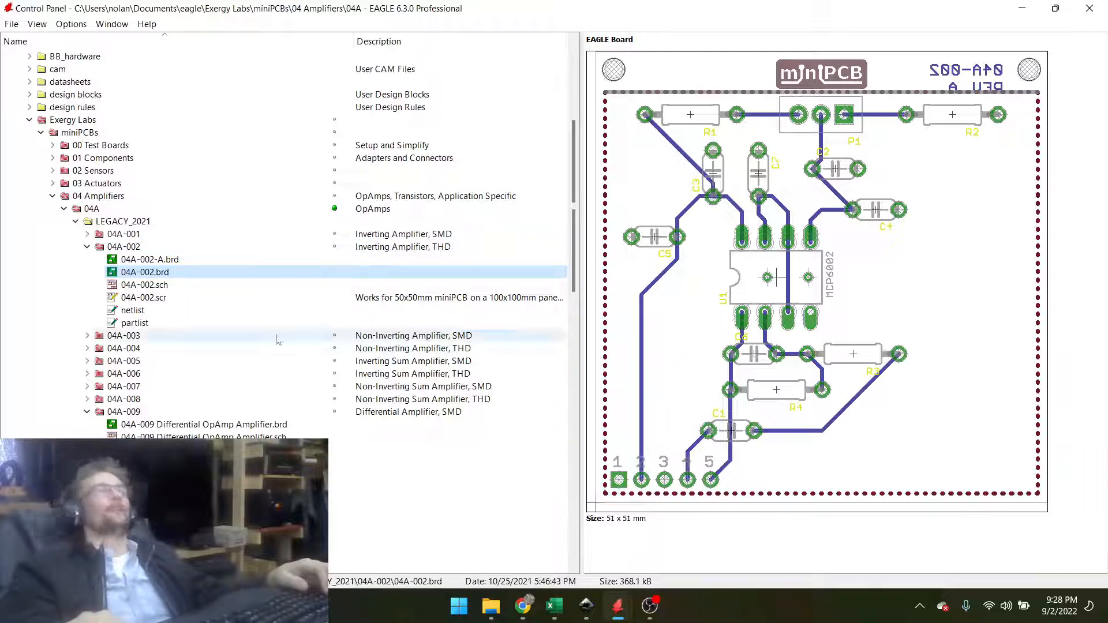
Copy the legacy 04A-002 project folder into the parent 04A folder and collapse LEGACY_2021.
right_click(119, 246)
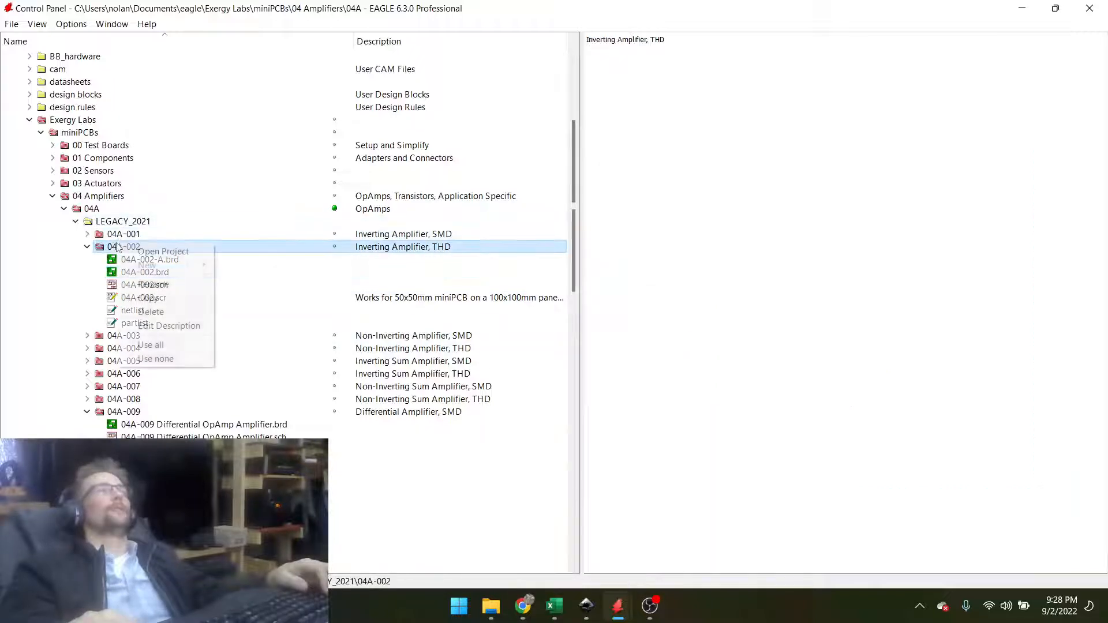
click(178, 299)
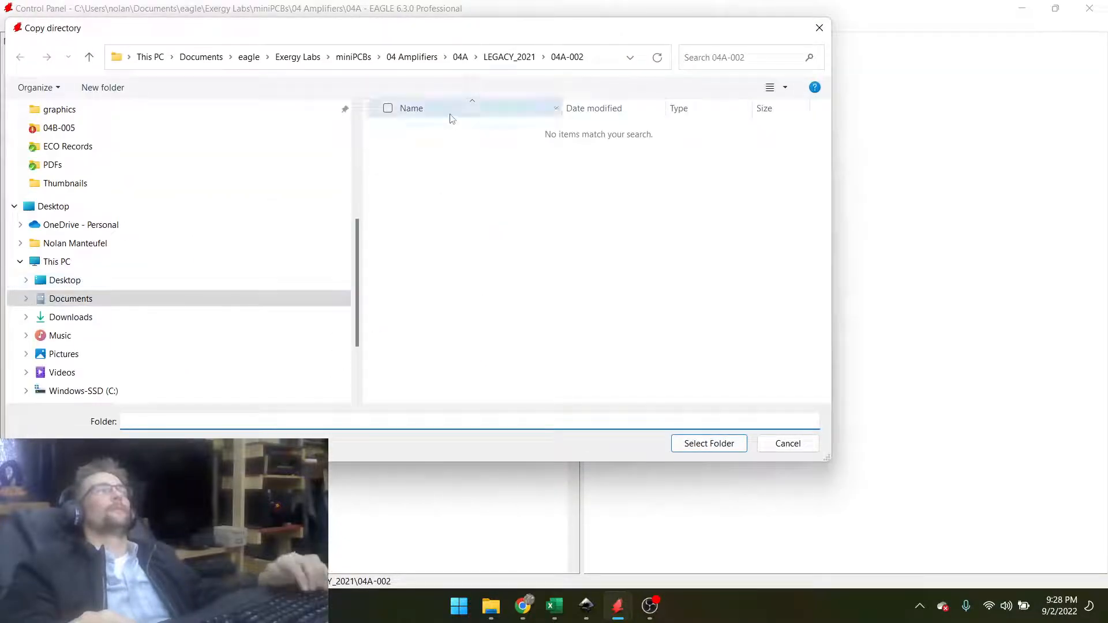
click(459, 58)
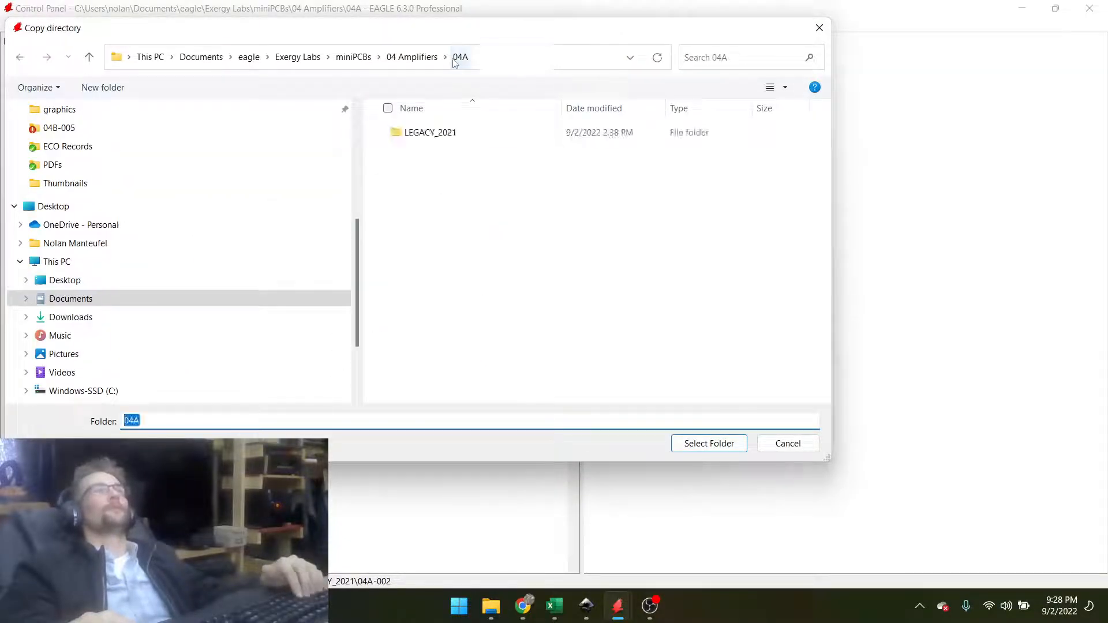
click(700, 443)
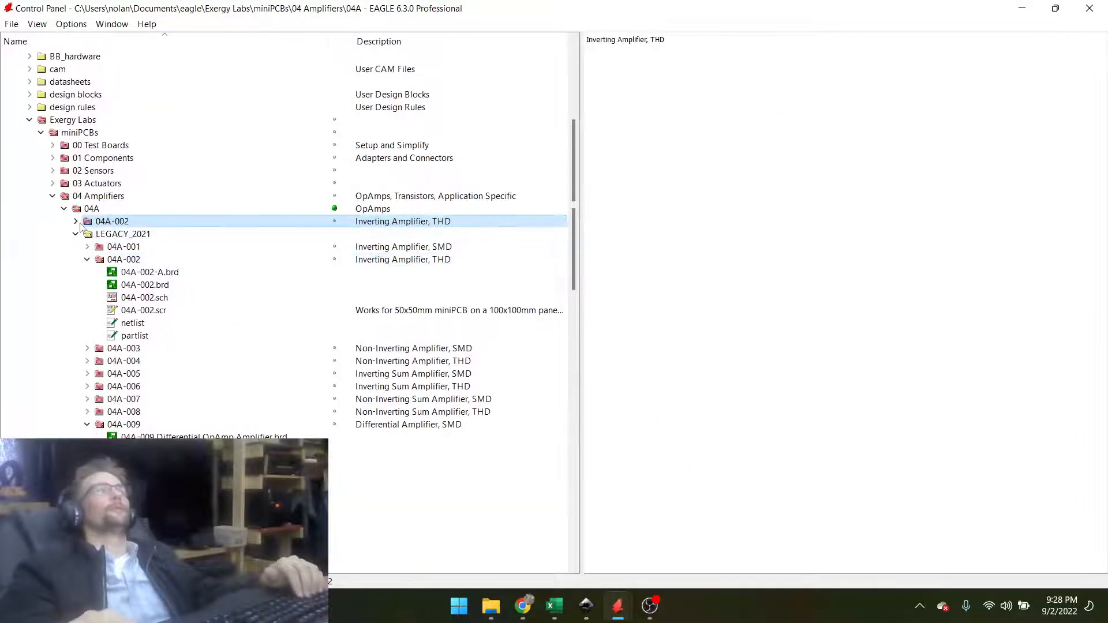
click(75, 234)
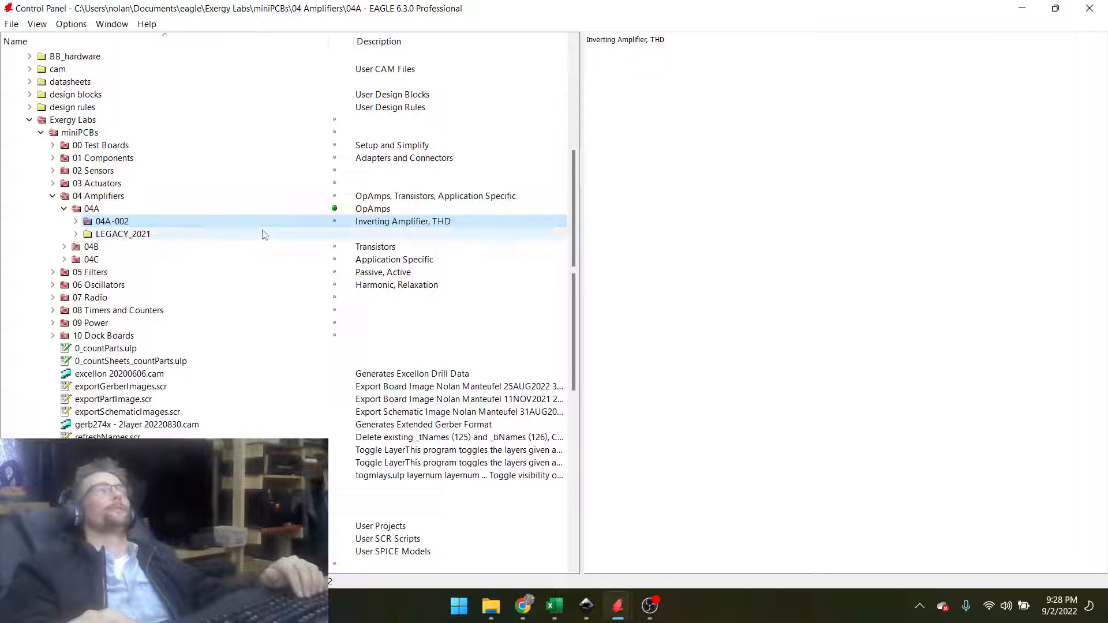
Make the copied 04A-002 the active project and try to rename its folder.
click(334, 222)
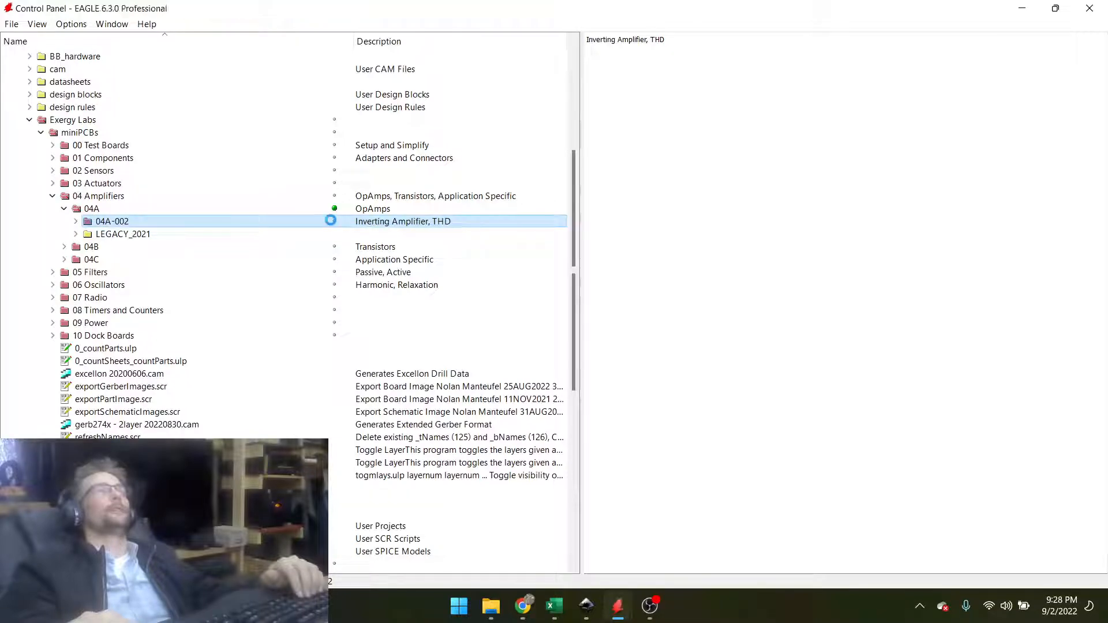
right_click(108, 225)
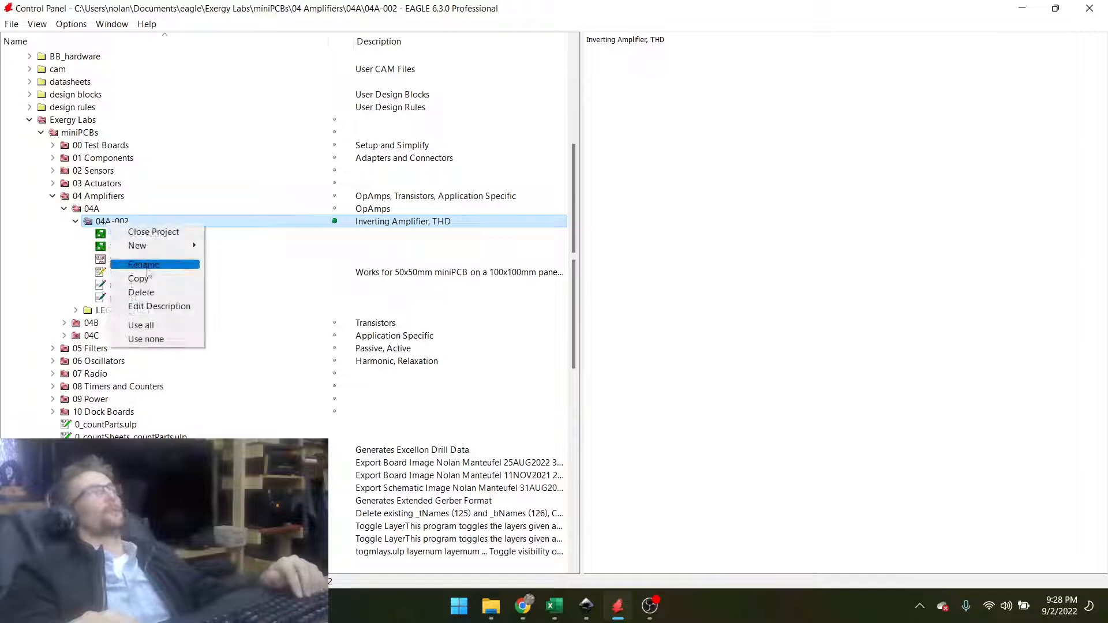
click(144, 265)
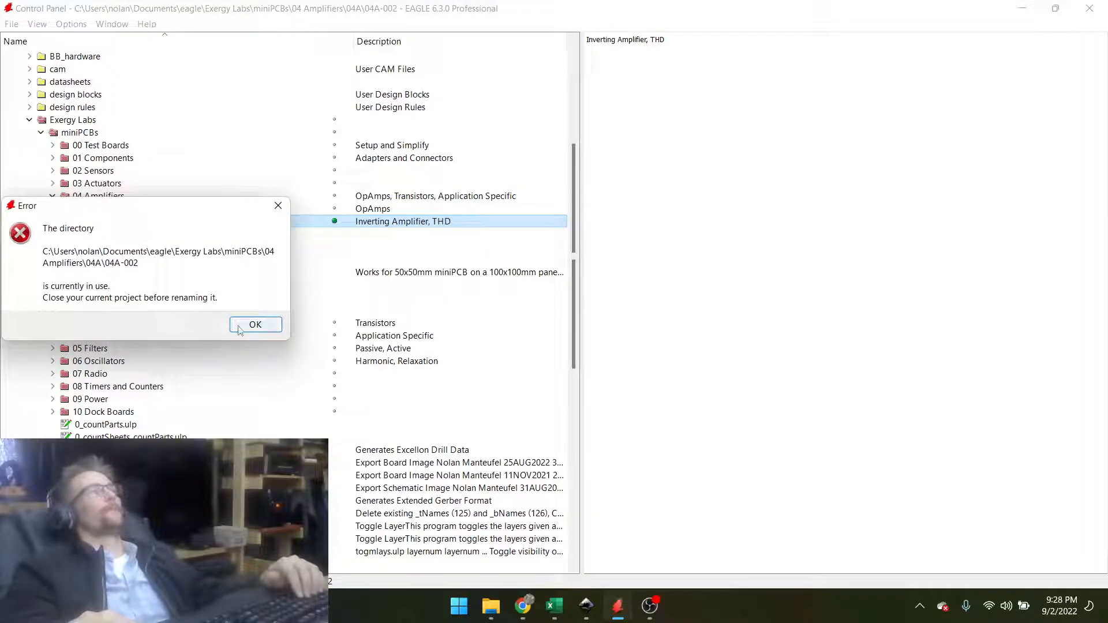
click(241, 326)
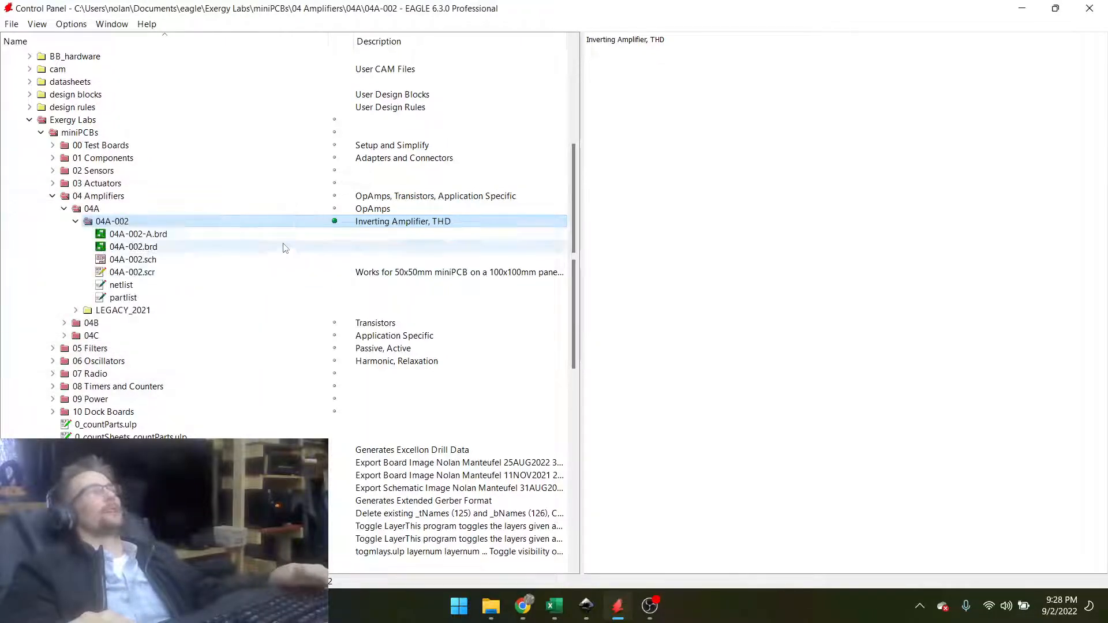
Close the 04A-002 project and look up the through-hole inverting amplifier's part number in the Excel product catalog.
click(334, 221)
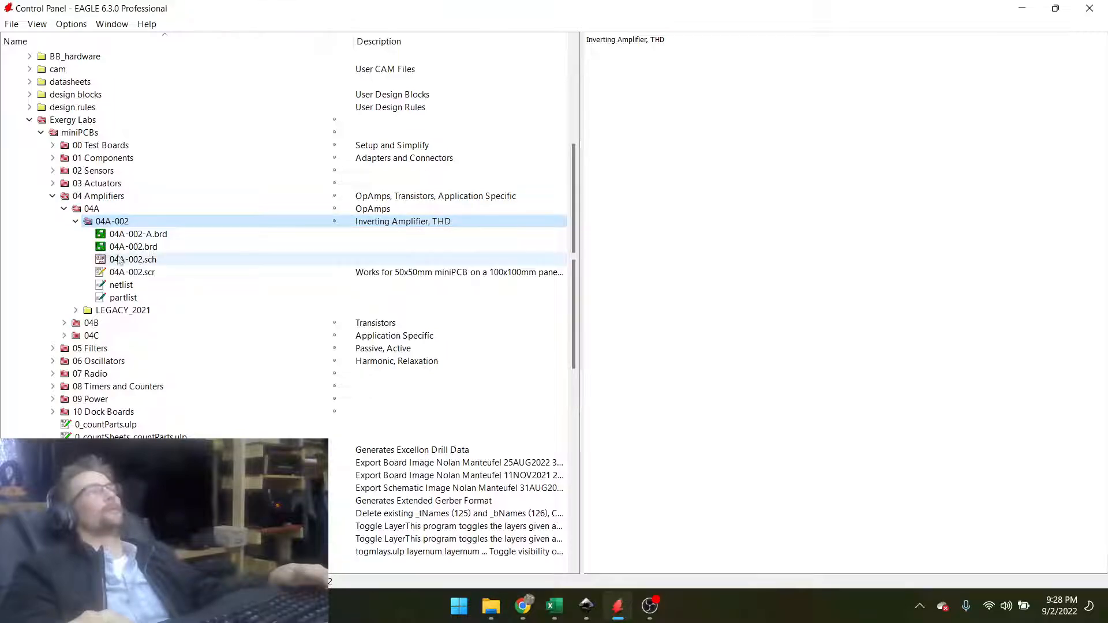
key(alt+Tab)
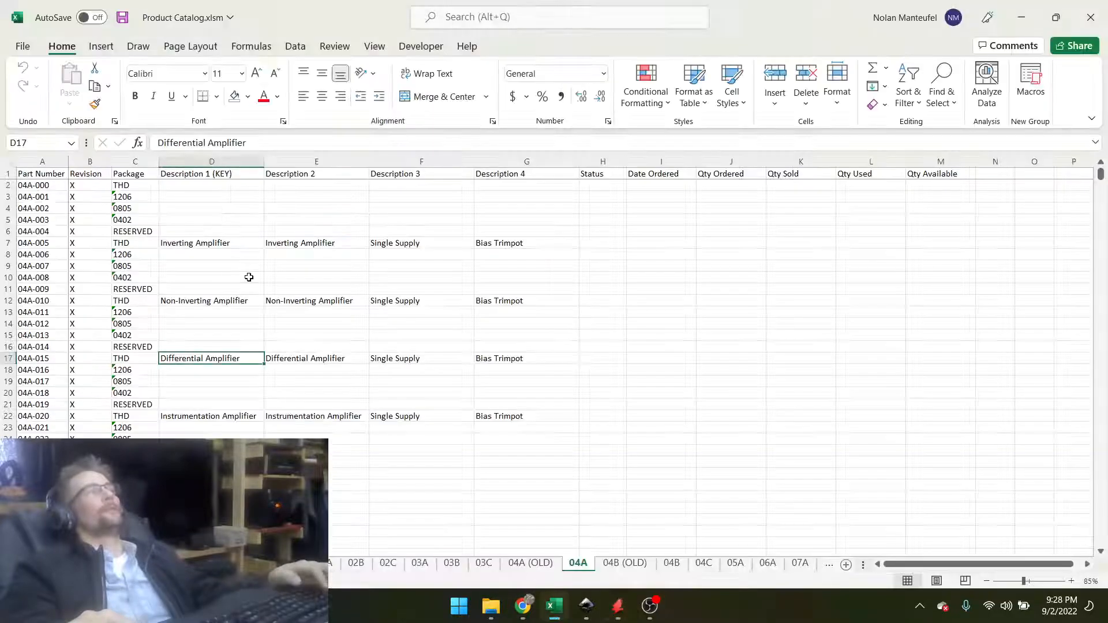
click(162, 243)
key(Home)
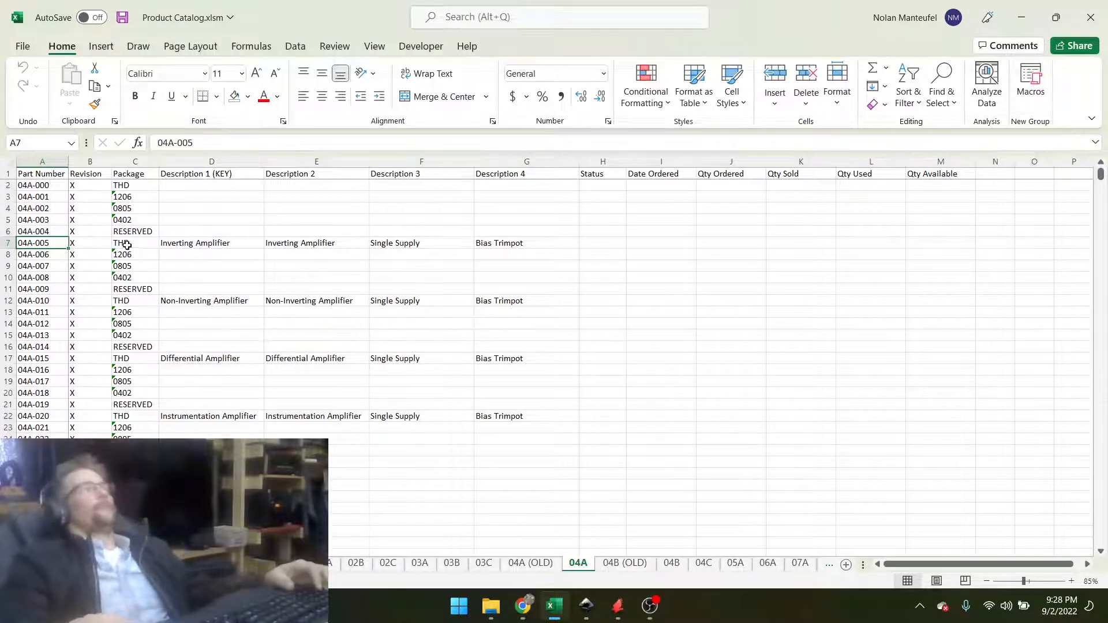
Back in EAGLE, rename the copied 04A-002 project folder as 04A-005 and recheck it against the catalog.
key(alt+Tab)
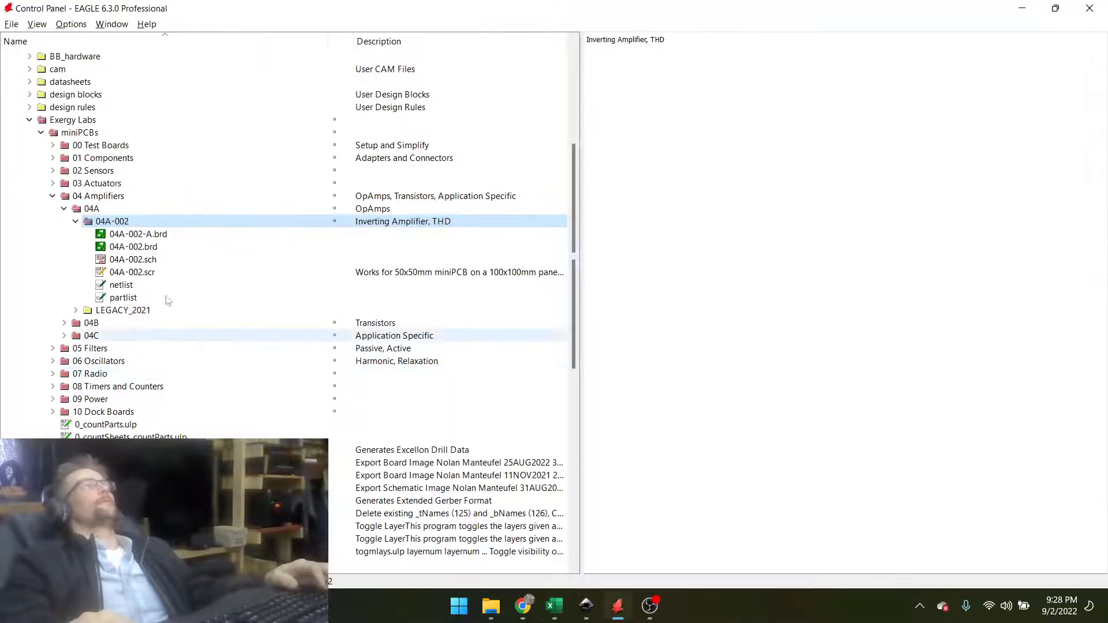
right_click(103, 225)
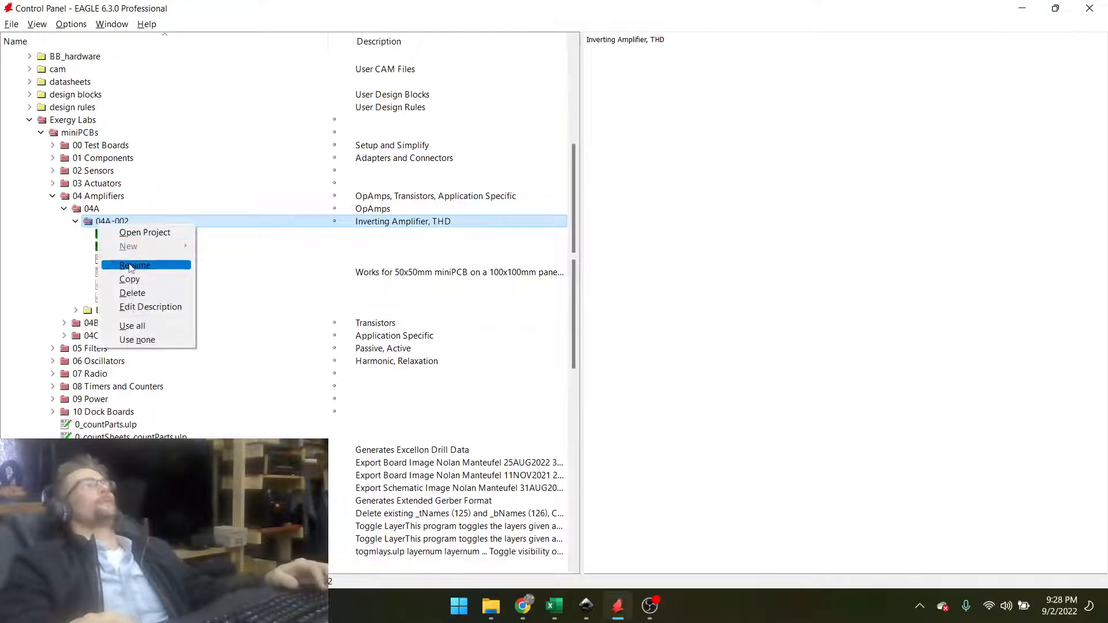
click(135, 265)
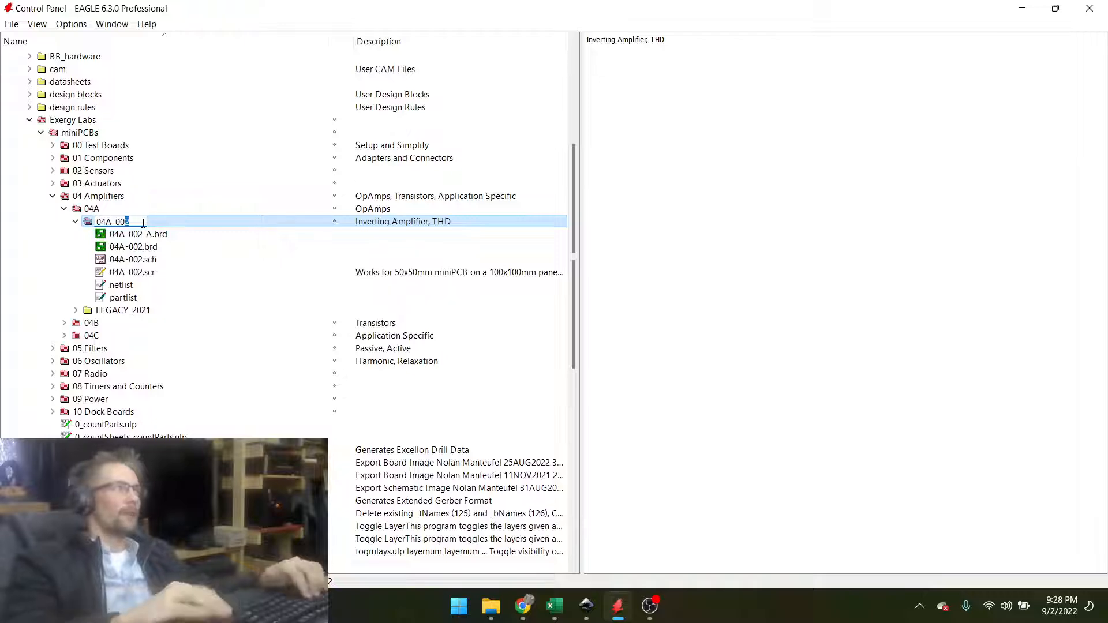
key(BackSpace)
text(5)
key(Return)
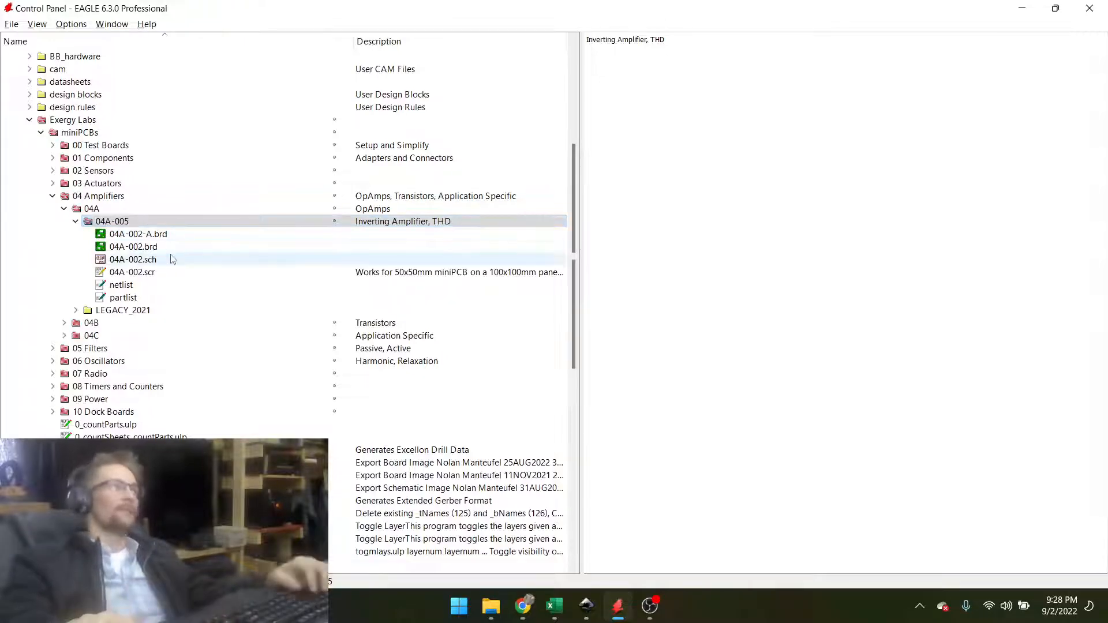
key(alt+Tab)
key(alt+Tab)
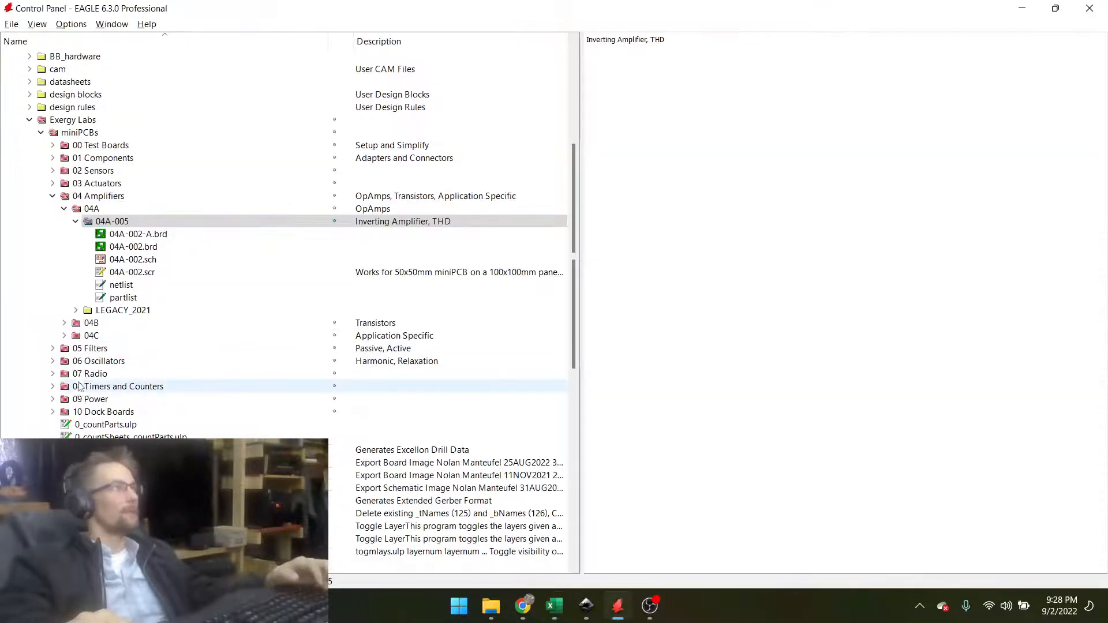
Delete the panel board file 04A-002-A.brd from the 04A-005 project.
right_click(144, 236)
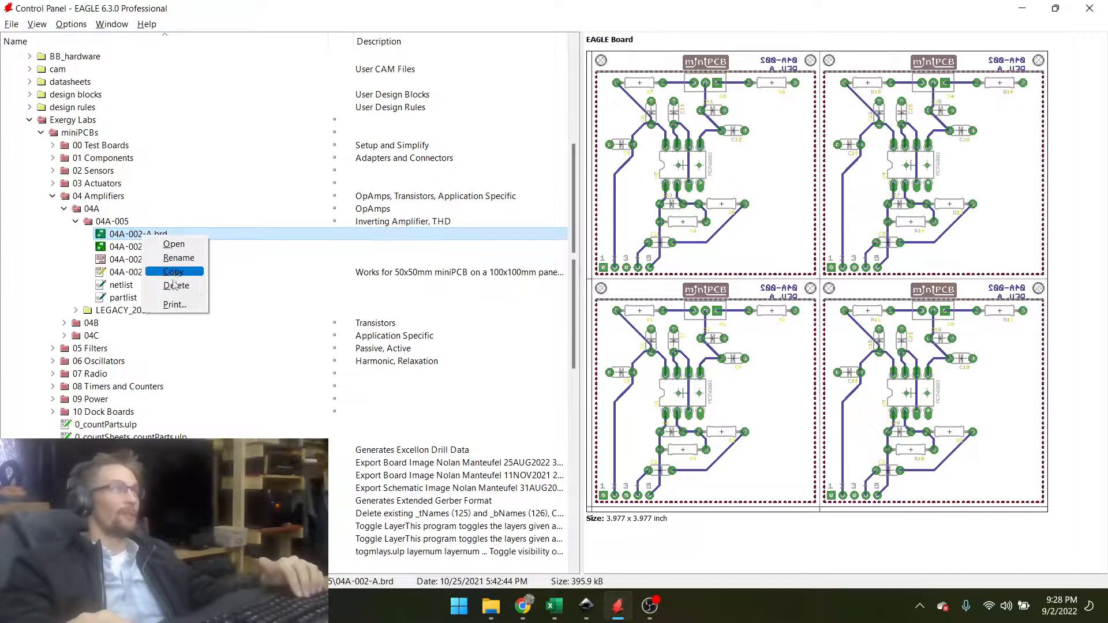
click(174, 284)
click(183, 283)
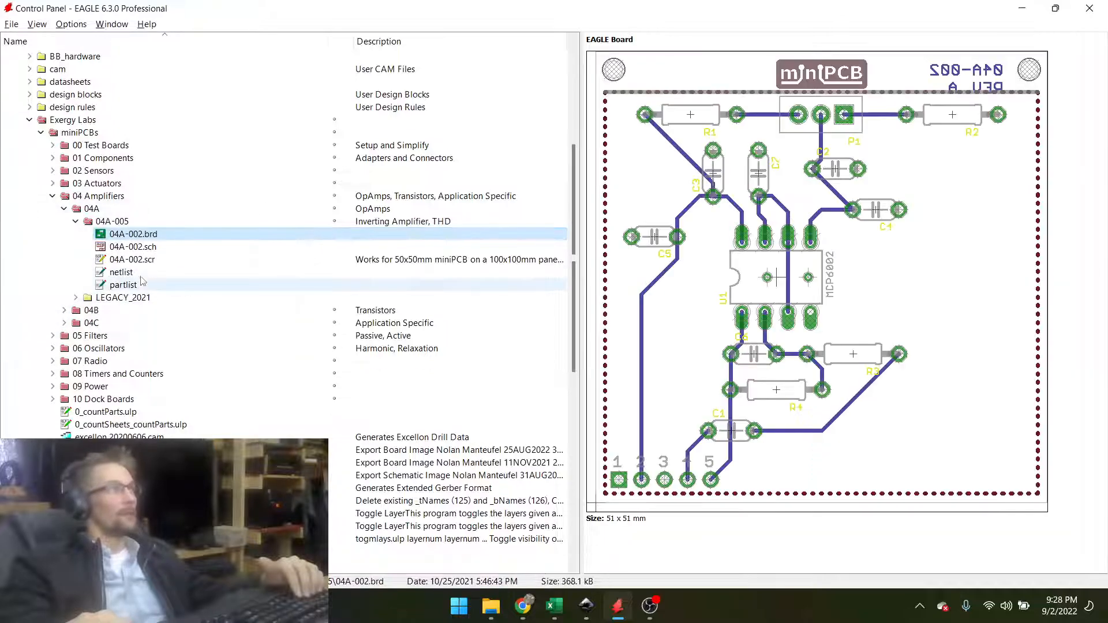
Rename the board file 04A-002.brd in the 04A-005 project as 04A-005.brd.
right_click(145, 234)
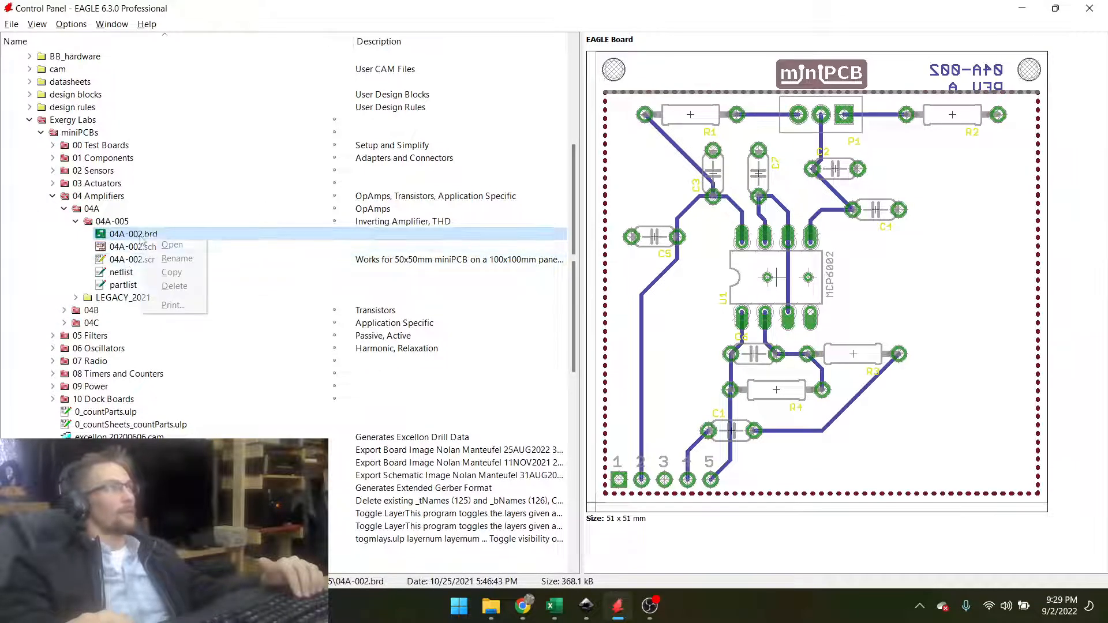
click(165, 258)
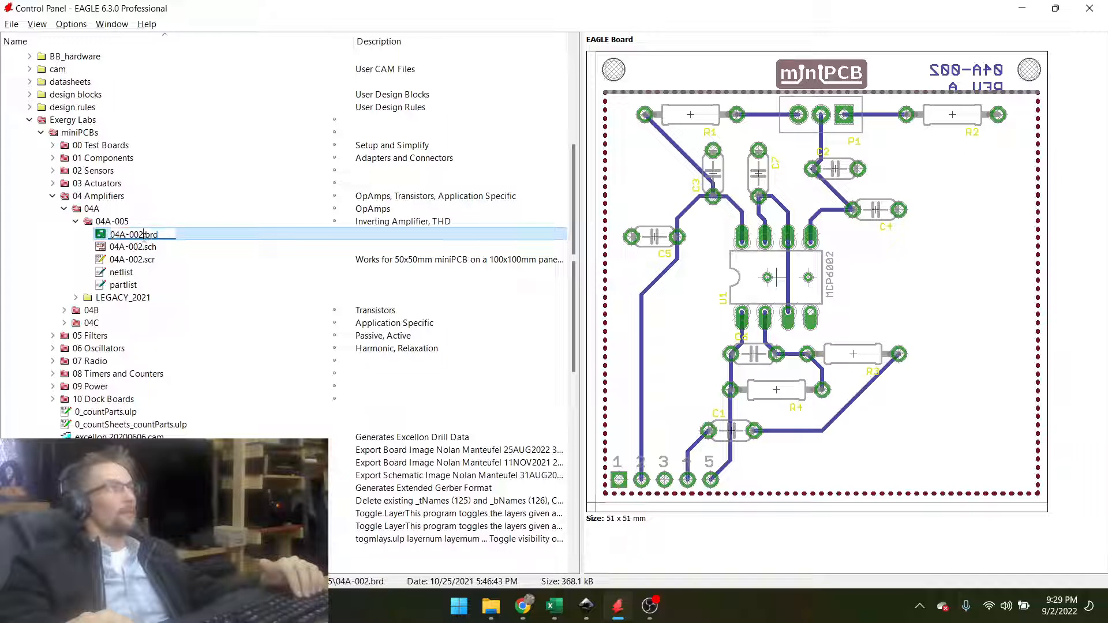
key(BackSpace)
text(5)
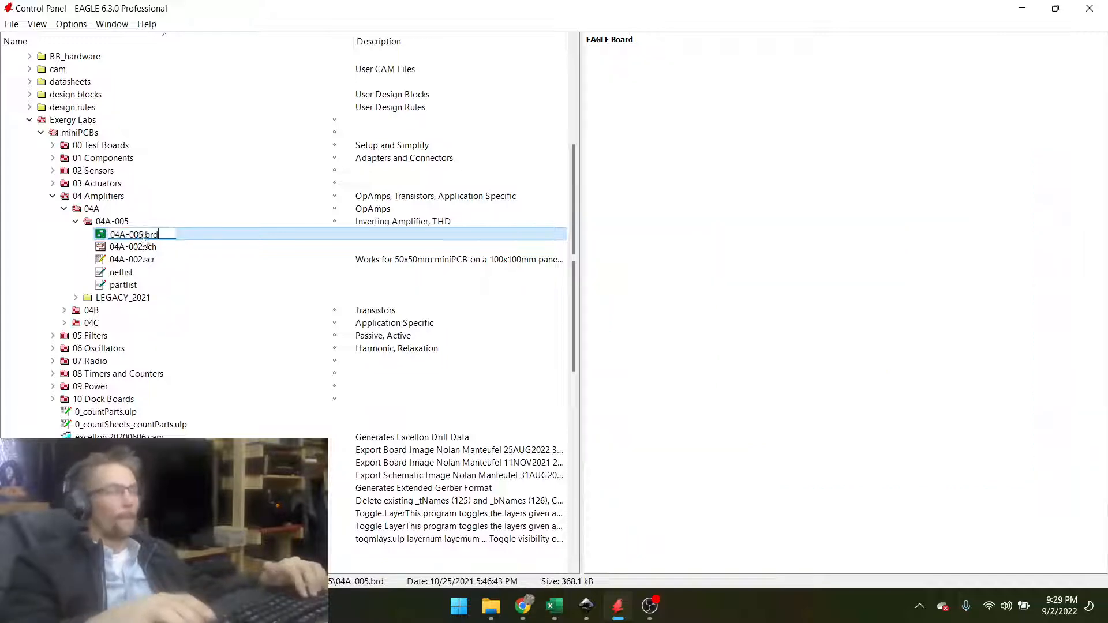
key(Return)
Rename the script file 04A-002.scr in the 04A-005 project as 04A-005.scr.
right_click(139, 248)
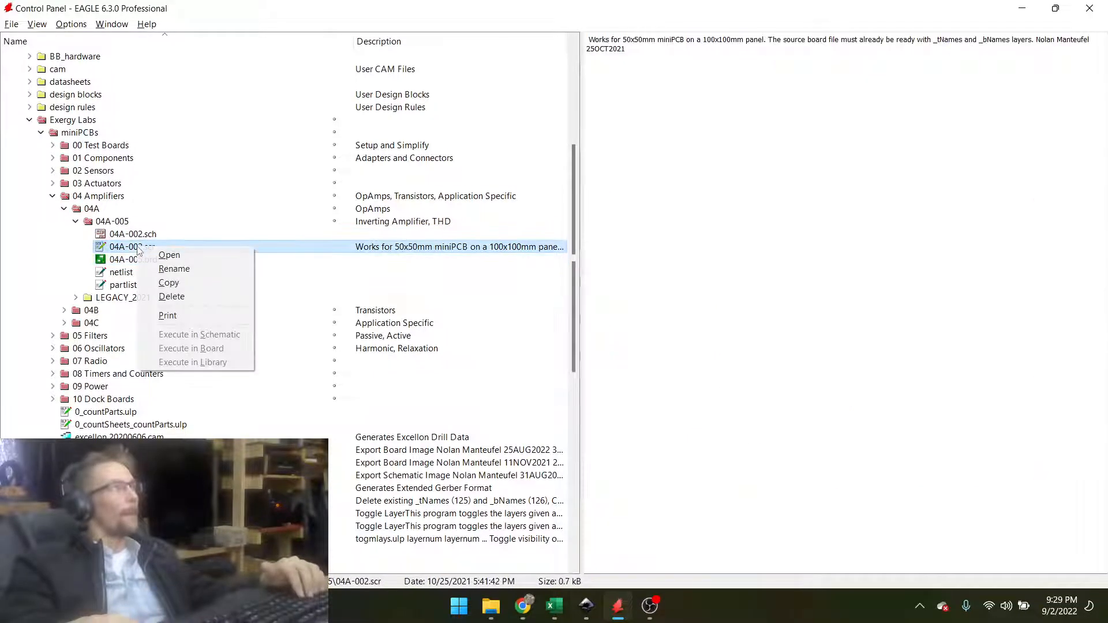
click(174, 269)
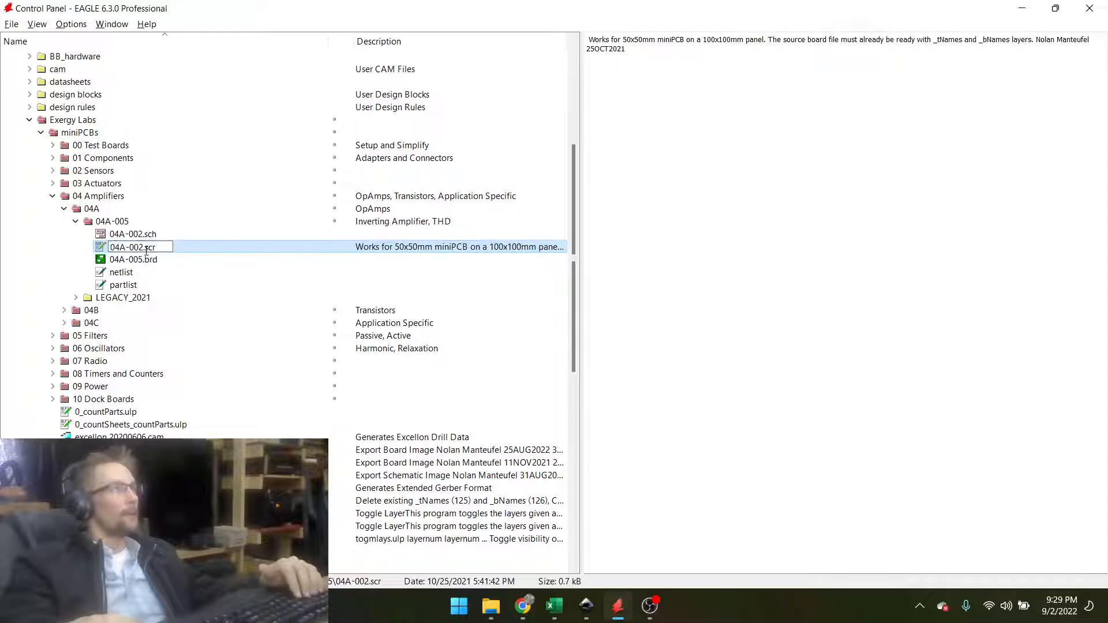
key(BackSpace)
text(5)
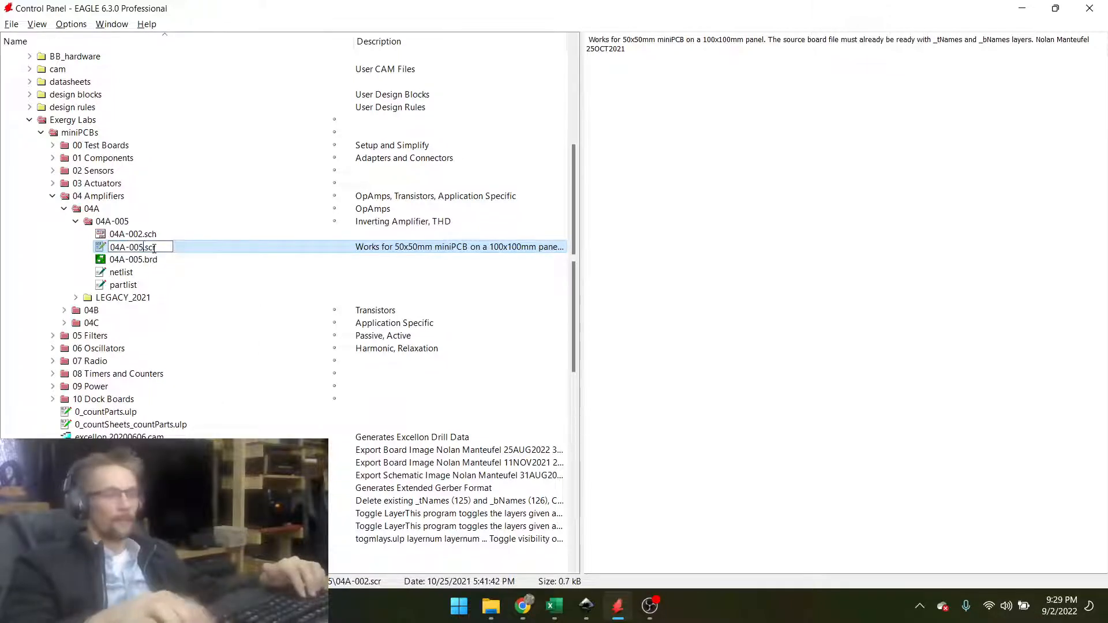
key(Return)
Rename the schematic file 04A-002.sch in the 04A-005 project as 04A-005.sch.
click(147, 235)
right_click(150, 236)
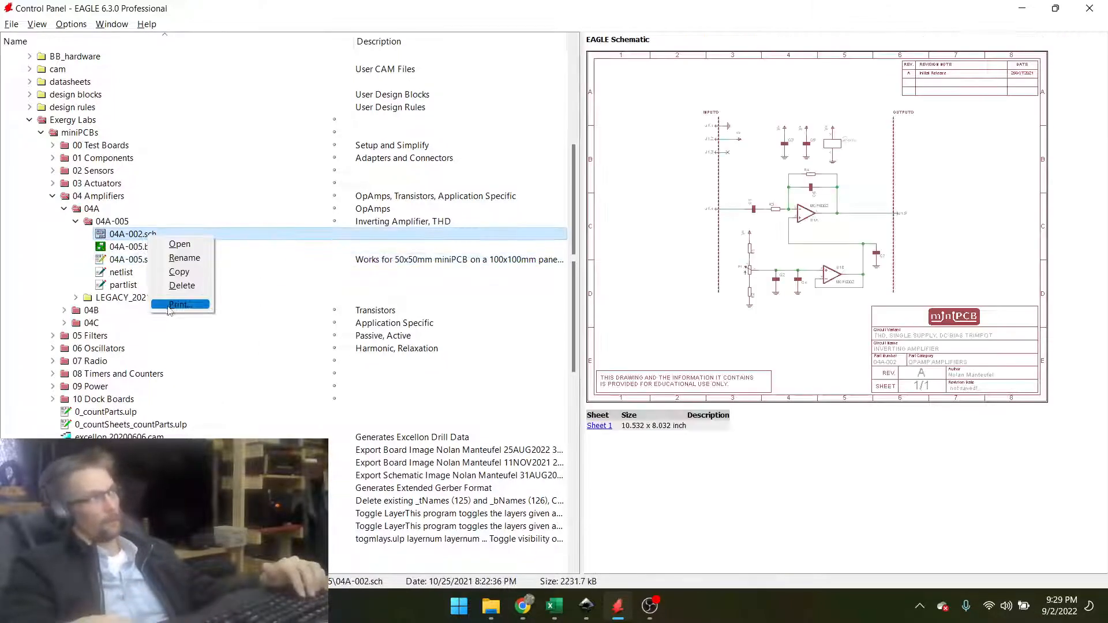
click(169, 258)
click(144, 234)
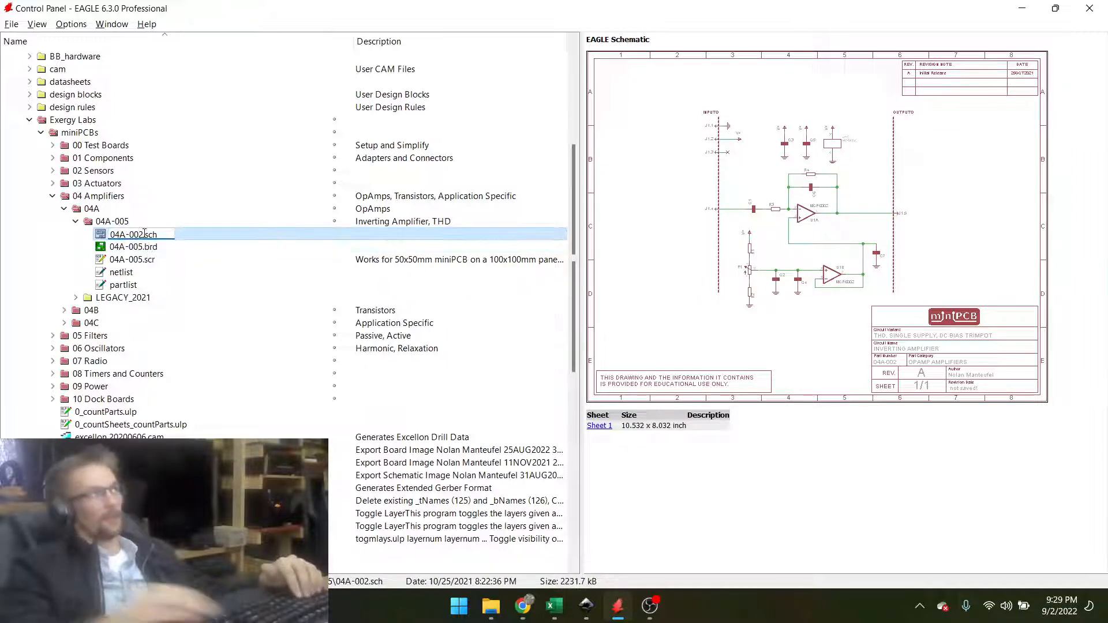
key(shift+Left)
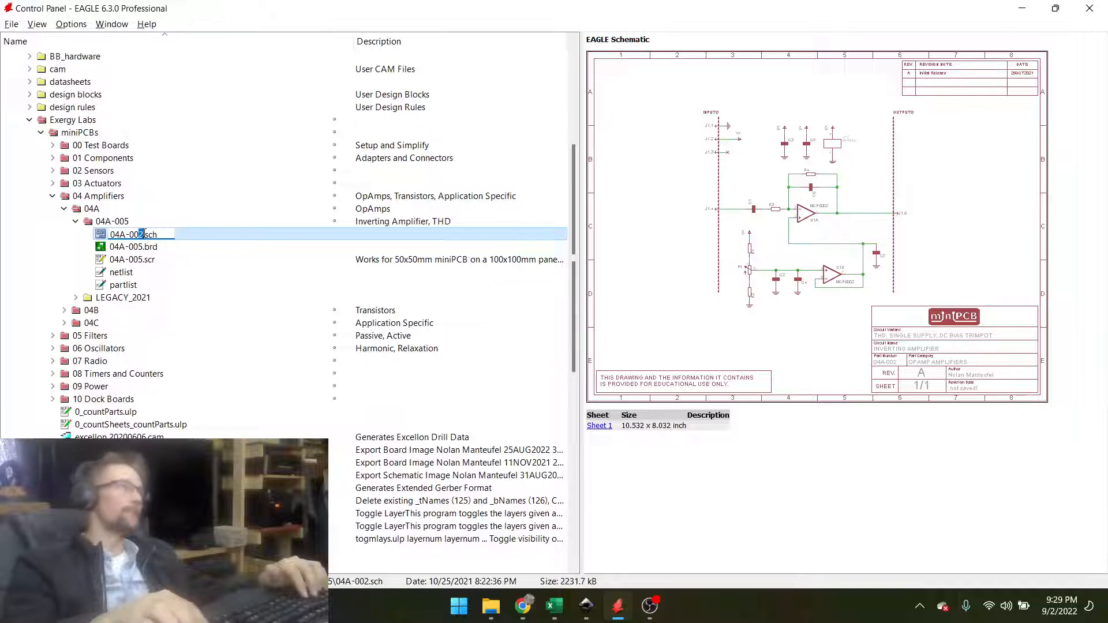
text(5)
key(Return)
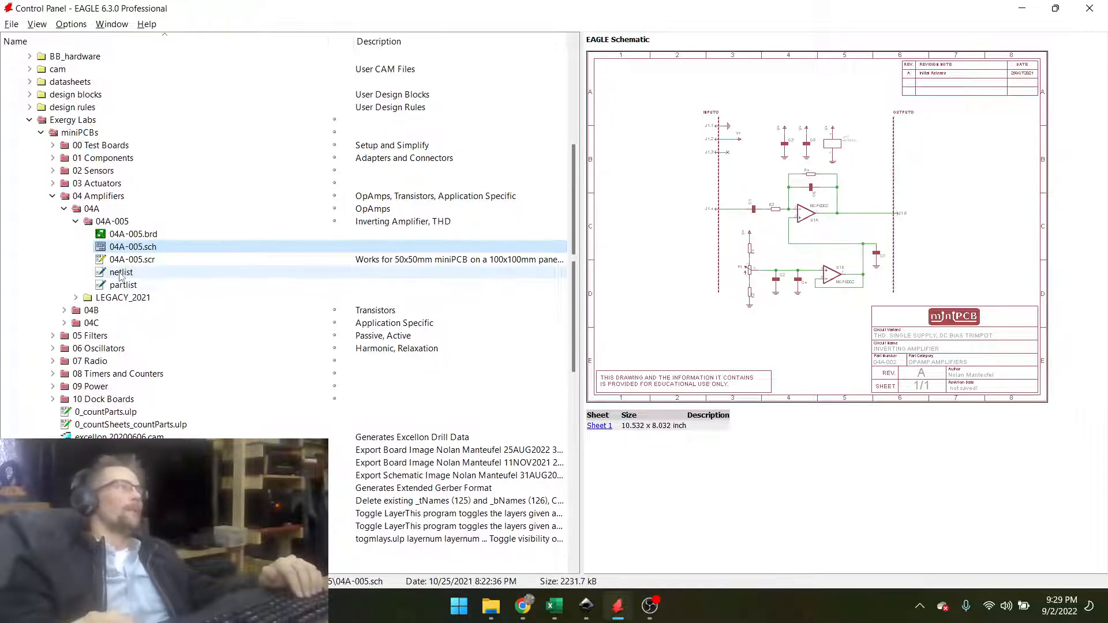
Delete the partlist and netlist files from the 04A-005 project.
click(121, 274)
click(121, 286)
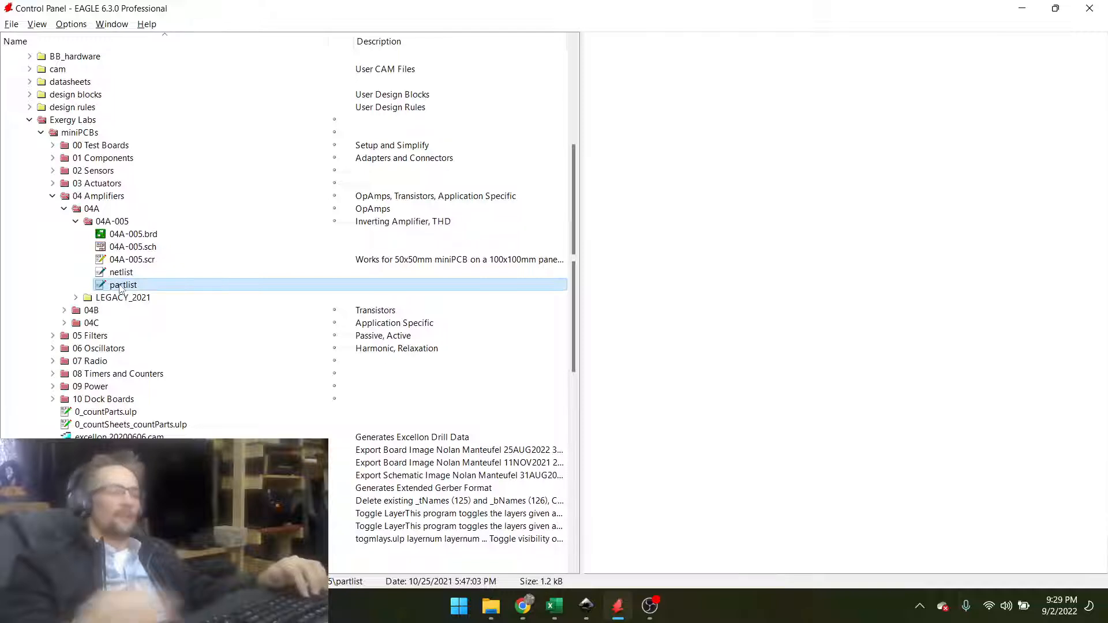
right_click(120, 288)
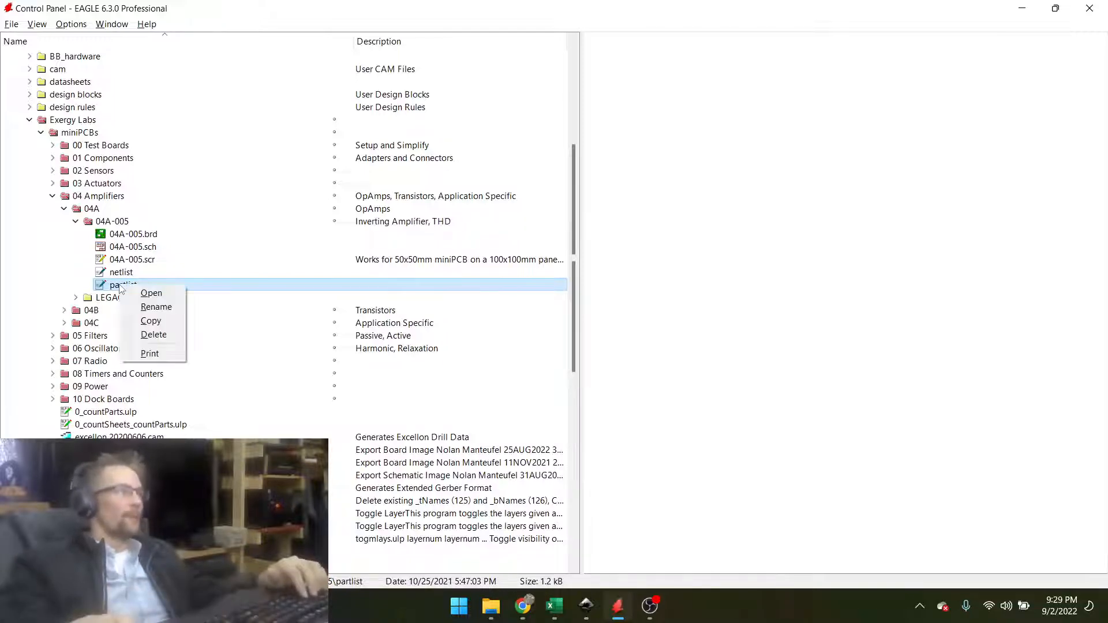
click(154, 335)
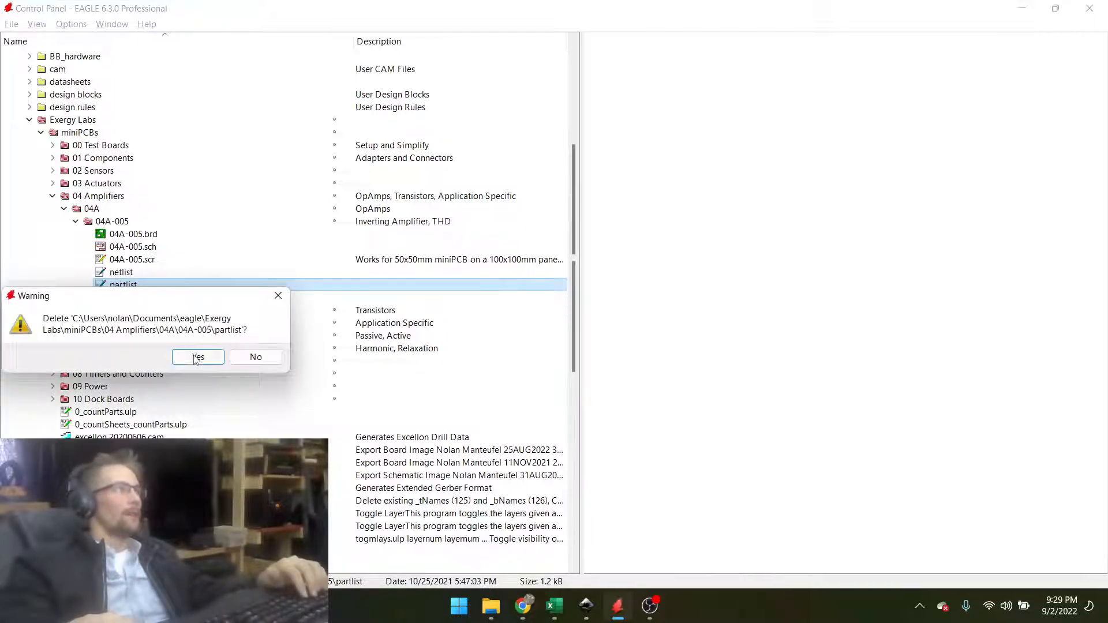
click(196, 358)
right_click(114, 272)
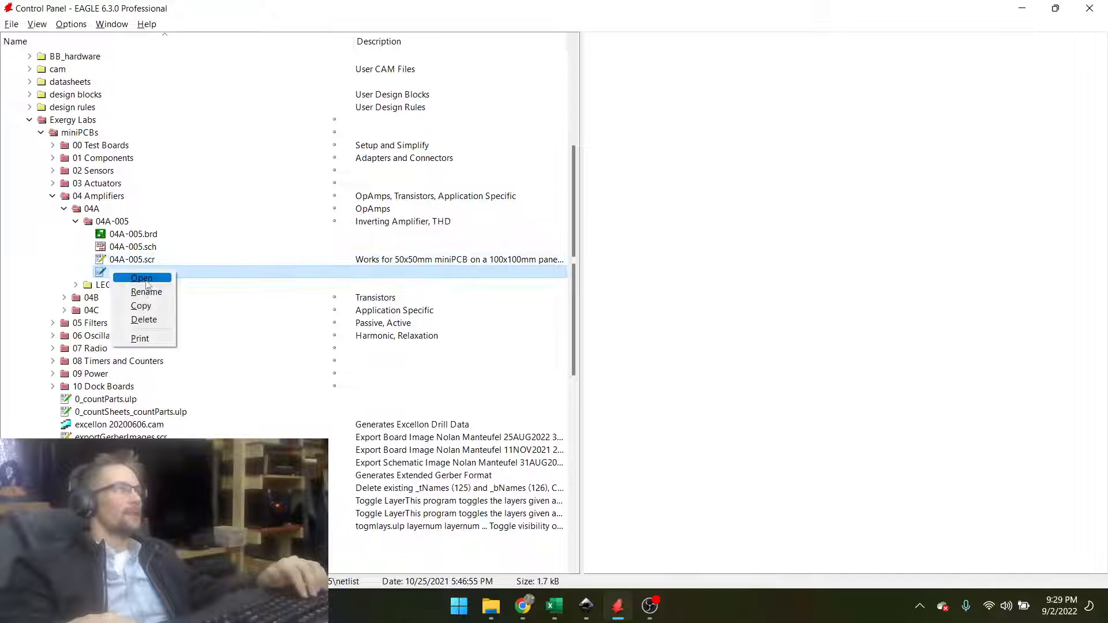
click(148, 320)
click(198, 357)
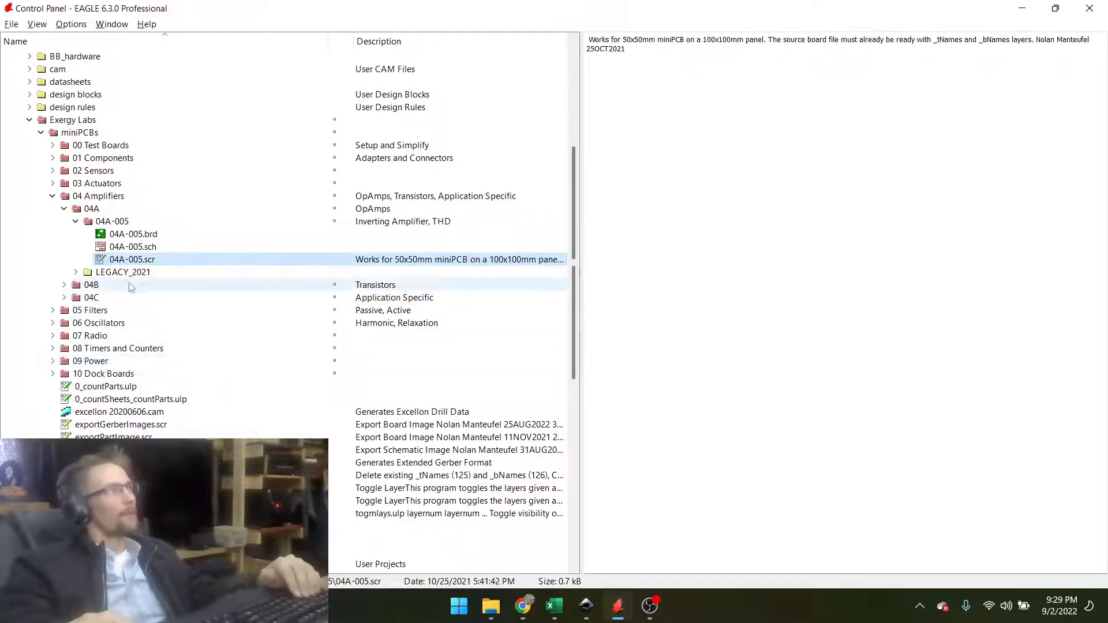
Preview the 04A-005.sch schematic and compare it with the 04A-005 row of the Excel product catalog.
click(120, 248)
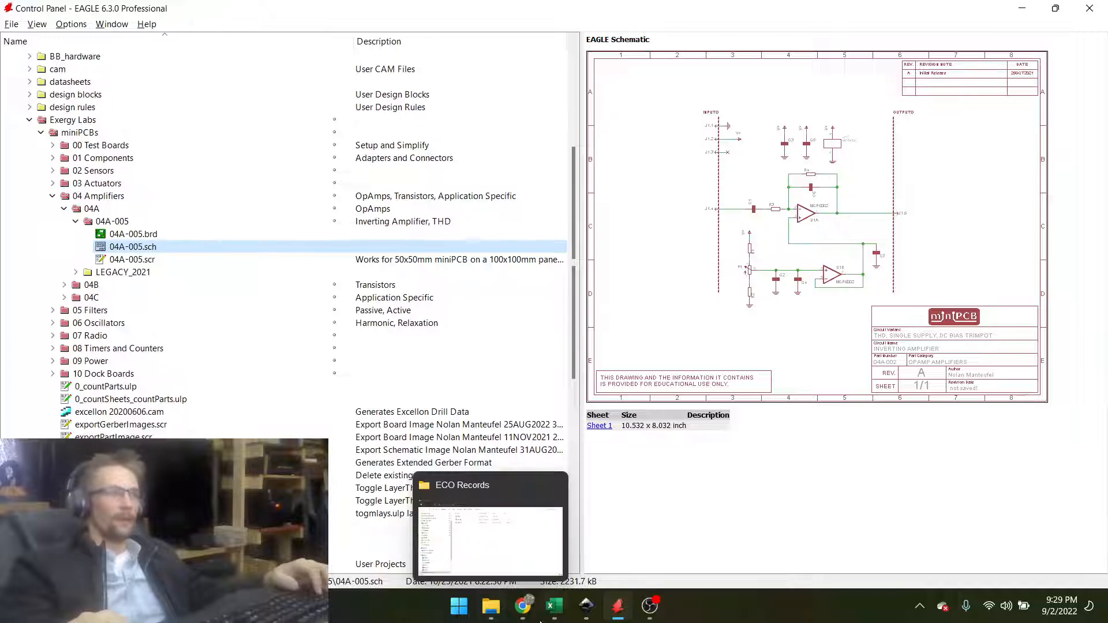
click(552, 606)
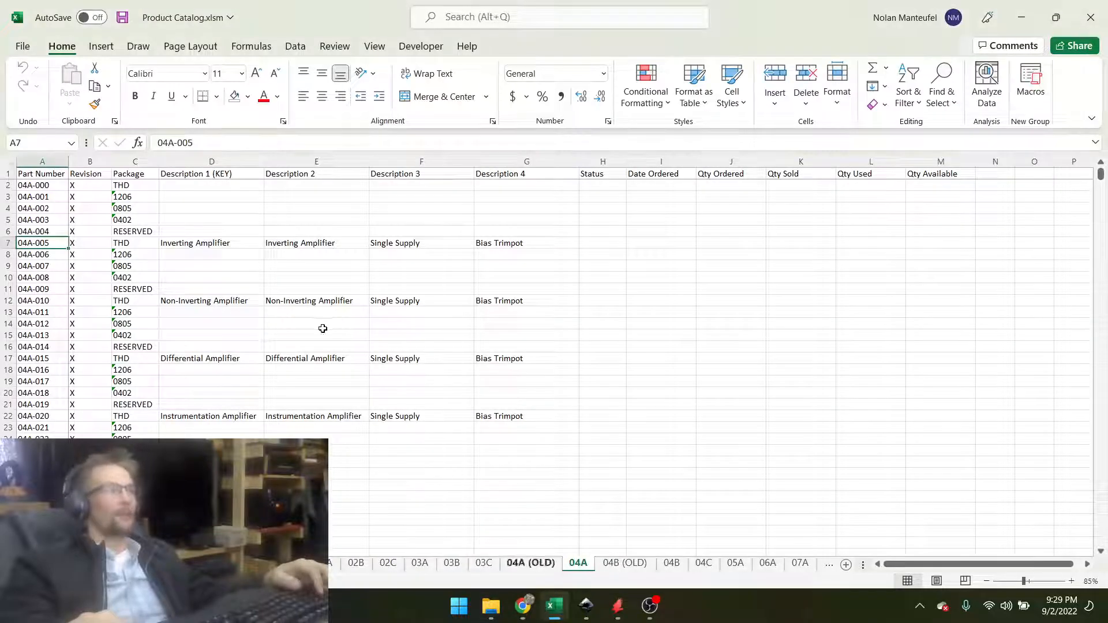
click(231, 244)
drag(30, 241, 531, 243)
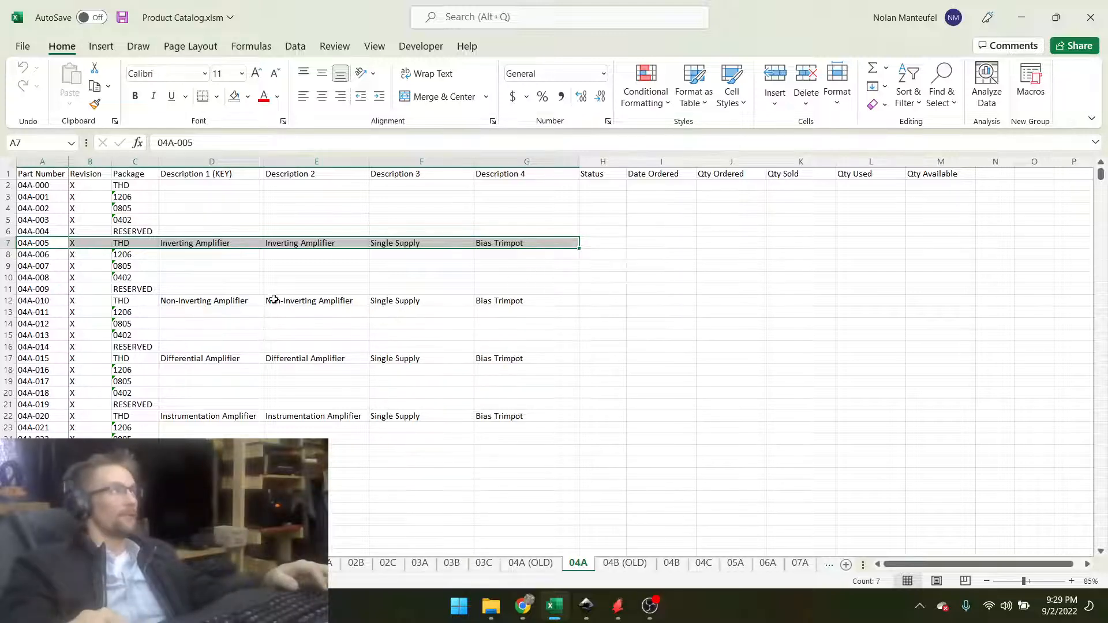
click(617, 606)
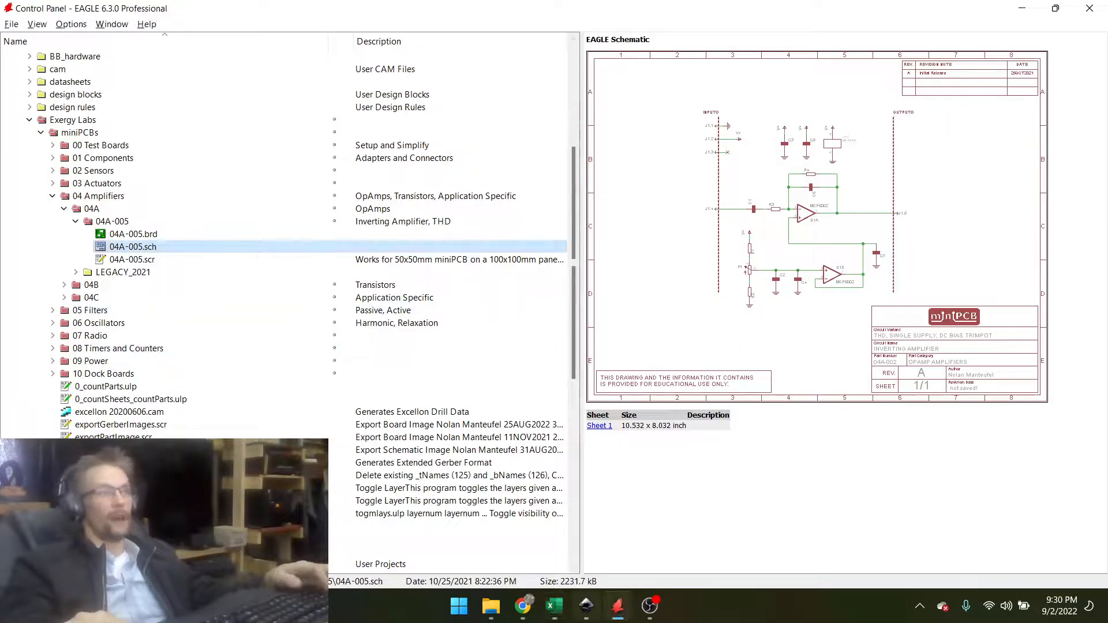
Switch to File Explorer and create a new Word document from ECO Form.dotm in the ECObase folder.
click(491, 606)
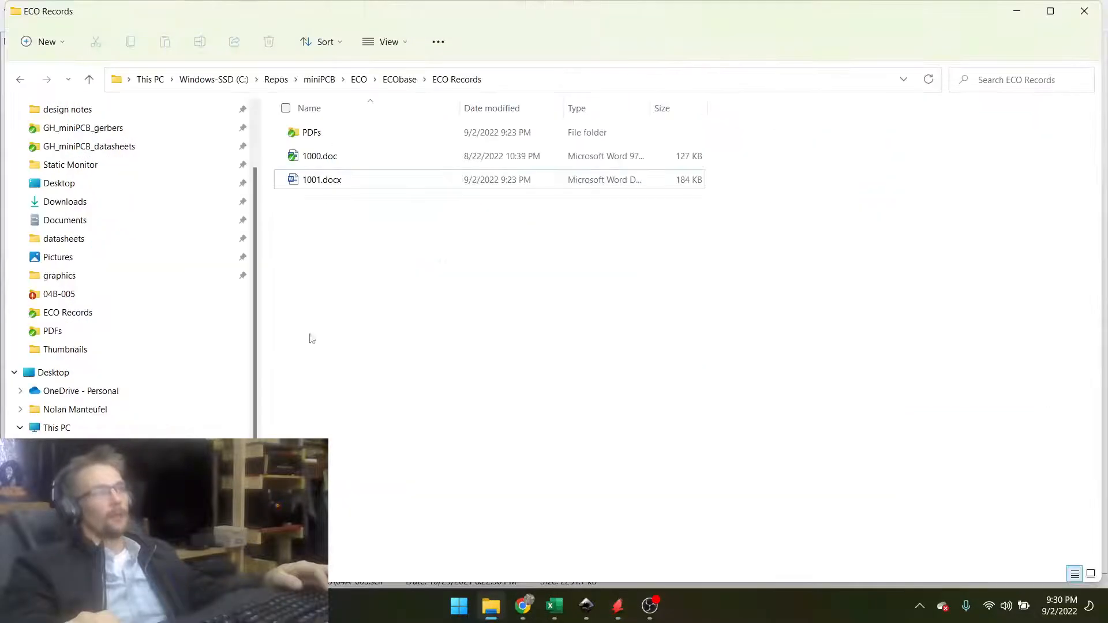
click(358, 79)
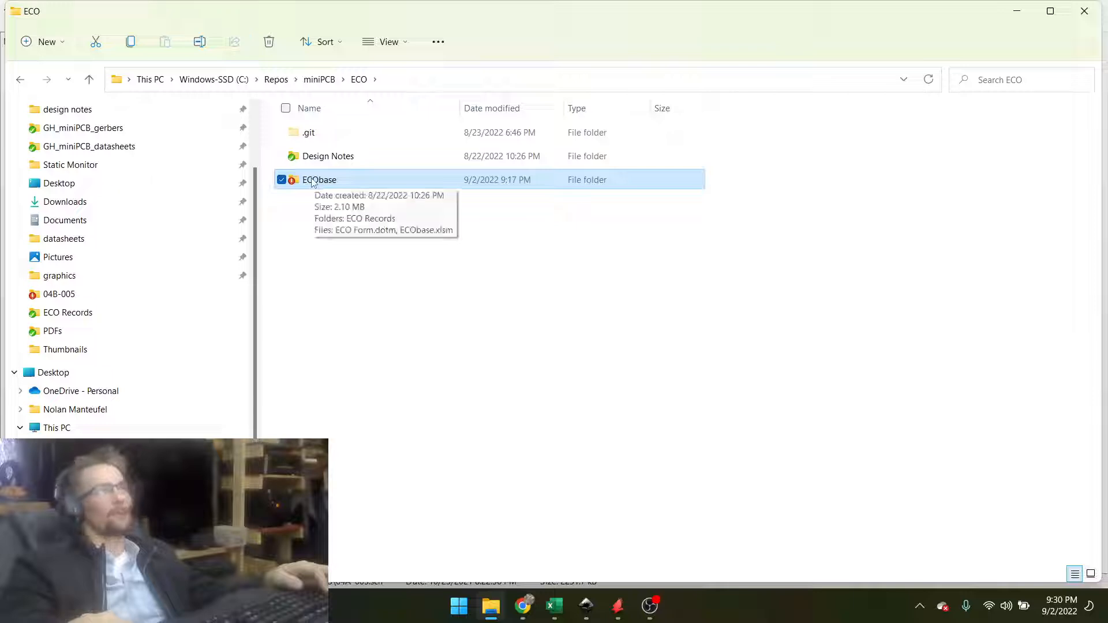
double_click(312, 180)
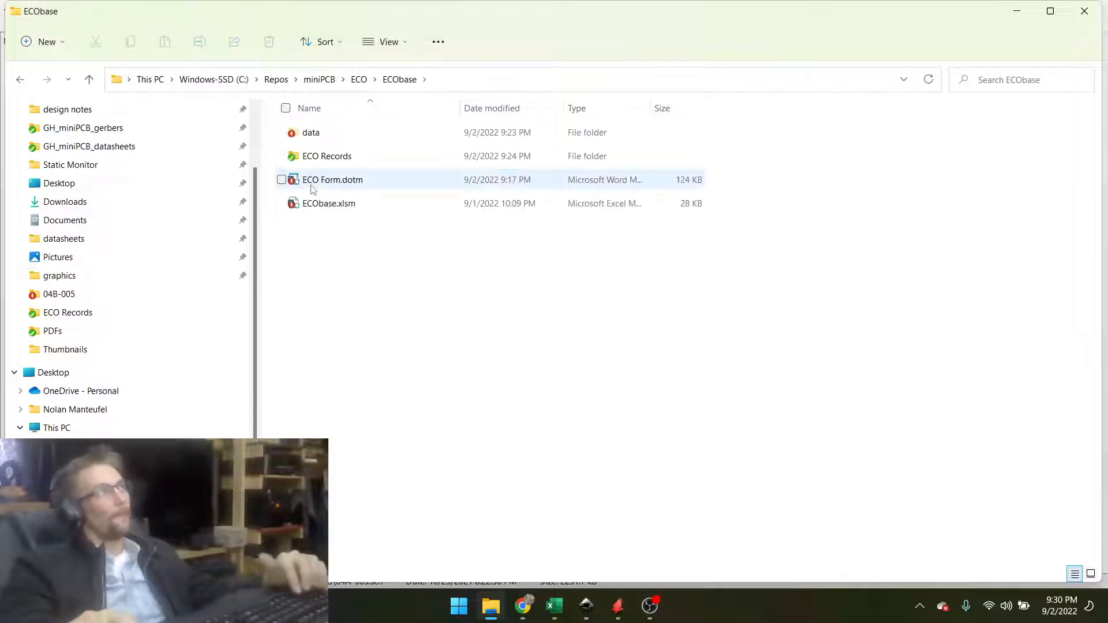
double_click(312, 183)
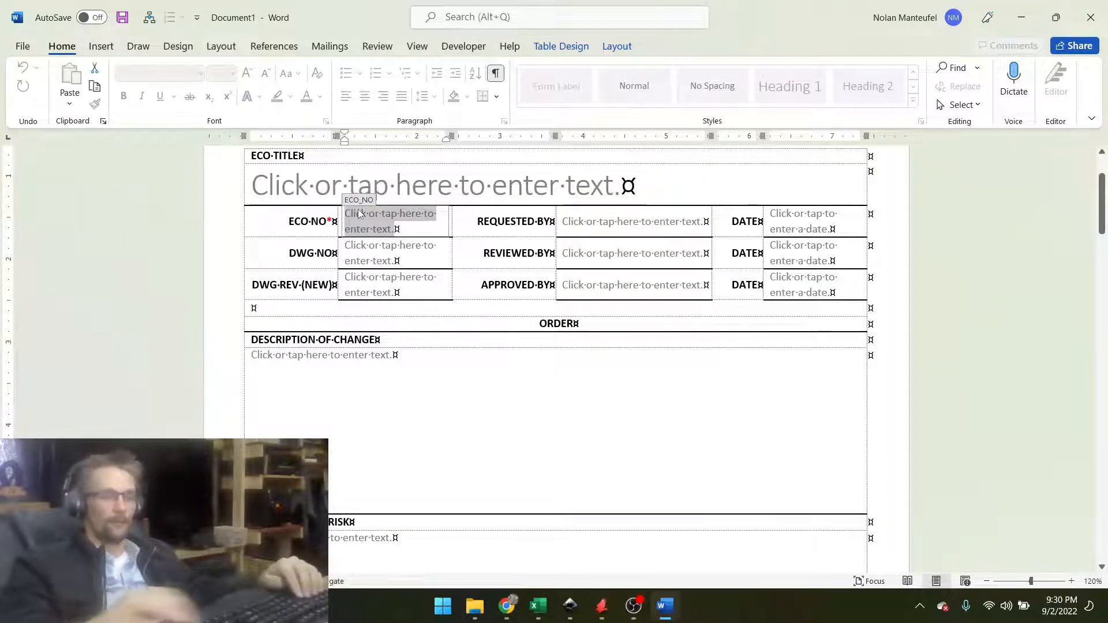
Enter 1002 as the ECO number in the new engineering change order form.
text(1002)
click(402, 200)
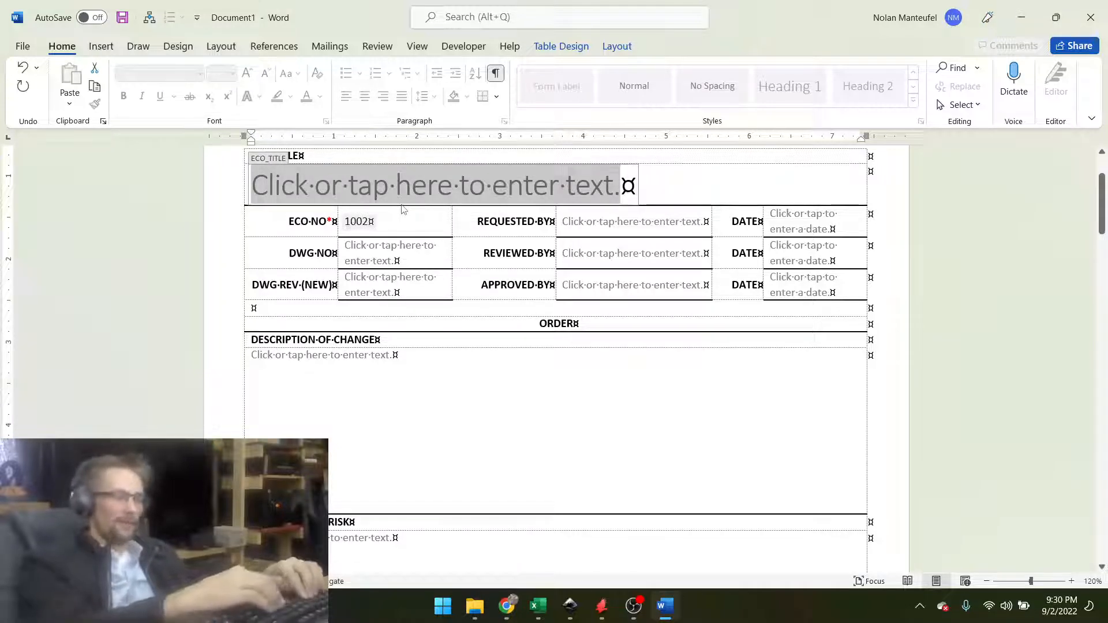
text(Inverting)
key(BackSpace)
key(BackSpace)
key(BackSpace)
key(BackSpace)
key(BackSpace)
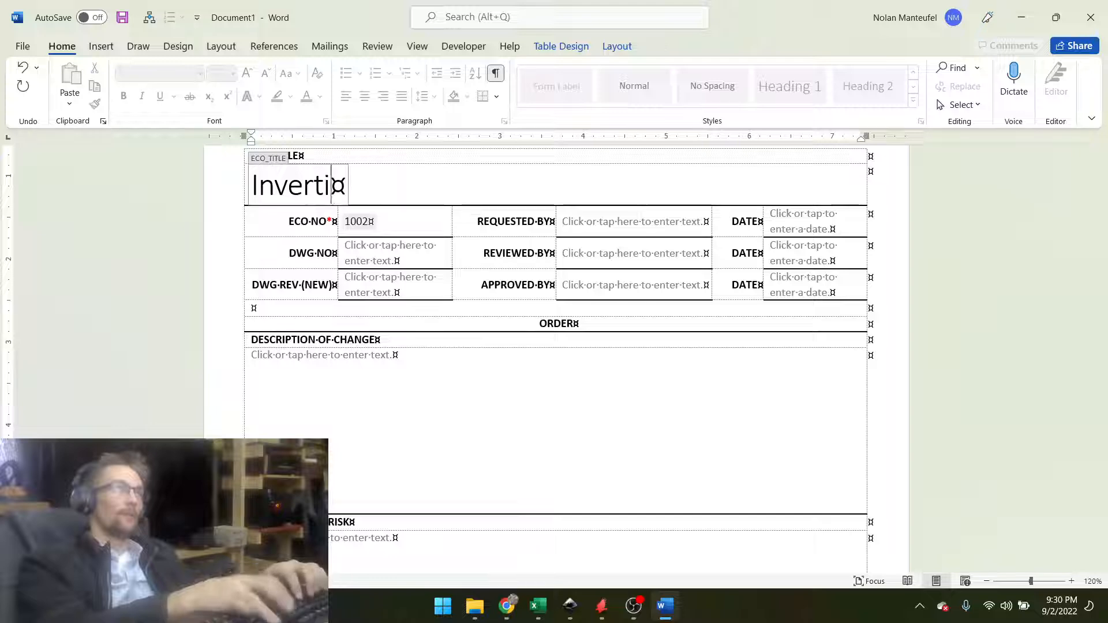
key(BackSpace)
key(BackSpace)
key(BackSpace)
key(BackSpace)
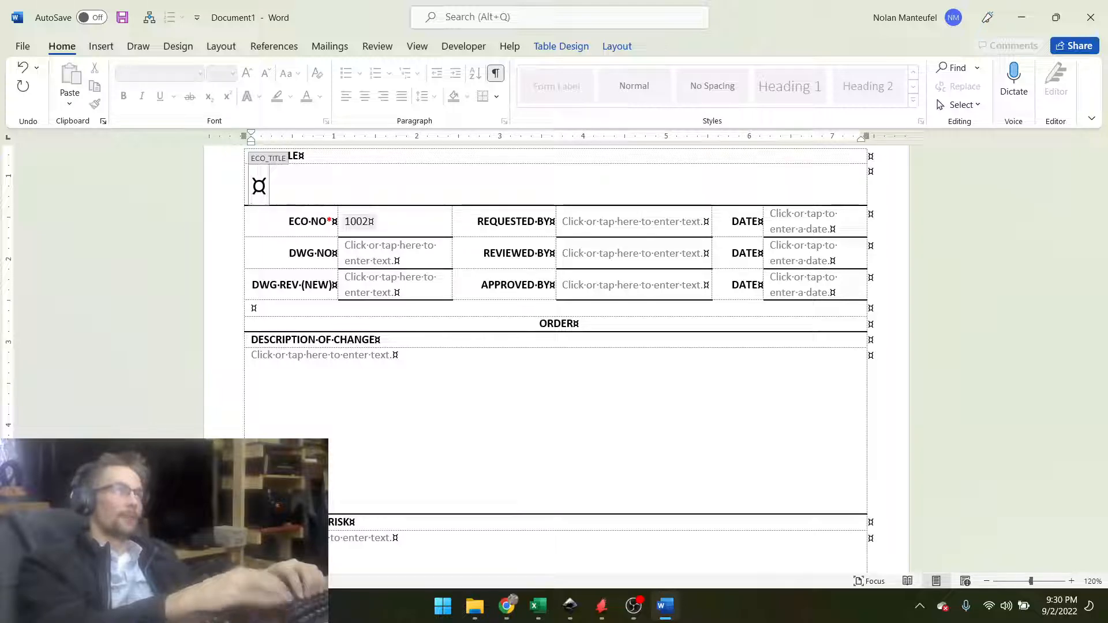
Enter 04A-005 as the ECO title.
text(04)
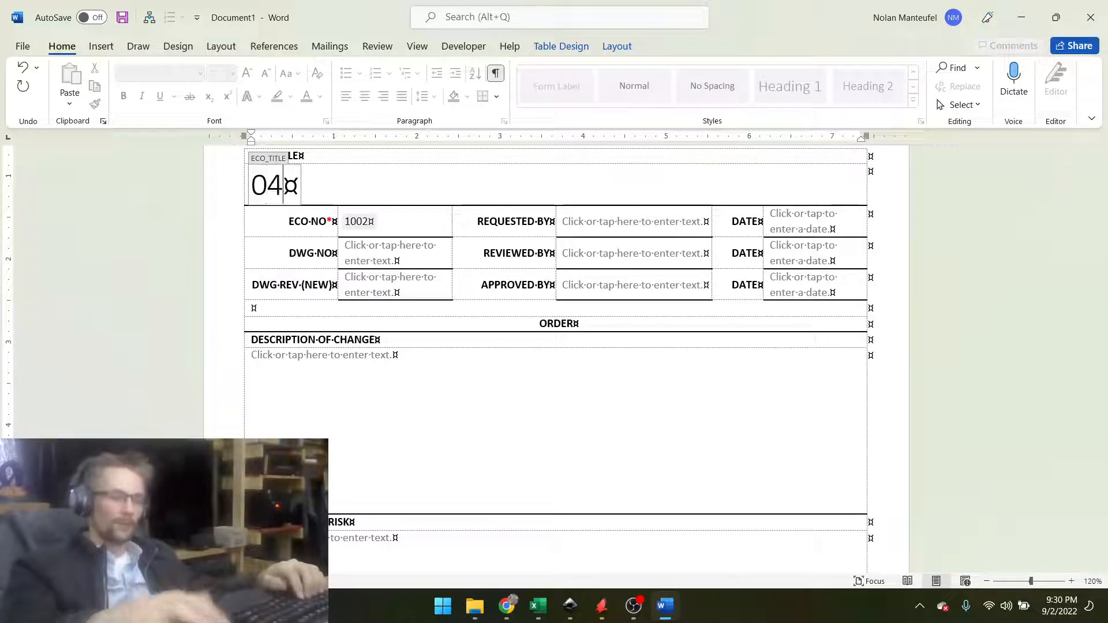
text(A-005)
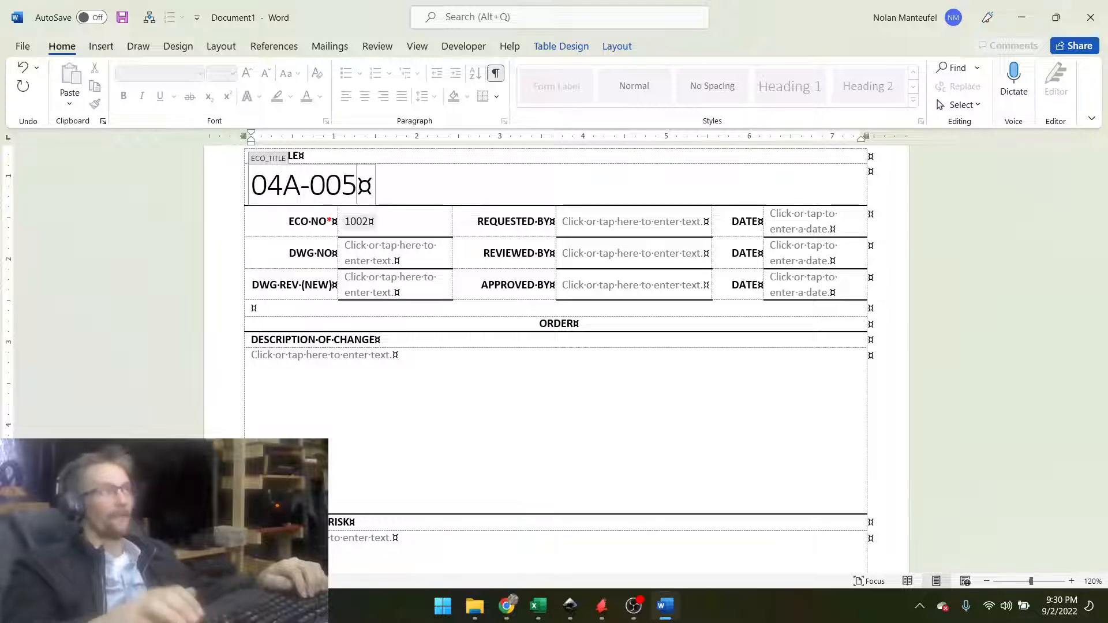
key(Tab)
key(Tab)
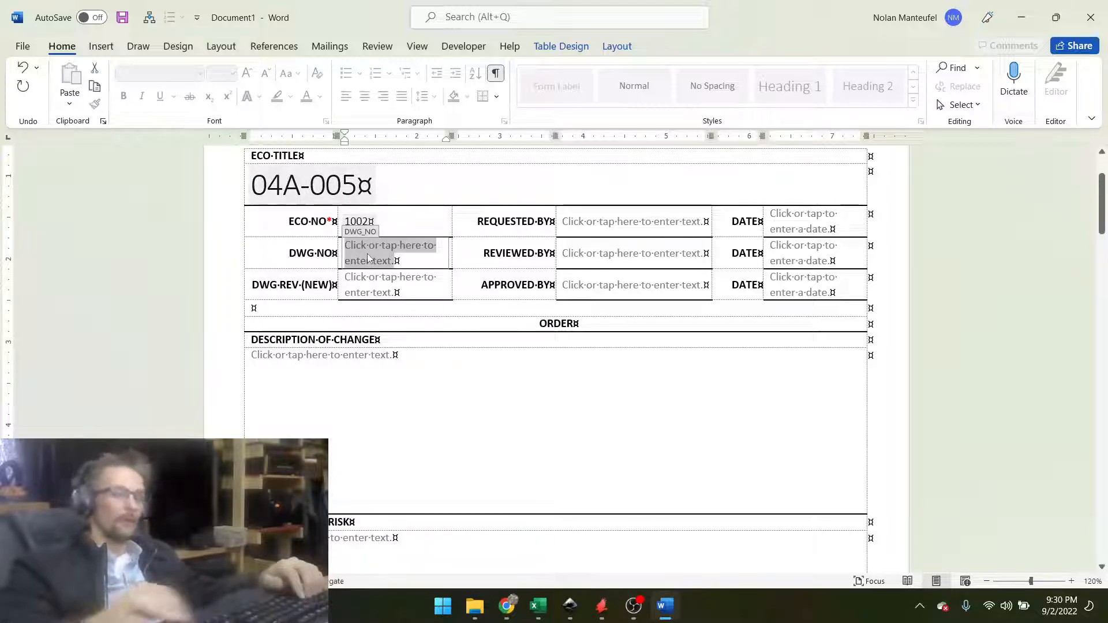
Set the drawing number to 04A-005 and the new drawing revision to B.
text(04A)
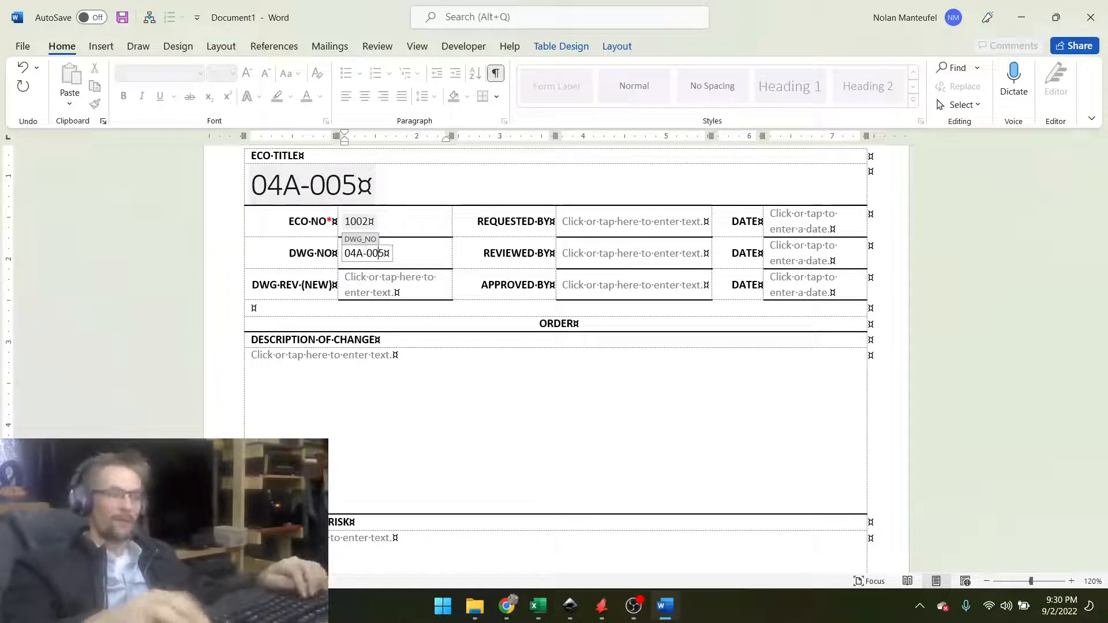
text(-005)
click(365, 292)
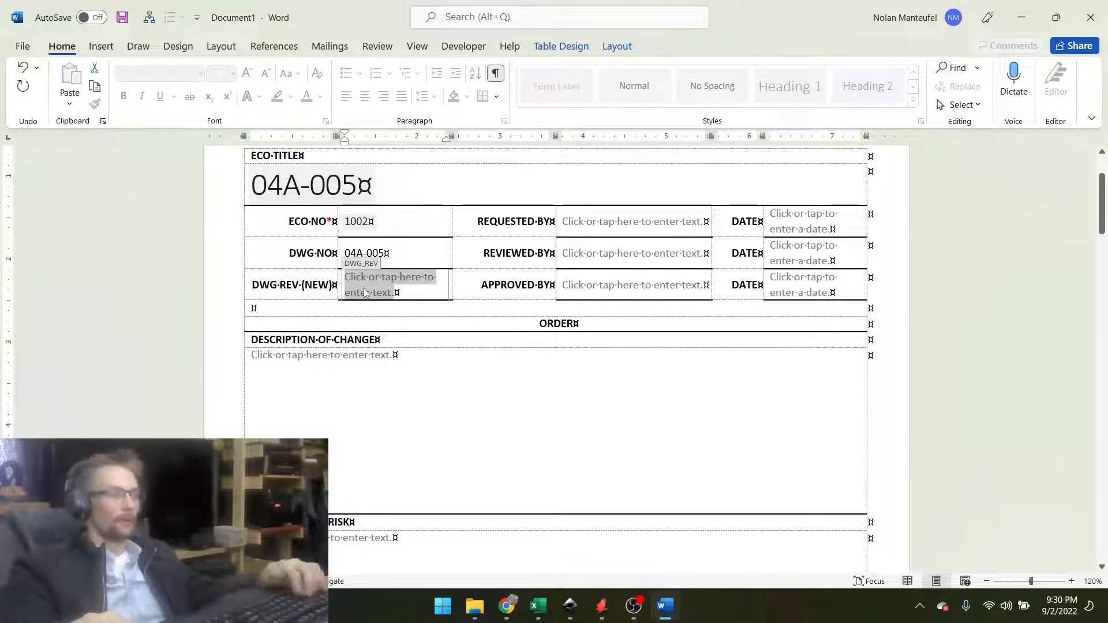
text(B)
key(Tab)
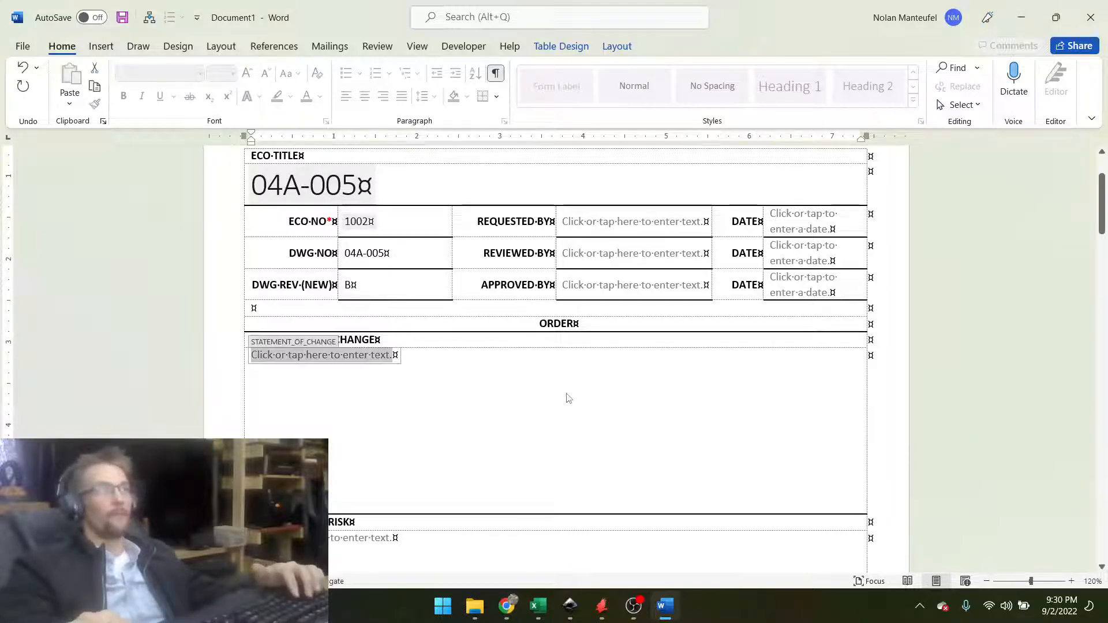
Fill in the requester's name in the Requested By field and set the request date to 02Sep2022.
click(604, 228)
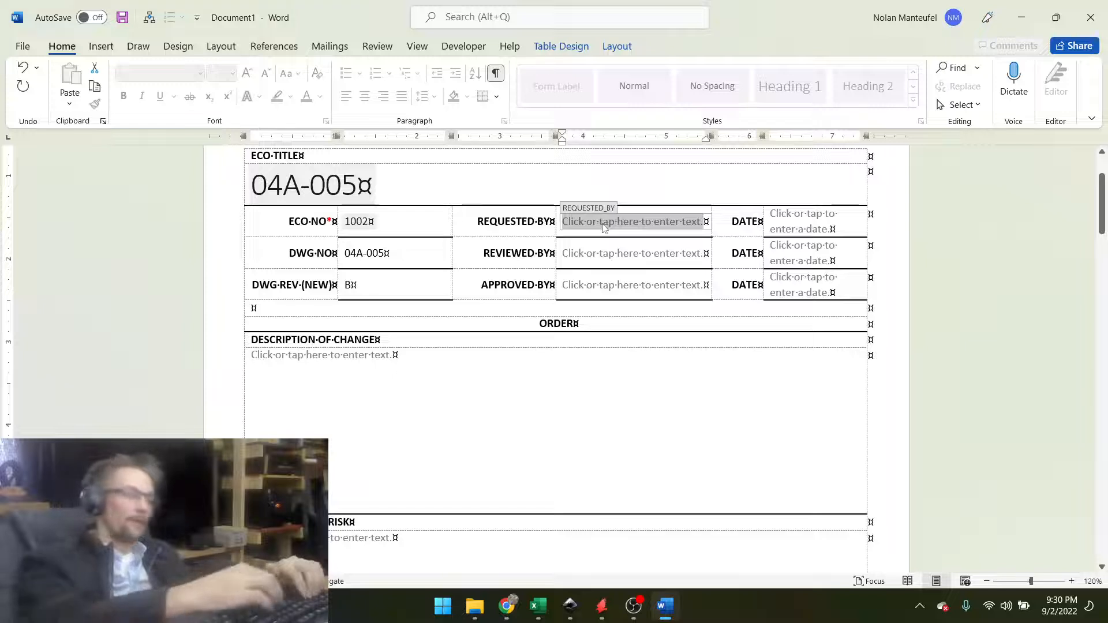
text(NM)
key(BackSpace)
text(. )
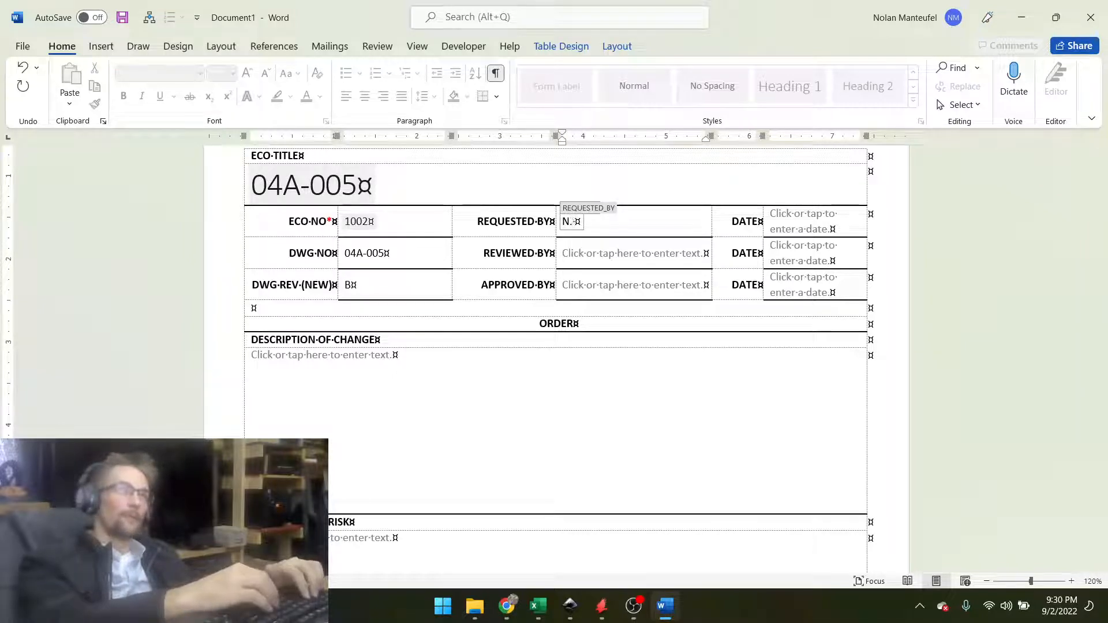
text(MANTEUFEL)
key(Tab)
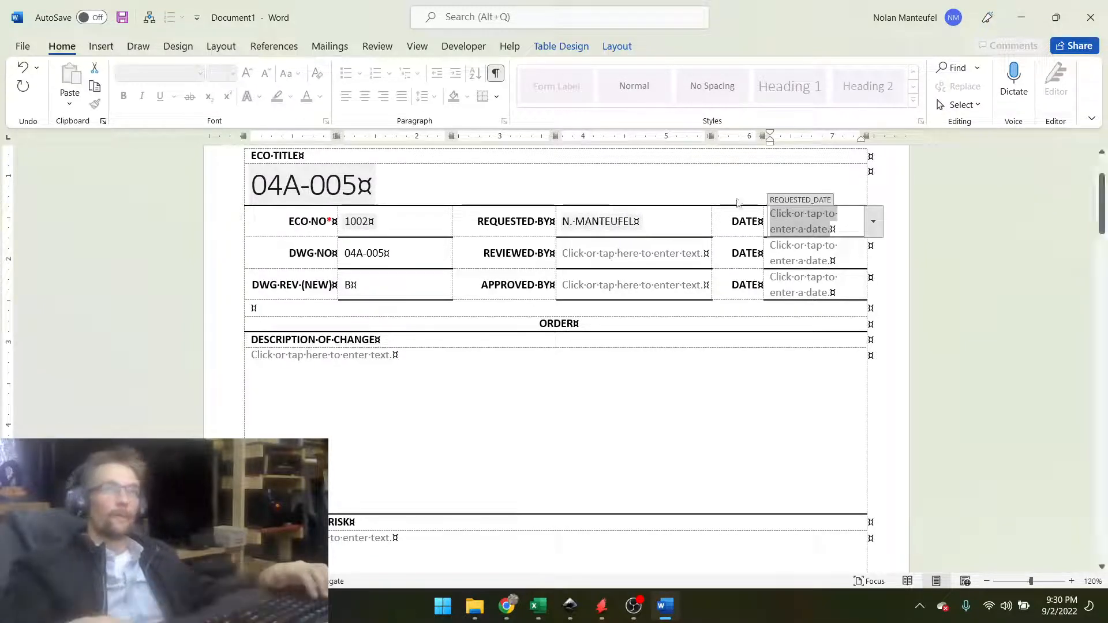
click(873, 221)
click(820, 350)
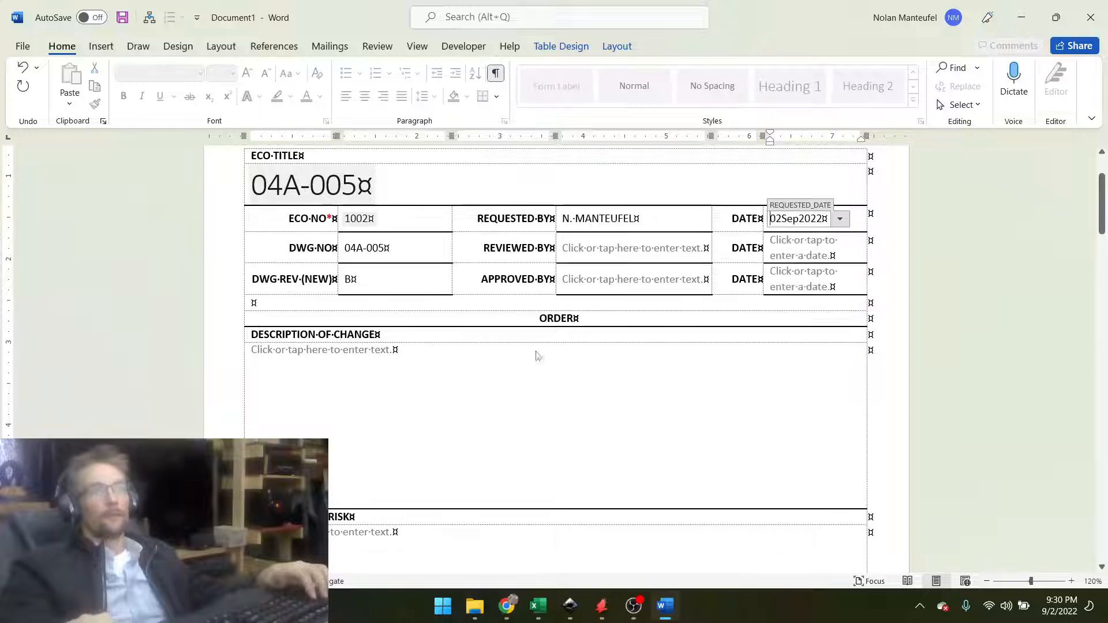
Write the description of change as "Initial release." followed on a new line by "Revision letter is B due to previously manufactured prototype.".
click(258, 353)
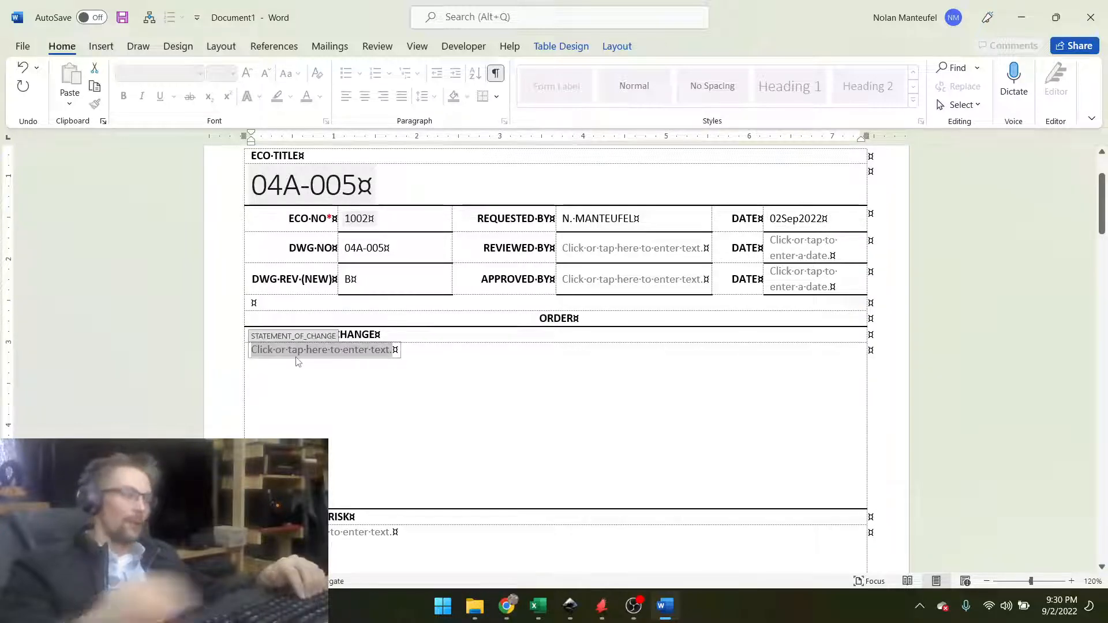
text(Init)
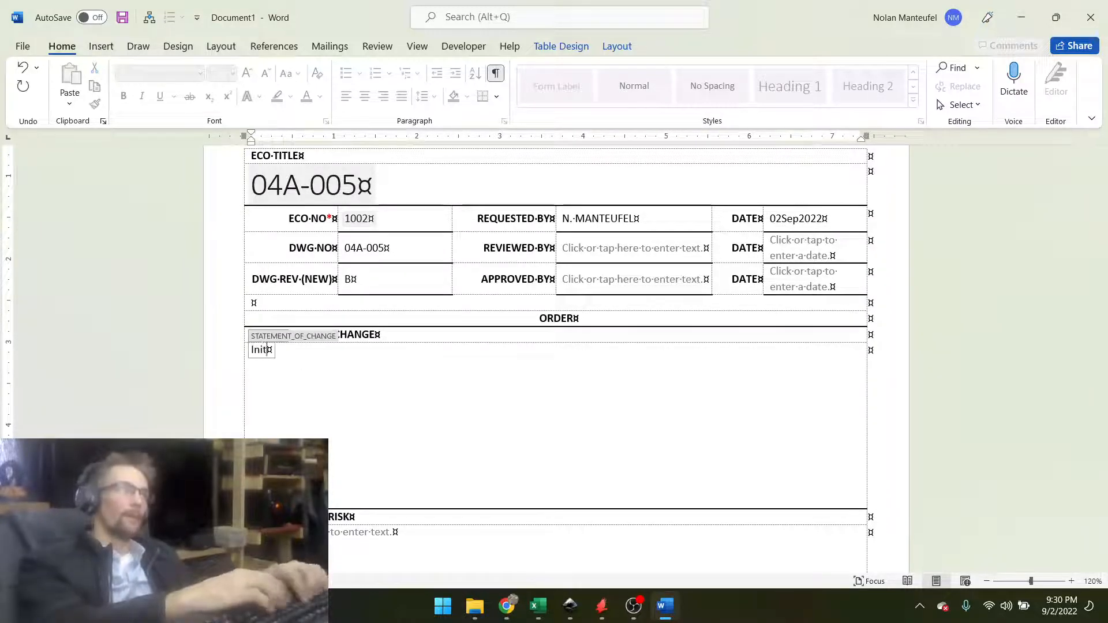
text(ial release.)
key(Return)
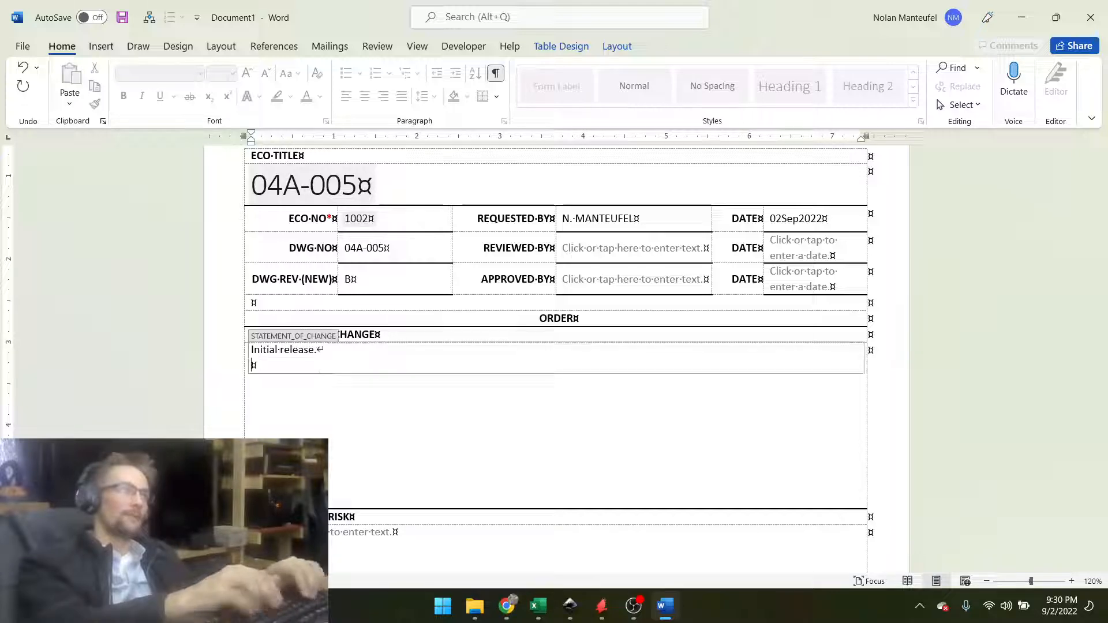
key(BackSpace)
key(BackSpace)
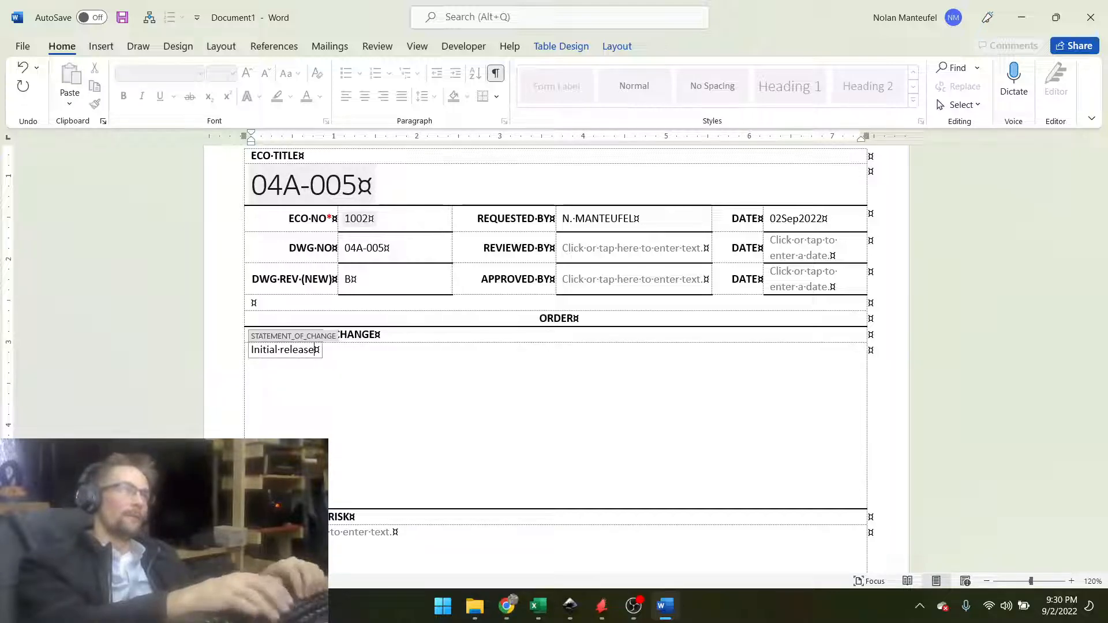
key(Return)
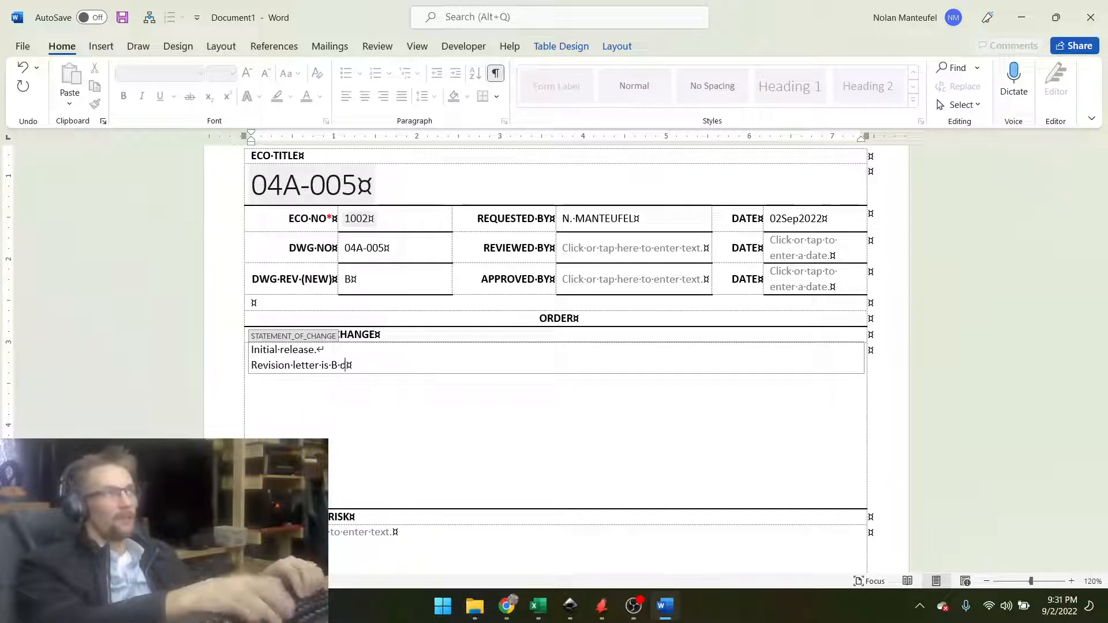
text(pre)
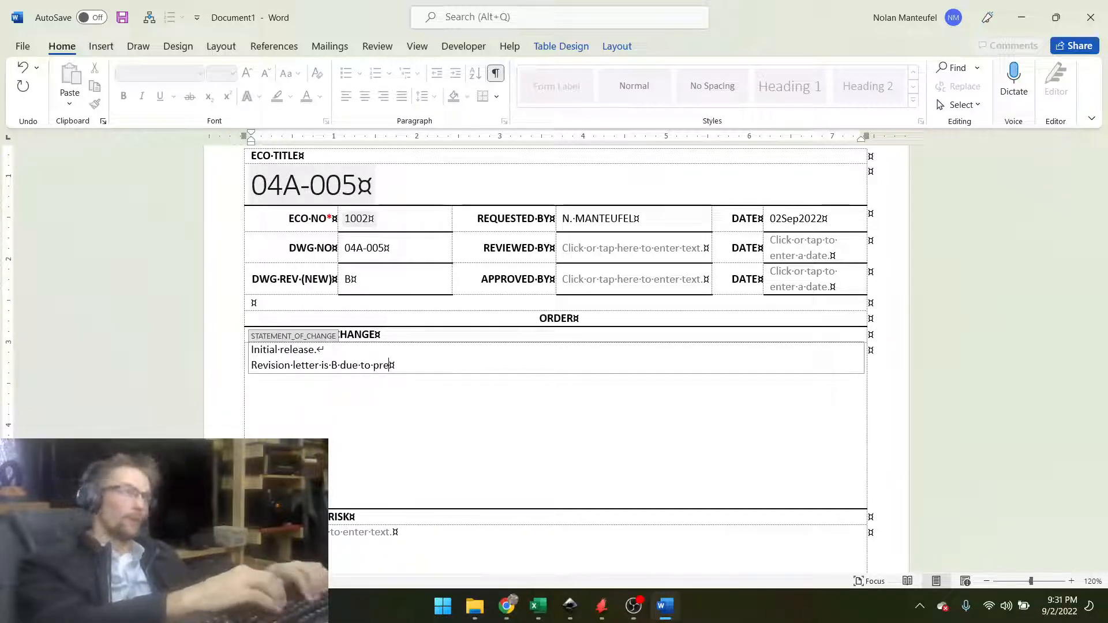
text(viously manuf)
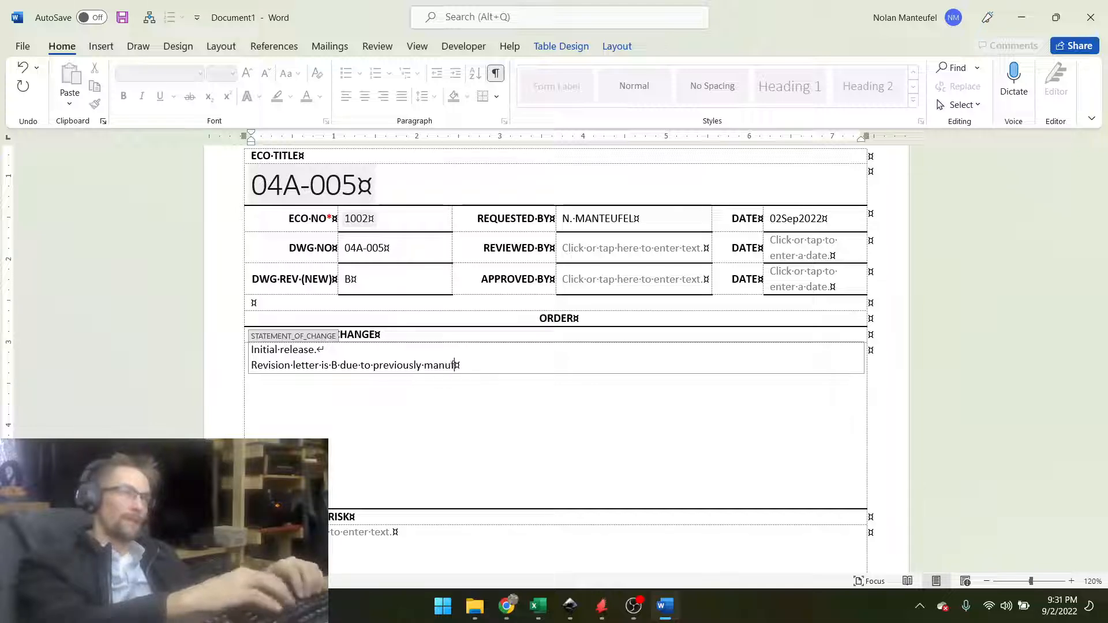
text(actured prototype.)
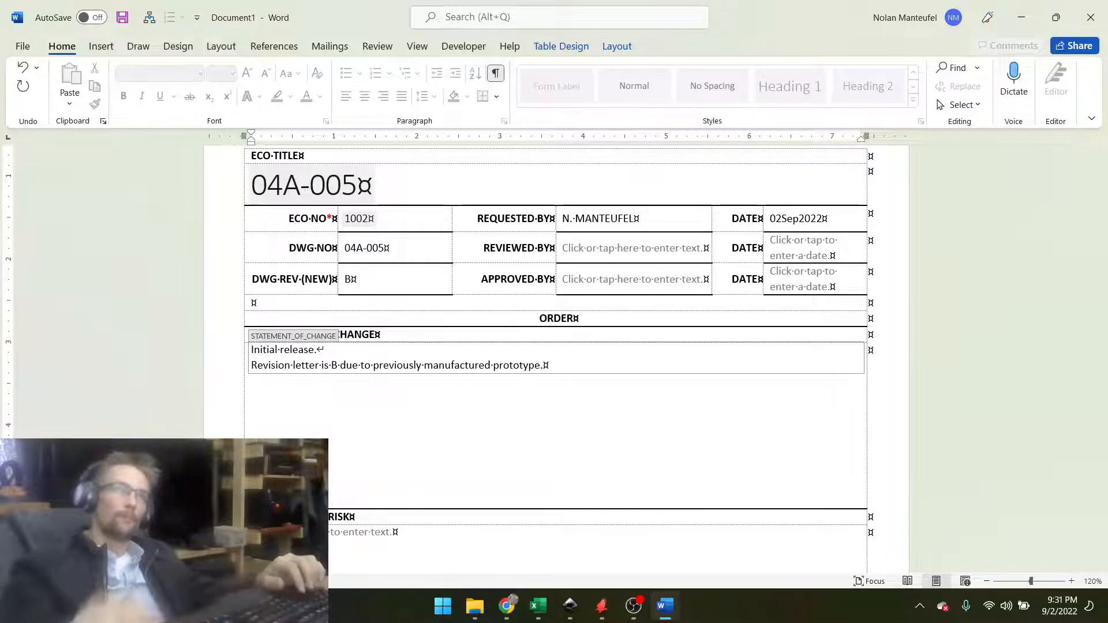
Enter "No known risk." as the statement of risk and fill in the justification of change.
scroll(318, 424, down, 3)
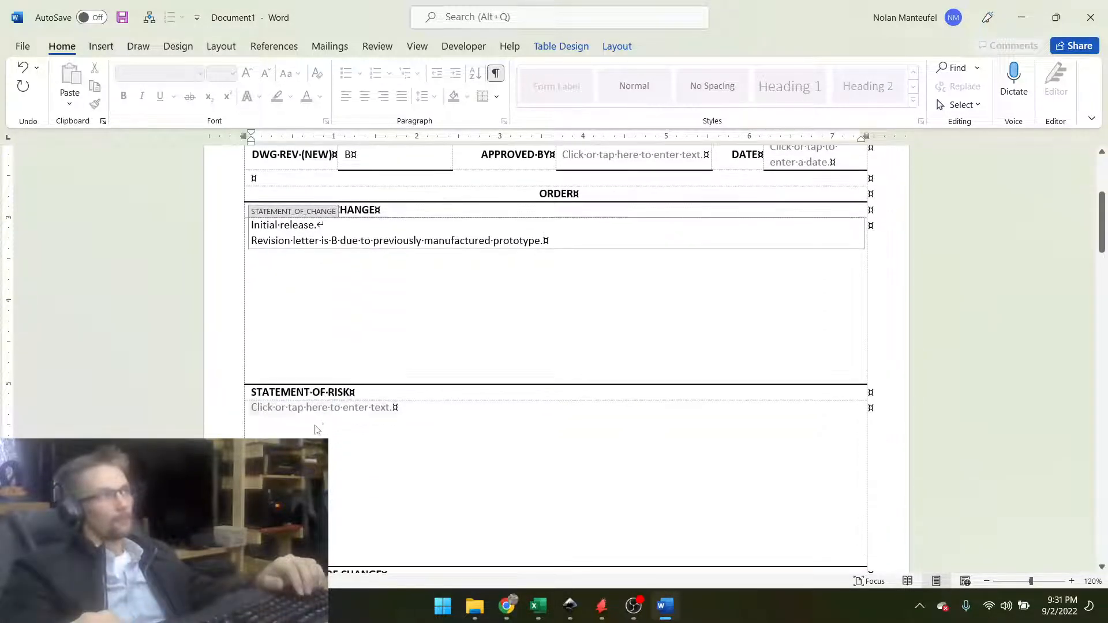
click(312, 408)
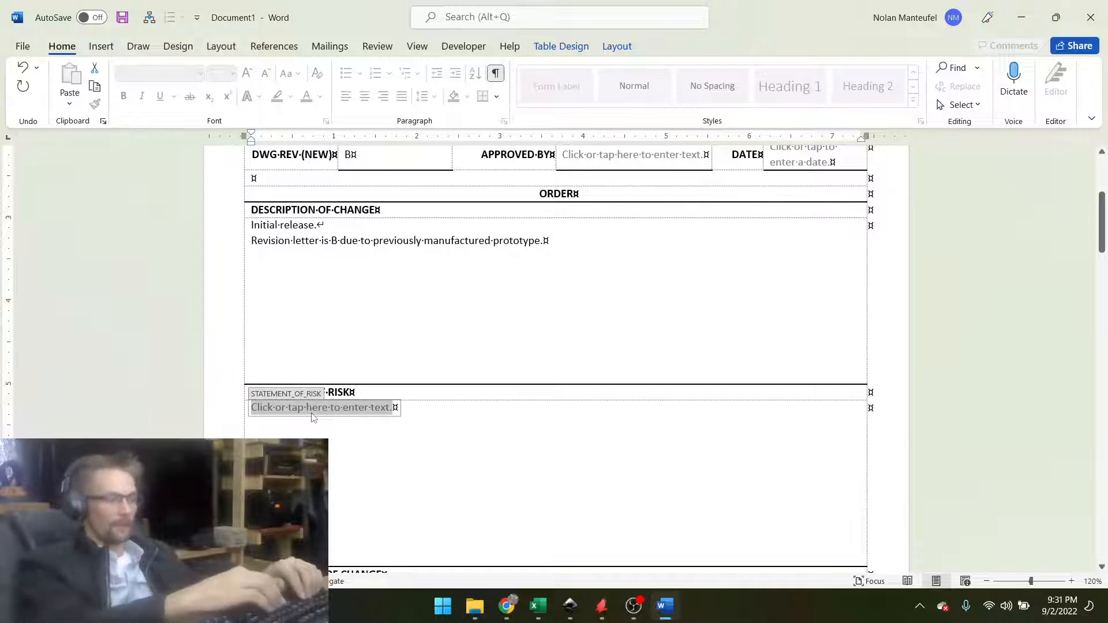
text(No known risk.)
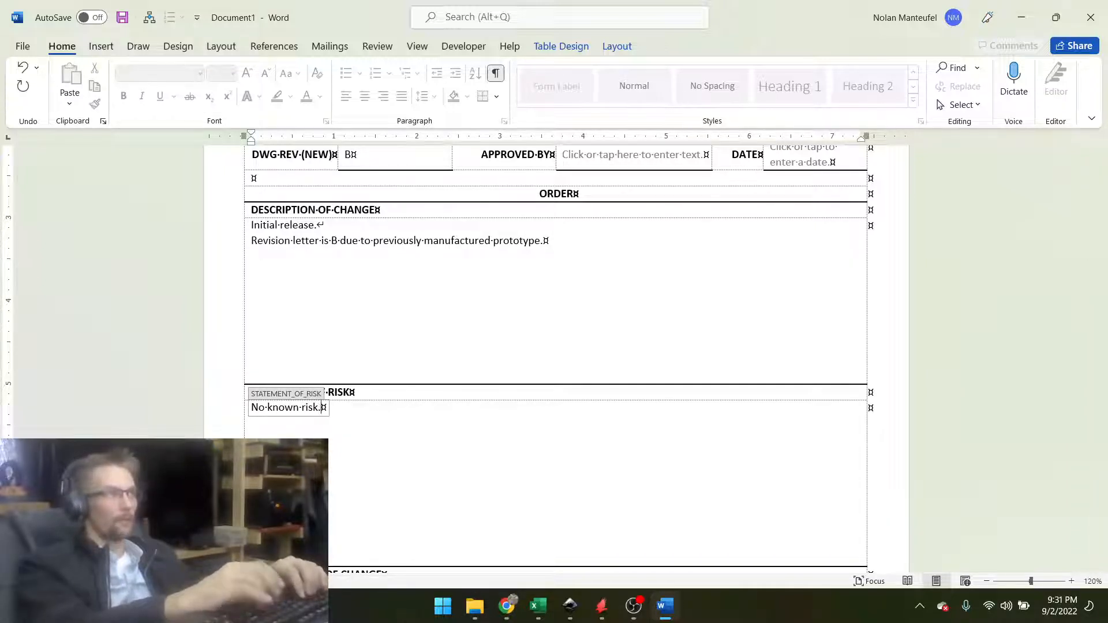
key(Tab)
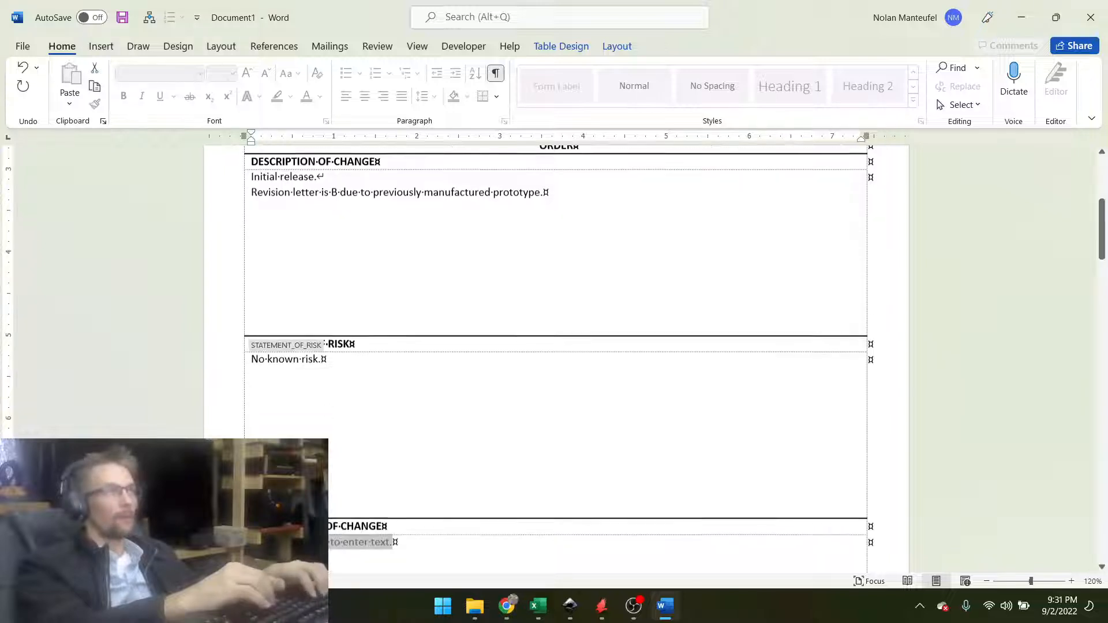
text(I)
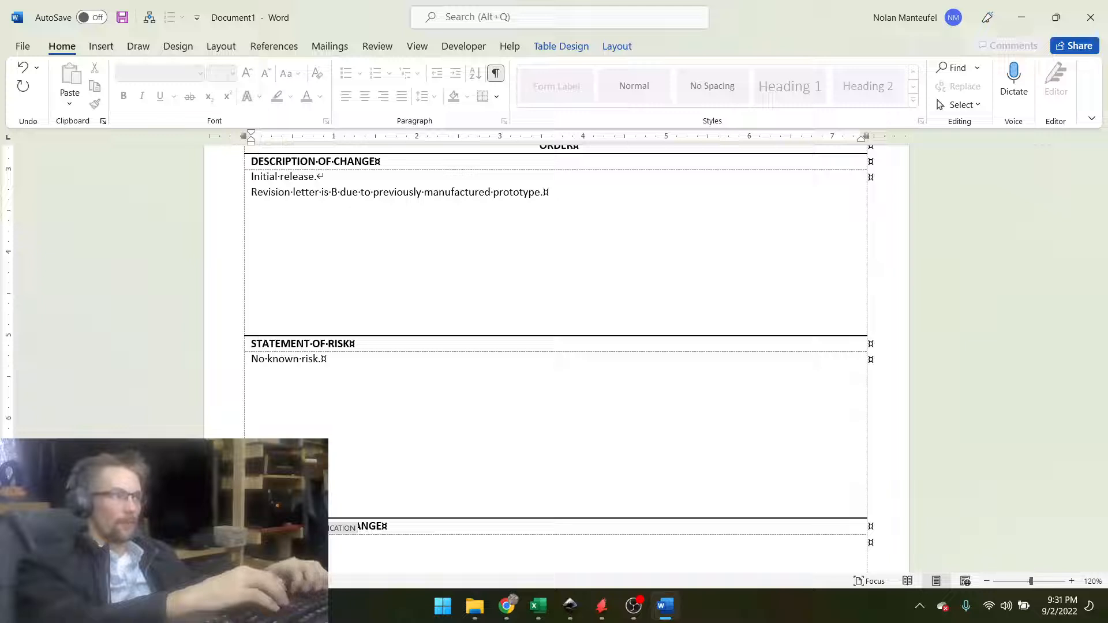
key(Tab)
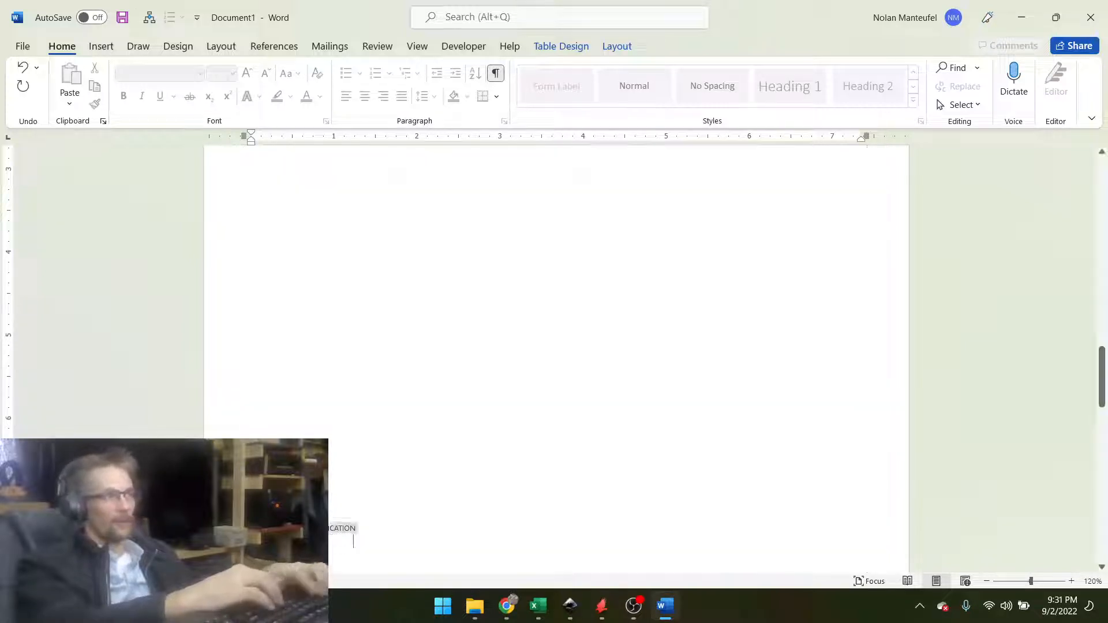
Run the form's own Save action at the end of the document to file the ECO record.
scroll(331, 403, down, 5)
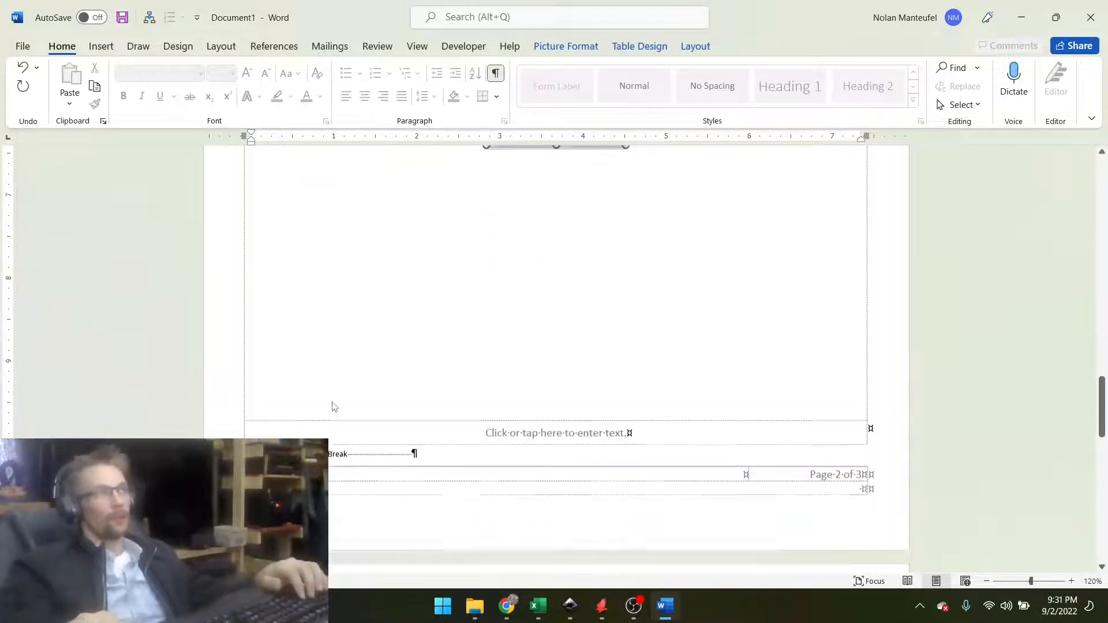
scroll(372, 402, down, 6)
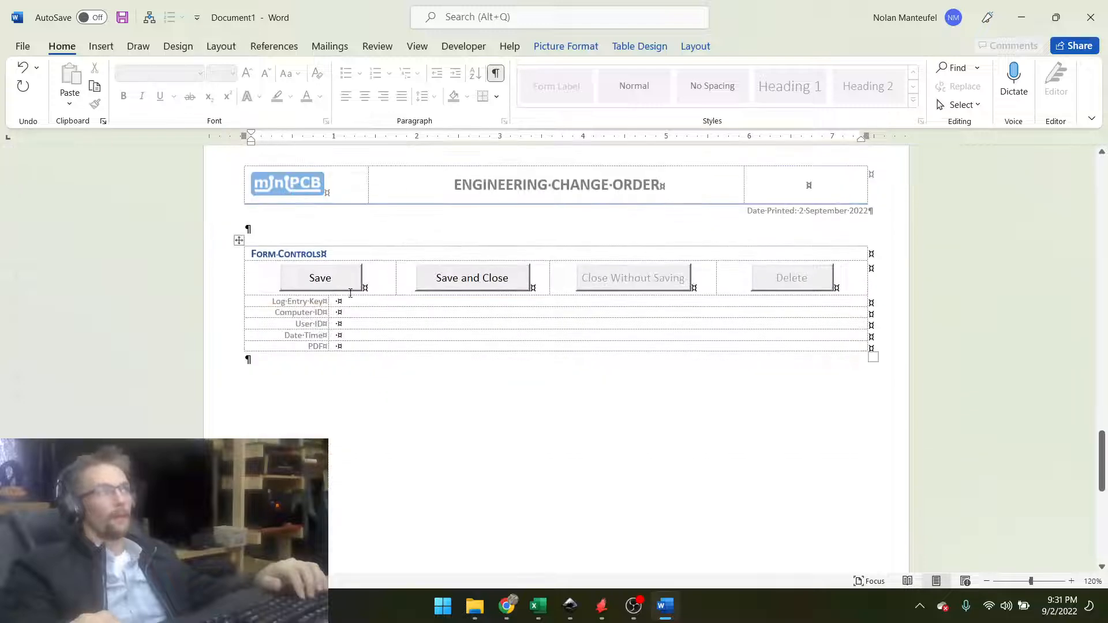
click(348, 279)
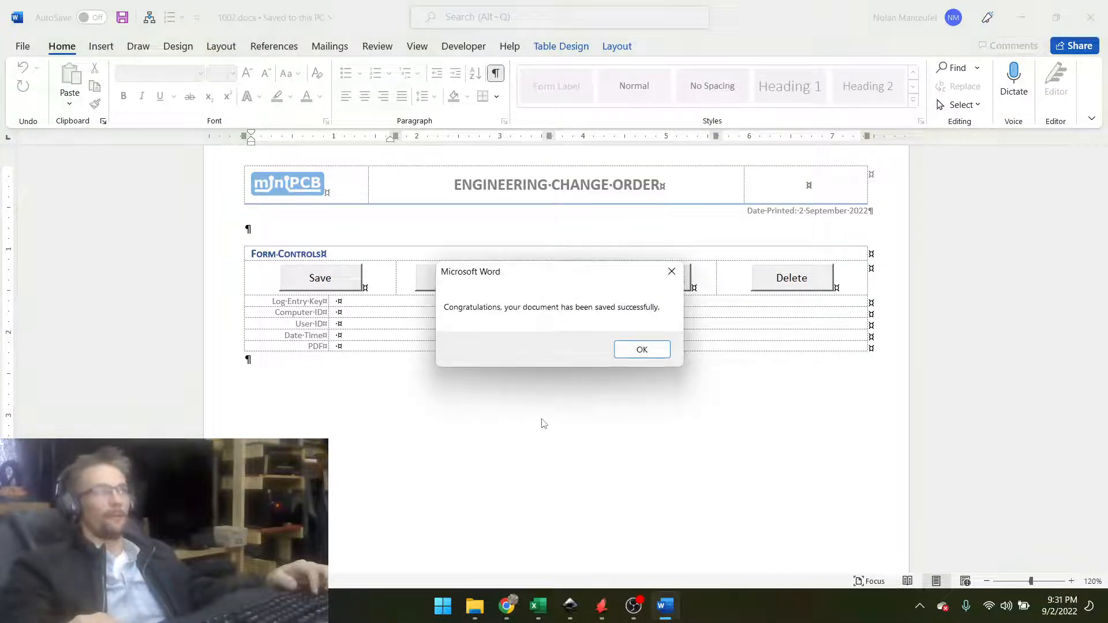
click(640, 350)
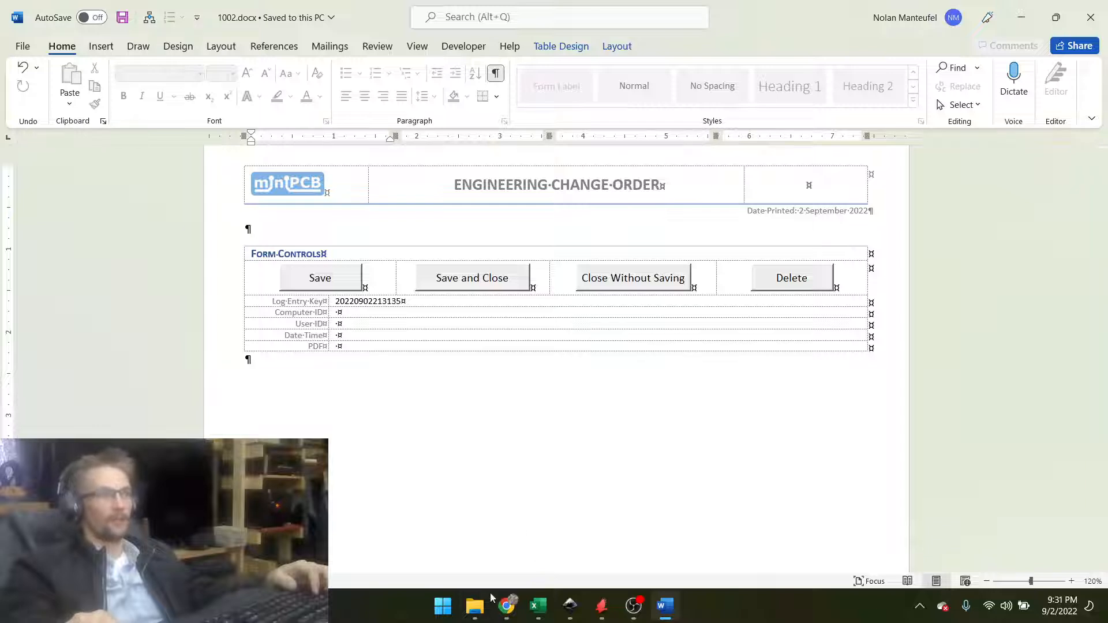
Switch to File Explorer, open 1002_20220902213135.pdf from the PDFs folder in ECO Records, and review its pages.
click(474, 605)
double_click(324, 157)
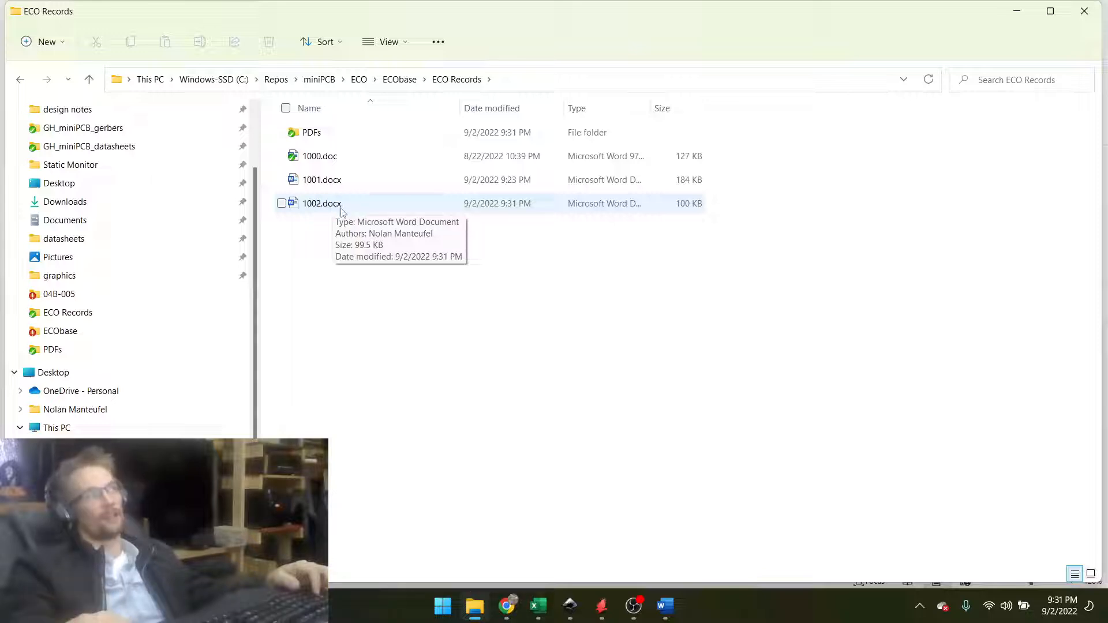
double_click(312, 132)
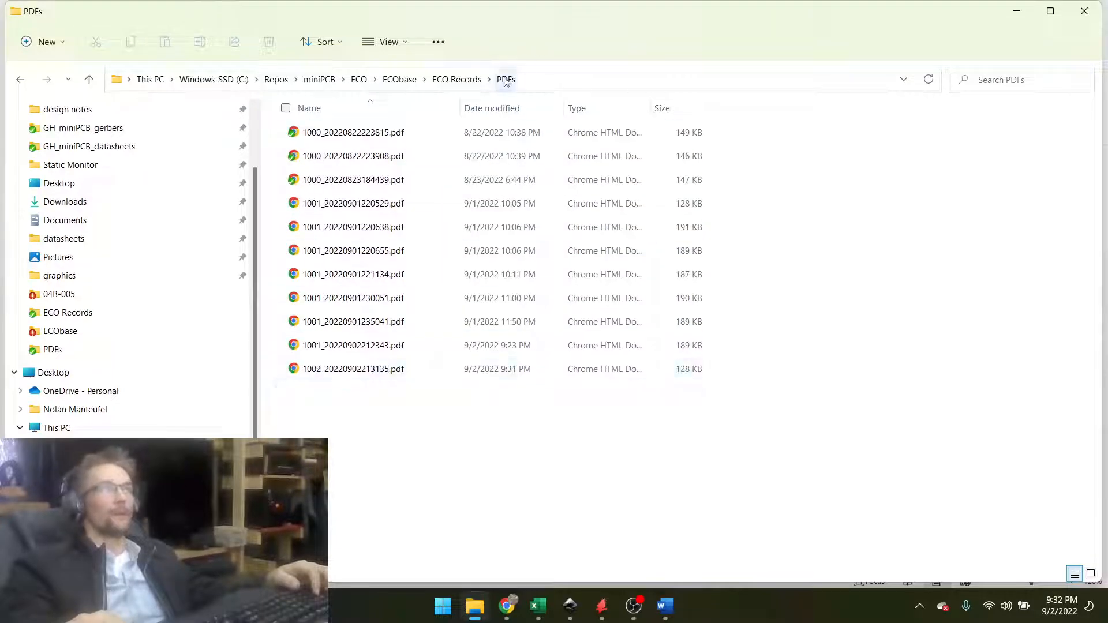
double_click(354, 369)
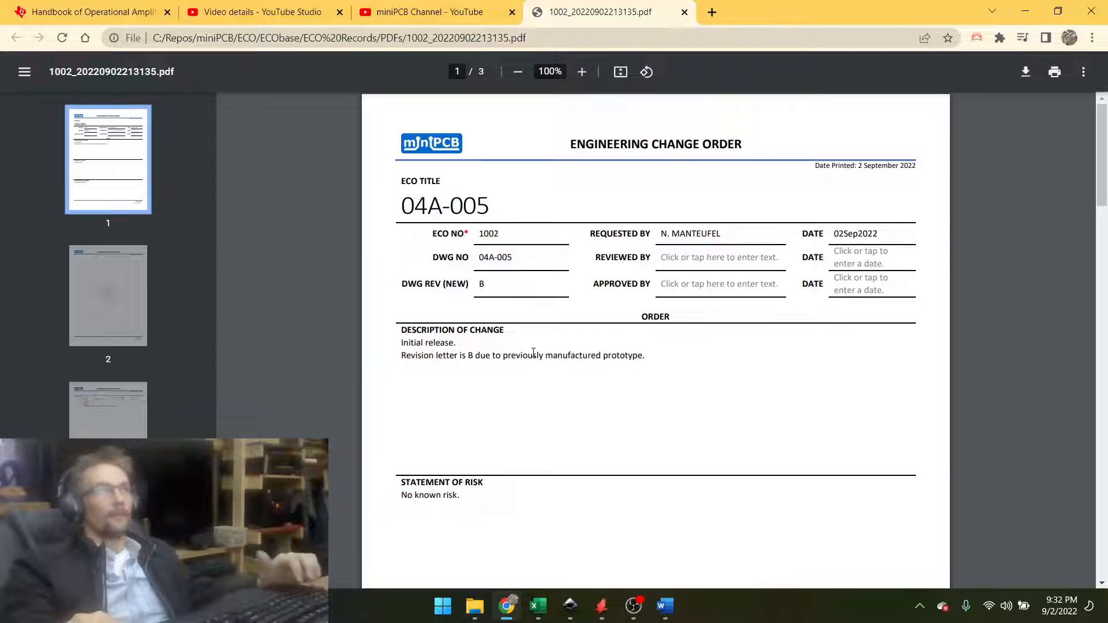
scroll(533, 352, down, 7)
scroll(533, 352, down, 12)
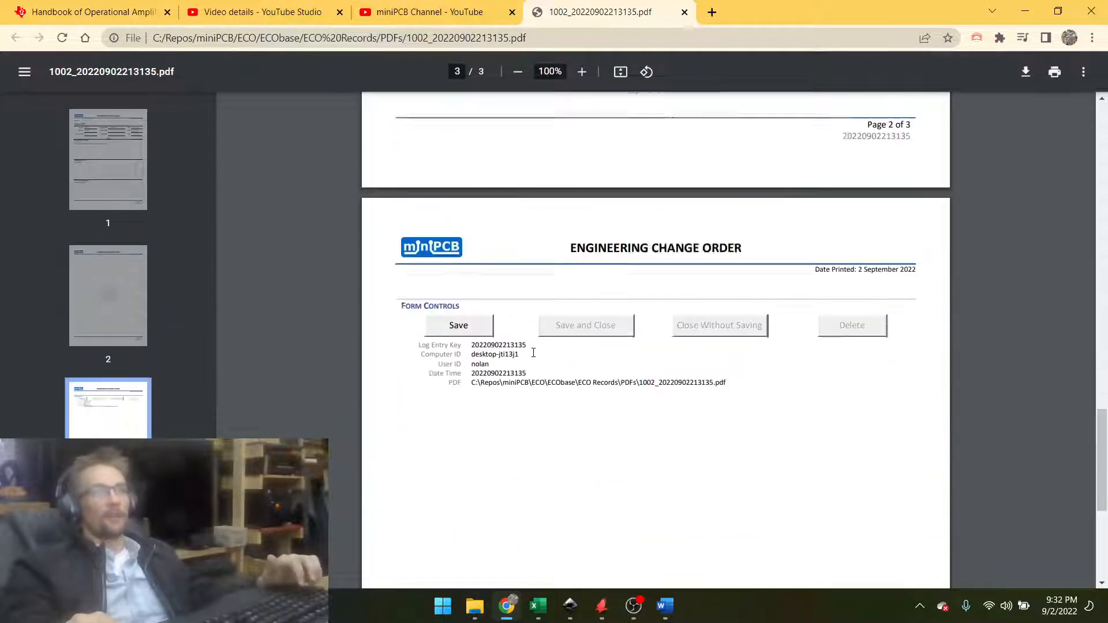
Examine the form controls data on page 3 of the ECO PDF: log entry key, computer ID, date time and PDF path.
scroll(549, 387, up, 4)
scroll(566, 392, up, 2)
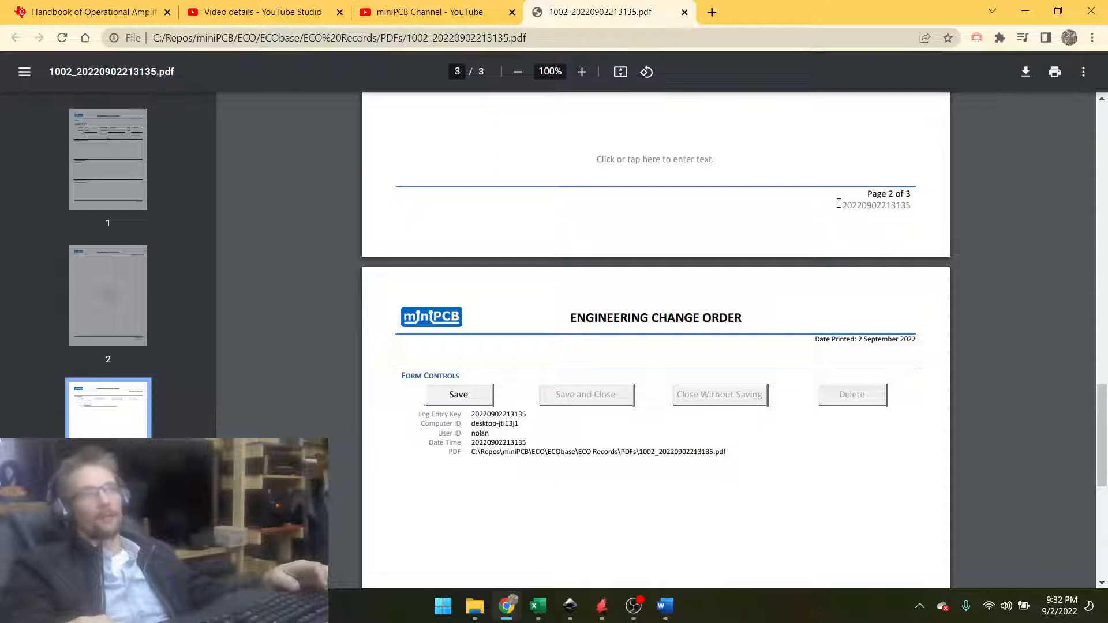
drag(839, 203, 912, 210)
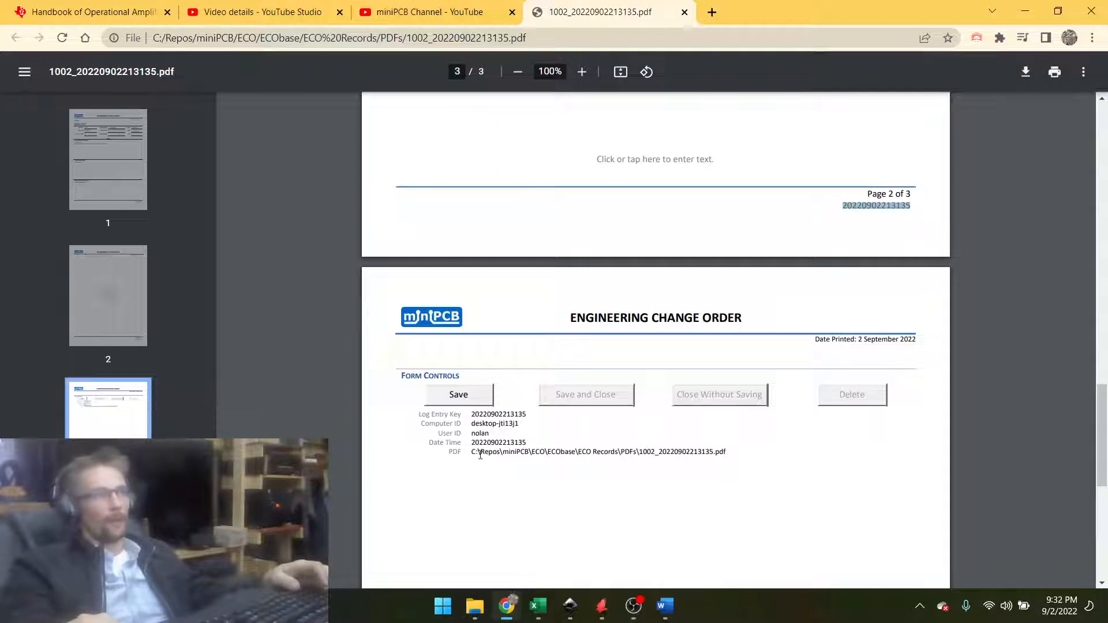
drag(473, 414, 429, 412)
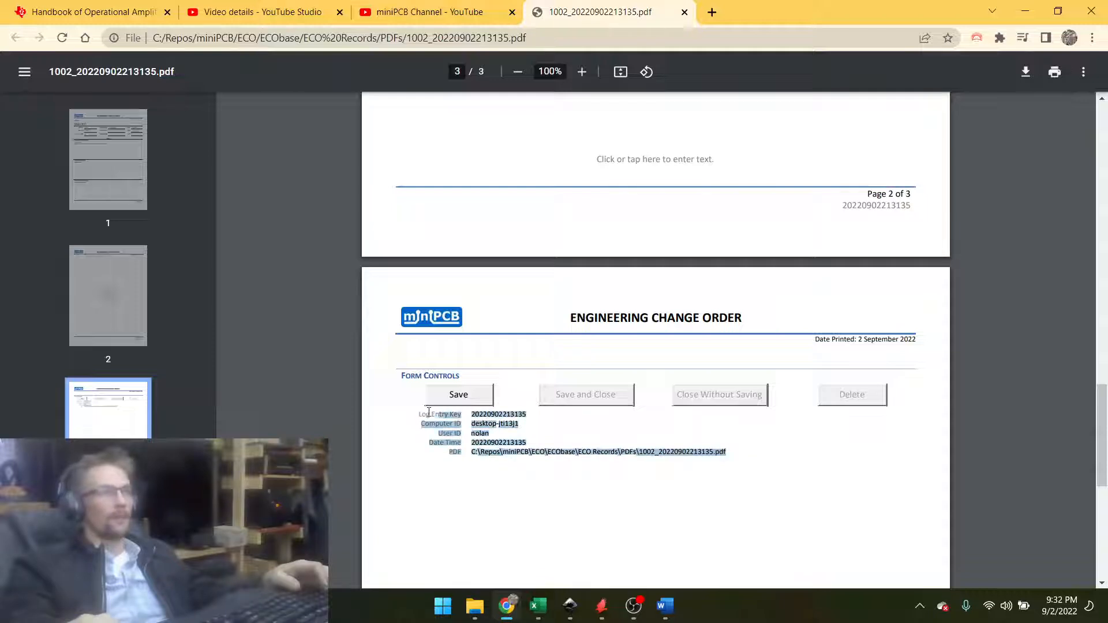
click(487, 432)
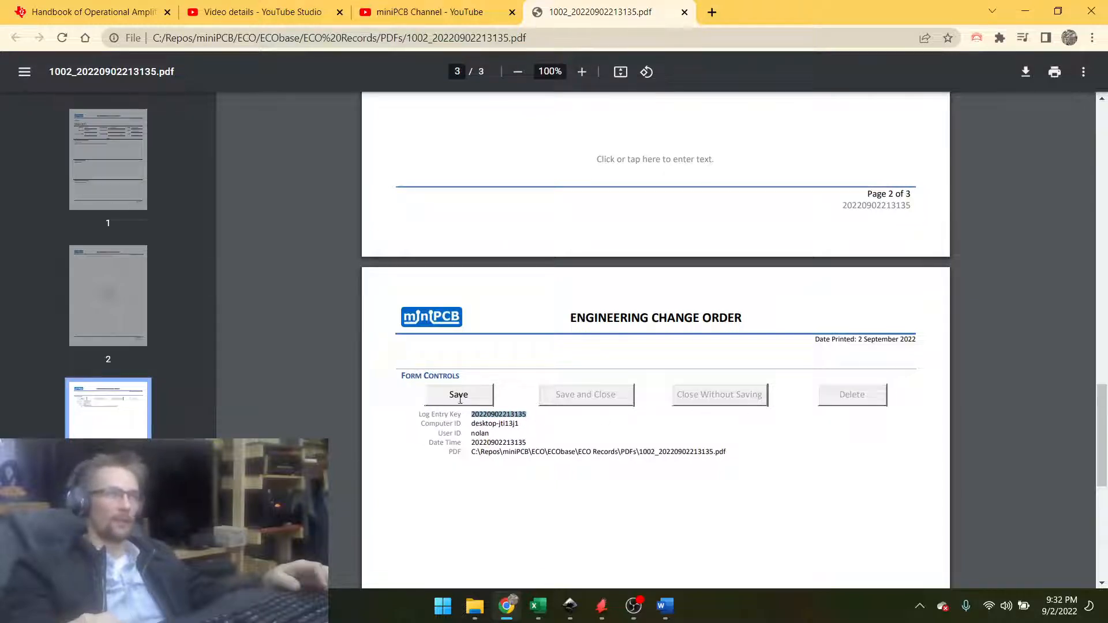
drag(473, 424, 523, 426)
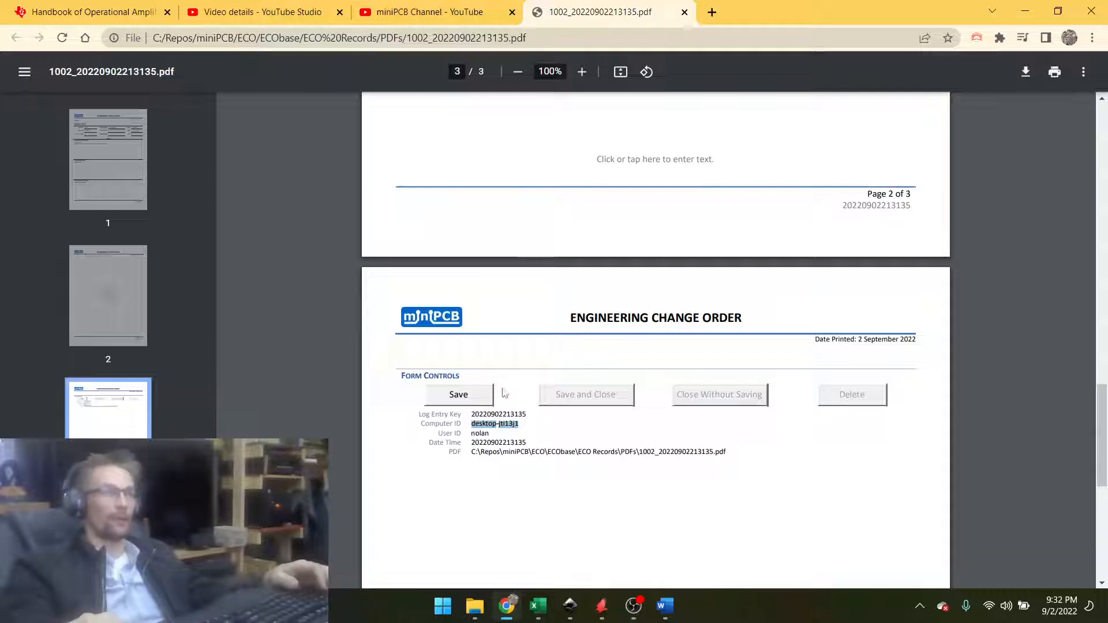
drag(473, 433, 527, 440)
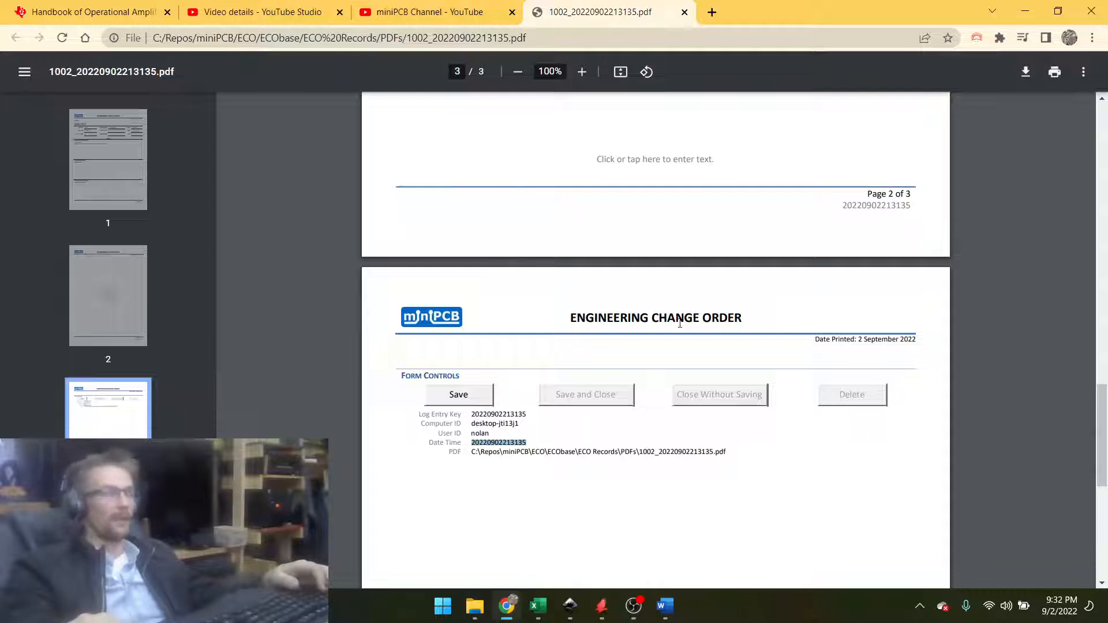
drag(474, 452, 726, 454)
click(723, 464)
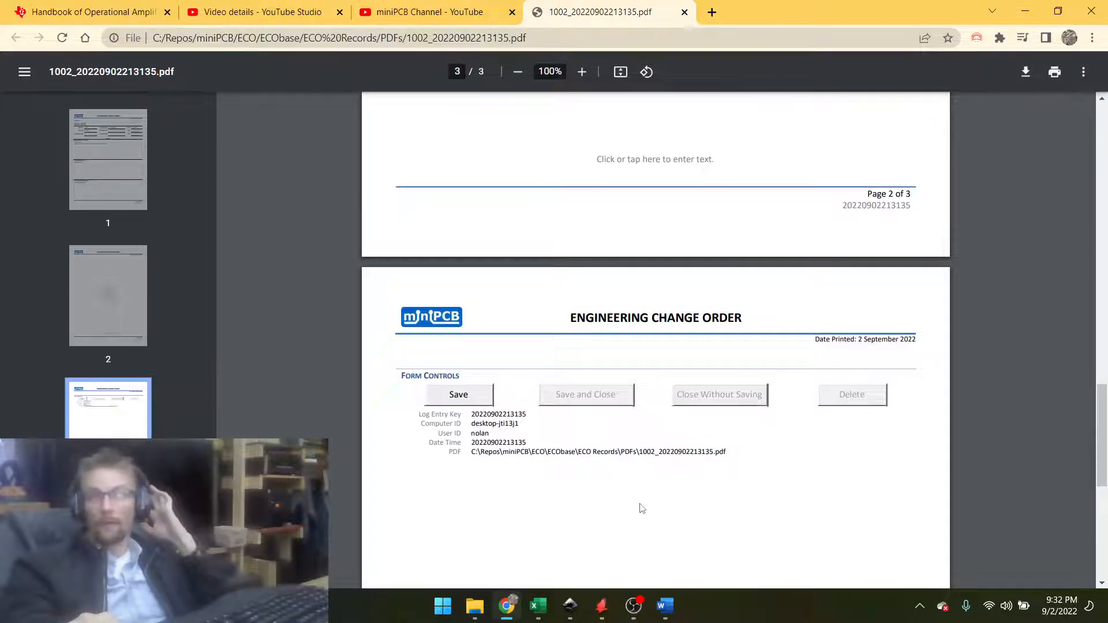
Return to the first page of the ECO PDF and close the document.
scroll(645, 390, up, 8)
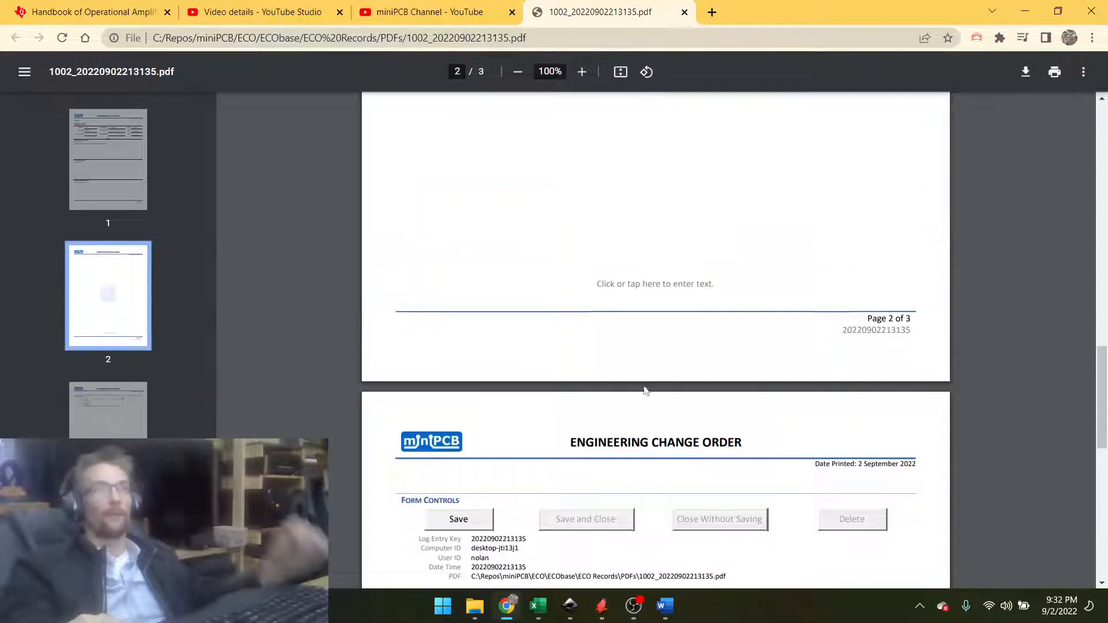
scroll(645, 390, up, 18)
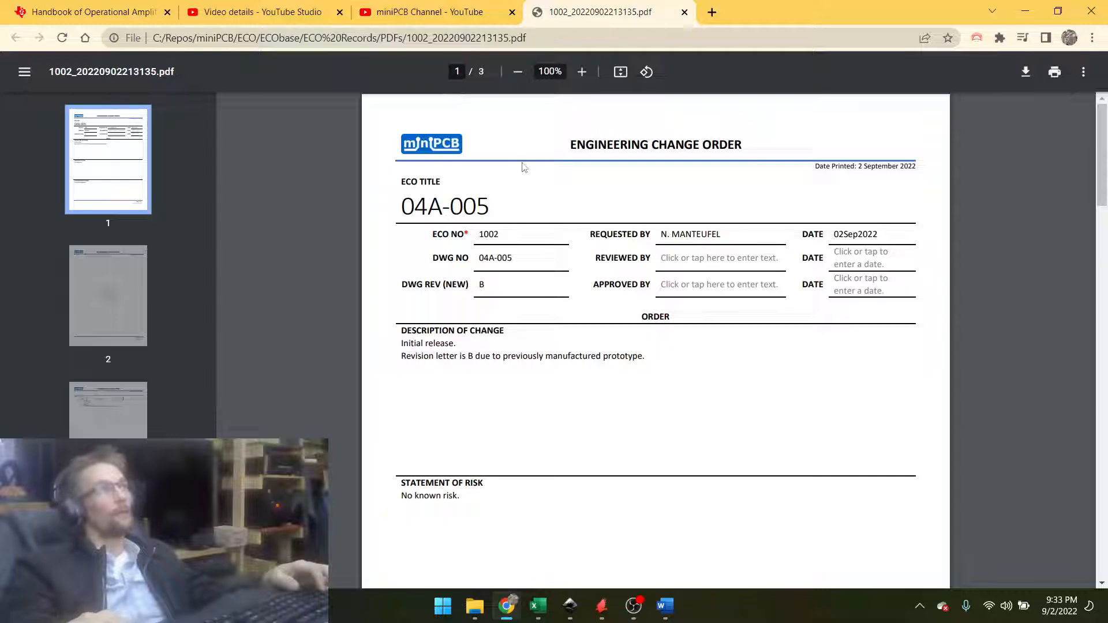
click(684, 12)
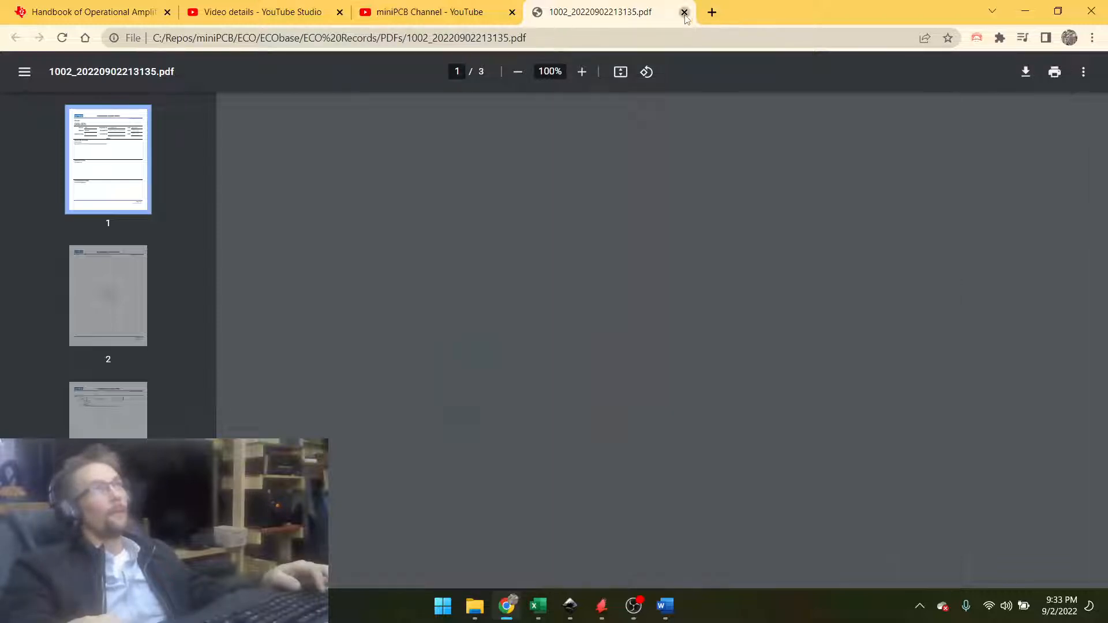
Switch to EAGLE, close the open 04A-005 schematic and board windows, and activate the 04A-005 project.
key(alt+Tab)
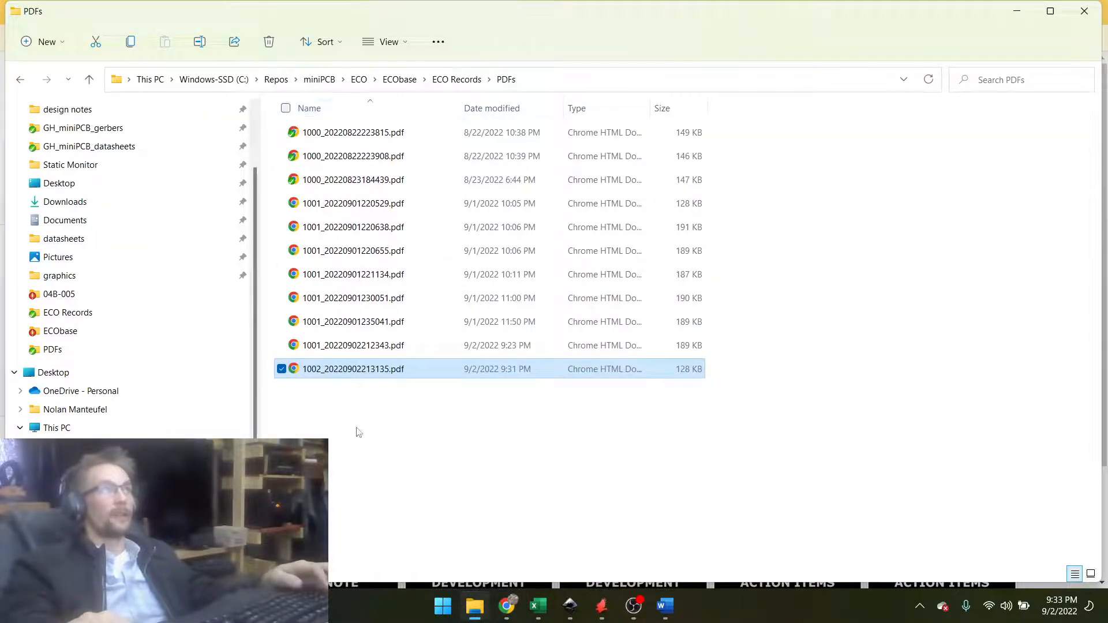
click(566, 487)
key(alt+Tab)
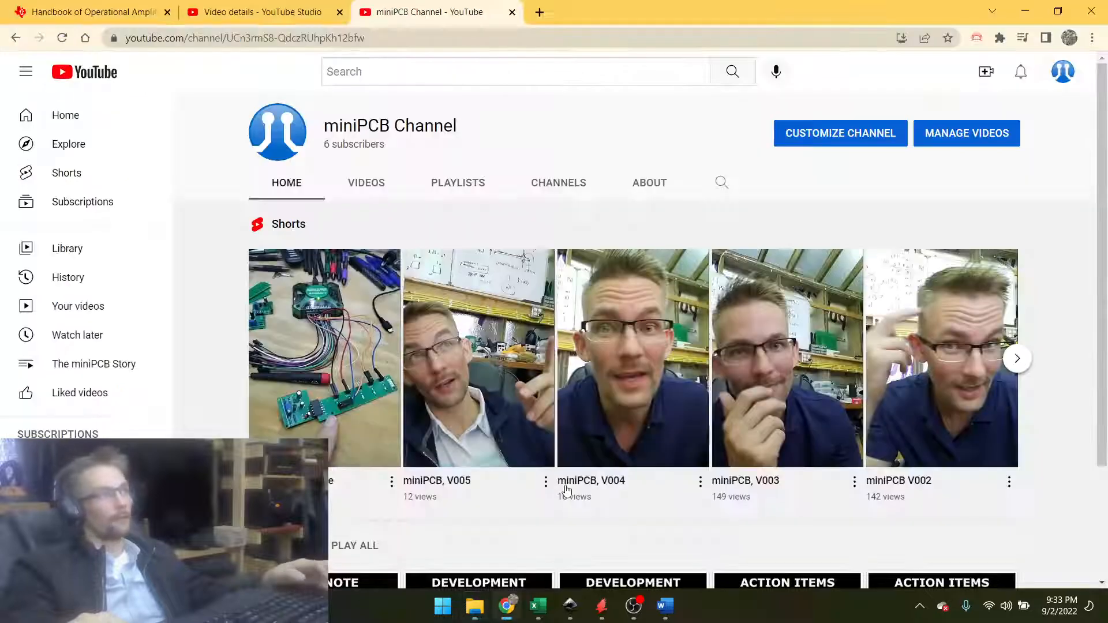
click(602, 605)
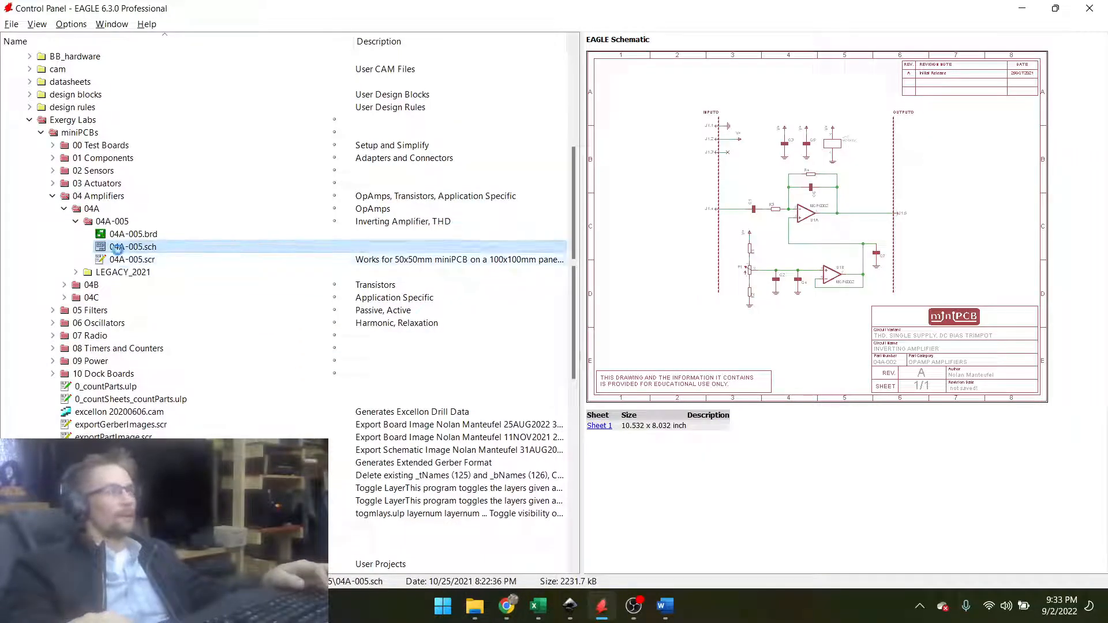
click(705, 198)
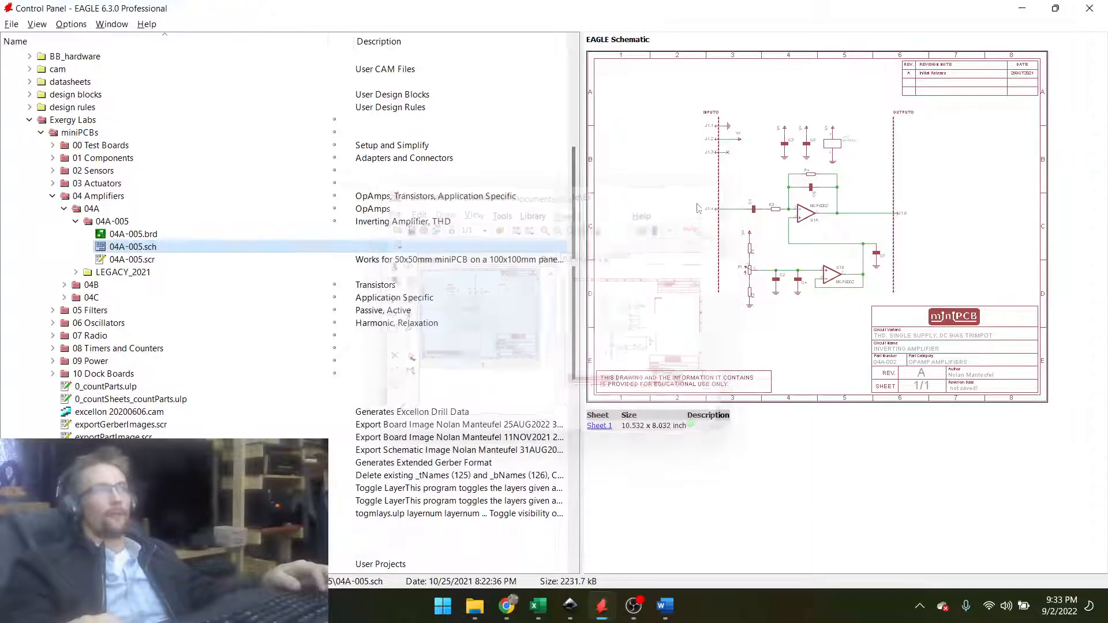
mouse_move(602, 605)
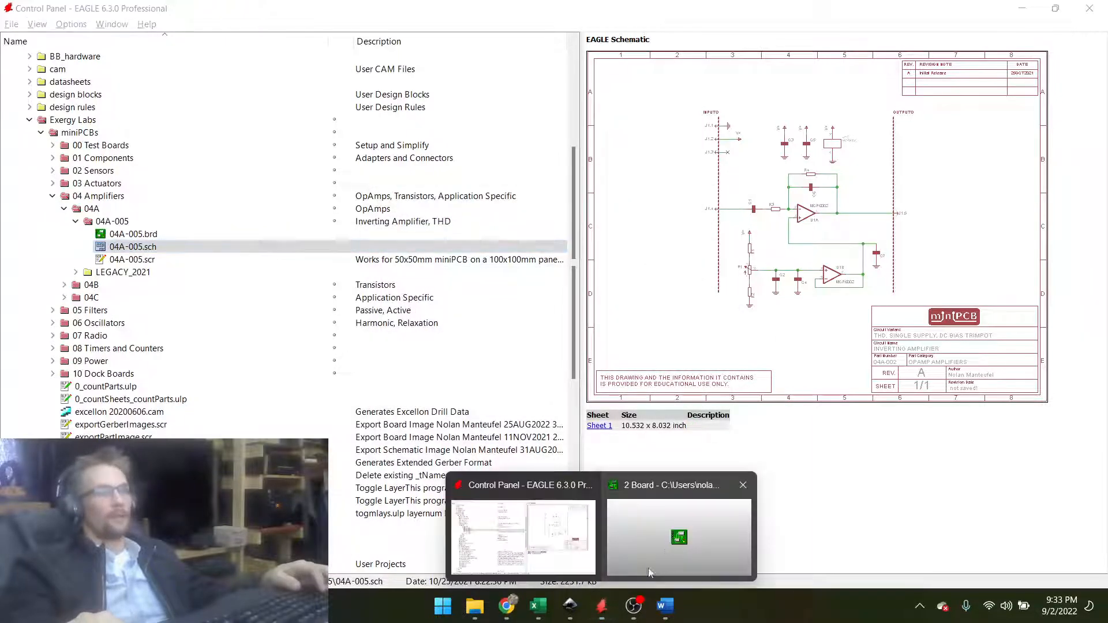
click(744, 484)
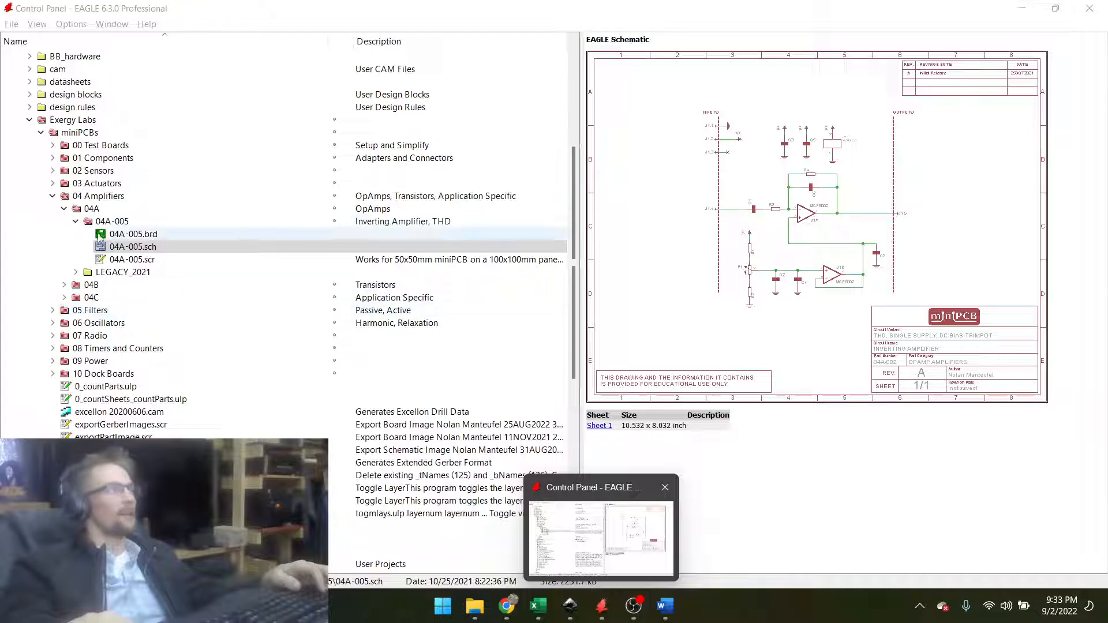
click(333, 222)
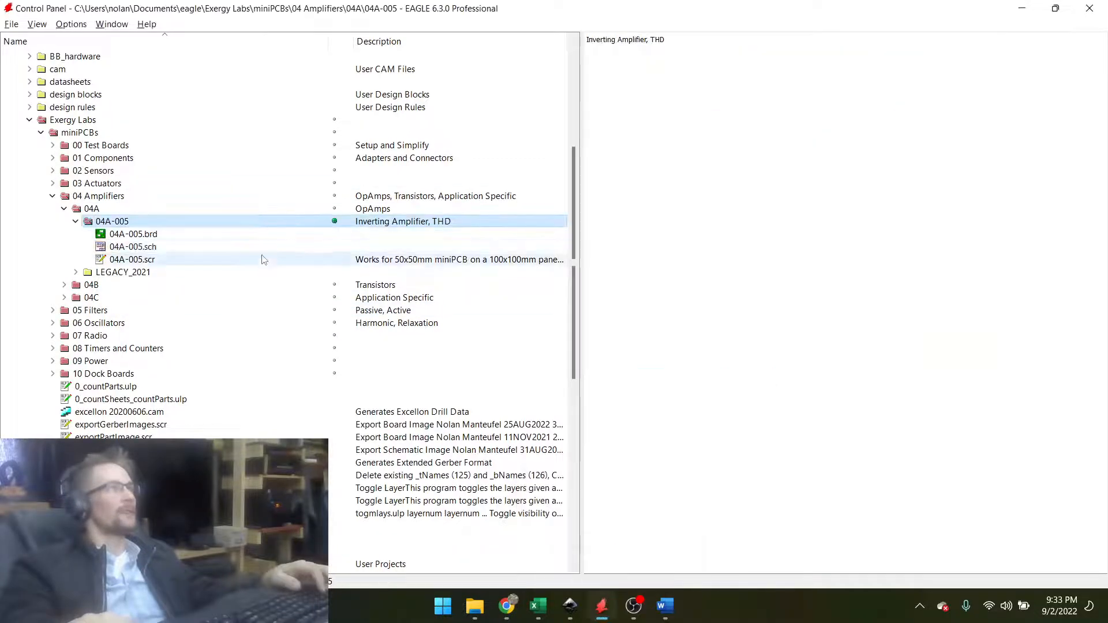
Open the minipcb.lbr library from BBrepo_libraries and maximize its window.
scroll(263, 259, up, 4)
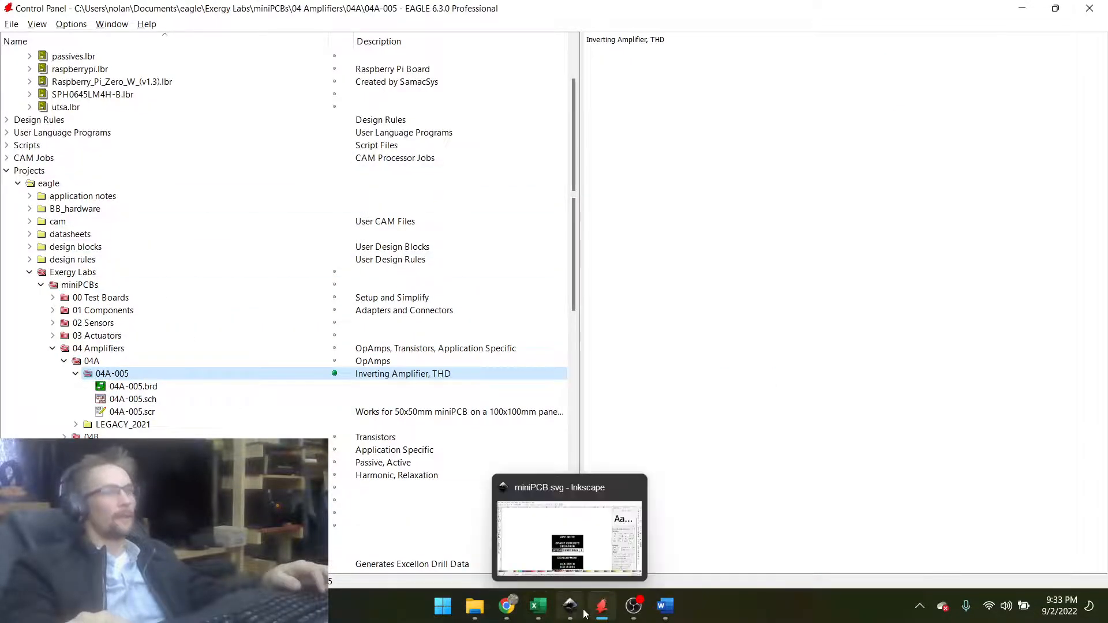
click(598, 609)
click(598, 609)
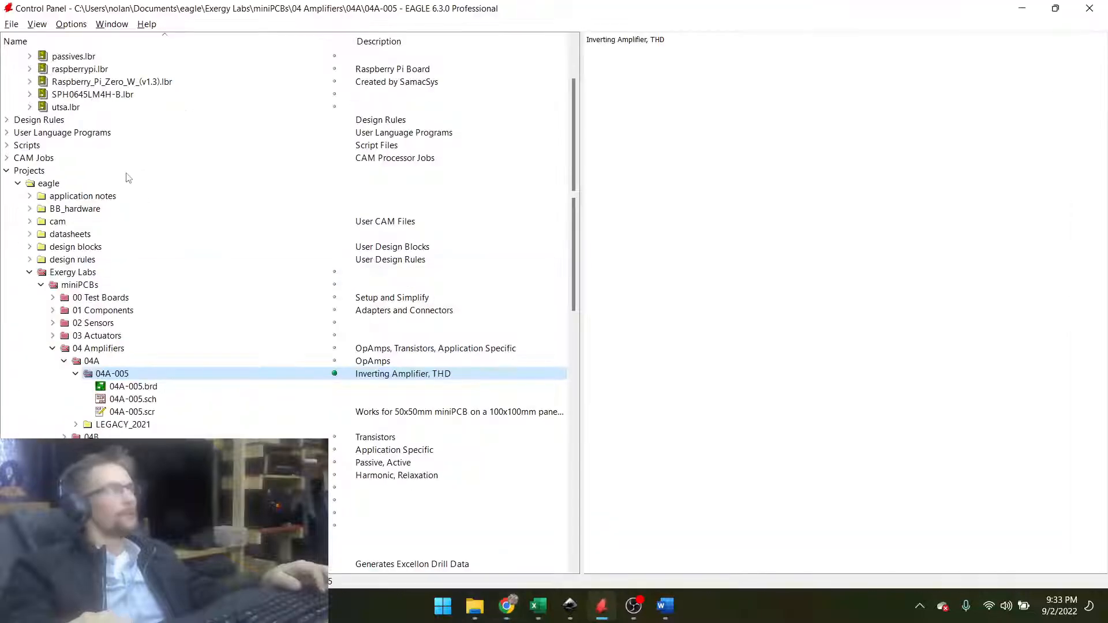
scroll(59, 123, up, 2)
click(61, 120)
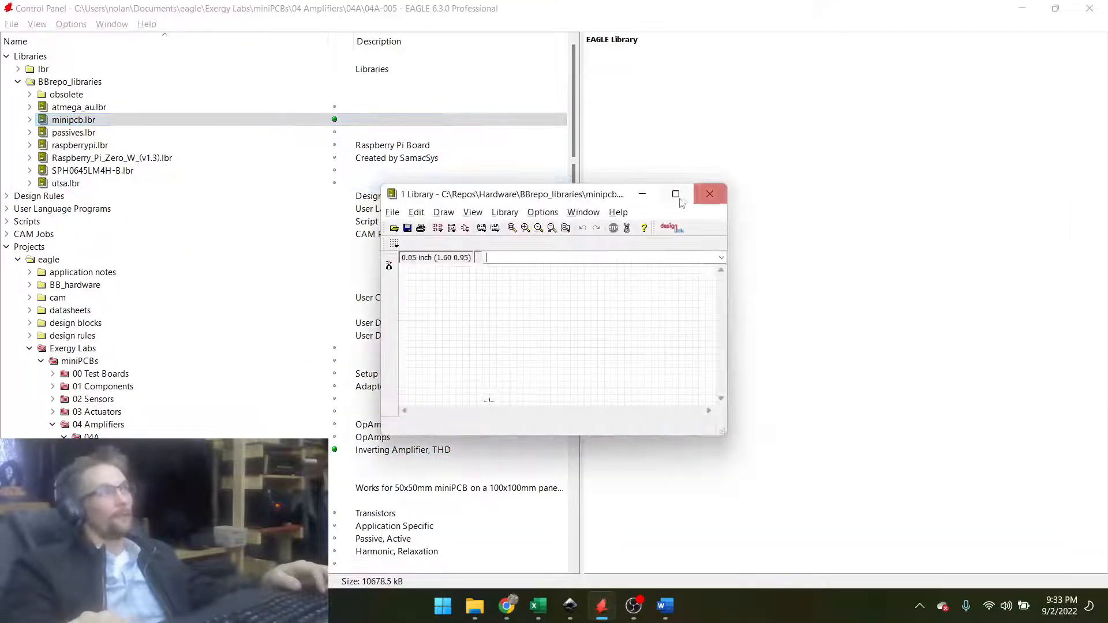
click(675, 194)
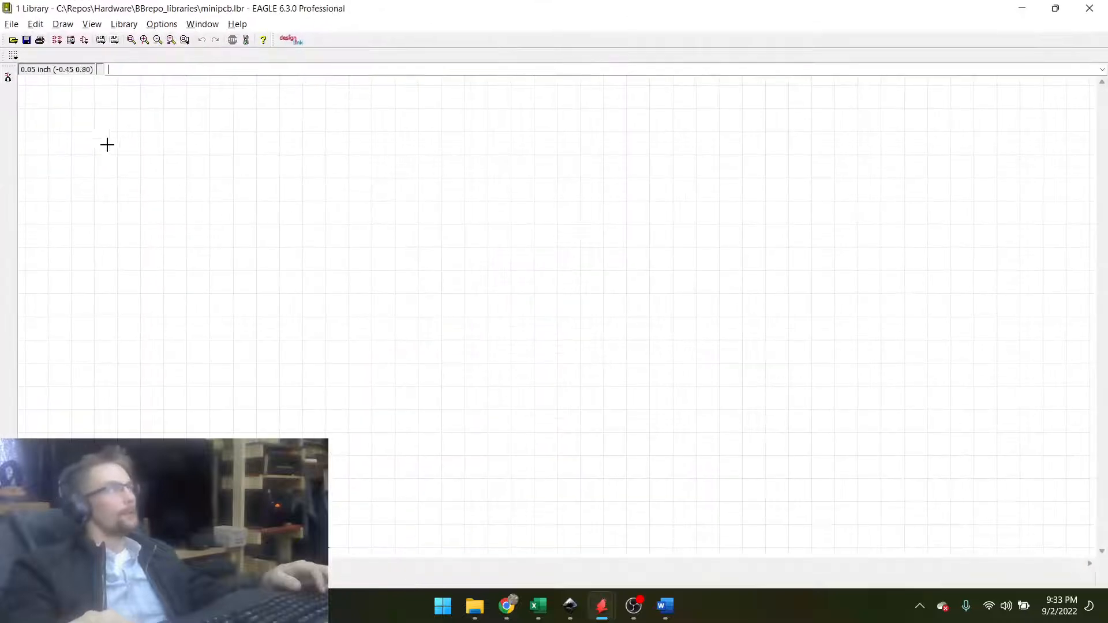
Open the MINIPCB_6P_50X50MM package from the library and inspect its board outline and pads.
click(71, 39)
scroll(77, 300, down, 12)
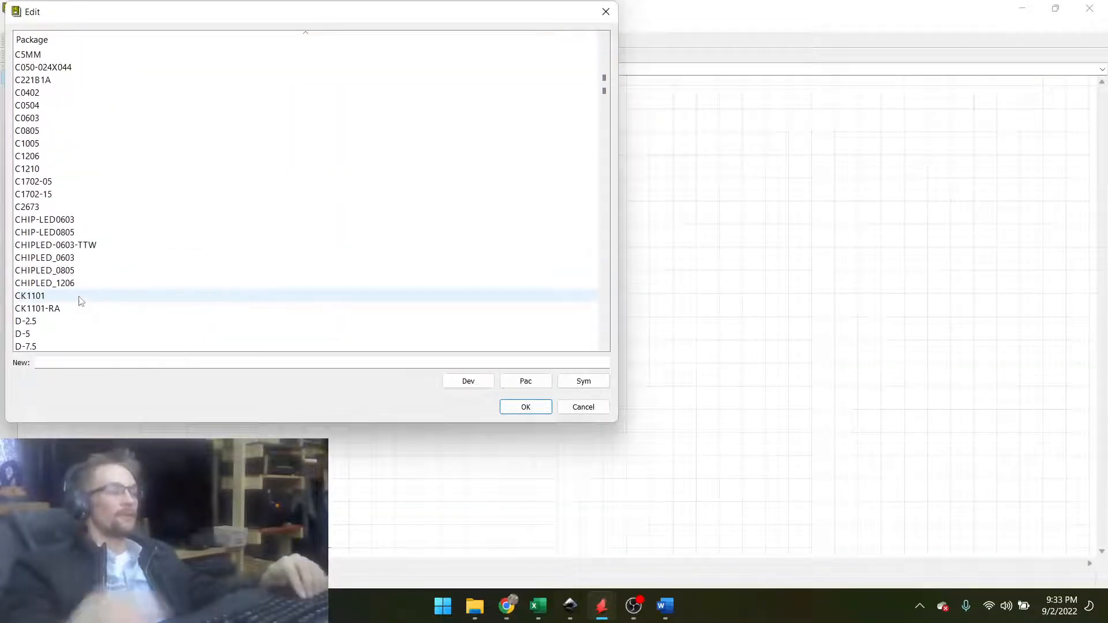
scroll(81, 301, down, 20)
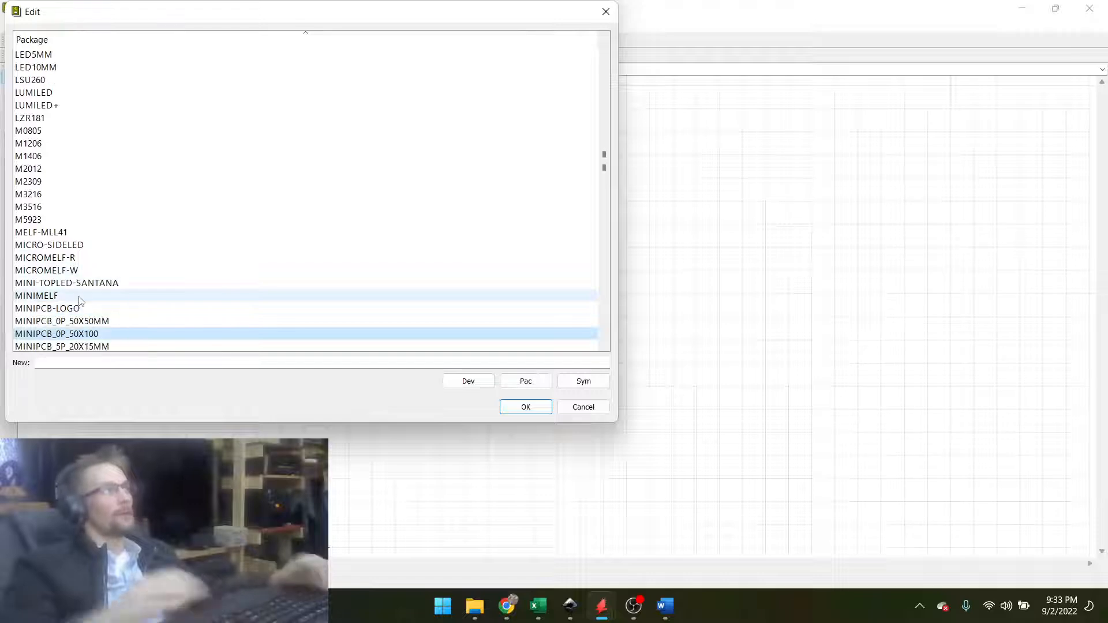
scroll(79, 300, down, 4)
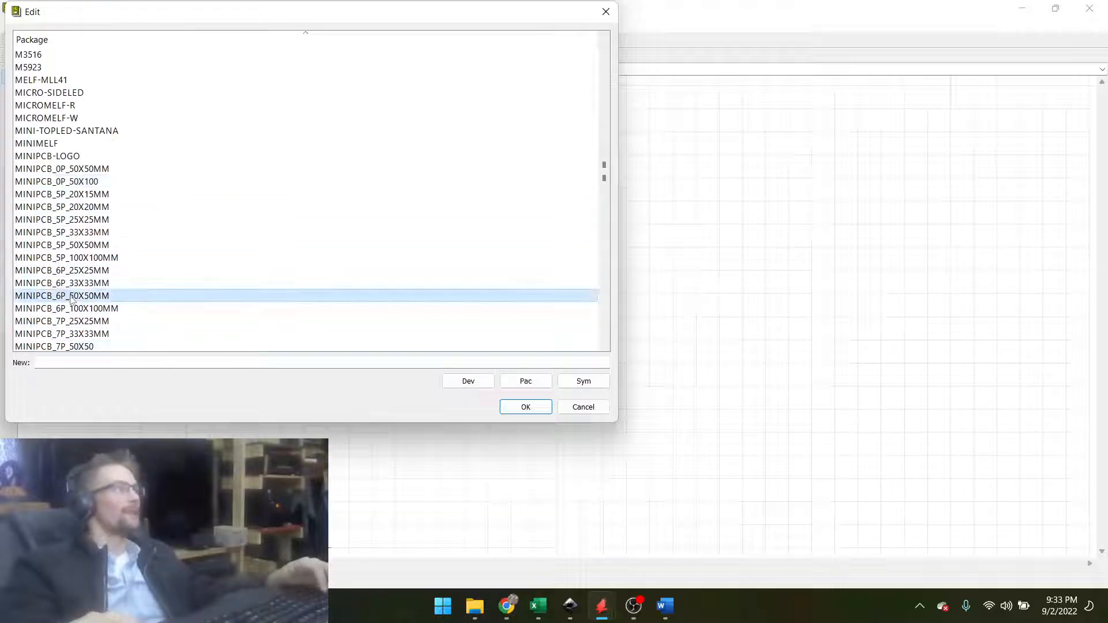
double_click(70, 296)
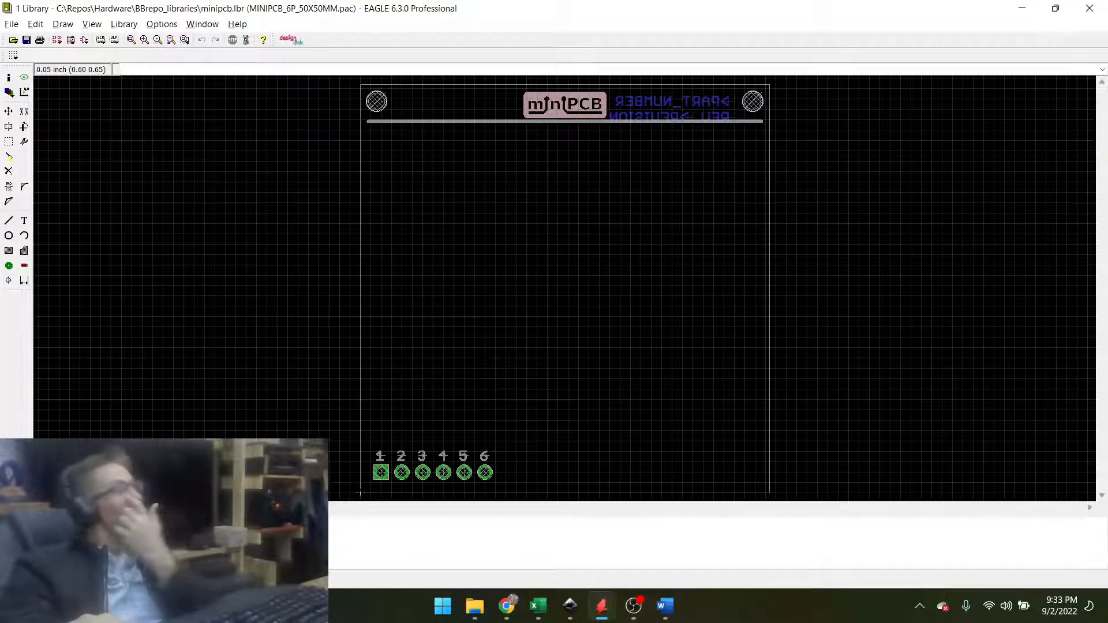
scroll(462, 396, down, 2)
scroll(465, 399, up, 1)
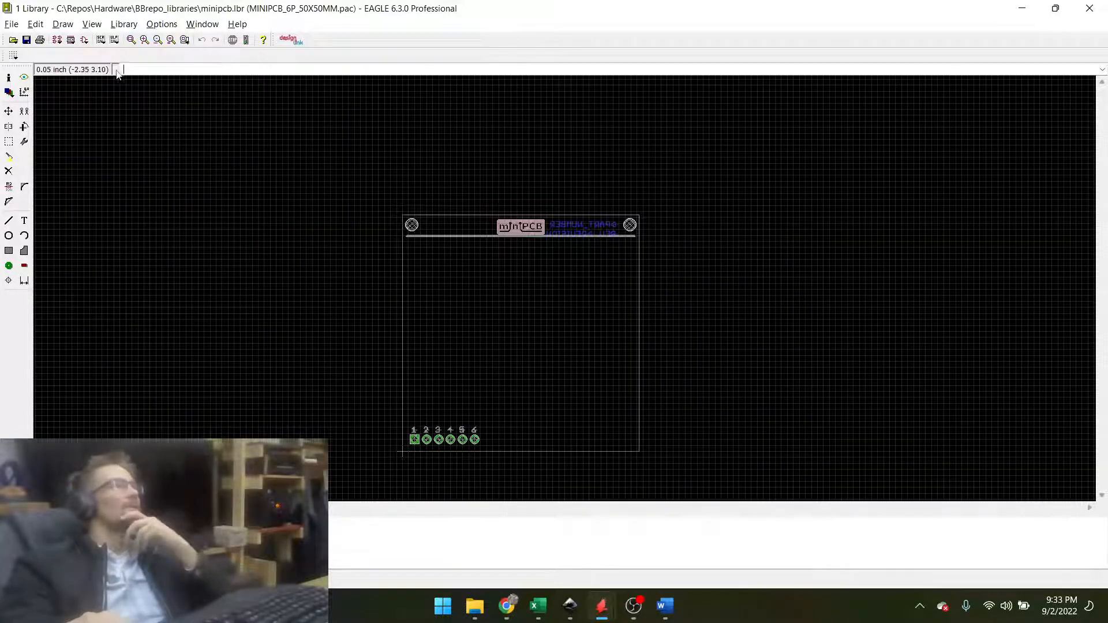
scroll(421, 428, up, 2)
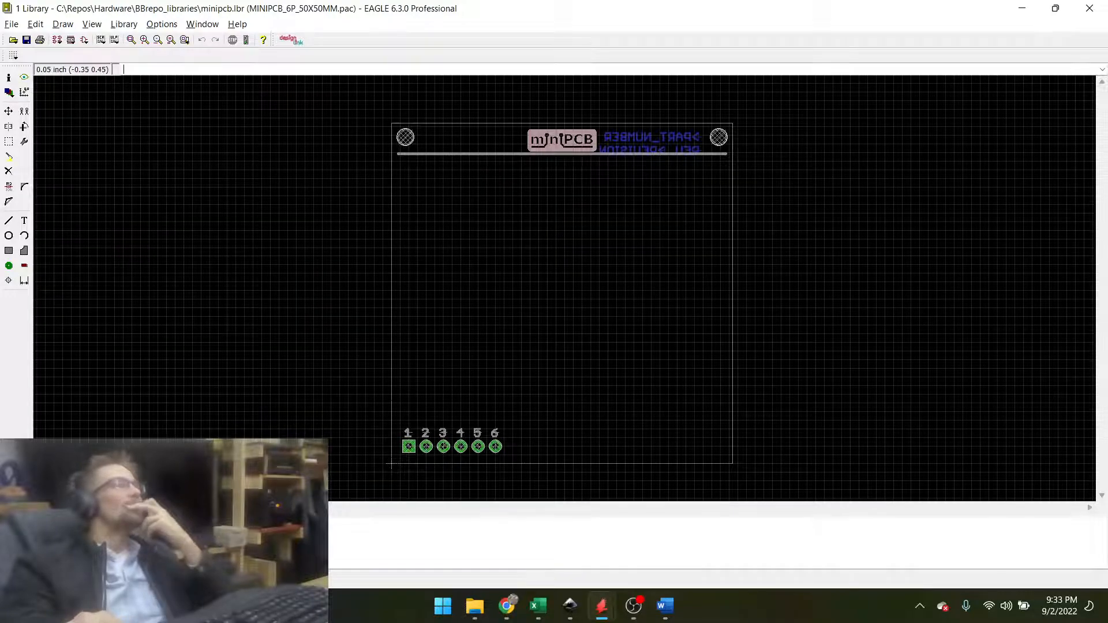
Open the MINIPCB_5P_50X50MM package from the library for editing.
click(68, 42)
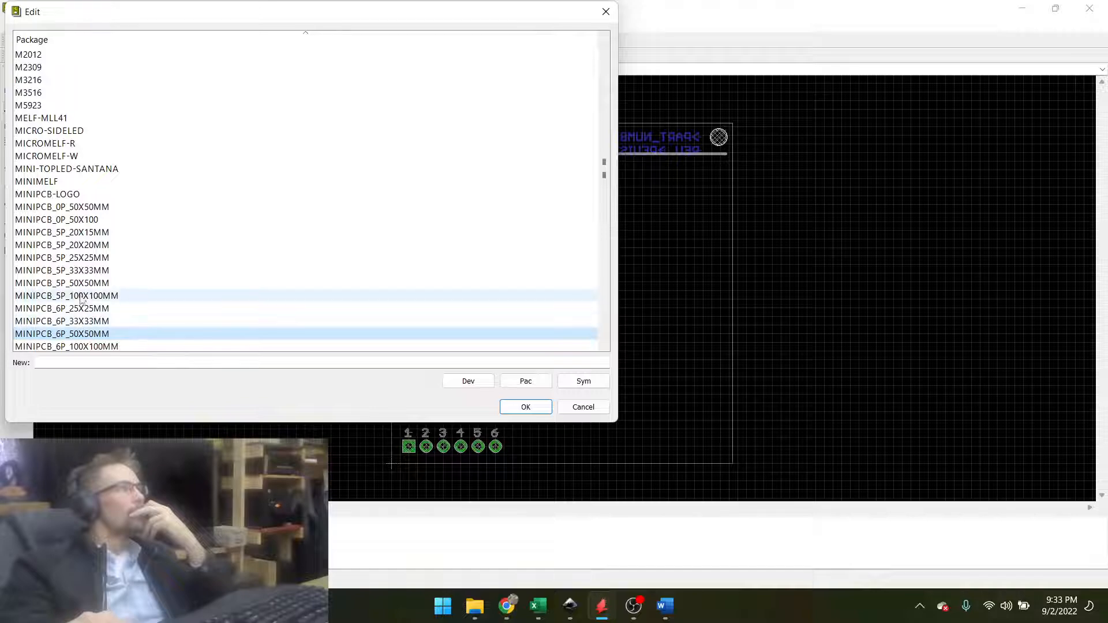
double_click(81, 282)
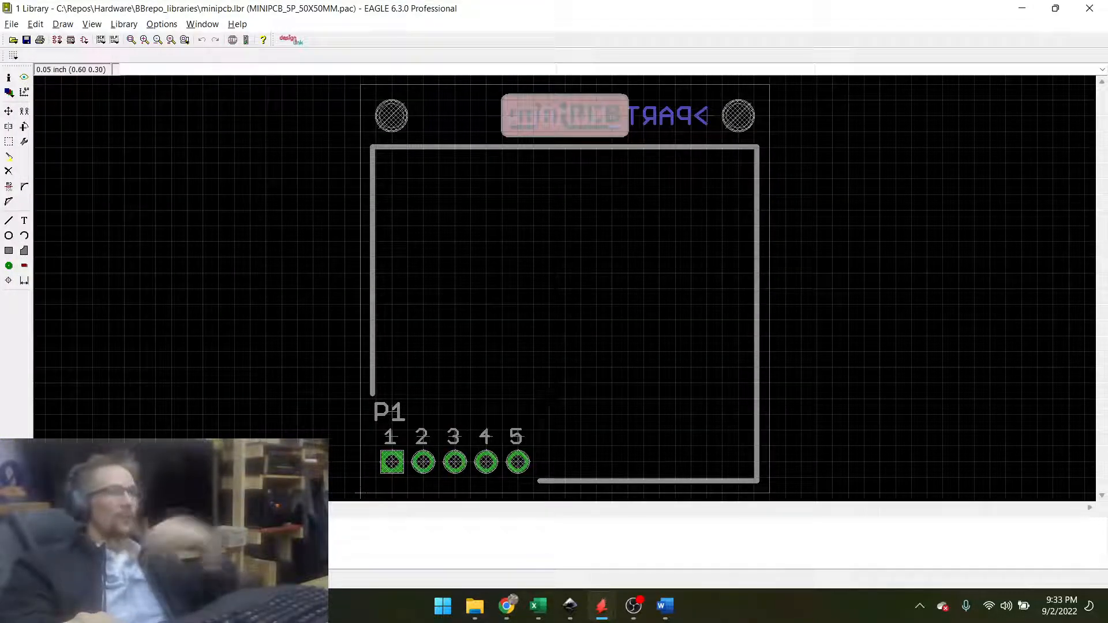
key(alt+Tab)
key(alt+Tab)
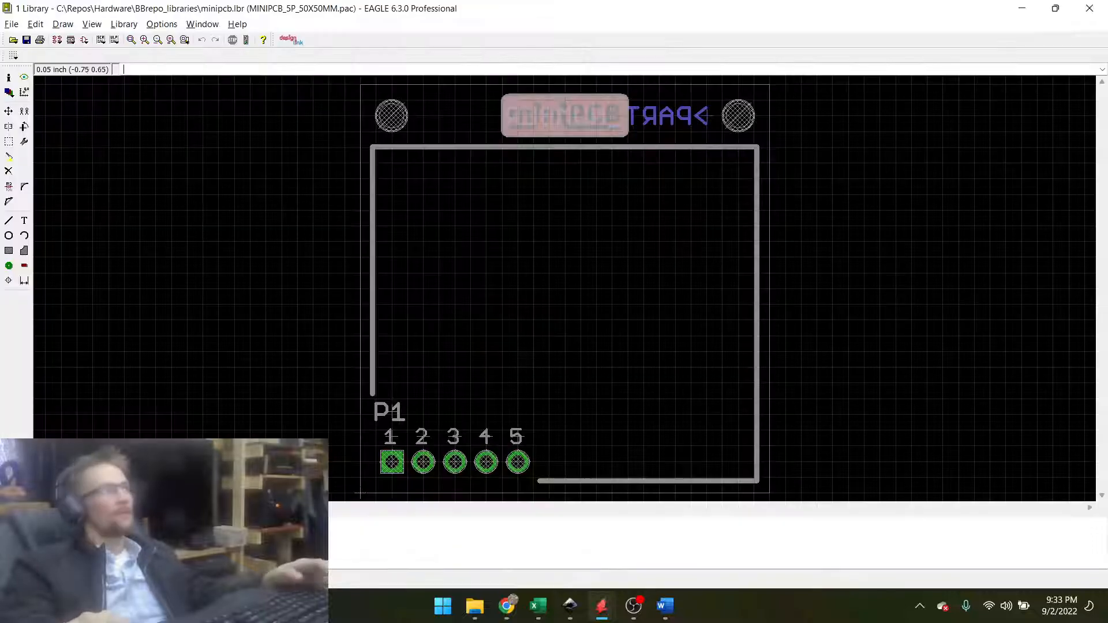
Preview 04A-005.brd in the Control Panel for comparison, and return to the MINIPCB_5P_50X50MM package.
key(alt+Tab)
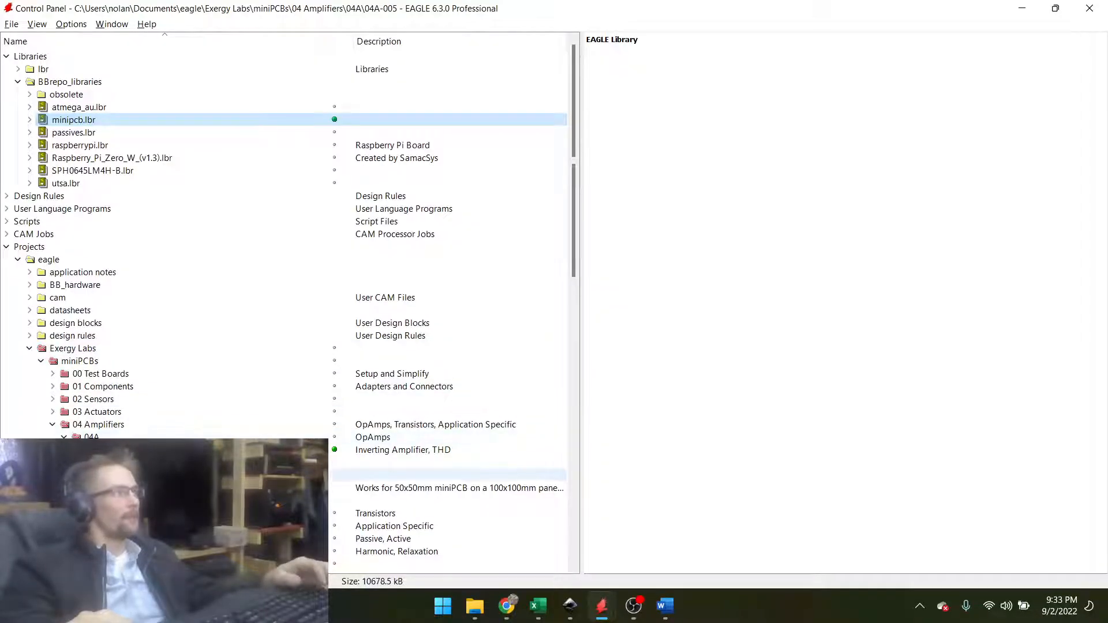
click(116, 475)
click(115, 462)
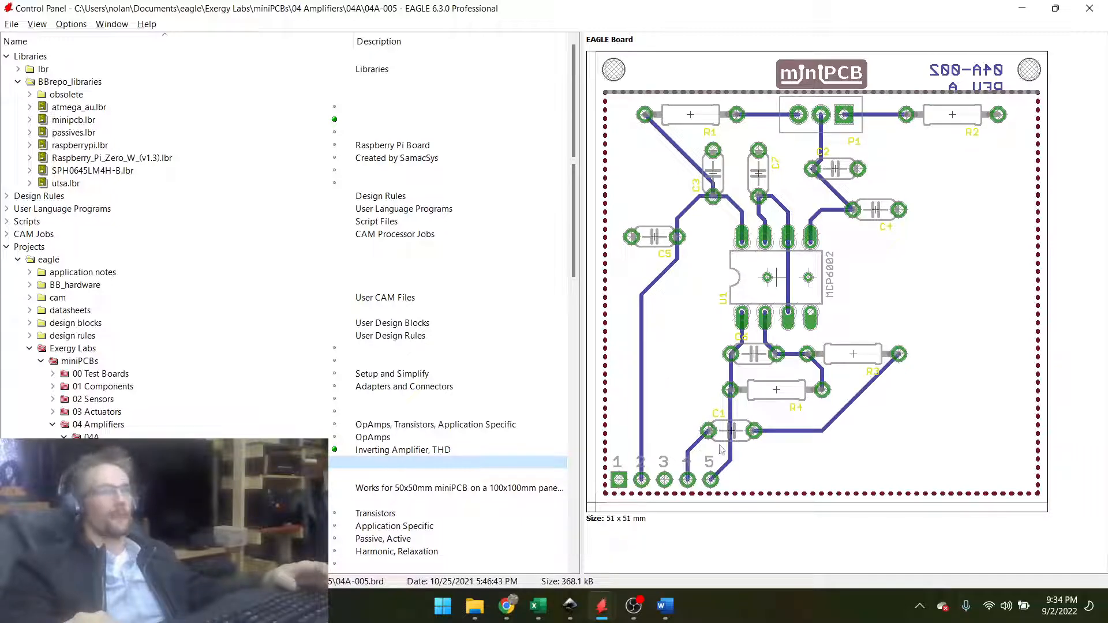
key(alt+Tab)
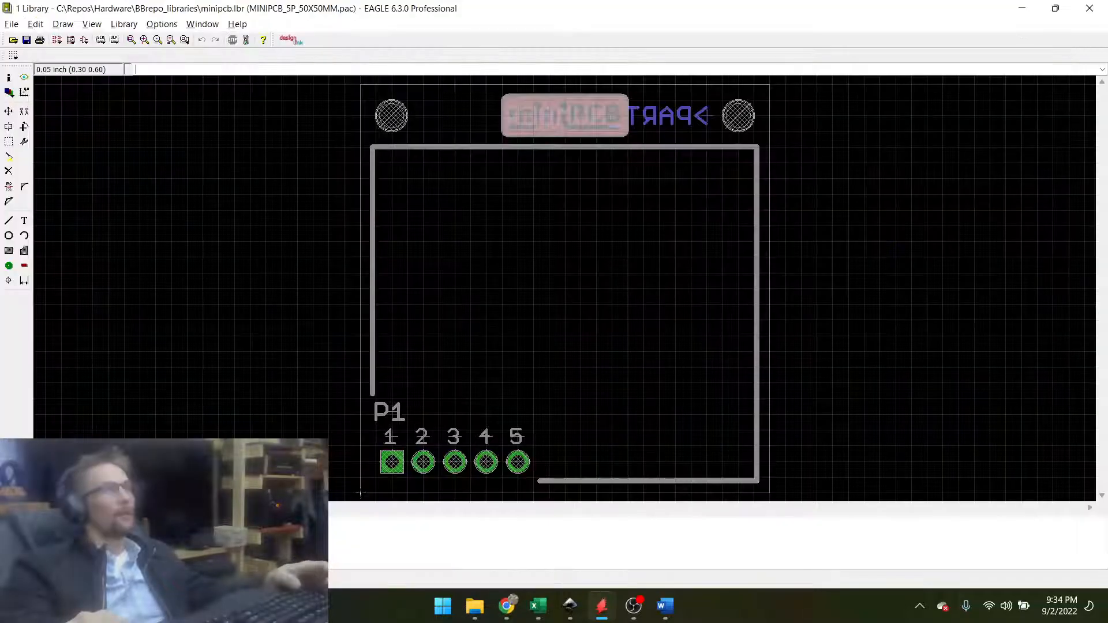
Switch the package editor's grid units to mm and set the grid size to 50 mm.
scroll(447, 386, down, 1)
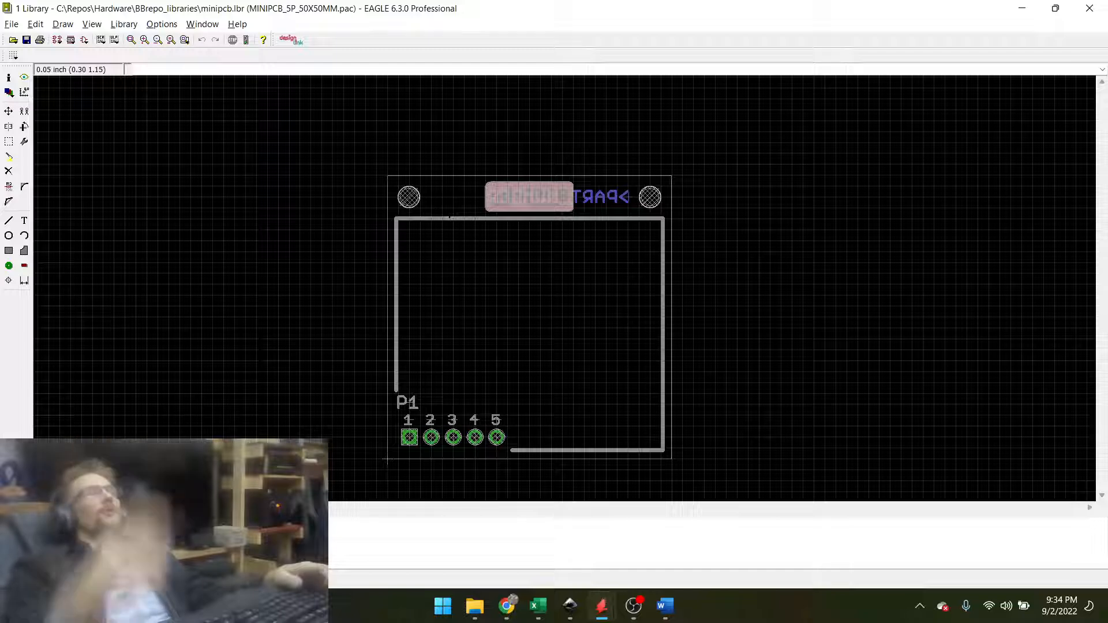
click(13, 55)
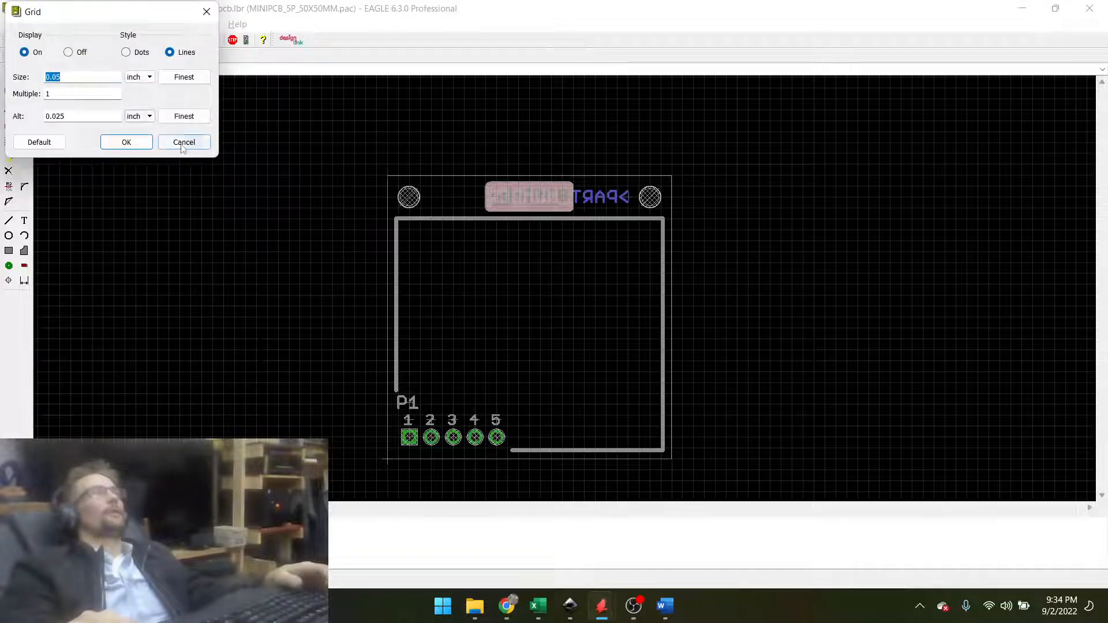
click(139, 78)
click(138, 97)
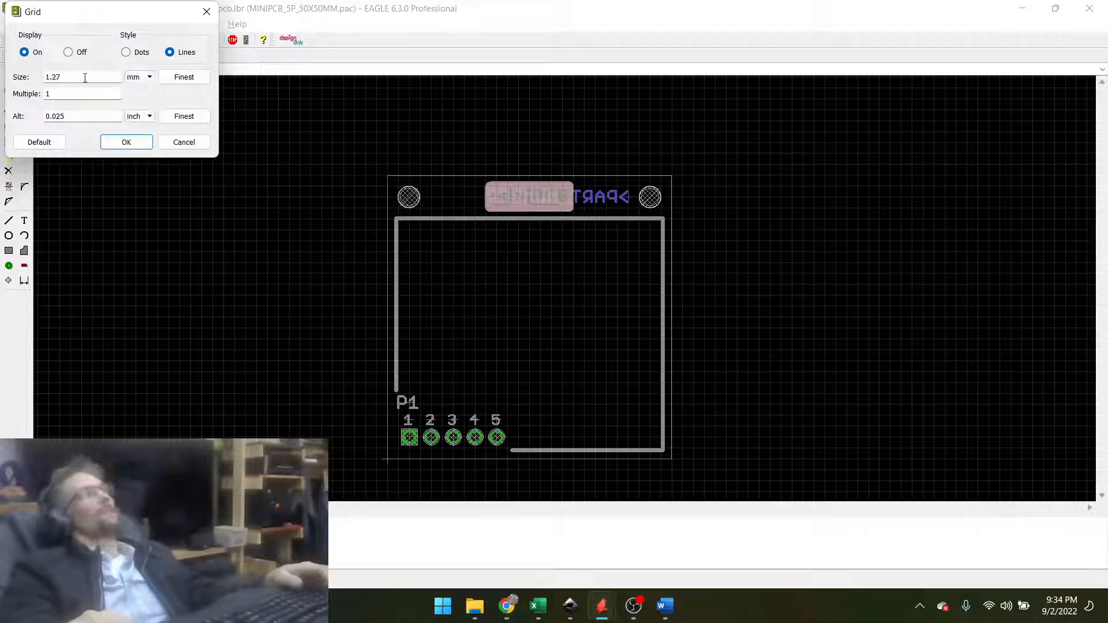
text(50)
key(Return)
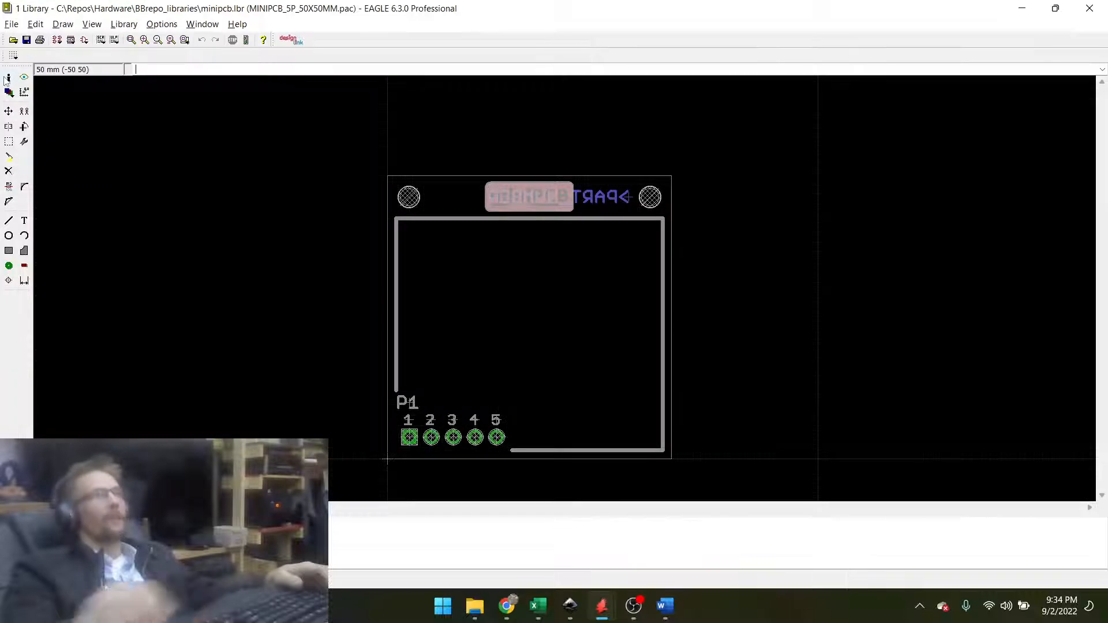
Draw a reference wire on tPlace from (0 50) across to (50 50) and down to (50 0).
click(9, 222)
scroll(311, 265, down, 2)
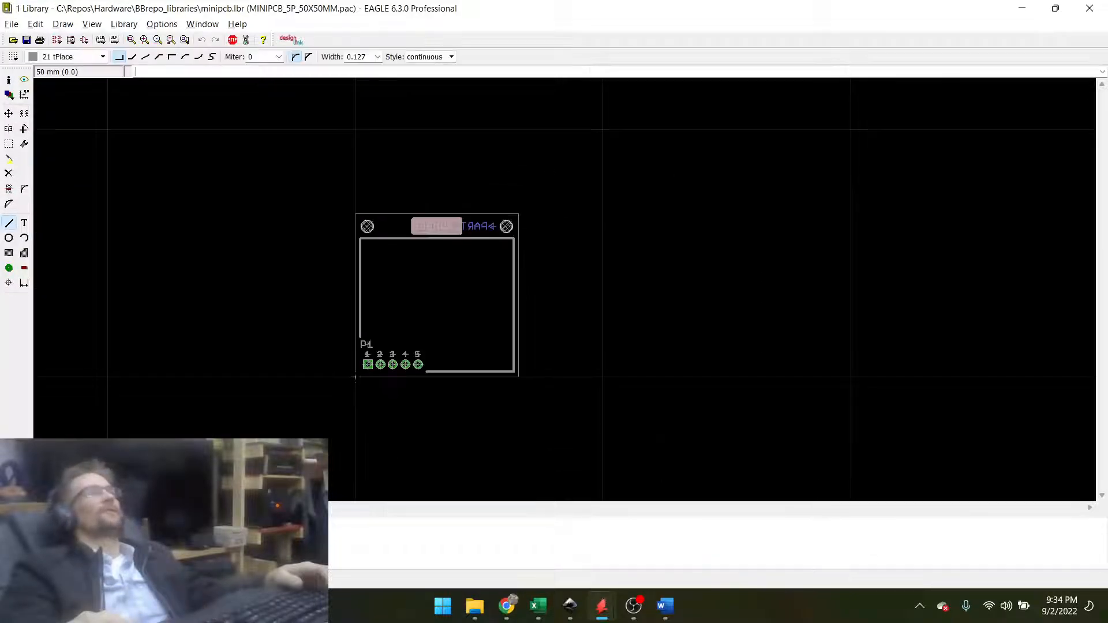
click(355, 129)
double_click(602, 377)
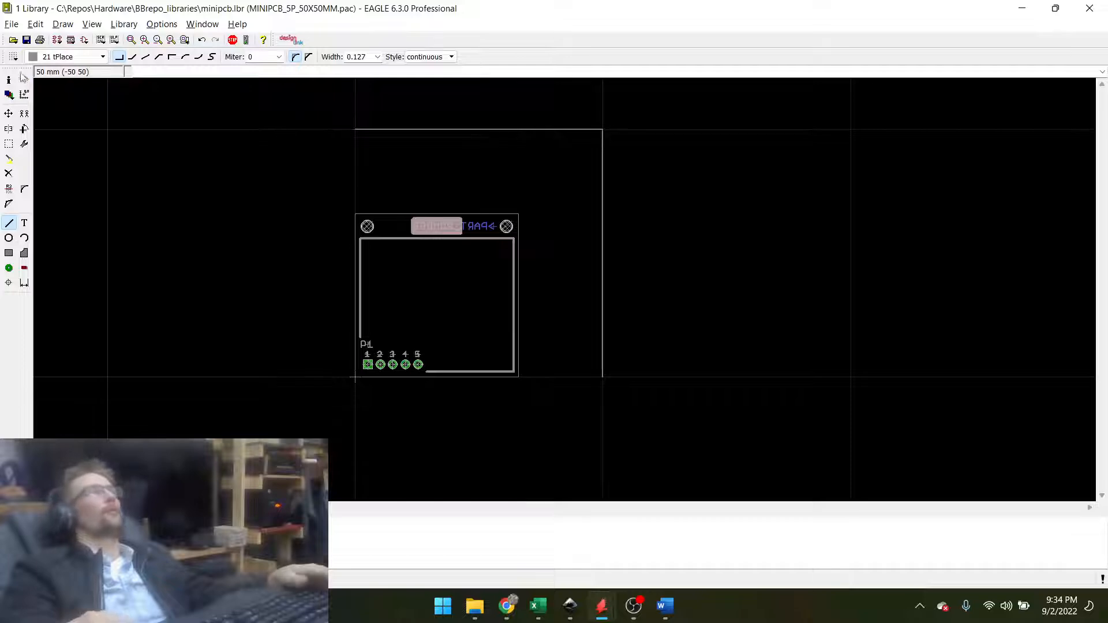
Set the grid size to 1 mm.
click(14, 56)
click(60, 72)
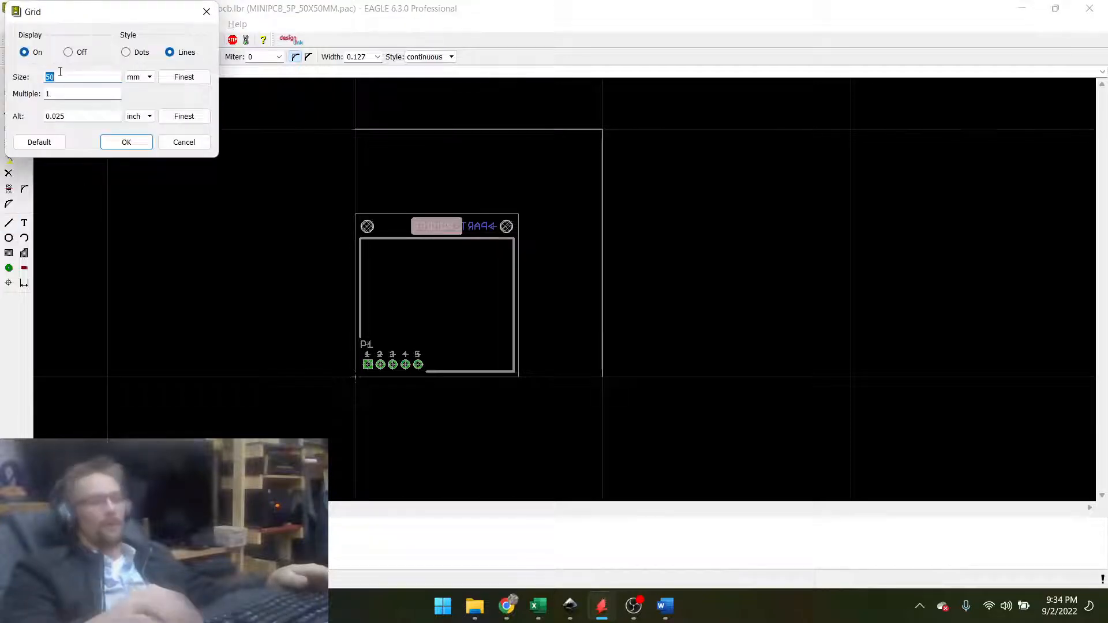
key(Return)
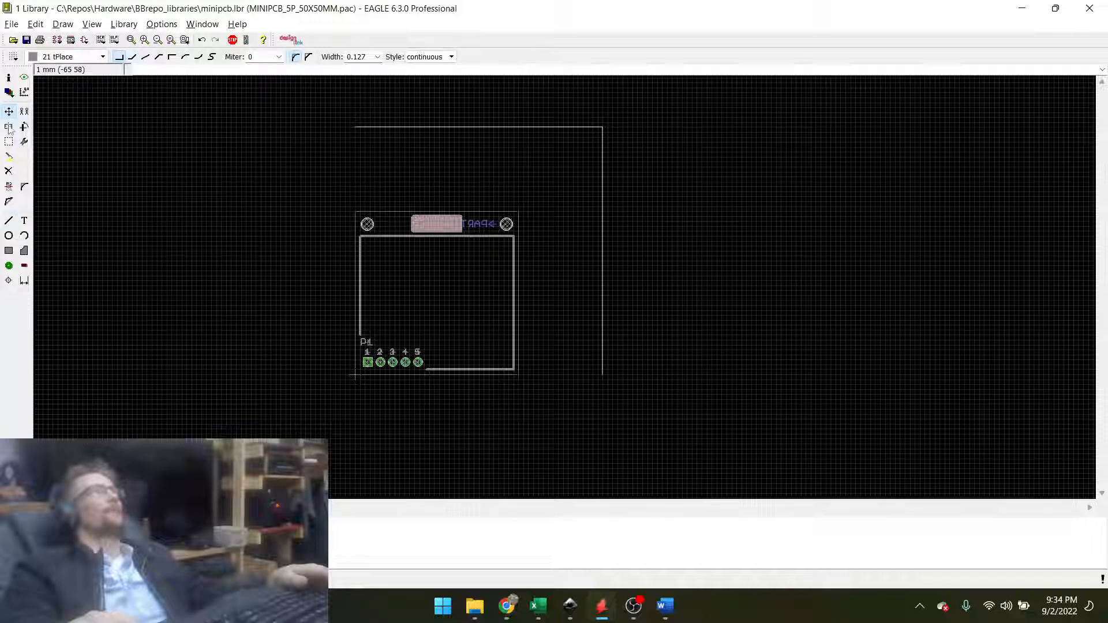
Group the package's top section, move it up so its outline corner meets (0 50), and delete the horizontal reference wire.
click(9, 127)
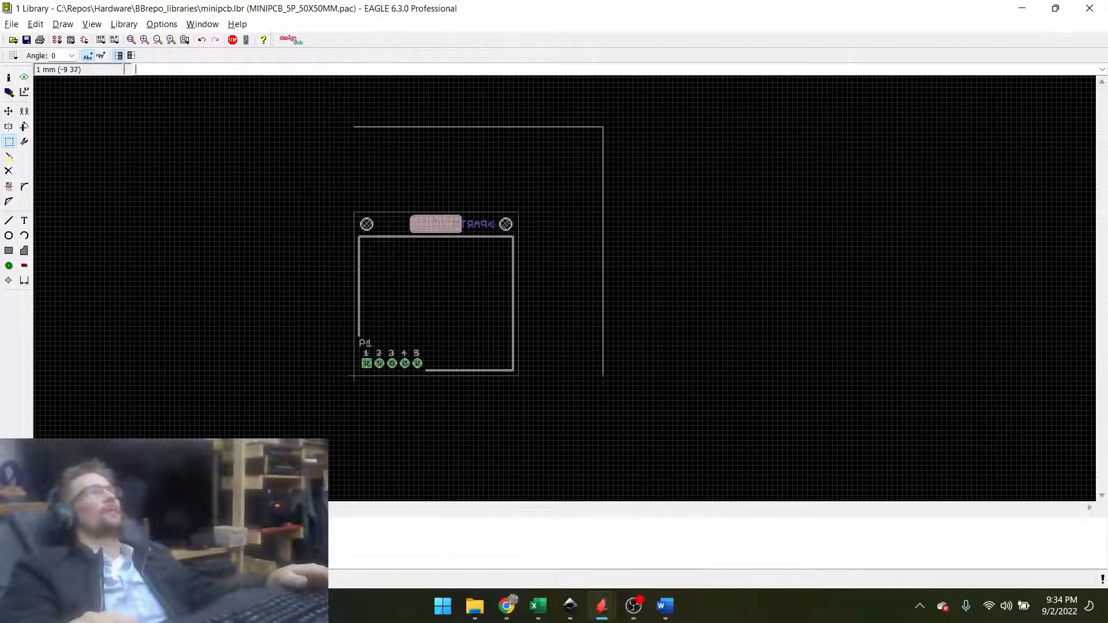
drag(307, 189, 552, 273)
key(F7)
scroll(368, 220, up, 5)
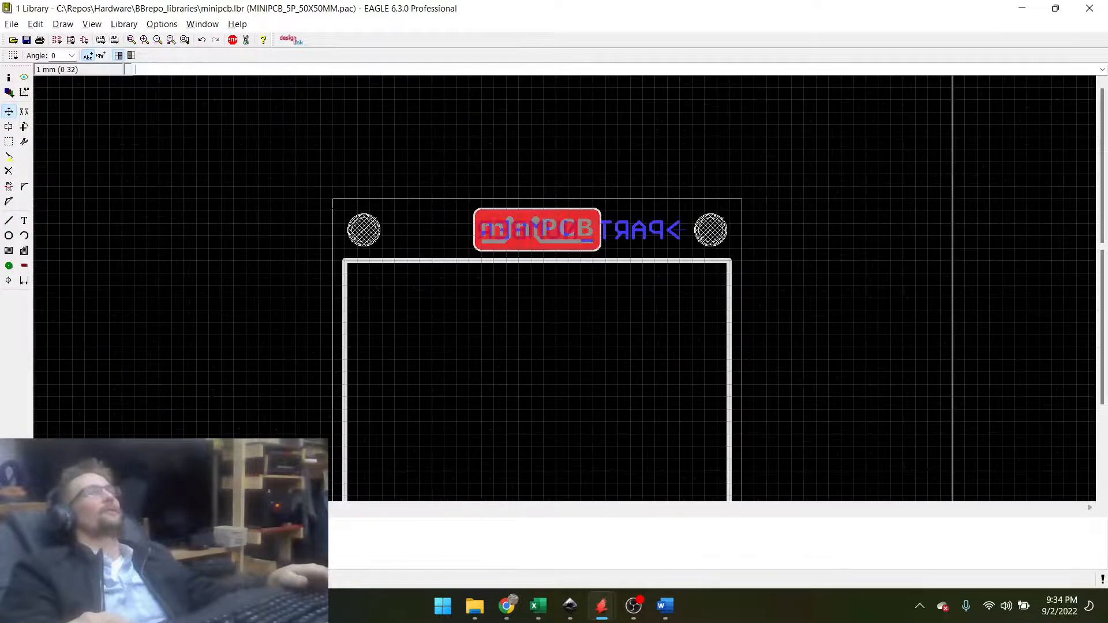
scroll(333, 208, up, 2)
right_click(336, 198)
click(383, 349)
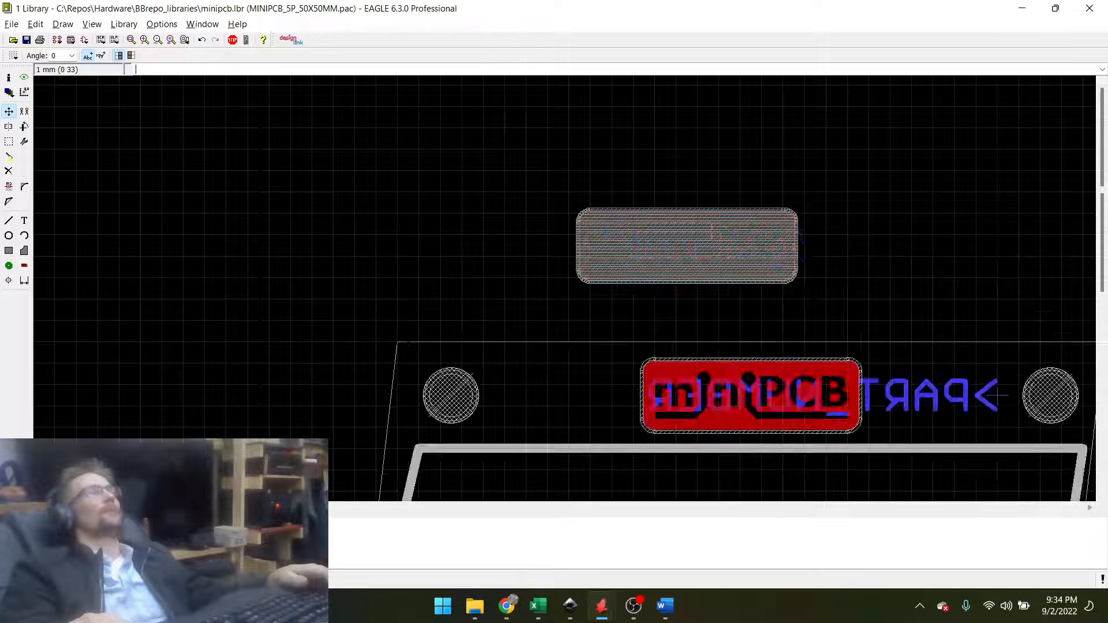
scroll(407, 349, down, 6)
scroll(370, 126, up, 4)
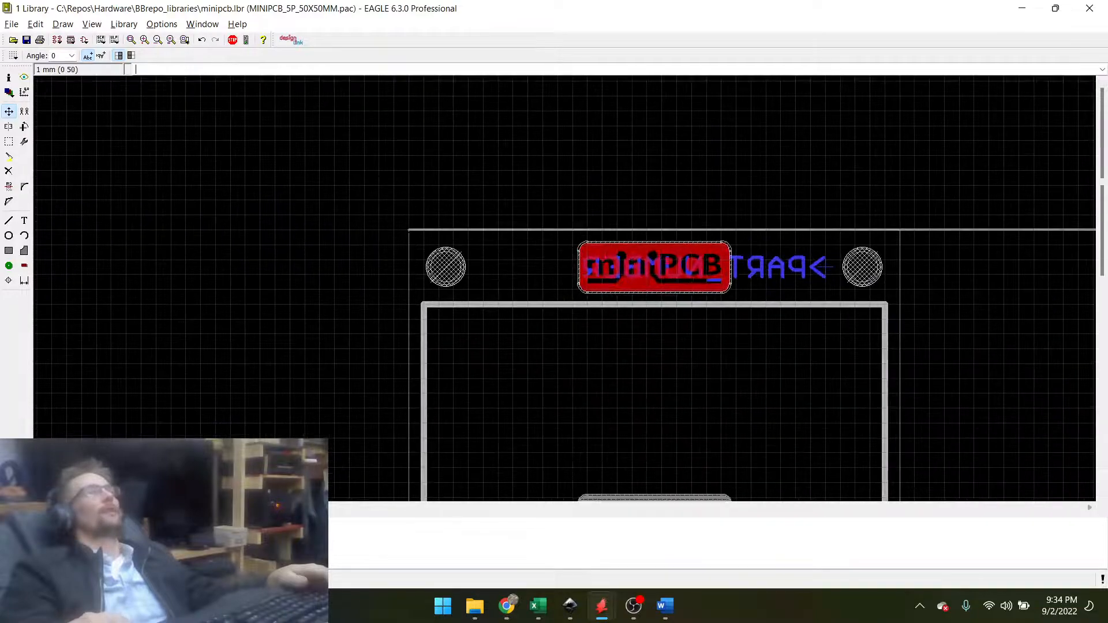
click(409, 230)
scroll(270, 251, down, 5)
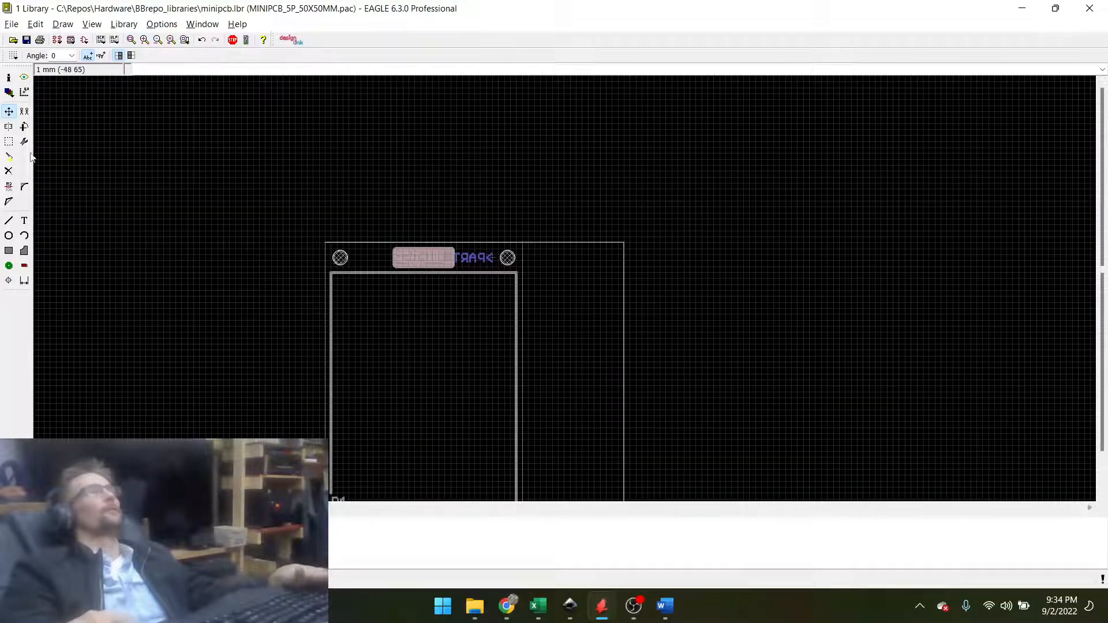
click(9, 171)
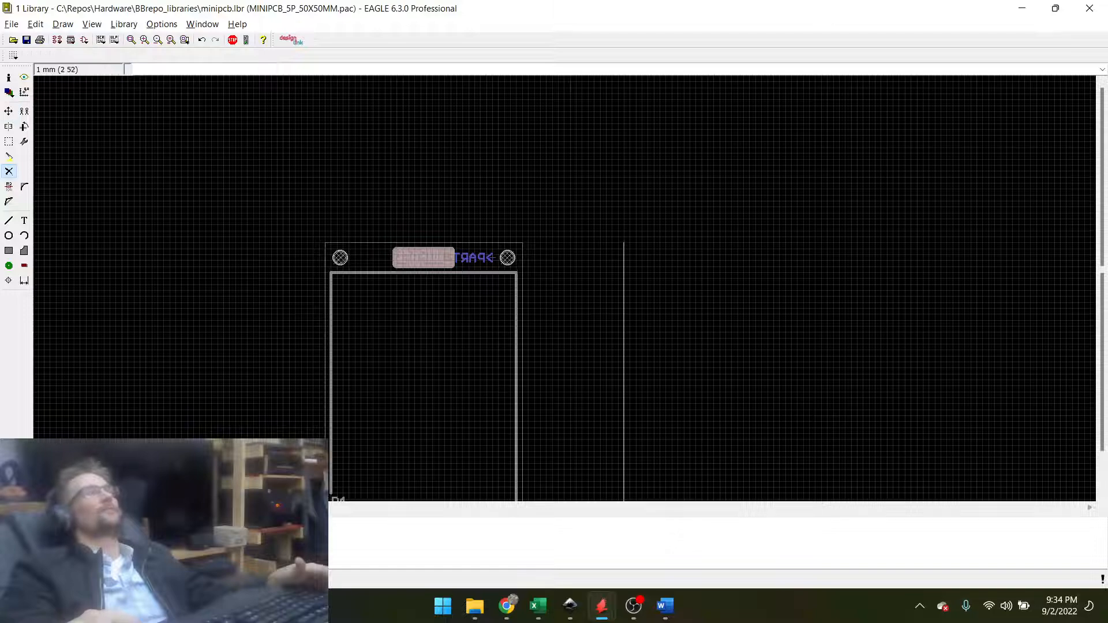
Group the package's right side and move it outward so the outline's lower corner meets the vertical reference wire's end at (50 0).
click(9, 112)
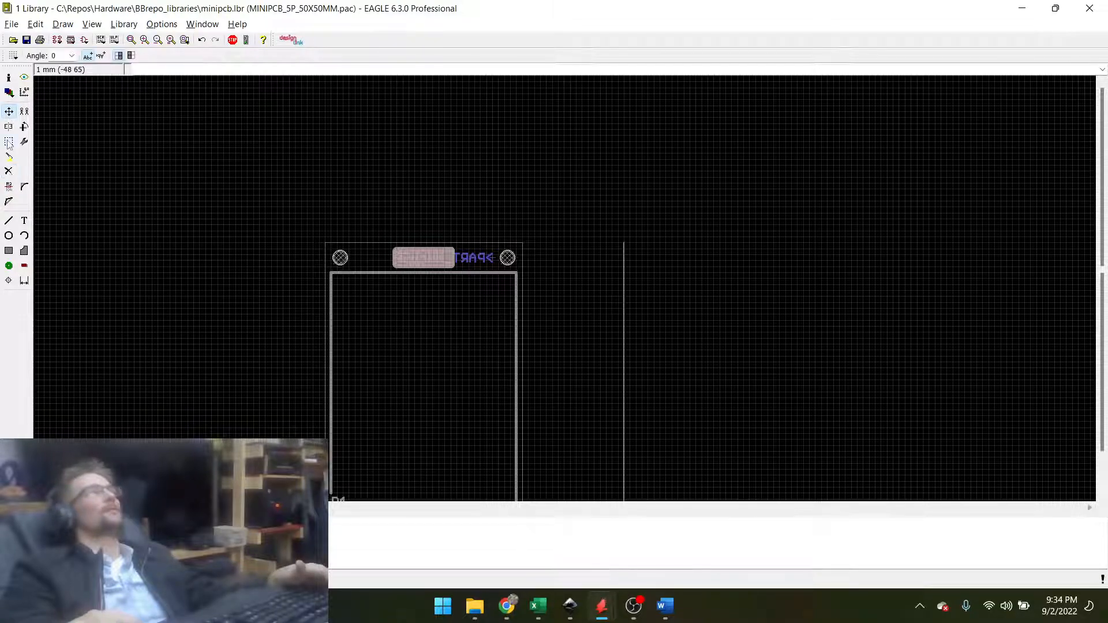
click(9, 141)
scroll(303, 162, down, 2)
scroll(419, 225, up, 2)
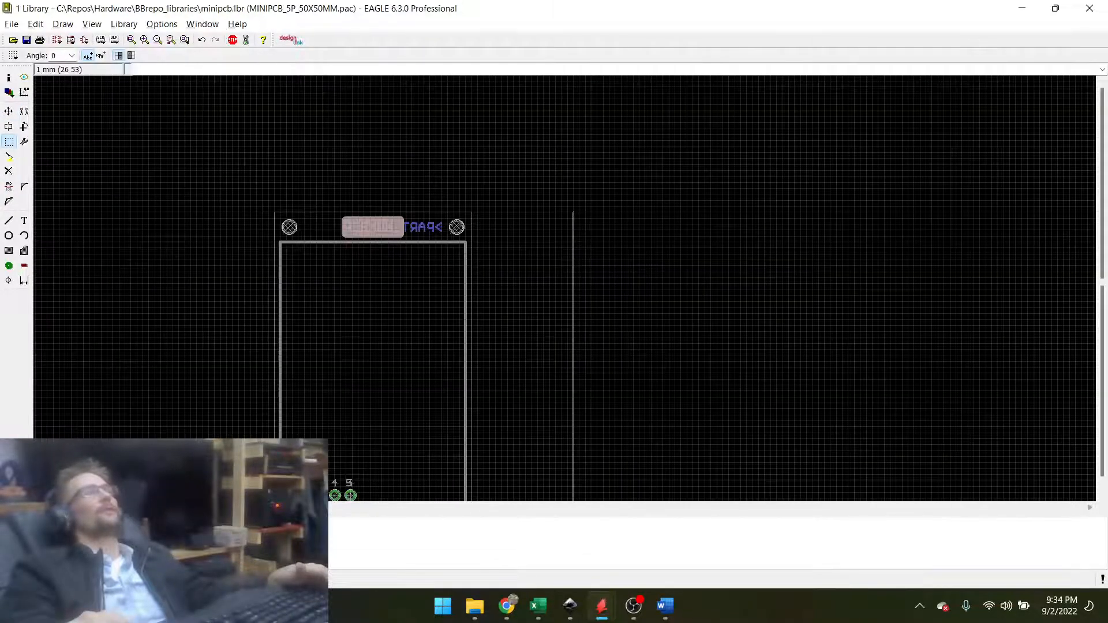
scroll(471, 254, down, 2)
drag(430, 195, 479, 389)
scroll(478, 384, up, 5)
right_click(451, 349)
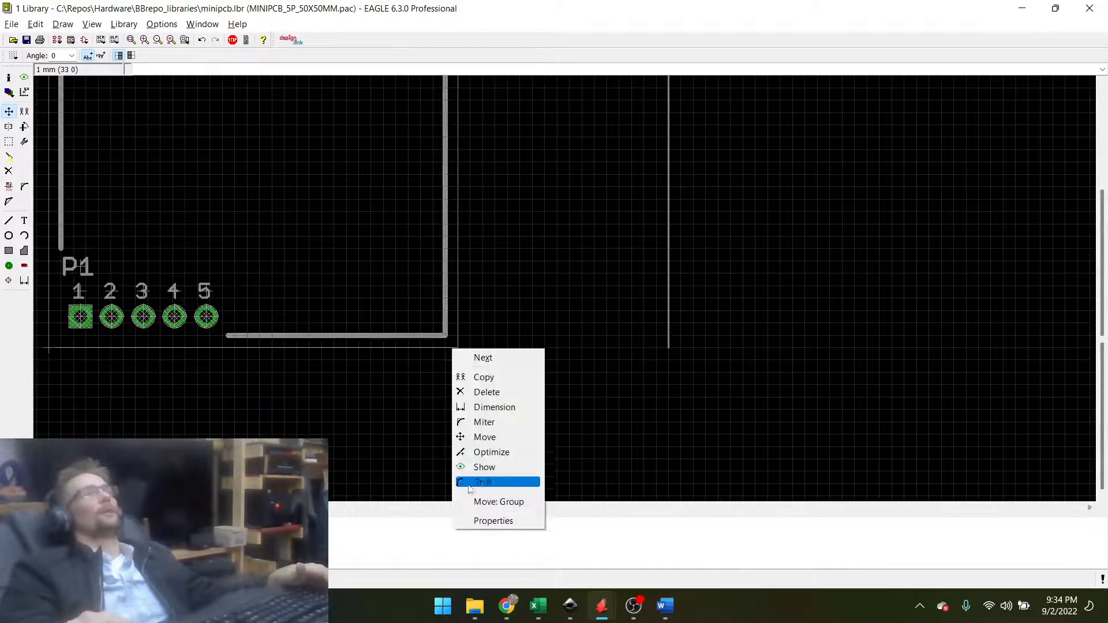
click(498, 502)
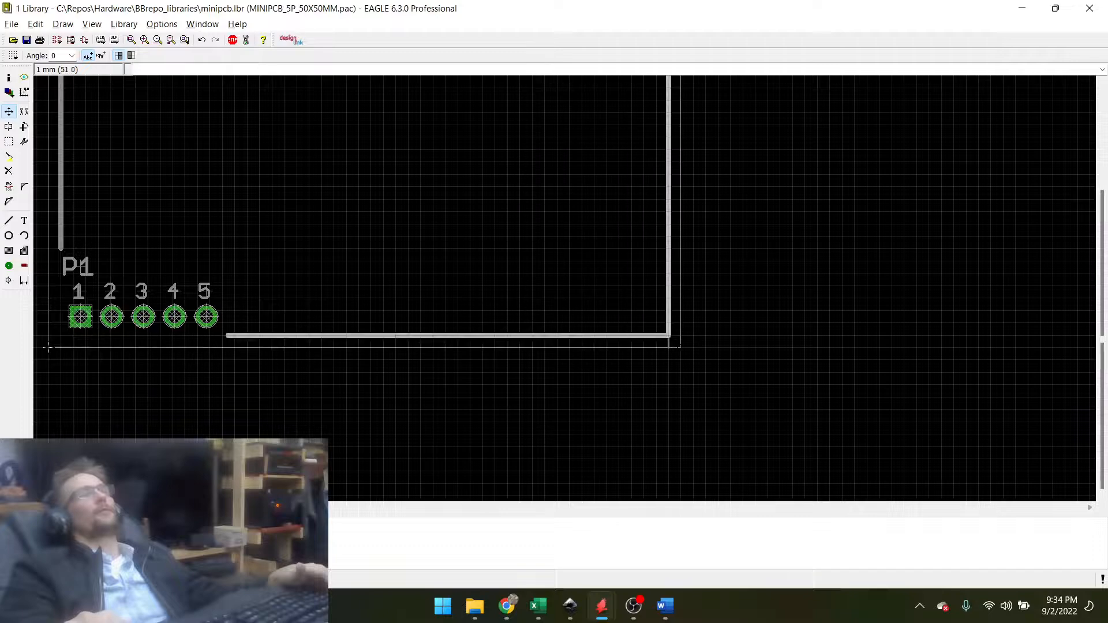
click(668, 348)
Delete the vertical reference wire along the board outline's right edge.
scroll(704, 332, up, 6)
scroll(678, 345, up, 3)
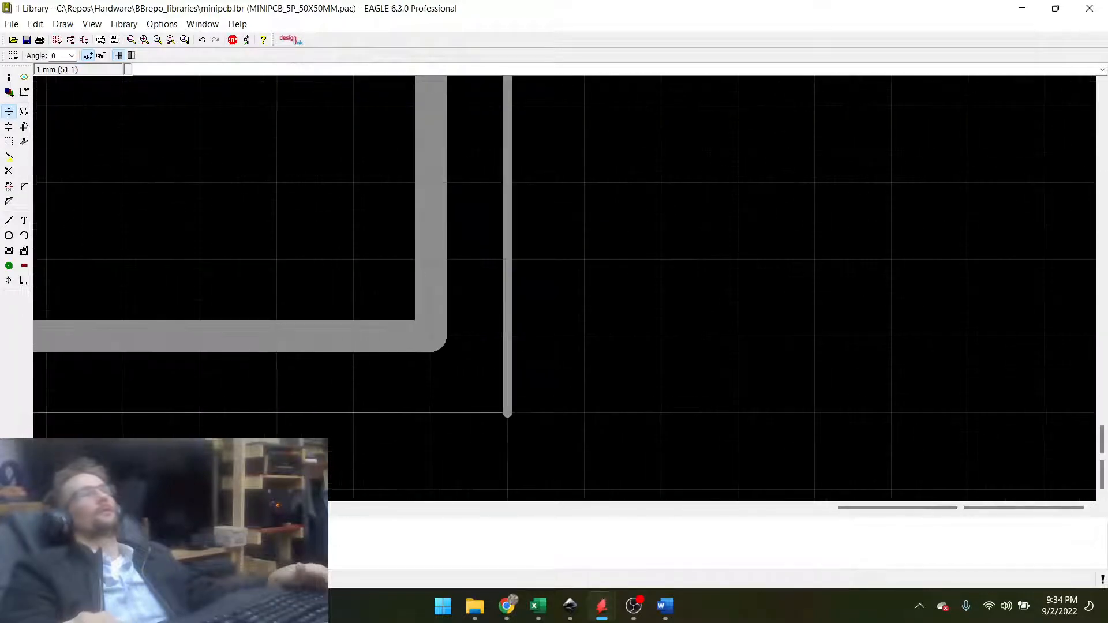
right_click(506, 385)
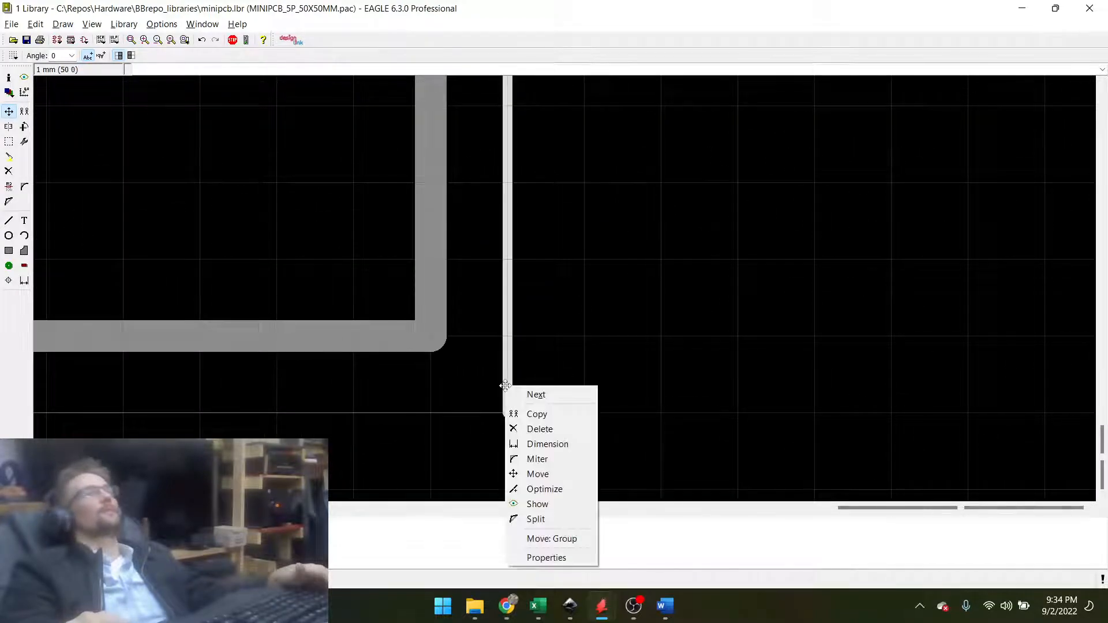
click(540, 428)
scroll(180, 397, down, 4)
scroll(181, 397, down, 4)
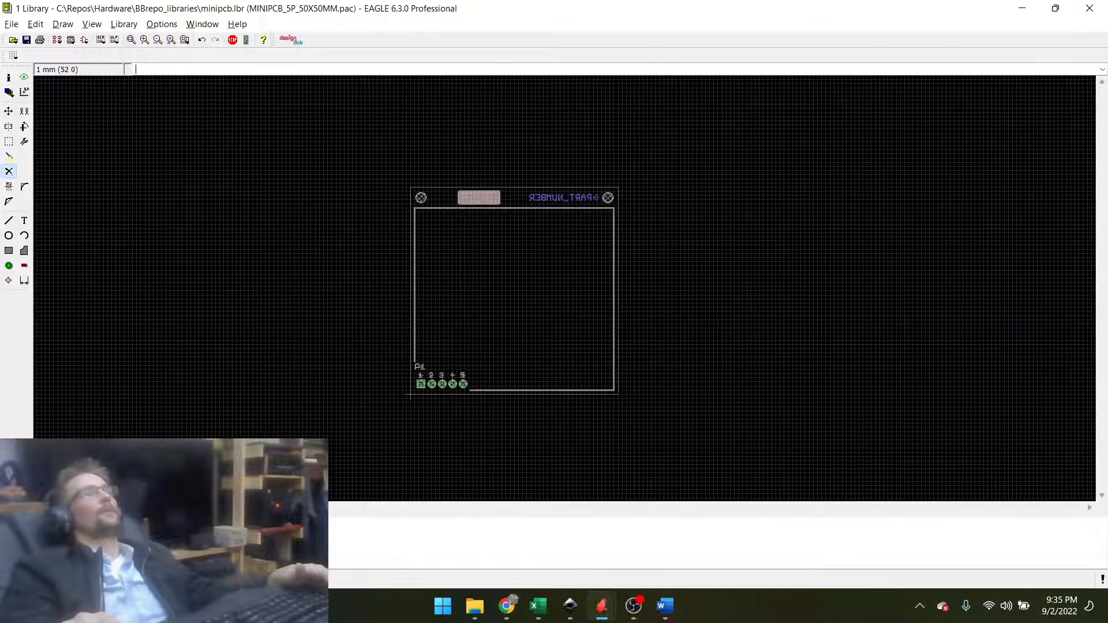
Set the grid size to 4.5 mm for positioning the miniPCB logo.
scroll(496, 196, up, 8)
scroll(362, 179, up, 1)
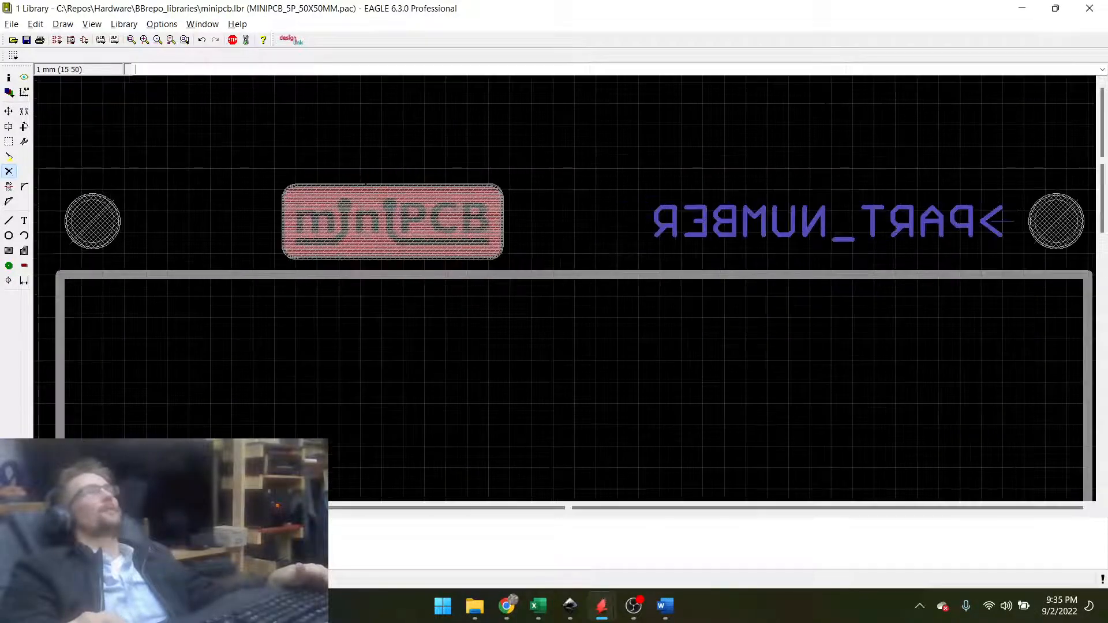
scroll(364, 179, down, 1)
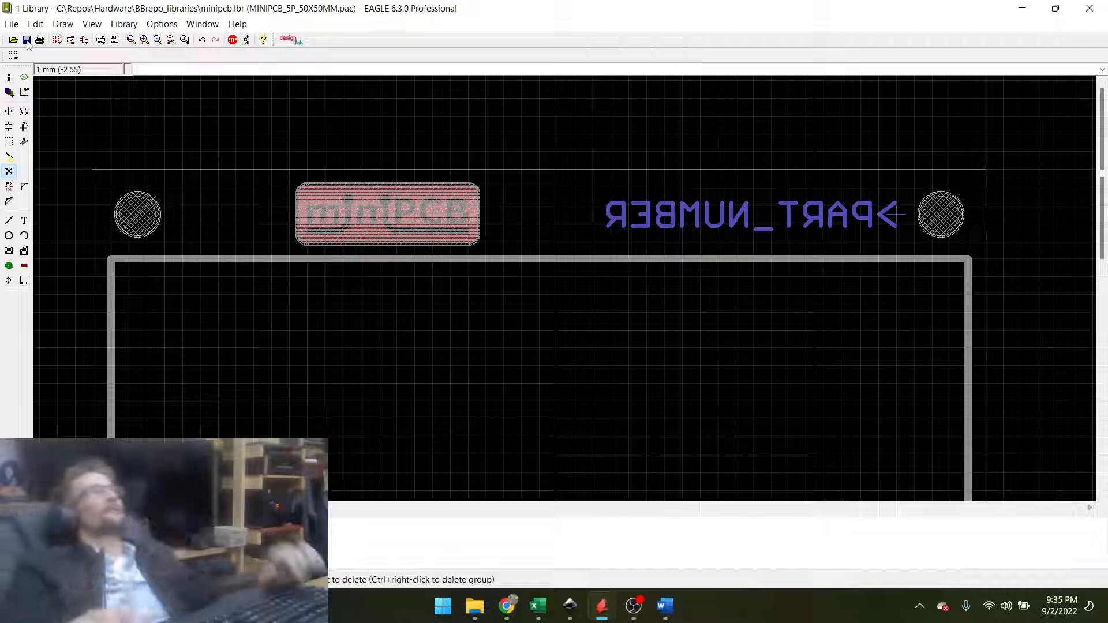
click(12, 55)
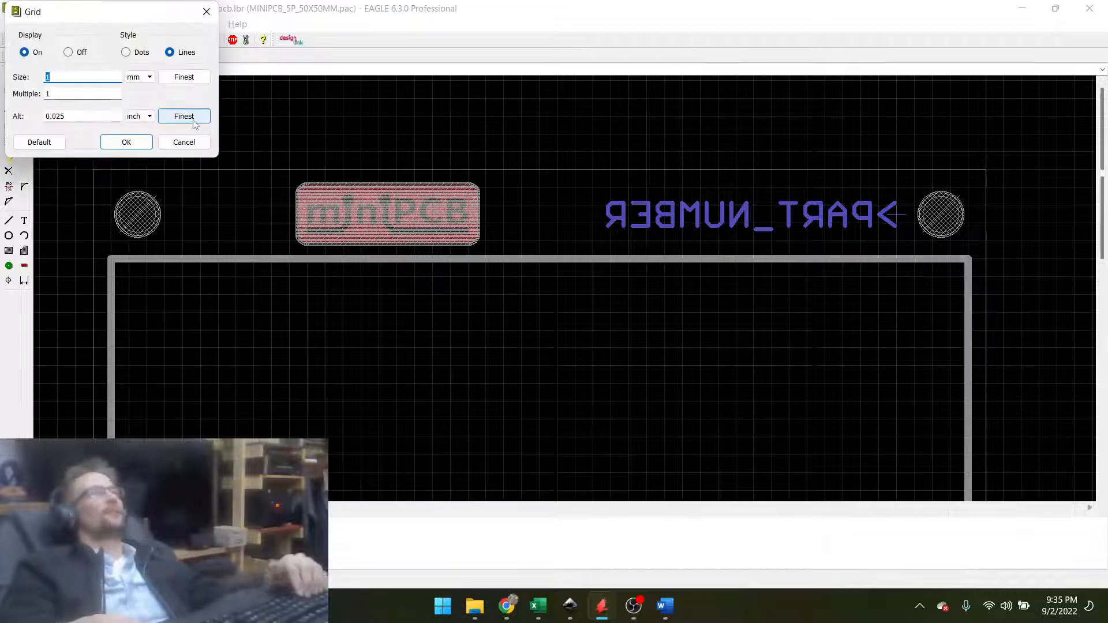
text(4.)
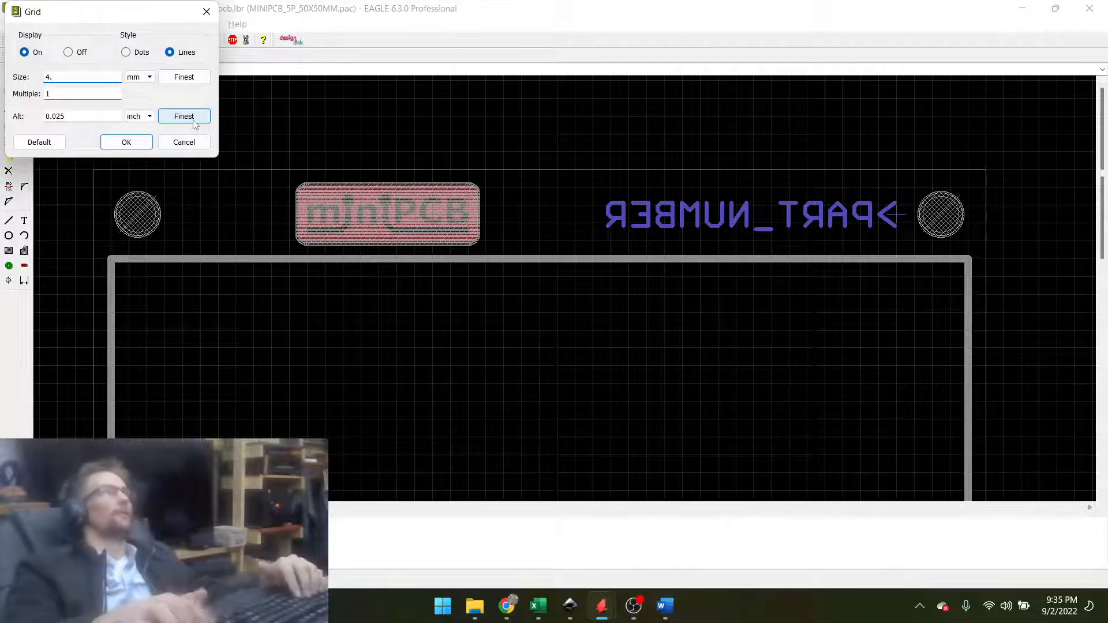
text(5)
key(Return)
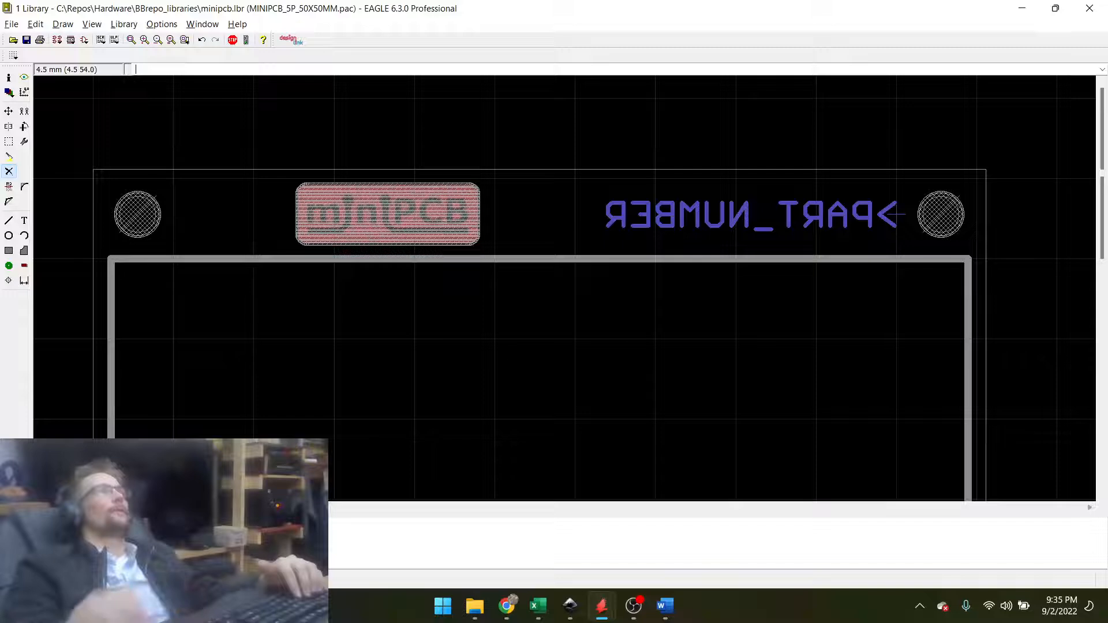
Try shifting the grouped miniPCB logo sideways by one 4.5 mm grid step.
click(9, 112)
drag(253, 146, 481, 271)
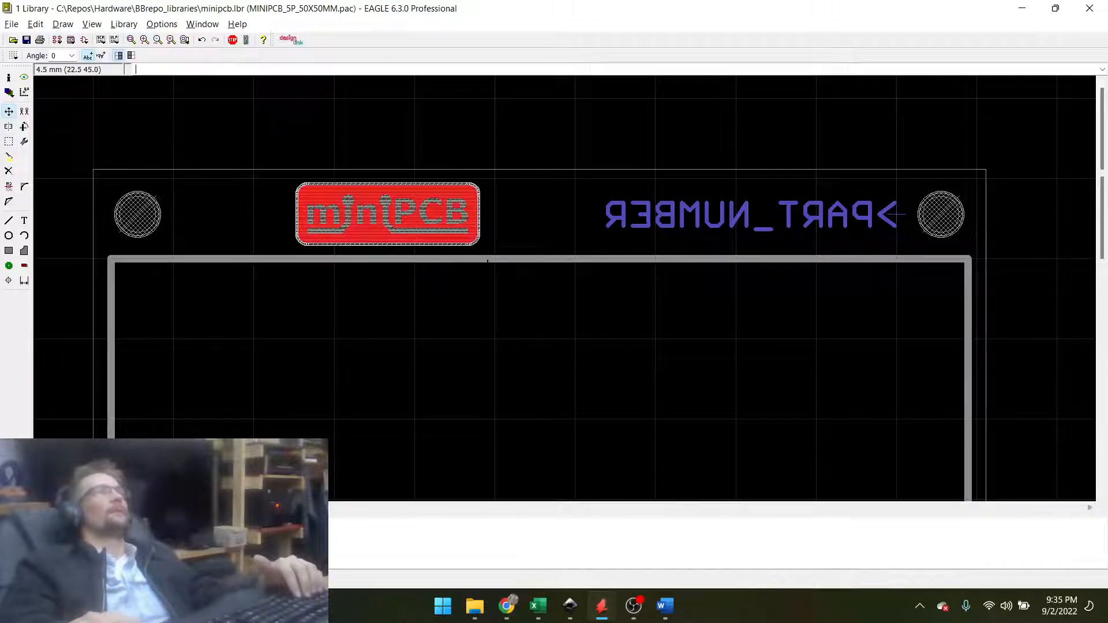
right_click(438, 231)
click(479, 354)
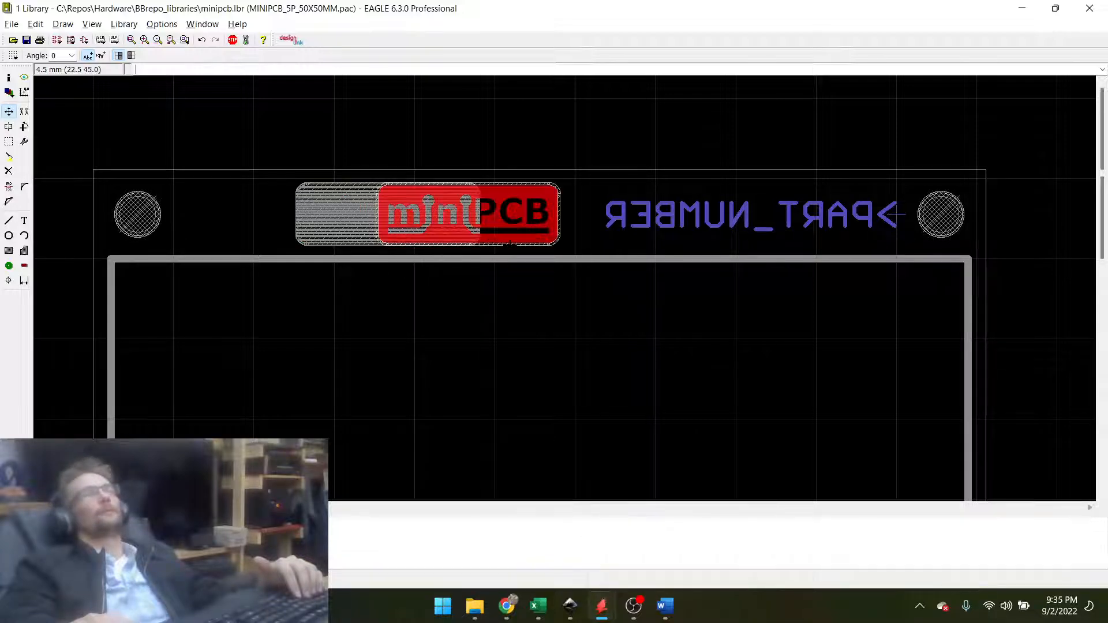
scroll(509, 243, down, 5)
scroll(509, 243, up, 3)
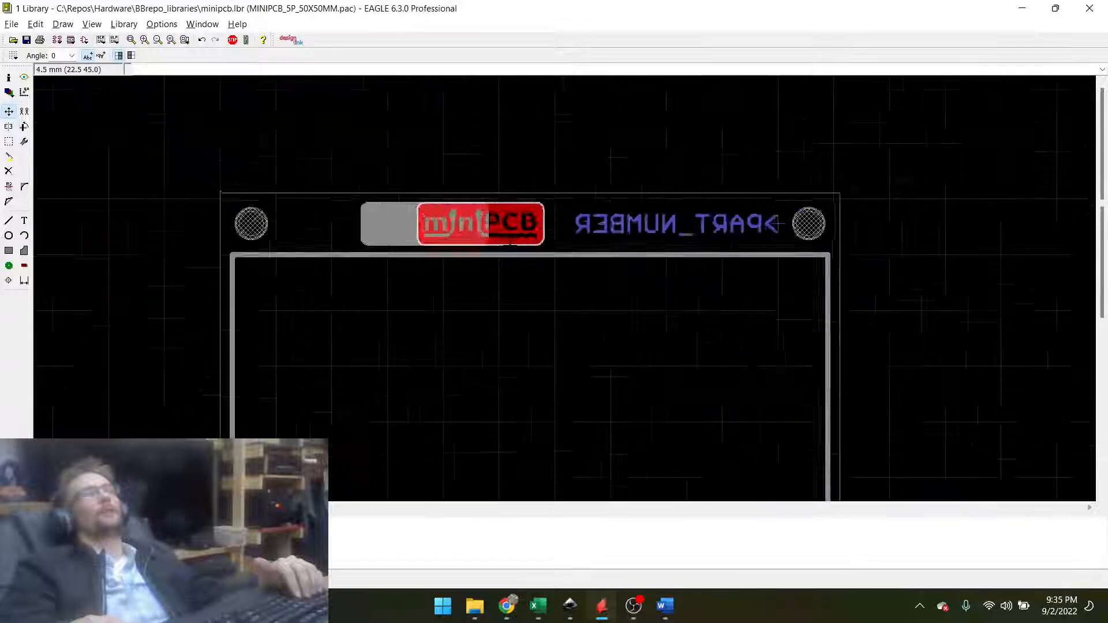
scroll(510, 244, up, 1)
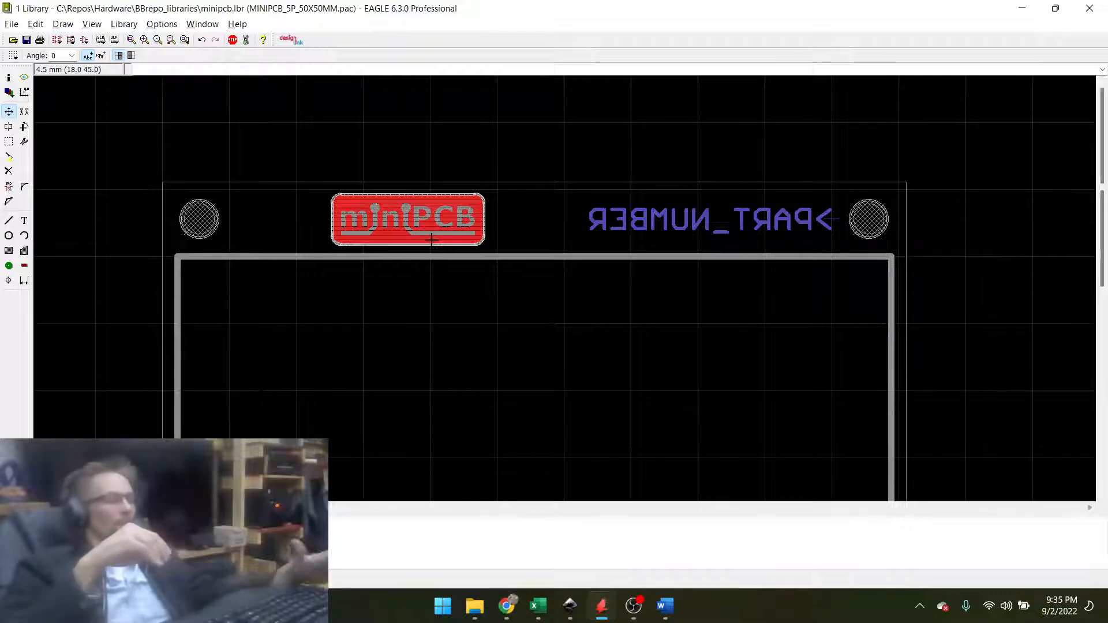
click(432, 239)
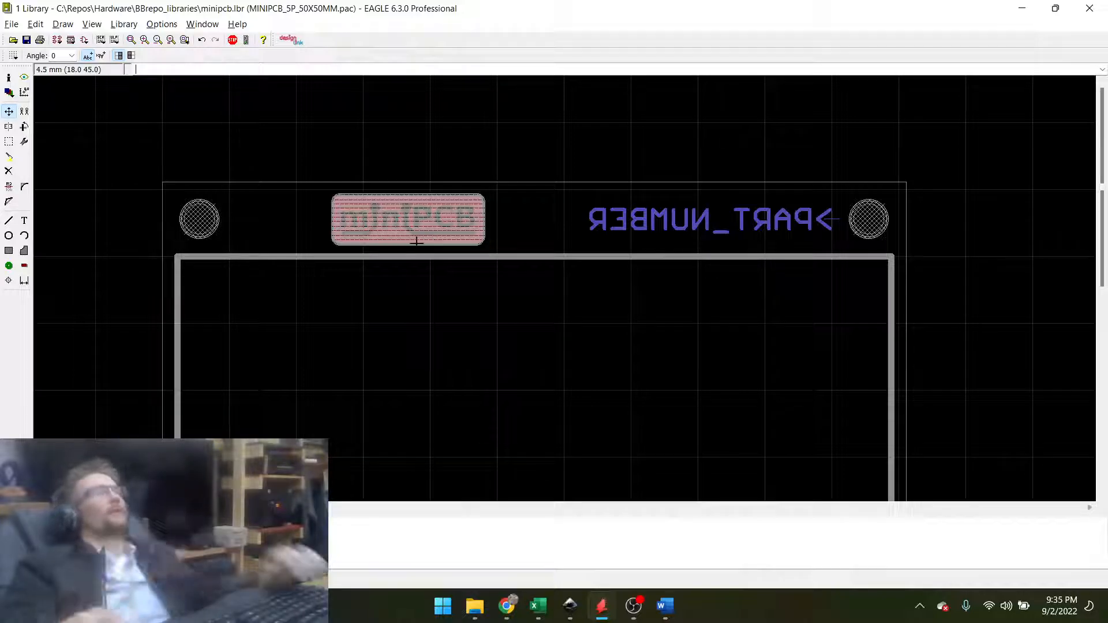
click(12, 55)
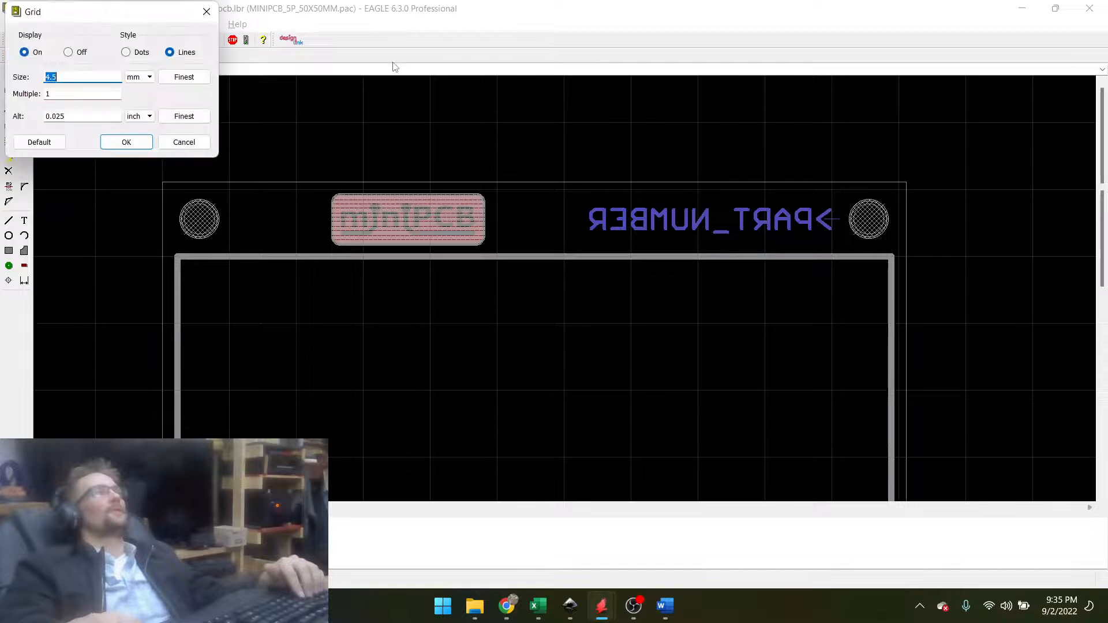
text(.)
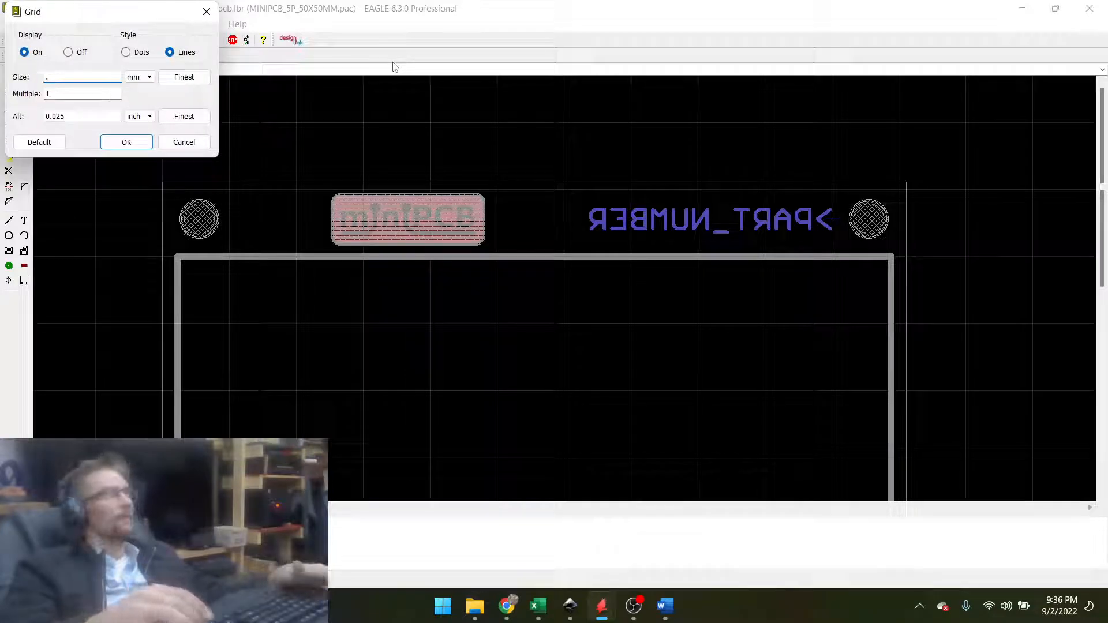
key(Escape)
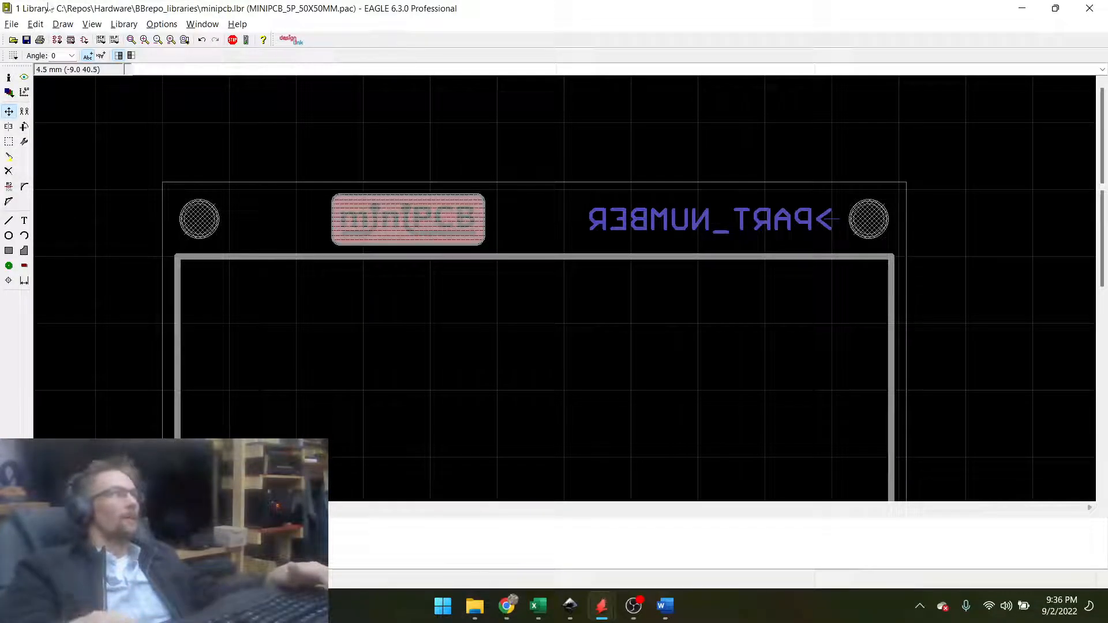
Set the grid size to 25 mm and draw a vertical reference wire along the board's centreline from (25 25) to (25 75).
click(10, 56)
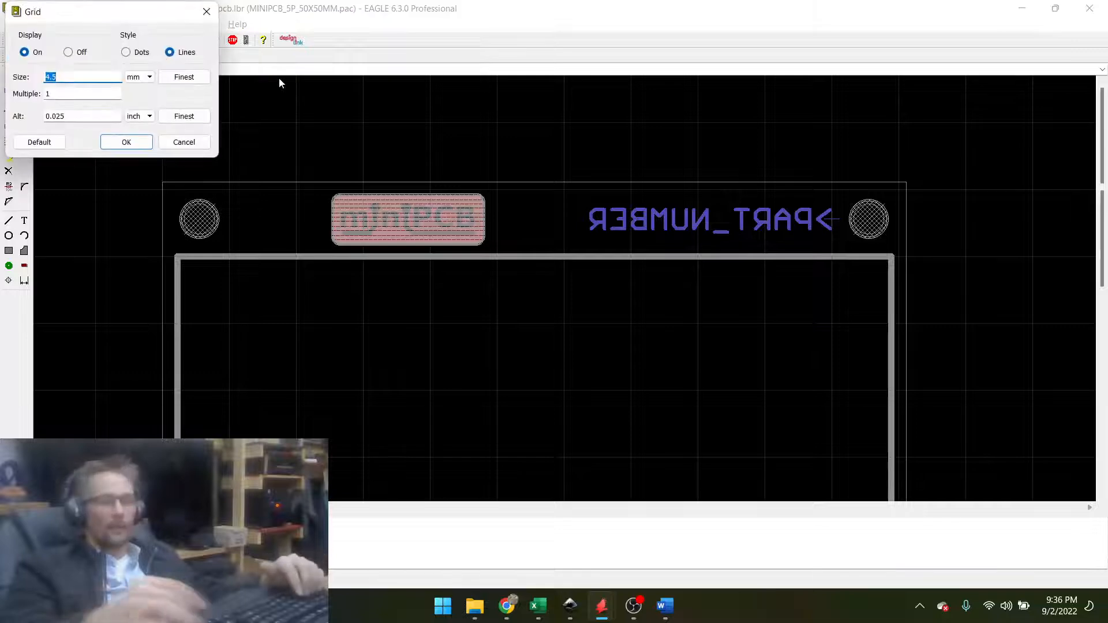
text(25)
key(Return)
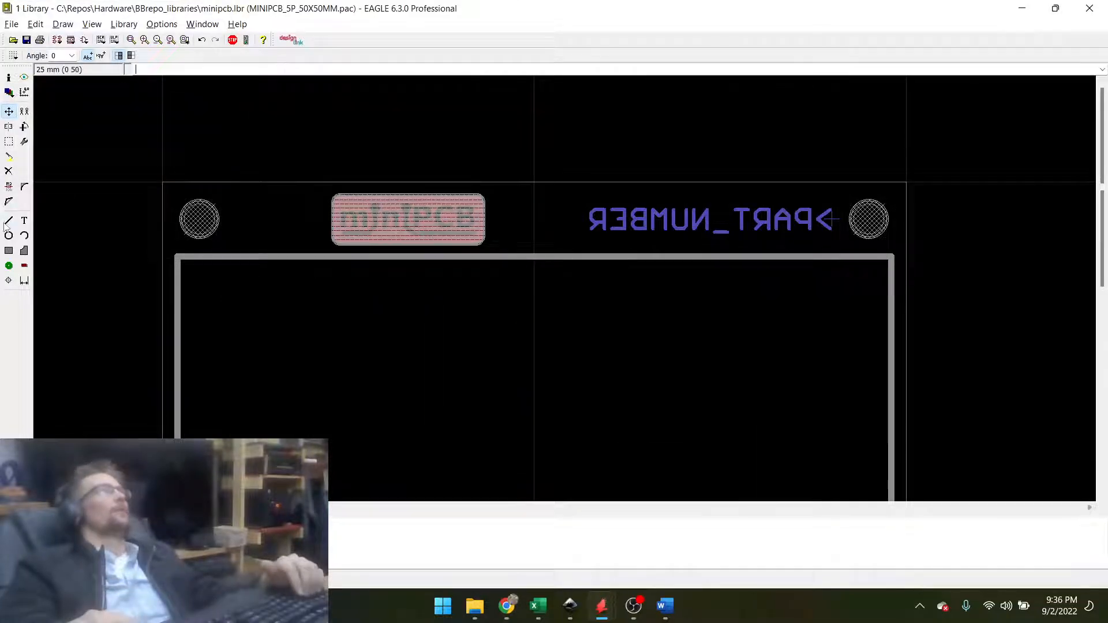
scroll(503, 289, down, 6)
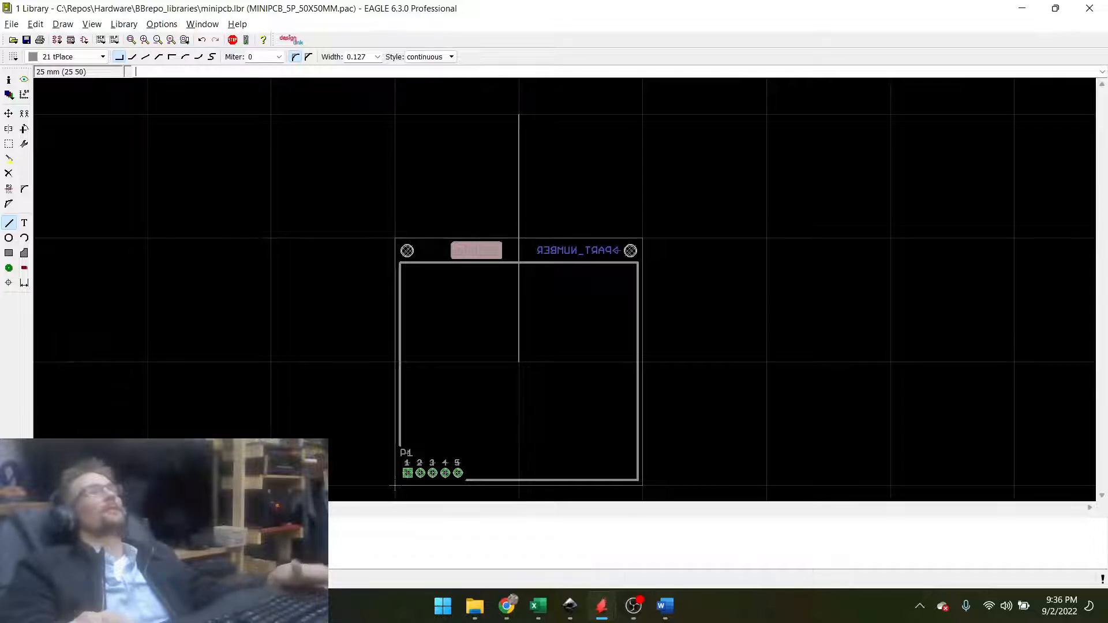
Set the grid size to 0.5 mm and move the grouped miniPCB logo sideways until it is centred on the vertical reference wire.
scroll(526, 277, up, 5)
click(12, 56)
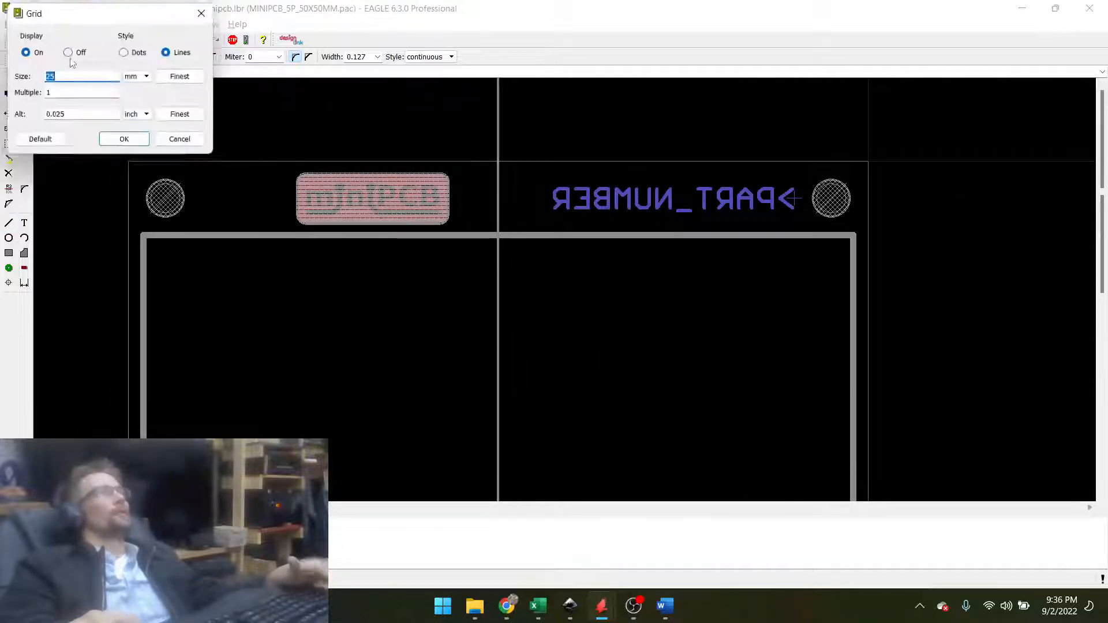
text(0.5)
key(Return)
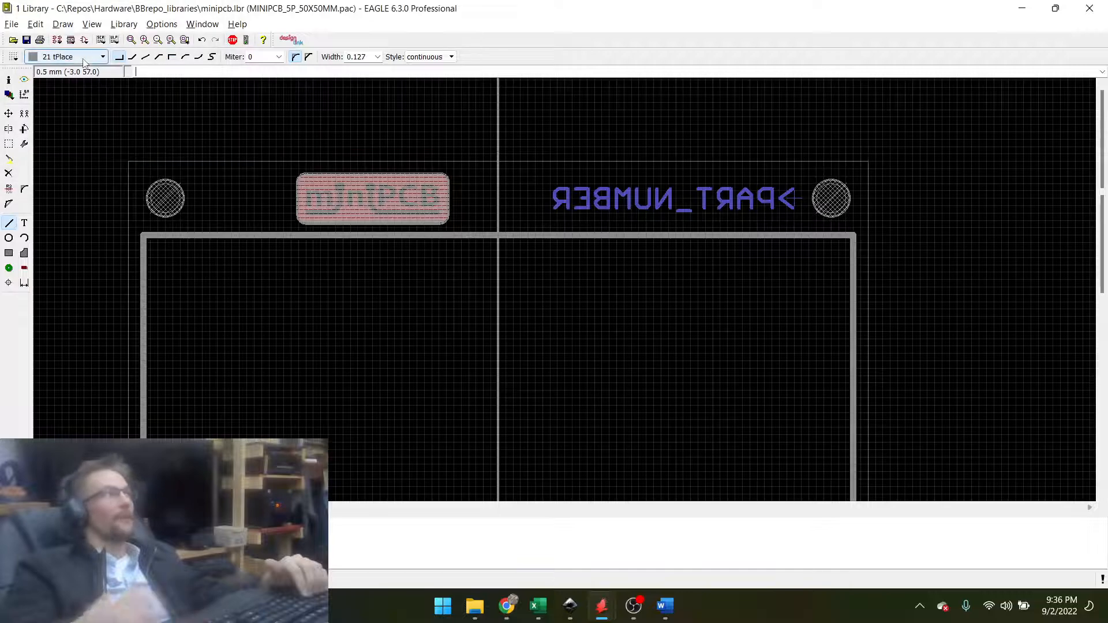
click(9, 113)
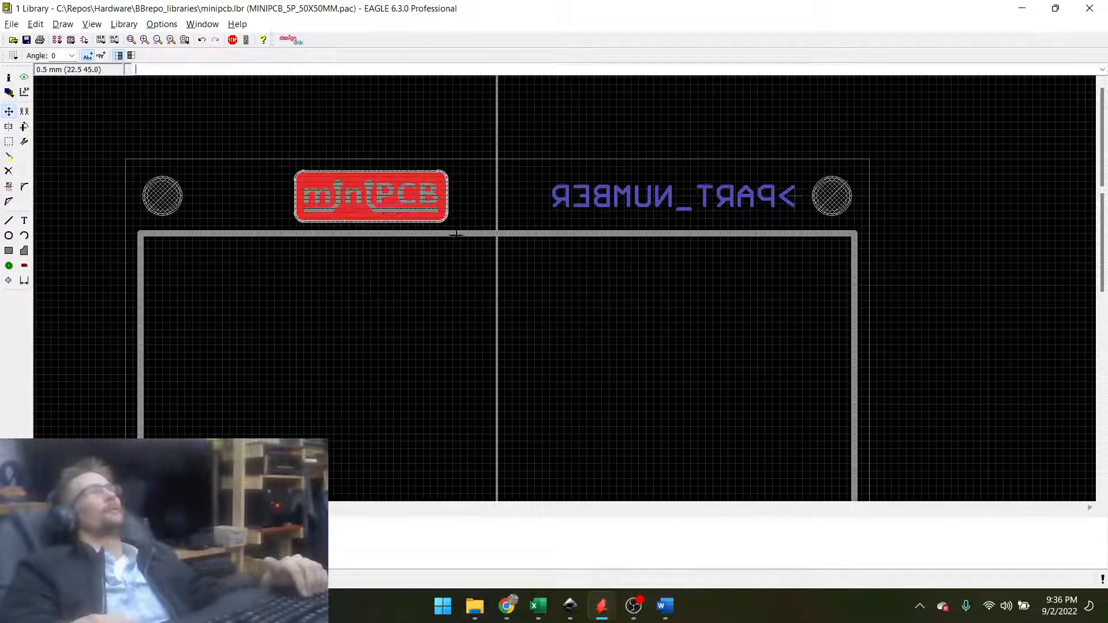
right_click(388, 207)
click(420, 329)
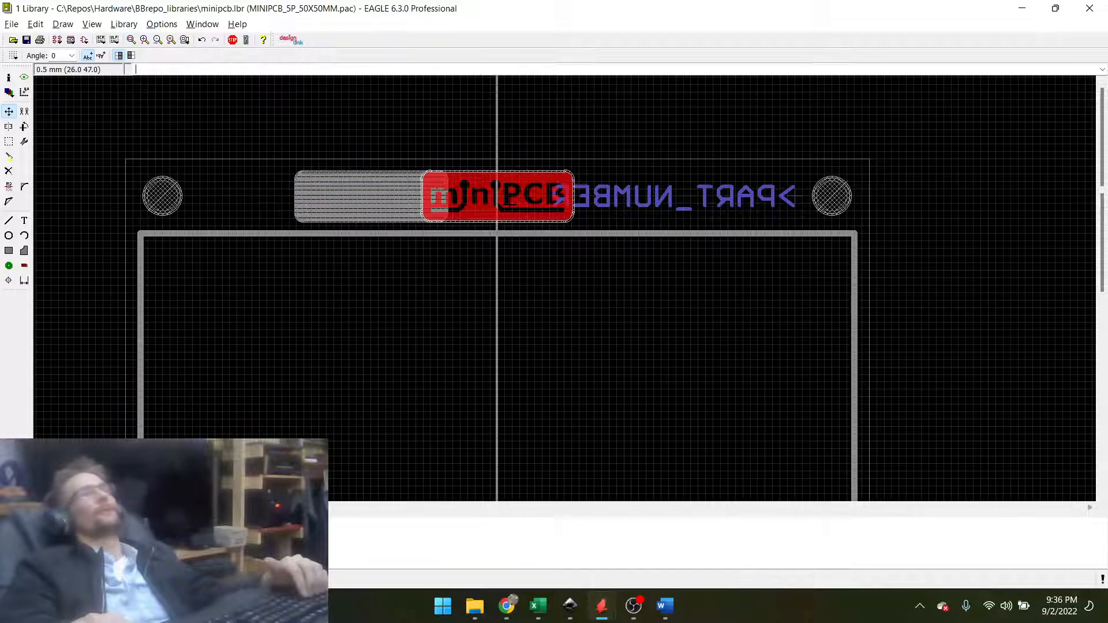
click(509, 204)
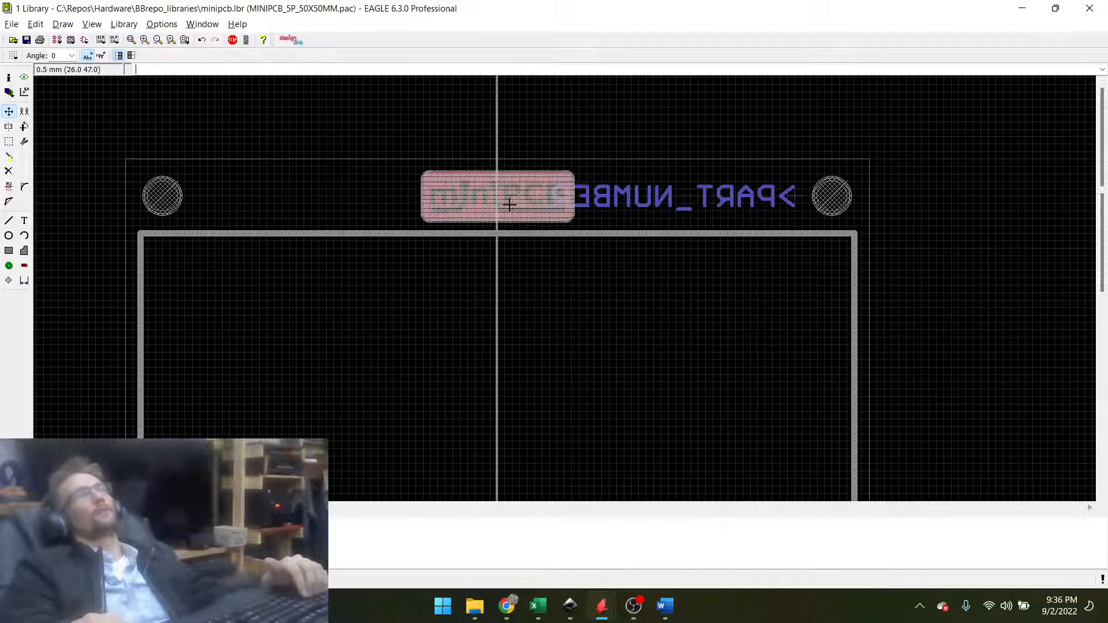
Delete the vertical reference wire along the board's centreline.
scroll(509, 203, up, 3)
scroll(509, 203, down, 4)
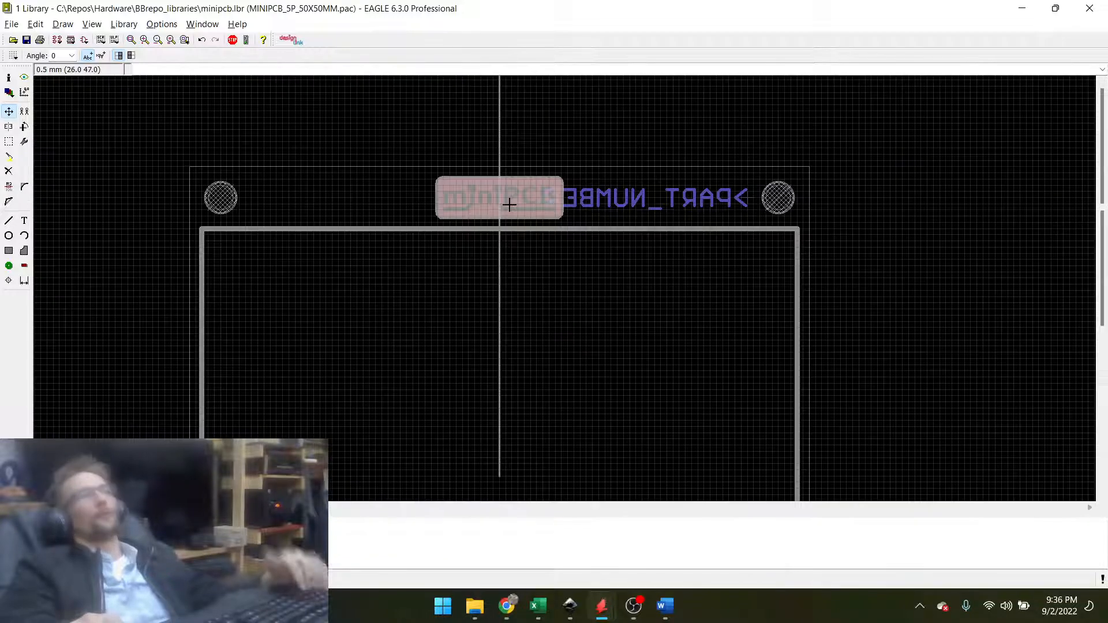
click(9, 171)
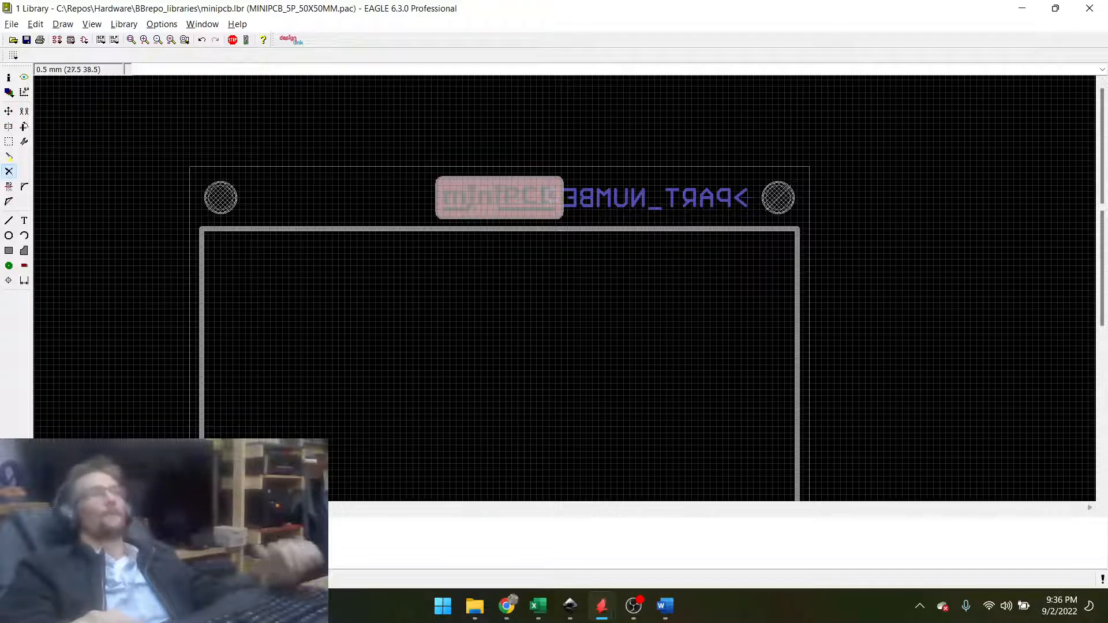
scroll(451, 202, down, 5)
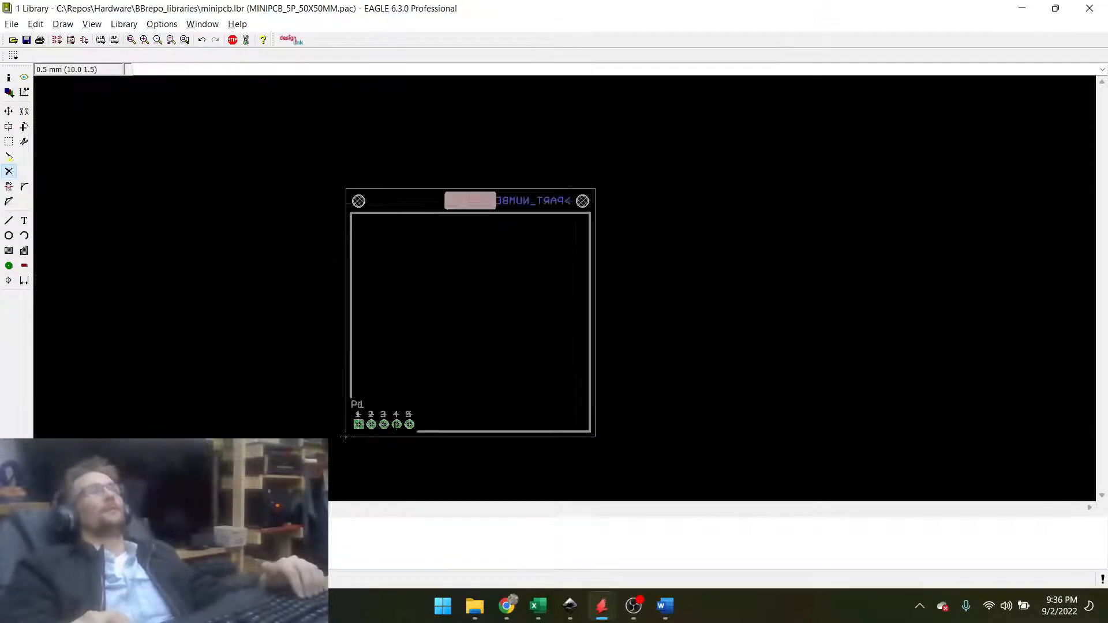
Check the names of the five P1 pads one by one without changing them.
scroll(394, 429, up, 2)
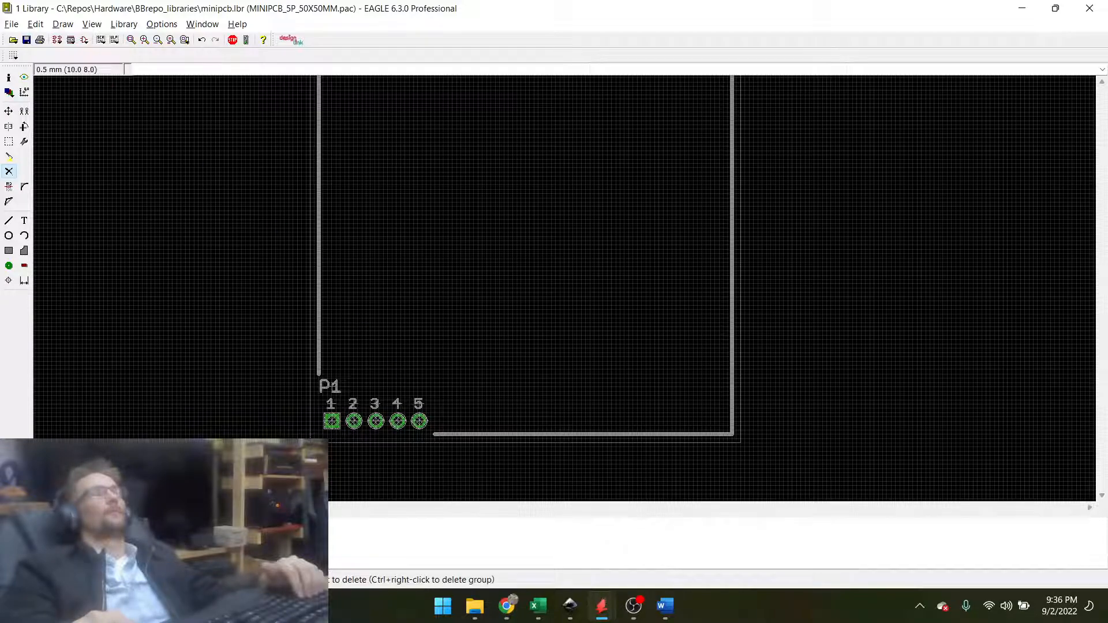
scroll(397, 371, down, 2)
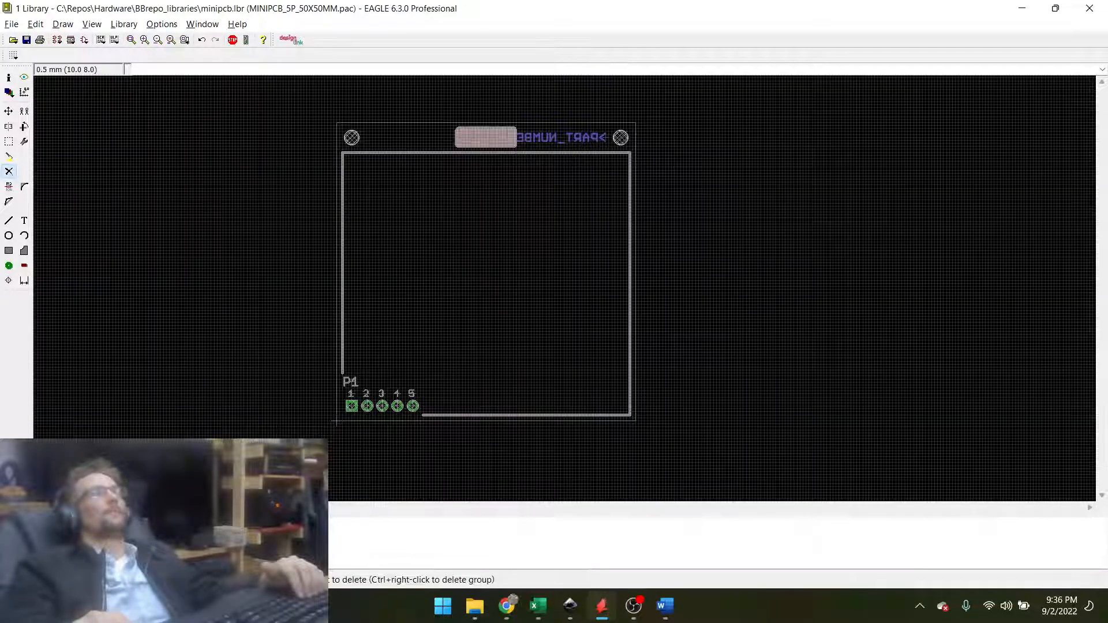
scroll(378, 436, up, 2)
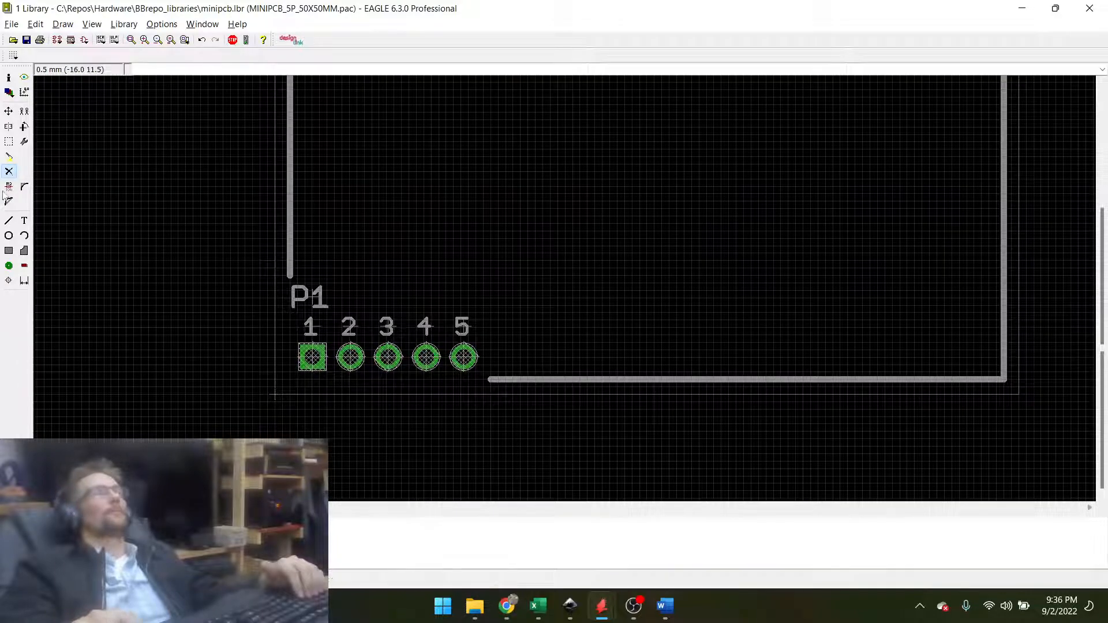
click(310, 371)
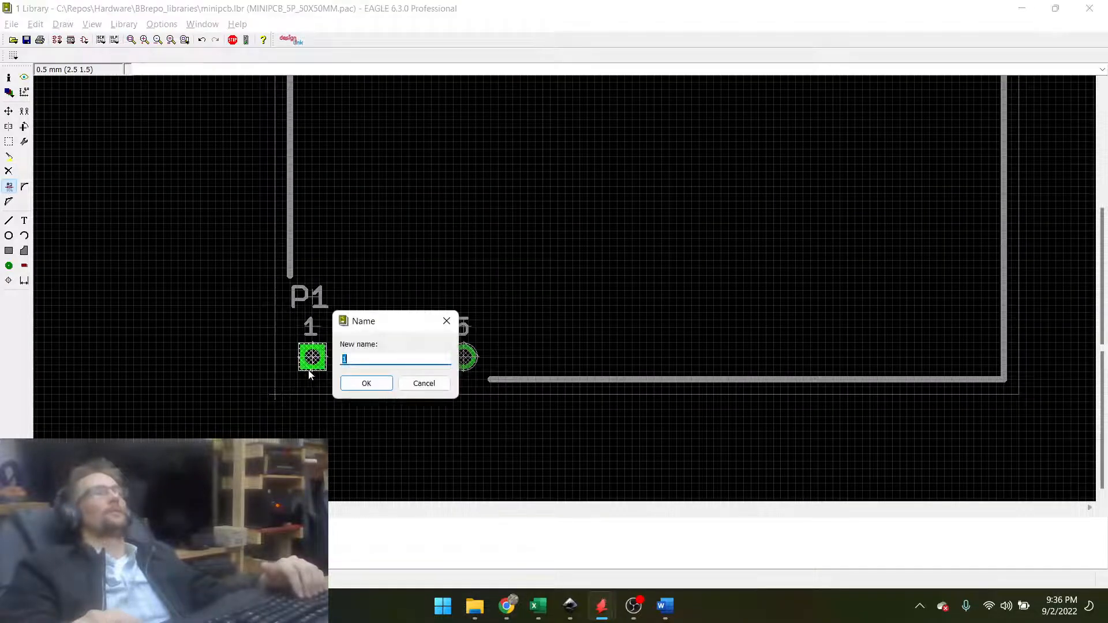
click(352, 385)
click(349, 370)
click(403, 384)
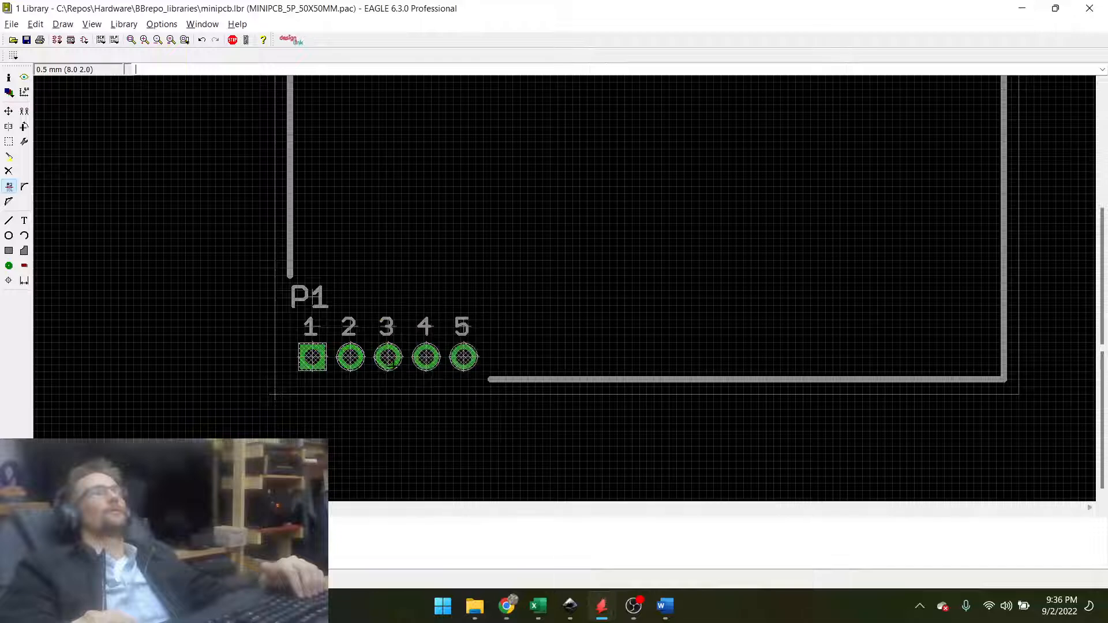
click(389, 362)
click(441, 384)
click(425, 367)
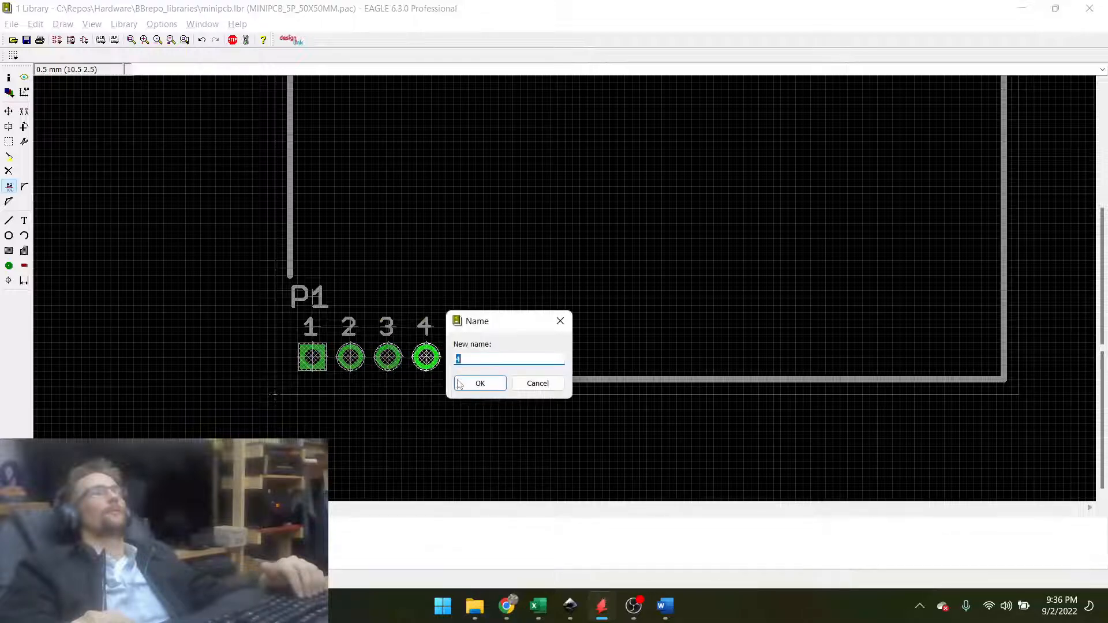
click(459, 385)
click(465, 375)
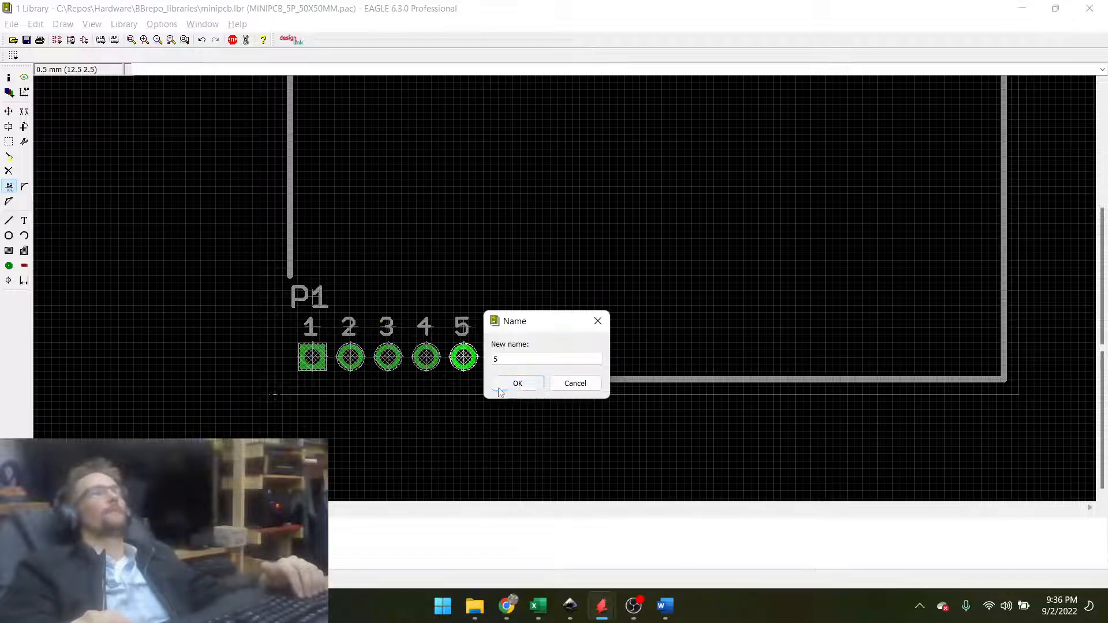
click(500, 387)
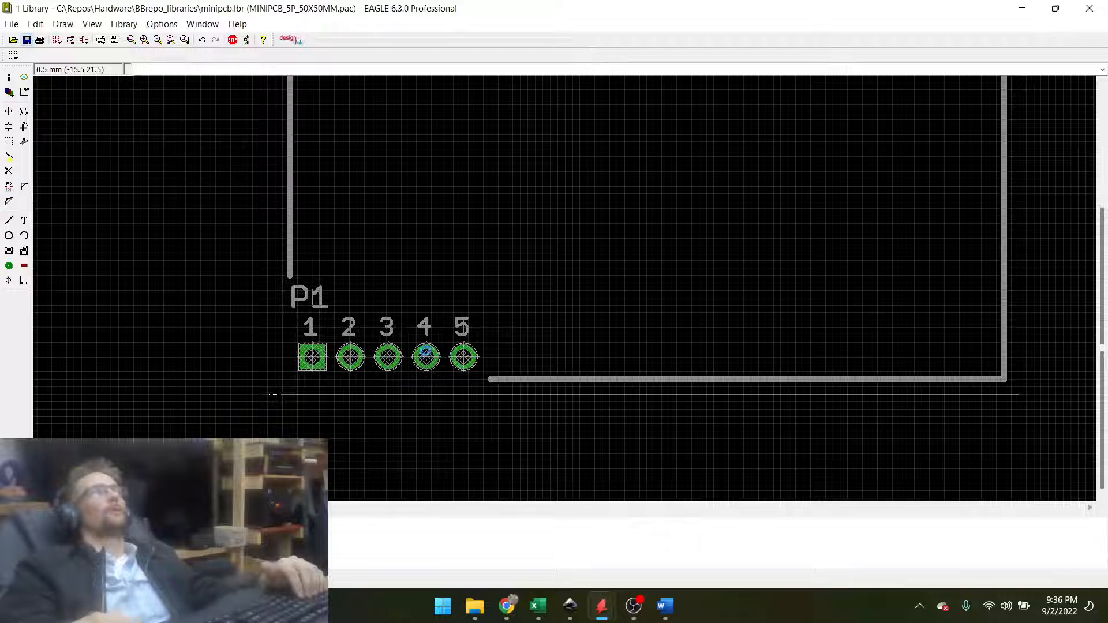
Save the library and open the MINIPCB_5P device for editing.
scroll(425, 465, down, 3)
scroll(423, 465, down, 3)
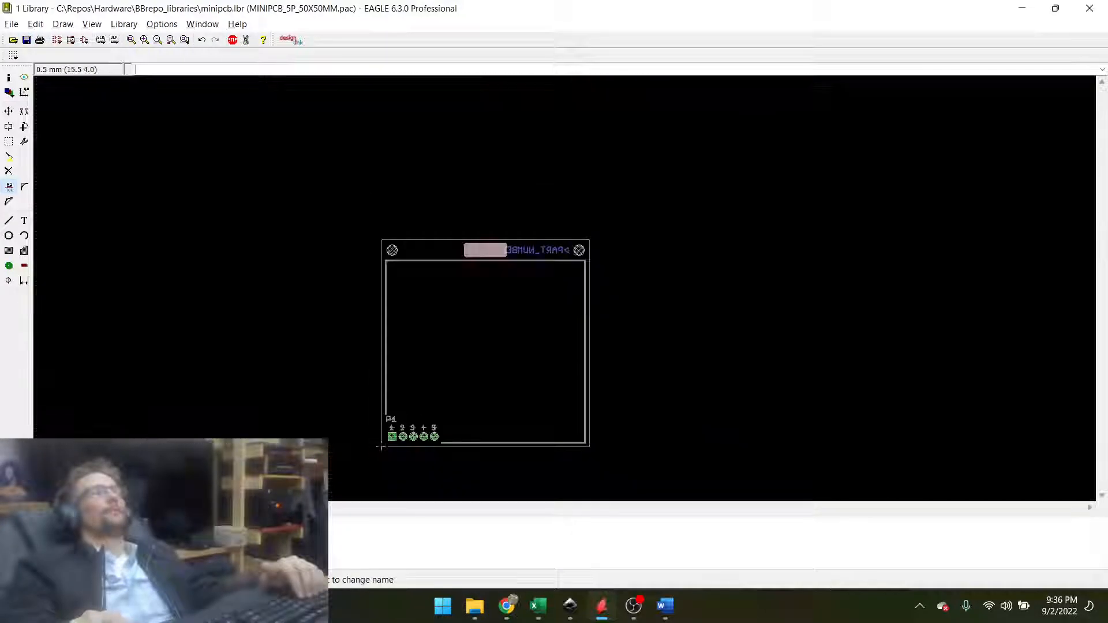
scroll(485, 339, up, 2)
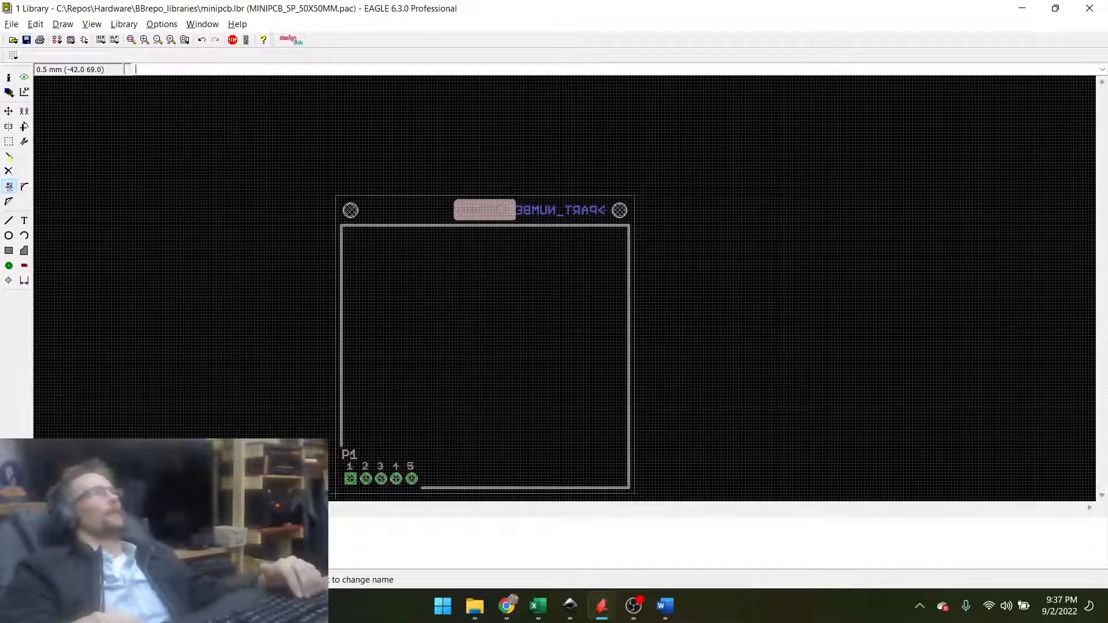
click(57, 40)
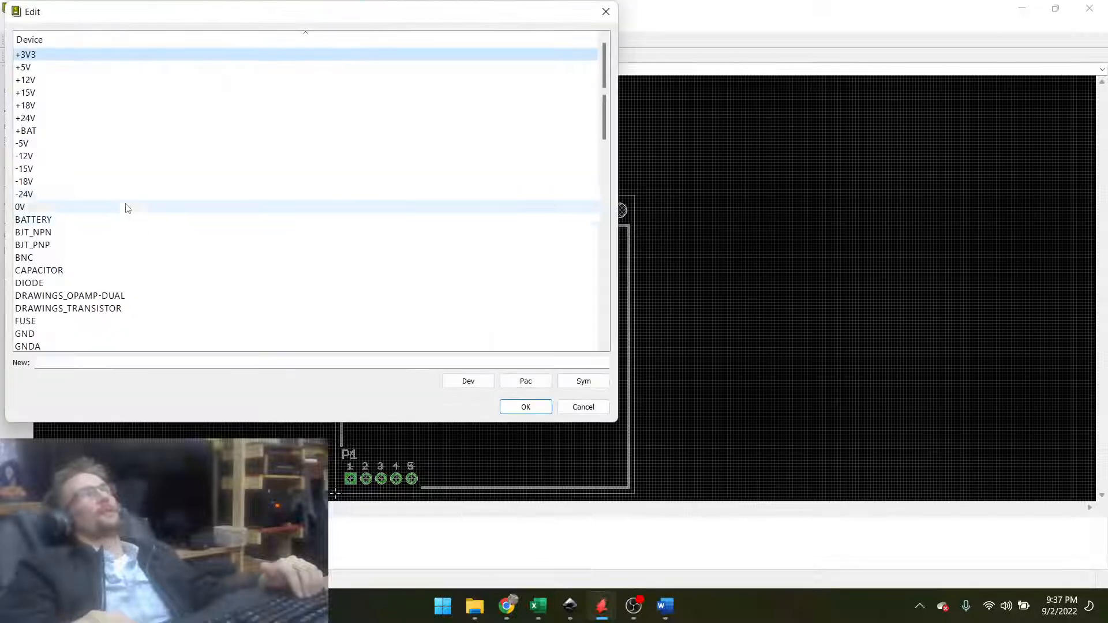
key(m)
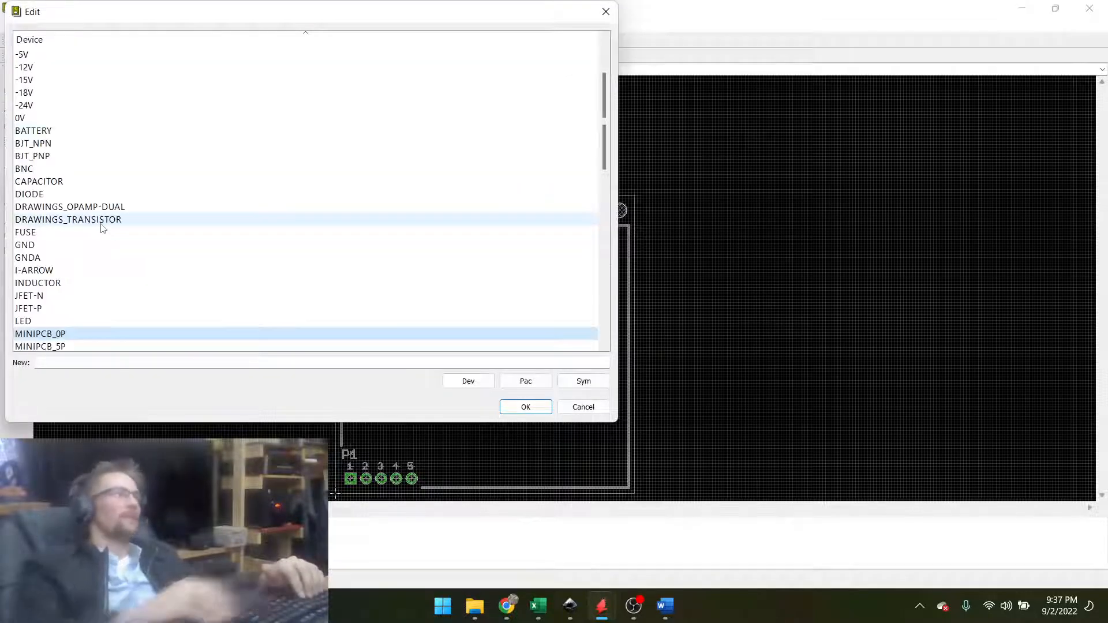
key(Down)
key(Down)
key(Up)
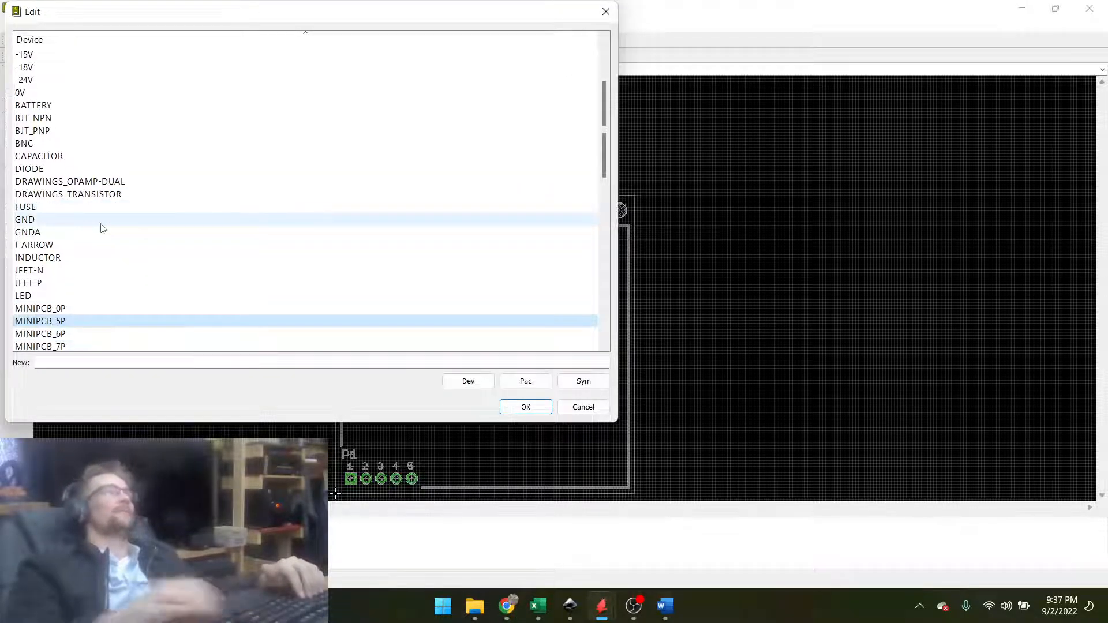
double_click(70, 321)
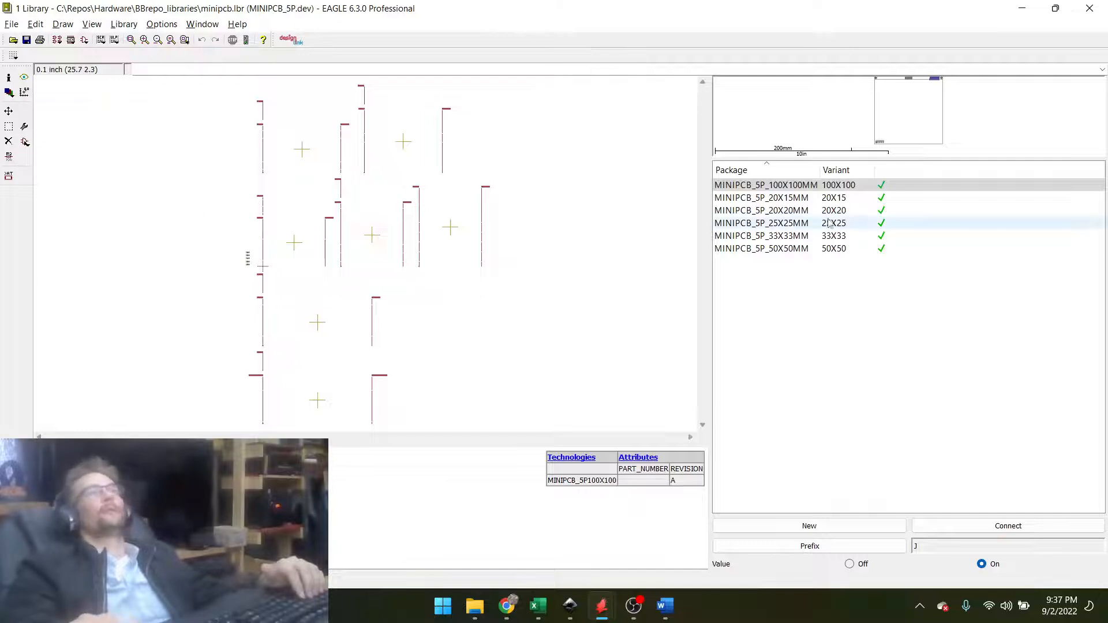
Examine the package previews of all MINIPCB_5P variants, ending with the 50X50 variant selected.
click(768, 253)
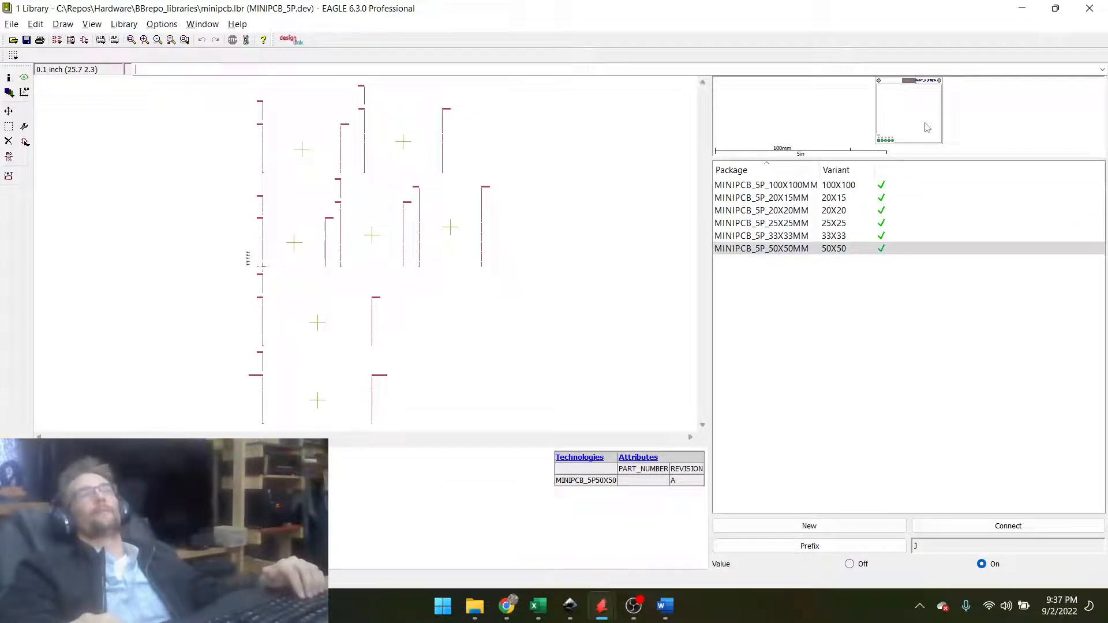
click(773, 235)
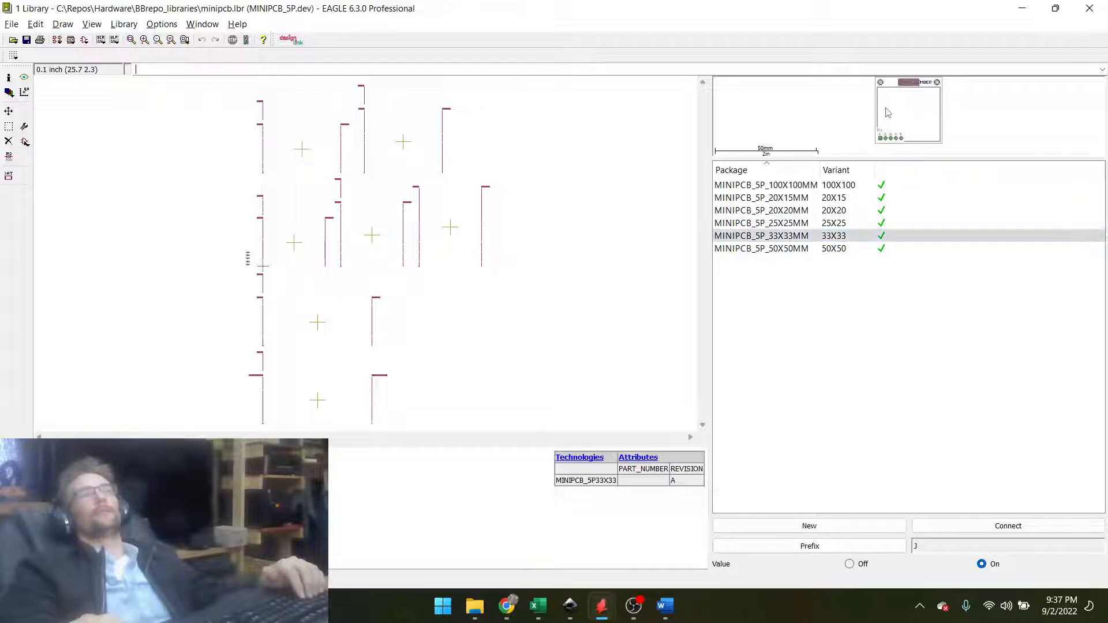
click(792, 224)
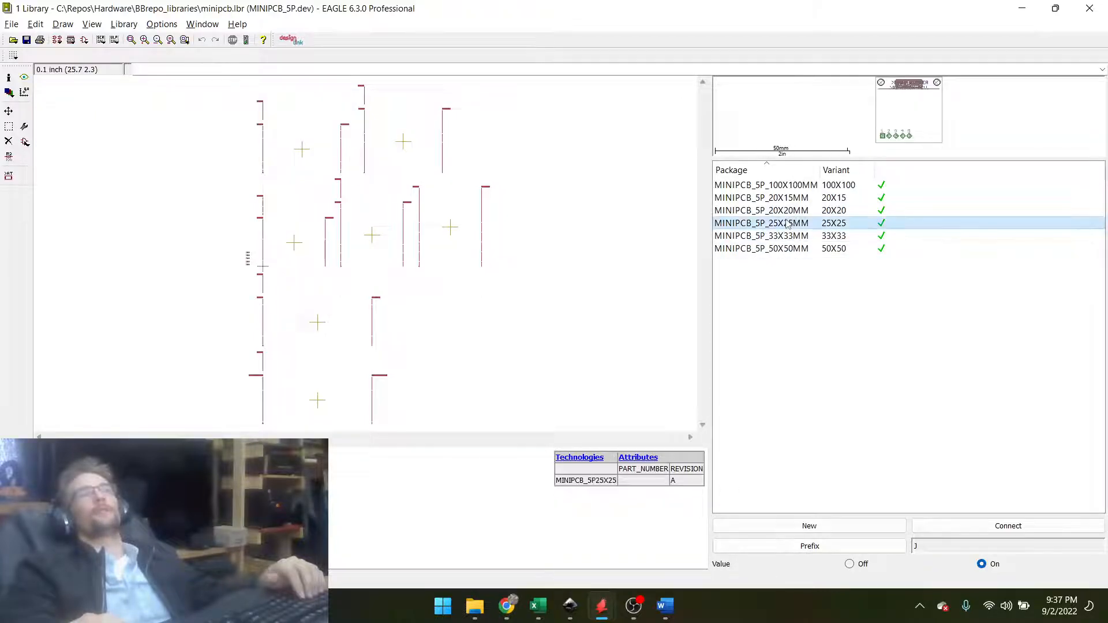
click(787, 210)
click(788, 198)
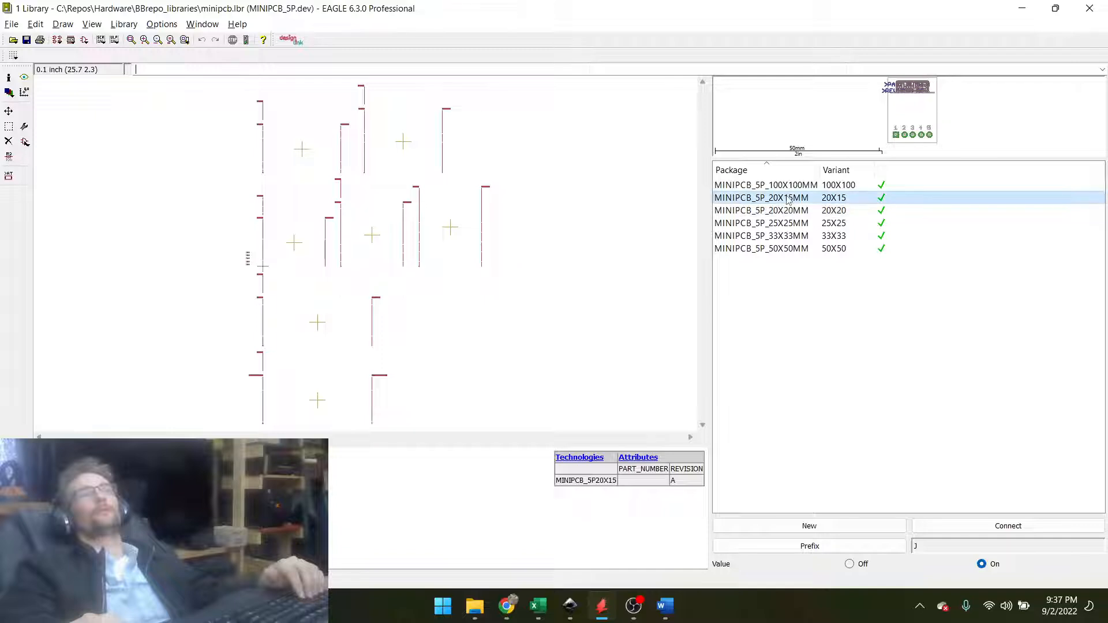
click(786, 185)
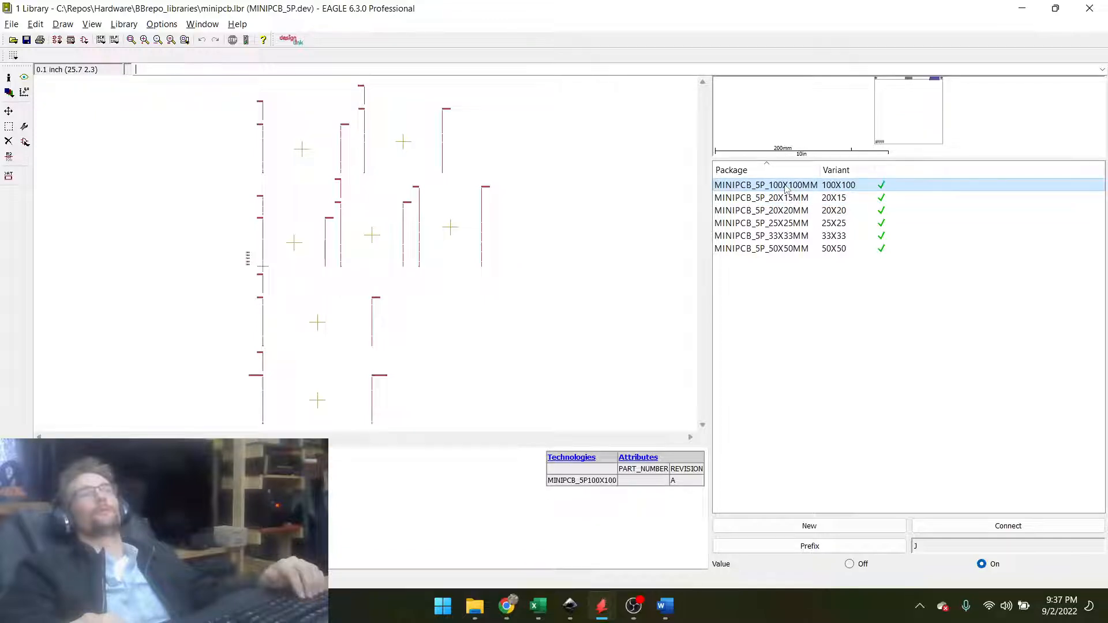
click(770, 248)
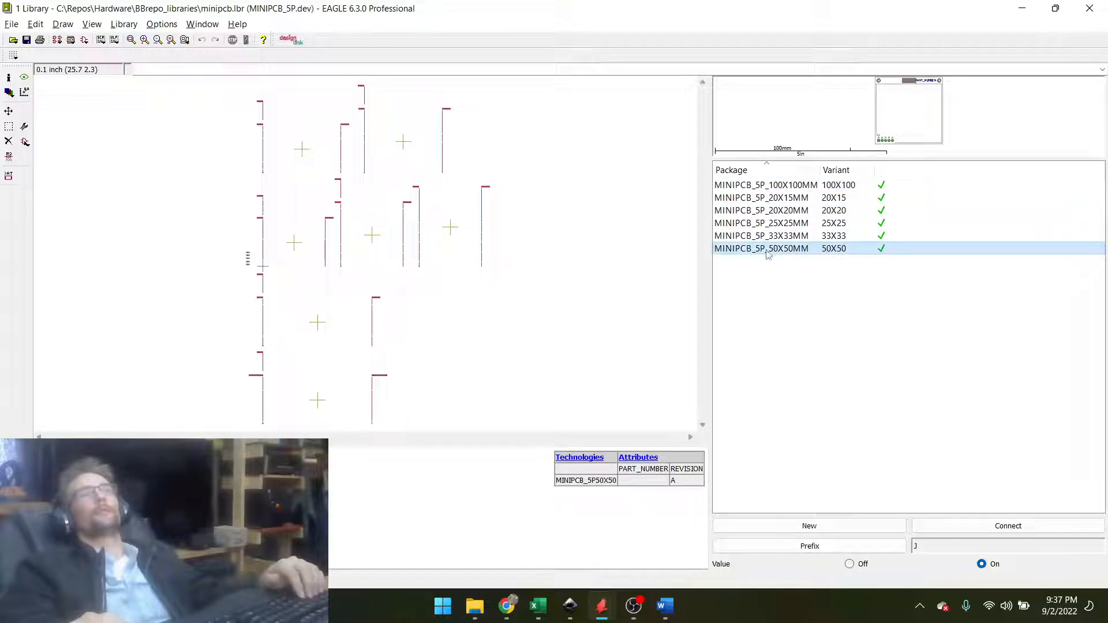
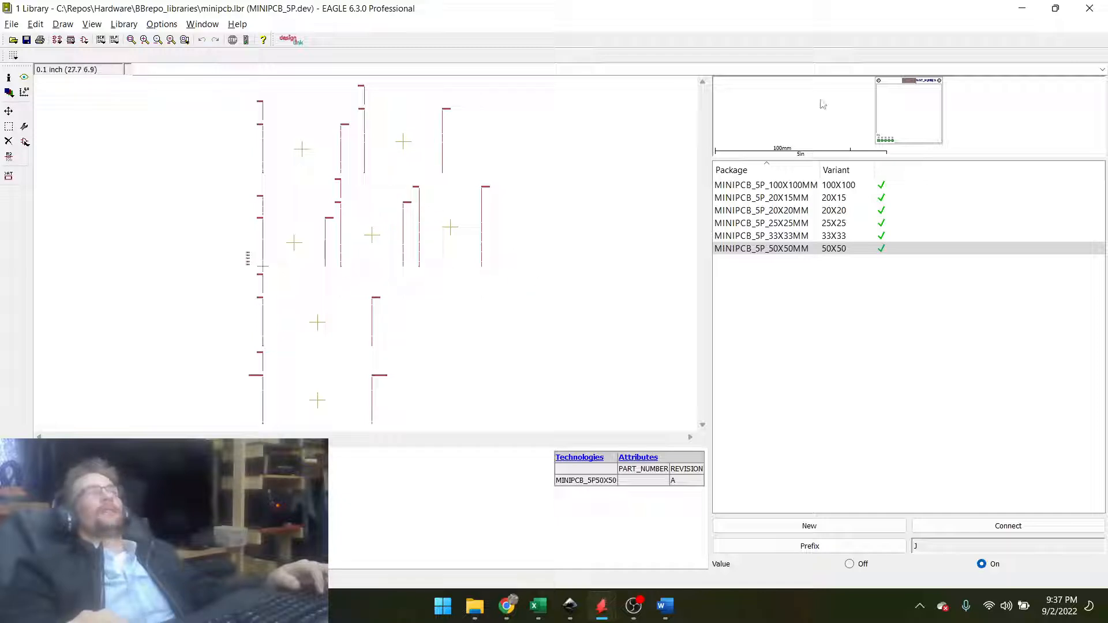
Close the library editor, open the 04A-005 schematic, and bring its board layout to the front.
click(1087, 9)
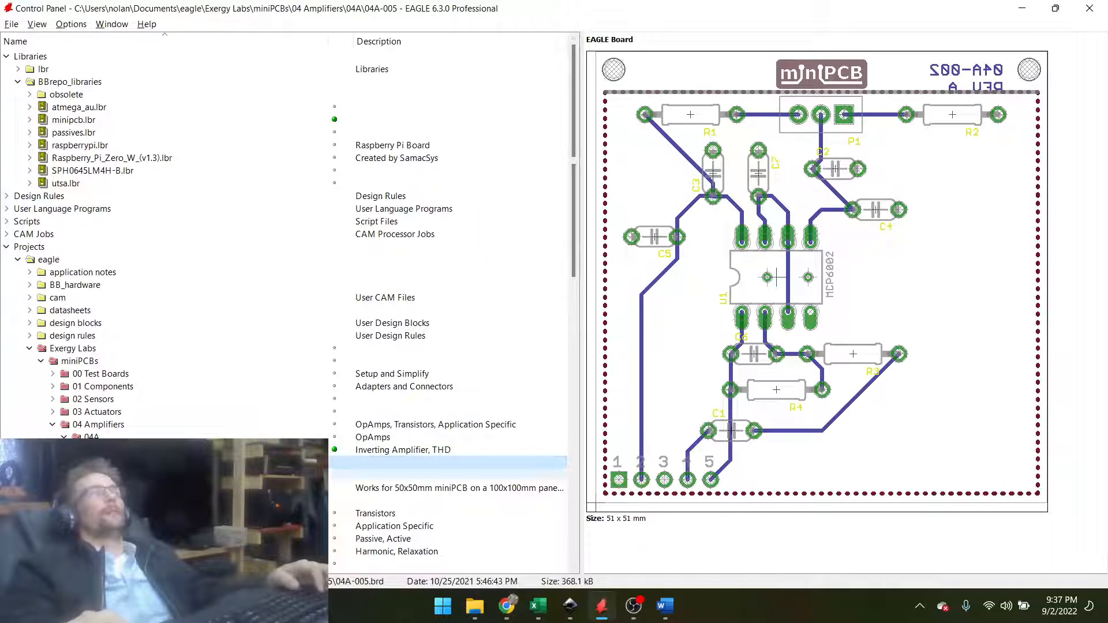
key(Down)
key(Return)
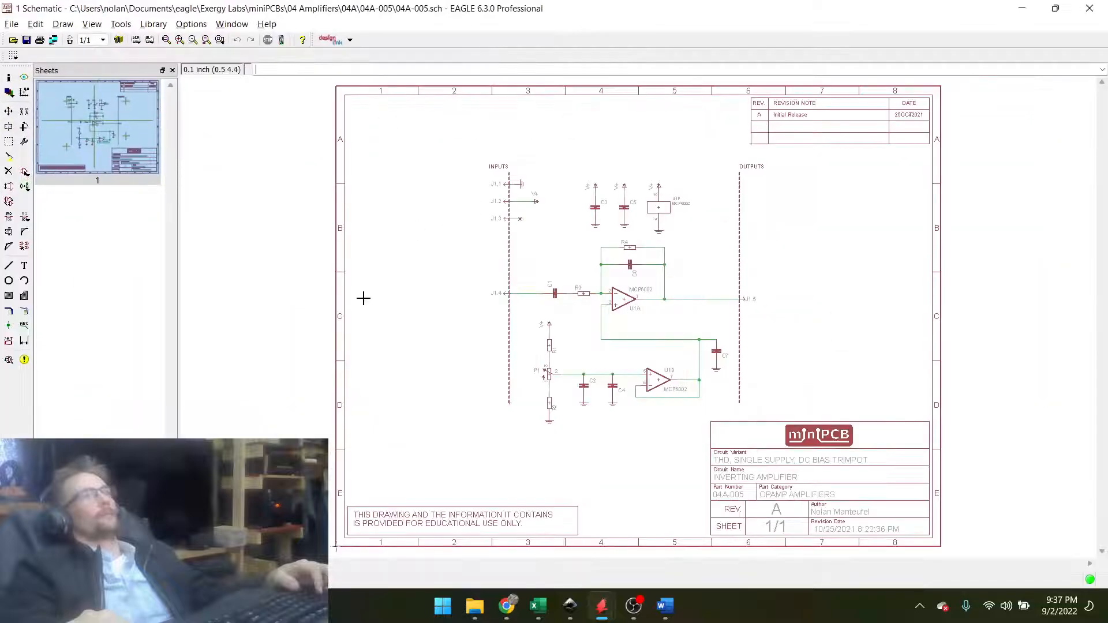
key(alt+Tab)
key(alt+Tab)
key(alt+Tab)
key(alt+Tab)
key(alt+Tab)
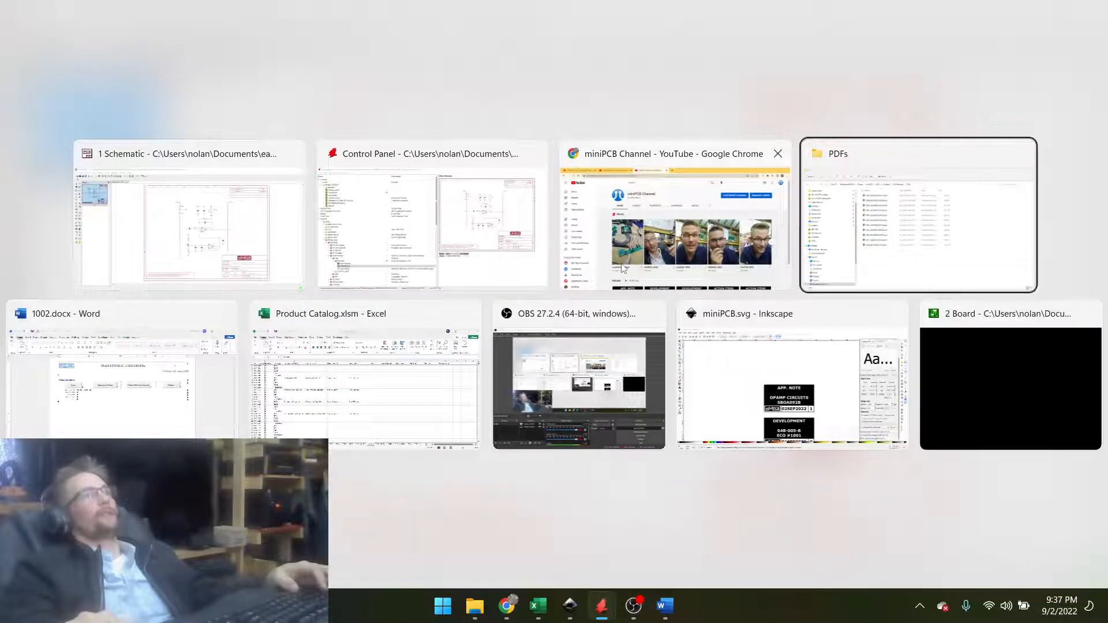
key(alt+Tab)
key(alt+Tab)
key(alt+Tab)
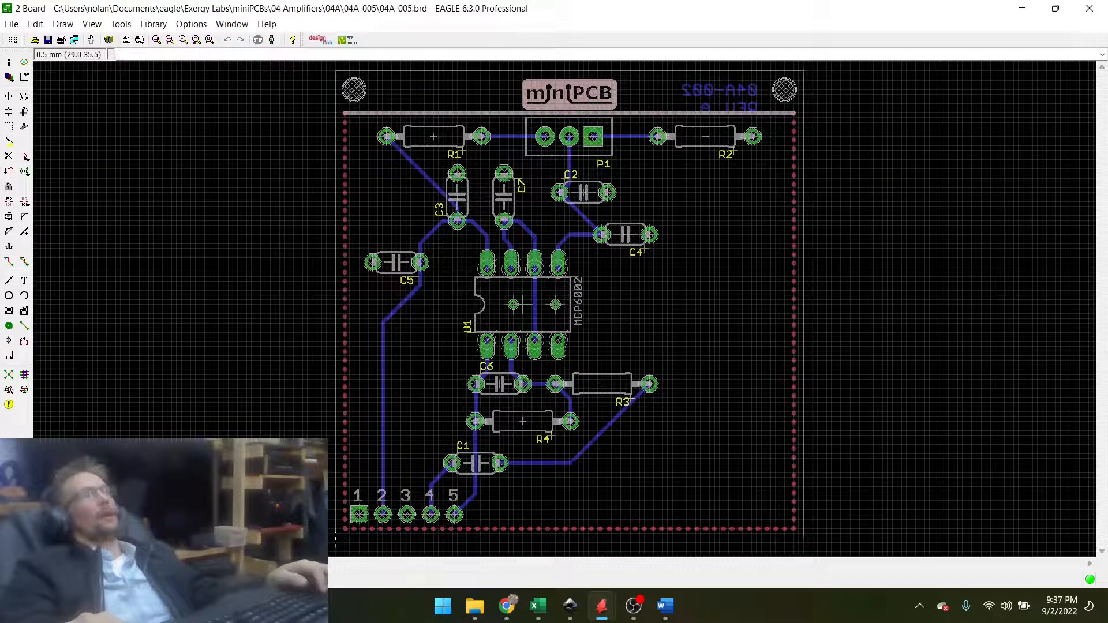
click(675, 194)
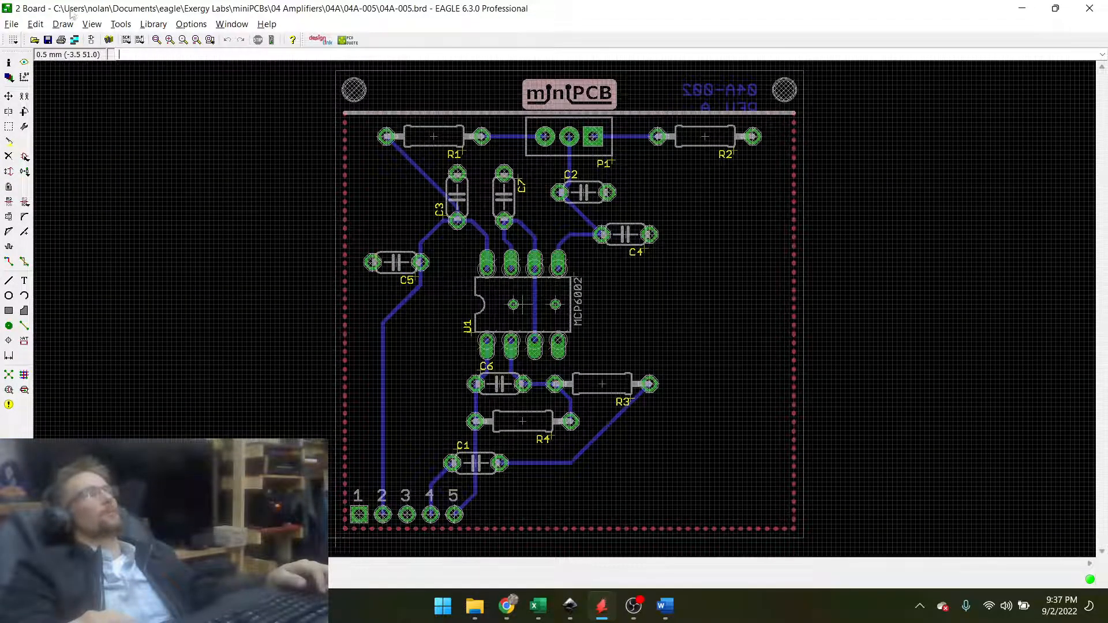
Try to update the board's parts from the libraries.
click(155, 24)
click(159, 86)
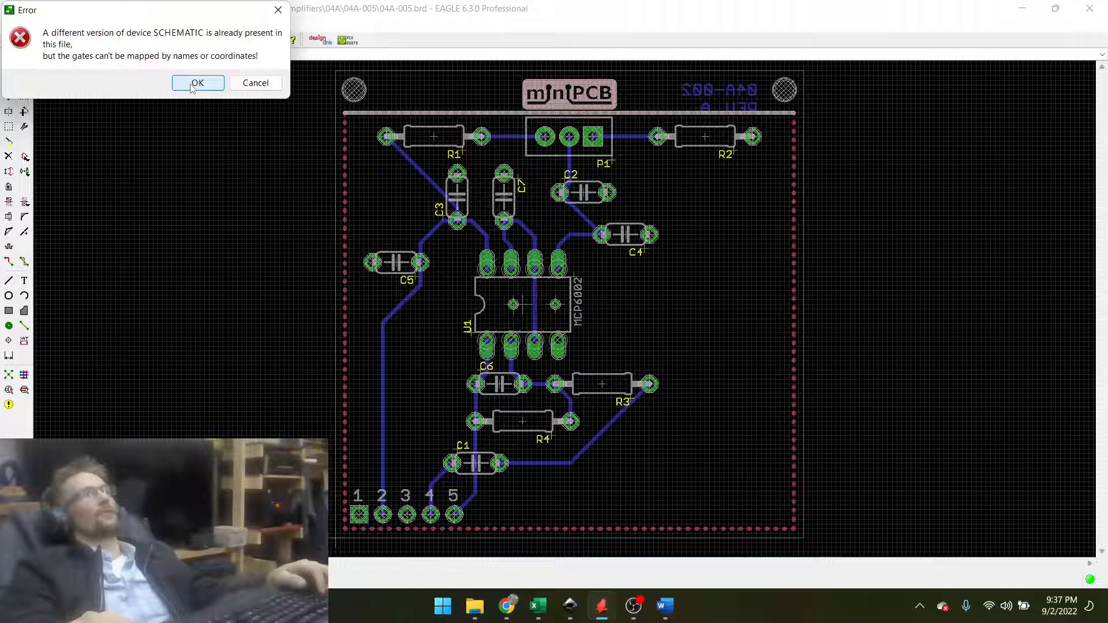
click(196, 84)
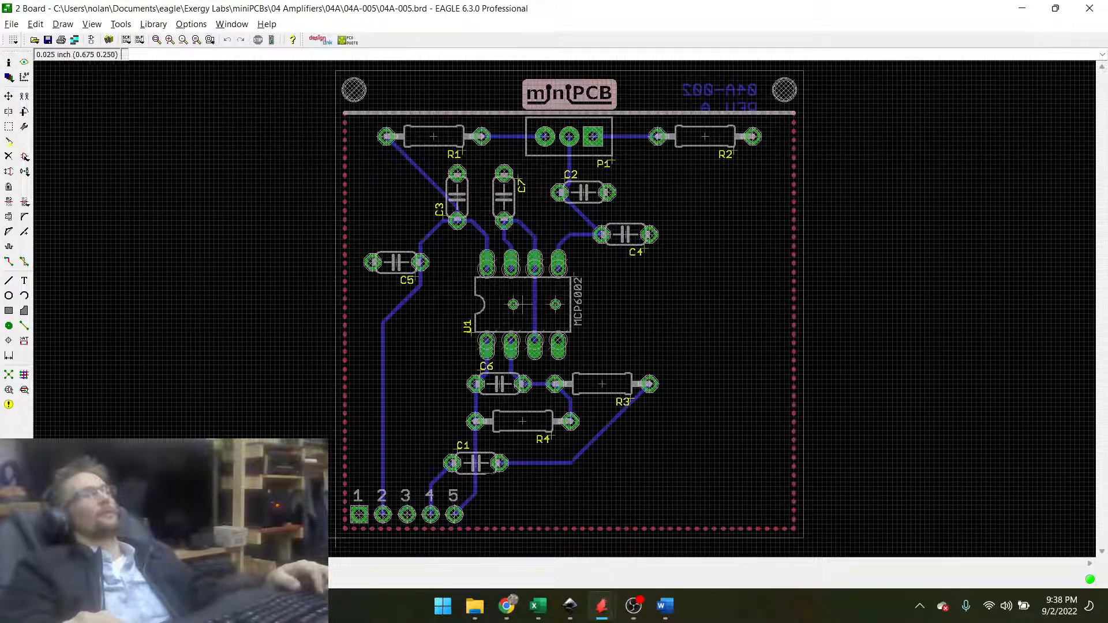
Delete the old drawing frame and the revision table from the 04A-005 schematic.
click(90, 39)
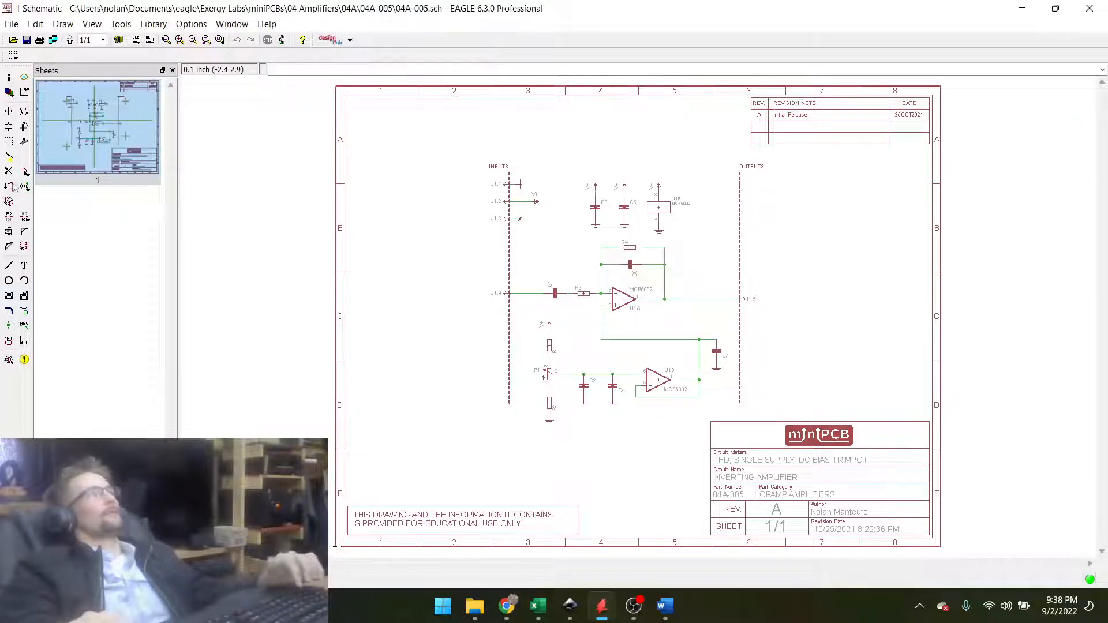
click(9, 171)
click(337, 547)
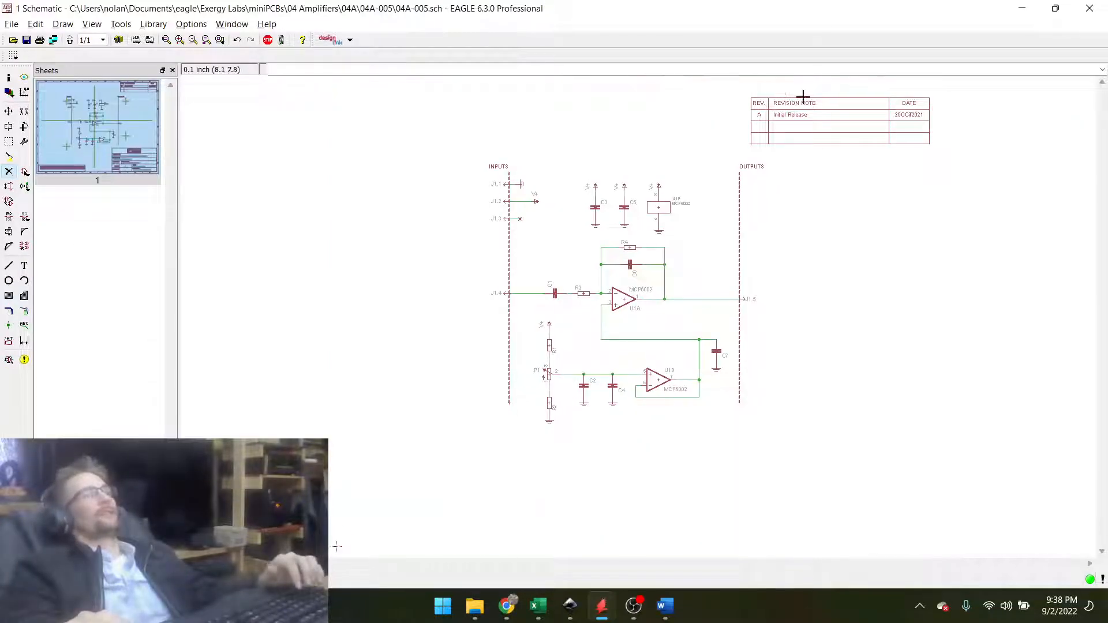
click(750, 129)
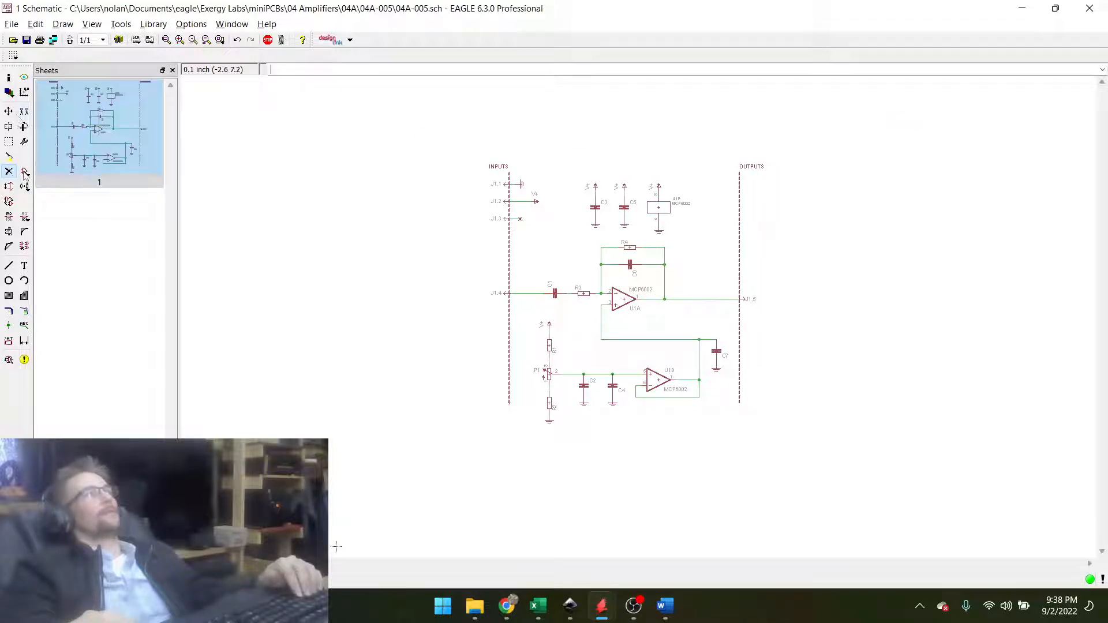
Update the schematic's MINIPCB_5P device set by adding MINIPCB_5P50X50 from the minipcb library, accepting the new version without placing another copy.
click(25, 172)
double_click(39, 56)
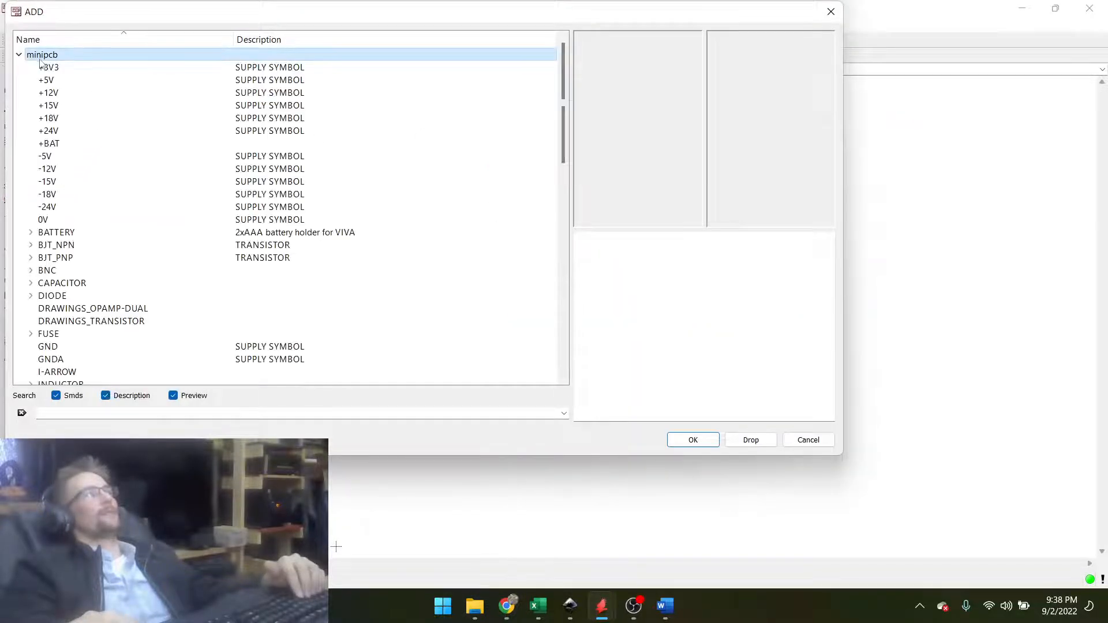
scroll(81, 276, down, 6)
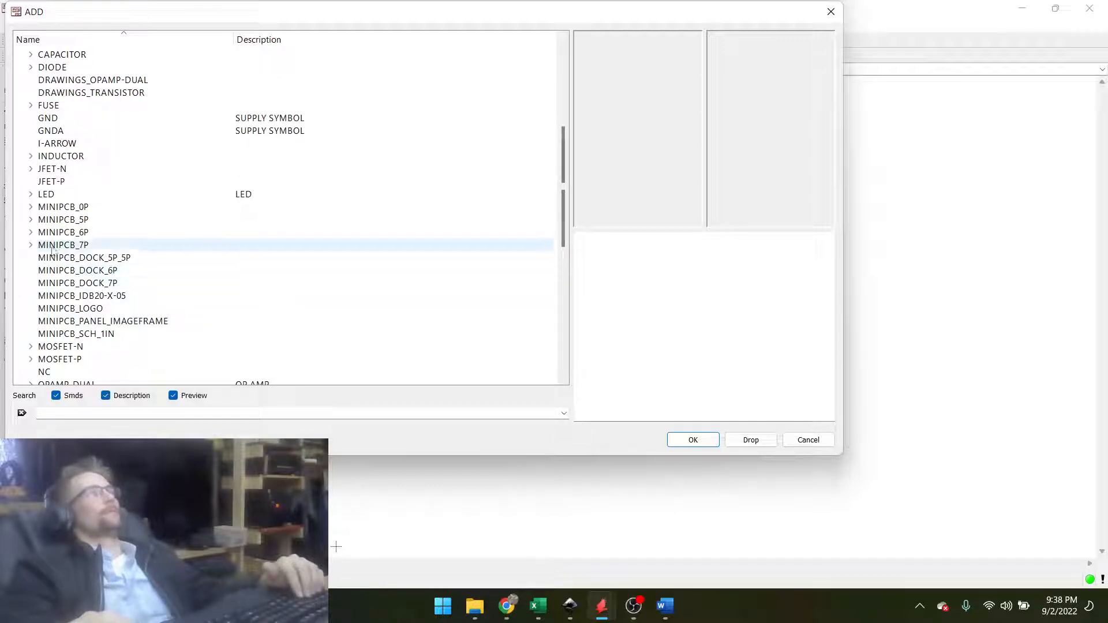
click(91, 286)
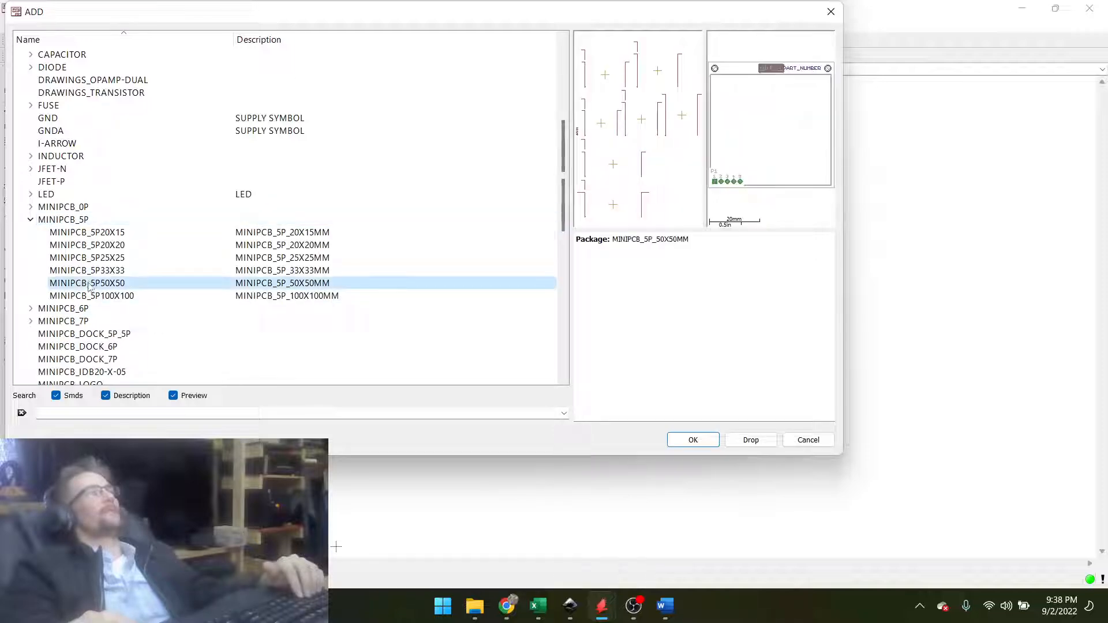
click(686, 439)
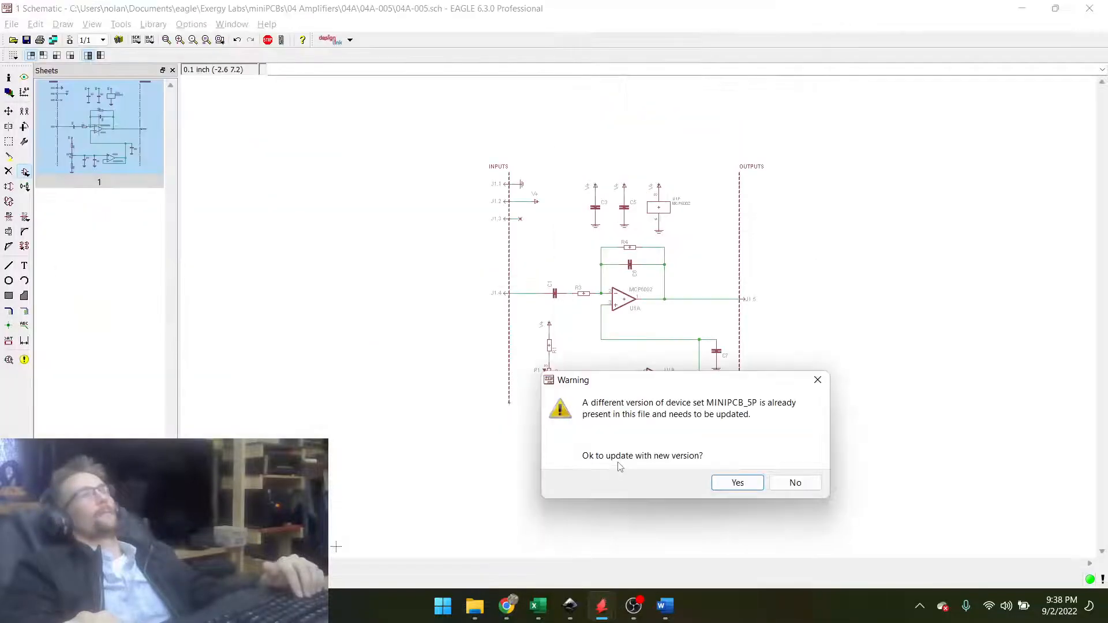
click(747, 484)
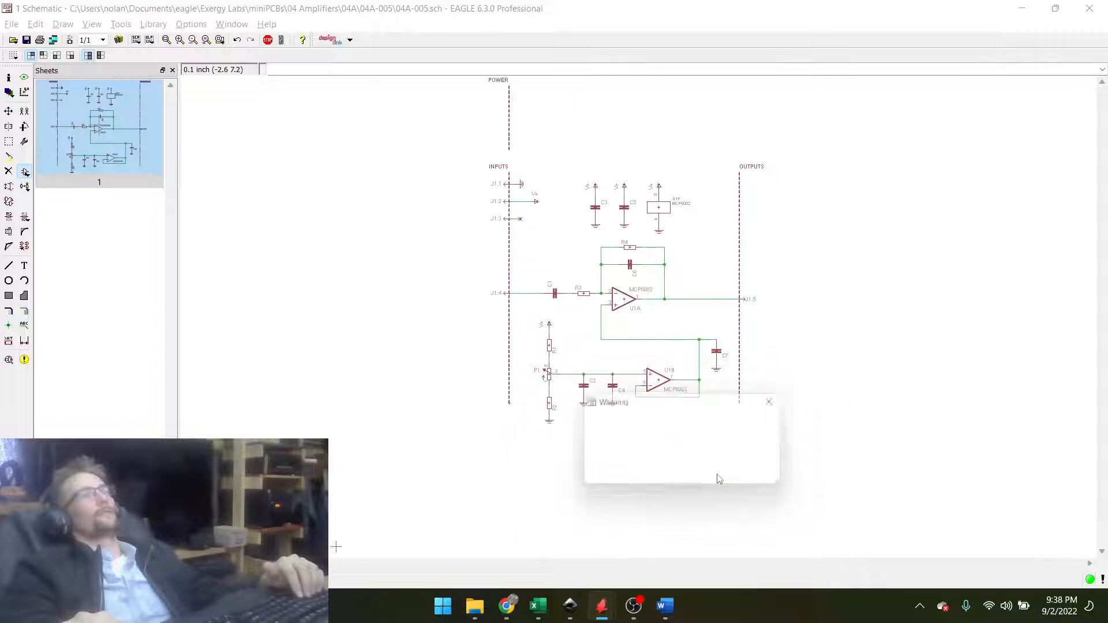
click(754, 472)
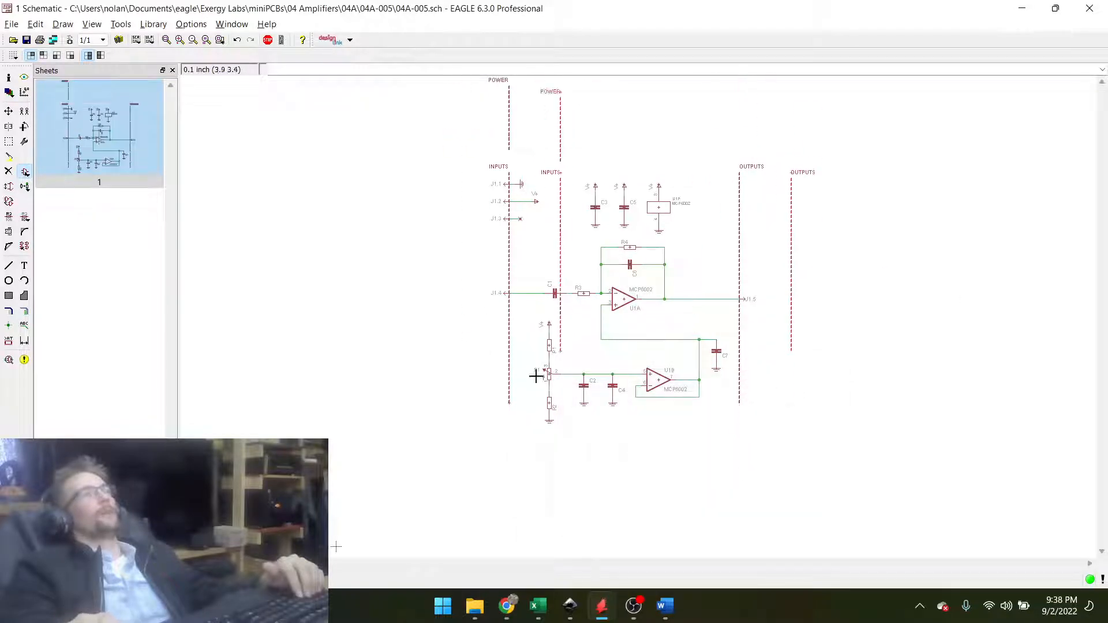
key(Escape)
key(Escape)
scroll(455, 366, down, 2)
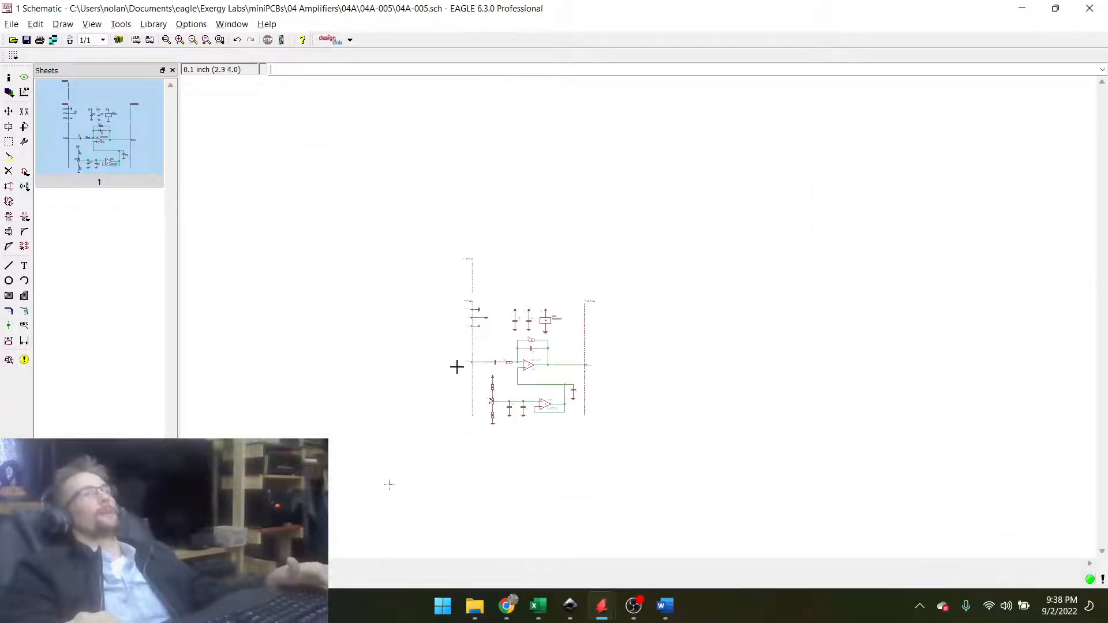
scroll(467, 285, up, 3)
Compare the updated board layout with the schematic, examining the new outline and frame around the components.
key(alt+Tab)
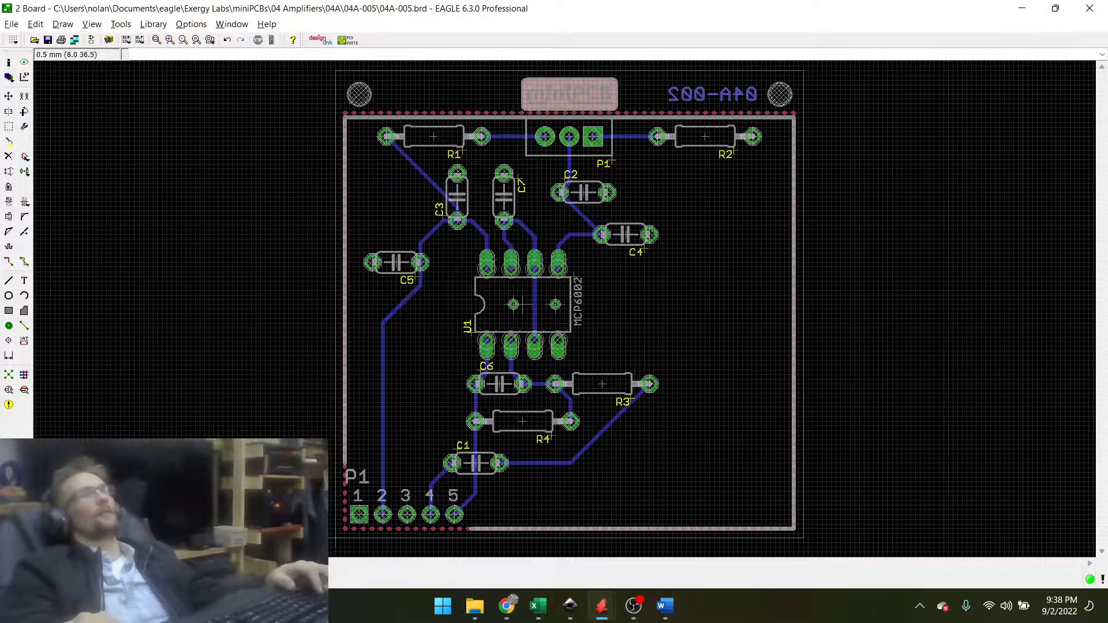
key(alt+Tab)
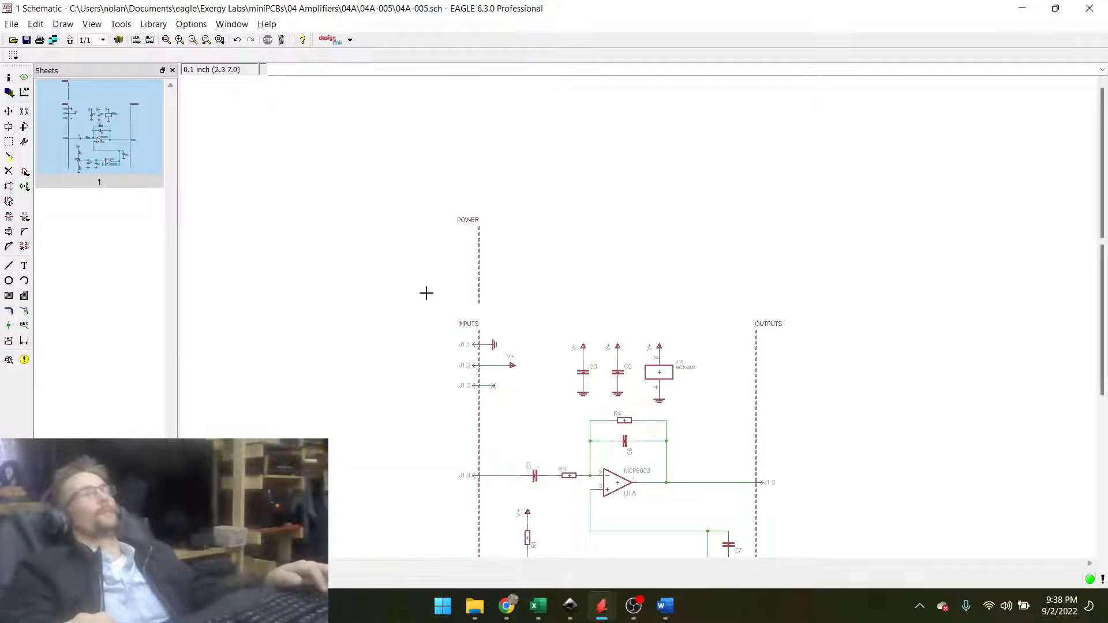
key(alt+Tab)
scroll(670, 270, up, 5)
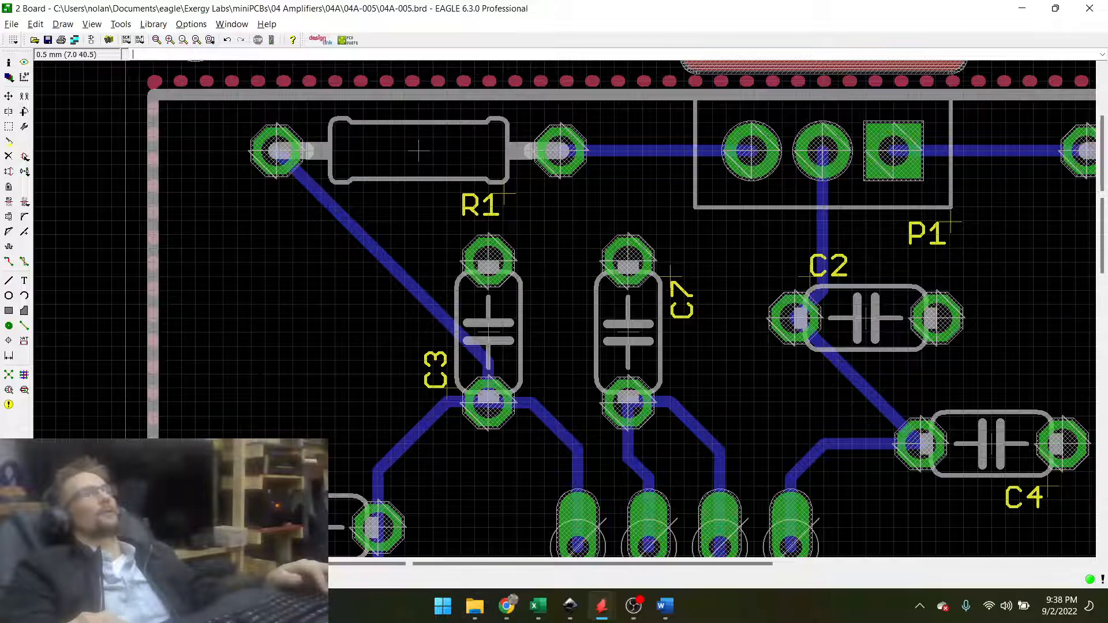
scroll(671, 270, down, 5)
key(alt+Tab)
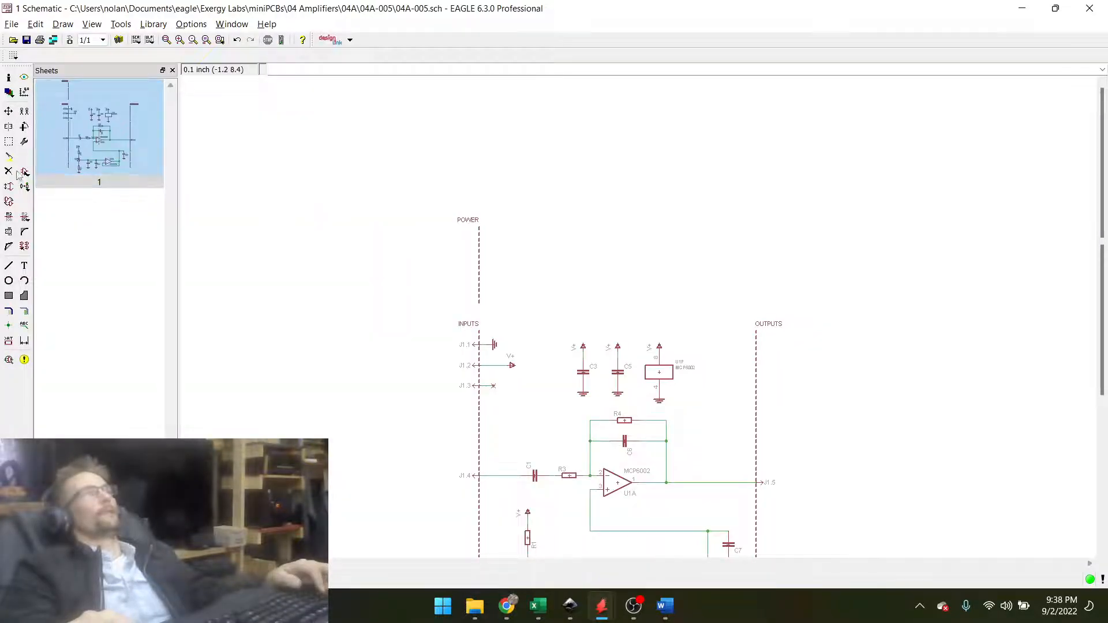
Move pins J1.1 to J1.3 with C3, C5 and the U1P supply symbol up into the POWER section.
click(9, 155)
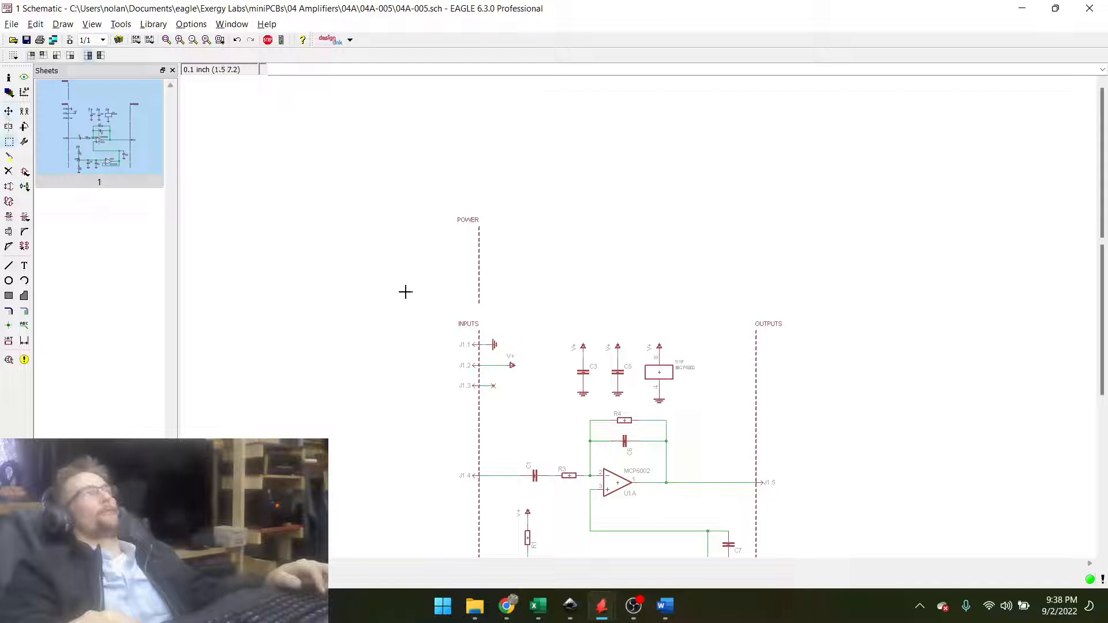
scroll(537, 371, up, 2)
drag(545, 407, 814, 437)
key(F7)
right_click(456, 363)
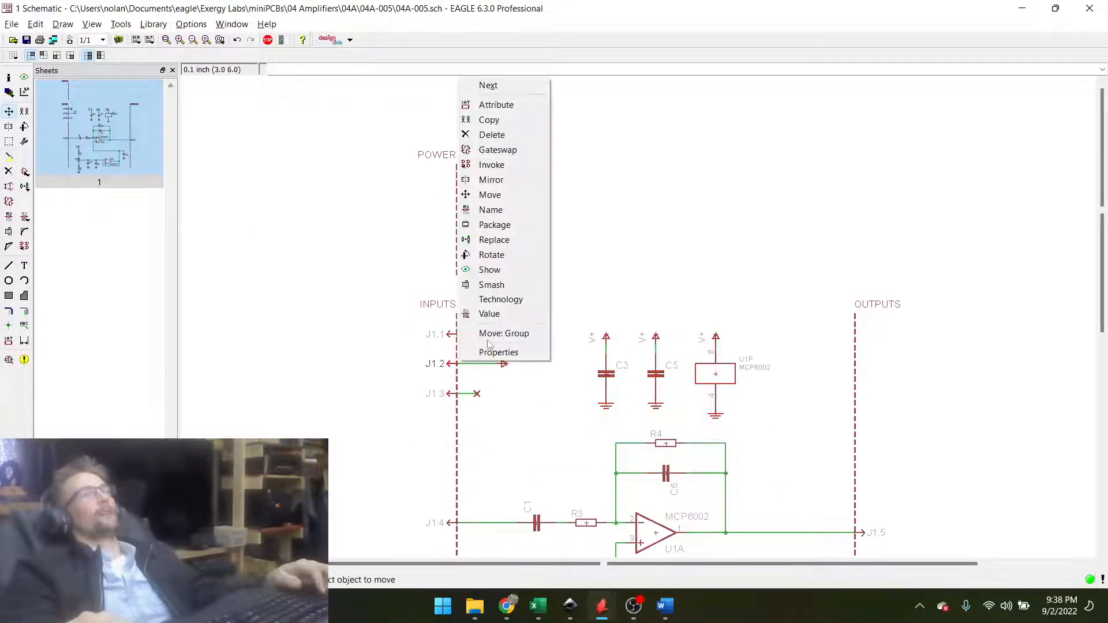
click(506, 329)
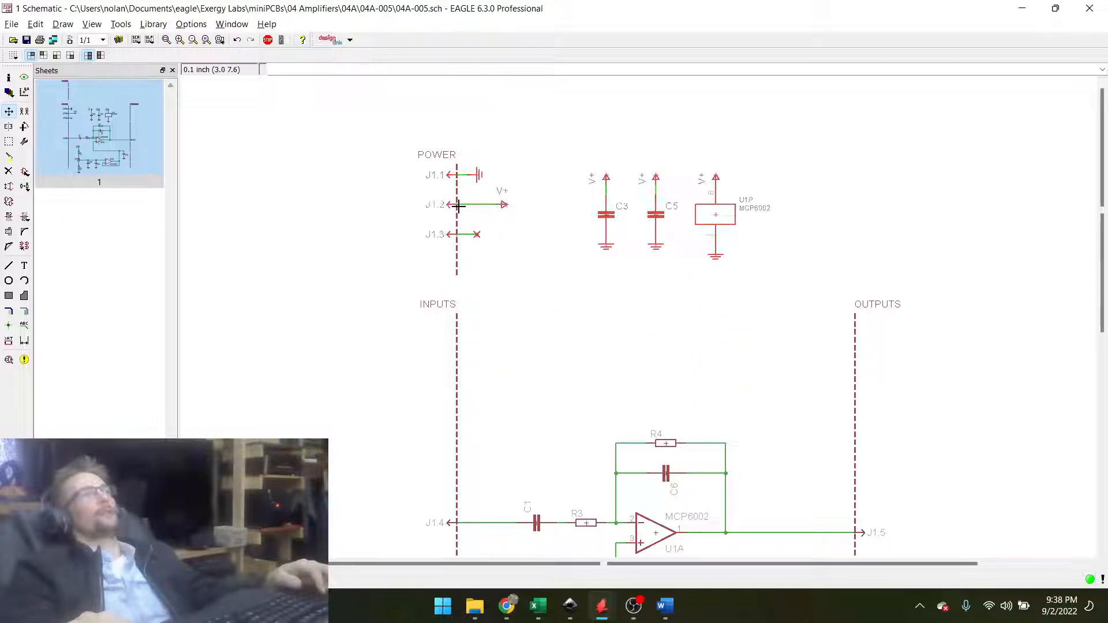
Move the amplifier and bias circuit up between the INPUTS and OUTPUTS lines and align pin J1.4 with C1.
scroll(458, 300, down, 3)
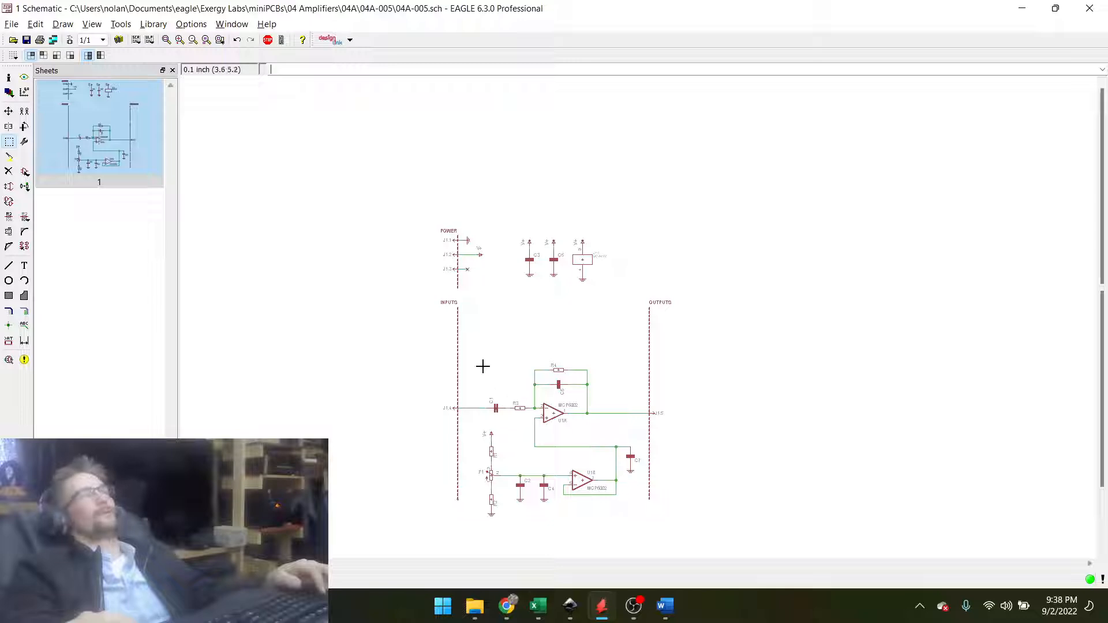
drag(483, 359, 728, 536)
key(F7)
right_click(537, 482)
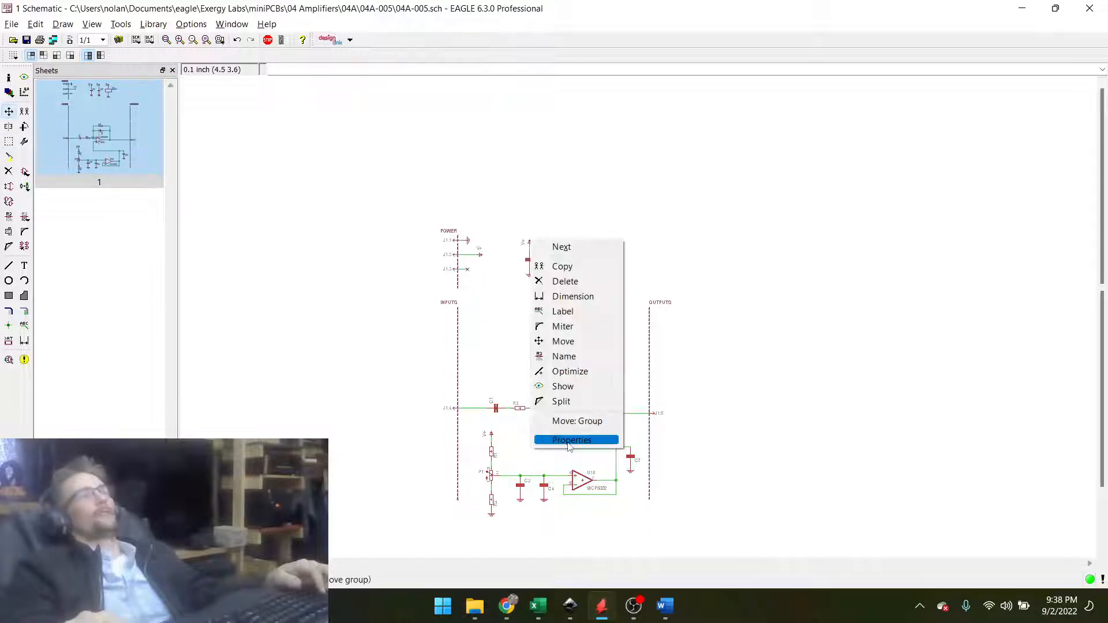
click(574, 435)
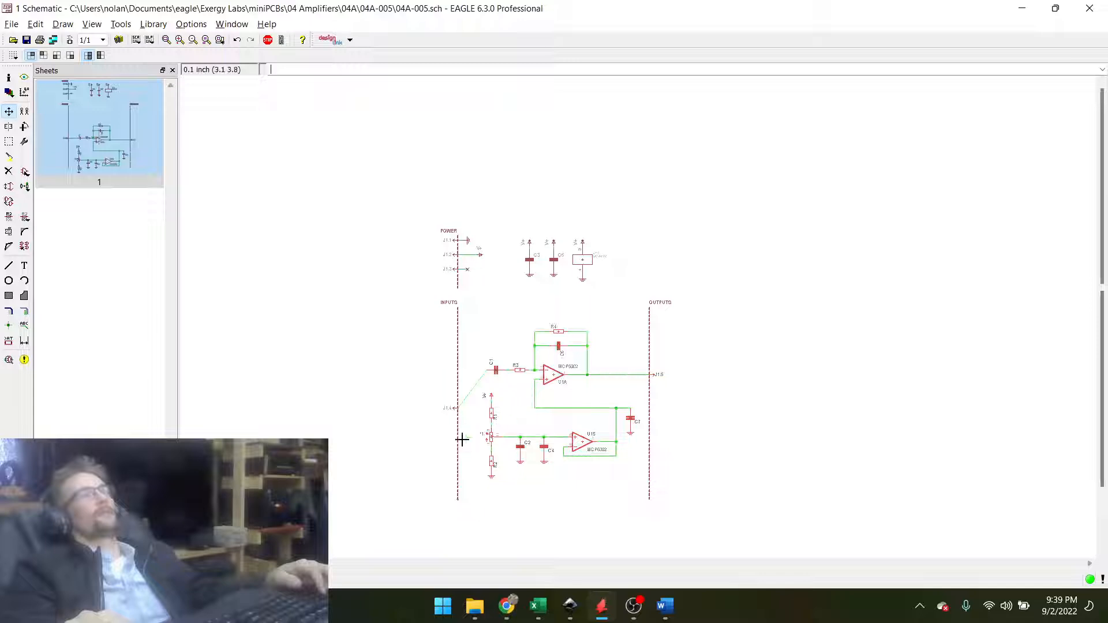
scroll(461, 440, up, 5)
click(456, 292)
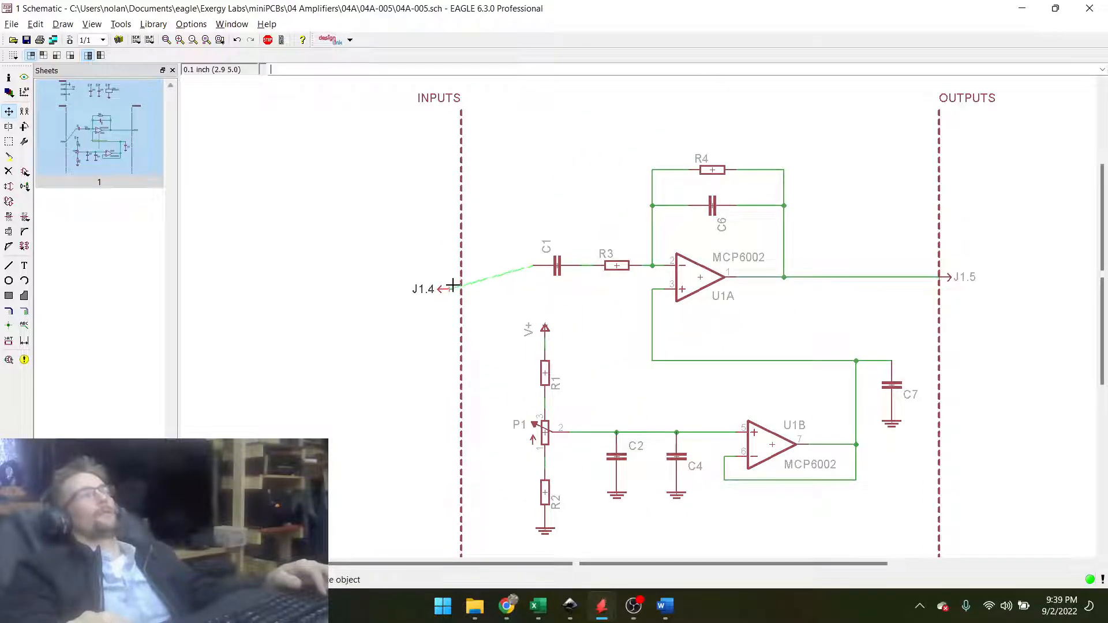
Add the SCHEMATIC drawing frame from the minipcb library at the sheet origin.
scroll(338, 288, down, 5)
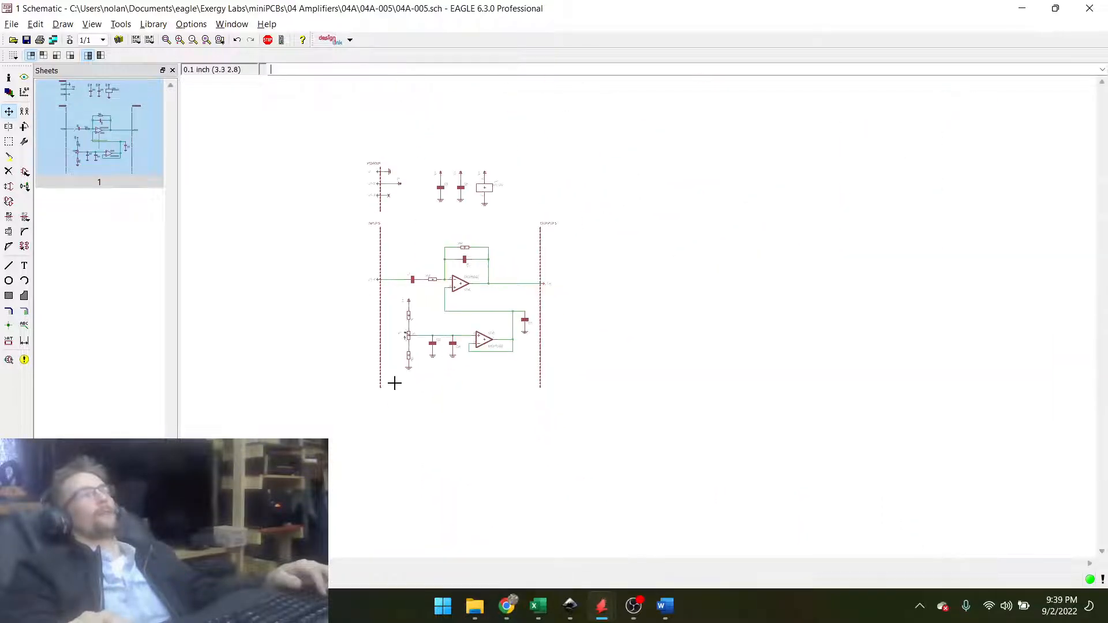
scroll(418, 306, up, 1)
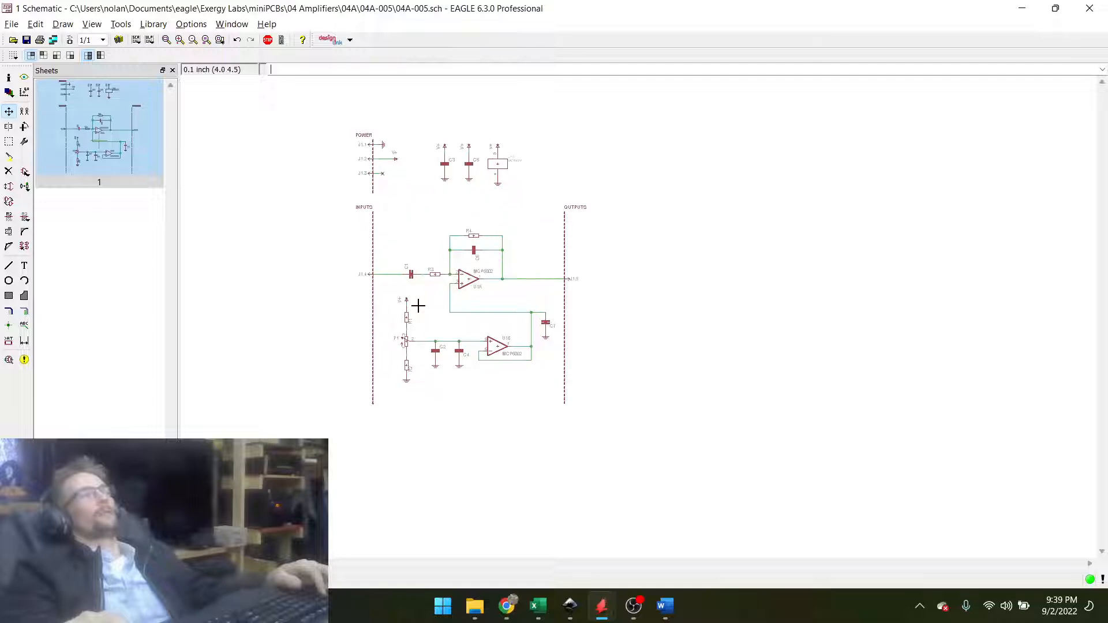
click(25, 172)
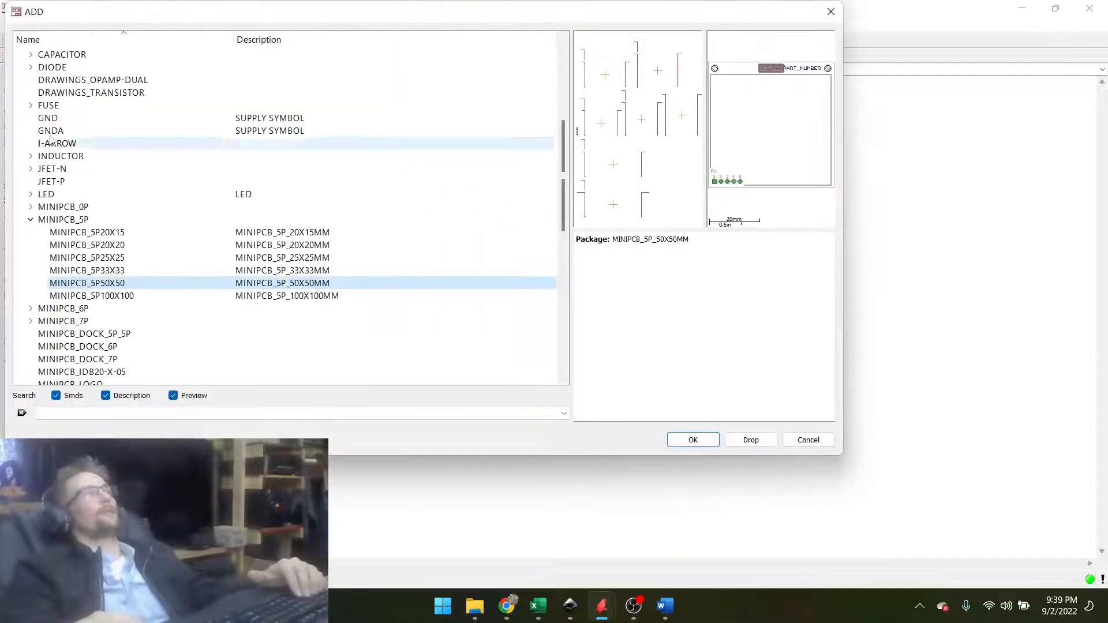
key(s)
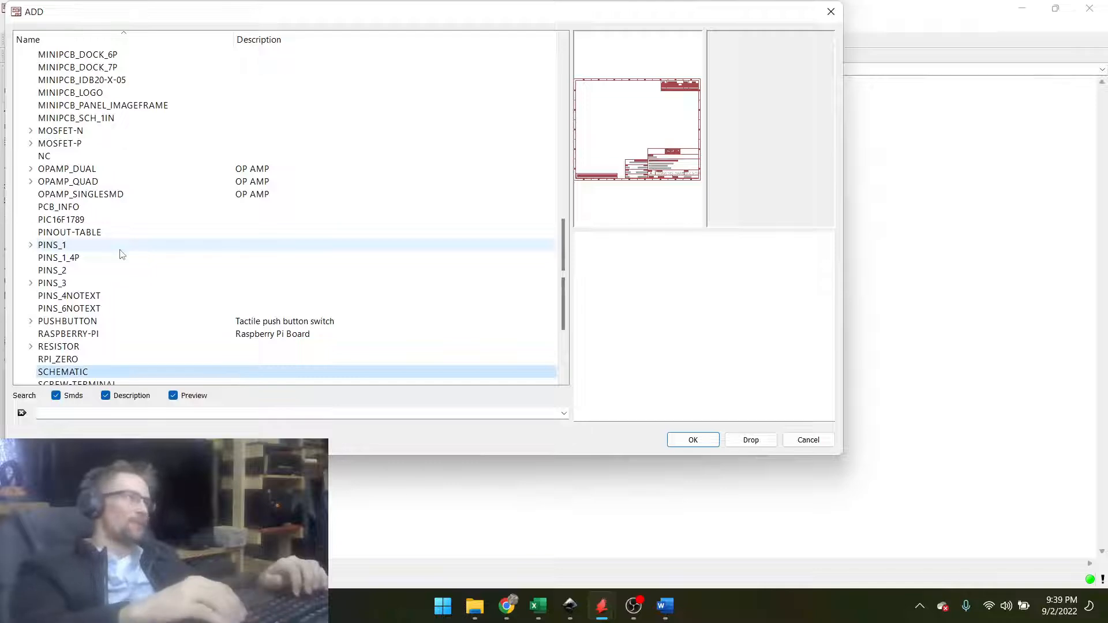
key(Return)
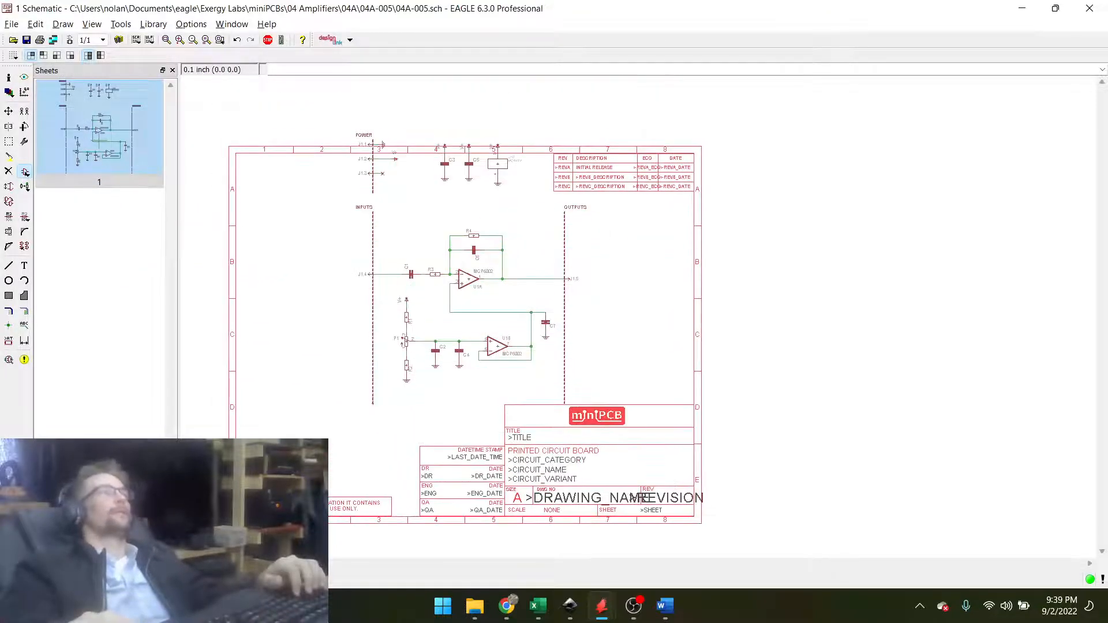
click(229, 523)
key(Escape)
key(Escape)
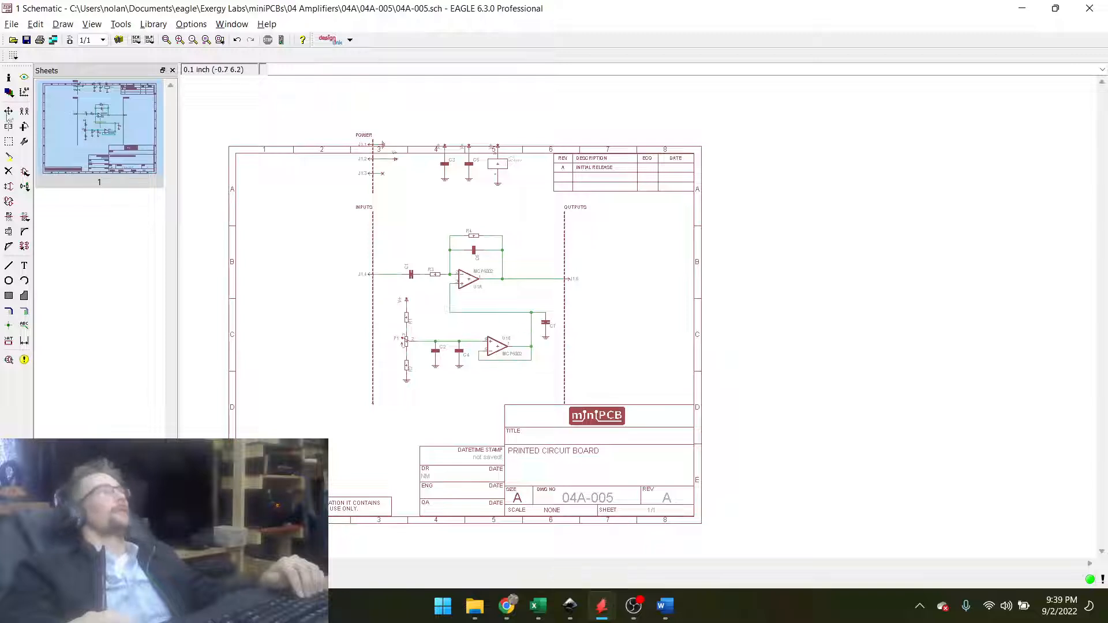
Move the whole circuit with its POWER, INPUTS and OUTPUTS sections inside the drawing frame and save the schematic.
drag(344, 109, 656, 433)
key(F7)
right_click(447, 313)
click(493, 496)
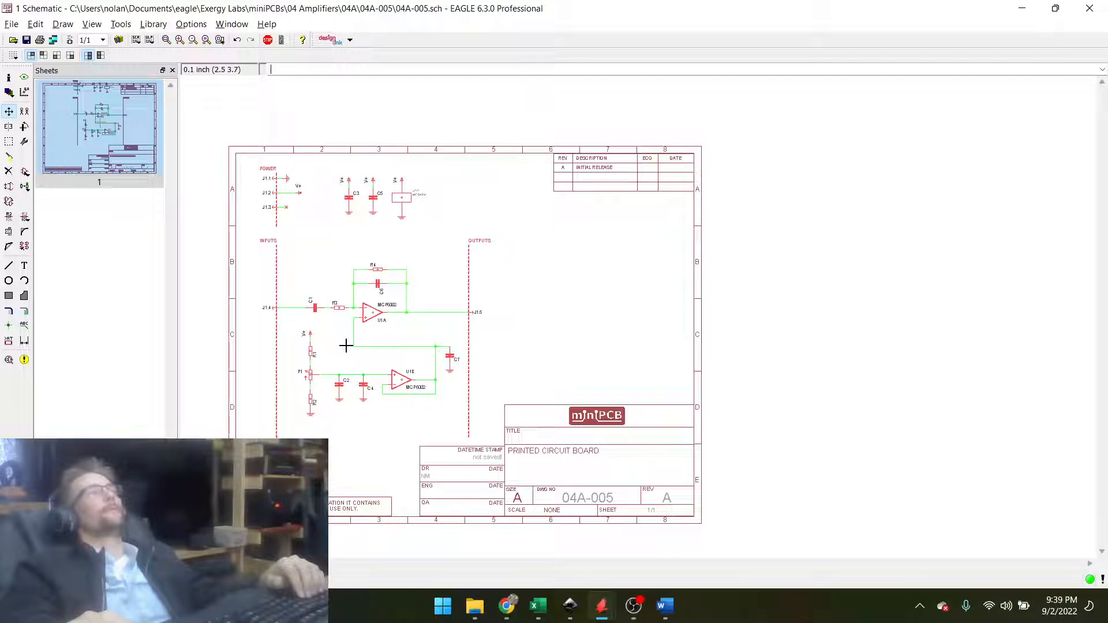
click(345, 345)
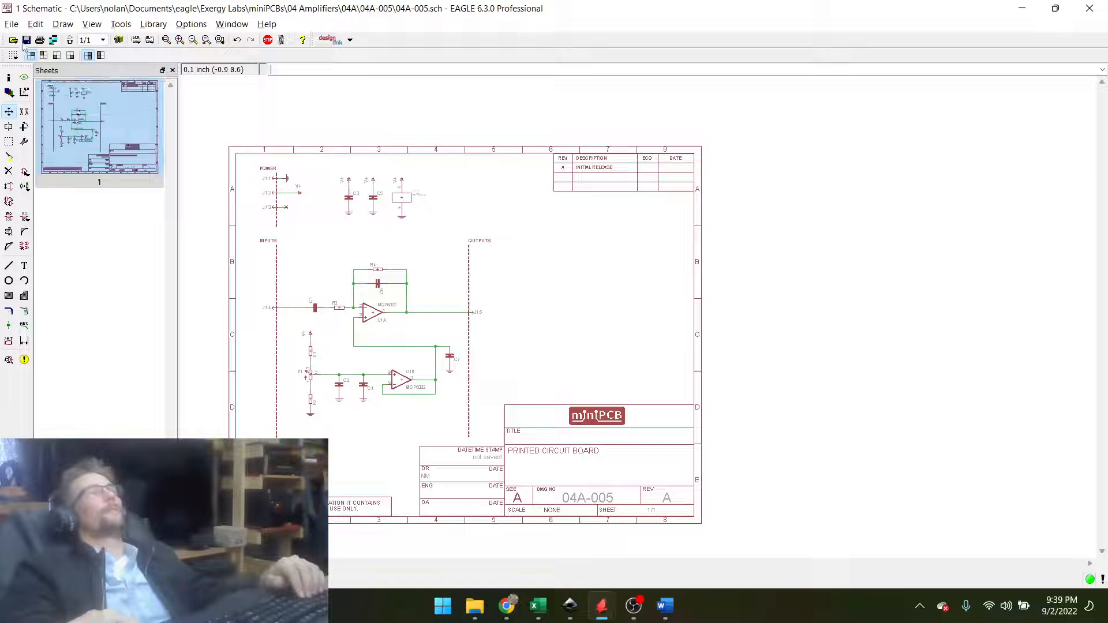
key(ctrl+s)
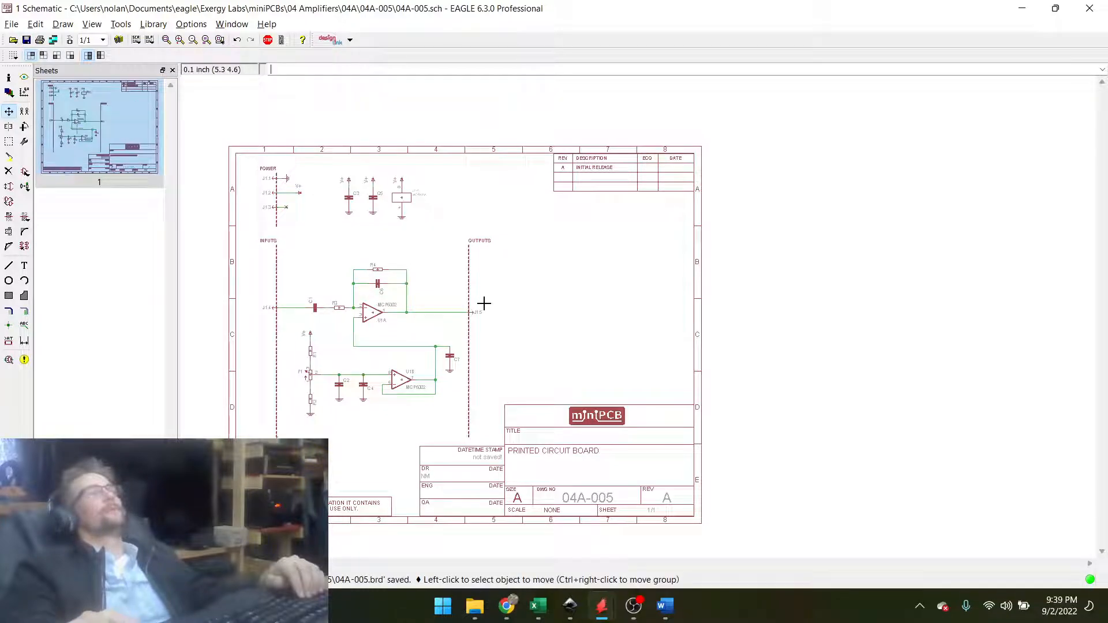
scroll(348, 339, up, 1)
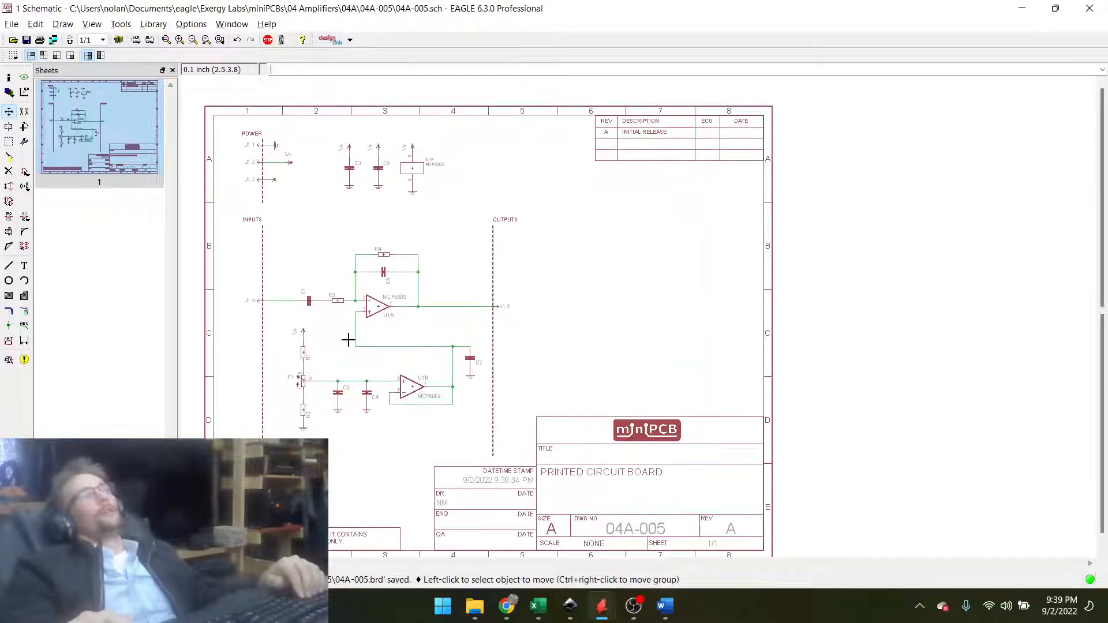
Open the drawing frame's sheet attributes and set CIRCUIT_CATEGORY to OPERATION AMPLIFIER.
click(8, 341)
scroll(420, 142, down, 2)
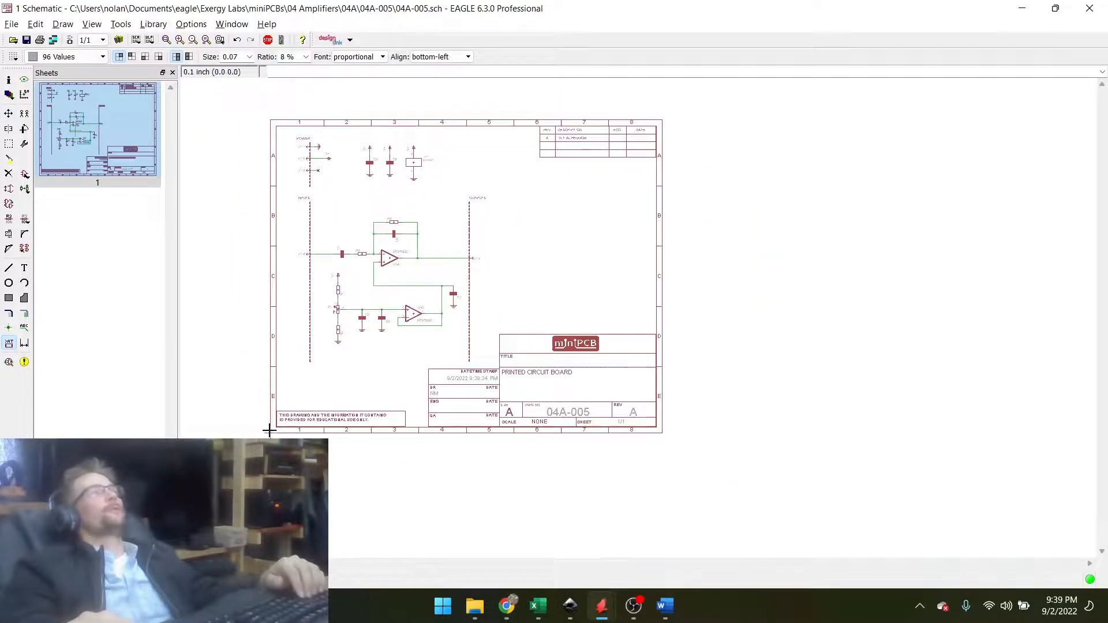
click(269, 429)
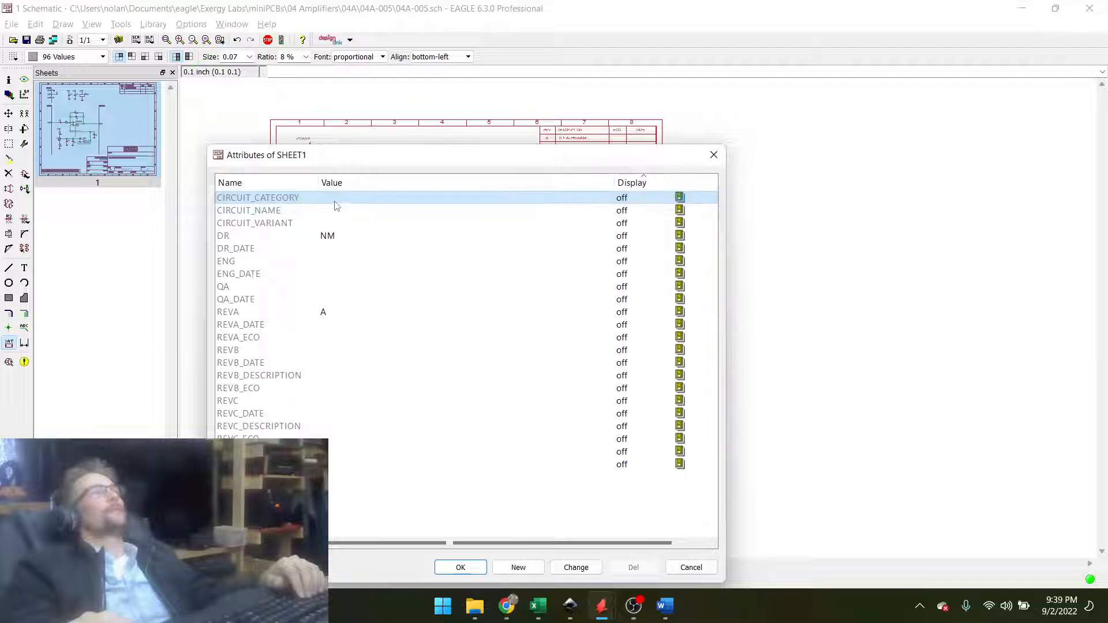
double_click(335, 201)
text(0)
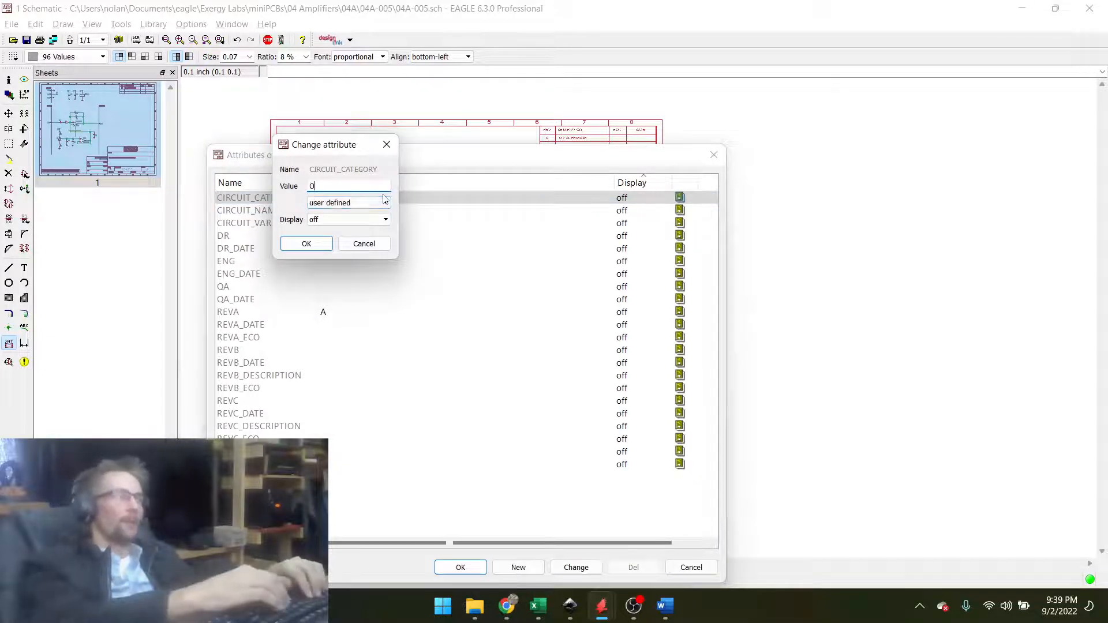
text(PERATION AM)
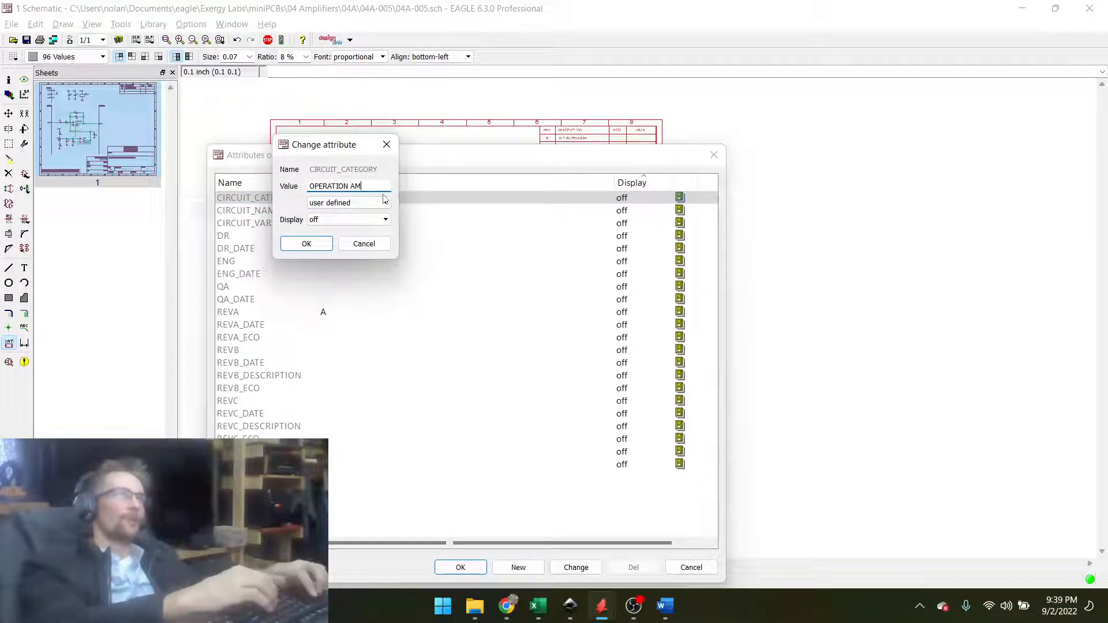
text(PLIFEIR)
key(BackSpace)
key(BackSpace)
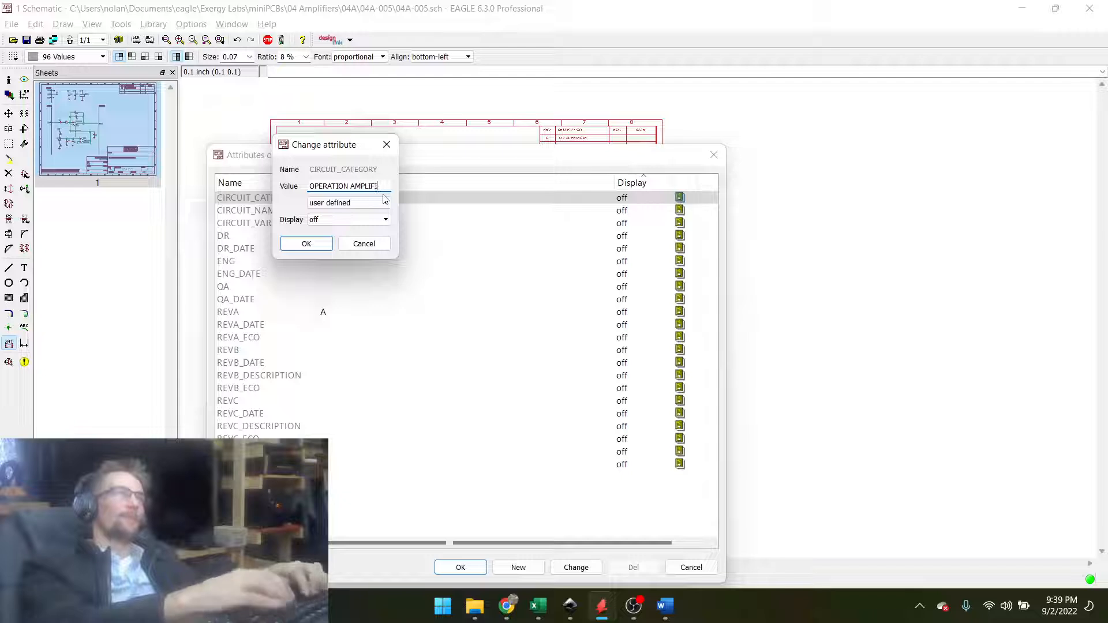
text(IER)
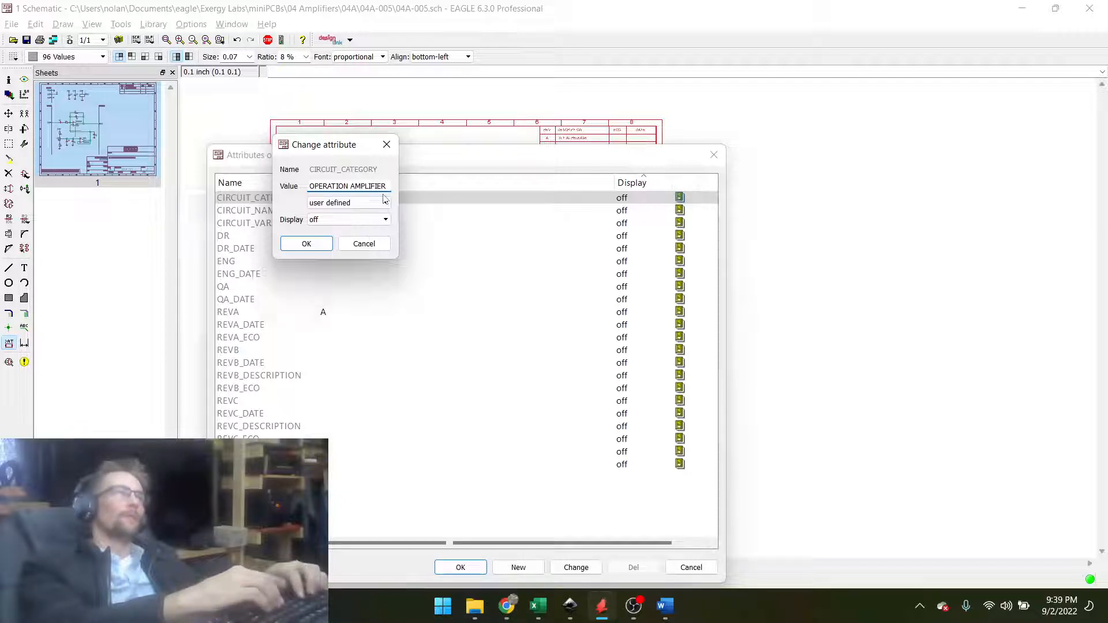
key(Return)
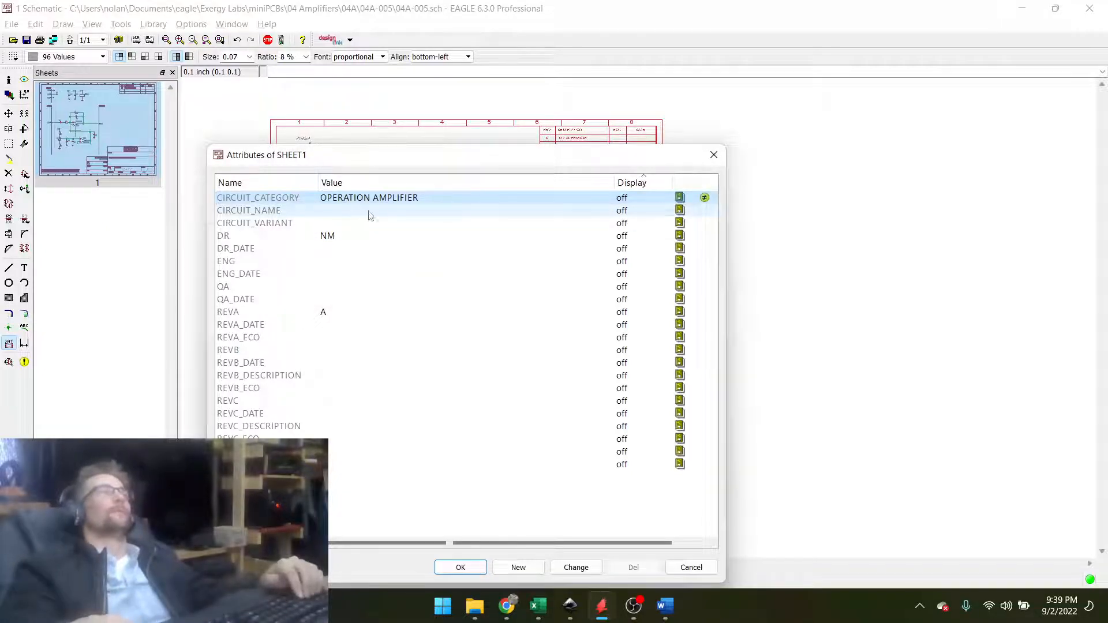
Extend the CIRCUIT_CATEGORY value to OPERATION AMPLIFIER CIRCUITS and apply the sheet attributes.
double_click(434, 205)
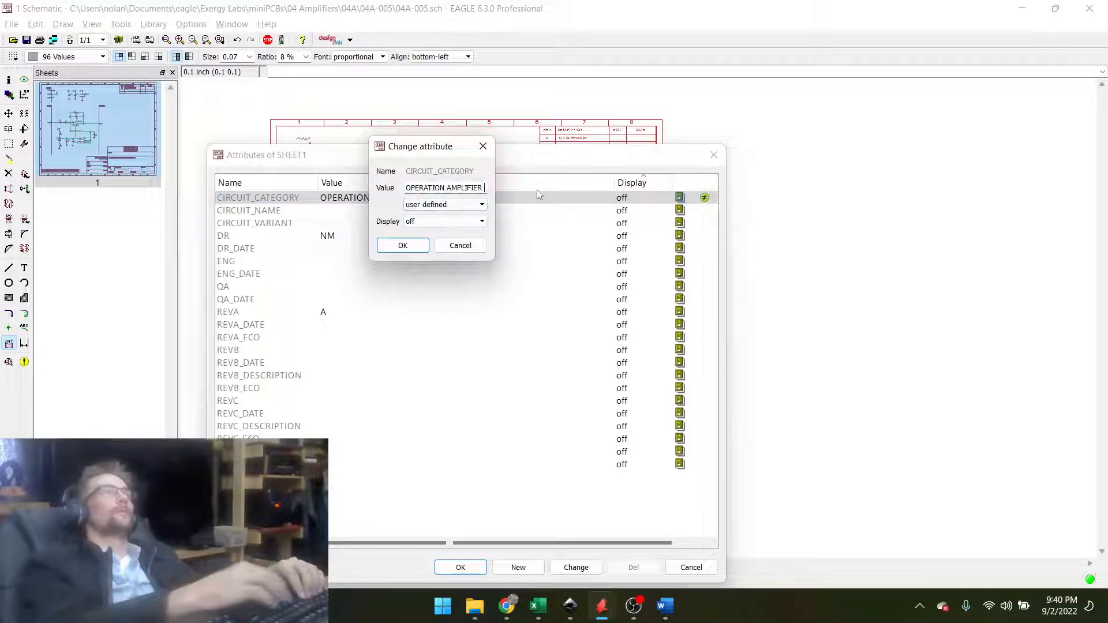
text(CIRCUITS)
key(Return)
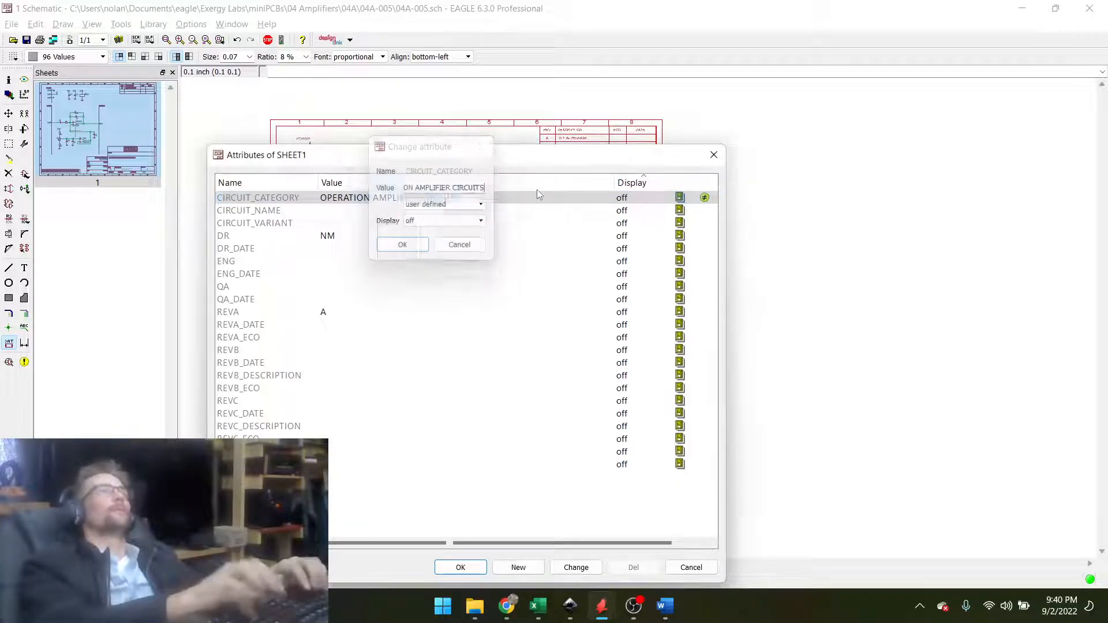
click(476, 569)
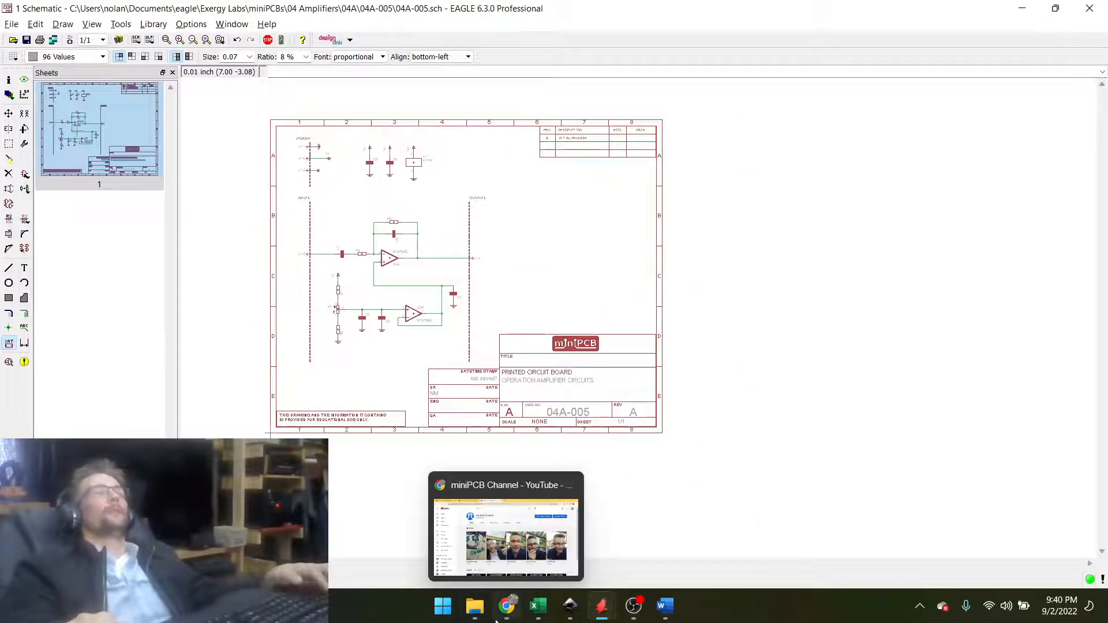
Open 04B-005.pdf from the 04B-005 folder in File Explorer and examine the title block of its schematic on page 3.
click(475, 606)
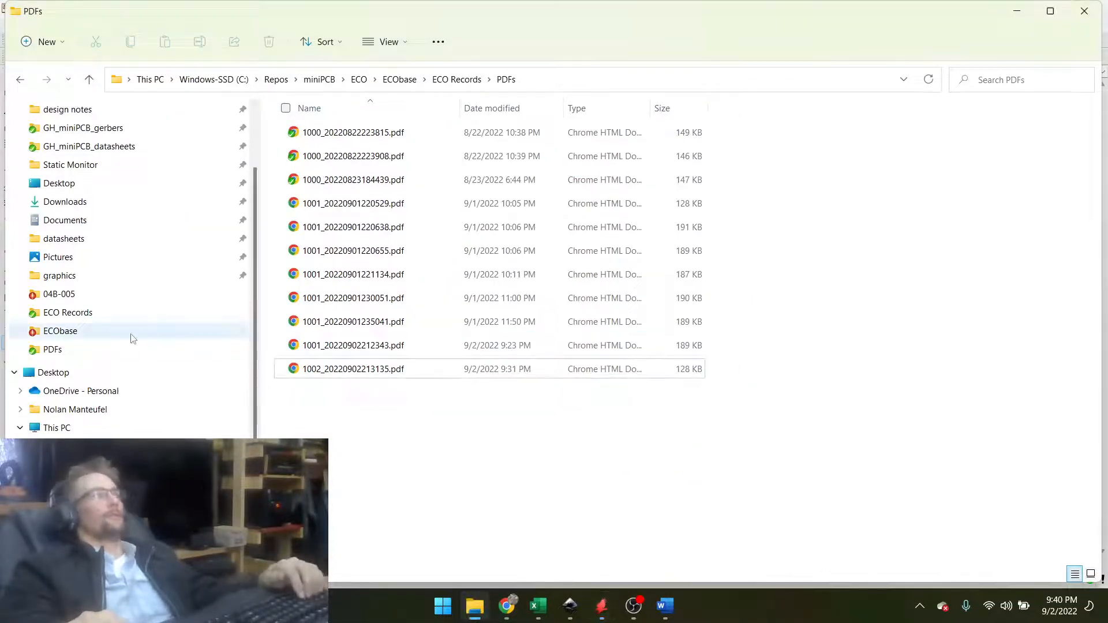
click(59, 294)
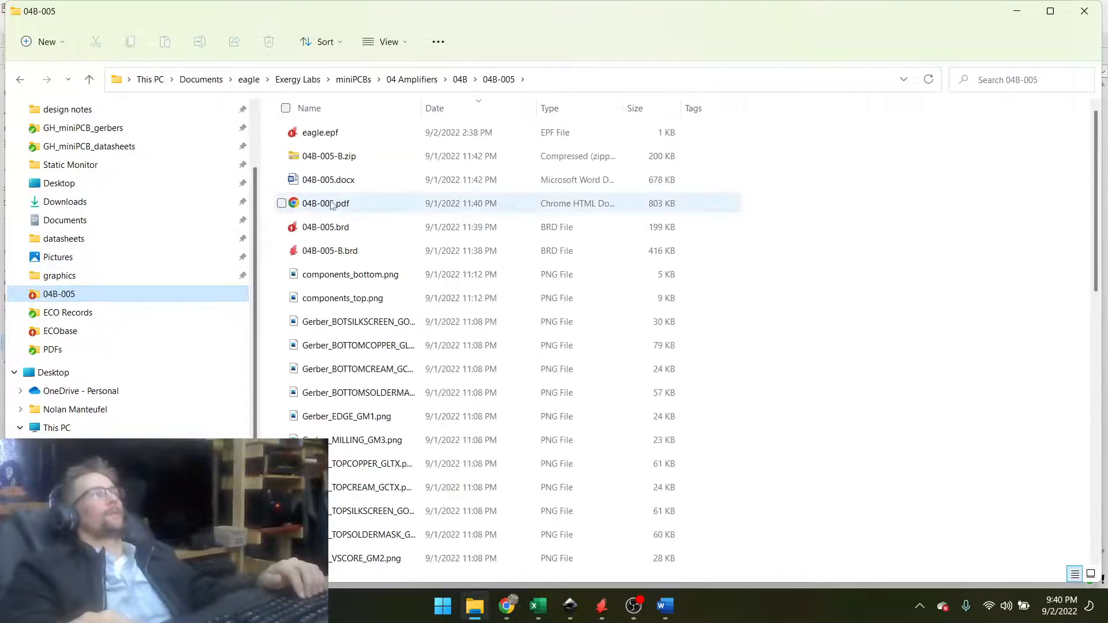
double_click(323, 203)
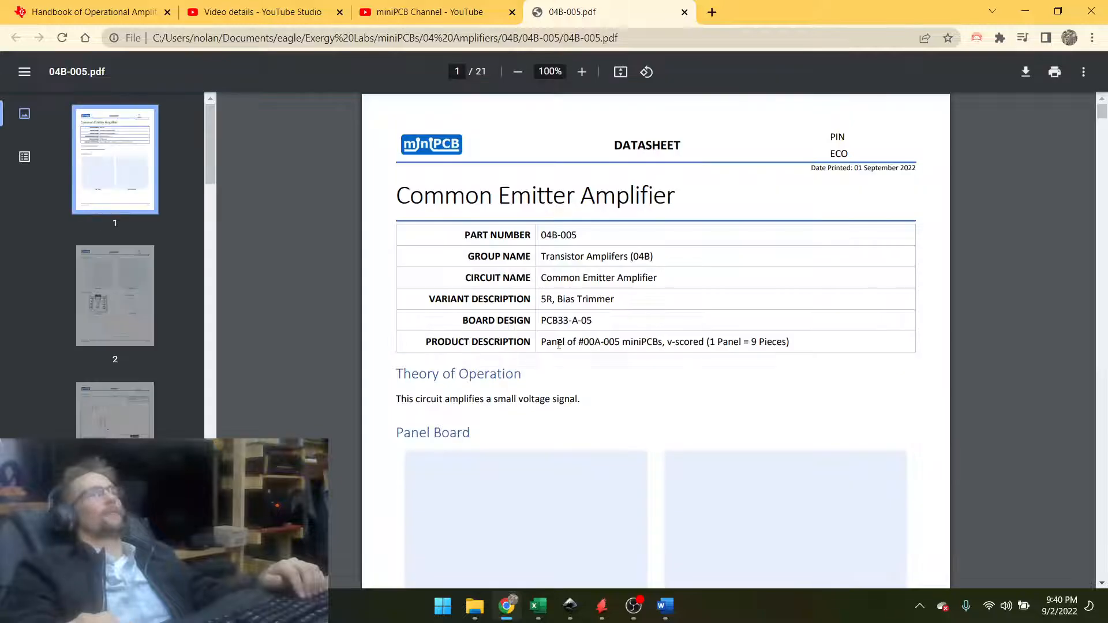
scroll(557, 346, down, 20)
scroll(559, 348, down, 2)
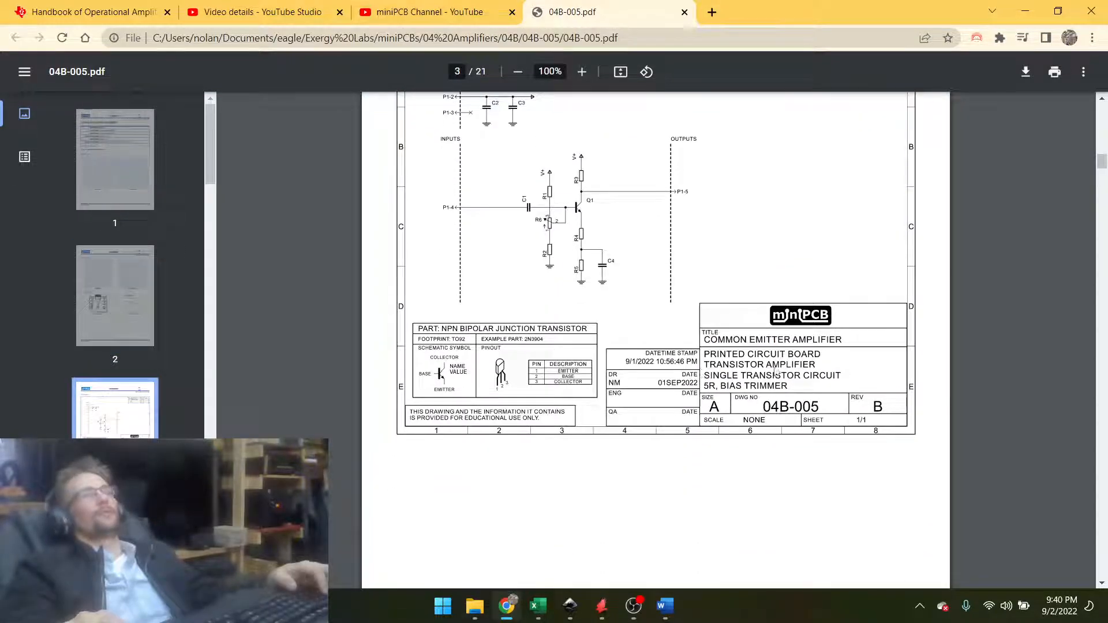
scroll(739, 377, up, 1)
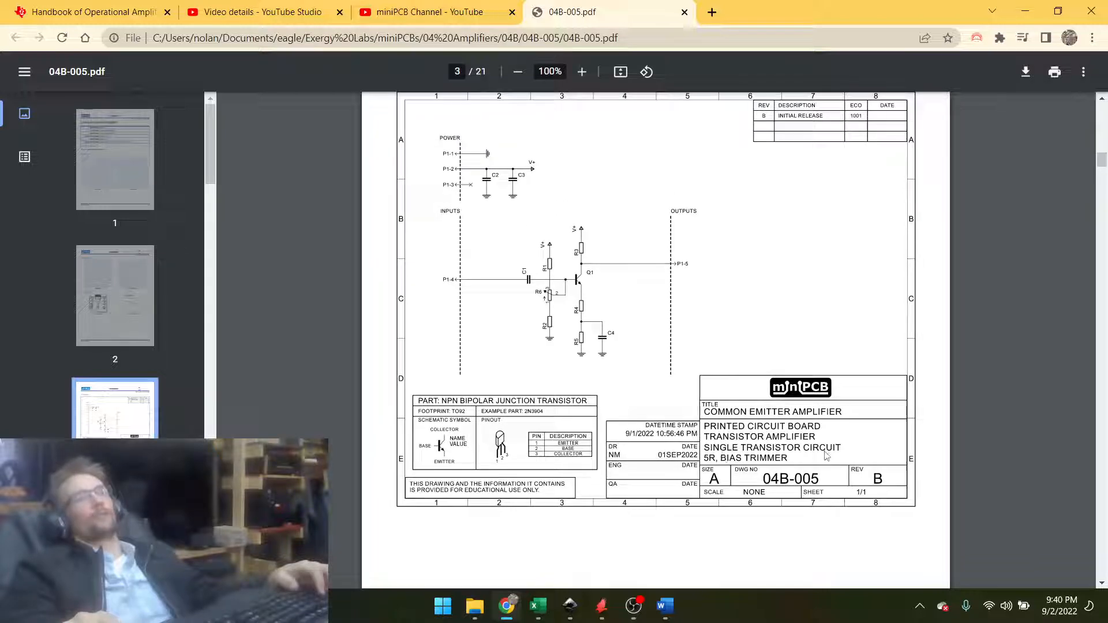
scroll(762, 462, up, 3)
Return to the 04A-005 schematic in EAGLE and shorten the CIRCUIT_CATEGORY sheet attribute to OPERATION AMPLIFIER.
key(alt+Tab)
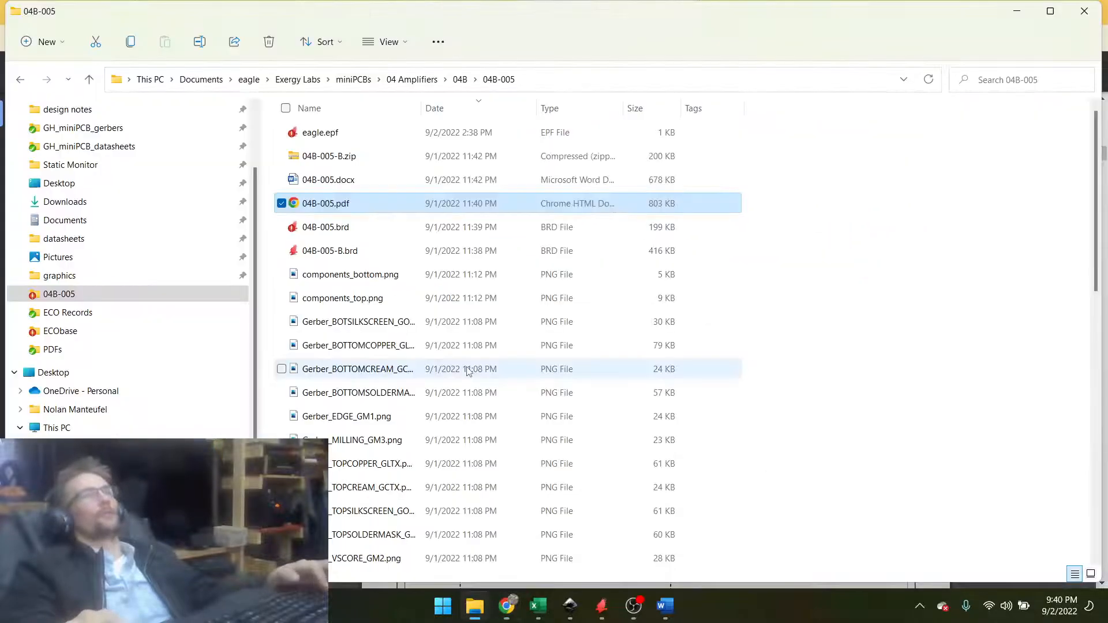
key(alt+Tab)
key(alt+Tab)
key(Tab)
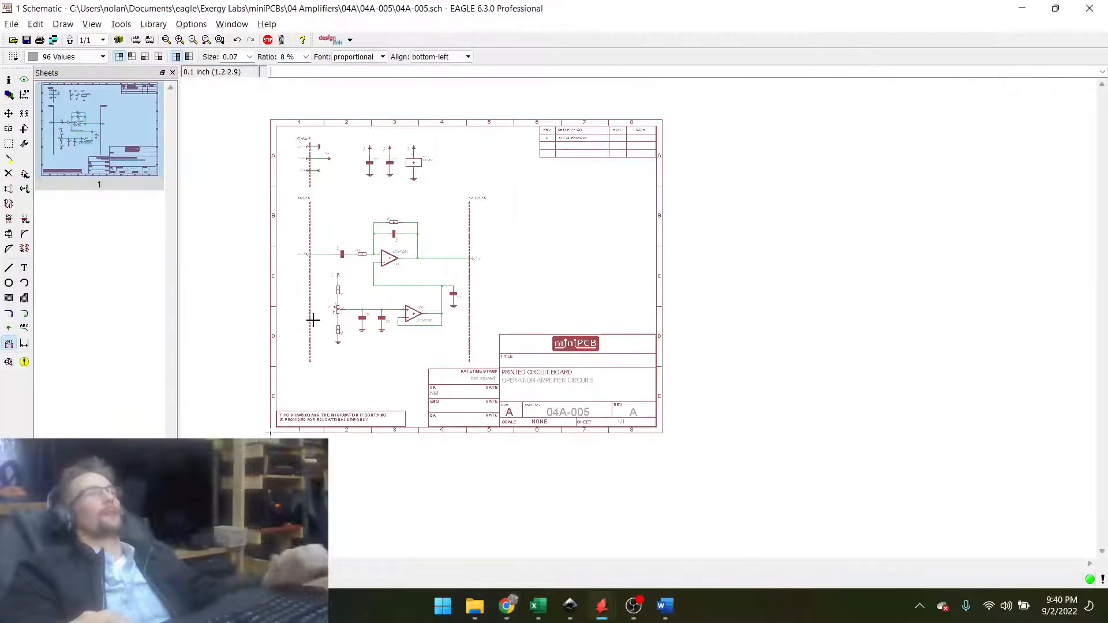
click(261, 430)
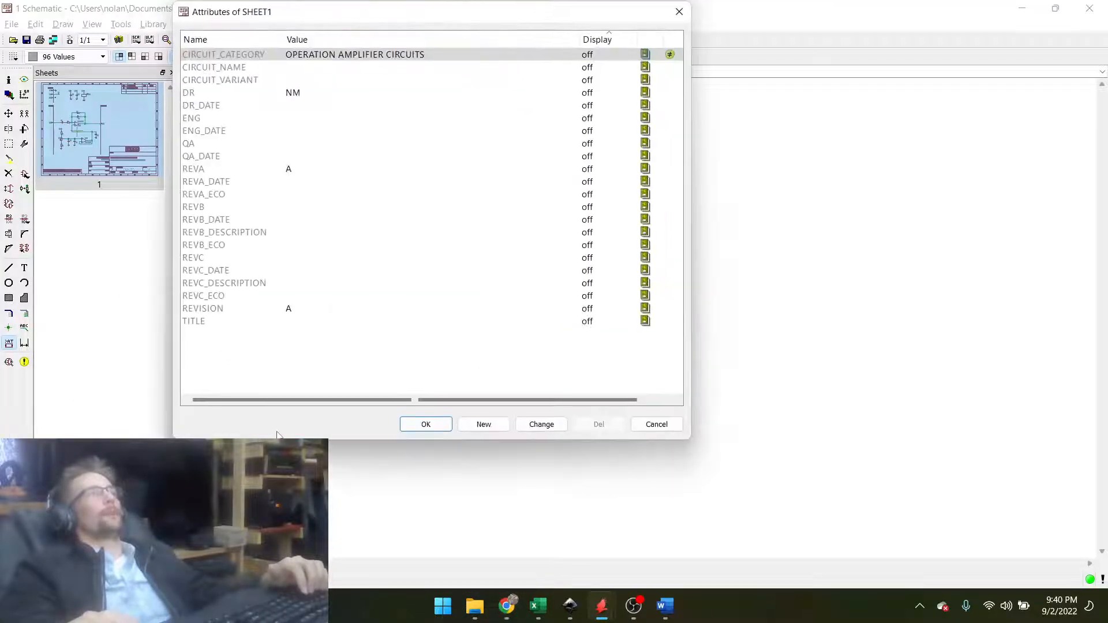
double_click(454, 55)
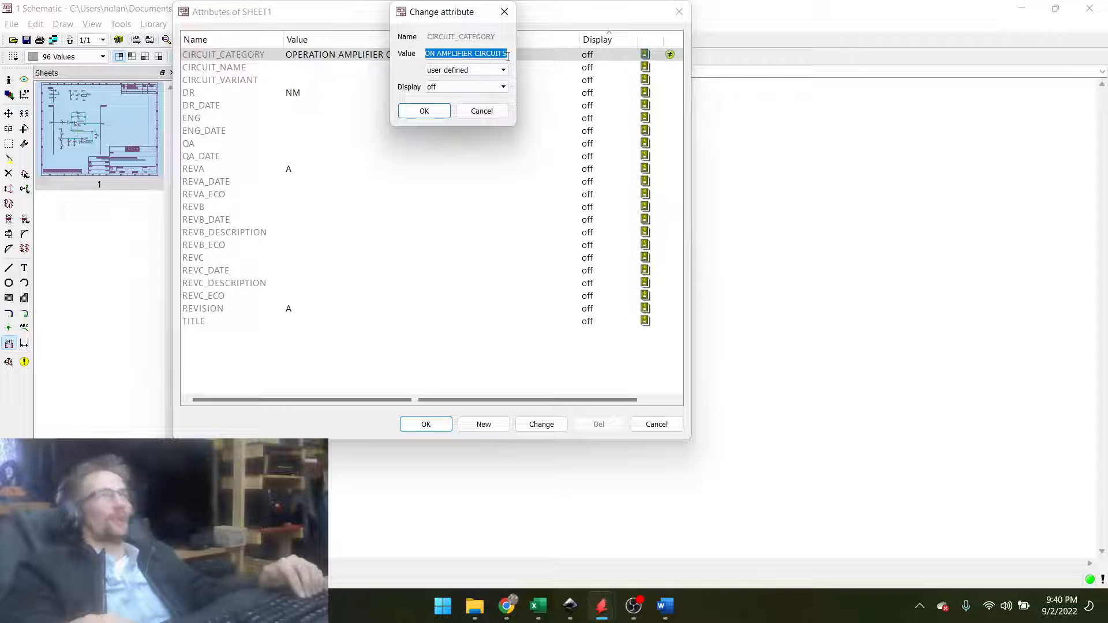
key(BackSpace)
key(BackSpace)
key(BackSpace)
key(BackSpace)
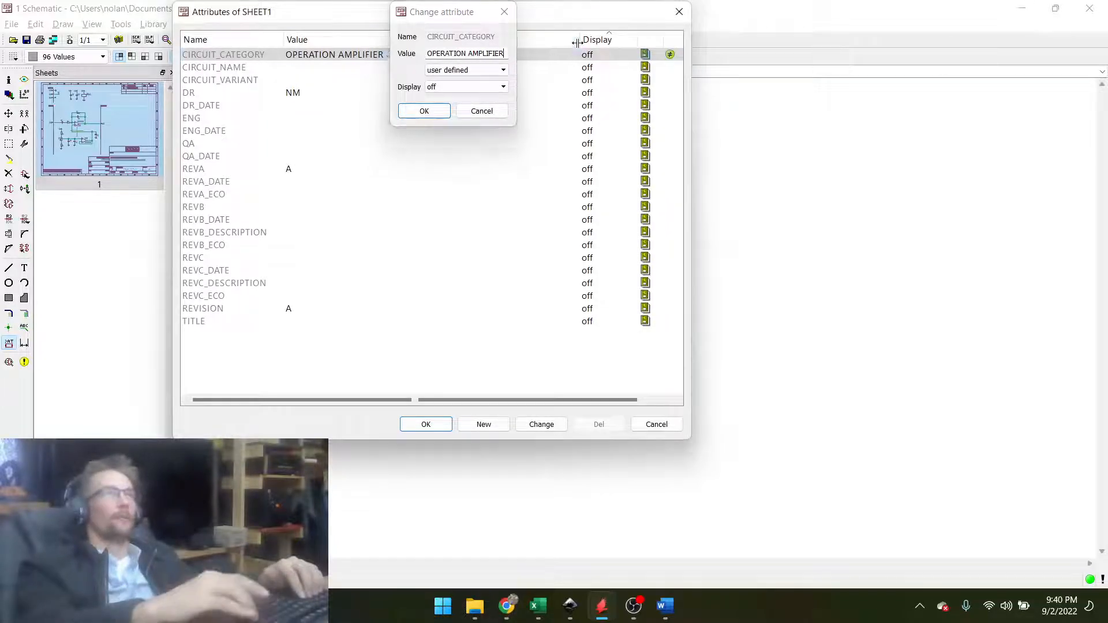
key(Return)
Check the 04B-005 title block in Chrome and set the CIRCUIT_NAME attribute in EAGLE to INVERTING AMPLIFIER CIRCUIT.
key(alt+Tab)
scroll(552, 395, down, 3)
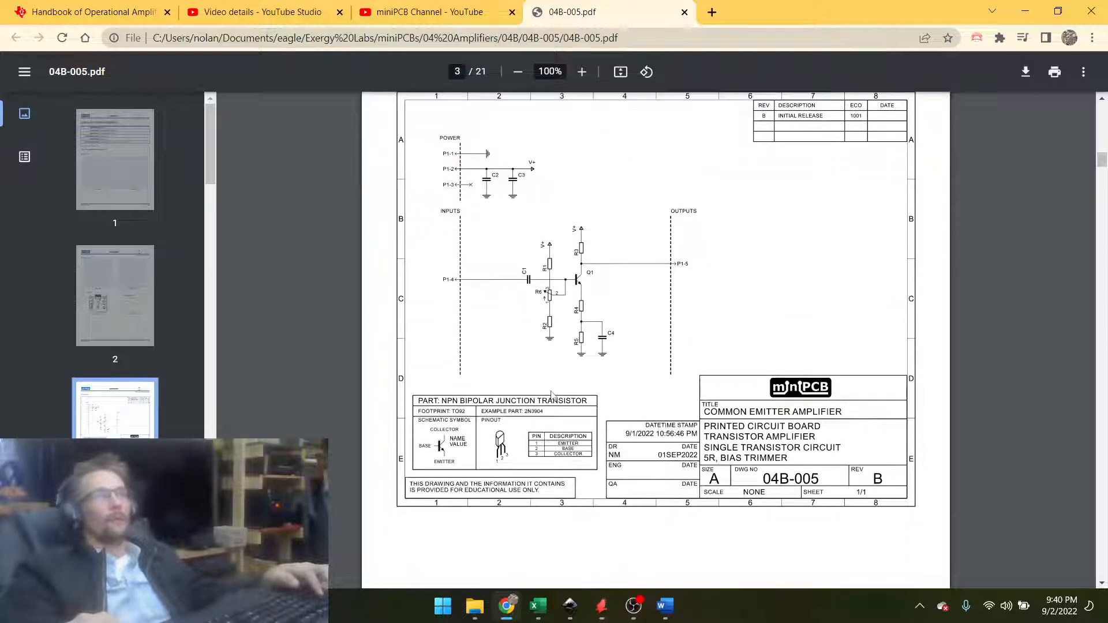
key(alt+Tab)
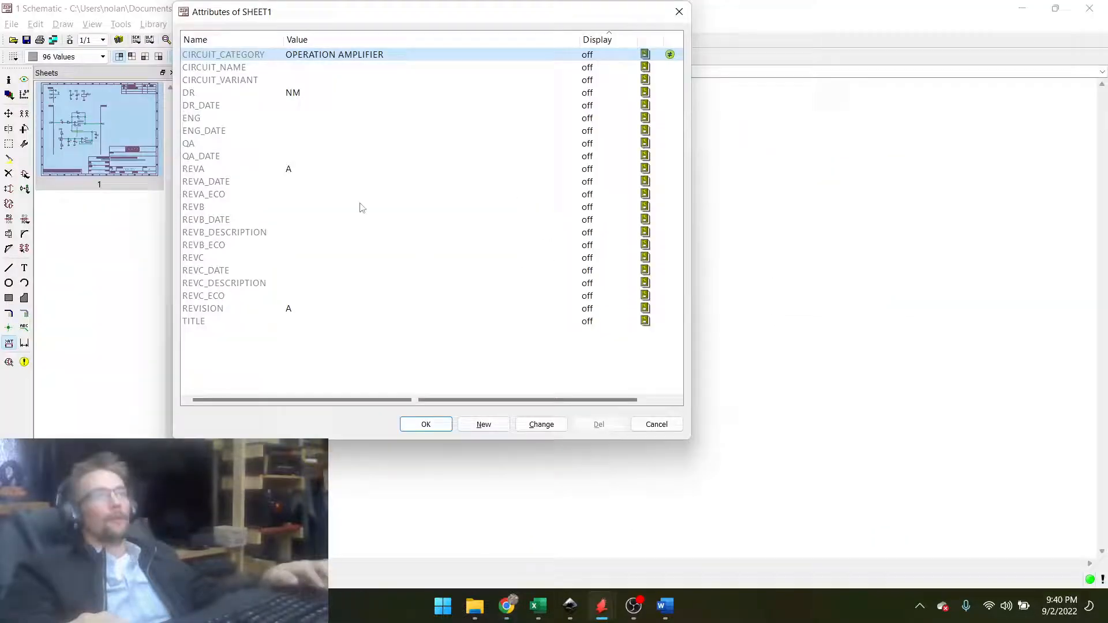
double_click(310, 68)
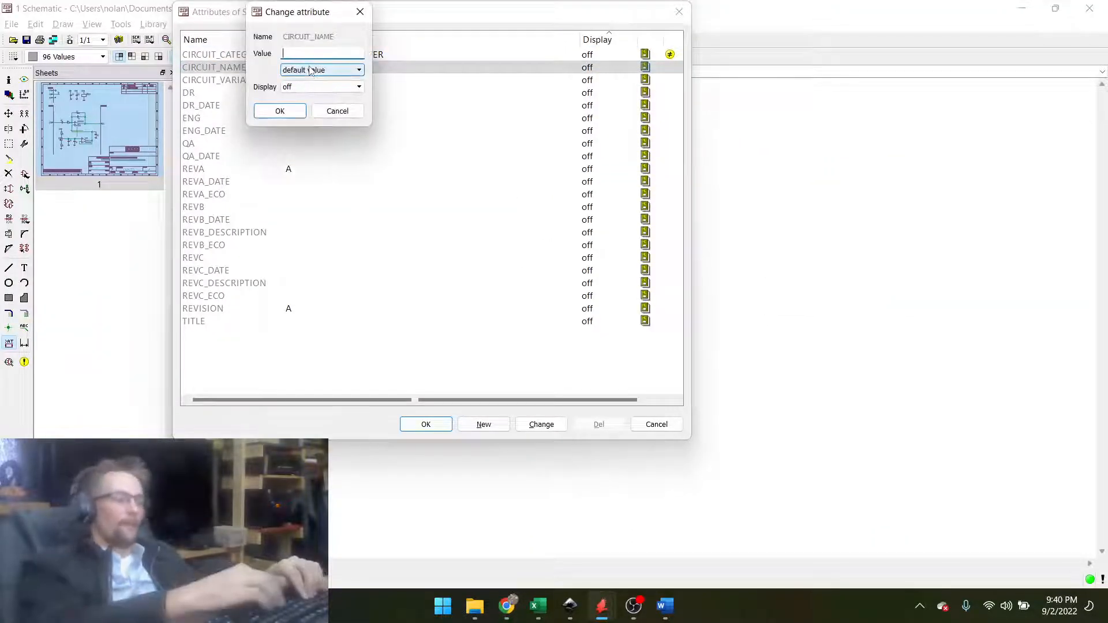
text(INVERTING AMP)
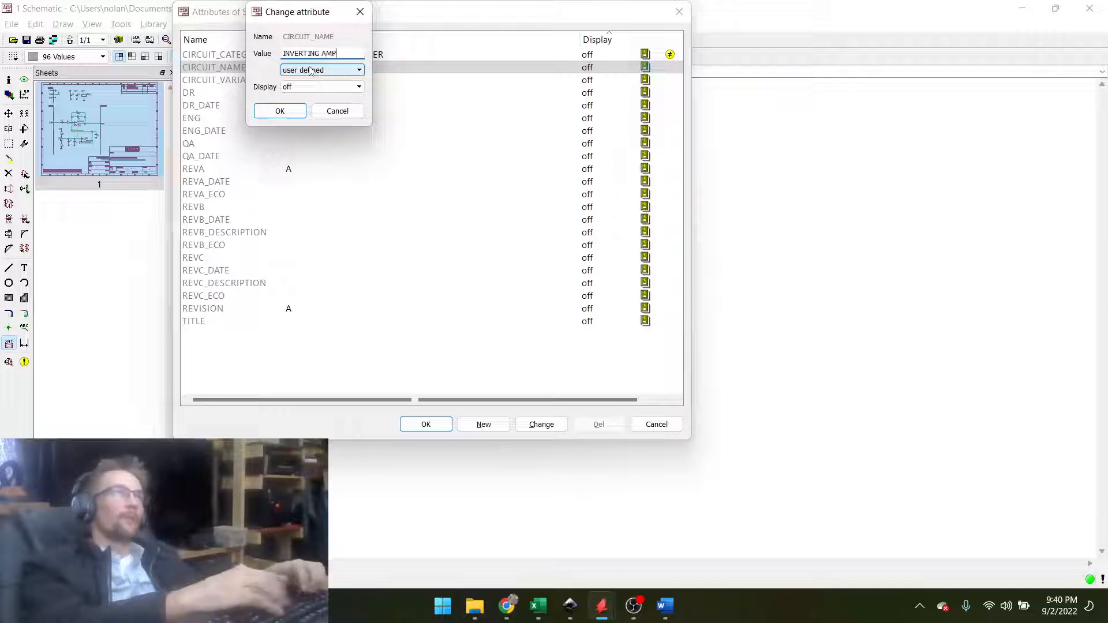
text(LIFIER )
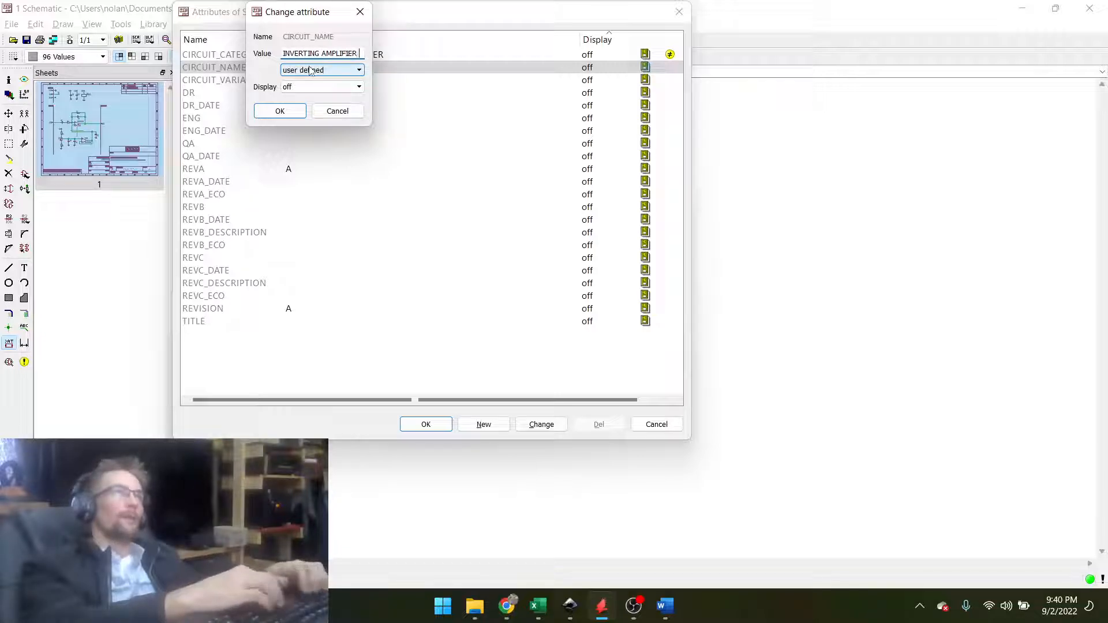
text(CIRCUIT)
key(Return)
Compare the sheet attributes with the 04B-005 title block in Chrome and apply them to the EAGLE schematic.
key(alt+Tab)
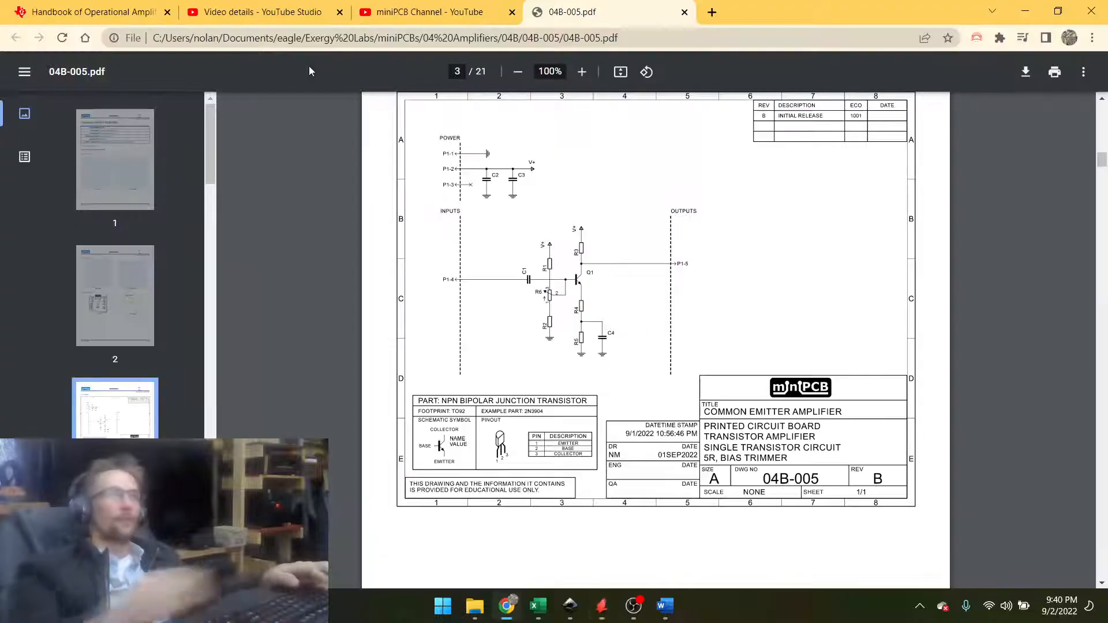
key(alt+Tab)
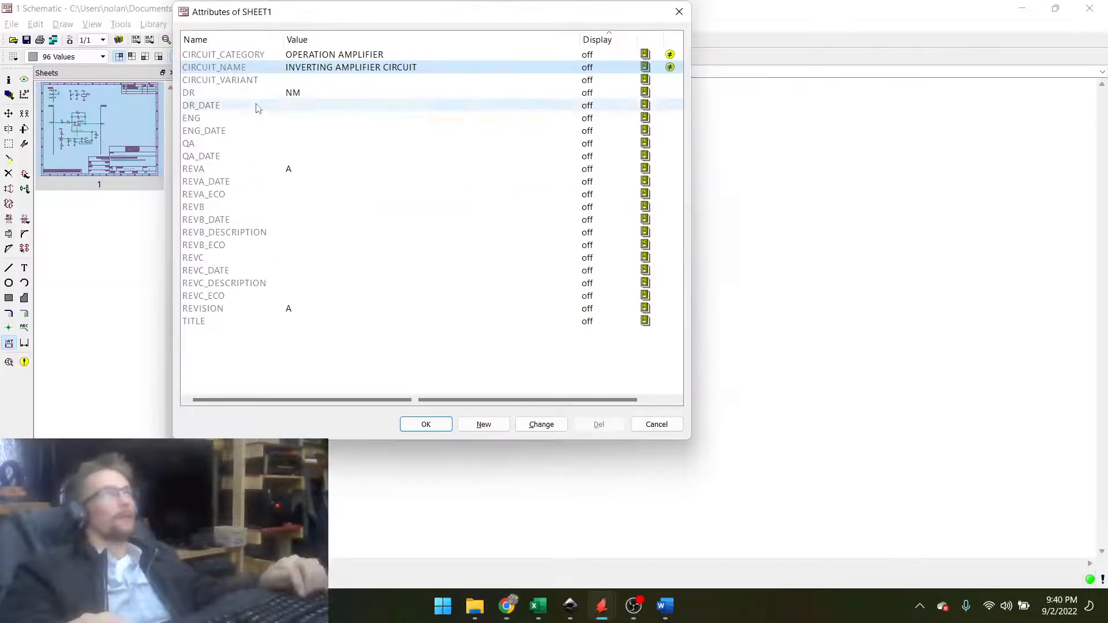
key(alt+Tab)
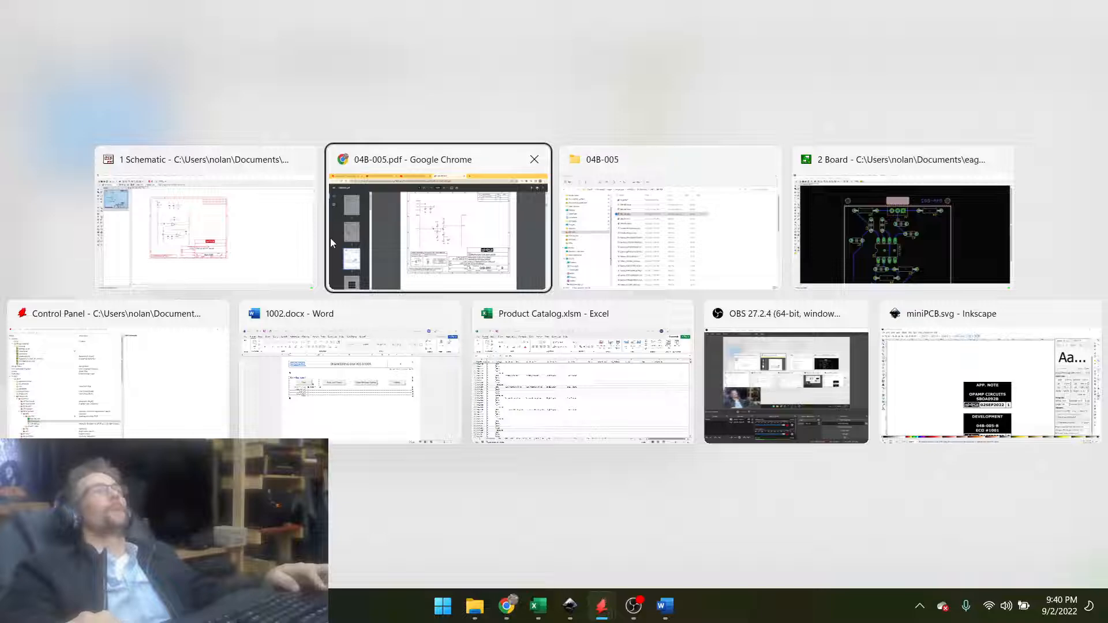
click(290, 247)
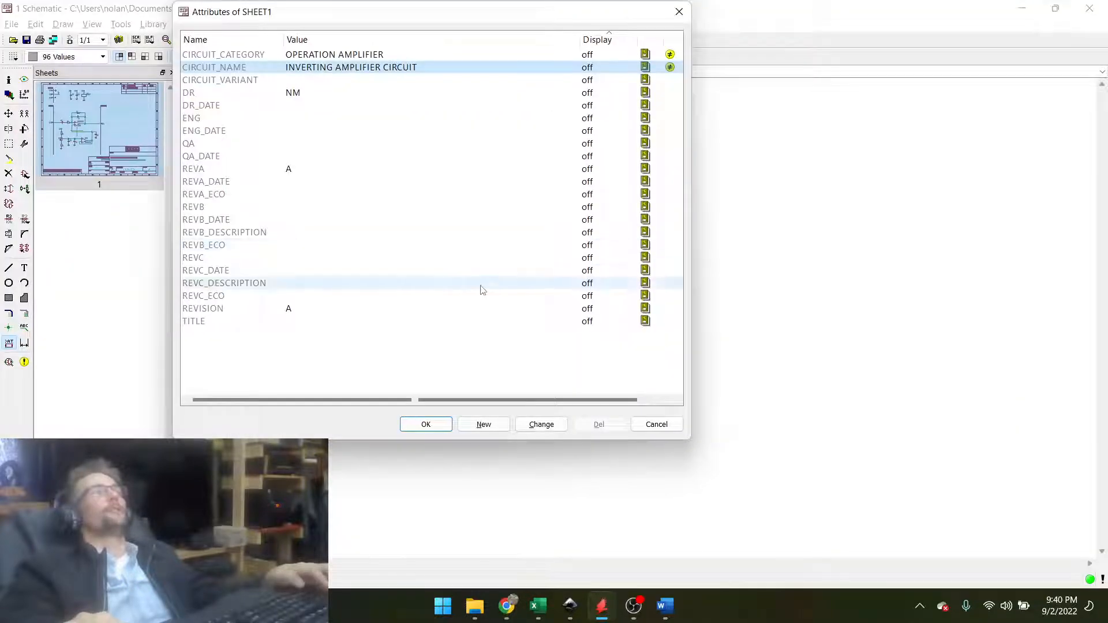
click(426, 425)
Open 04A-002.png from the 04A LEGACY_2021 folder in File Explorer and examine the circuit variant in its title block.
key(alt+Tab)
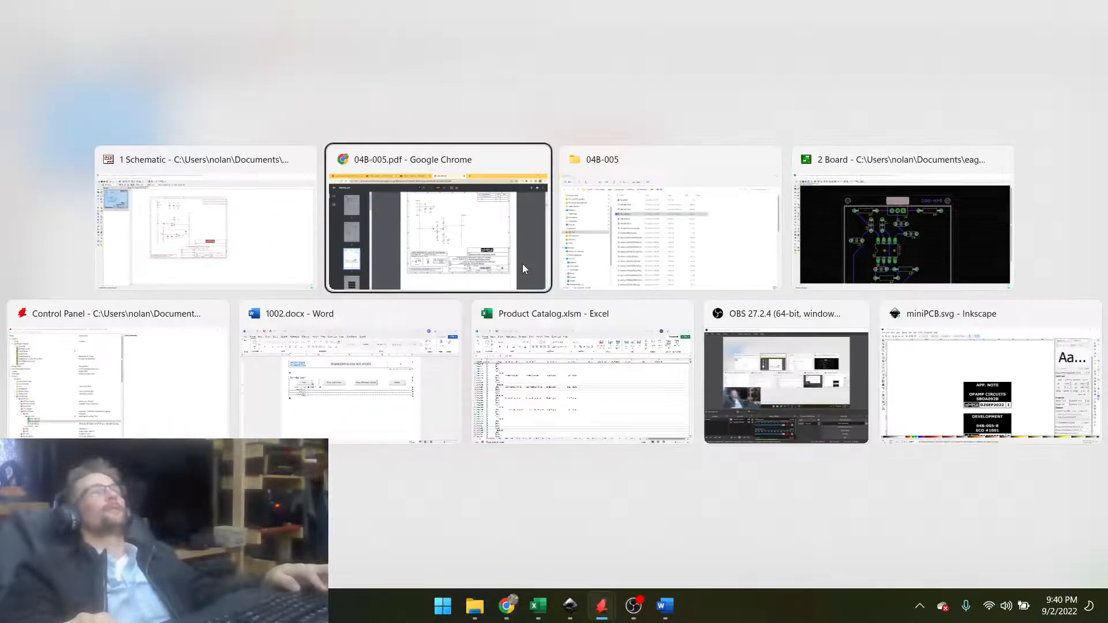
click(633, 244)
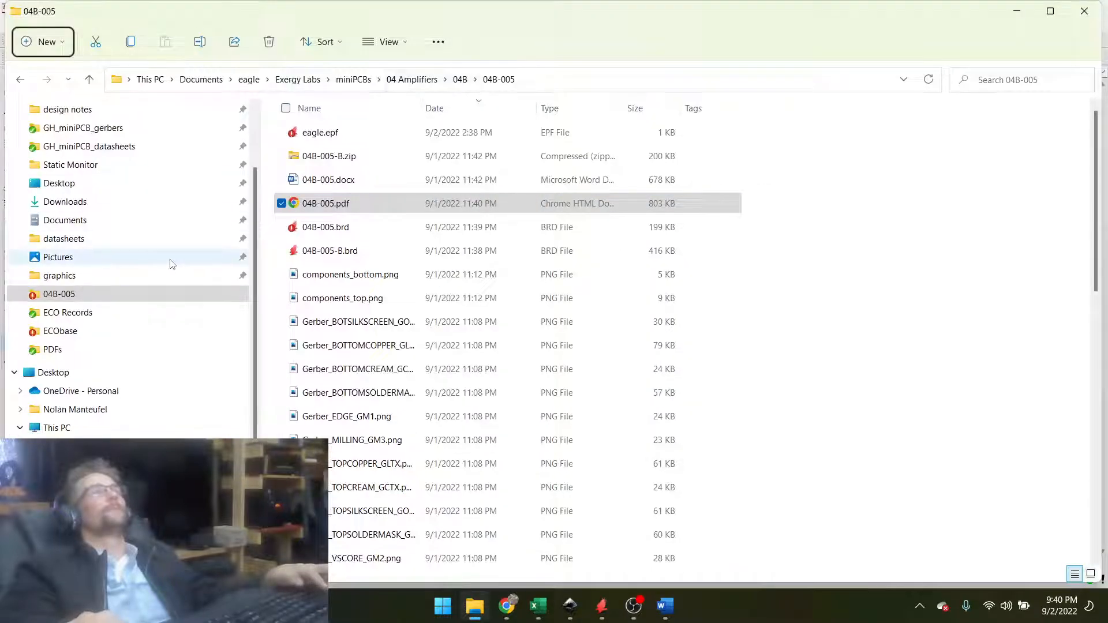
click(423, 81)
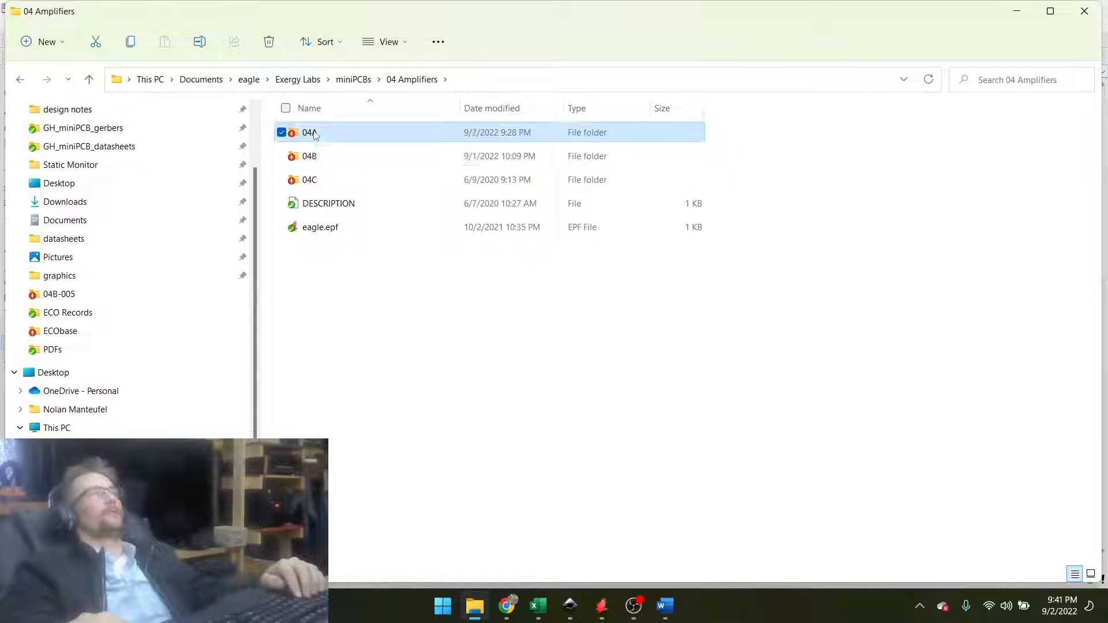
double_click(308, 132)
double_click(315, 157)
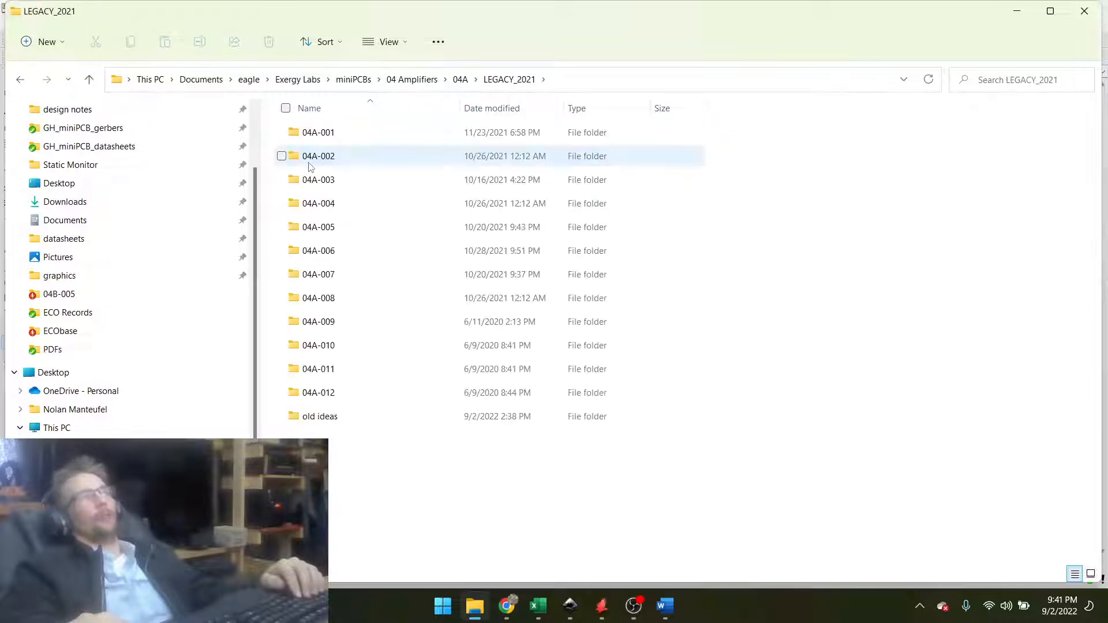
double_click(315, 154)
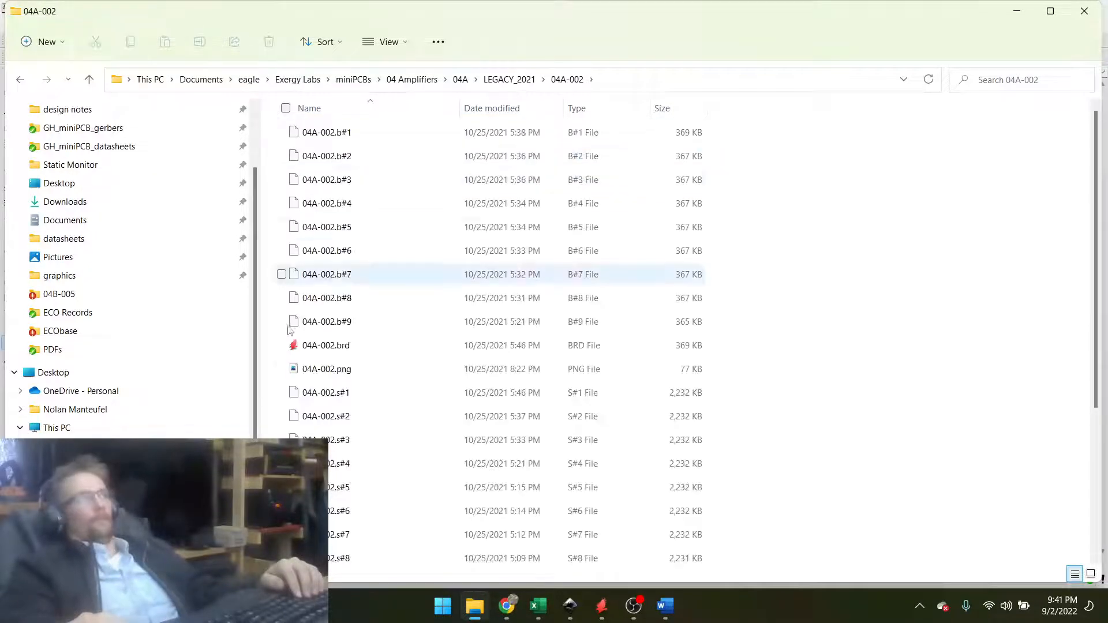
scroll(331, 231, up, 1)
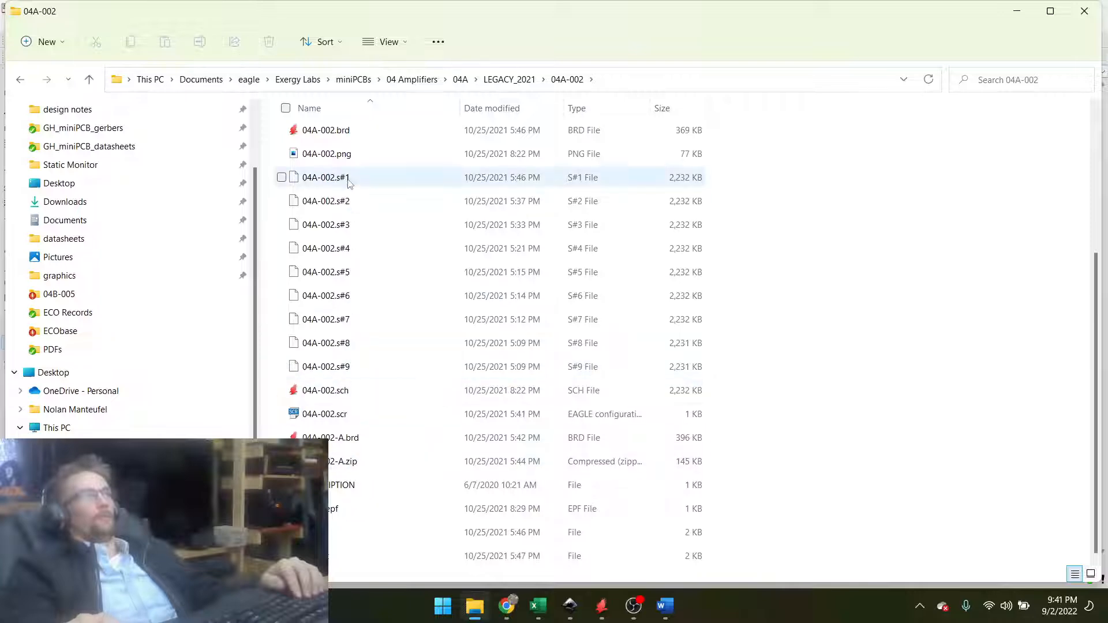
double_click(315, 226)
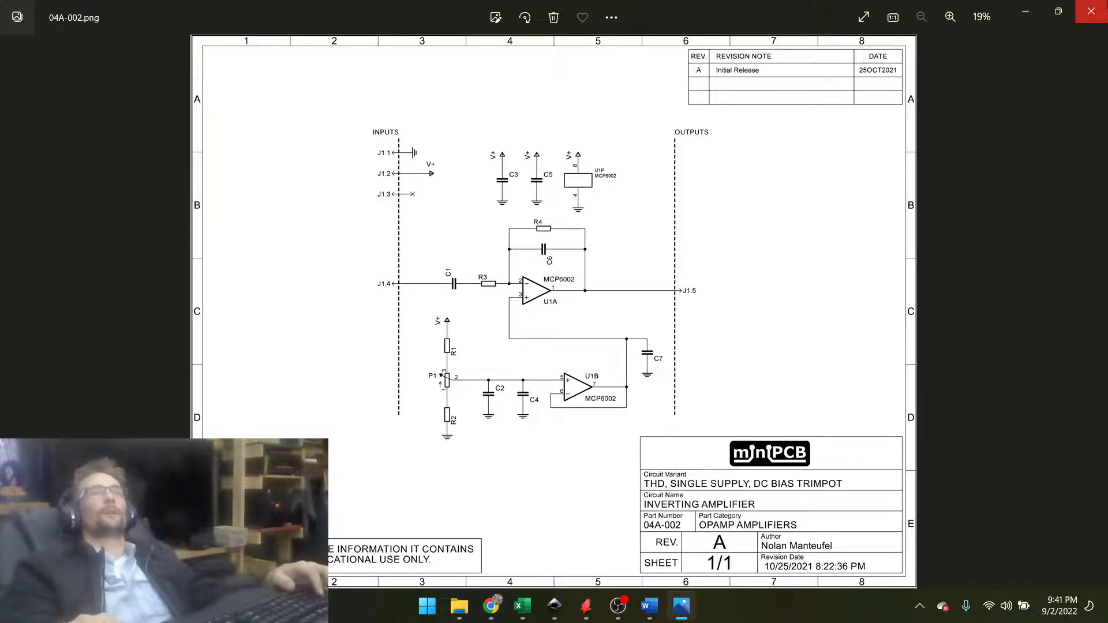
click(1099, 4)
Return to the 04A-005 schematic in EAGLE and set the CIRCUIT_VARIANT sheet attribute to SINGLE SUPPLY, DC BIAS TRIMMER.
key(alt+Tab)
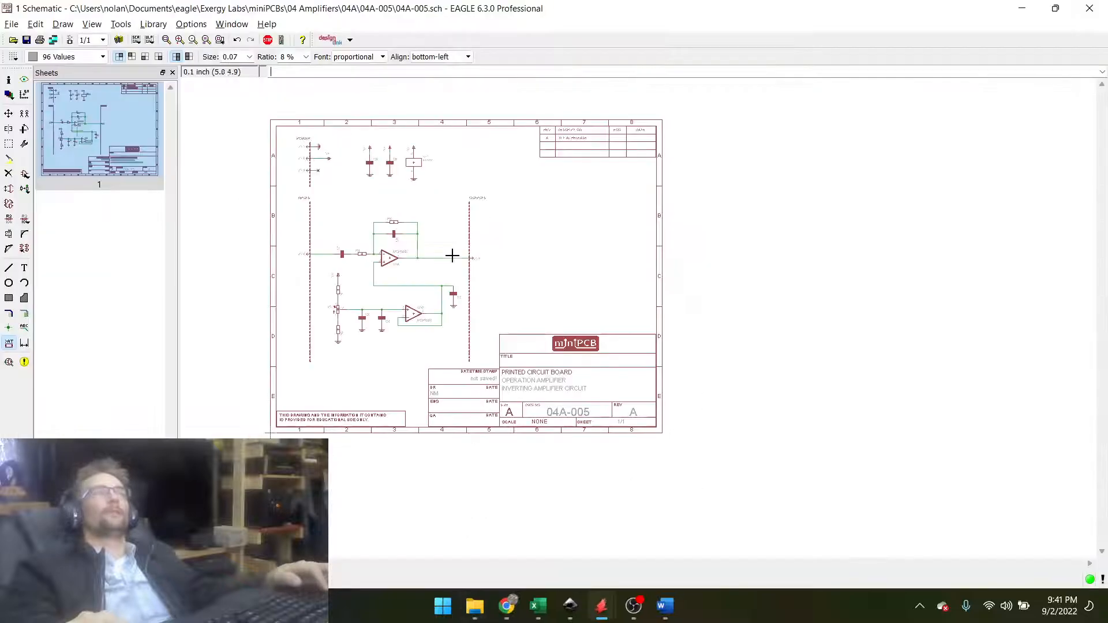
click(277, 434)
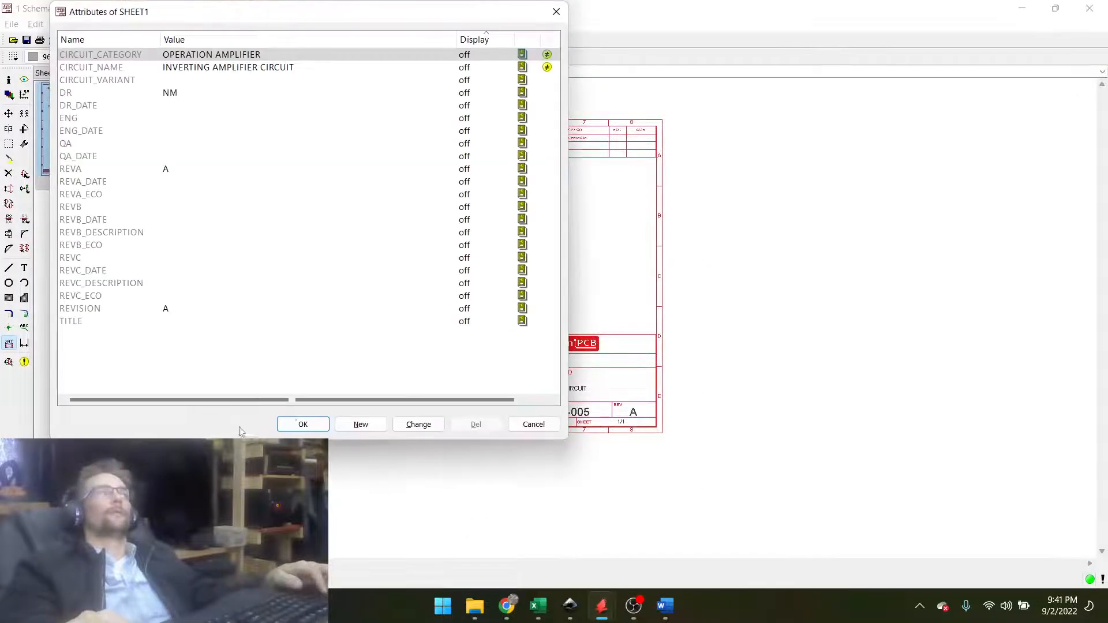
double_click(186, 81)
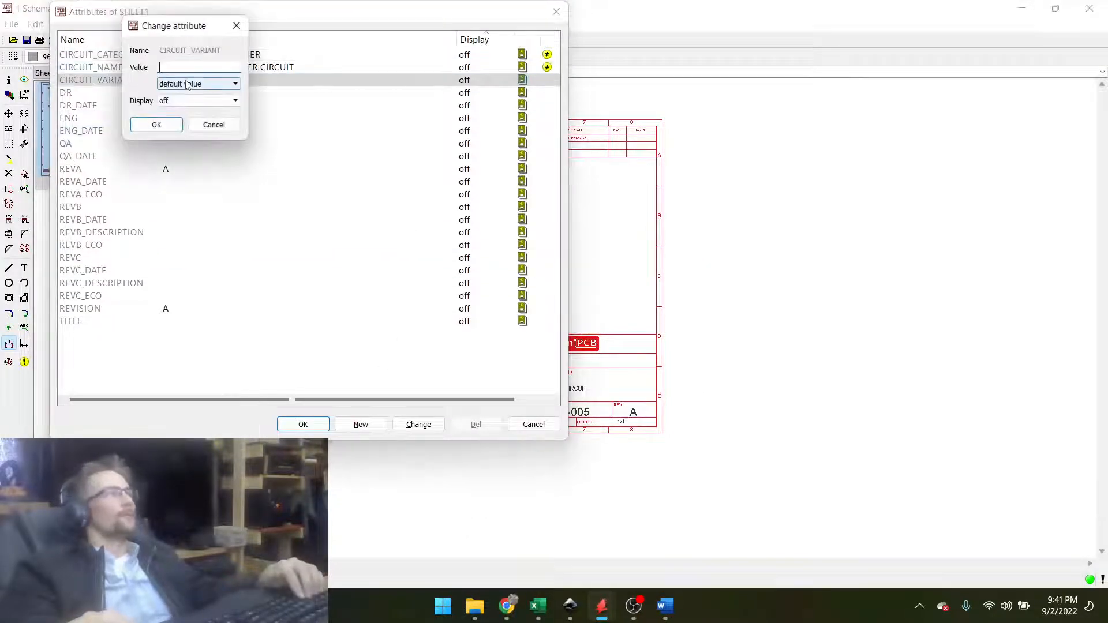
text(SINGL)
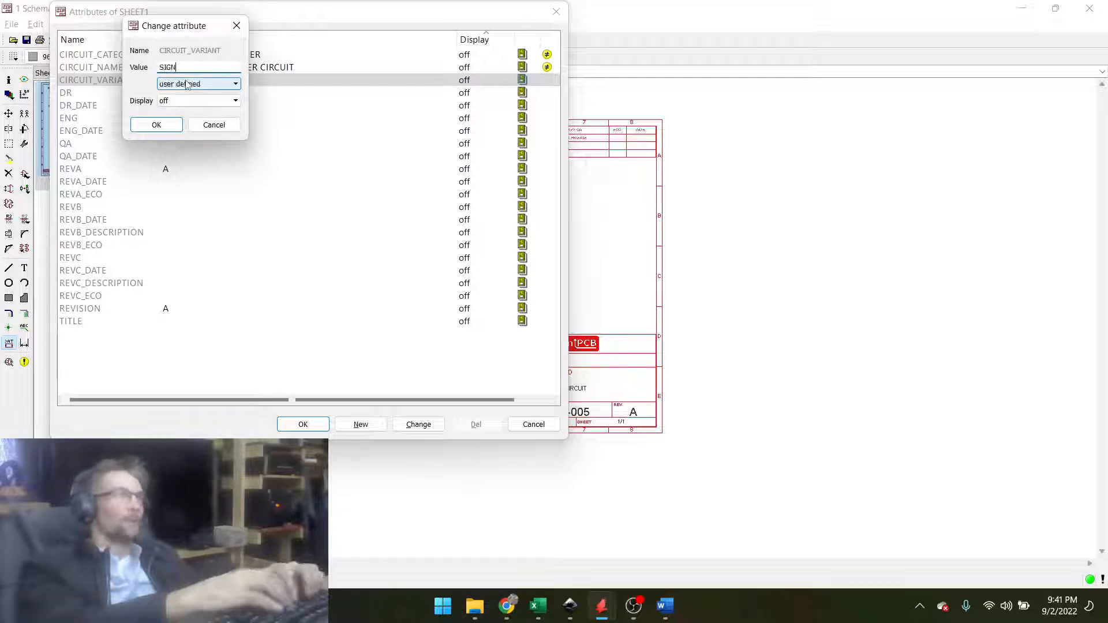
text(E SUPPLY, )
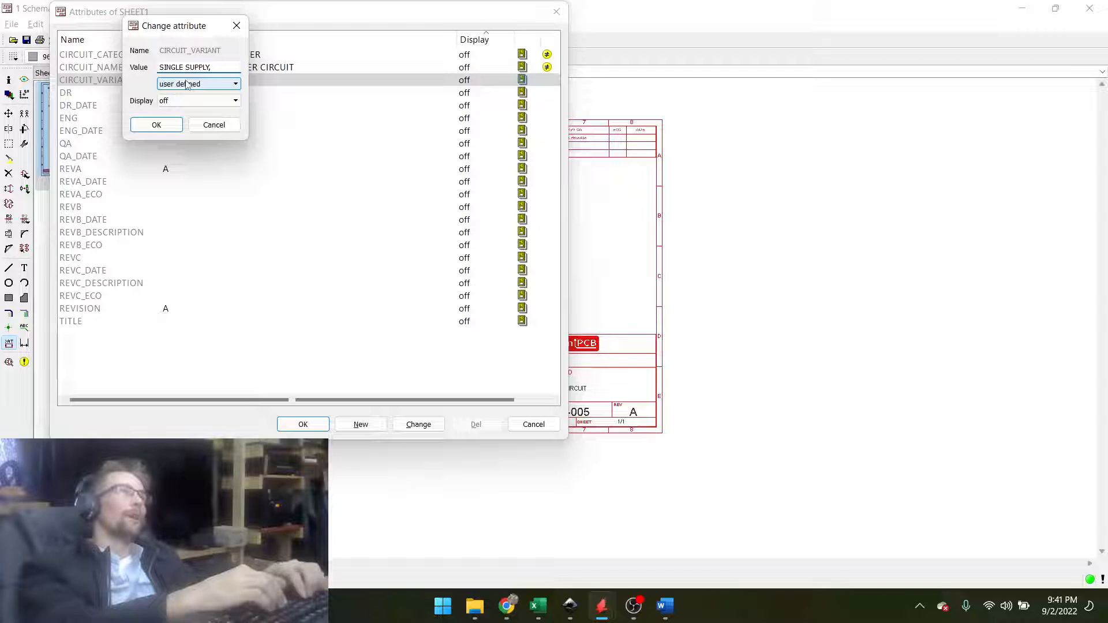
text(DC B)
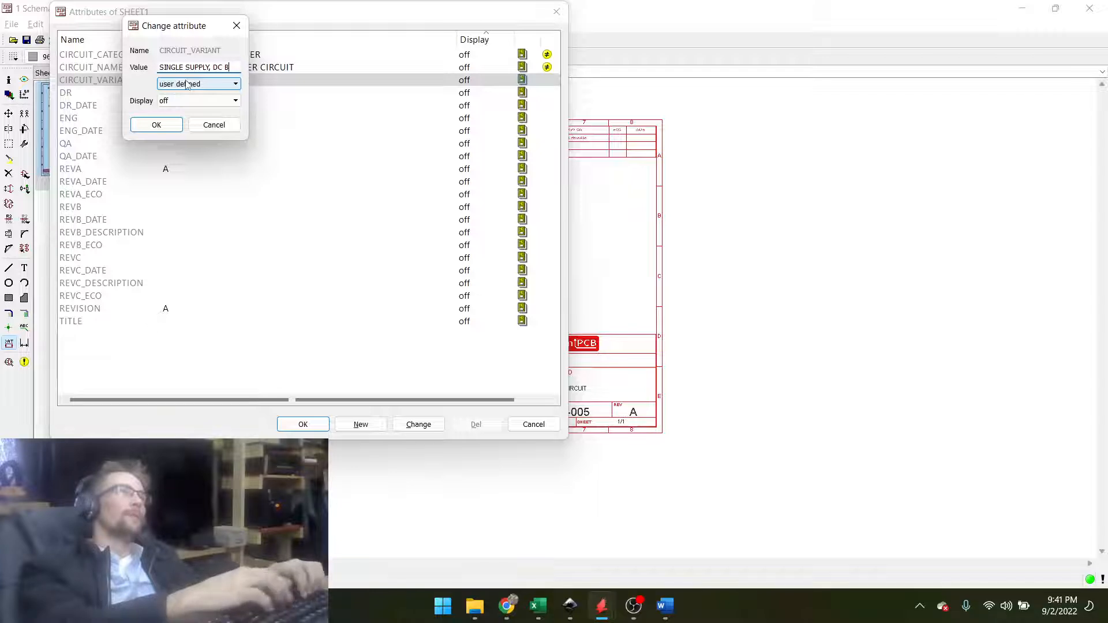
text(IAS TRIMMER)
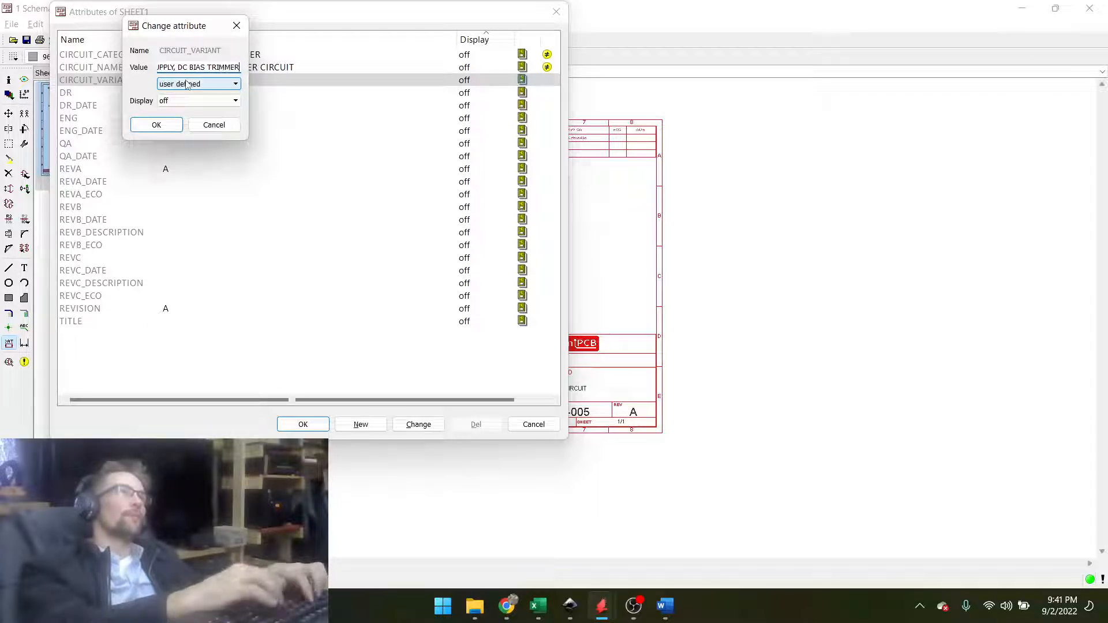
key(Return)
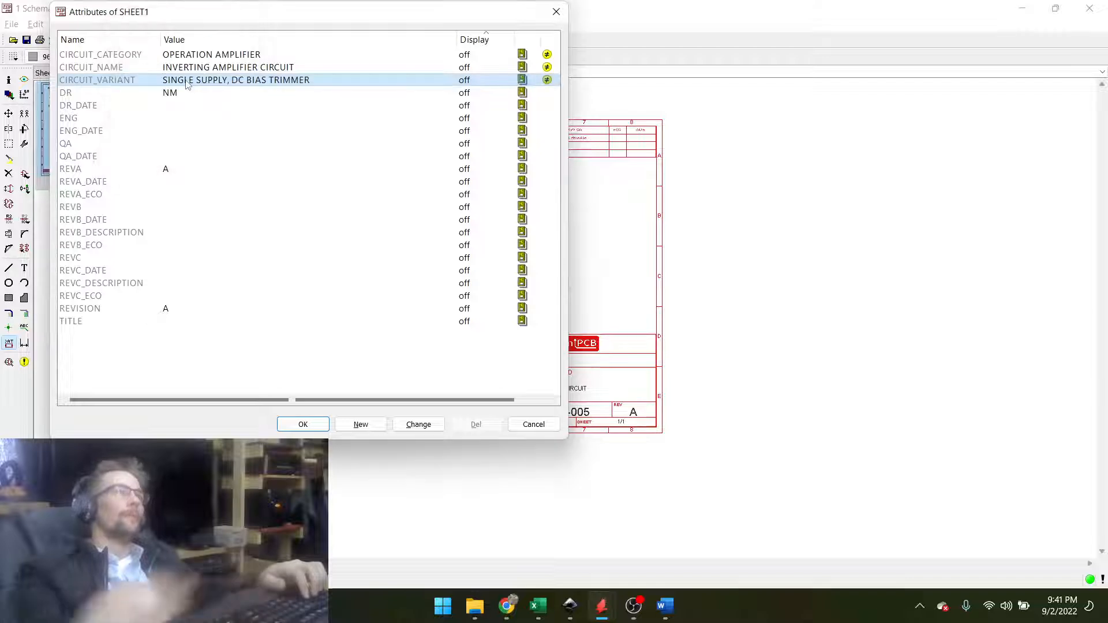
Set the DR_DATE sheet attribute to 02SEP2022.
double_click(186, 115)
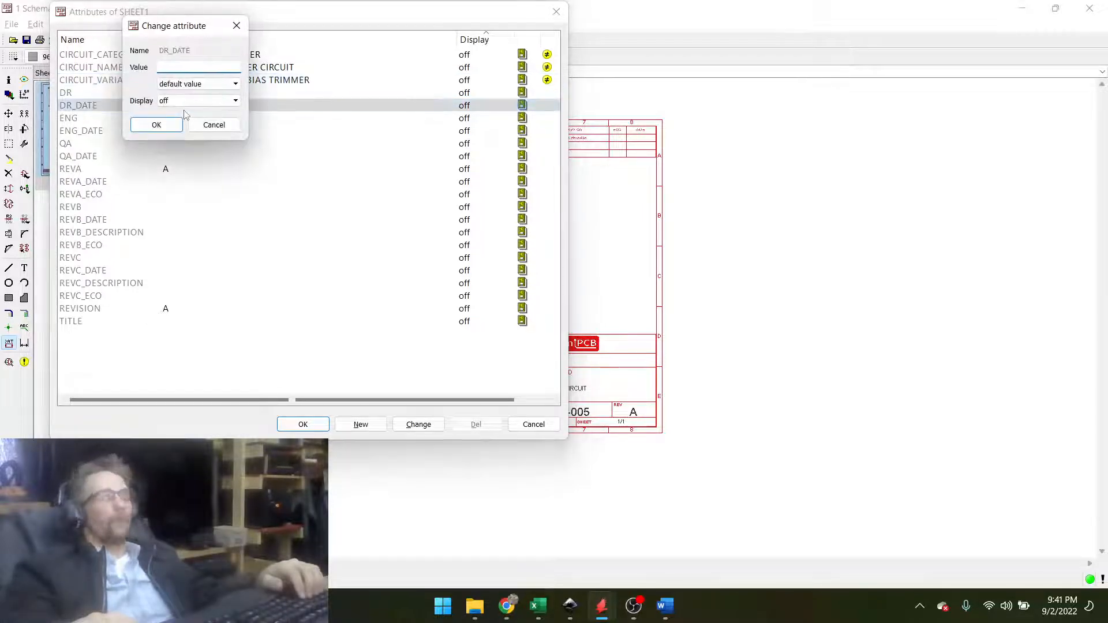
text(02SEP)
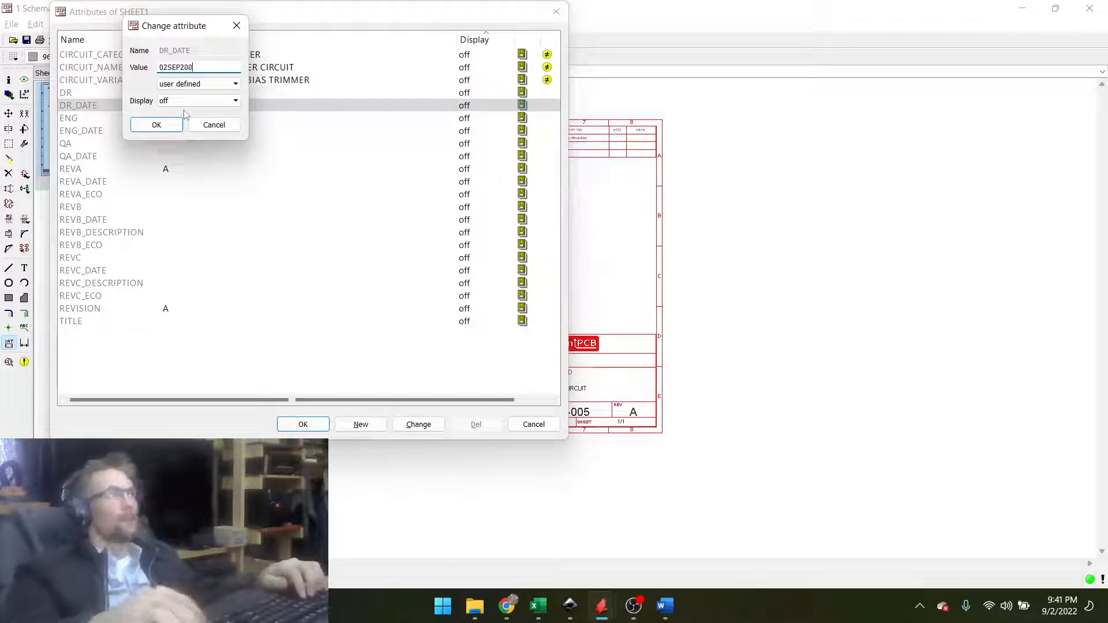
text(200)
key(BackSpace)
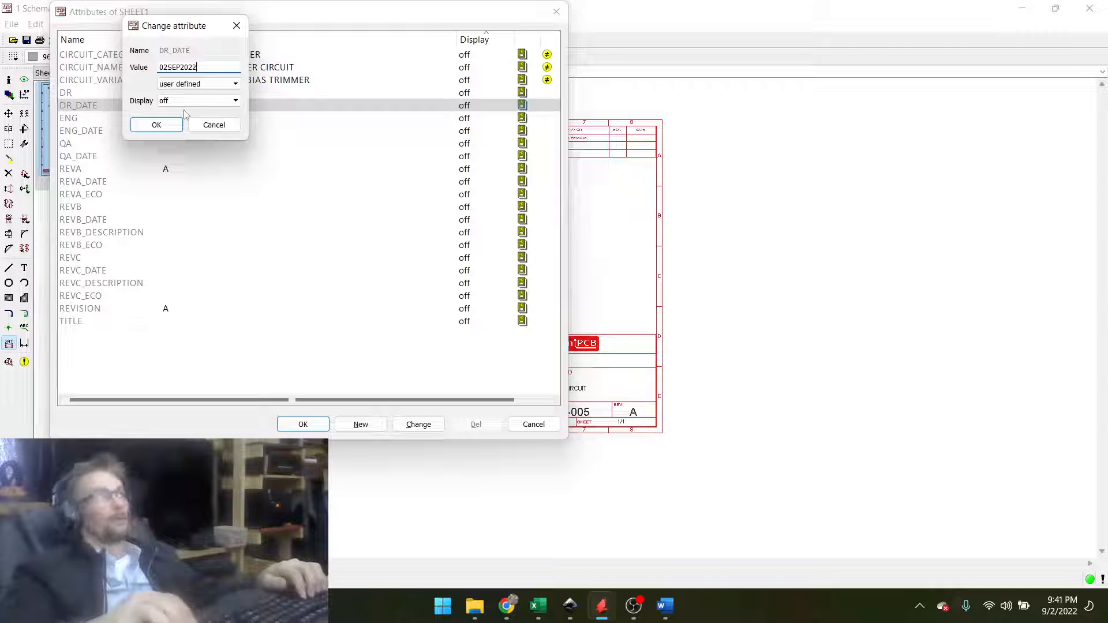
key(Return)
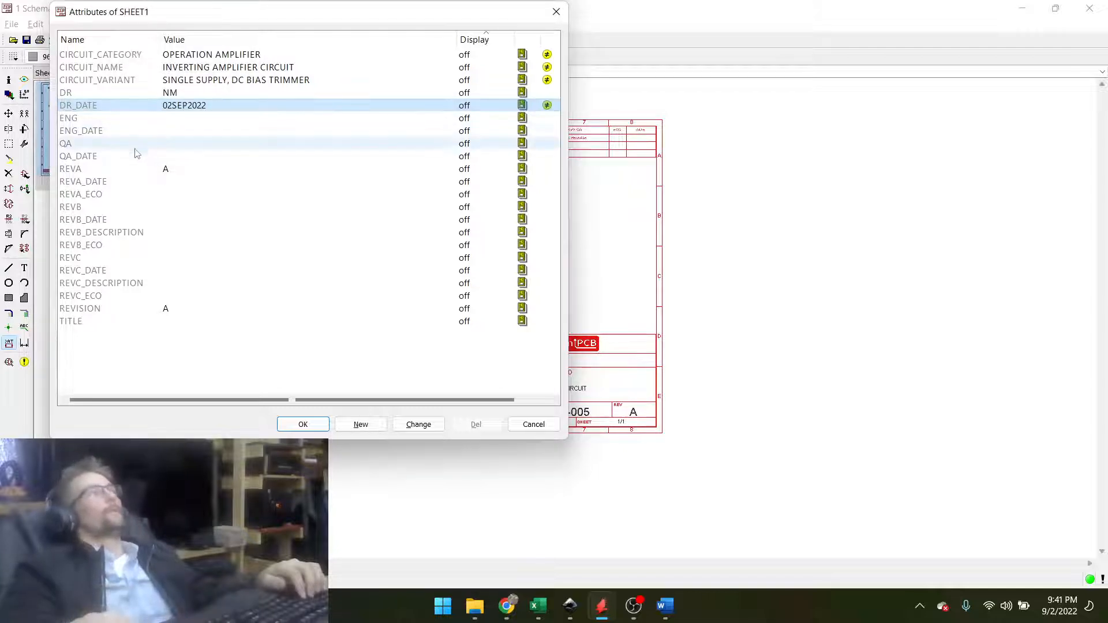
Enter A as the value of the REVA sheet attribute.
double_click(190, 168)
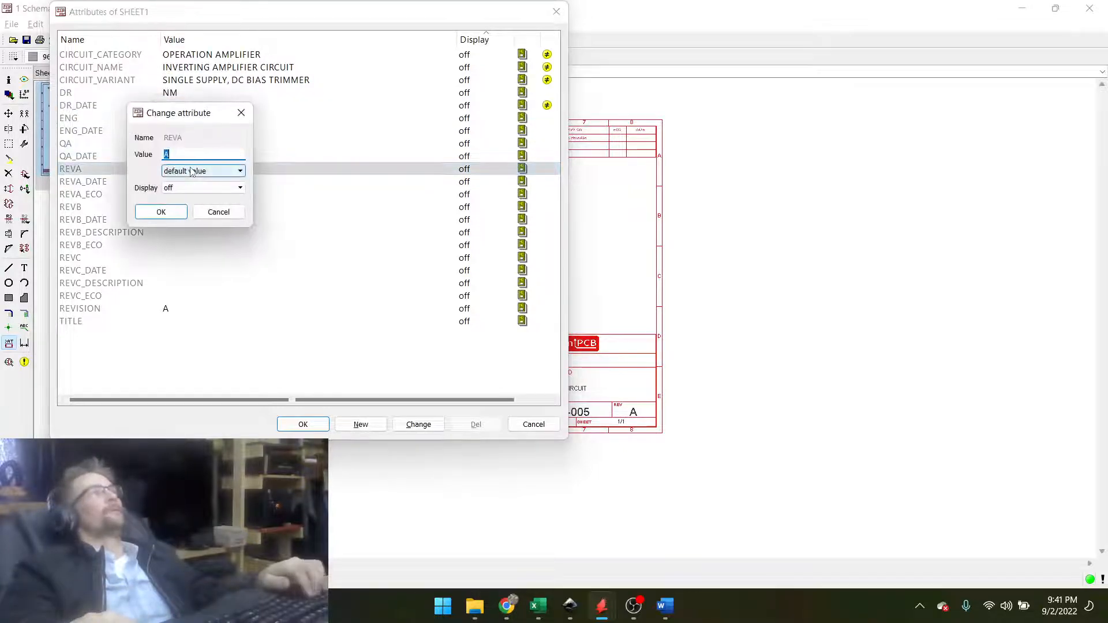
text(A)
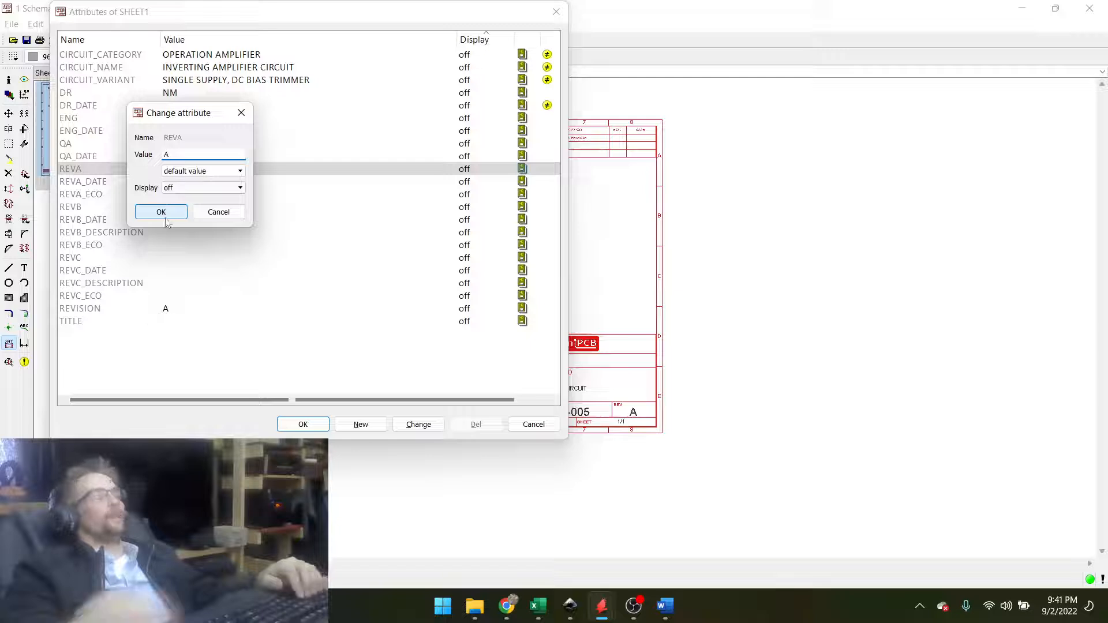
Set the sheet attributes REVA to B and REVA_ECO to 1002.
key(BackSpace)
text(B)
click(161, 212)
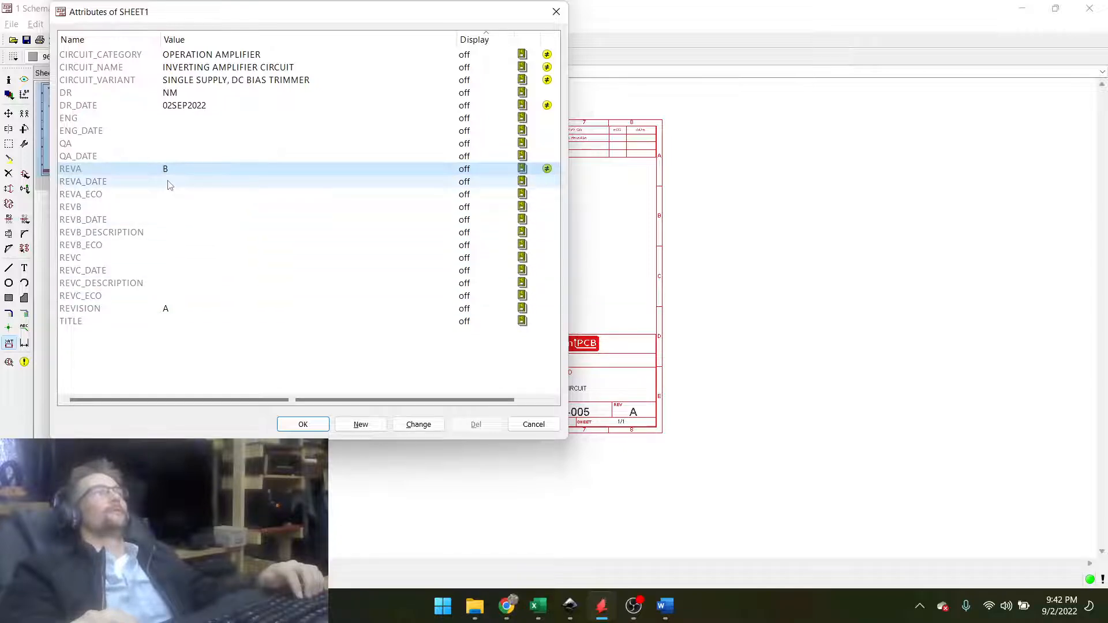
double_click(177, 194)
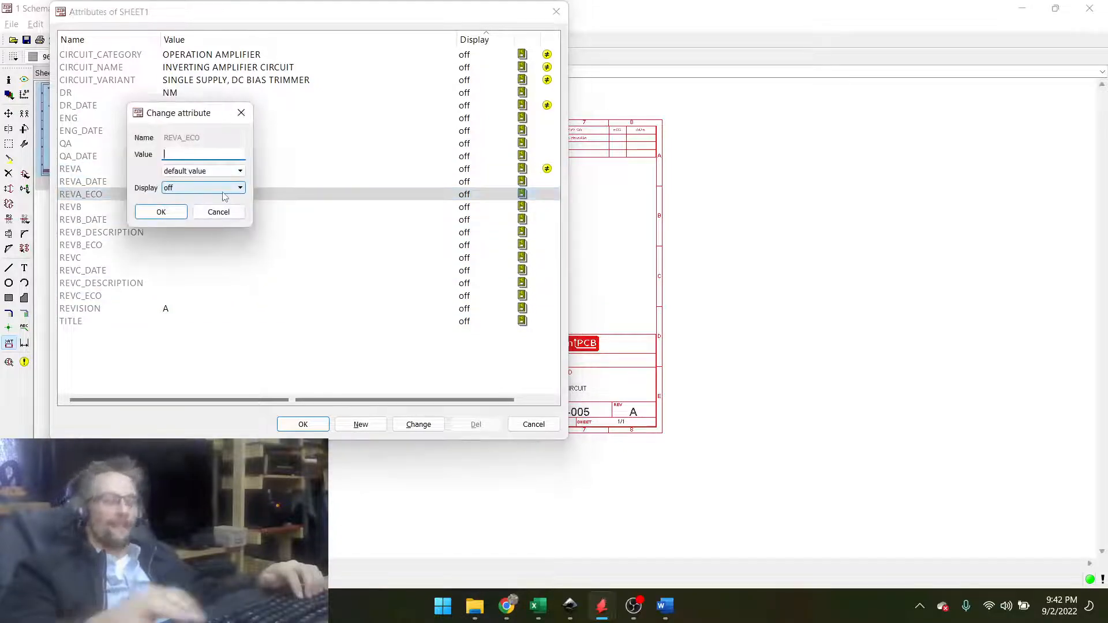
key(Return)
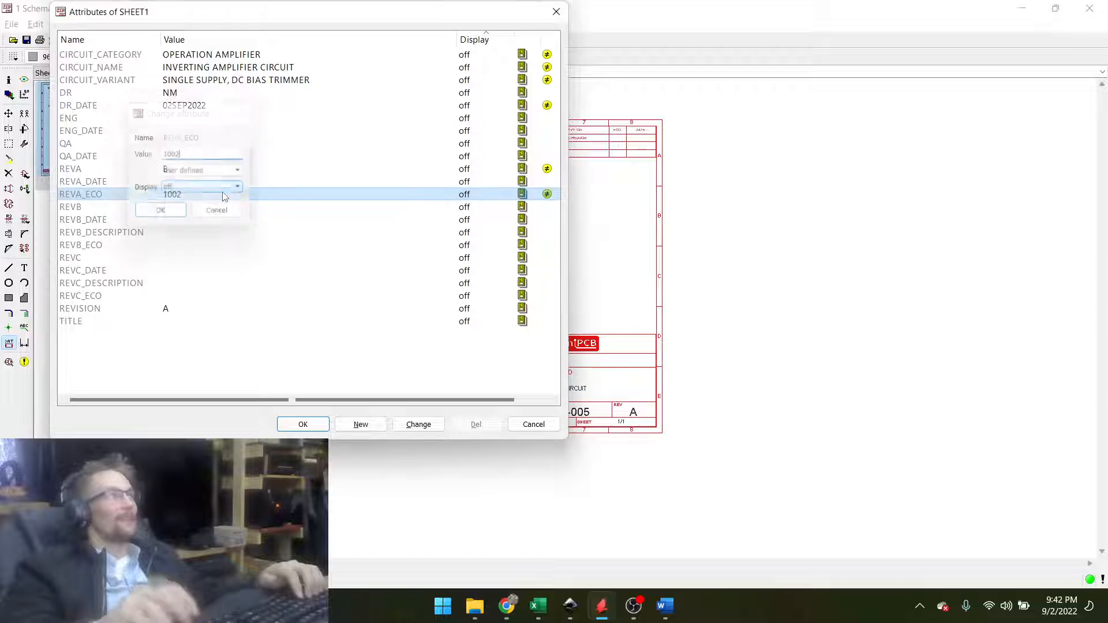
Switch to File Explorer and view the title block of the legacy schematic image 04A-002.png.
double_click(191, 324)
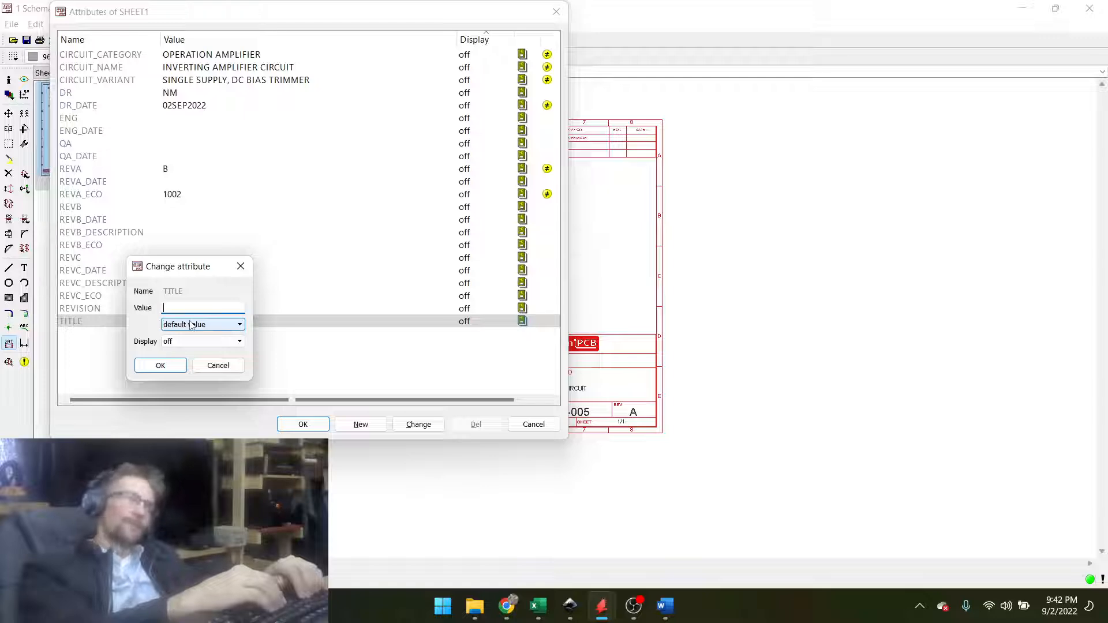
key(Escape)
key(alt+Tab)
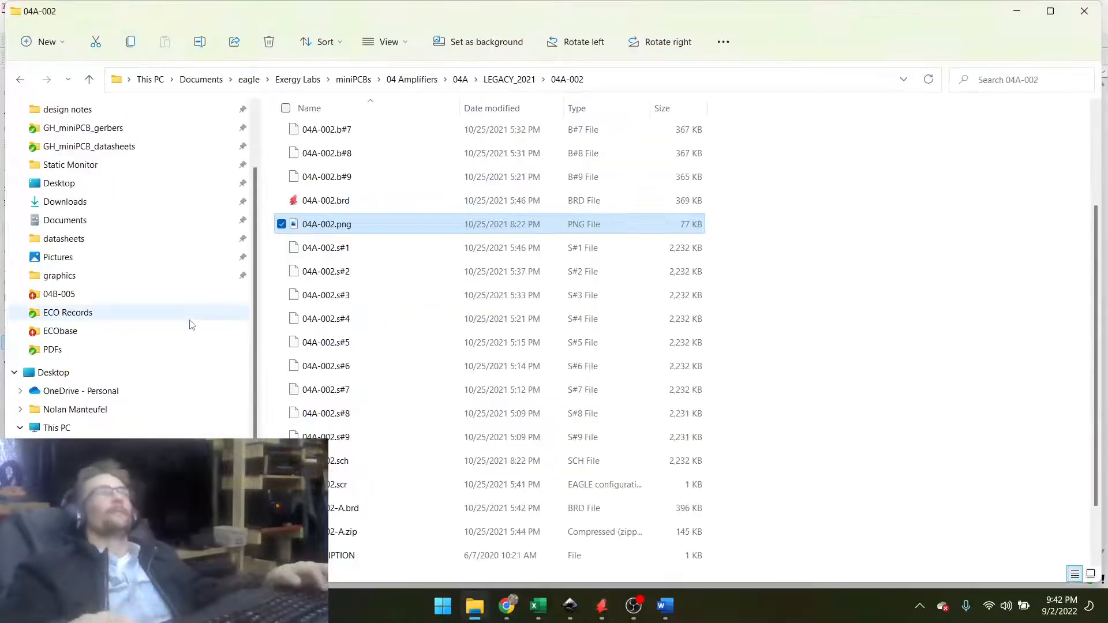
double_click(326, 225)
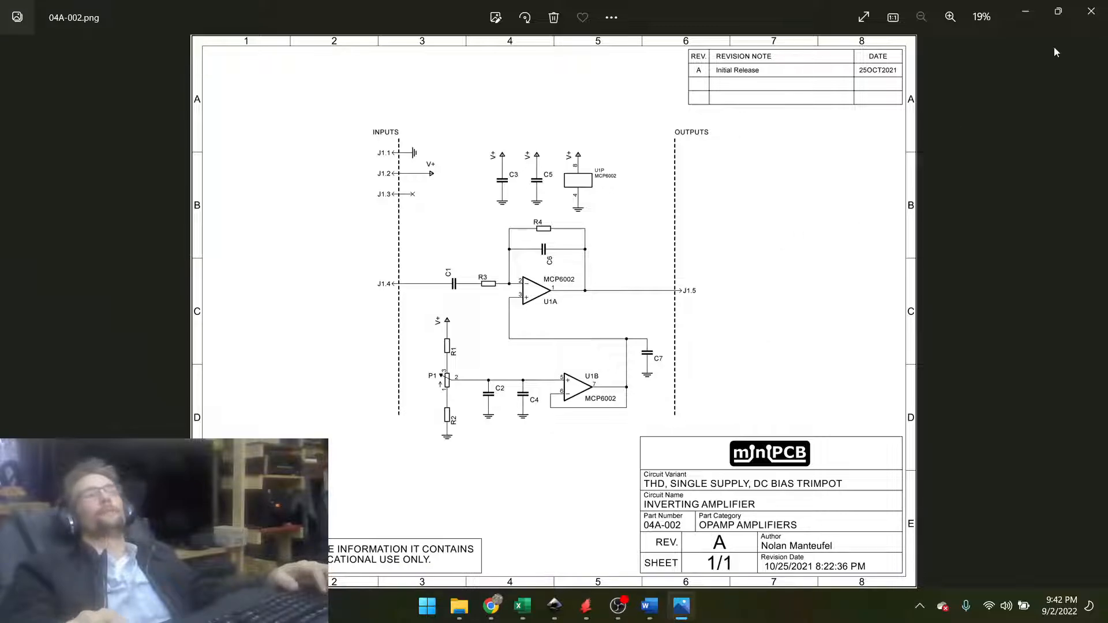
click(1091, 11)
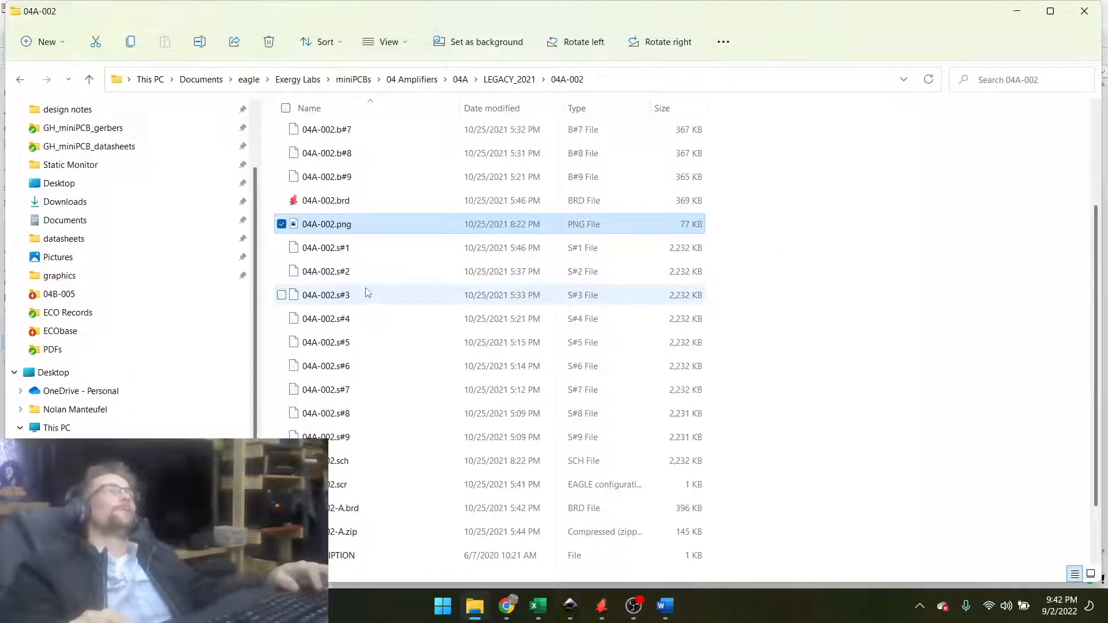
Compare the title block wording of 04B-005.pdf in Chrome with the SHEET1 attribute values in EAGLE.
key(alt+Tab)
key(alt+Tab)
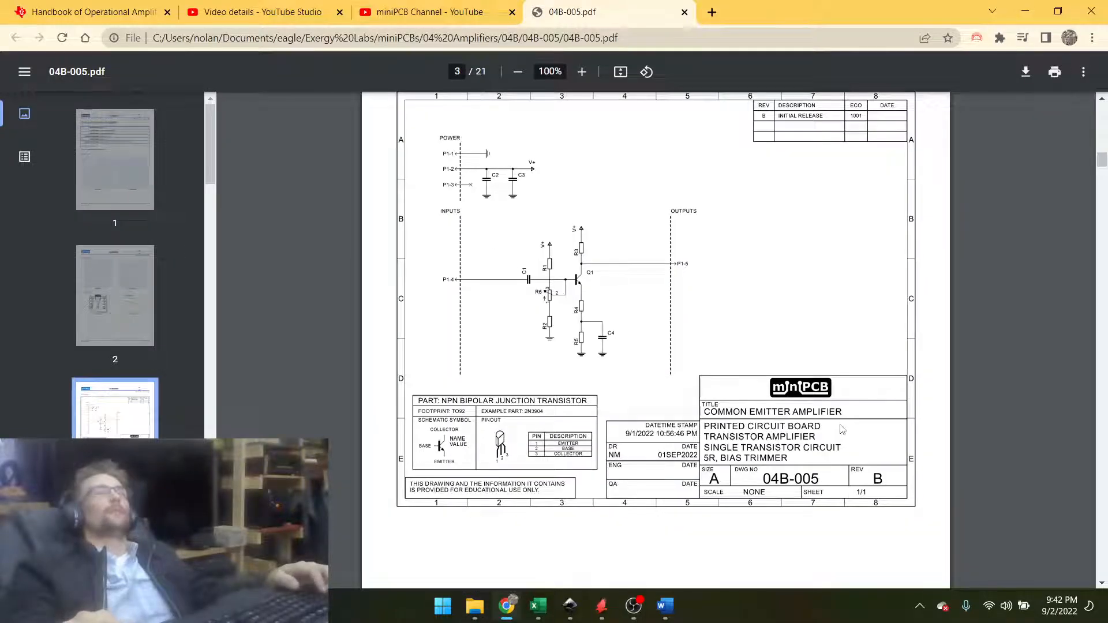
key(alt+Tab)
key(alt+Tab)
key(alt+Tab)
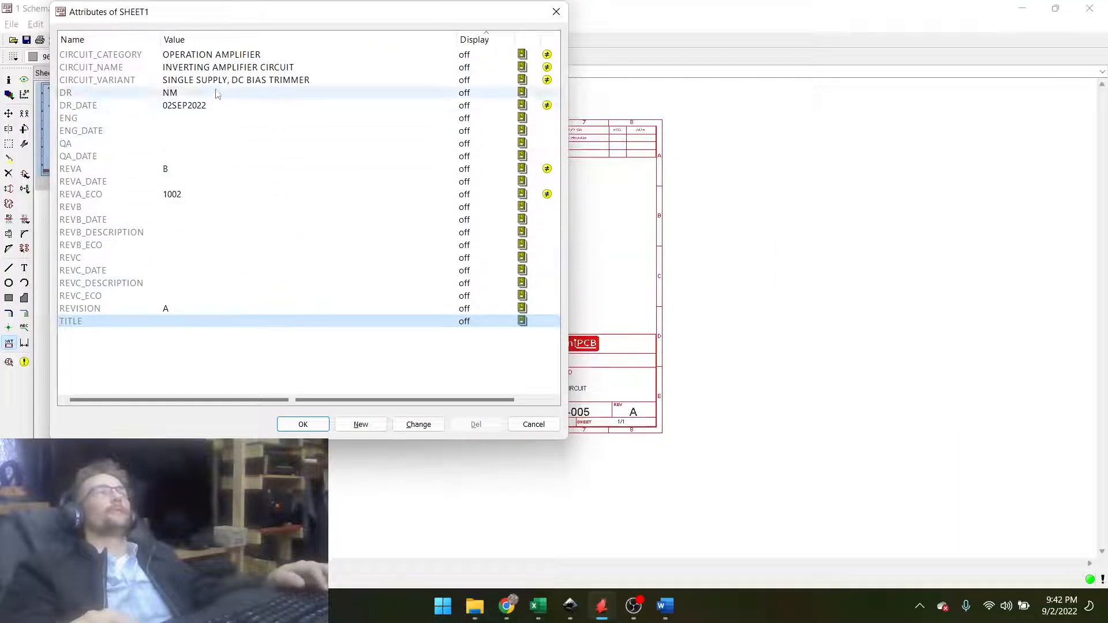
key(alt+Tab)
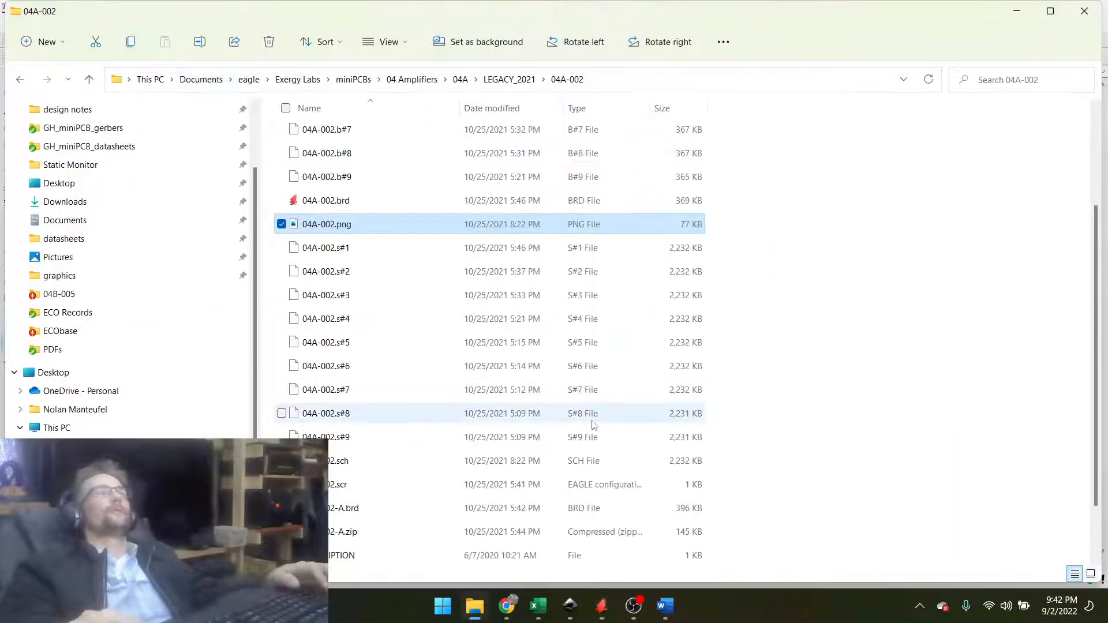
key(alt+Tab)
key(alt+Tab)
key(alt+Tab)
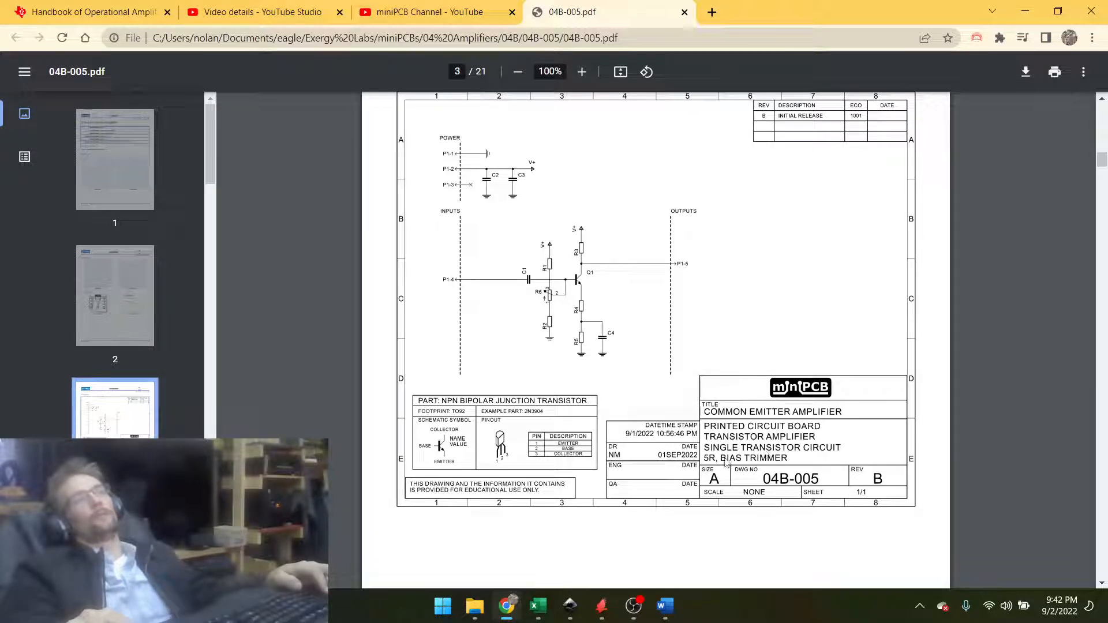
key(alt+Tab)
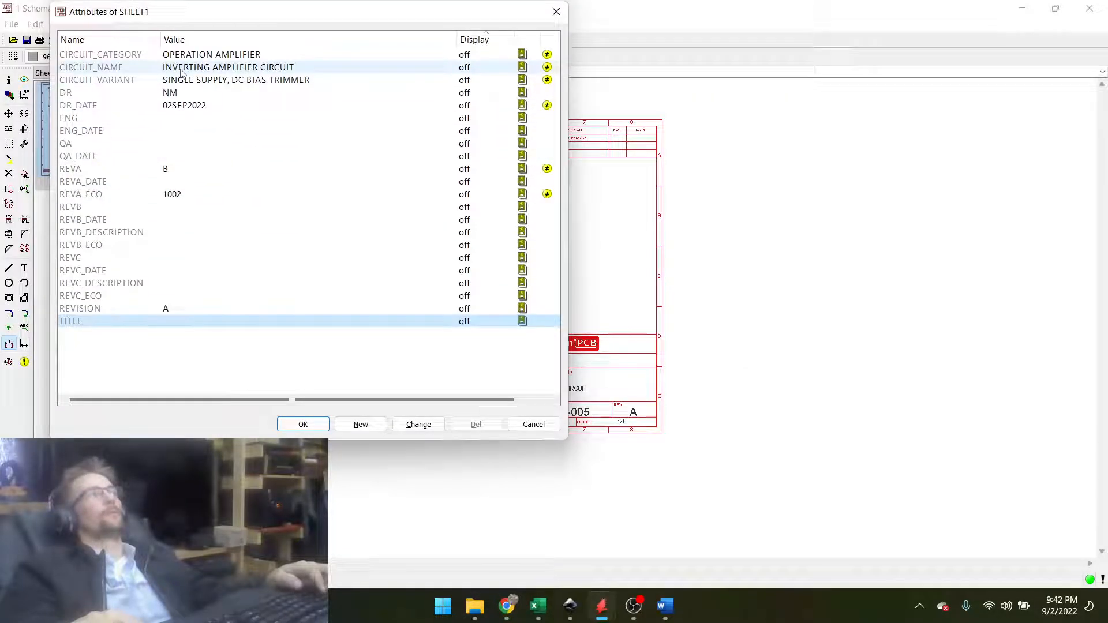
key(alt+Tab)
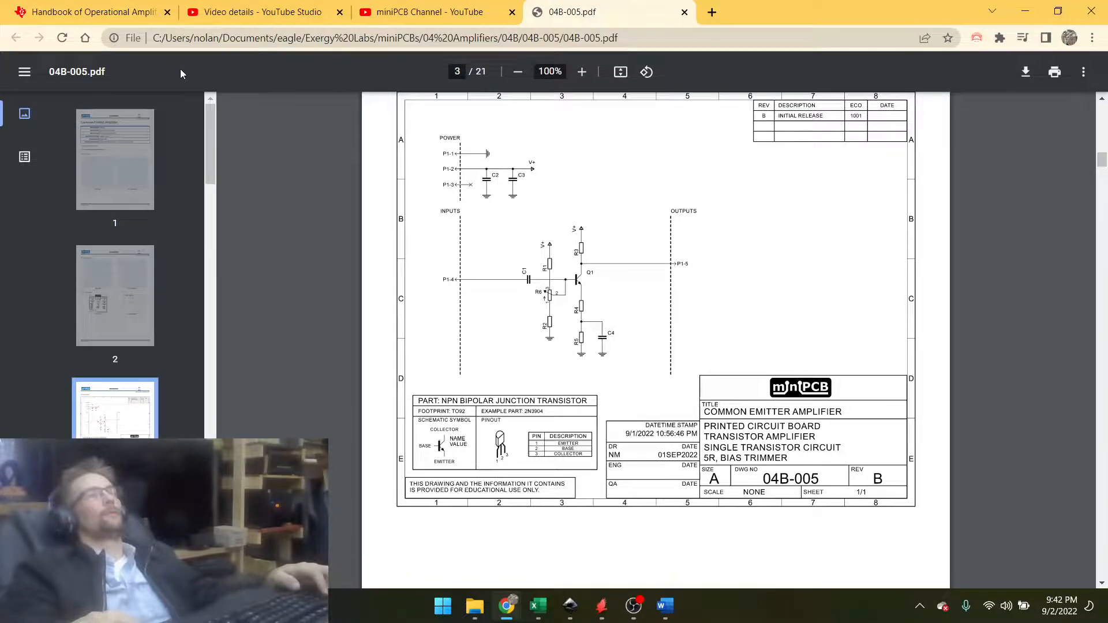
key(alt+Tab)
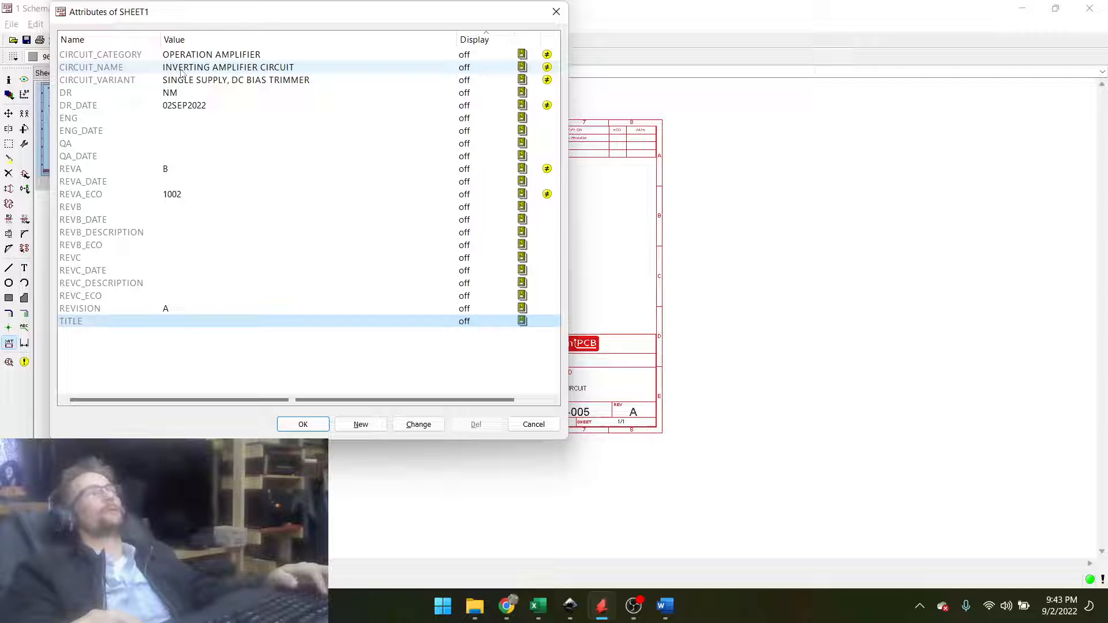
key(alt+Tab)
key(alt+Tab)
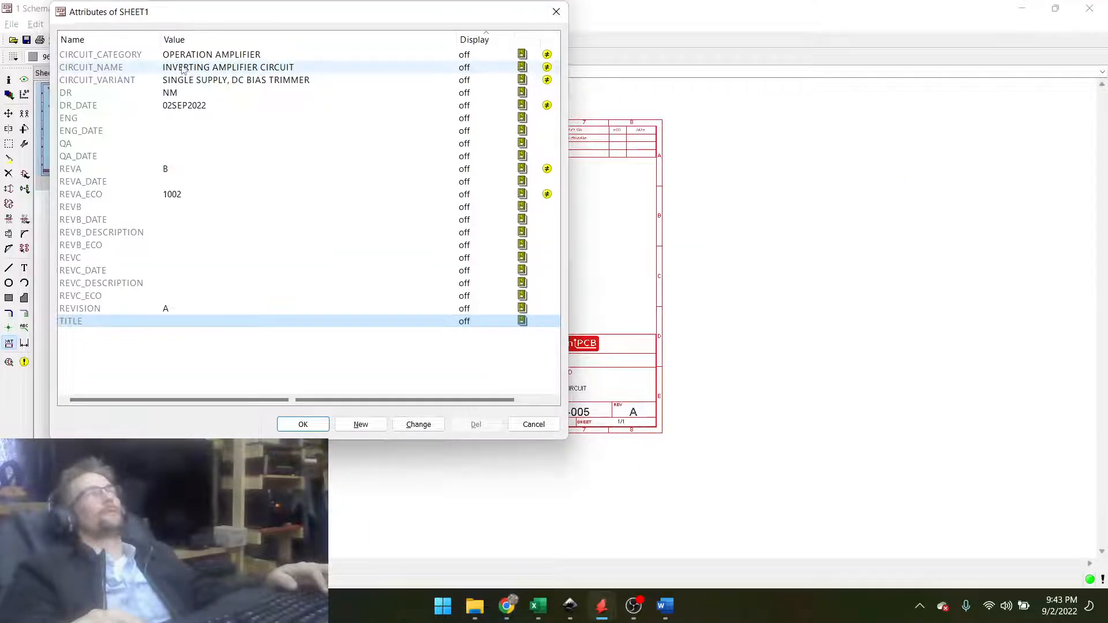
key(alt+Tab)
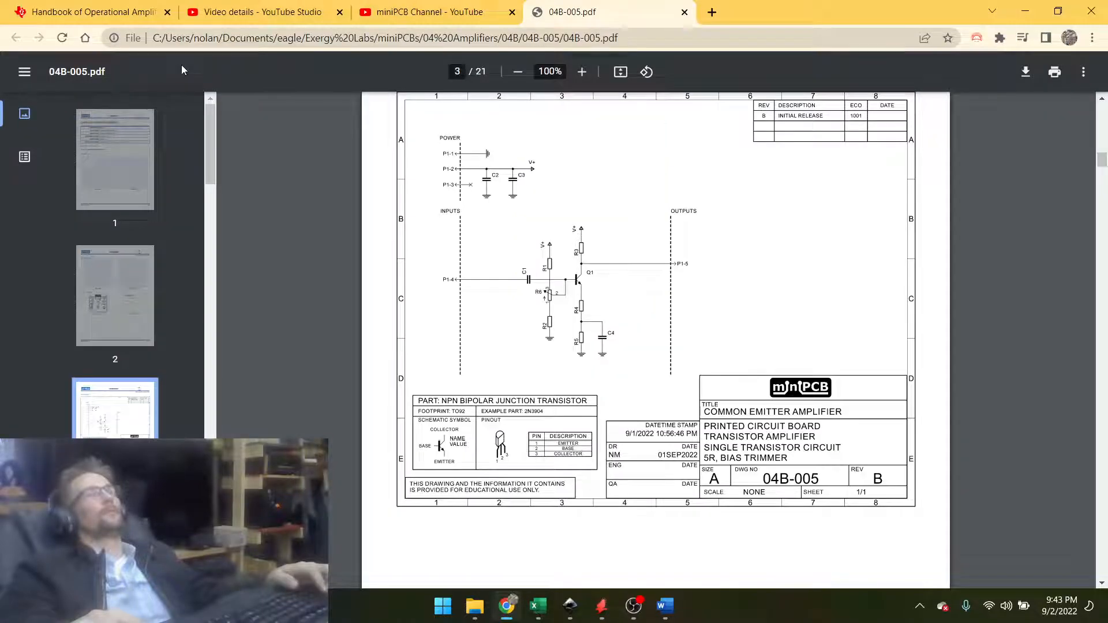
key(alt+Tab)
key(alt+Tab)
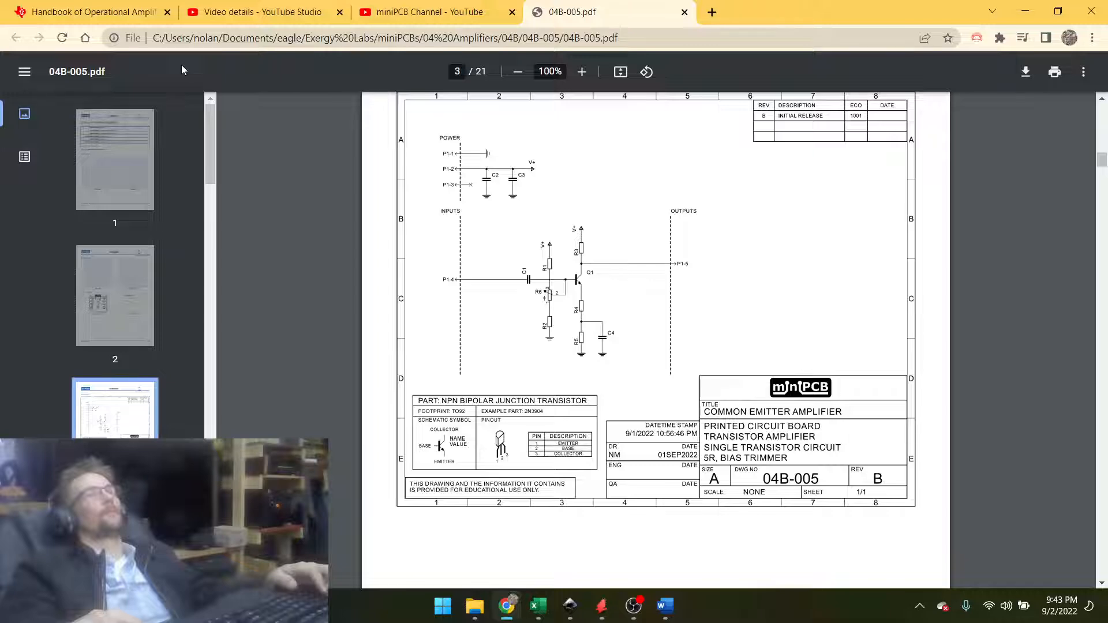
key(alt+Tab)
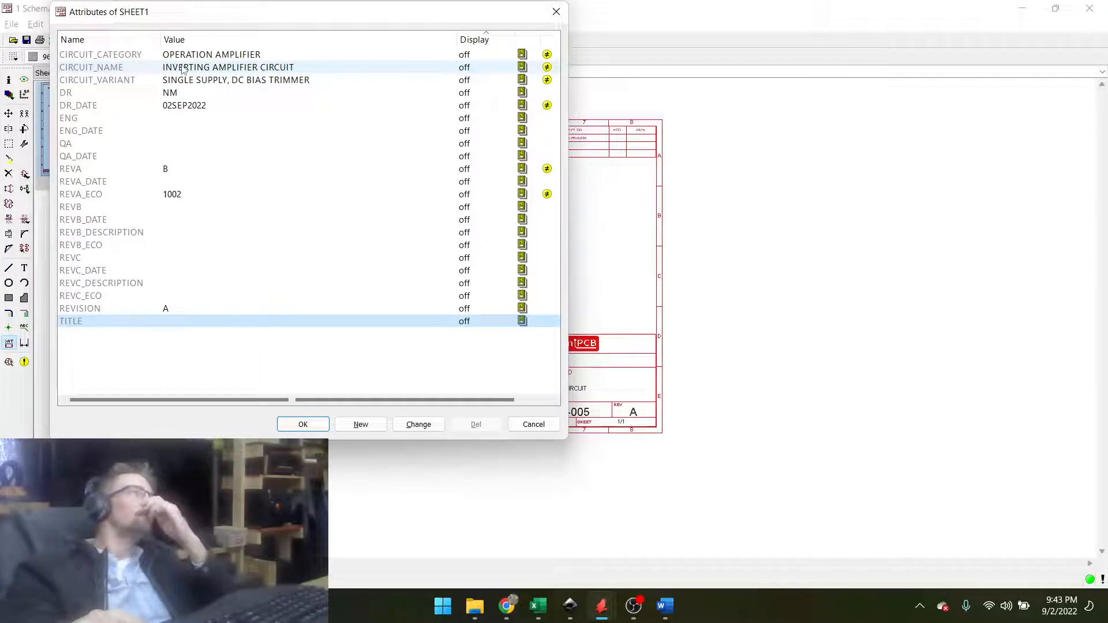
Move the sheet attributes dialog clear of the schematic and set CIRCUIT_NAME to DUAL OPAMP CIRCUIT.
drag(229, 20, 600, 171)
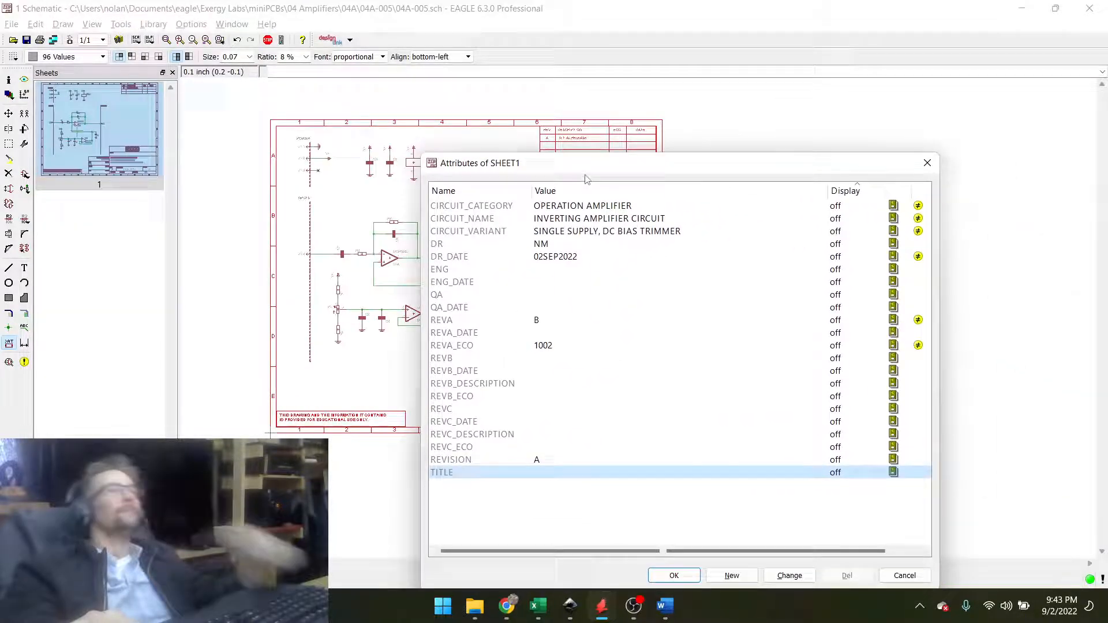
click(579, 219)
double_click(578, 220)
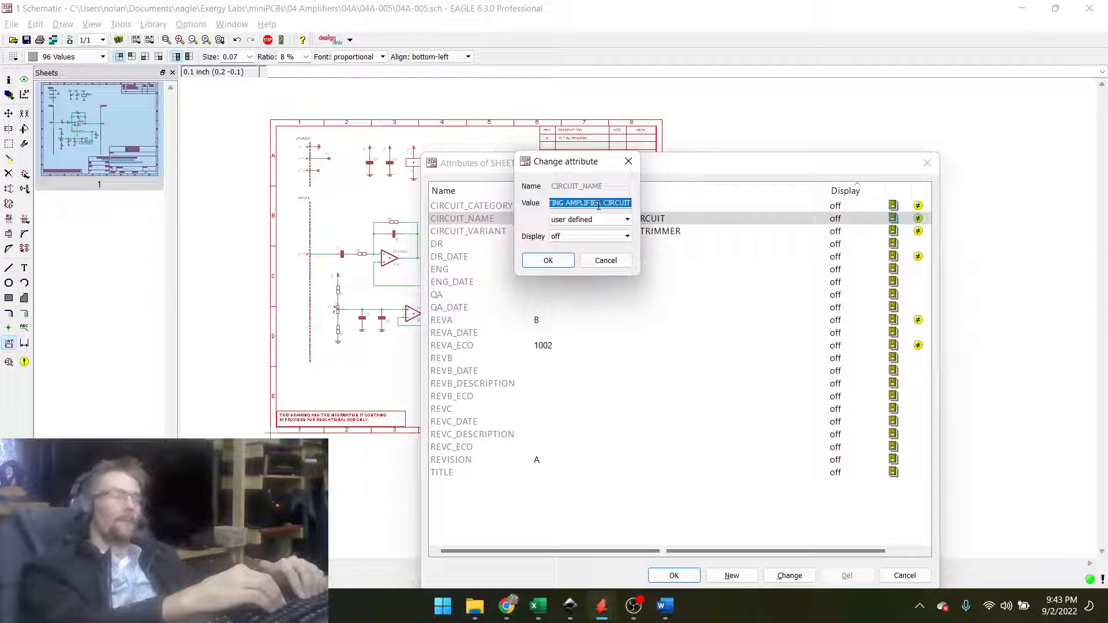
text(DUAL )
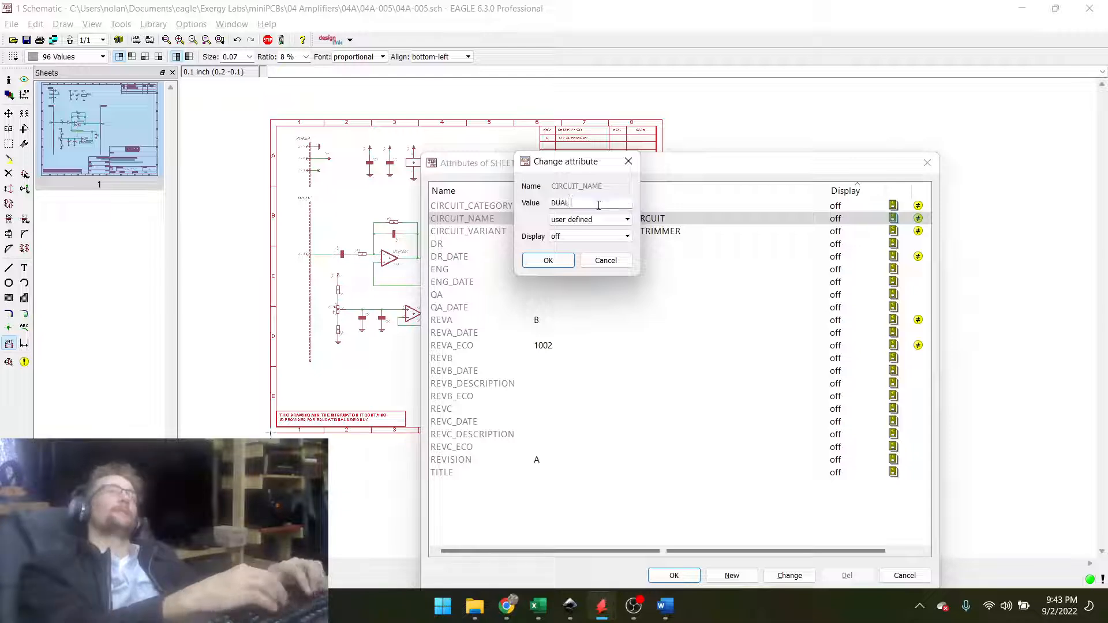
text(OPAMP CIRCUIT)
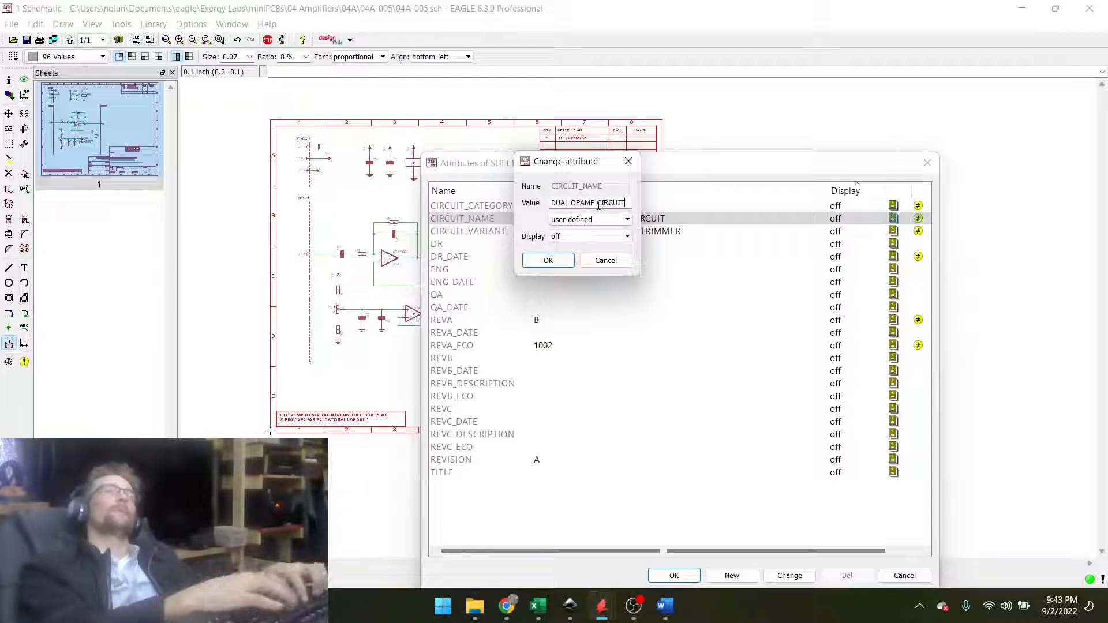
key(Return)
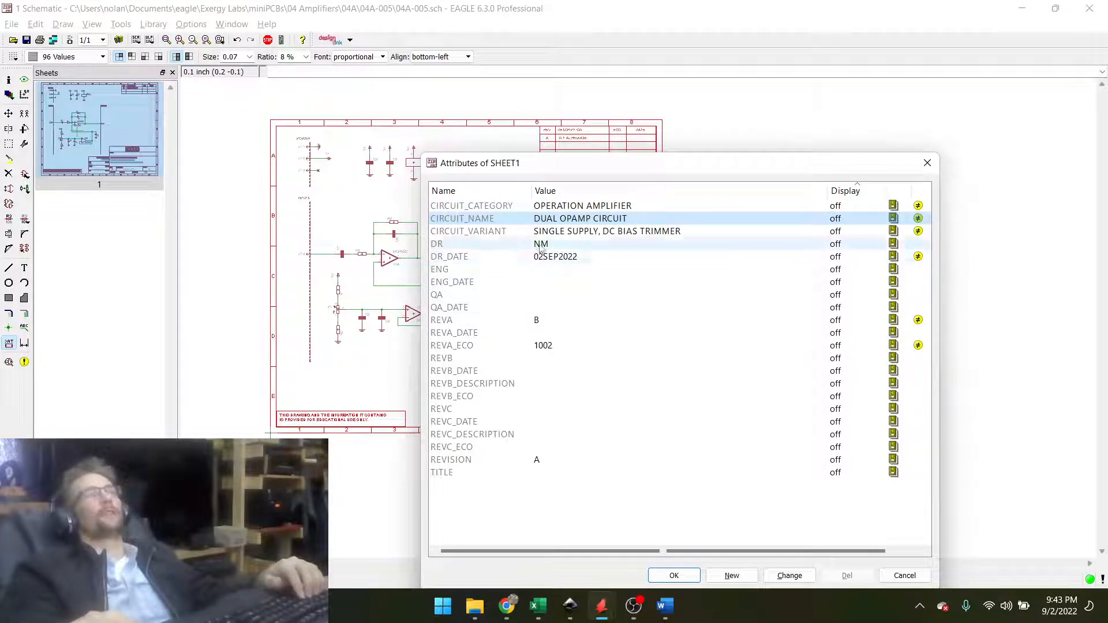
Set the TITLE attribute to INVERTING AMPLIFIER and apply the sheet attribute changes.
double_click(553, 473)
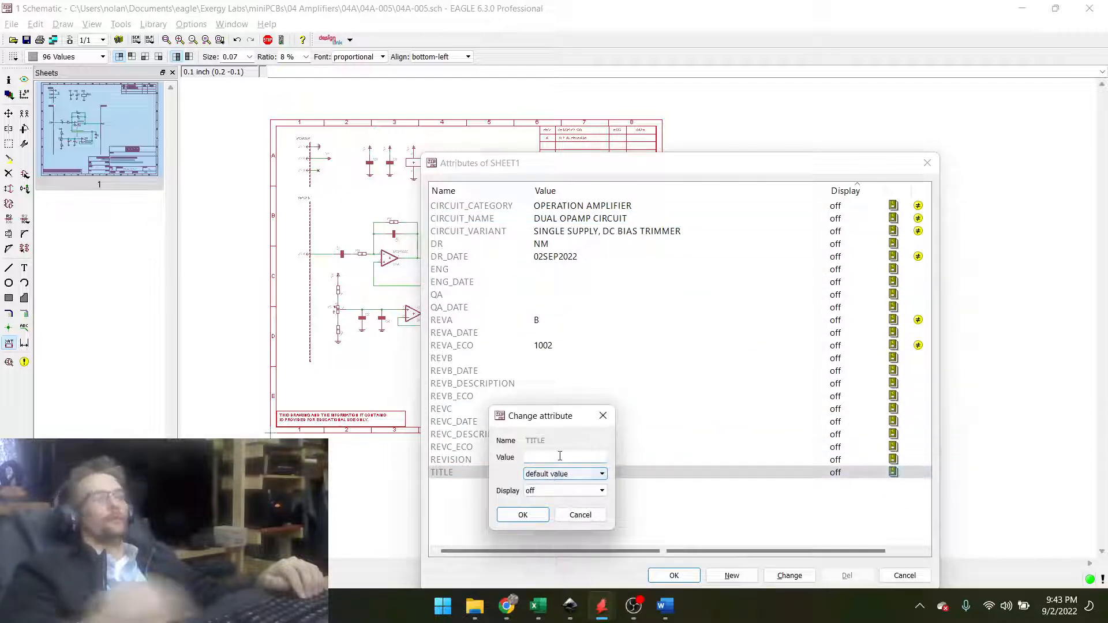
text(INVERTIN)
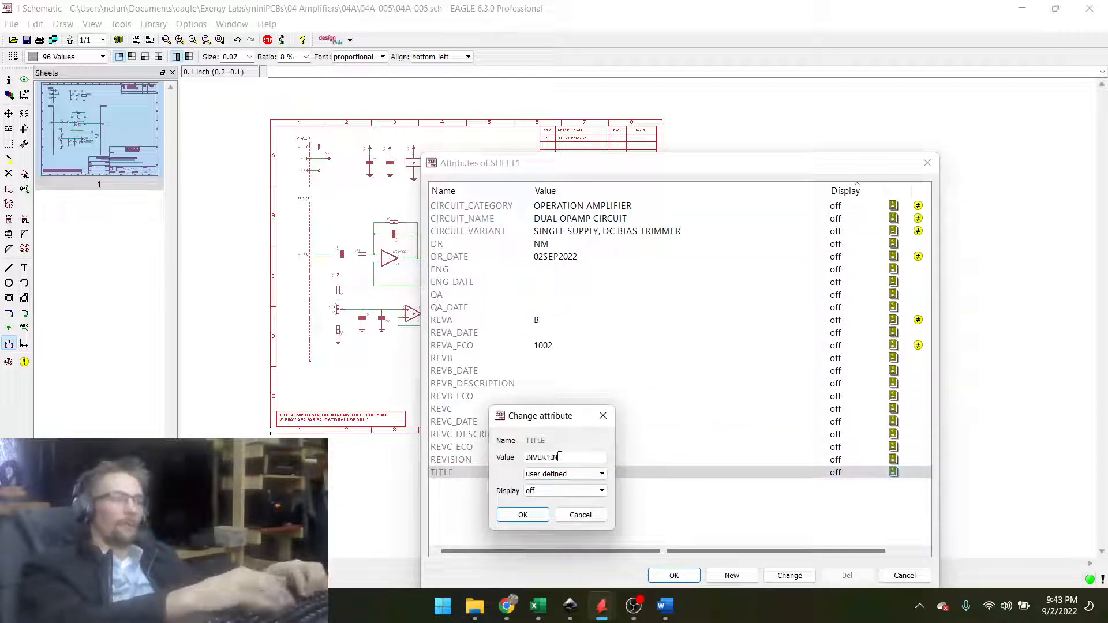
text(G AMPLIFIER)
key(Return)
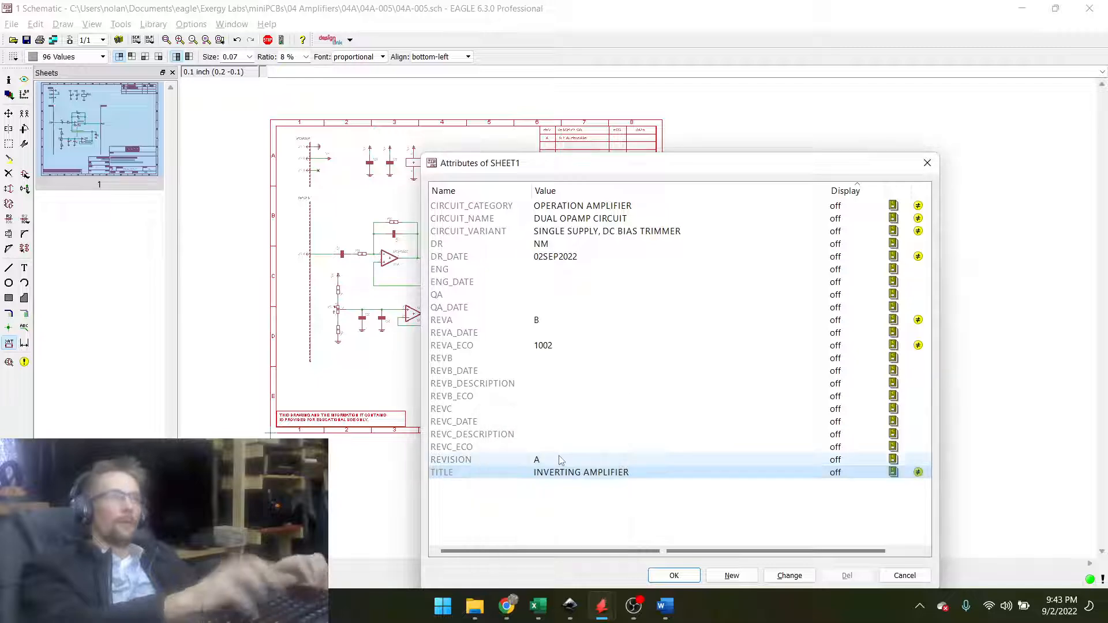
click(664, 579)
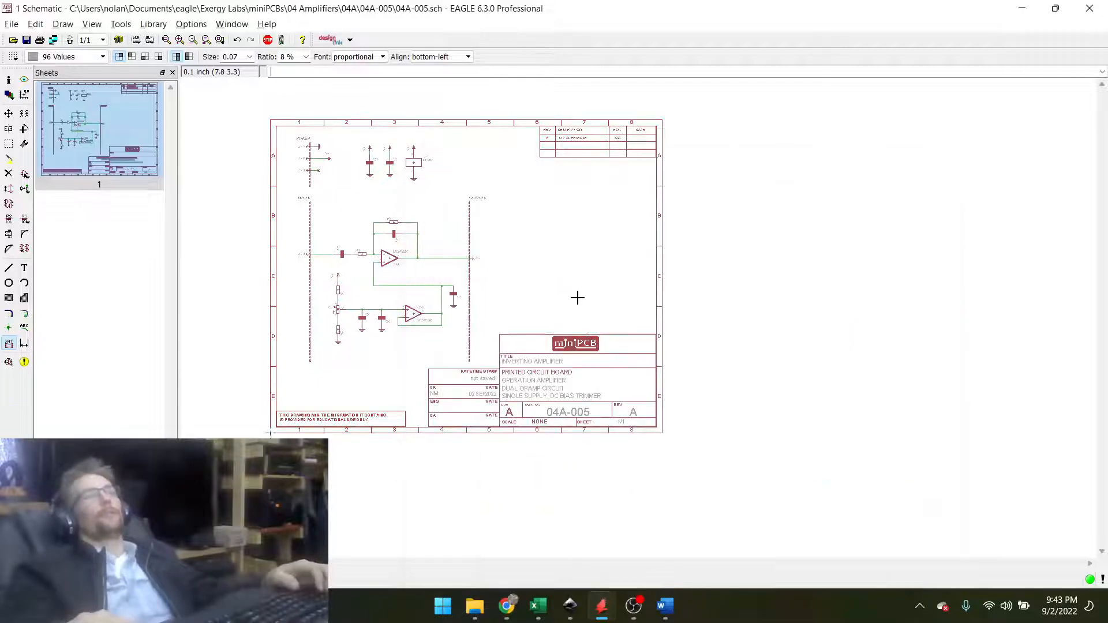
Check the 04A-005 title block and revision table against the schematic page of 04B-005.pdf in Chrome.
scroll(543, 390, up, 2)
key(alt+Tab)
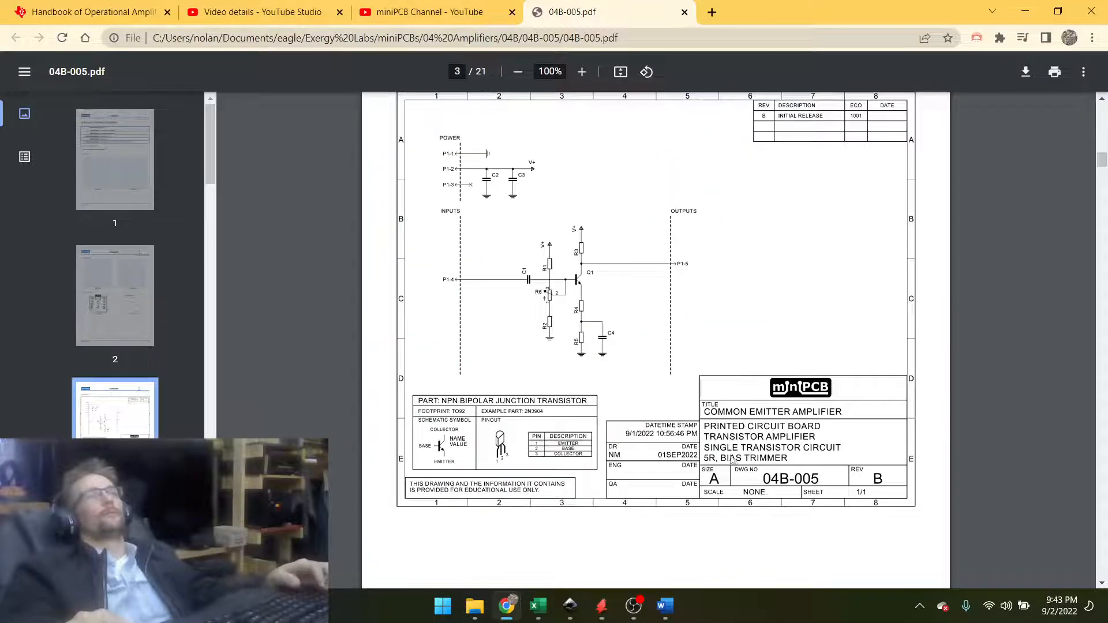
scroll(738, 463, up, 1)
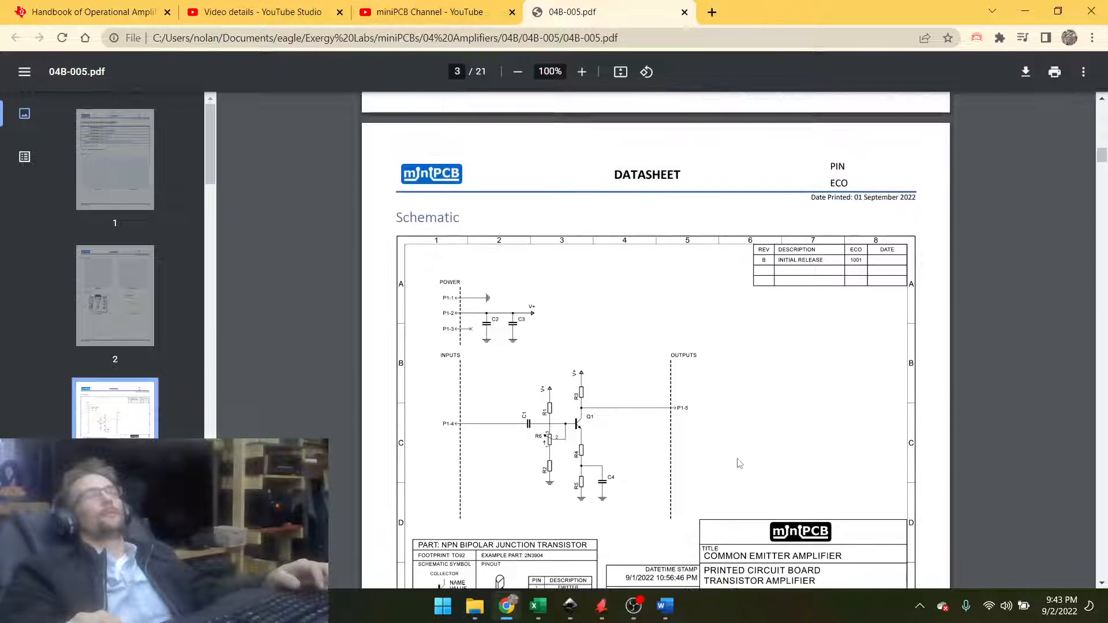
scroll(737, 463, down, 1)
scroll(724, 460, up, 1)
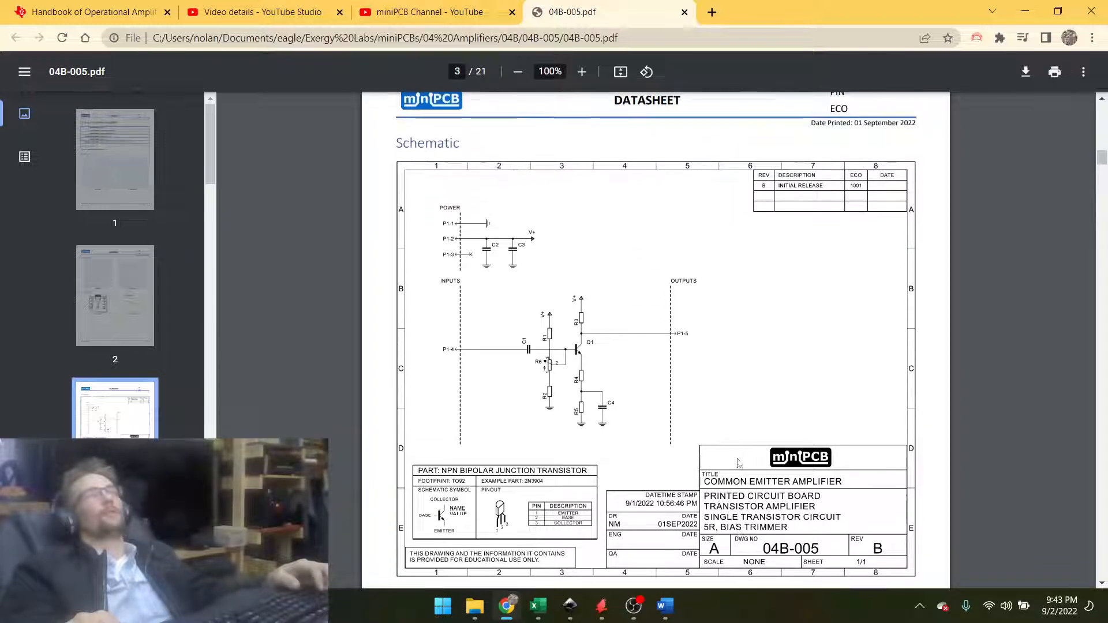
key(alt+Tab)
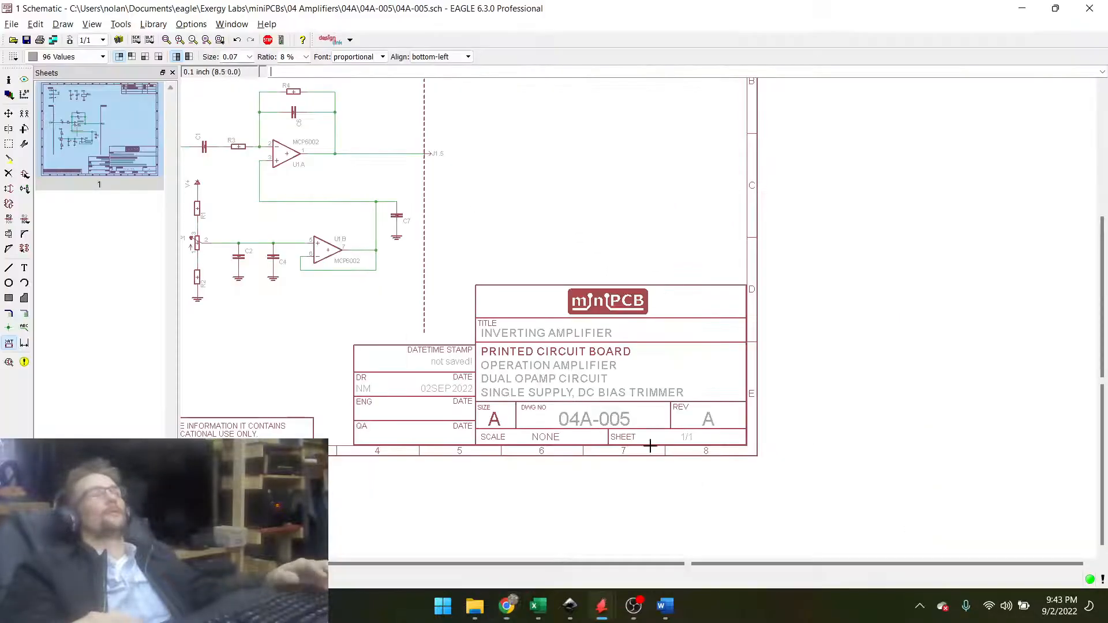
scroll(657, 408, down, 2)
scroll(657, 408, down, 1)
scroll(443, 228, up, 2)
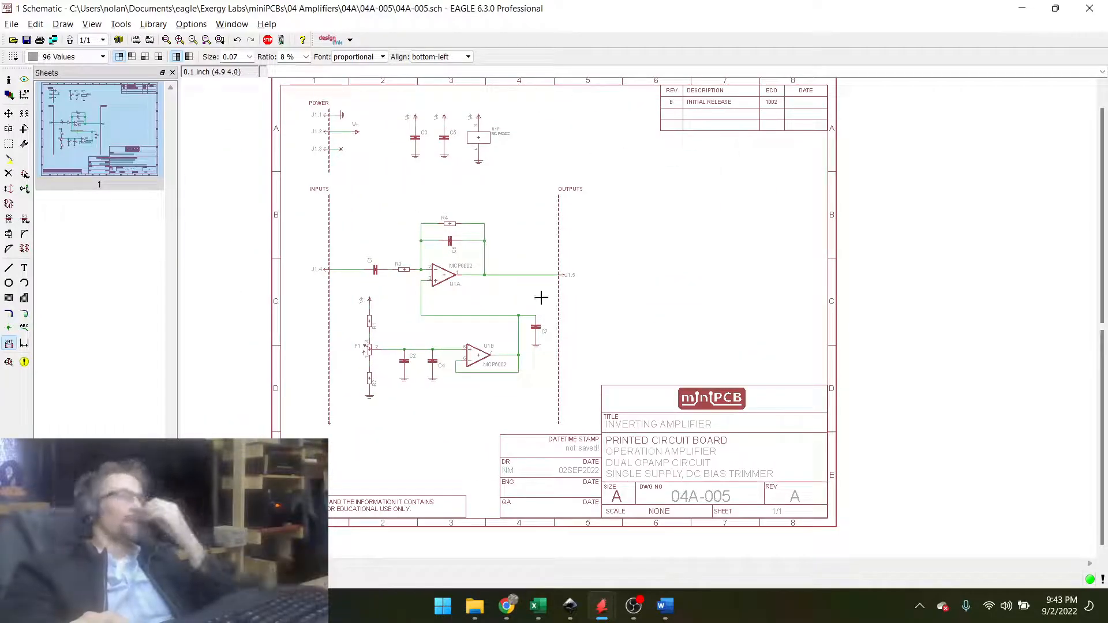
Browse the minipcb library parts, including the dual op-amp packages, for a dual op-amp reference drawing.
click(25, 174)
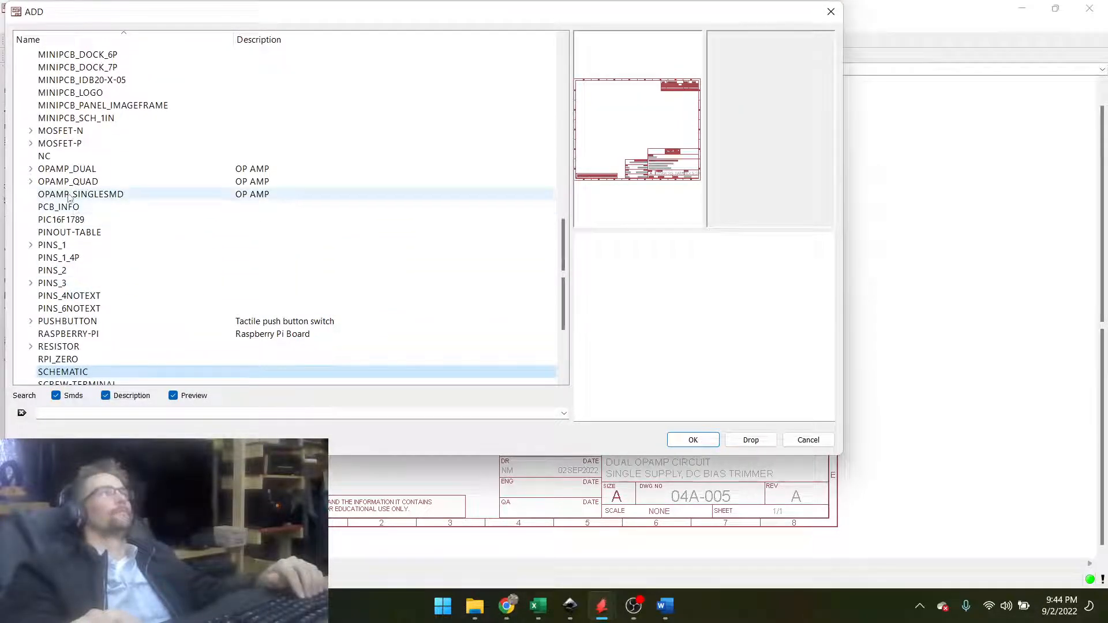
click(82, 172)
click(31, 168)
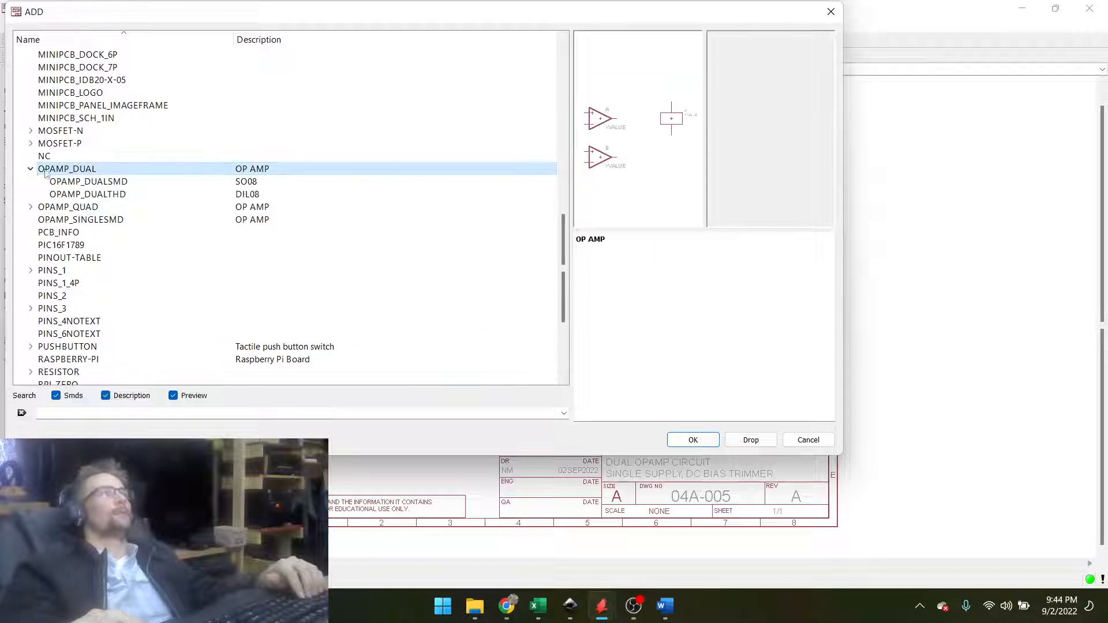
click(97, 183)
click(102, 196)
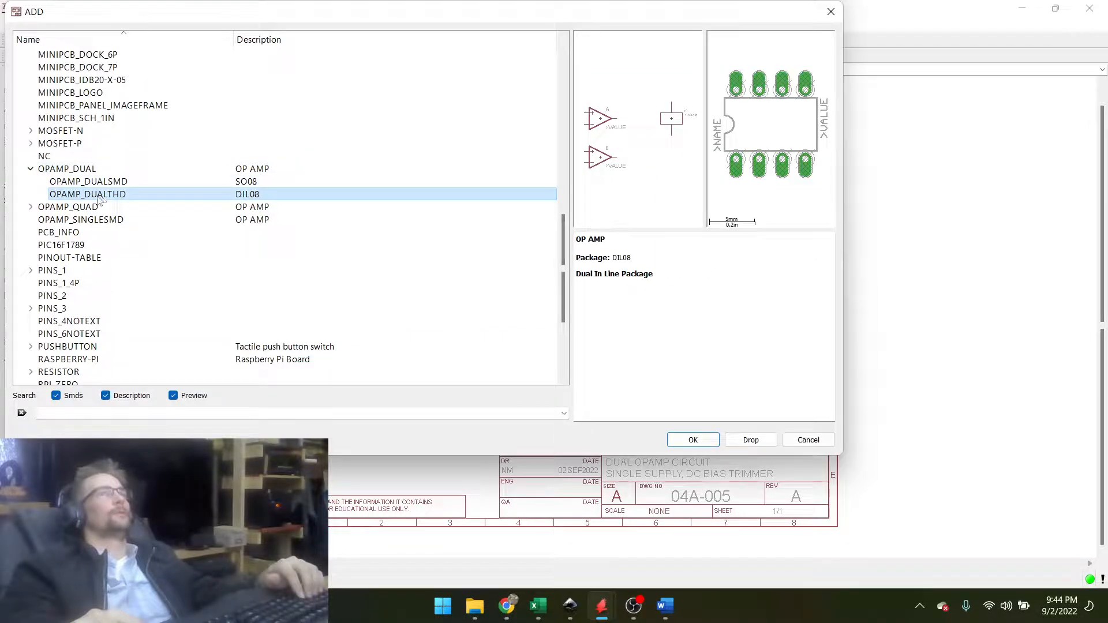
click(30, 169)
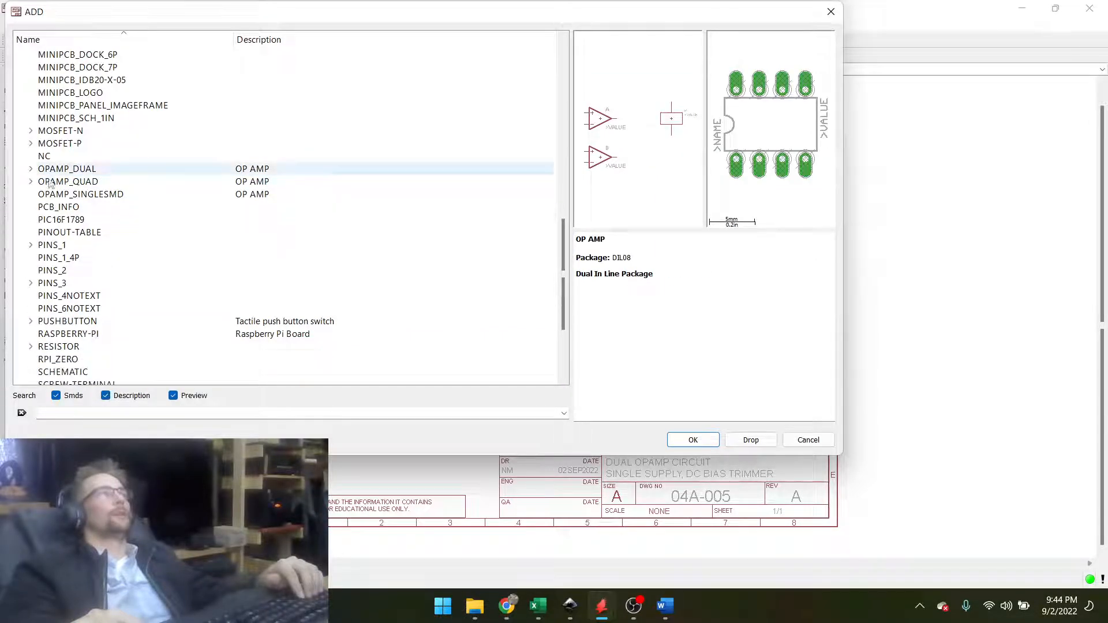
click(76, 195)
click(69, 209)
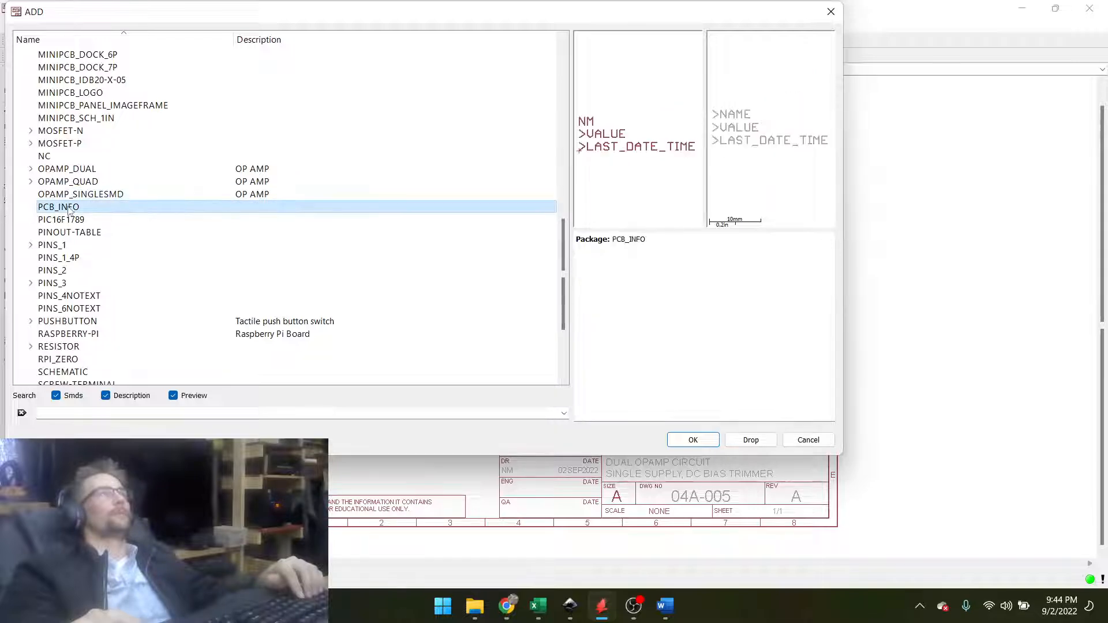
click(65, 220)
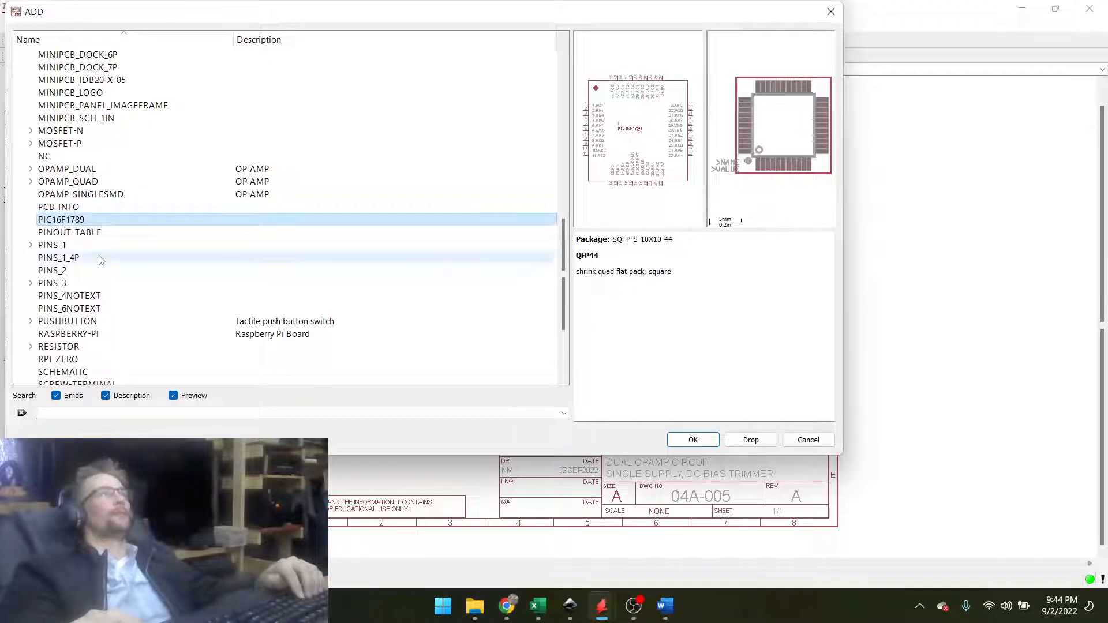
scroll(93, 254, down, 4)
scroll(100, 259, up, 7)
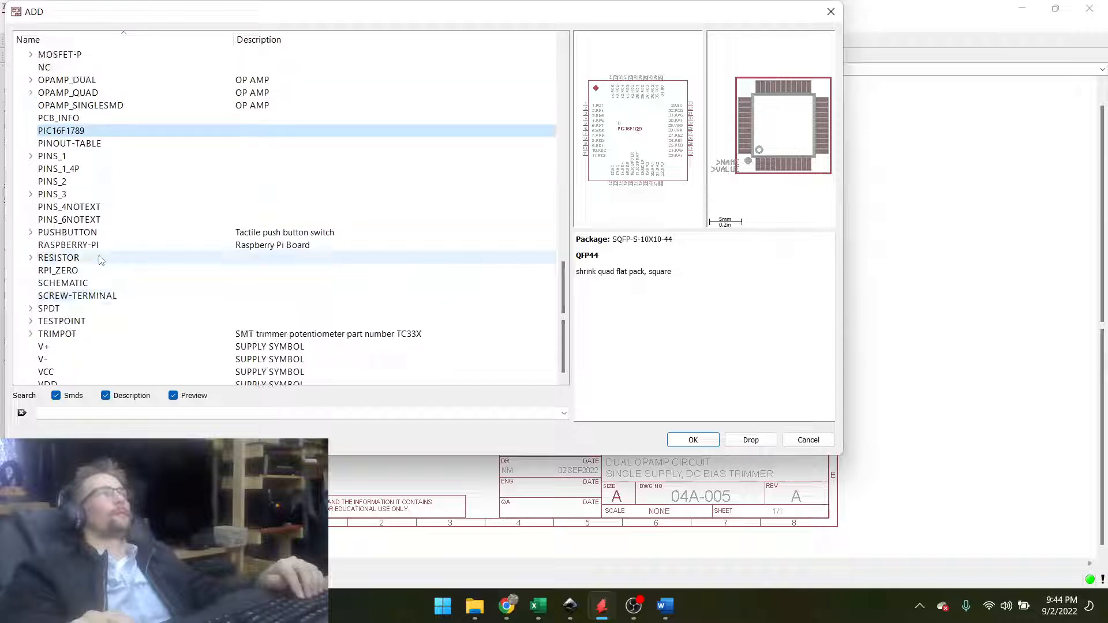
scroll(99, 259, up, 7)
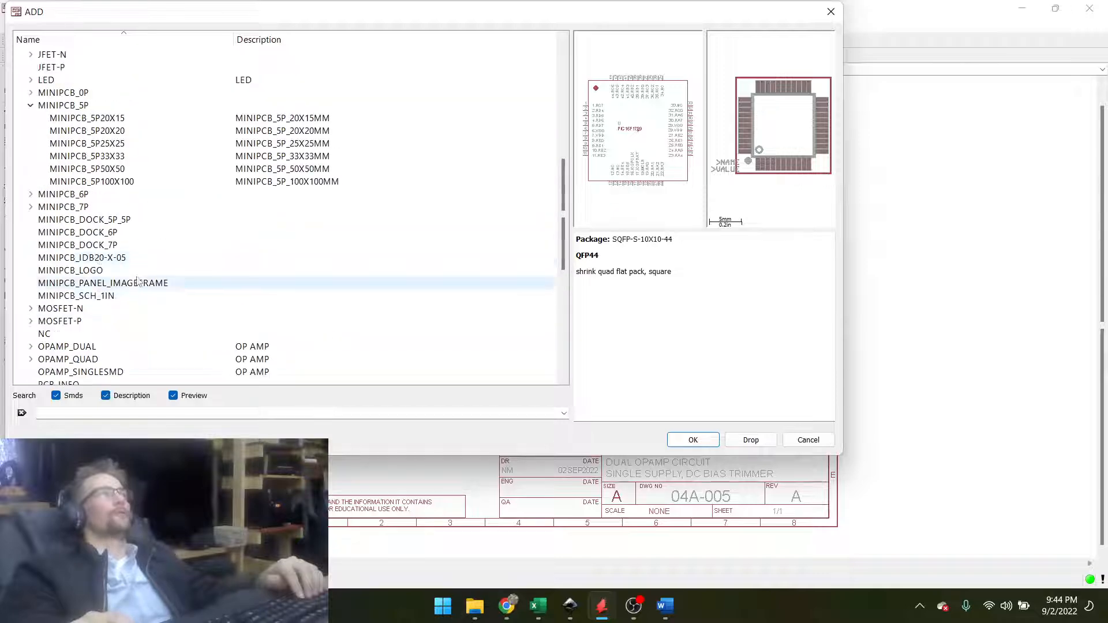
scroll(139, 282, up, 3)
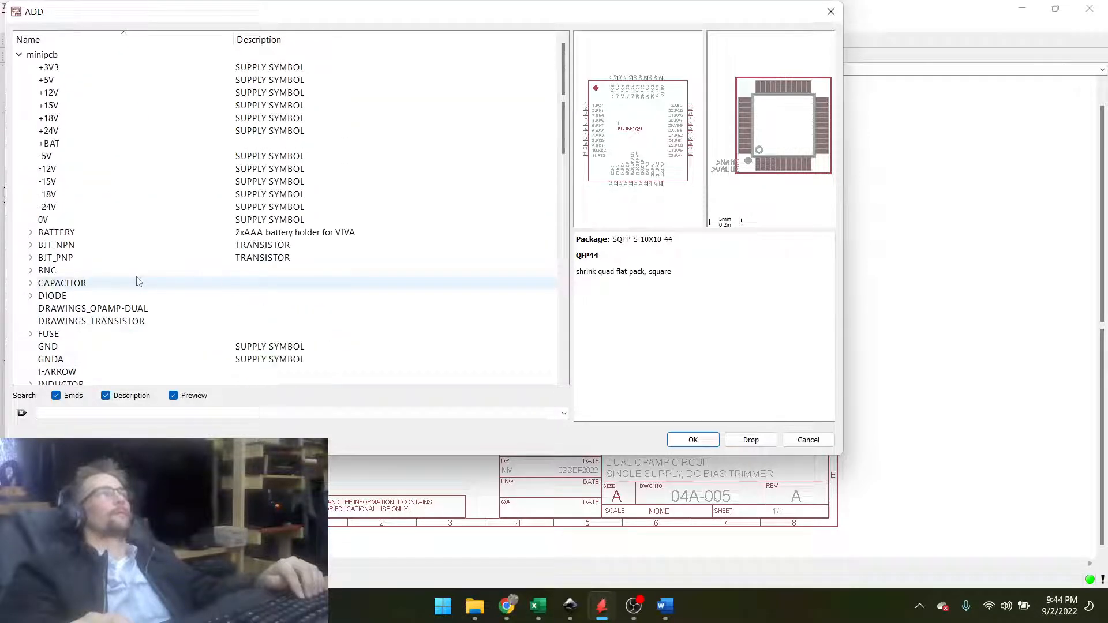
Add the DRAWINGS_OPAMP-DUAL block to the schematic beside the OUTPUTS line, above the title block.
click(104, 309)
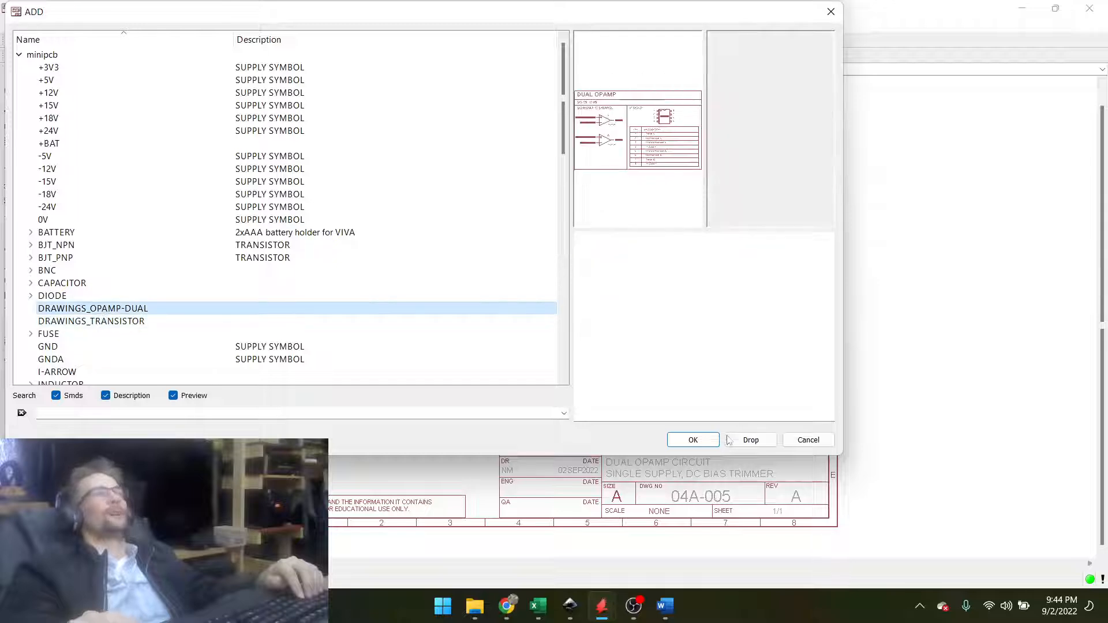
click(693, 440)
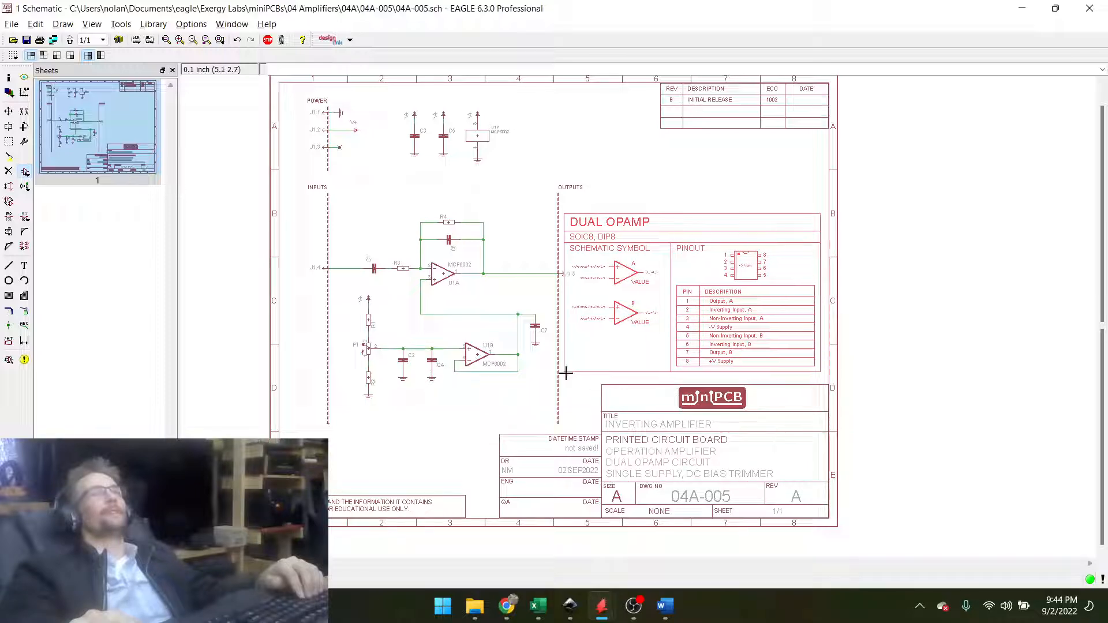
click(564, 356)
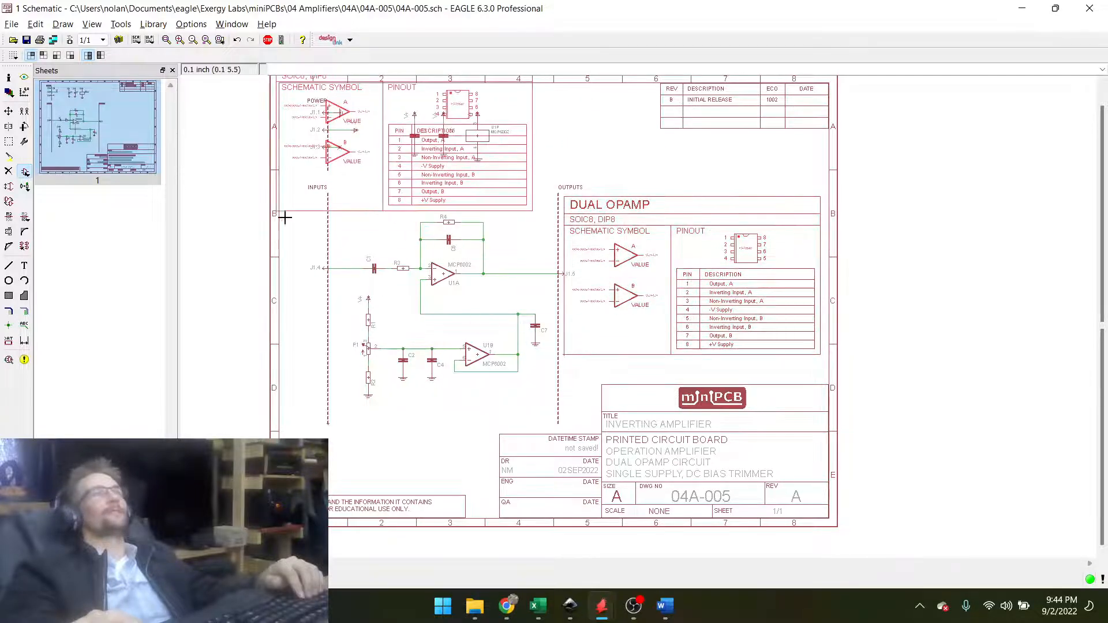
key(Escape)
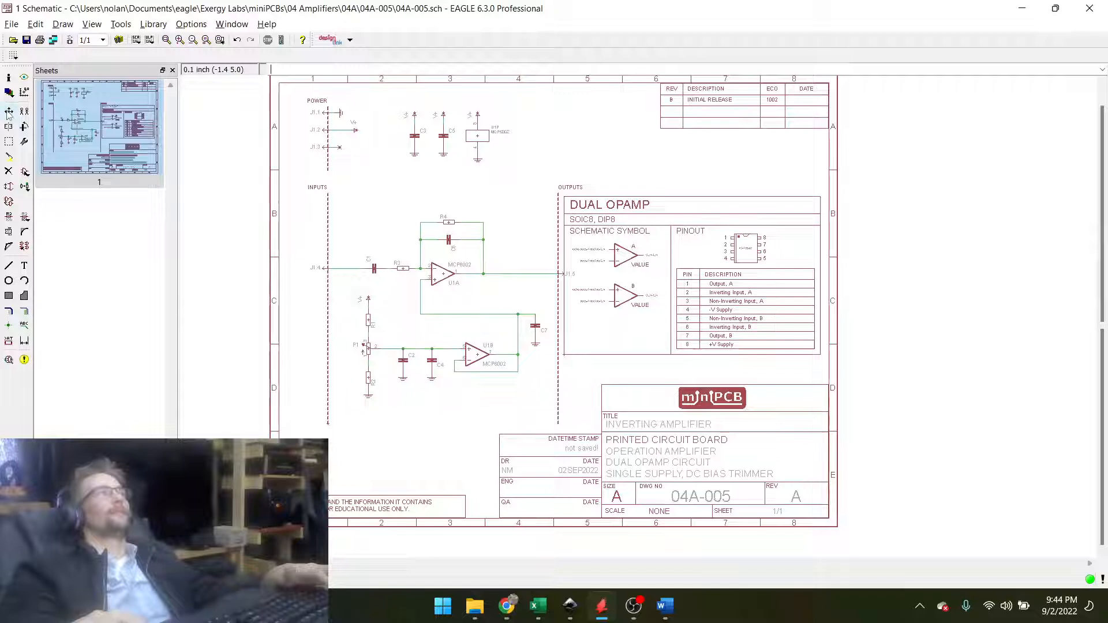
Shift the grouped circuit and dual op-amp drawing slightly left, then reposition the drawing just above the title block near the sheet border.
click(9, 142)
drag(292, 91, 574, 427)
right_click(476, 291)
click(519, 454)
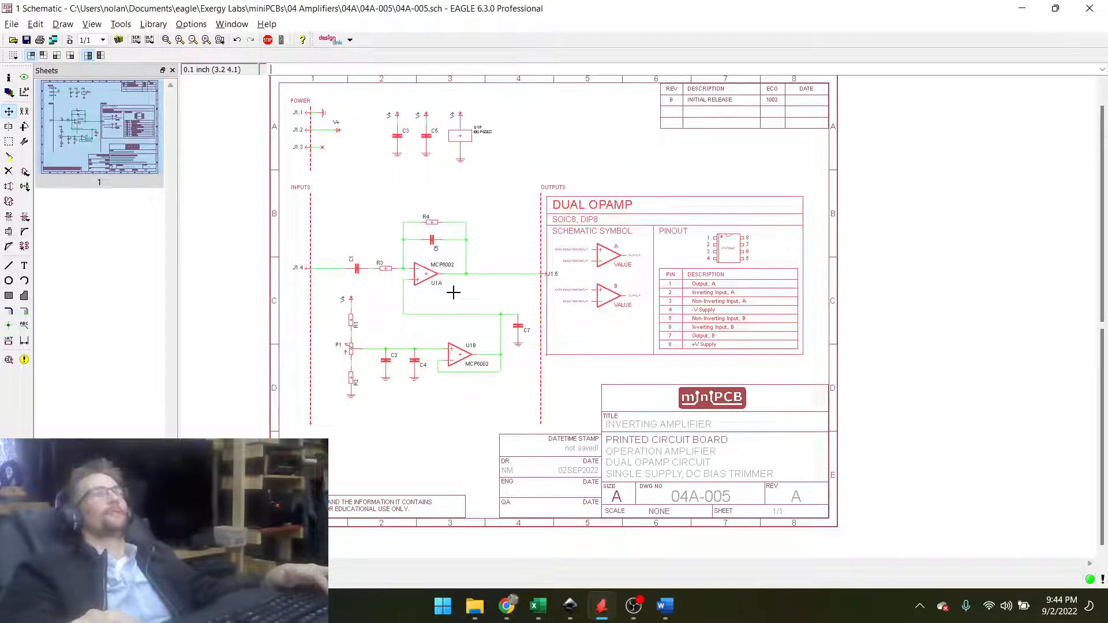
click(453, 293)
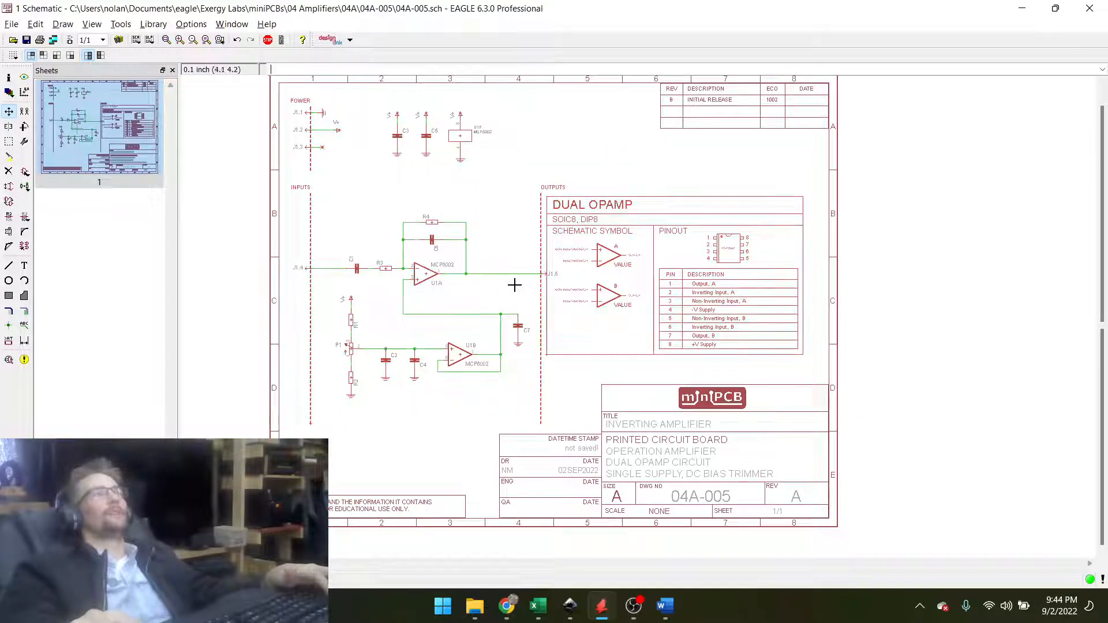
click(554, 343)
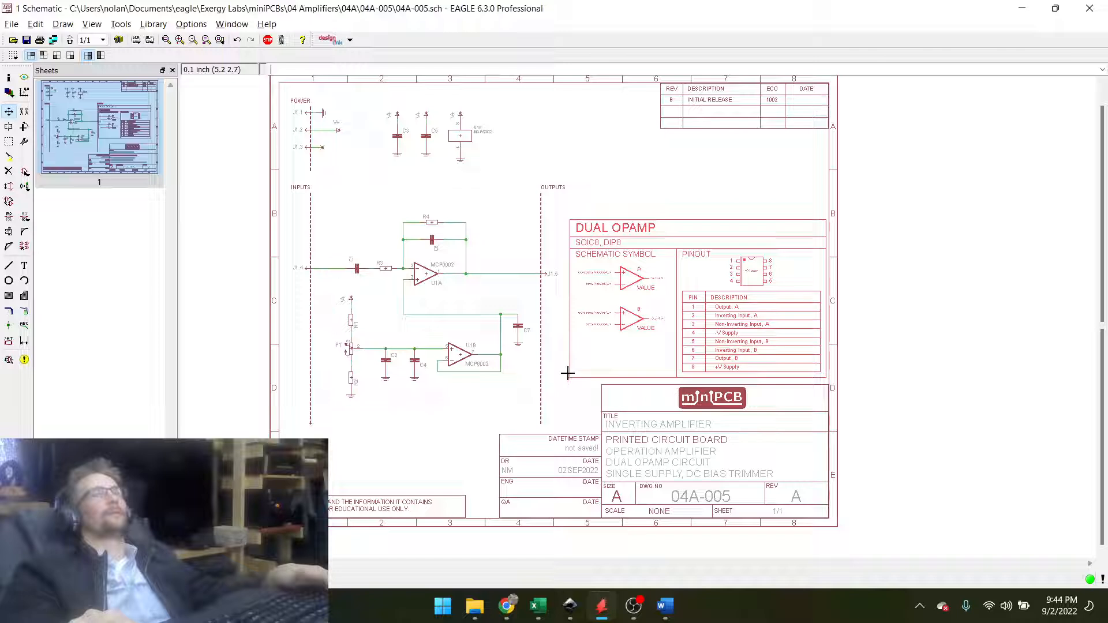
click(567, 376)
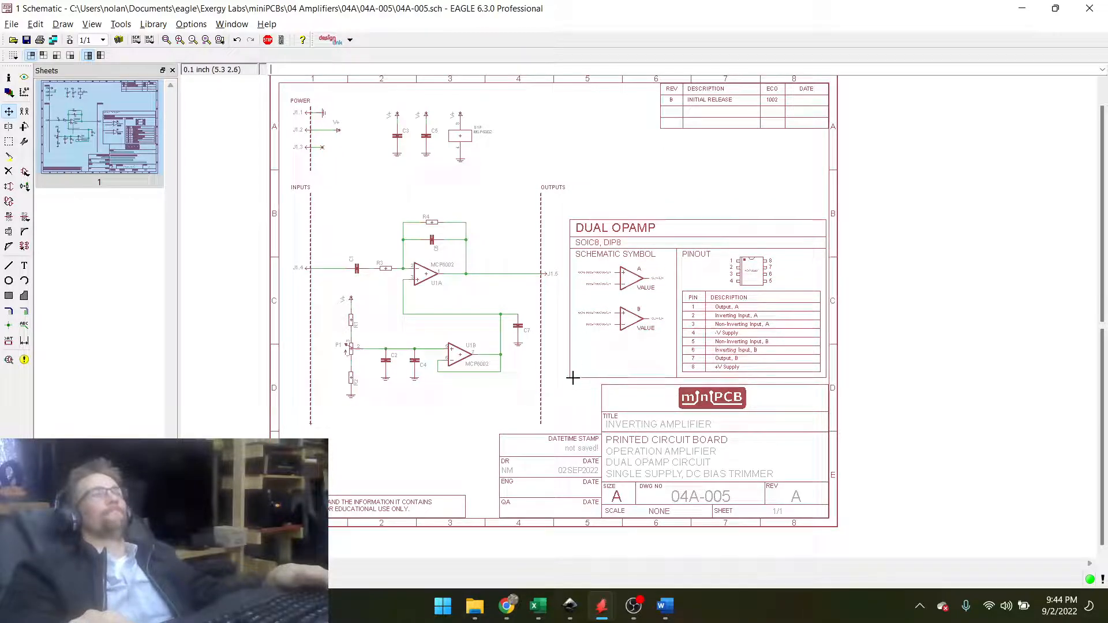
Examine the dual op-amp drawing's schematic symbols and pinout table, and its fit within the whole sheet.
scroll(814, 336, down, 1)
scroll(696, 324, up, 1)
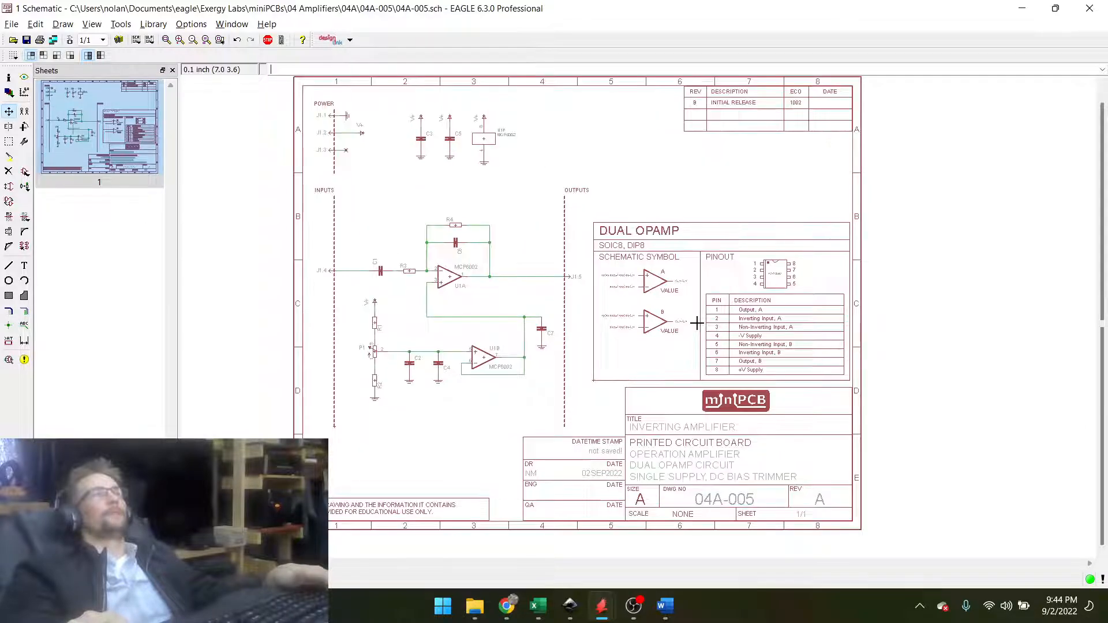
scroll(696, 324, up, 1)
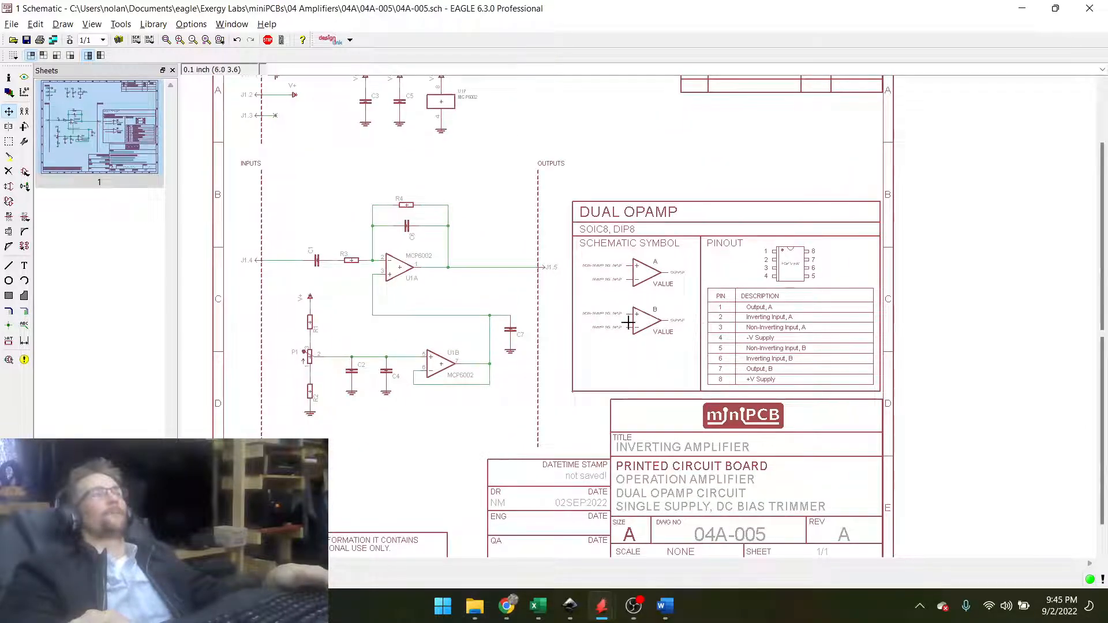
scroll(628, 324, down, 1)
scroll(664, 287, up, 2)
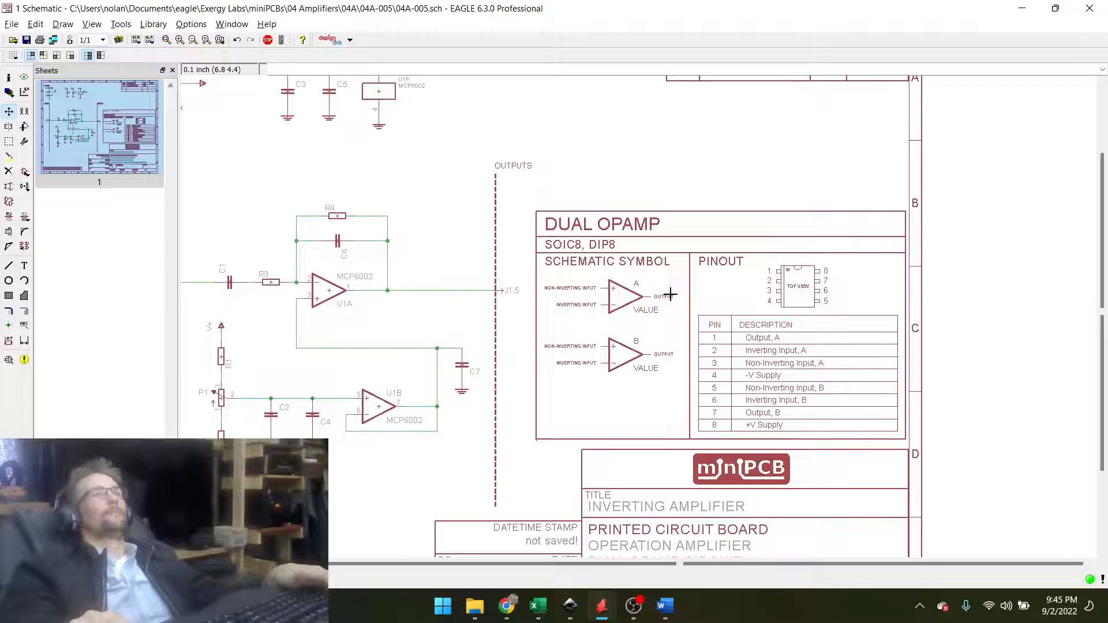
scroll(671, 295, up, 1)
scroll(651, 304, up, 3)
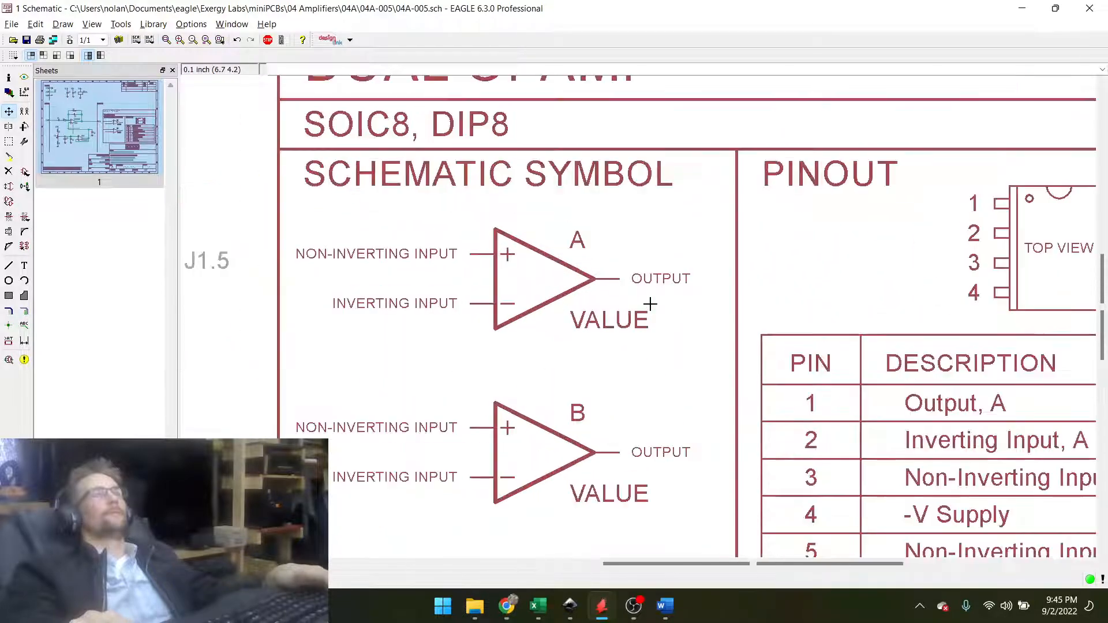
scroll(312, 177, down, 2)
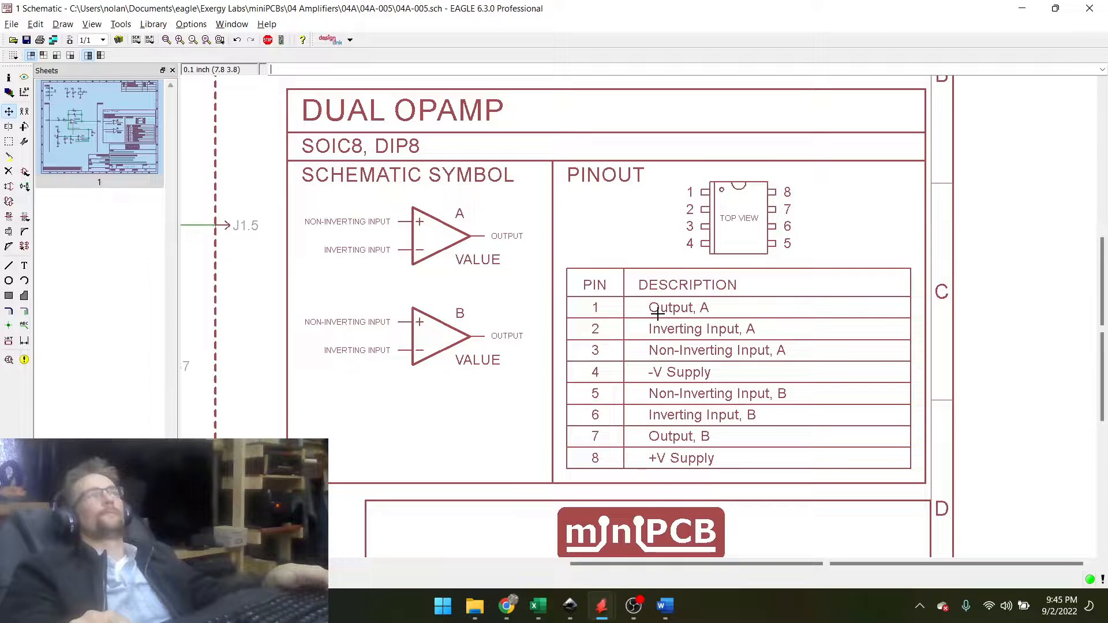
scroll(845, 370, down, 3)
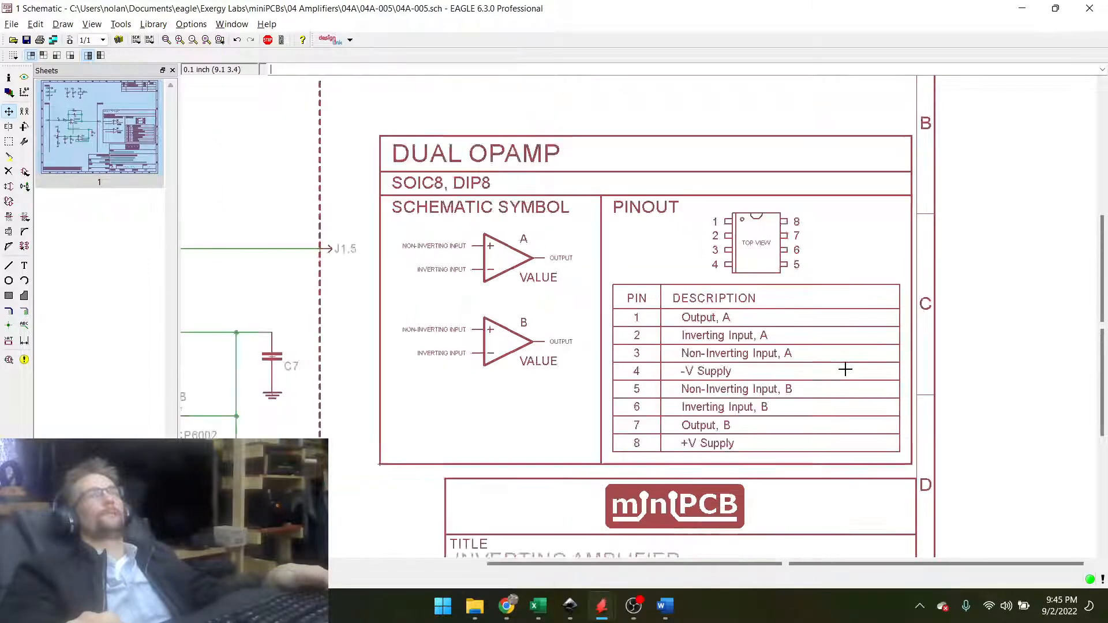
scroll(845, 369, down, 1)
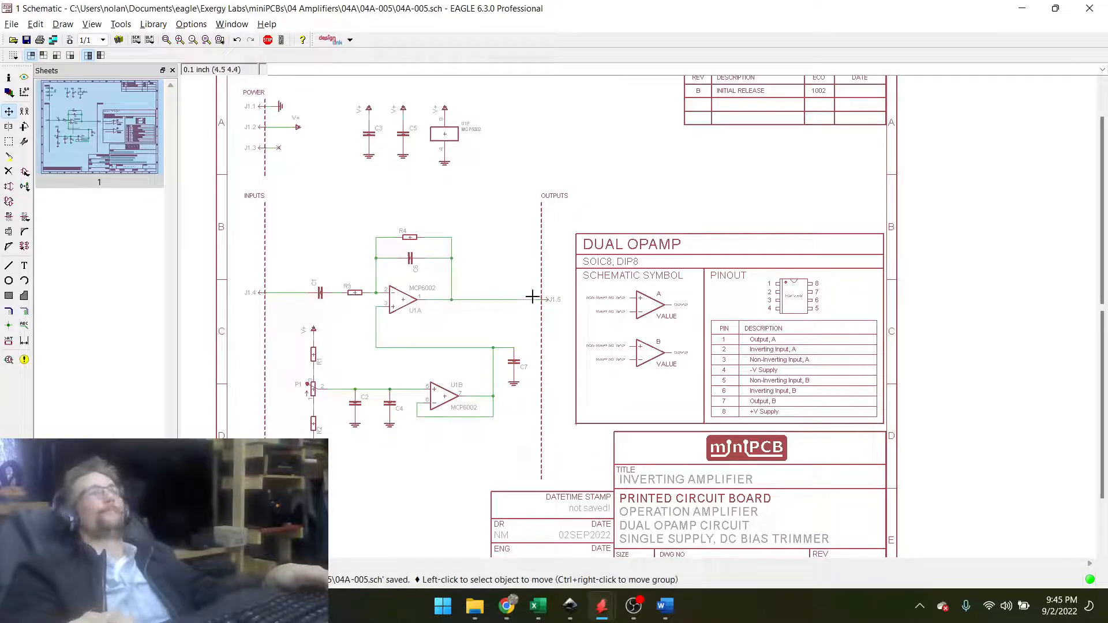
scroll(567, 271, down, 2)
scroll(562, 353, up, 1)
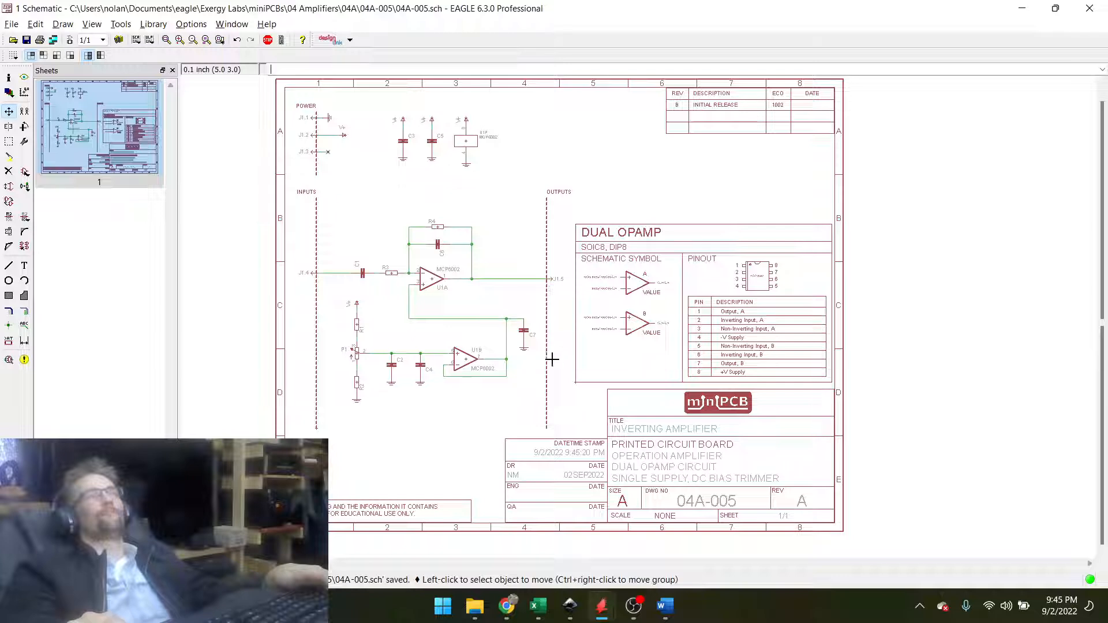
Try to replace J1's MINIPCB_4X4INCH frame with its 4X3 gate, MINIPCB_4X3INCH, and delete the original frame.
right_click(318, 428)
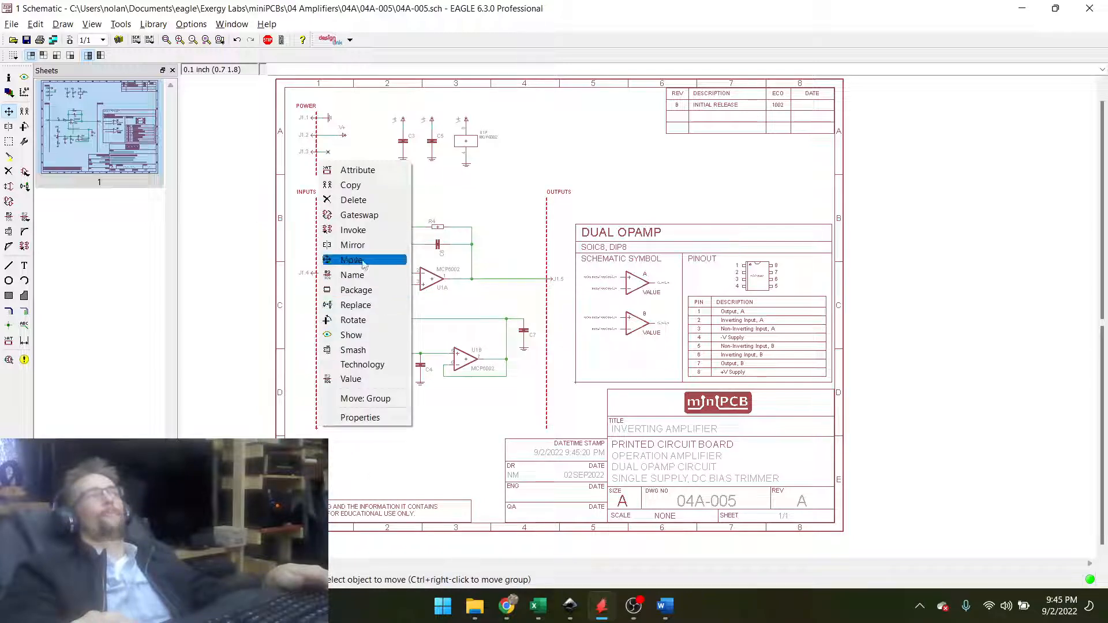
click(360, 231)
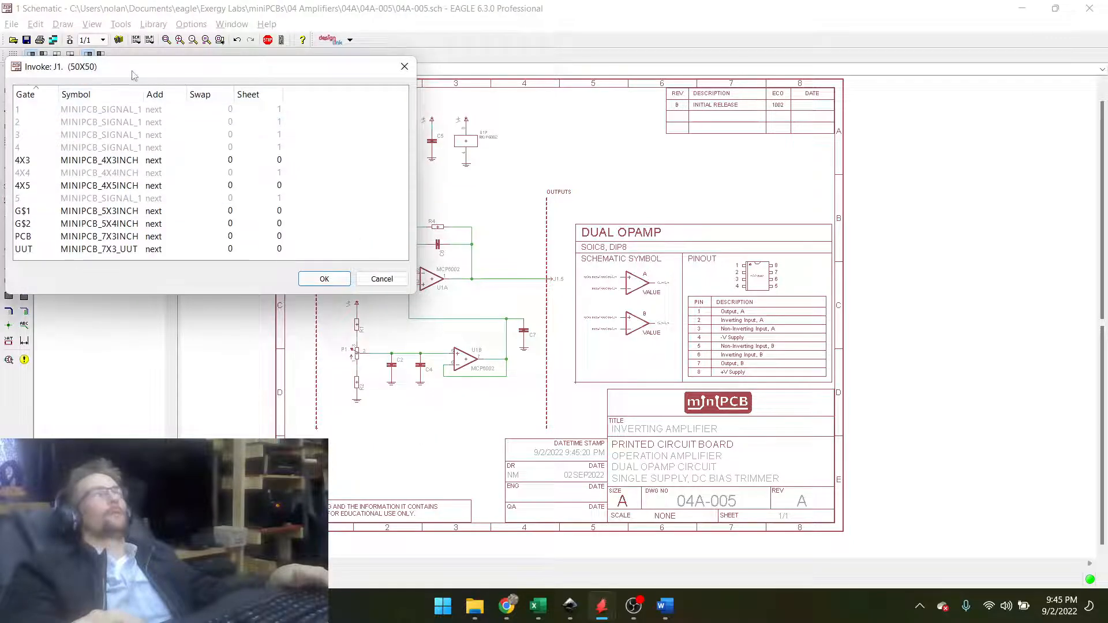
drag(115, 67, 783, 157)
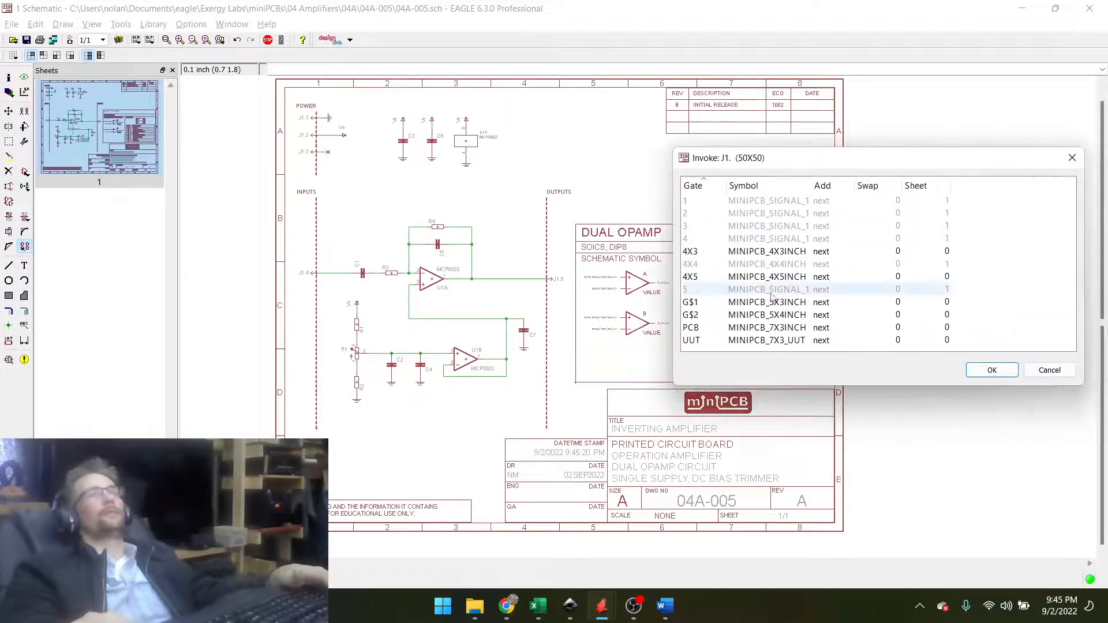
double_click(768, 251)
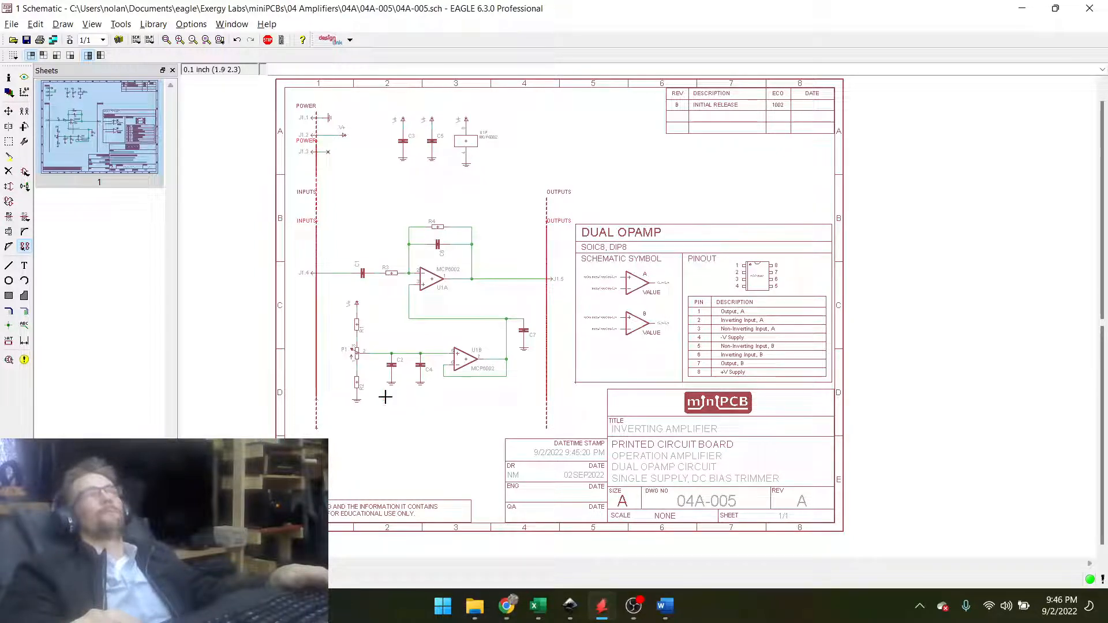
click(10, 172)
click(320, 427)
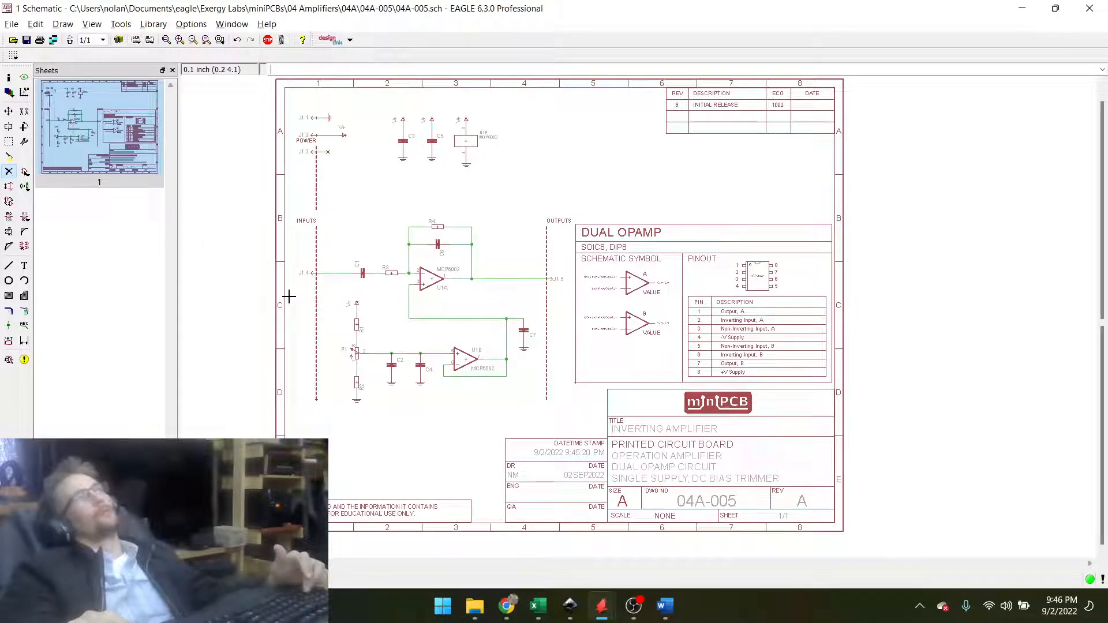
Undo the J1 frame deletion and the placement of the 4X3 gate.
key(ctrl+z)
key(ctrl+z)
key(ctrl+z)
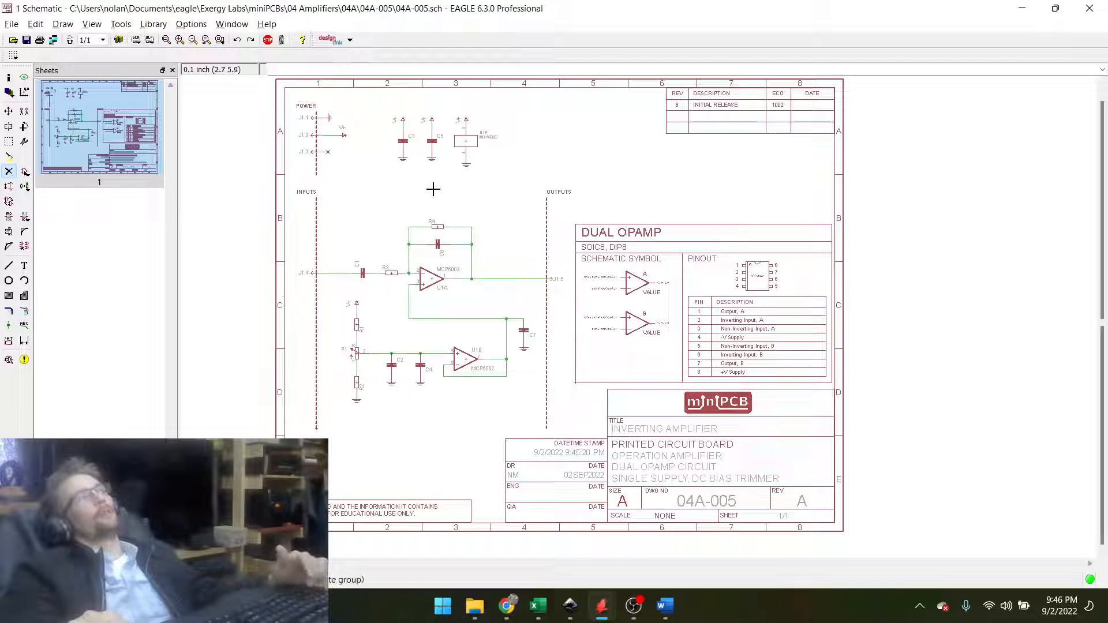
Save the 04A-005 schematic with the dual op-amp drawing in place.
scroll(336, 253, down, 3)
scroll(480, 238, up, 2)
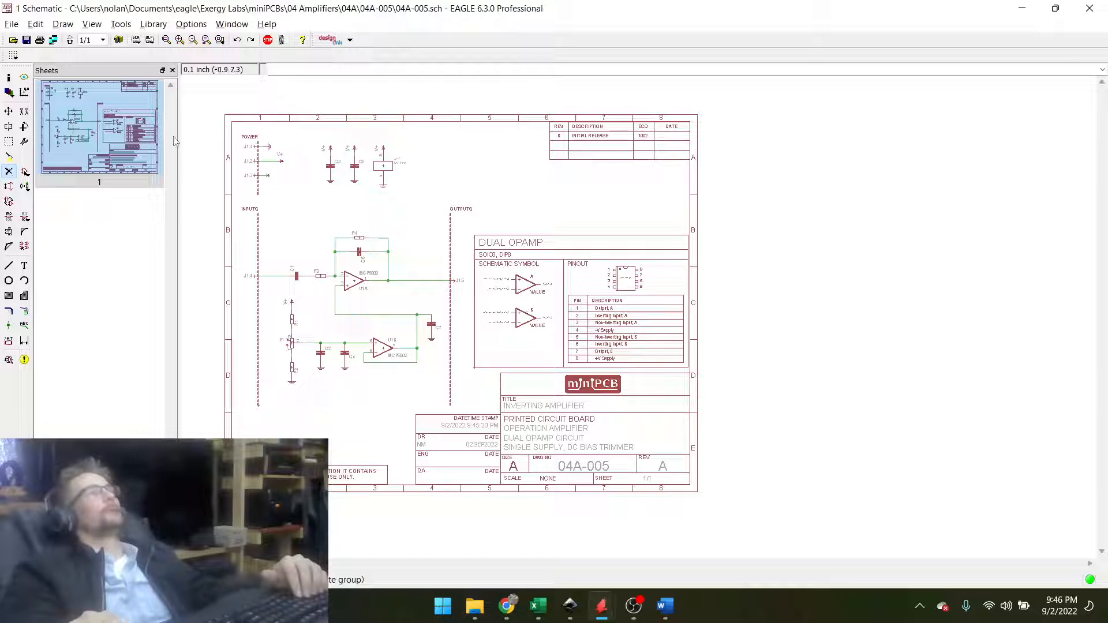
click(26, 39)
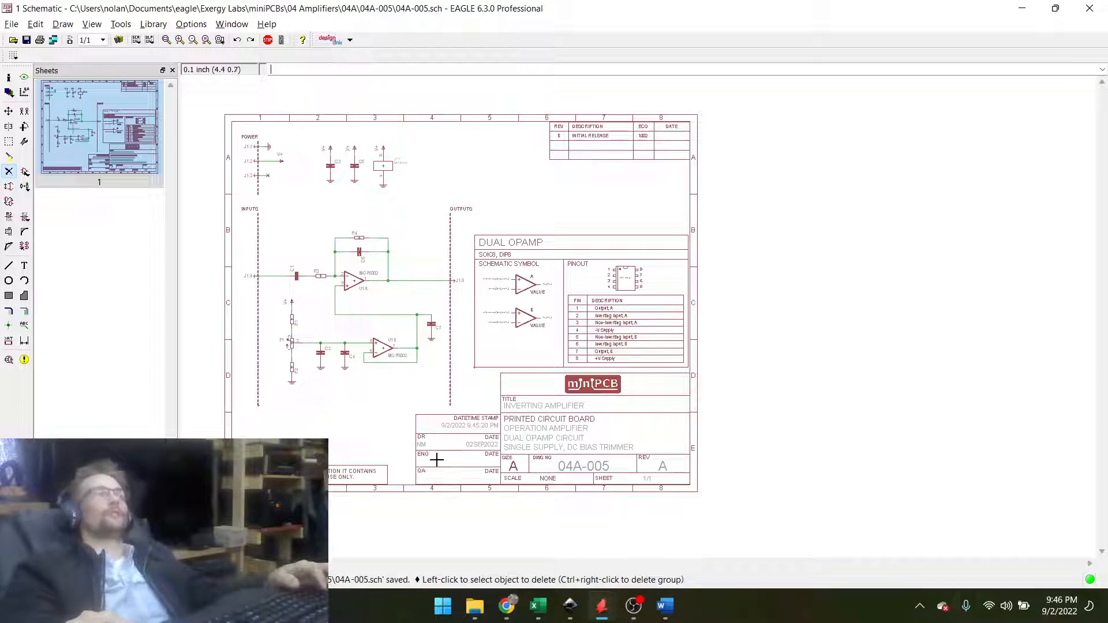
Set the sheet's REVISION attribute to B for the title block and save the schematic.
scroll(437, 460, up, 1)
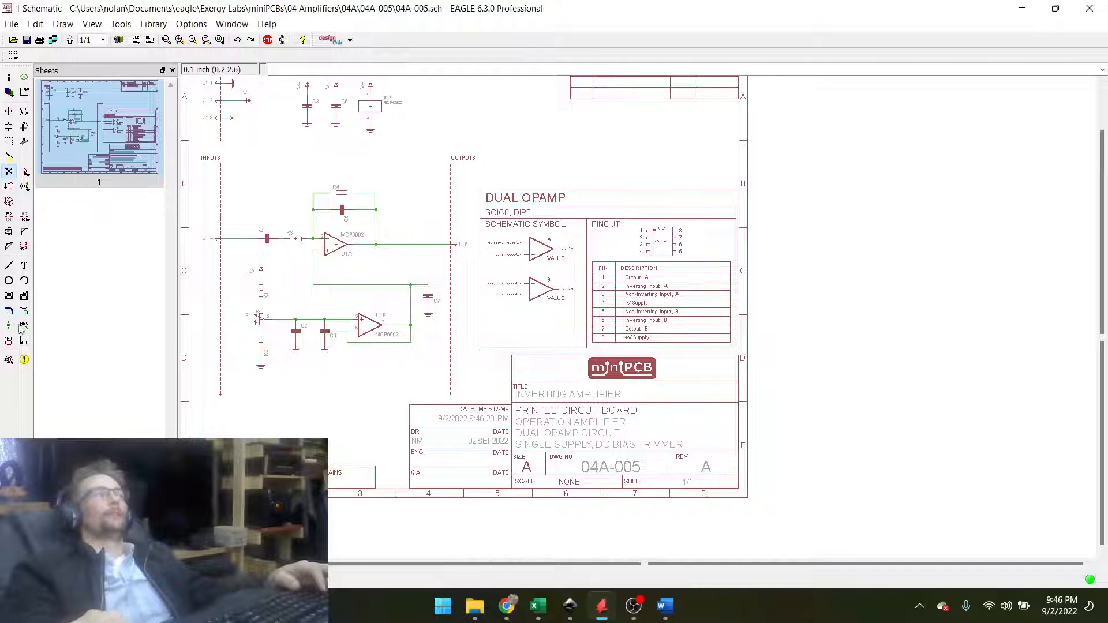
click(9, 340)
click(198, 492)
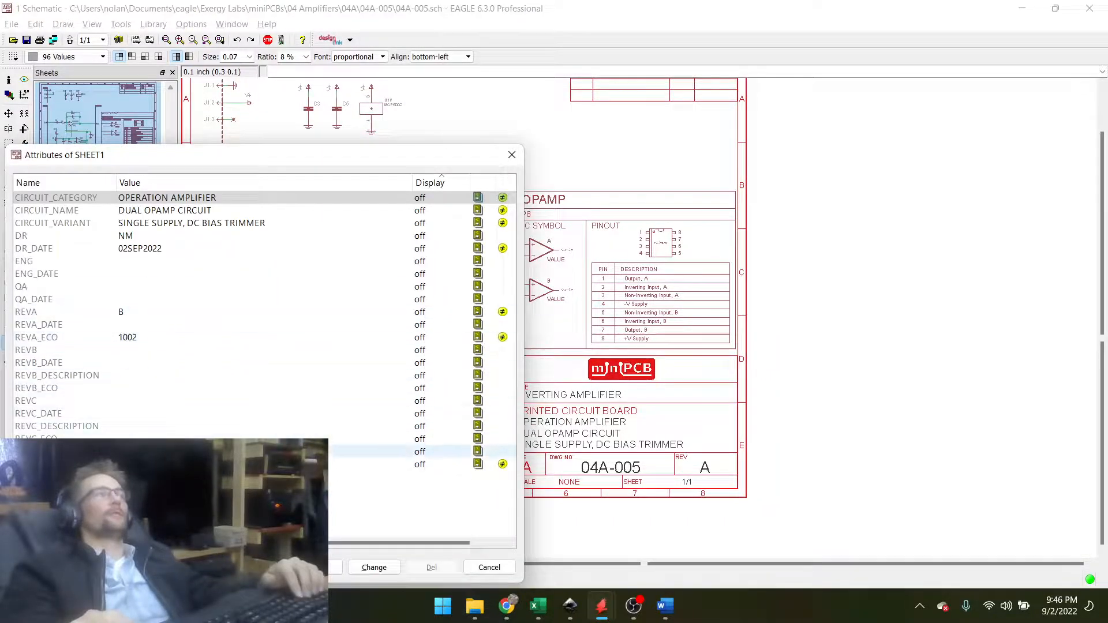
double_click(115, 451)
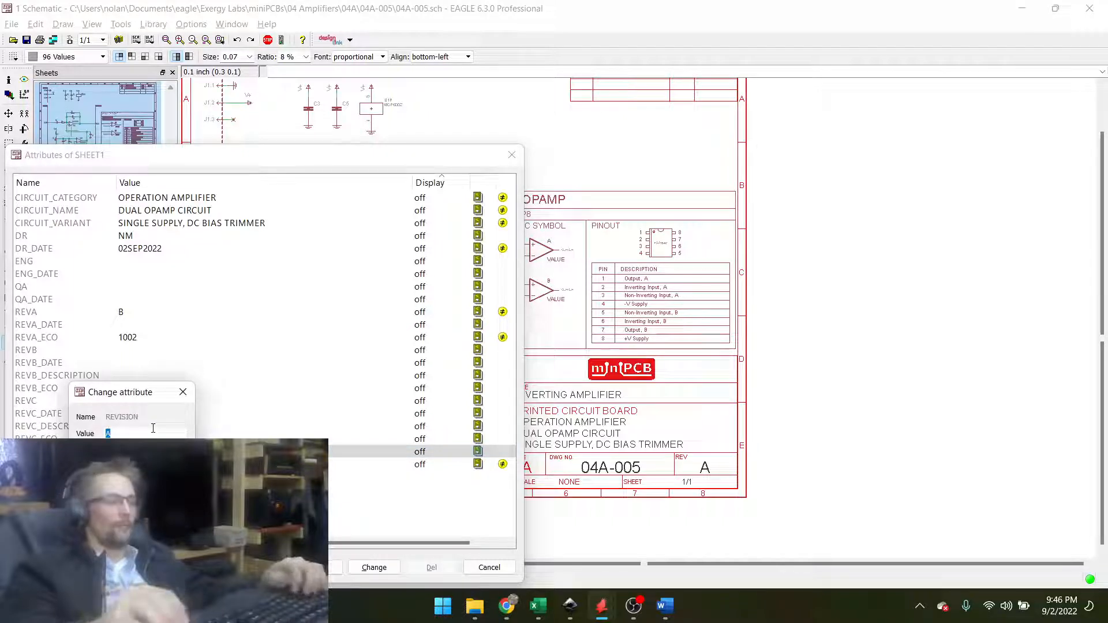
text(B)
key(Return)
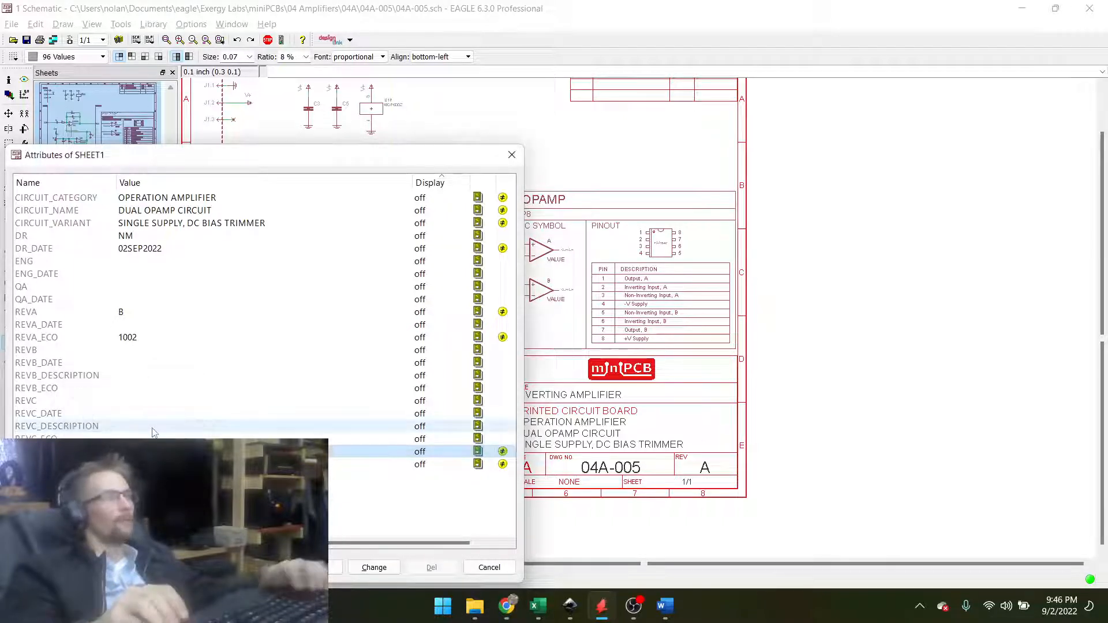
key(Return)
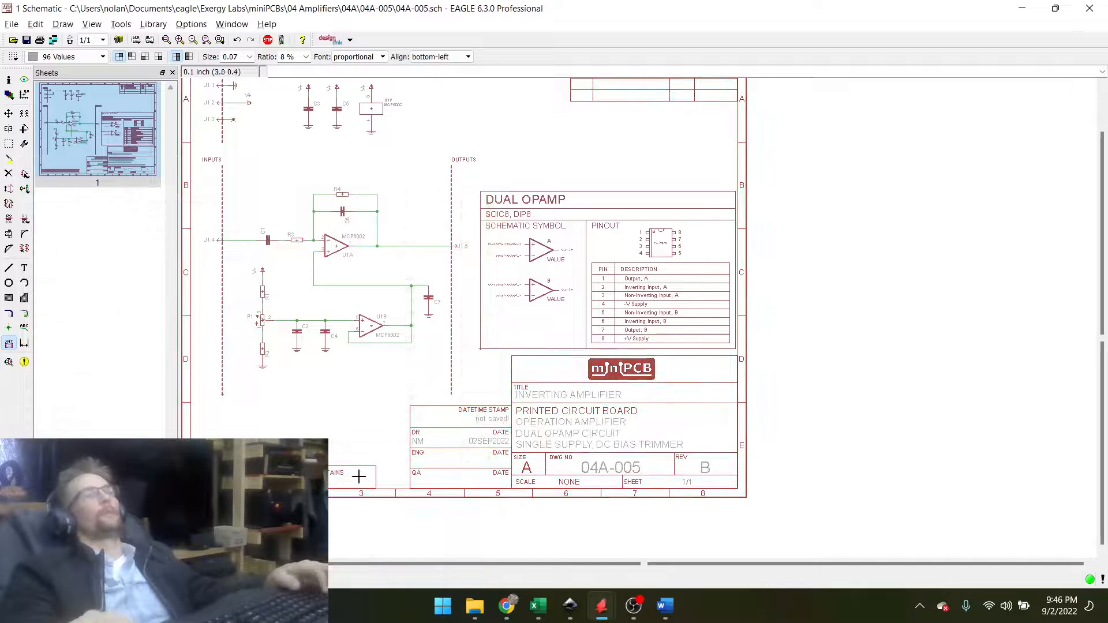
scroll(661, 454, down, 1)
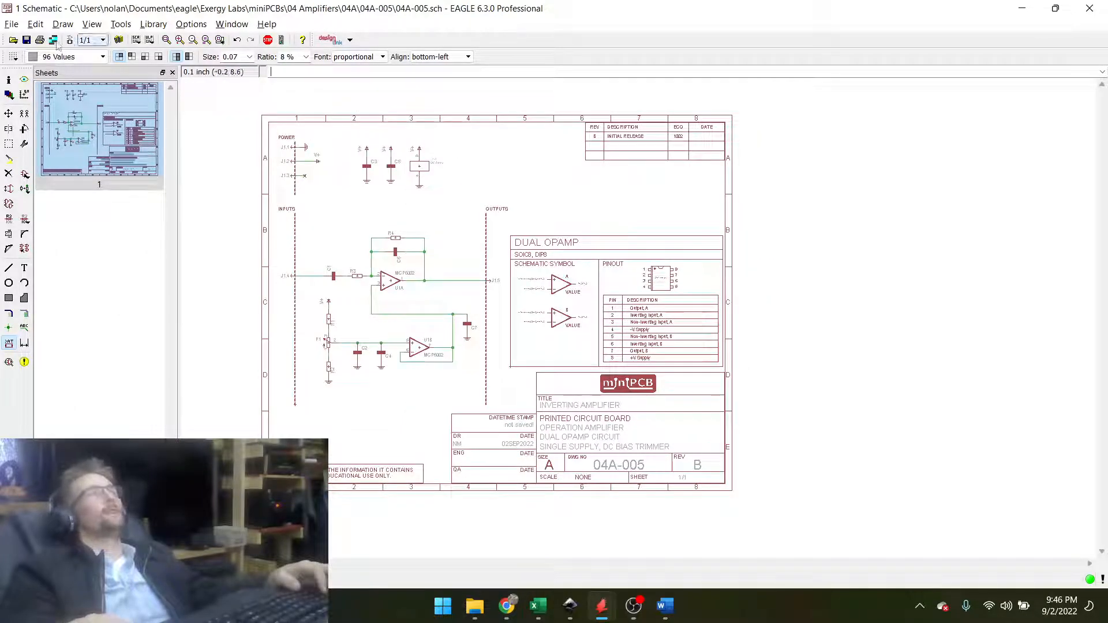
click(26, 40)
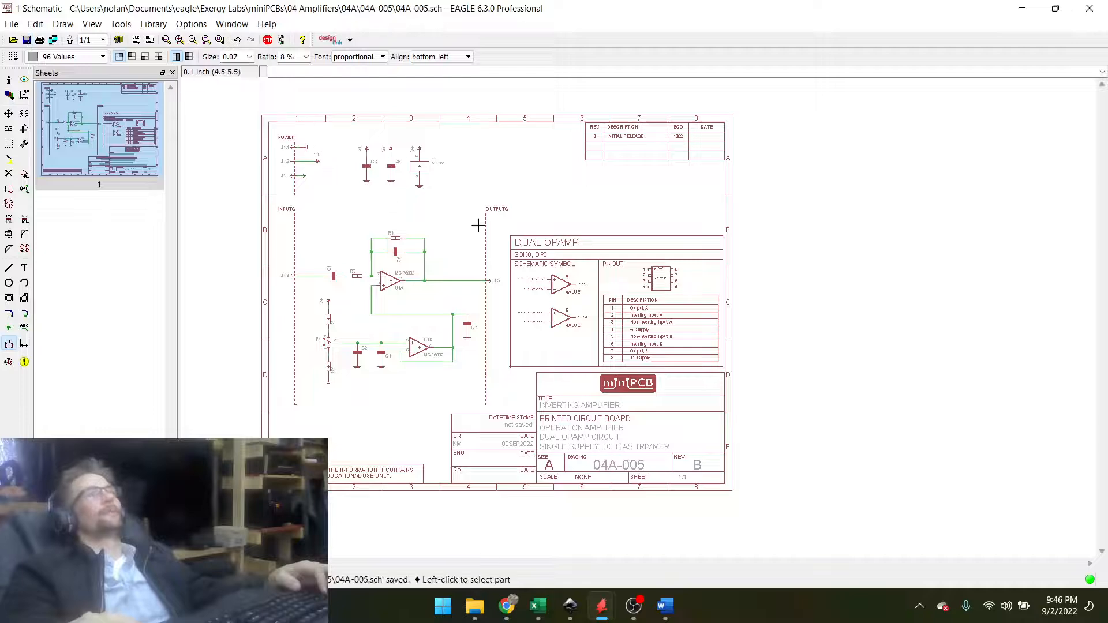
Clear the MCP6002 value from op-amp U1, accepting the change despite its value not being user definable.
scroll(478, 225, up, 1)
scroll(491, 220, up, 1)
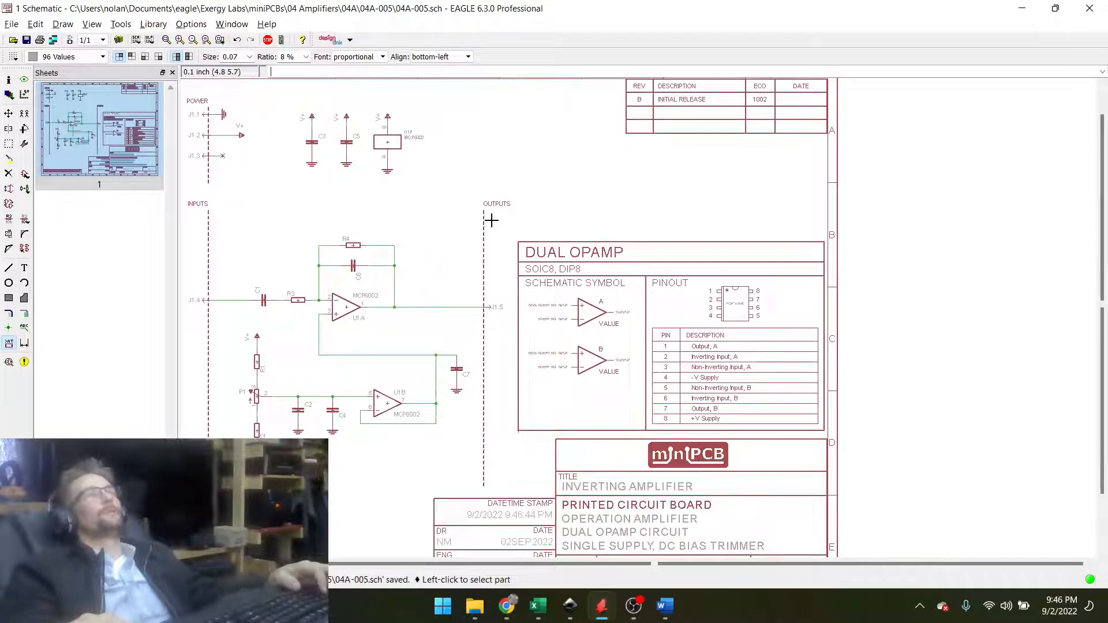
scroll(376, 129, up, 10)
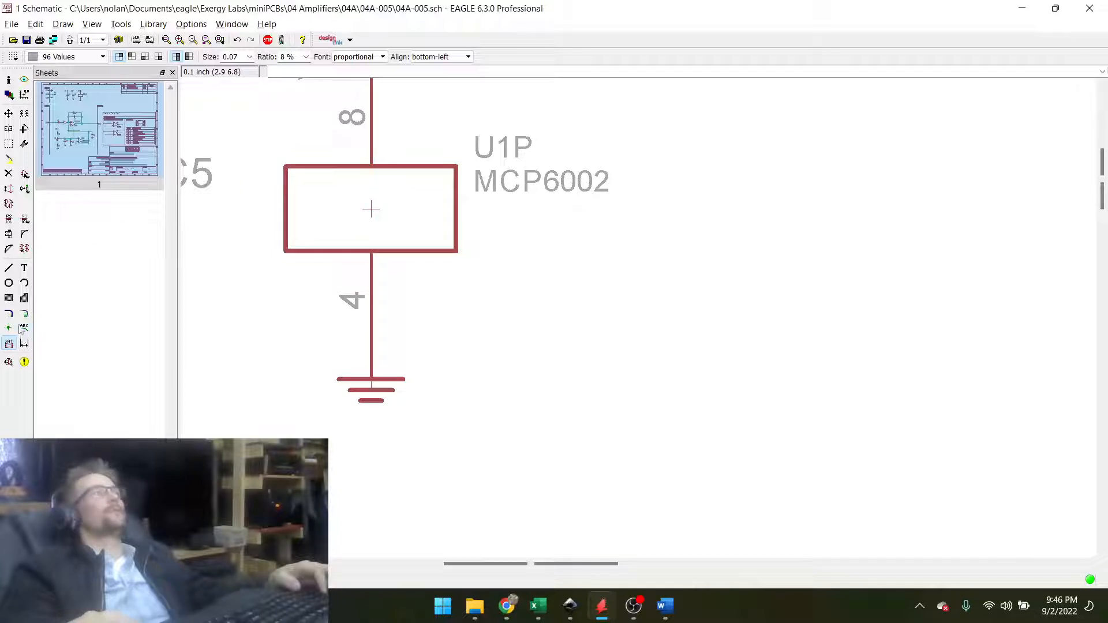
click(25, 219)
click(403, 207)
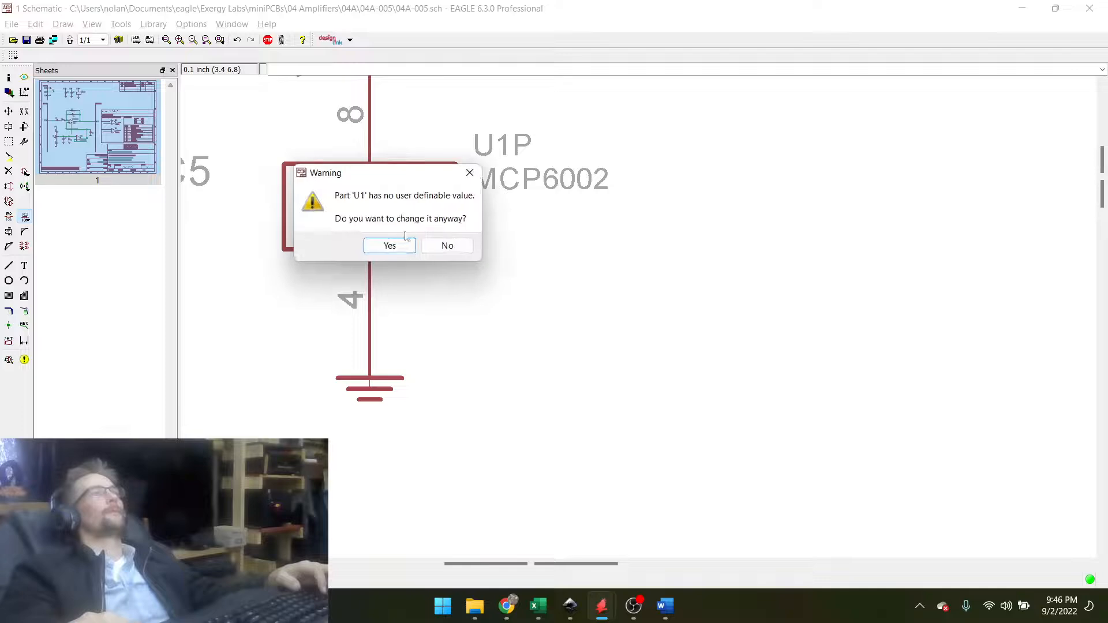
click(390, 245)
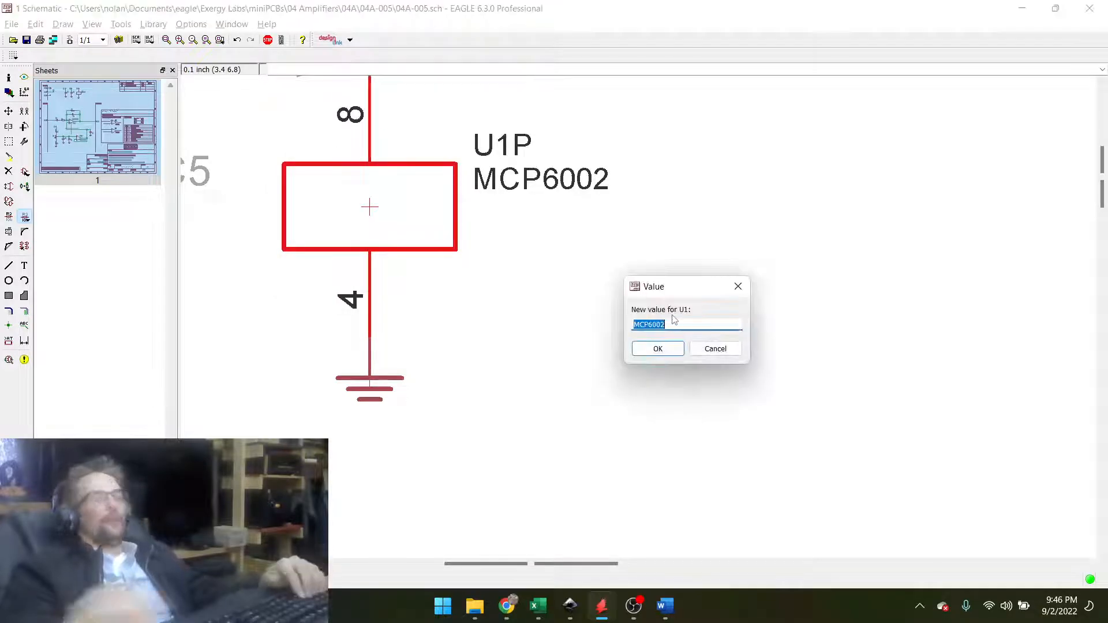
key(BackSpace)
key(Return)
scroll(454, 253, down, 2)
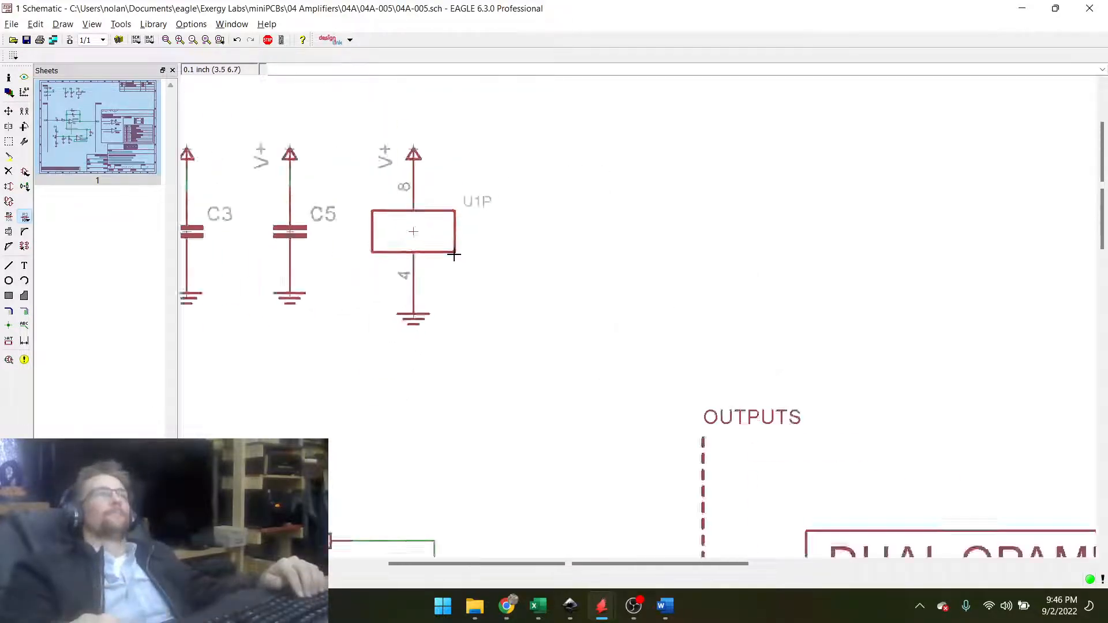
Check the U1 op-amp symbols and the dual op-amp drawing, and save the 04A-005 files.
scroll(455, 253, down, 4)
scroll(427, 306, up, 3)
scroll(431, 303, down, 3)
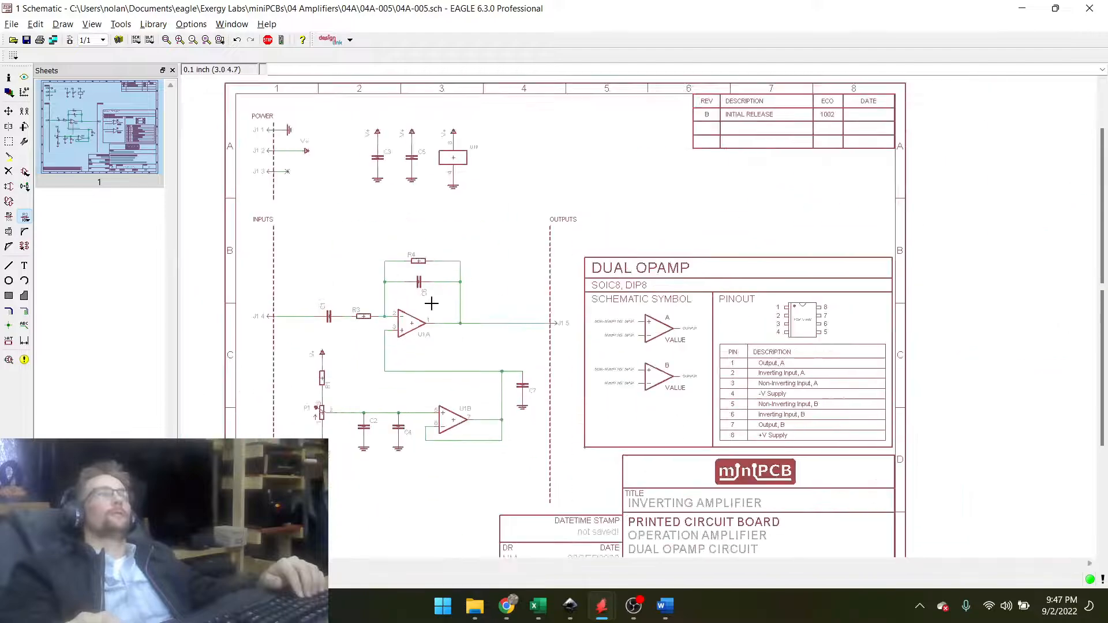
scroll(431, 303, up, 3)
scroll(469, 384, down, 2)
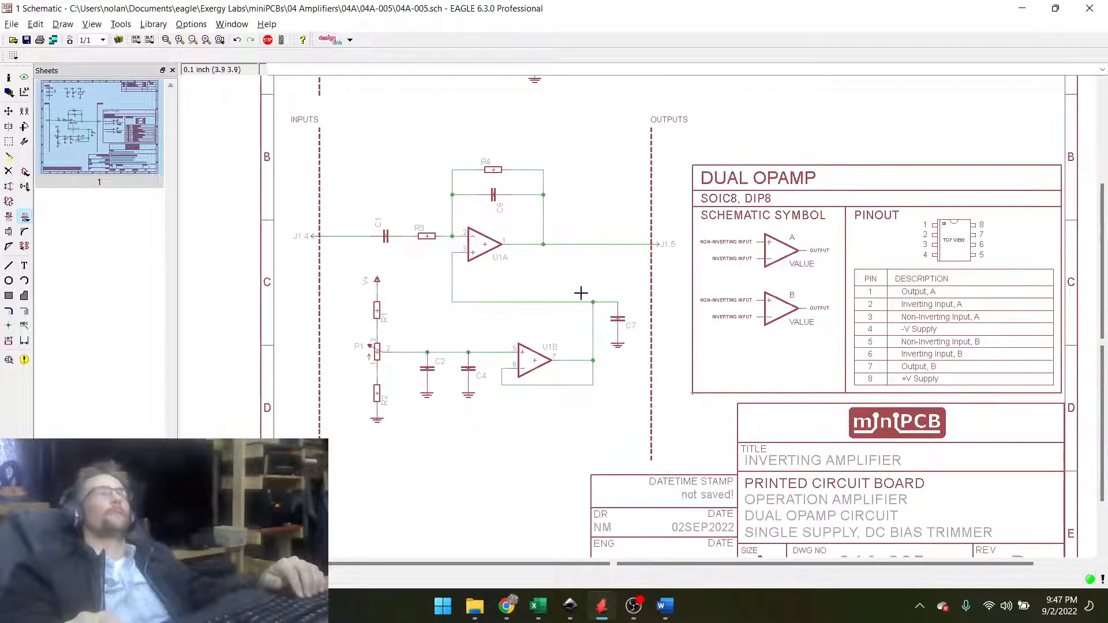
scroll(580, 293, down, 3)
scroll(346, 185, up, 3)
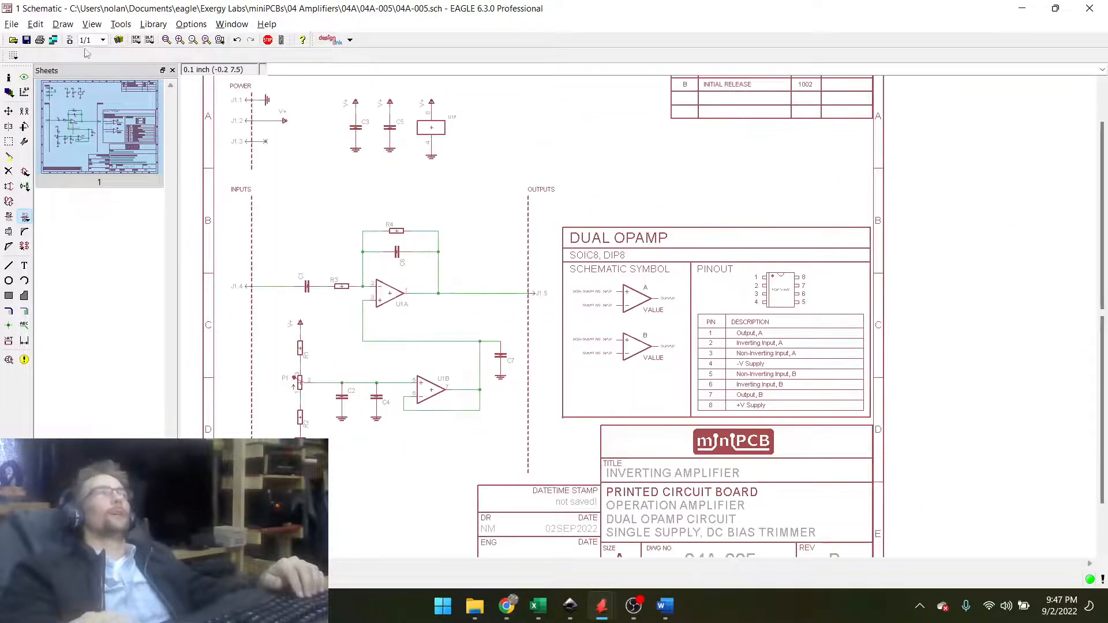
key(ctrl+s)
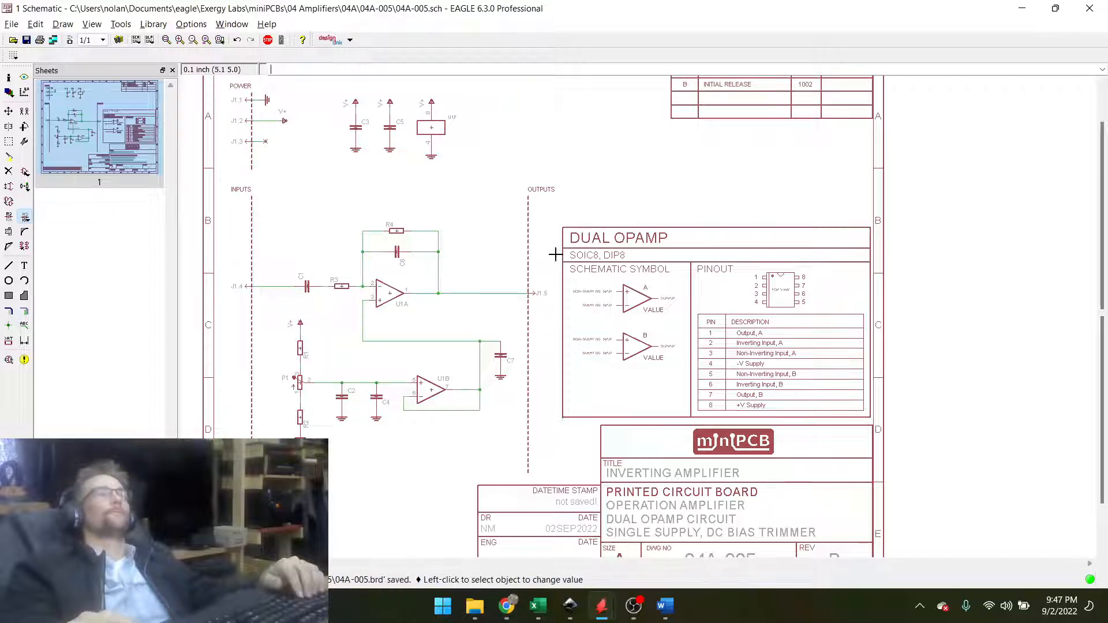
scroll(759, 291, up, 3)
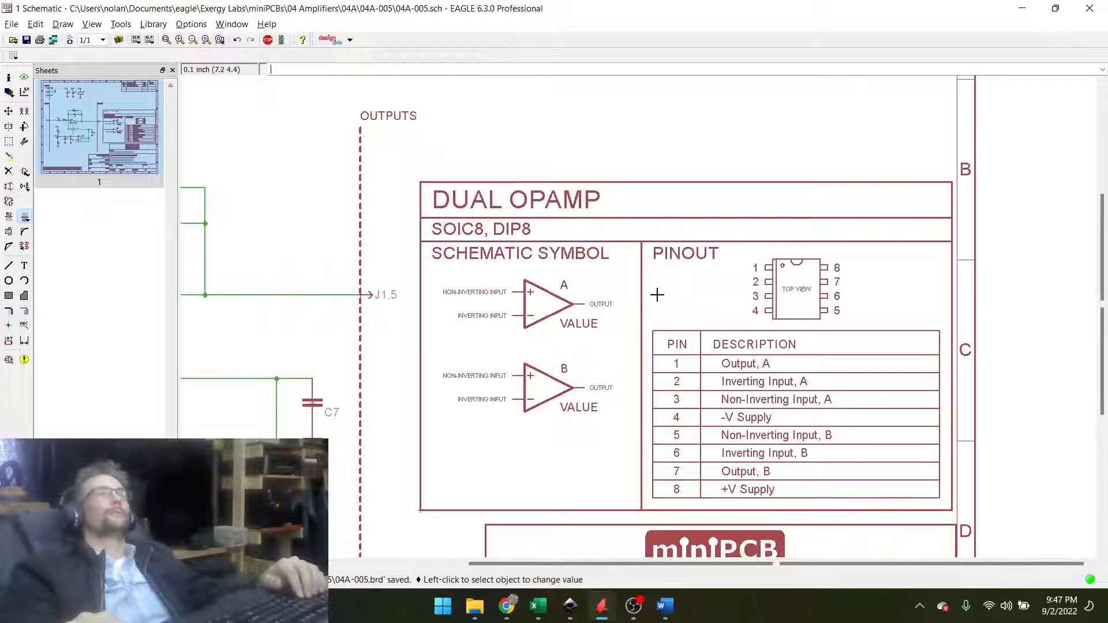
scroll(677, 315, down, 3)
click(26, 40)
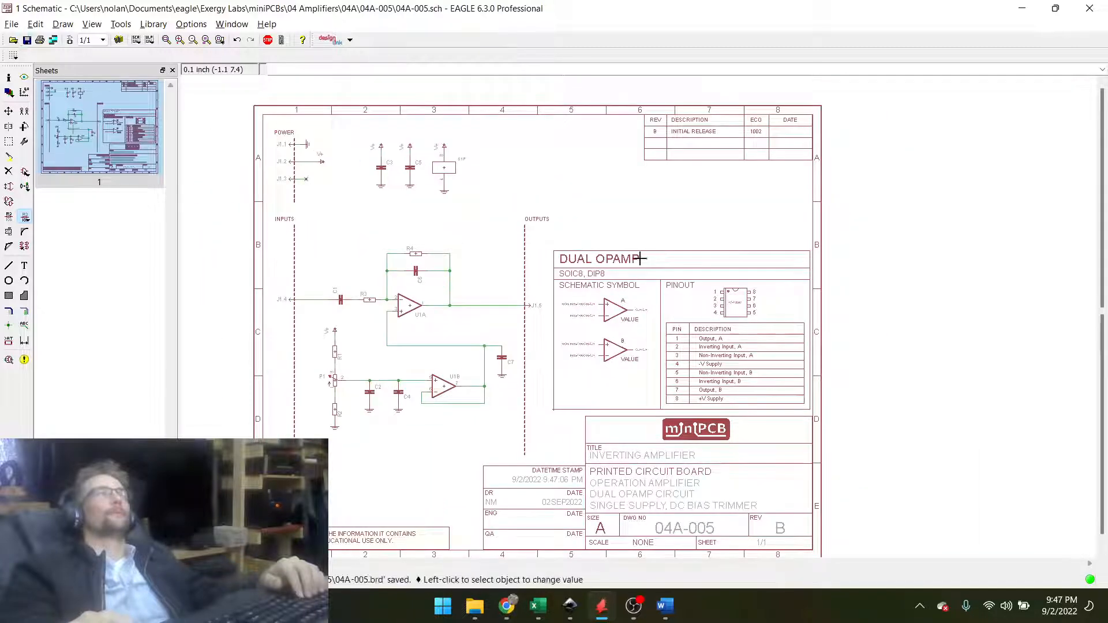
Review the DUAL OPAMP drawing's package line, symbols and pinout against the whole sheet, and save the schematic.
scroll(639, 257, up, 3)
scroll(560, 273, up, 3)
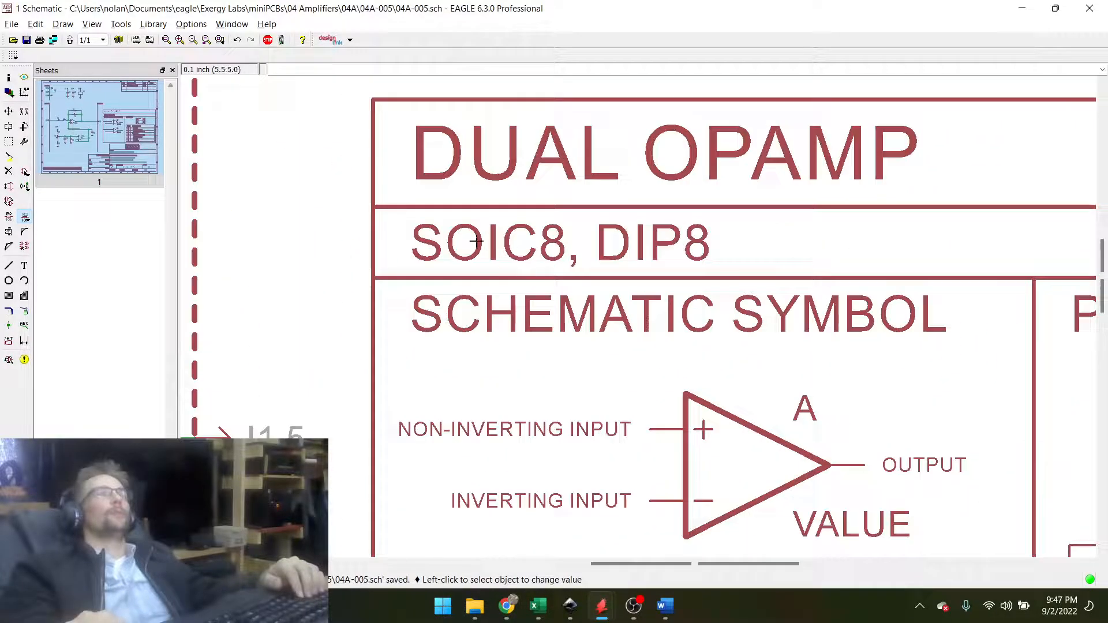
scroll(521, 248, down, 3)
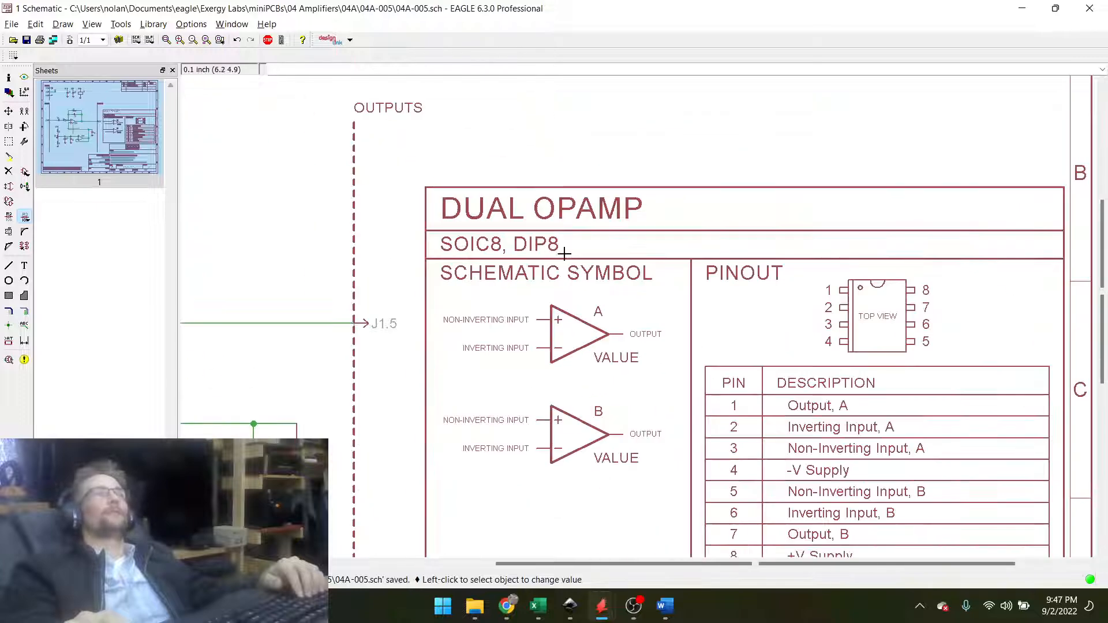
scroll(563, 253, down, 4)
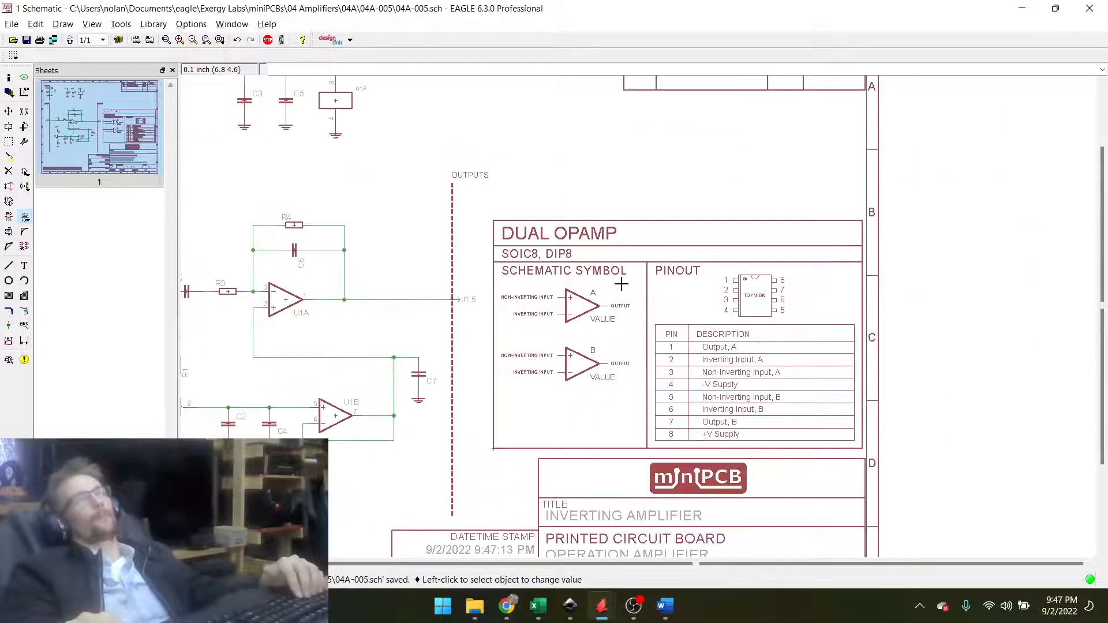
scroll(483, 306, down, 1)
scroll(473, 322, up, 1)
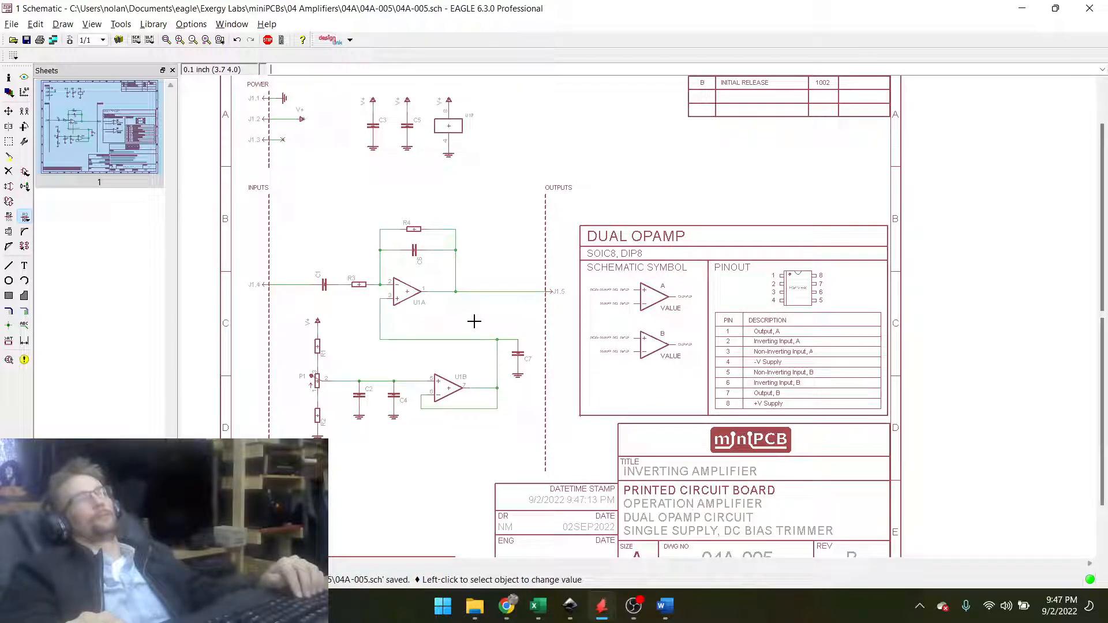
scroll(777, 299, down, 1)
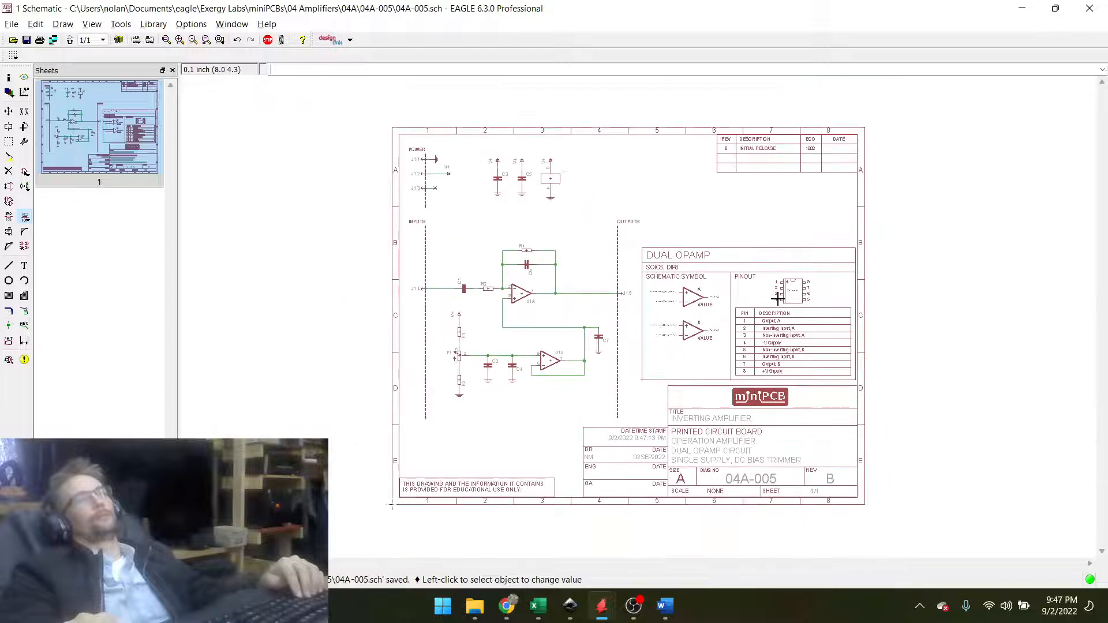
scroll(310, 170, down, 2)
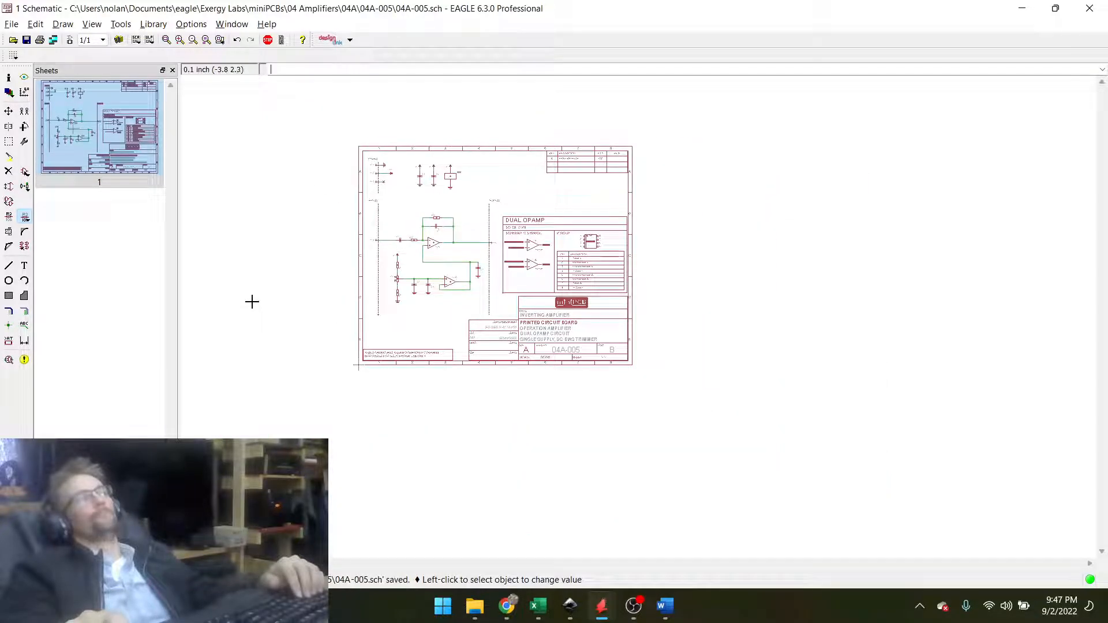
scroll(547, 289, up, 2)
scroll(547, 288, down, 2)
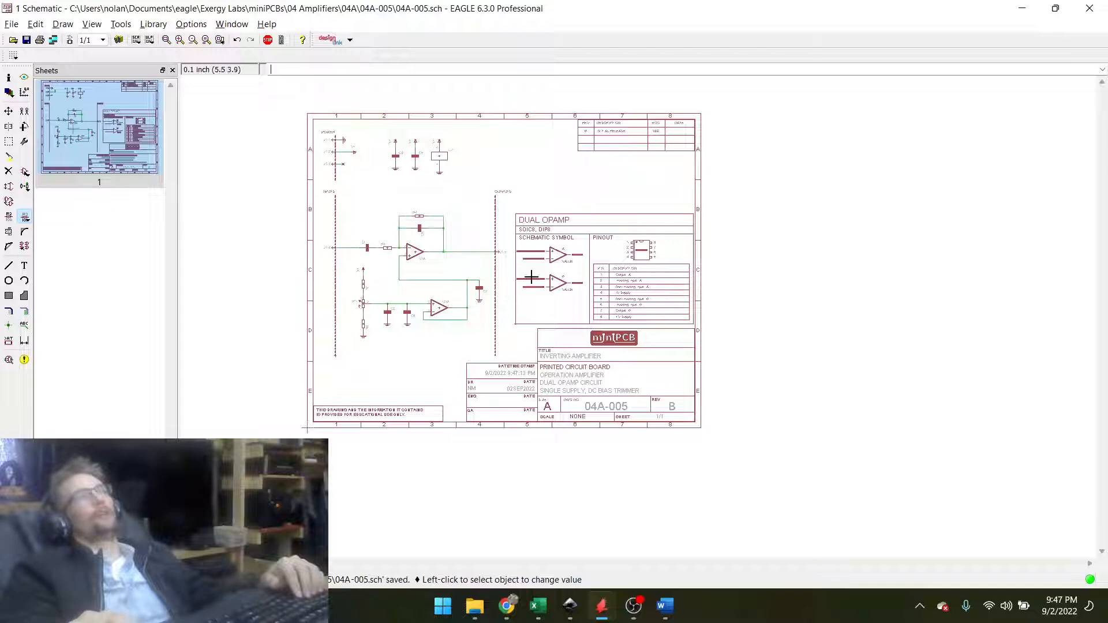
click(27, 40)
Delete capacitor C1 from the input path between J1.4 and resistor R3.
scroll(455, 204, up, 3)
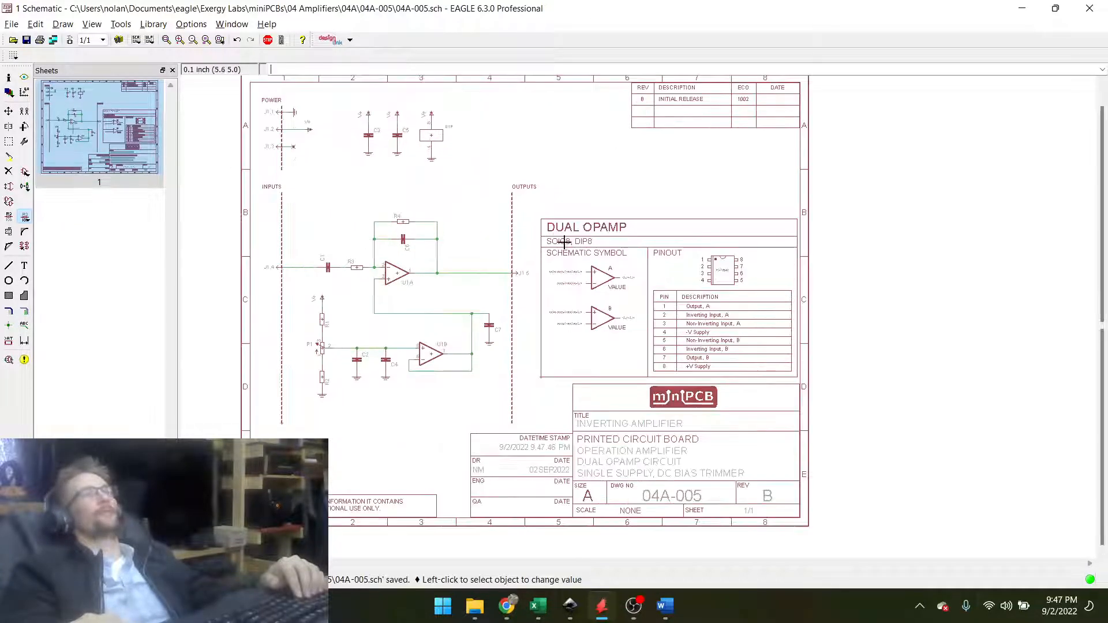
middle_drag(509, 267, 517, 290)
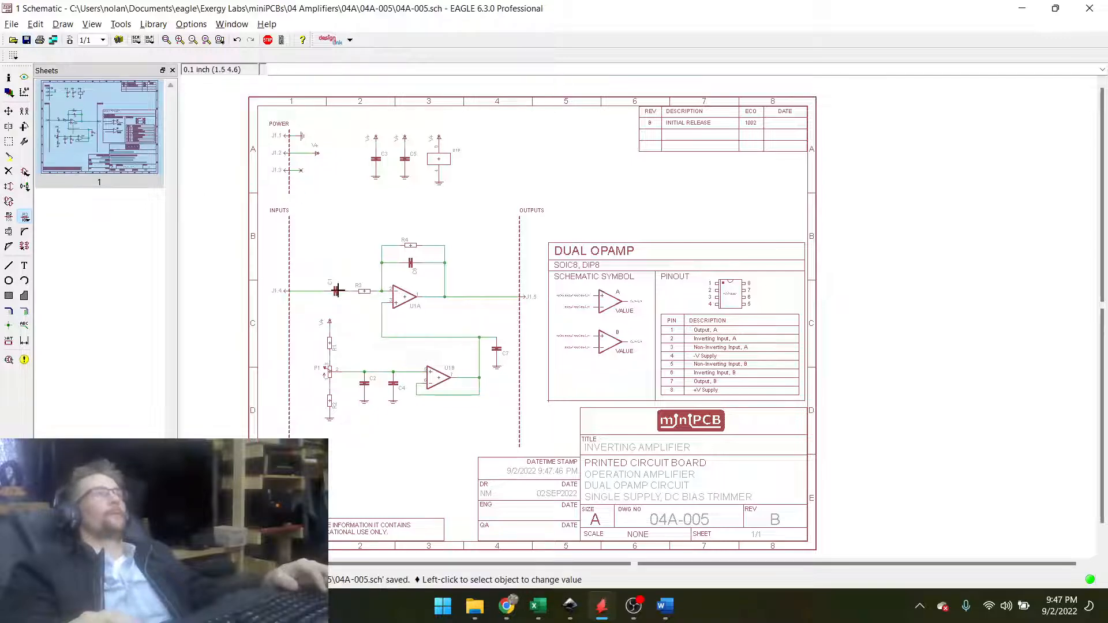
scroll(339, 297, up, 2)
scroll(339, 297, down, 2)
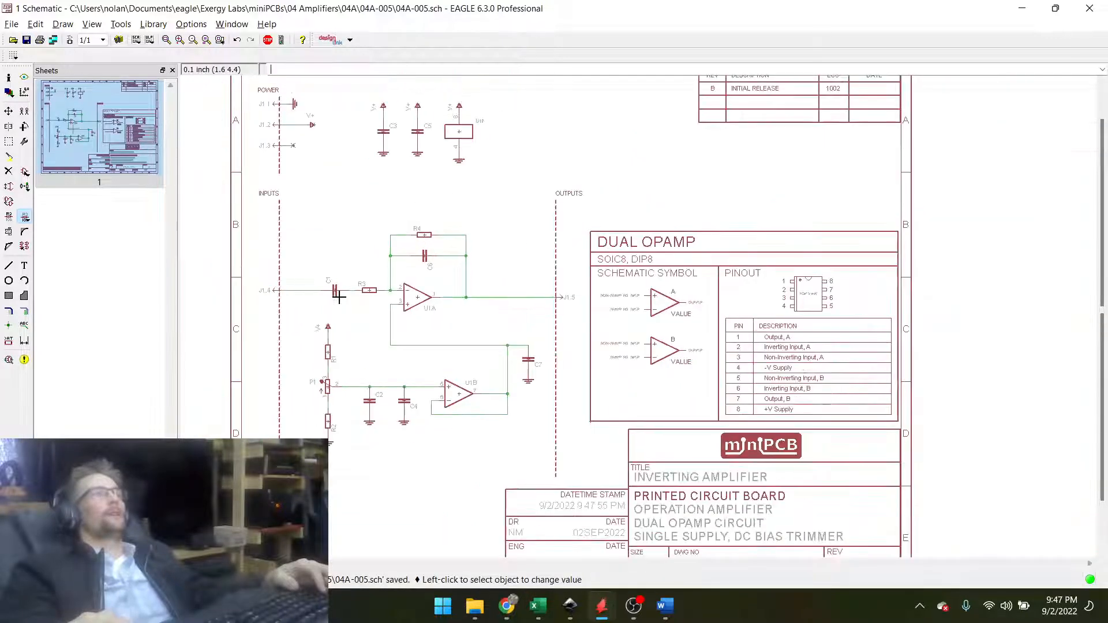
scroll(341, 287, up, 2)
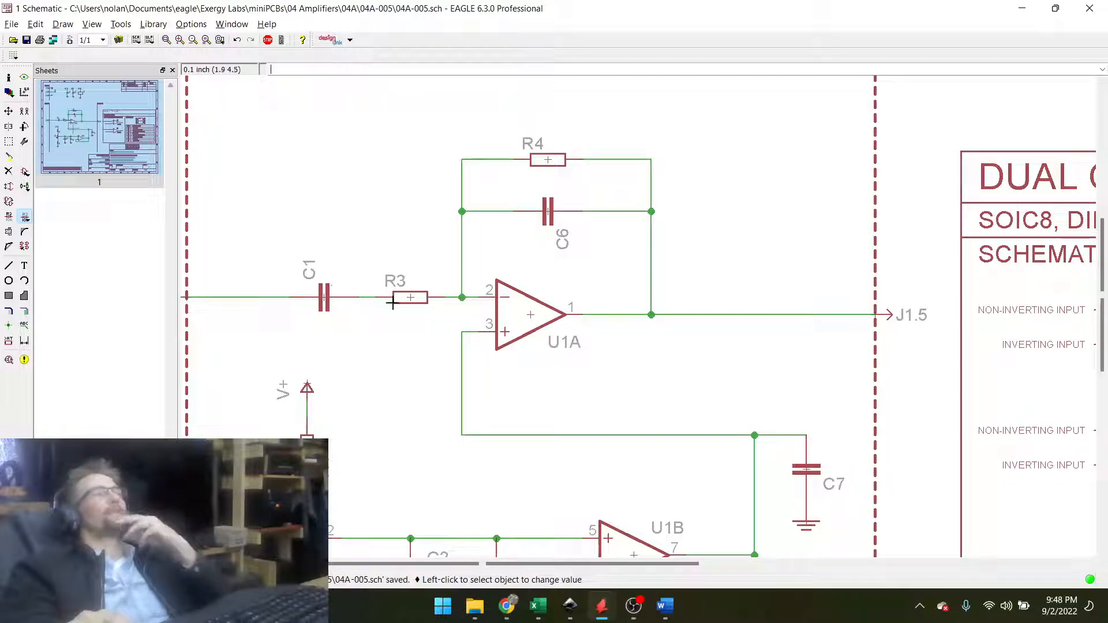
scroll(546, 310, down, 2)
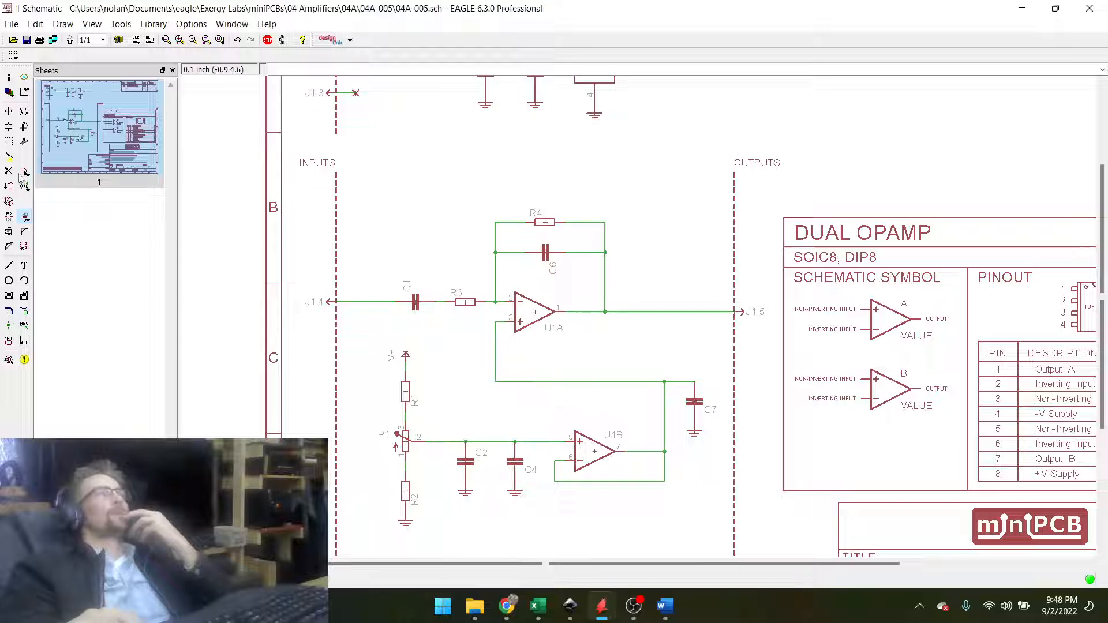
scroll(436, 331, down, 3)
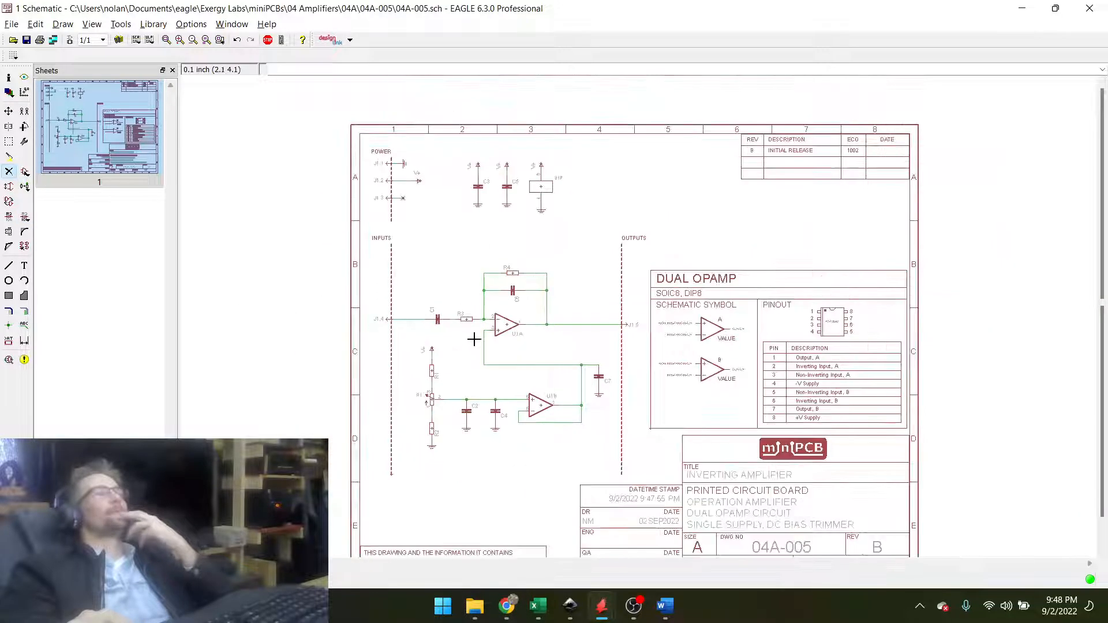
scroll(470, 337, up, 3)
scroll(400, 309, up, 3)
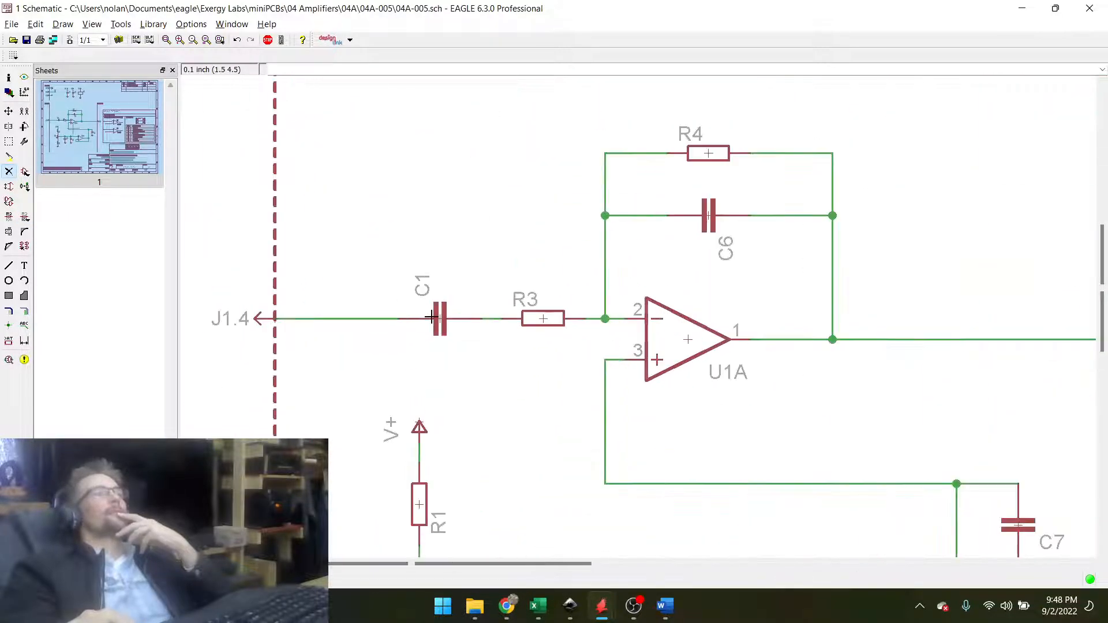
click(431, 316)
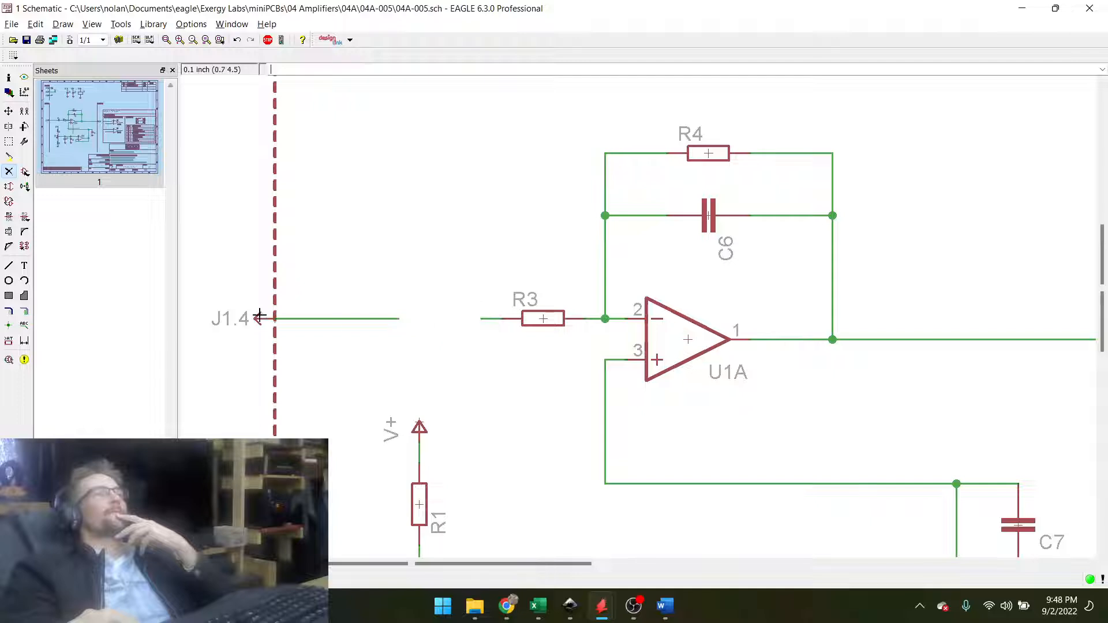
Bridge the gap between the J1.4 wire and resistor R3, connecting the two net segments.
click(10, 266)
click(400, 317)
click(482, 318)
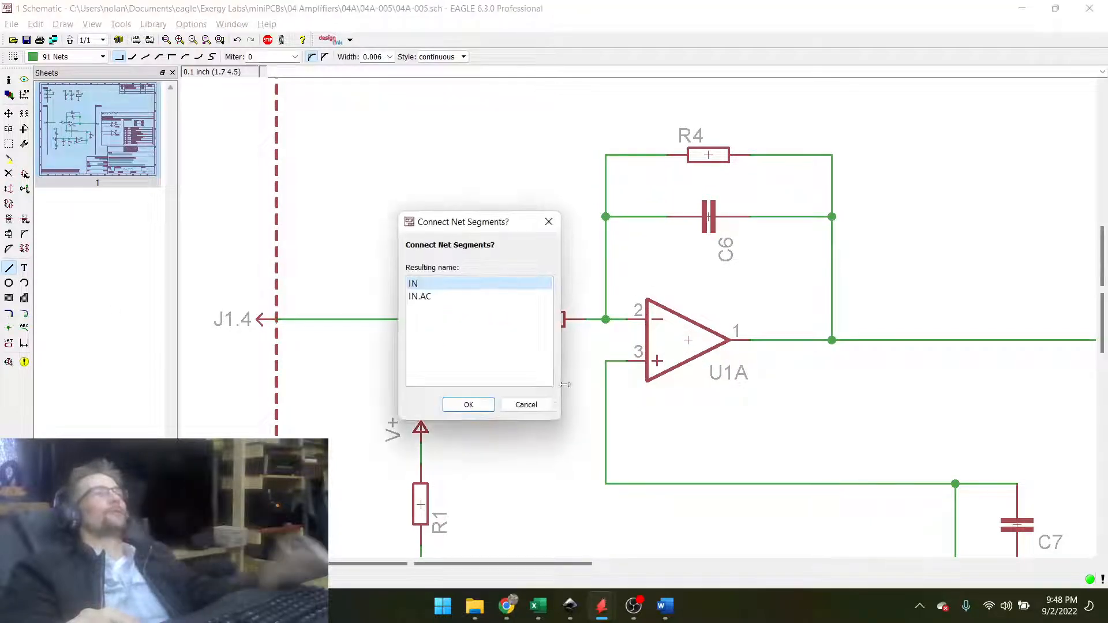
click(515, 404)
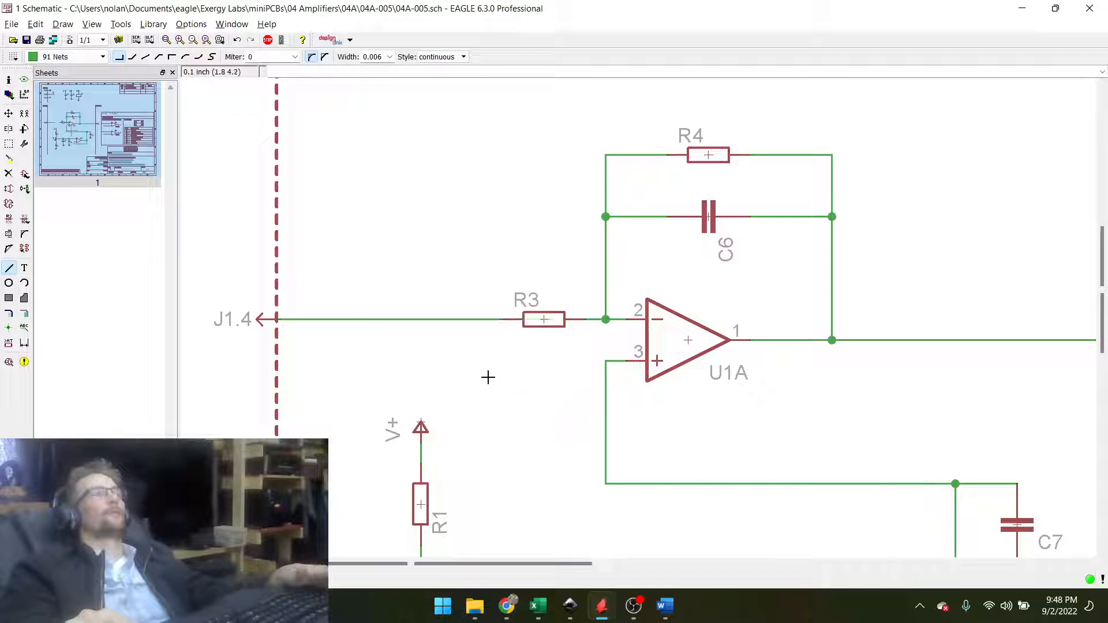
Check the net names of the J1.4 input, the amplifier output, the U1A non-inverting input and the potentiometer wiper wires.
click(23, 328)
click(396, 319)
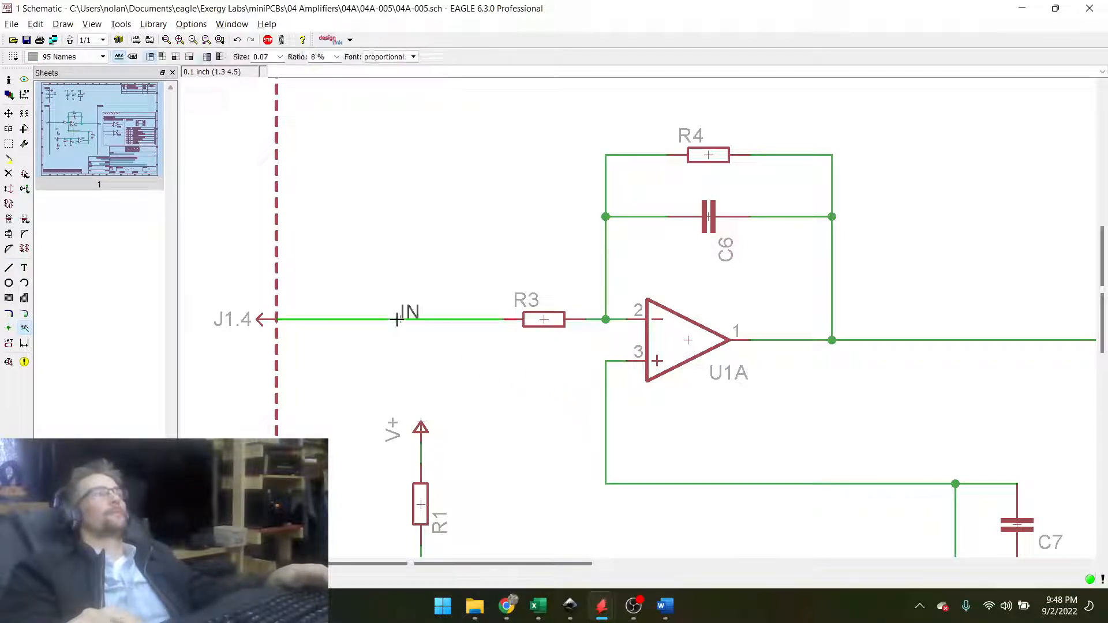
key(Escape)
click(978, 340)
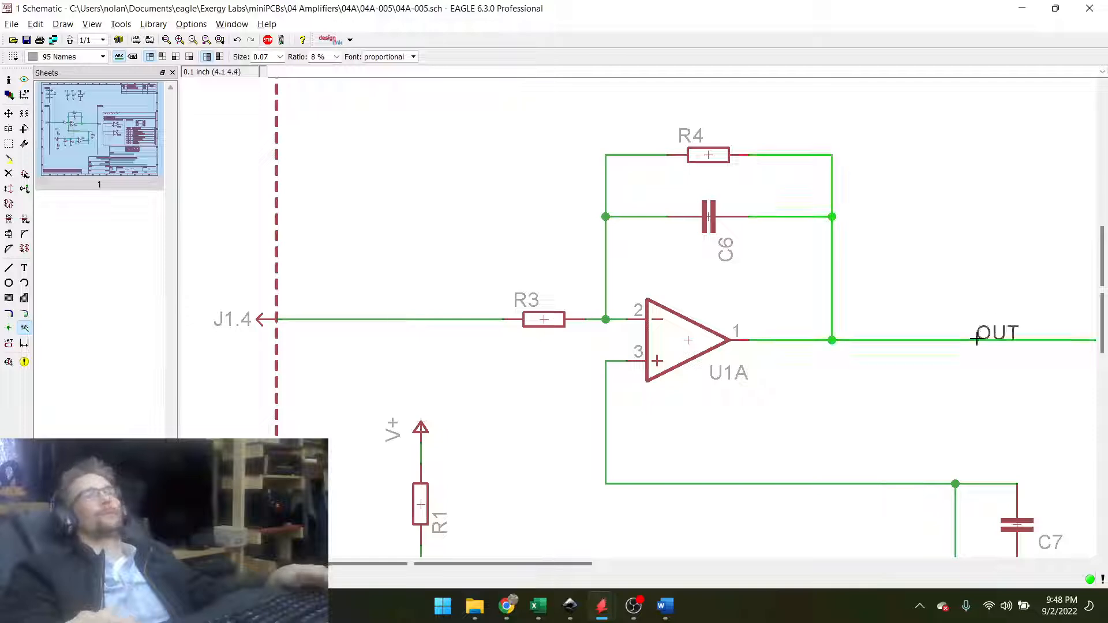
key(Escape)
click(680, 483)
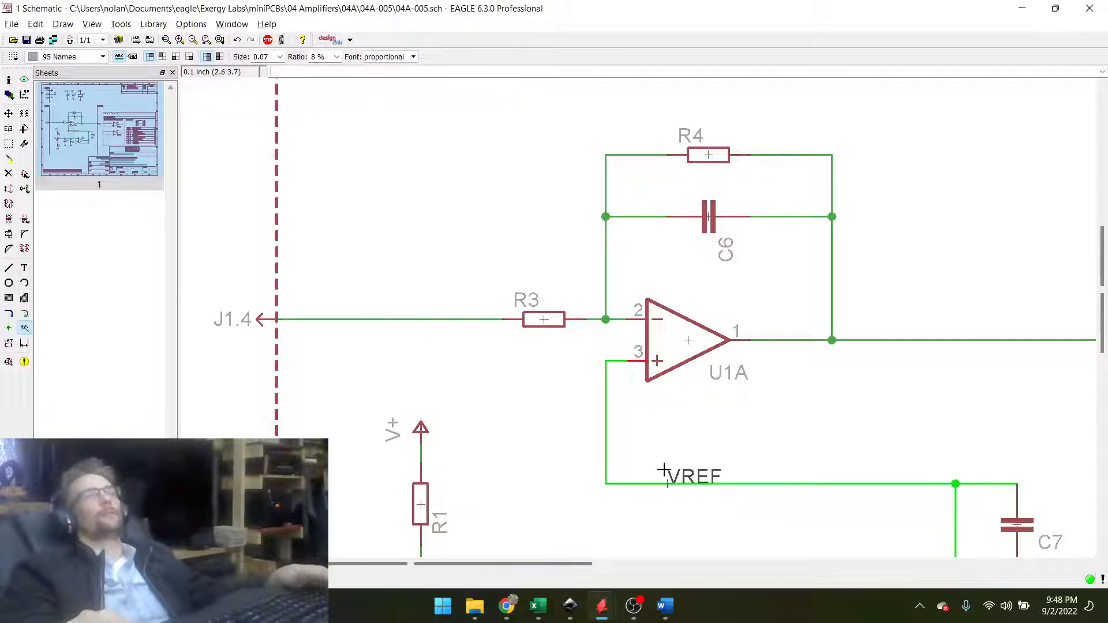
key(Escape)
scroll(781, 546, down, 3)
scroll(739, 489, up, 3)
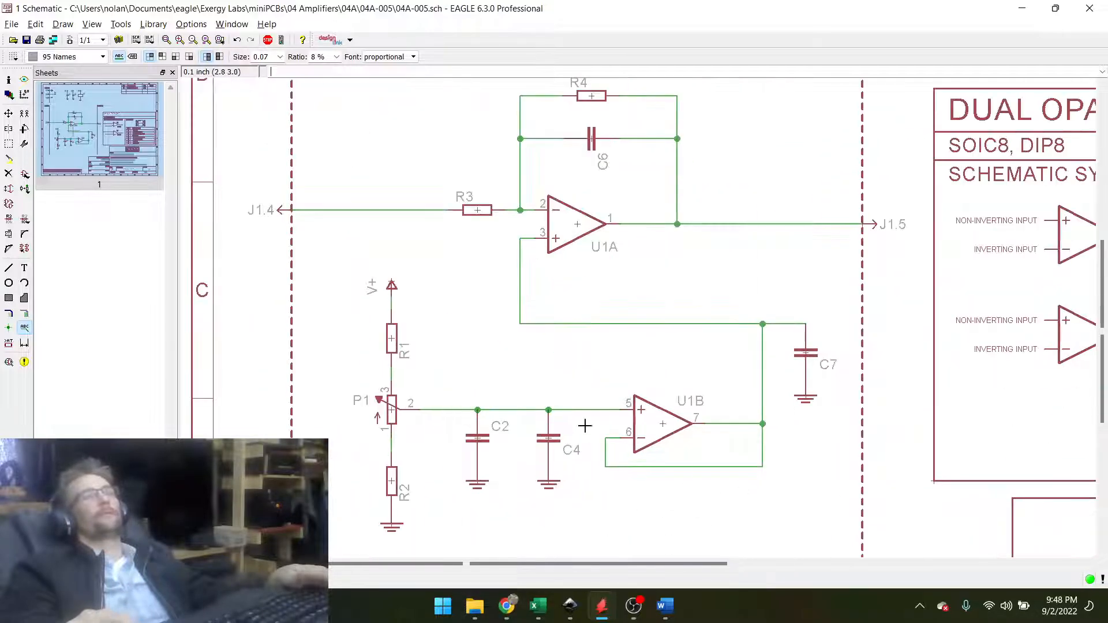
click(584, 411)
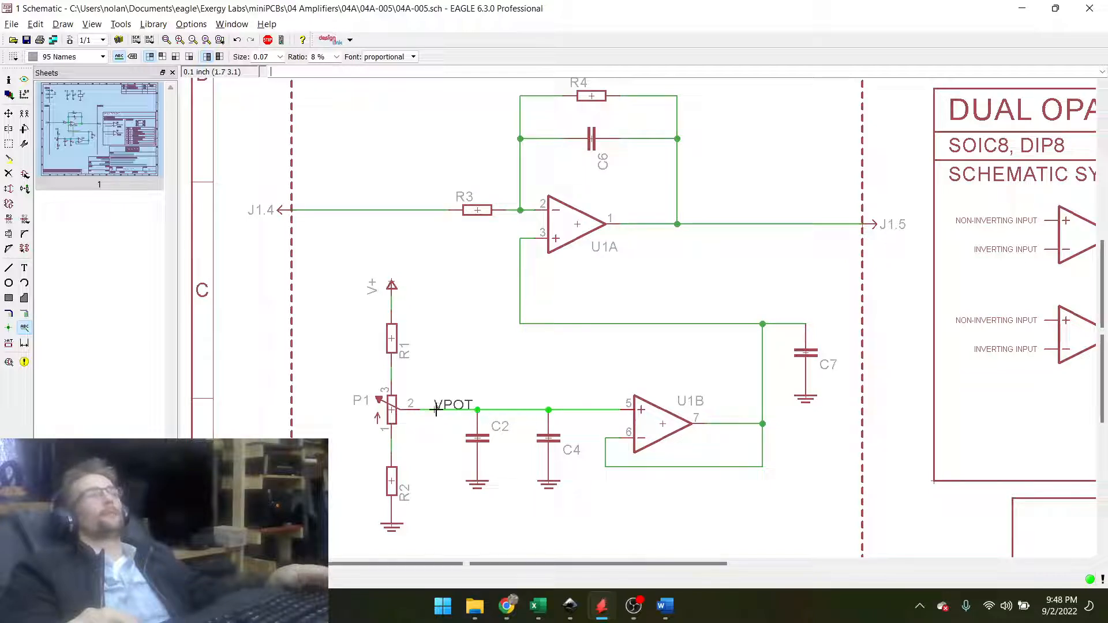
key(Escape)
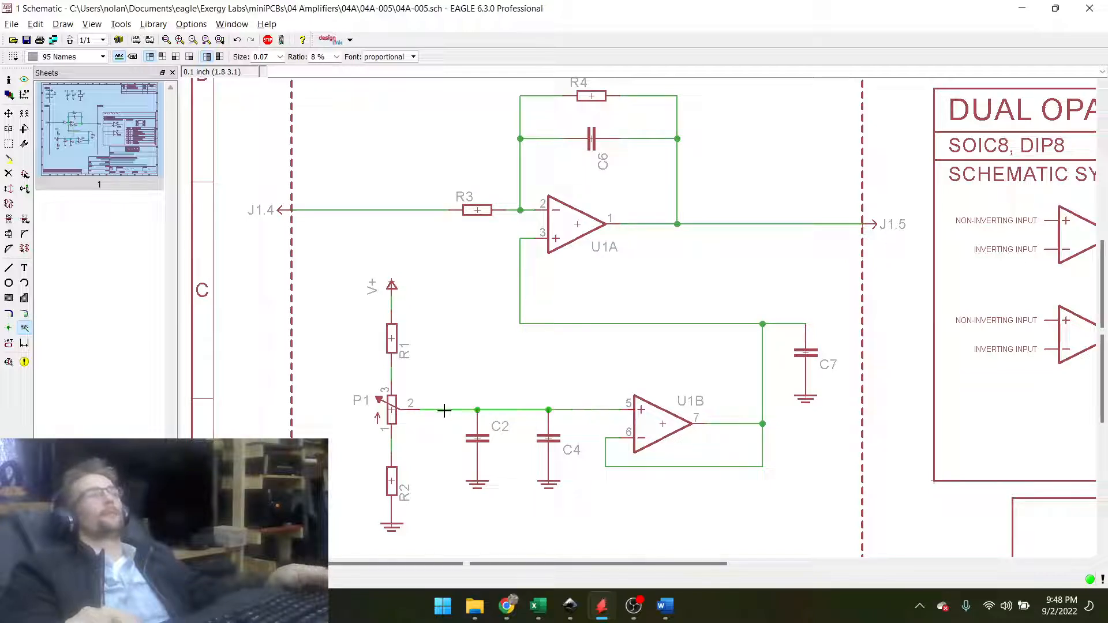
Rename potentiometer P1 as R5.
click(8, 219)
click(392, 409)
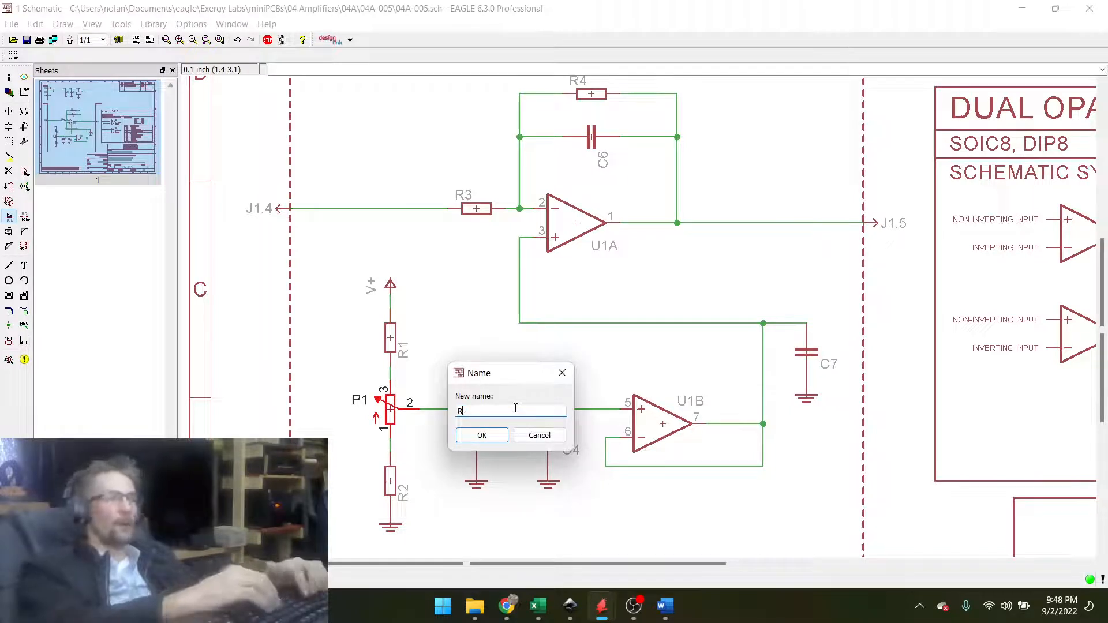
text(R)
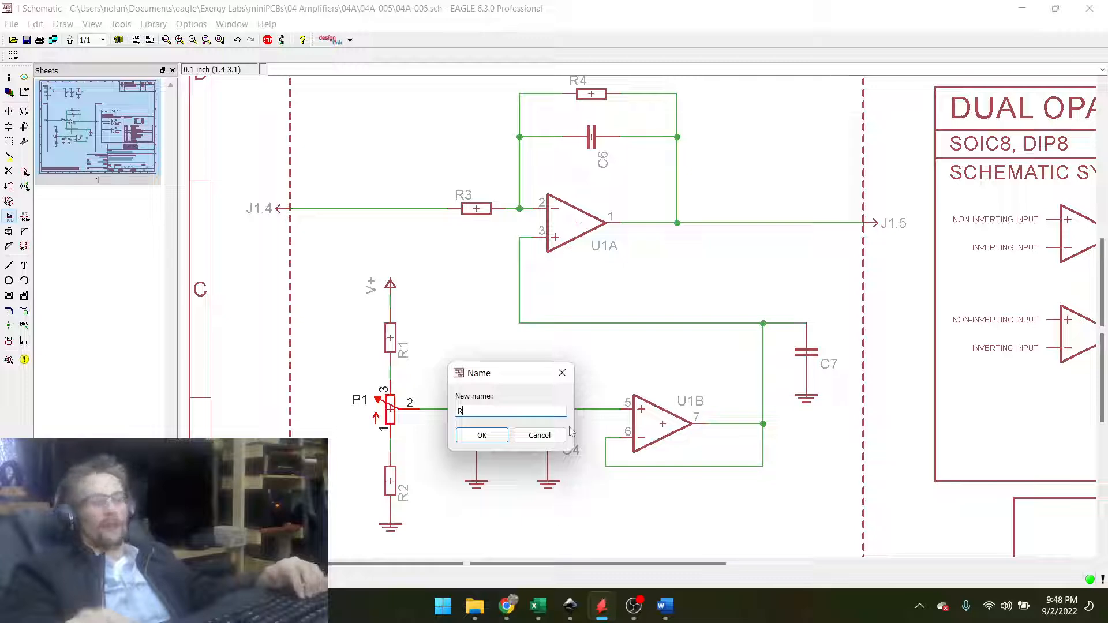
text(5)
key(Return)
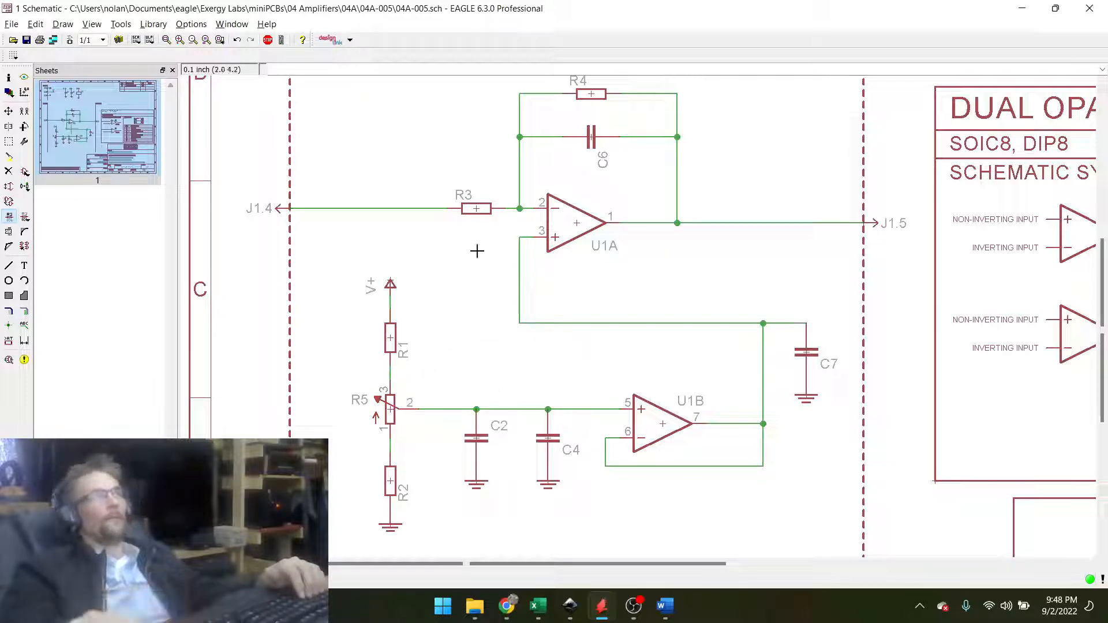
Inspect the part properties of capacitors C4 and C2 at the U1B input.
scroll(416, 433, down, 3)
scroll(473, 433, up, 4)
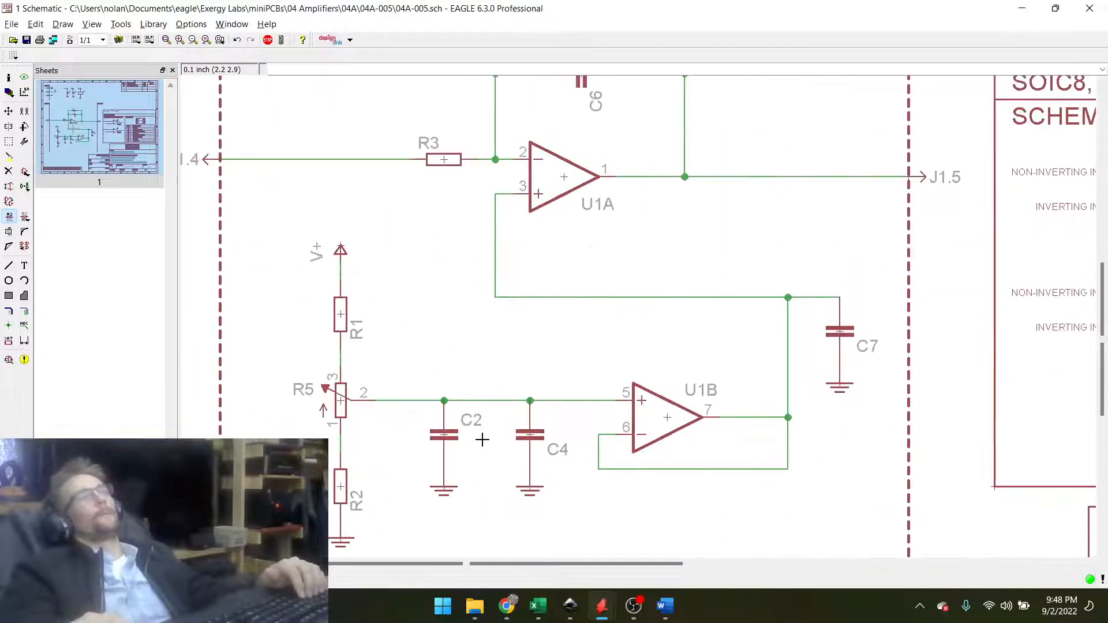
scroll(528, 457, up, 1)
scroll(529, 457, up, 1)
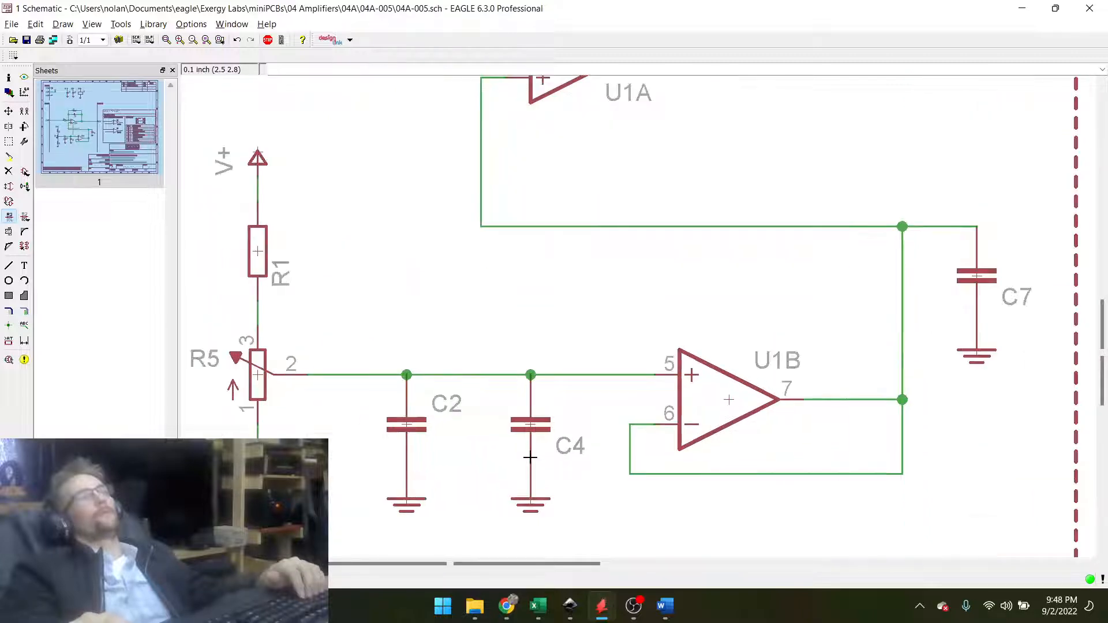
right_click(528, 456)
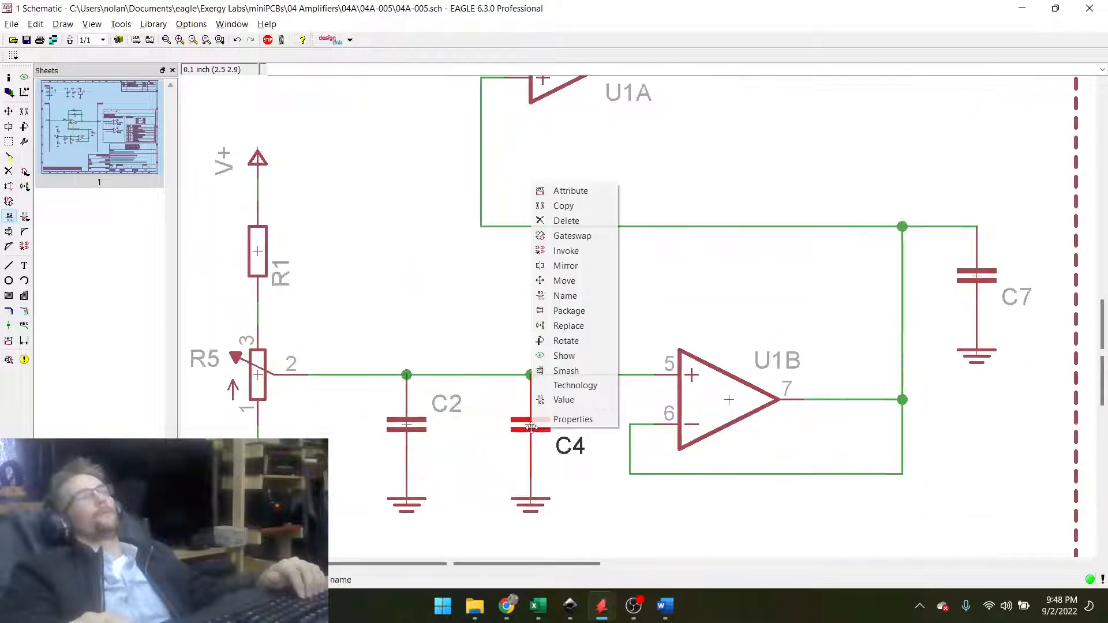
click(563, 420)
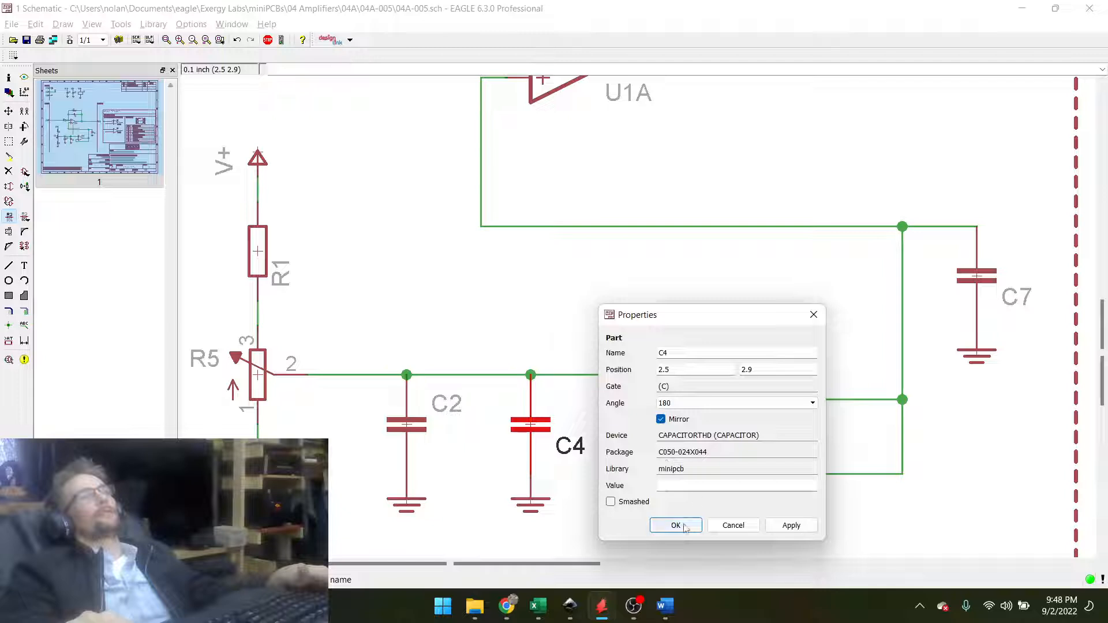
click(732, 528)
right_click(415, 421)
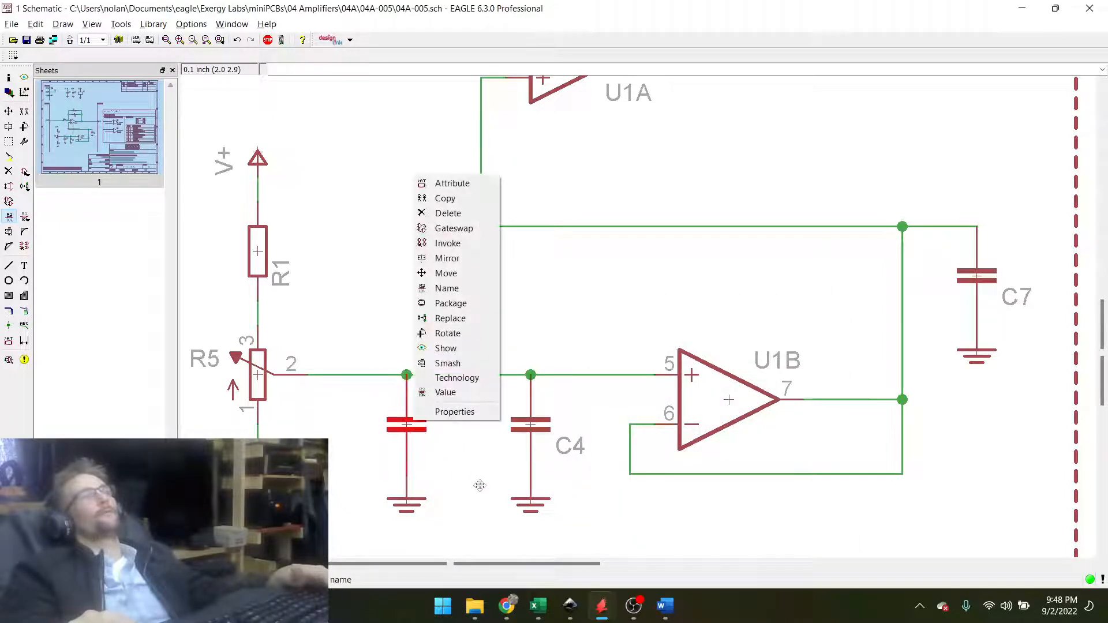
click(472, 413)
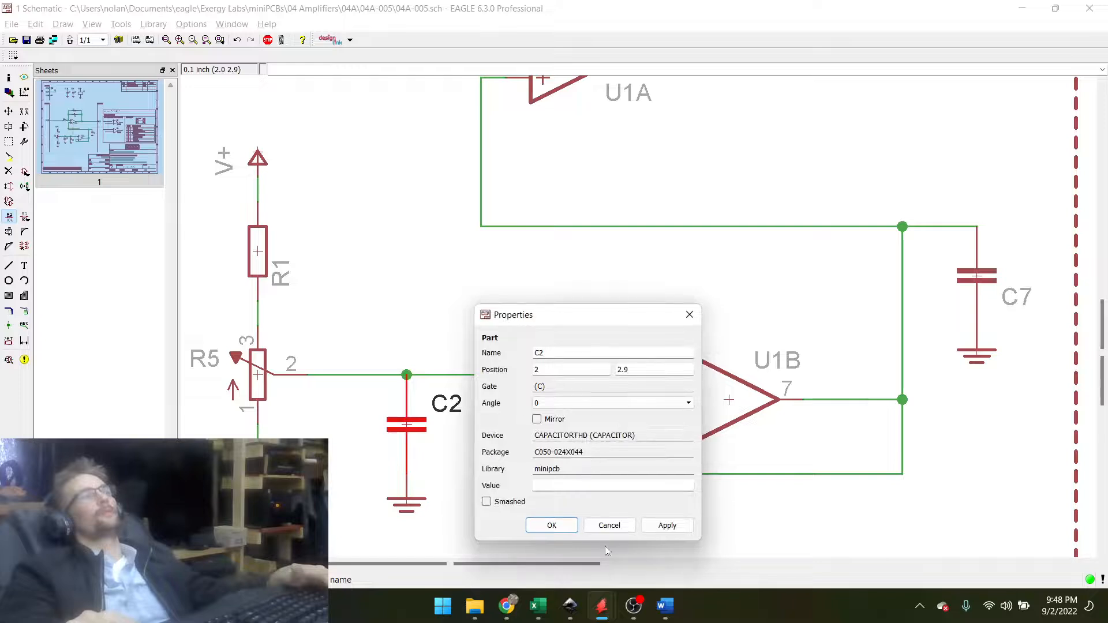
click(609, 525)
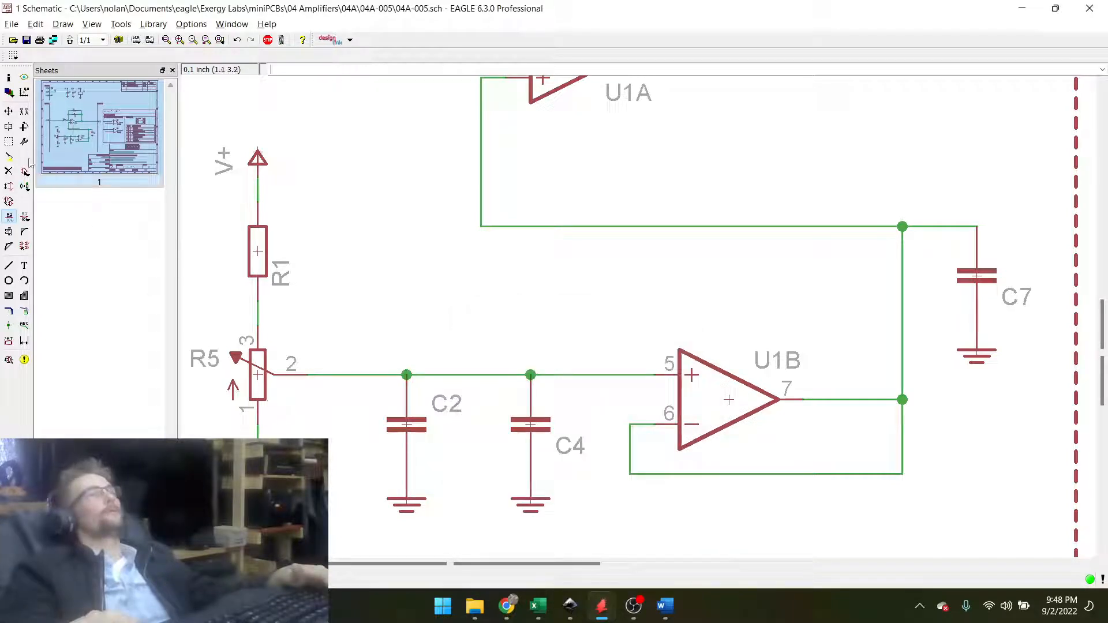
Isolate capacitor C4 by deleting its ground symbol and the net segments joining it to C2 and U1B pin 5.
click(8, 170)
click(530, 501)
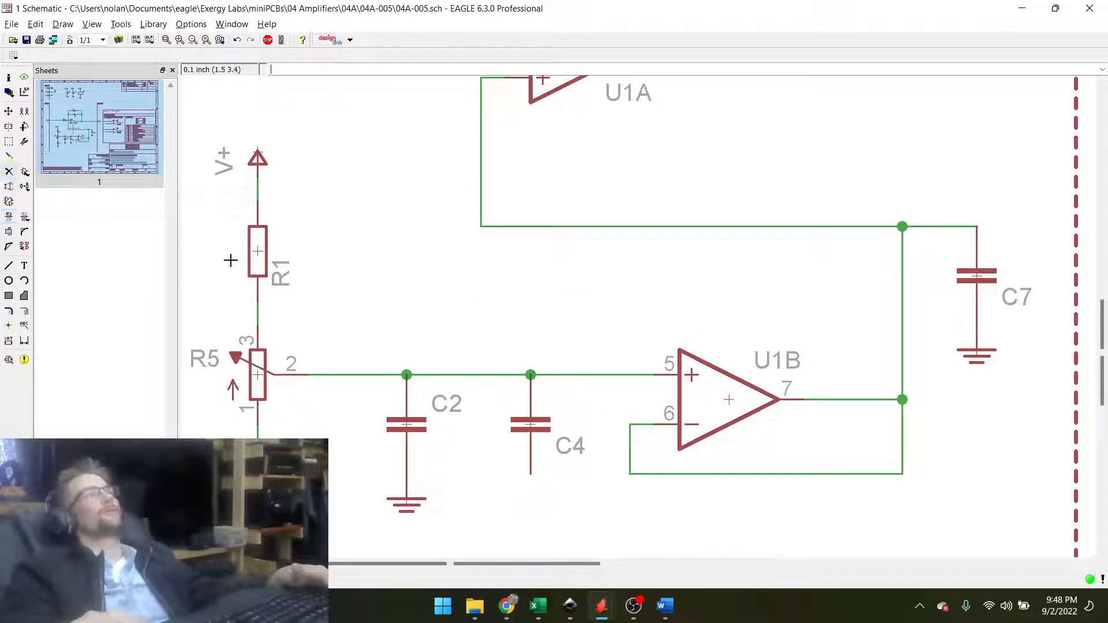
click(9, 111)
click(521, 427)
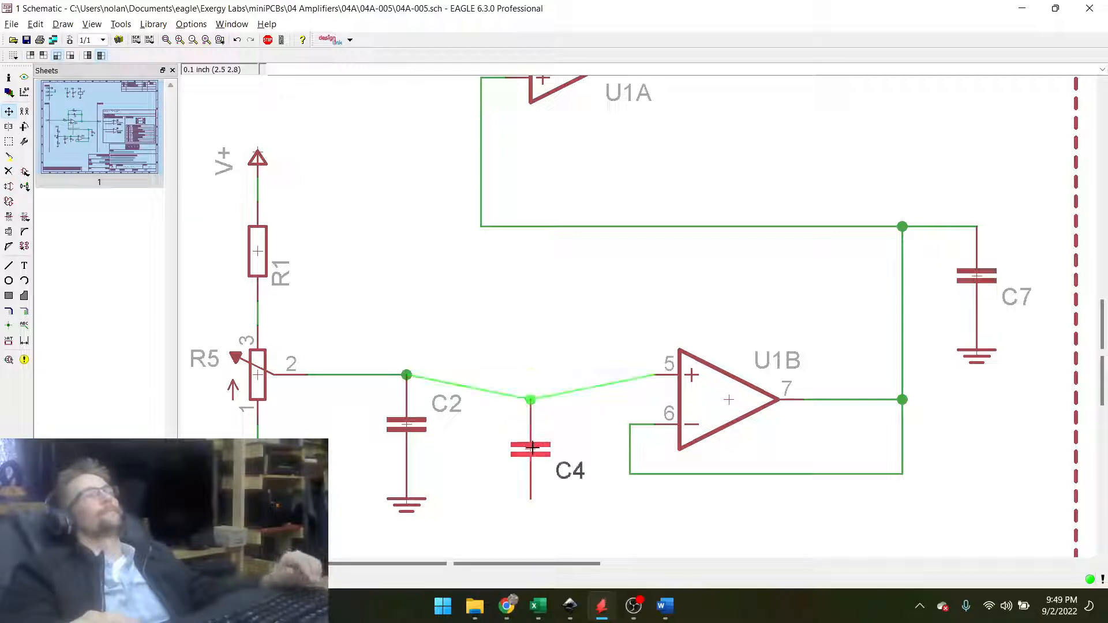
click(531, 447)
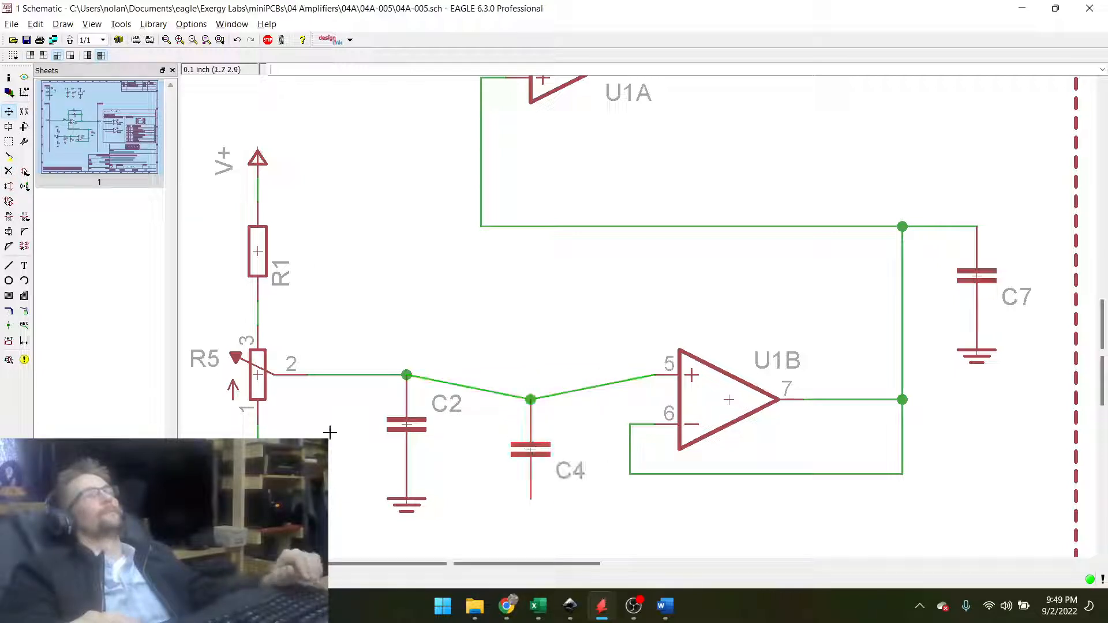
click(8, 172)
click(495, 393)
click(580, 390)
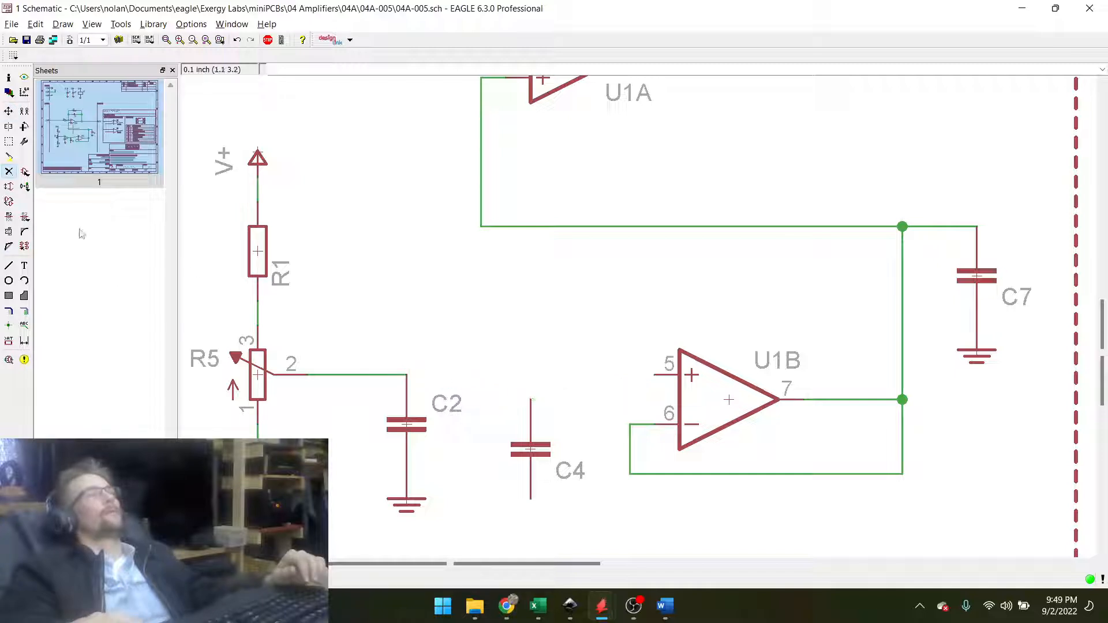
Try rotating the isolated capacitor C4 in place through its orientations.
click(9, 111)
click(531, 449)
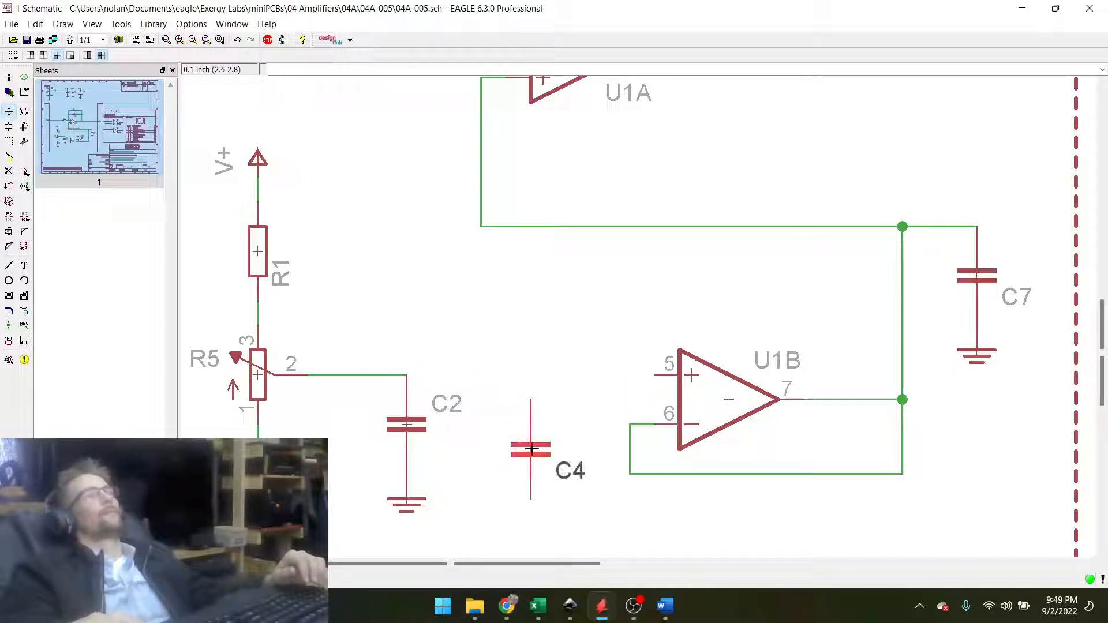
right_click(531, 449)
right_click(531, 449)
right_click(532, 448)
right_click(531, 449)
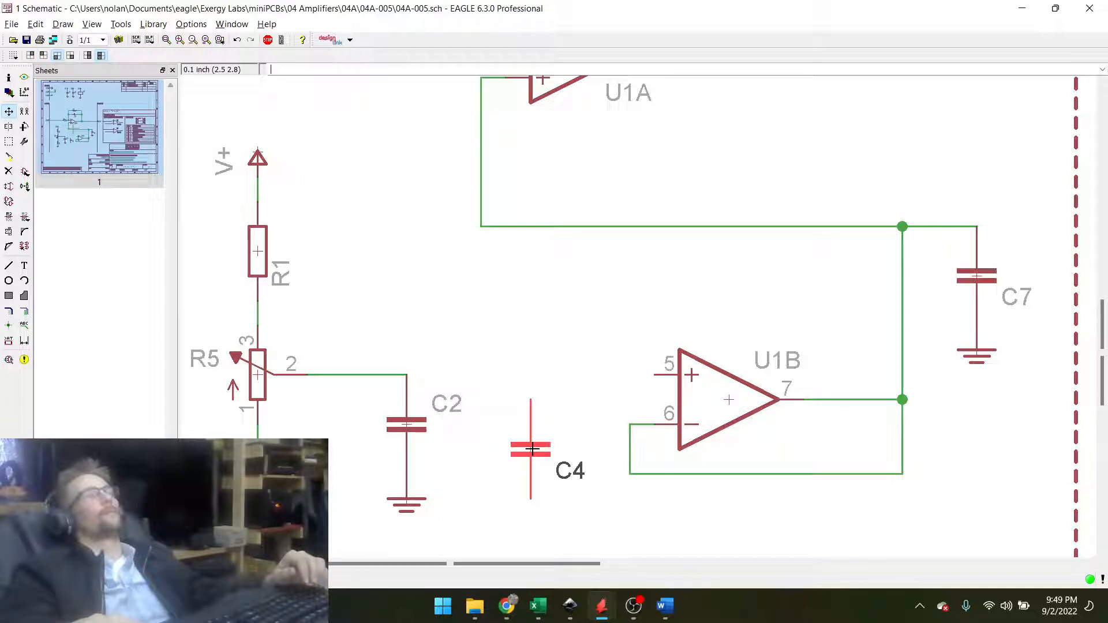
click(532, 449)
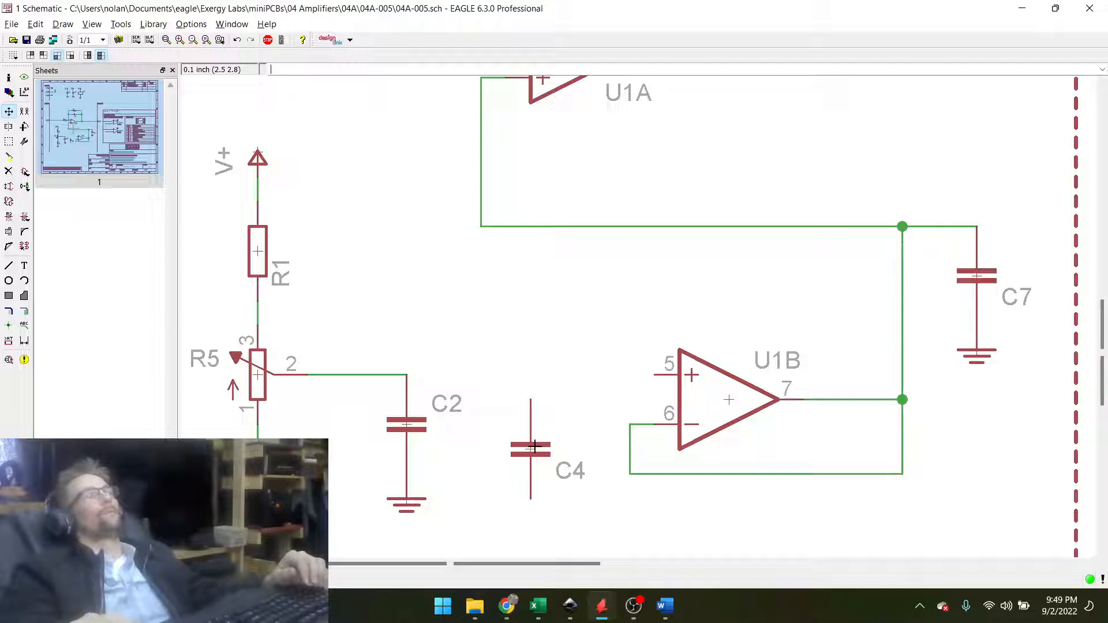
Compare the angle and mirror settings of C4 with those of C2.
right_click(531, 448)
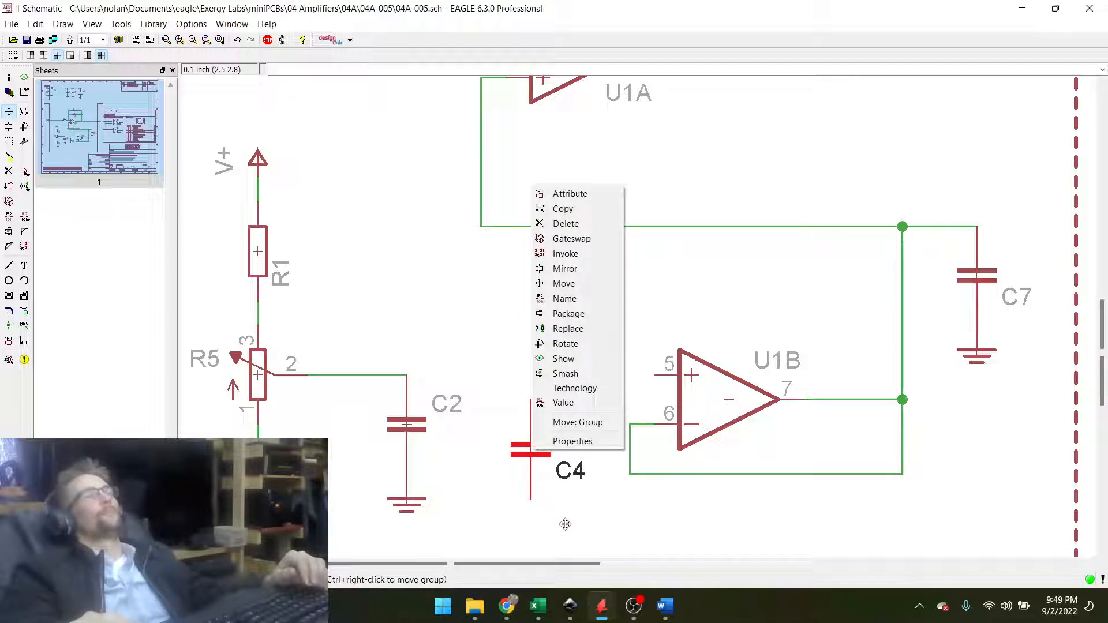
click(563, 442)
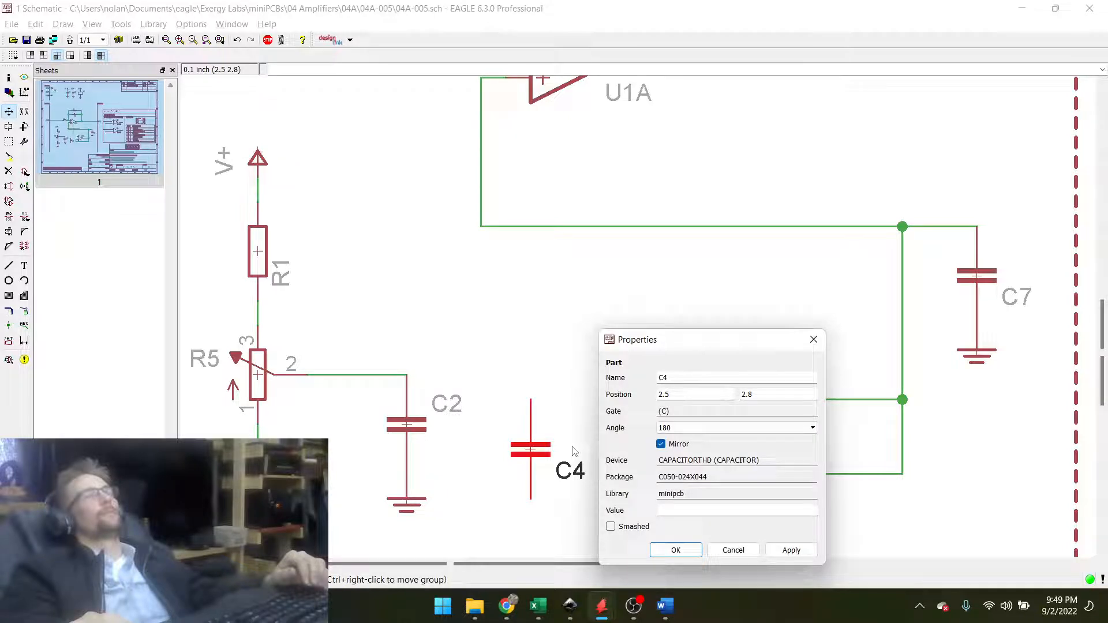
click(733, 550)
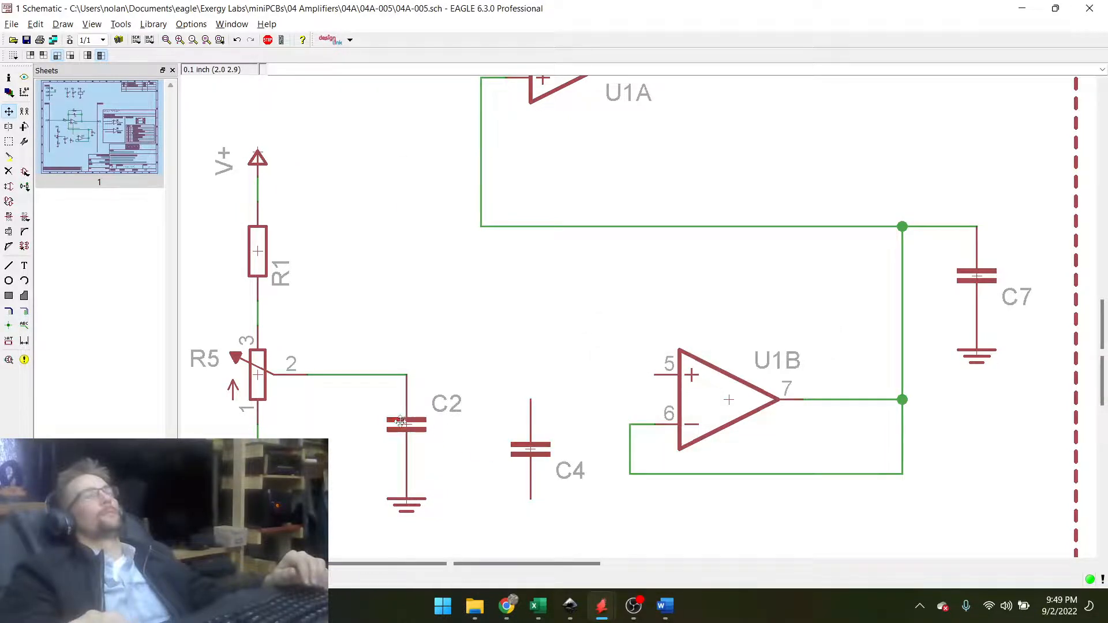
right_click(401, 422)
click(482, 418)
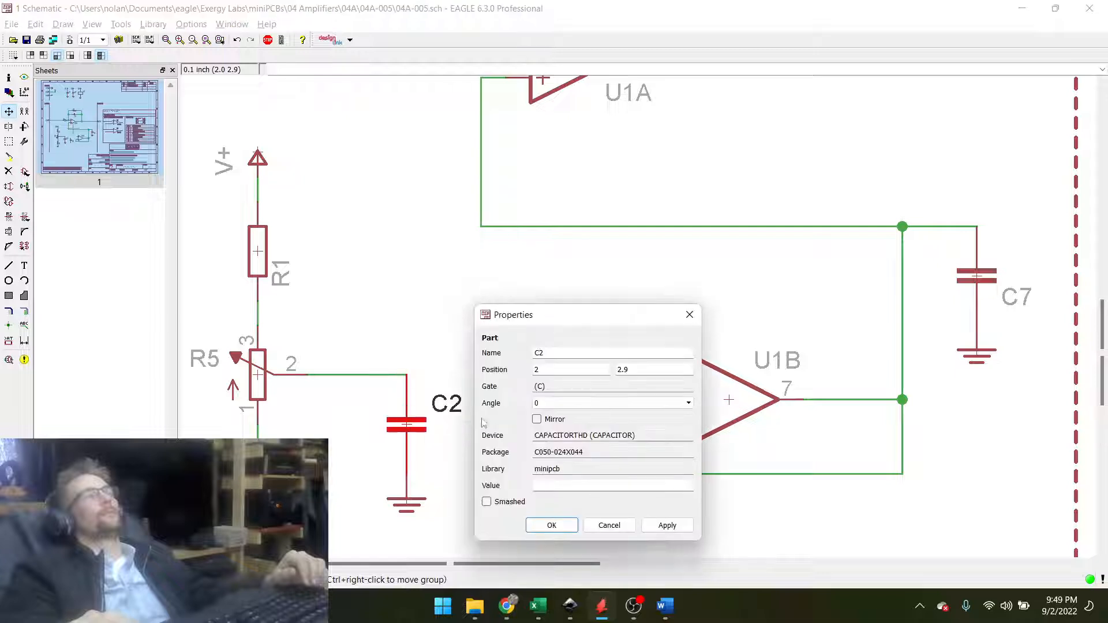
click(594, 526)
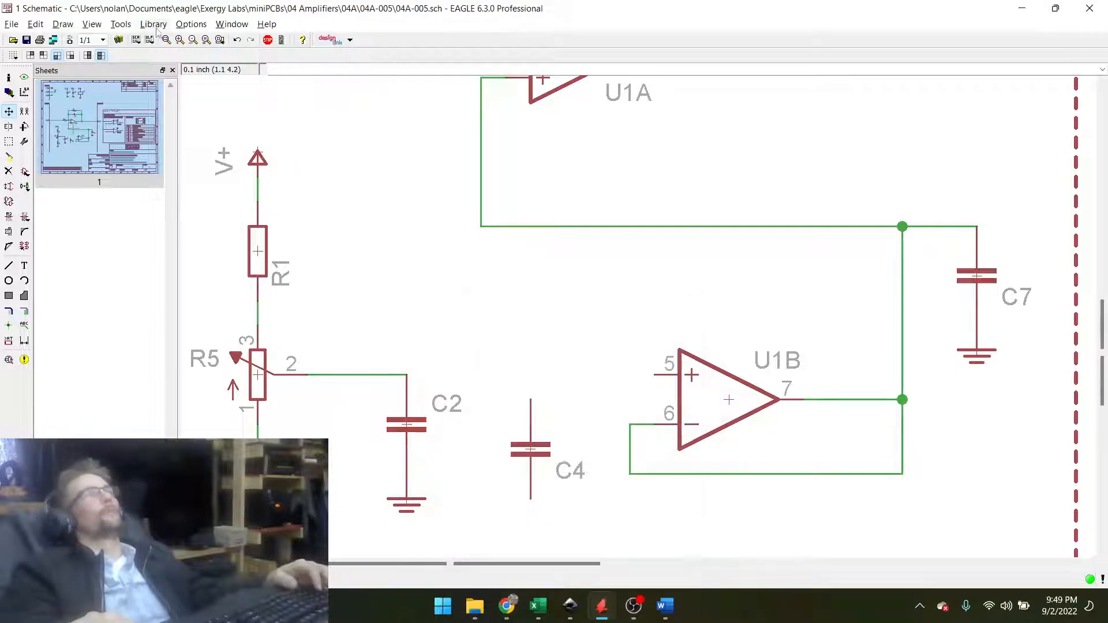
Update all libraries used by the schematic and board.
click(156, 26)
click(168, 89)
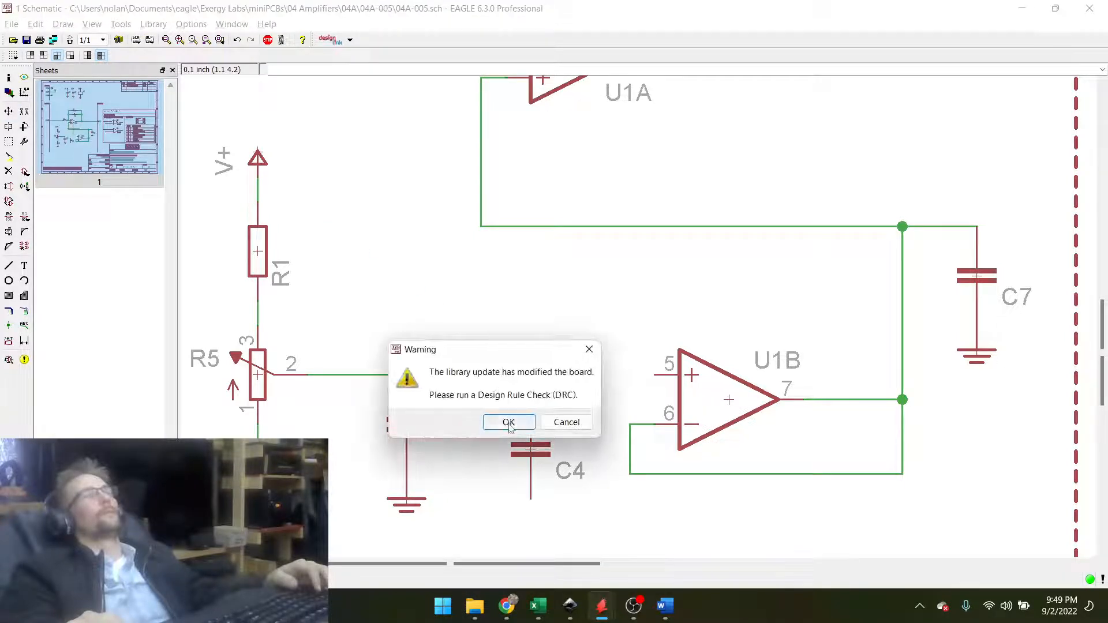
click(508, 423)
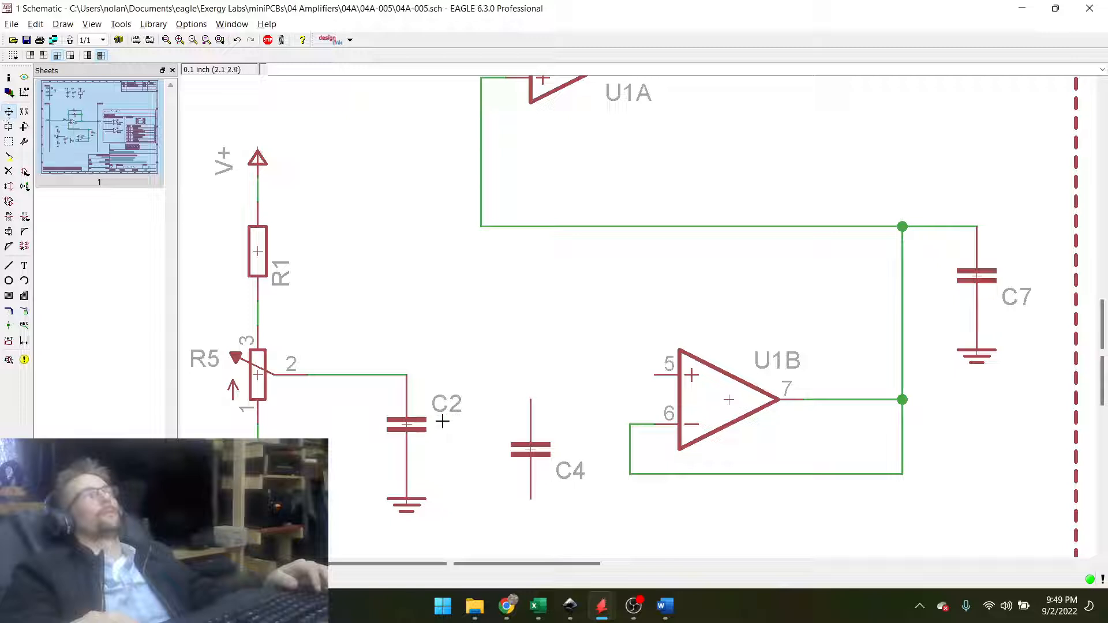
Rotate C4 by 180 degrees, set it level with C2, and mirror it to match C2's orientation.
click(519, 448)
right_click(534, 398)
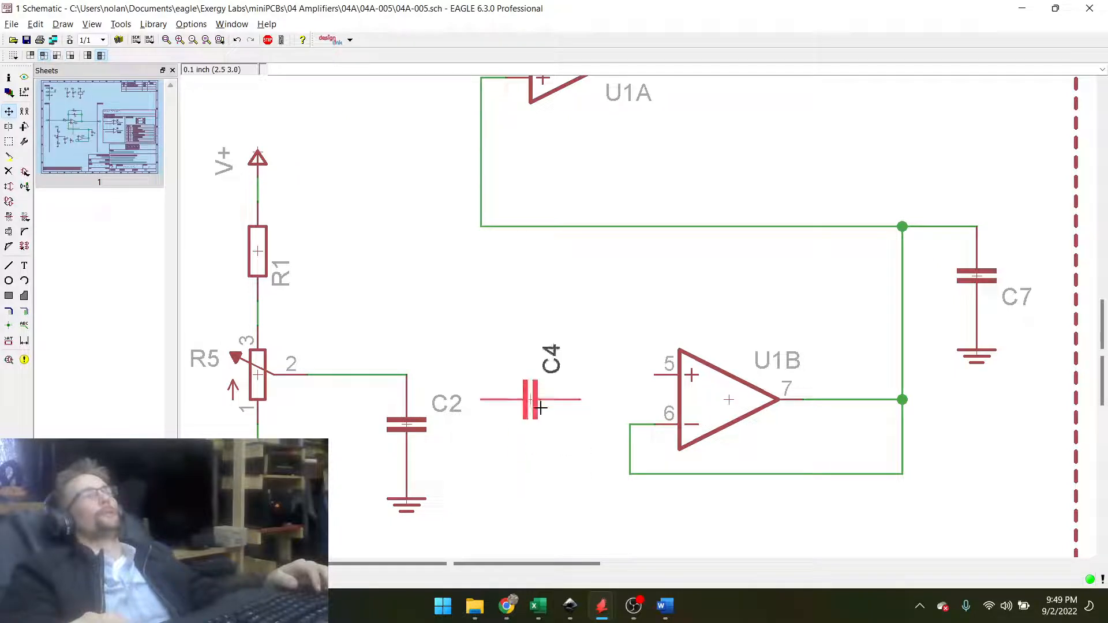
right_click(531, 398)
click(546, 431)
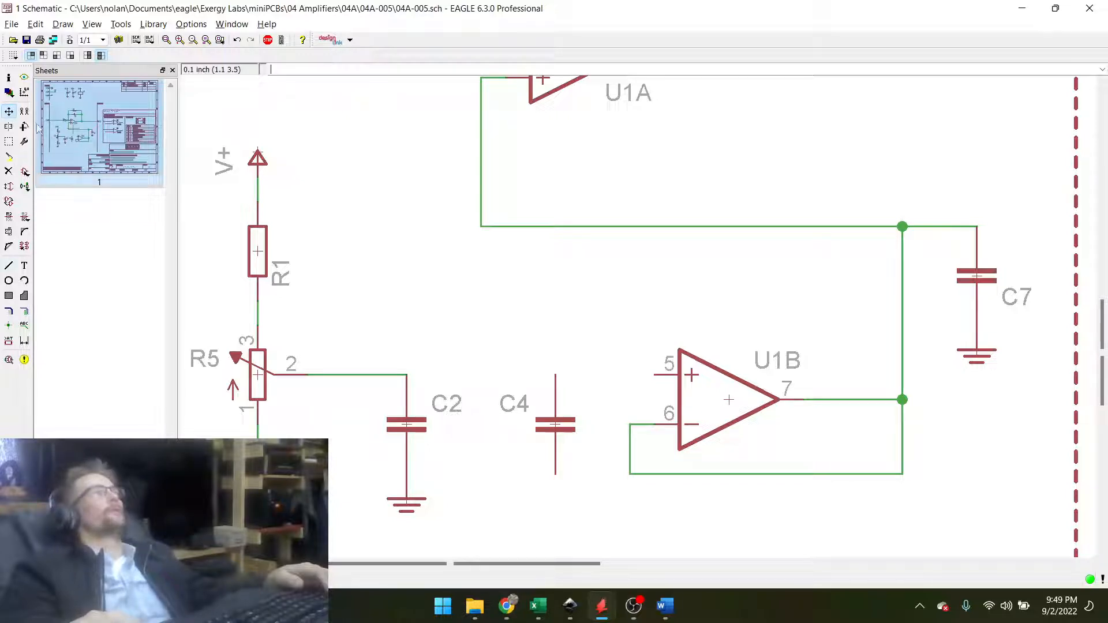
click(8, 126)
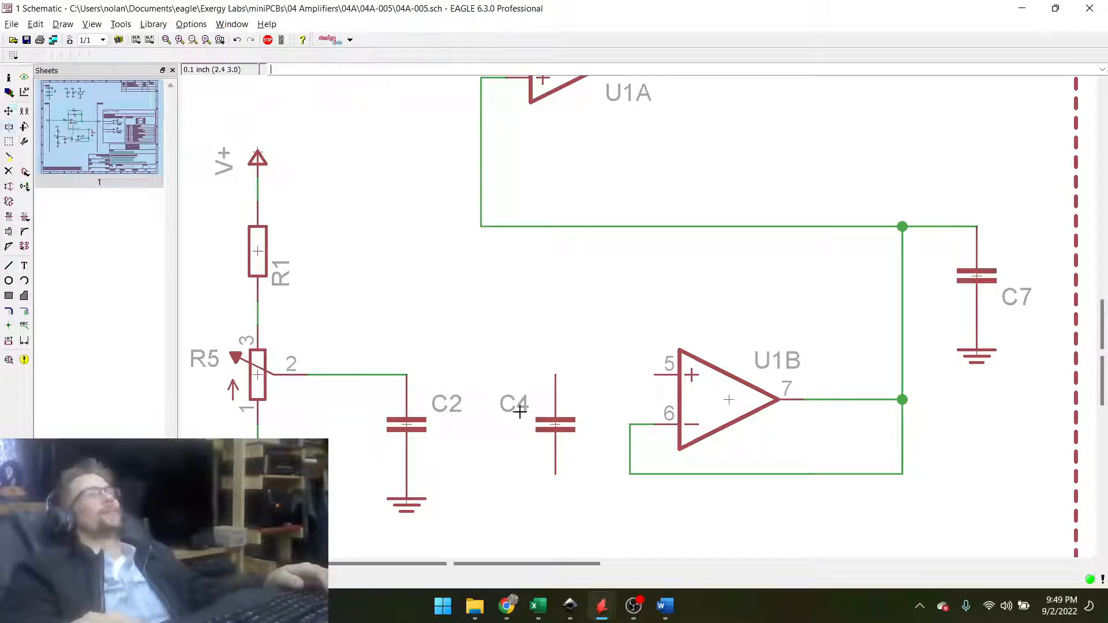
click(545, 424)
Move C4 closer to C2 and copy C2's ground symbol onto C4's lower pin.
click(8, 111)
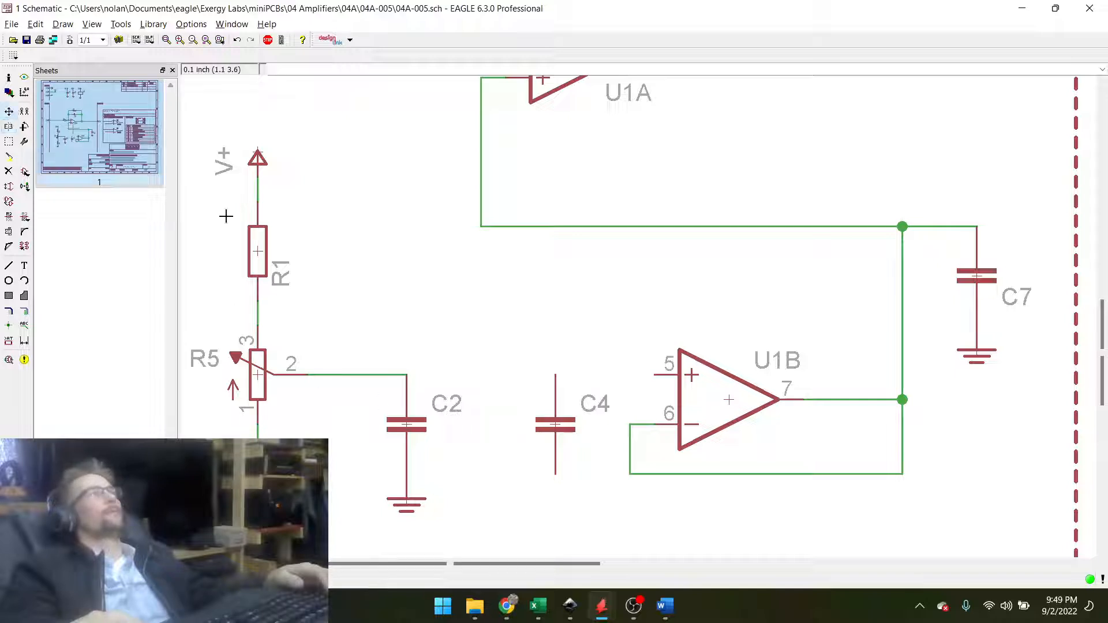
click(548, 429)
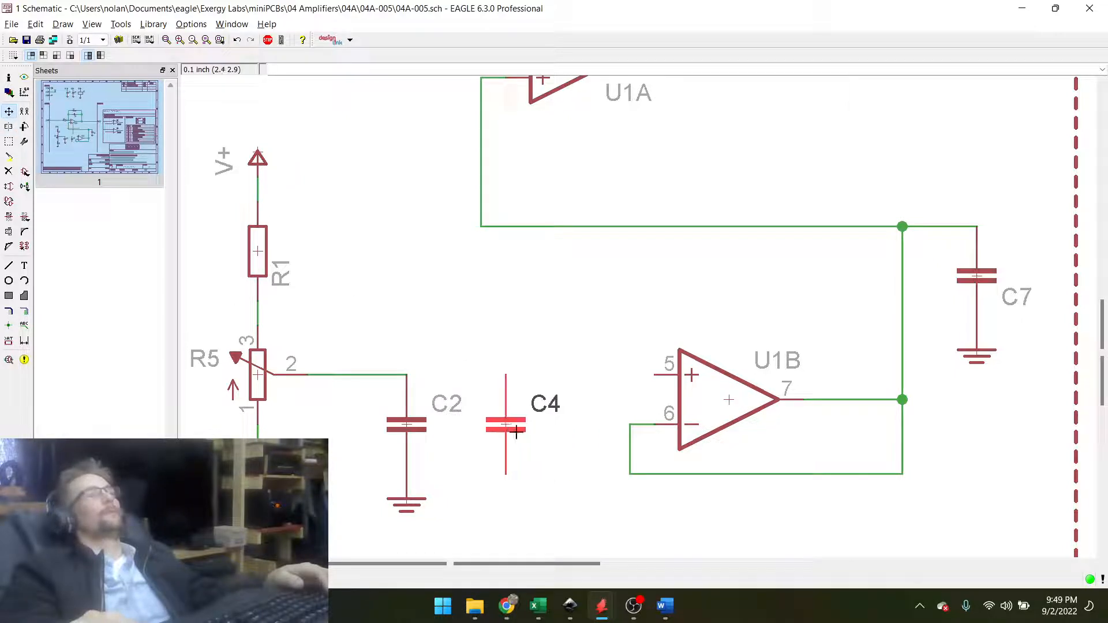
click(516, 432)
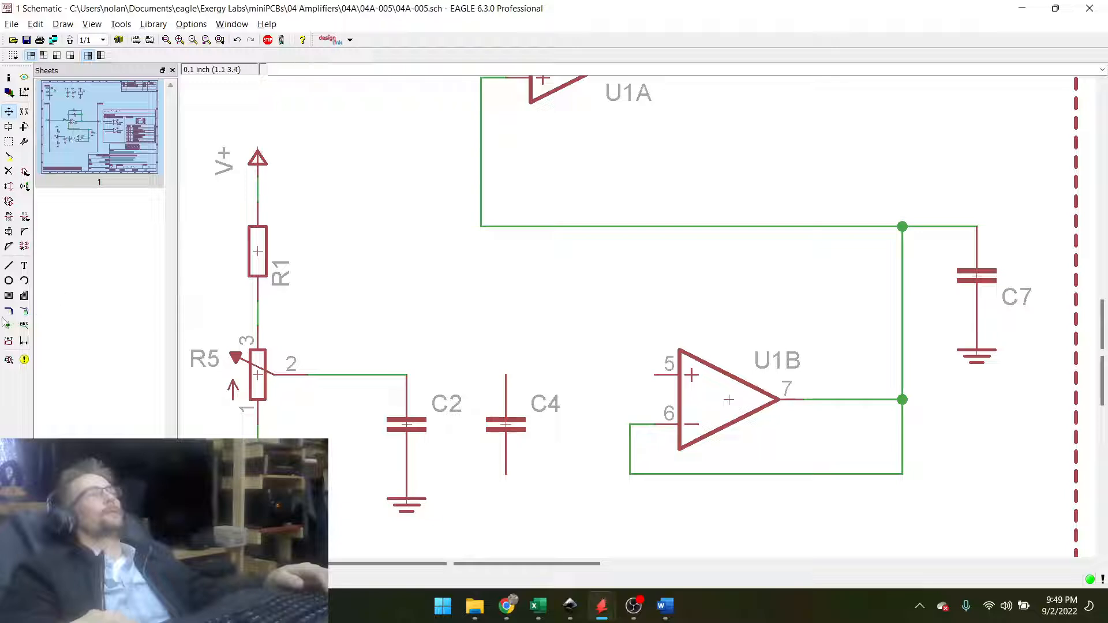
click(25, 112)
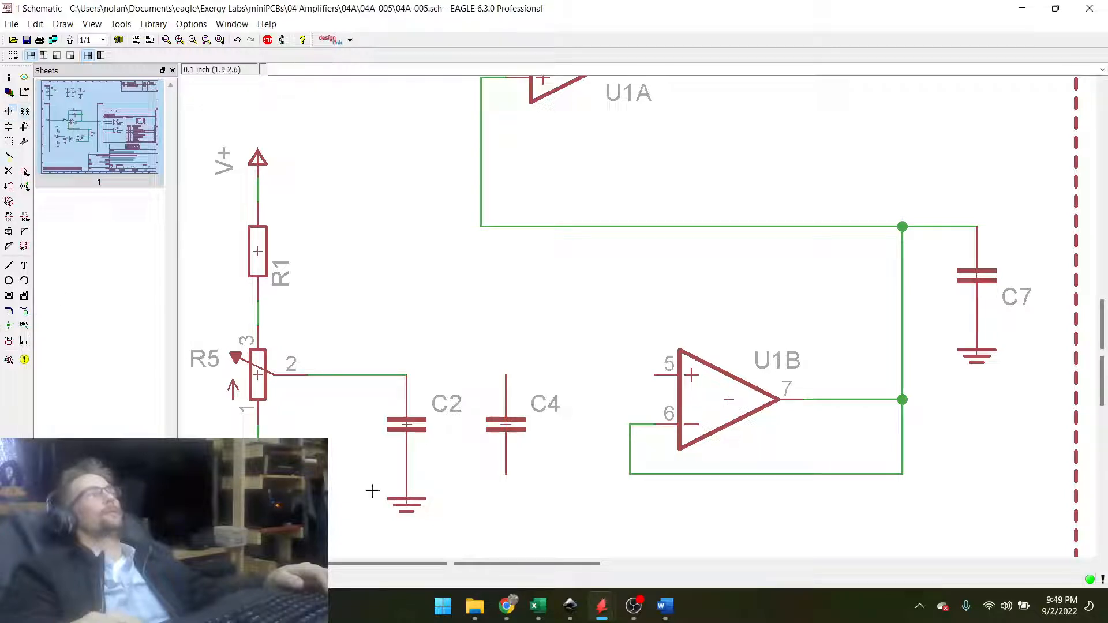
click(397, 498)
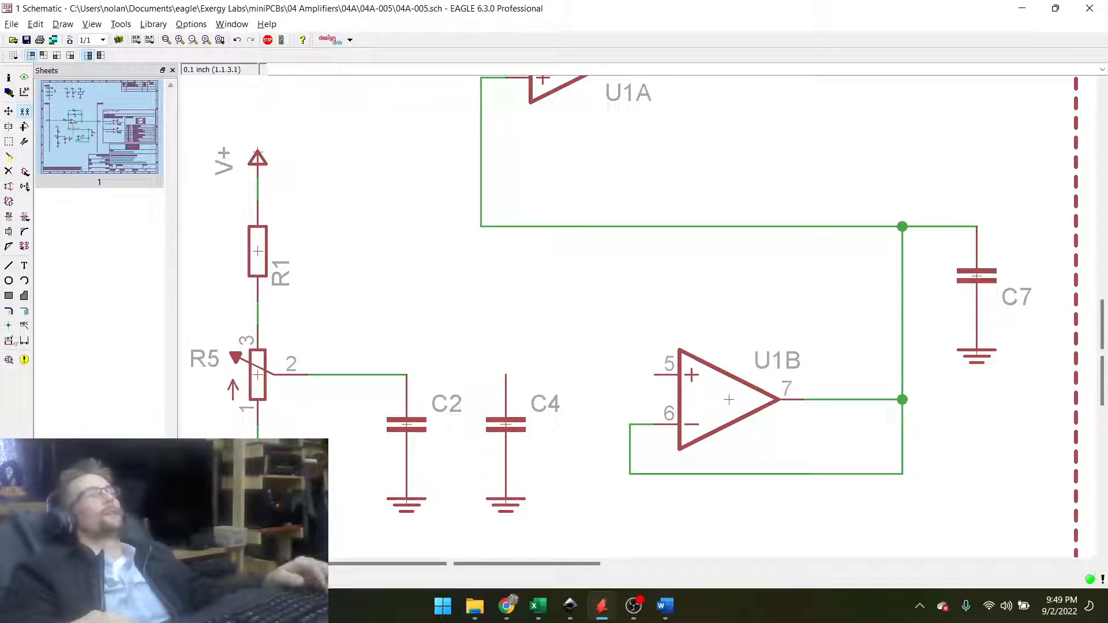
Draw nets from the top of C2 to C4 and on to pin 5 of U1B.
click(9, 265)
click(407, 375)
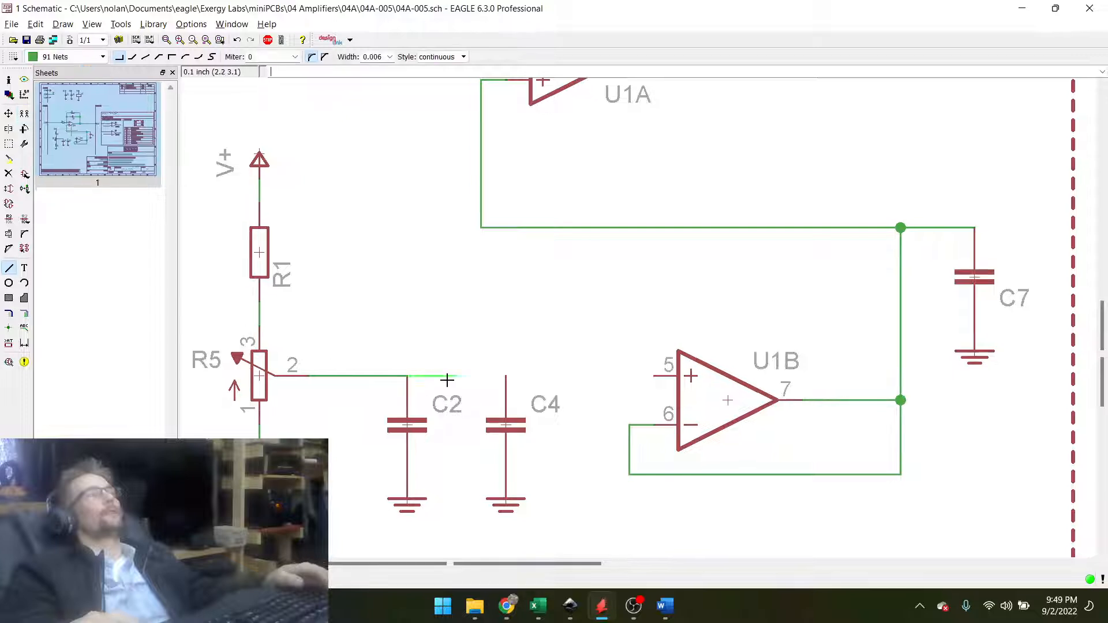
click(505, 376)
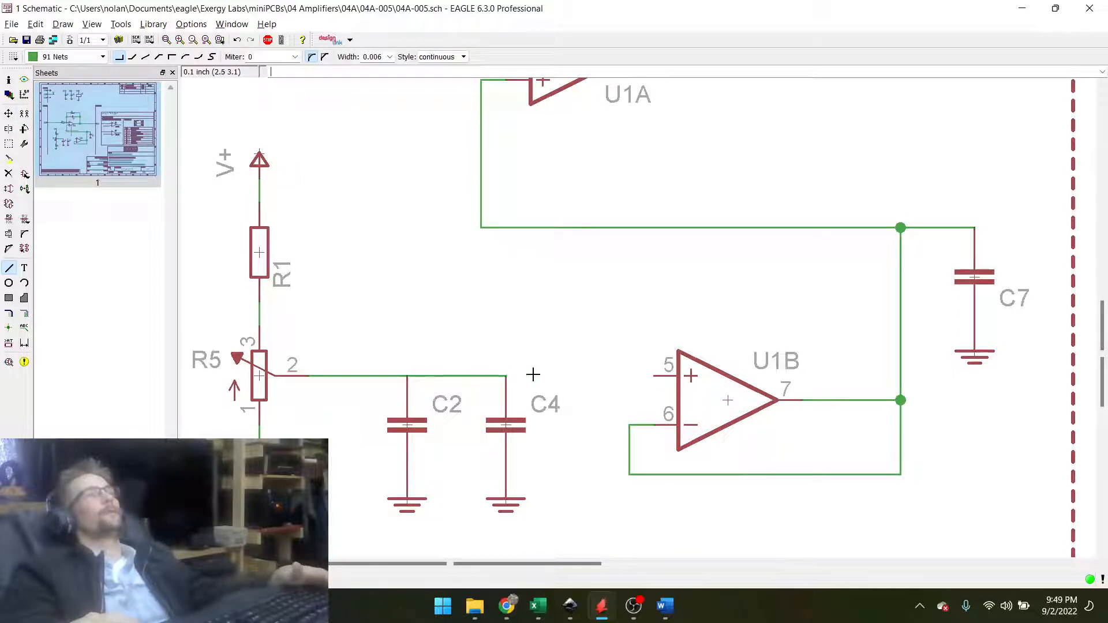
click(654, 376)
click(506, 375)
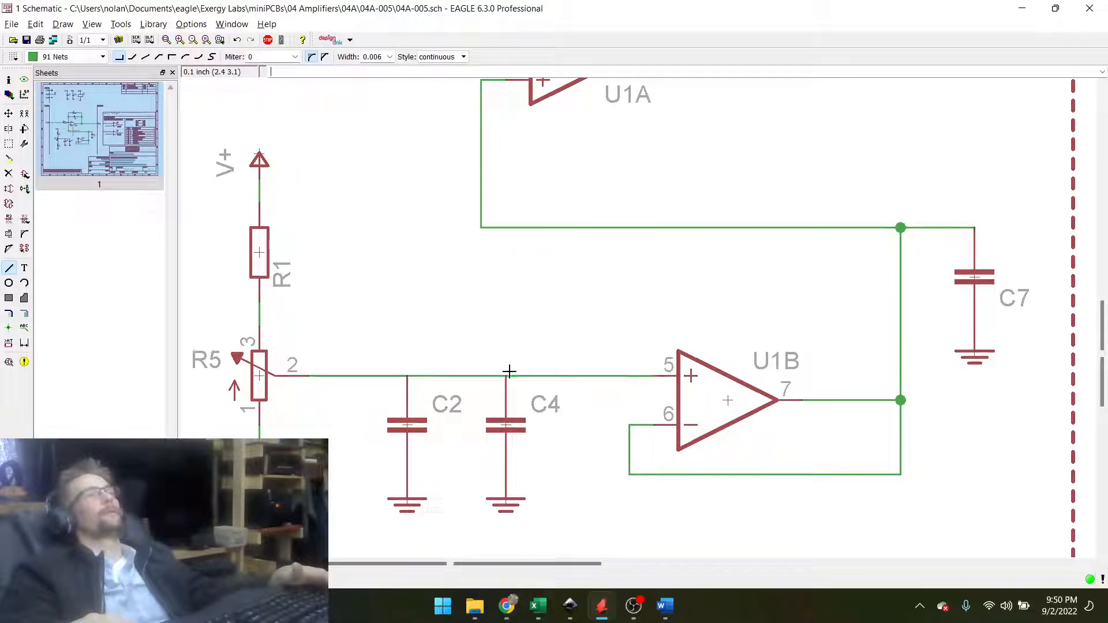
Place junctions where C2 and C4 meet the net into U1B's non-inverting input.
click(9, 328)
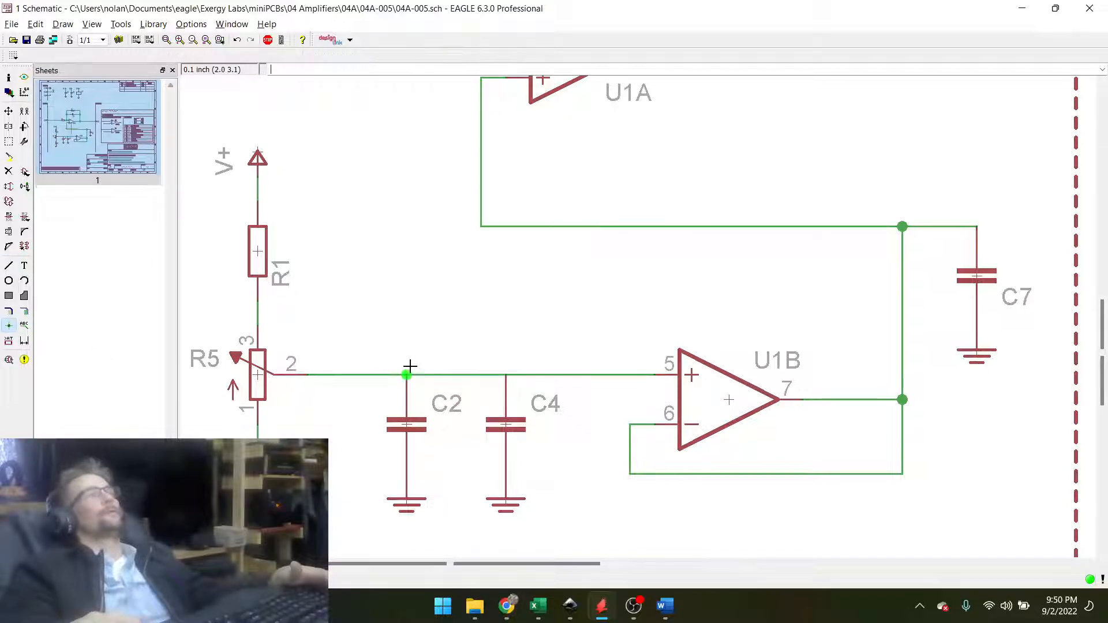
click(506, 324)
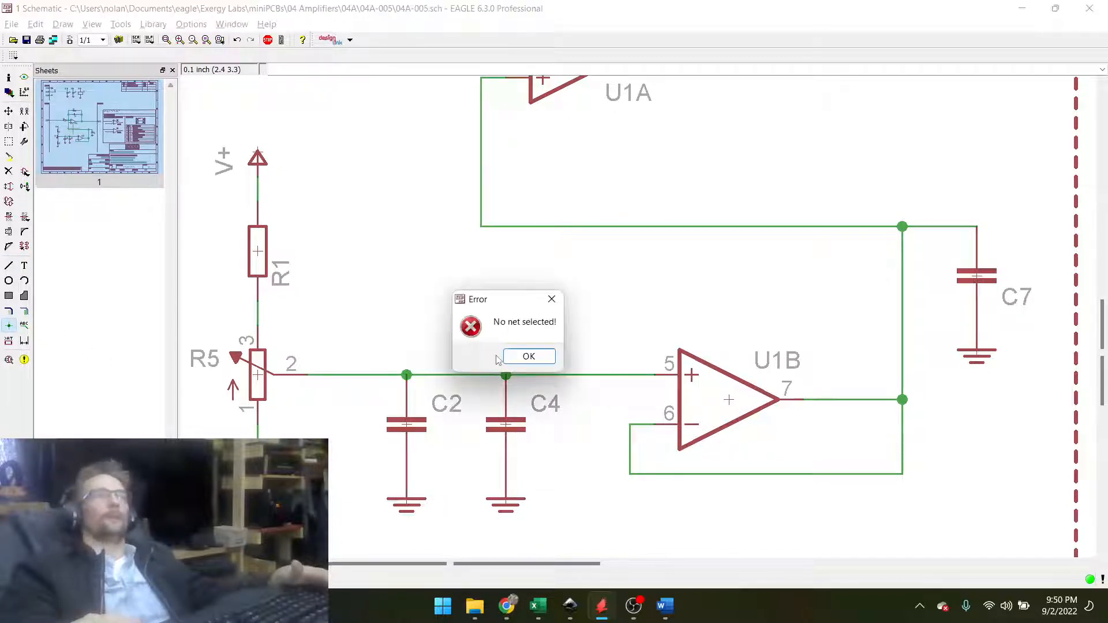
click(529, 356)
key(F7)
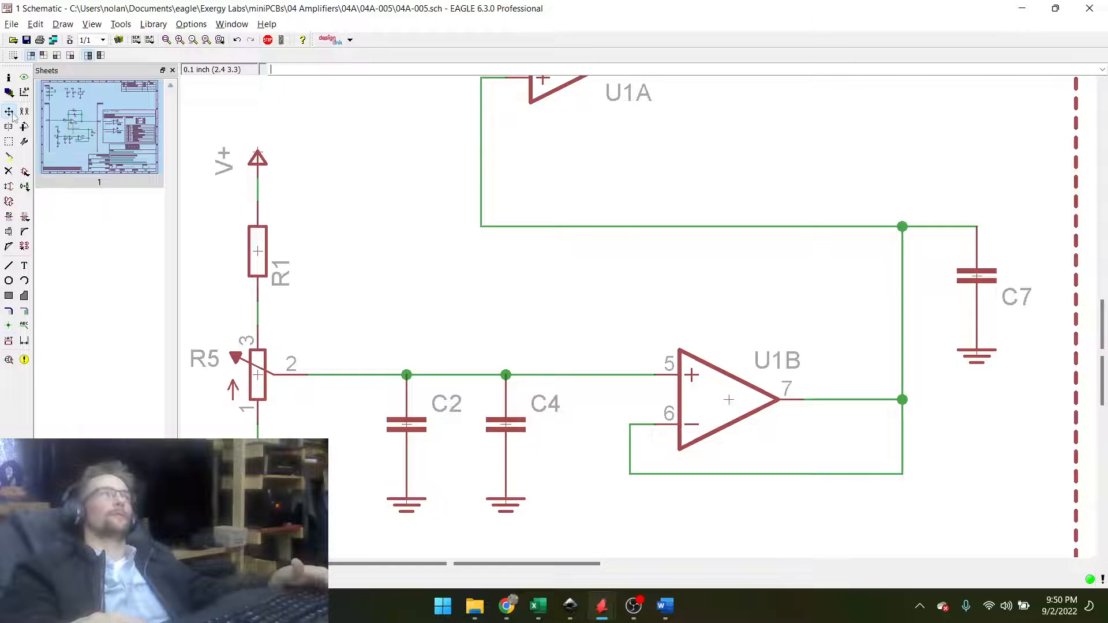
scroll(480, 344, down, 2)
scroll(481, 344, down, 4)
scroll(473, 311, up, 2)
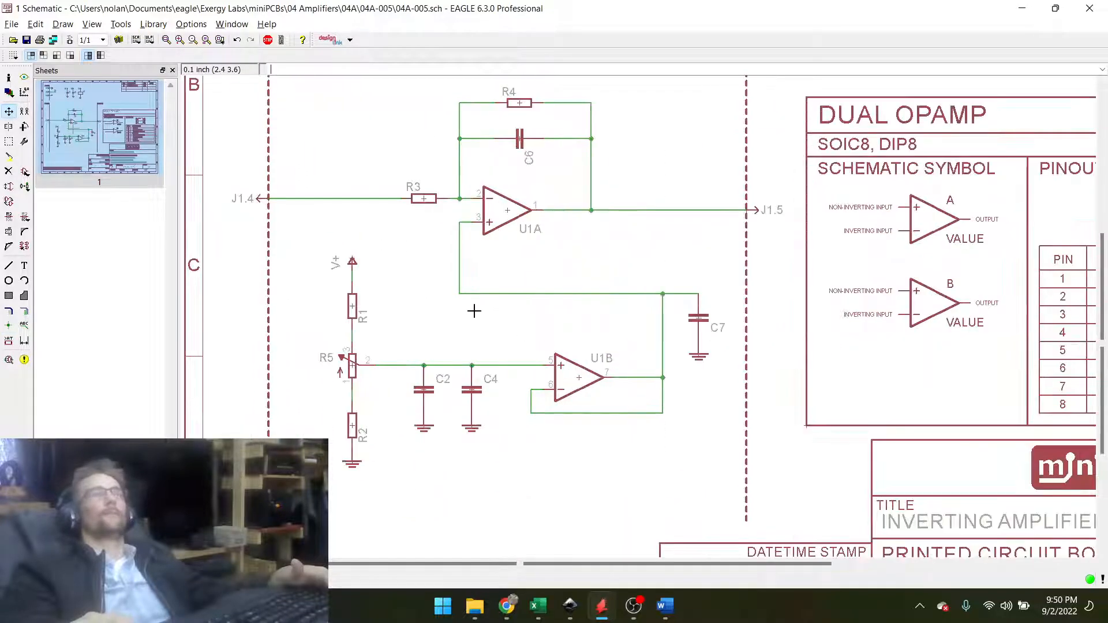
scroll(661, 297, up, 1)
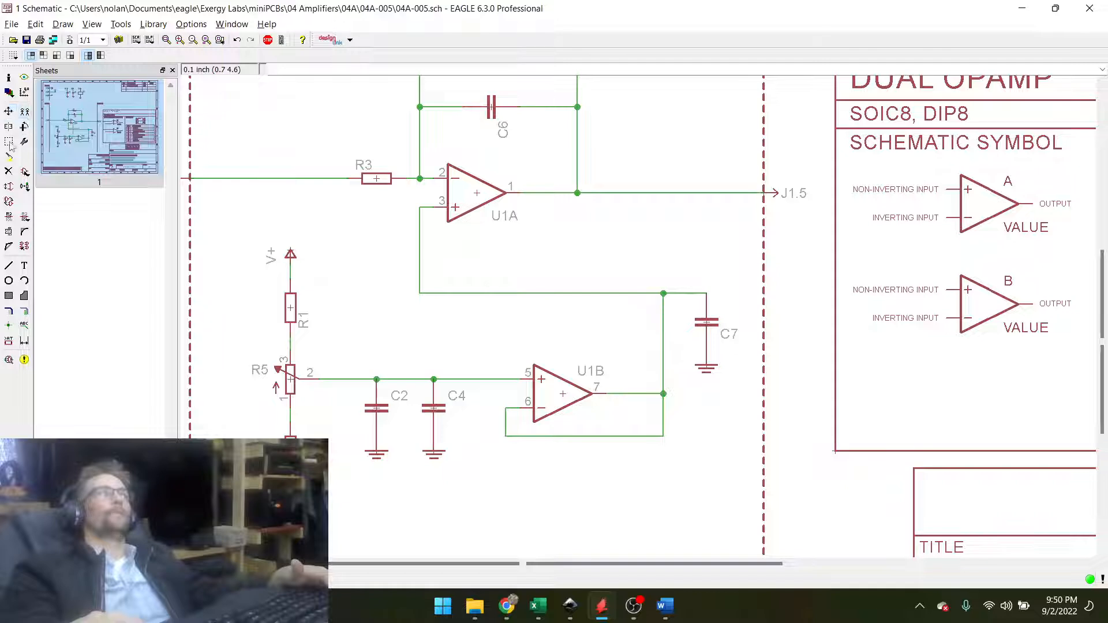
right_click(711, 333)
click(755, 568)
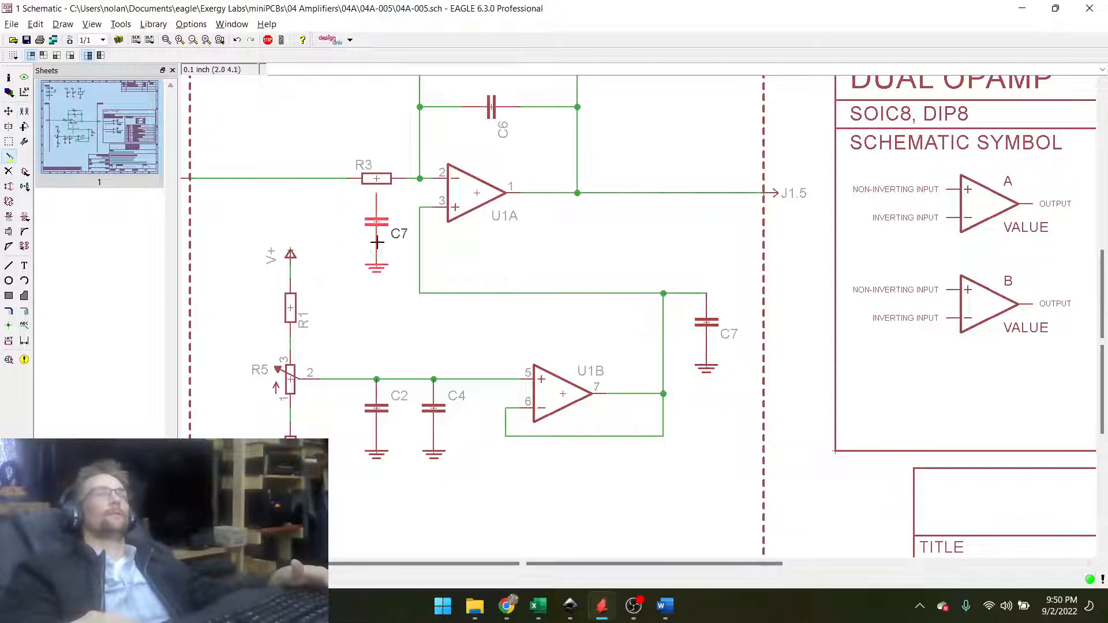
key(Escape)
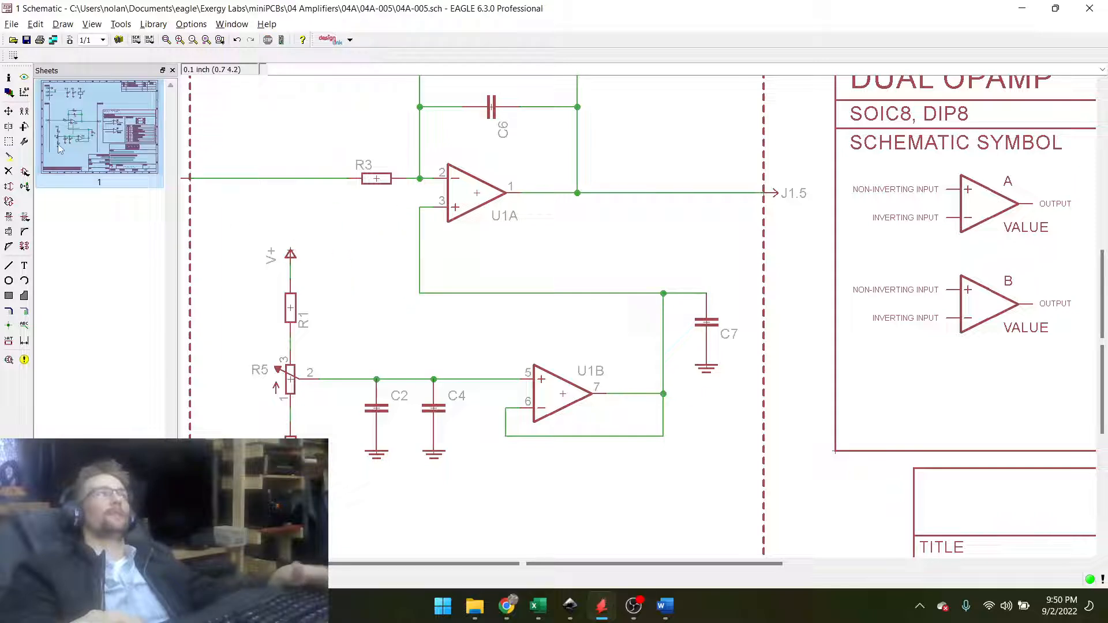
click(9, 111)
click(688, 311)
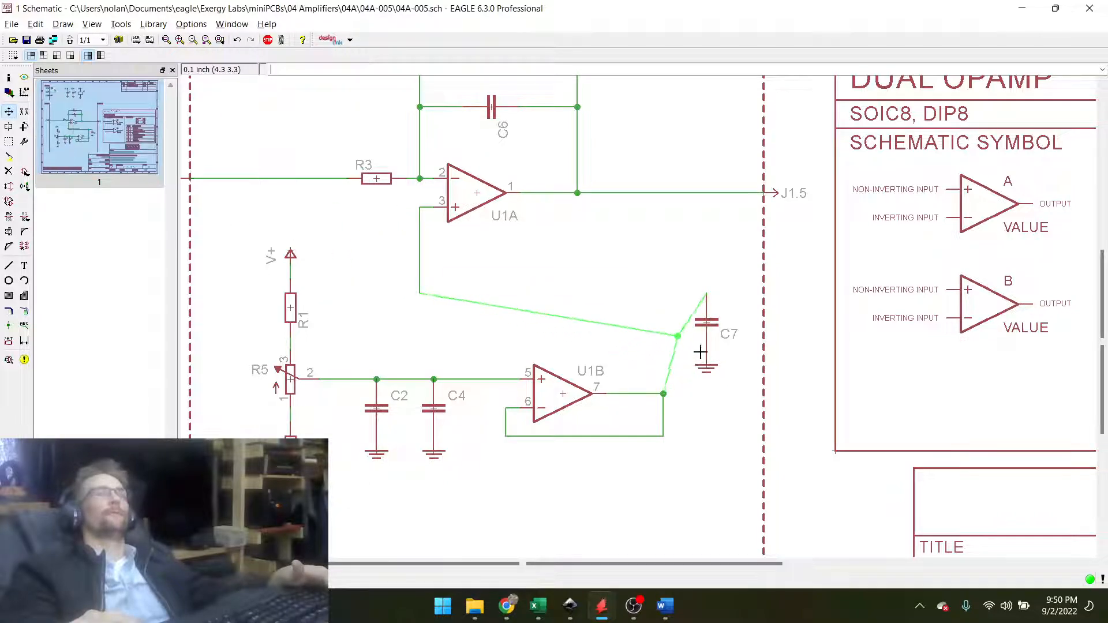
click(689, 312)
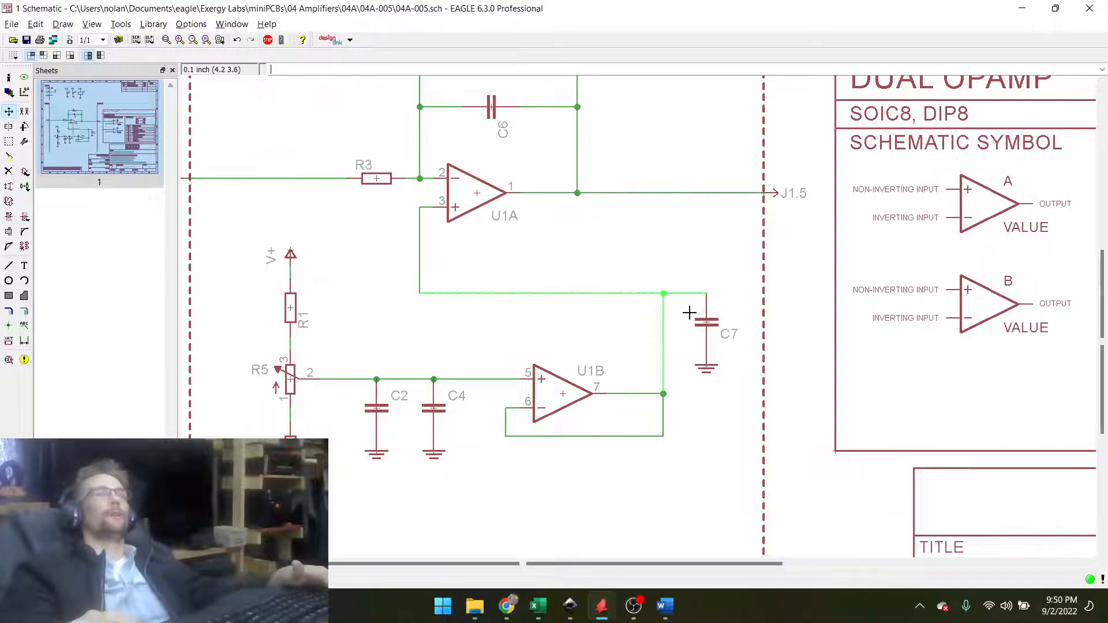
Move C7 with its ground symbol as a group to below R3, and delete the diagonal net still attached to it.
click(8, 142)
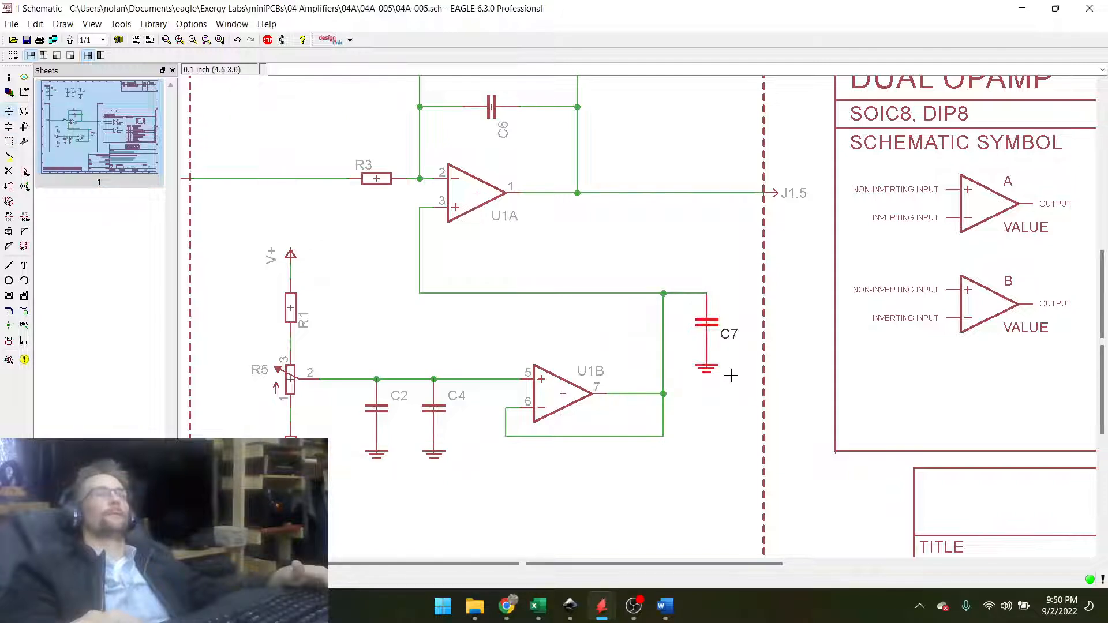
right_click(720, 339)
click(766, 574)
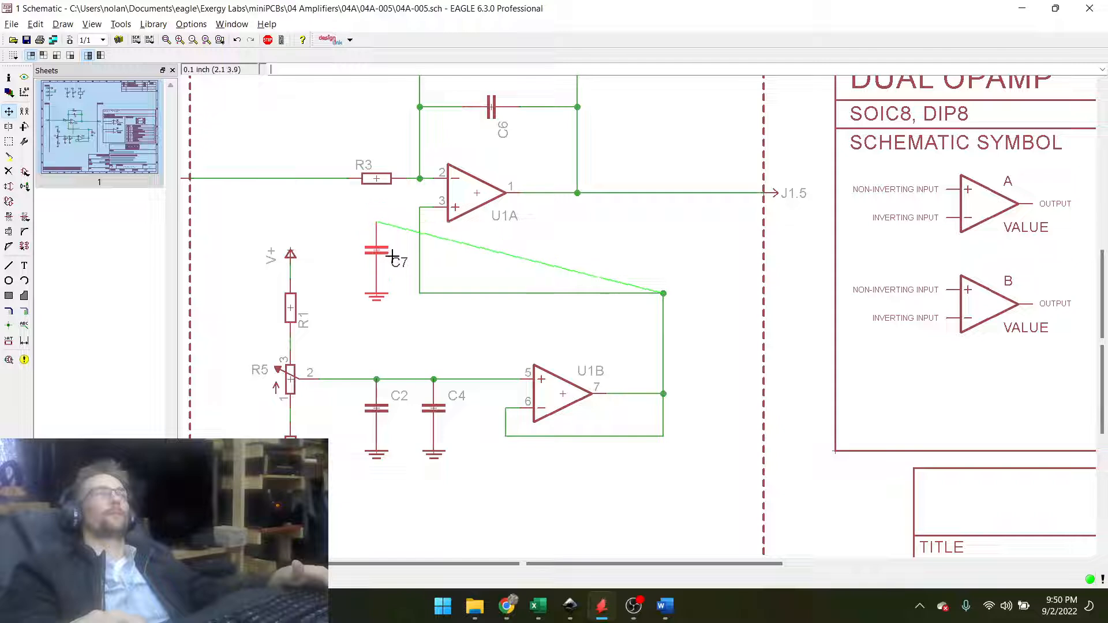
click(392, 255)
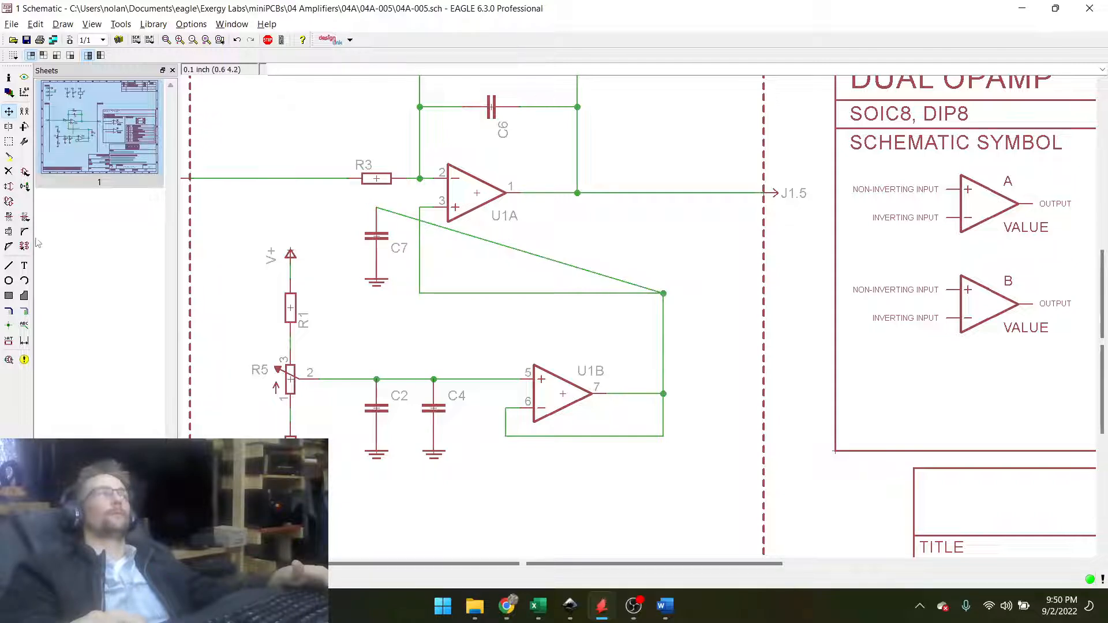
click(8, 171)
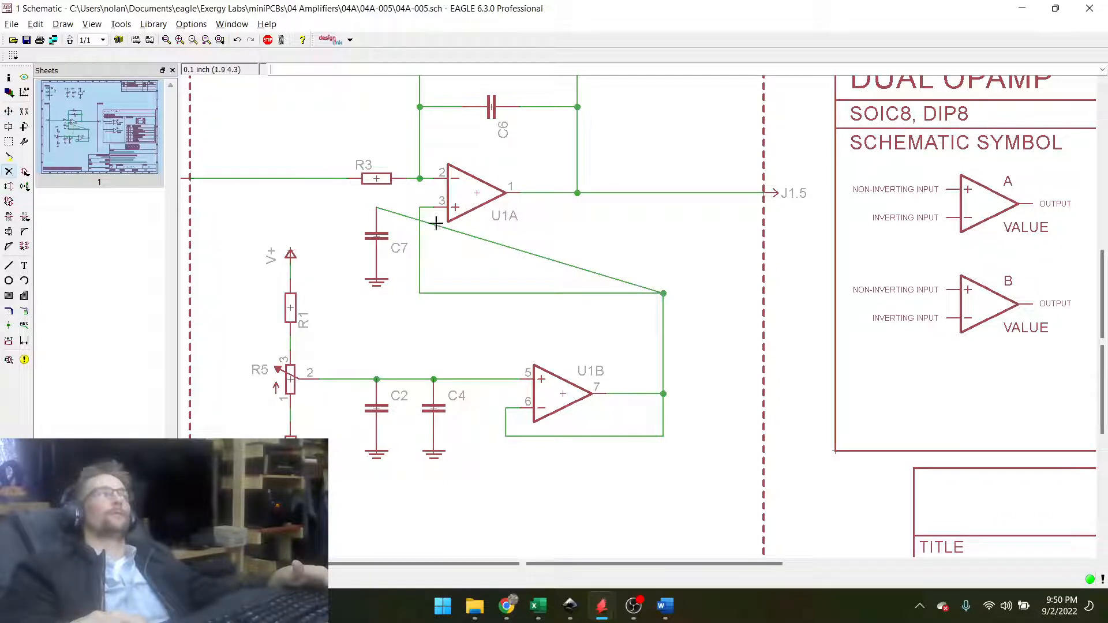
click(501, 243)
Wire C7's upper pin to the net at U1A pin 3 and place a junction where they meet.
click(10, 266)
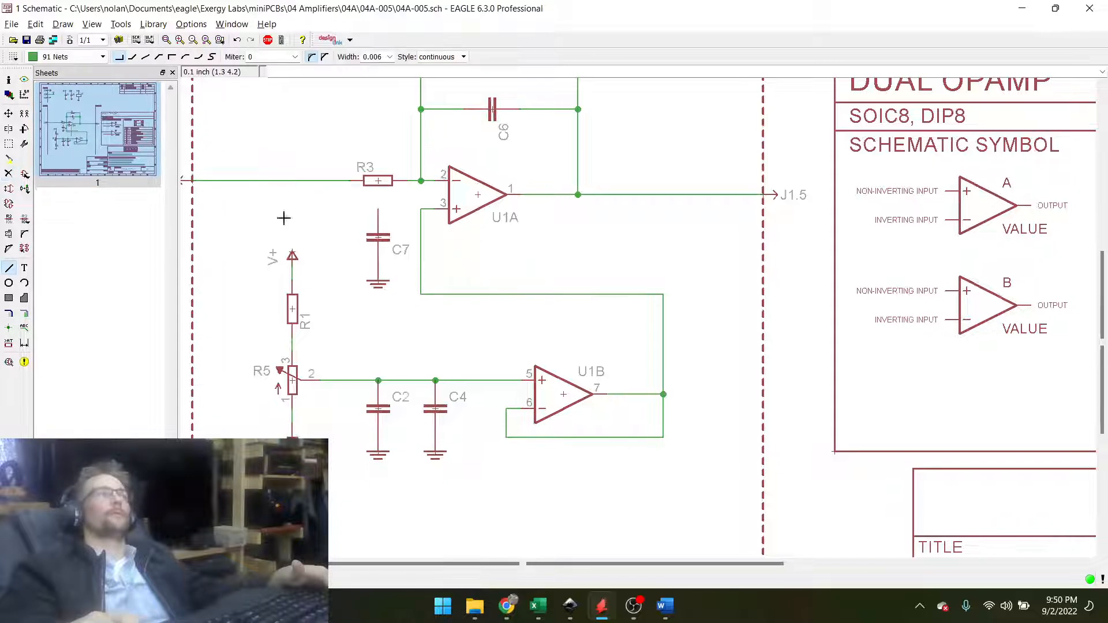
scroll(285, 217, up, 8)
click(586, 198)
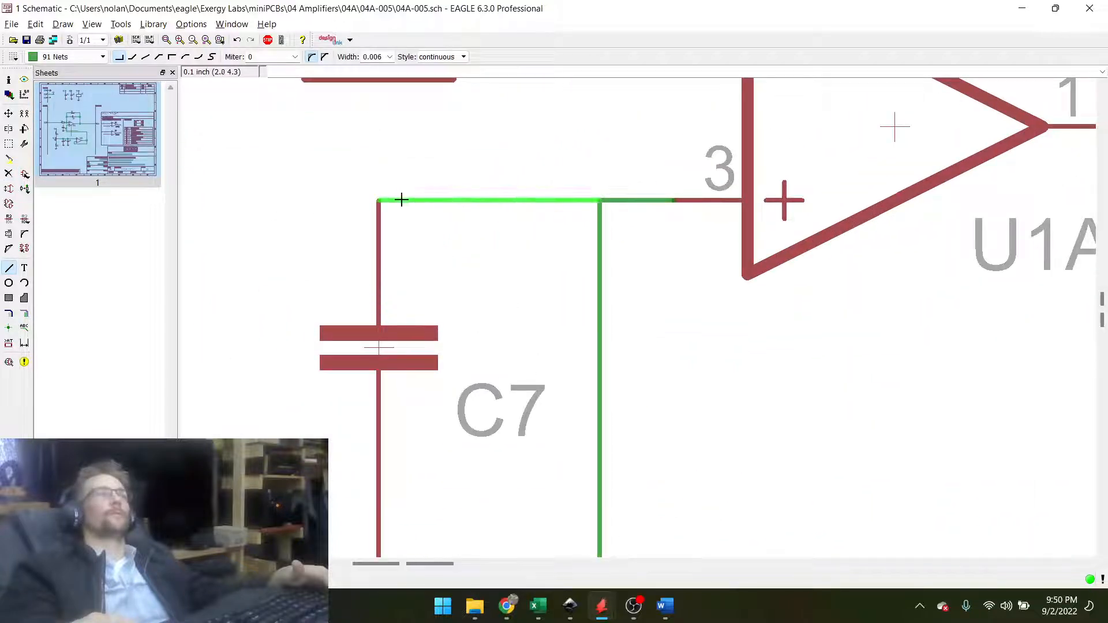
click(379, 200)
click(9, 326)
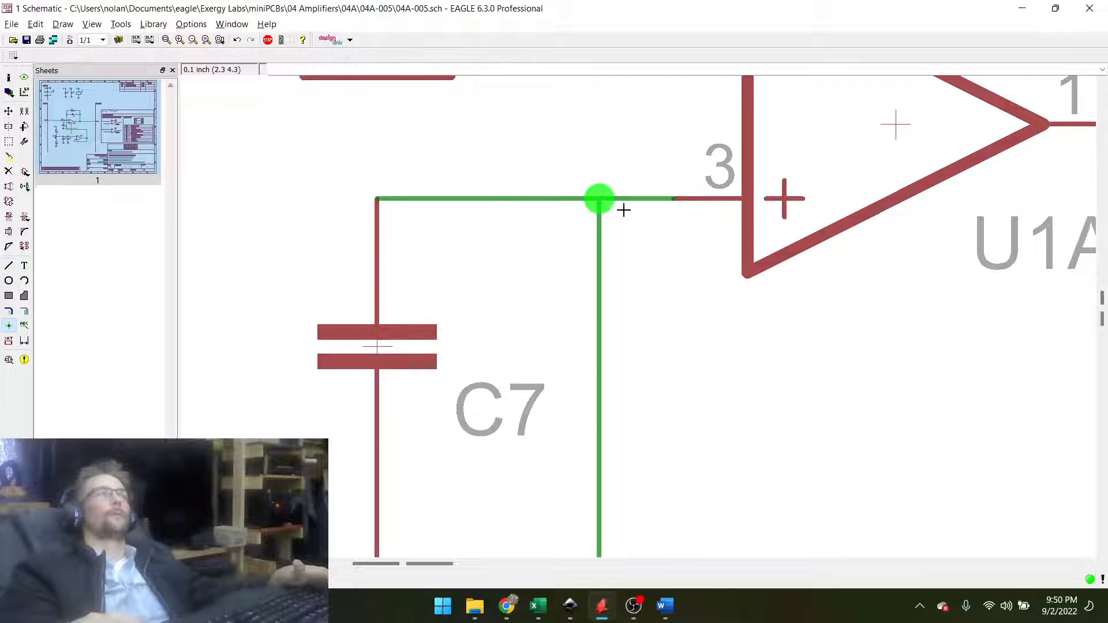
click(600, 199)
Shift C7 and its ground symbol together 0.1 inch left, farther from U1A.
scroll(405, 202, down, 6)
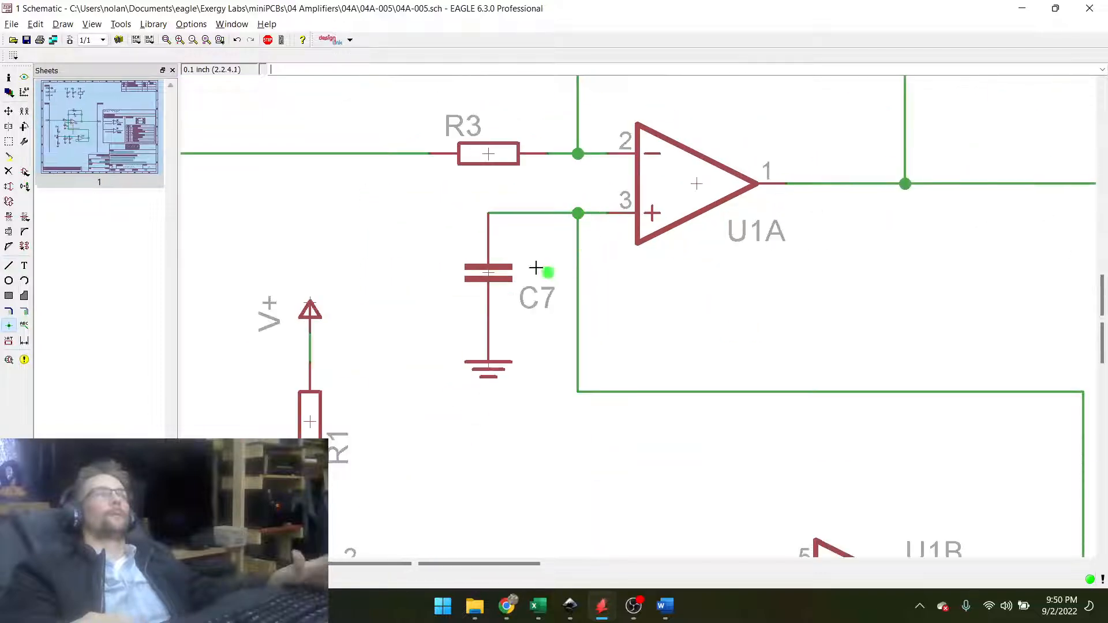
scroll(487, 215, down, 3)
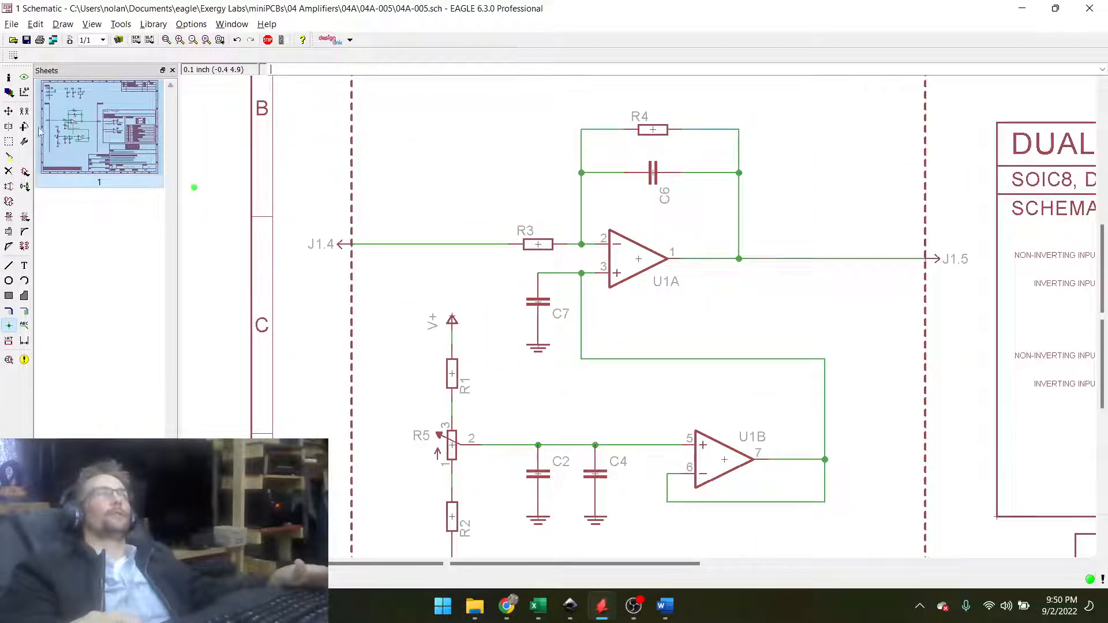
click(8, 111)
scroll(496, 289, up, 2)
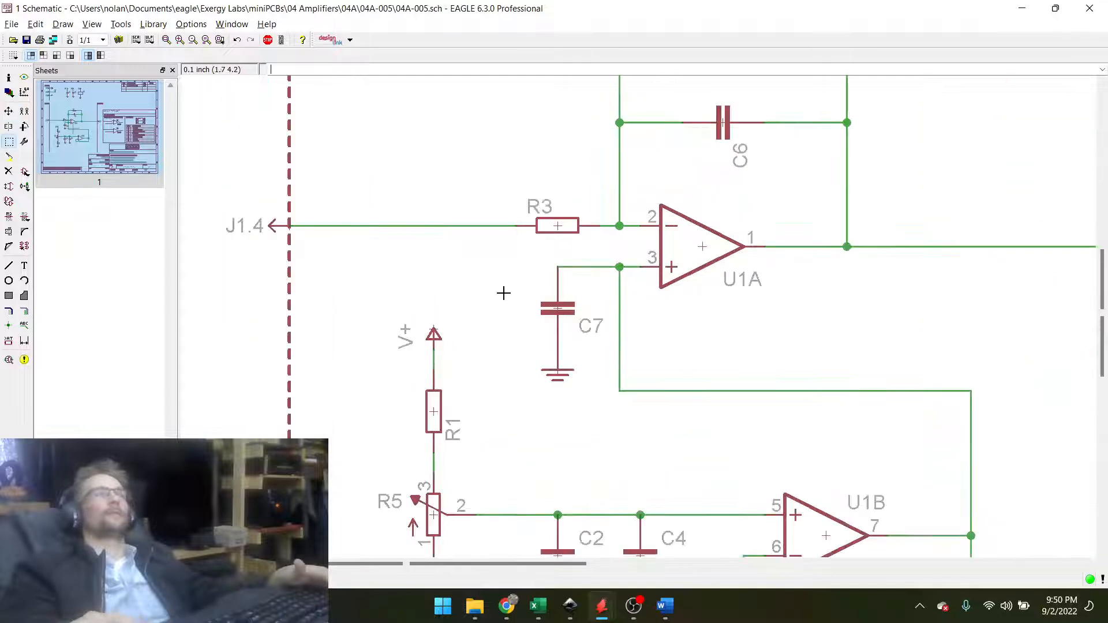
click(569, 334)
right_click(556, 311)
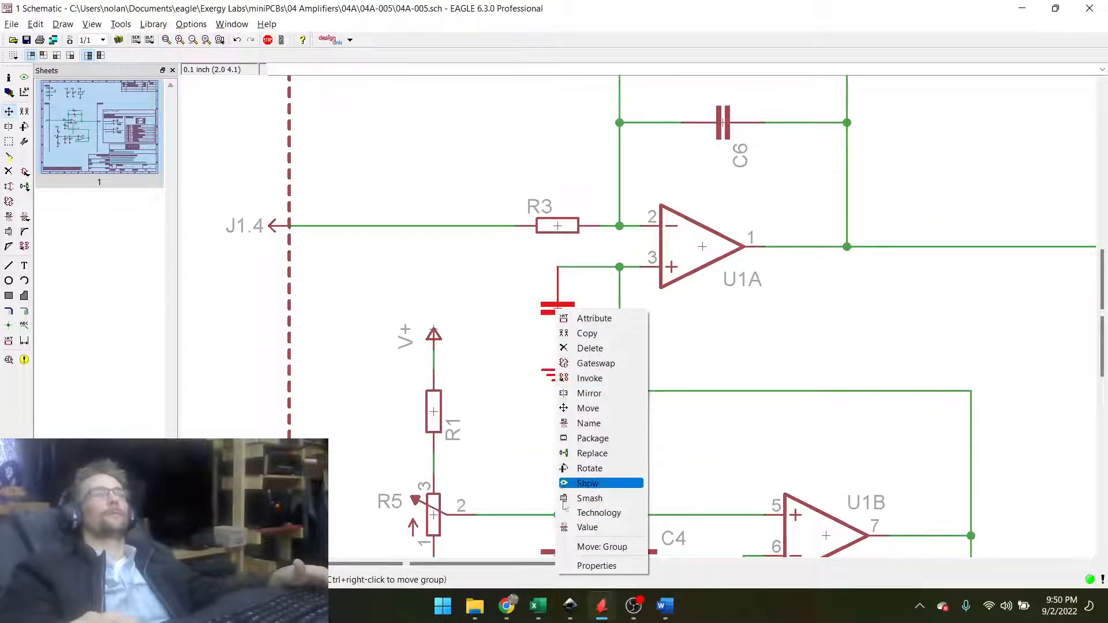
click(571, 546)
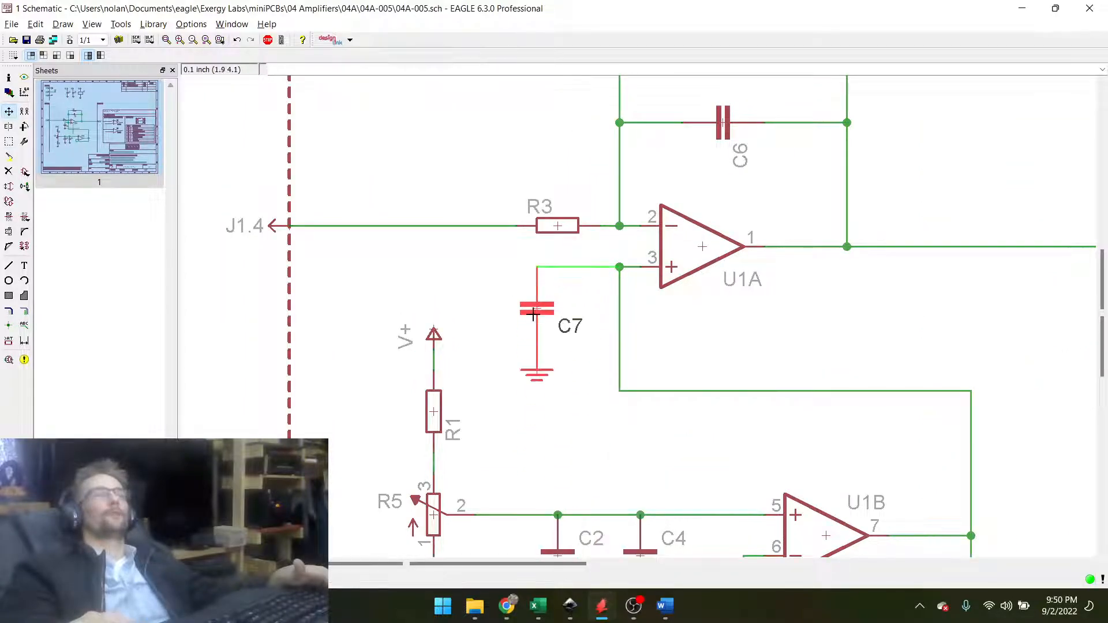
click(517, 313)
Copy R3 and place the new resistor on the horizontal net running from U1B's output back to U1A pin 3.
scroll(516, 313, down, 1)
scroll(517, 313, down, 2)
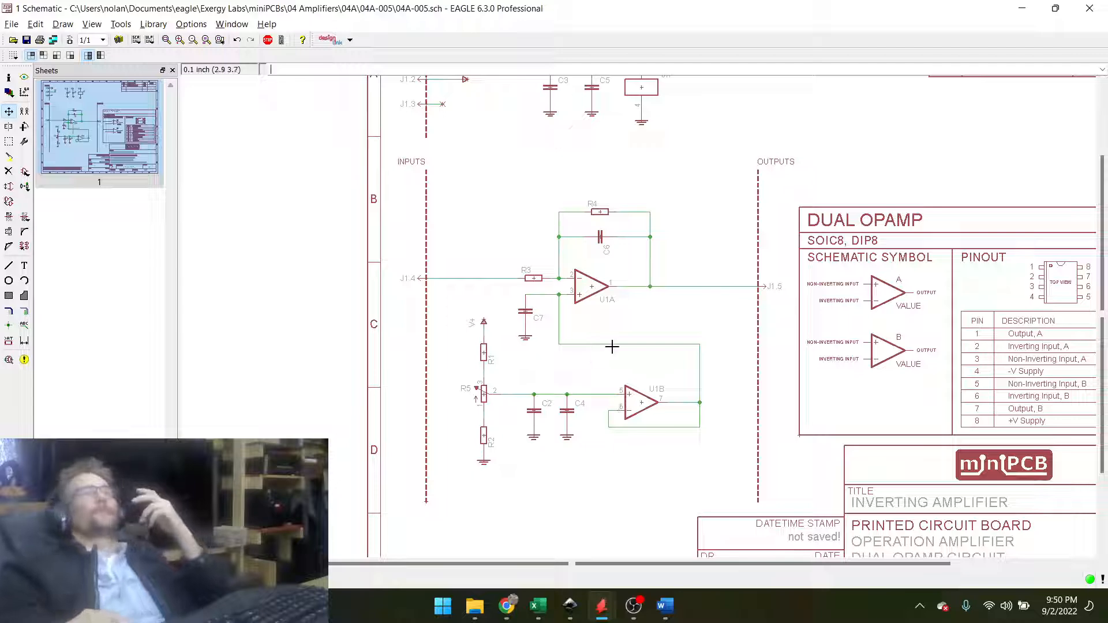
scroll(506, 376, down, 2)
scroll(520, 386, up, 1)
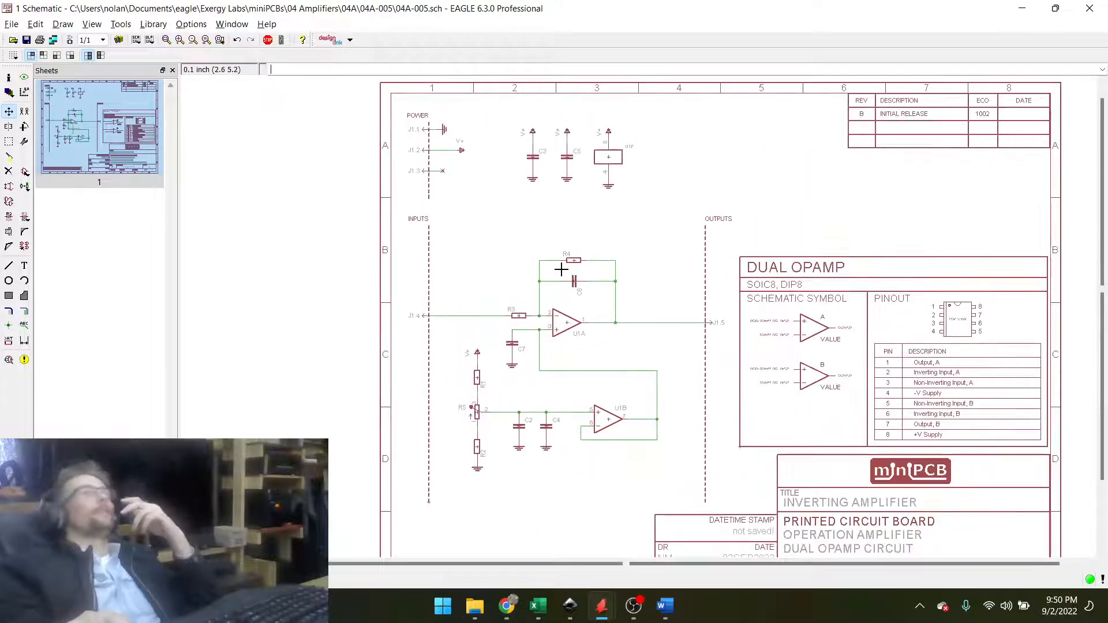
scroll(520, 386, up, 2)
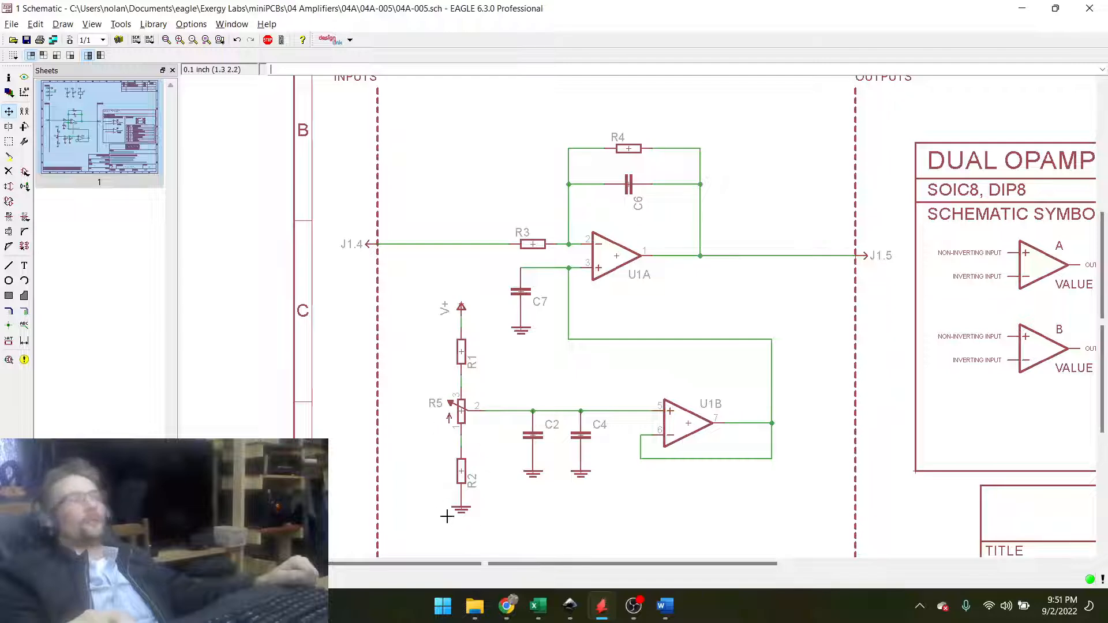
scroll(504, 415, up, 1)
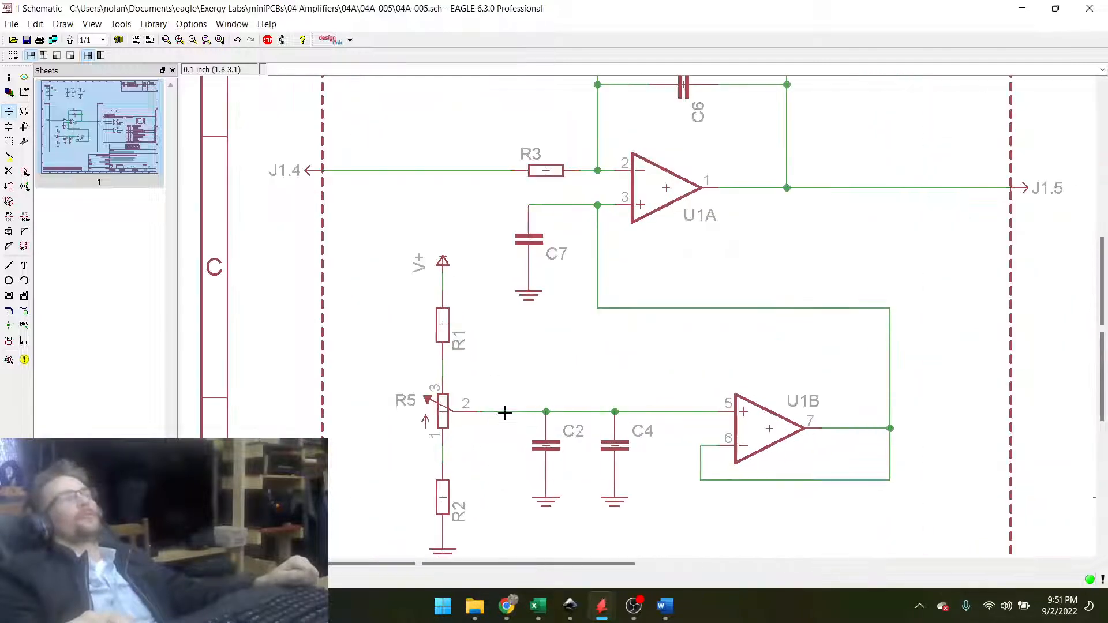
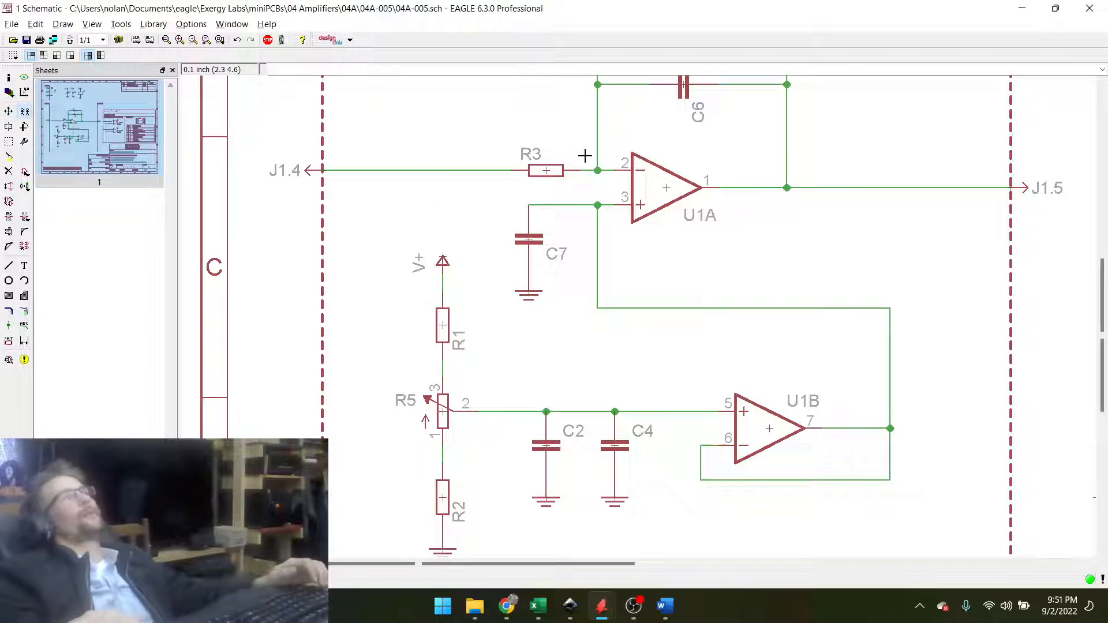
click(546, 171)
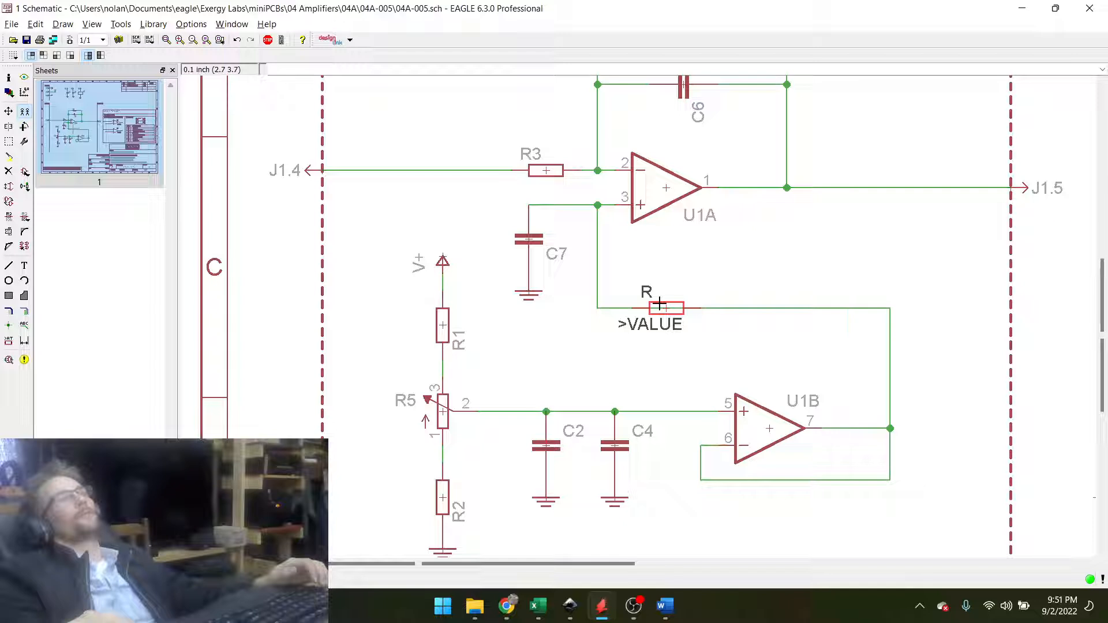
click(651, 306)
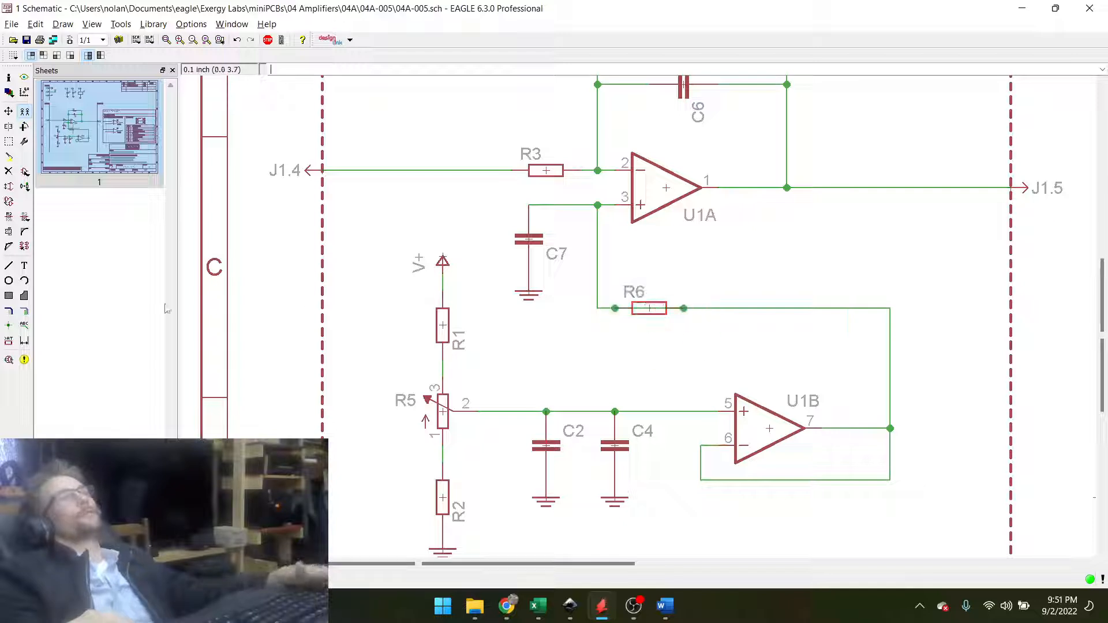
Delete the net segment that runs through the body of the new resistor R6, between its two pins.
click(8, 172)
scroll(622, 279, up, 3)
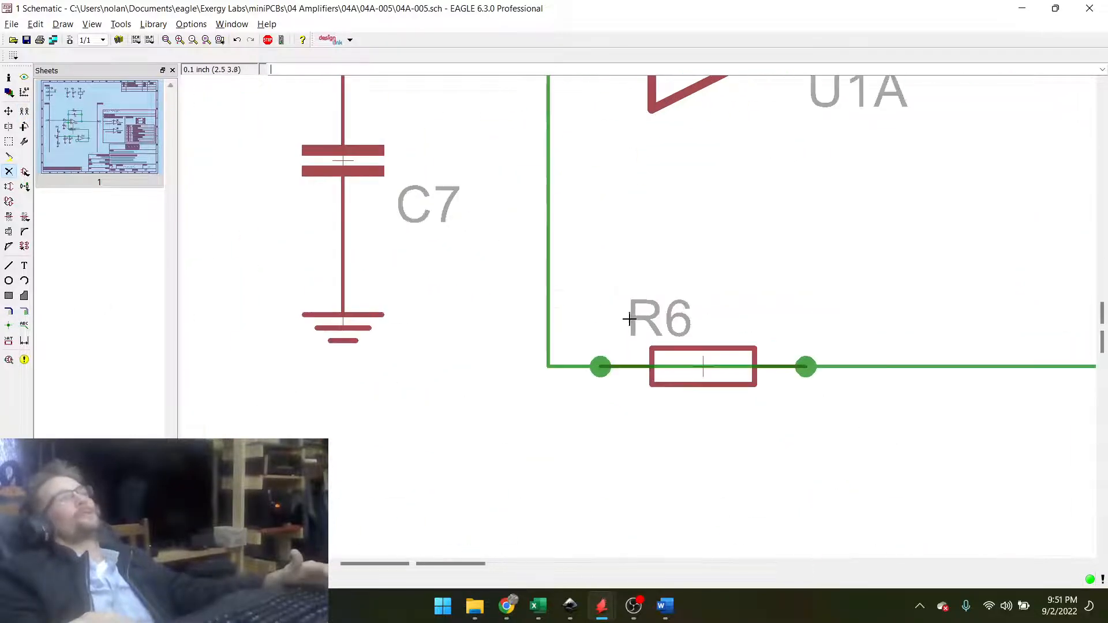
click(632, 307)
scroll(541, 326, down, 3)
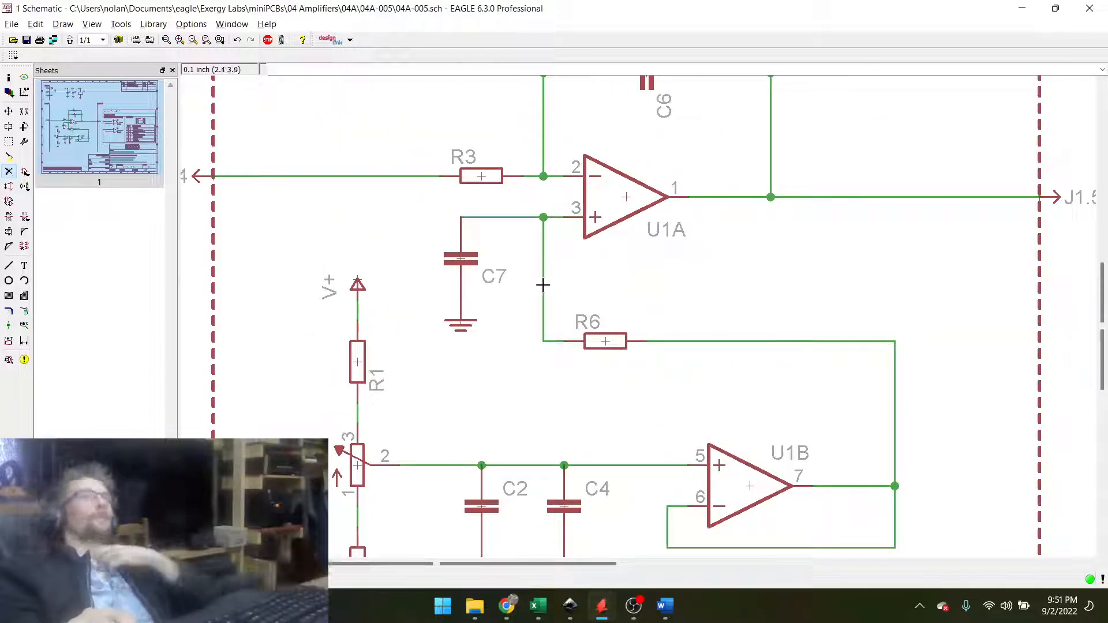
Move the R1, R5 and R2 divider with its V+ and ground symbols as a group about 0.7 inch down and 0.1 inch left.
scroll(543, 285, down, 2)
scroll(525, 292, up, 1)
scroll(524, 283, down, 3)
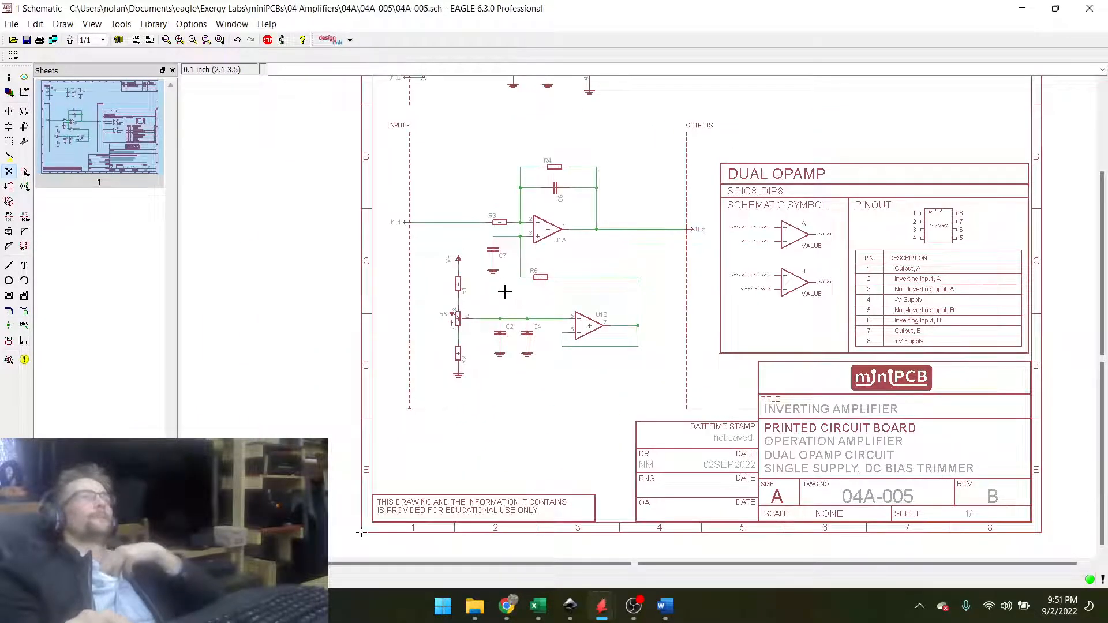
click(9, 142)
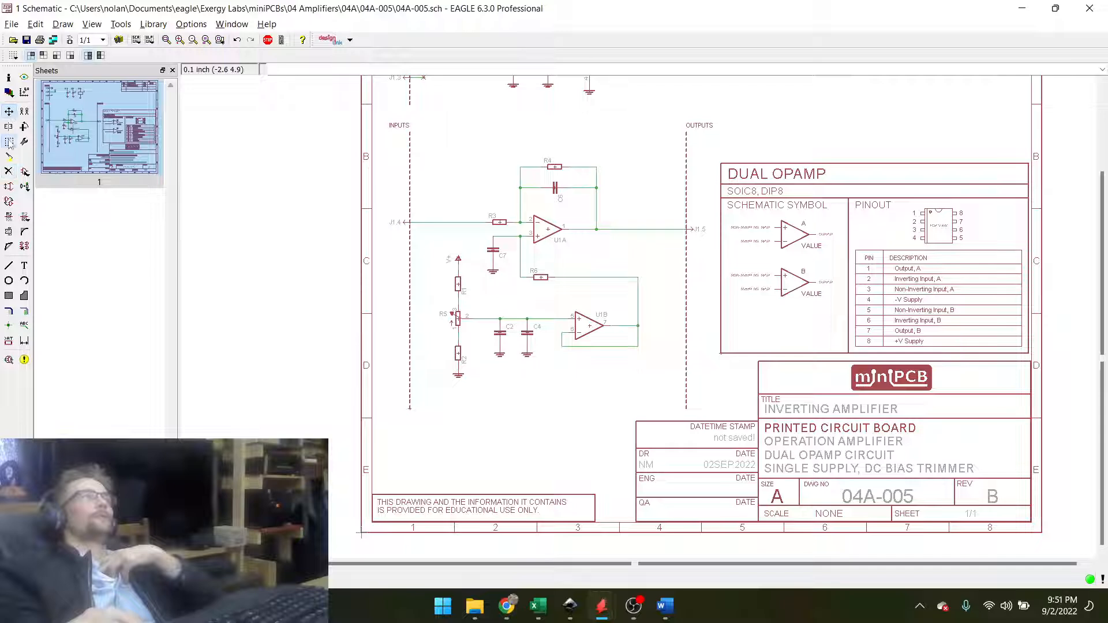
drag(435, 254, 467, 412)
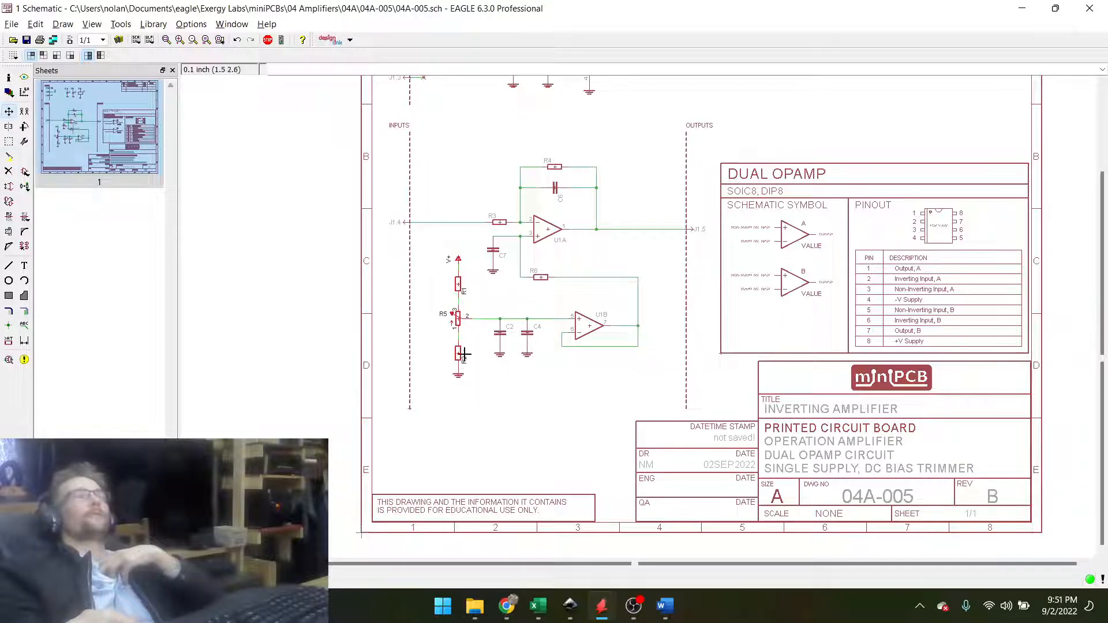
right_click(459, 347)
click(508, 507)
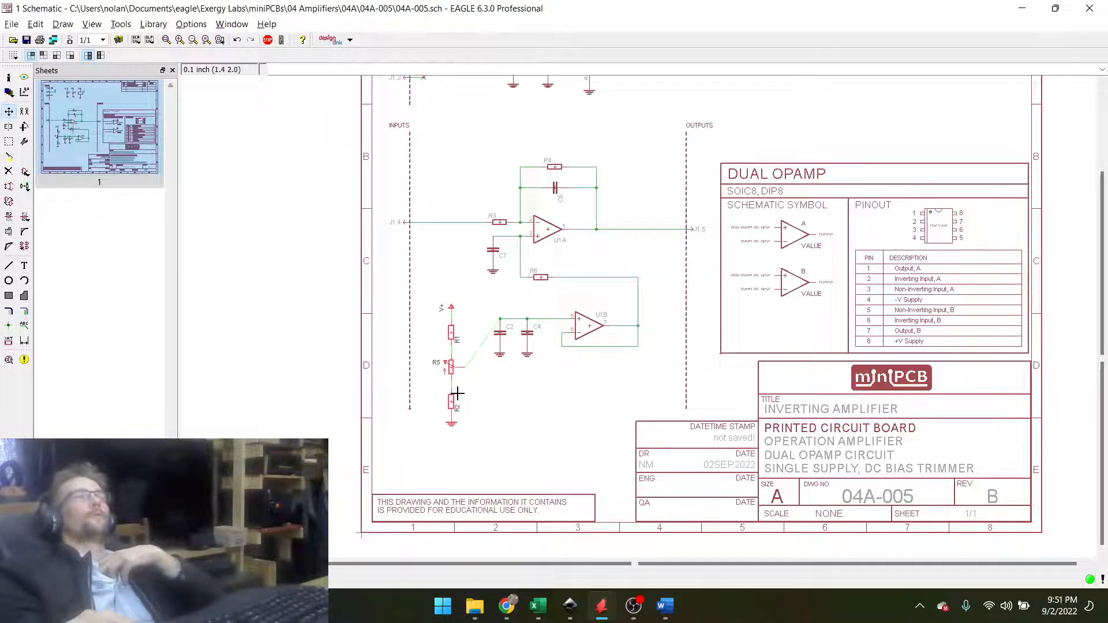
click(455, 392)
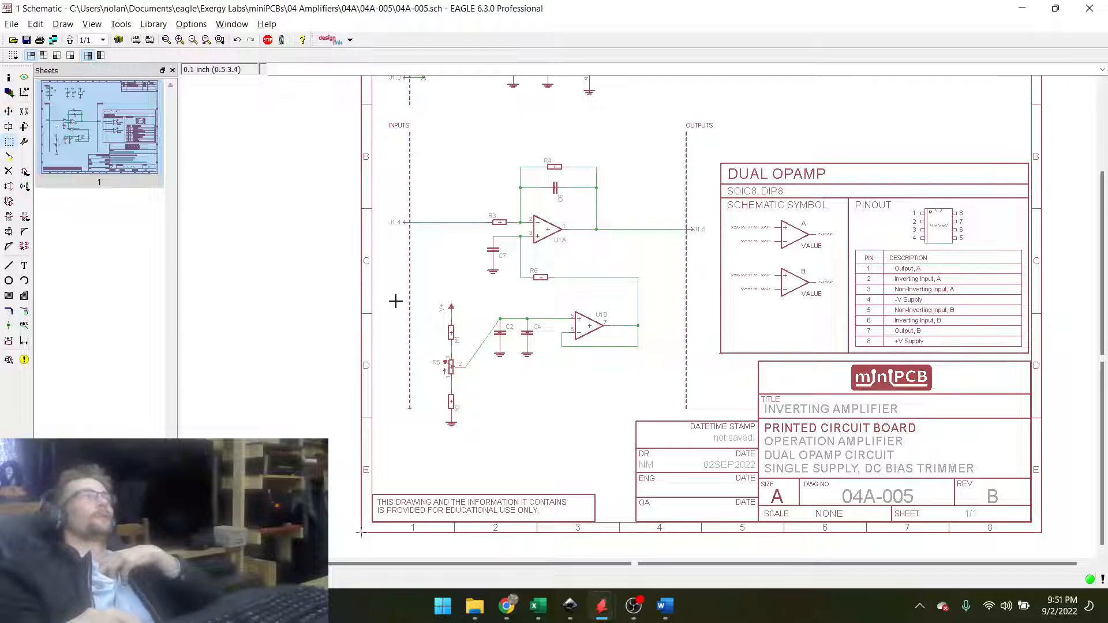
Move C2, C4, their ground symbols and U1B as a group about 0.7 inch down, level with R5's wiper.
scroll(598, 391, up, 3)
drag(301, 213, 646, 354)
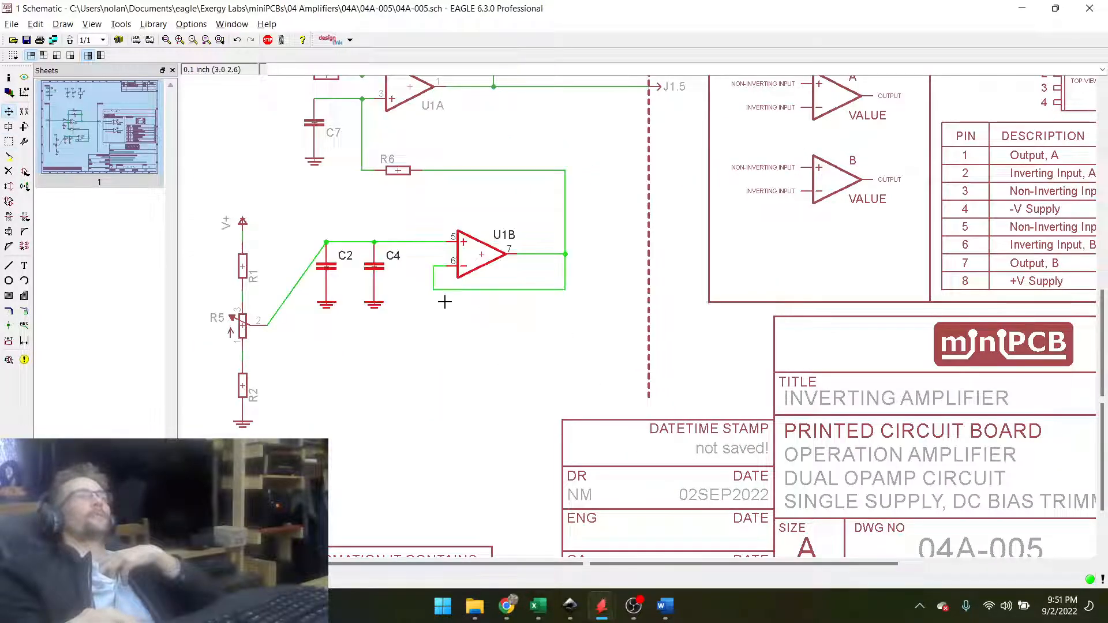
right_click(445, 302)
click(446, 425)
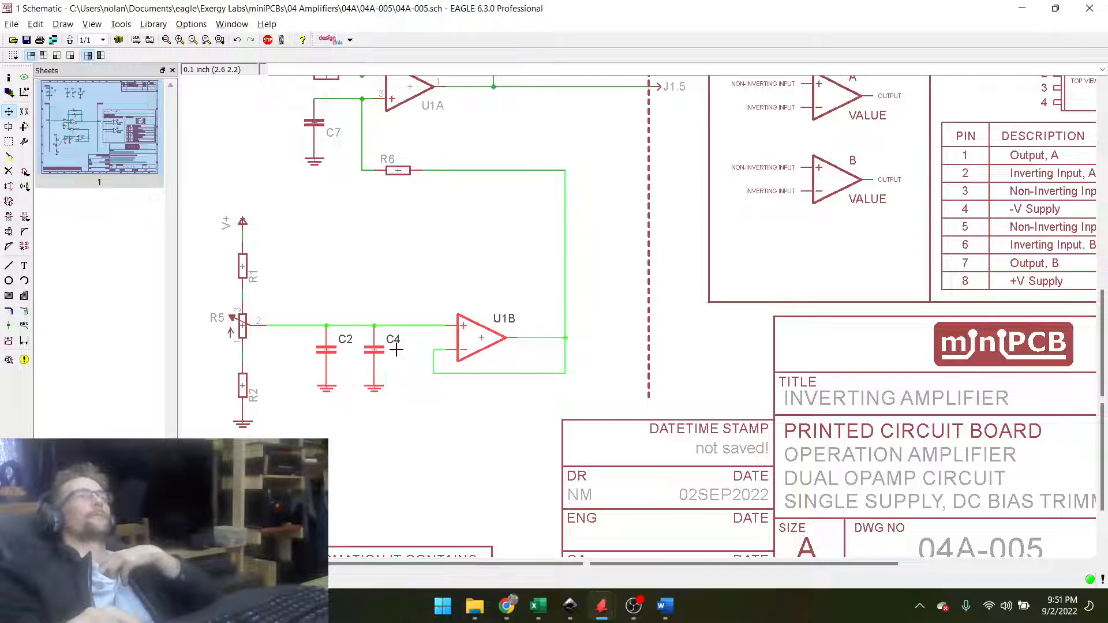
click(396, 350)
Delete the net joining C7 to U1A pin 3, then move C7 with its ground symbol directly under the net corner beside R6.
scroll(310, 123, up, 2)
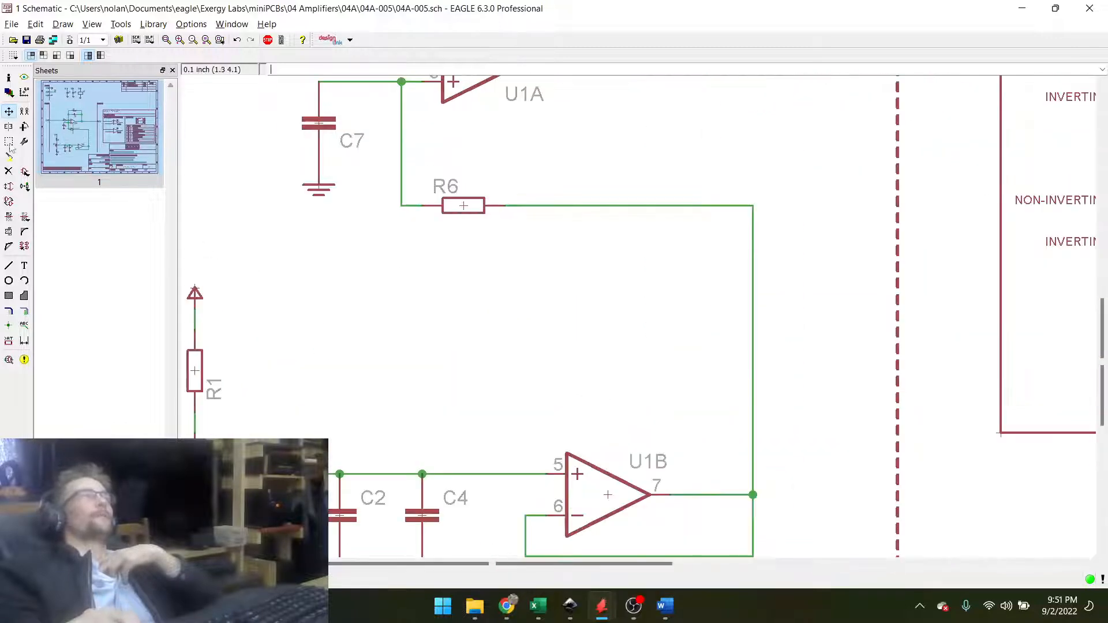
click(8, 172)
click(348, 83)
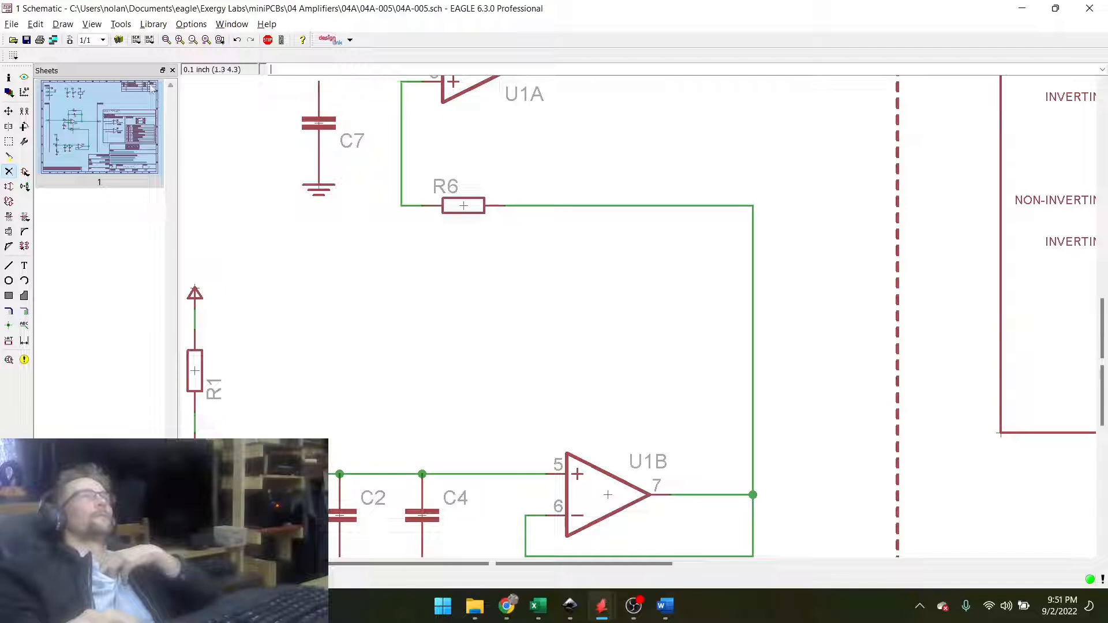
click(14, 111)
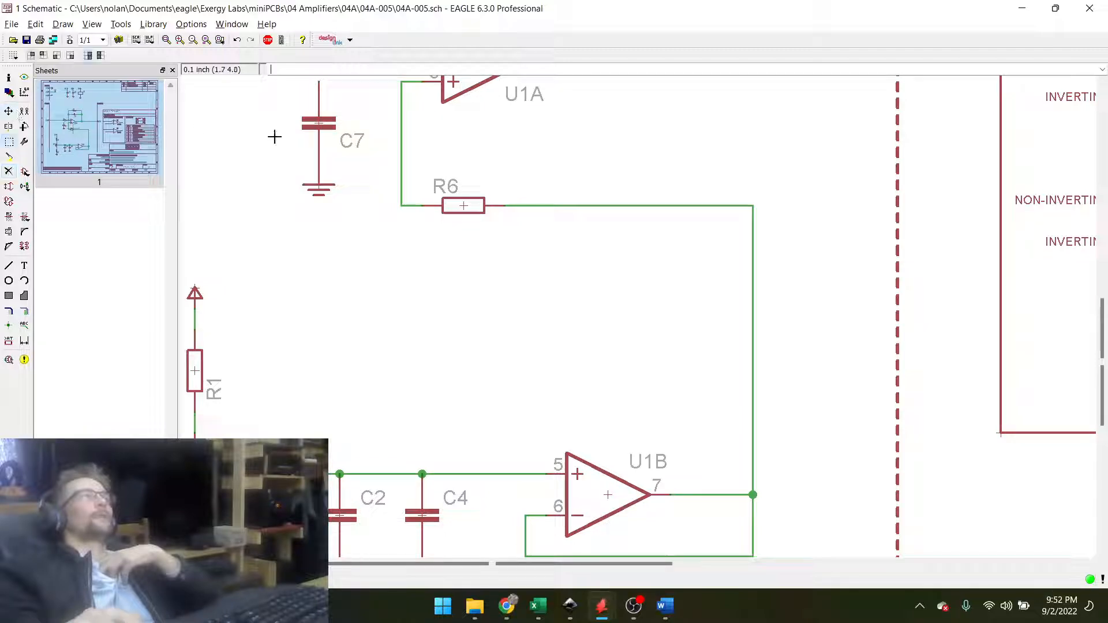
right_click(335, 124)
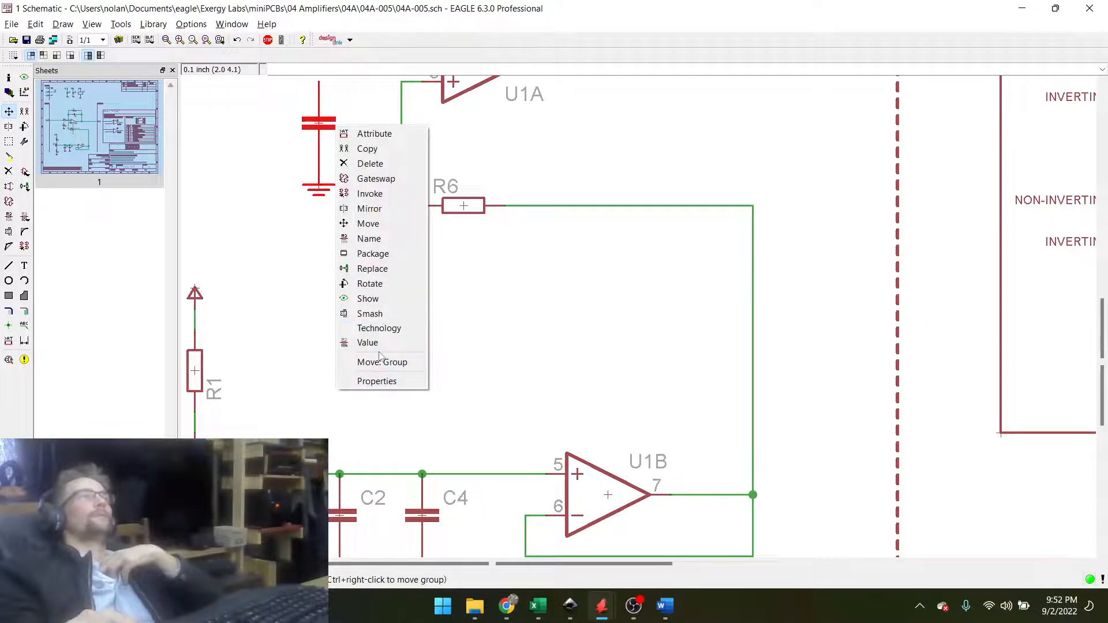
click(381, 362)
click(422, 268)
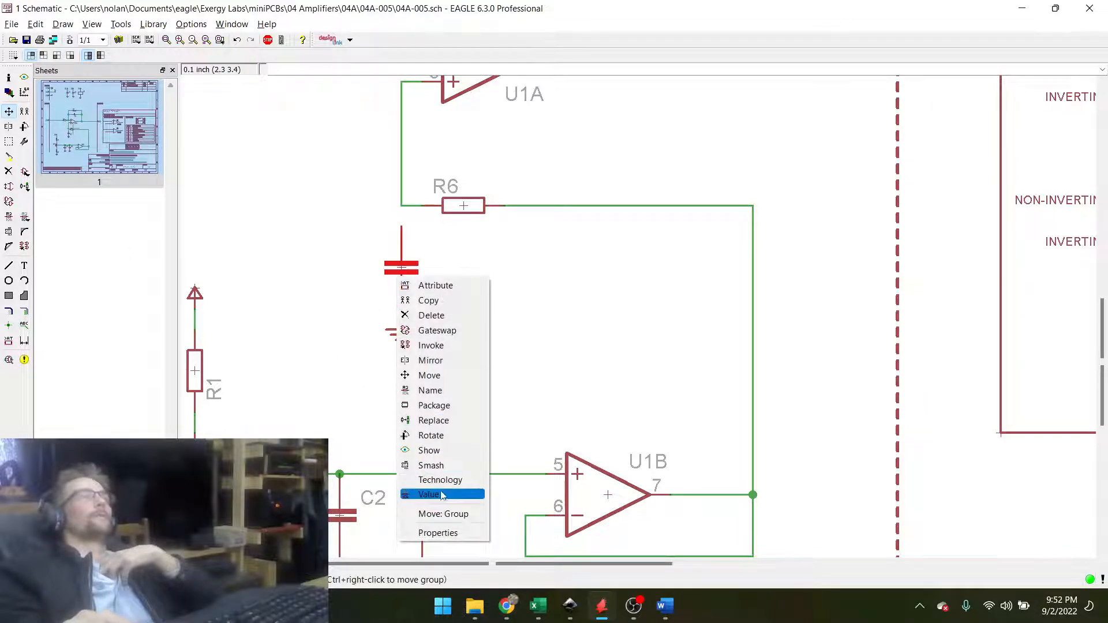
click(444, 514)
click(408, 246)
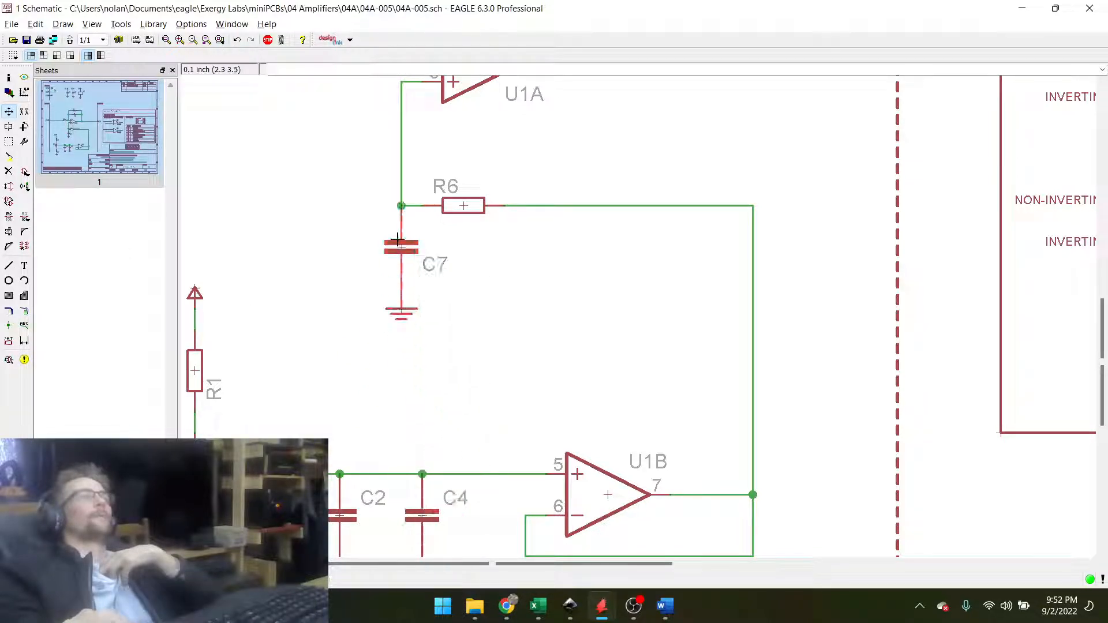
Save the schematic and review the rearranged amplifier and reference-buffer circuit.
key(ctrl+s)
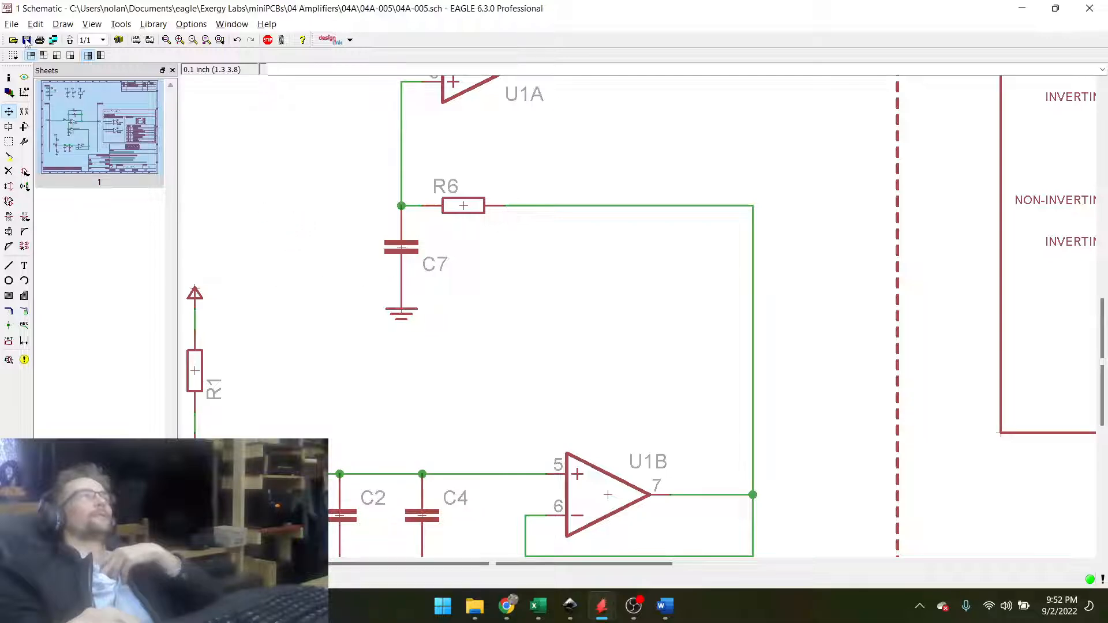
scroll(563, 249, down, 4)
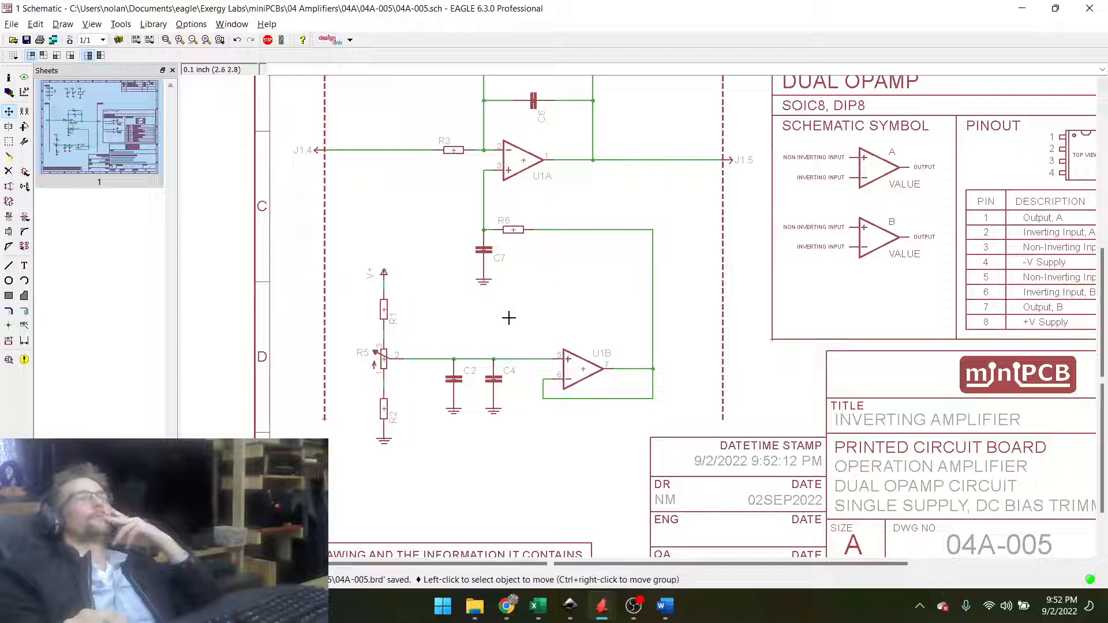
scroll(425, 362, down, 2)
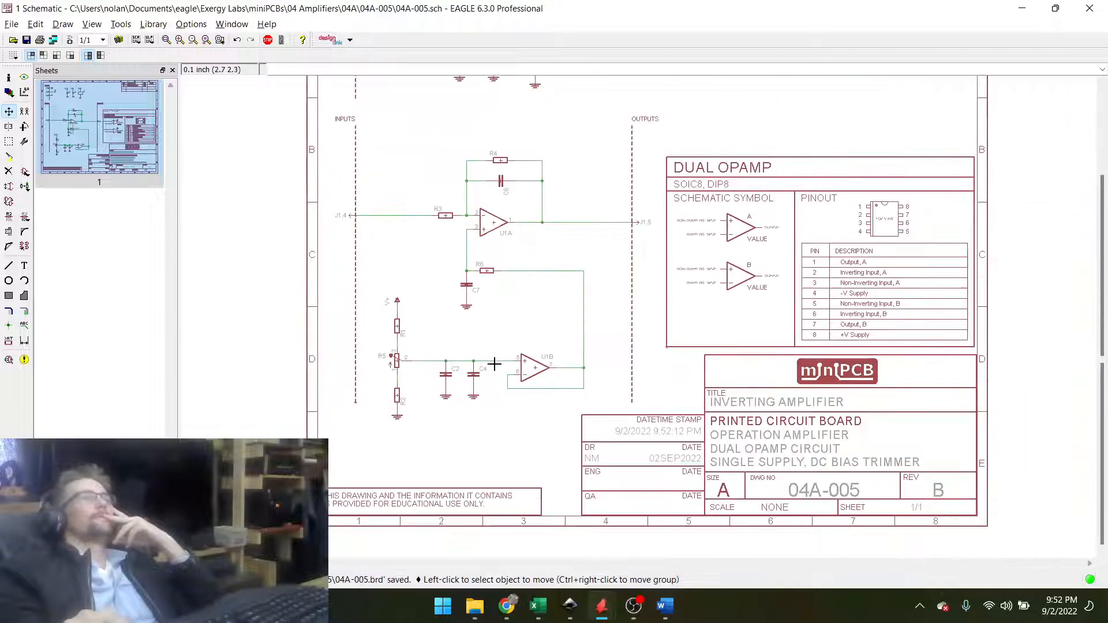
scroll(464, 381, up, 1)
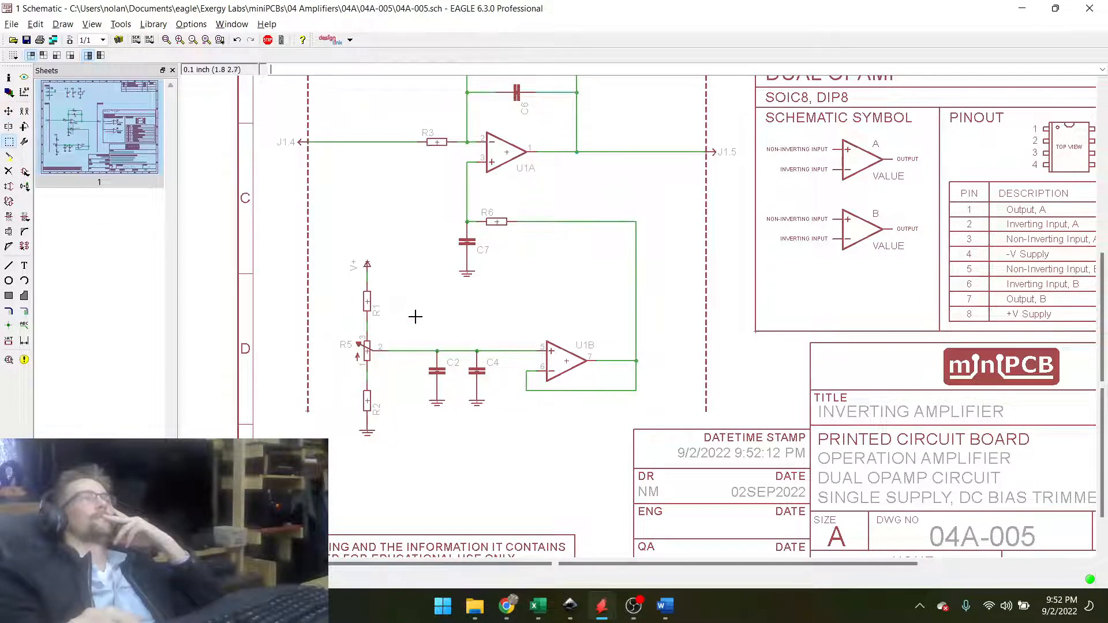
click(26, 40)
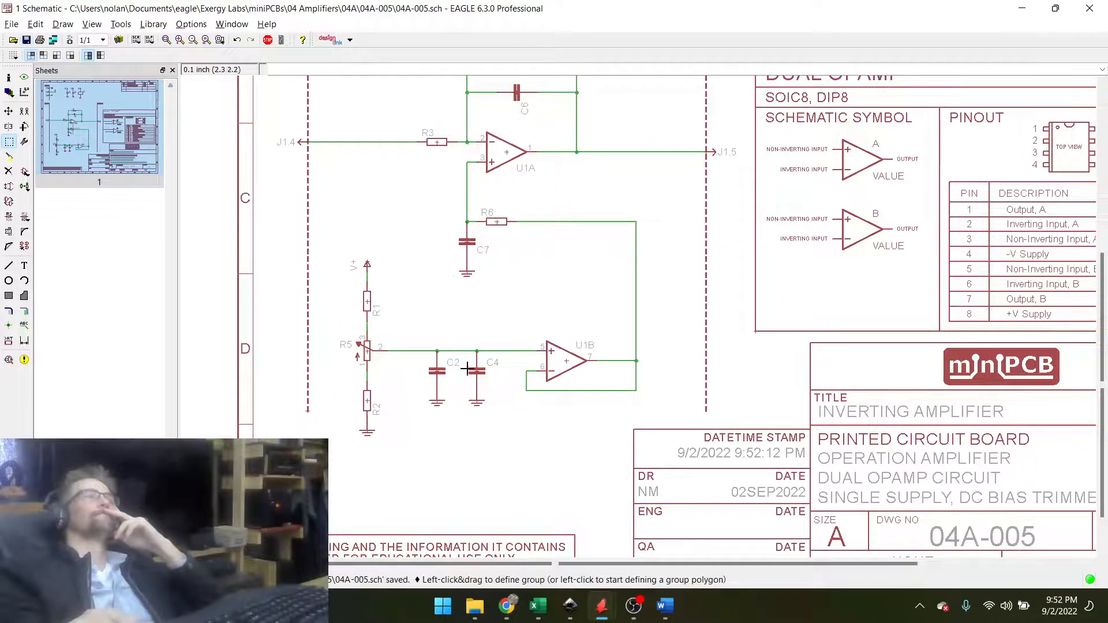
scroll(468, 368, down, 2)
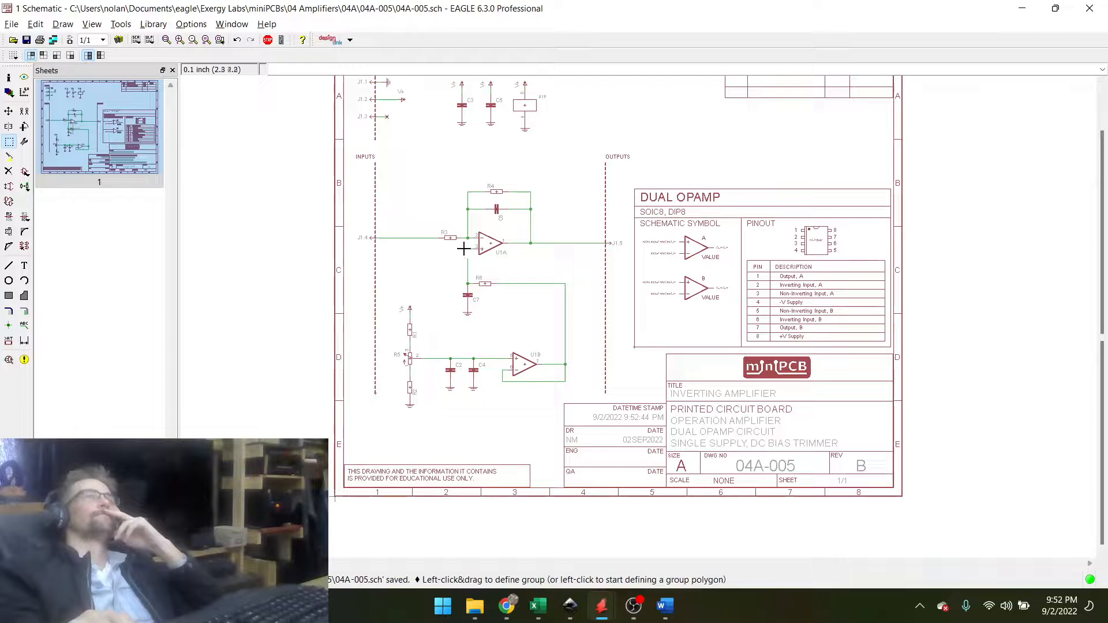
scroll(524, 372, up, 1)
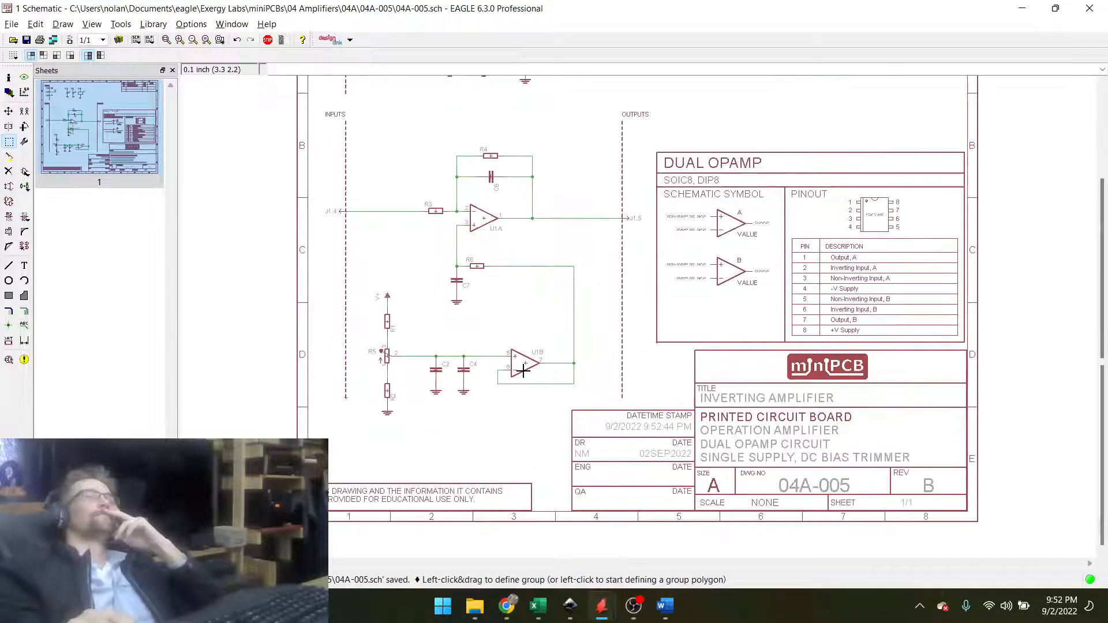
scroll(489, 255, up, 1)
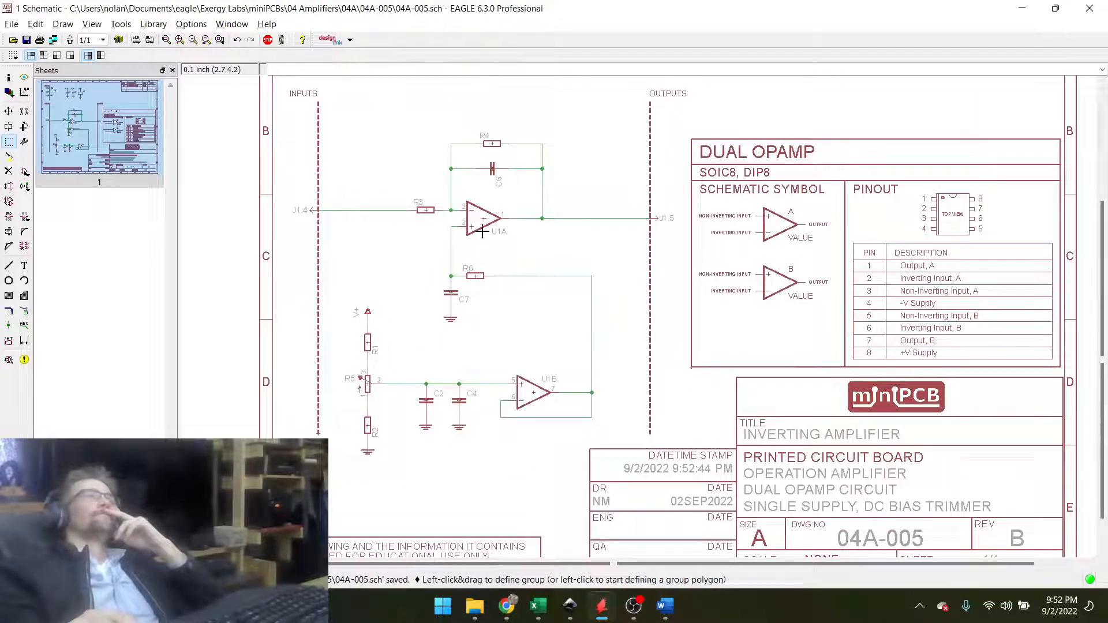
click(26, 40)
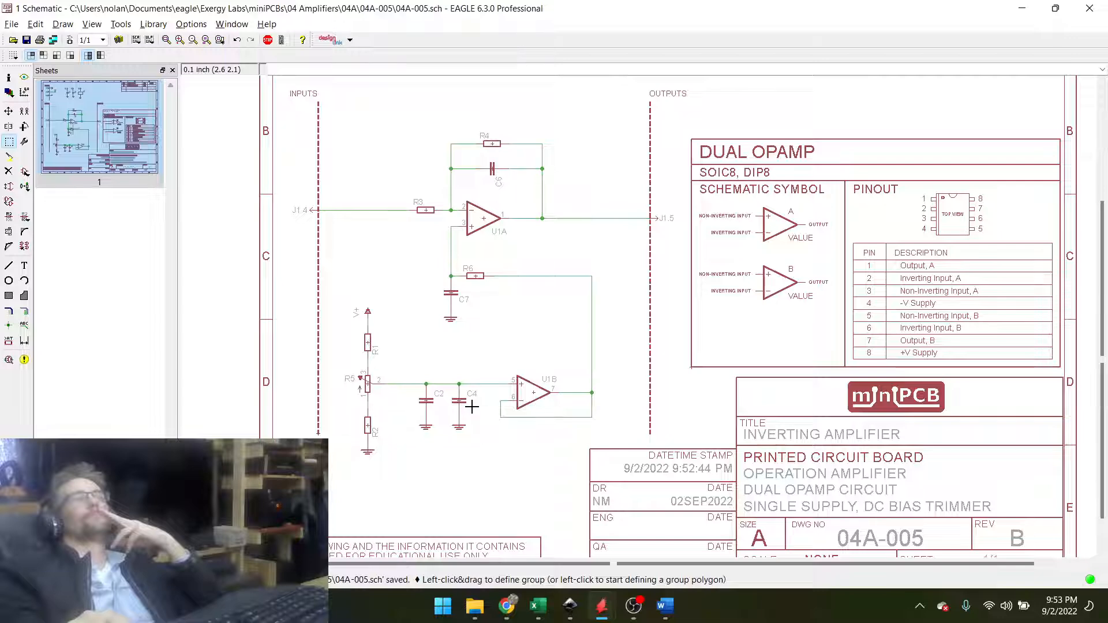
Move the whole amplifier and reference-buffer circuit between the input and output lines as a group about 0.3 inch up.
scroll(472, 407, down, 1)
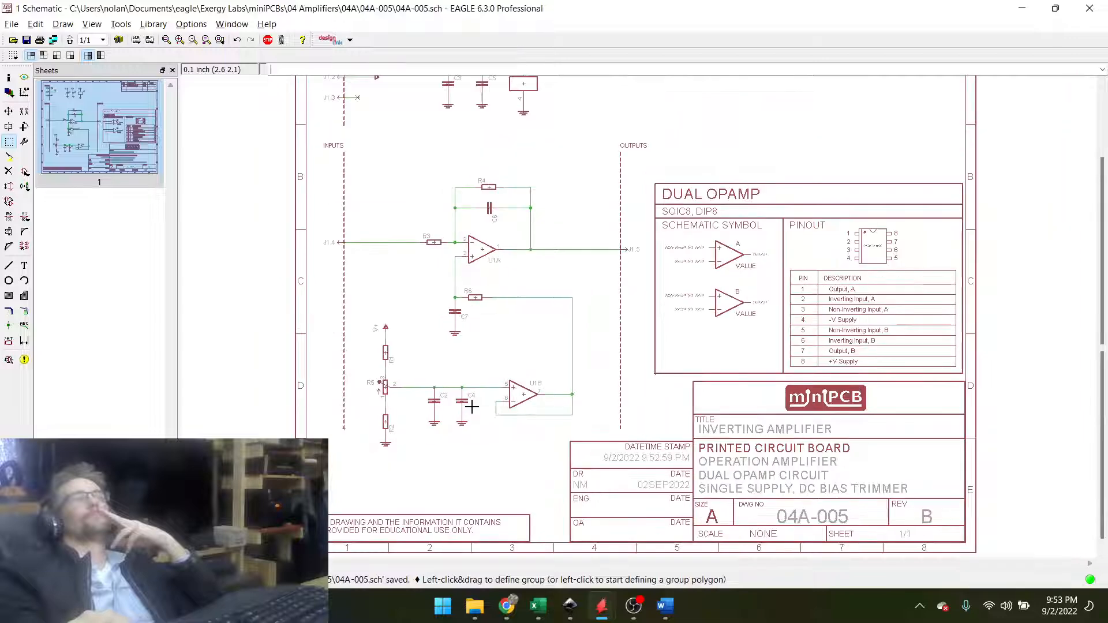
click(8, 142)
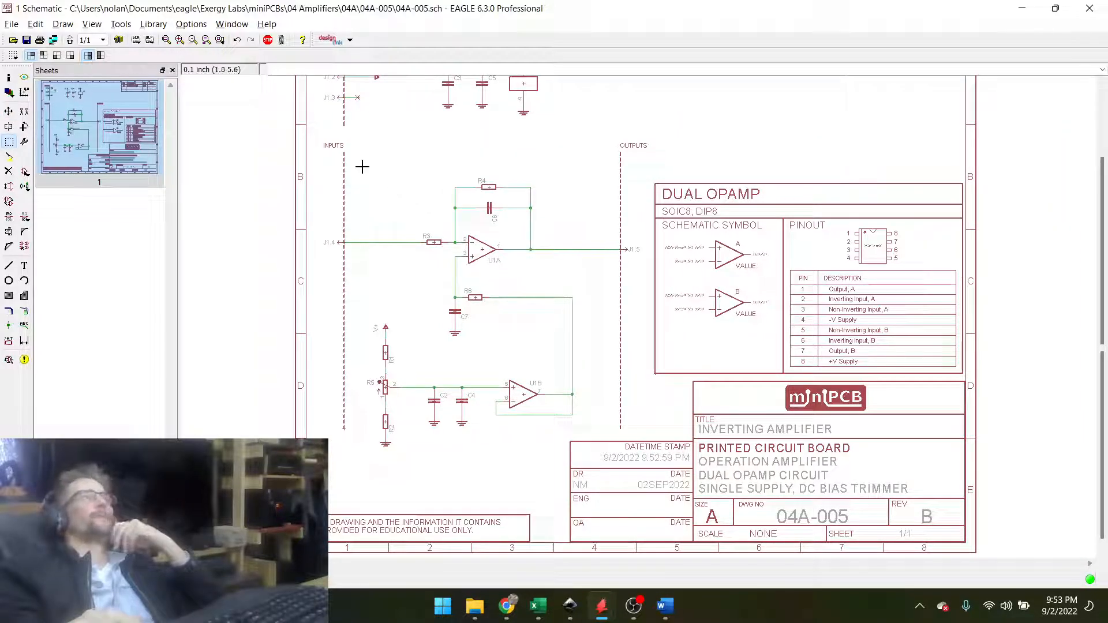
drag(361, 164, 644, 451)
right_click(490, 304)
click(536, 476)
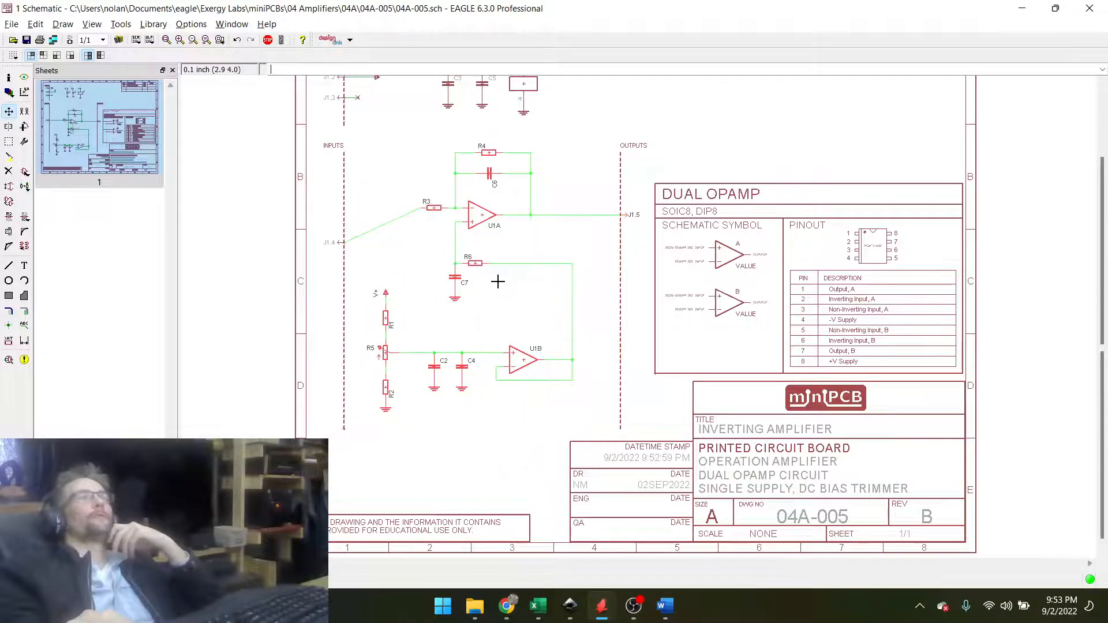
click(495, 292)
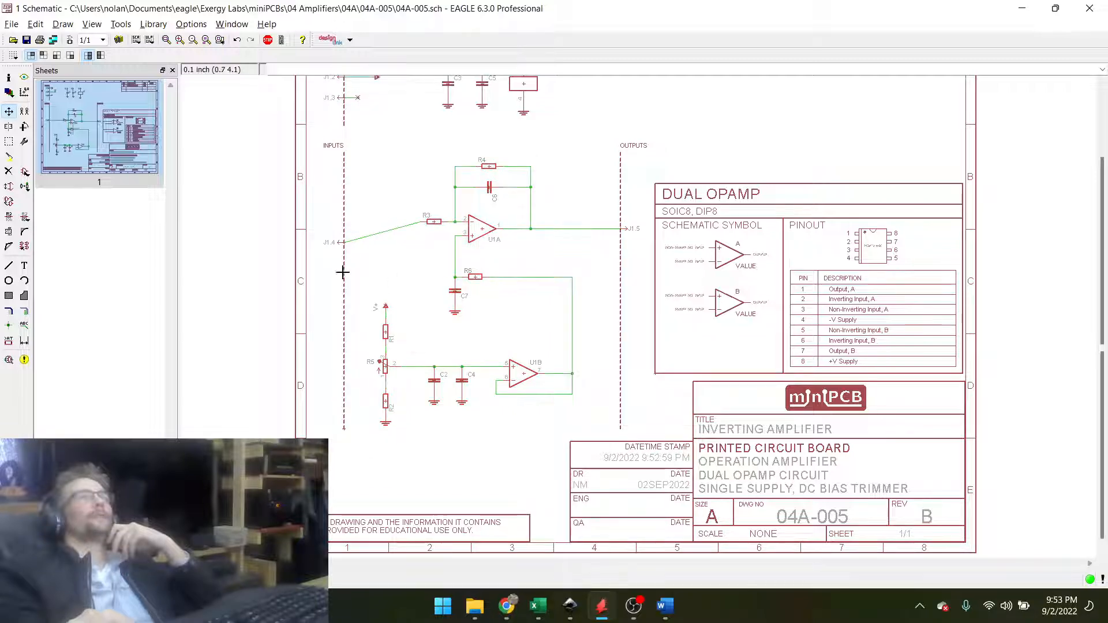
Move input pin J1.4 about 0.3 inch up, level with R3, so their net runs straight, and save the schematic.
click(343, 236)
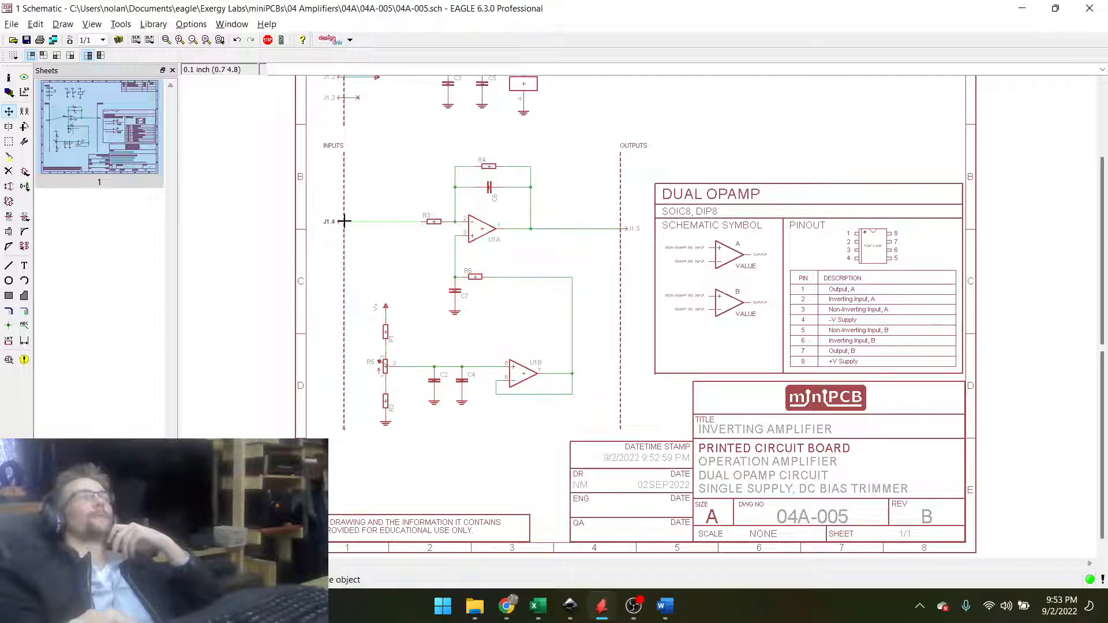
click(346, 219)
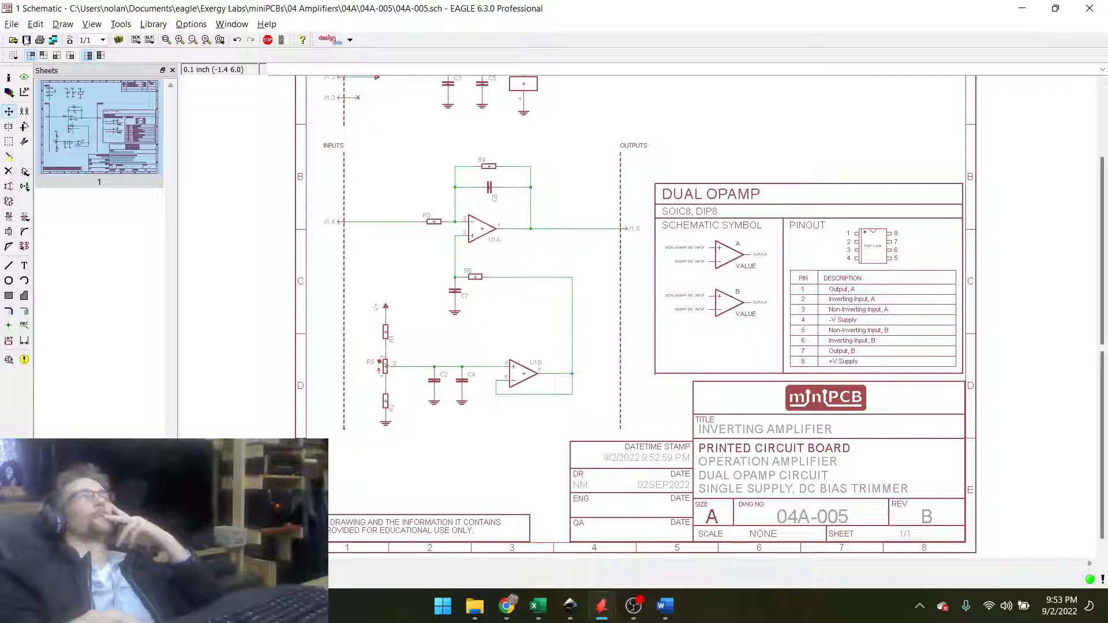
click(25, 39)
scroll(445, 243, down, 2)
scroll(445, 243, up, 4)
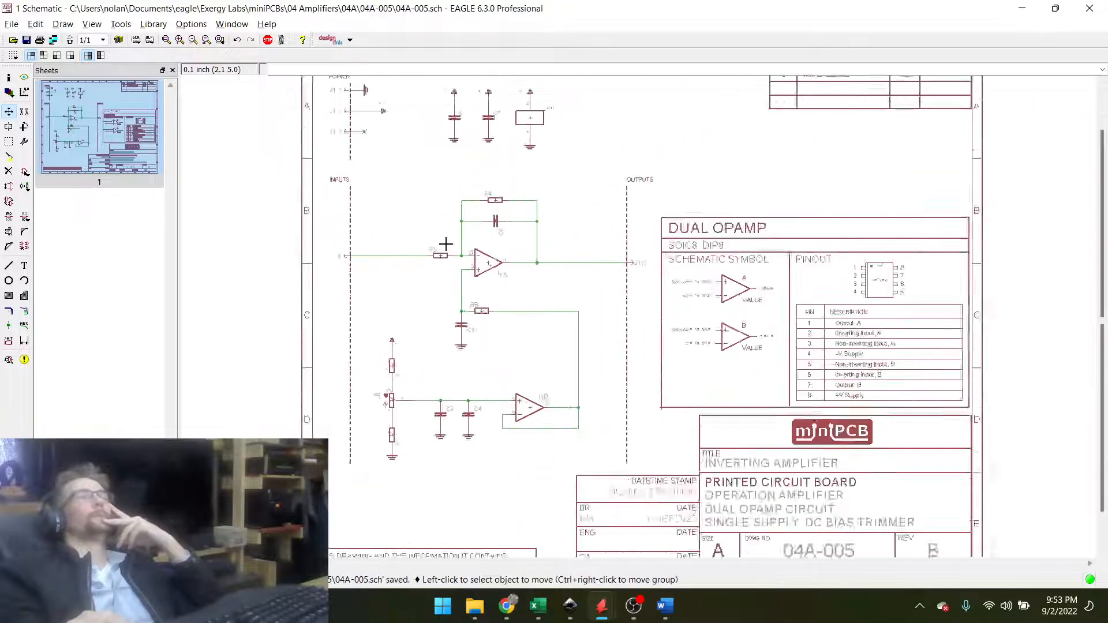
scroll(483, 313, up, 2)
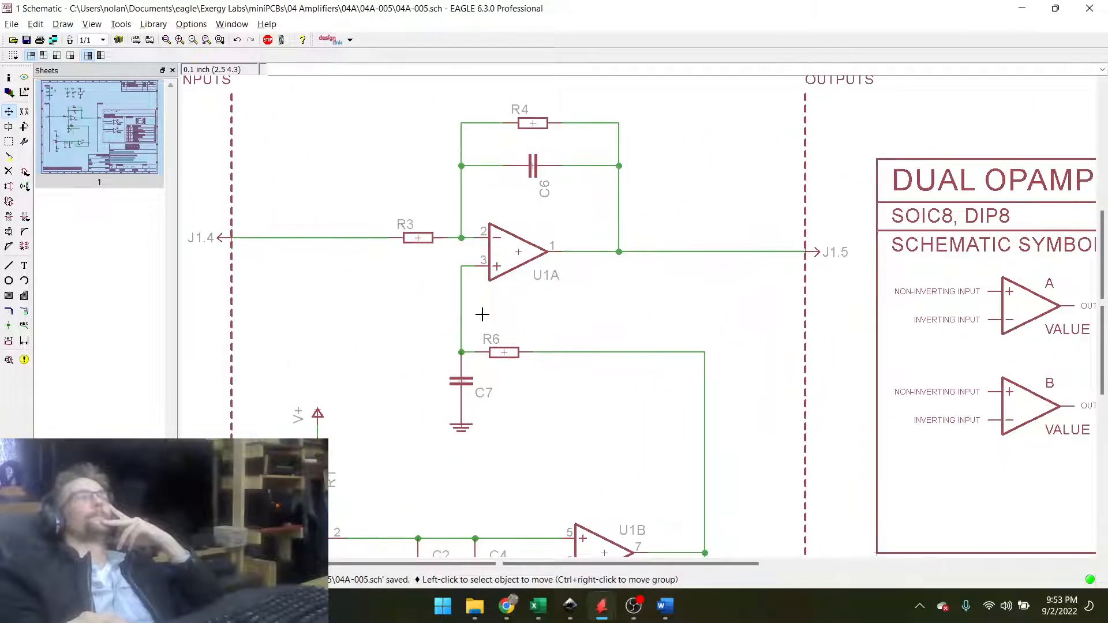
Move R6, C7 and the whole R1/R5/R2 and U1B reference-buffer circuit as a group about 0.2 inch up towards U1A.
scroll(482, 314, down, 2)
click(8, 141)
scroll(369, 235, down, 2)
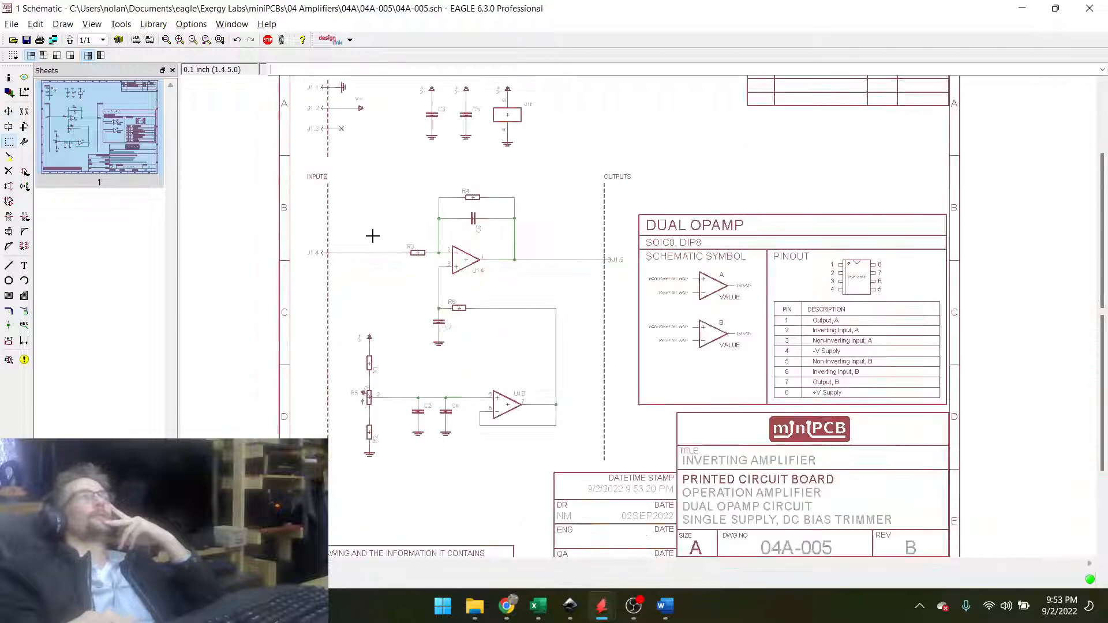
drag(349, 283, 594, 508)
key(F7)
scroll(505, 306, up, 2)
right_click(415, 308)
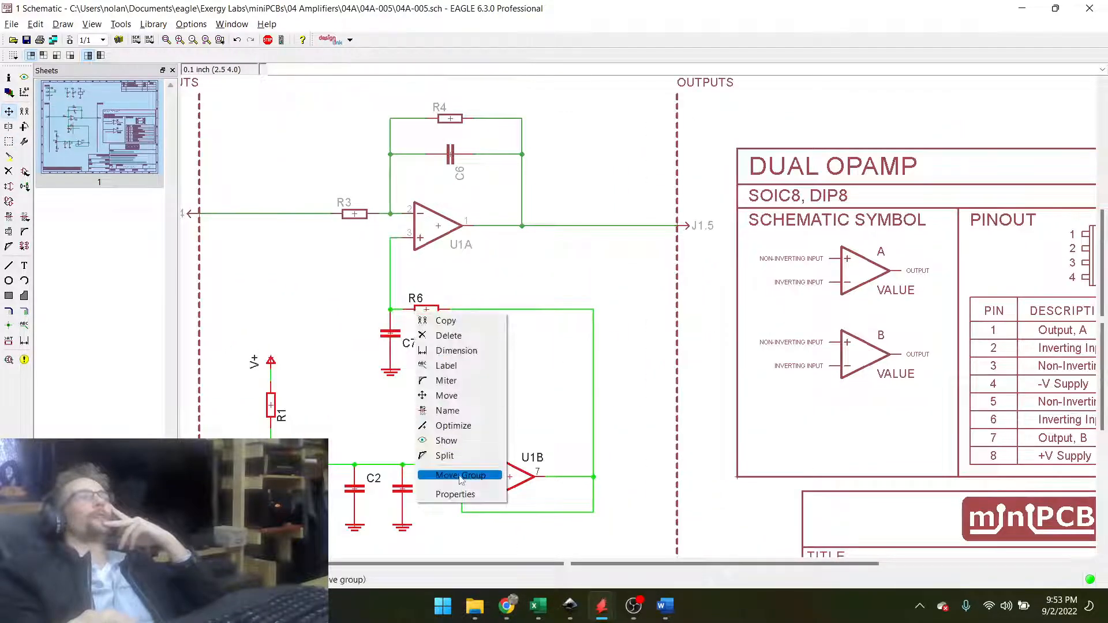
click(456, 475)
click(412, 284)
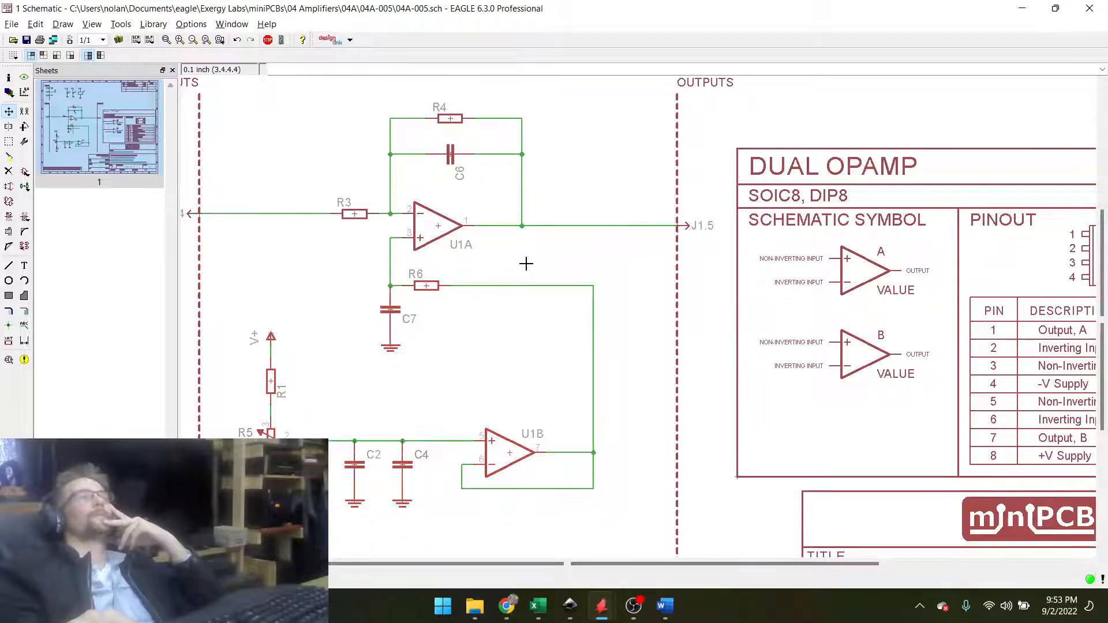
Review the repositioned circuit between the input and output lines and save the schematic.
scroll(524, 260, down, 2)
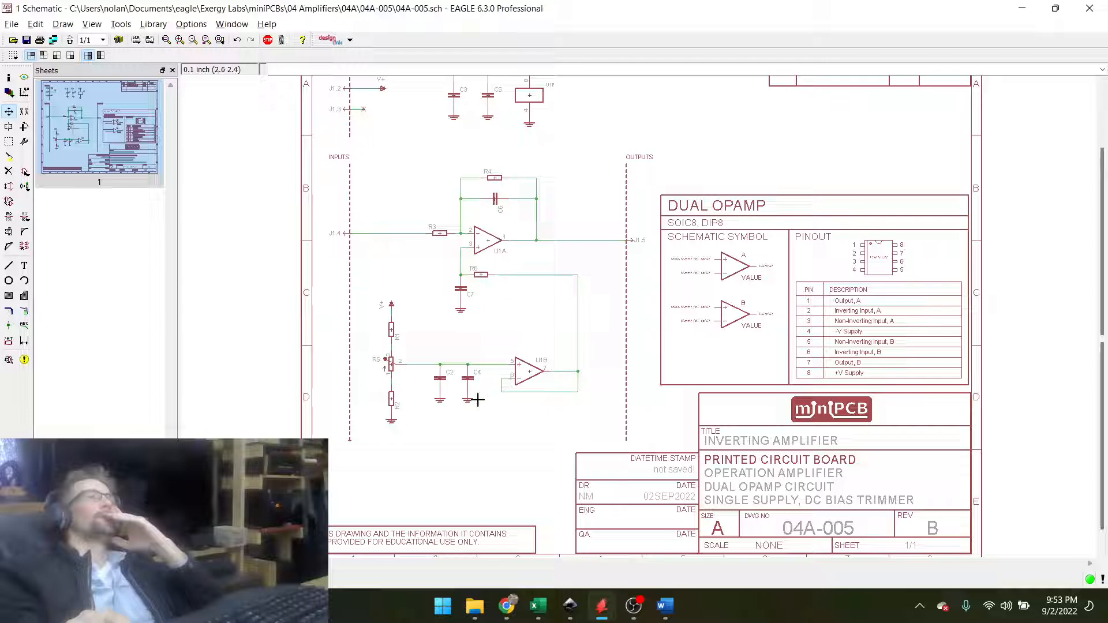
scroll(428, 340, up, 1)
scroll(427, 340, up, 1)
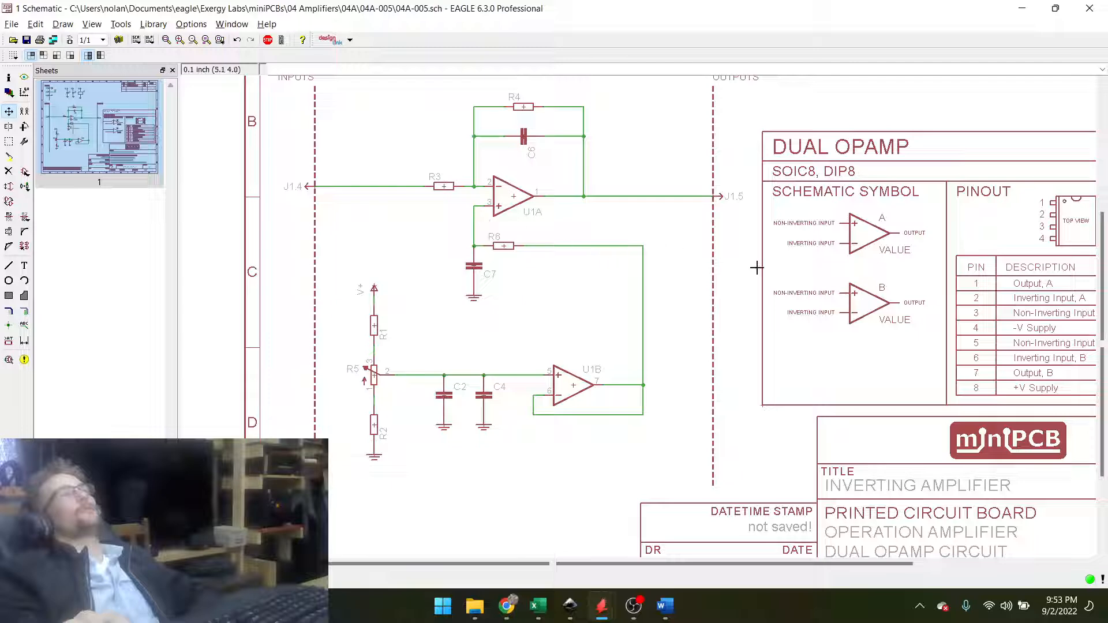
scroll(739, 433, down, 2)
scroll(821, 494, up, 1)
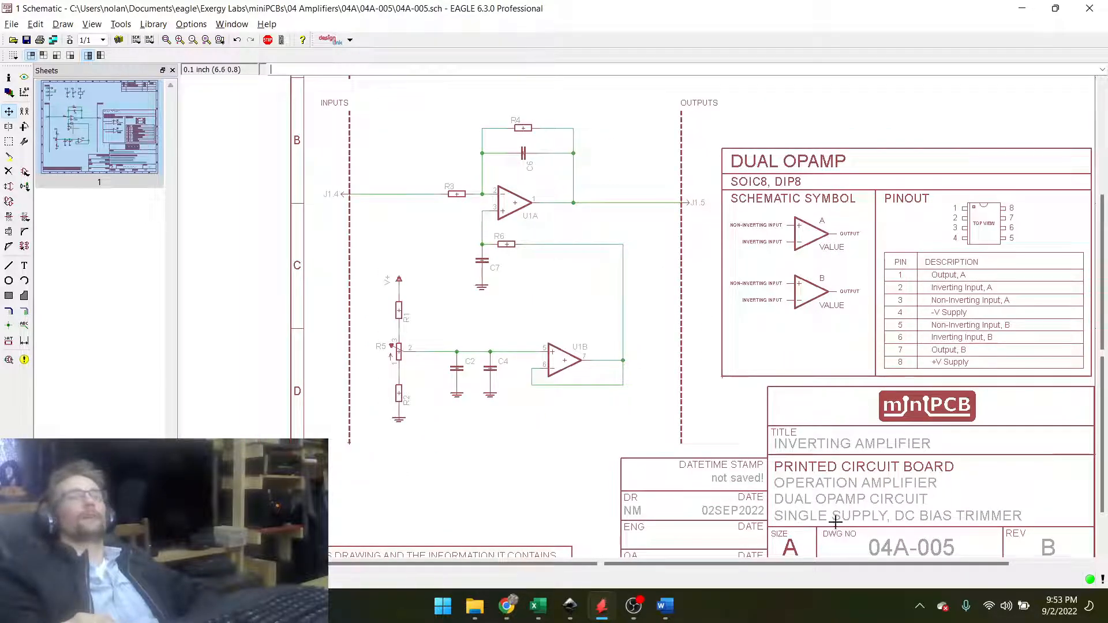
scroll(474, 202, up, 4)
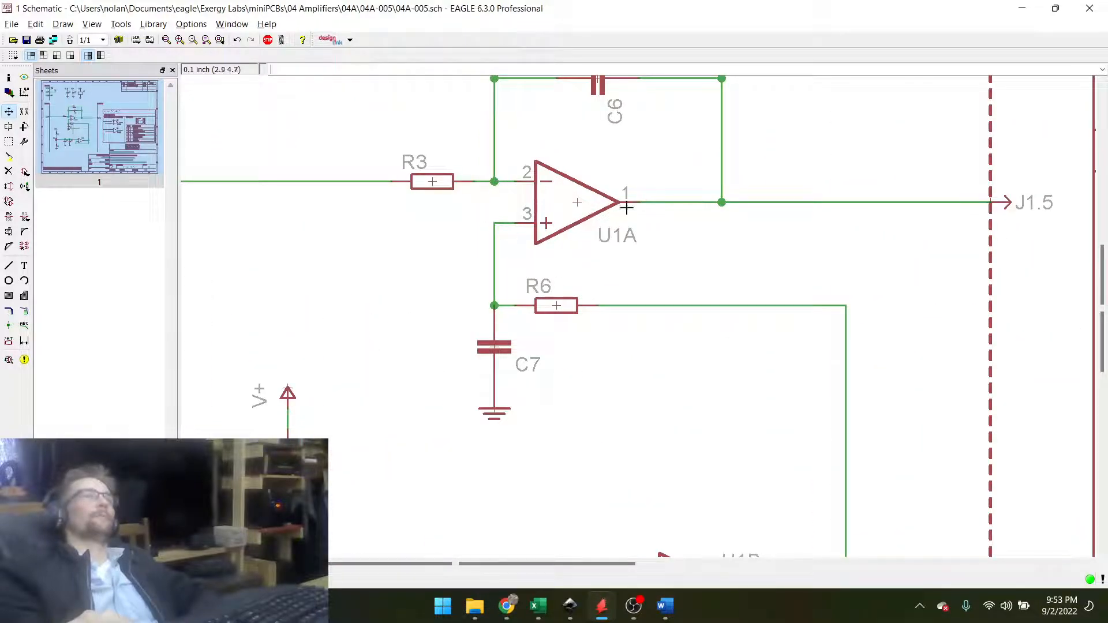
scroll(475, 254, down, 3)
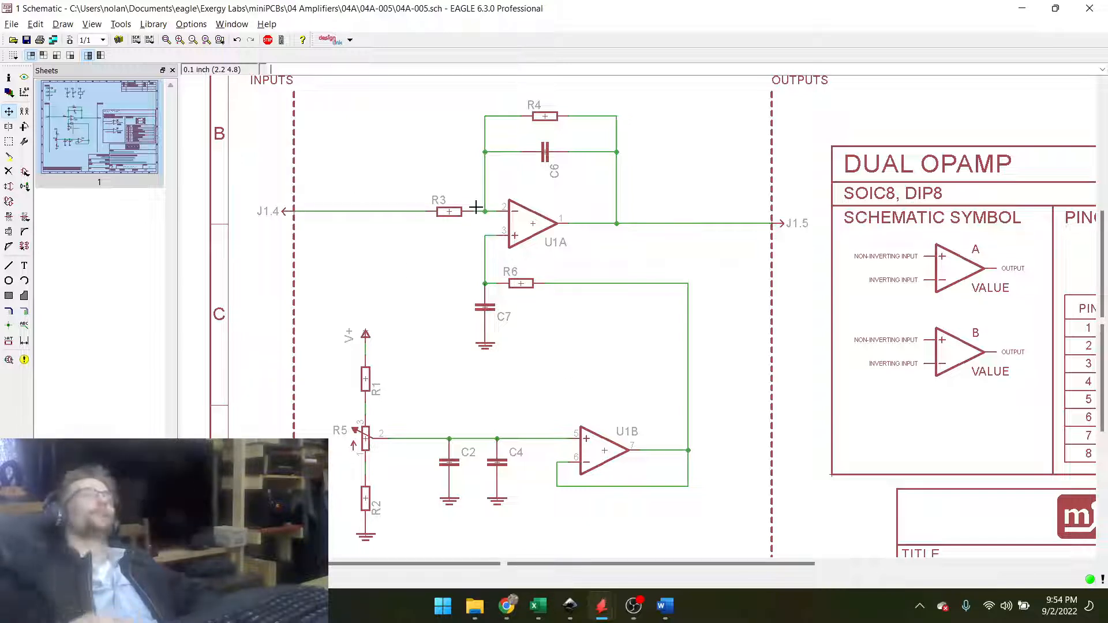
click(27, 41)
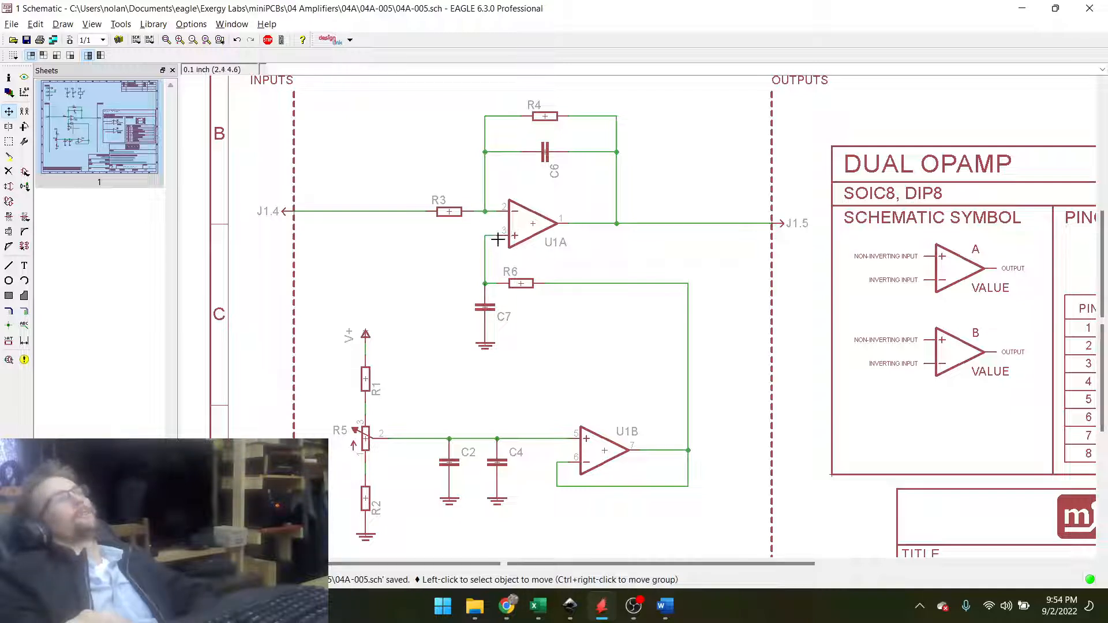
Examine the input, feedback and bias-reference connections around U1A and U1B.
scroll(497, 213, up, 2)
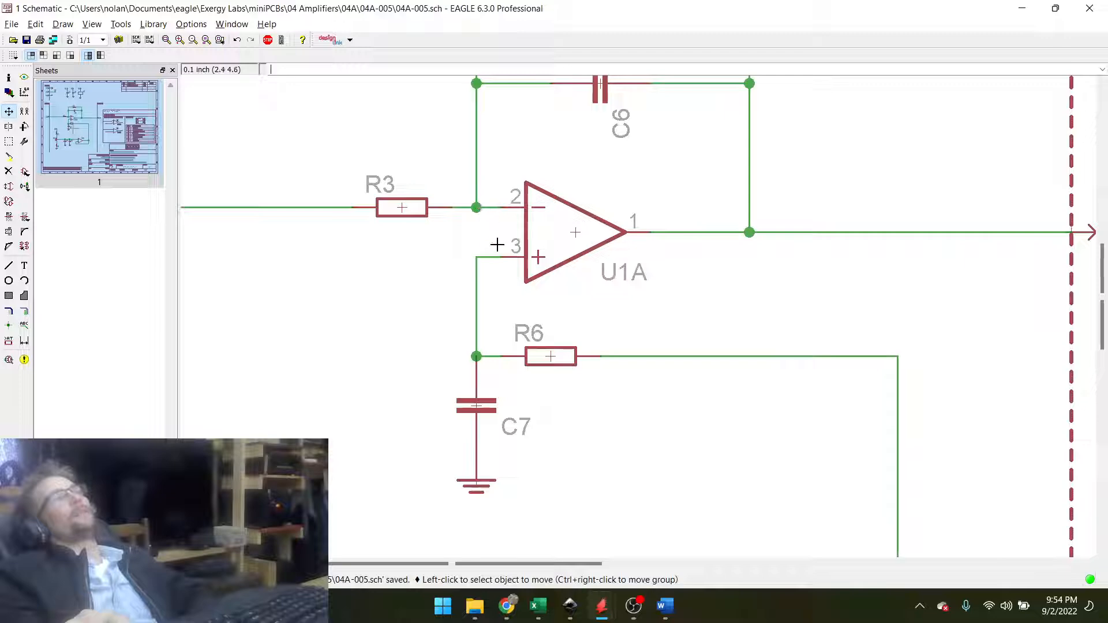
scroll(492, 253, down, 3)
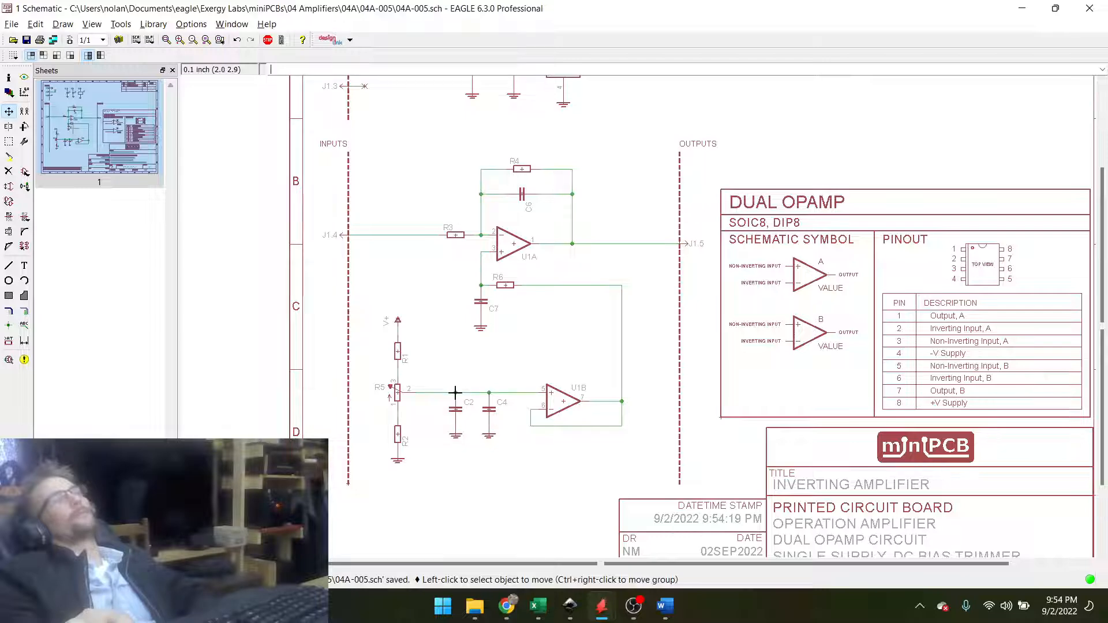
scroll(455, 395, up, 2)
scroll(455, 393, down, 2)
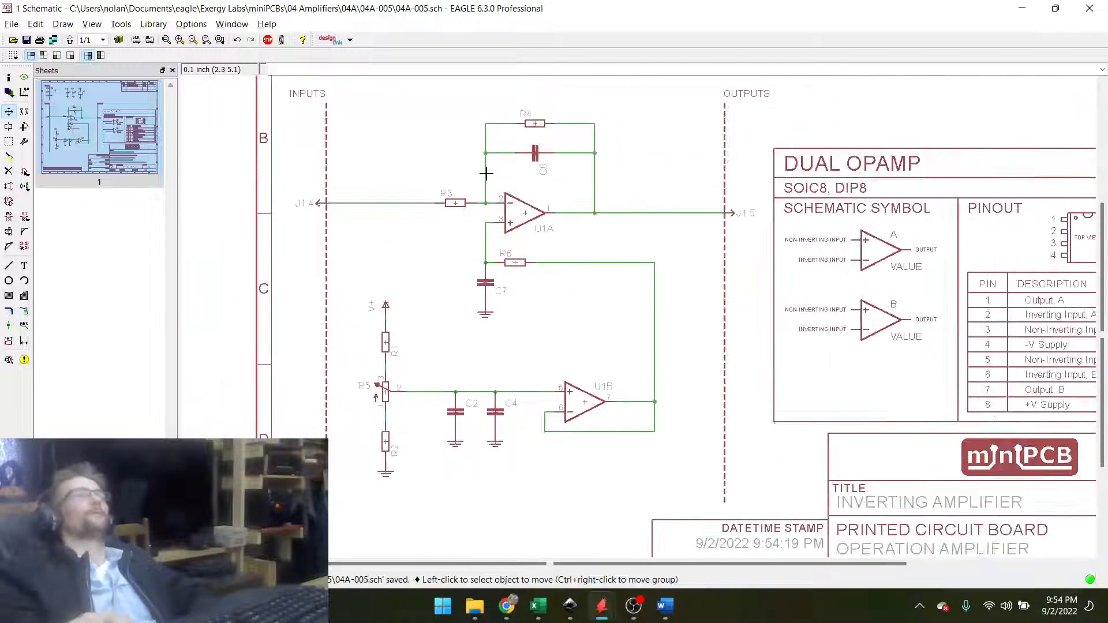
scroll(547, 277, up, 3)
scroll(547, 277, down, 2)
scroll(408, 295, up, 1)
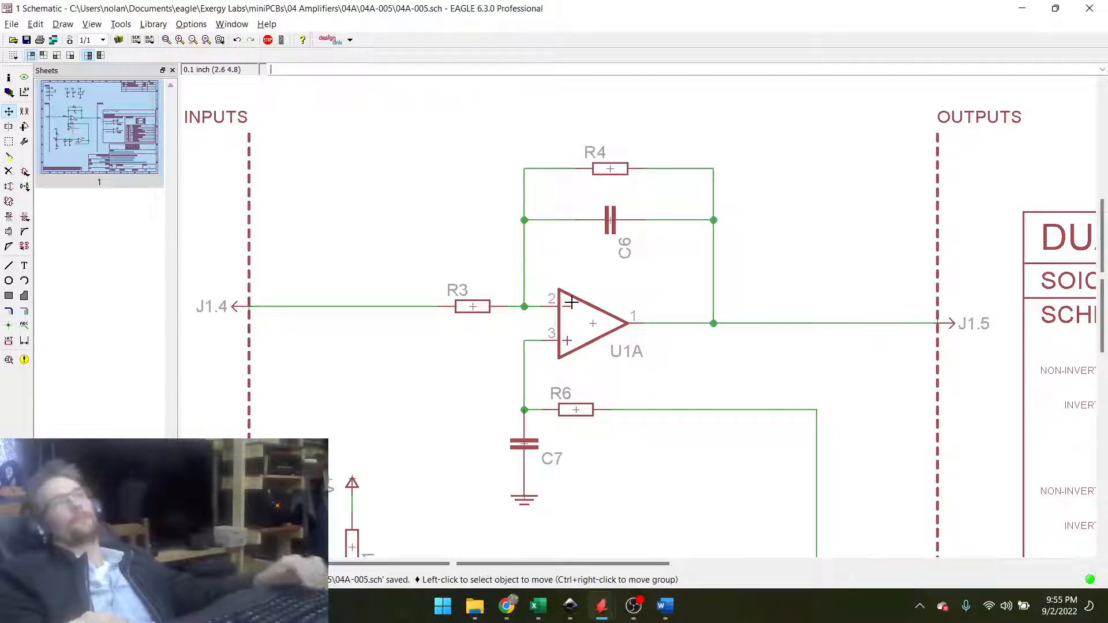
scroll(438, 323, down, 4)
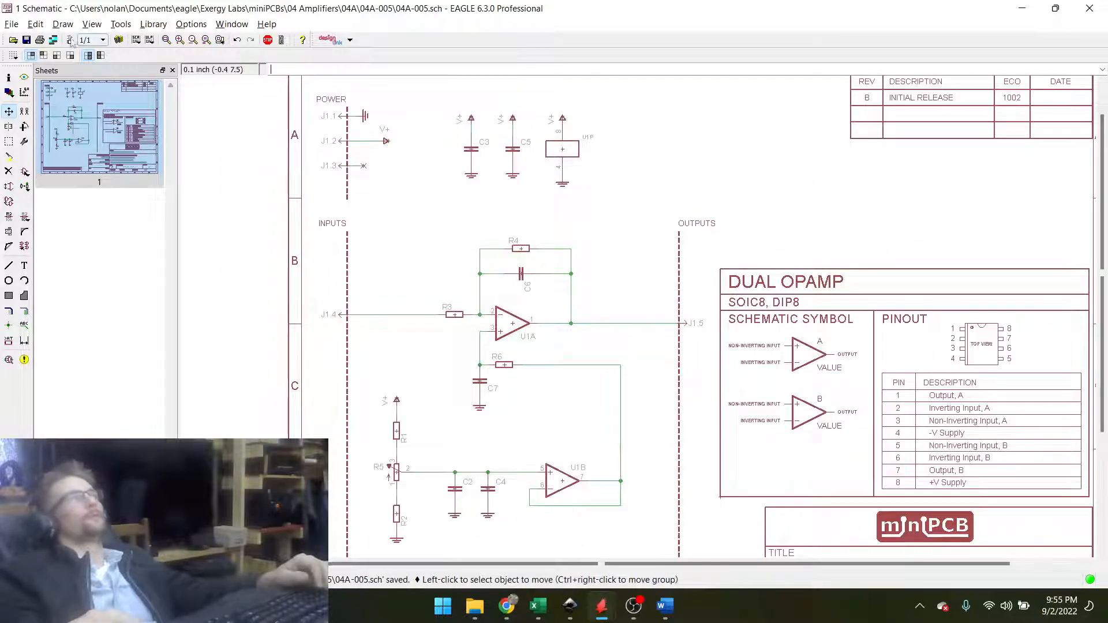
Save the schematic again and check the layout of the complete sheet.
click(27, 40)
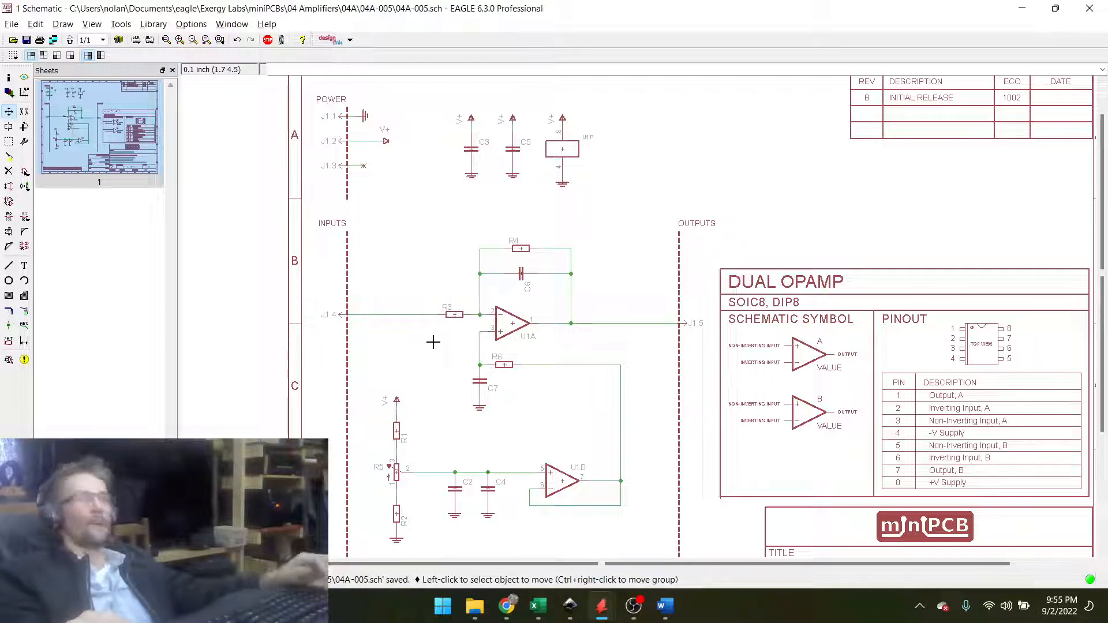
click(27, 41)
scroll(626, 401, down, 5)
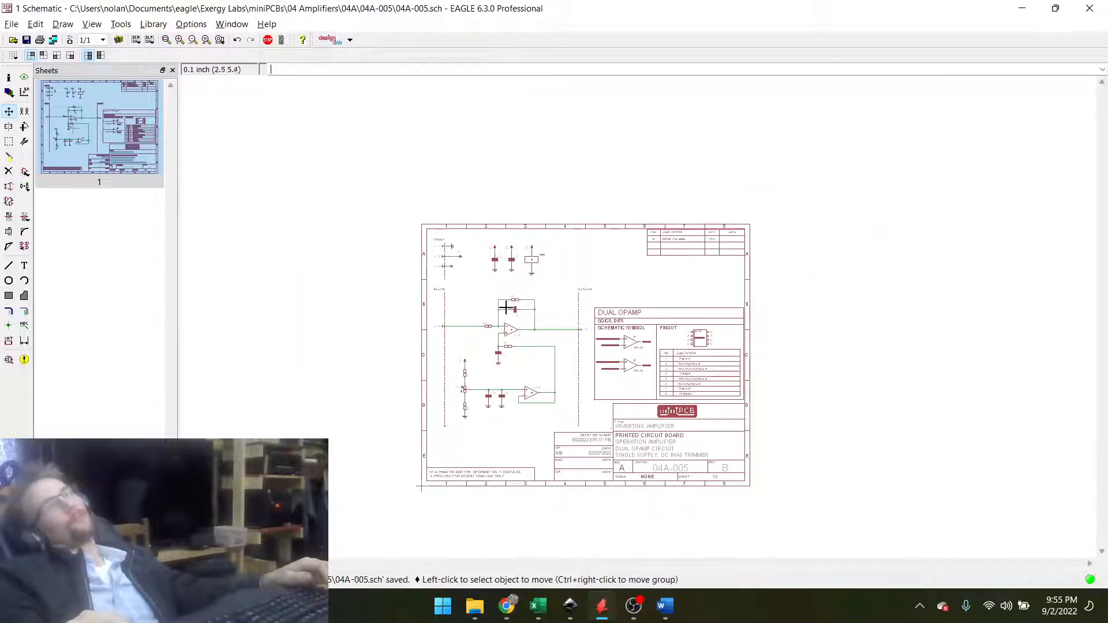
scroll(628, 466, up, 3)
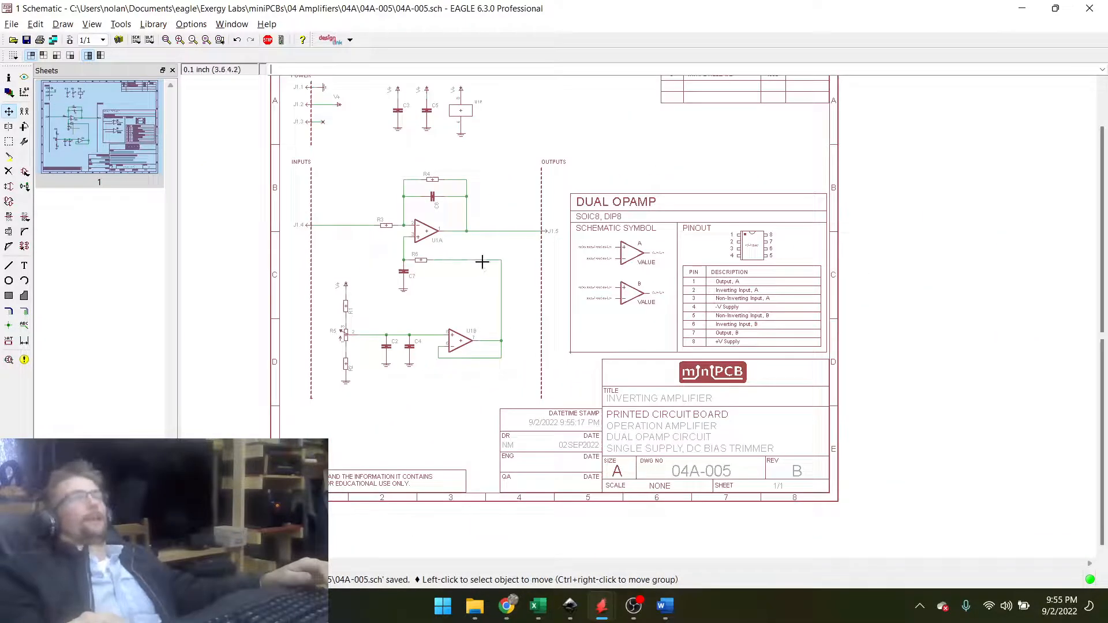
middle_drag(534, 263, 539, 306)
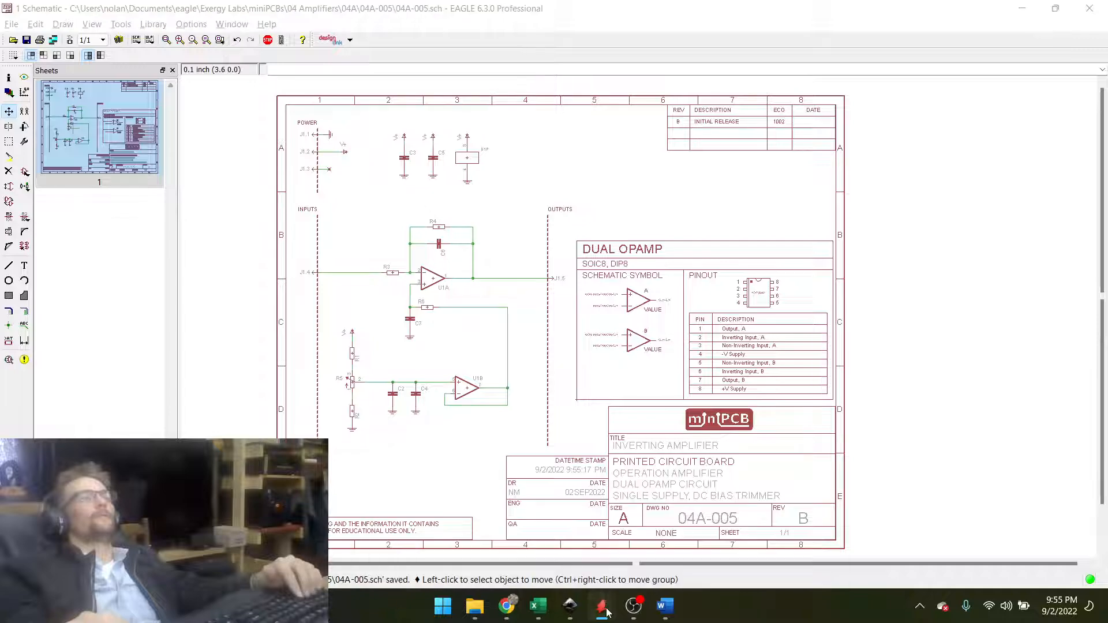
Switch to the 04A-005 board layout and save the board file.
mouse_move(612, 617)
click(598, 528)
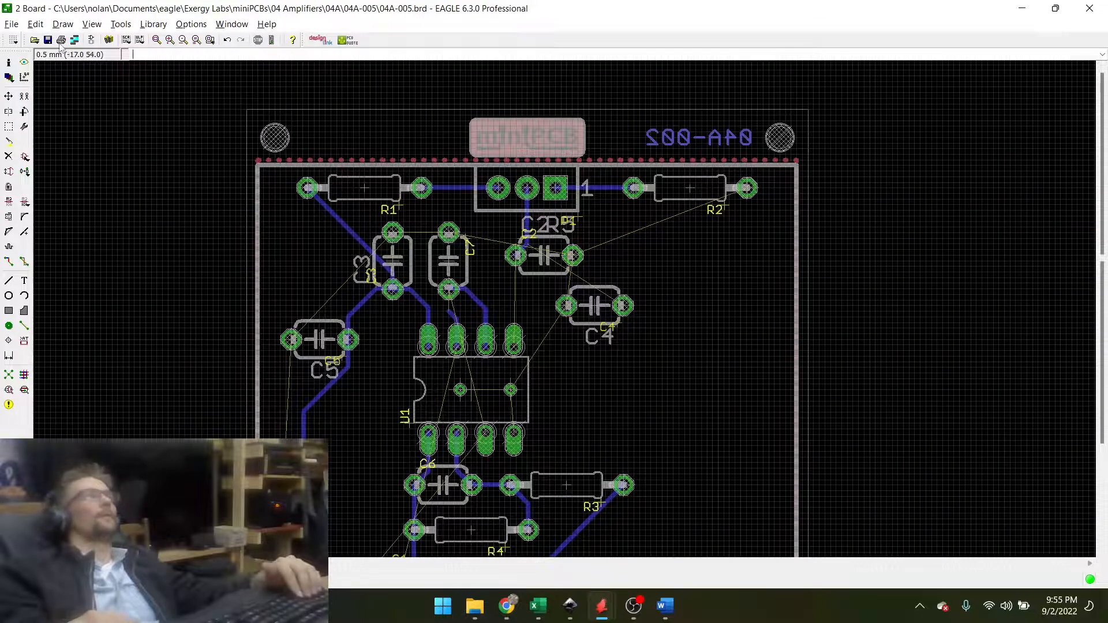
click(48, 39)
scroll(358, 174, down, 2)
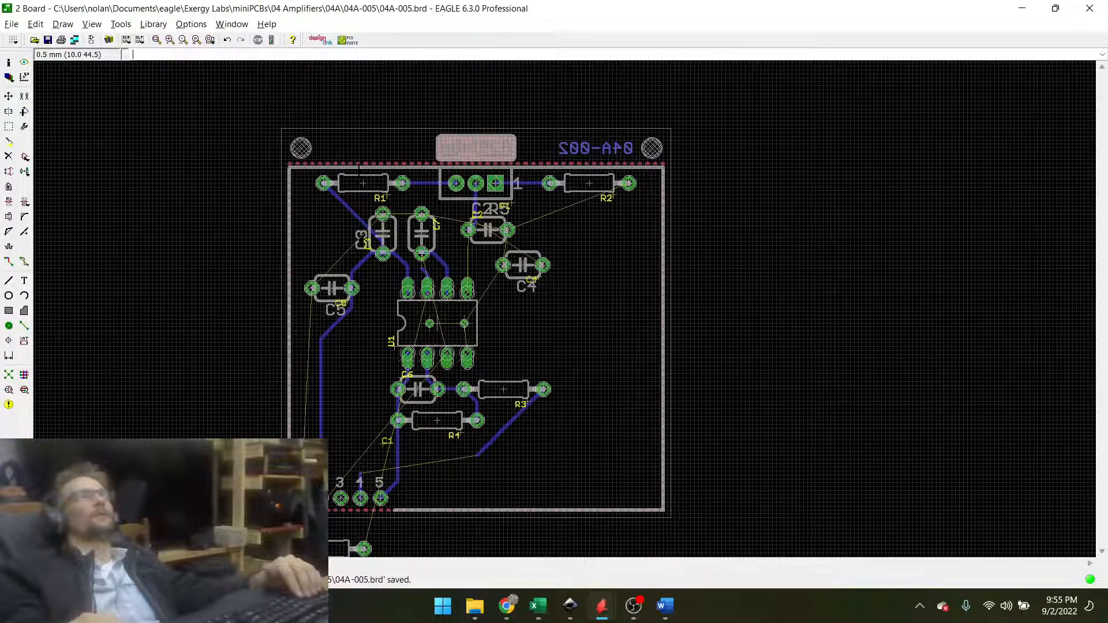
Inspect the unplaced resistor R6 below the board outline and the name text on C6.
scroll(426, 242, down, 2)
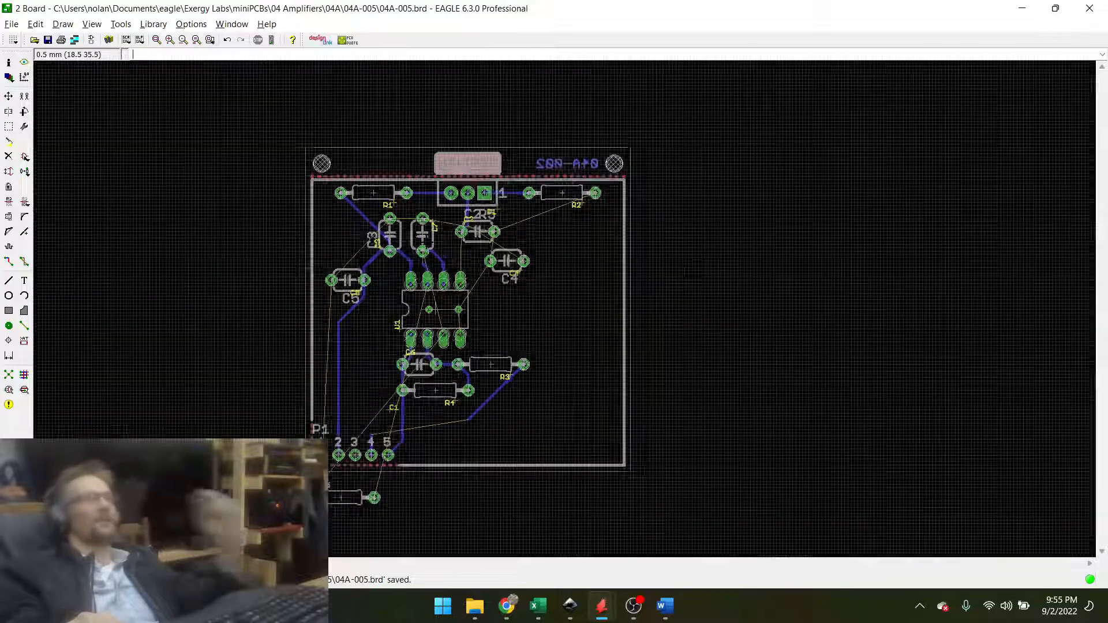
scroll(346, 430, up, 8)
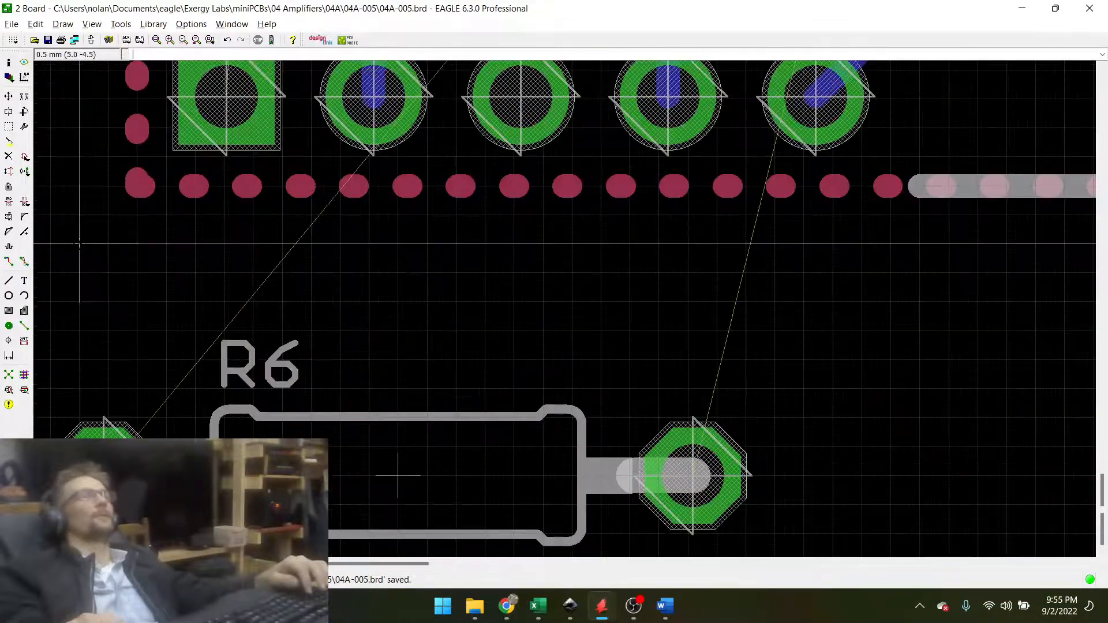
scroll(475, 478, down, 8)
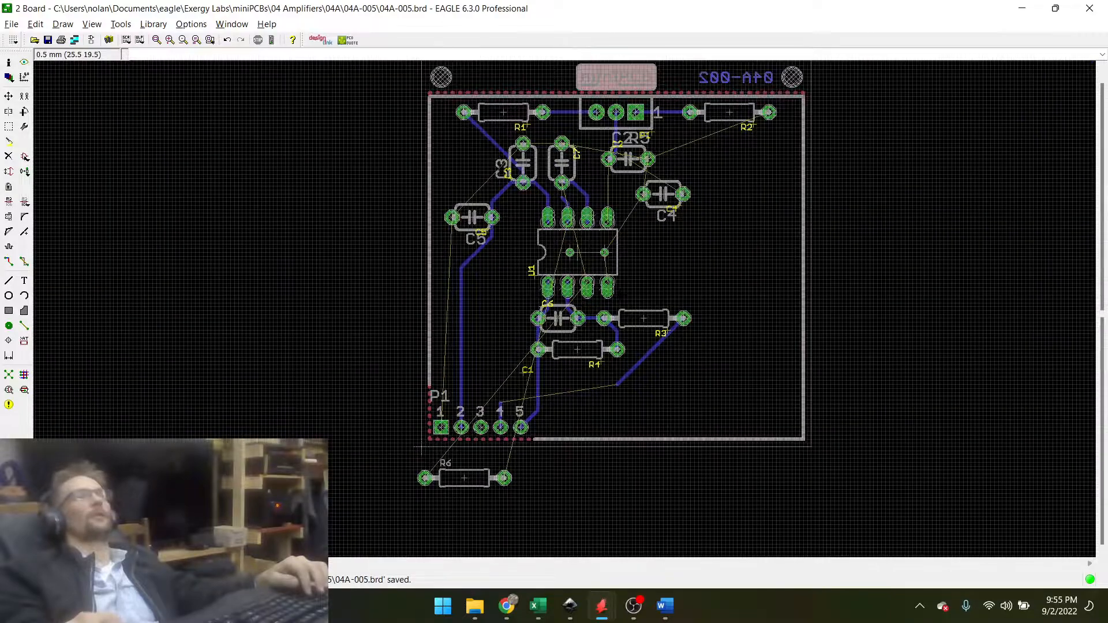
scroll(564, 309, up, 8)
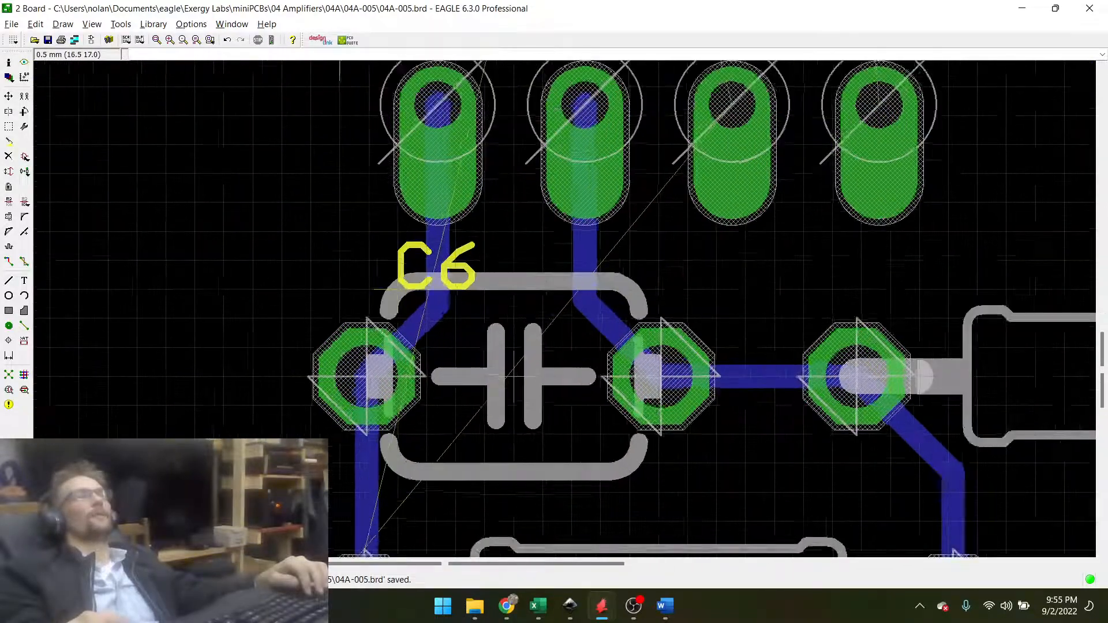
scroll(513, 378, up, 1)
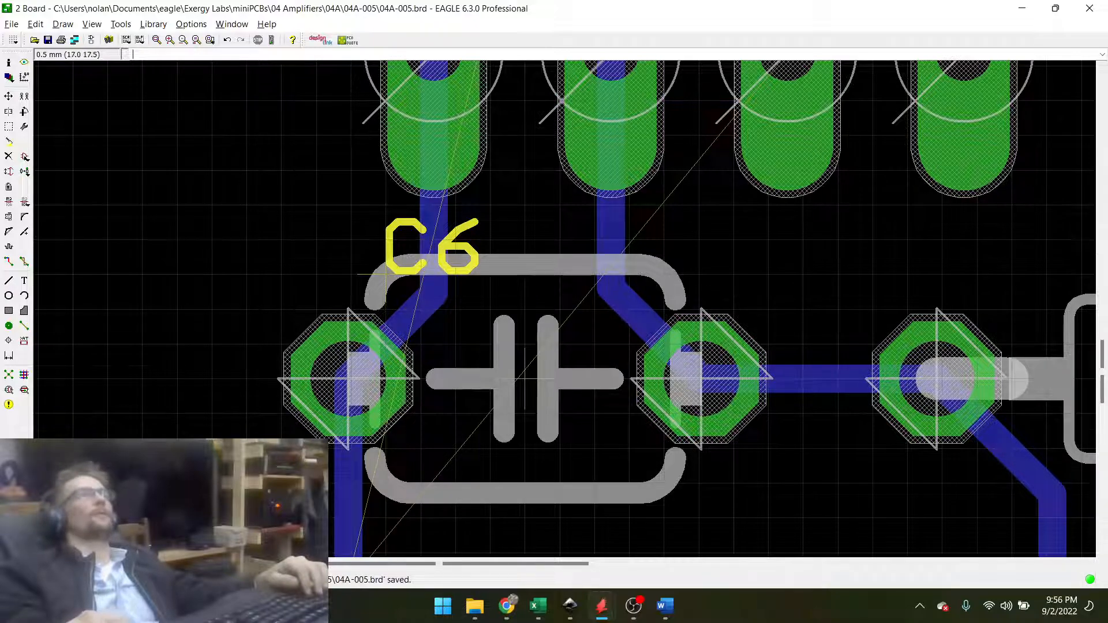
scroll(525, 378, down, 3)
scroll(392, 341, down, 3)
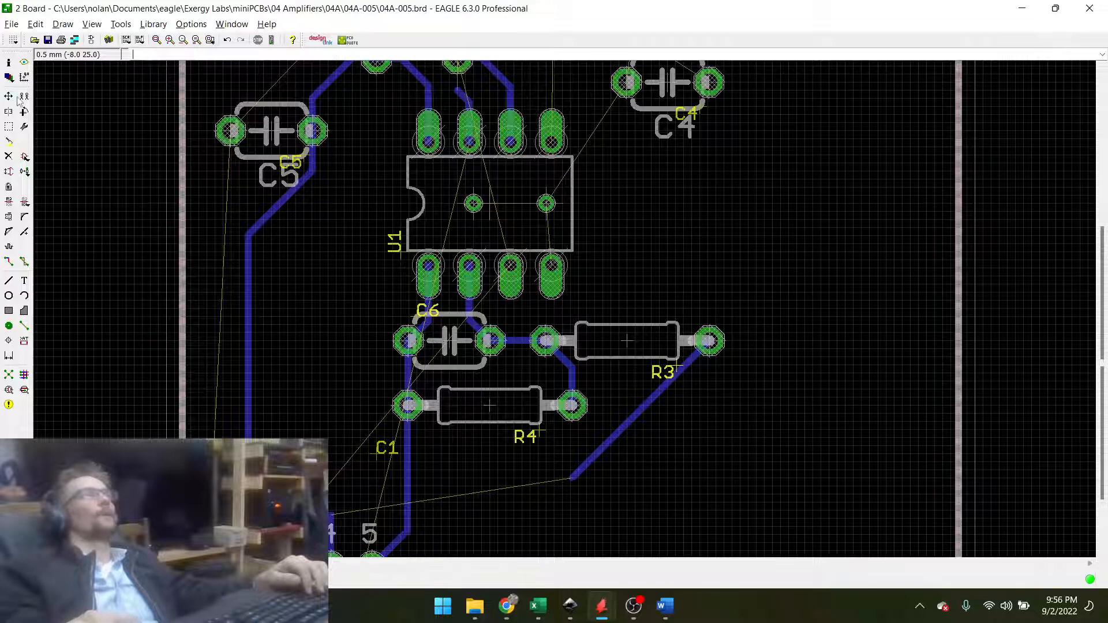
click(9, 77)
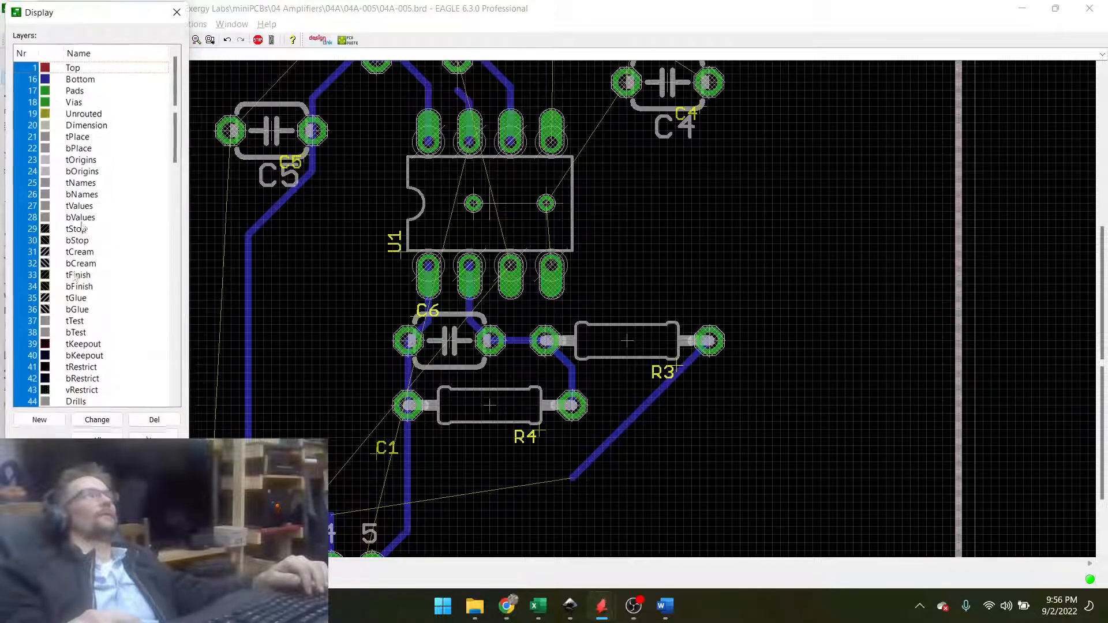
click(97, 437)
click(154, 437)
key(Escape)
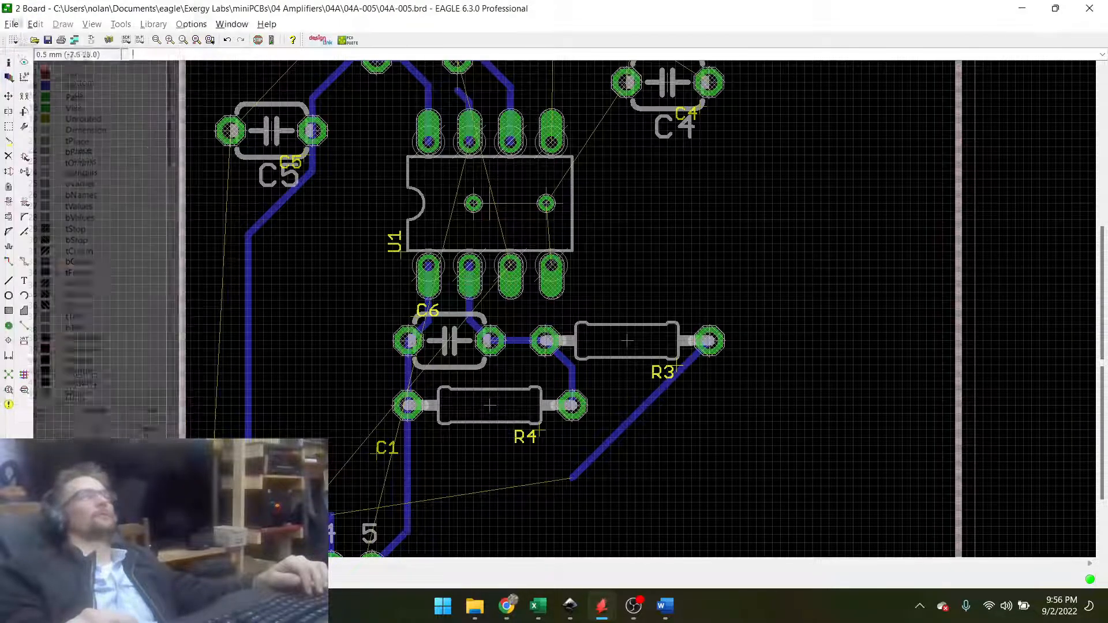
Unsmash capacitor C6 beneath U1 to restore its default silkscreen name text.
scroll(377, 375, down, 3)
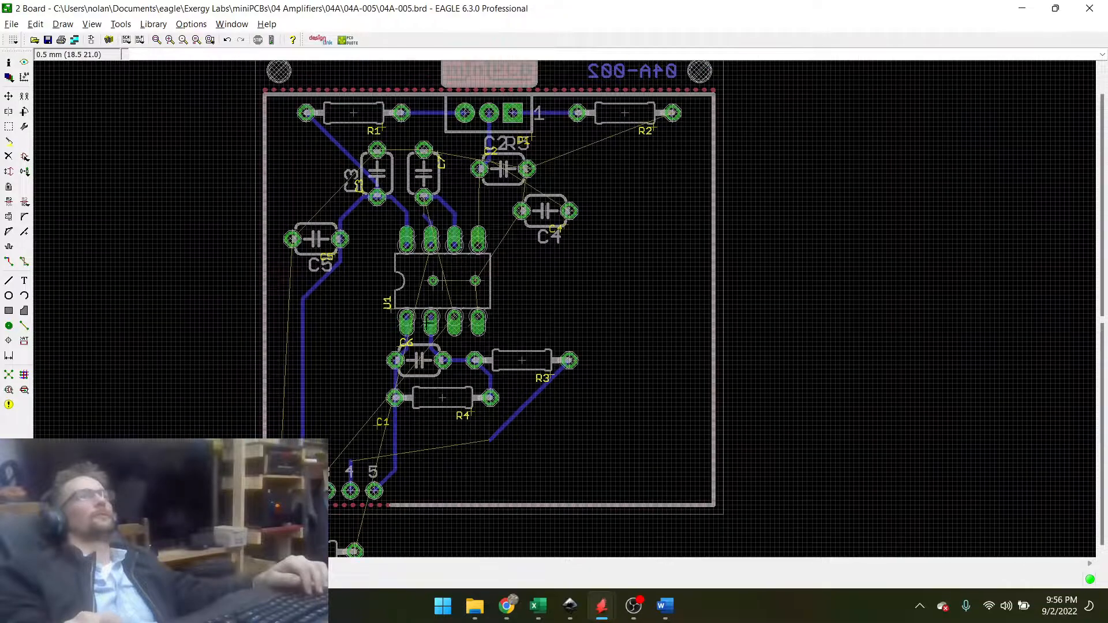
scroll(427, 346, up, 3)
right_click(406, 389)
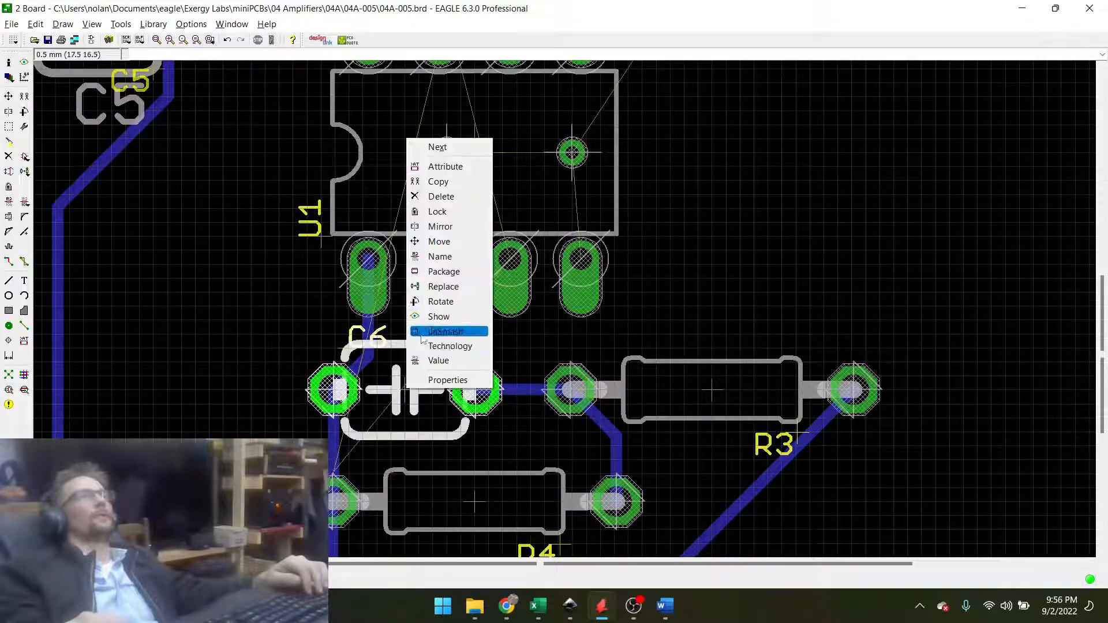
click(443, 331)
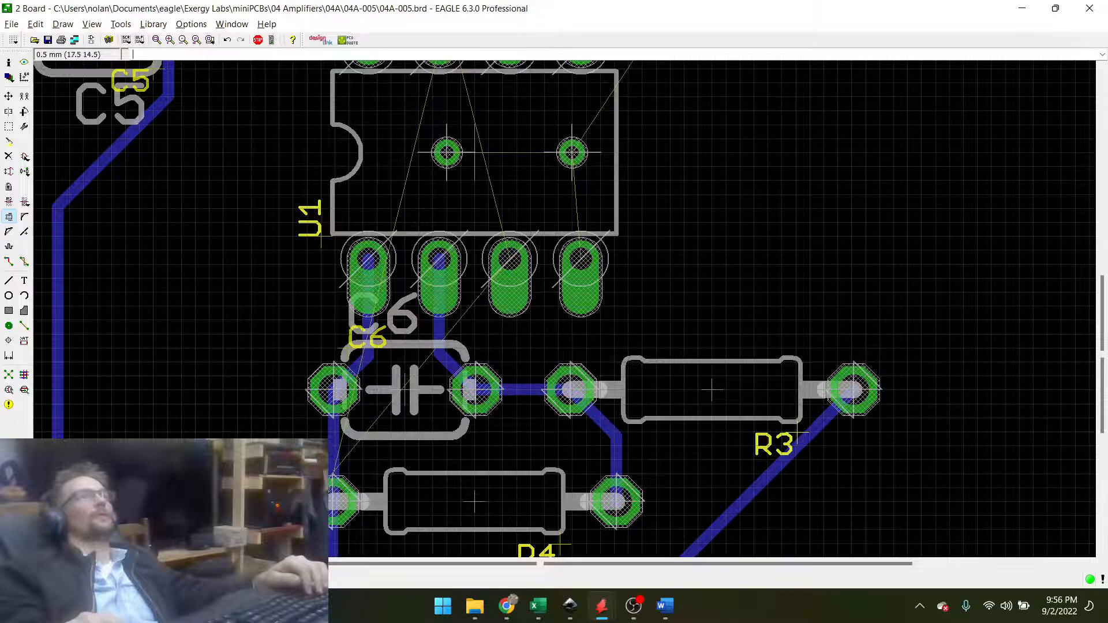
Unsmash capacitor C7 beside C3 to restore its default silkscreen name text.
scroll(404, 456, down, 2)
right_click(438, 476)
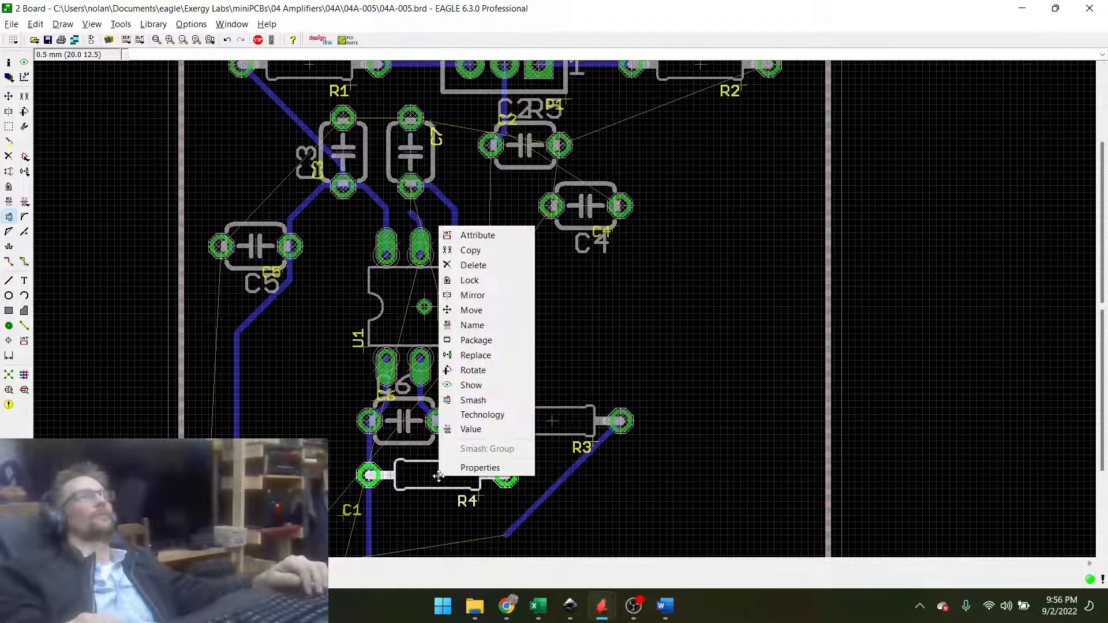
key(Escape)
scroll(521, 433, down, 4)
scroll(507, 299, up, 6)
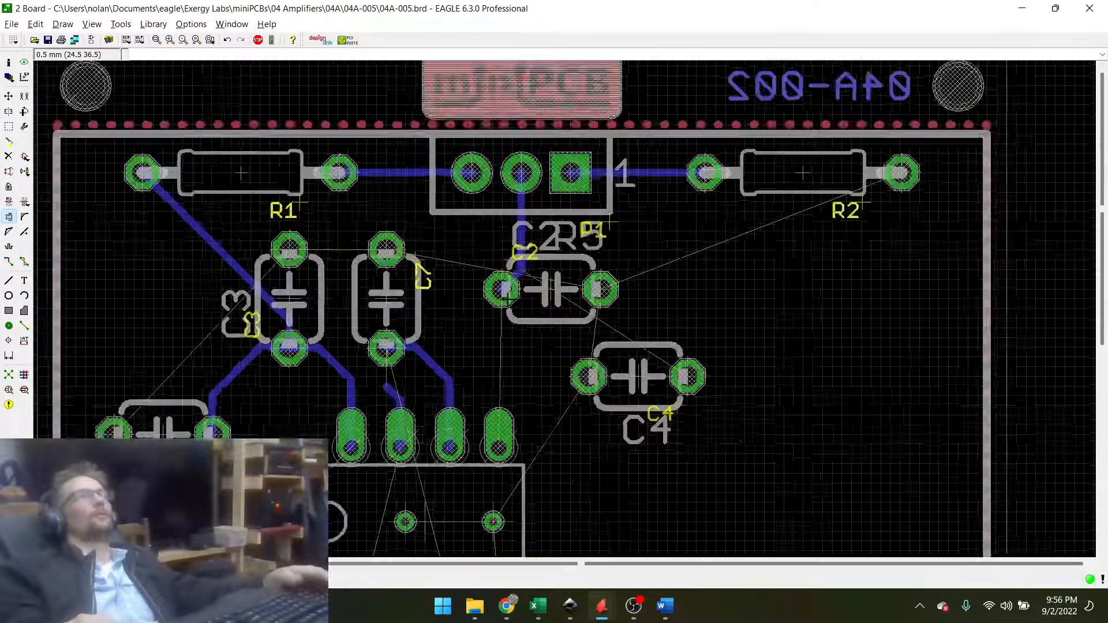
scroll(506, 291, up, 1)
scroll(438, 300, down, 1)
right_click(413, 306)
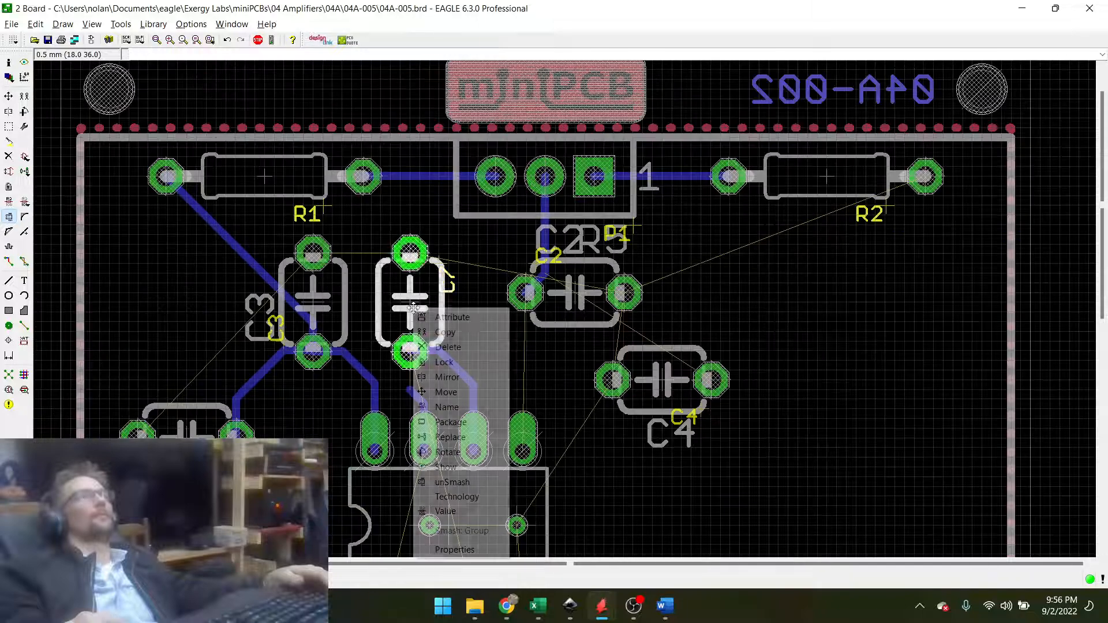
click(451, 482)
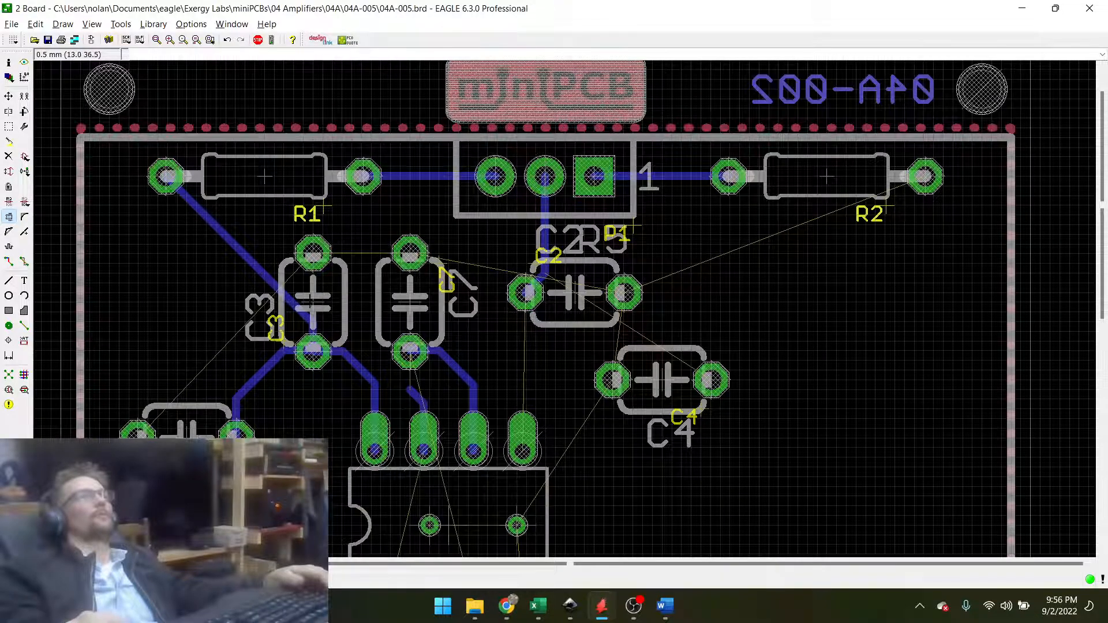
right_click(311, 303)
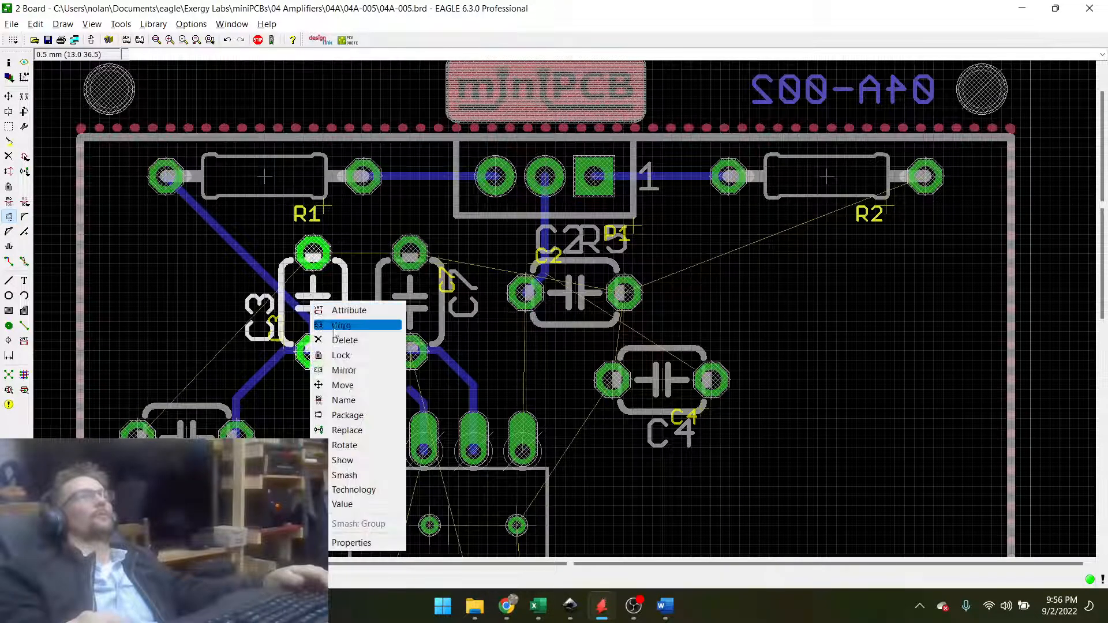
click(239, 385)
Set the PART_NUMBER attribute of J1 to 04A-005-B on the board.
scroll(210, 308, down, 1)
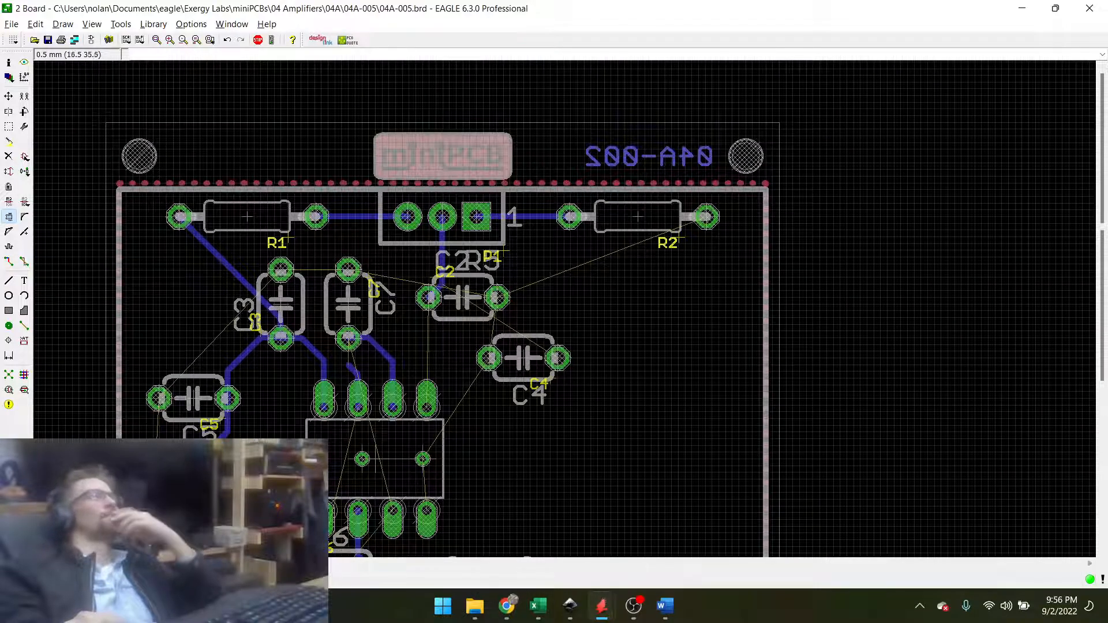
scroll(364, 242, down, 3)
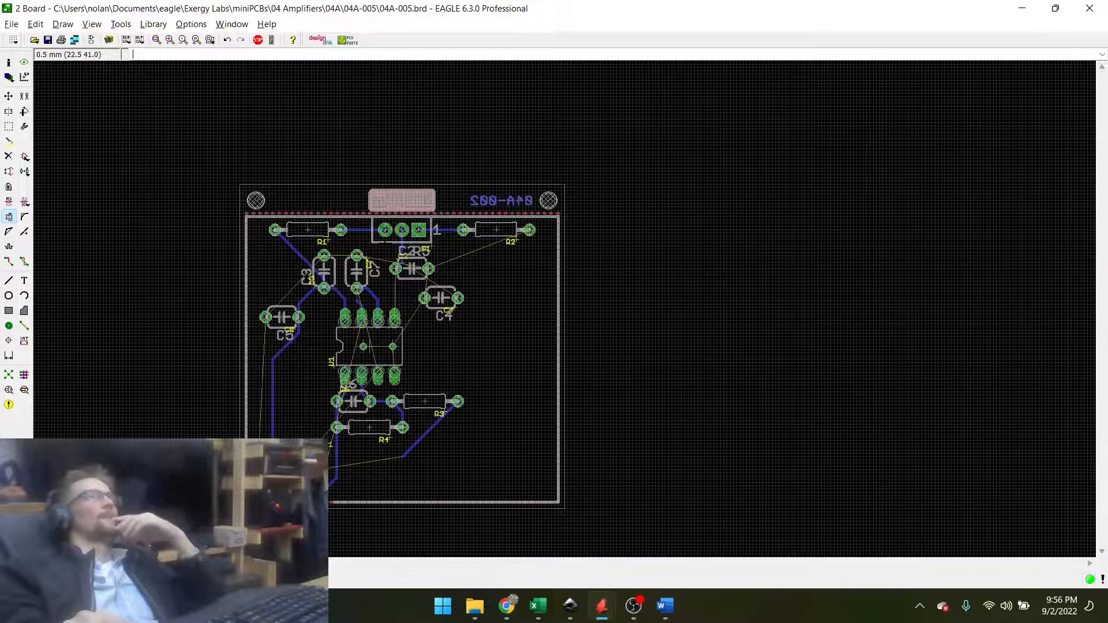
scroll(408, 218, up, 5)
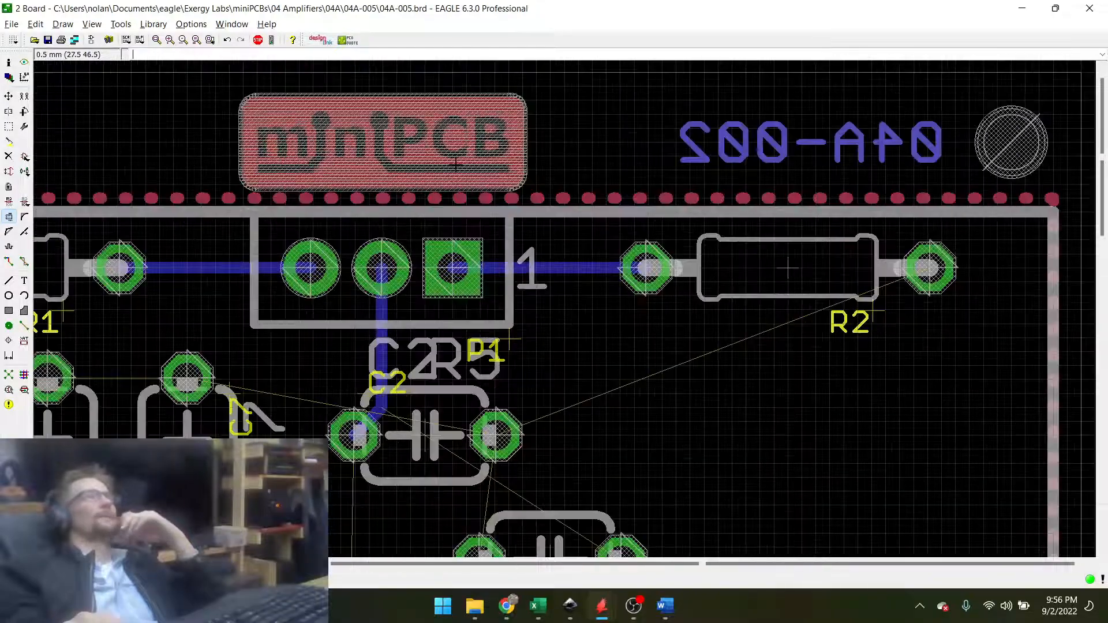
scroll(442, 251, down, 2)
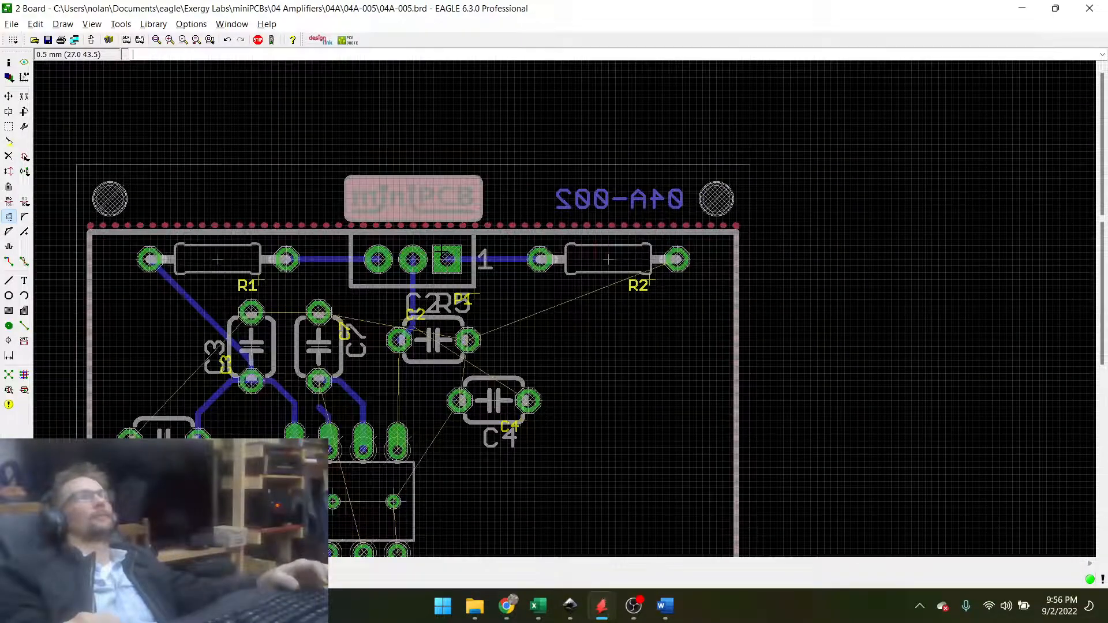
scroll(442, 254, down, 2)
scroll(587, 223, up, 5)
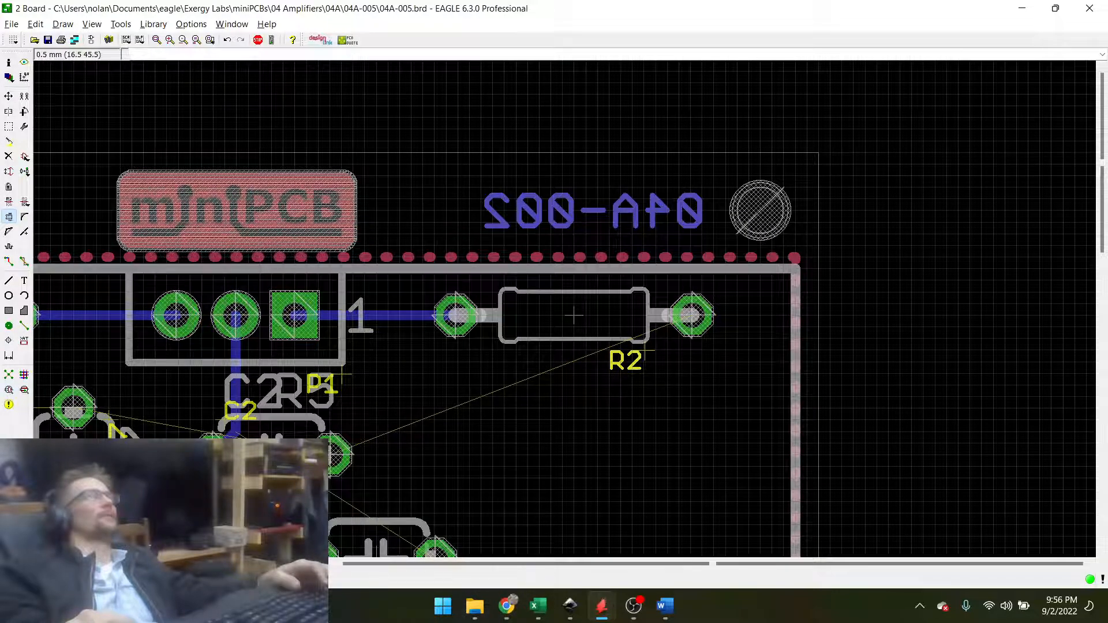
click(24, 341)
scroll(536, 267, down, 10)
scroll(408, 358, up, 5)
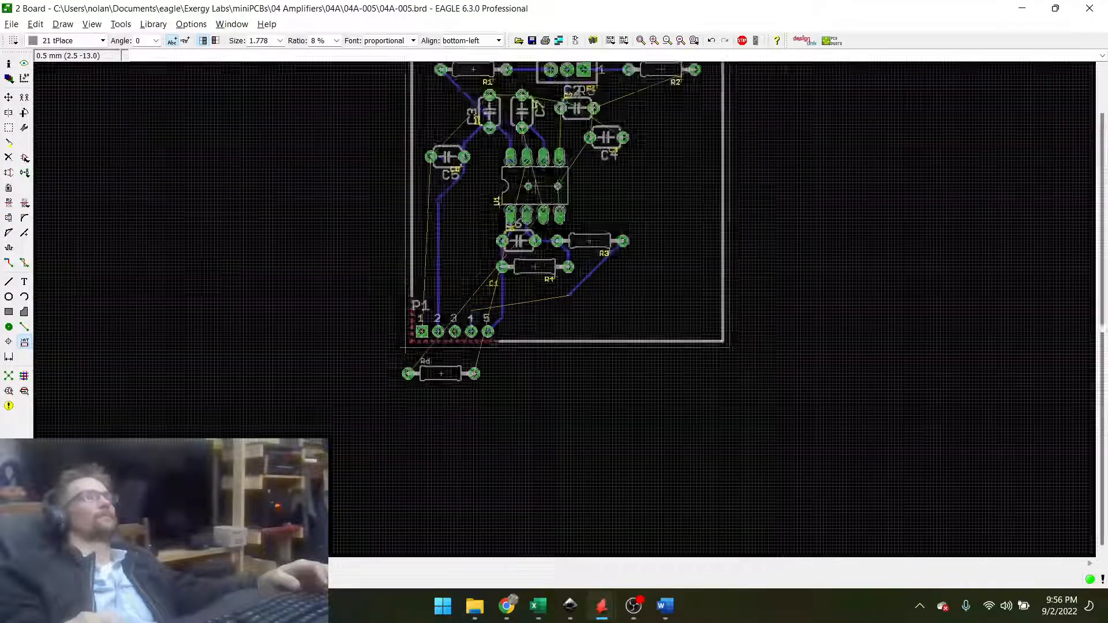
click(403, 330)
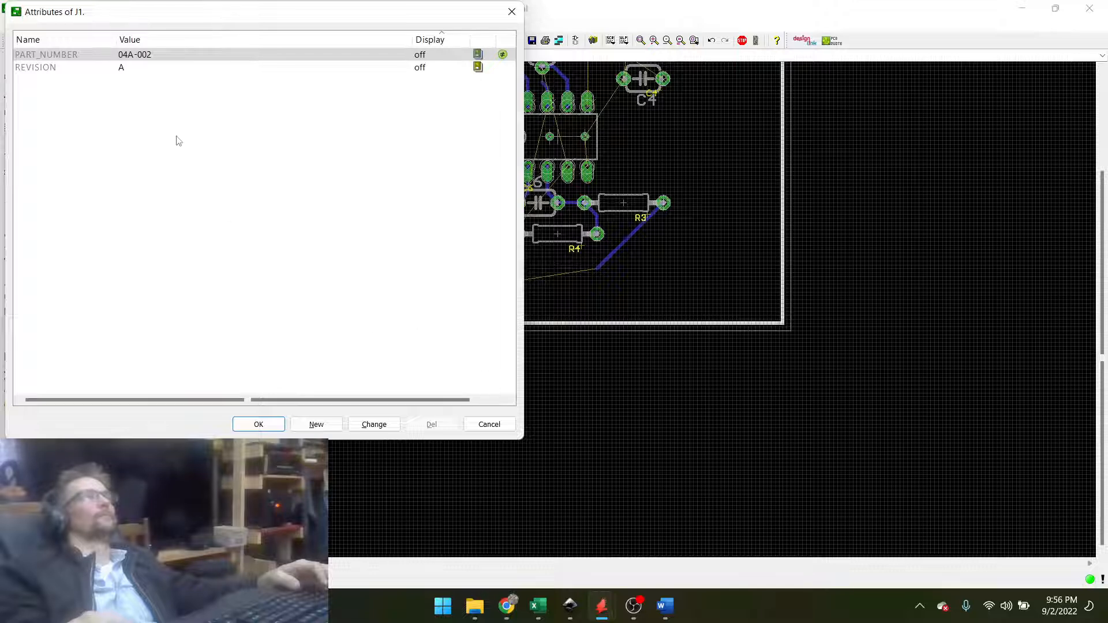
double_click(152, 55)
click(162, 59)
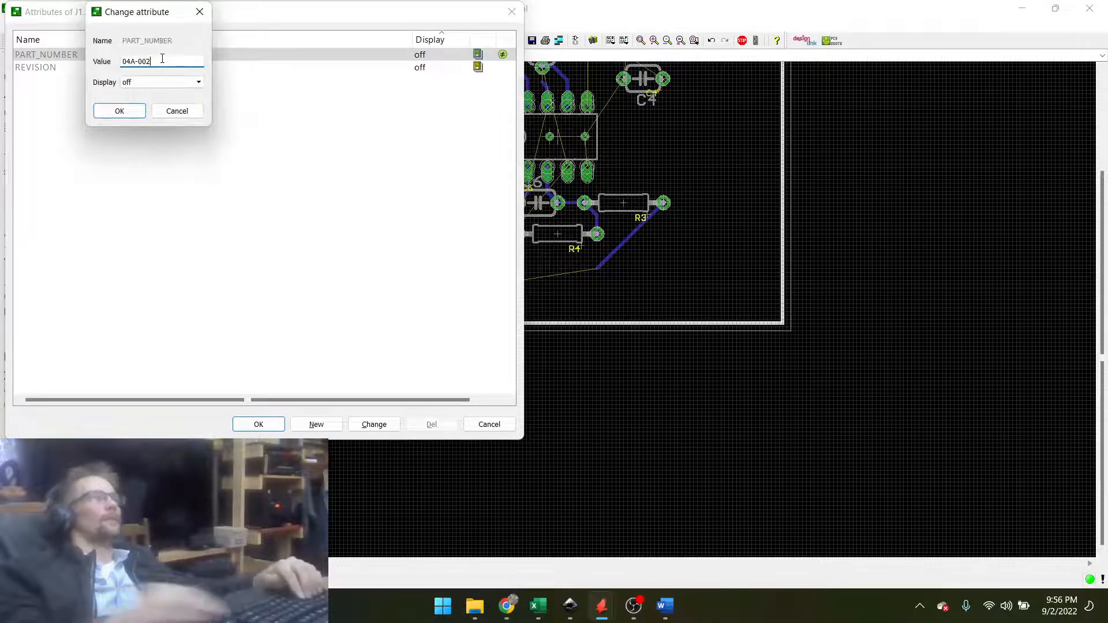
key(shift+Left)
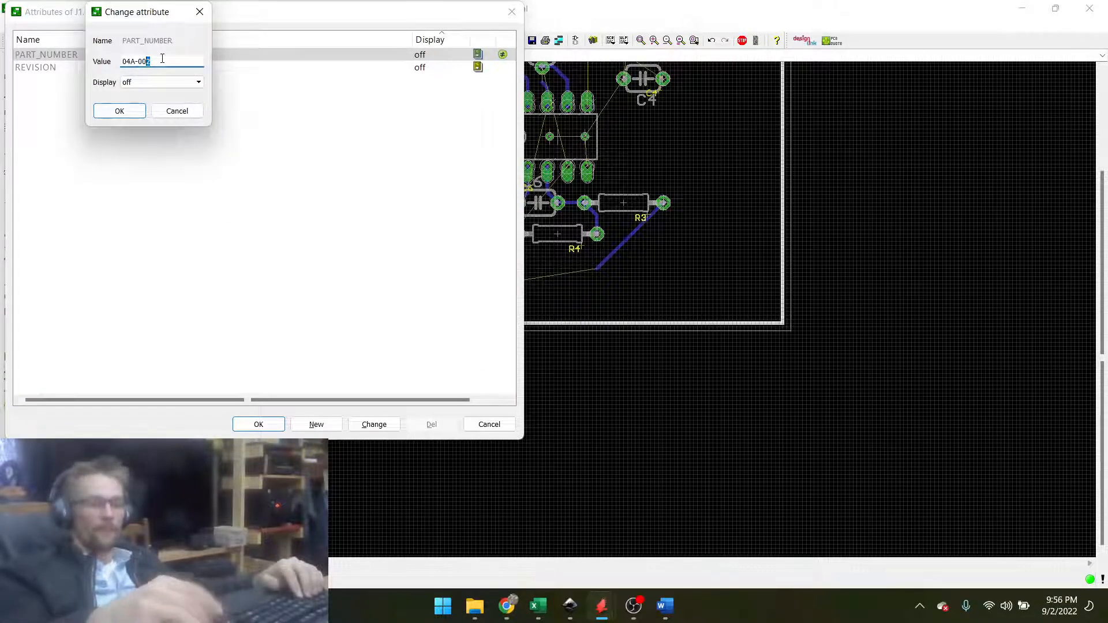
text(5-)
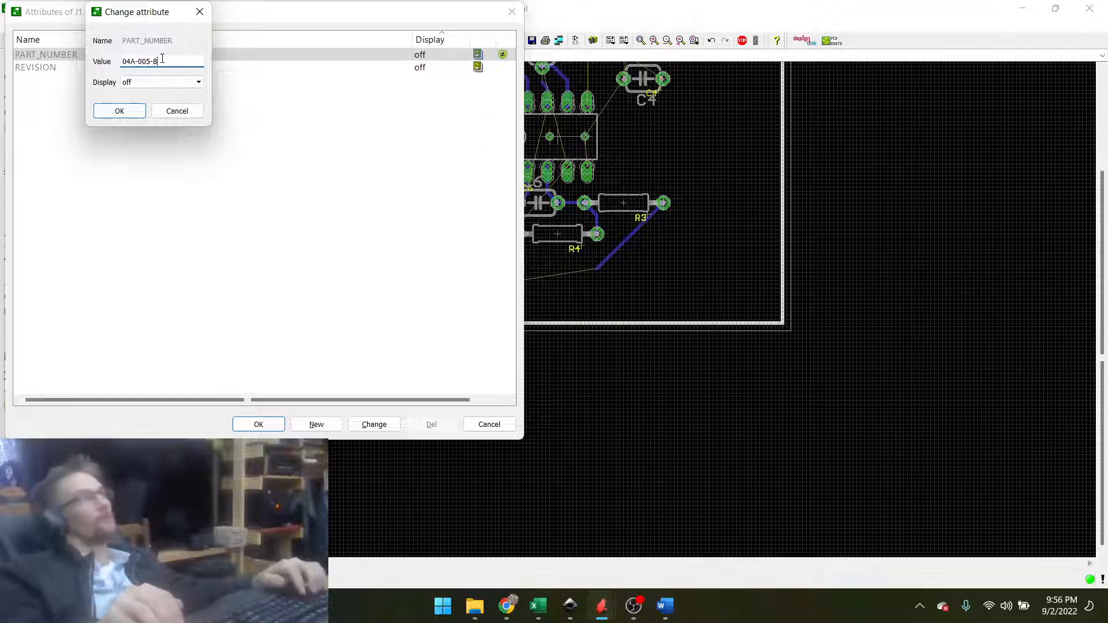
text(B)
key(Return)
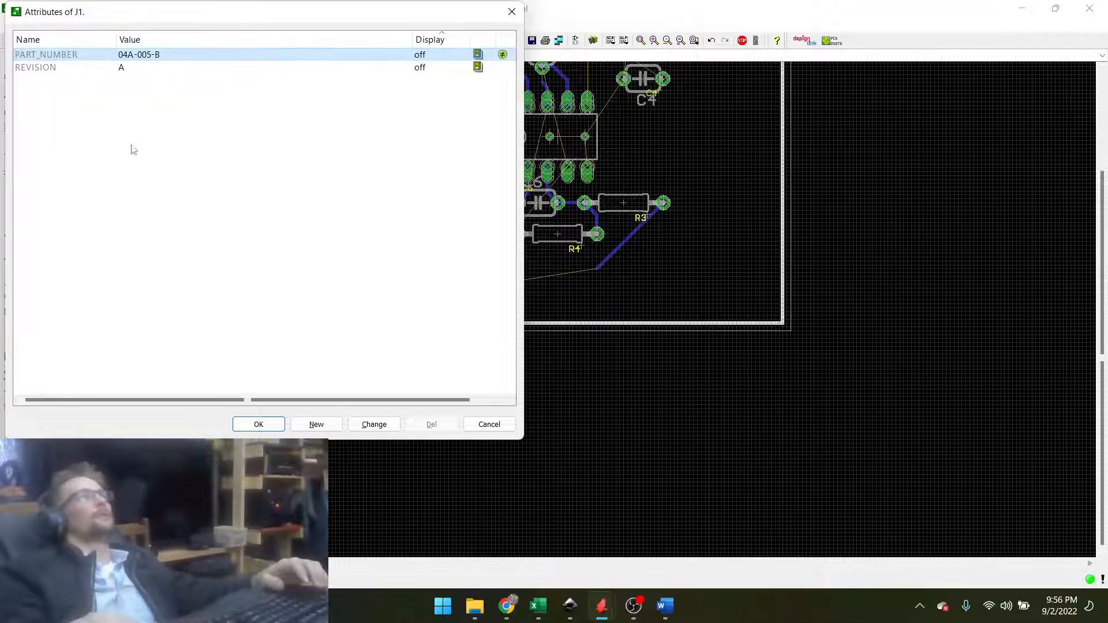
Set J1's REVISION attribute to B and apply the attribute changes.
double_click(143, 68)
text(B)
key(Return)
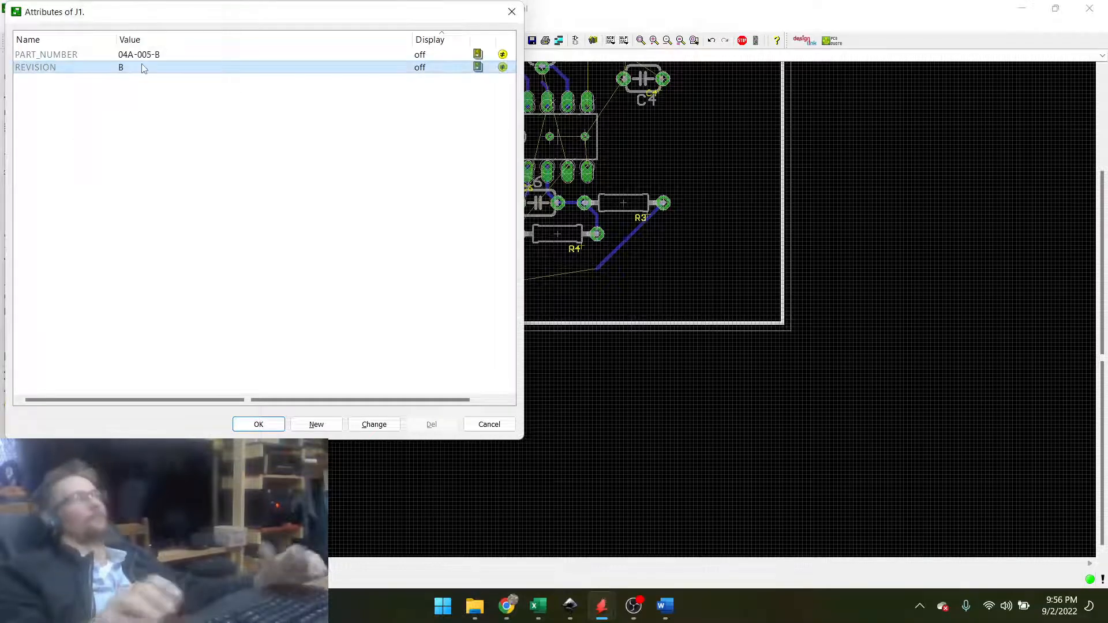
click(263, 422)
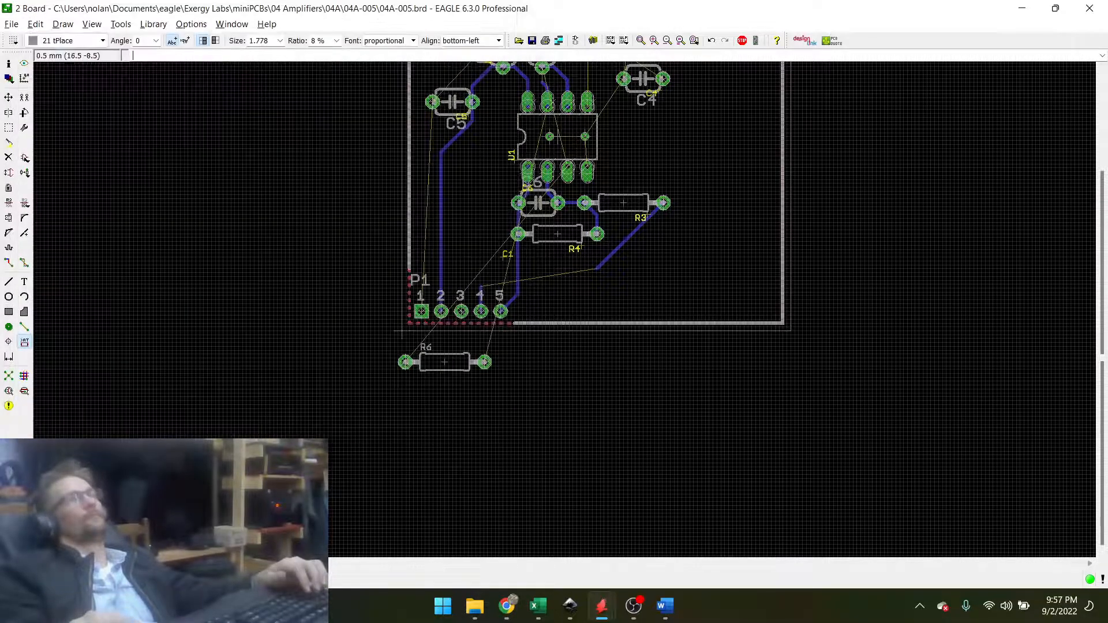
Check the part number text beside the miniPCB logo and run Ratsnest to fill the board's copper polygons.
scroll(524, 417, down, 5)
scroll(633, 198, up, 6)
scroll(569, 275, up, 2)
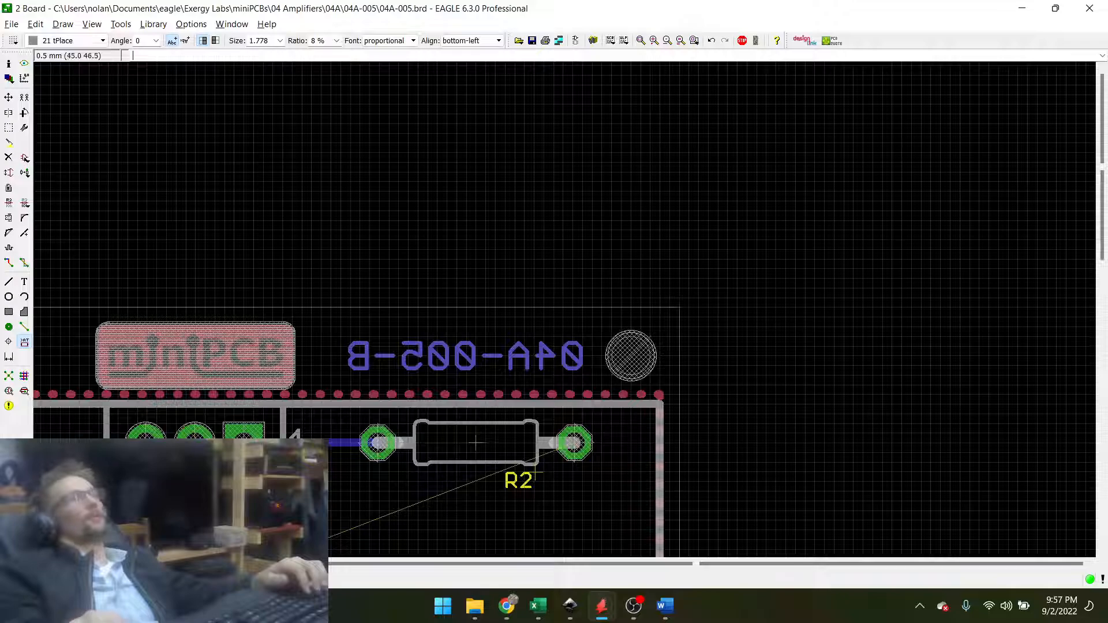
scroll(513, 248, down, 4)
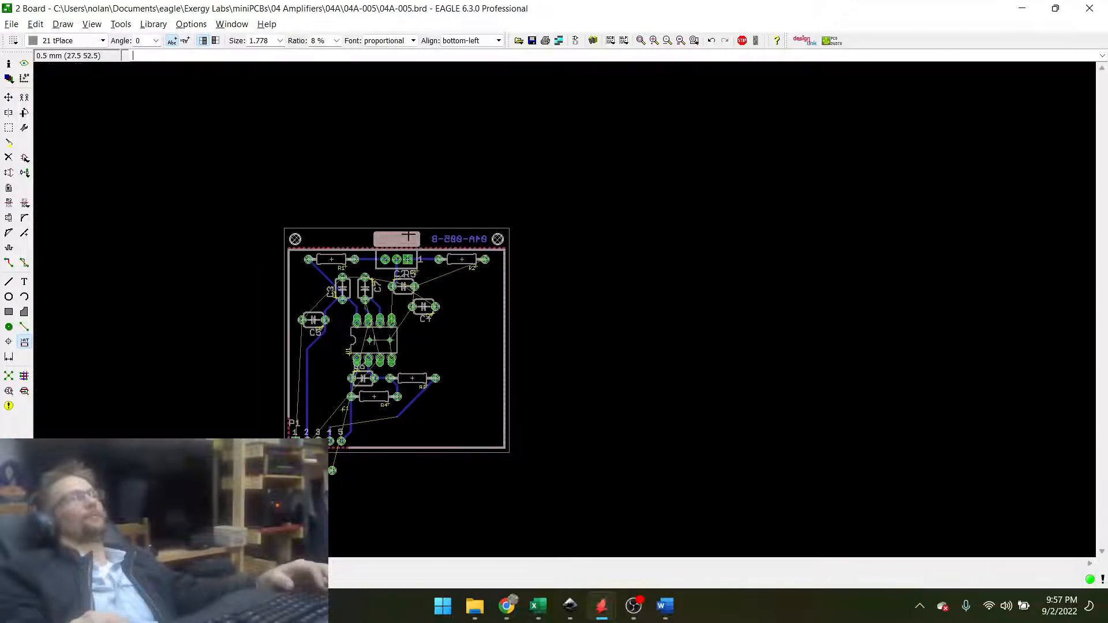
scroll(398, 352, up, 2)
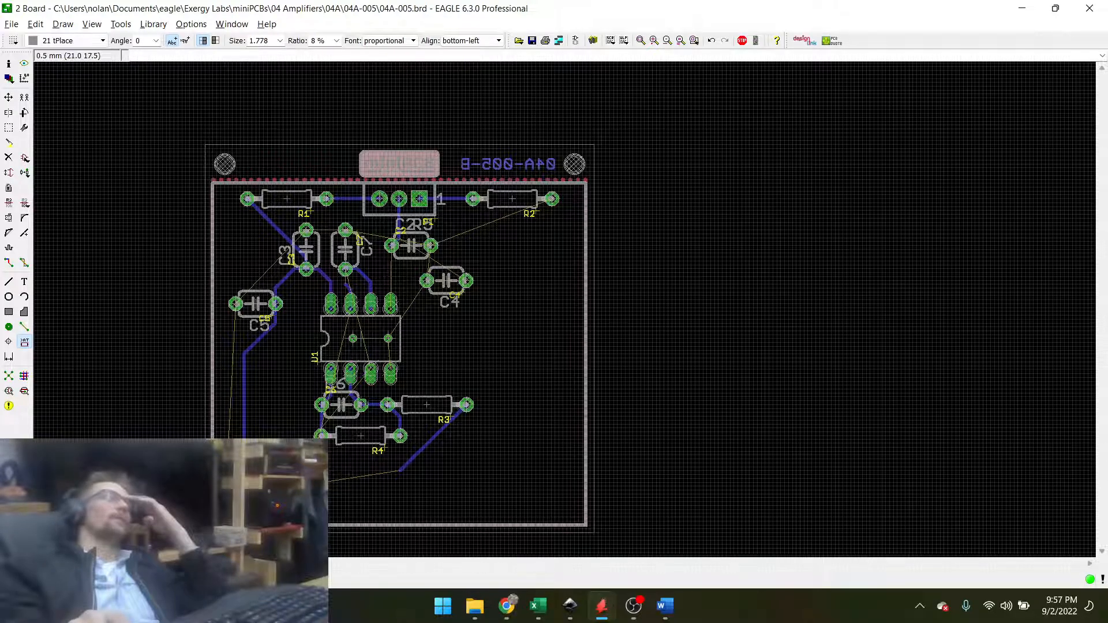
click(9, 376)
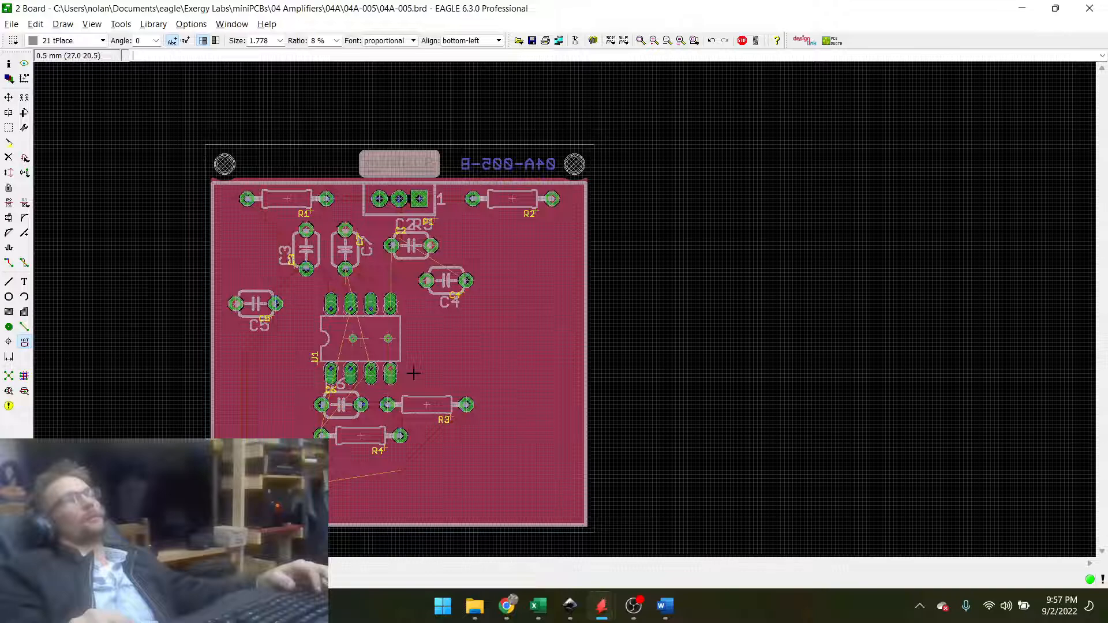
scroll(494, 314, down, 1)
scroll(478, 313, up, 2)
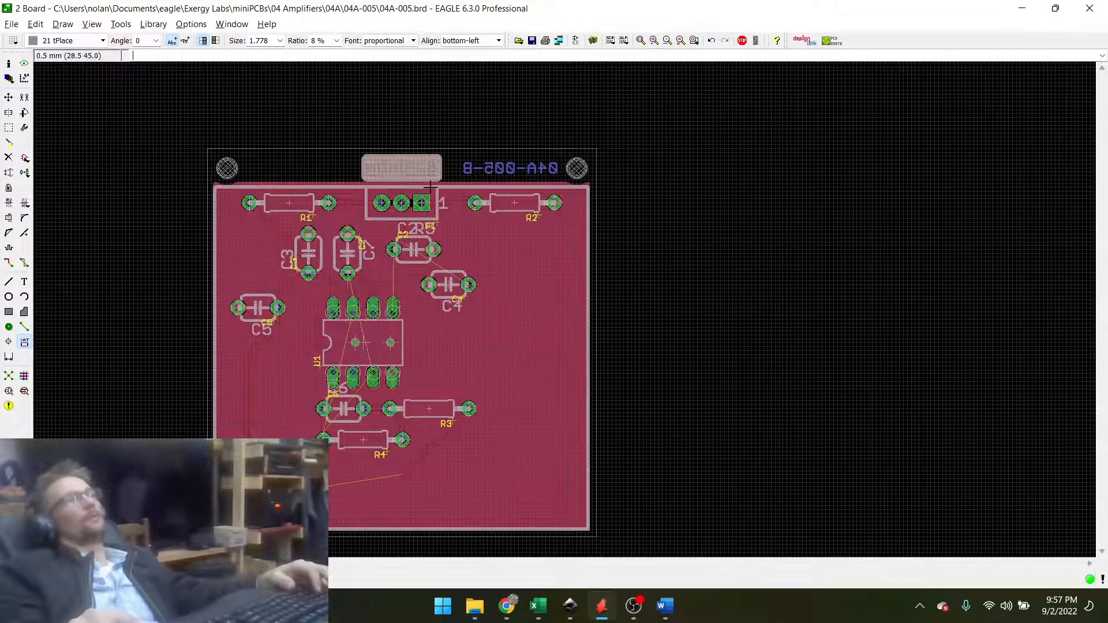
Save the 04A-005 board and its schematic.
click(531, 41)
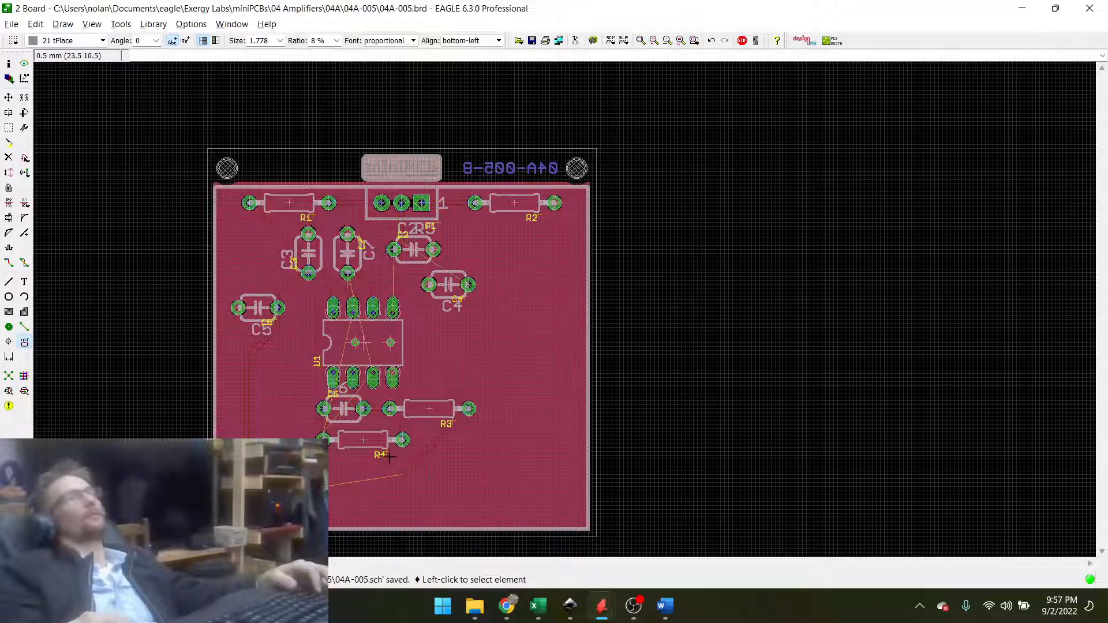
scroll(414, 252, down, 1)
scroll(414, 252, up, 1)
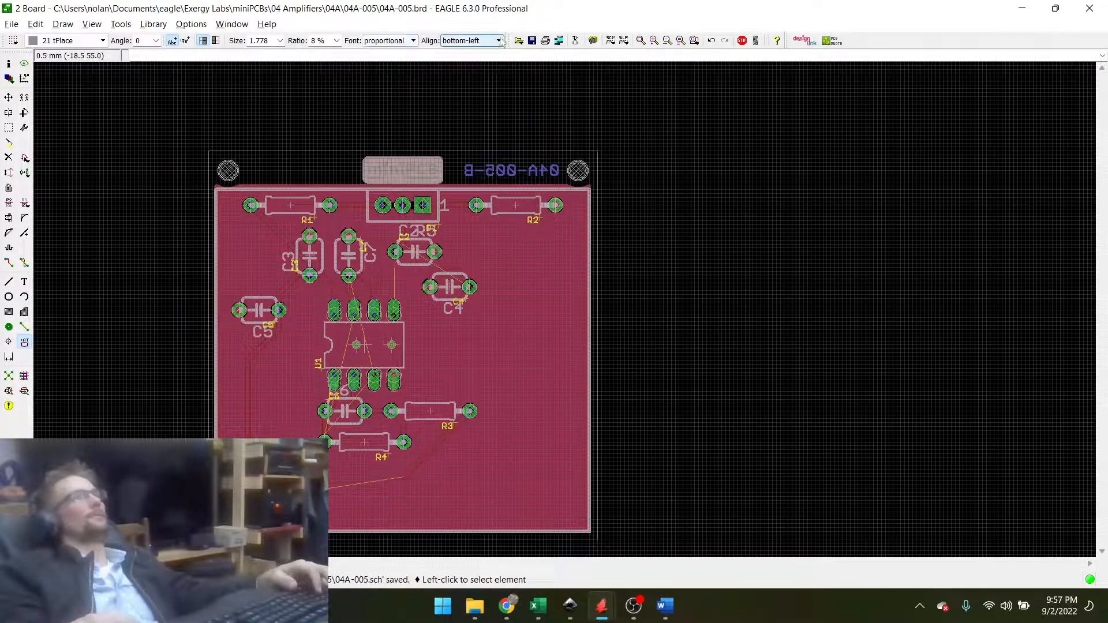
click(530, 40)
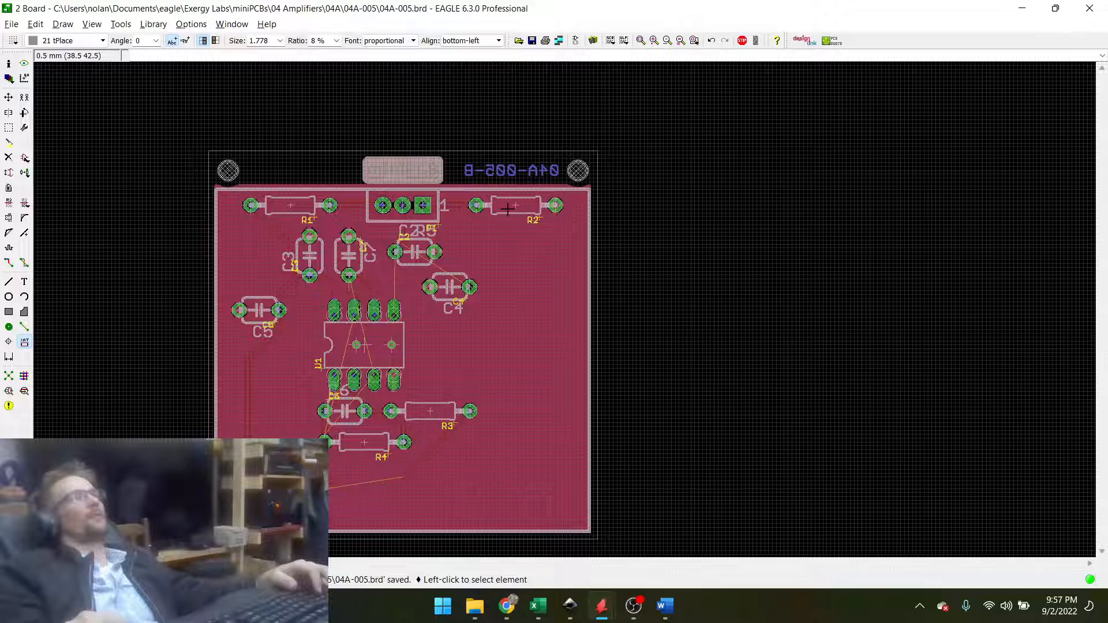
Move the copper polygon's upper edge down onto the silkscreen frame line below the miniPCB logo.
scroll(234, 161, up, 2)
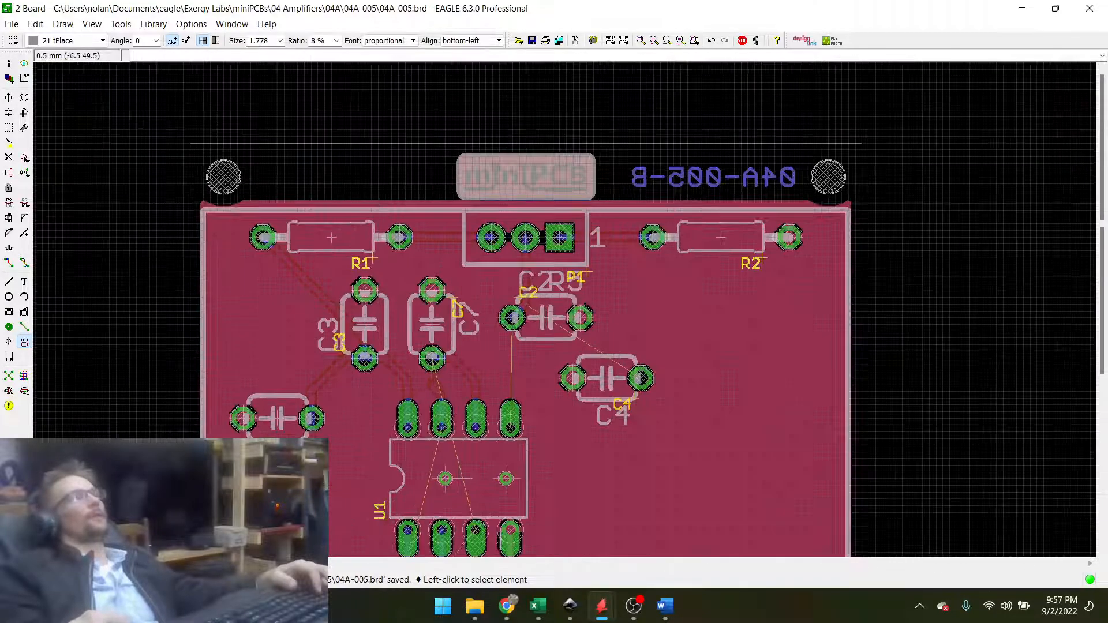
click(10, 99)
scroll(525, 208, up, 2)
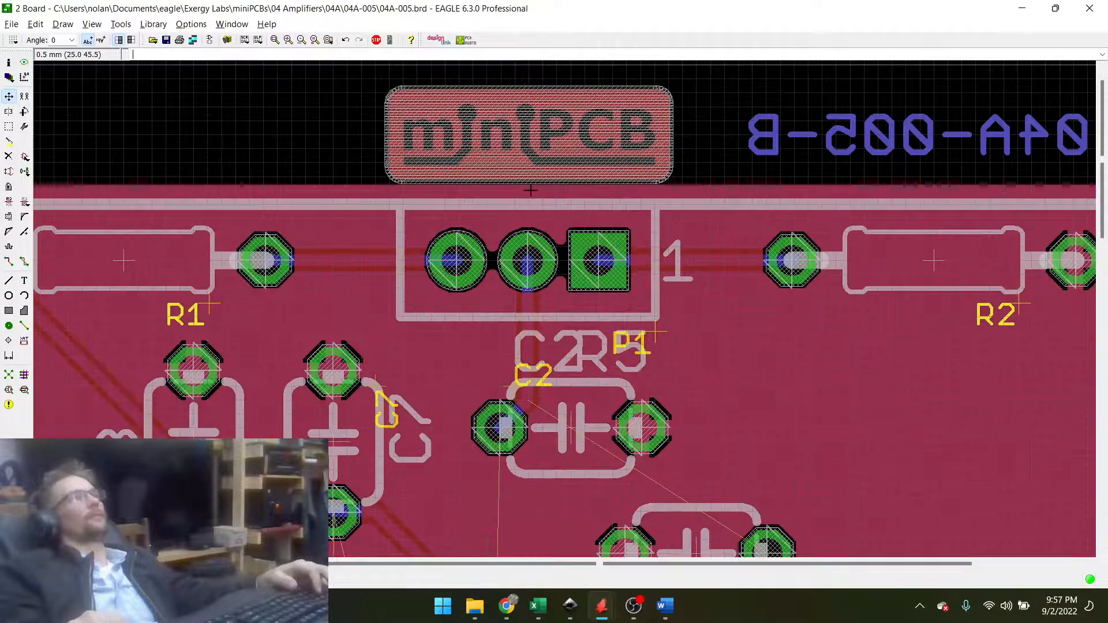
click(532, 198)
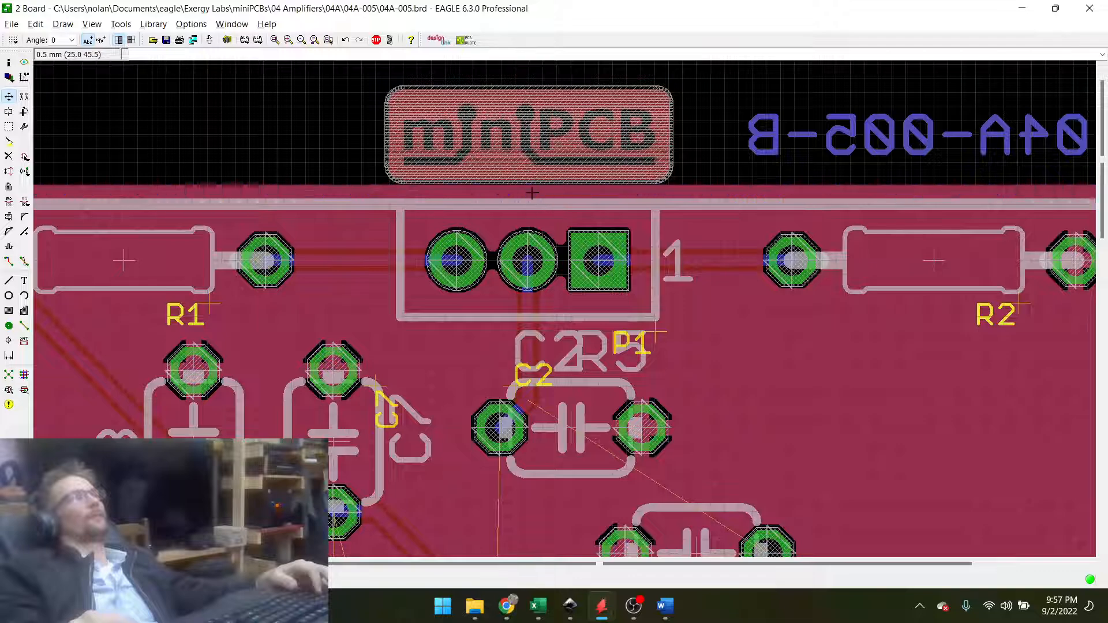
click(529, 187)
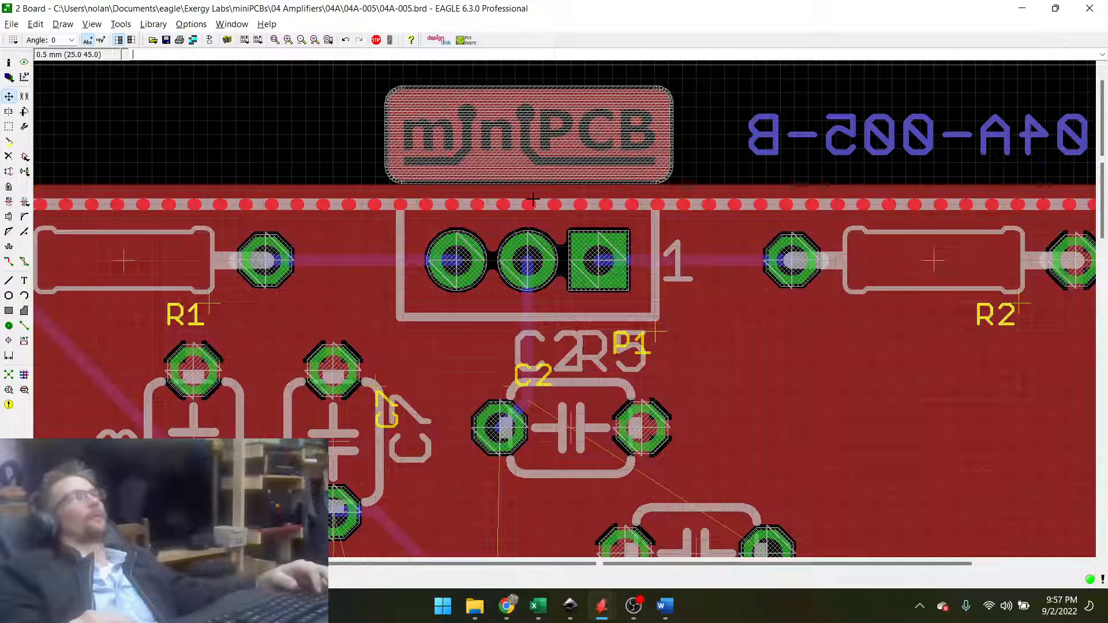
scroll(536, 199, down, 3)
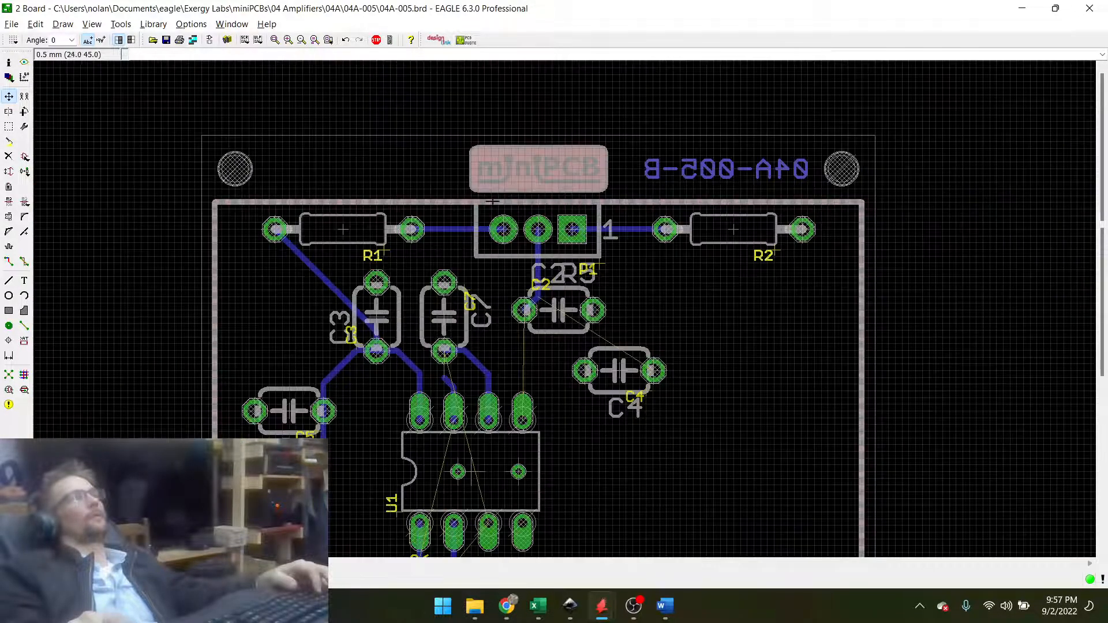
Rerun Ratsnest to refill the copper with its moved upper edge and check the pour across the board.
click(8, 375)
scroll(273, 165, up, 5)
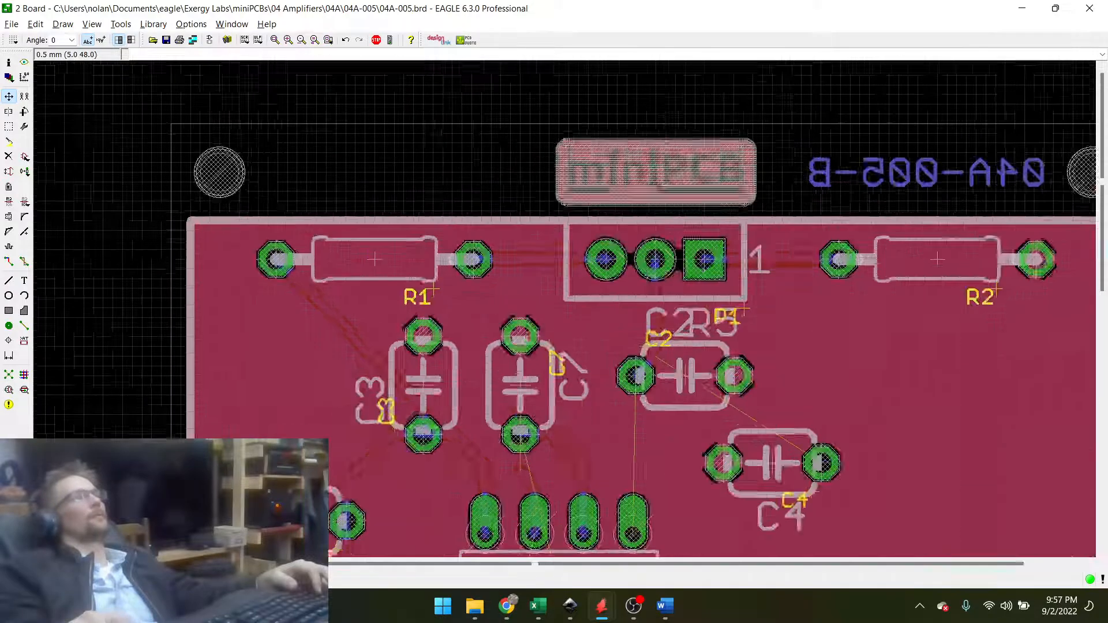
scroll(185, 170, down, 5)
scroll(376, 141, down, 3)
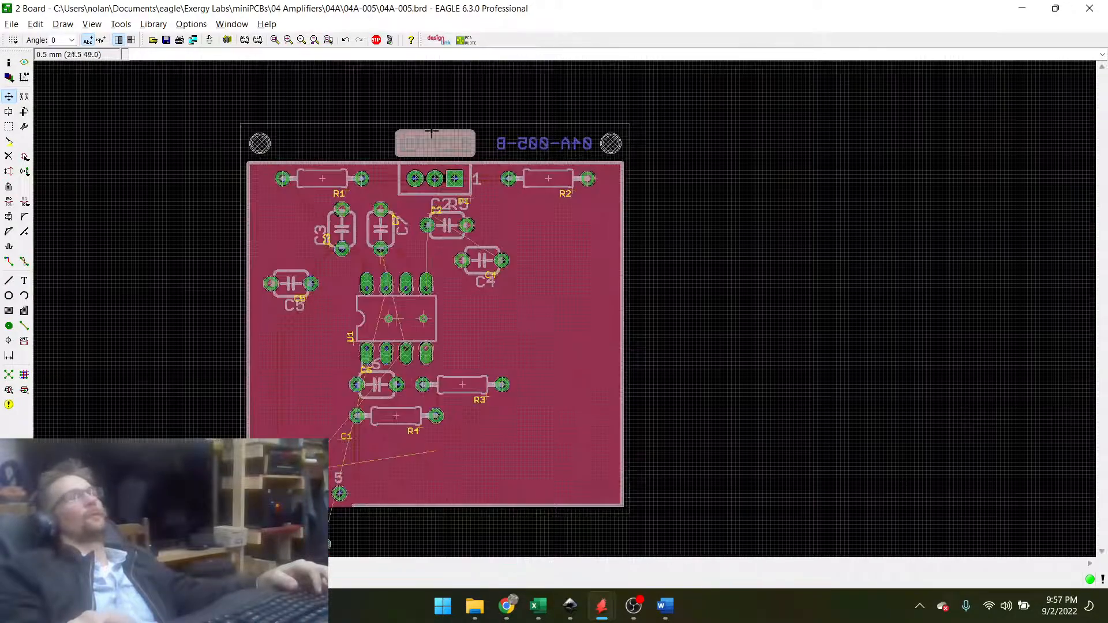
scroll(319, 388, up, 3)
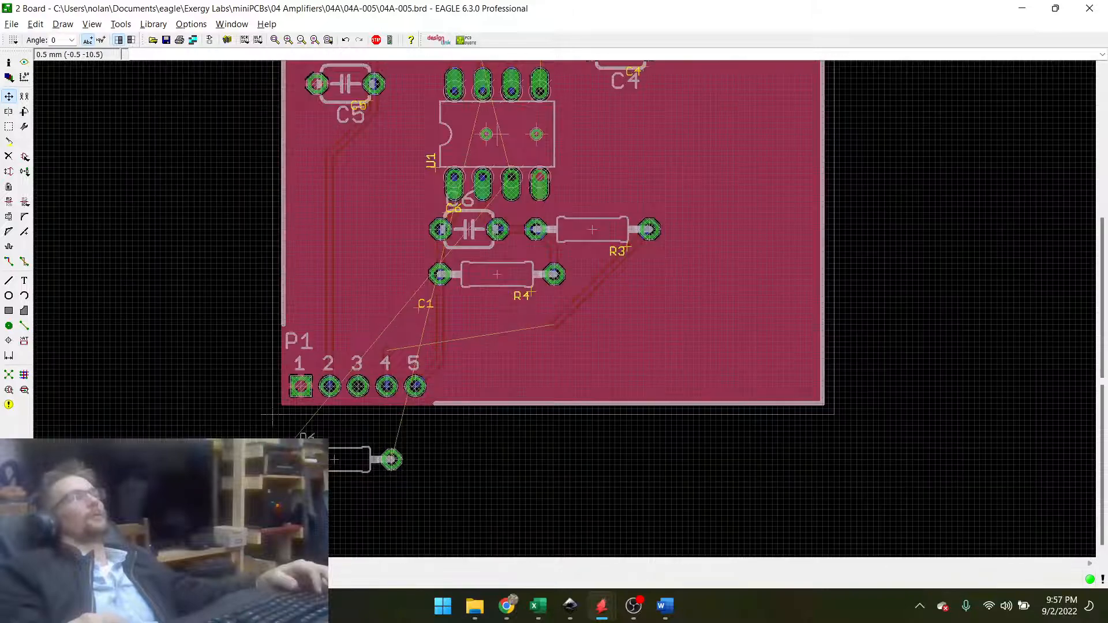
scroll(319, 388, down, 3)
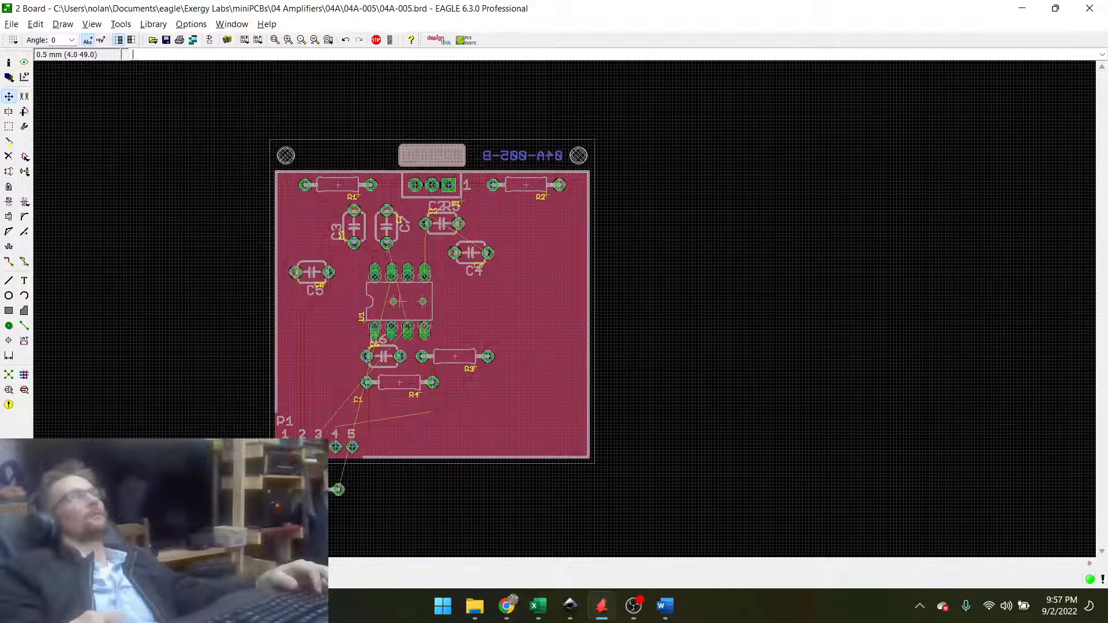
Switch to the EAGLE Control Panel and open the minipcb.lbr library for editing.
key(alt+Tab)
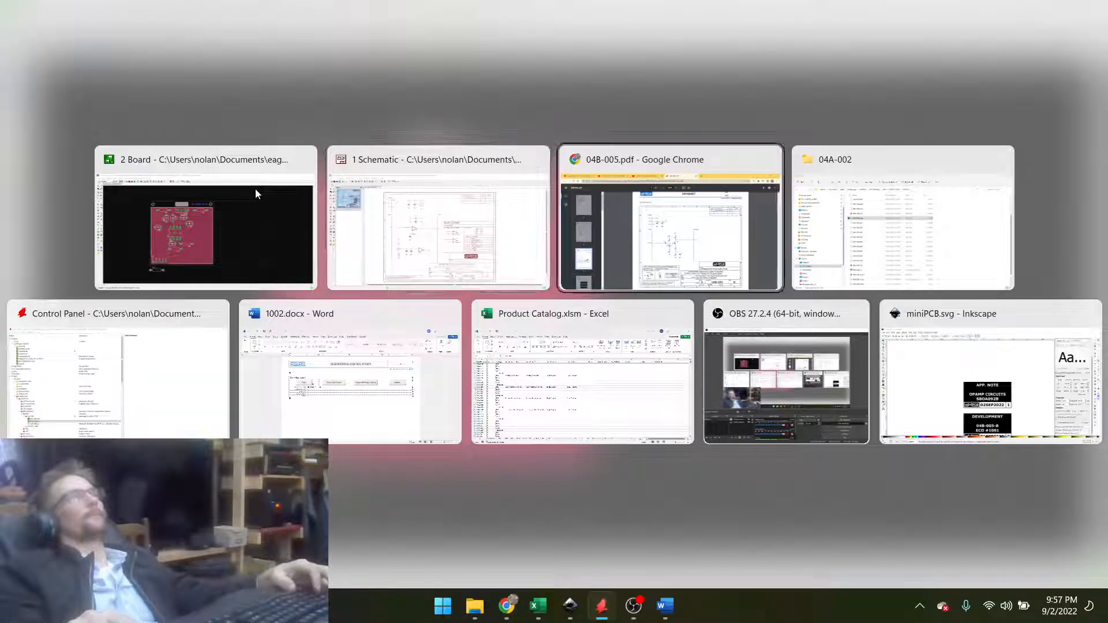
click(136, 418)
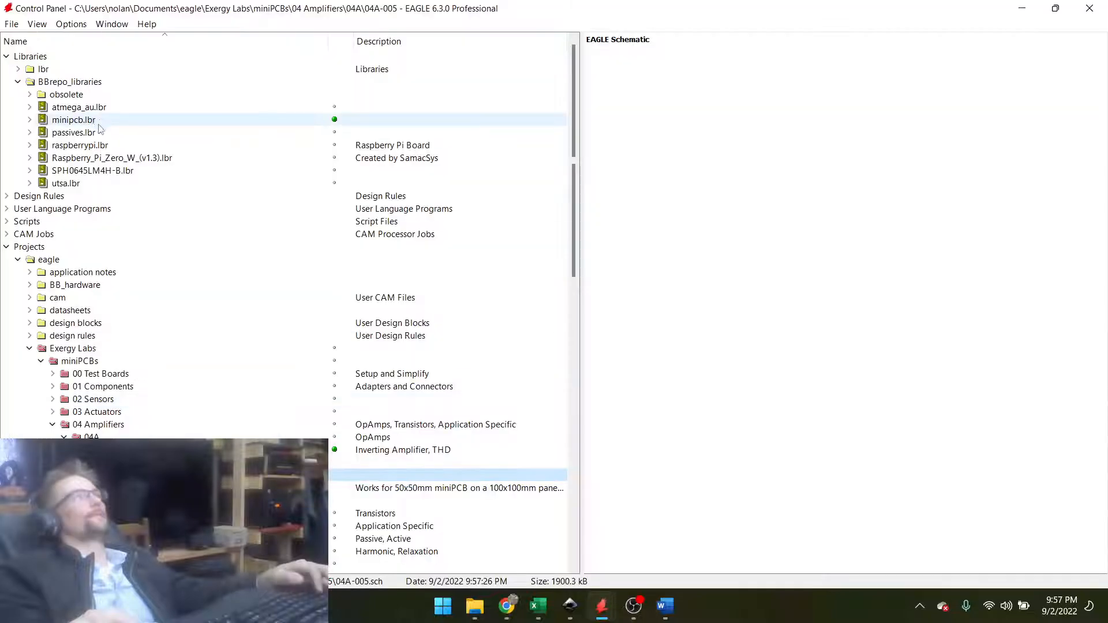
click(66, 120)
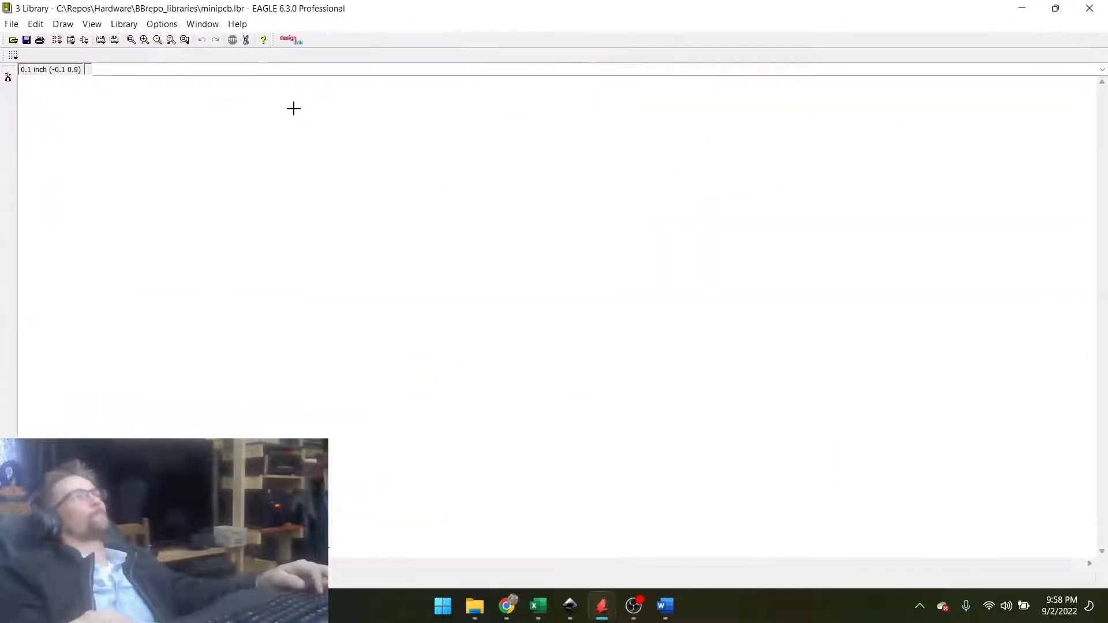
Sort the library's package list in ascending order and open package 0204/7 to examine its text layout.
click(60, 41)
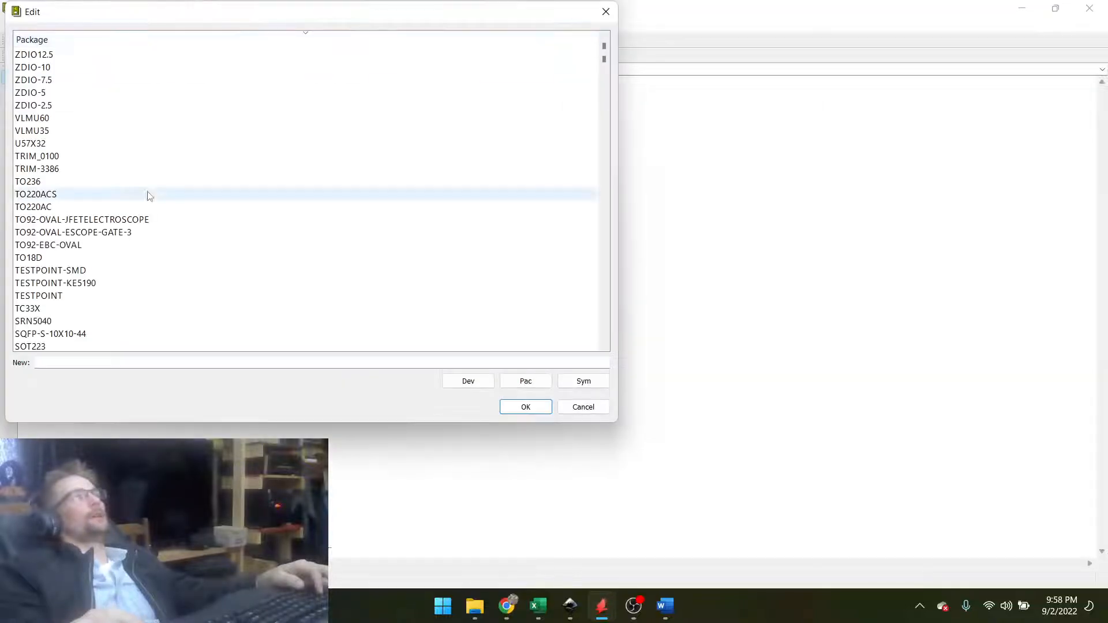
scroll(148, 193, down, 6)
scroll(148, 194, up, 6)
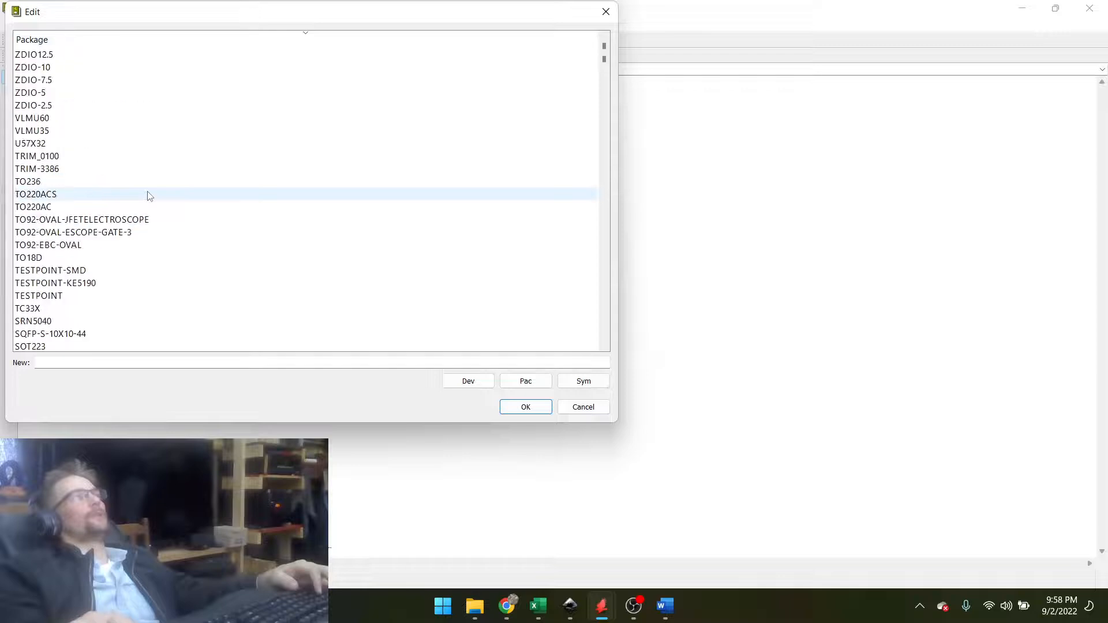
click(35, 38)
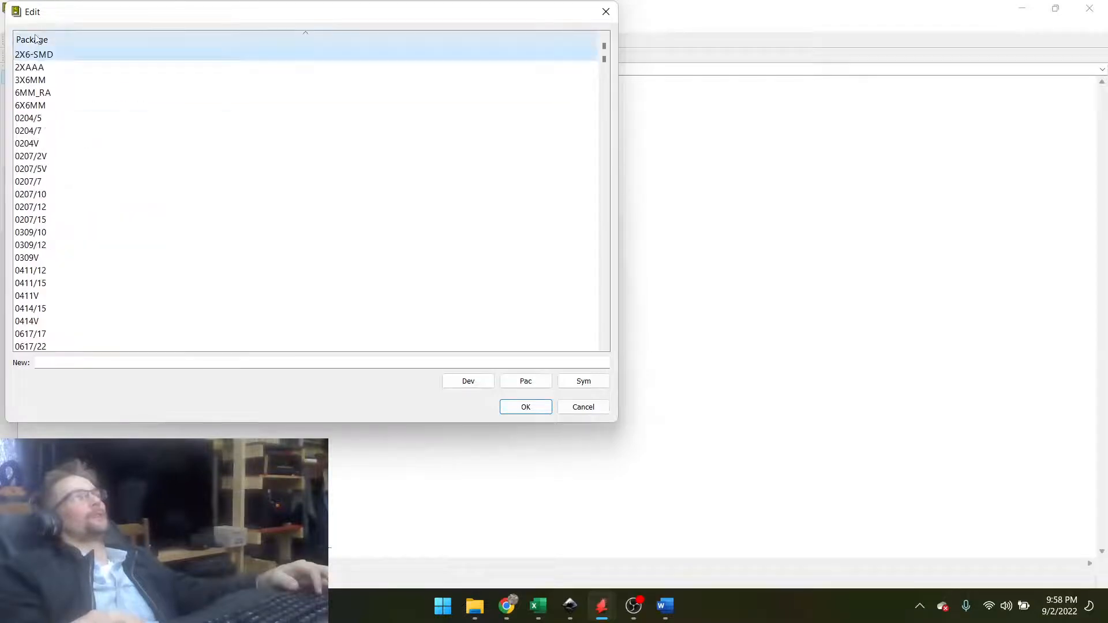
click(50, 131)
double_click(50, 131)
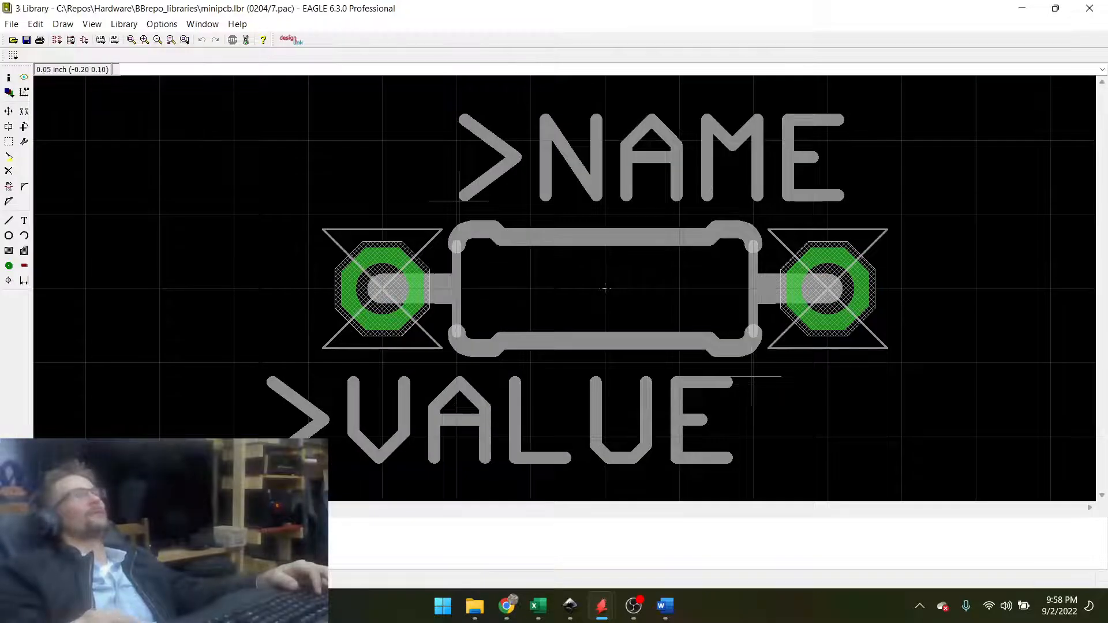
Examine the footprints of packages 0204/5 and 0204V in the library.
click(69, 40)
double_click(32, 119)
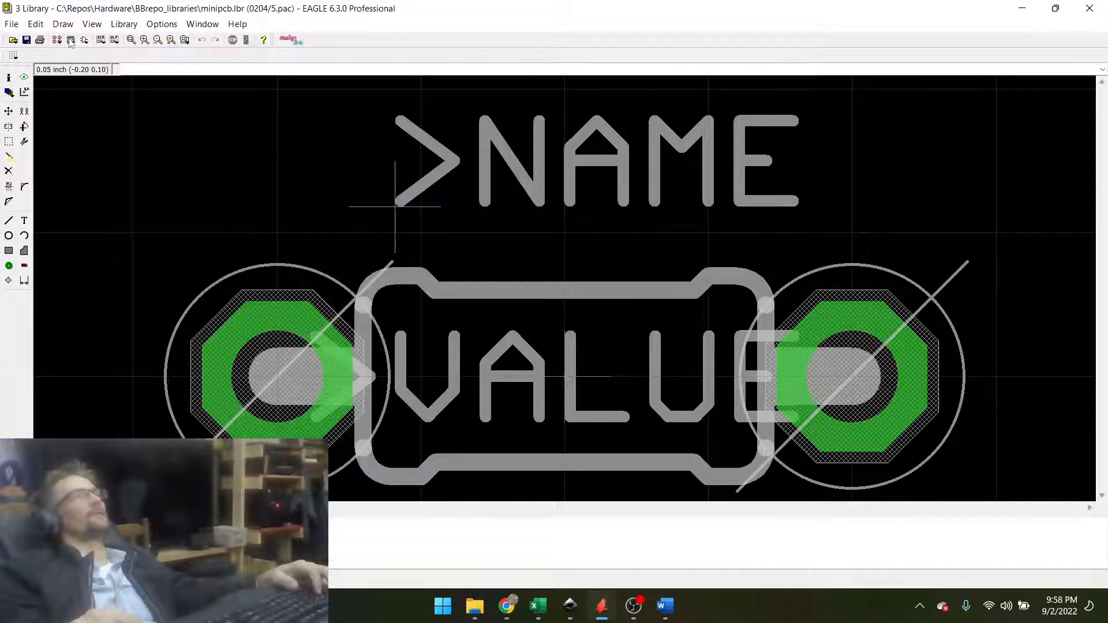
click(69, 39)
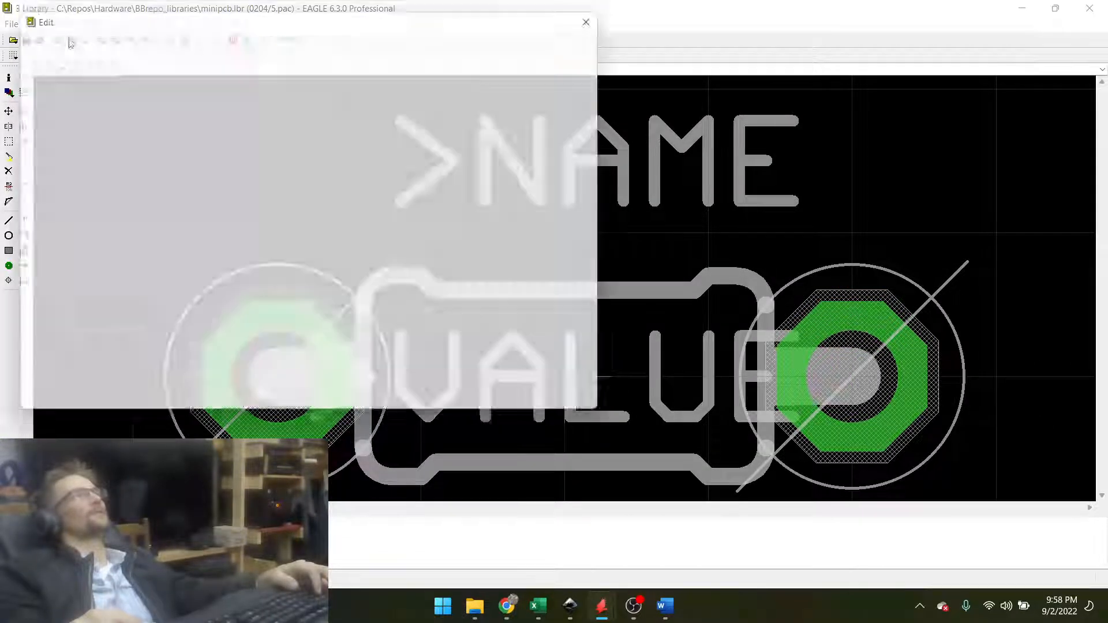
double_click(35, 142)
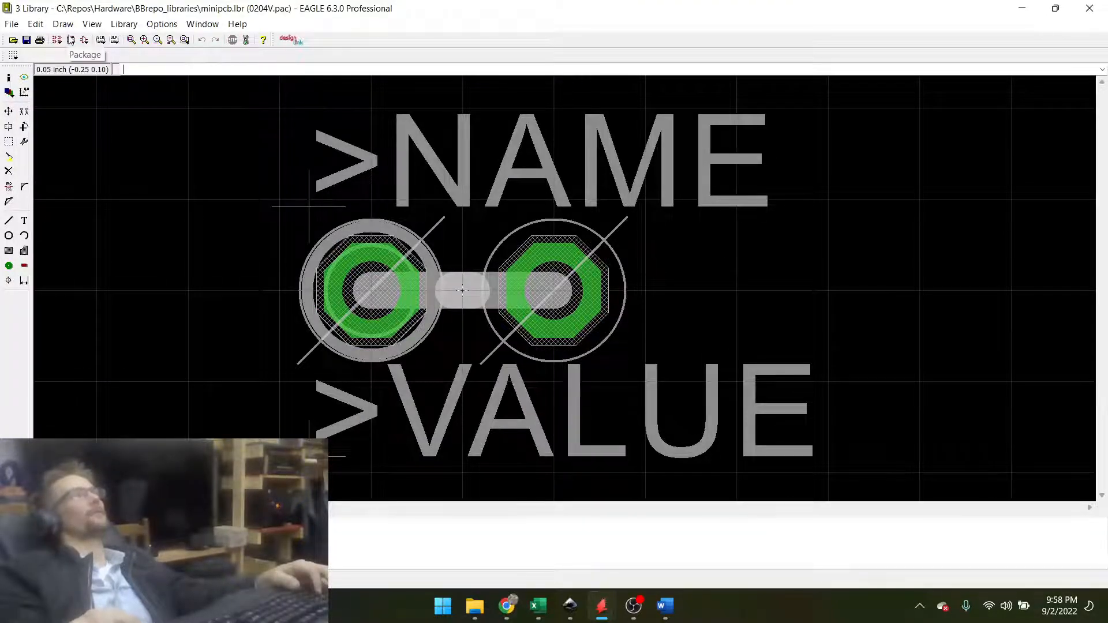
Open the 0207/10 resistor package for editing and bring its whole footprint into view.
click(70, 39)
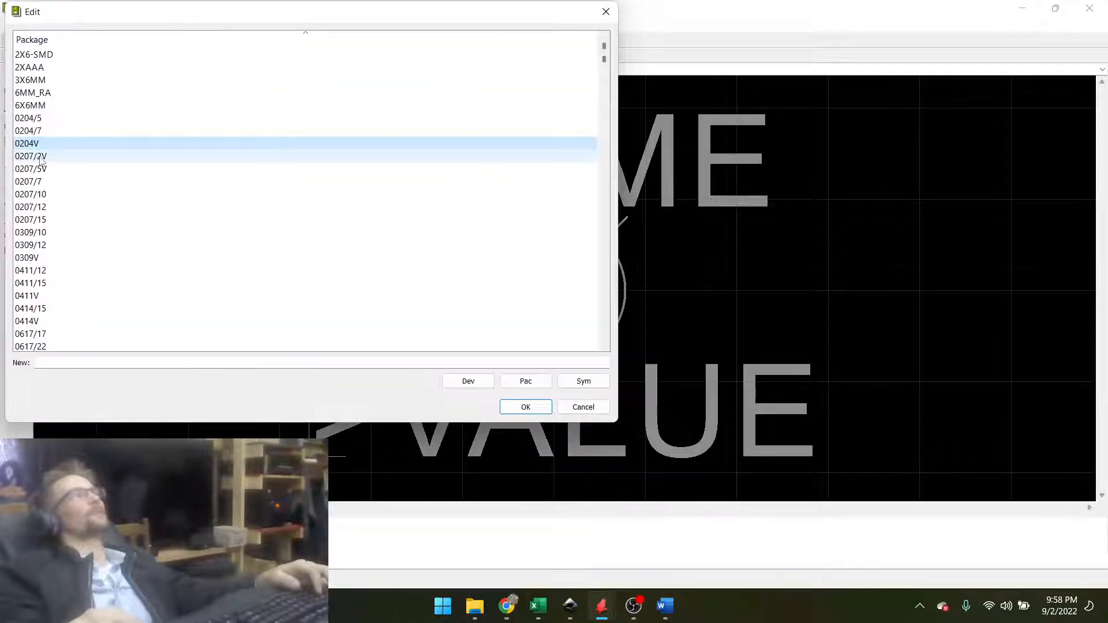
double_click(49, 194)
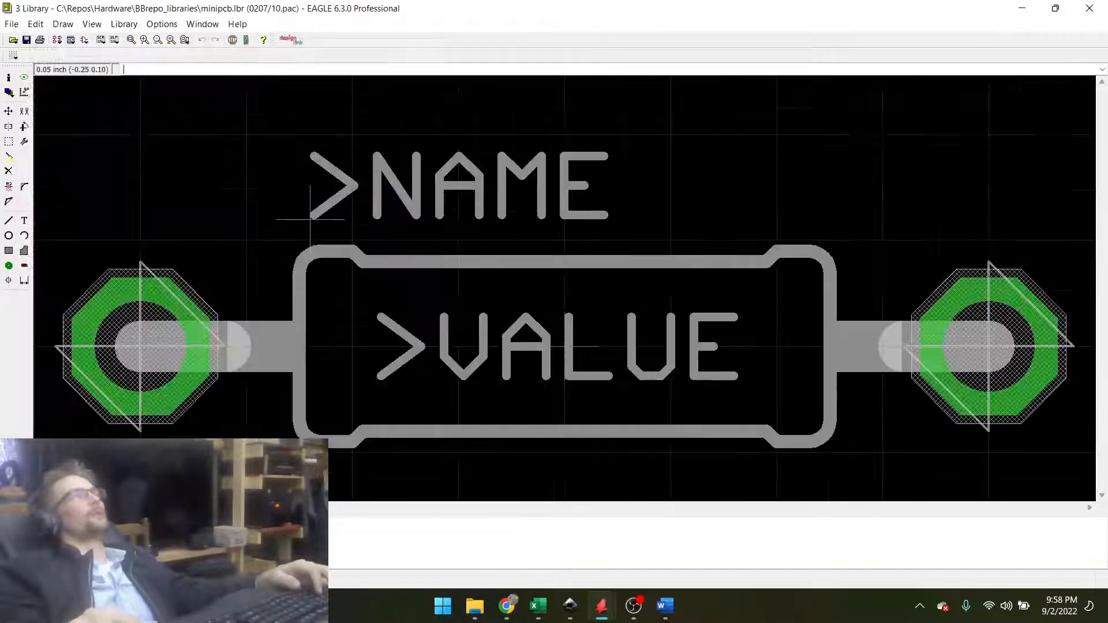
scroll(211, 228, down, 3)
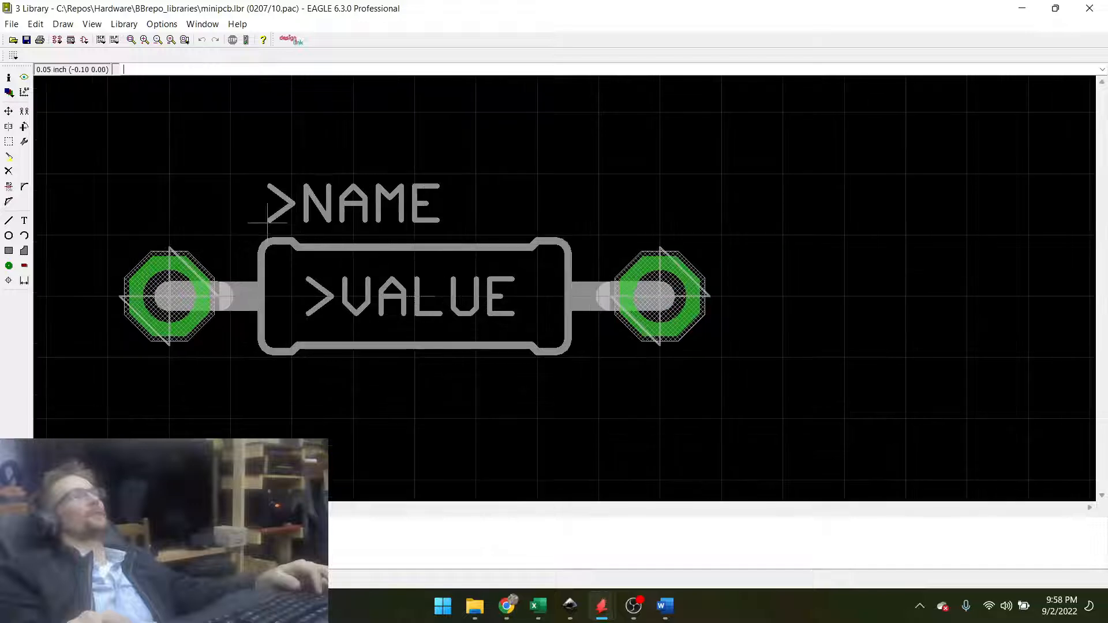
scroll(291, 229, up, 1)
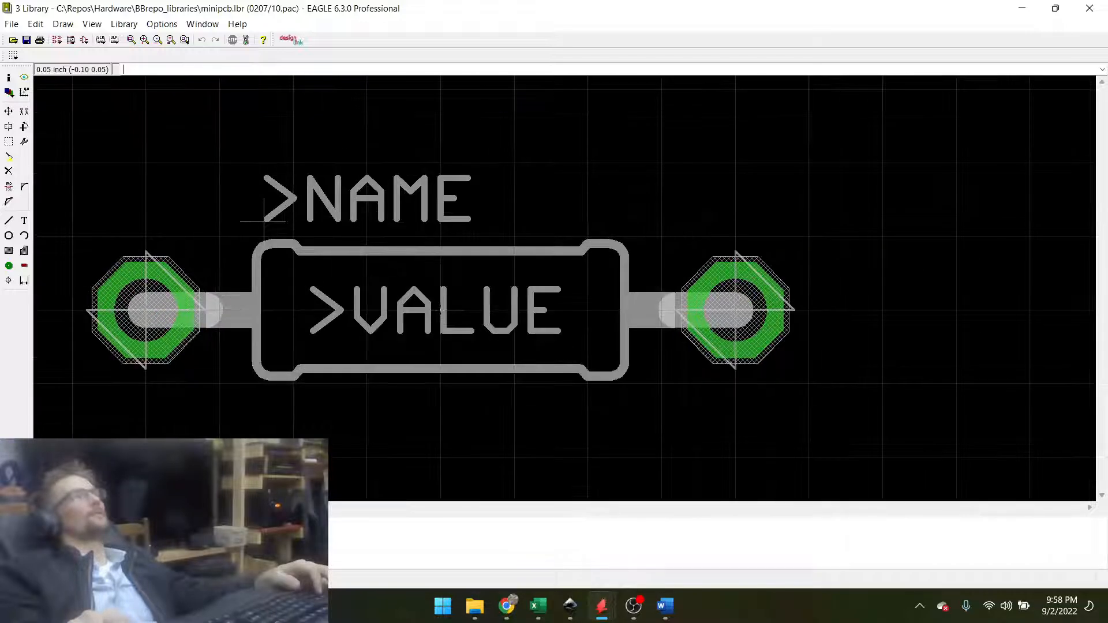
Check the text size in the >NAME label's properties without changing it.
right_click(263, 221)
click(305, 323)
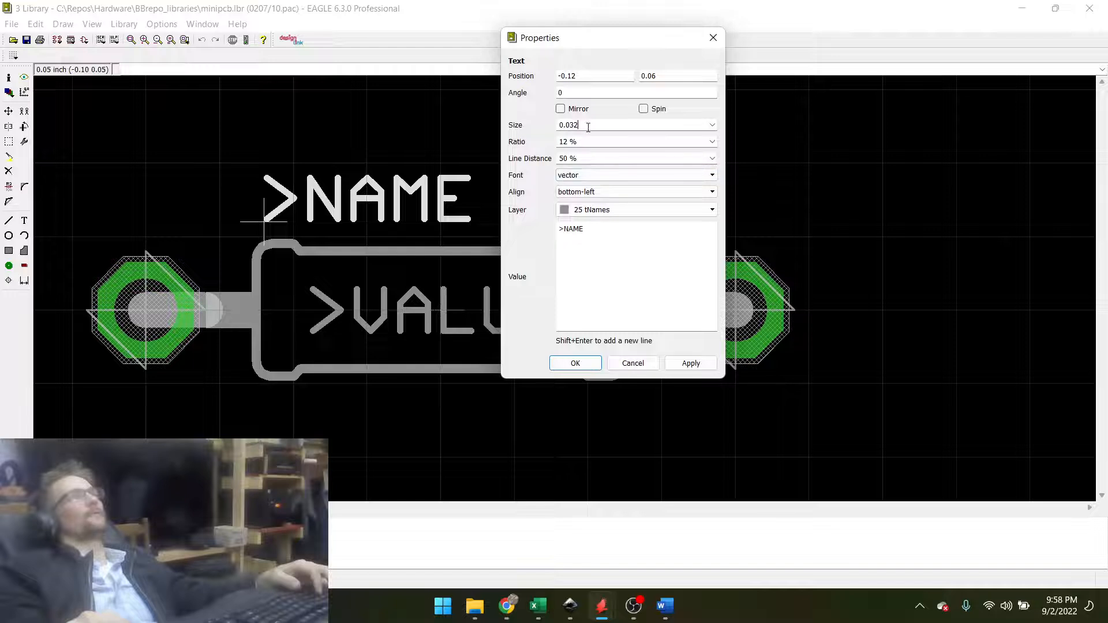
drag(588, 126, 547, 126)
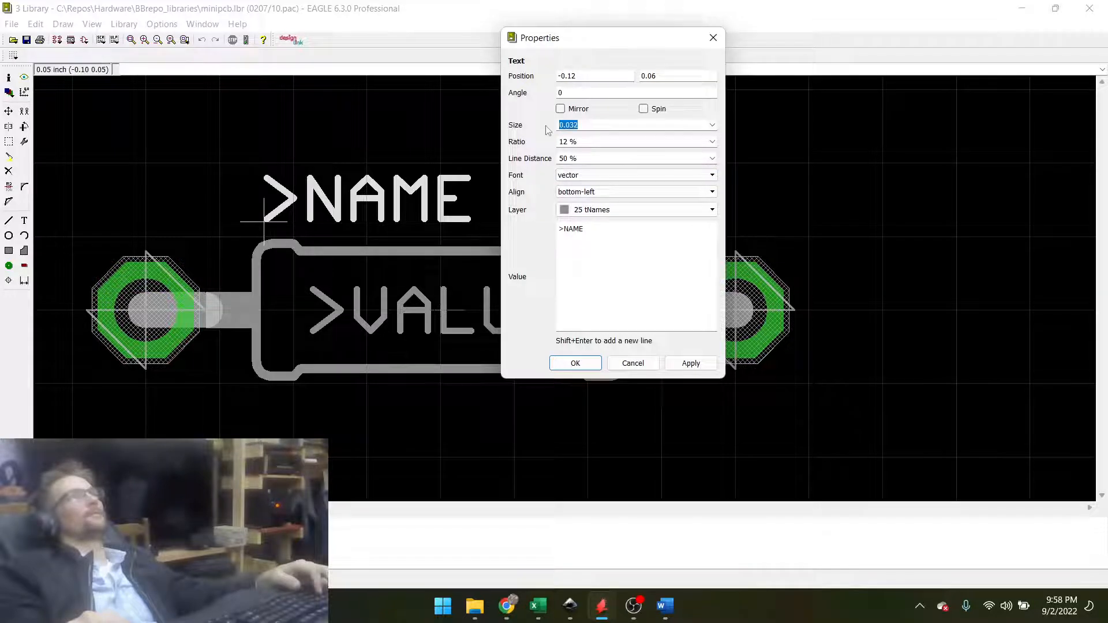
click(632, 363)
Set the package editor's grid to 0.5 mm.
click(14, 56)
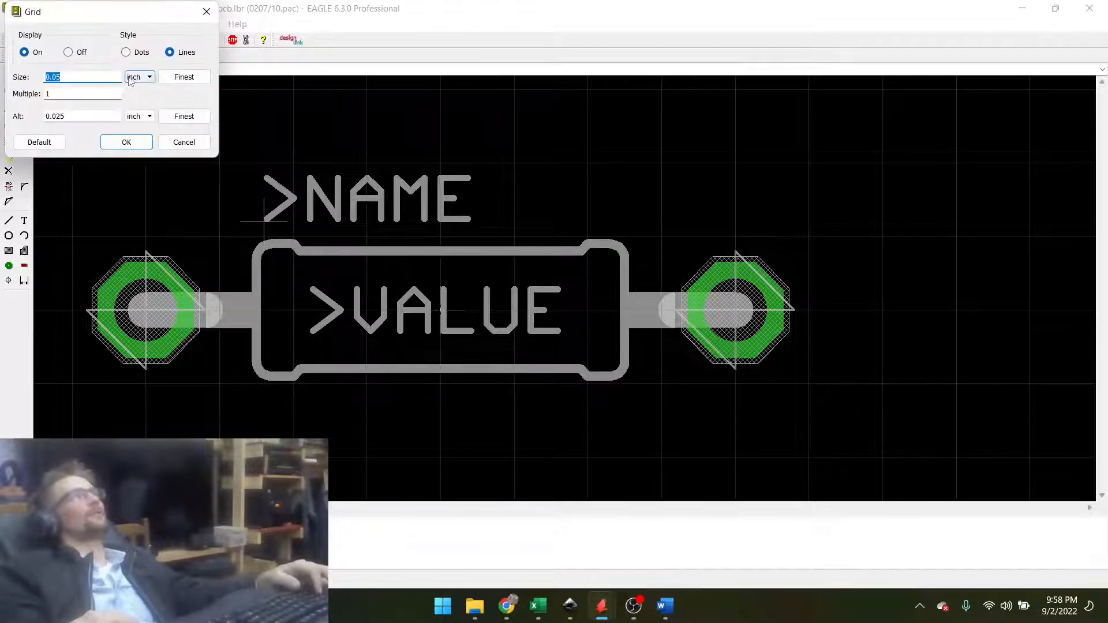
click(130, 81)
click(136, 95)
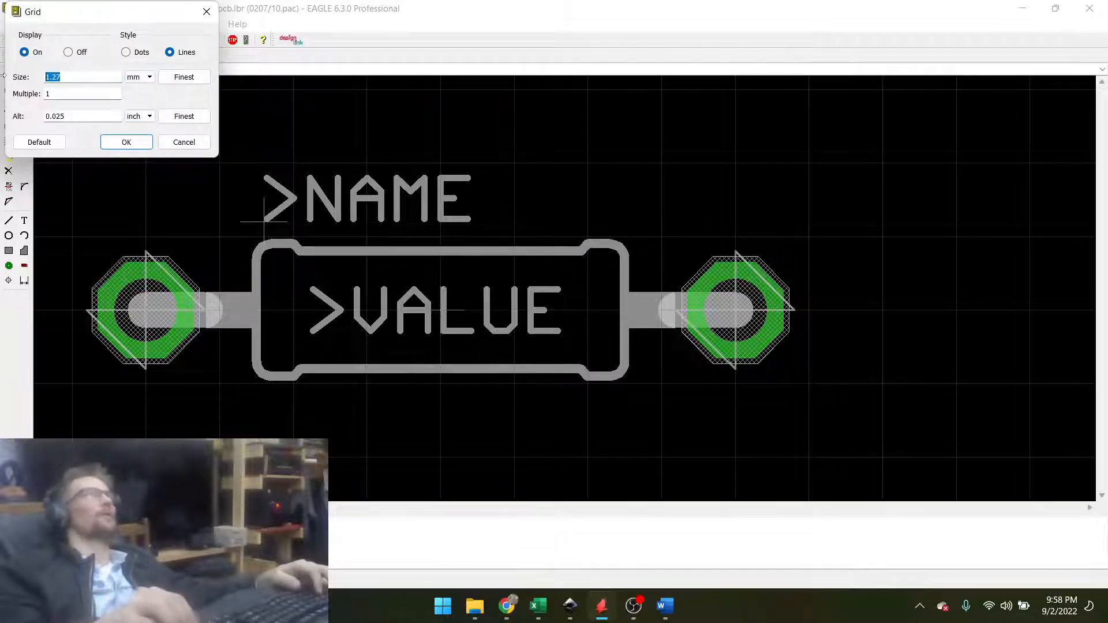
text(0.5)
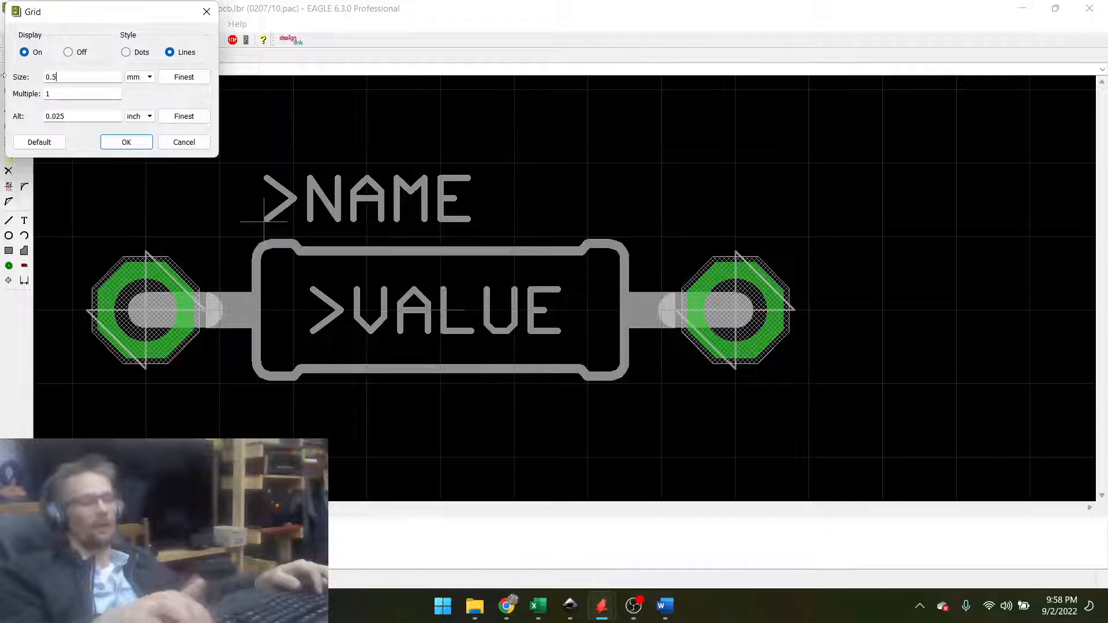
key(Return)
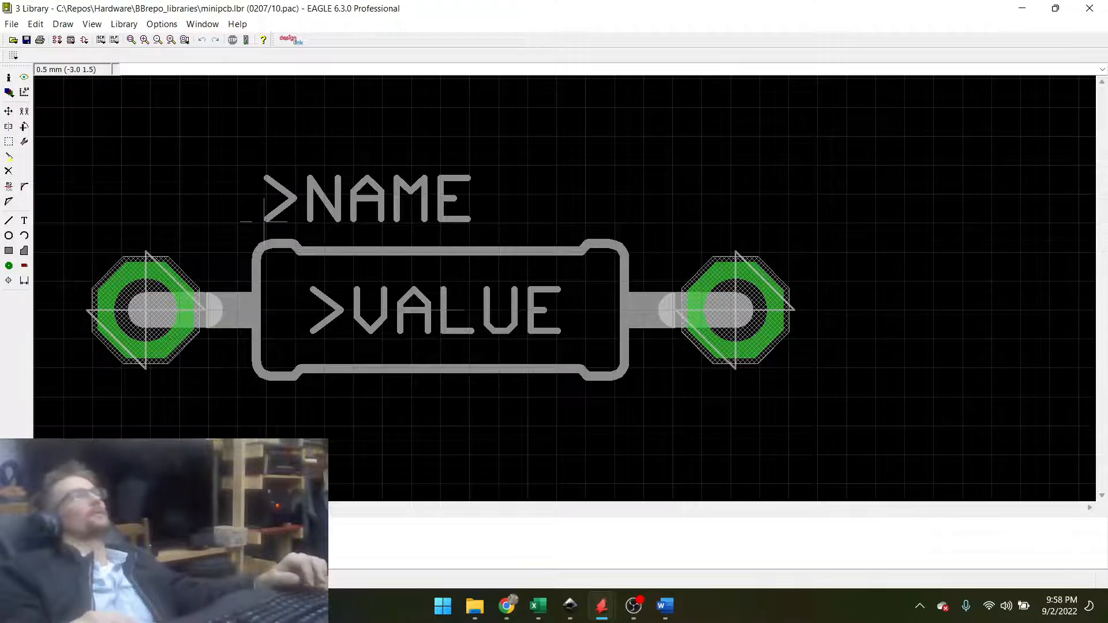
Snap the >NAME text to the grid above the resistor body's upper-left corner and move >VALUE below the body to (2, -2).
click(9, 111)
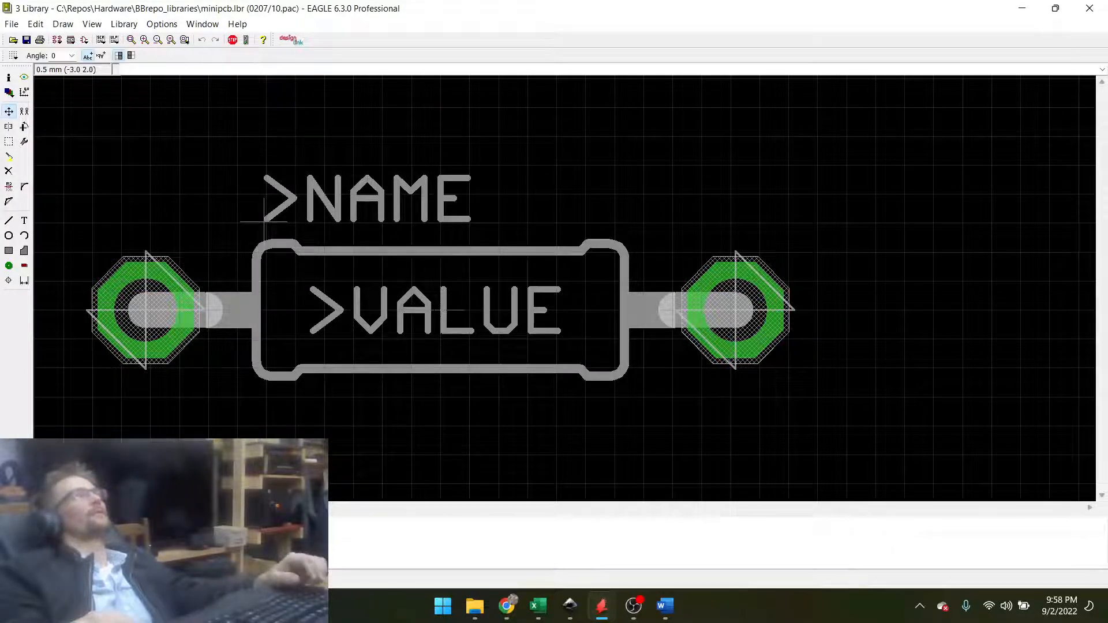
ctrl+click(275, 213)
click(270, 218)
ctrl+click(444, 310)
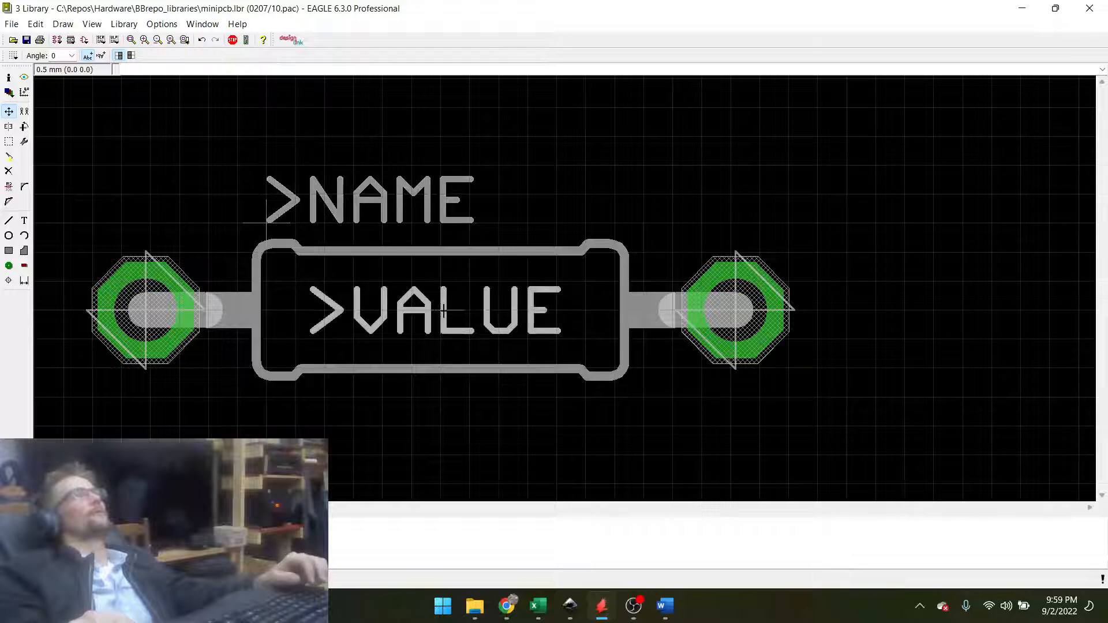
click(559, 426)
Set the >VALUE text's alignment to bottom-left.
right_click(566, 424)
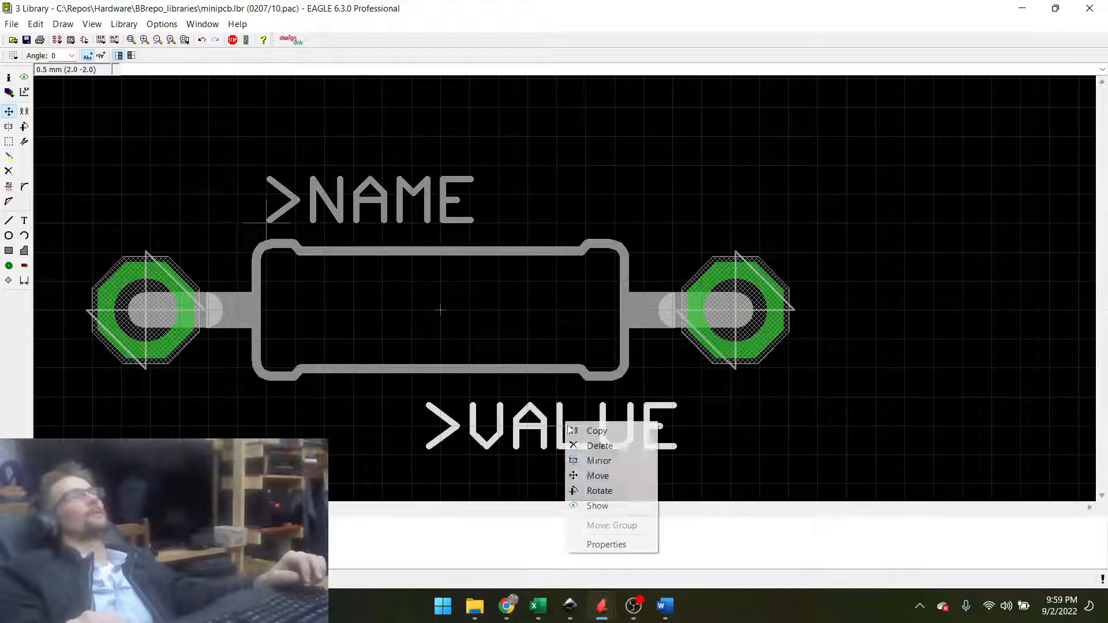
click(600, 544)
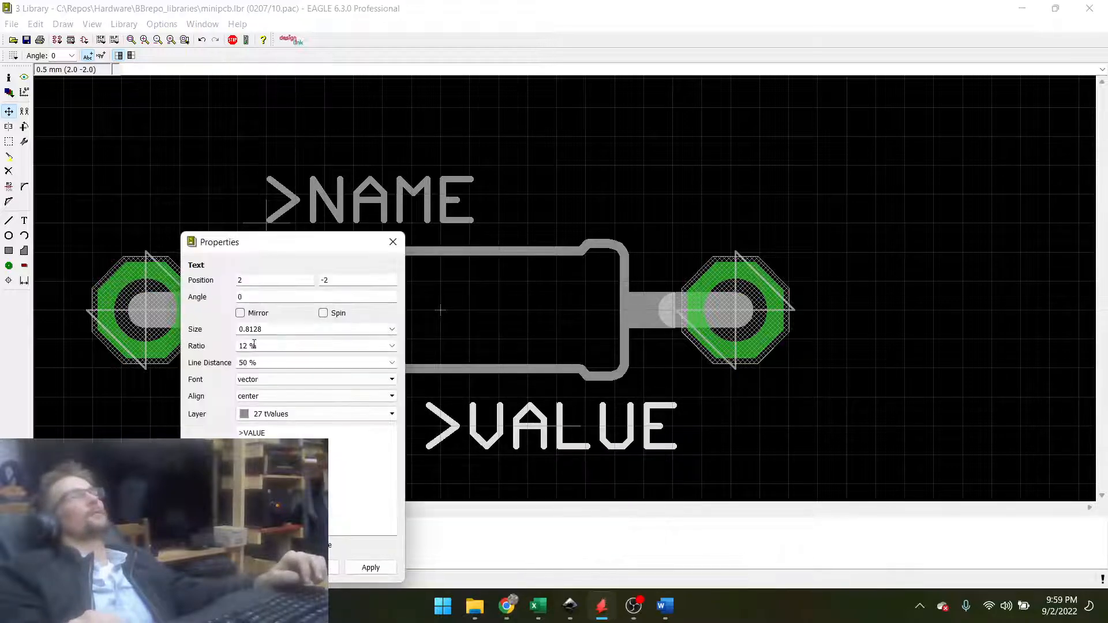
click(258, 398)
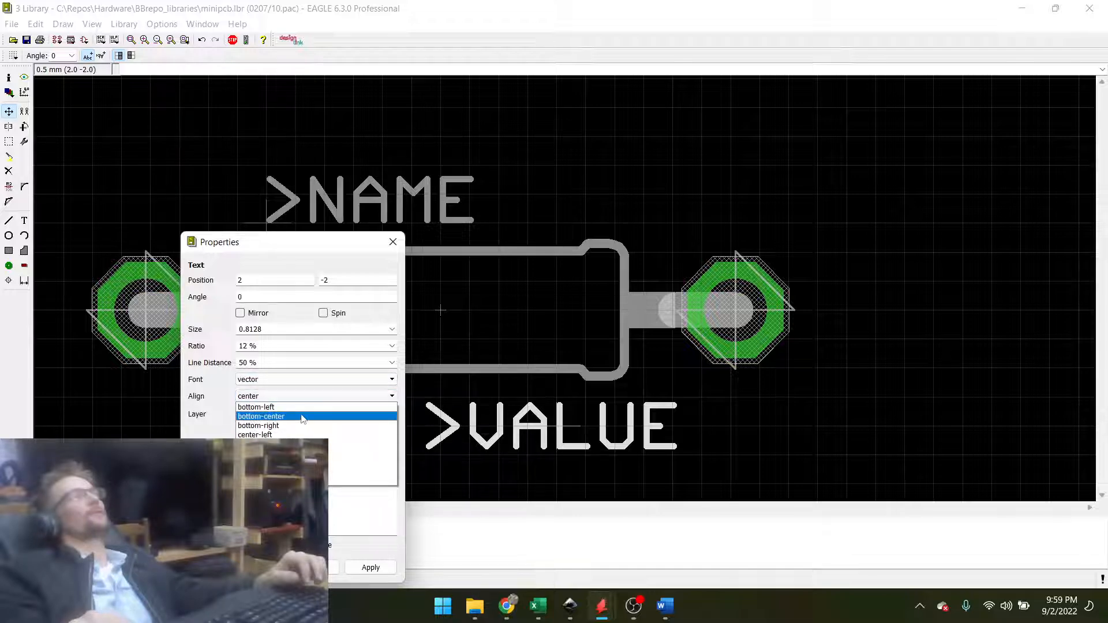
click(271, 421)
click(370, 568)
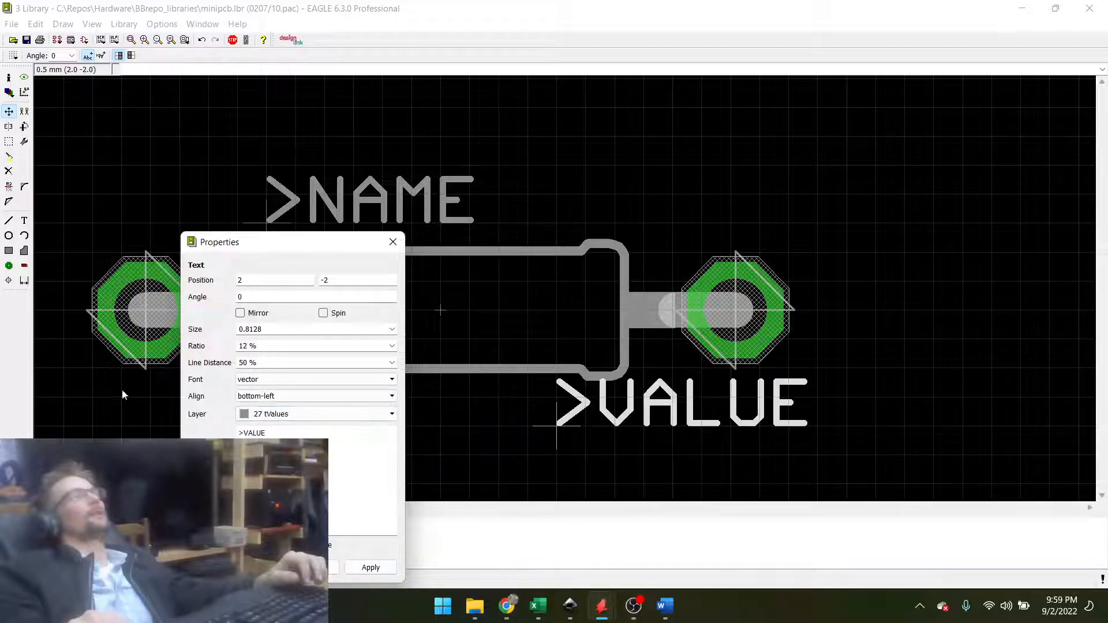
Rotate the >VALUE text 180 degrees and place it just below the resistor body's lower-right corner.
key(Escape)
click(9, 112)
click(556, 426)
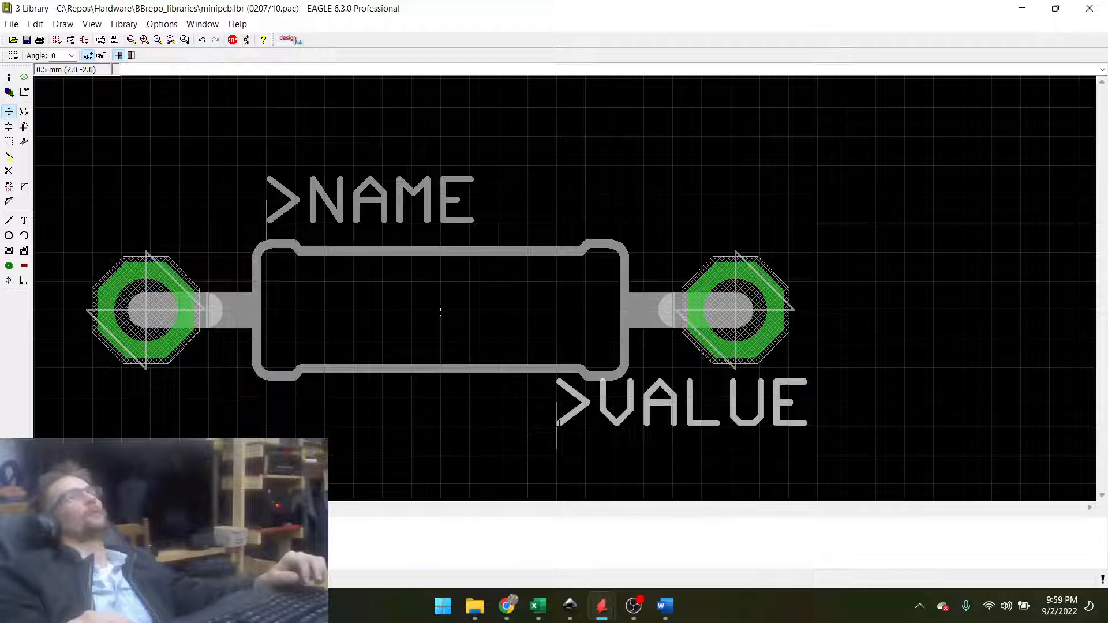
right_click(585, 427)
right_click(600, 413)
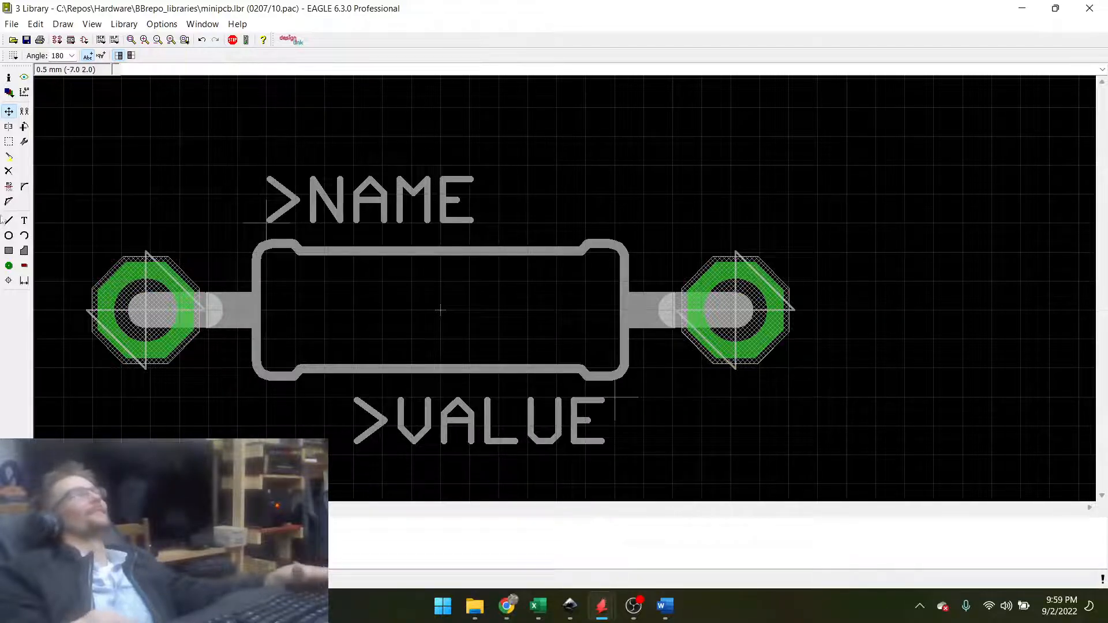
Try to set a custom text size for the Change command.
click(25, 141)
mouse_move(69, 343)
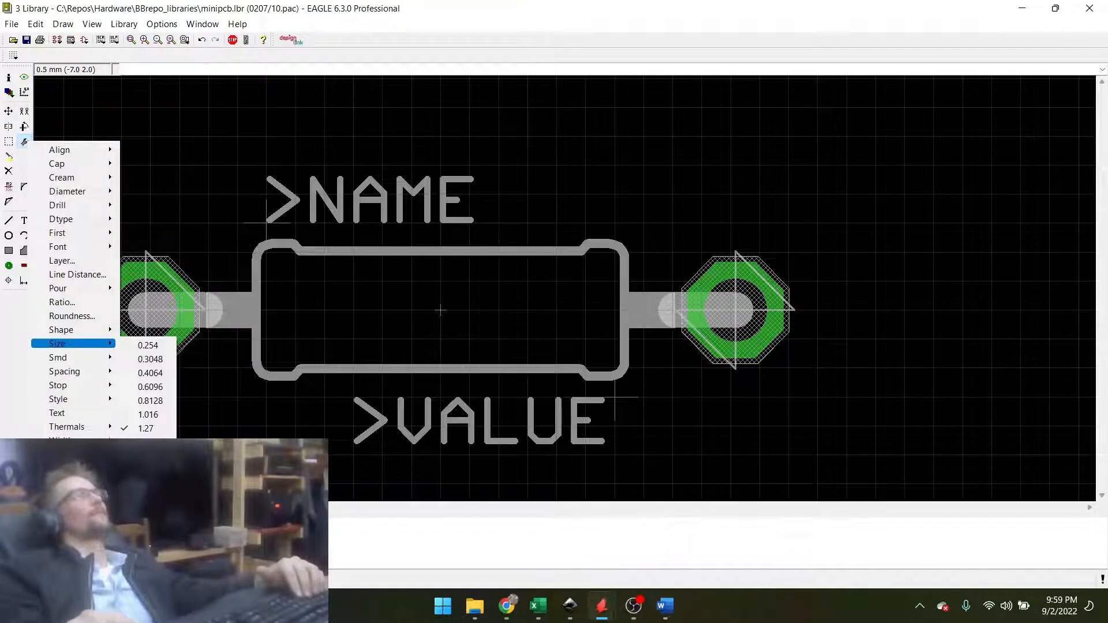
click(147, 511)
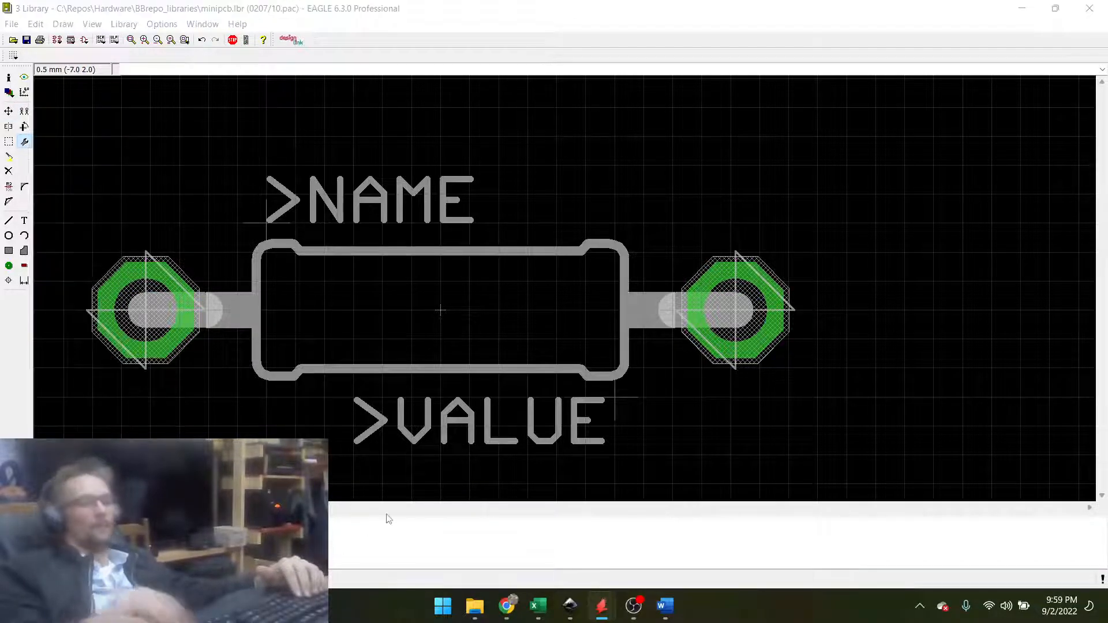
key(Return)
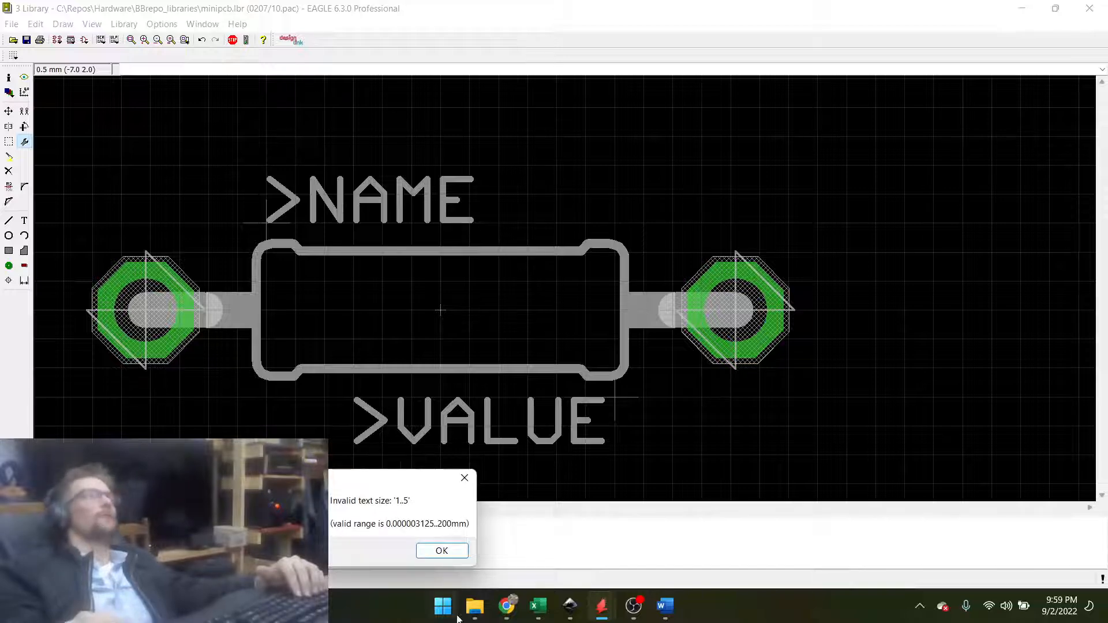
click(430, 554)
Change the text size of both the >NAME and >VALUE labels to 1.5 mm.
click(24, 141)
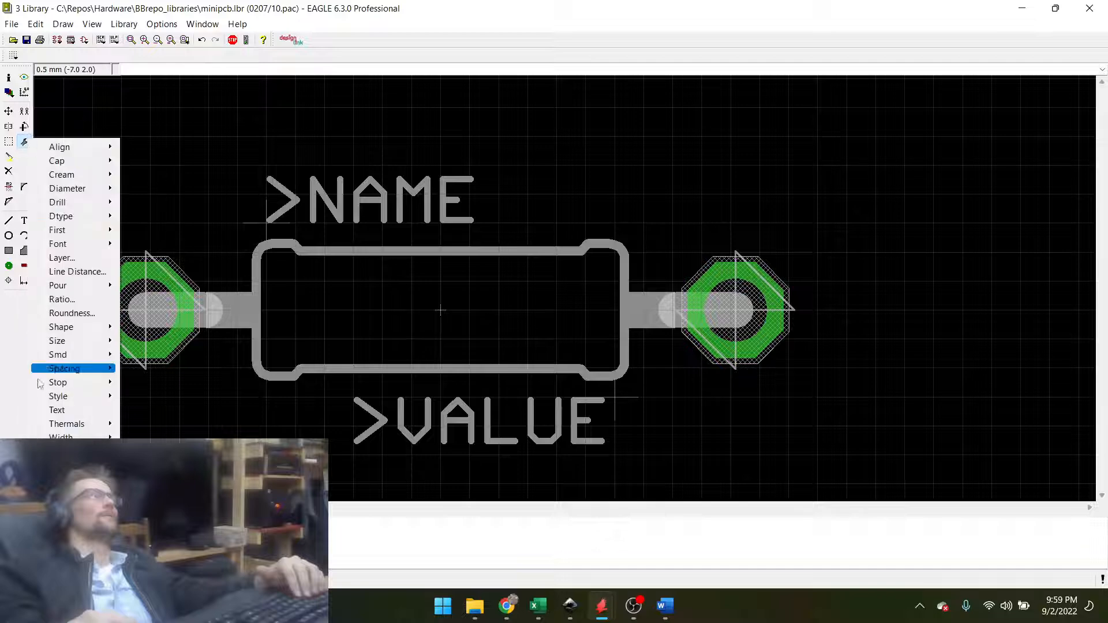
mouse_move(62, 353)
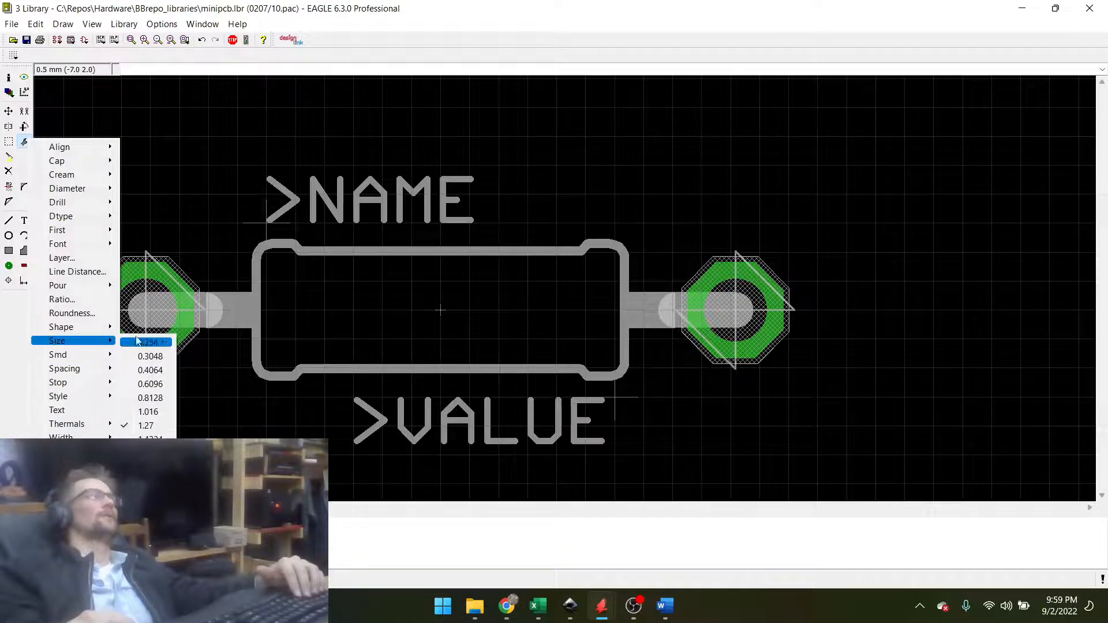
click(142, 564)
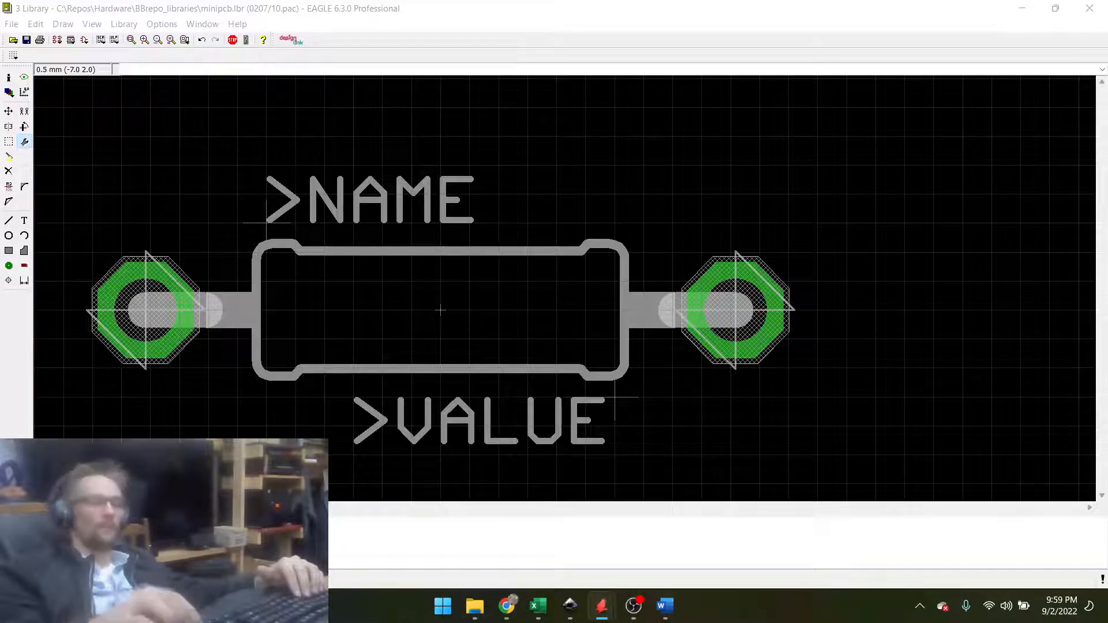
key(Return)
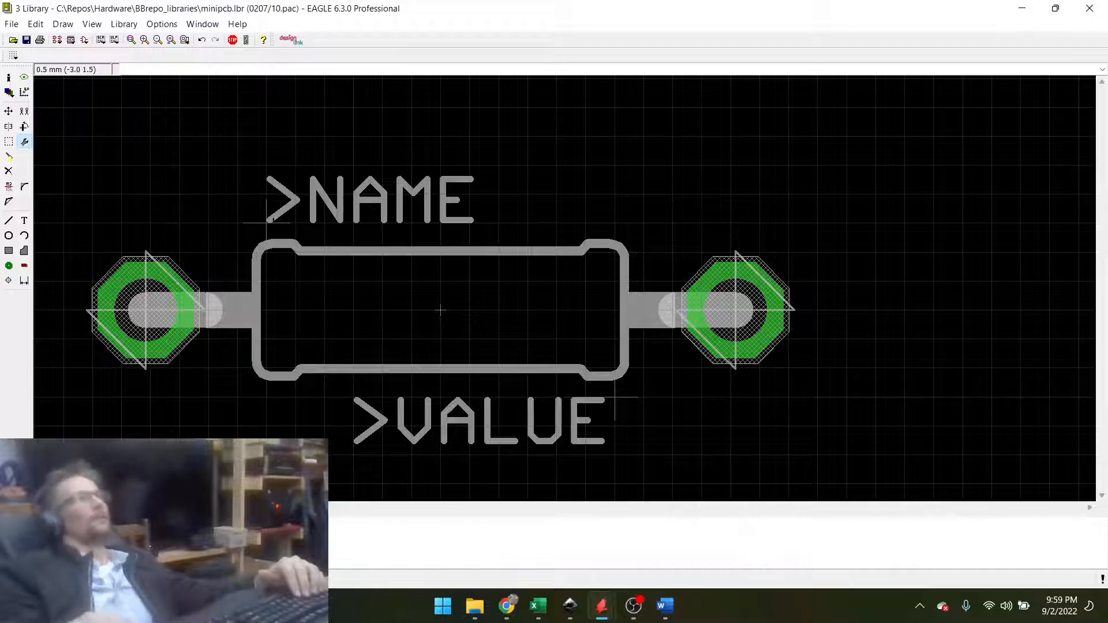
click(266, 223)
click(615, 397)
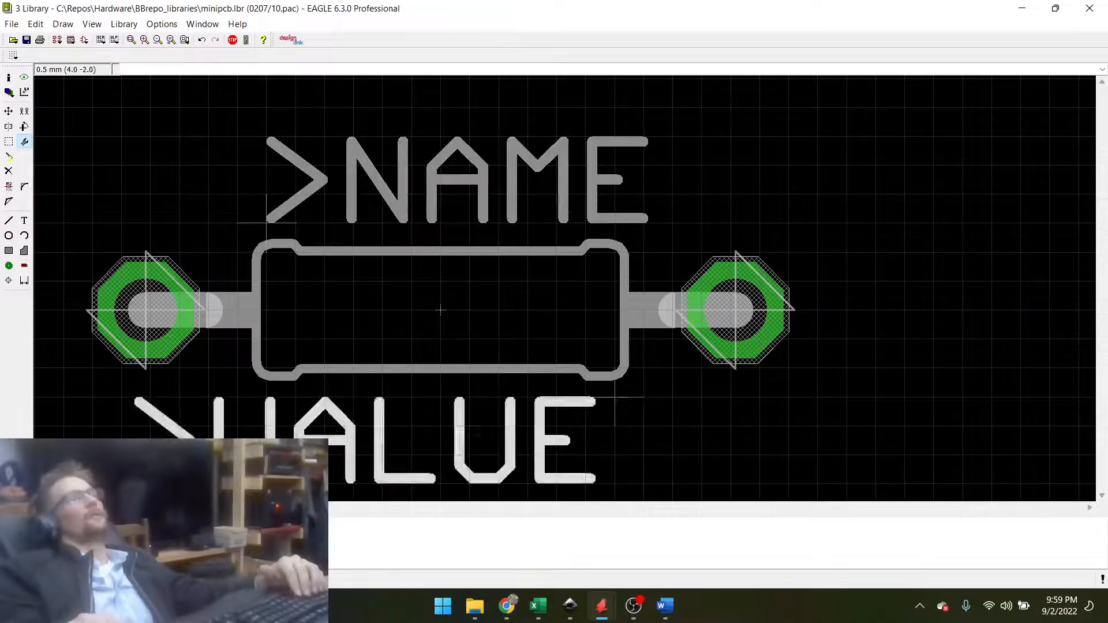
Set the text stroke ratio for the Change command.
click(24, 141)
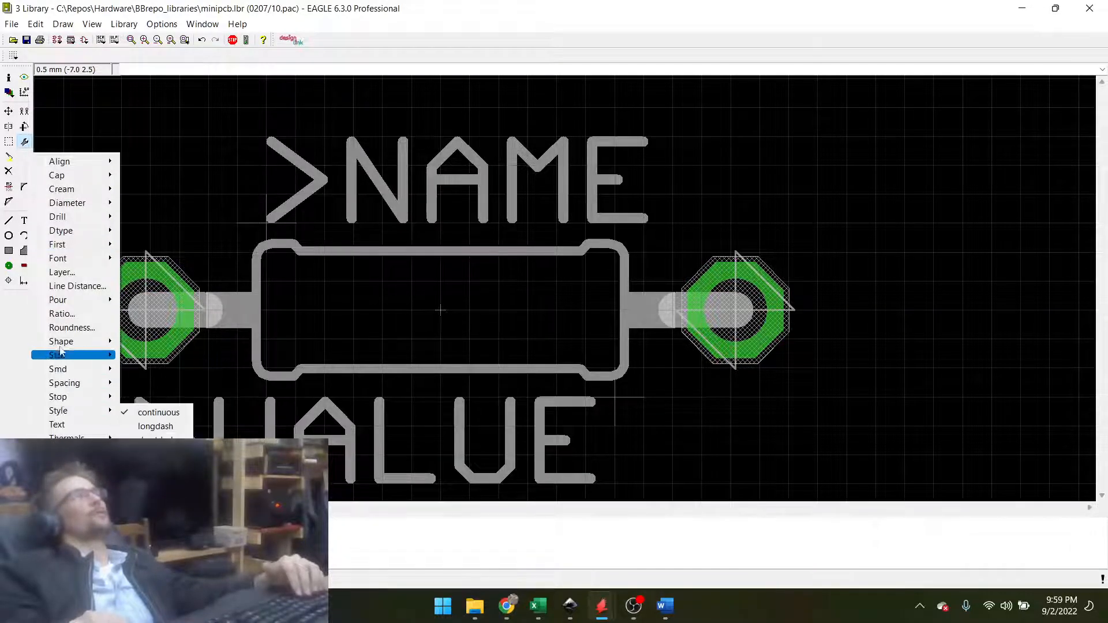
click(64, 313)
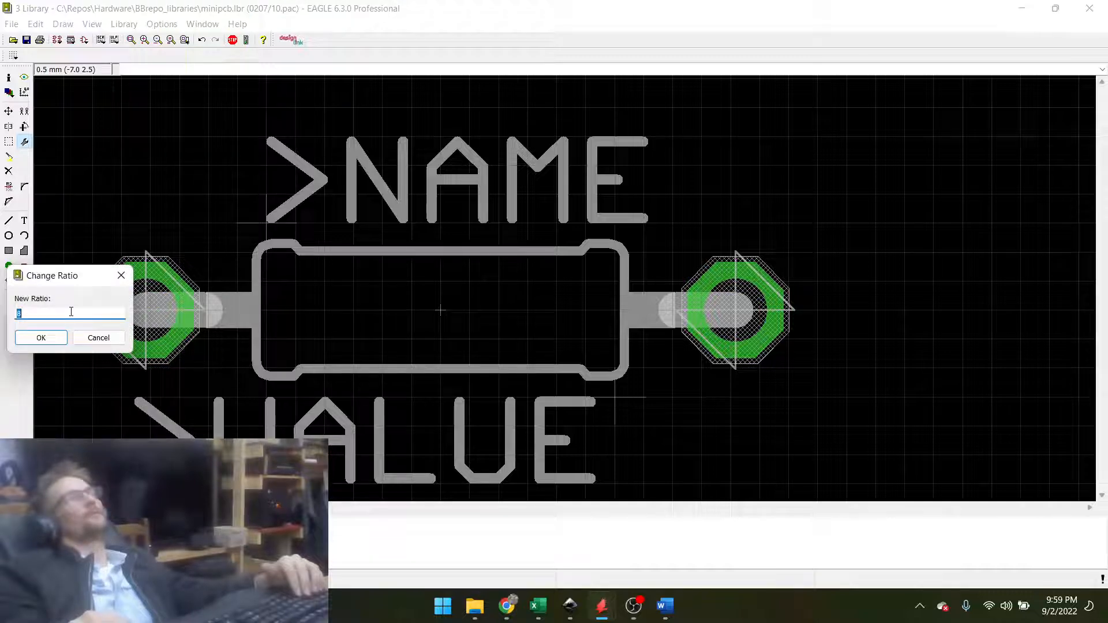
click(58, 340)
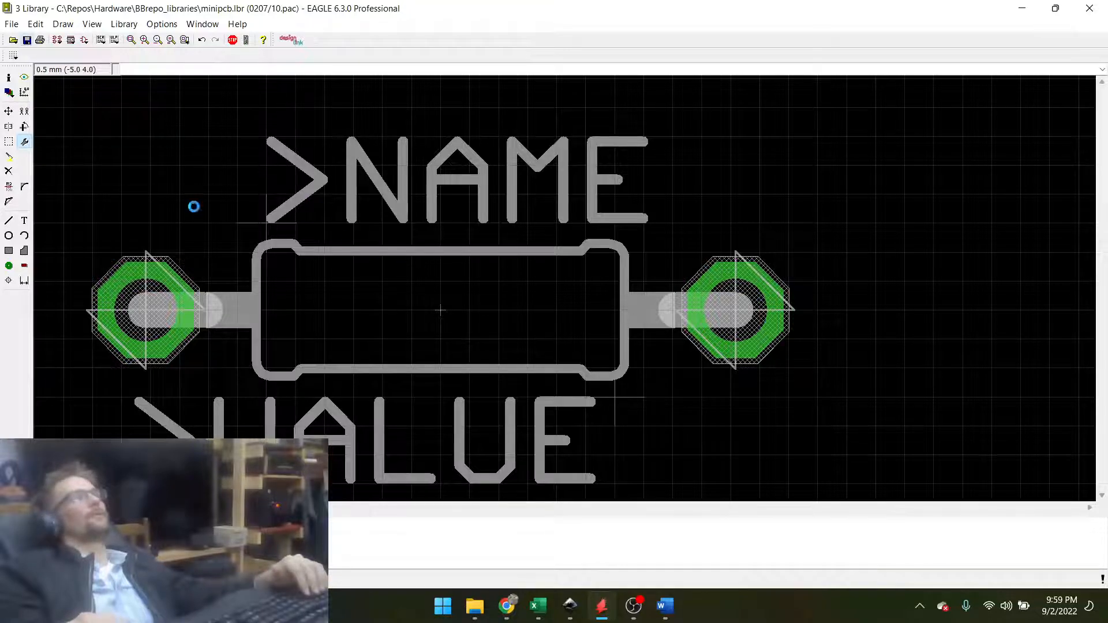
Check the size, ratio, font, alignment and layer properties of the >NAME and >VALUE texts.
right_click(268, 221)
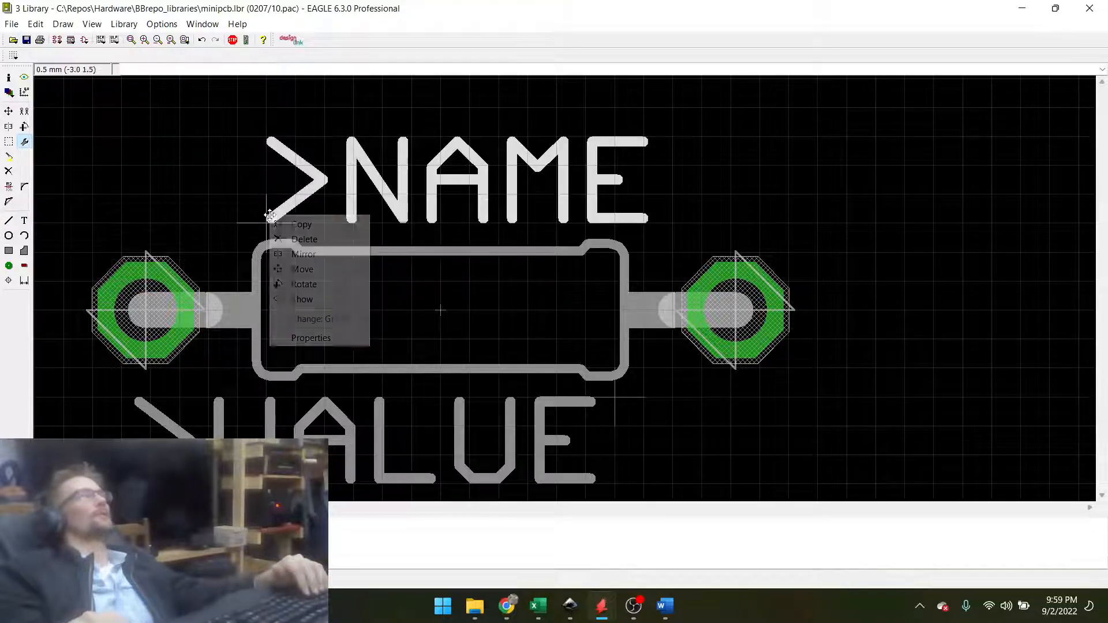
click(317, 337)
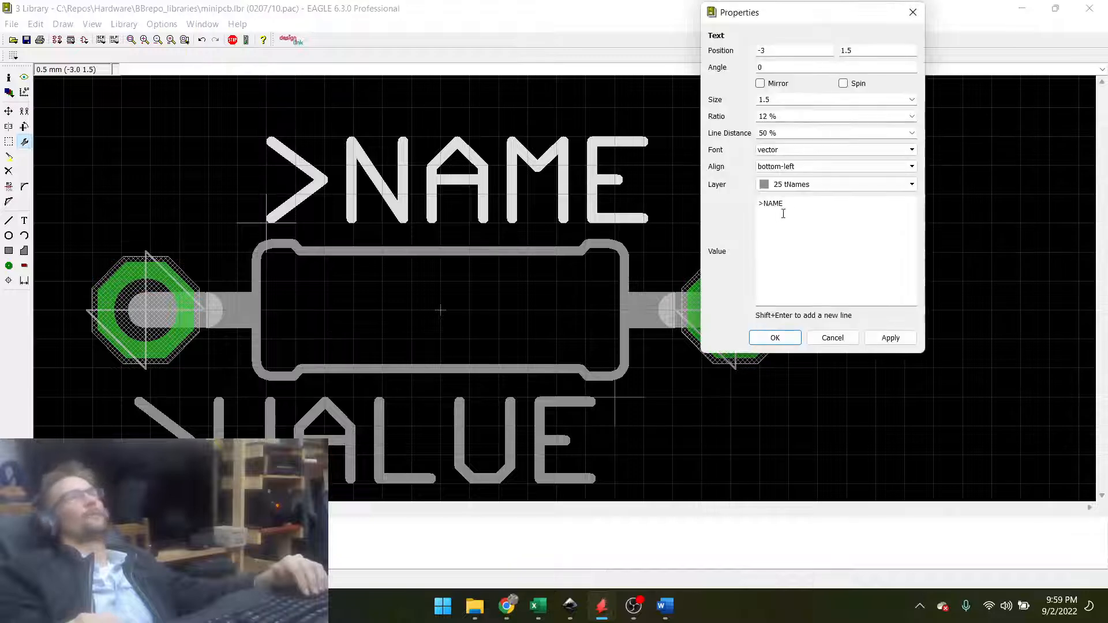
click(832, 338)
right_click(609, 393)
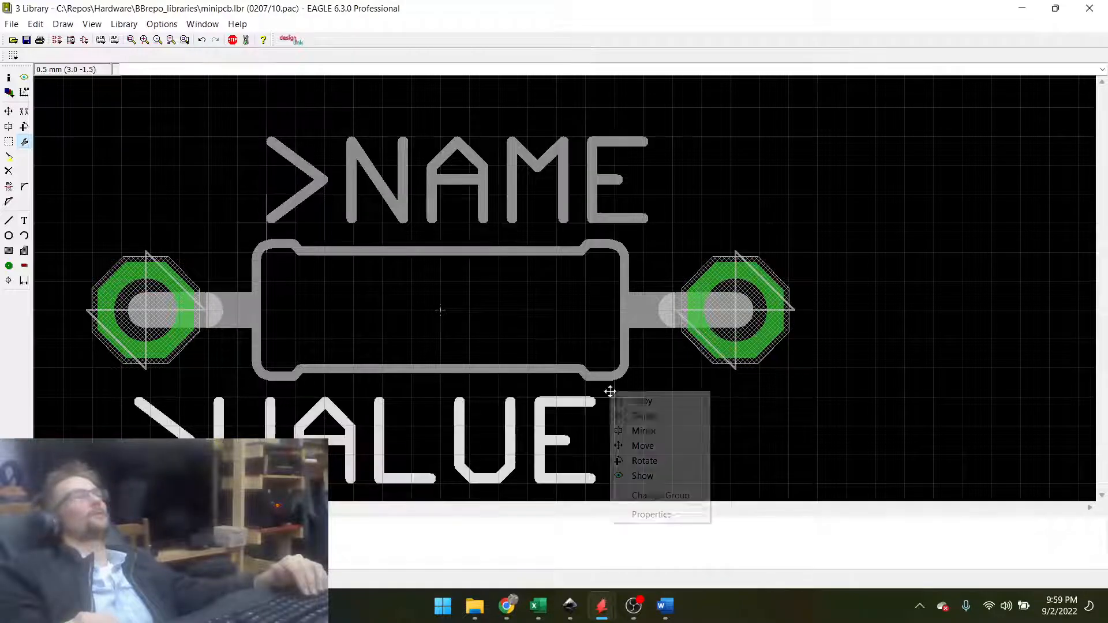
click(656, 514)
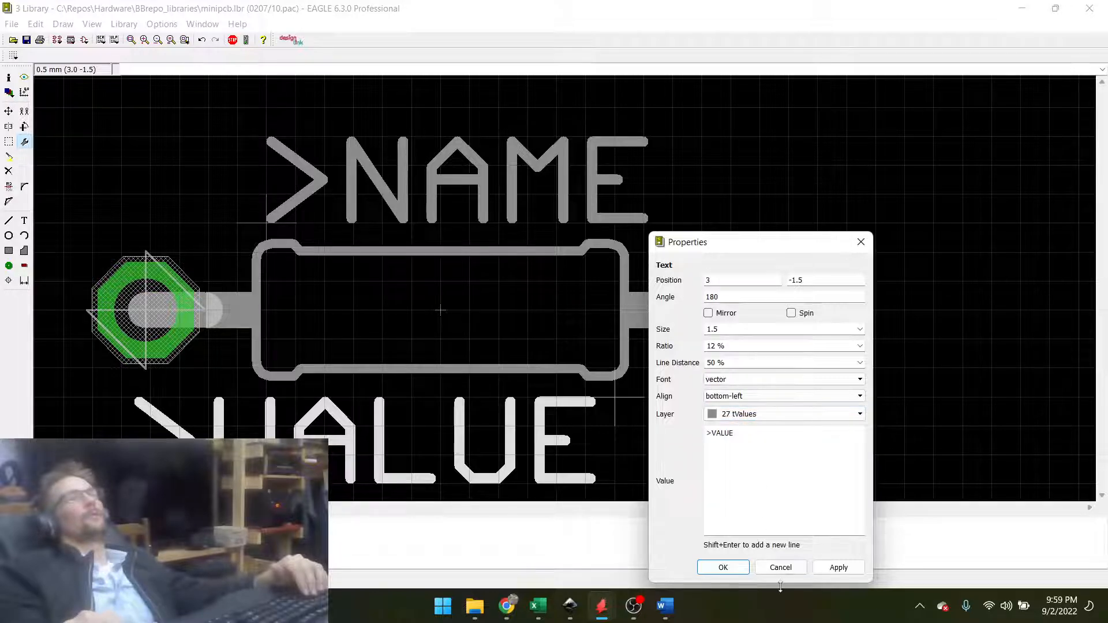
click(781, 567)
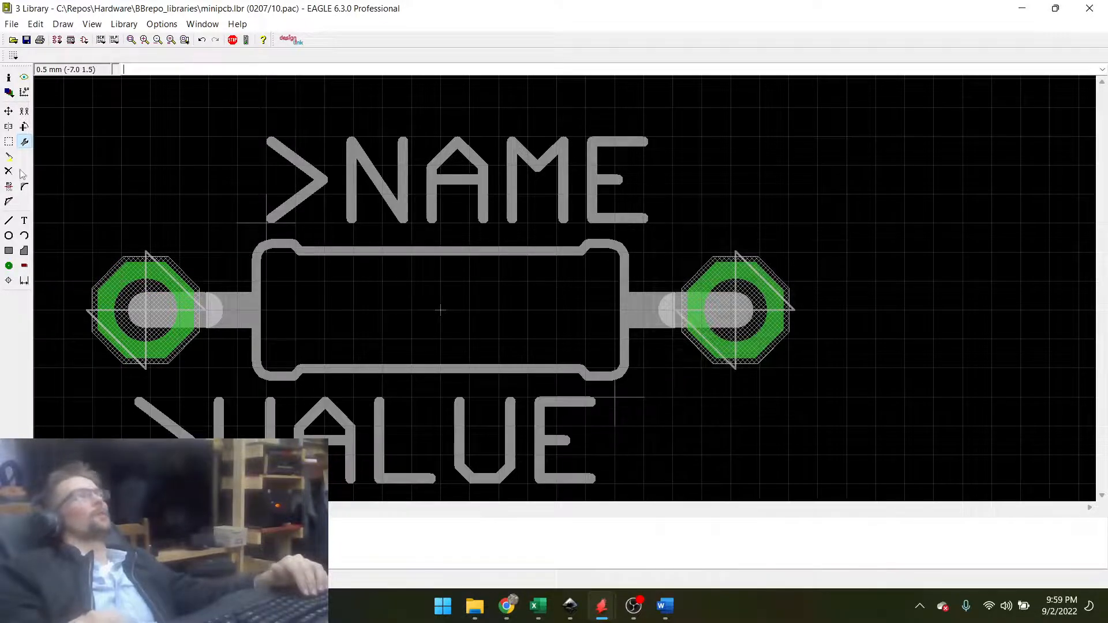
Change the line width of the resistor body's upper and lower outline segments and corner arcs to 0.3048 mm.
click(24, 142)
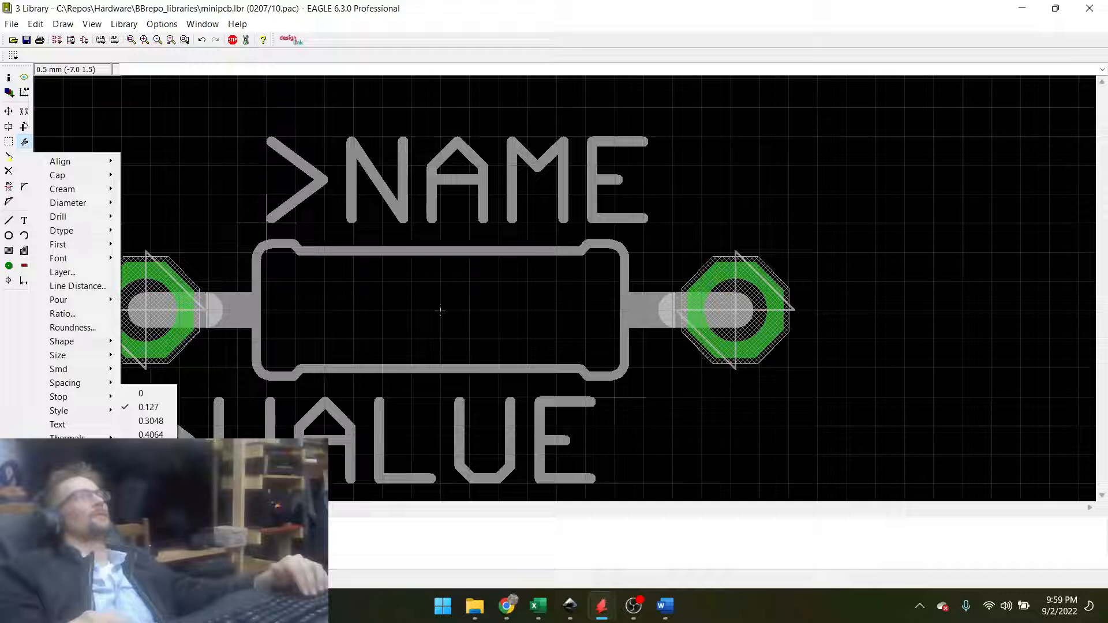
click(151, 423)
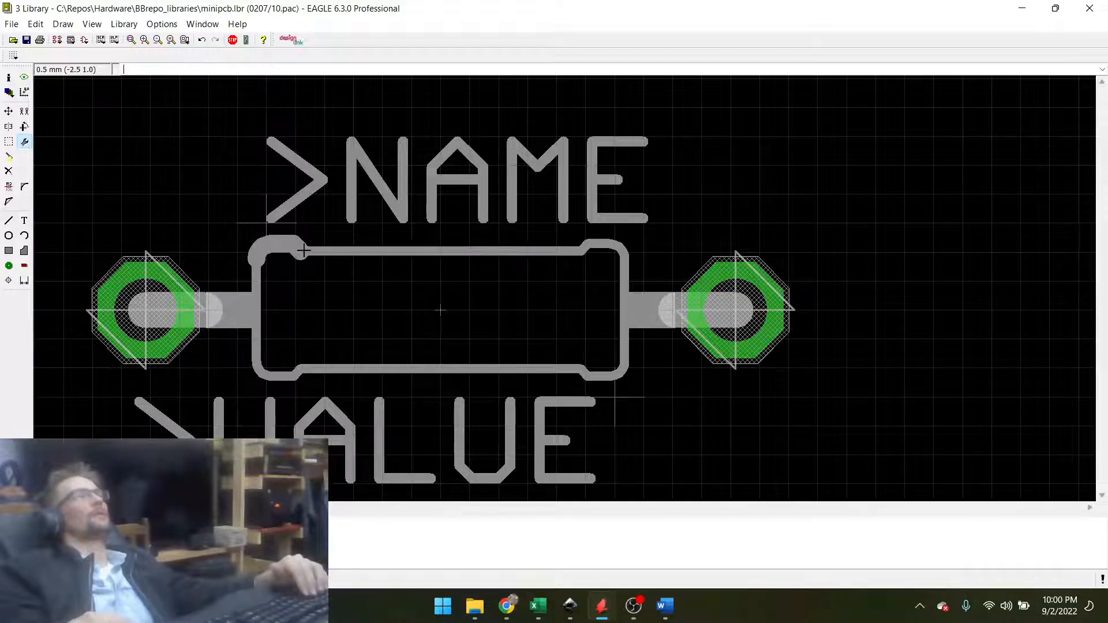
click(323, 252)
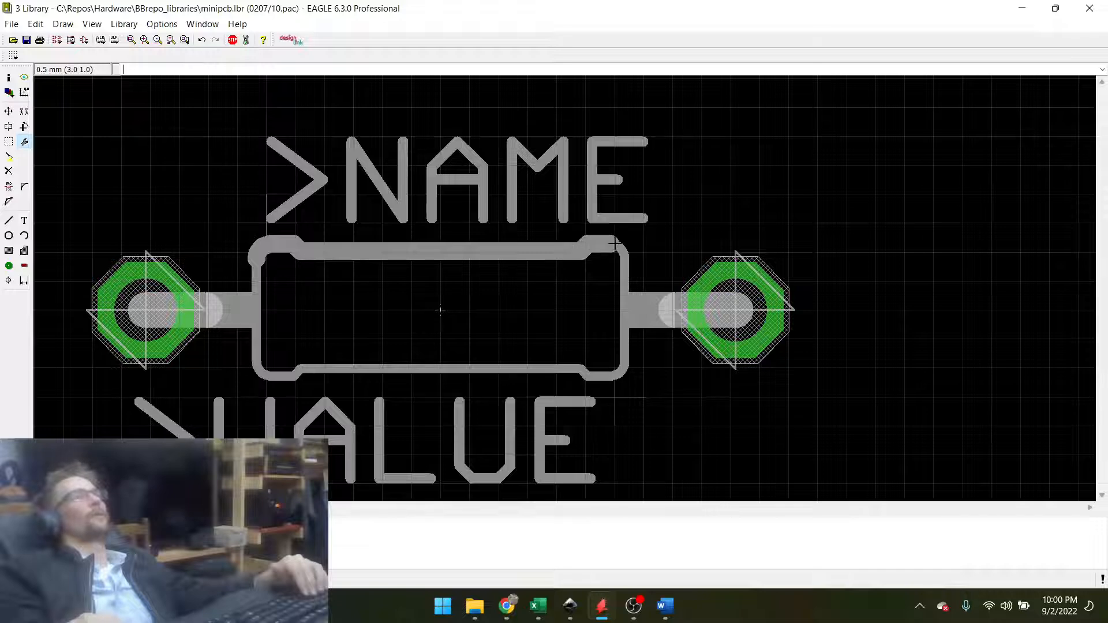
click(605, 374)
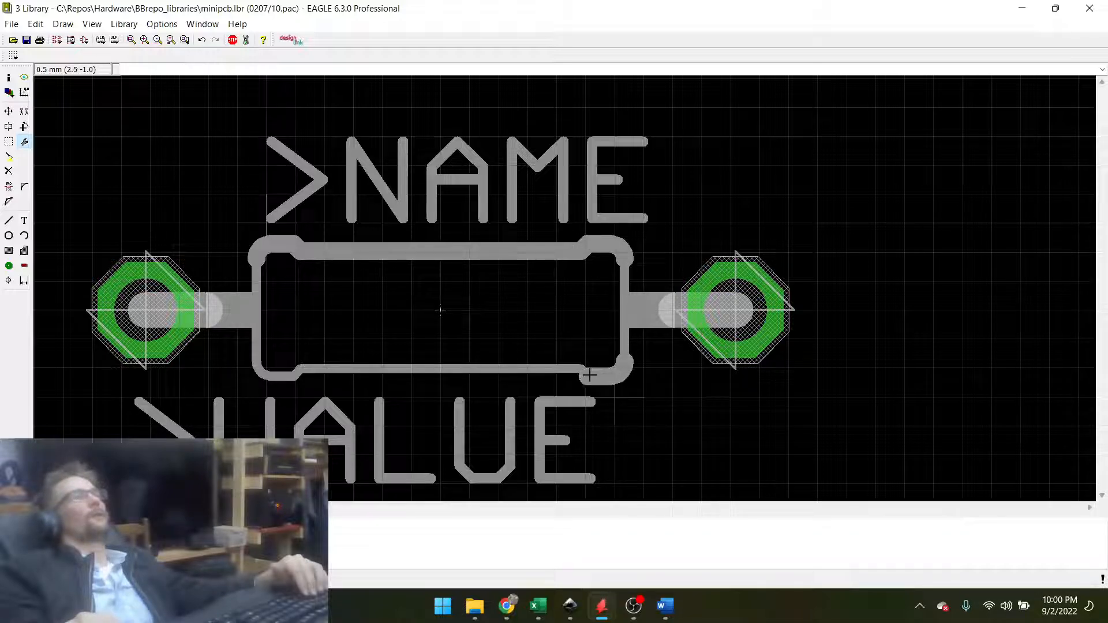
click(551, 371)
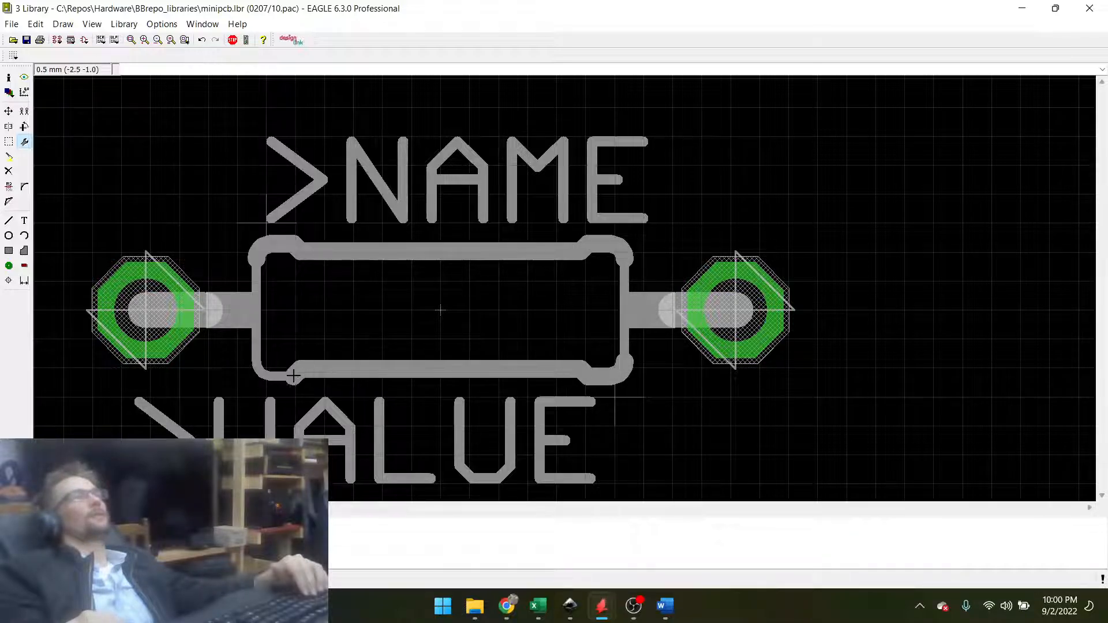
click(269, 376)
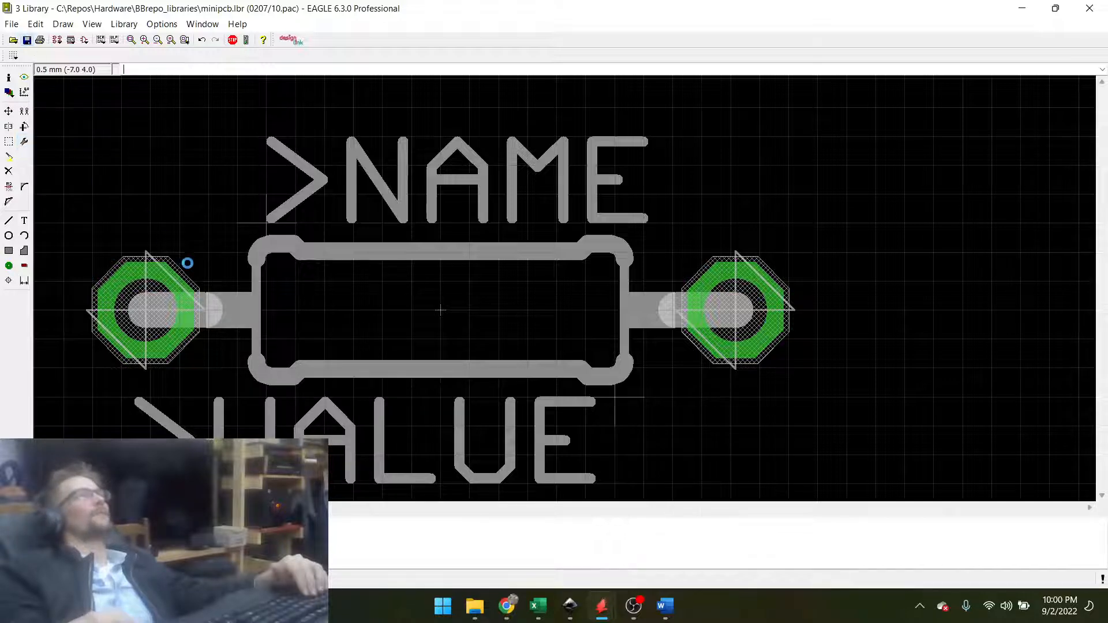
Check the width and layer properties of the body's left vertical edge and the left lead wire.
right_click(267, 282)
click(300, 413)
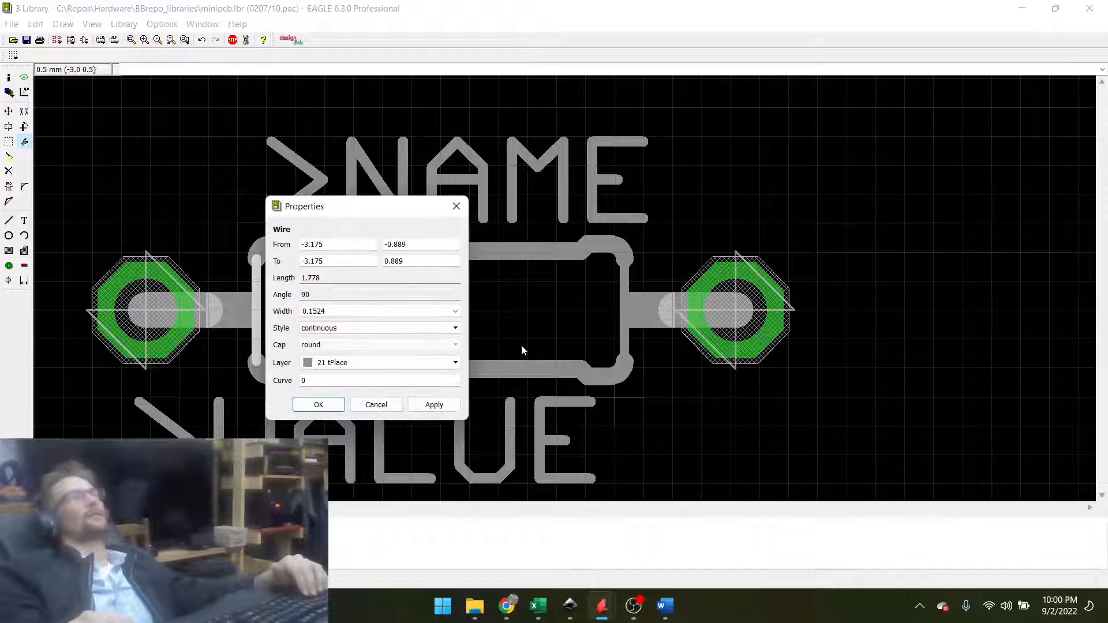
click(362, 364)
click(413, 513)
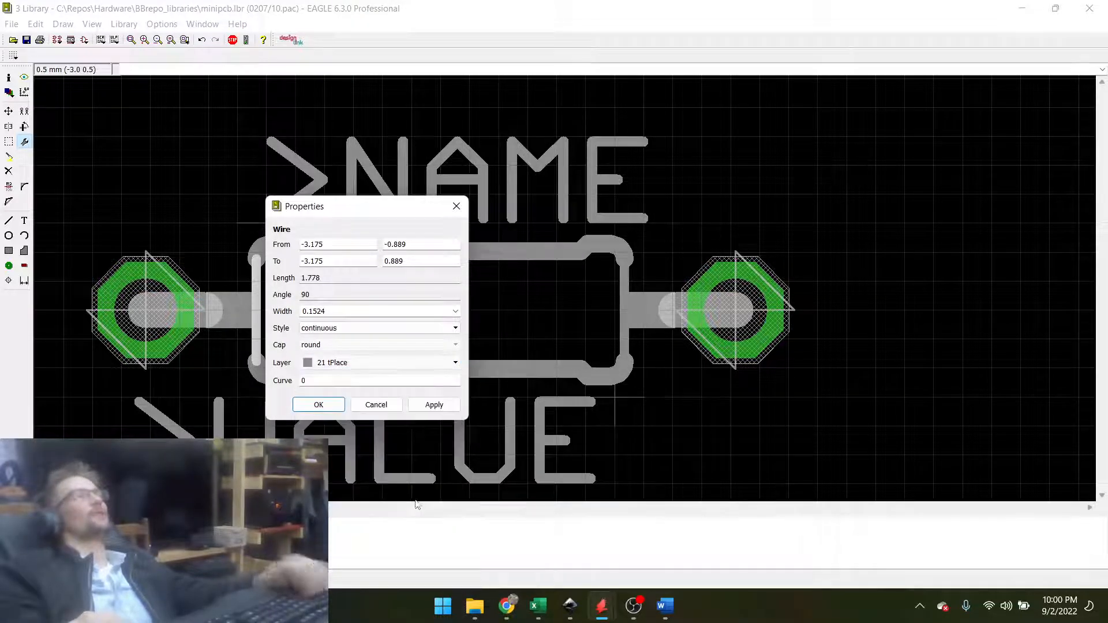
click(384, 403)
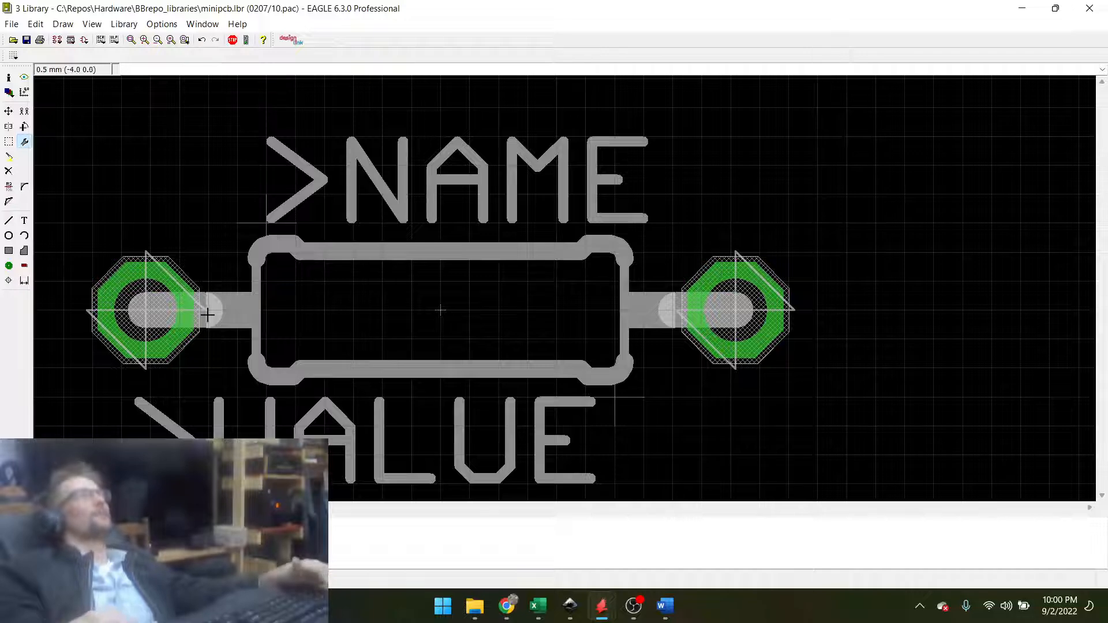
scroll(202, 313, up, 3)
right_click(200, 300)
click(234, 453)
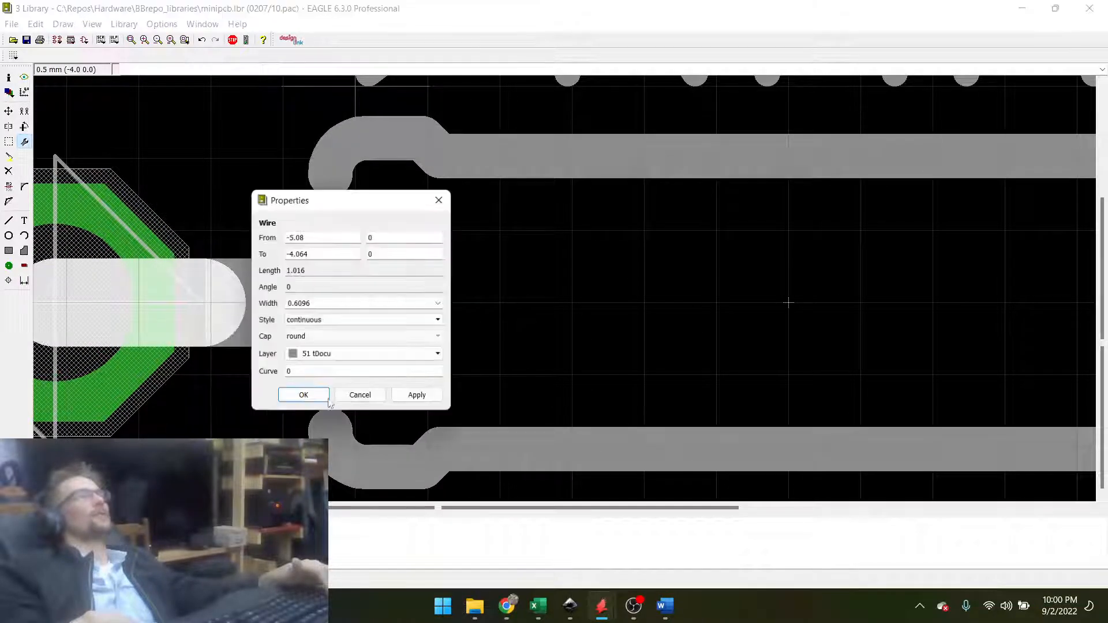
click(361, 397)
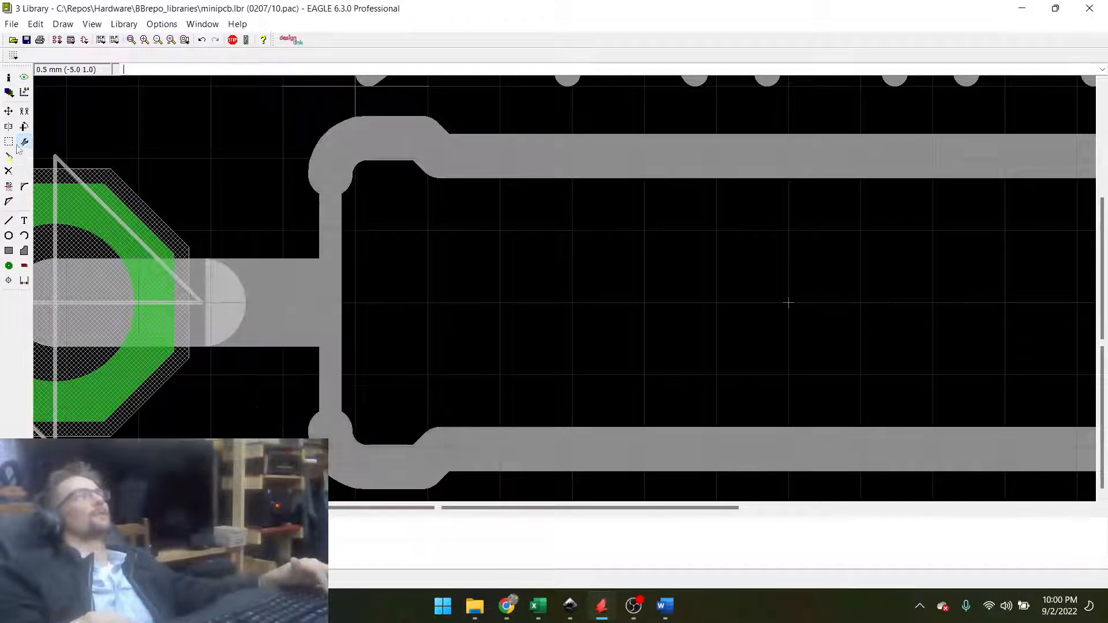
Open the layer selection for the Change command.
click(24, 143)
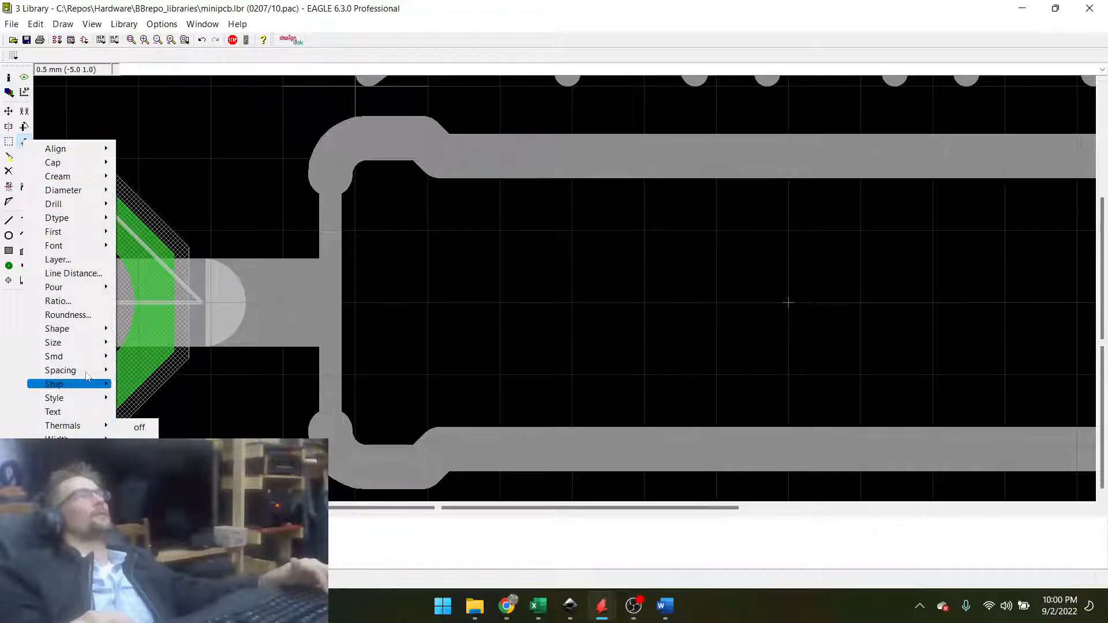
click(85, 265)
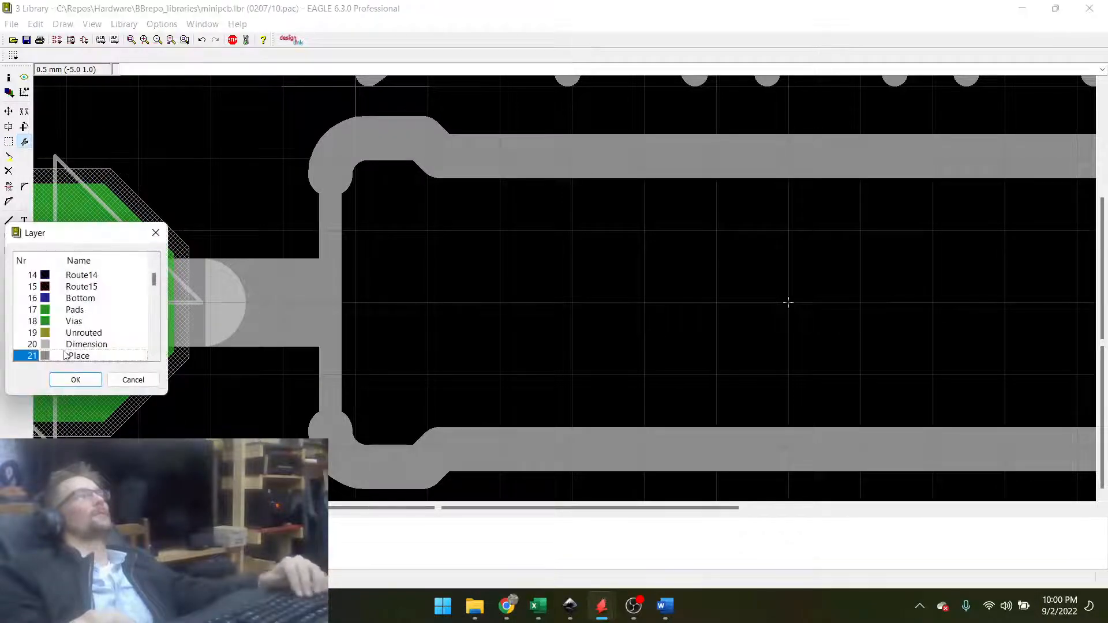
Change the lead rectangles at both ends of the 0207/10 resistor package to layer 51 tDocu.
scroll(66, 352, down, 7)
scroll(67, 355, down, 5)
scroll(67, 355, down, 1)
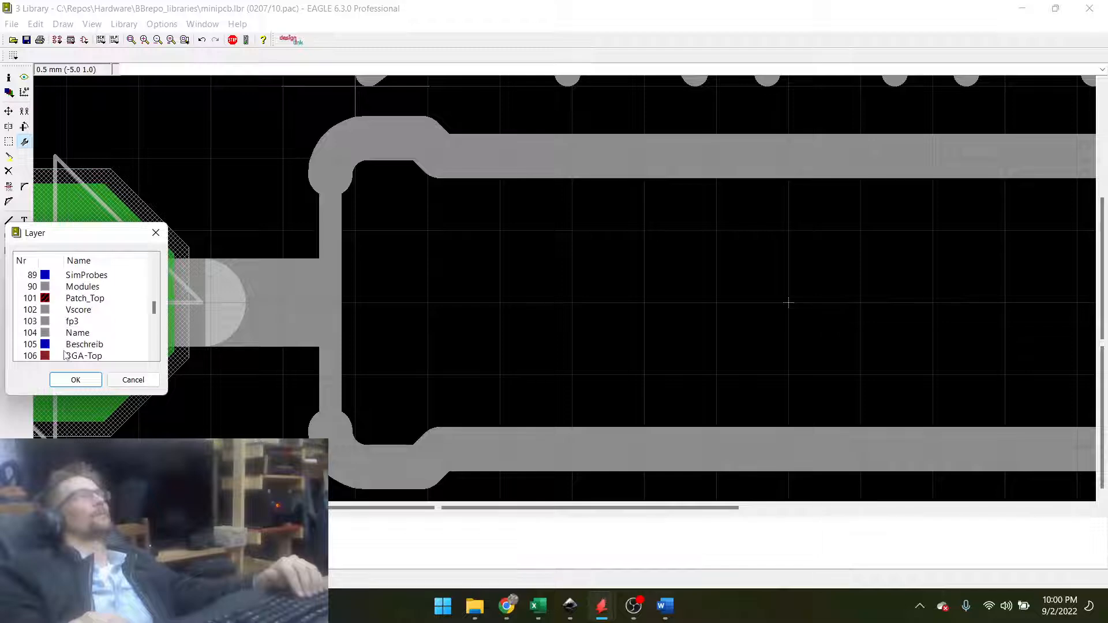
scroll(66, 355, up, 3)
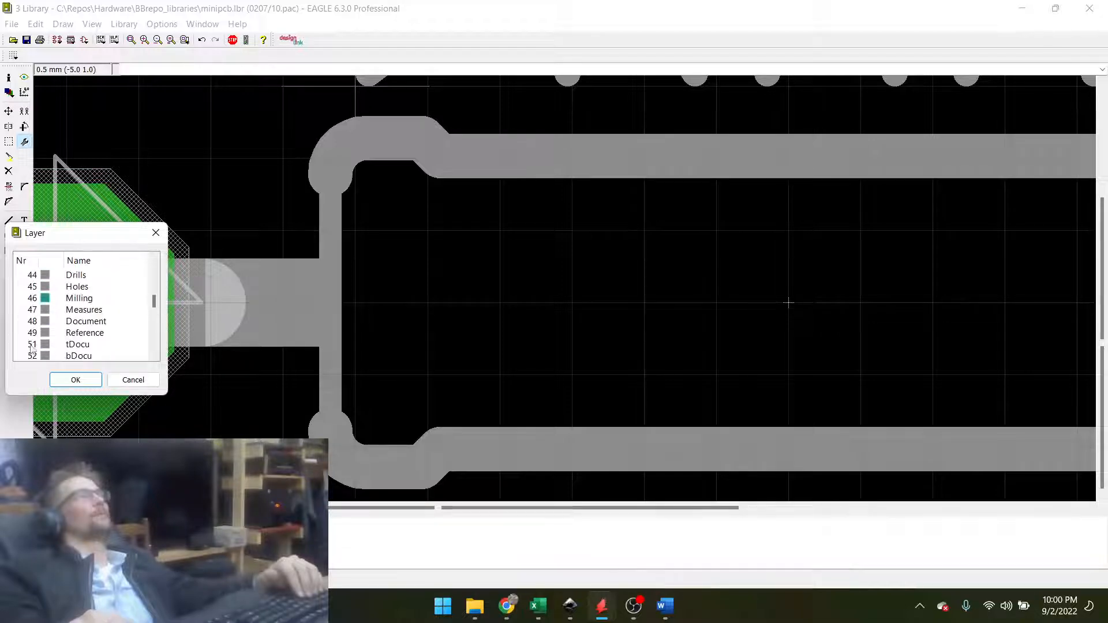
click(32, 346)
click(75, 380)
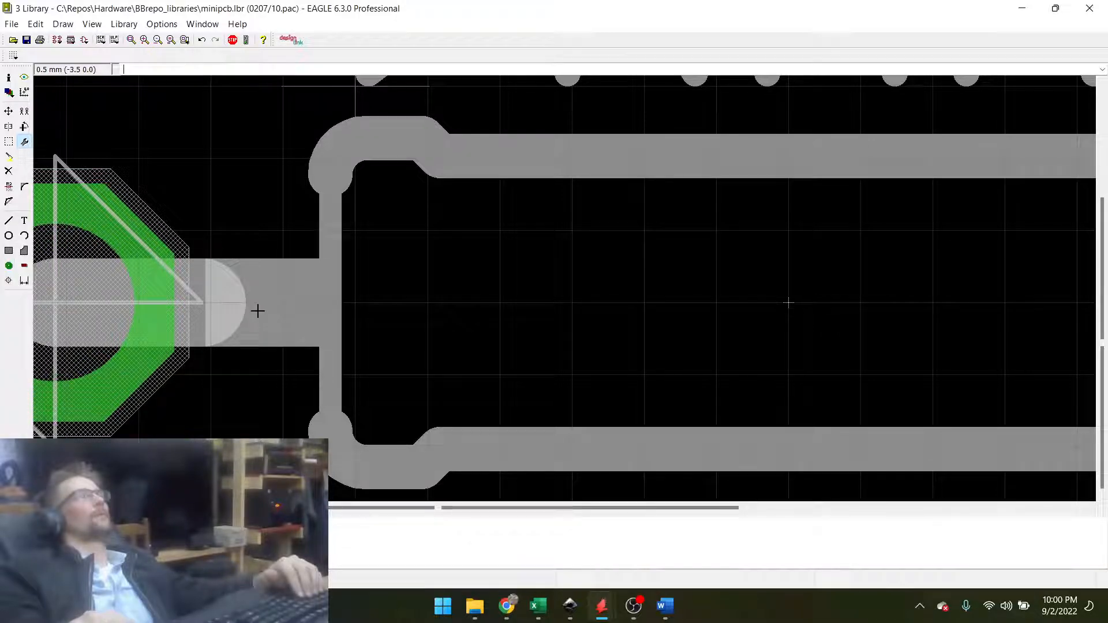
click(319, 301)
scroll(128, 290, down, 1)
scroll(128, 290, down, 1)
scroll(546, 300, up, 2)
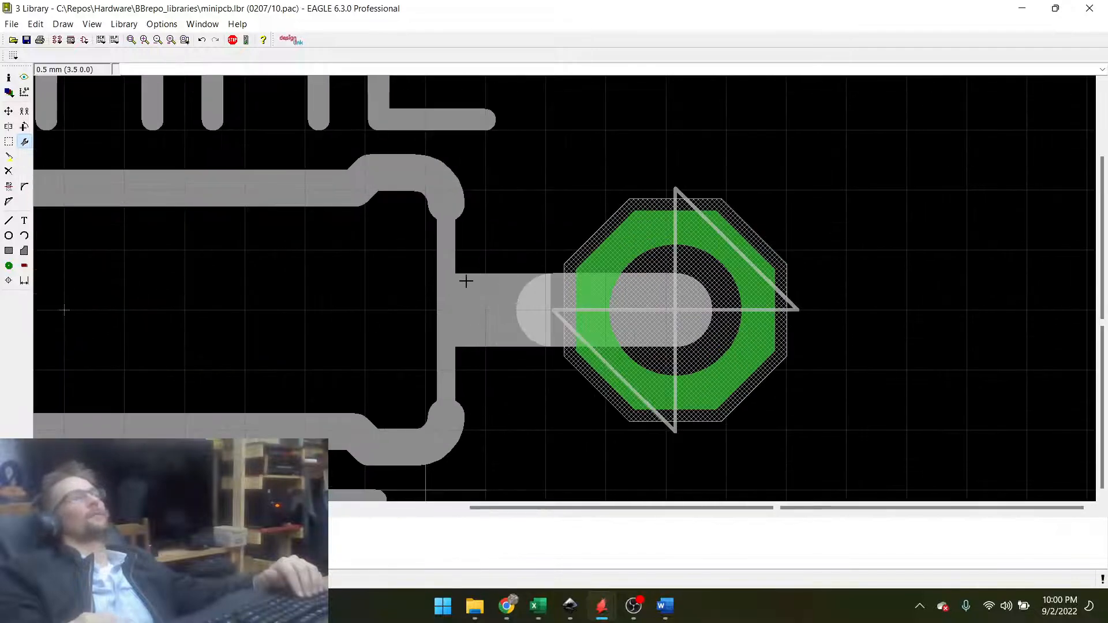
click(501, 308)
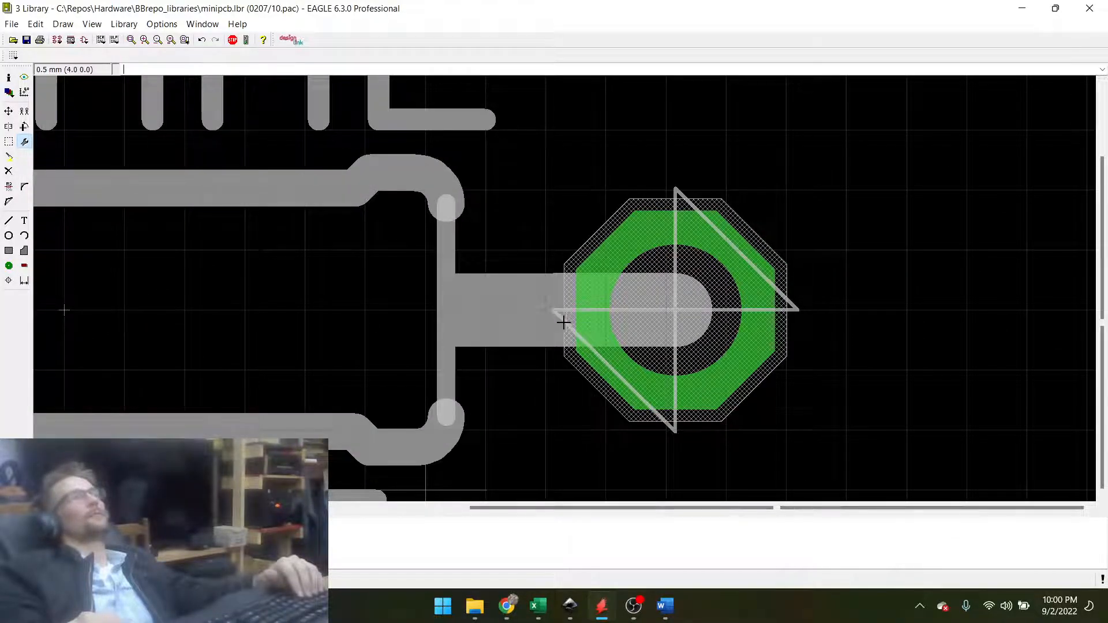
scroll(664, 325, down, 3)
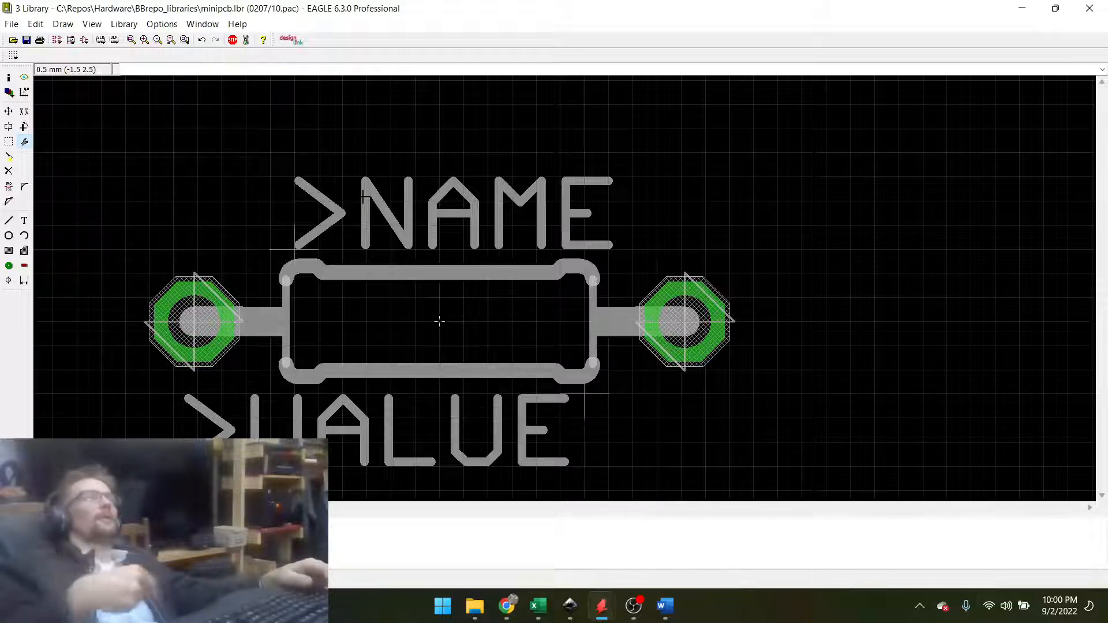
Save the minipcb library, switch to the 04A-005 board and update its parts from the library.
click(26, 40)
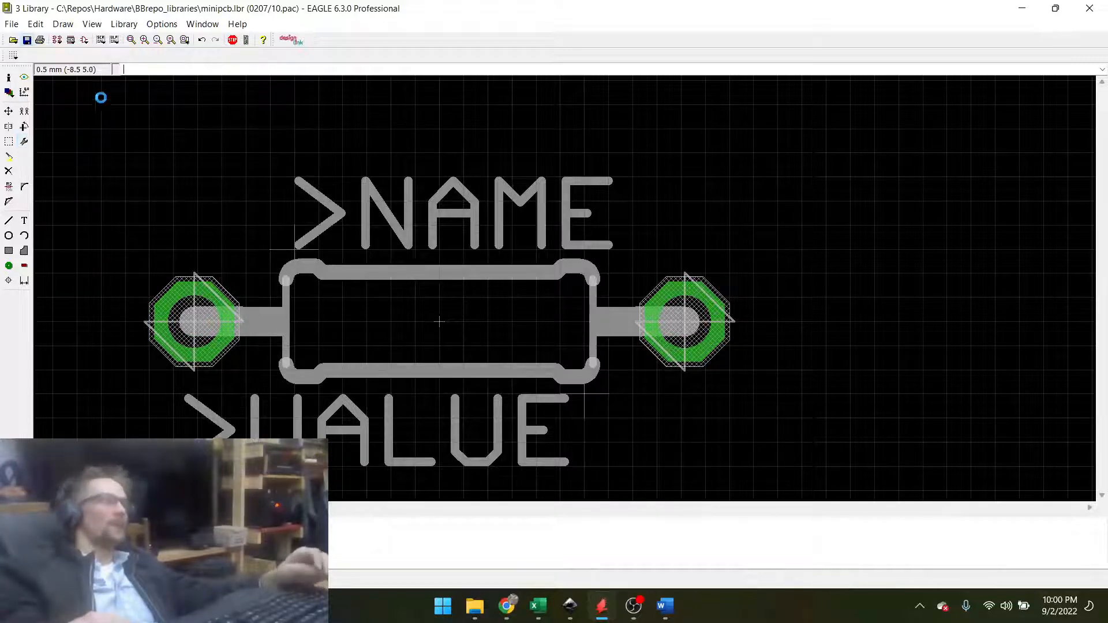
key(alt+Tab)
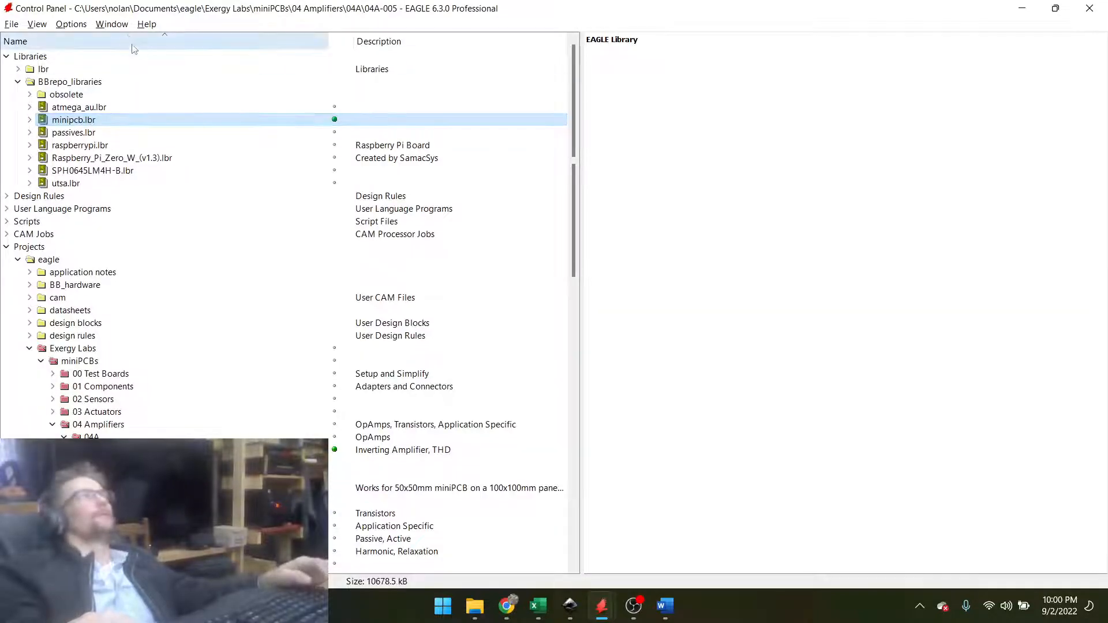
key(alt+Tab)
key(alt+Tab)
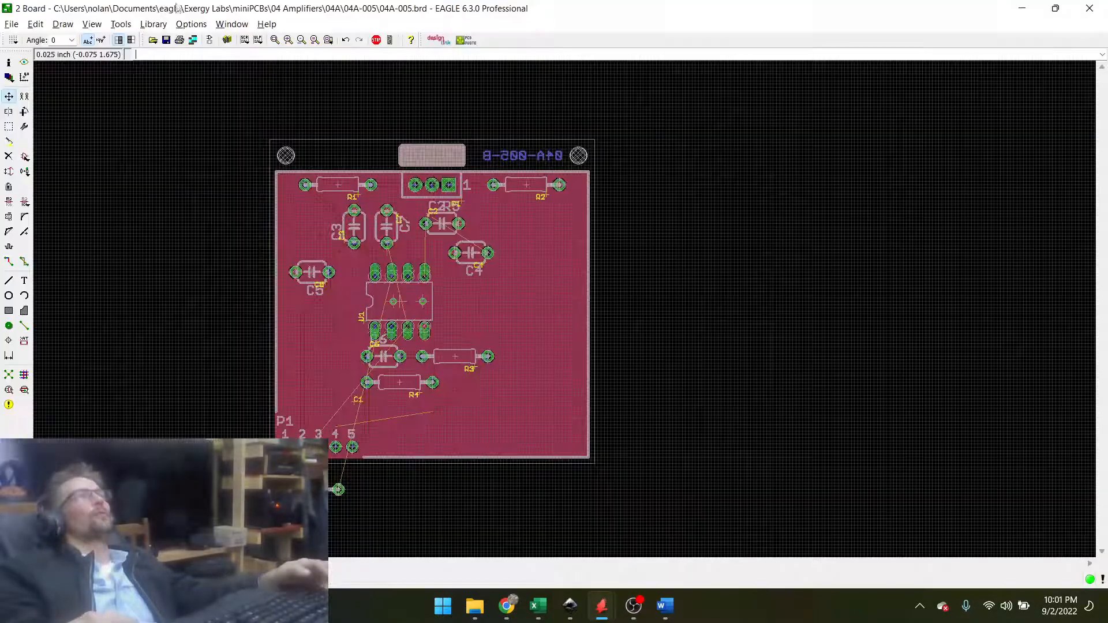
click(159, 26)
click(170, 90)
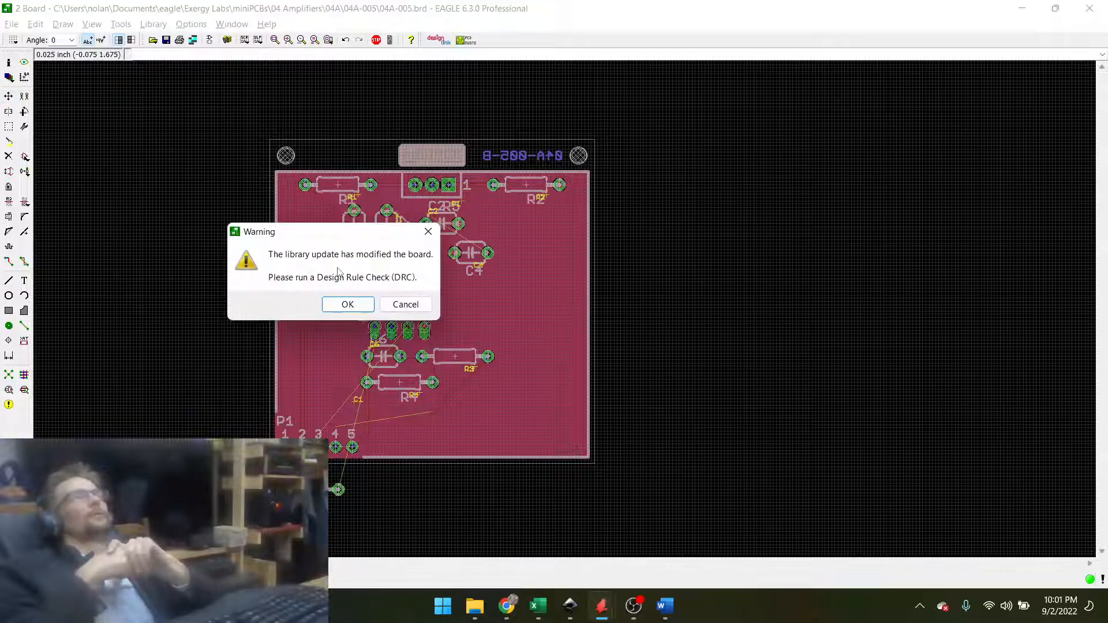
click(347, 303)
Rotate resistor R6 to 90 degrees and place it on the board to the right of U1.
scroll(441, 359, up, 3)
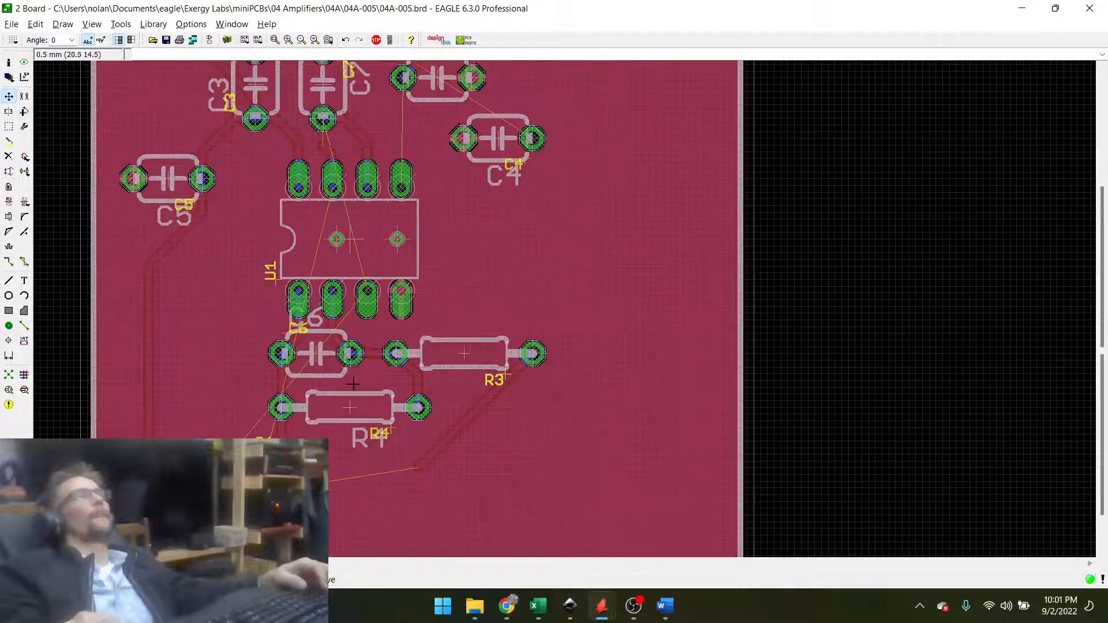
scroll(314, 287, down, 2)
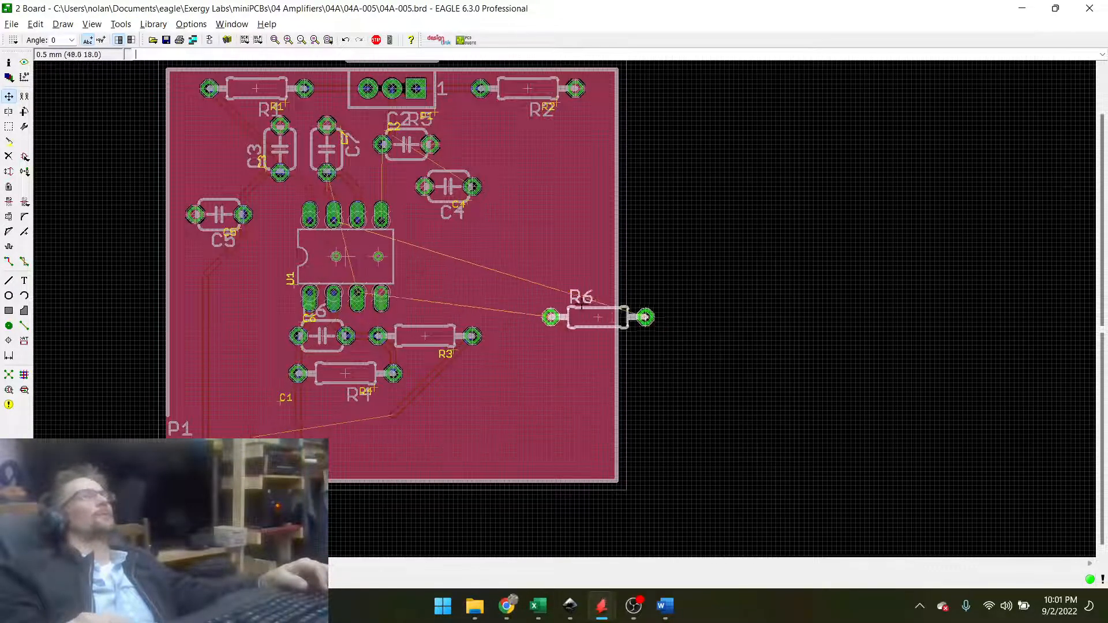
right_click(548, 289)
click(543, 288)
scroll(337, 221, up, 2)
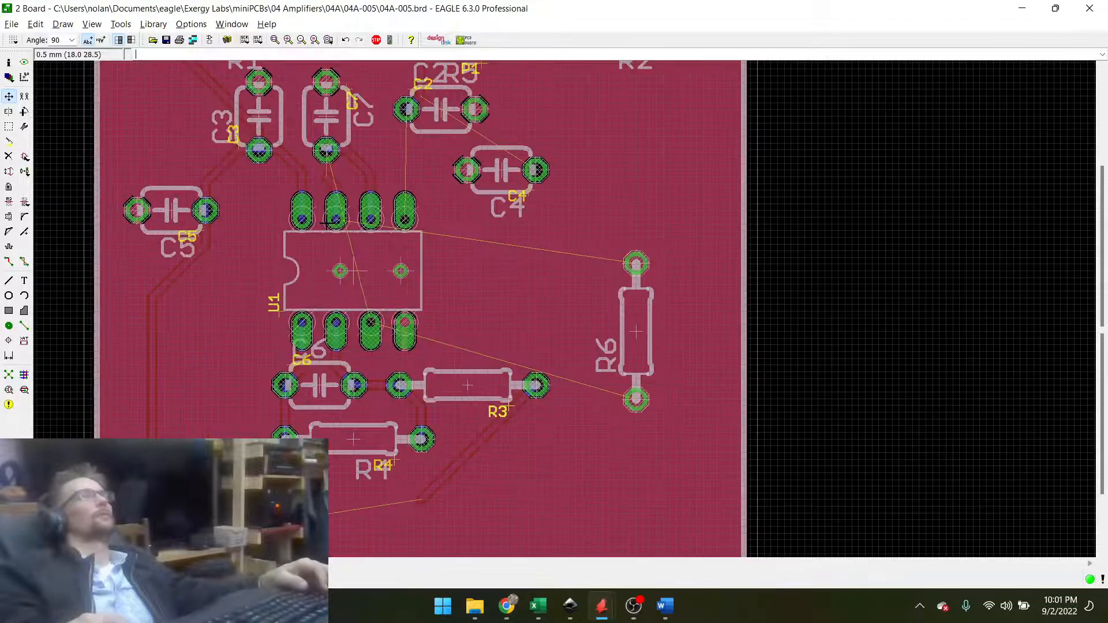
scroll(358, 248, down, 2)
scroll(381, 277, up, 2)
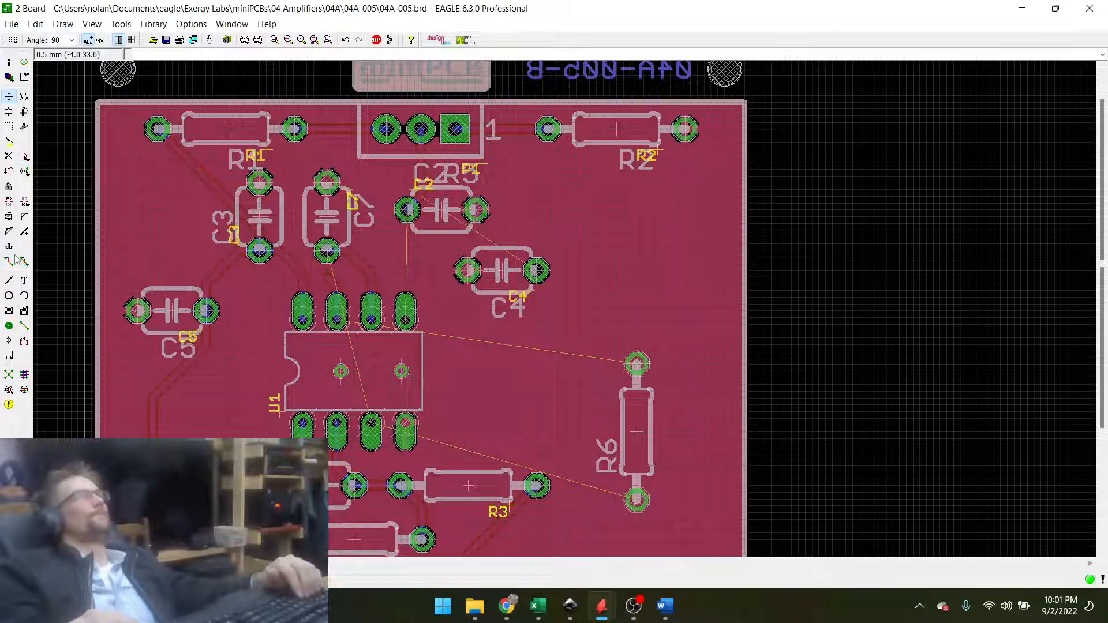
Delete the duplicate yellow name labels beside the resistors, capacitors, connector and U1.
click(9, 156)
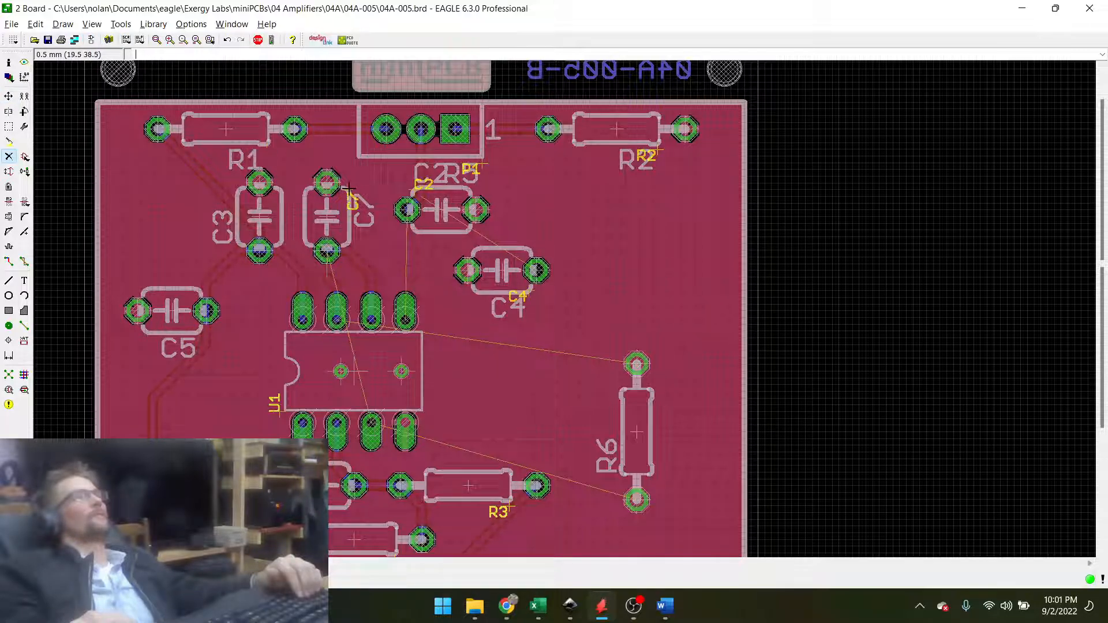
click(415, 190)
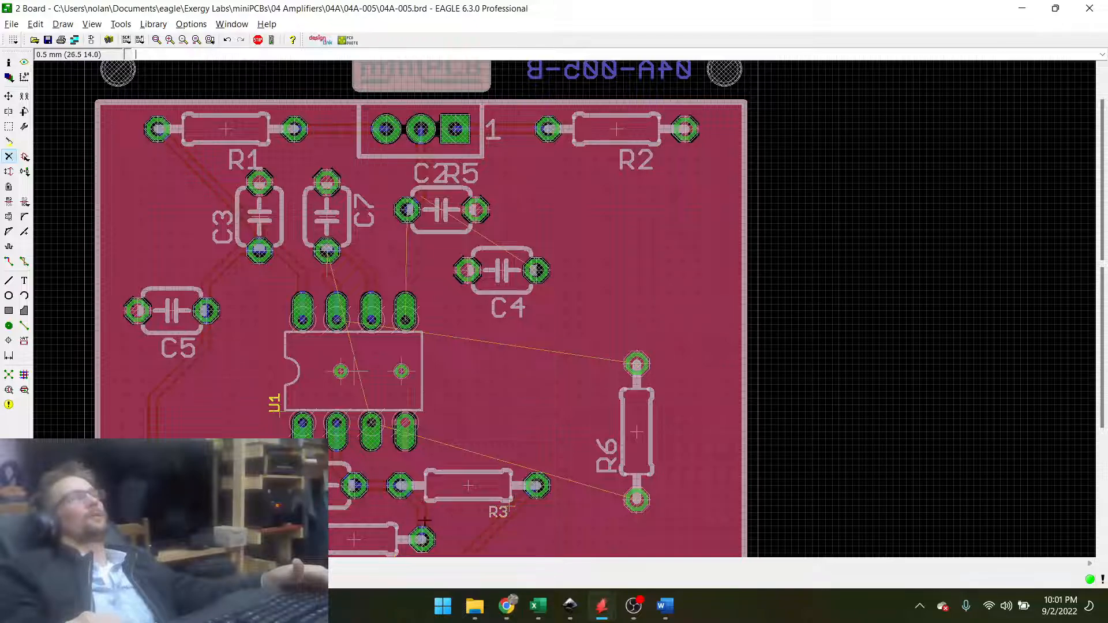
scroll(401, 397, down, 5)
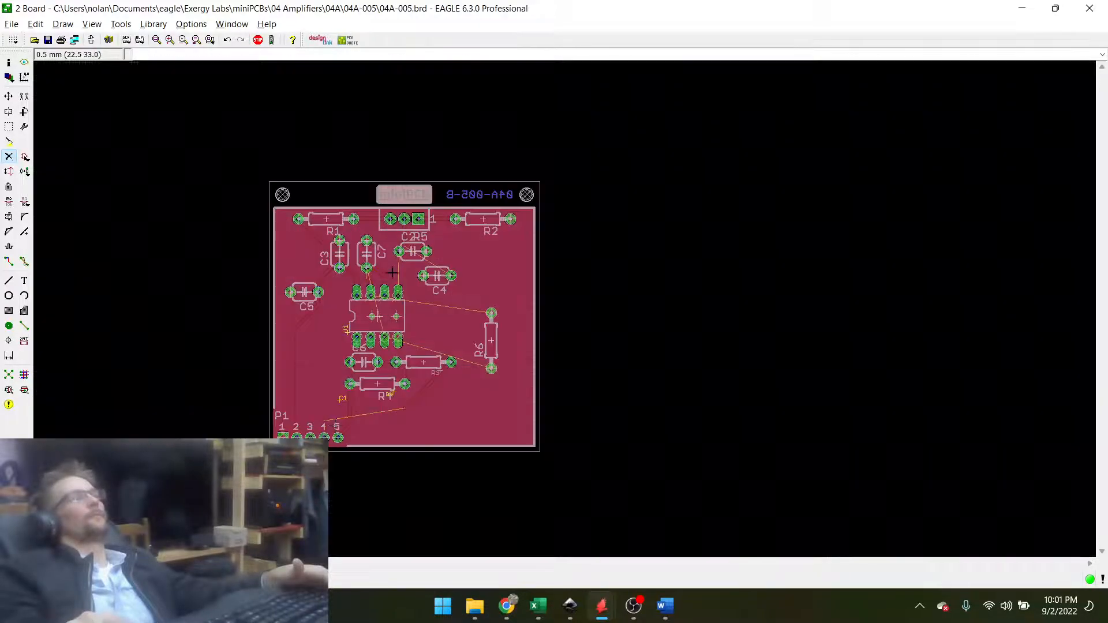
scroll(368, 345, up, 10)
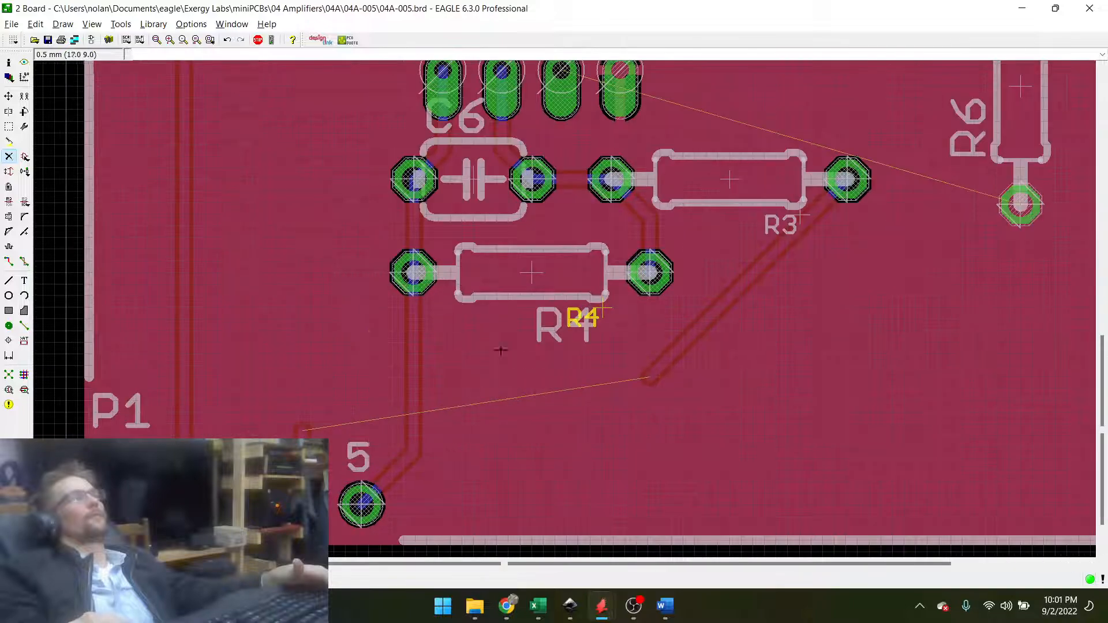
scroll(518, 378, down, 5)
scroll(483, 248, up, 5)
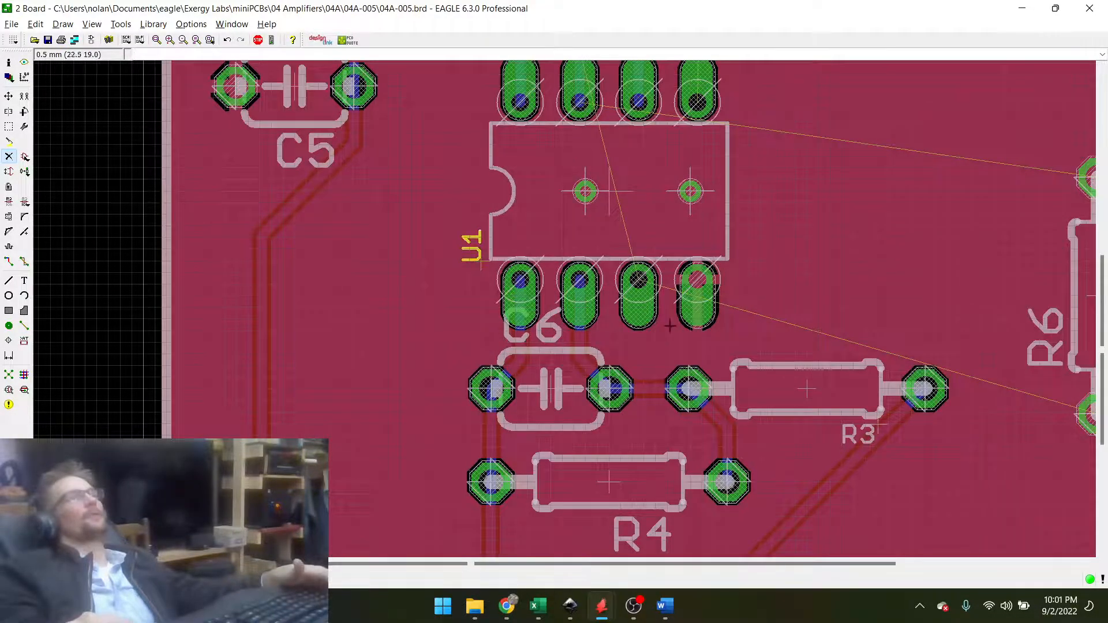
click(493, 255)
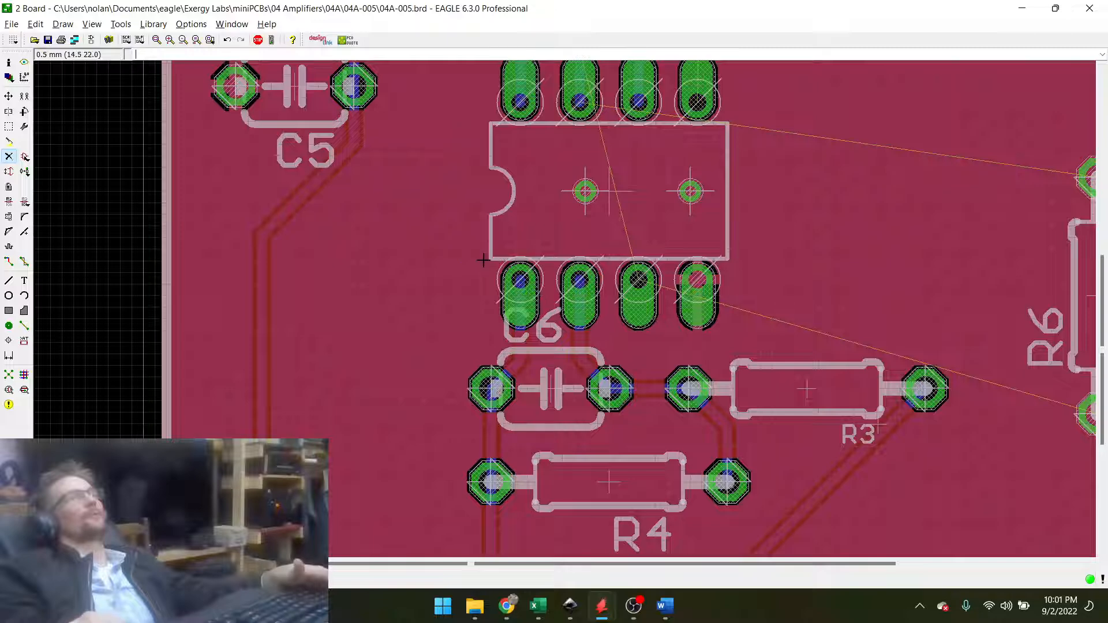
Unsmash resistor R3 and chip U1 to restore their default name labels, and save the board.
right_click(787, 383)
click(819, 316)
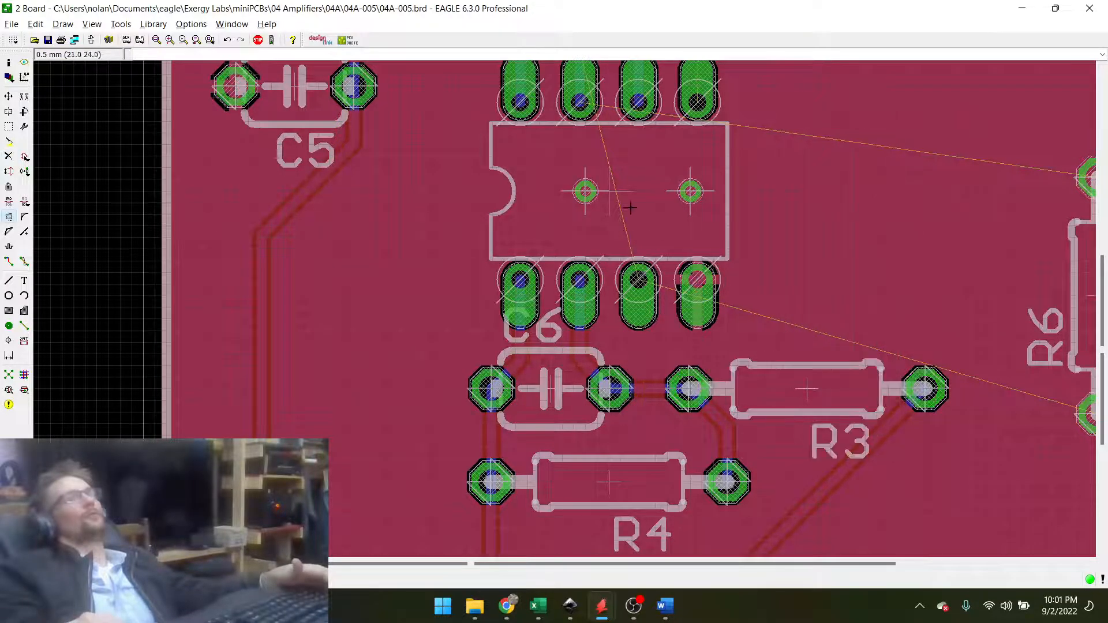
right_click(630, 208)
right_click(619, 215)
right_click(614, 191)
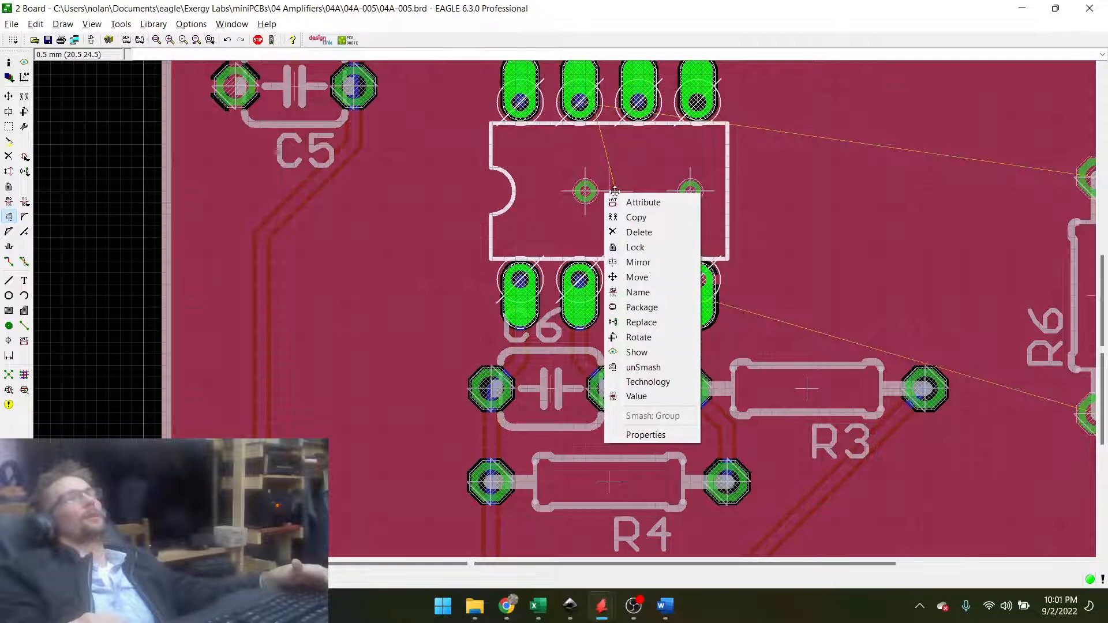
click(643, 367)
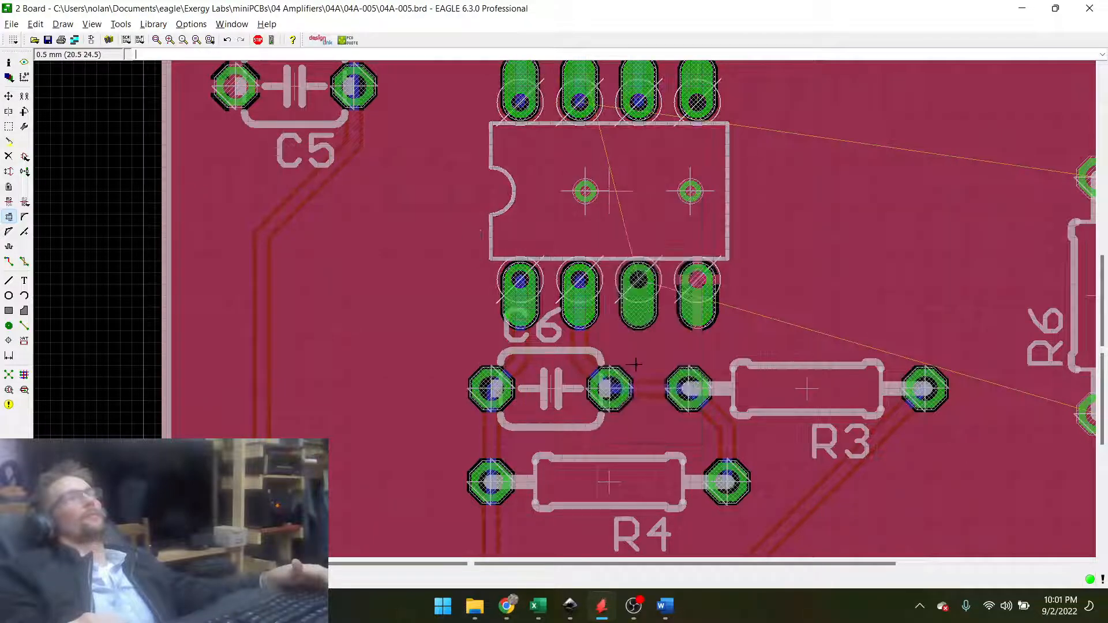
scroll(560, 229, up, 2)
scroll(560, 229, down, 2)
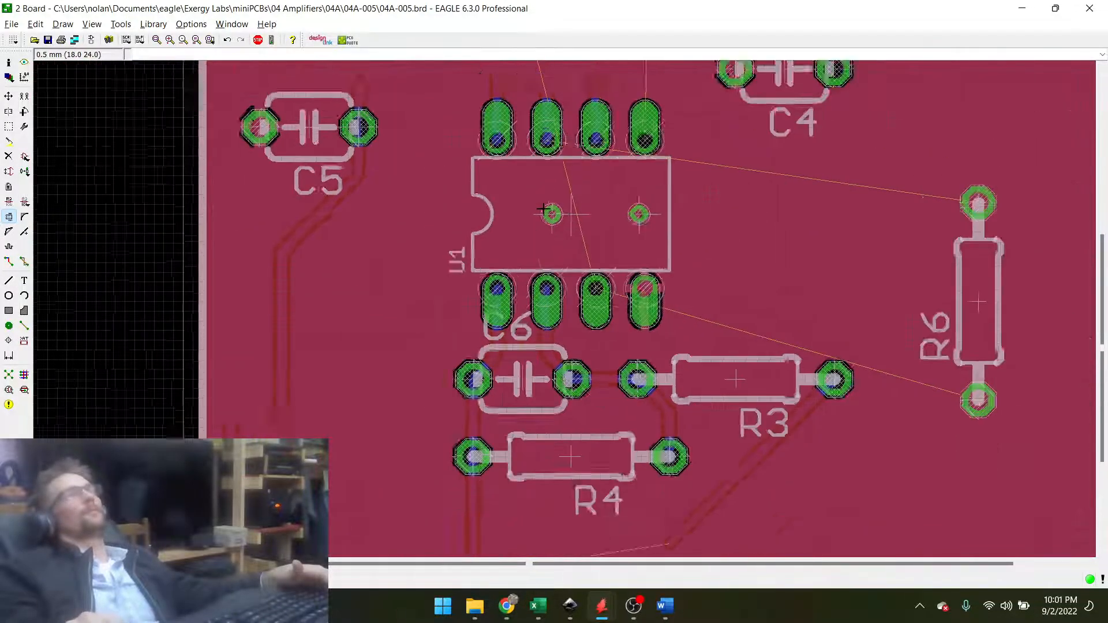
scroll(496, 269, up, 1)
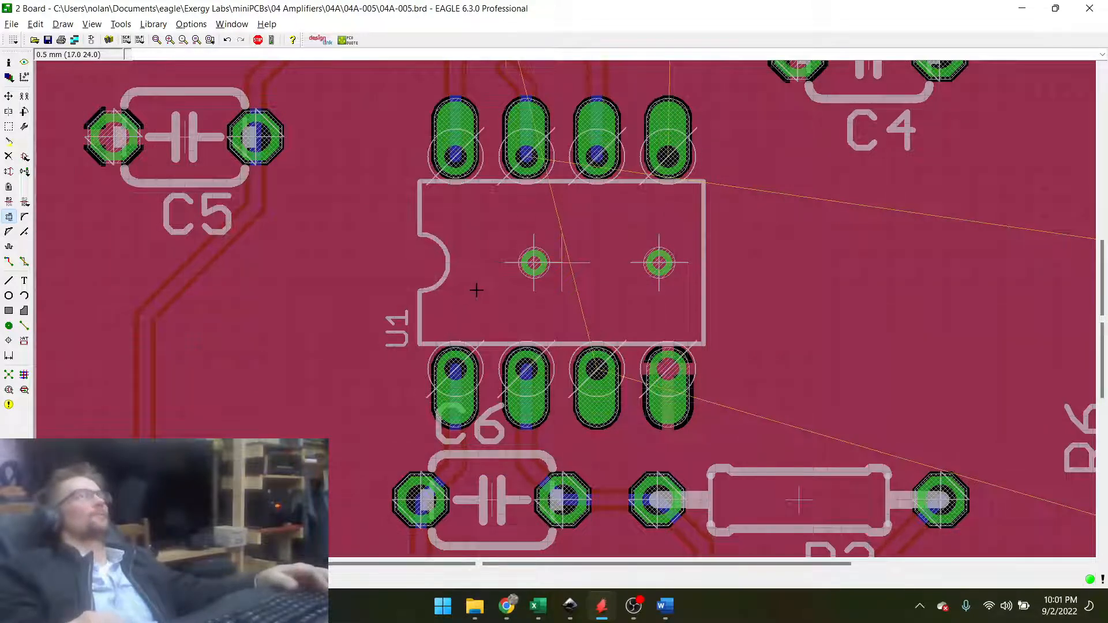
click(48, 40)
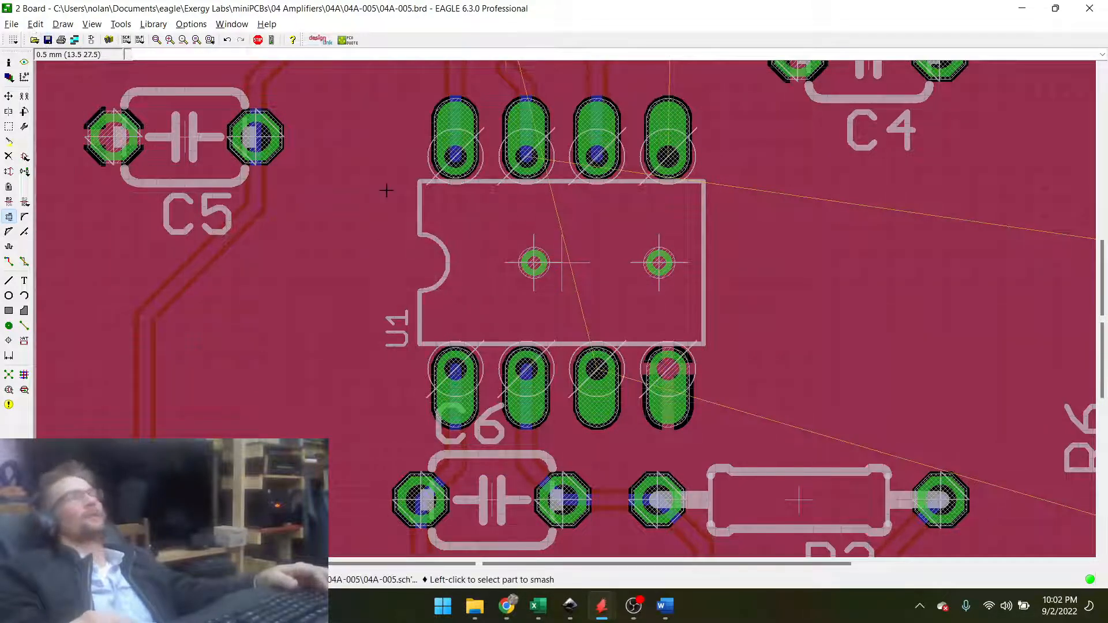
Check the package and source library in U1's properties.
scroll(548, 294, down, 1)
right_click(551, 292)
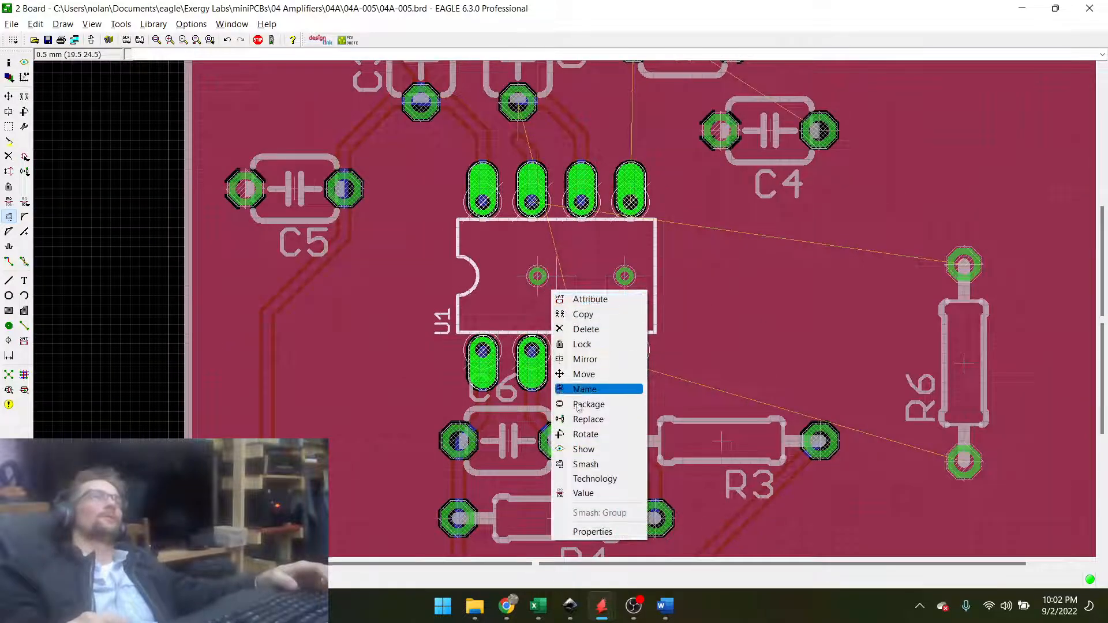
click(577, 533)
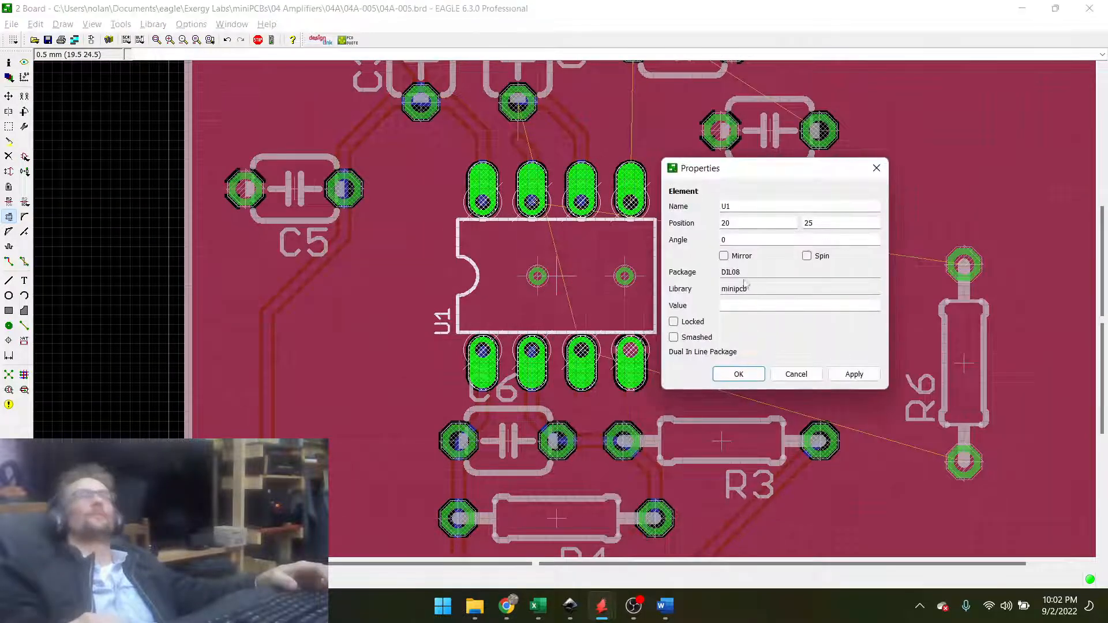
click(779, 375)
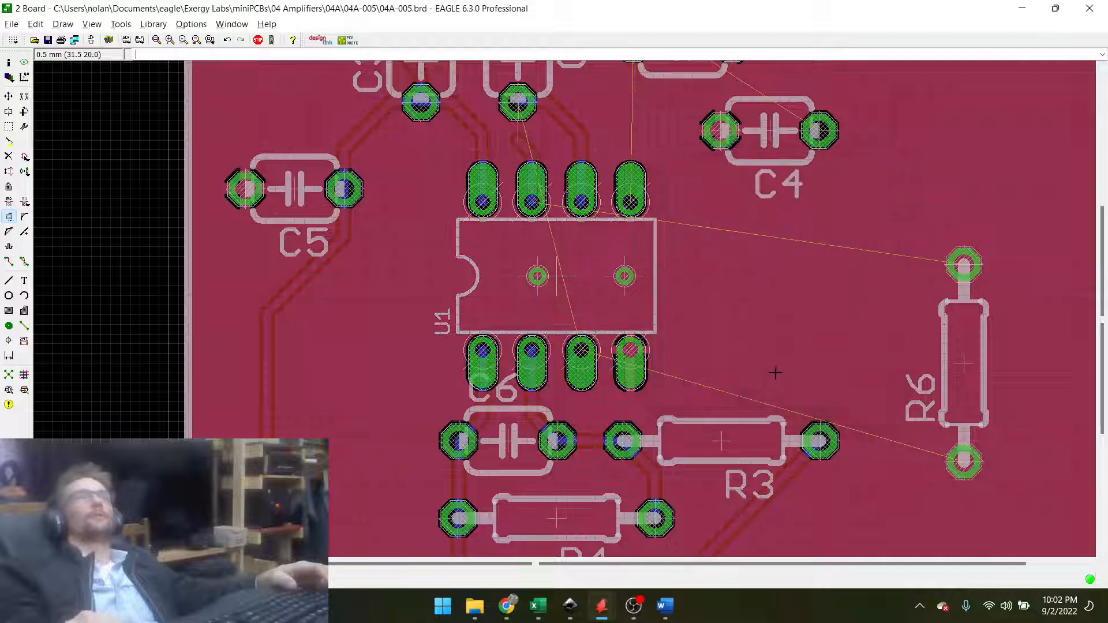
Switch to the minipcb library and open the DIL08 package for editing.
key(alt+Tab)
key(alt+Tab)
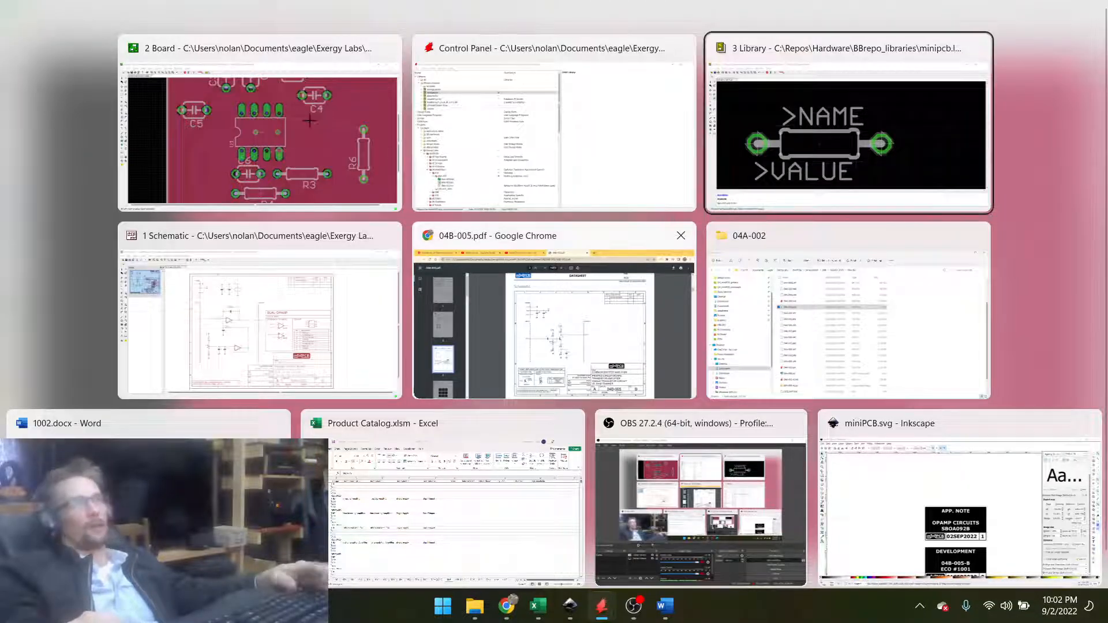
click(72, 42)
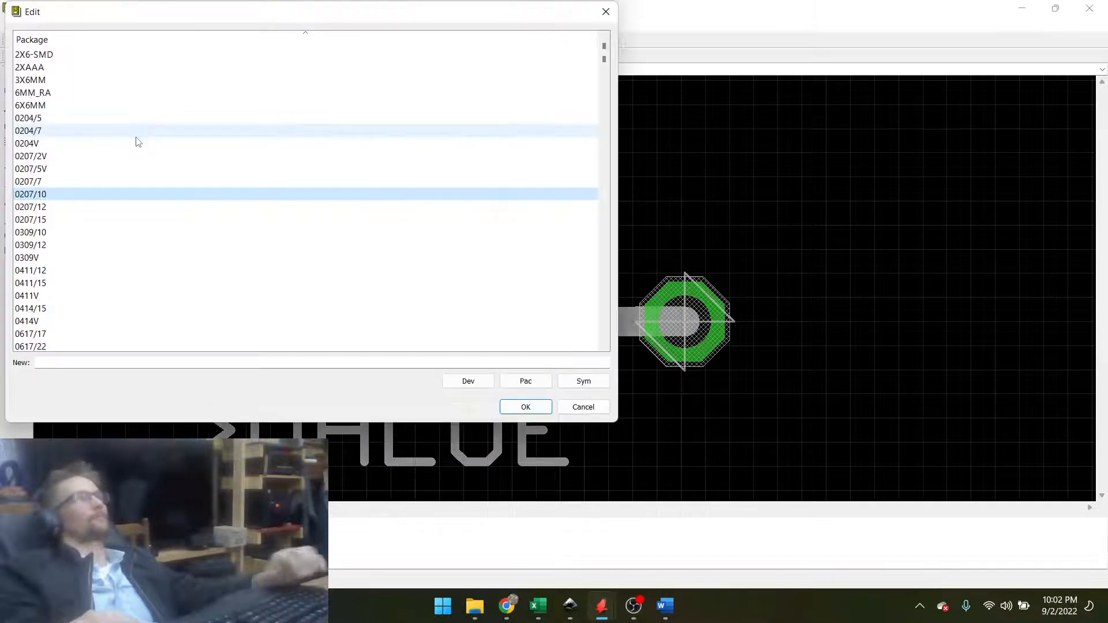
text(di)
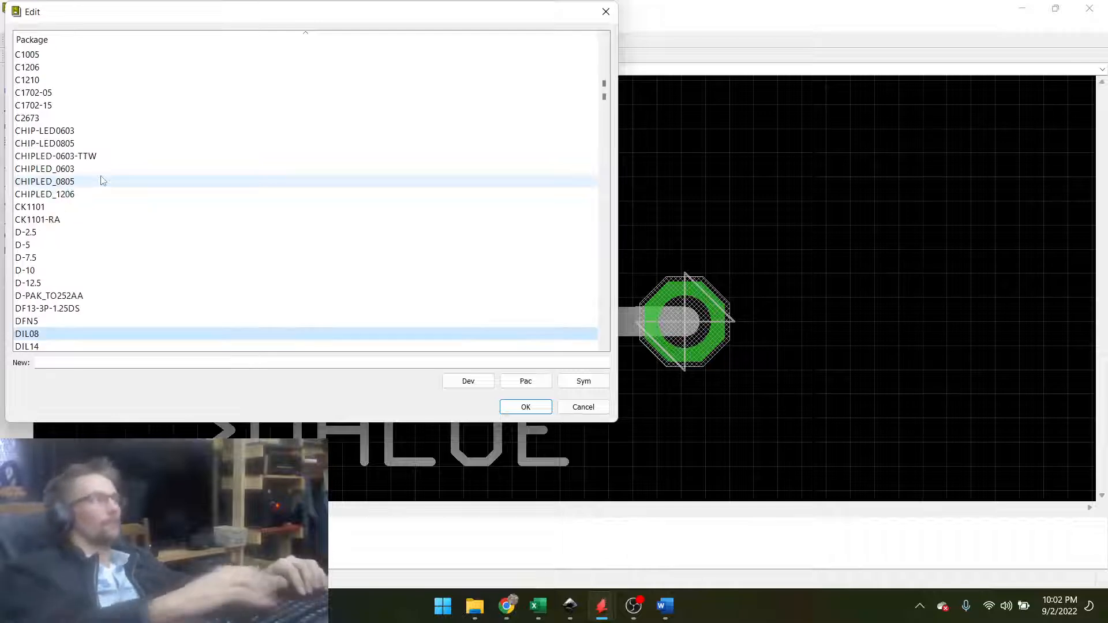
key(Return)
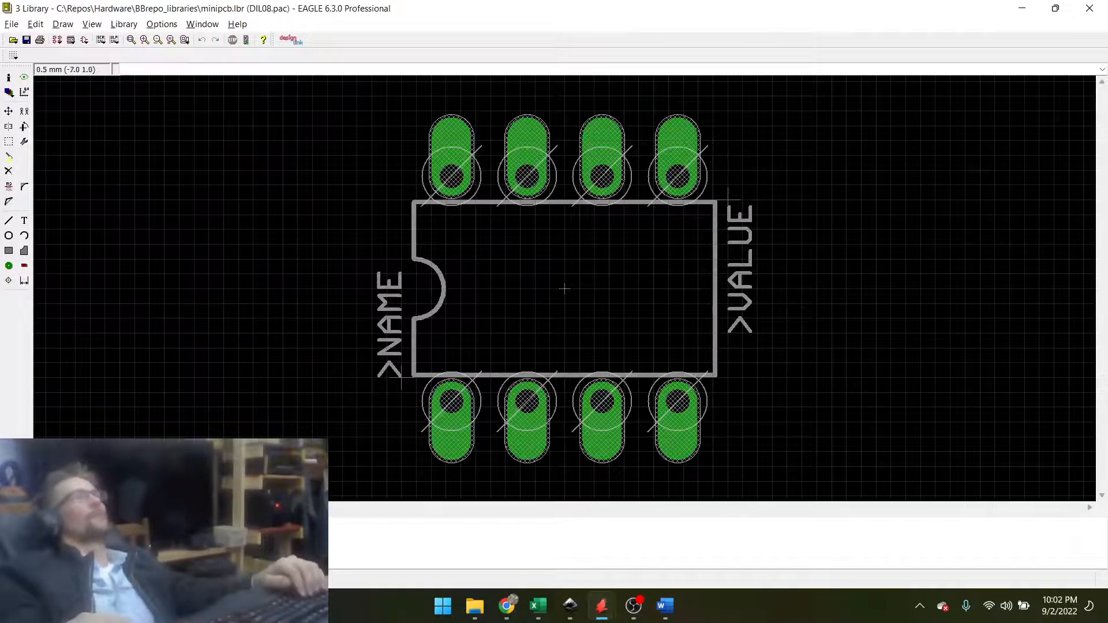
Set the line width of the DIL08 body outline and its notch arc to 0.3048 mm.
click(23, 142)
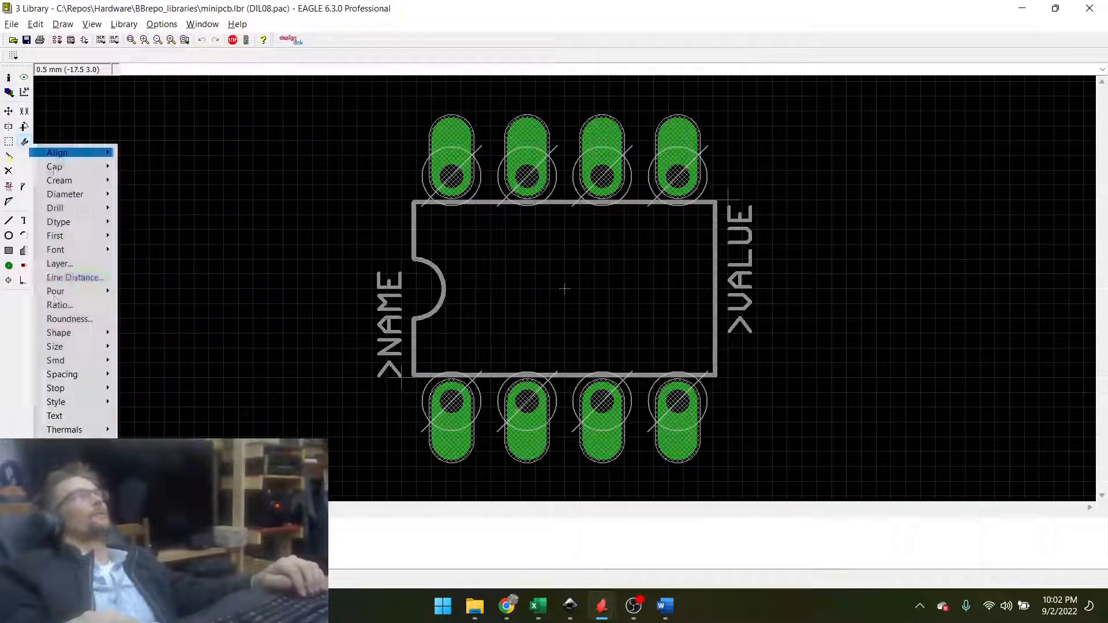
mouse_move(68, 443)
click(147, 421)
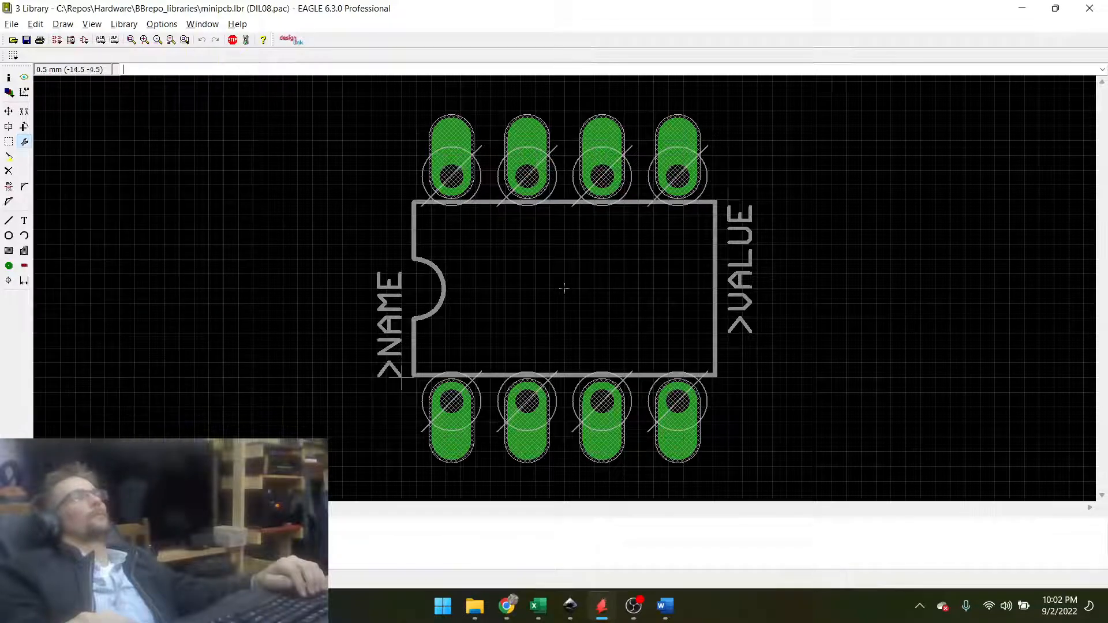
scroll(426, 257, up, 5)
click(426, 264)
click(395, 222)
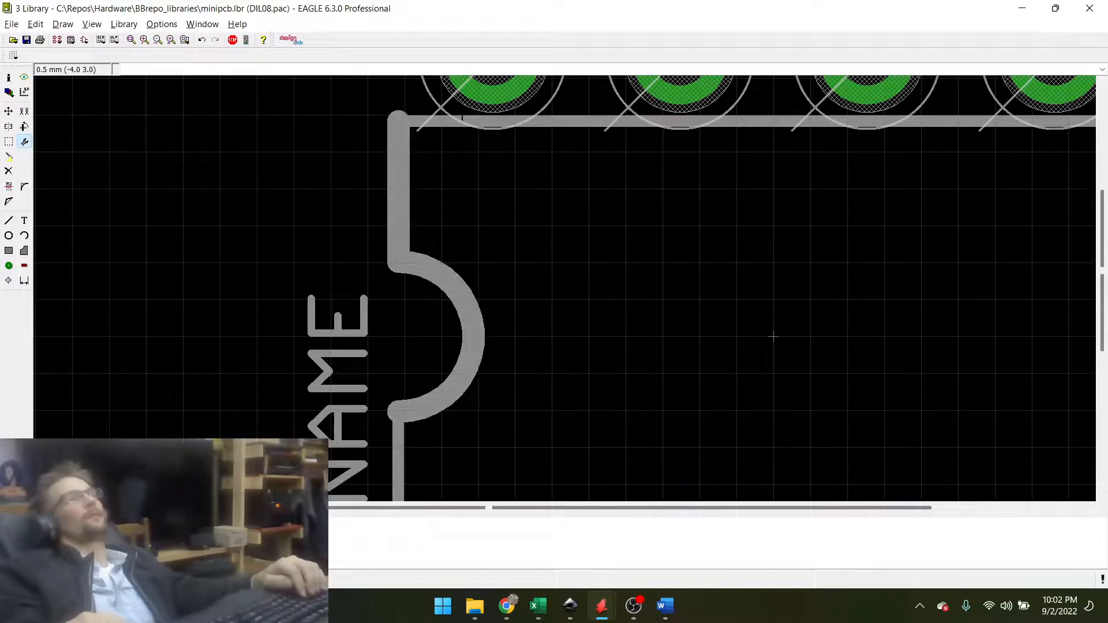
click(448, 121)
scroll(380, 124, down, 3)
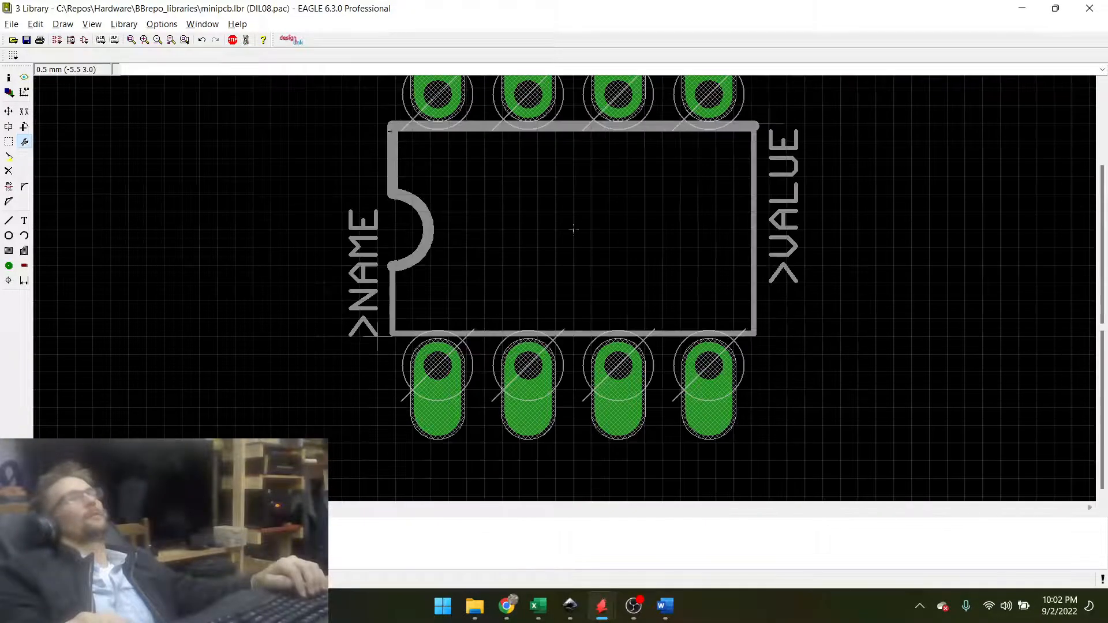
click(474, 334)
click(753, 282)
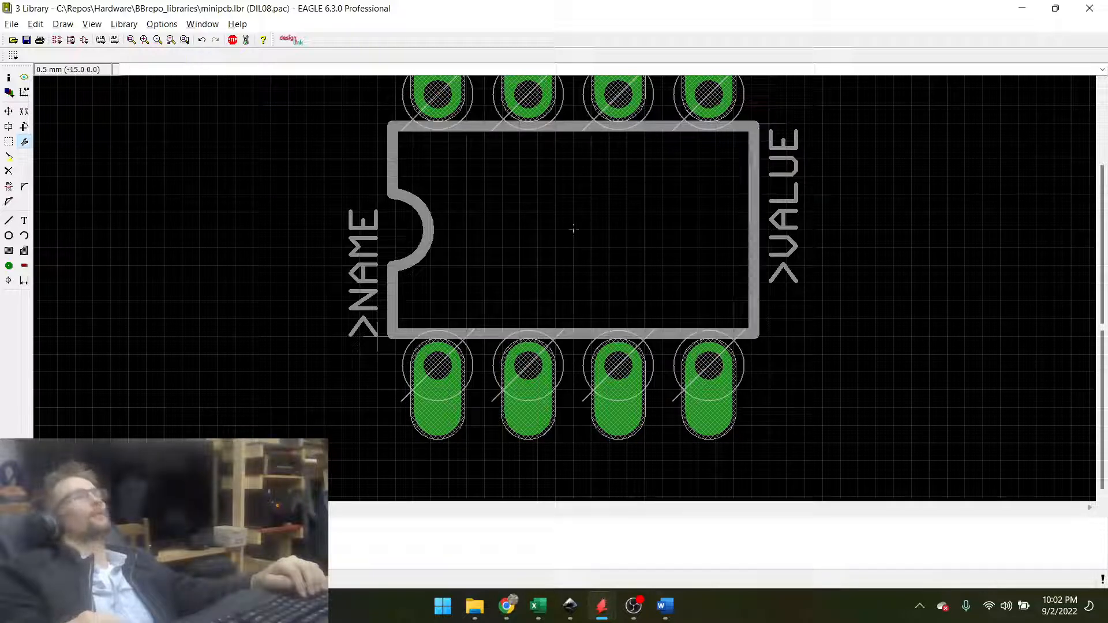
Set the text size of the >NAME and >VALUE labels to 1.5 mm.
click(25, 141)
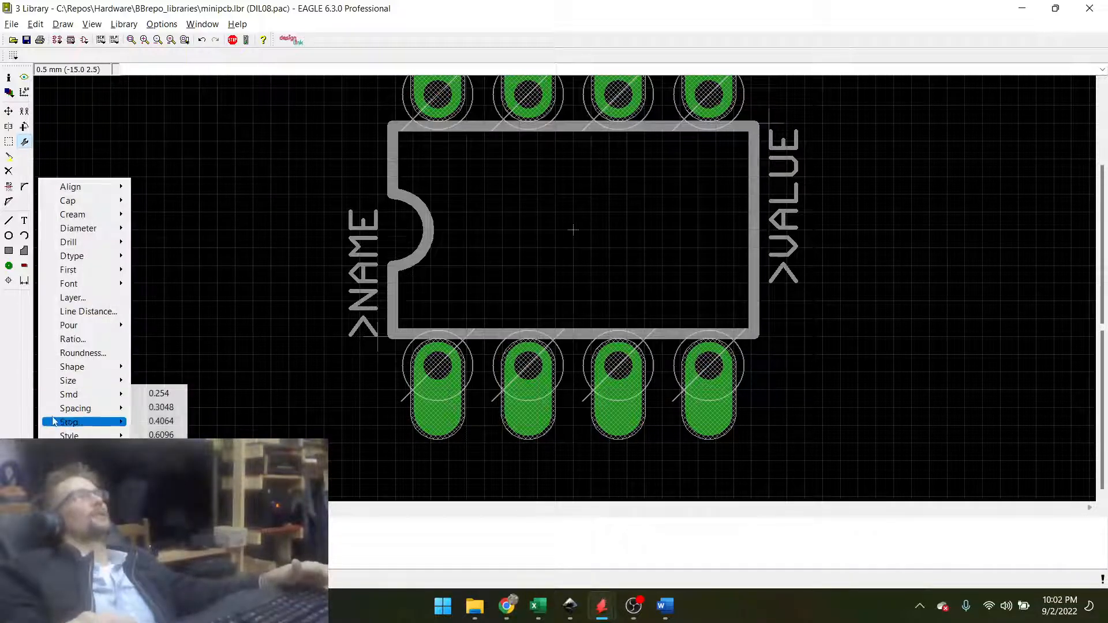
mouse_move(74, 395)
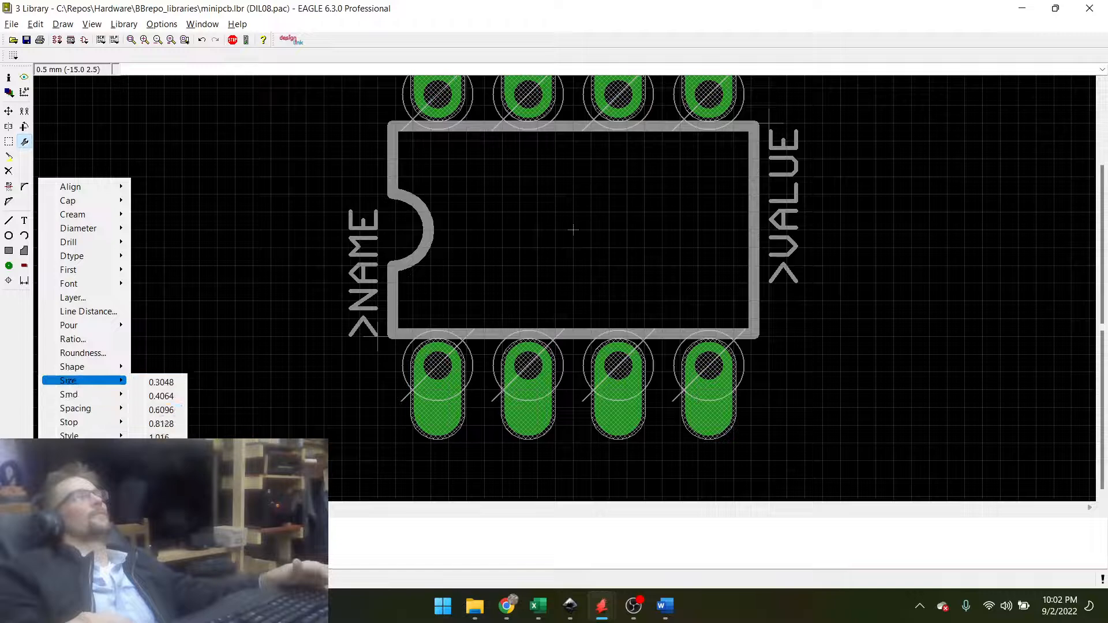
click(161, 465)
click(377, 336)
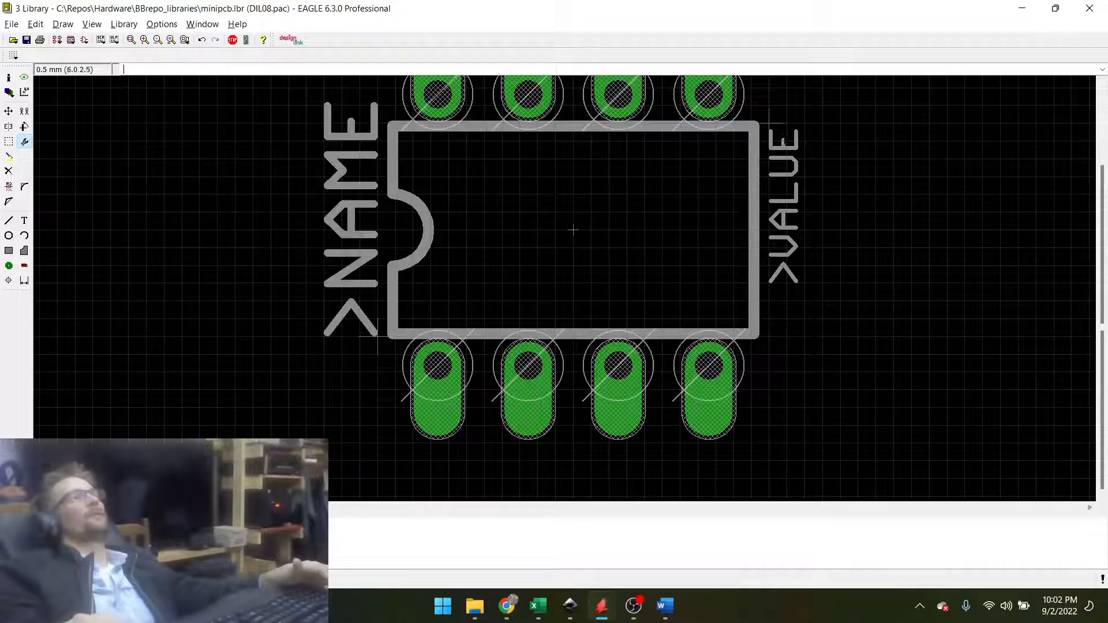
click(788, 140)
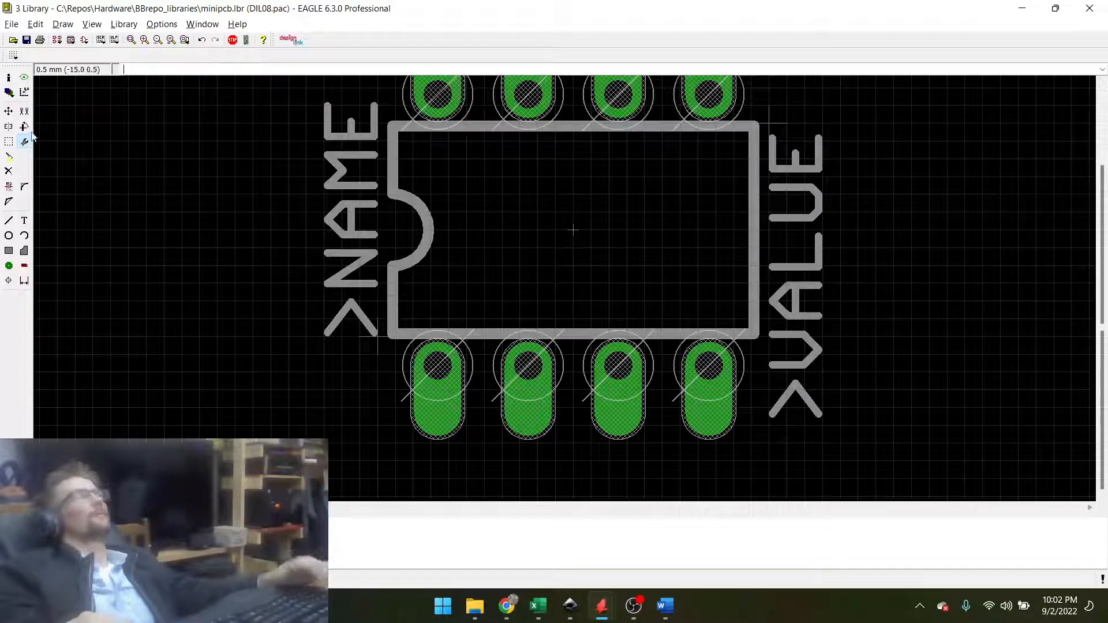
middle_click(294, 276)
Apply a 12 % text ratio to the >NAME and >VALUE labels.
click(23, 141)
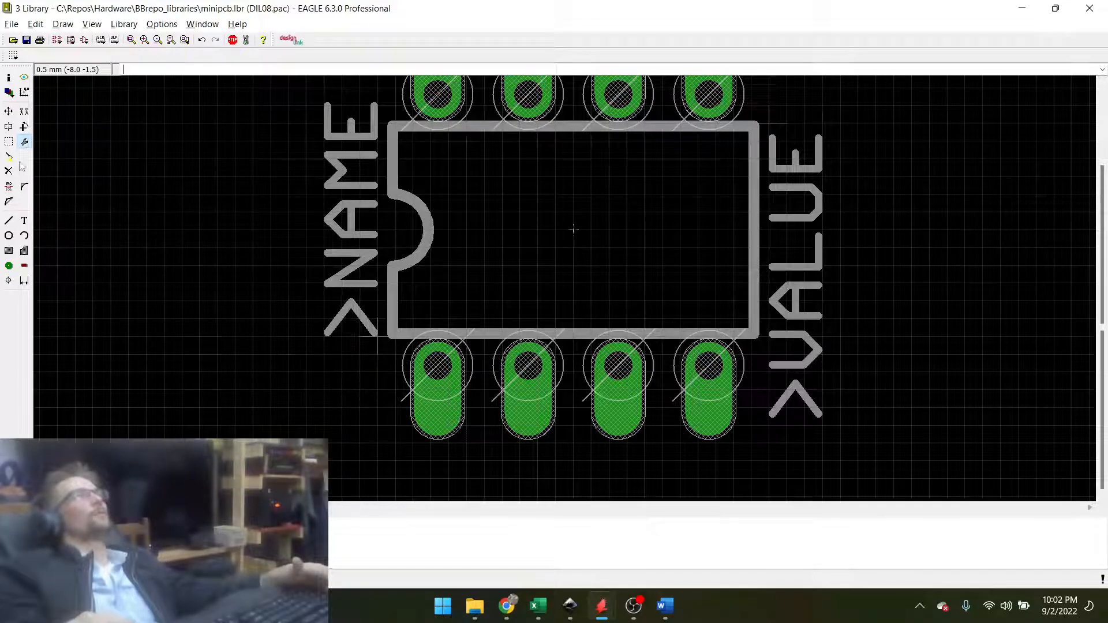
click(131, 315)
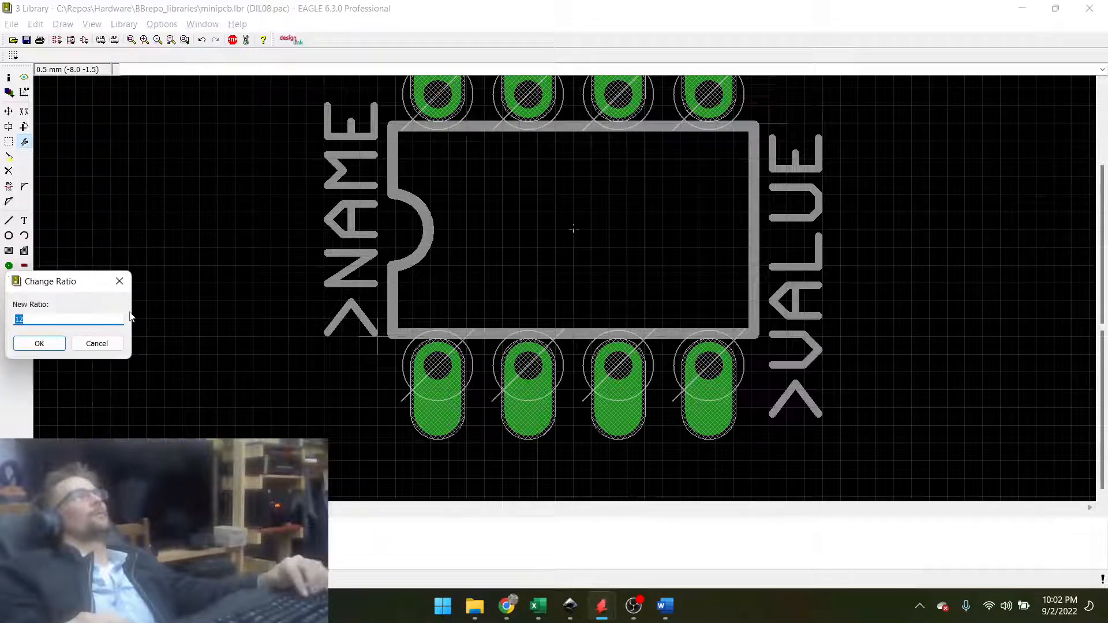
click(39, 343)
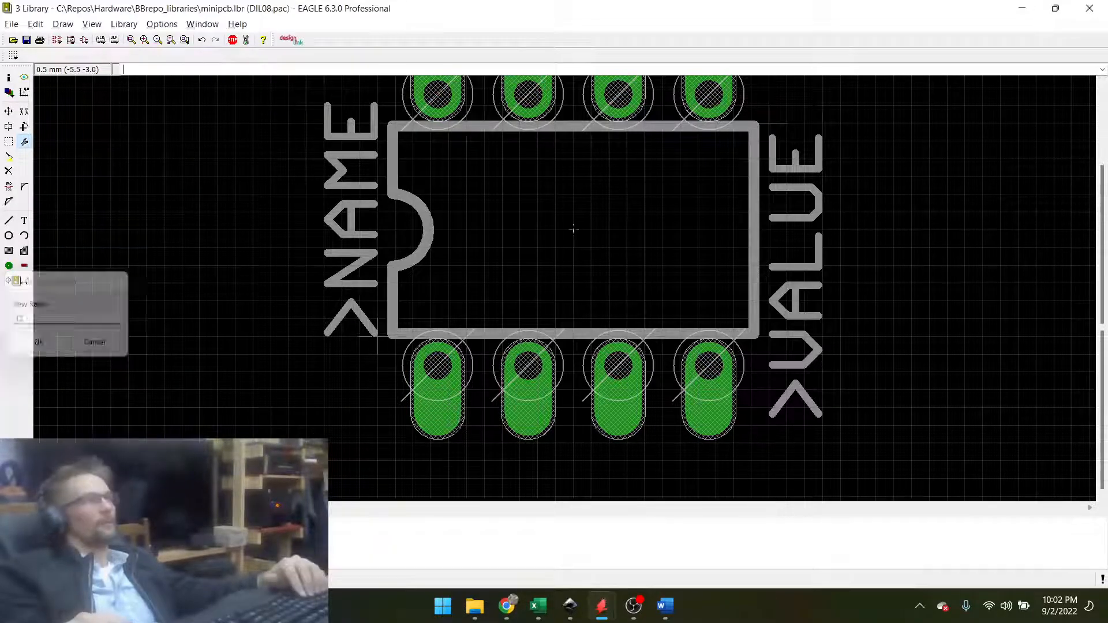
click(811, 189)
middle_click(319, 284)
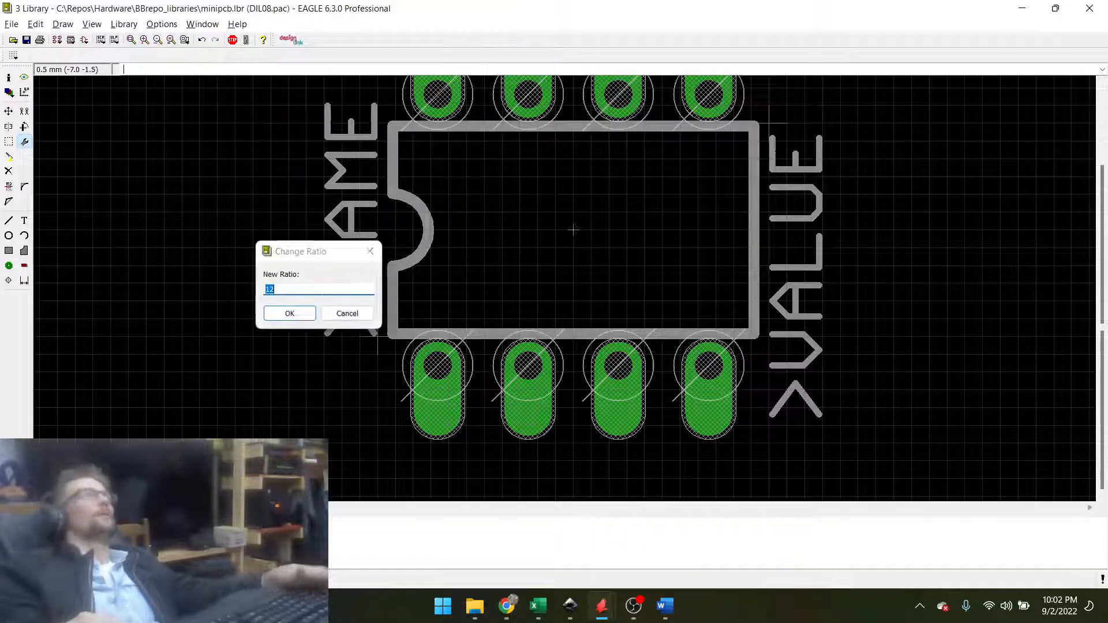
key(Return)
Check the size, ratio, font and layer in the properties of the >NAME and >VALUE labels.
right_click(398, 346)
click(433, 450)
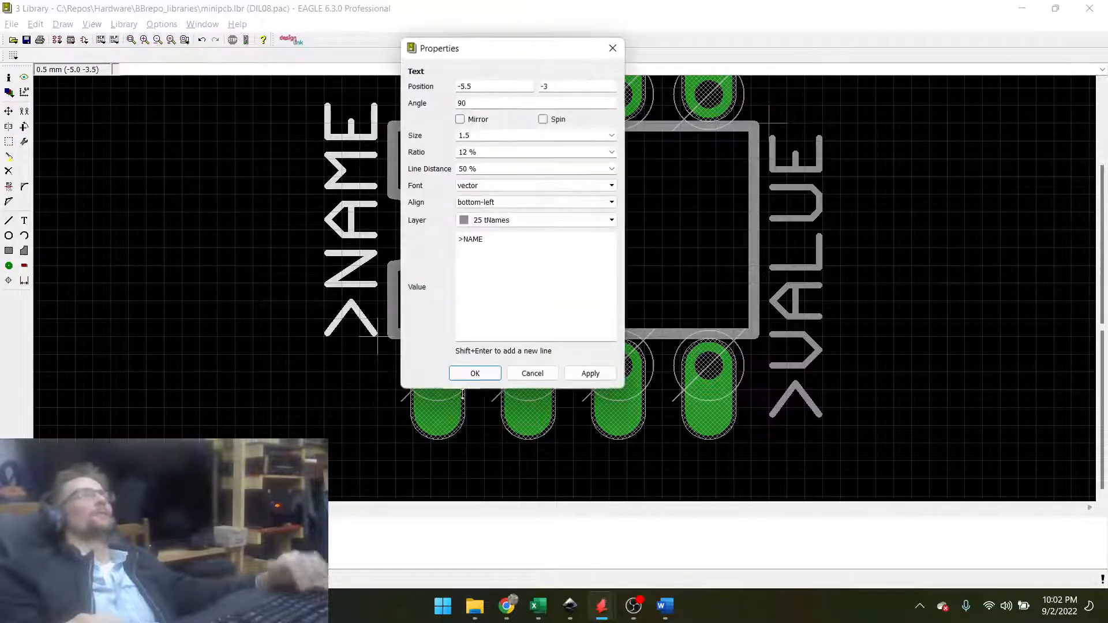
click(474, 373)
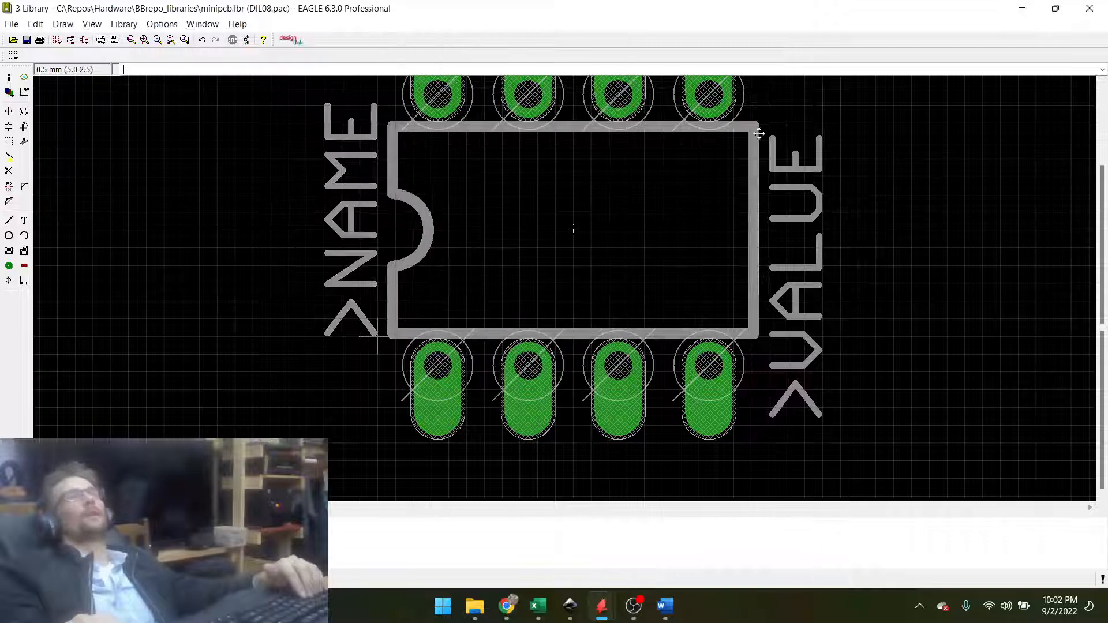
right_click(759, 133)
right_click(779, 128)
click(808, 230)
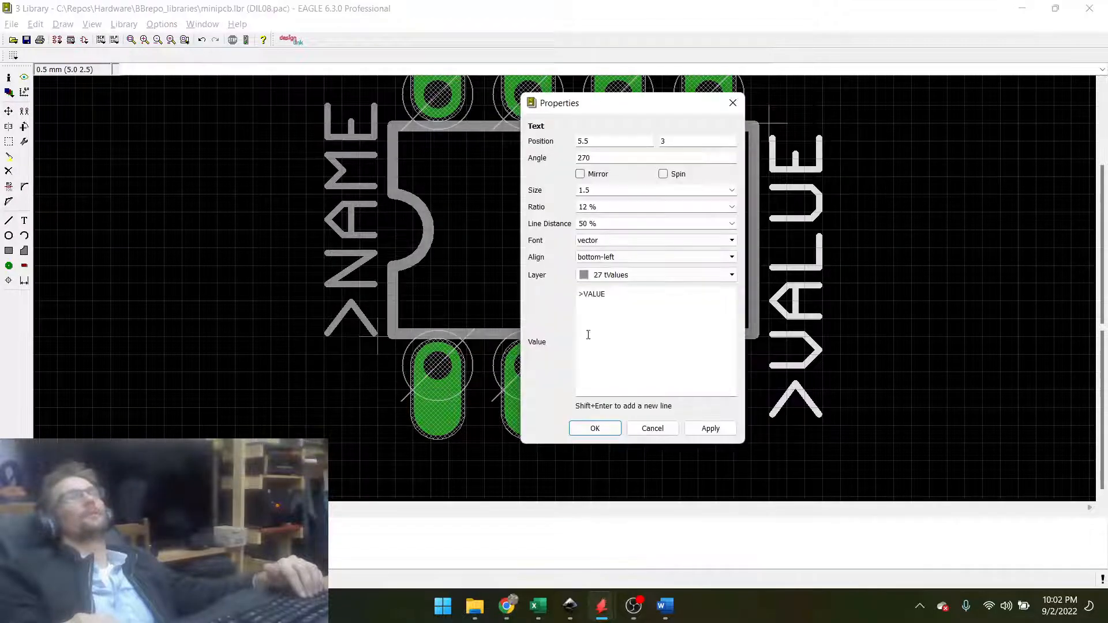
click(594, 428)
Check the width and layer in the properties of the notch arc.
right_click(430, 250)
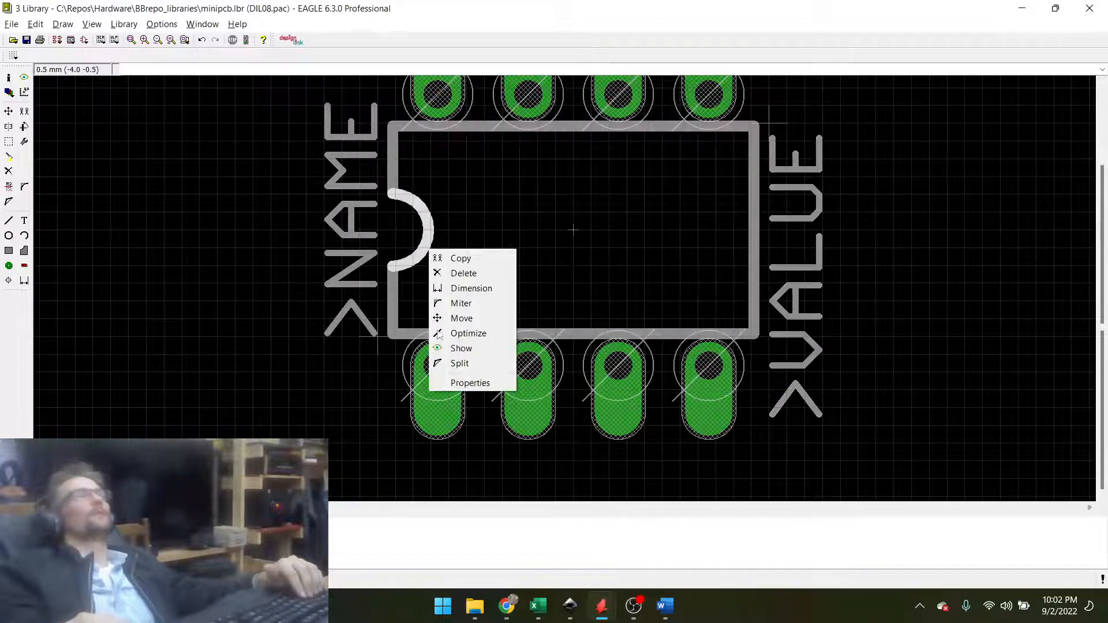
click(461, 388)
right_click(430, 234)
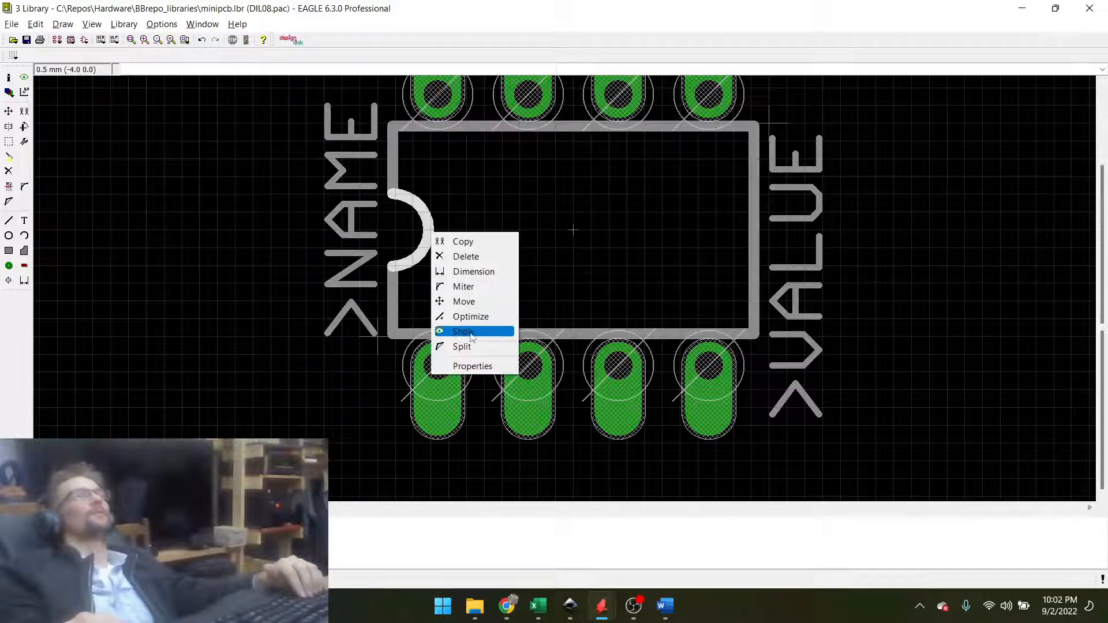
click(461, 364)
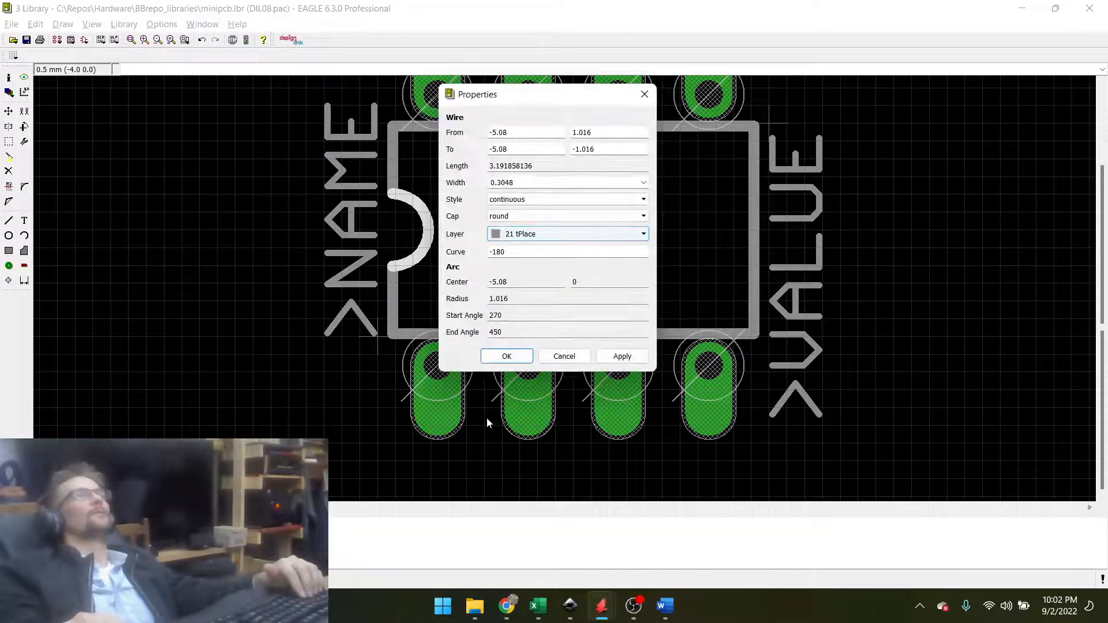
click(563, 356)
Examine the clearance between the body outline and the solder mask around both rows of pads.
scroll(347, 174, down, 1)
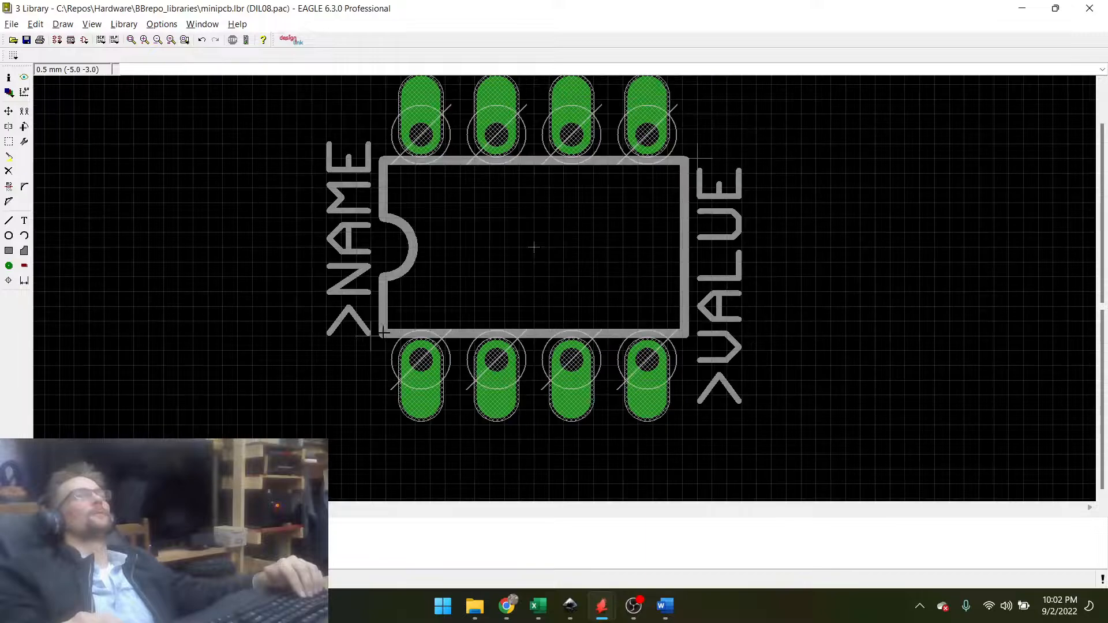
scroll(425, 339, up, 5)
scroll(531, 343, down, 1)
scroll(532, 346, up, 1)
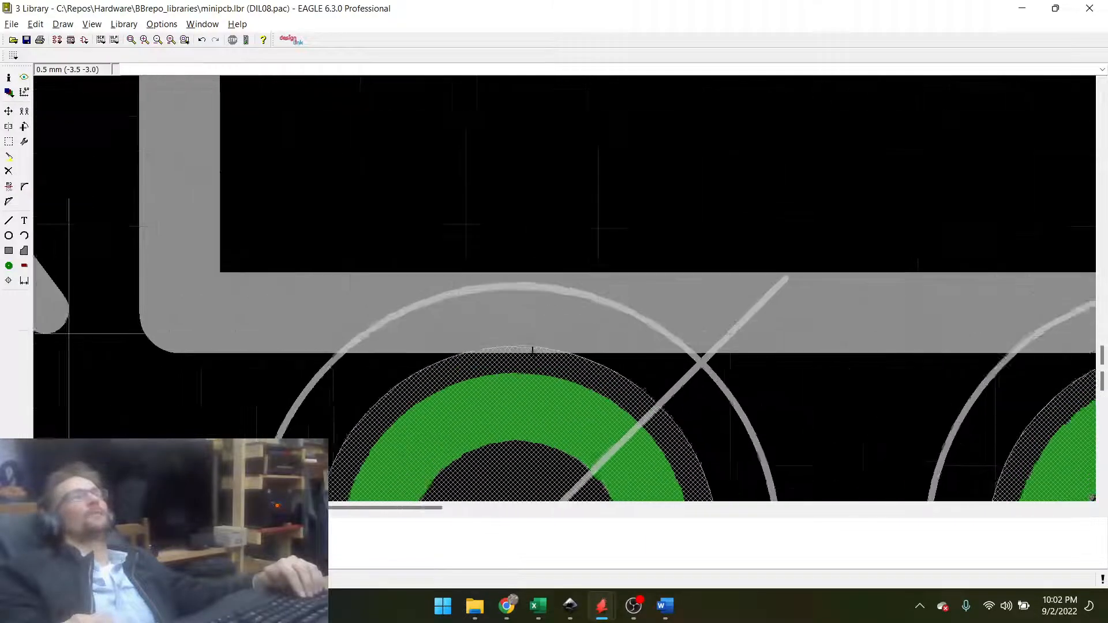
scroll(408, 319, up, 1)
scroll(404, 321, down, 2)
scroll(404, 321, down, 5)
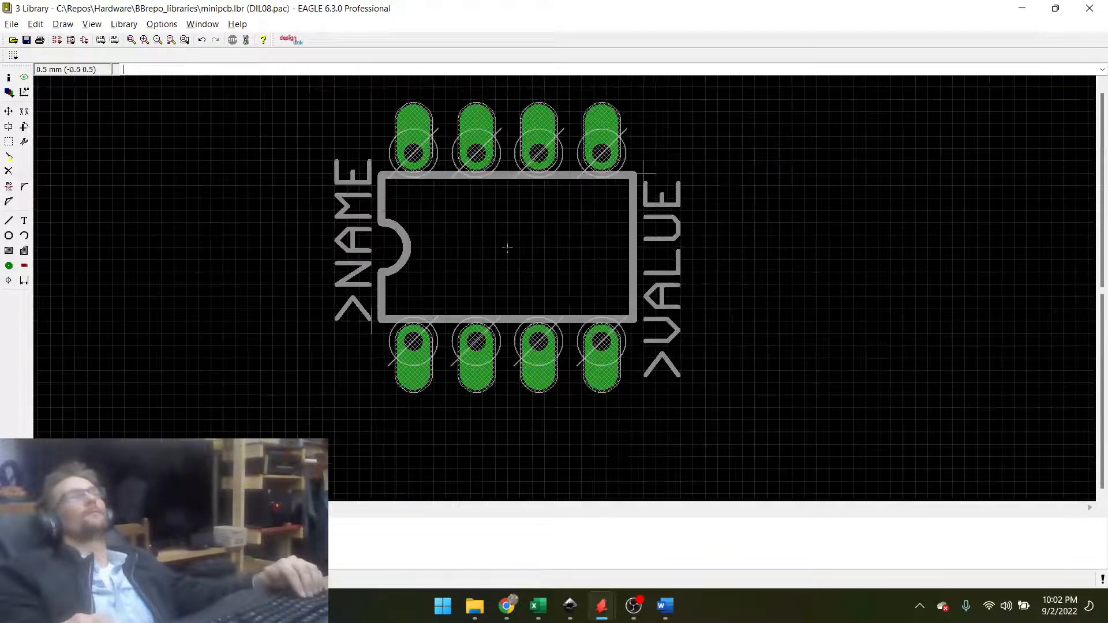
scroll(425, 178, up, 3)
scroll(425, 177, up, 1)
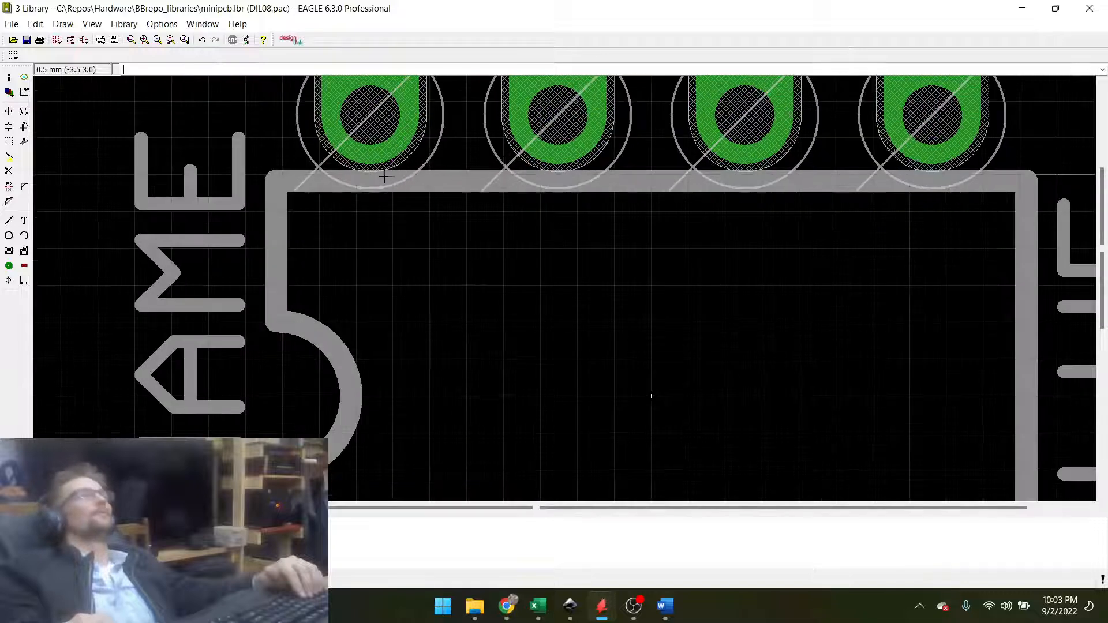
Set the grid size to 0.1 mm and move the upper and lower outline lines inward one grid step from the pads.
click(13, 55)
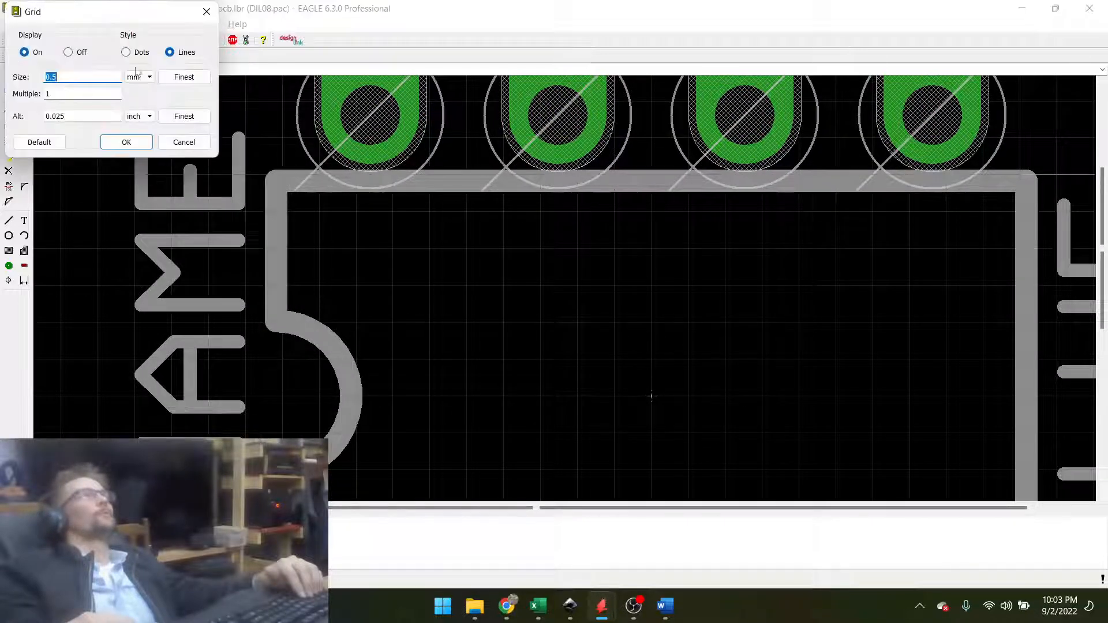
text(0.1)
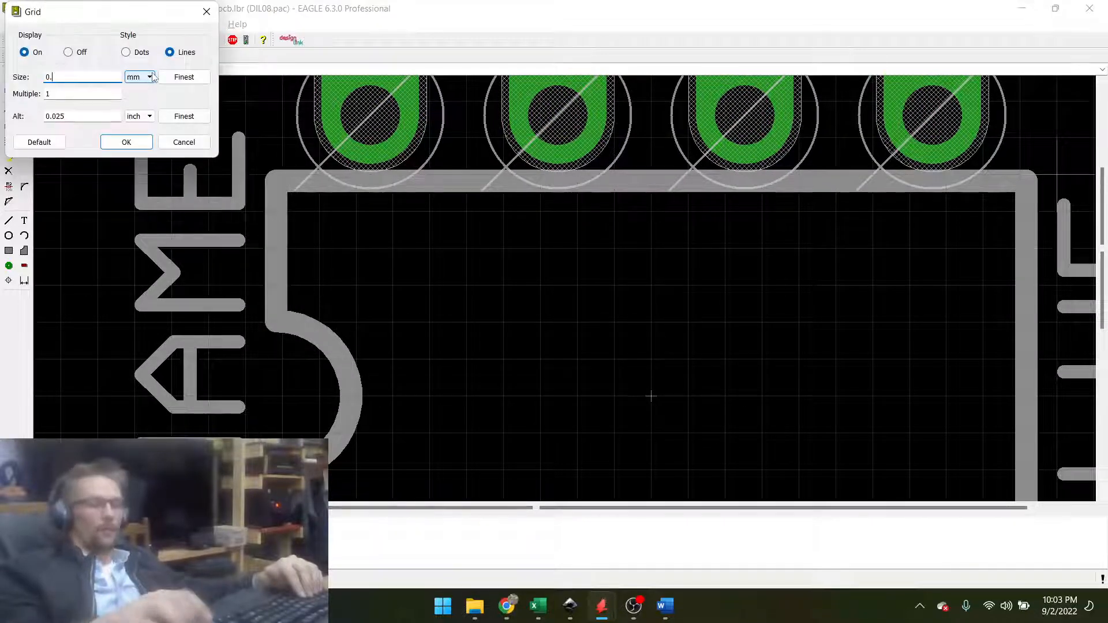
key(Return)
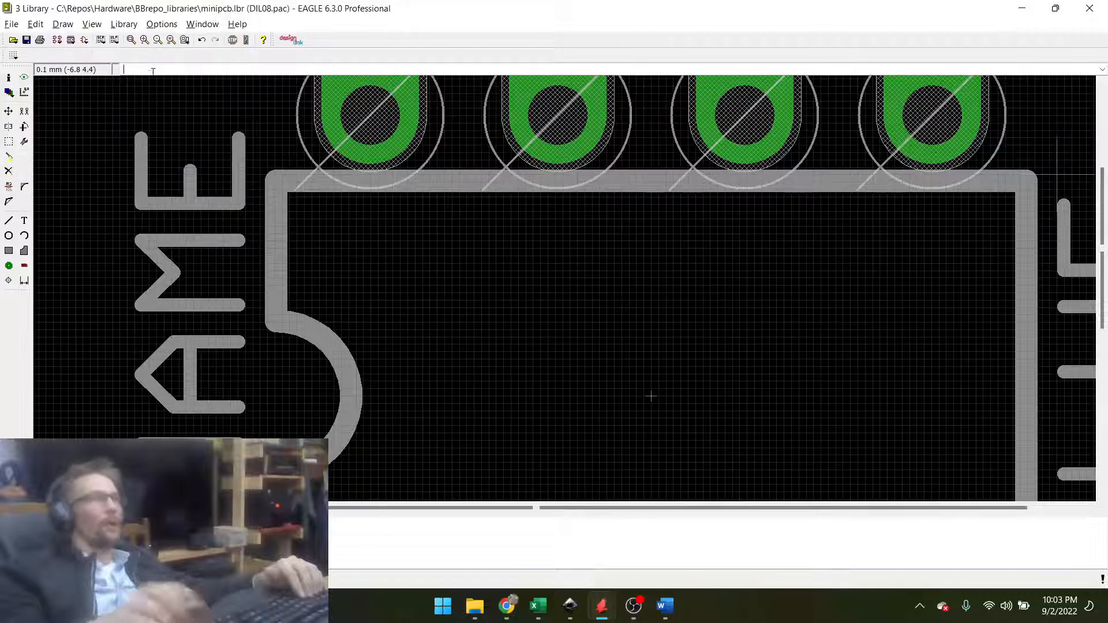
click(8, 111)
click(637, 183)
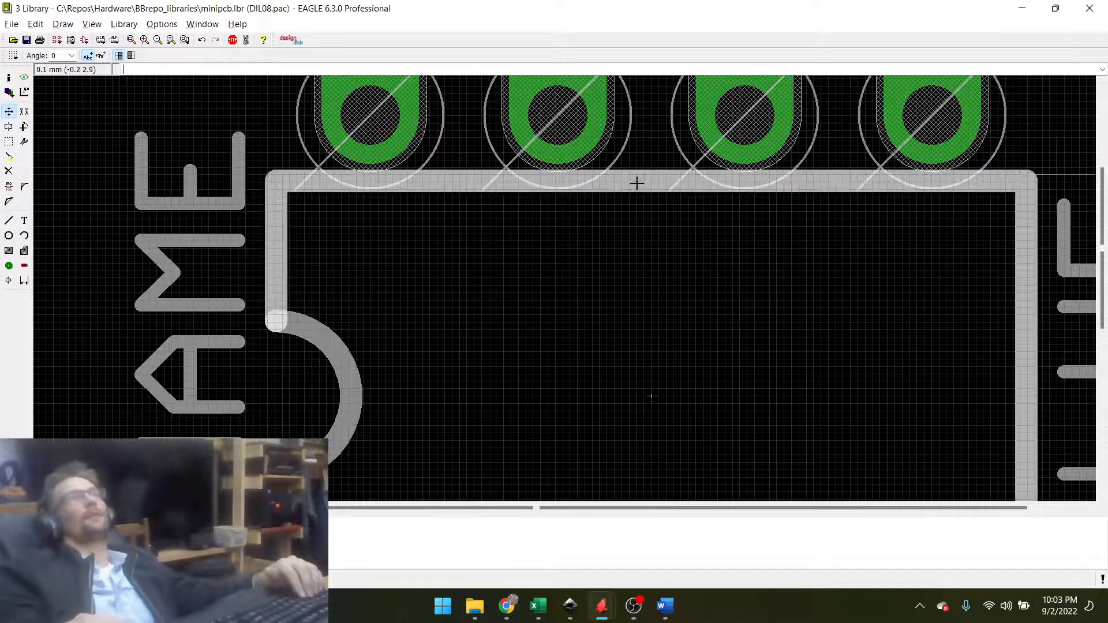
click(637, 188)
scroll(523, 128, down, 5)
scroll(558, 236, up, 5)
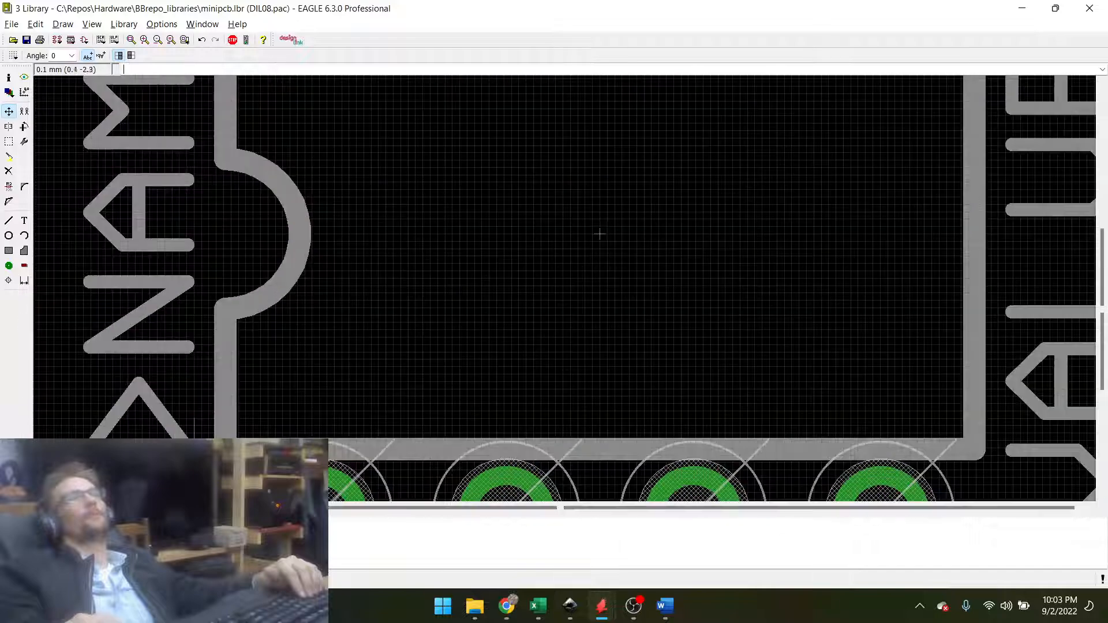
click(595, 452)
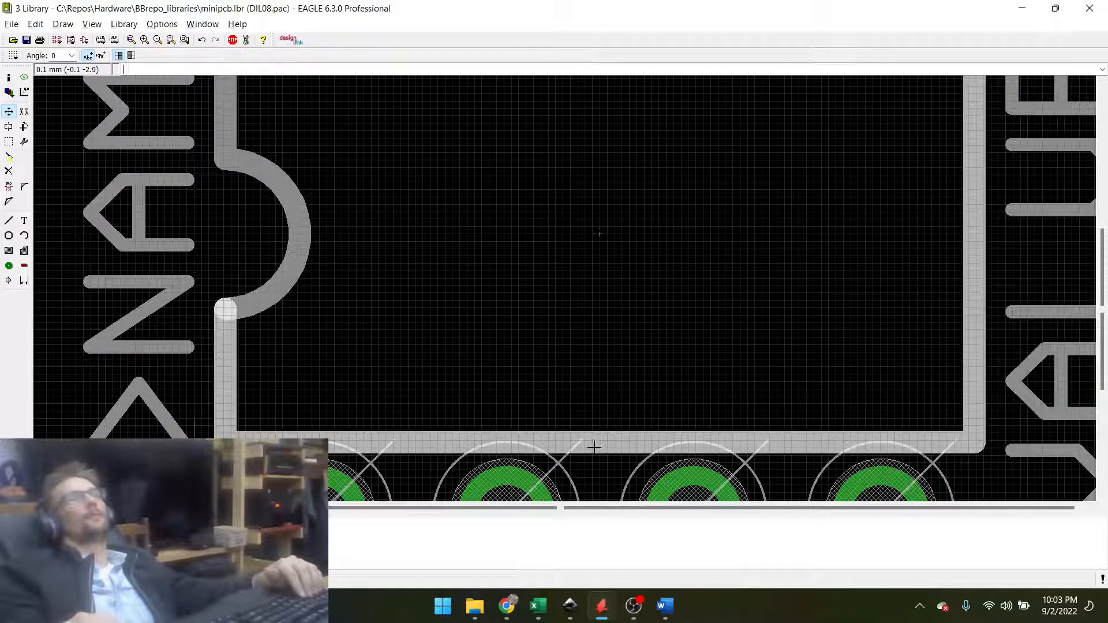
click(594, 445)
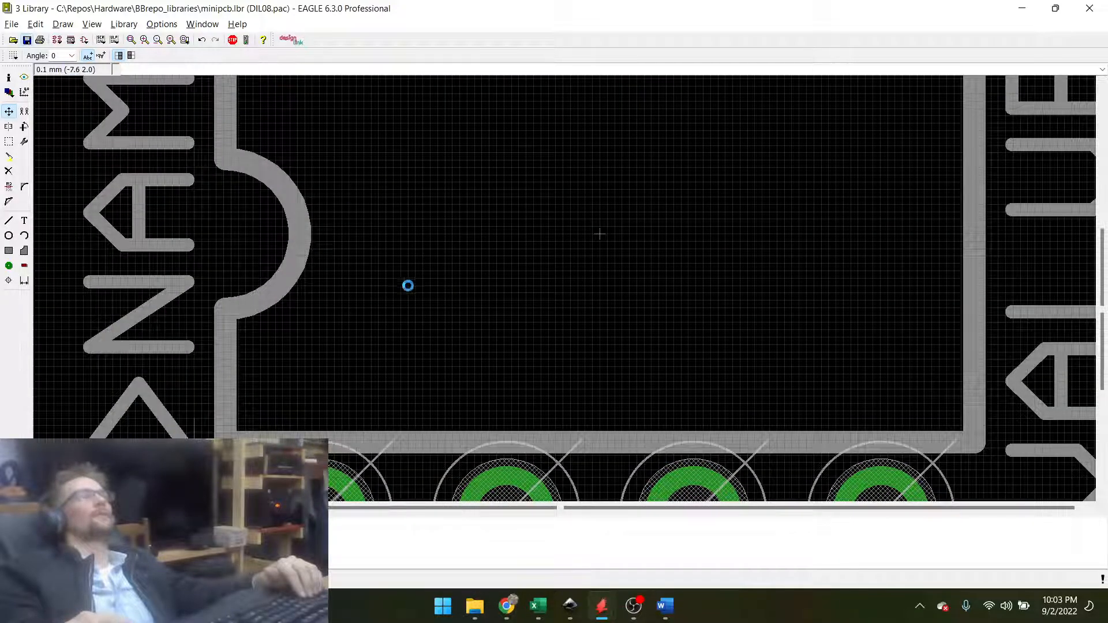
Inspect the outline's clearance to the pads and set the grid size back to 0.5 mm.
scroll(333, 461, up, 7)
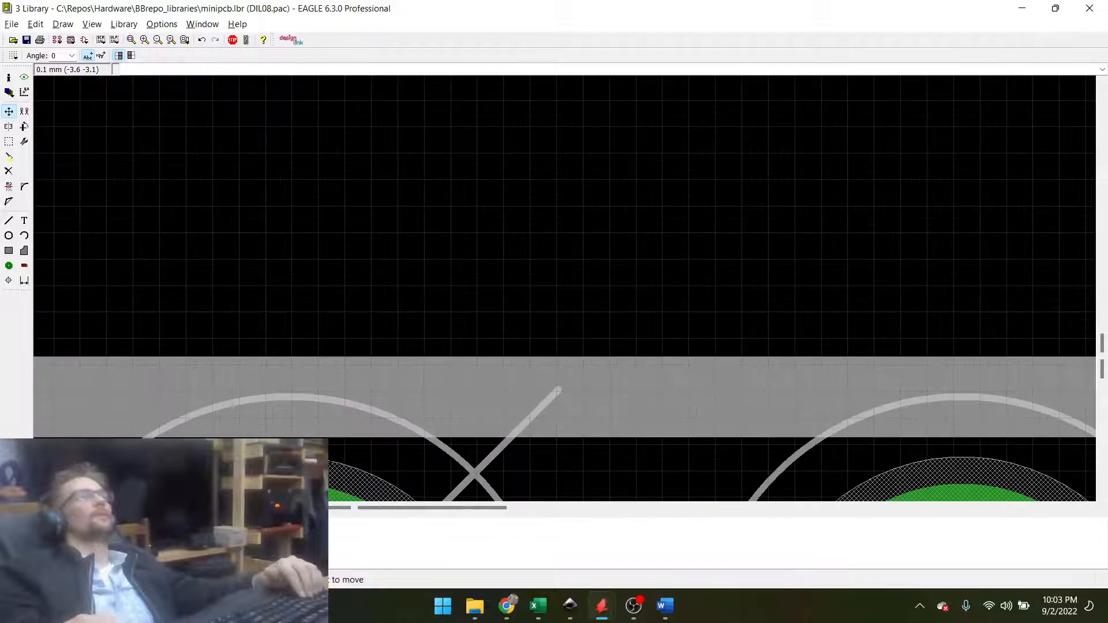
scroll(333, 462, down, 11)
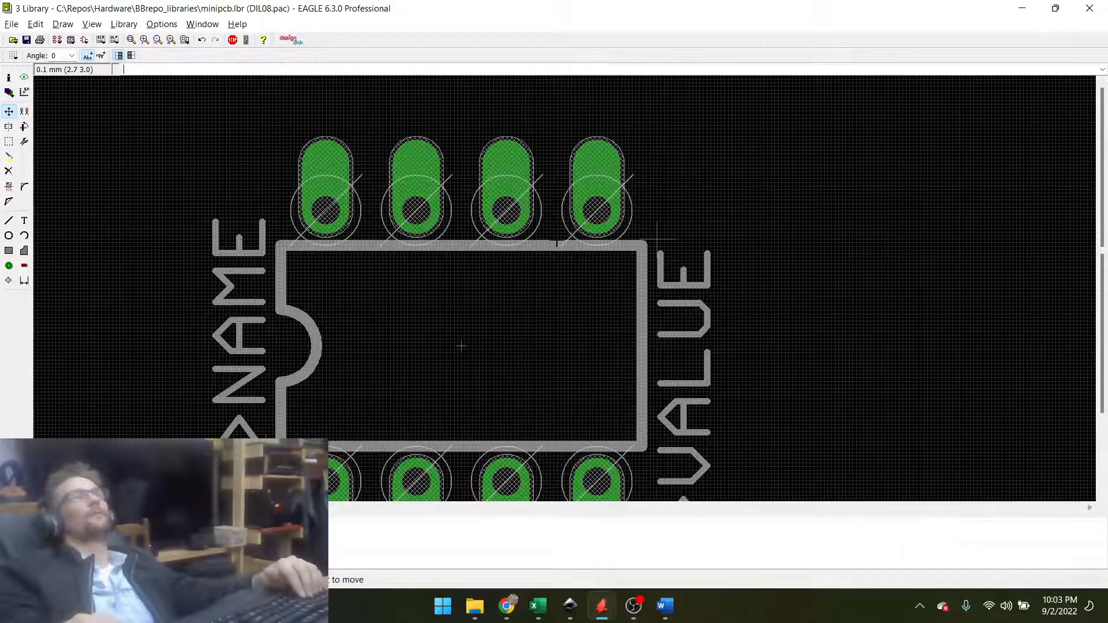
click(13, 56)
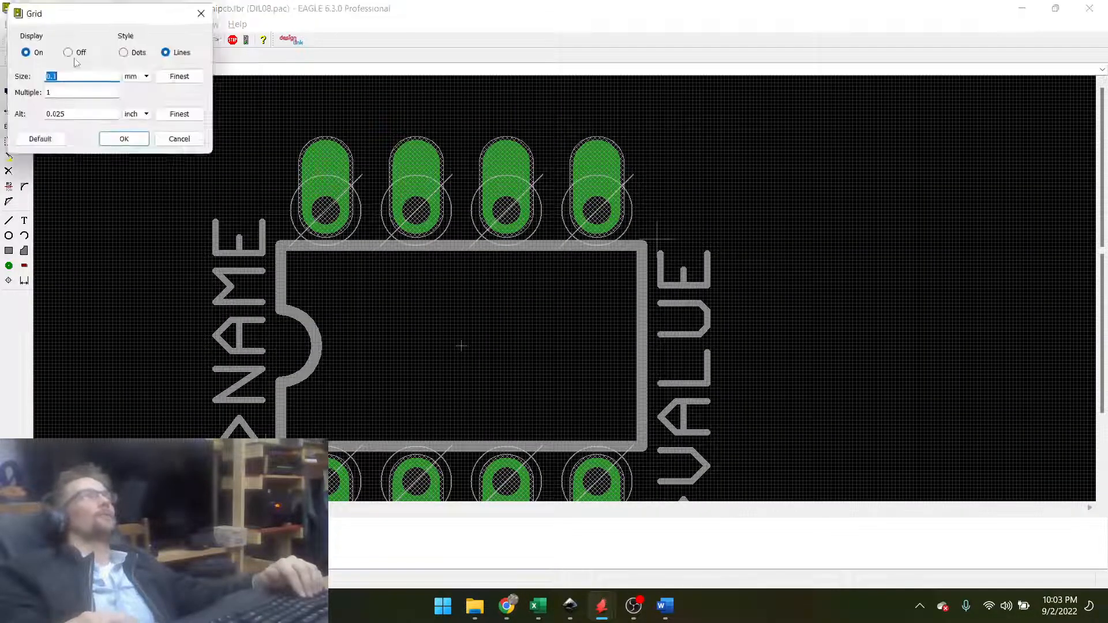
text(0.5)
key(Return)
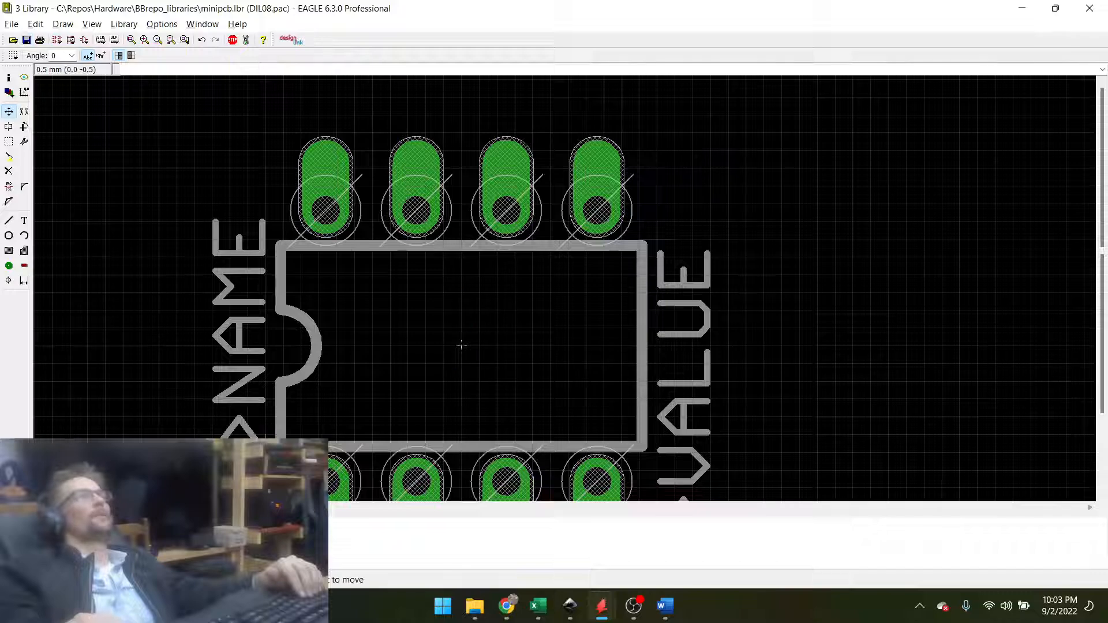
scroll(461, 345, down, 2)
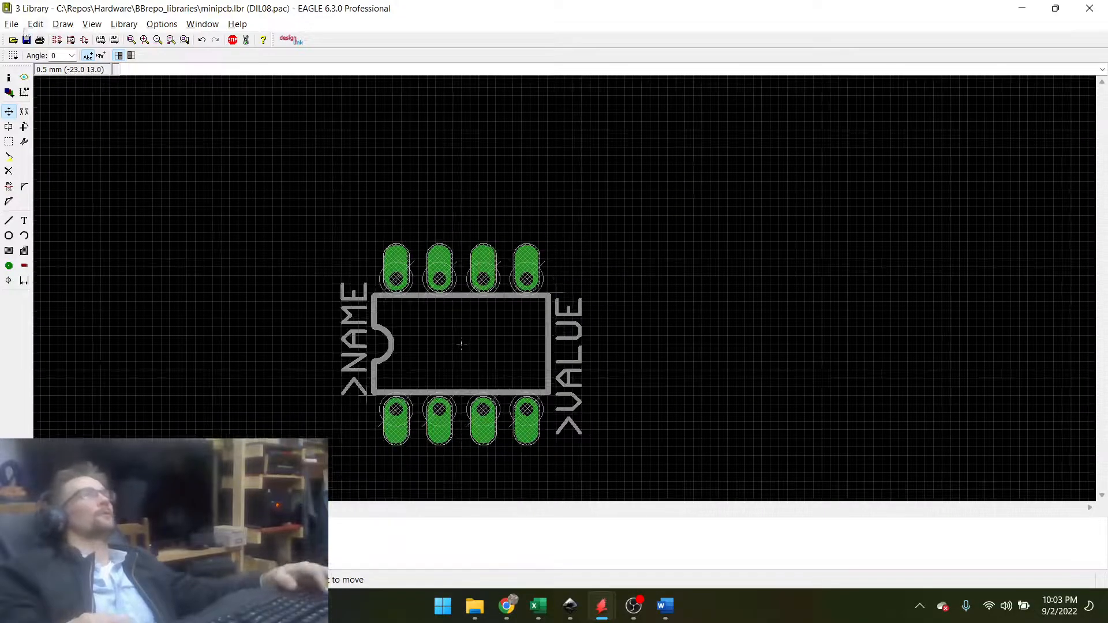
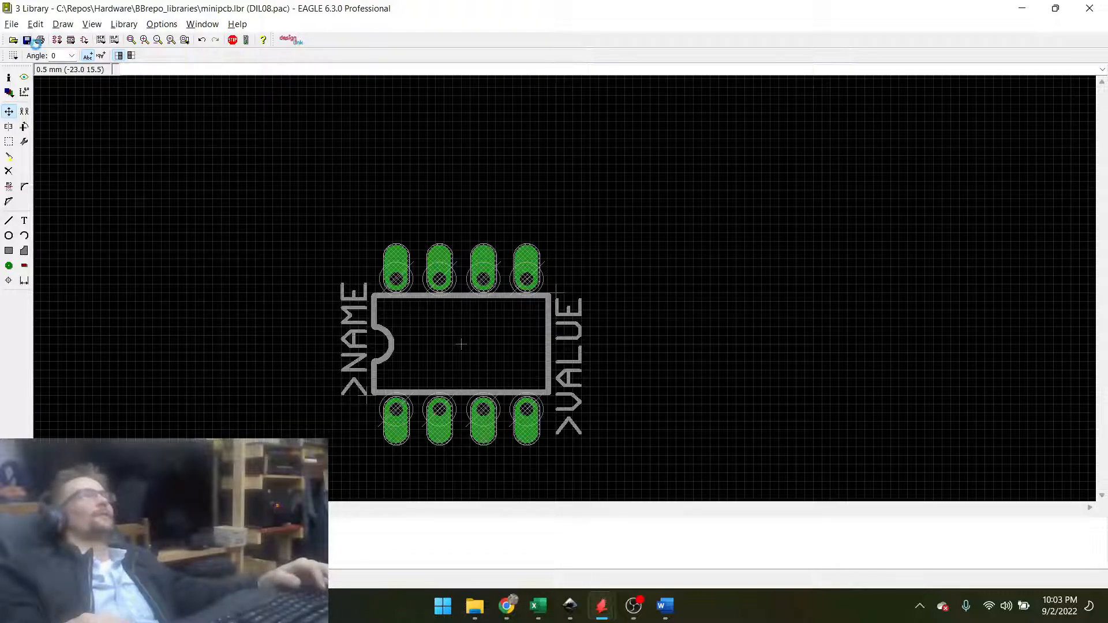
Switch to the 04A-005 board and update its parts from the edited libraries.
key(alt+Tab)
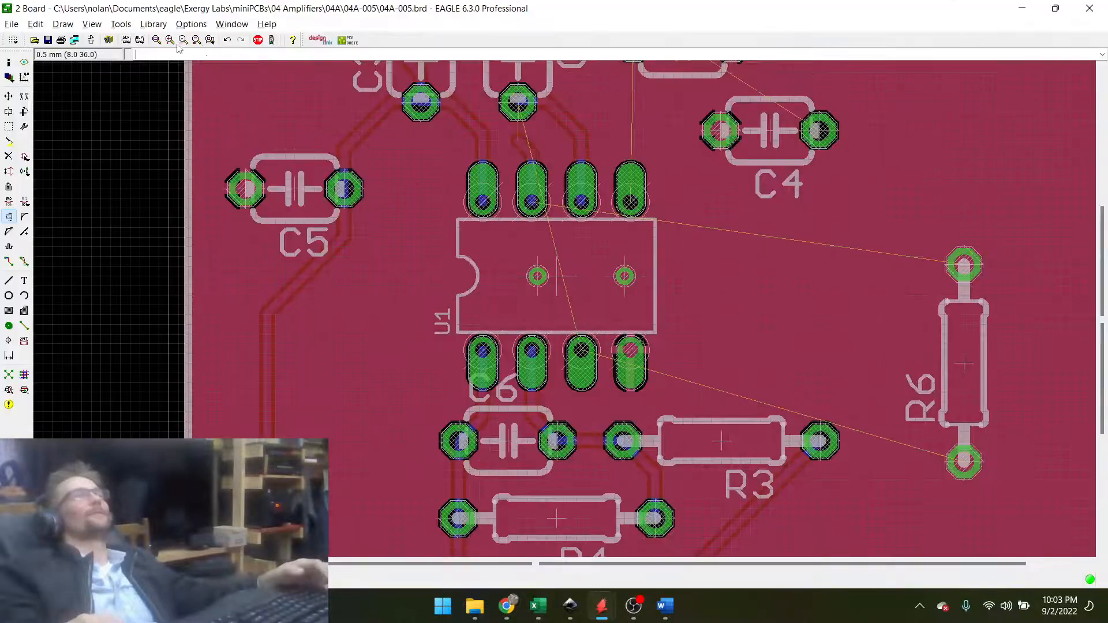
click(142, 23)
click(175, 90)
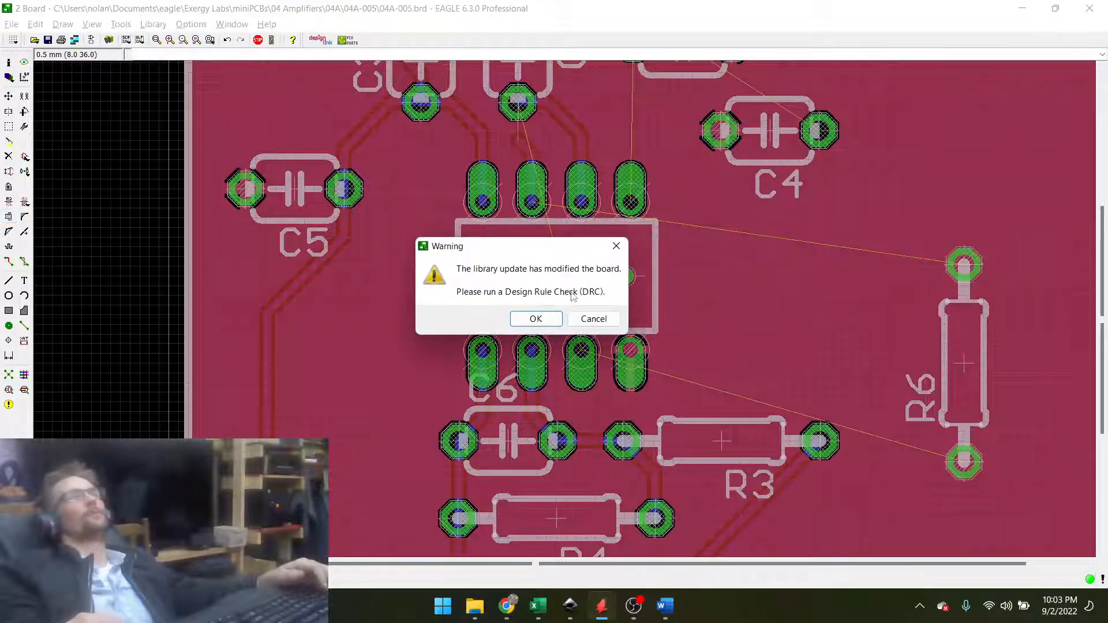
click(536, 319)
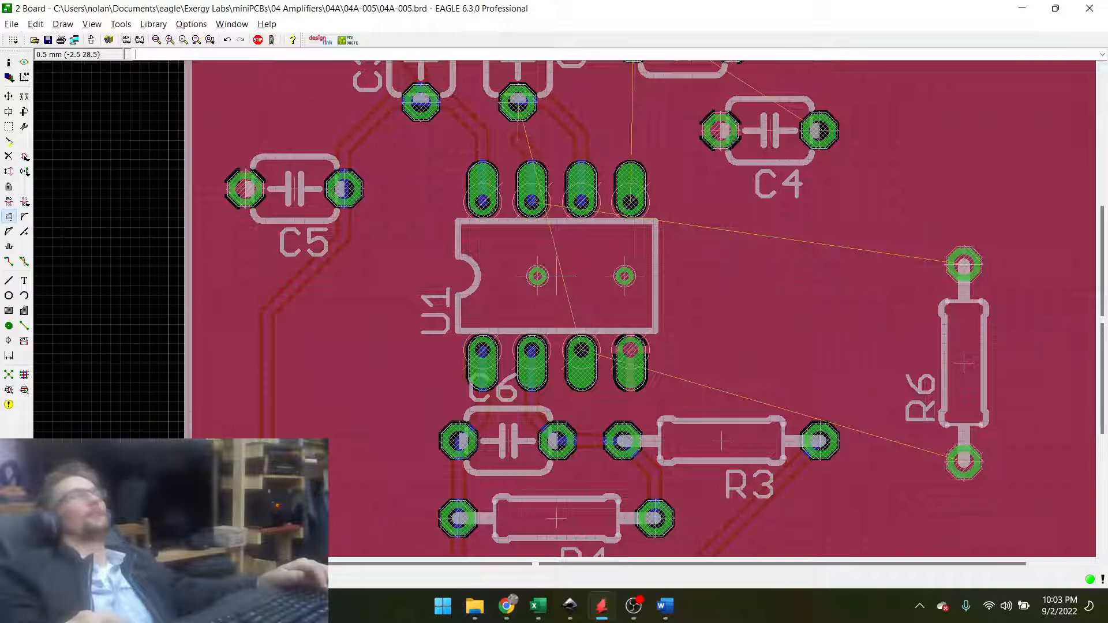
Examine the refreshed U1 outline and the placement of the surrounding capacitors and resistors on the board.
click(9, 97)
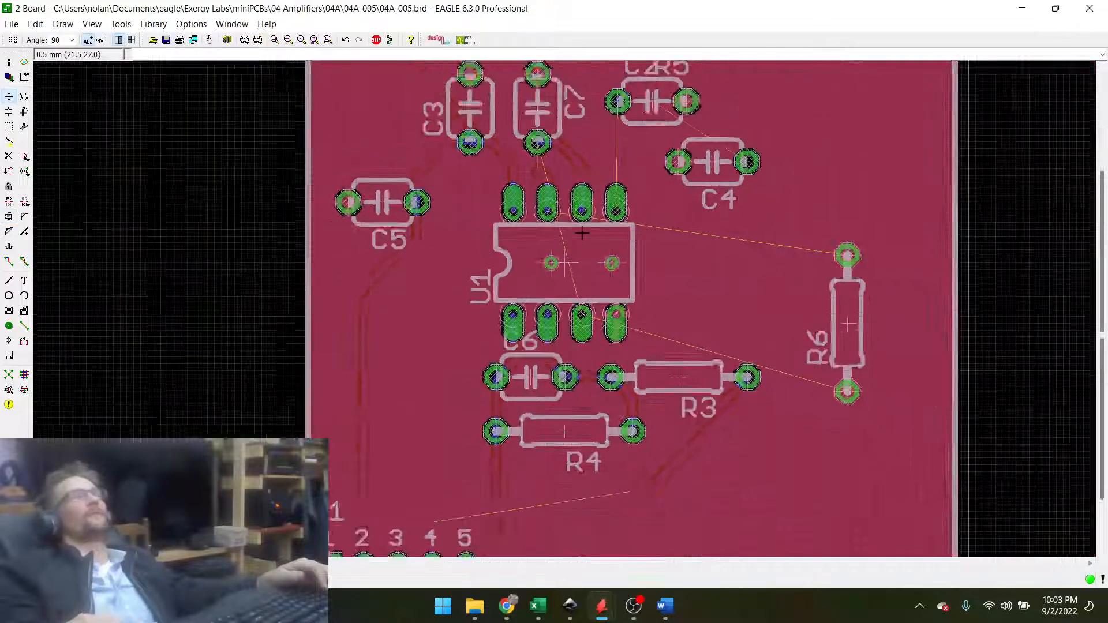
scroll(581, 232, down, 4)
scroll(624, 281, up, 1)
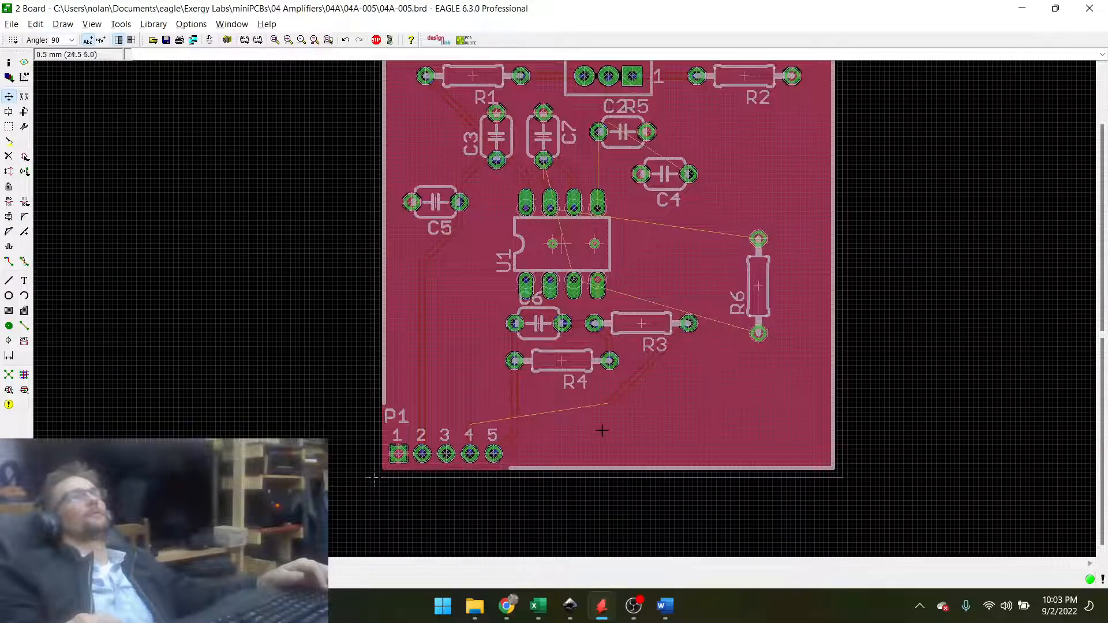
scroll(602, 430, down, 2)
scroll(603, 291, up, 3)
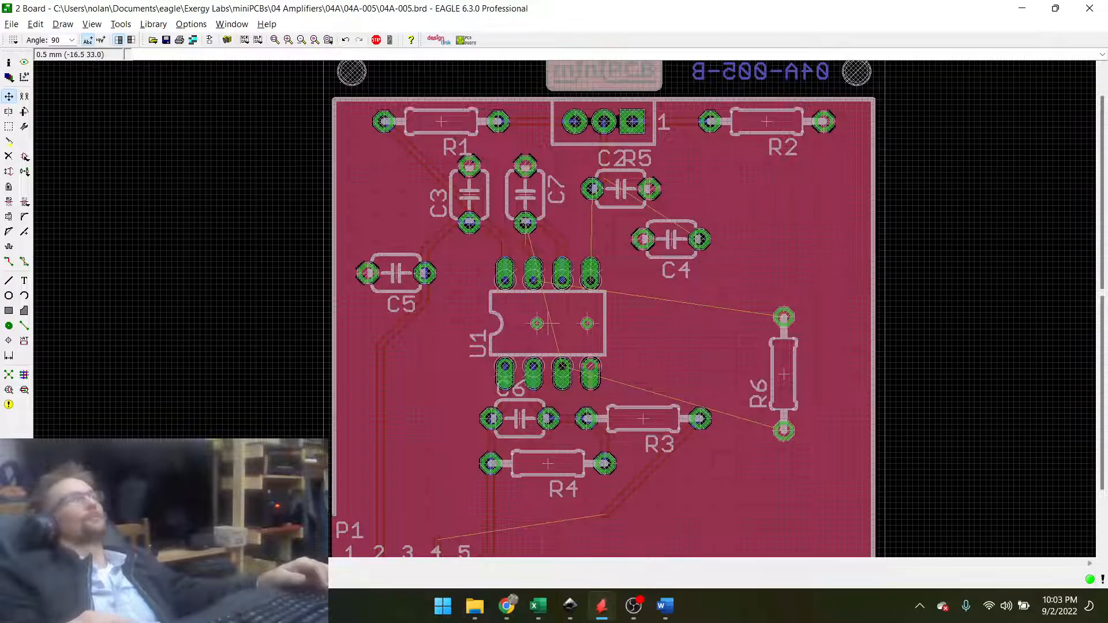
scroll(548, 206, up, 2)
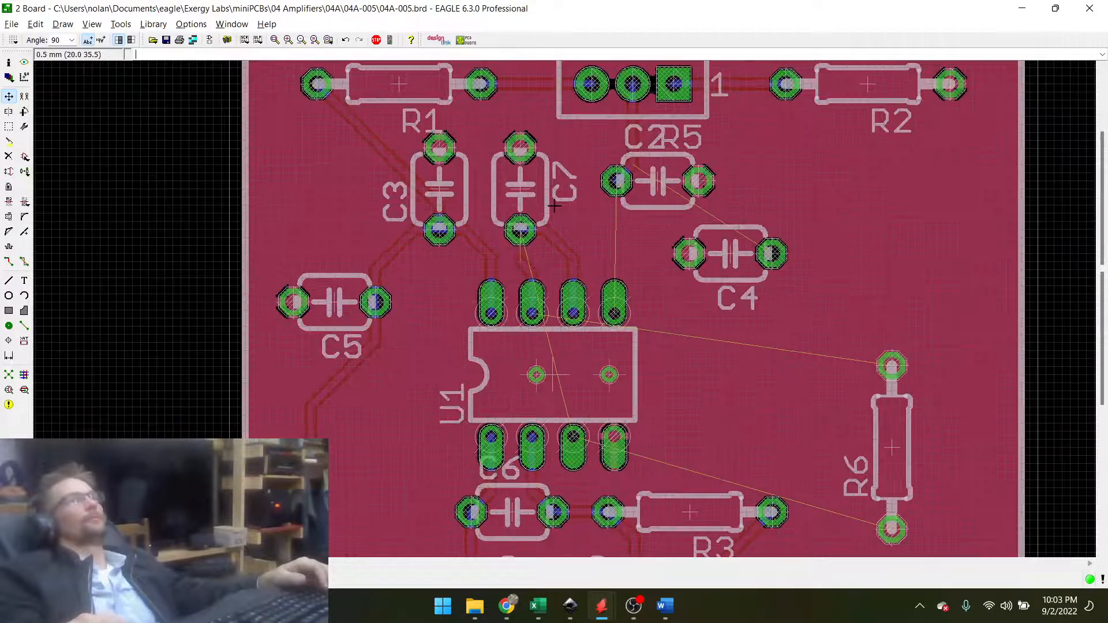
scroll(458, 344, down, 2)
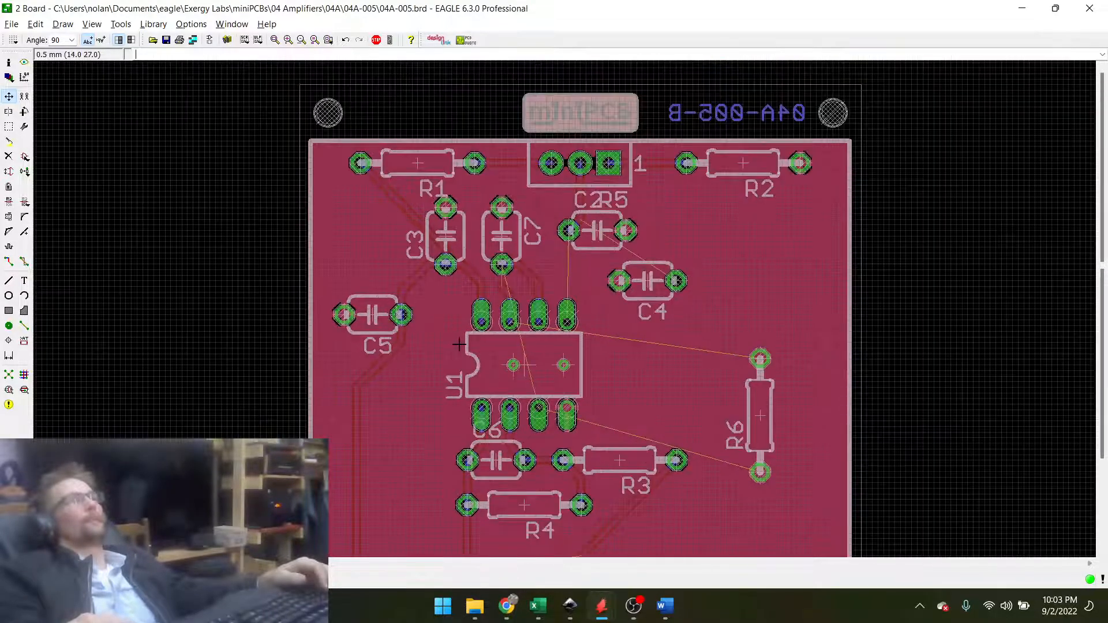
Rip up all routed traces on the board as a group and recompute the ratsnest.
click(23, 262)
drag(332, 149, 779, 513)
scroll(462, 277, down, 2)
right_click(468, 370)
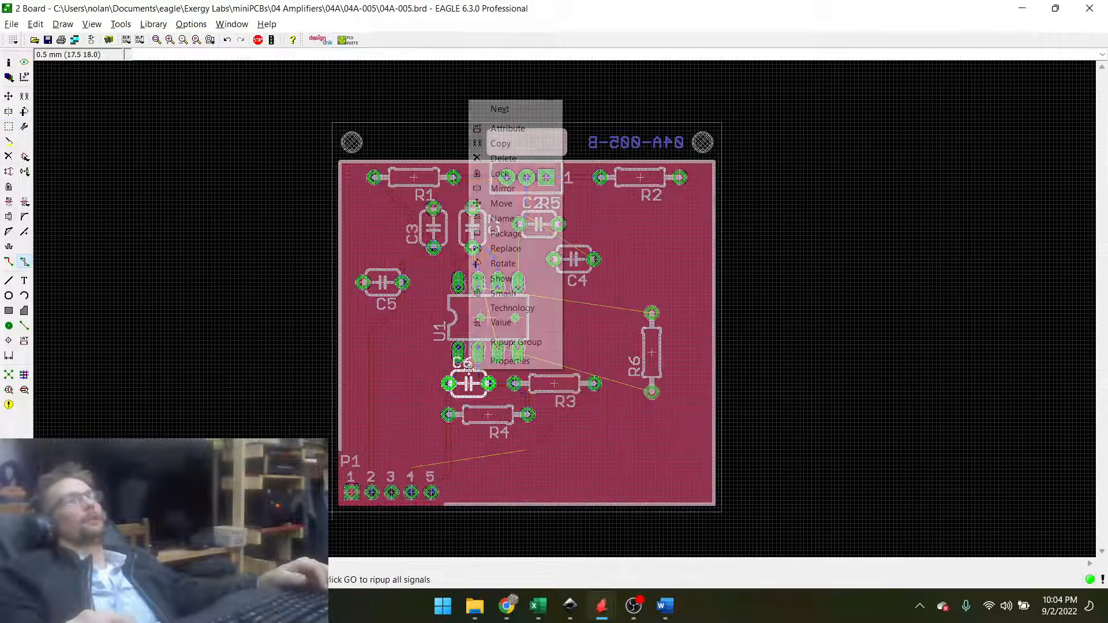
click(532, 338)
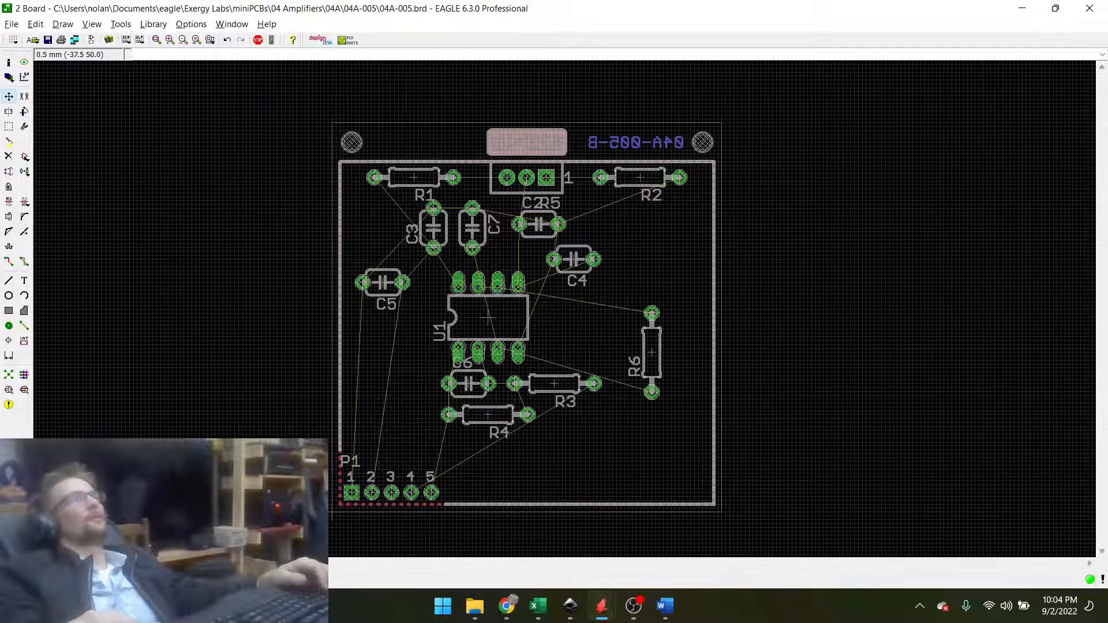
scroll(504, 142, up, 2)
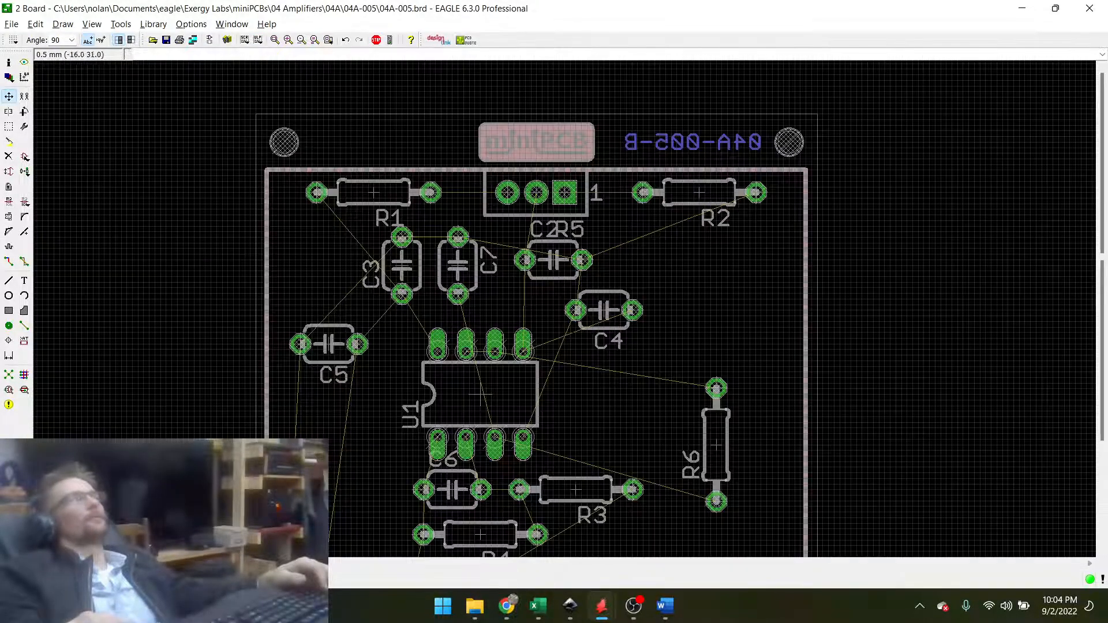
click(9, 376)
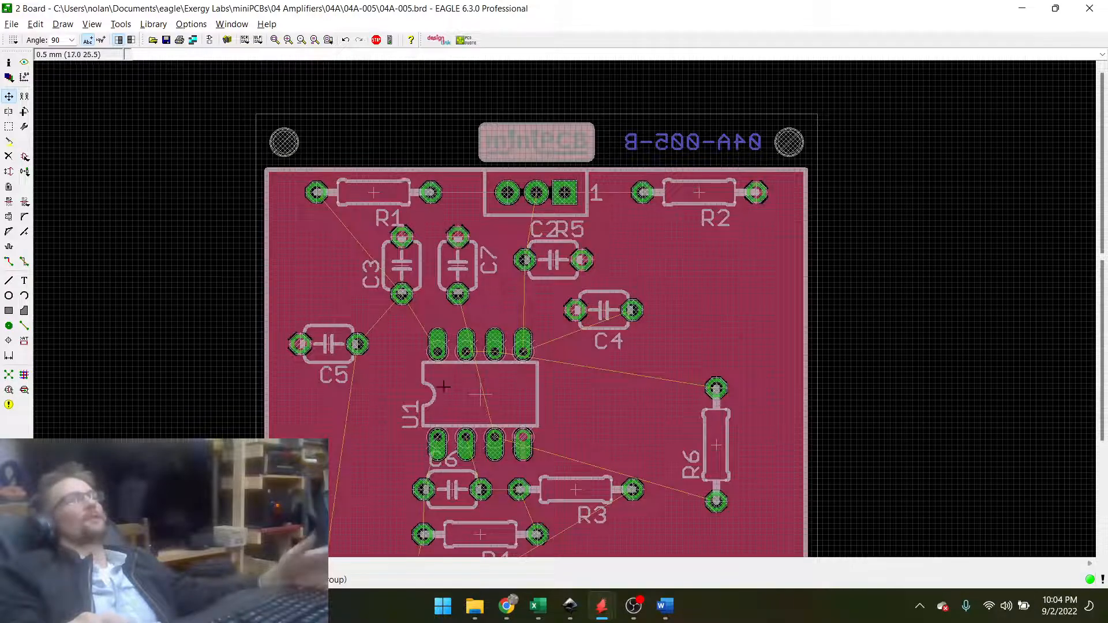
Move resistor R3 down into the free area below and to the right of R4.
scroll(434, 453, down, 3)
scroll(434, 453, up, 2)
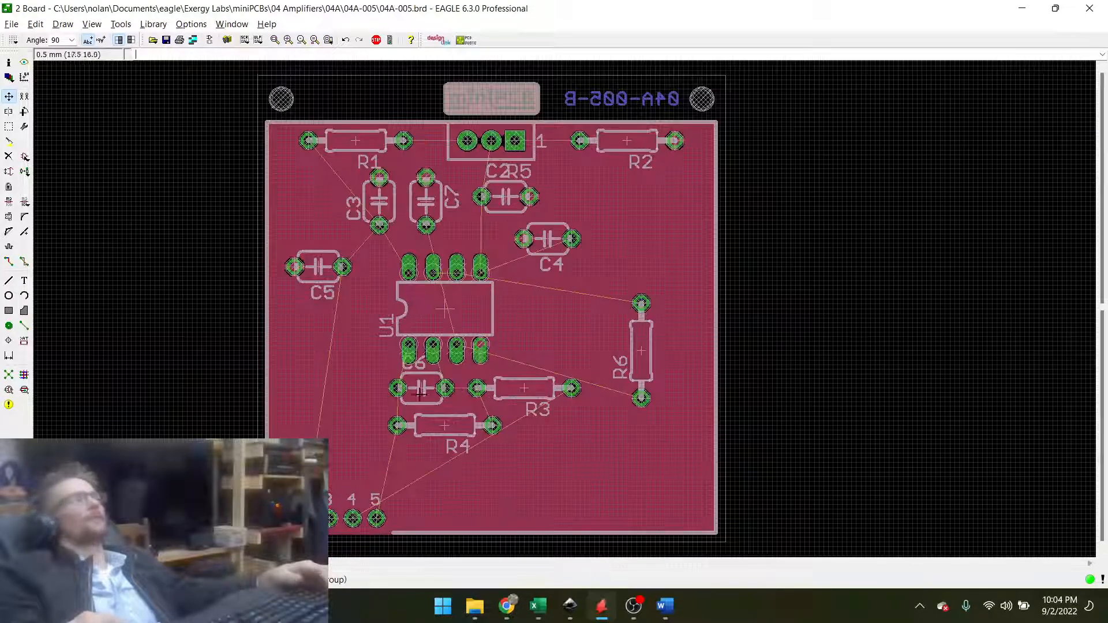
click(9, 96)
scroll(548, 358, up, 2)
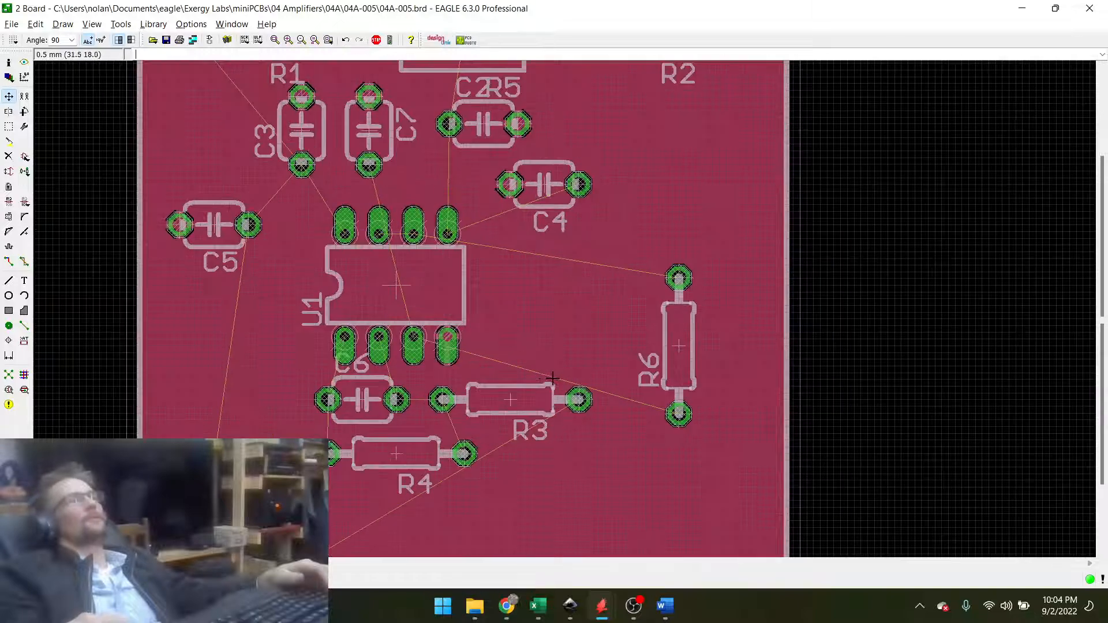
click(508, 401)
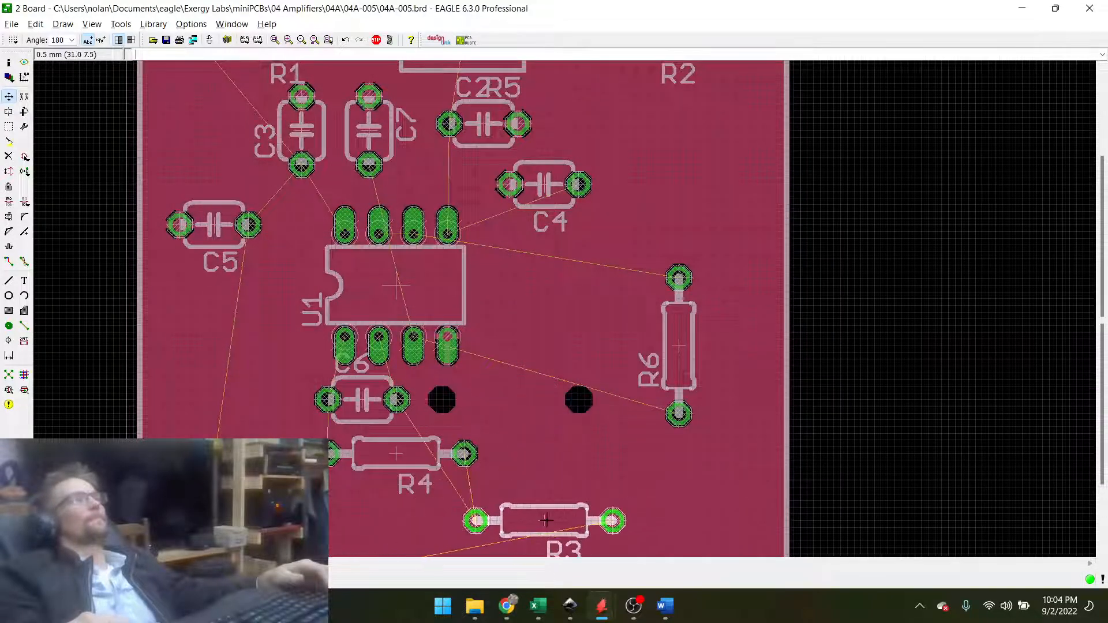
right_click(536, 518)
click(535, 520)
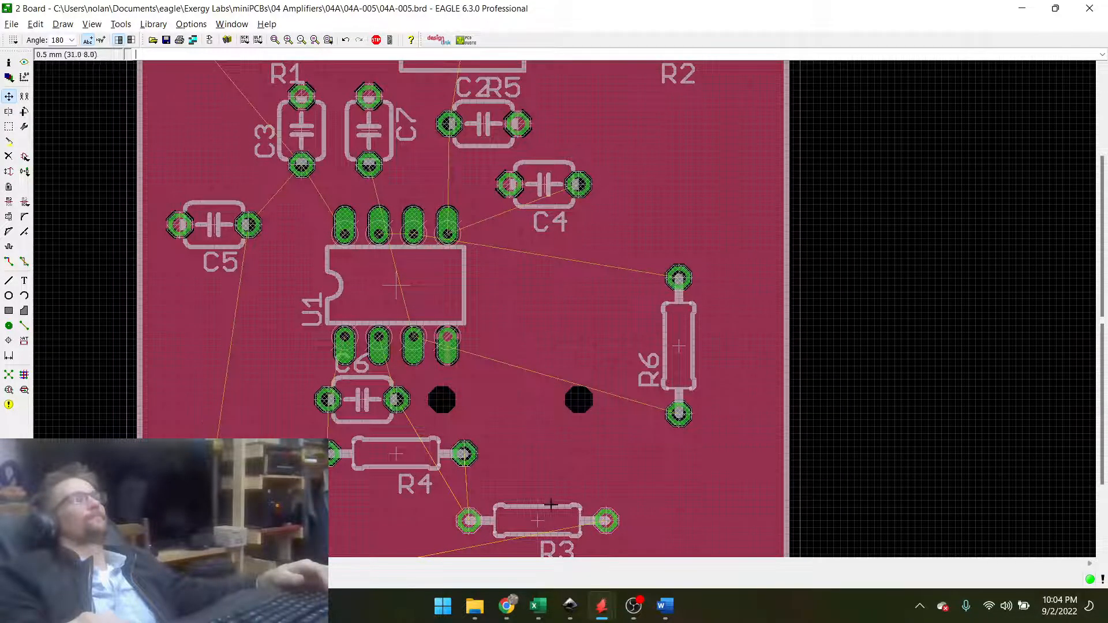
Shift R4 and C6 downward to open up space beneath the lower pad row of U1.
scroll(612, 355, down, 3)
scroll(463, 369, up, 4)
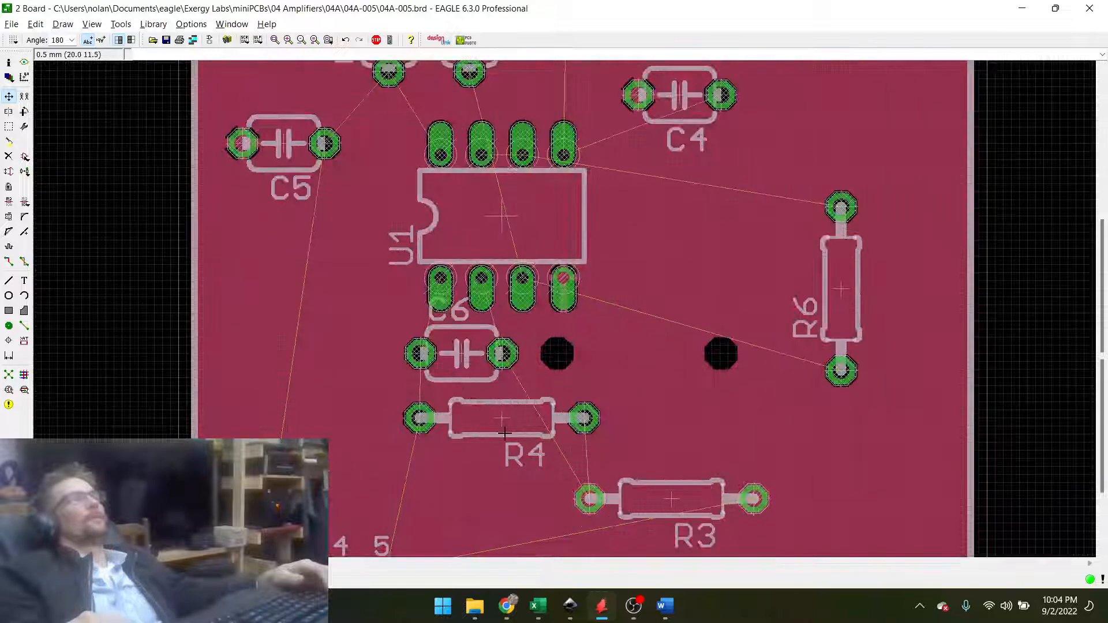
click(504, 423)
click(504, 422)
click(457, 358)
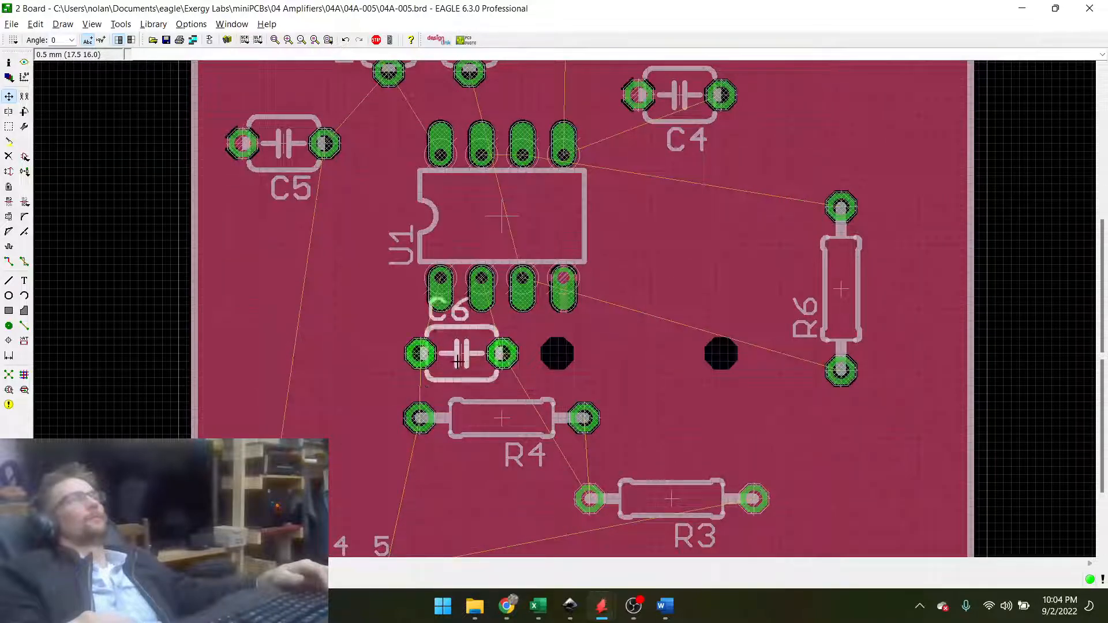
click(460, 372)
click(497, 416)
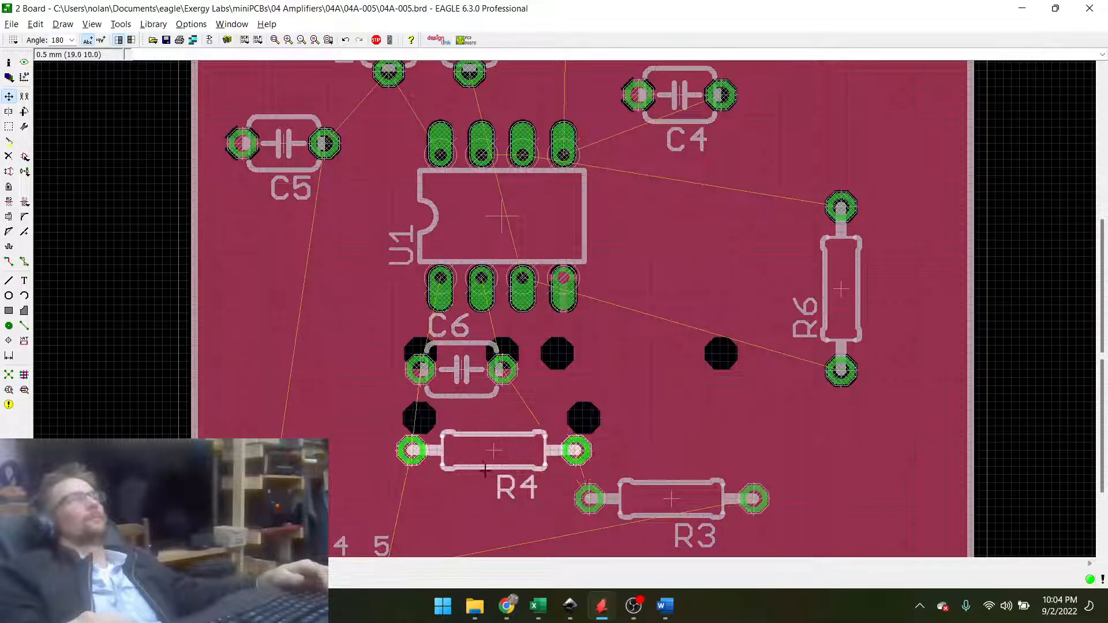
click(468, 371)
click(472, 402)
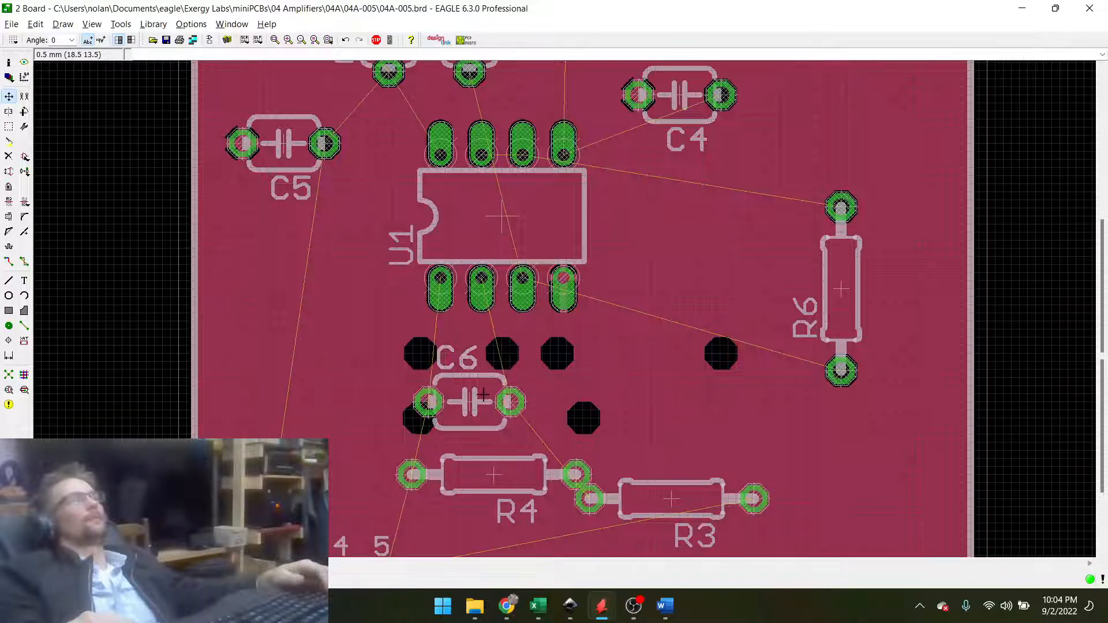
Move U1 toward the board centre and set its exact position to X 25, Y 25 mm.
scroll(509, 346, down, 3)
click(509, 274)
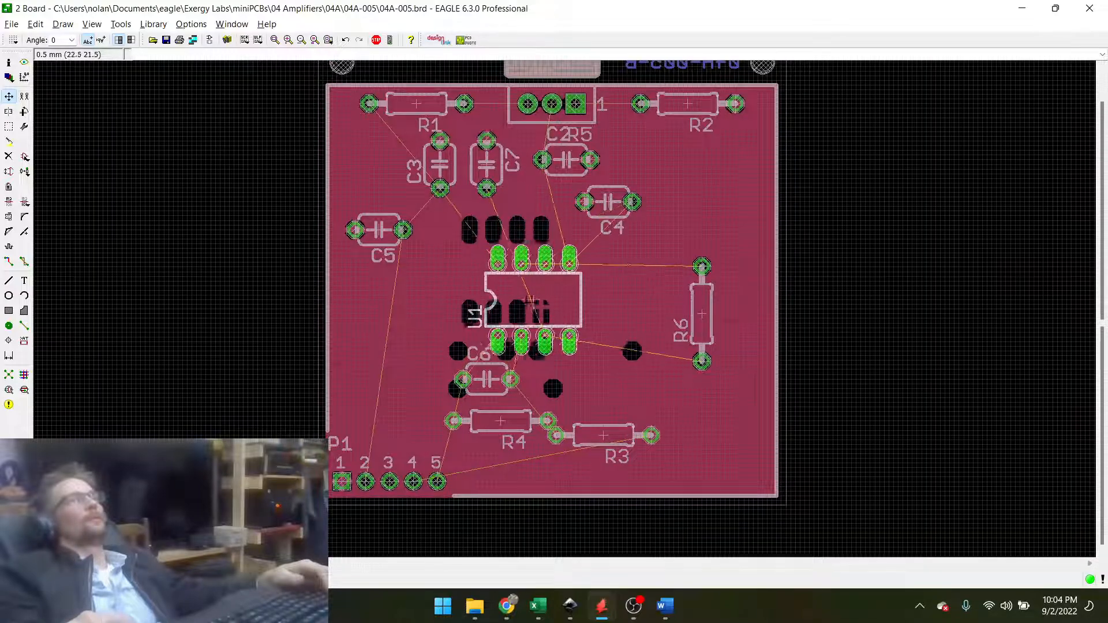
click(541, 297)
right_click(534, 299)
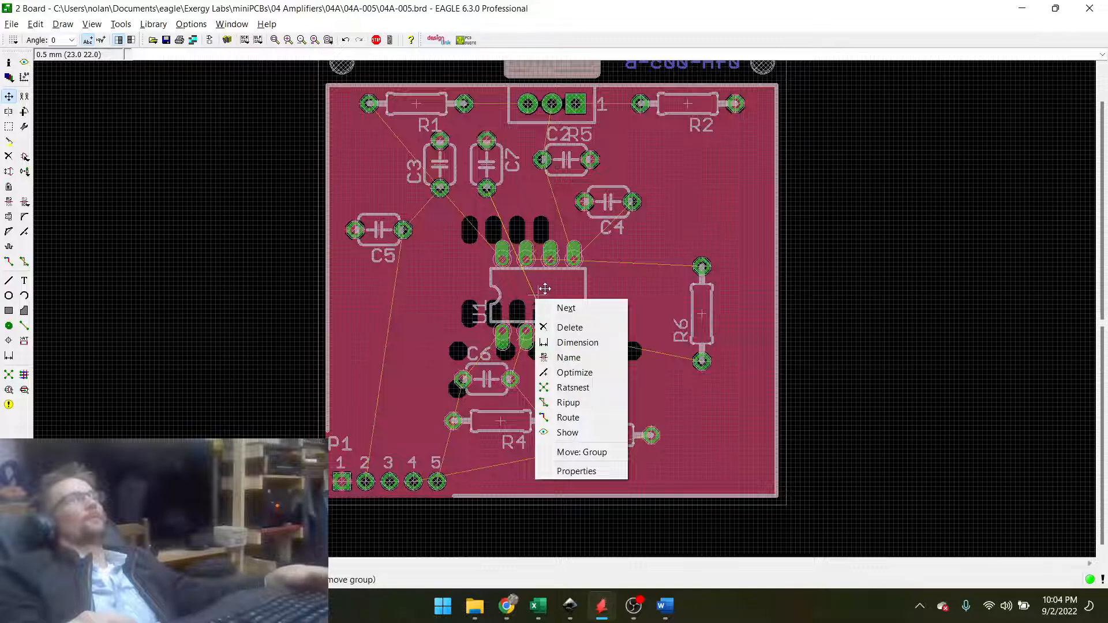
right_click(546, 297)
click(585, 558)
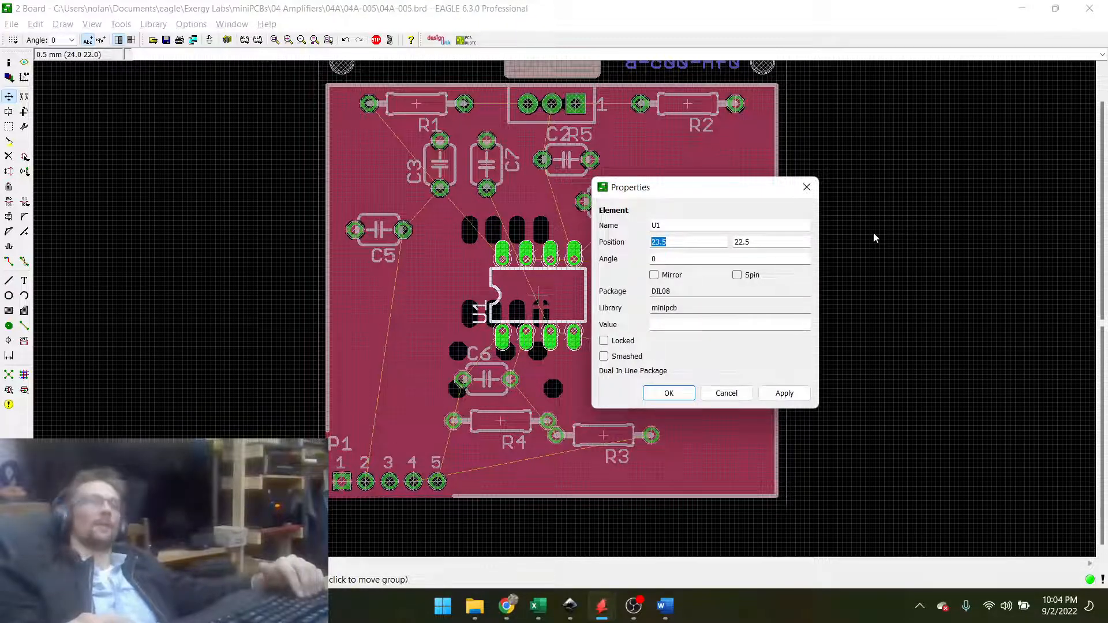
text(25)
key(Tab)
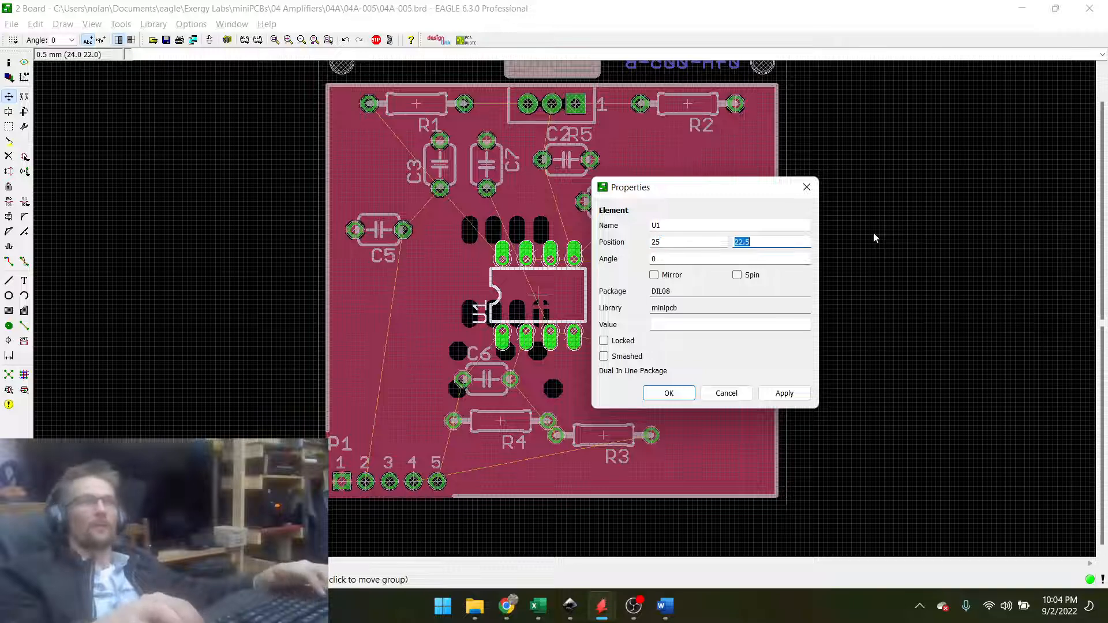
text(25)
key(Return)
Move capacitor C6 beneath the first two lower pads of U1, leaving room for its label.
scroll(132, 287, down, 3)
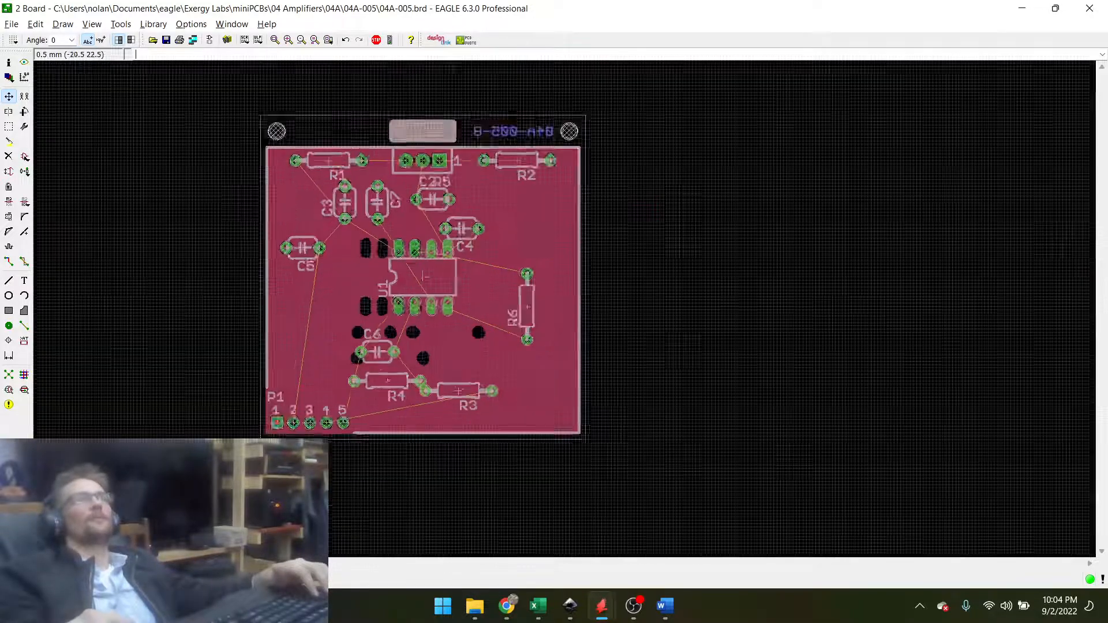
scroll(335, 211, up, 3)
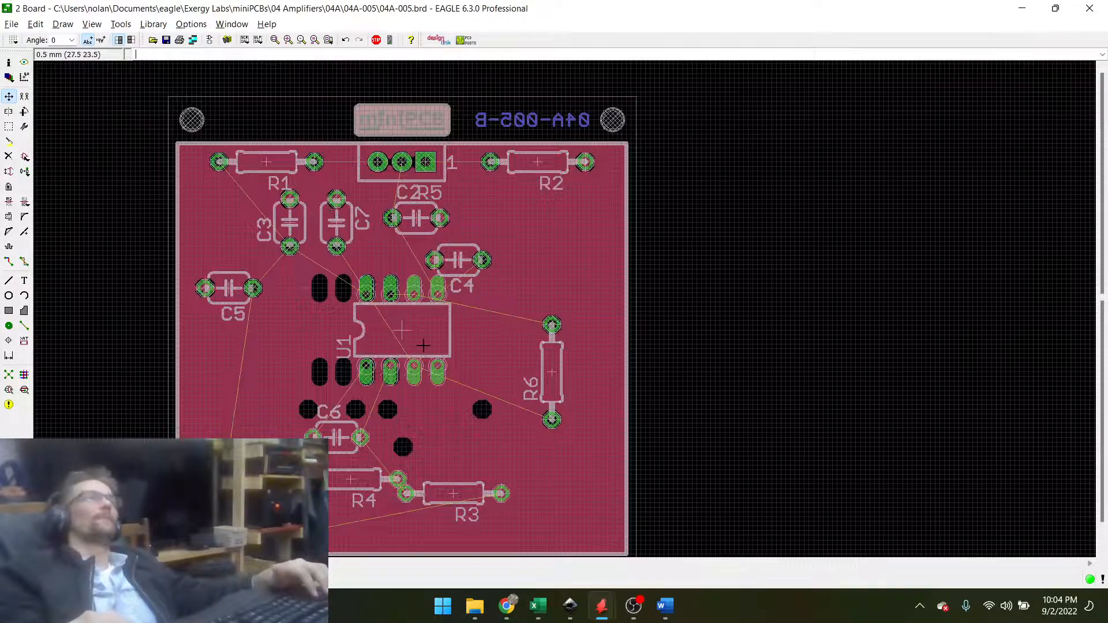
scroll(398, 411, up, 1)
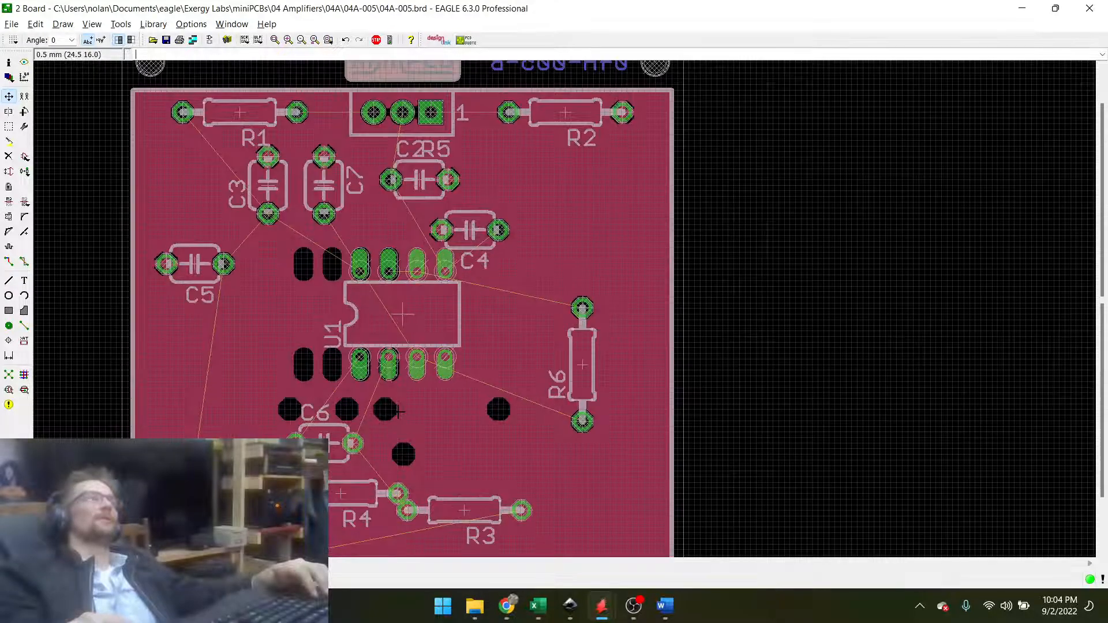
click(325, 443)
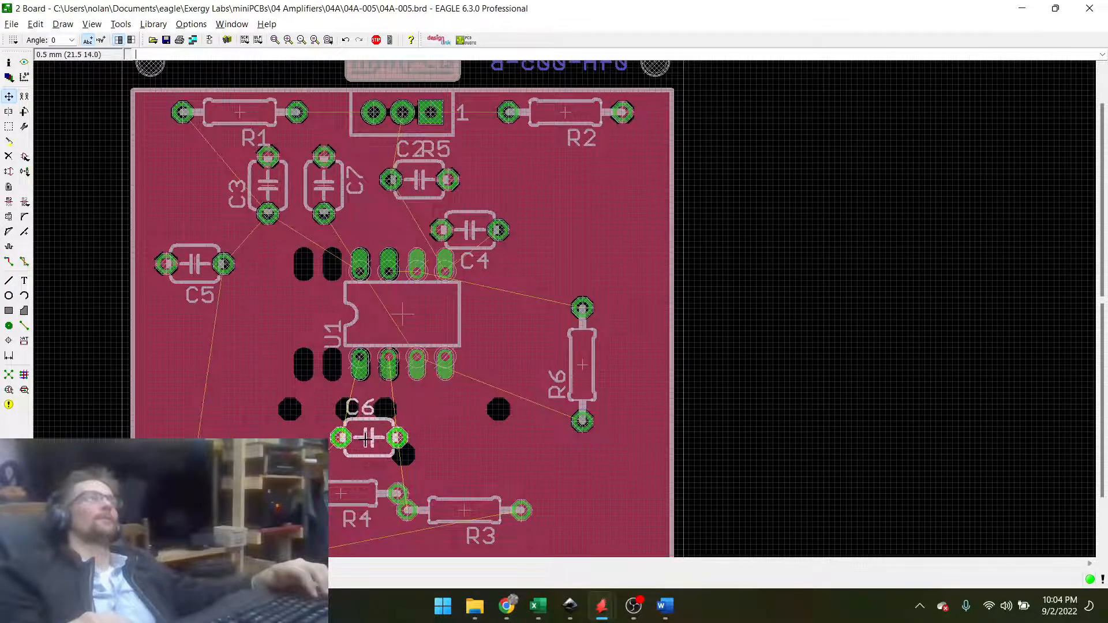
scroll(371, 442, up, 4)
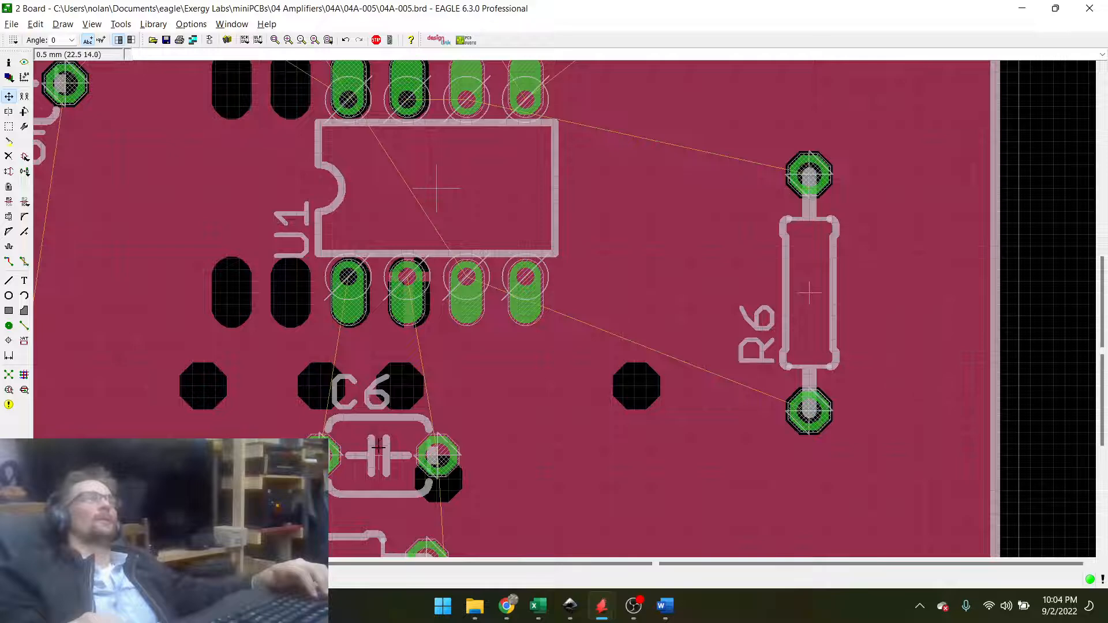
click(379, 413)
scroll(384, 330, up, 3)
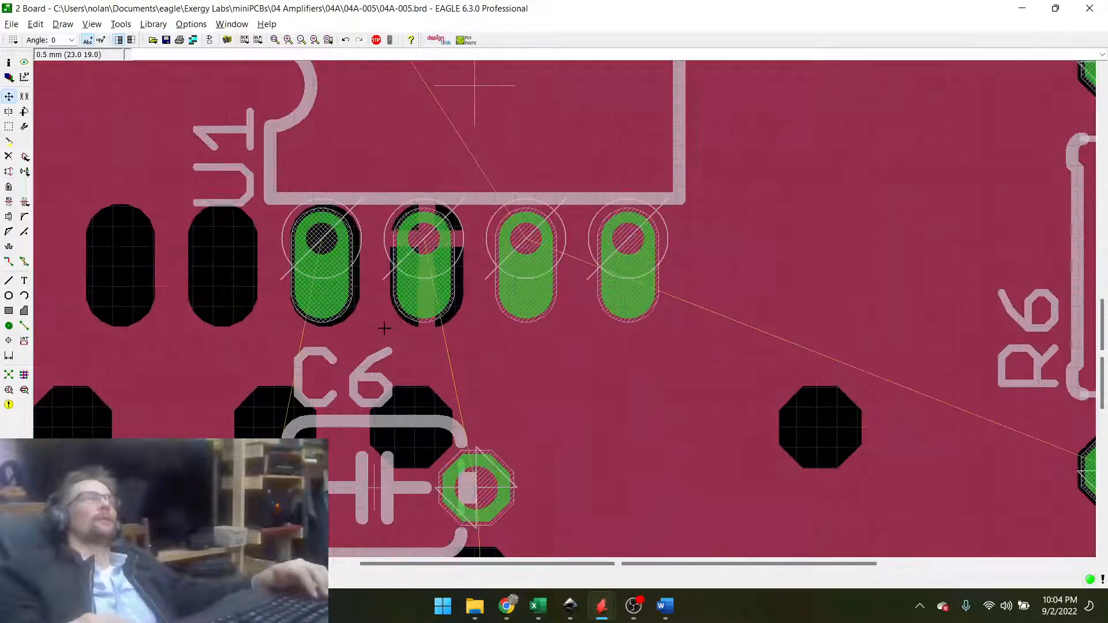
scroll(374, 333, down, 1)
scroll(371, 459, up, 1)
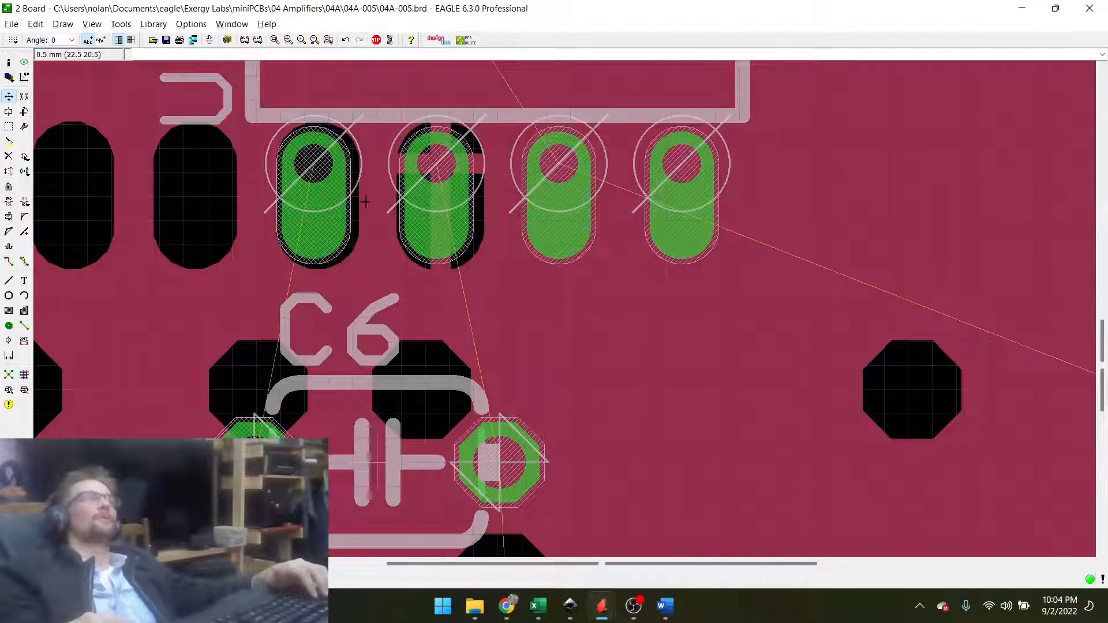
scroll(488, 221, down, 2)
scroll(456, 290, down, 2)
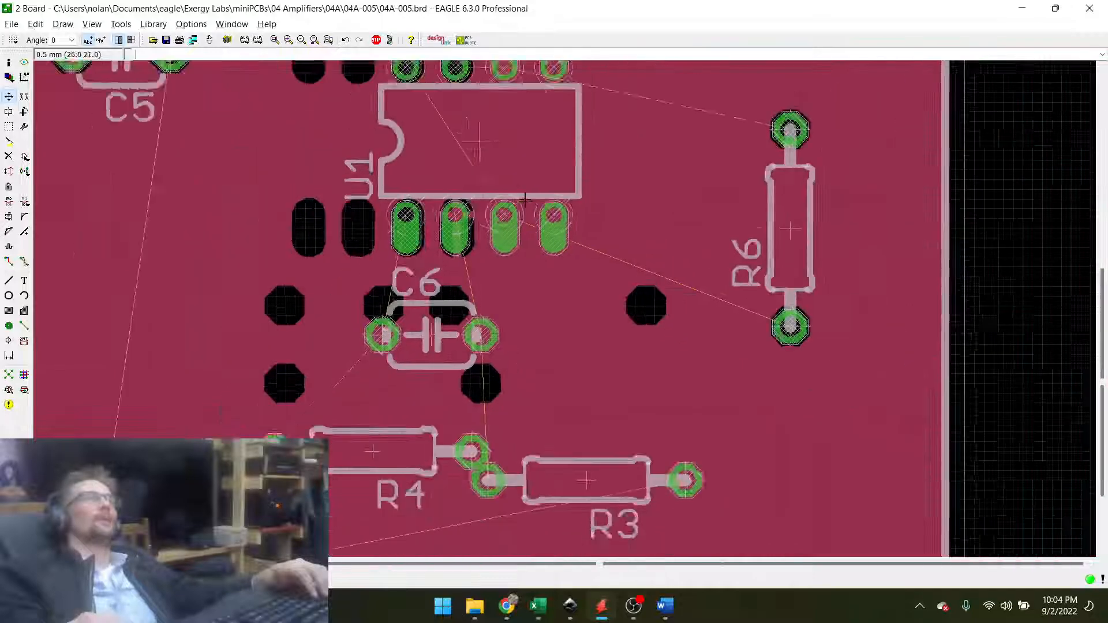
Settle C6 beneath the lower pads of U1 and move R4 up directly below it, lining up their right-hand pads.
scroll(459, 280, up, 3)
mouse_move(460, 272)
mouse_down()
mouse_move(395, 272)
mouse_move(402, 256)
mouse_move(465, 257)
mouse_move(465, 274)
mouse_up()
click(465, 273)
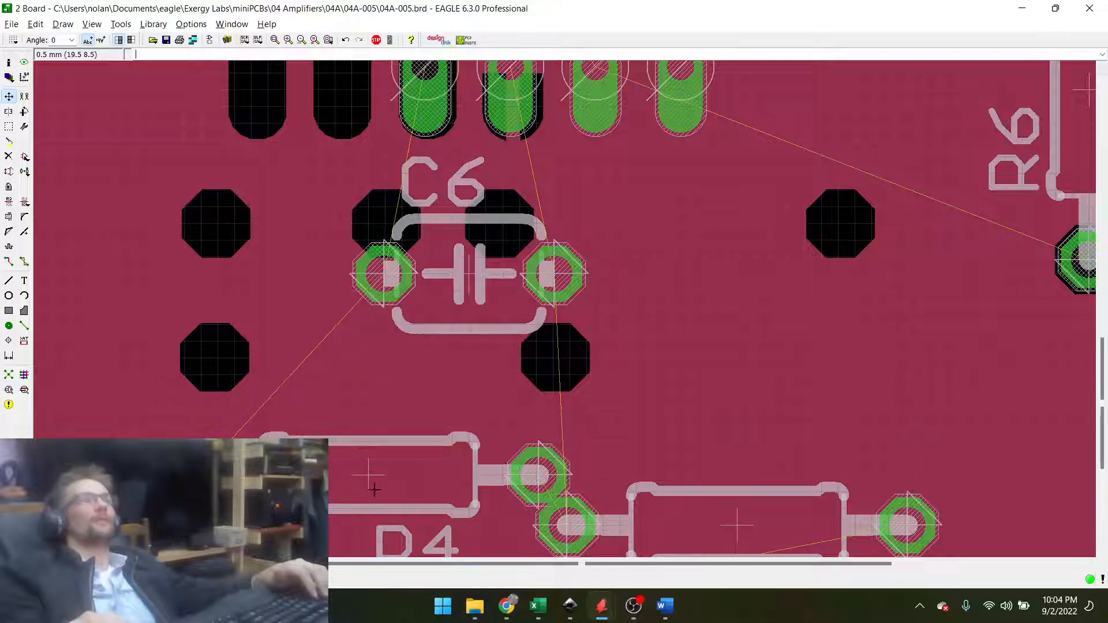
drag(369, 489, 402, 441)
scroll(402, 440, down, 3)
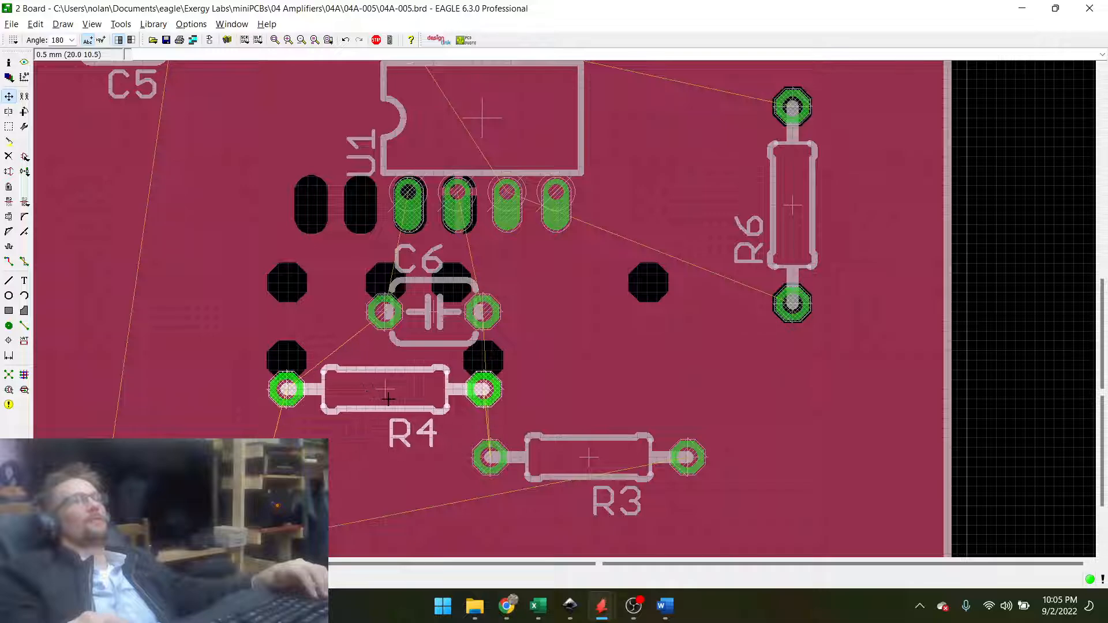
scroll(383, 396, up, 2)
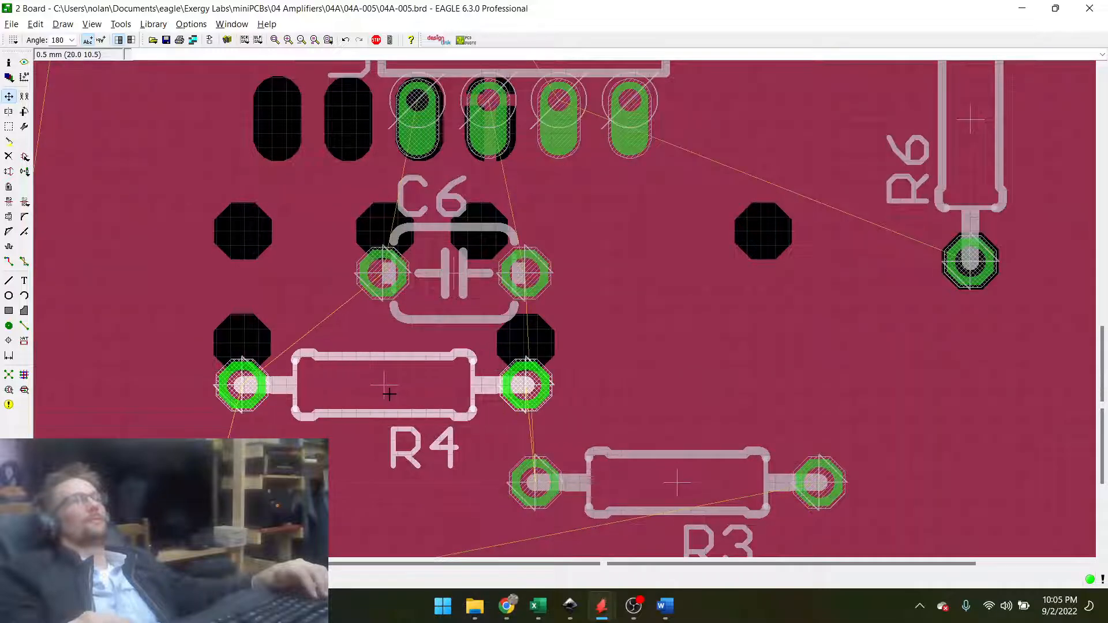
click(389, 393)
Recalculate the ratsnest so the airwires and copper pour follow the moved parts, and check the area around U1.
scroll(419, 371, down, 2)
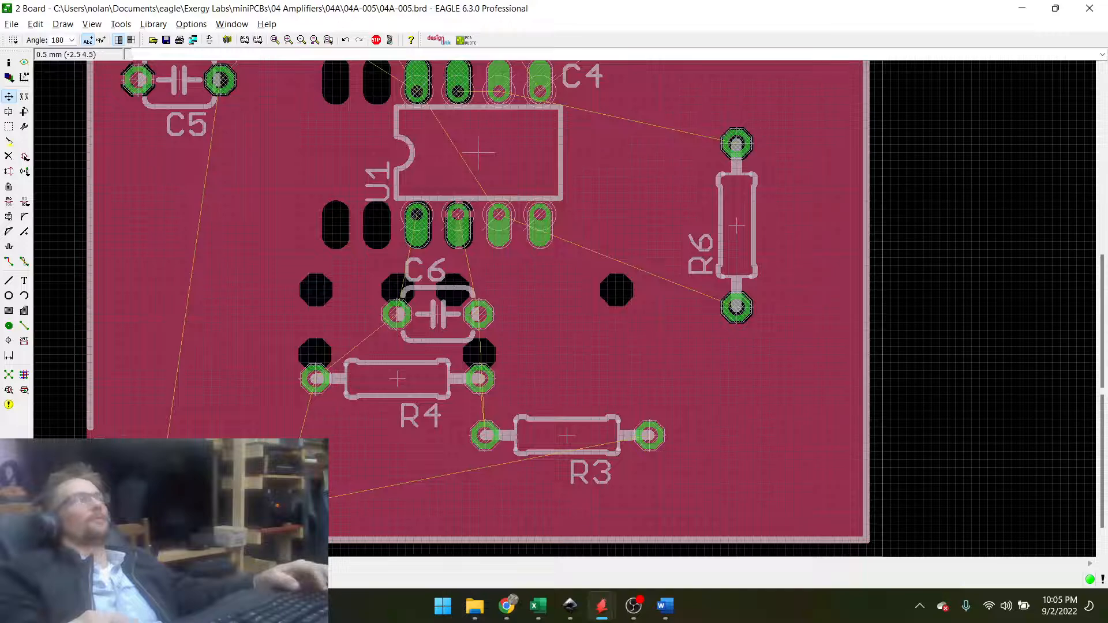
click(9, 375)
scroll(431, 239, up, 1)
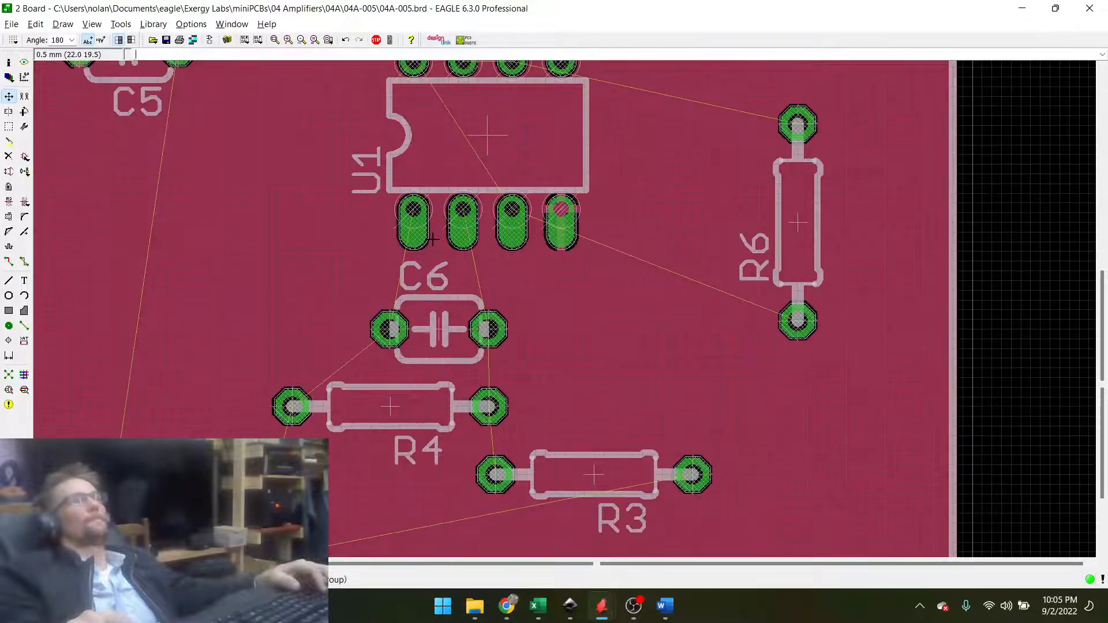
scroll(431, 238, up, 1)
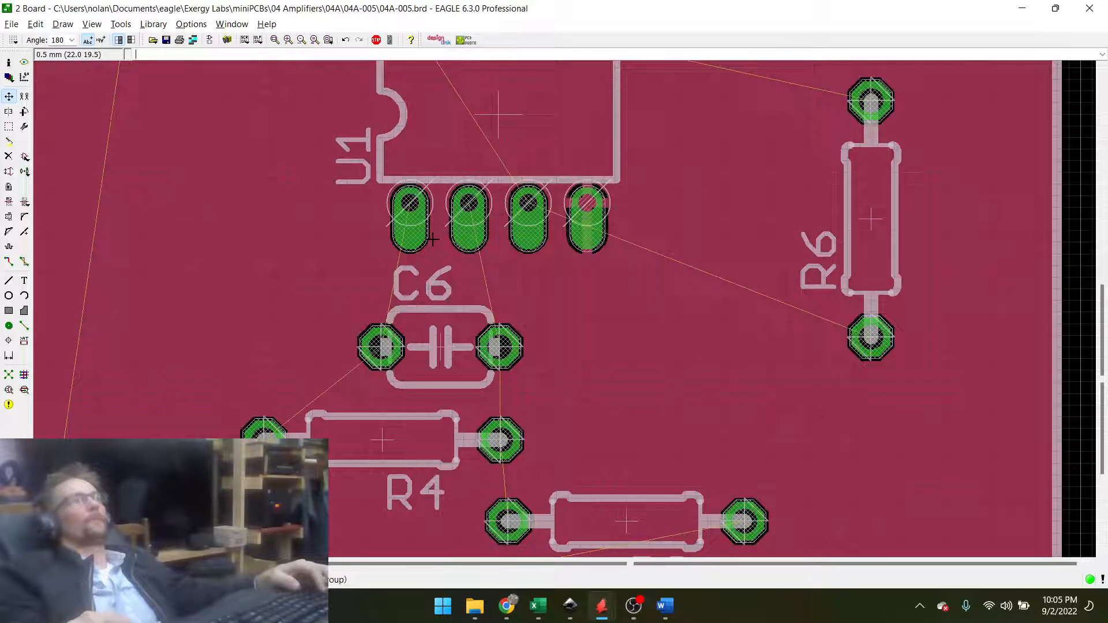
scroll(432, 238, down, 1)
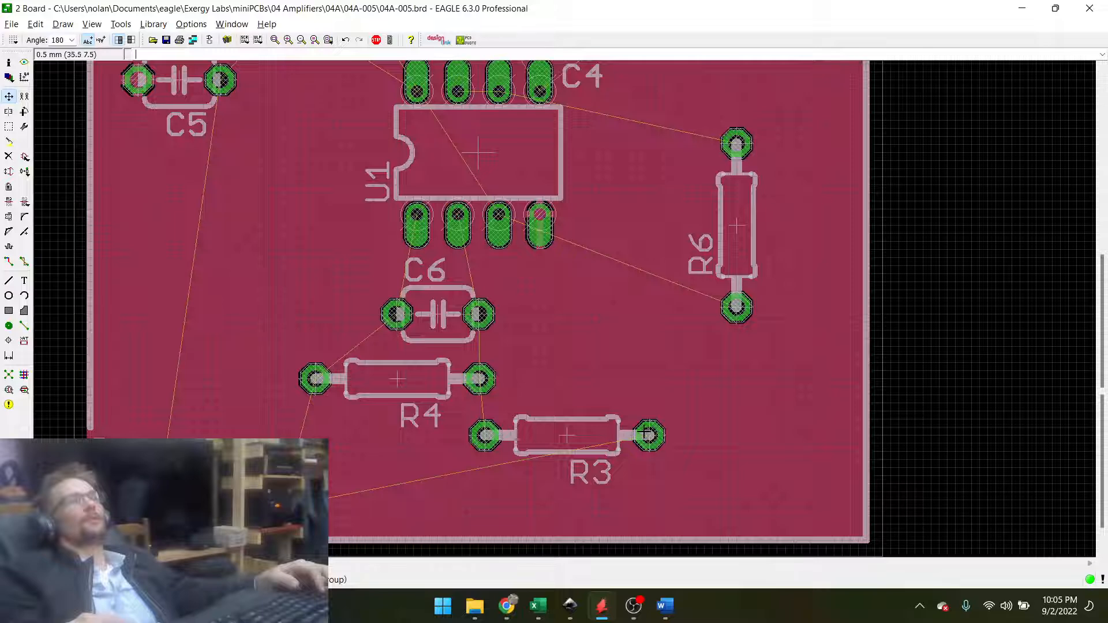
scroll(439, 239, up, 1)
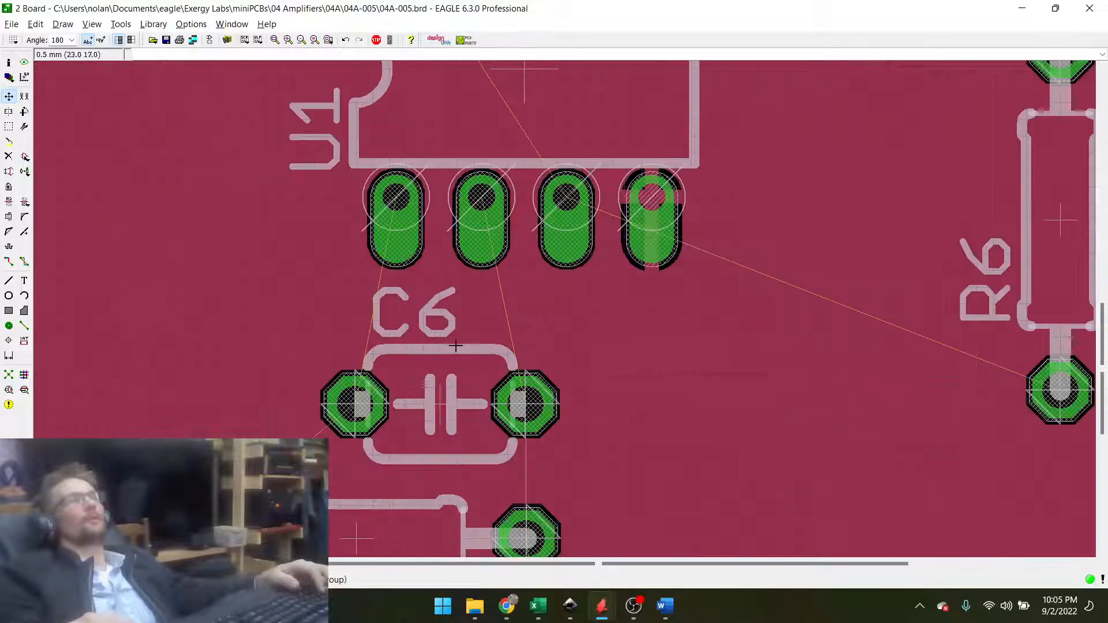
Shift C6 and R4 left so that their right-hand pads line up below the second lower pad of U1.
click(440, 408)
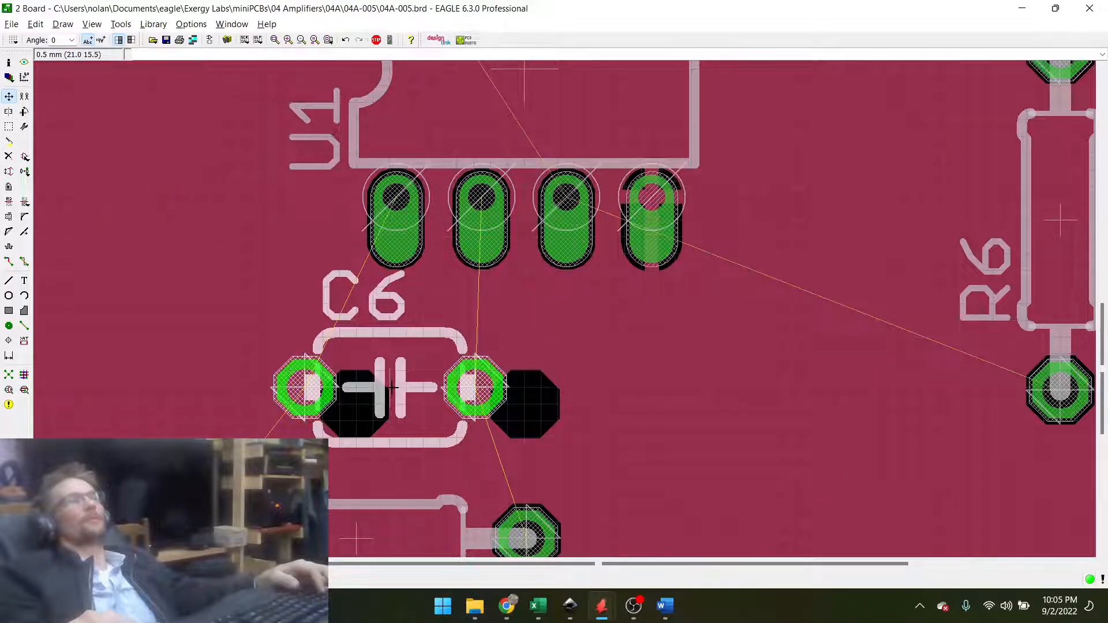
click(392, 399)
scroll(403, 404, down, 1)
scroll(412, 412, up, 1)
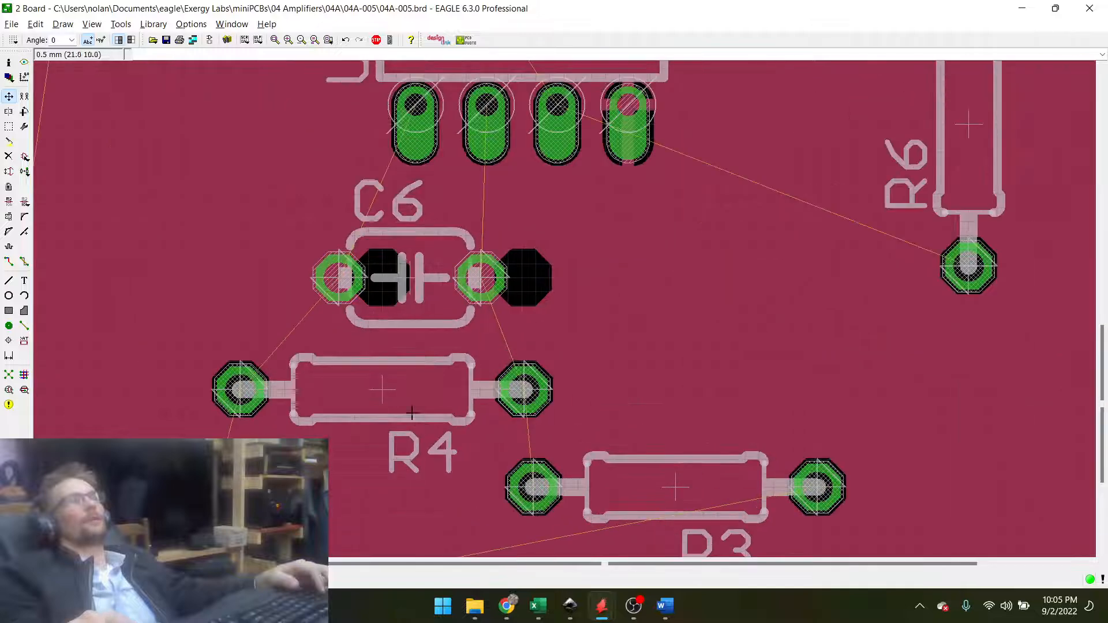
click(379, 390)
click(340, 391)
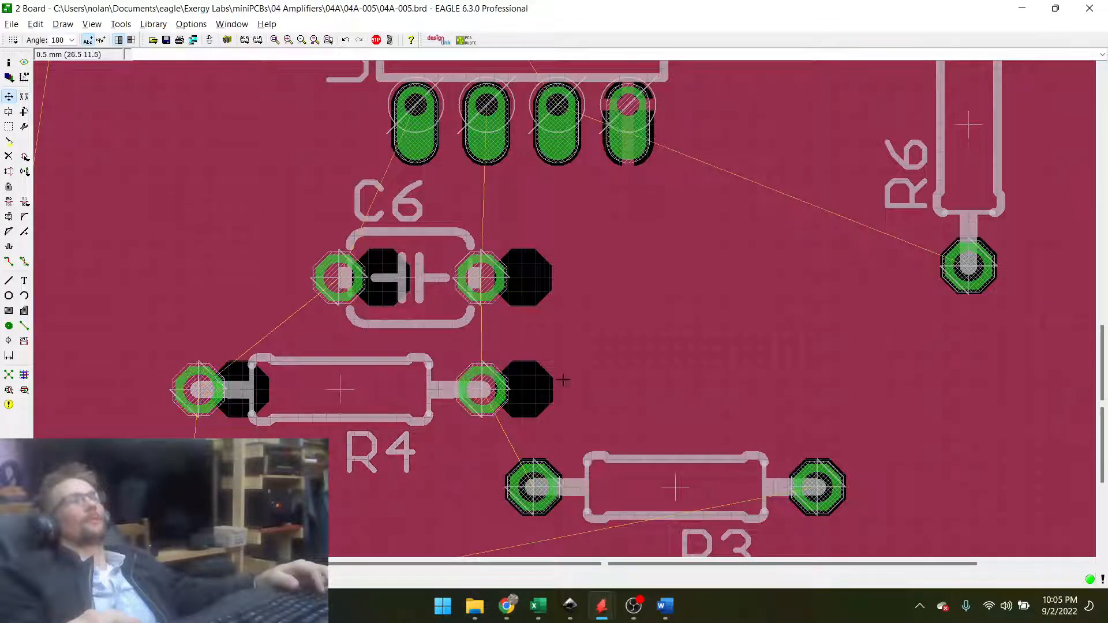
Rotate R3 by 180 degrees and place it directly beneath R4 with the pads of both resistors aligned.
click(673, 491)
scroll(618, 478, down, 3)
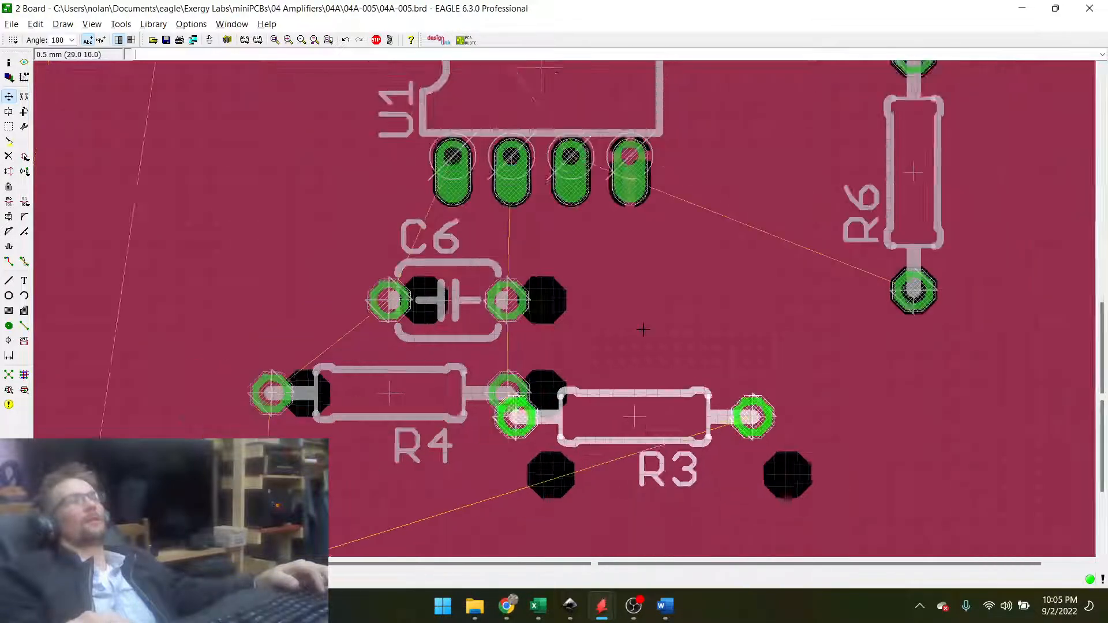
scroll(545, 375, up, 2)
right_click(532, 427)
right_click(456, 479)
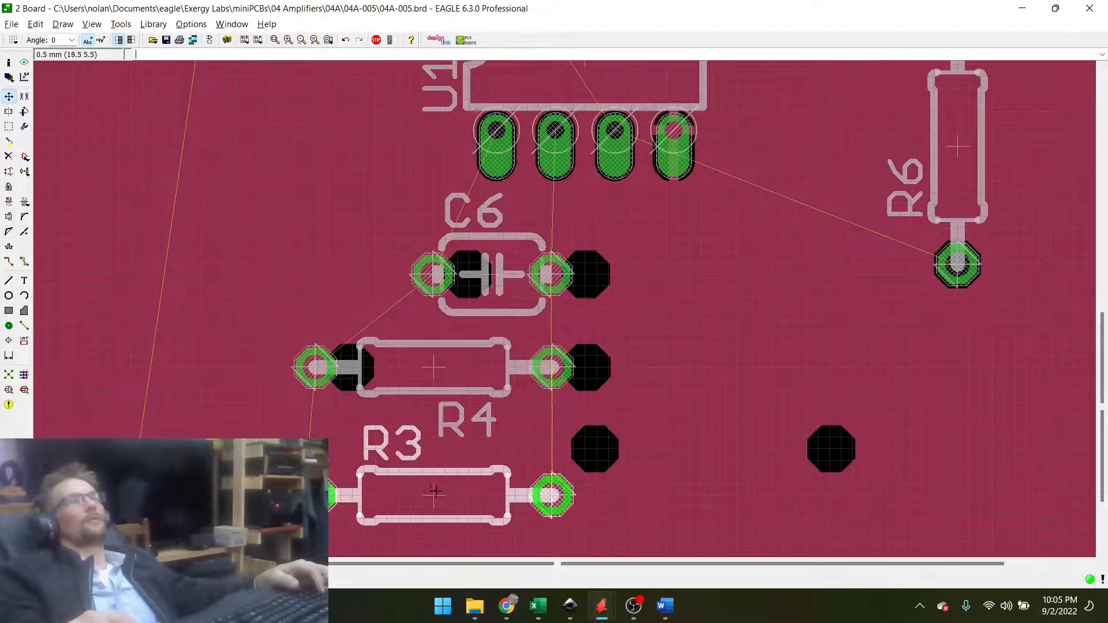
click(431, 488)
Rotate C4 by 180 degrees and place it to the right of U1's upper pad row.
scroll(473, 223, down, 3)
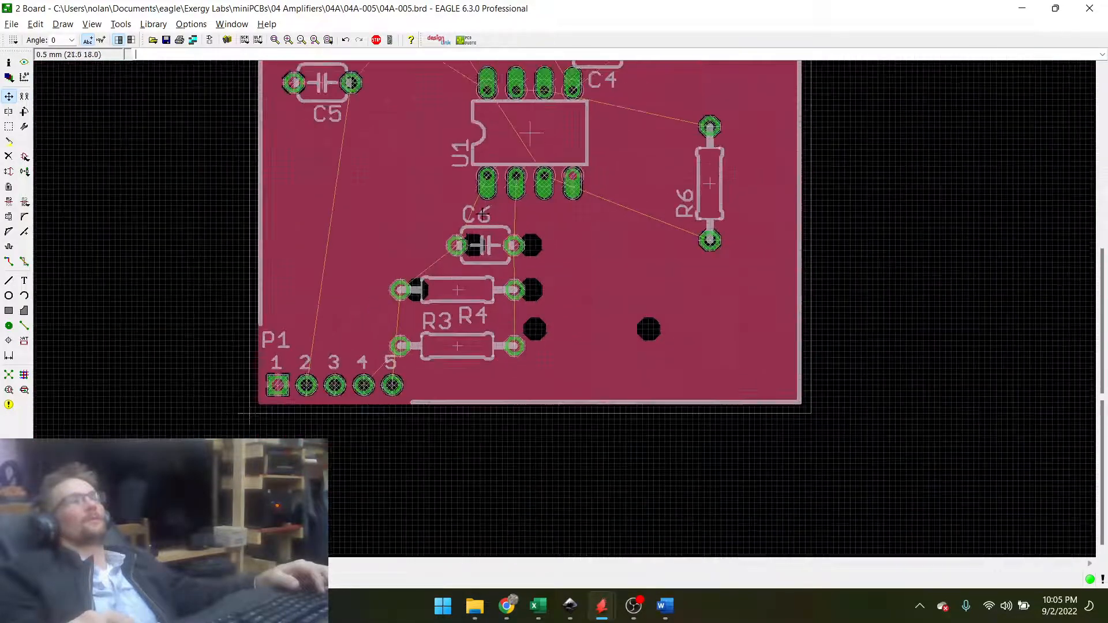
scroll(457, 262, up, 2)
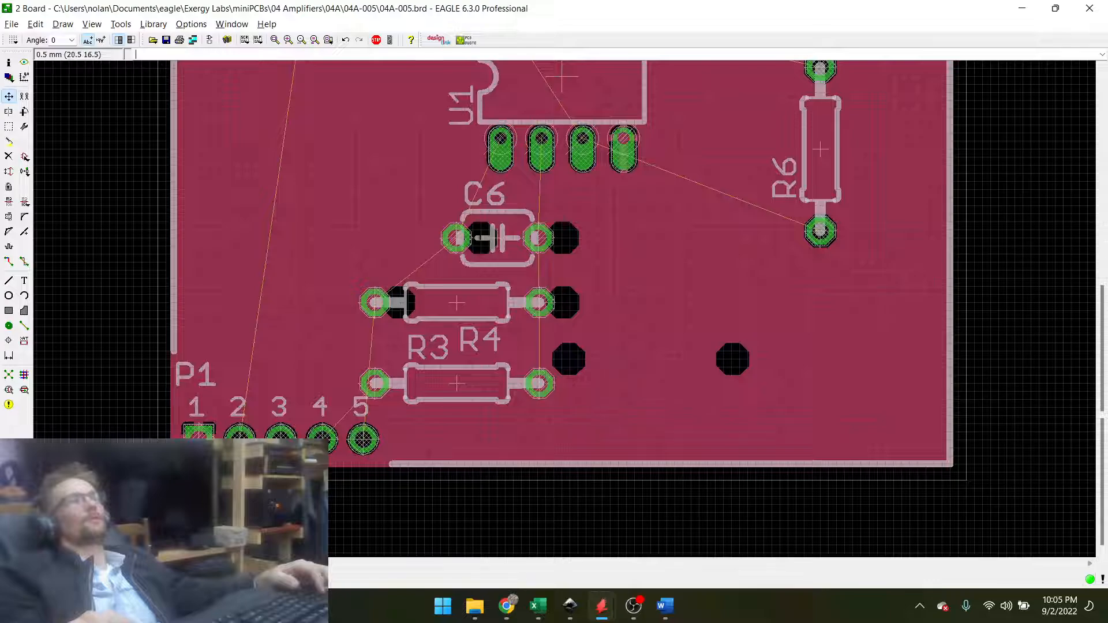
scroll(640, 312, down, 3)
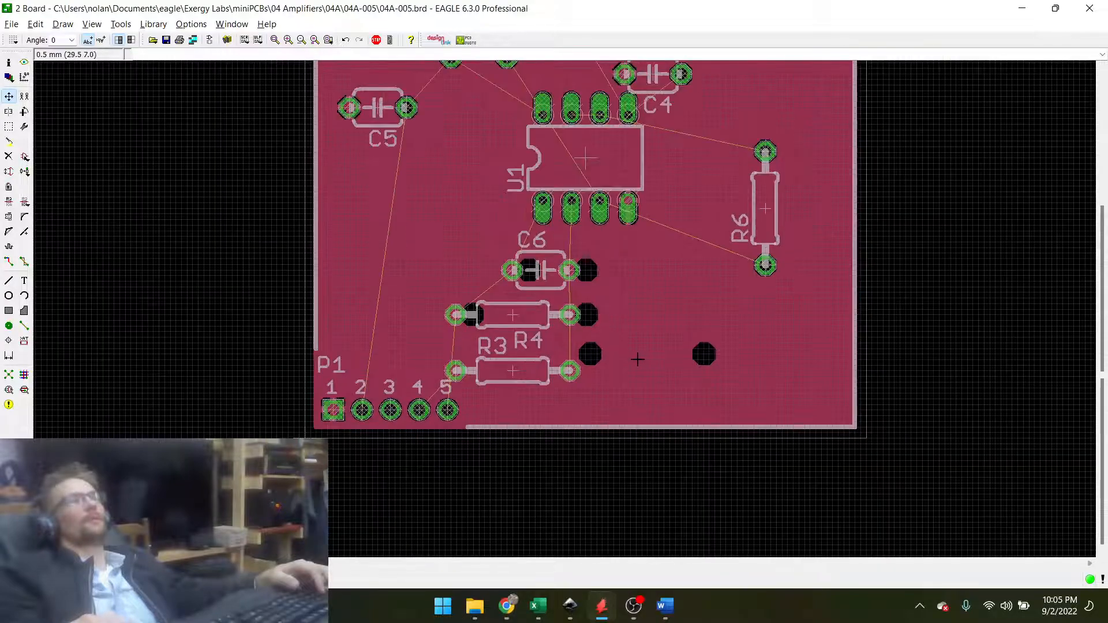
scroll(604, 206, up, 1)
scroll(604, 206, up, 2)
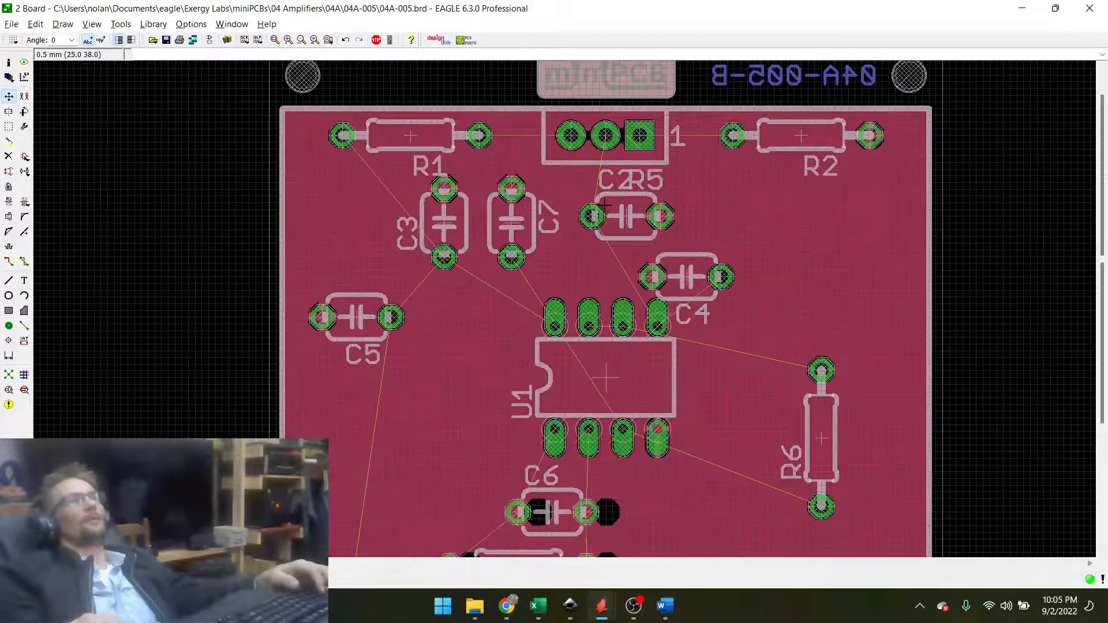
click(694, 292)
right_click(774, 322)
right_click(774, 324)
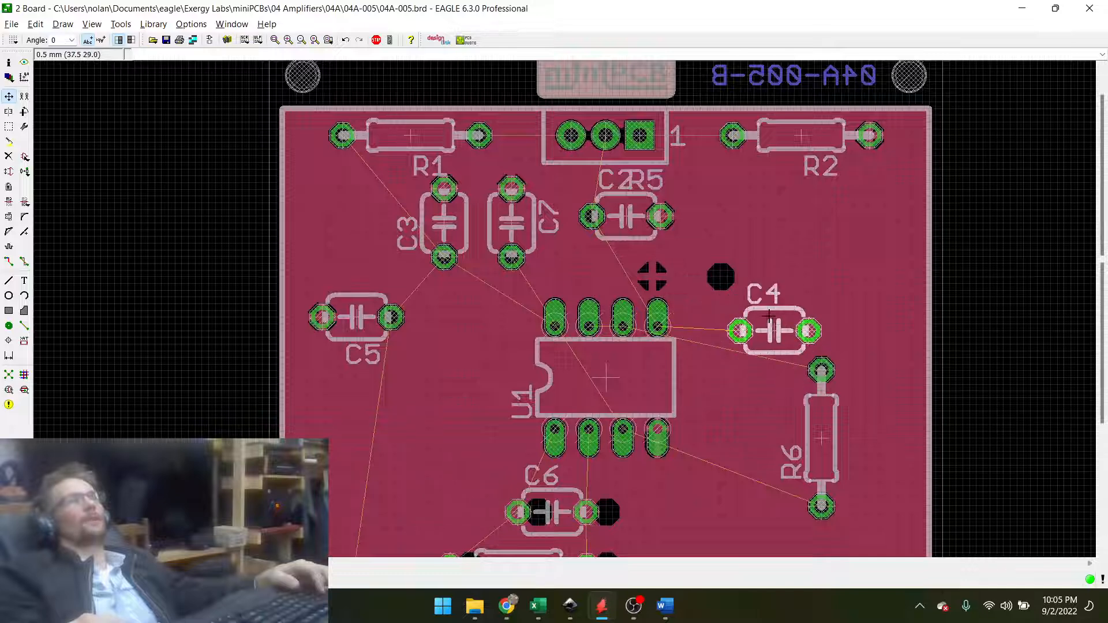
click(748, 318)
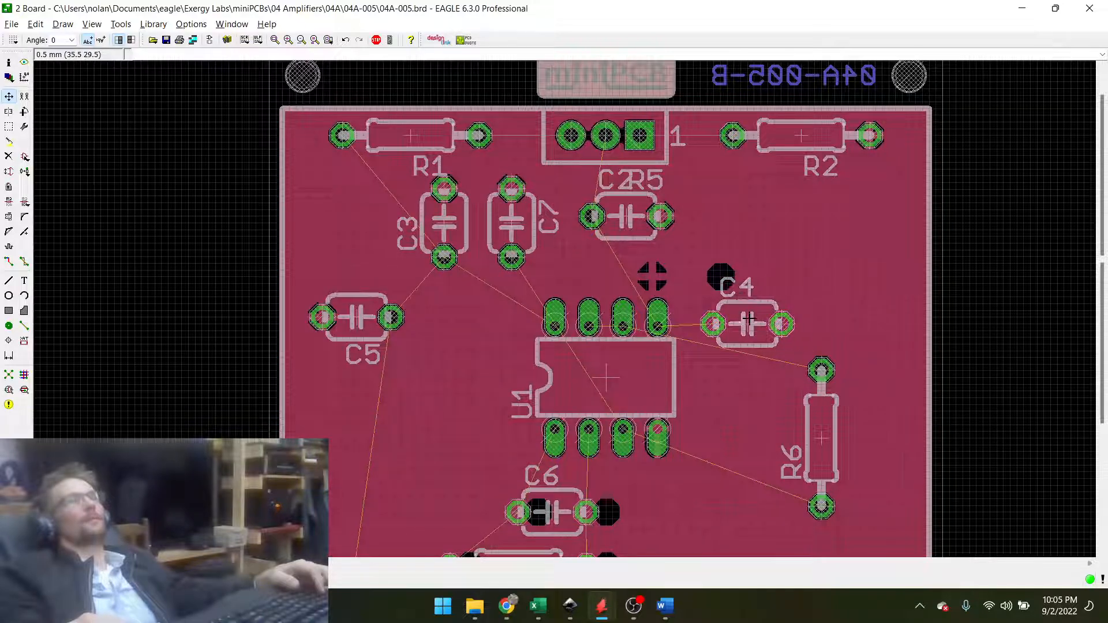
Move C2 to the free area between R5 and R2, and align C4 directly beneath it next to U1.
click(621, 216)
click(748, 242)
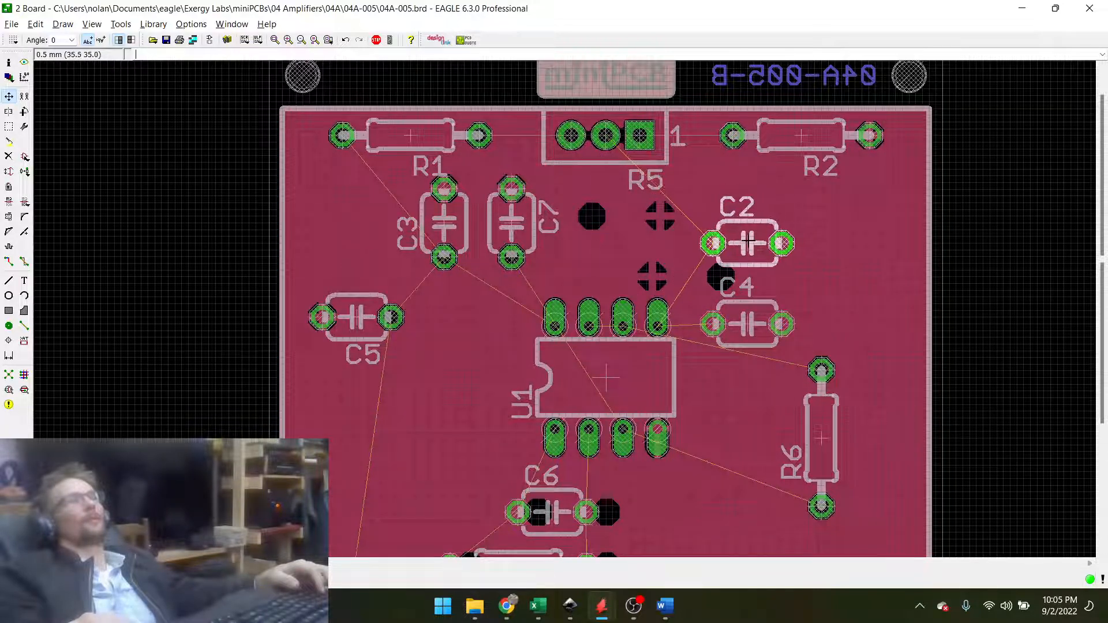
click(748, 241)
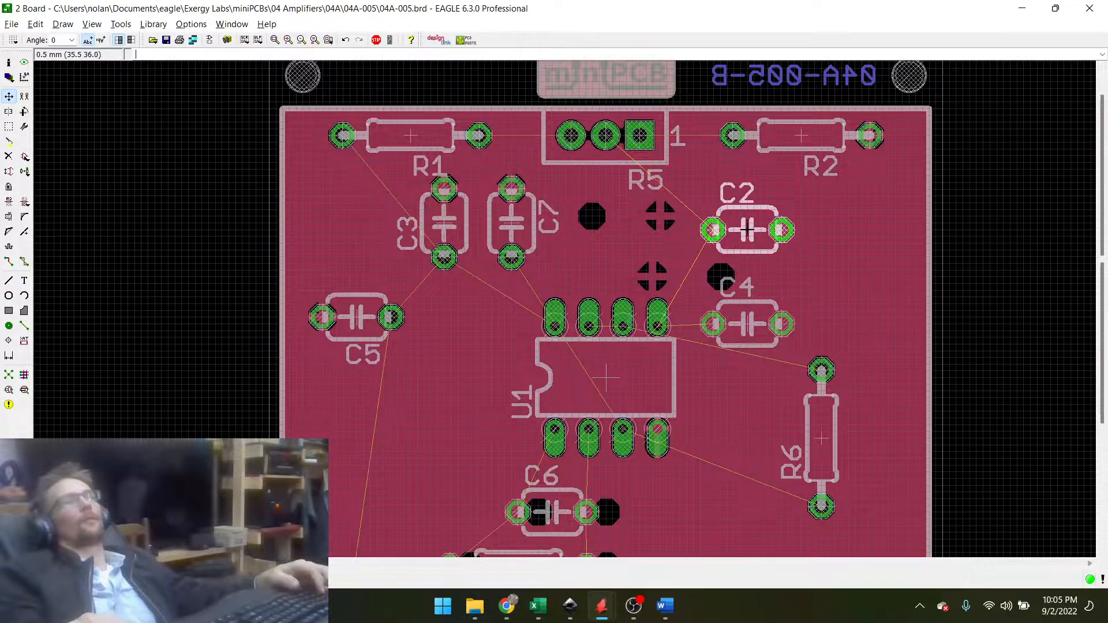
click(748, 230)
click(747, 230)
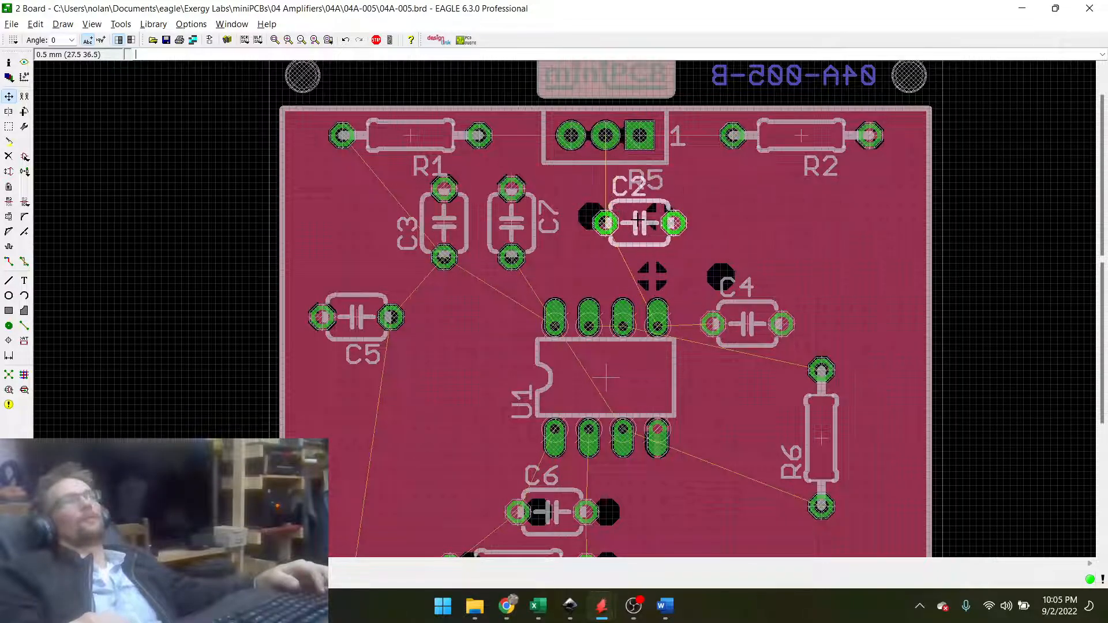
scroll(639, 218, up, 3)
scroll(638, 220, up, 1)
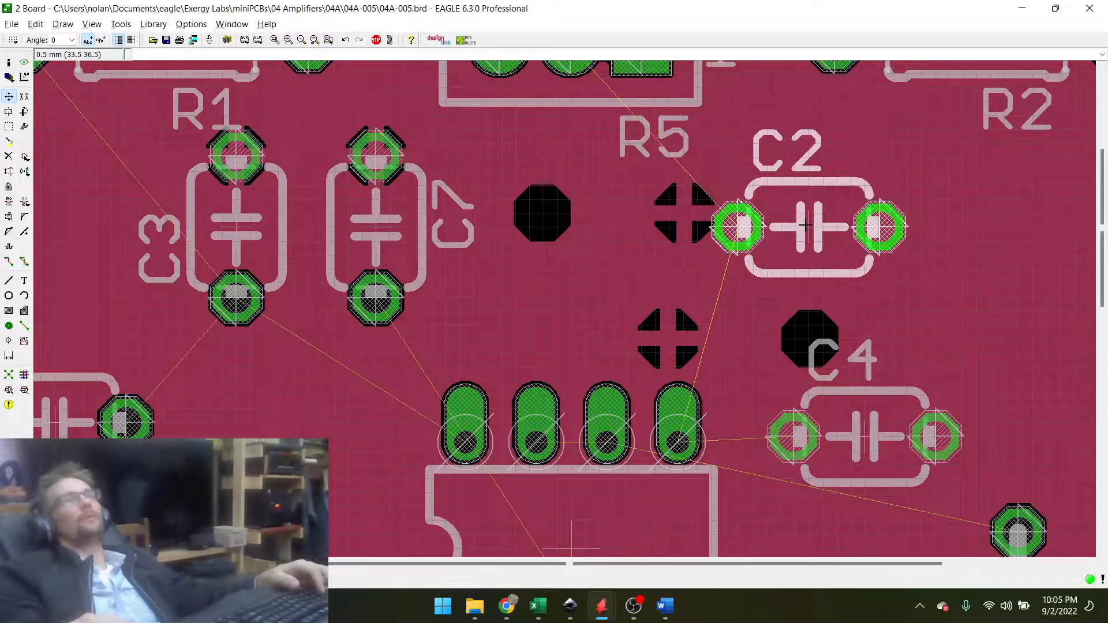
click(805, 226)
click(859, 454)
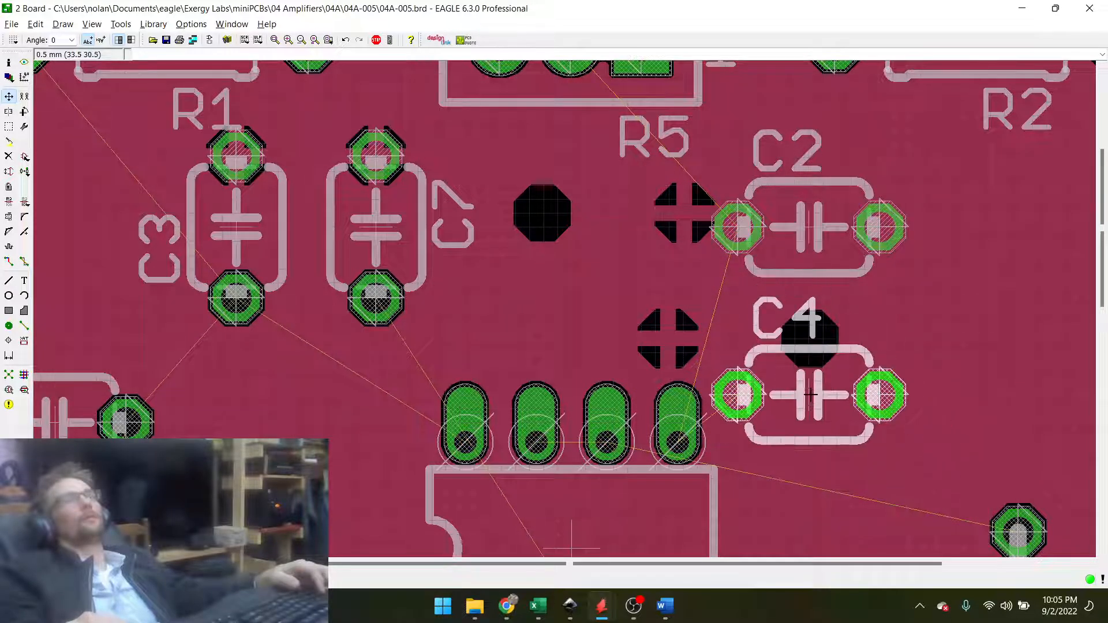
click(814, 400)
Move the vertical resistor R6 inward beside the right end of U1, centred on the chip's height.
scroll(750, 381, down, 7)
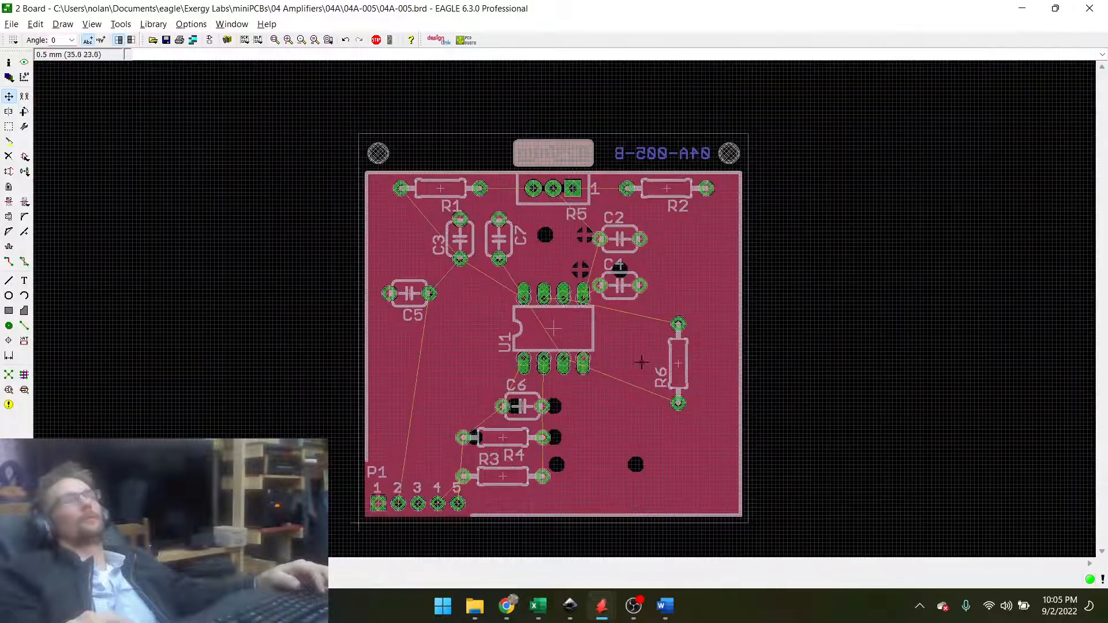
click(684, 360)
scroll(672, 326, up, 2)
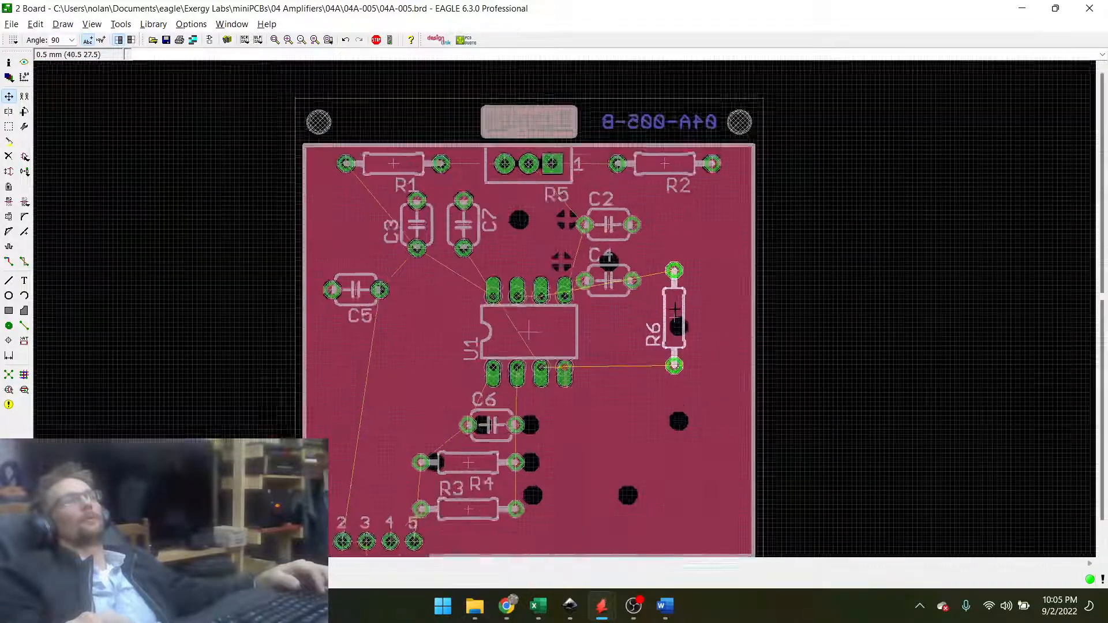
scroll(674, 310, up, 2)
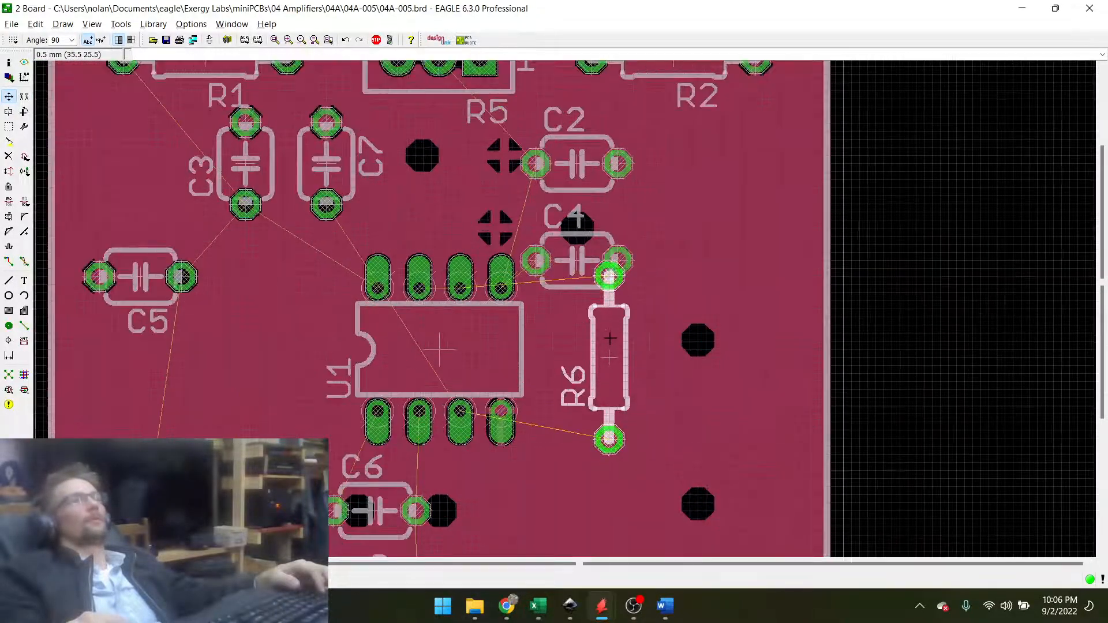
click(610, 334)
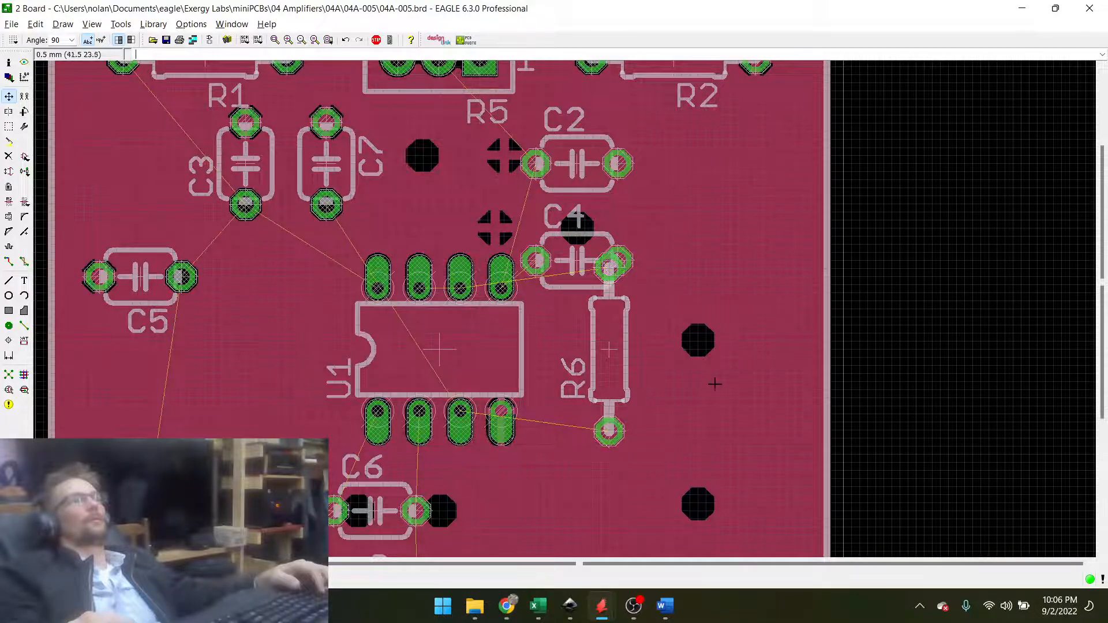
Group C6, R4 and R3, rotate the group to 270 degrees, and place it to the lower left of U1 above P1.
scroll(721, 404, down, 2)
scroll(641, 280, up, 1)
scroll(613, 283, down, 3)
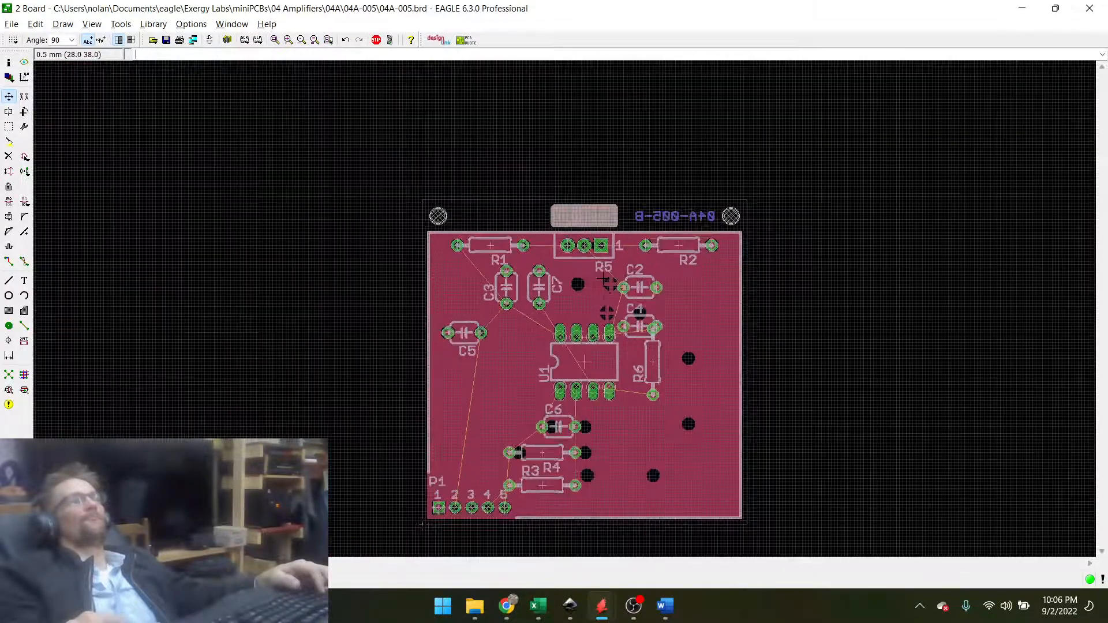
scroll(519, 331, down, 2)
scroll(519, 387, up, 4)
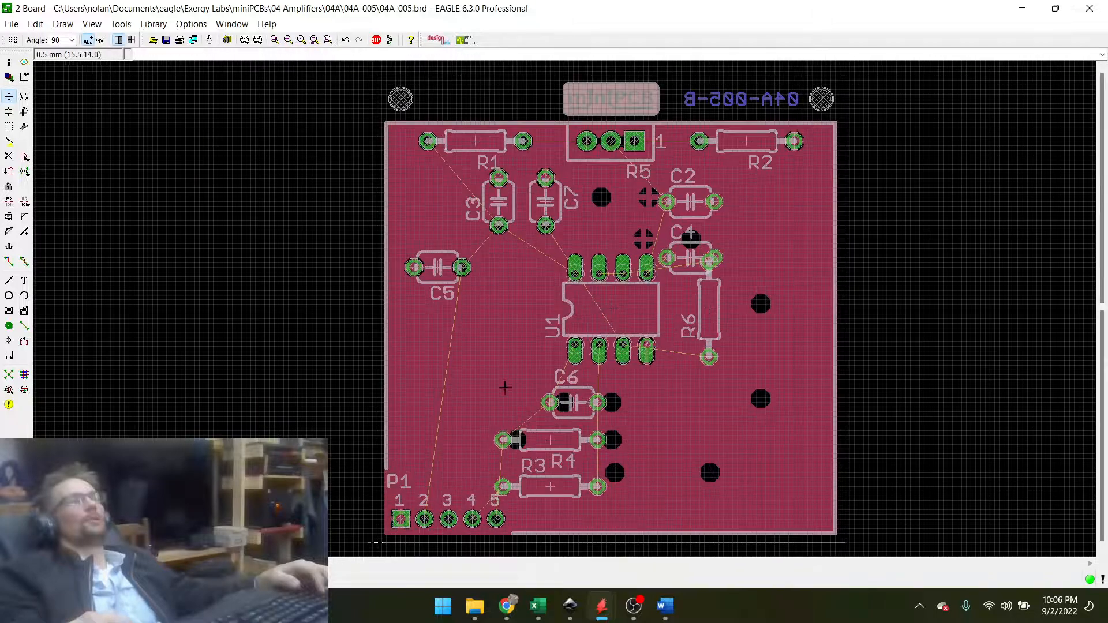
click(9, 127)
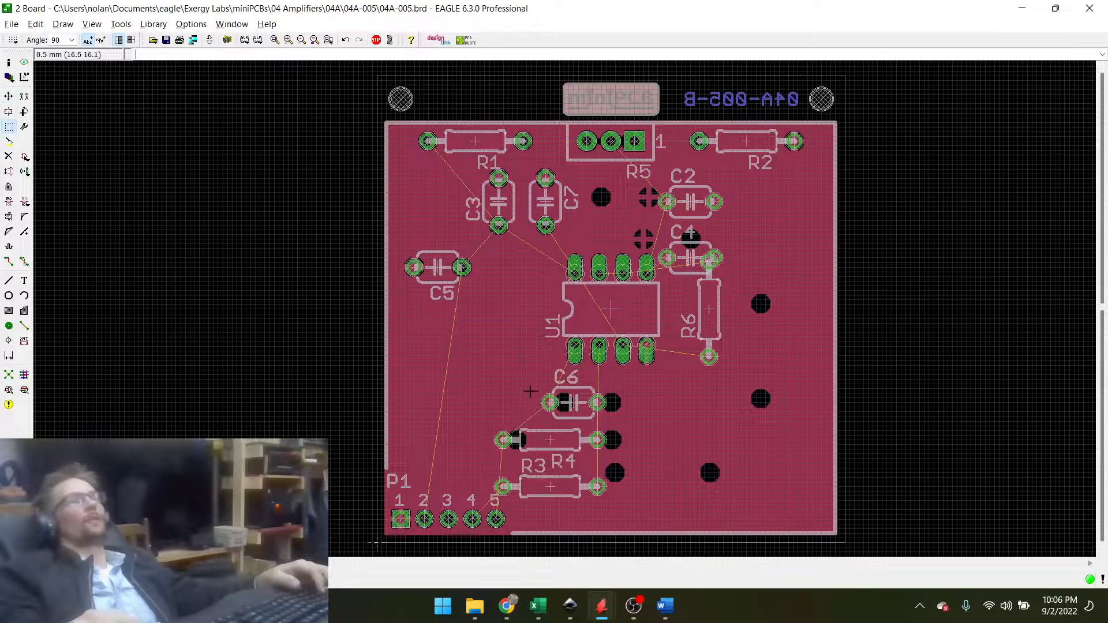
drag(524, 386, 612, 523)
right_click(559, 443)
click(600, 422)
right_click(511, 357)
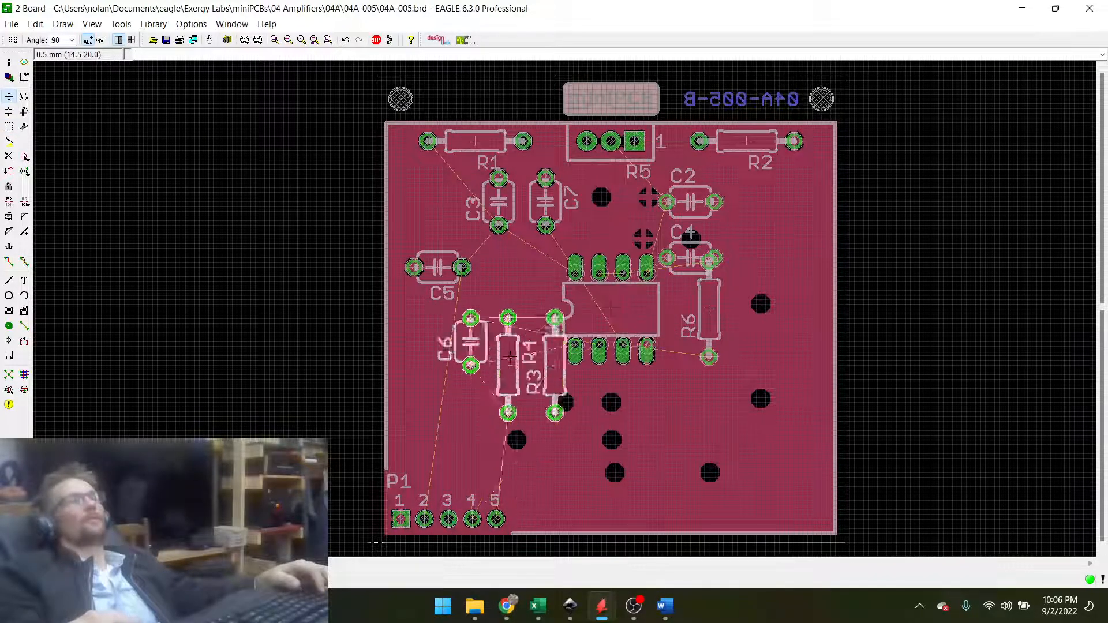
right_click(509, 355)
right_click(509, 354)
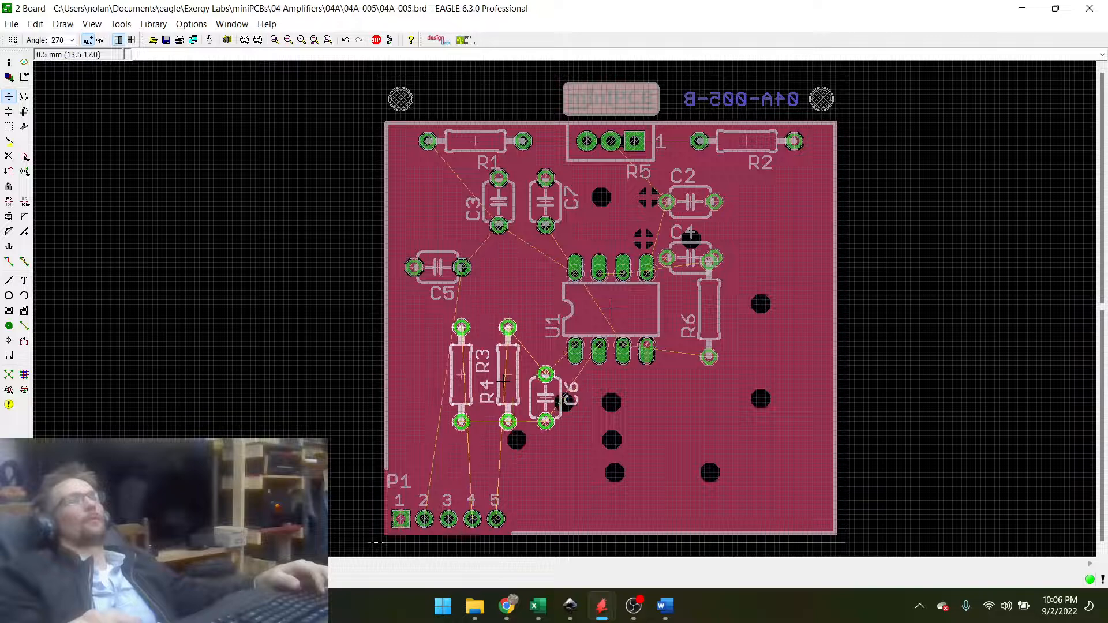
click(504, 391)
Rotate C6 back to horizontal and move it beneath the first two lower pads of U1.
click(565, 401)
scroll(568, 401, up, 3)
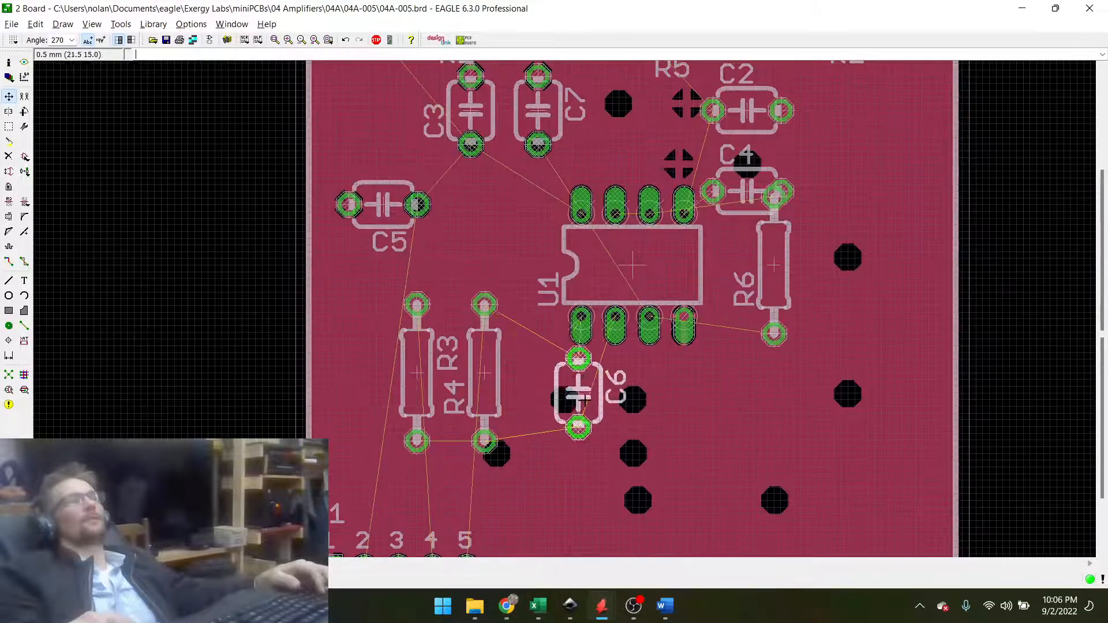
right_click(613, 397)
click(614, 397)
scroll(614, 397, down, 3)
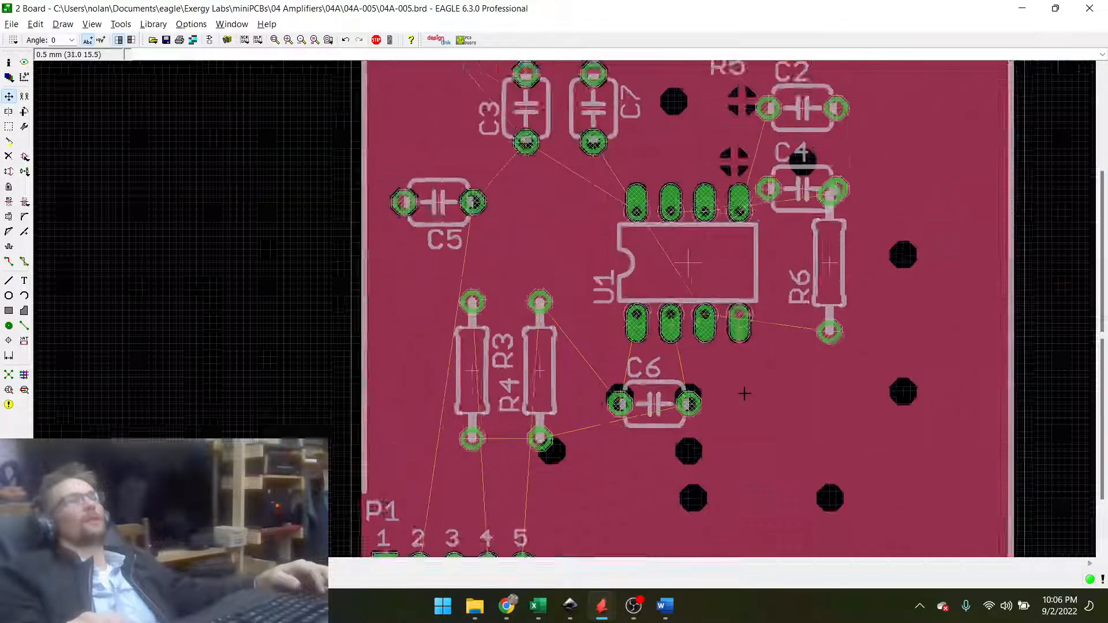
Rotate R4 to 180 degrees and place it horizontally beneath C6, centred on the capacitor.
scroll(616, 409, up, 2)
click(565, 370)
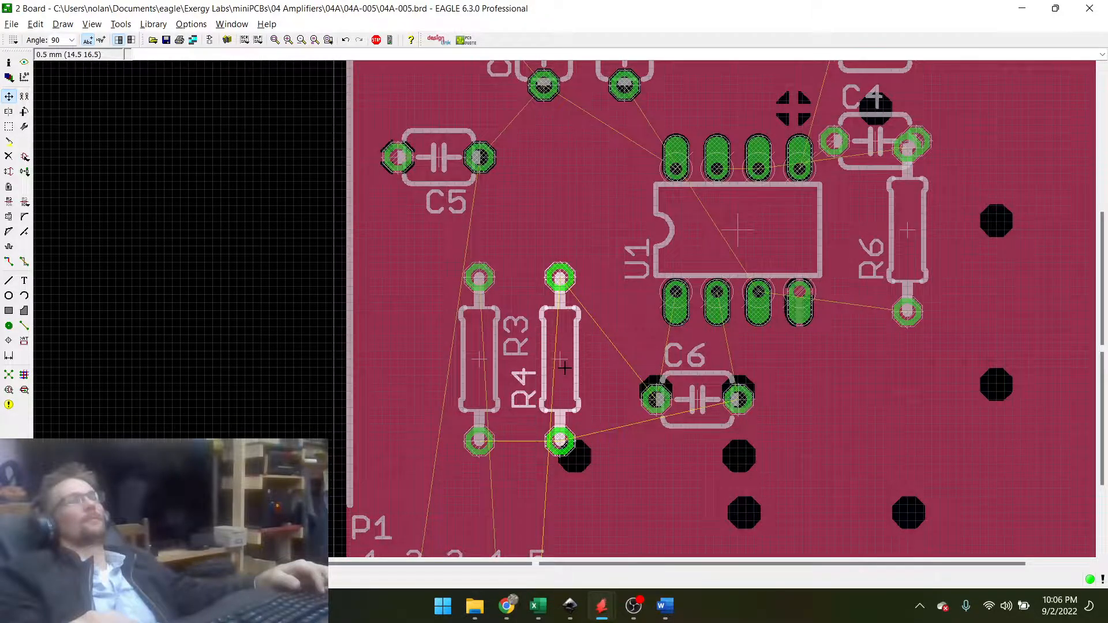
right_click(710, 477)
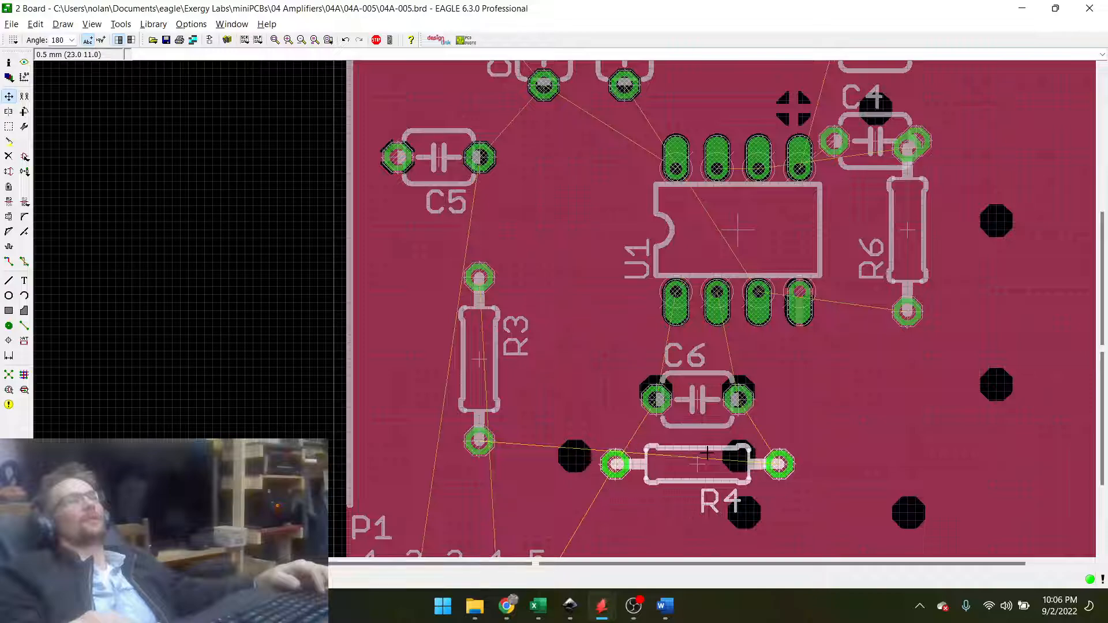
click(707, 453)
Rotate R3 to 0 degrees and place it horizontally beneath R4, with both resistors' pads aligned vertically.
click(487, 360)
scroll(486, 361, down, 3)
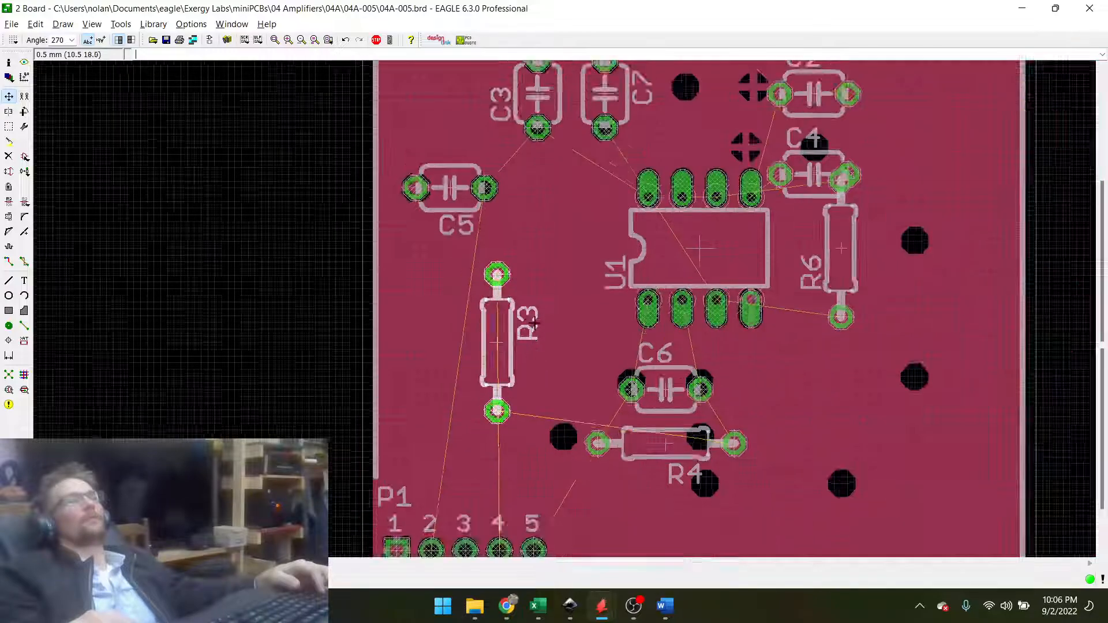
scroll(505, 365, up, 2)
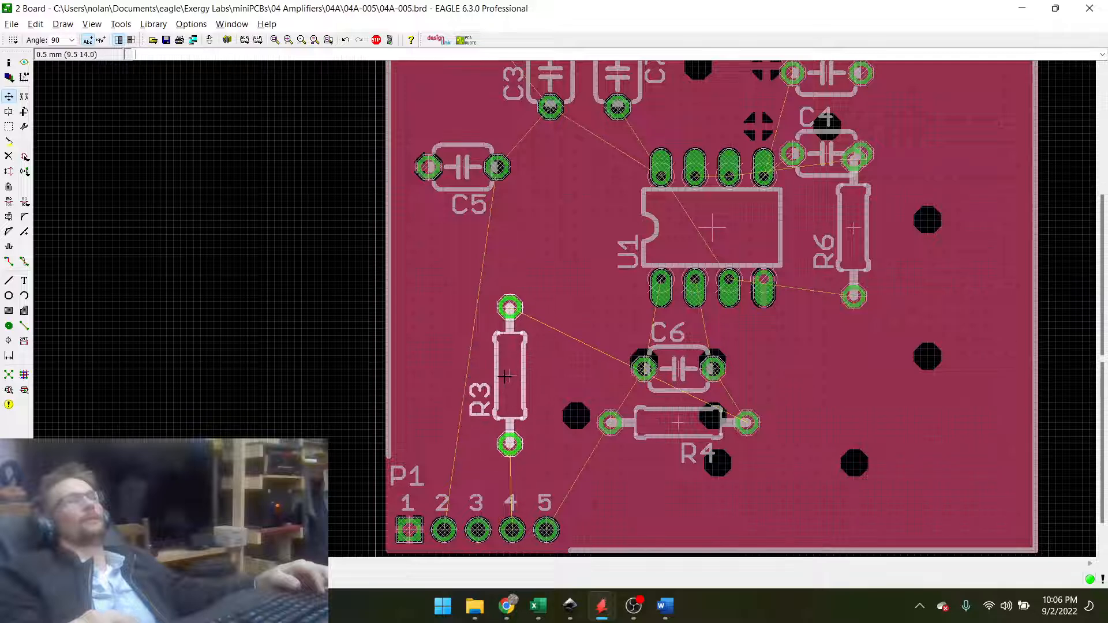
right_click(776, 465)
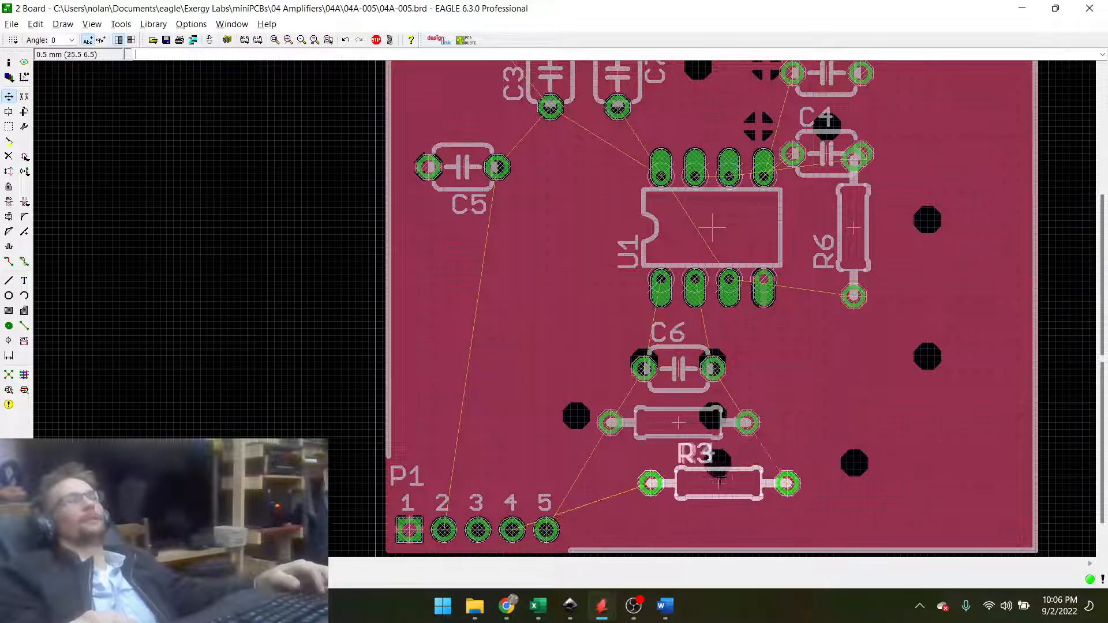
click(672, 508)
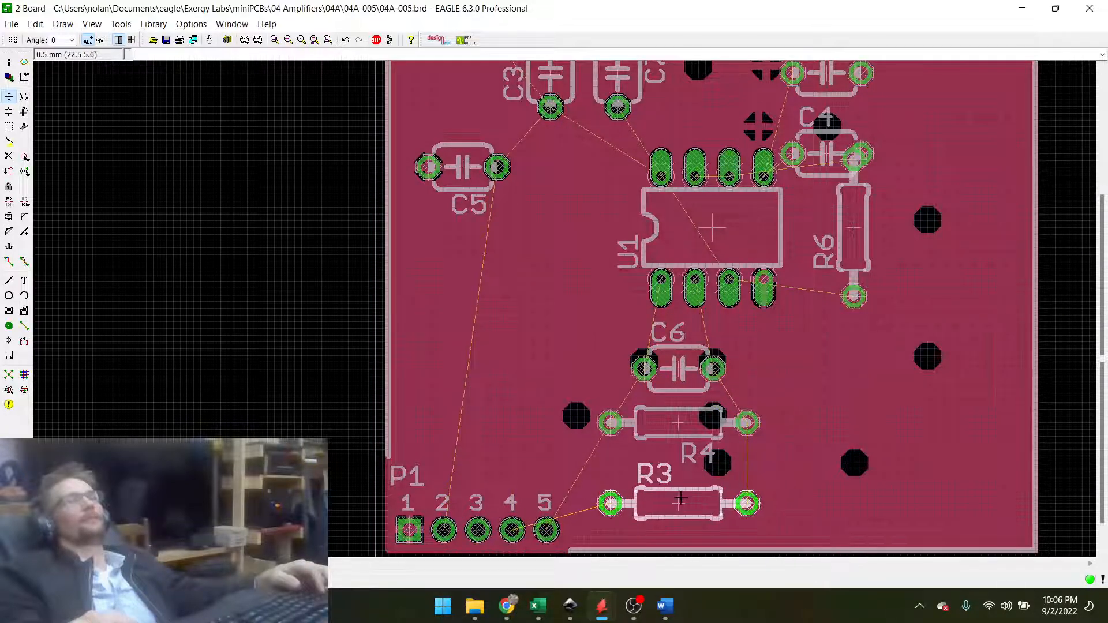
click(680, 500)
Recalculate the ratsnest and copper pour around the re-placed parts.
scroll(593, 299, down, 2)
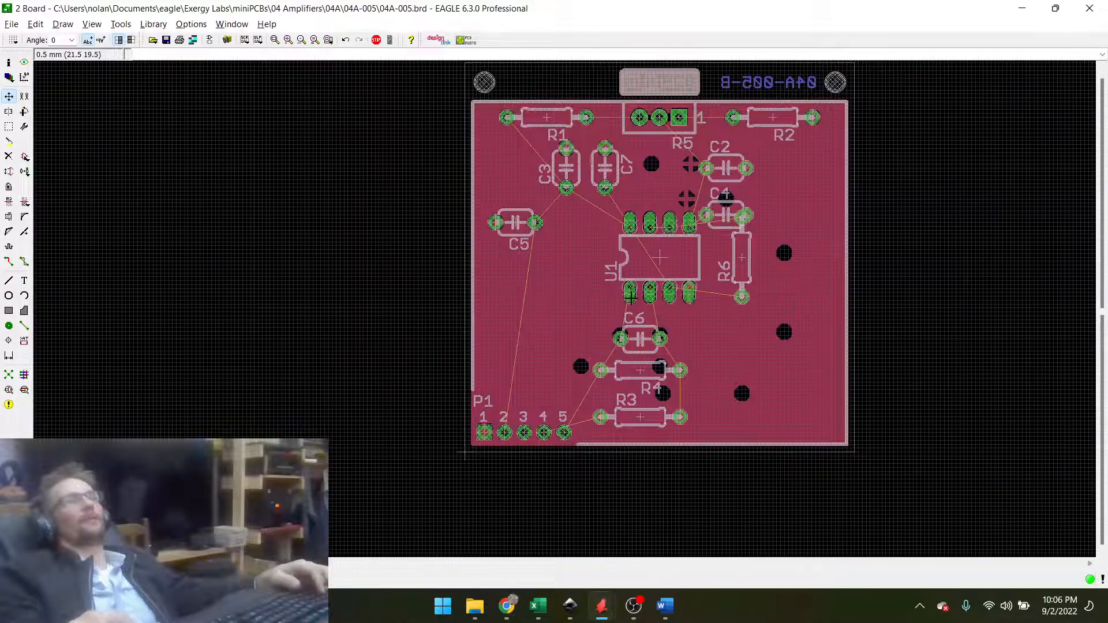
scroll(745, 446, up, 1)
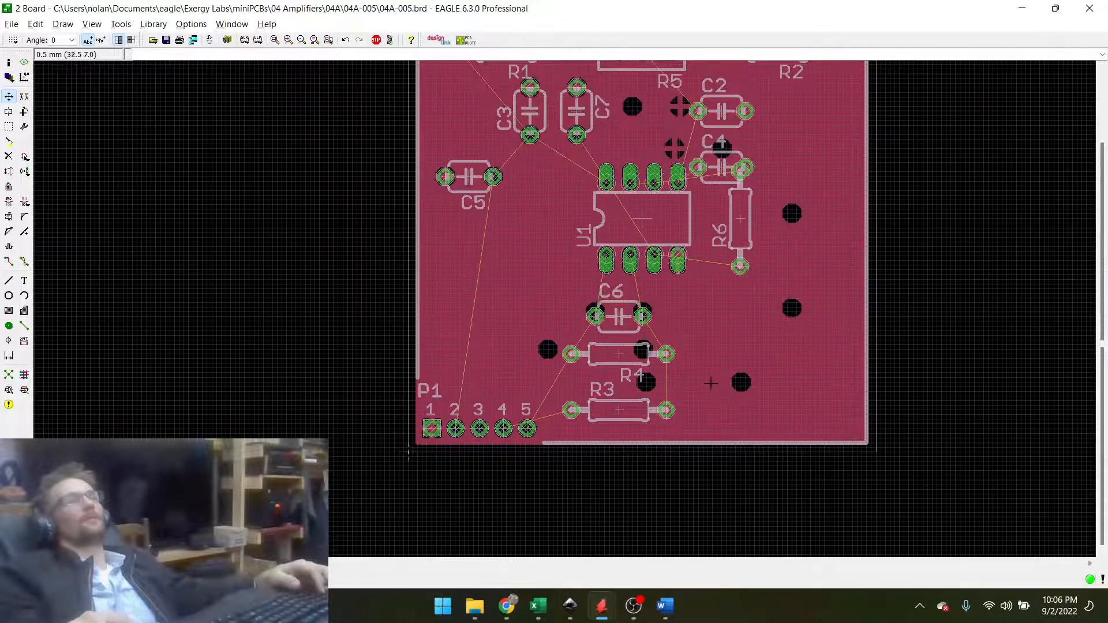
click(9, 375)
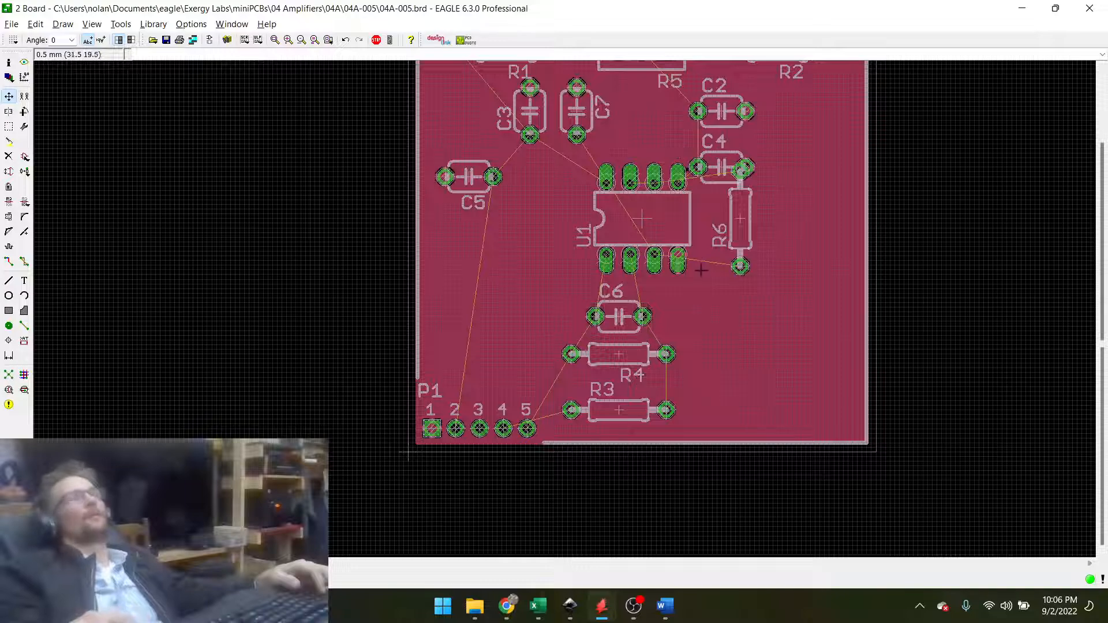
scroll(700, 300, down, 1)
scroll(653, 290, up, 1)
scroll(653, 291, up, 1)
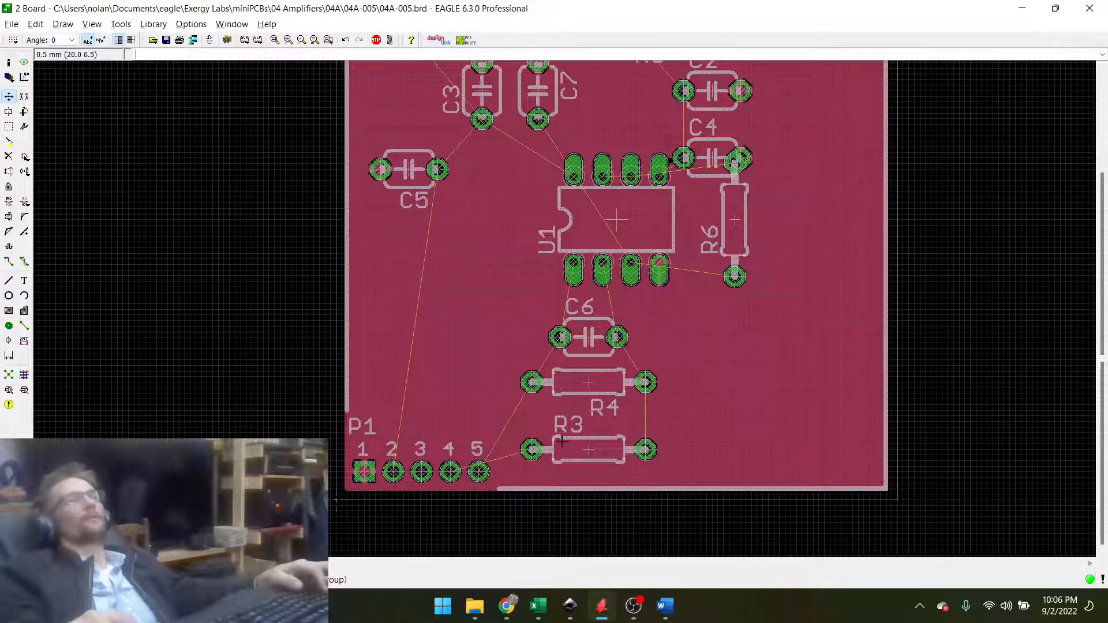
Examine how R3, R4 and C6 connect around U1A in the 04A-005 schematic, and return to the board.
key(alt+Tab)
key(alt+Tab)
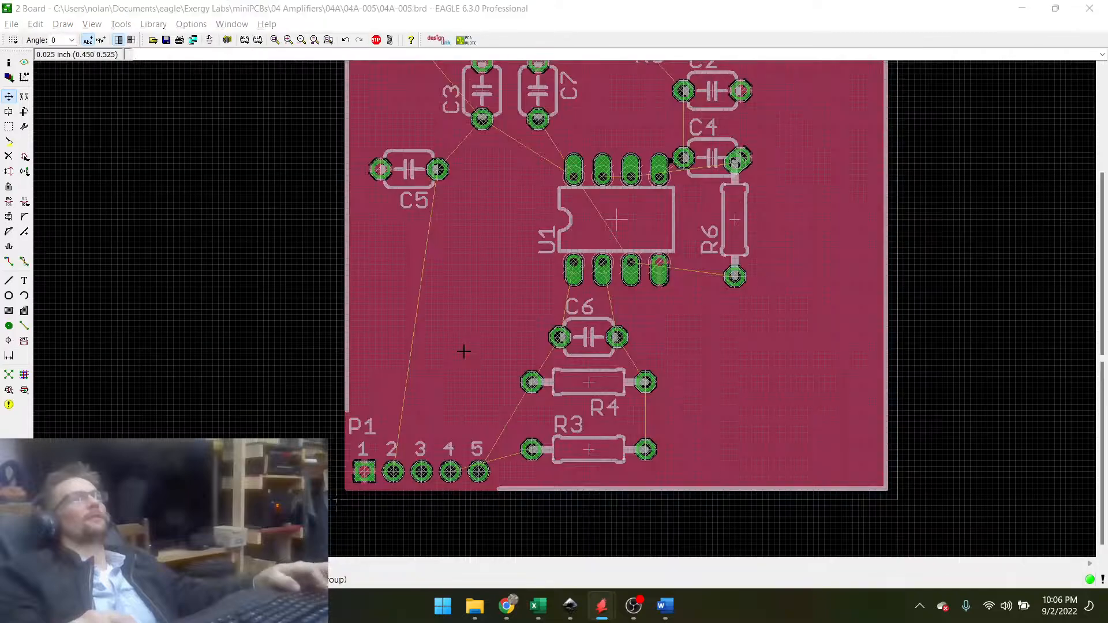
key(alt+Tab)
key(Tab)
key(alt+Tab)
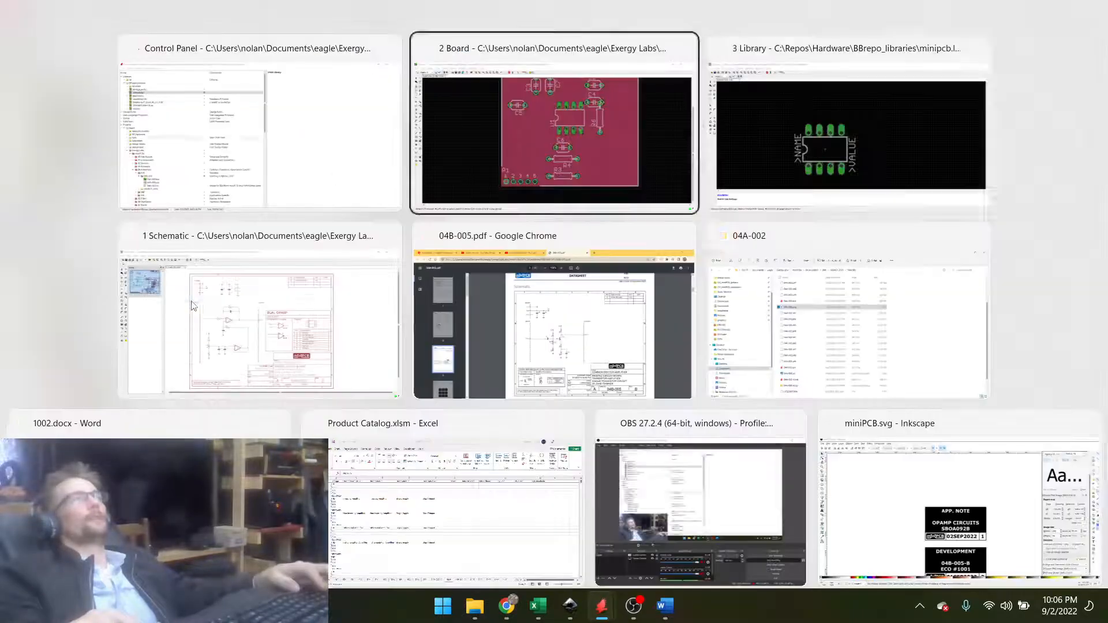
key(alt+Tab)
click(269, 339)
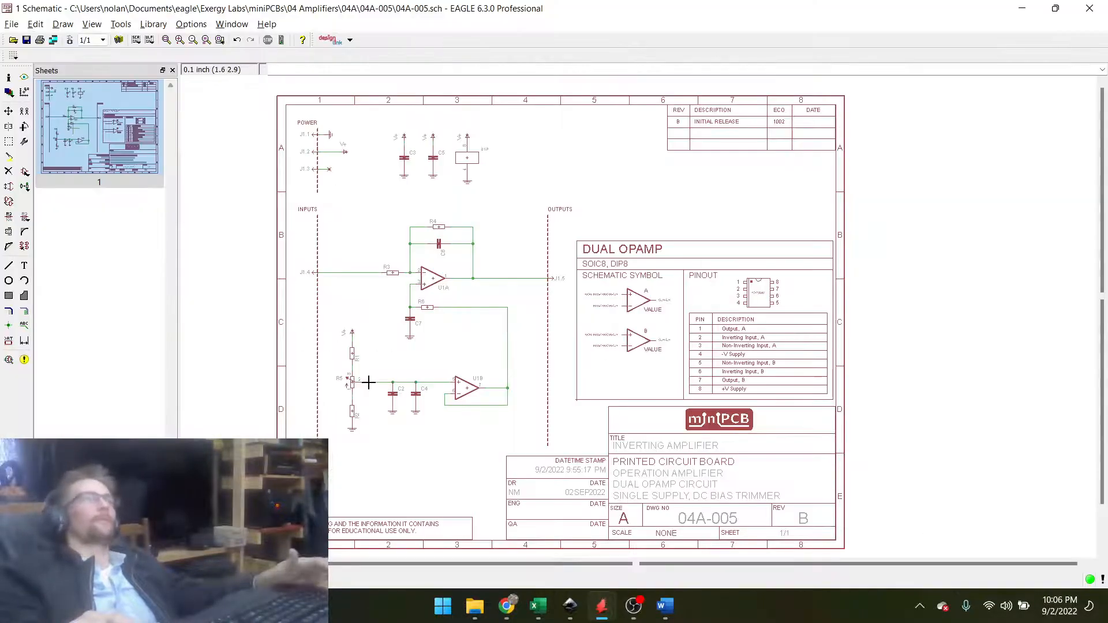
scroll(502, 168, up, 3)
scroll(519, 312, down, 2)
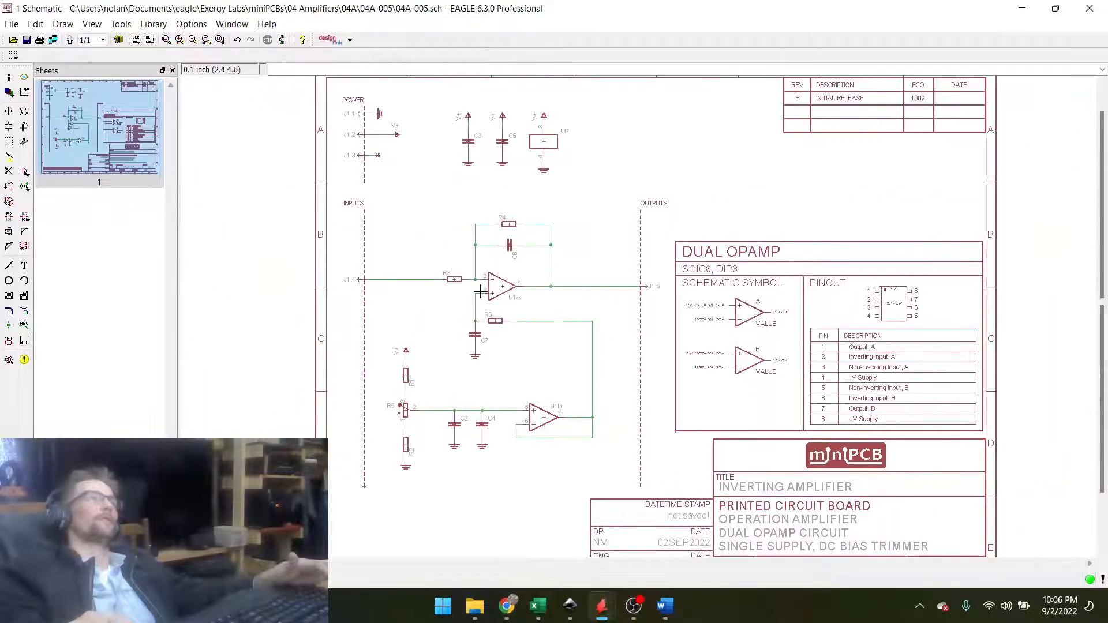
scroll(482, 263, up, 4)
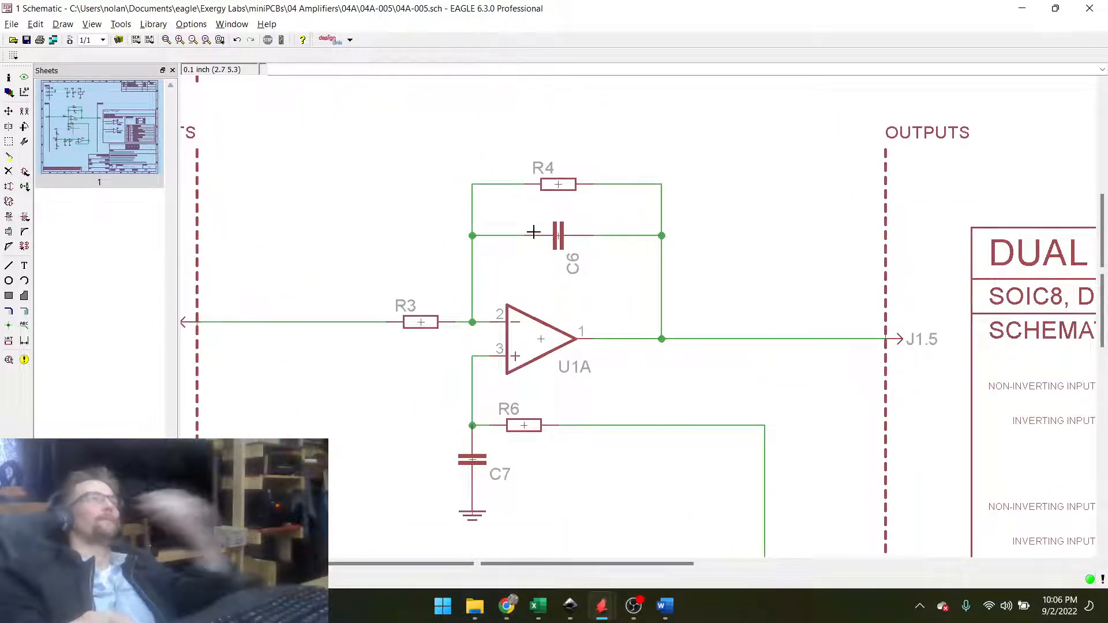
key(alt+Tab)
key(alt+Tab)
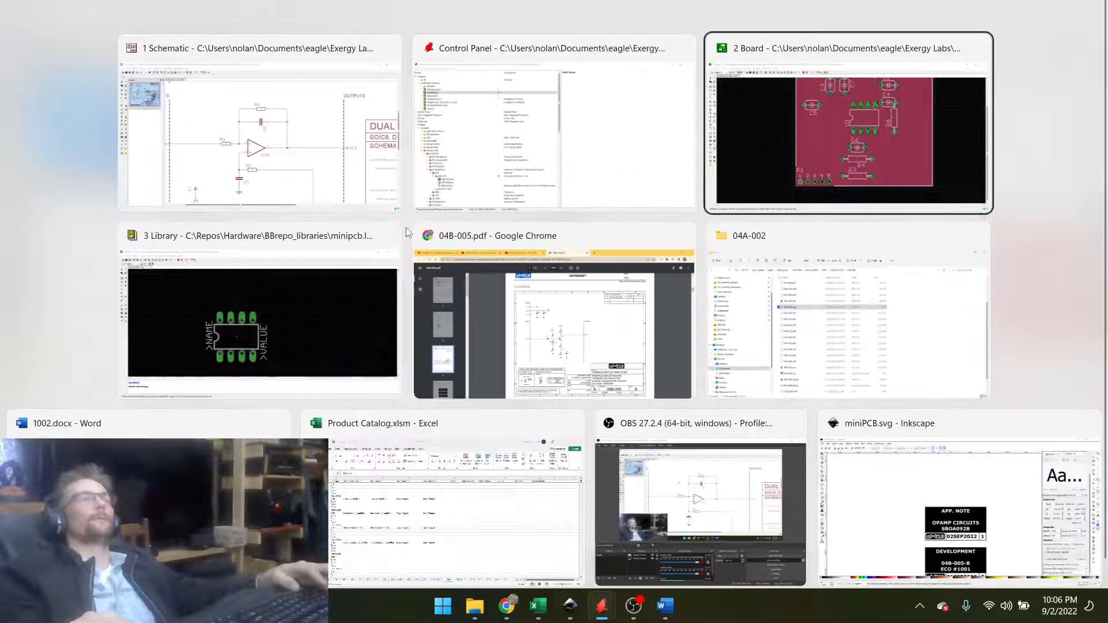
key(alt+Tab)
click(863, 115)
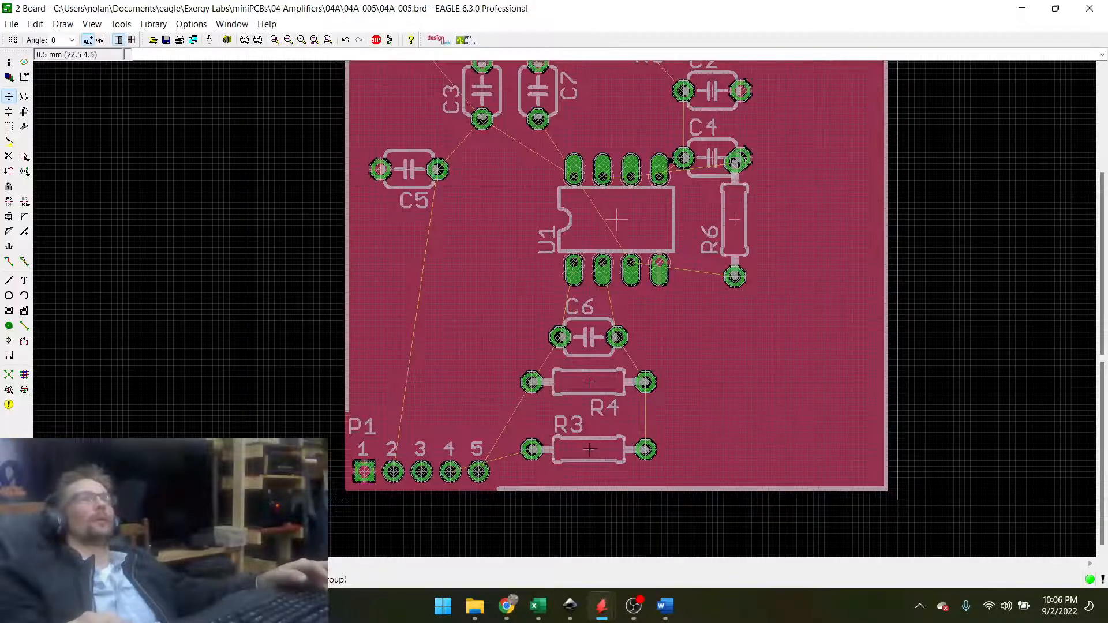
Try shifting R3 and R4 straight down, further away from C6 towards the board's lower edge.
scroll(588, 393, up, 2)
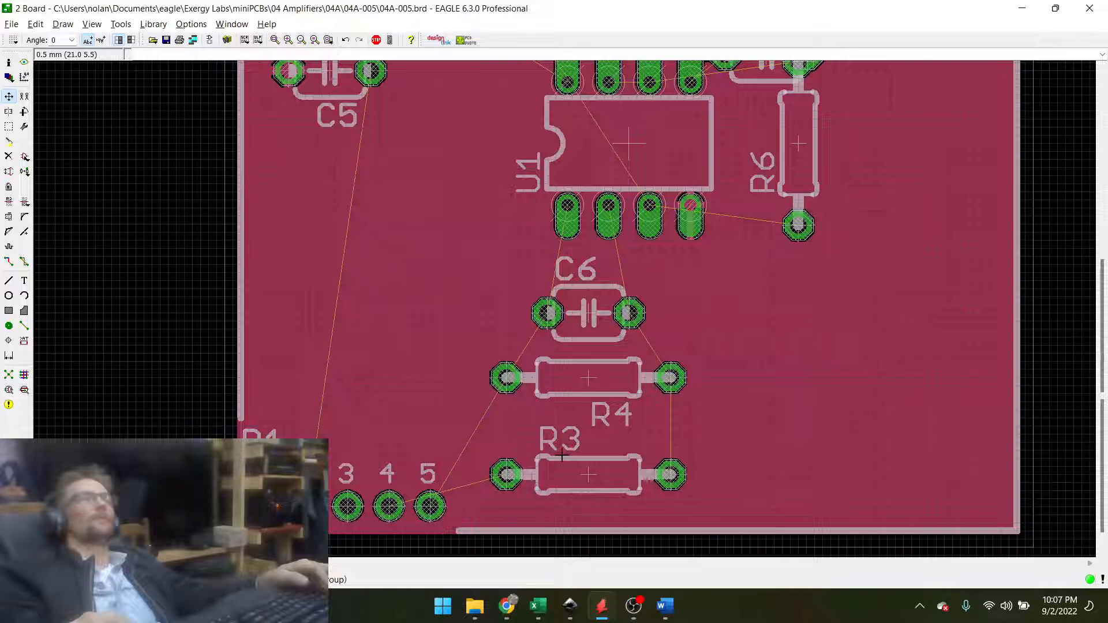
click(10, 97)
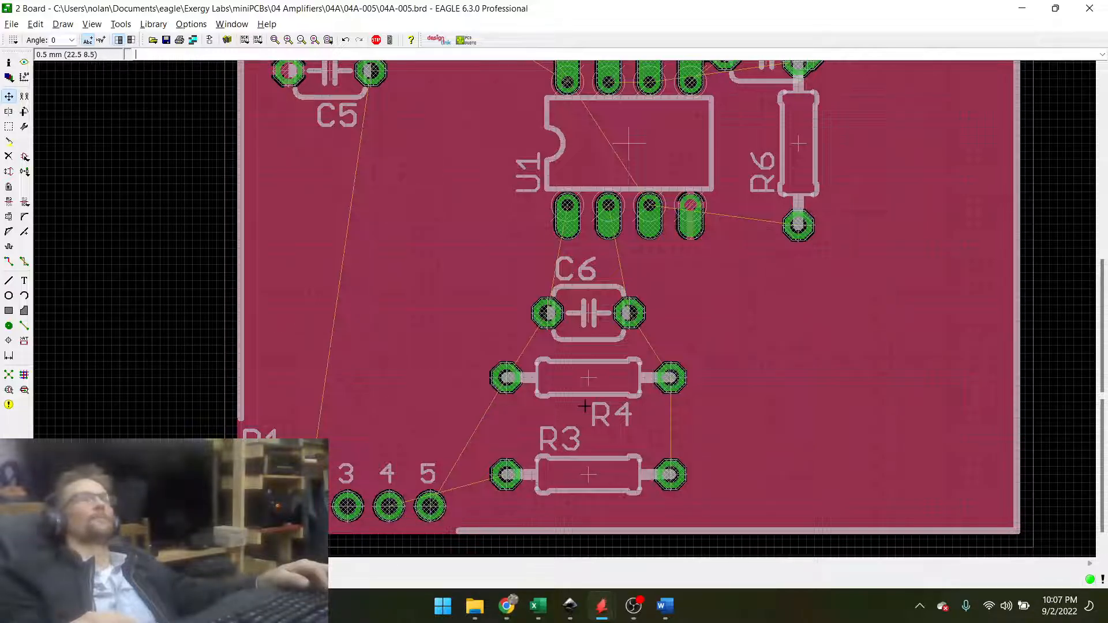
click(581, 480)
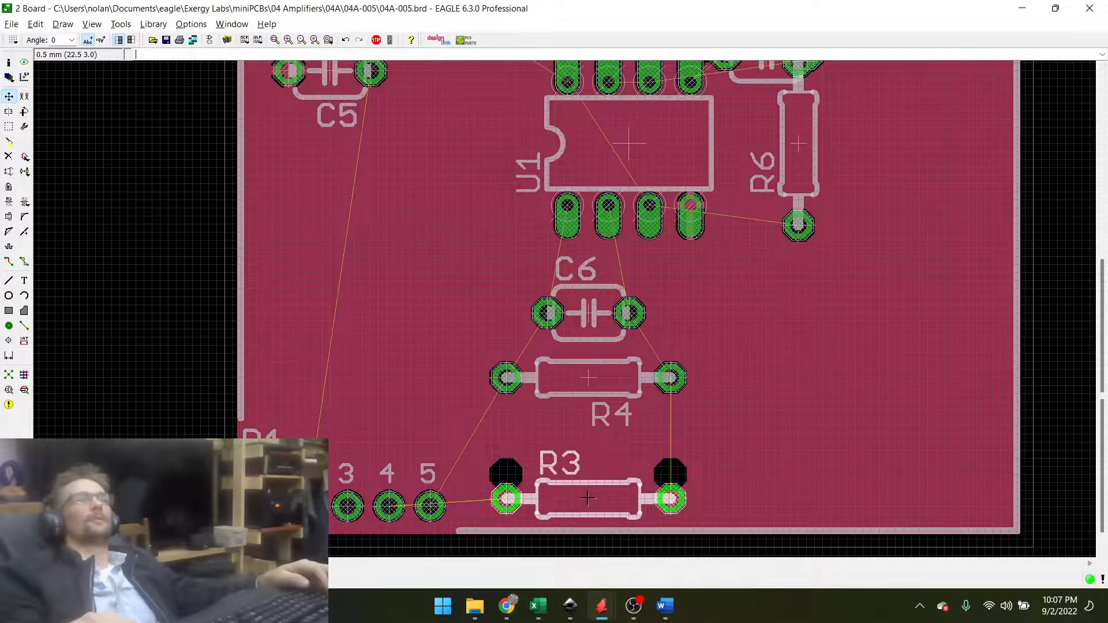
click(587, 490)
click(589, 379)
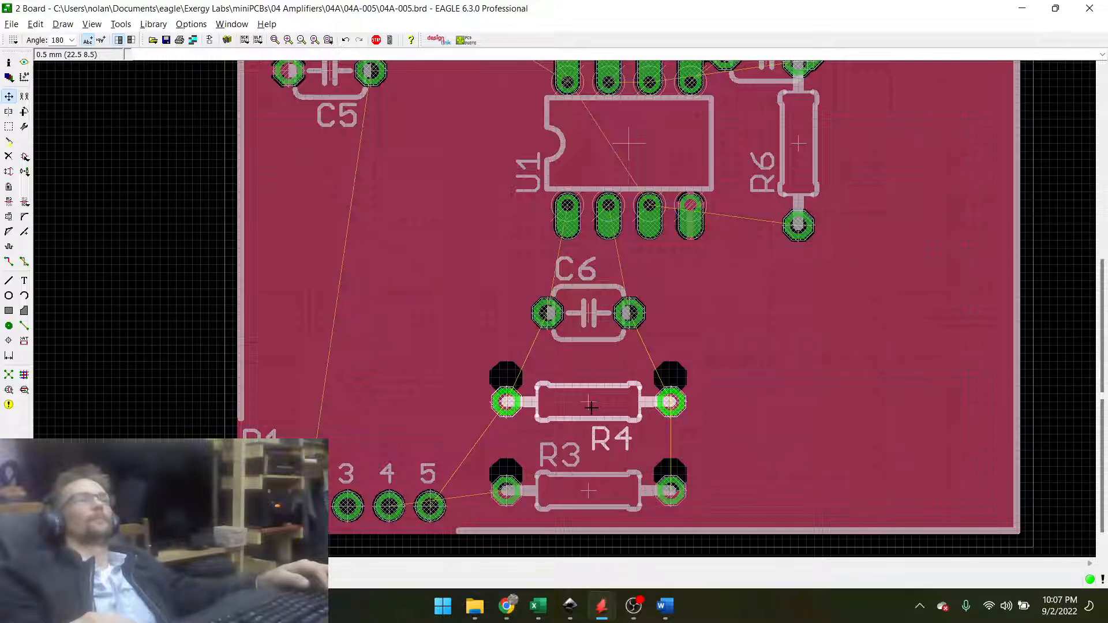
click(590, 416)
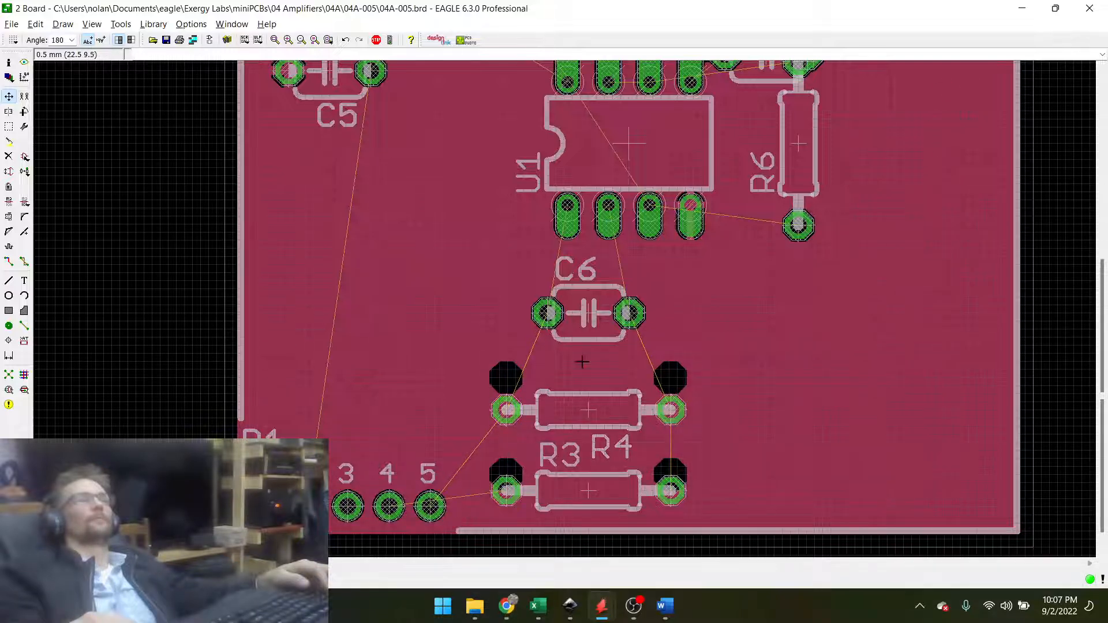
Move R4 back up close beneath C6, and bring R3 up beneath R4 with their centres aligned.
scroll(573, 286, down, 2)
scroll(573, 286, up, 1)
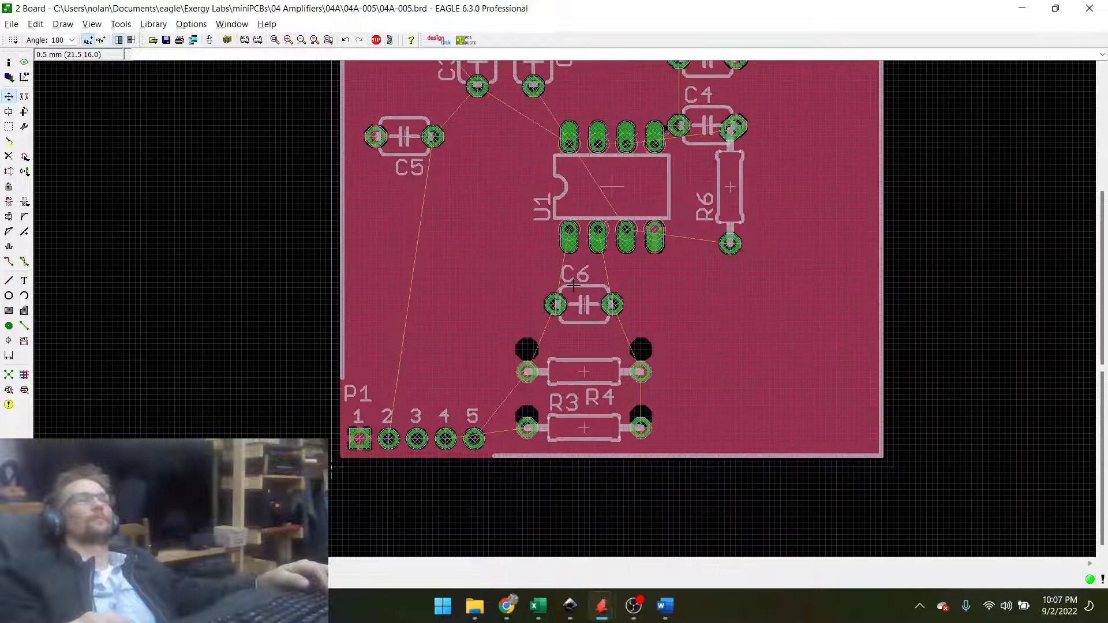
scroll(574, 312, up, 2)
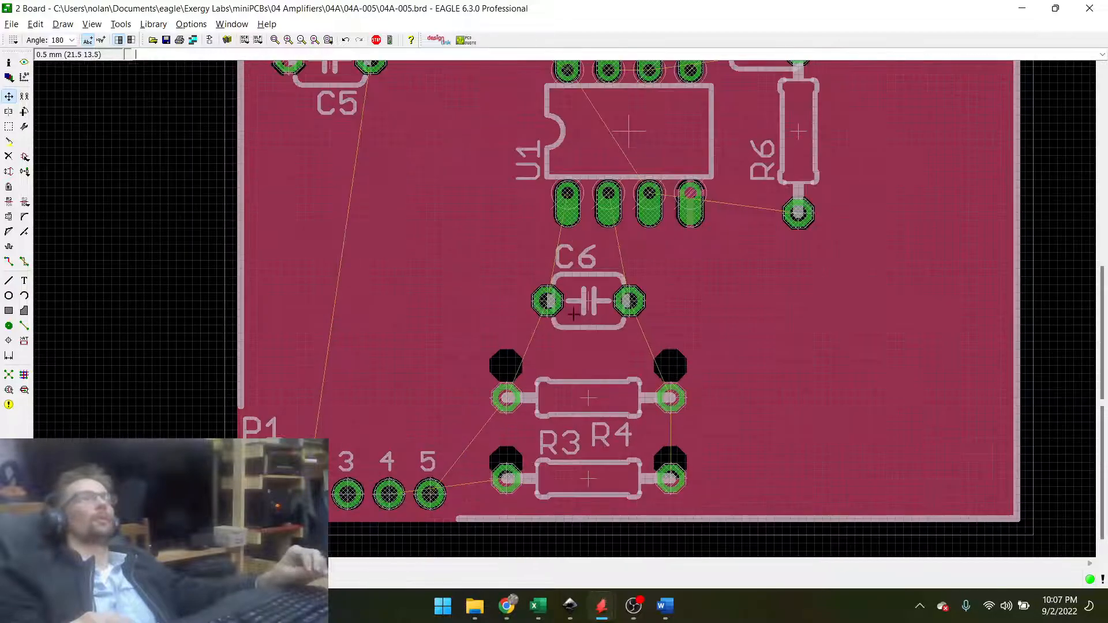
click(584, 398)
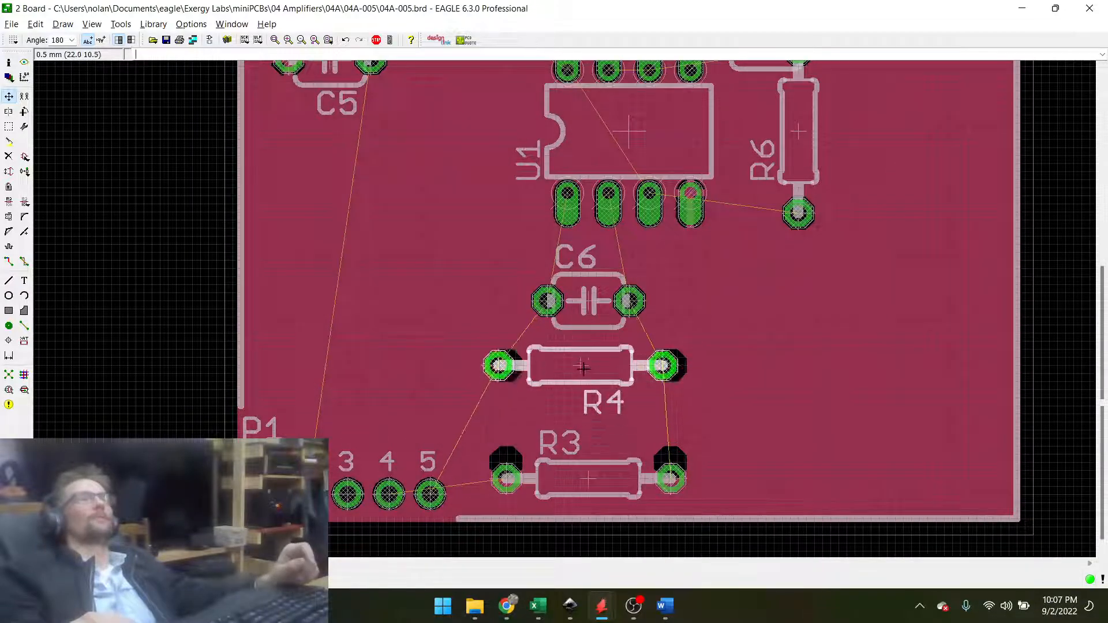
click(588, 365)
click(588, 477)
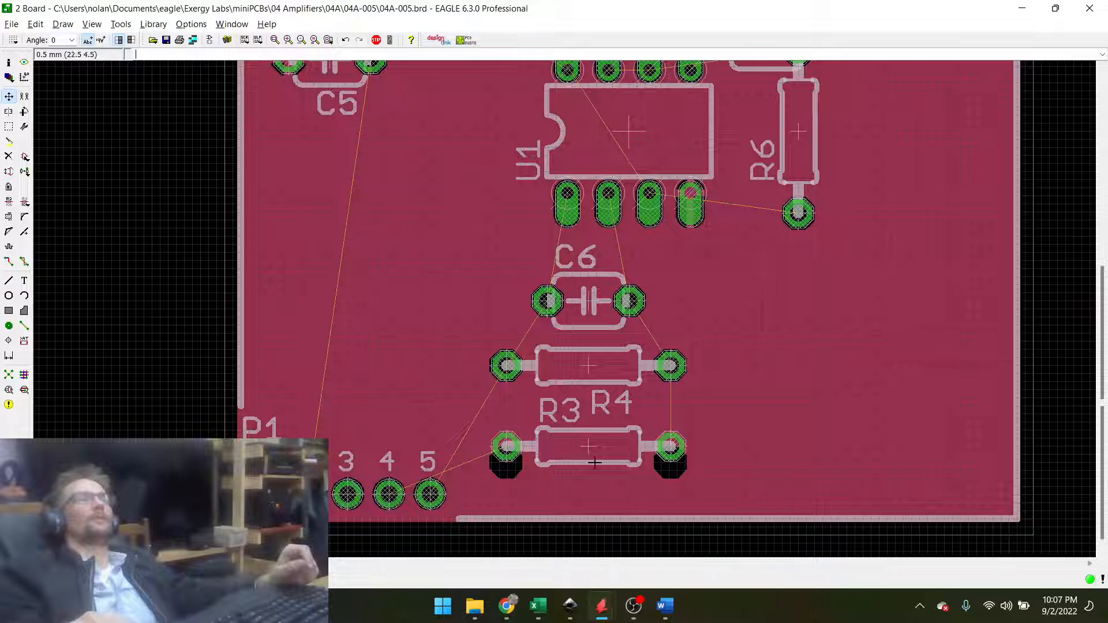
In the schematic, delete the nets on both sides of R3 and rotate the resistor by 180 degrees.
key(alt+Tab)
scroll(410, 322, up, 2)
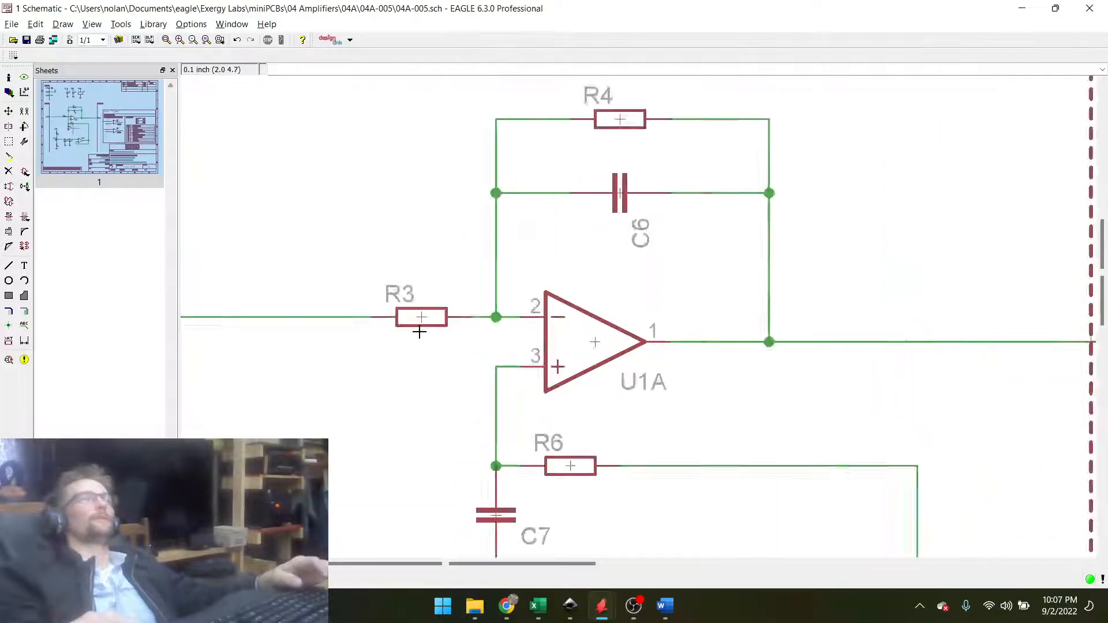
click(9, 172)
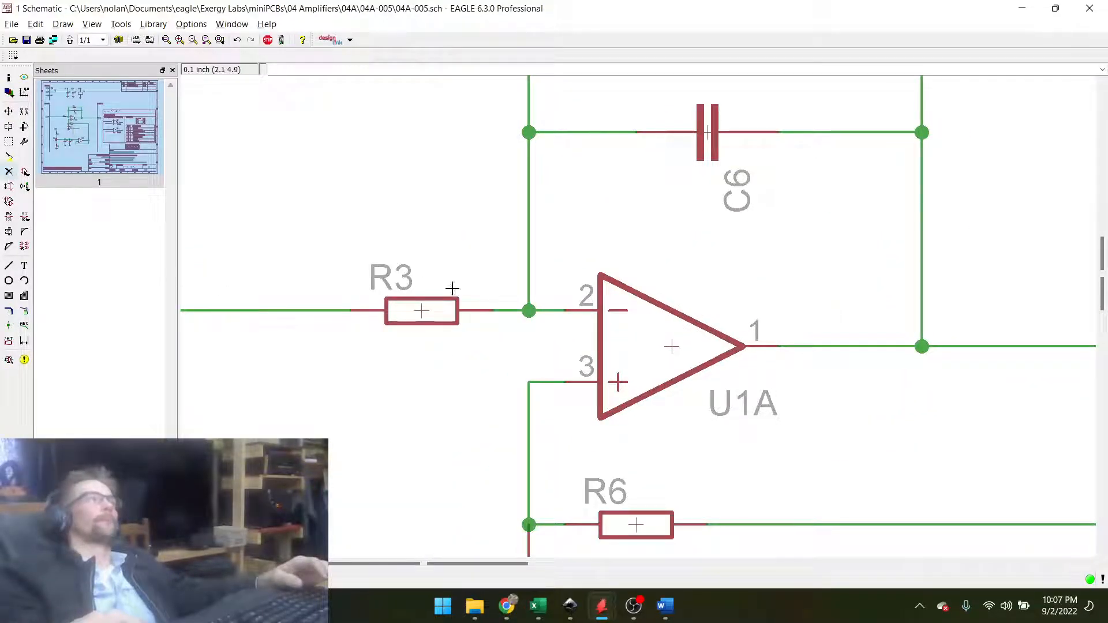
click(492, 311)
click(300, 311)
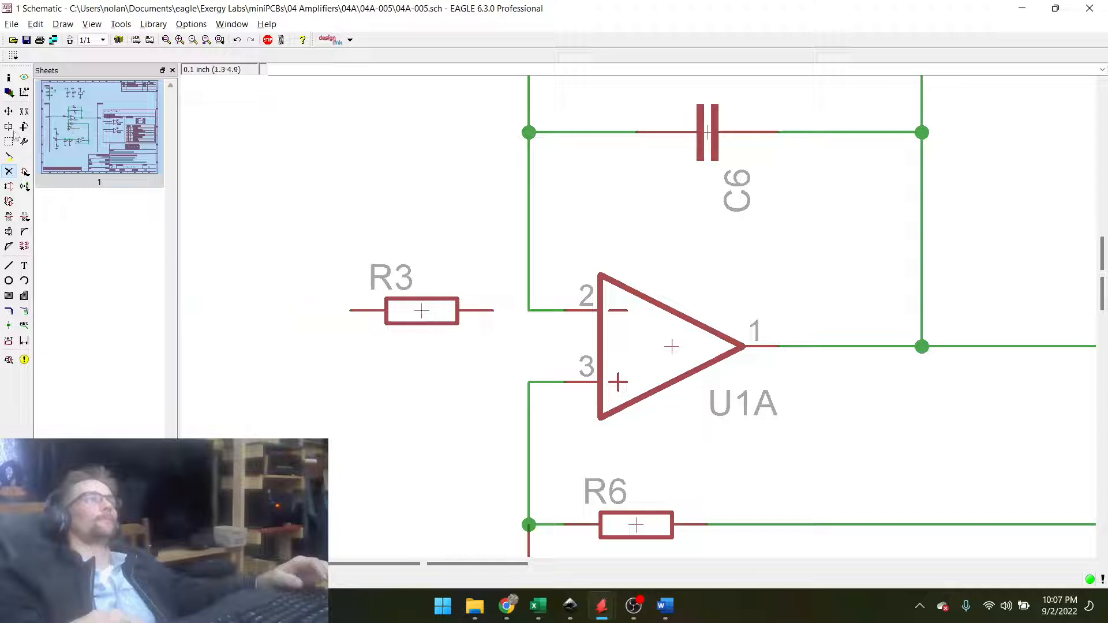
click(9, 111)
click(422, 311)
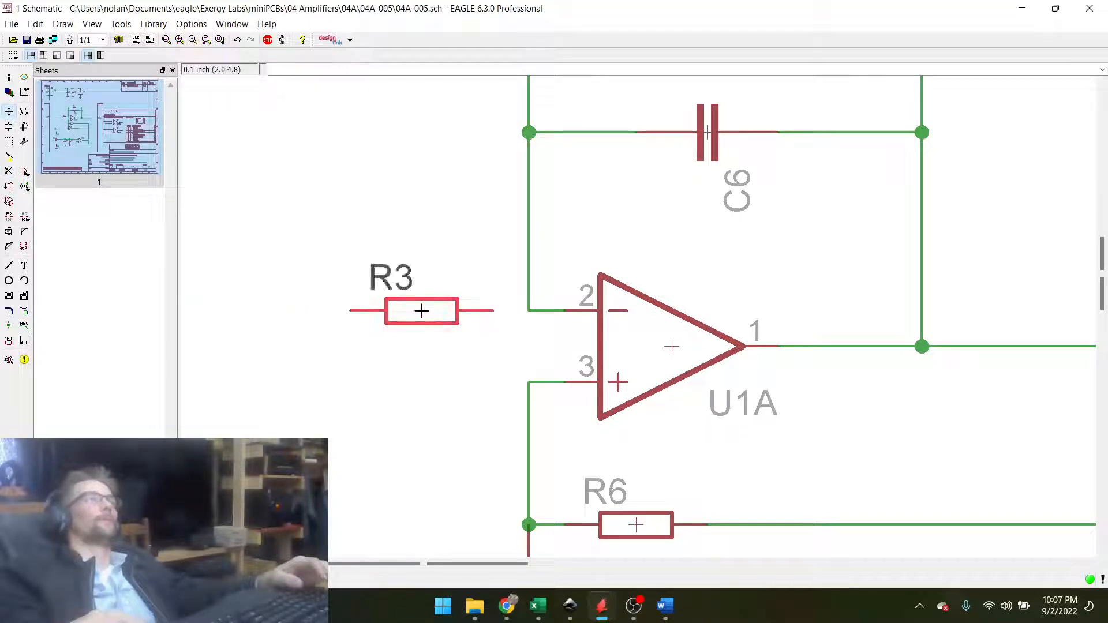
click(422, 311)
Redraw the nets from R3 to J1.4 and U1A pin 2, adding a junction where the feedback net meets pin 2.
click(8, 266)
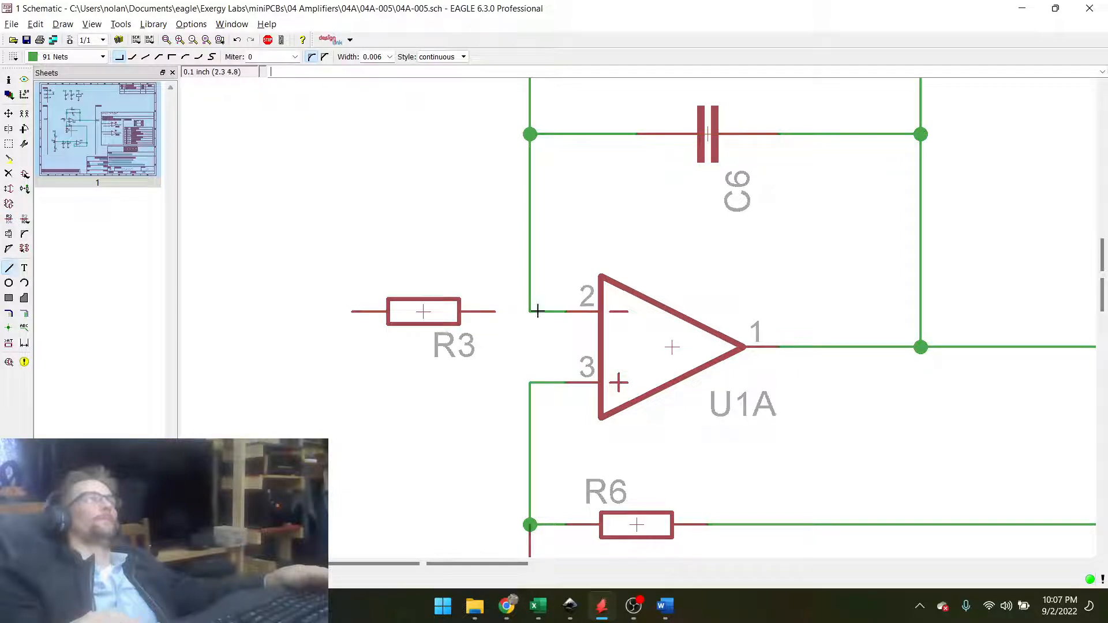
click(351, 312)
scroll(570, 346, down, 2)
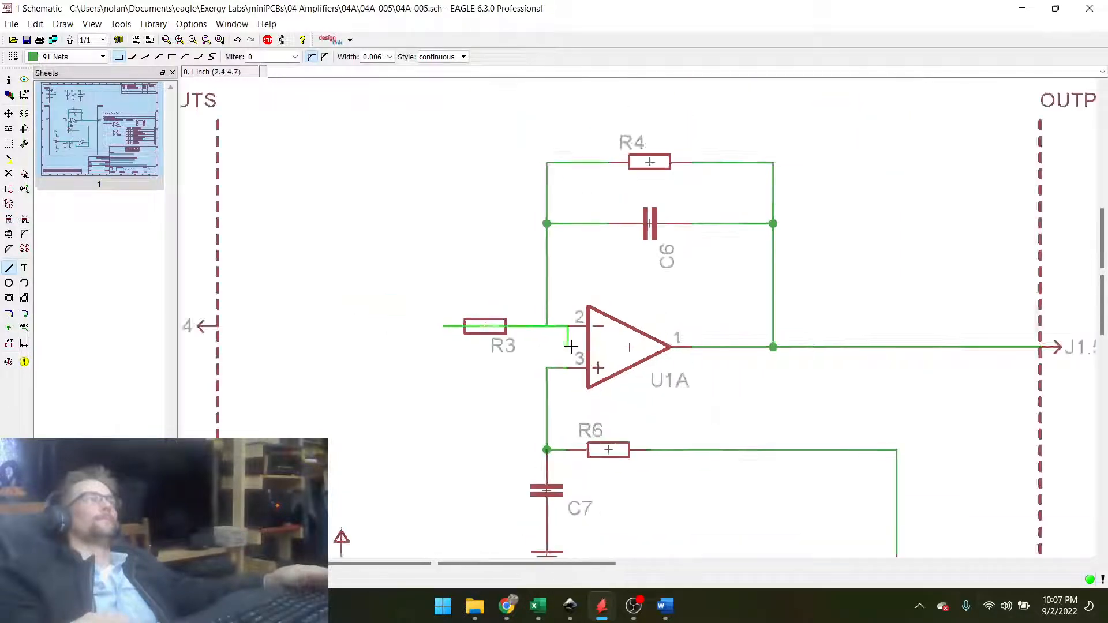
scroll(570, 346, down, 2)
click(328, 332)
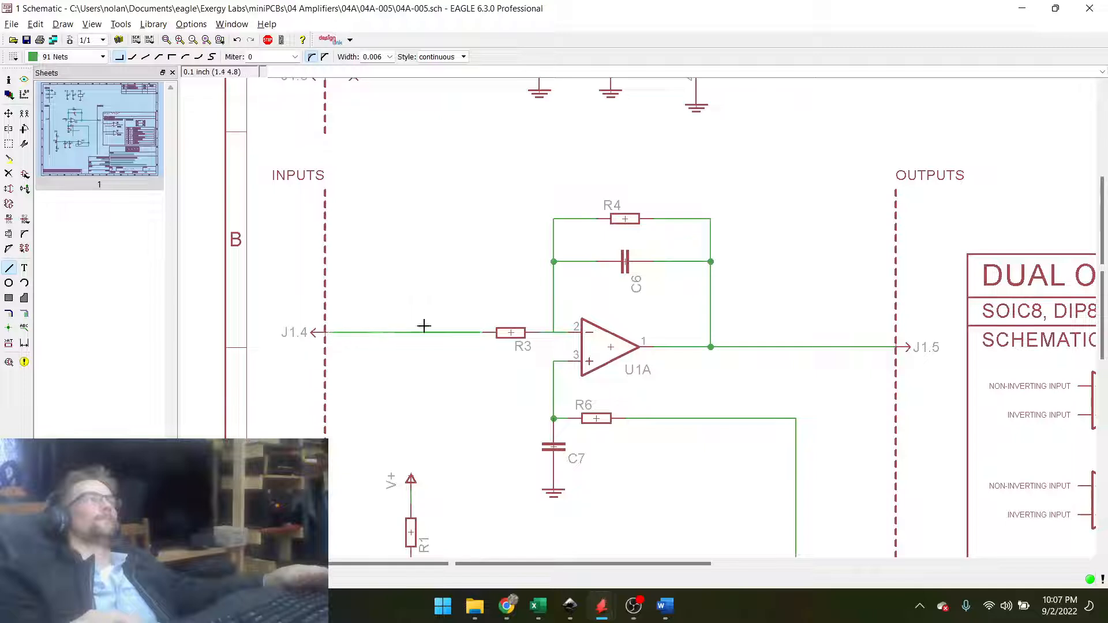
click(9, 327)
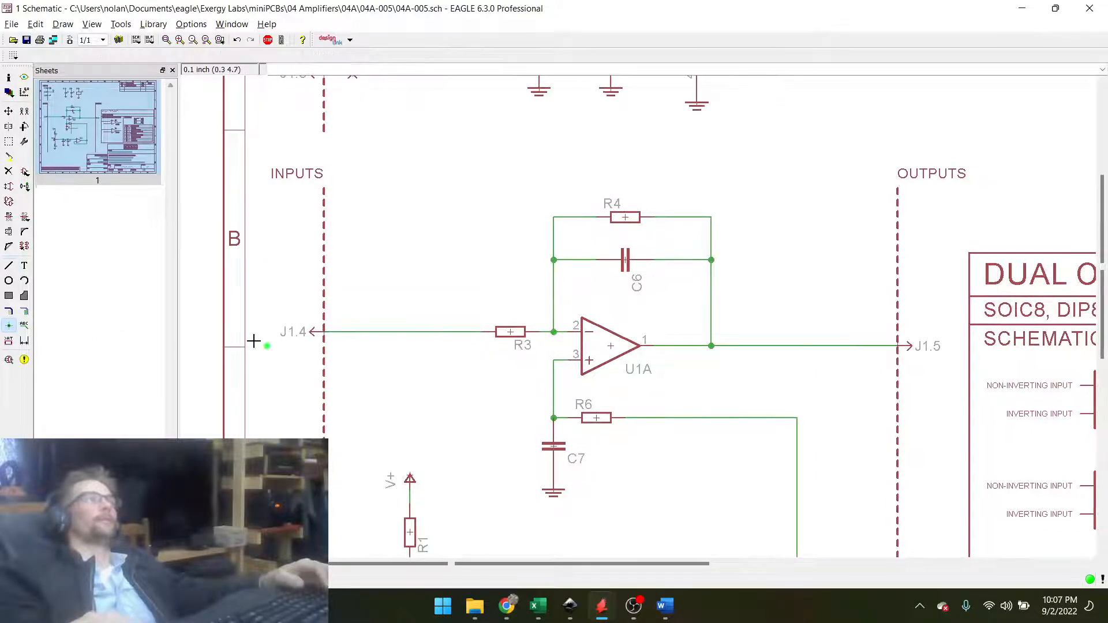
click(24, 325)
click(670, 345)
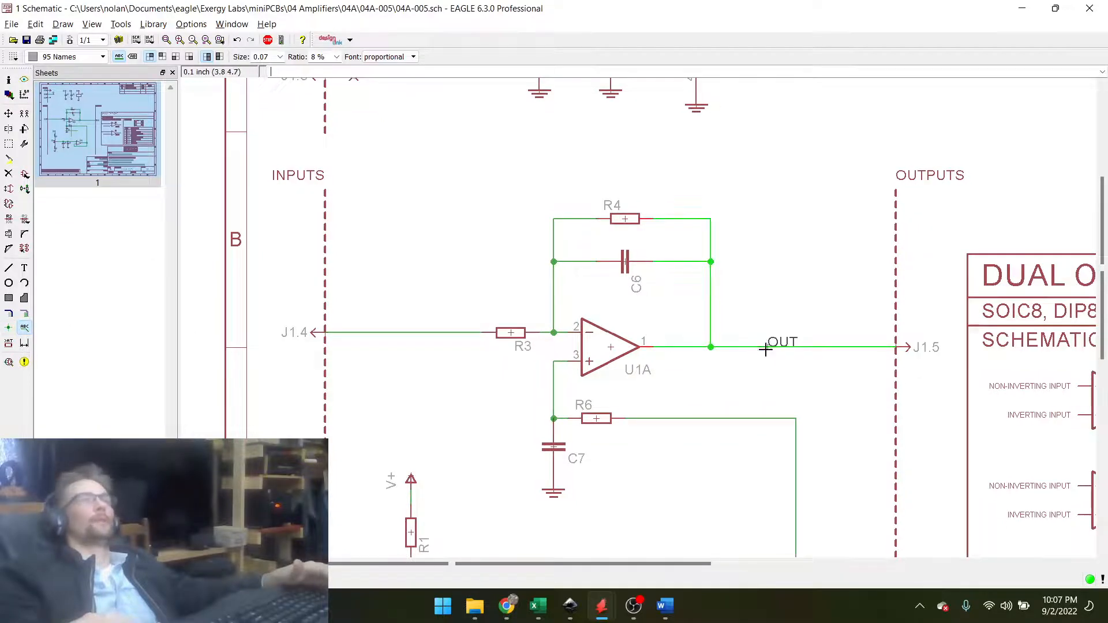
key(Escape)
click(404, 332)
key(Escape)
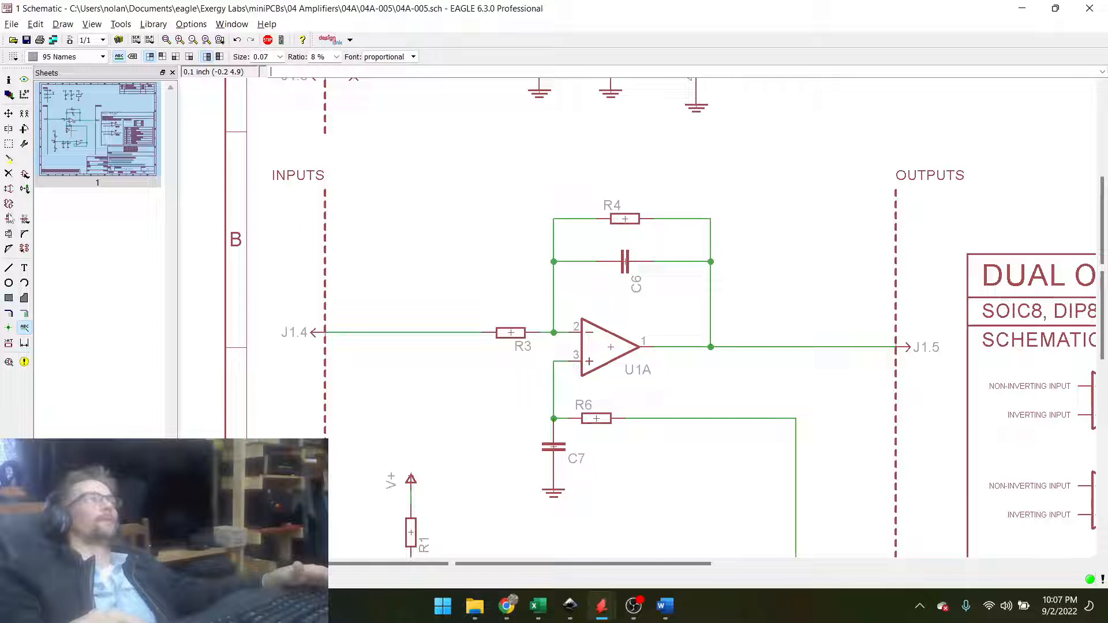
Name the net between J1.4 and R3 IN.
click(9, 219)
click(431, 332)
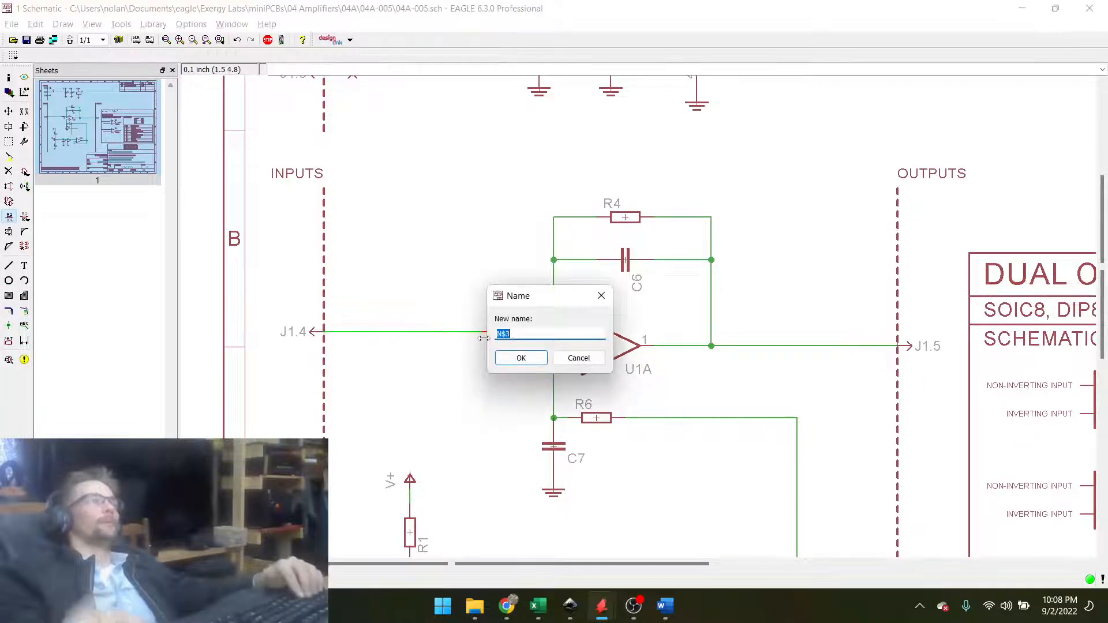
text(IN)
key(Return)
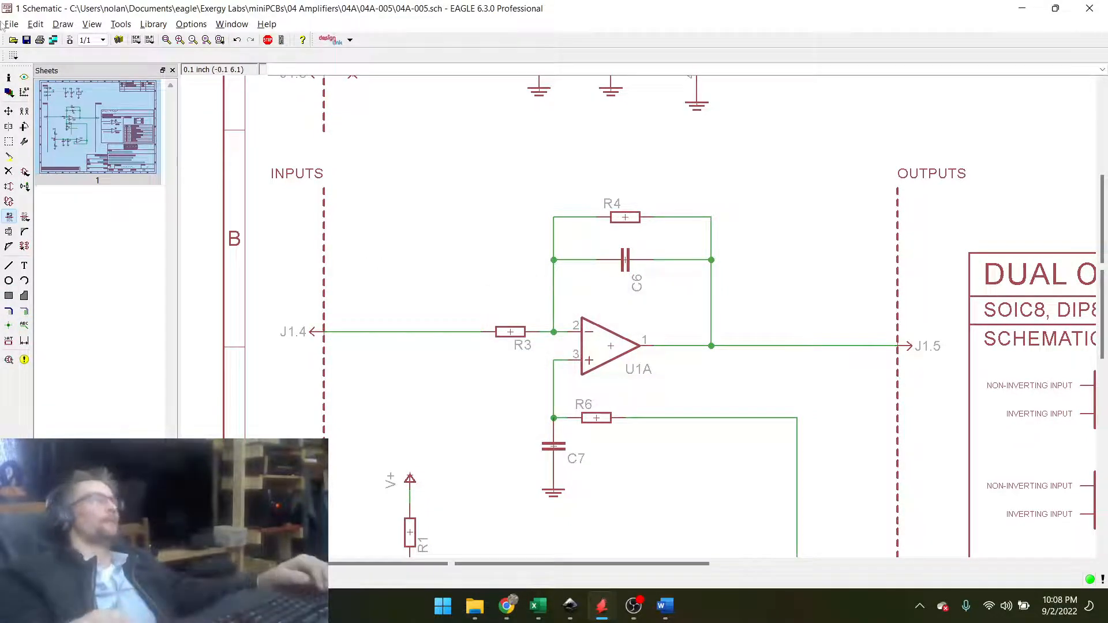
click(40, 40)
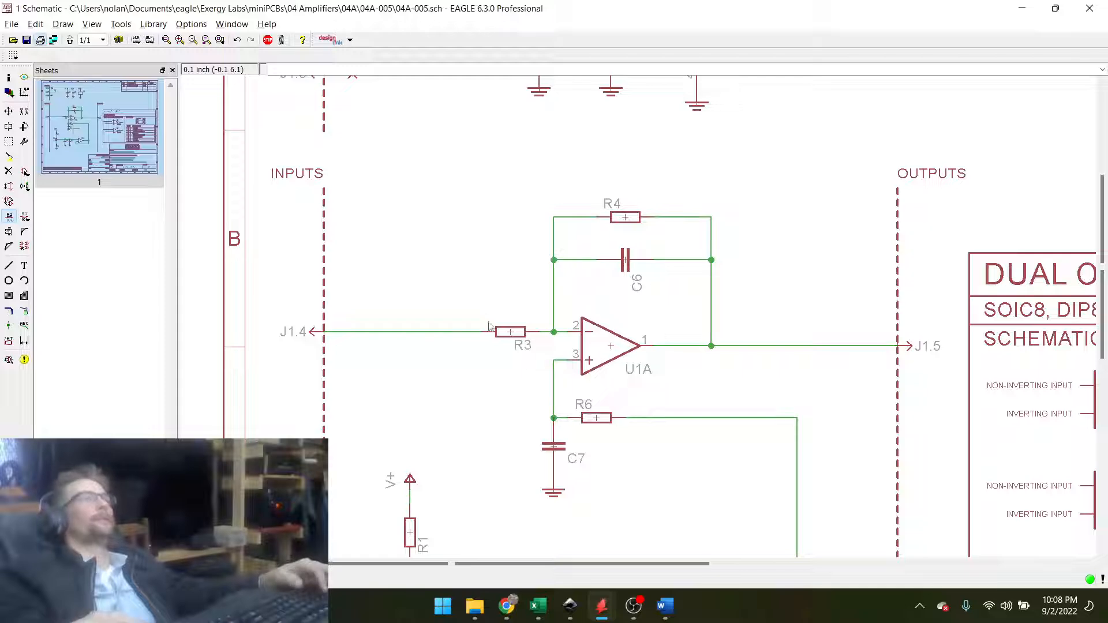
click(668, 440)
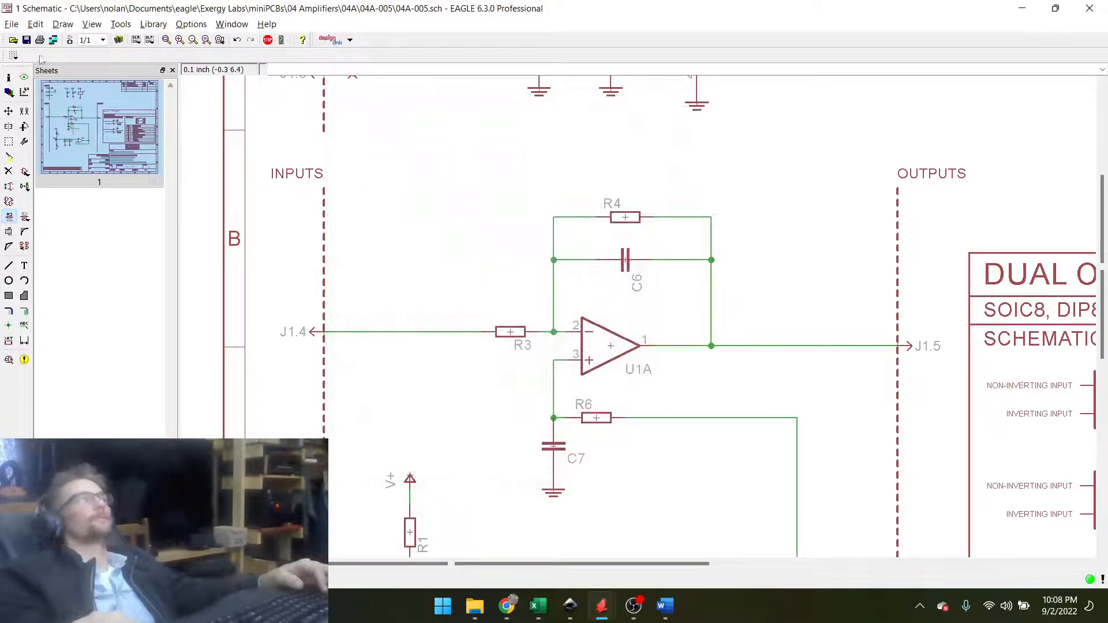
On the board, rotate R3 by 180 degrees in place beneath R4 and recompute the airwires.
key(alt+Tab)
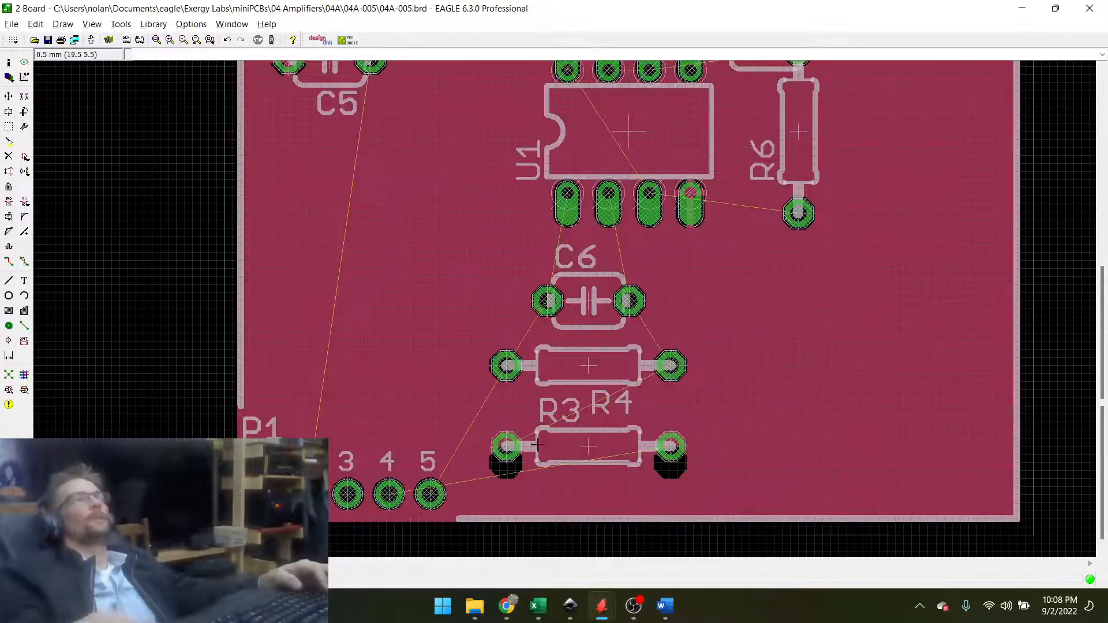
click(8, 97)
click(589, 446)
right_click(588, 446)
right_click(589, 446)
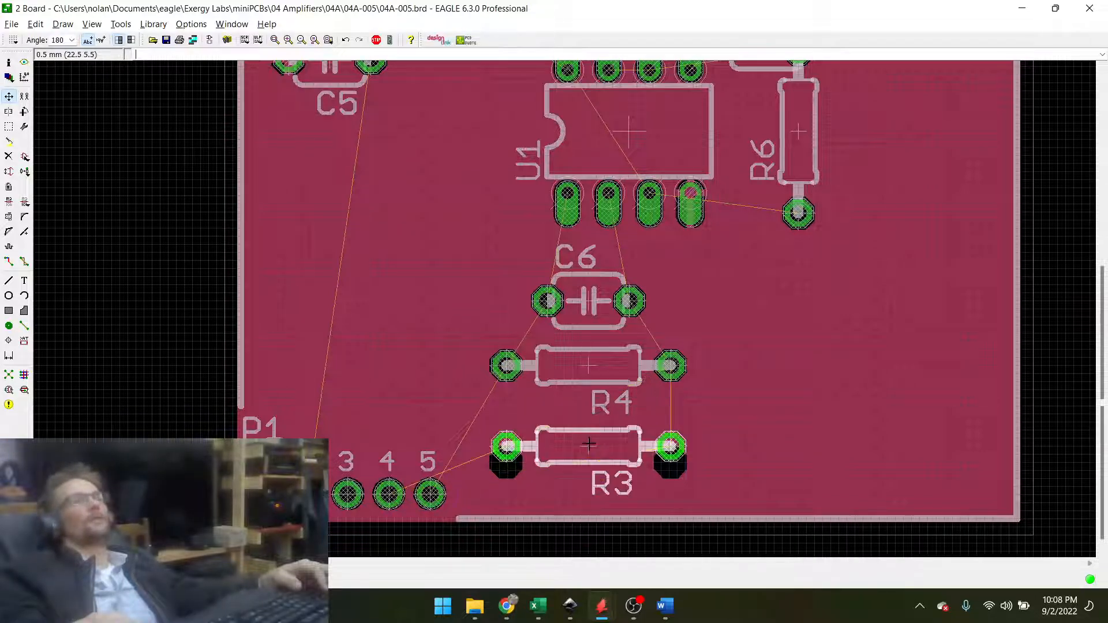
click(588, 444)
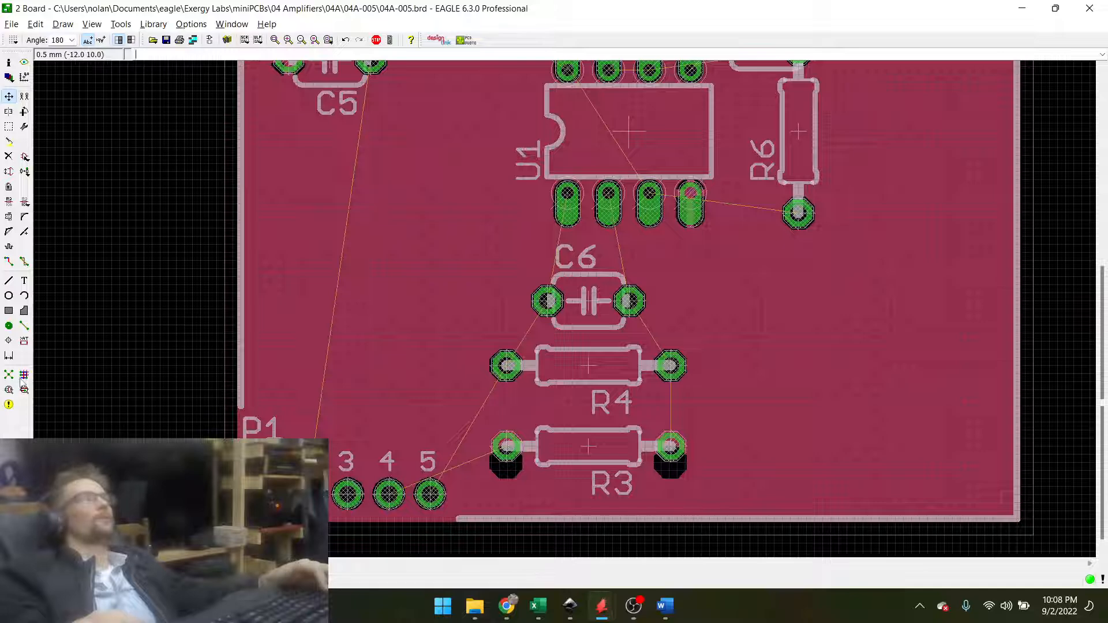
click(9, 375)
Examine the placement and airwires of C6, R4 and R3 between U1 and the P1 header.
scroll(612, 430, up, 2)
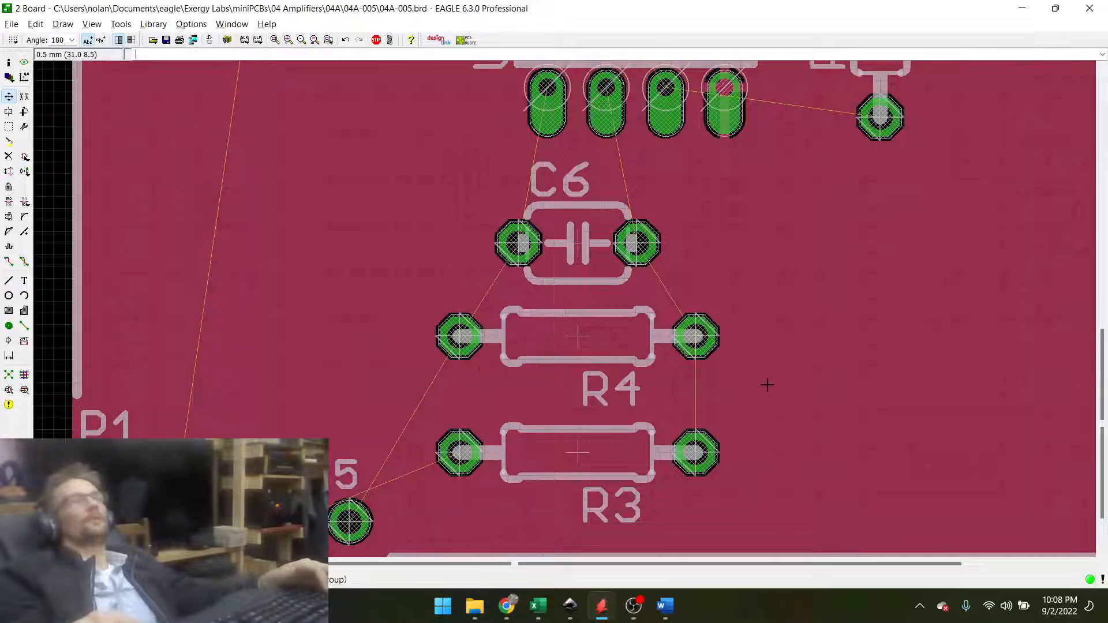
scroll(478, 375, down, 1)
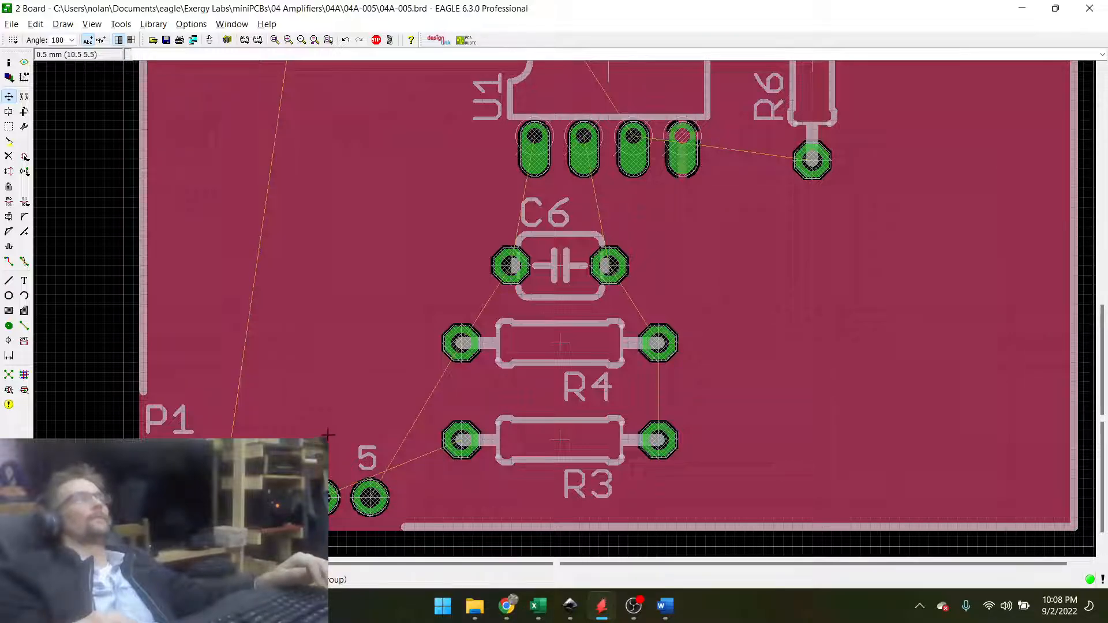
scroll(362, 430, down, 2)
scroll(365, 408, up, 2)
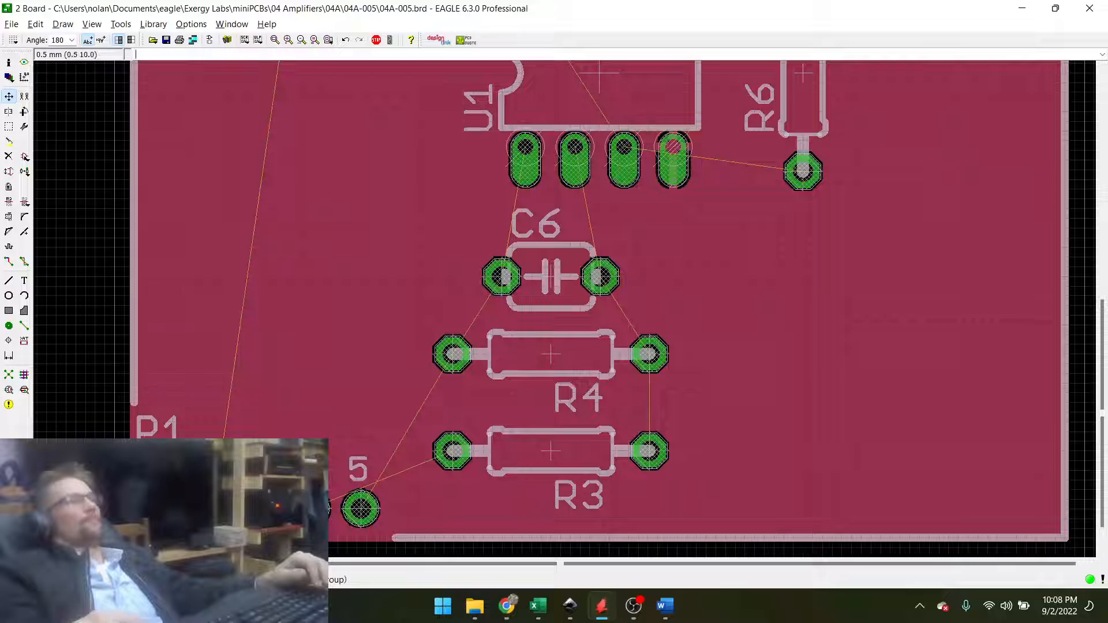
scroll(367, 496, up, 1)
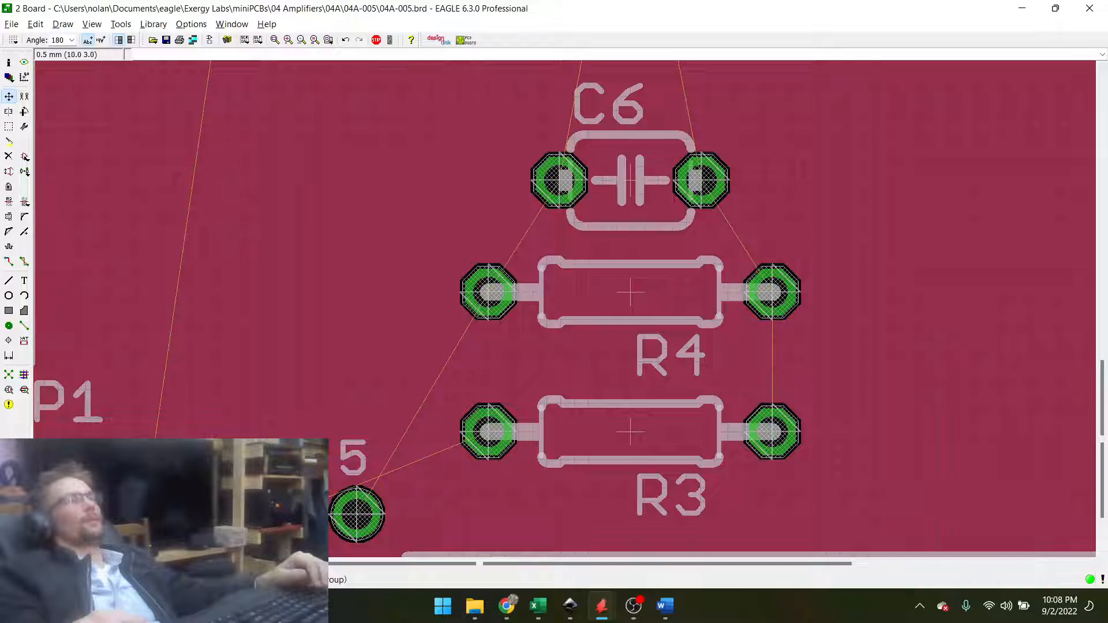
scroll(468, 370, down, 2)
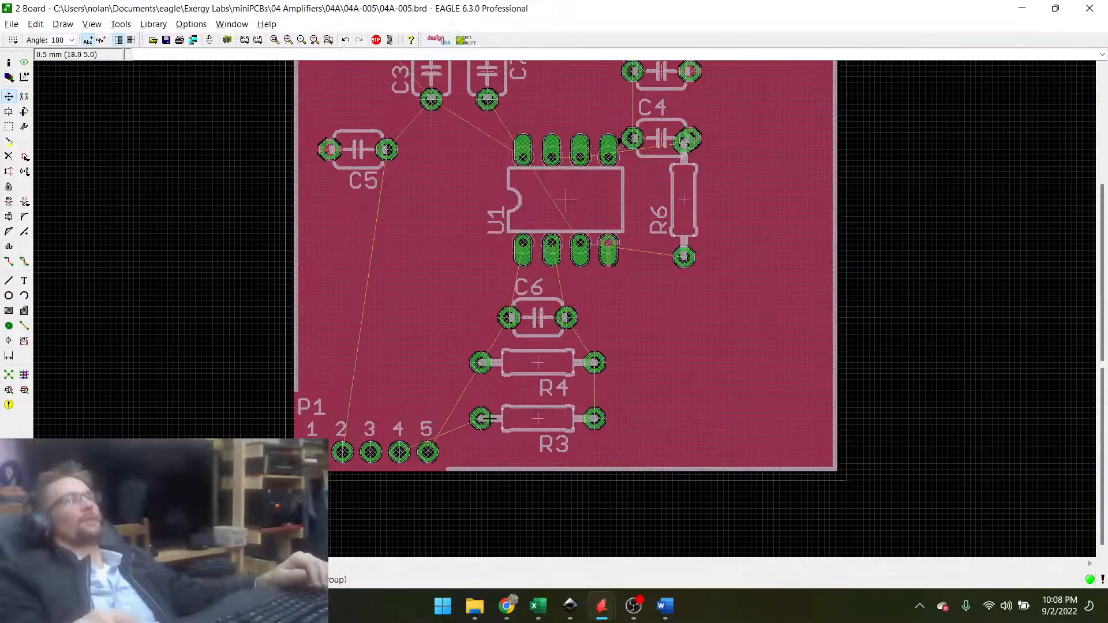
scroll(606, 346, up, 2)
scroll(599, 439, down, 3)
scroll(569, 462, up, 2)
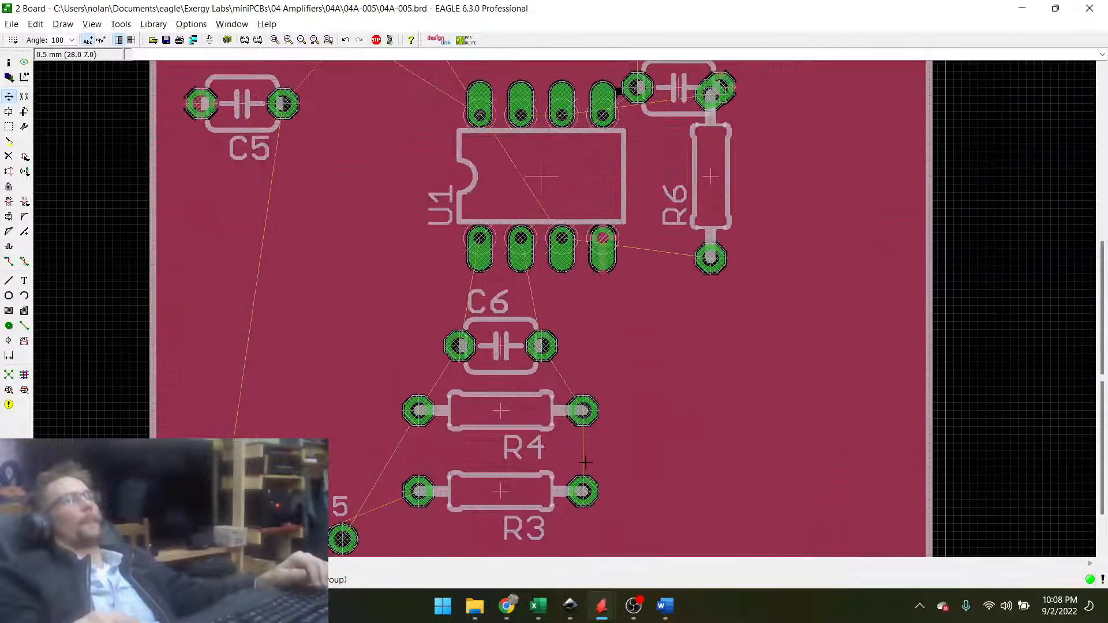
scroll(487, 444, down, 1)
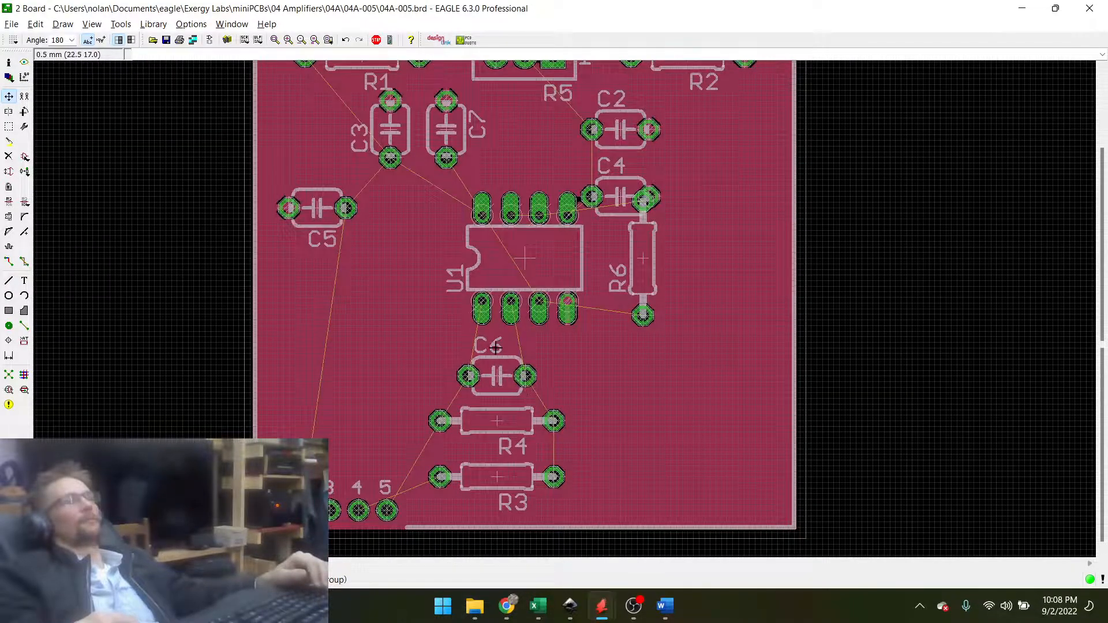
Nudge C6 up 0.5 mm towards U1 and recompute the airwires.
scroll(496, 347, up, 1)
scroll(495, 347, up, 1)
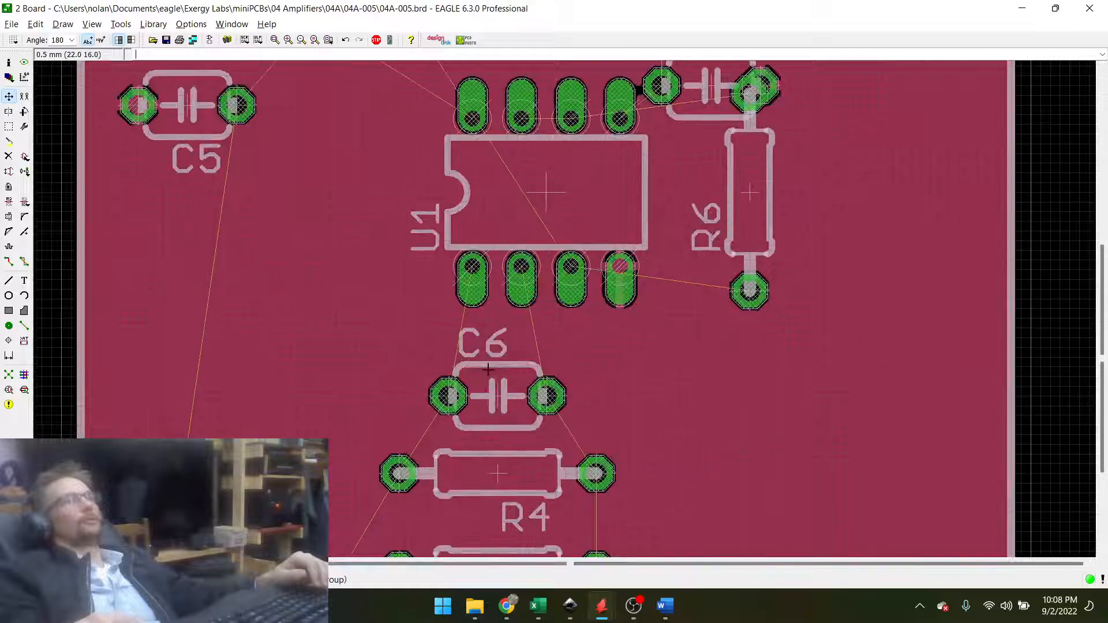
click(495, 397)
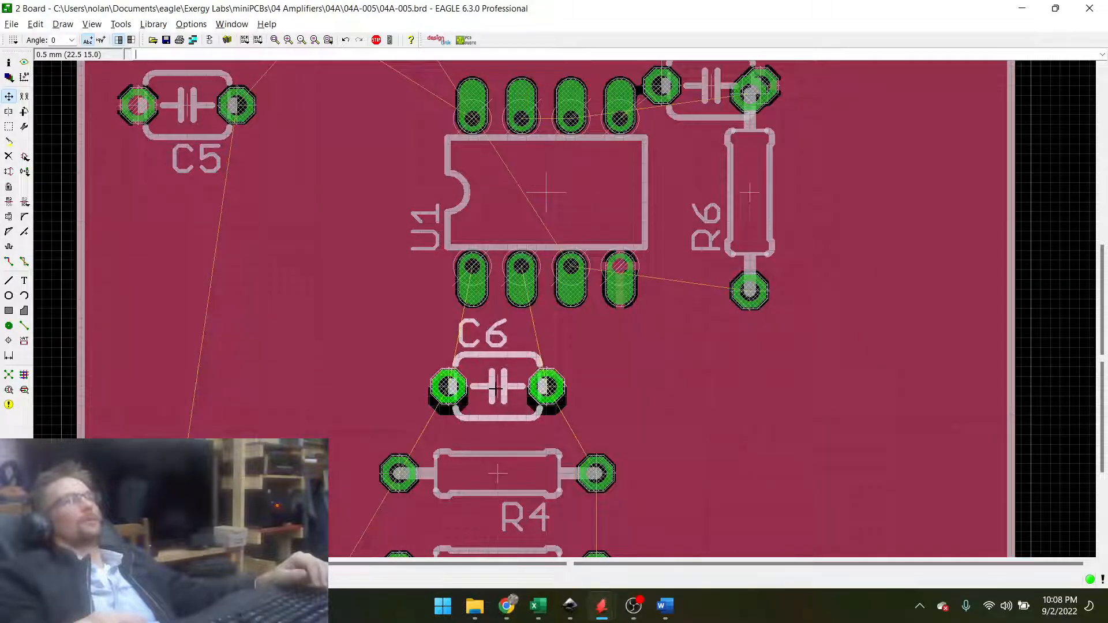
click(495, 392)
scroll(530, 420, down, 2)
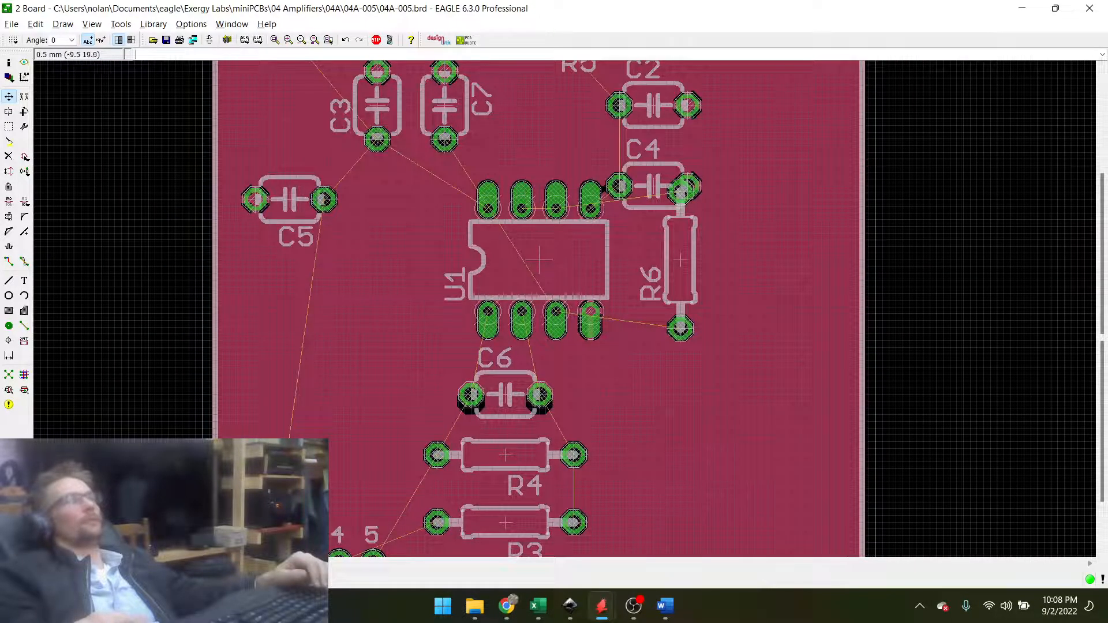
click(8, 375)
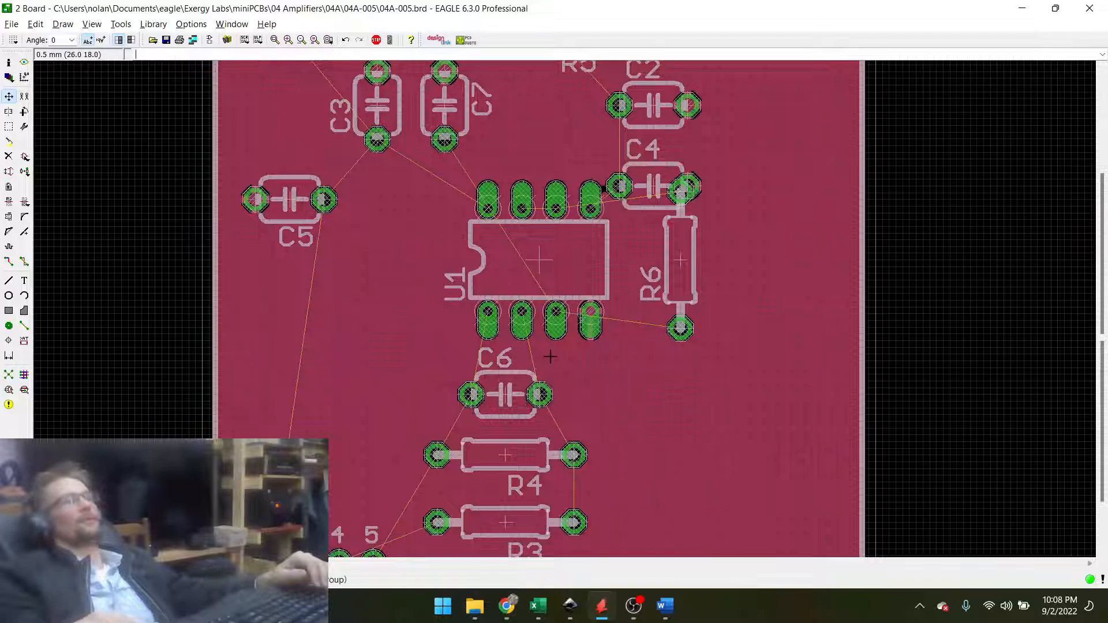
Move C7 from beside C3 to the free area below R6 and save the board.
scroll(550, 356, down, 1)
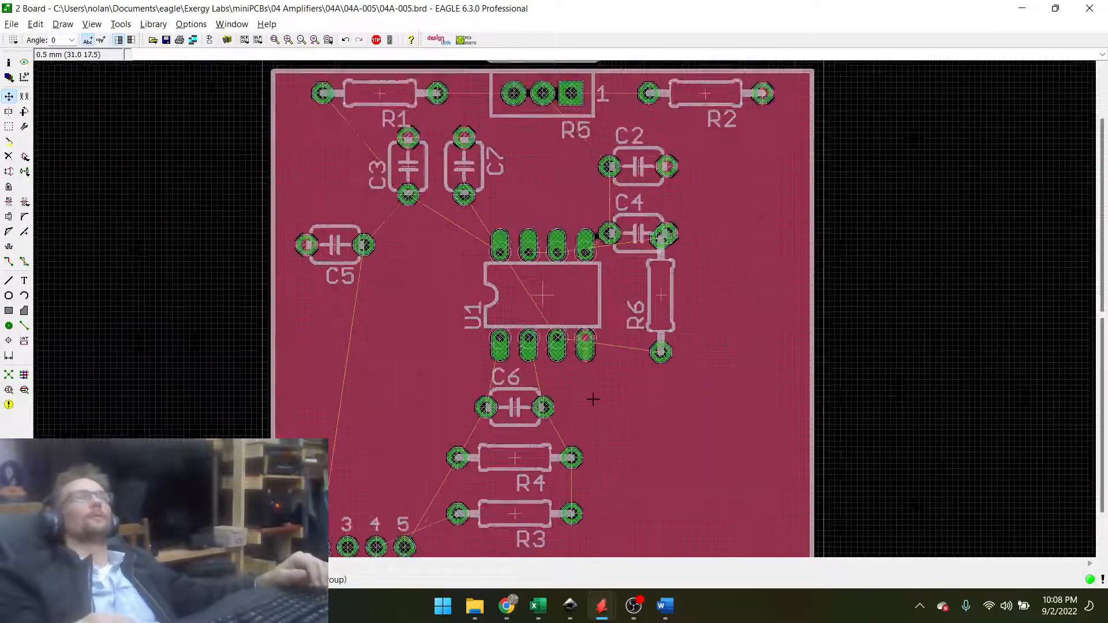
key(alt+F2)
scroll(540, 341, up, 6)
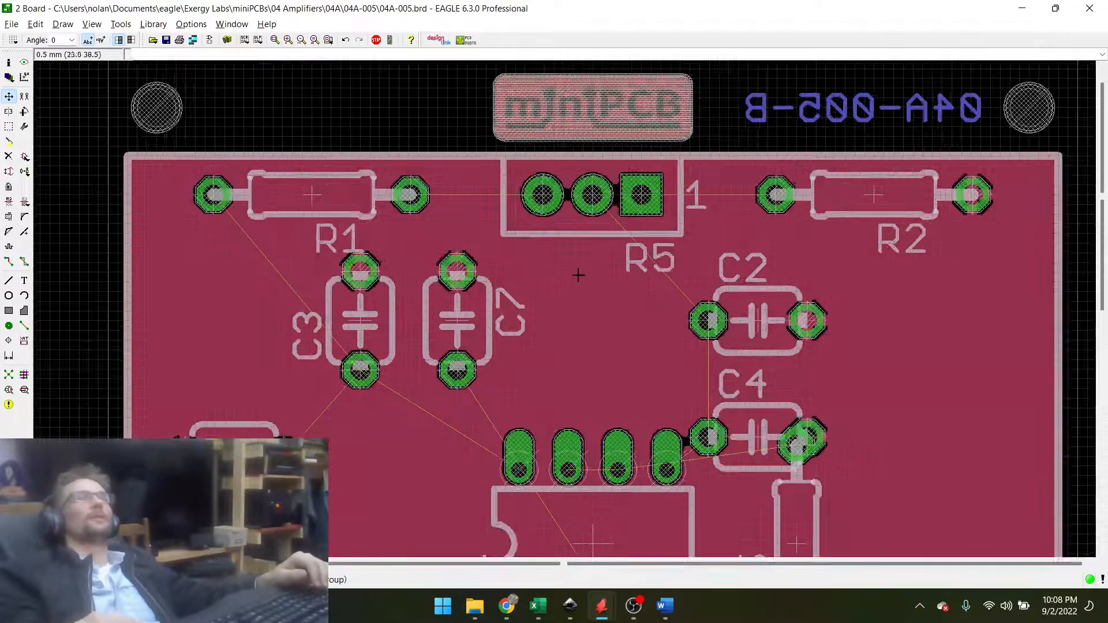
scroll(578, 276, down, 3)
scroll(528, 293, up, 1)
click(508, 312)
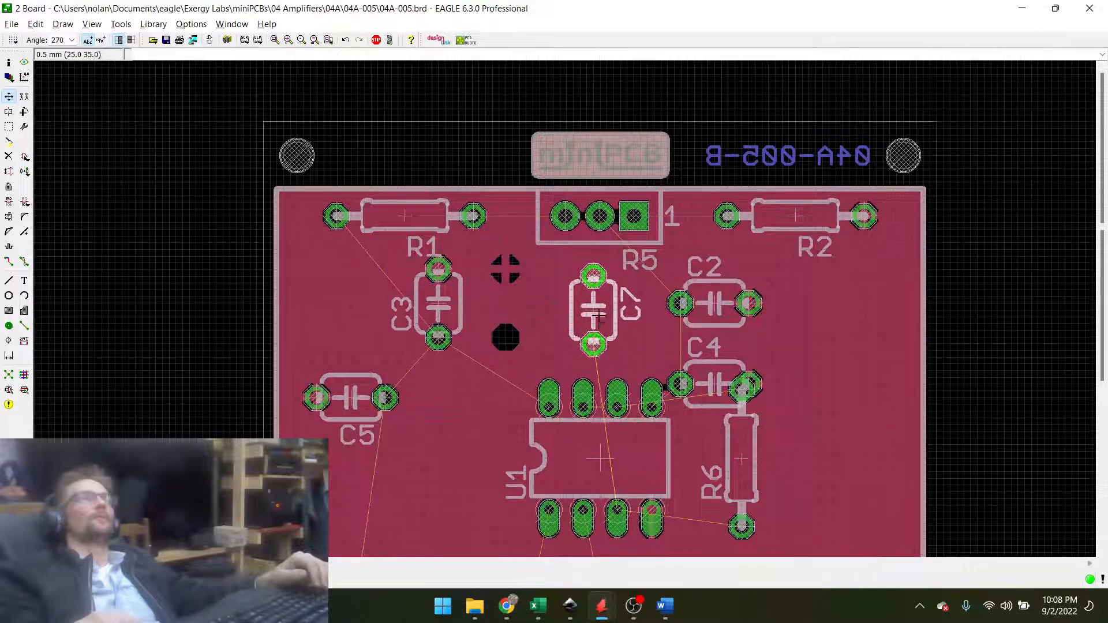
scroll(595, 298, down, 2)
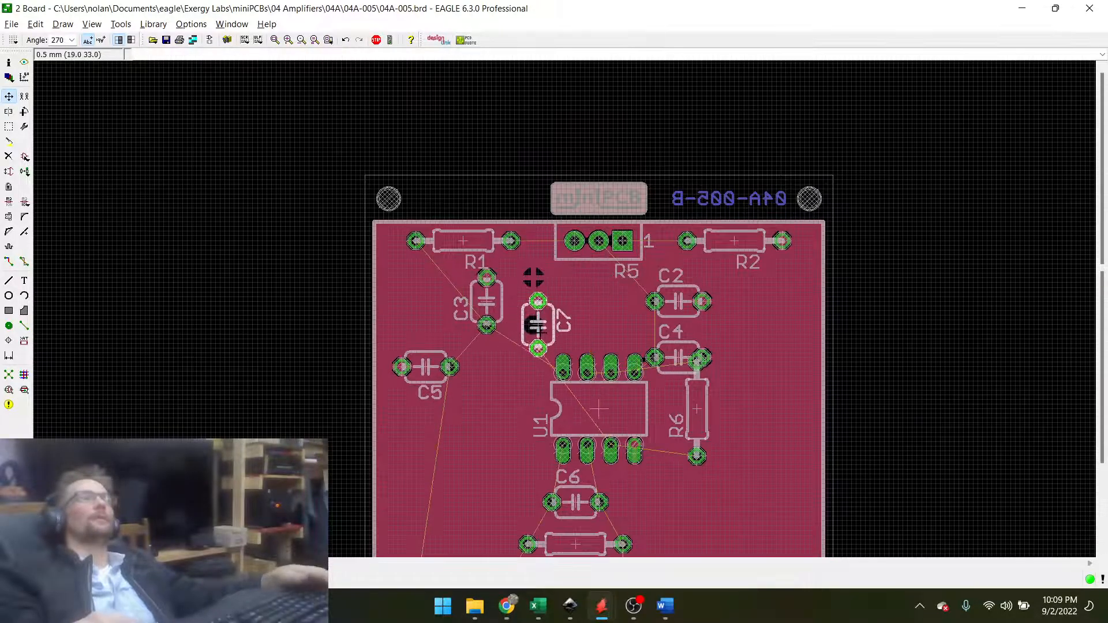
click(742, 495)
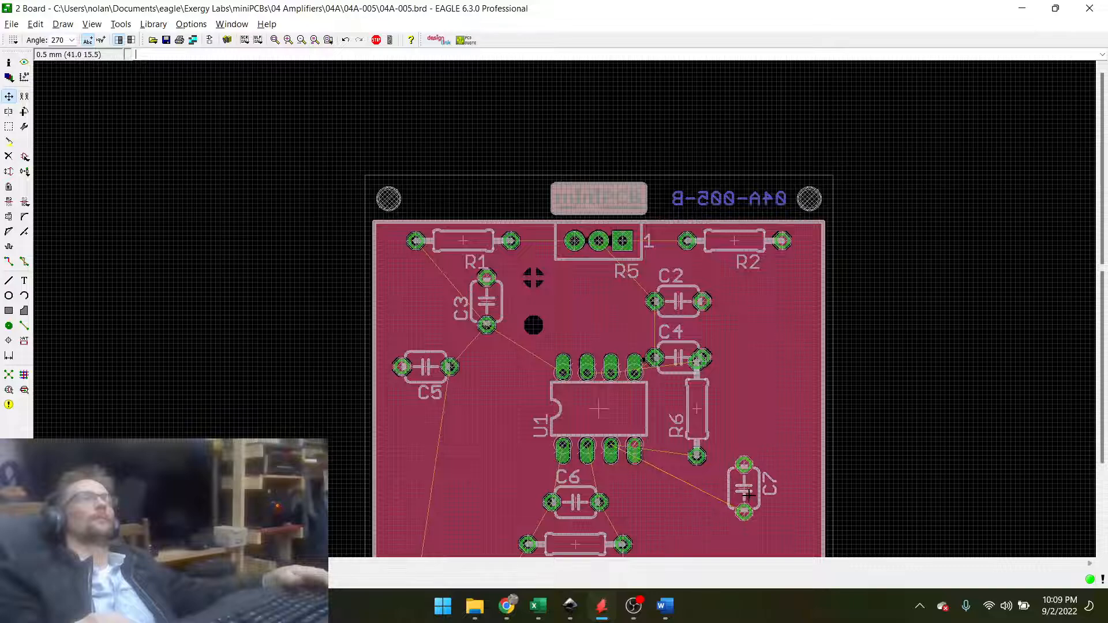
key(ctrl+s)
After checking C7's connections in the schematic, turn it to 180 degrees, place it below U1 level with C6, and save the board.
key(alt+1)
scroll(469, 289, down, 3)
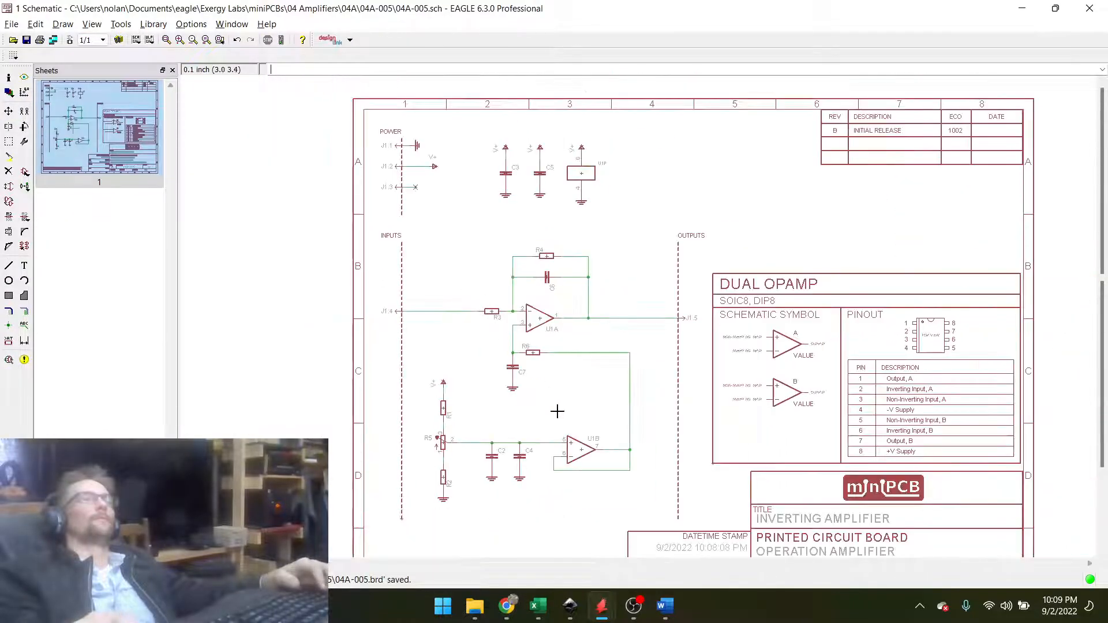
scroll(556, 410, up, 2)
scroll(476, 347, up, 2)
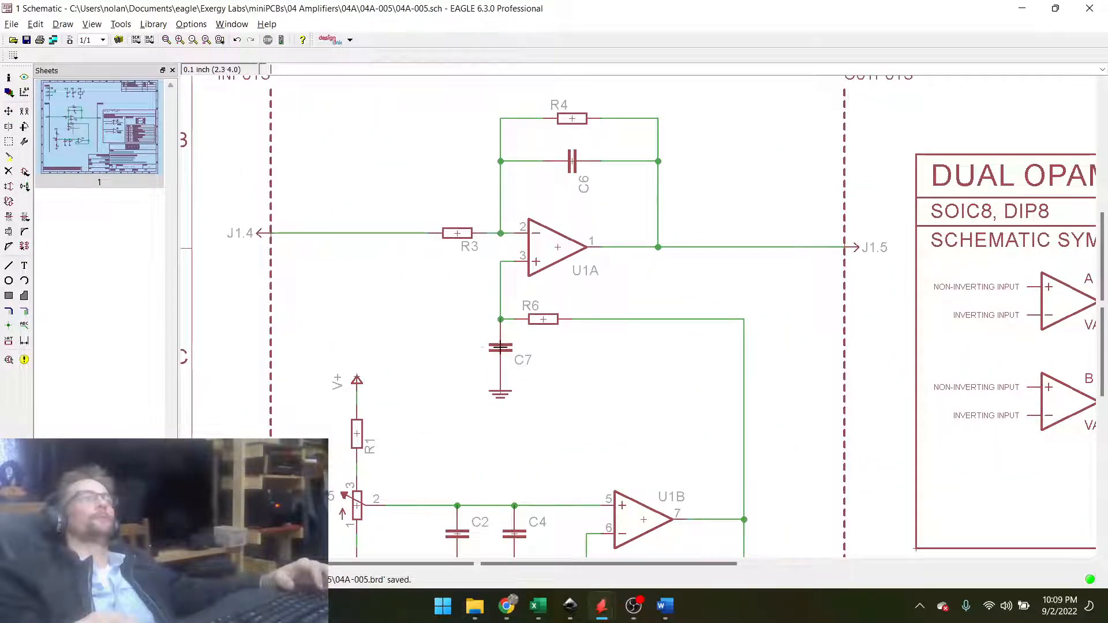
key(alt+Tab)
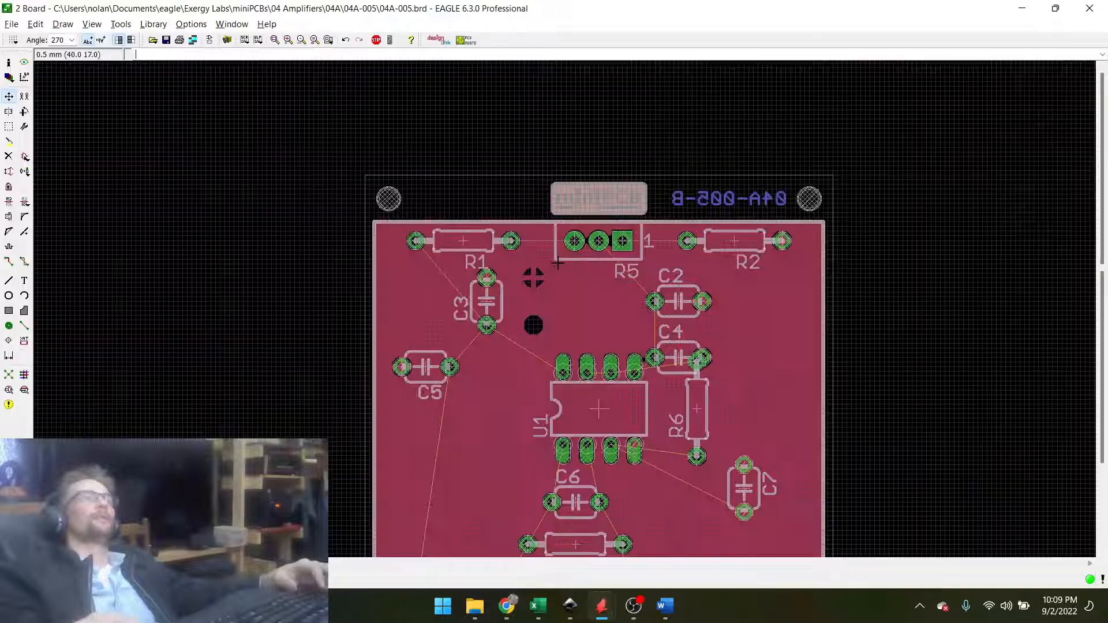
scroll(625, 464, up, 3)
scroll(638, 298, down, 4)
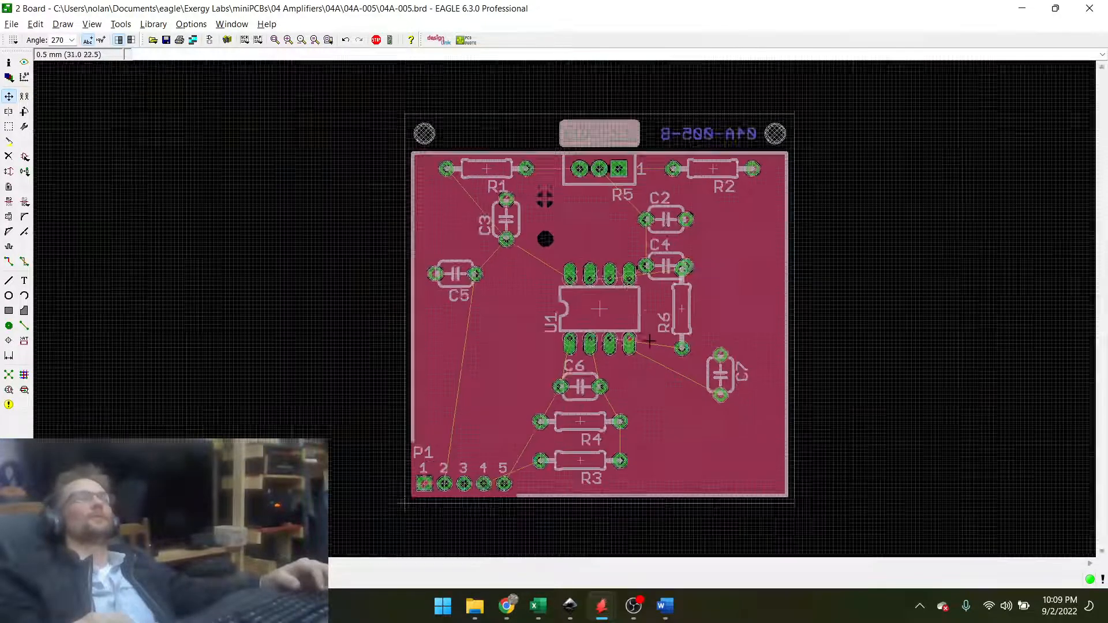
scroll(658, 414, up, 4)
click(782, 332)
right_click(685, 330)
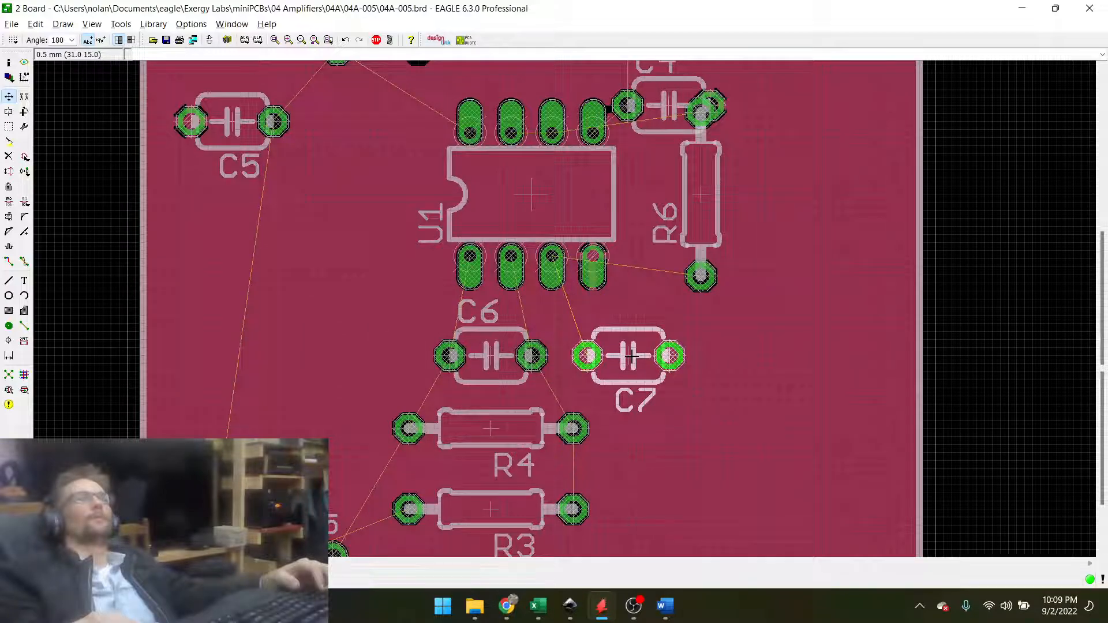
click(631, 356)
scroll(669, 424, down, 2)
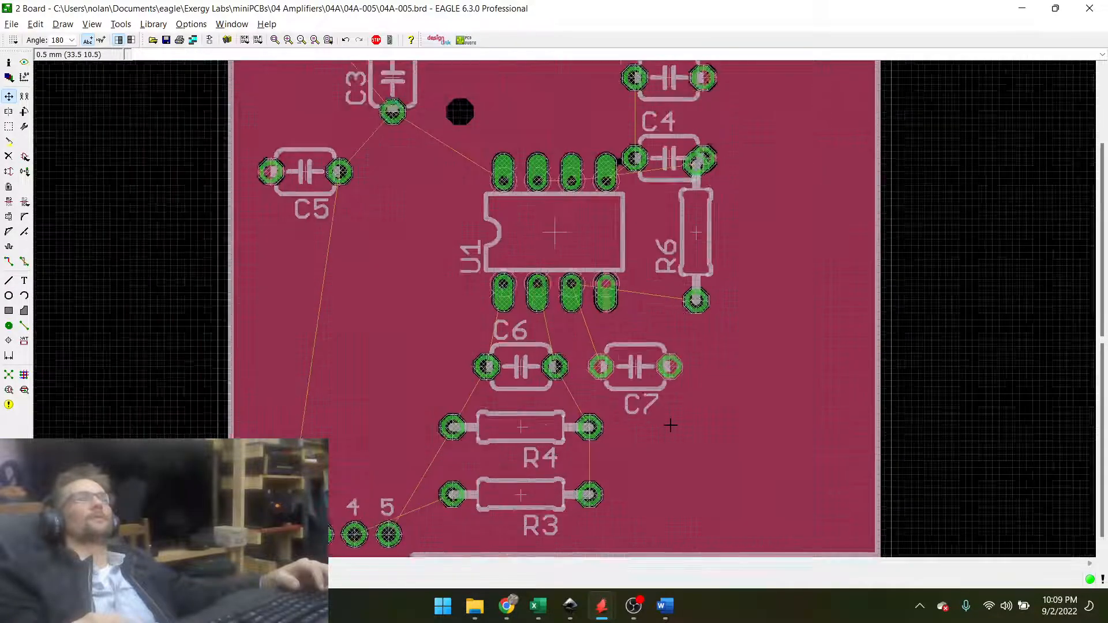
scroll(668, 423, up, 2)
key(ctrl+s)
Check R6's connections in the schematic against its placement and airwires beside U1 on the board.
key(alt+1)
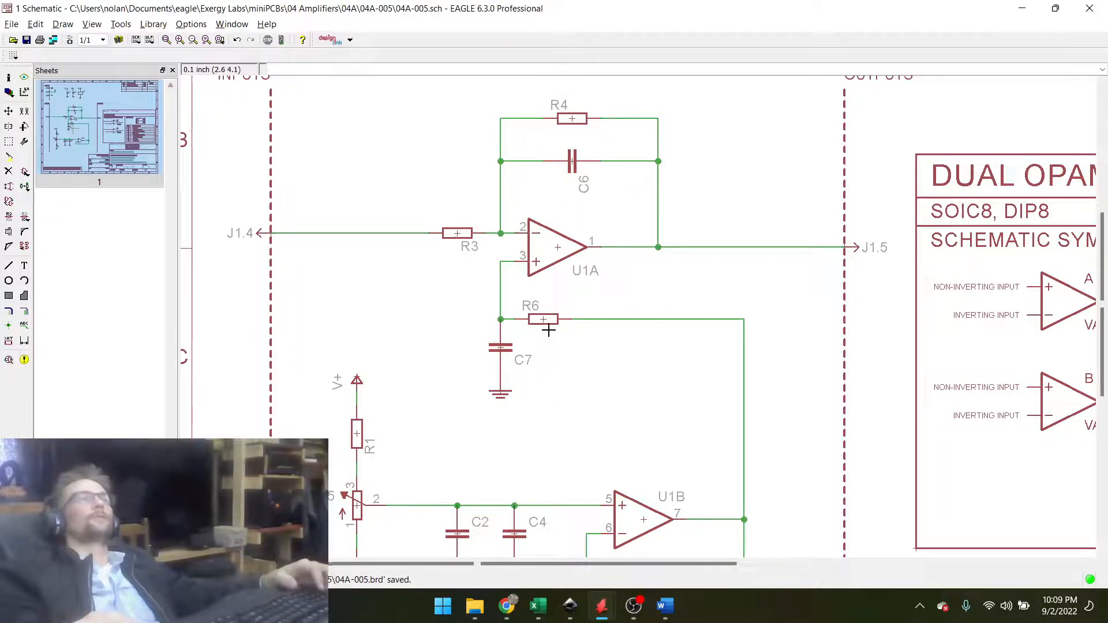
key(alt+2)
scroll(551, 104, up, 3)
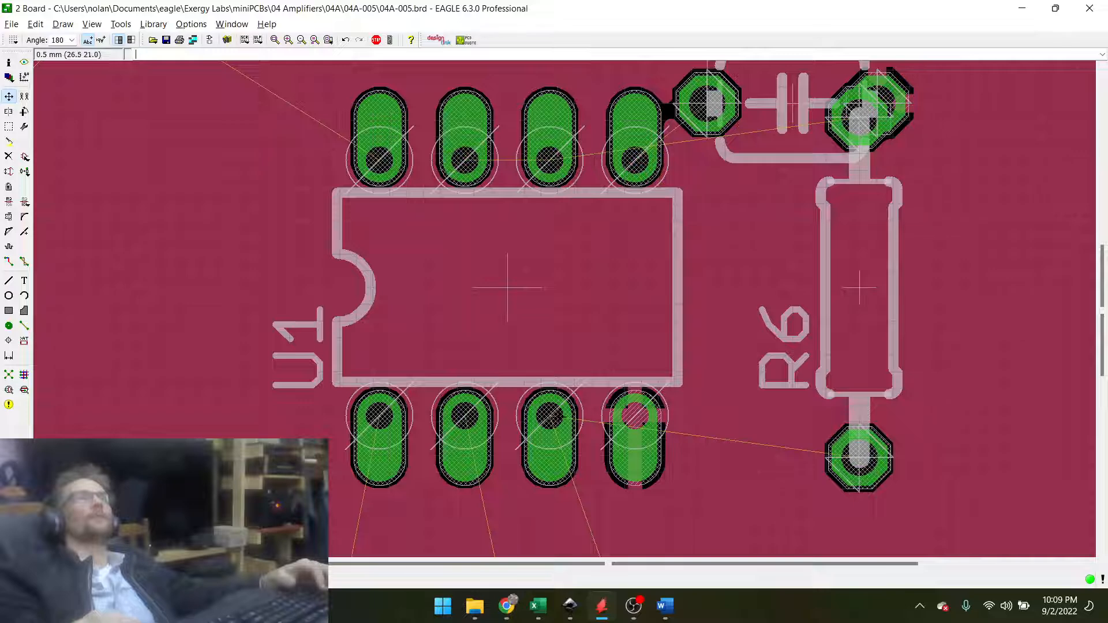
scroll(582, 297, down, 3)
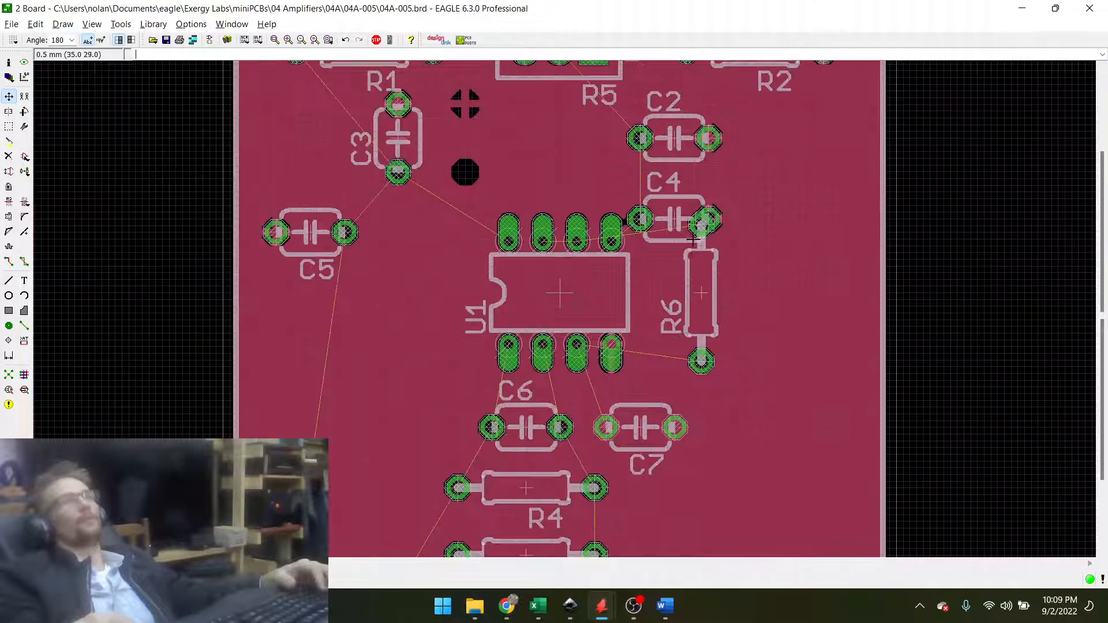
scroll(682, 295, up, 1)
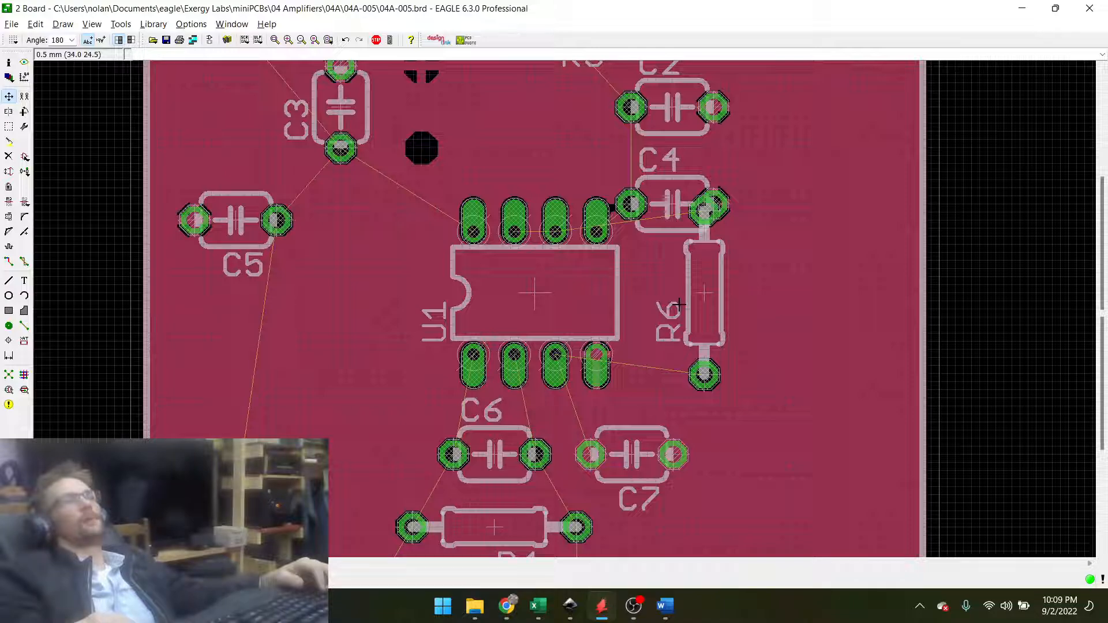
scroll(679, 304, down, 3)
scroll(587, 420, up, 3)
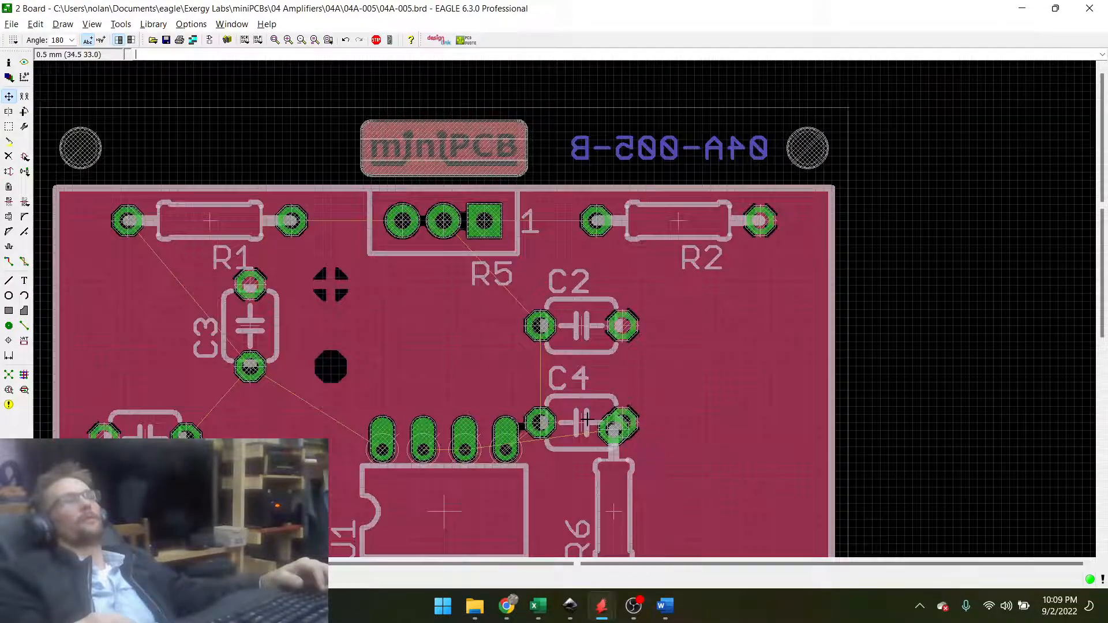
Turn C2 and C4 to 90 degrees and place them upright side by side between R5 and U1.
click(574, 345)
right_click(416, 334)
click(408, 334)
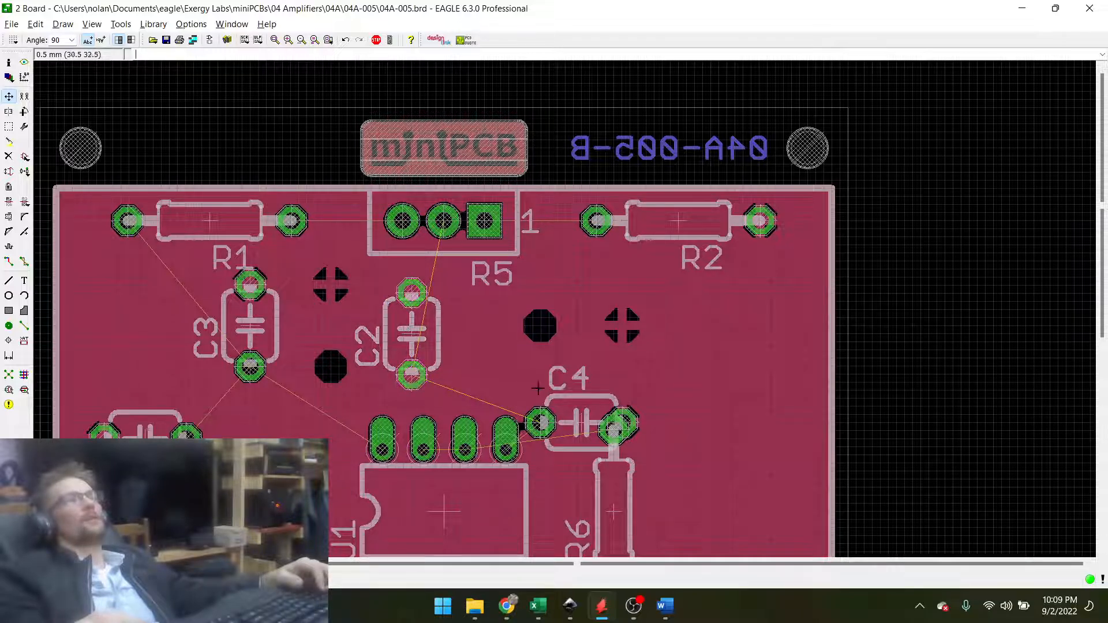
click(586, 420)
right_click(556, 346)
click(541, 326)
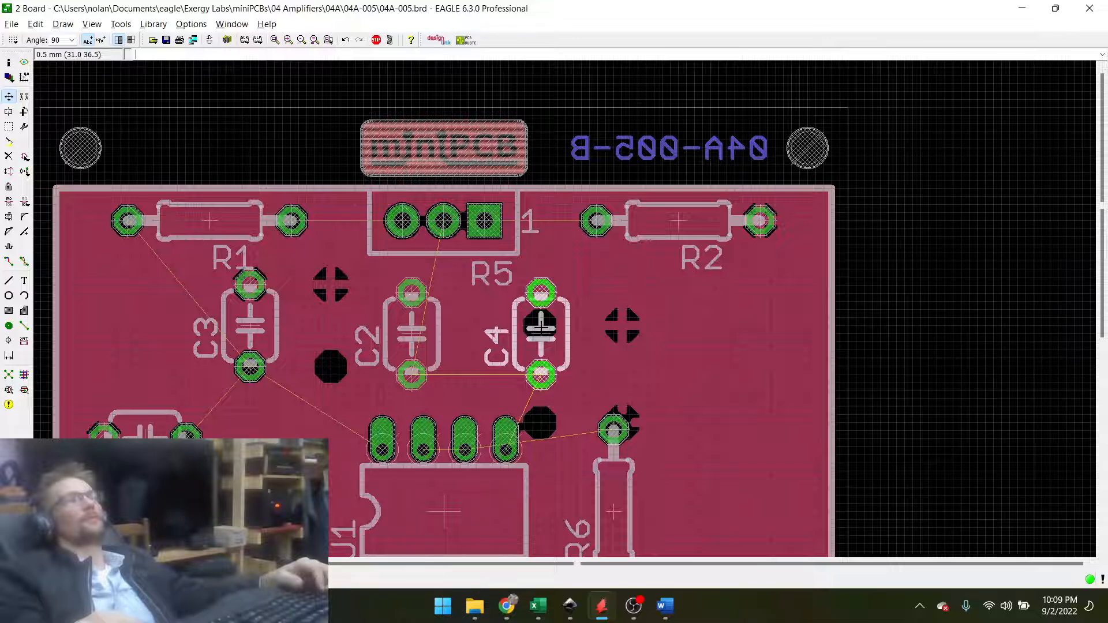
Try C4 1.5 mm closer to C2, return it to its spot, and recompute the airwires.
click(541, 326)
click(515, 328)
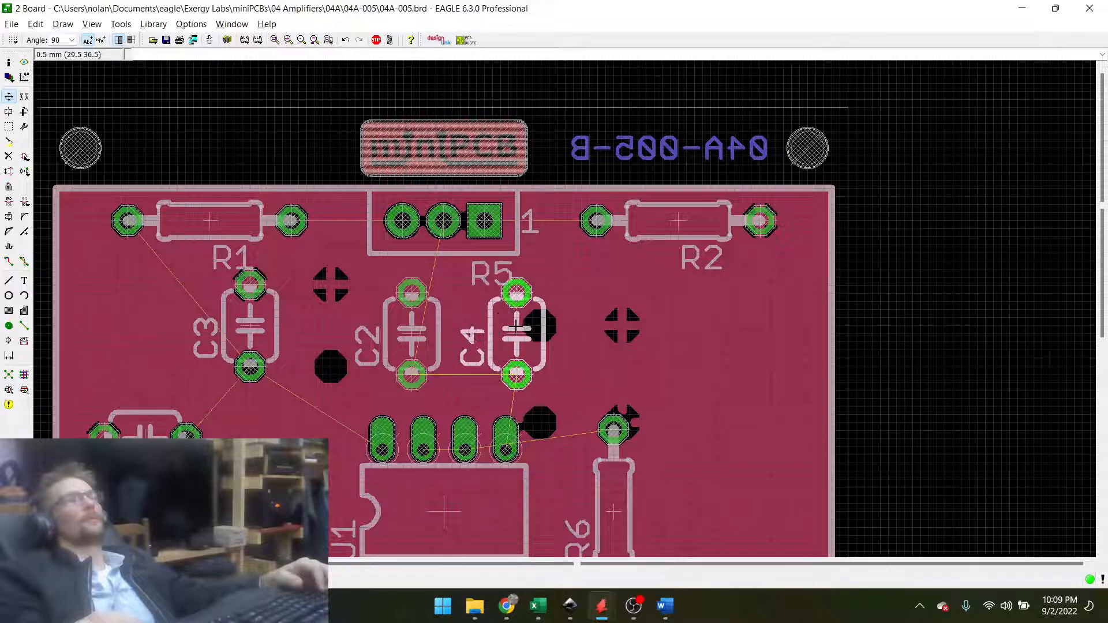
click(515, 328)
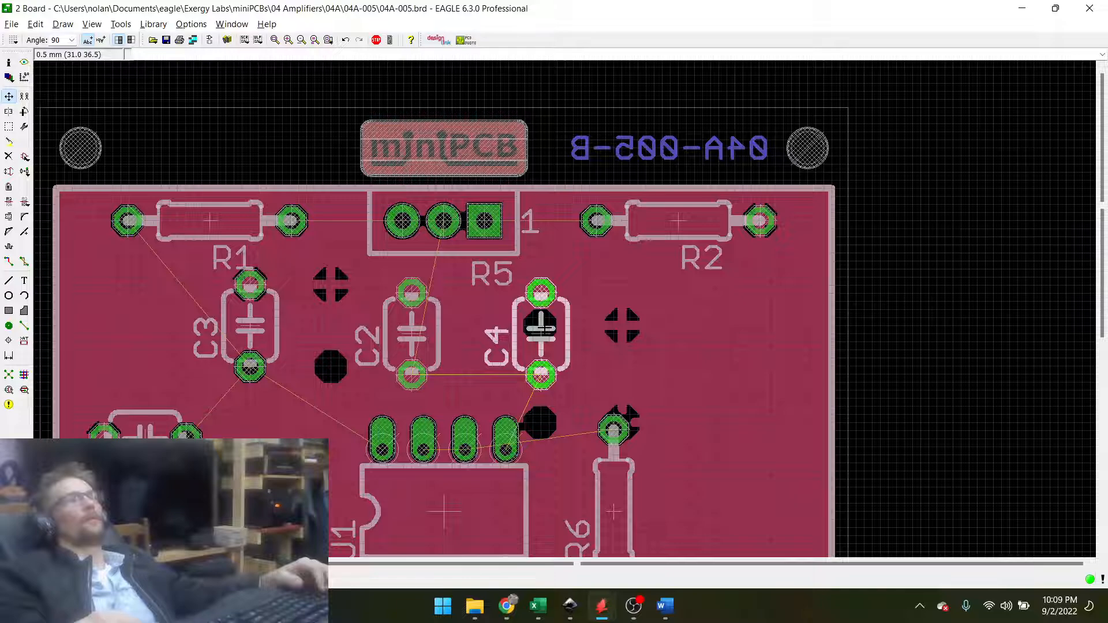
click(540, 326)
scroll(453, 304, up, 3)
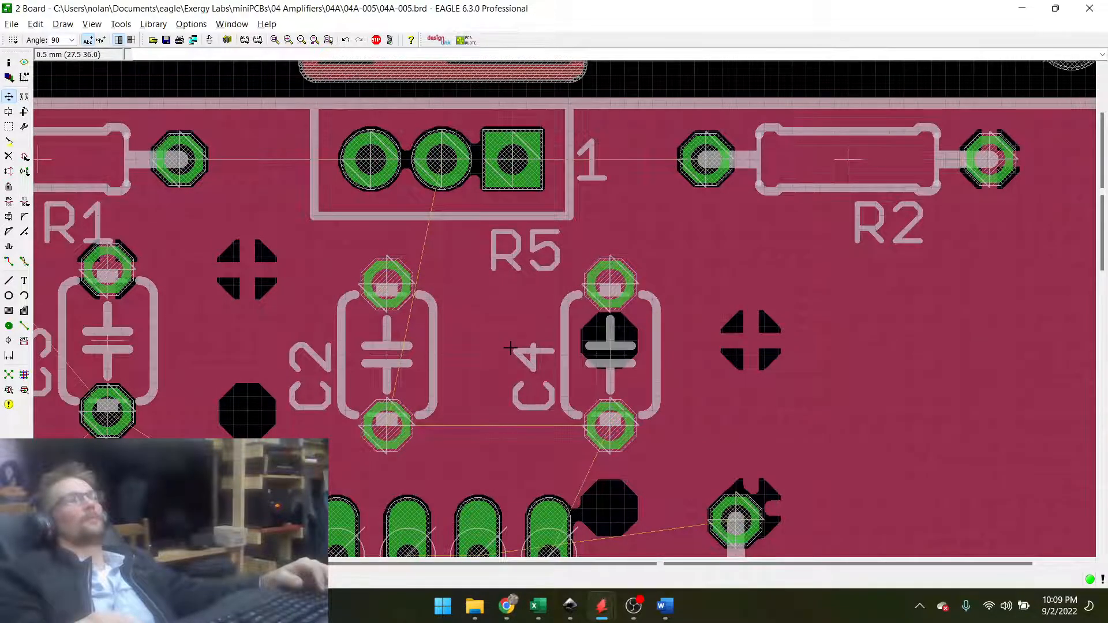
scroll(510, 348, down, 1)
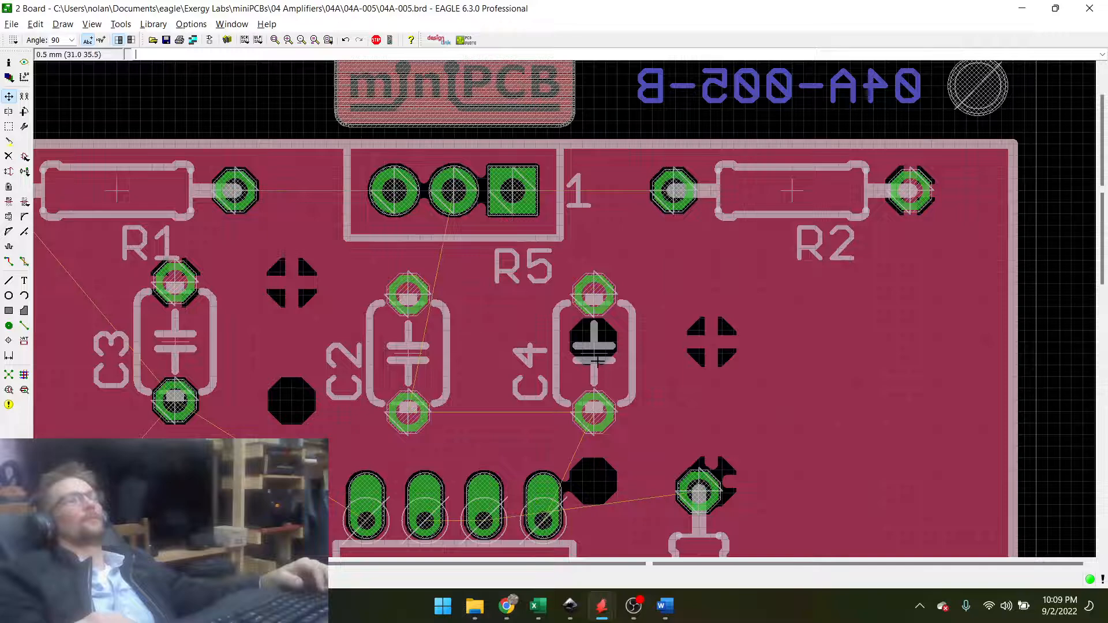
scroll(433, 341, down, 2)
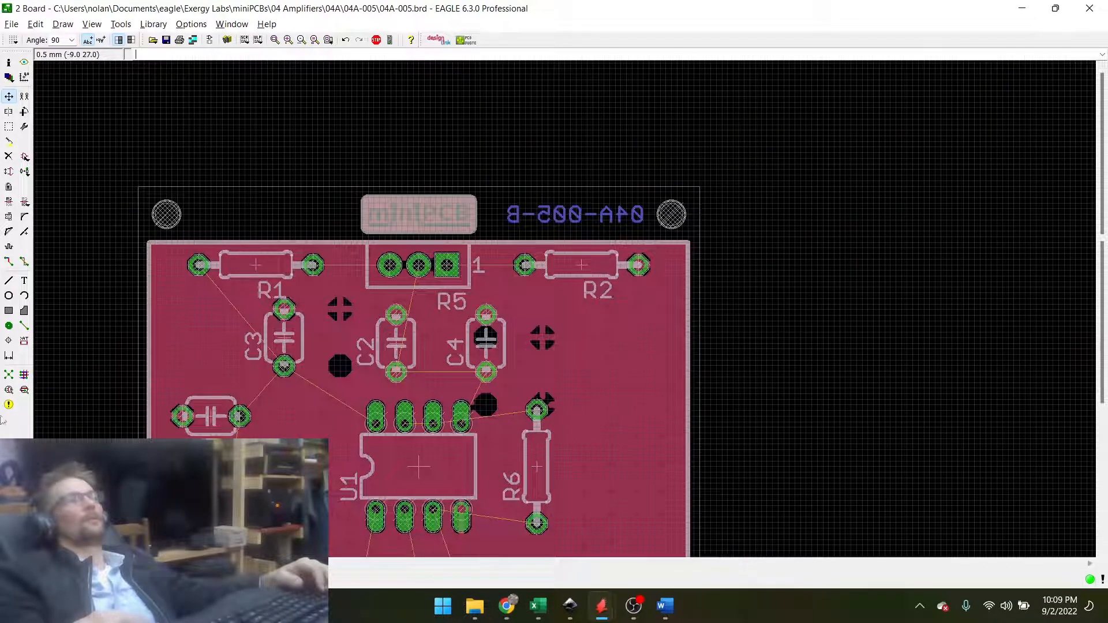
click(8, 375)
scroll(422, 395, up, 2)
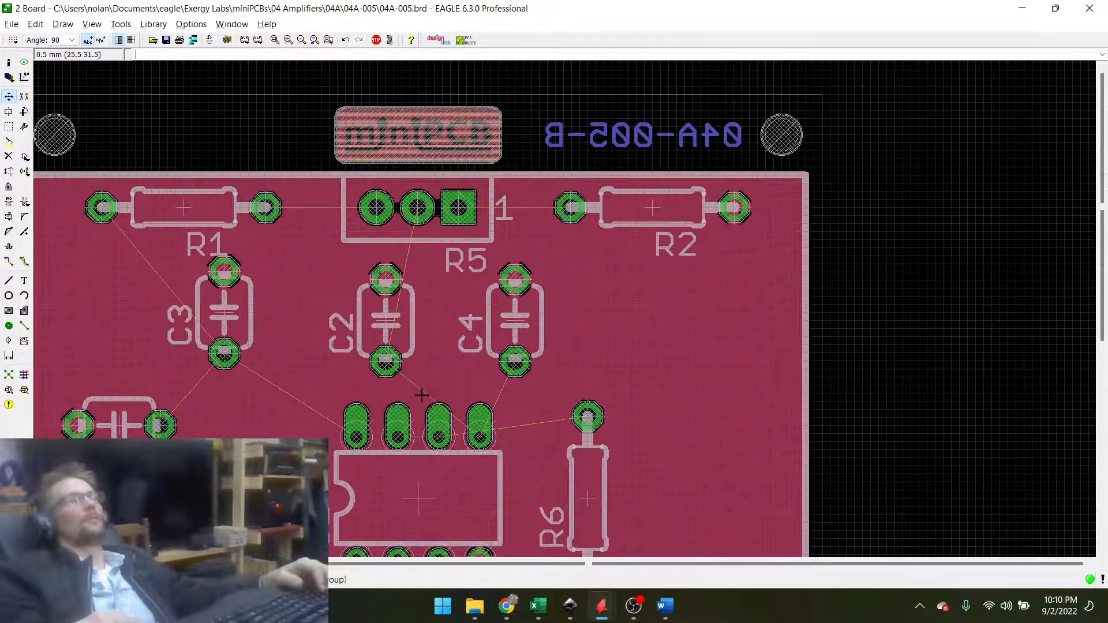
scroll(422, 395, up, 2)
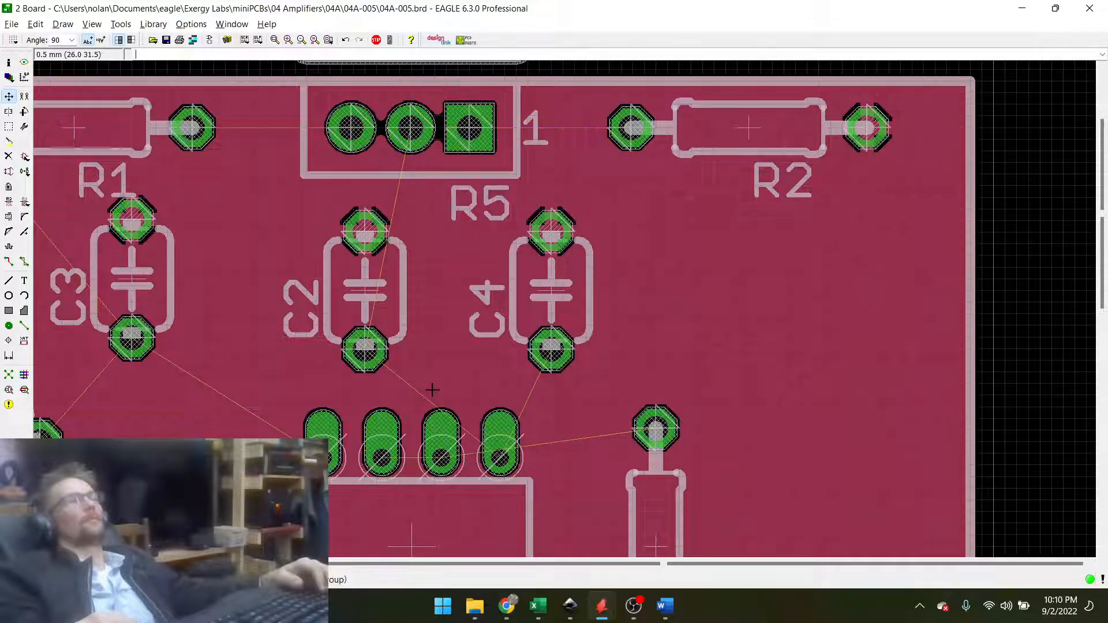
Shift C2 about 1 mm and C4 0.5 mm to the right above U1, recomputing the airwires.
click(371, 313)
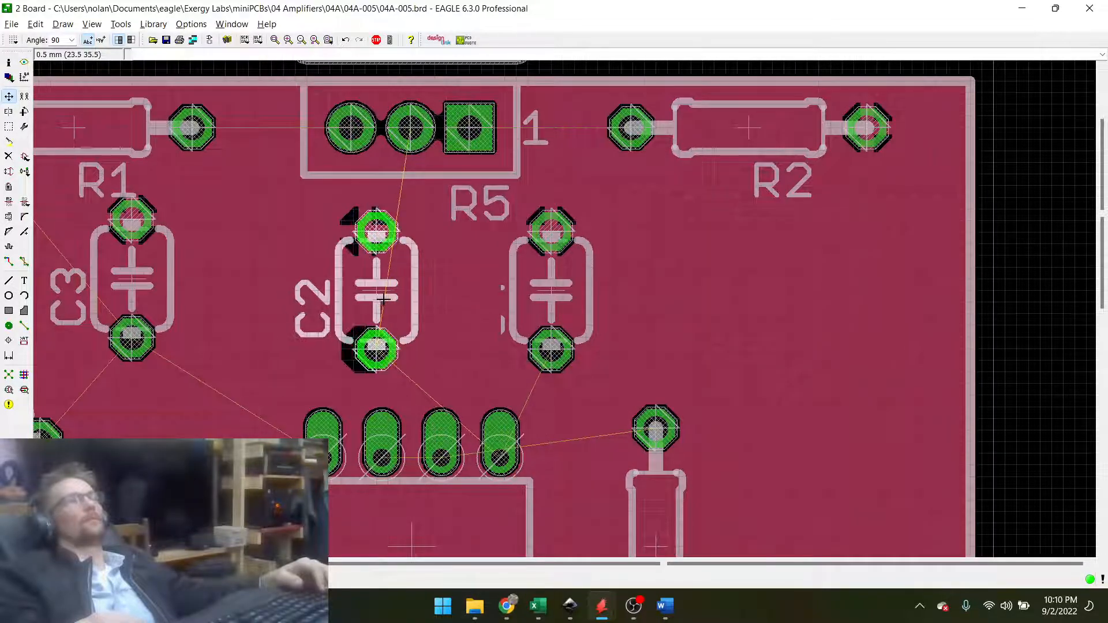
click(393, 298)
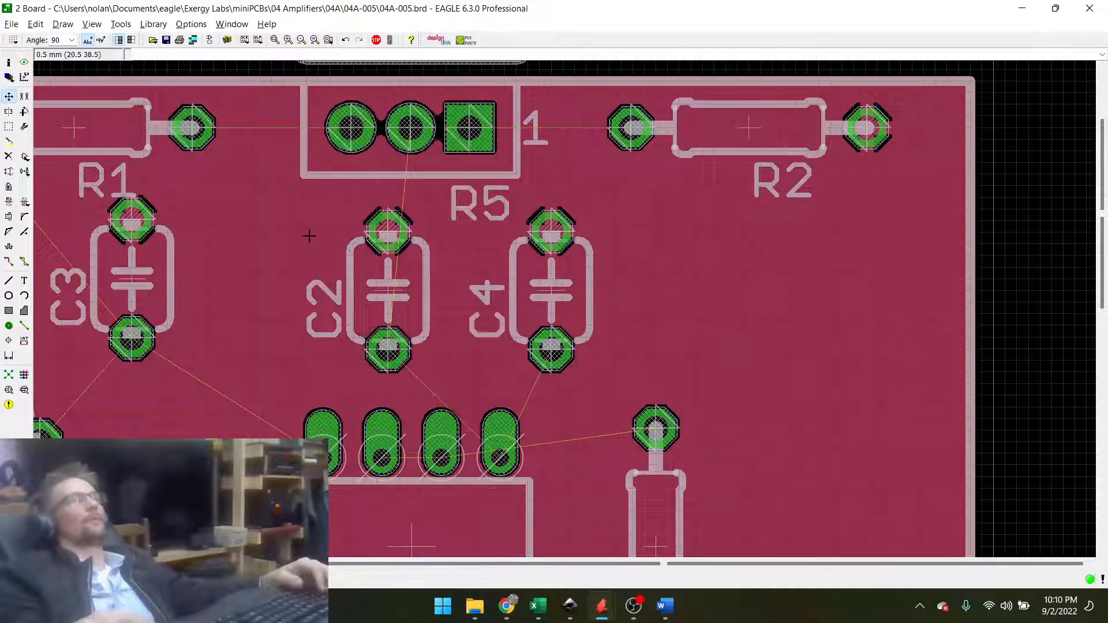
scroll(376, 240, up, 2)
click(388, 309)
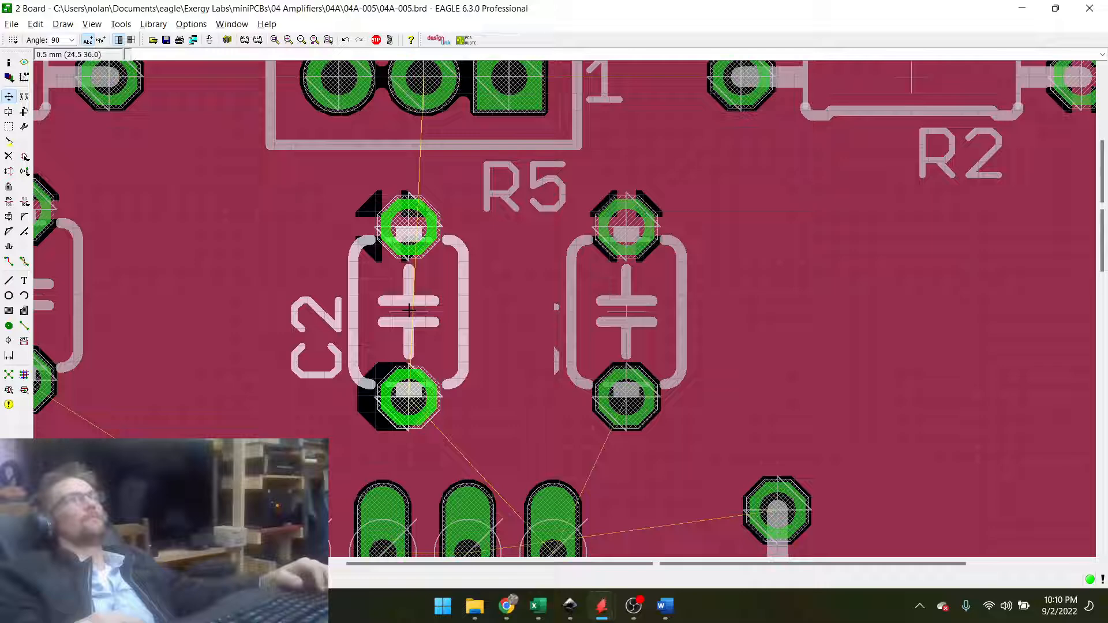
click(409, 310)
click(8, 375)
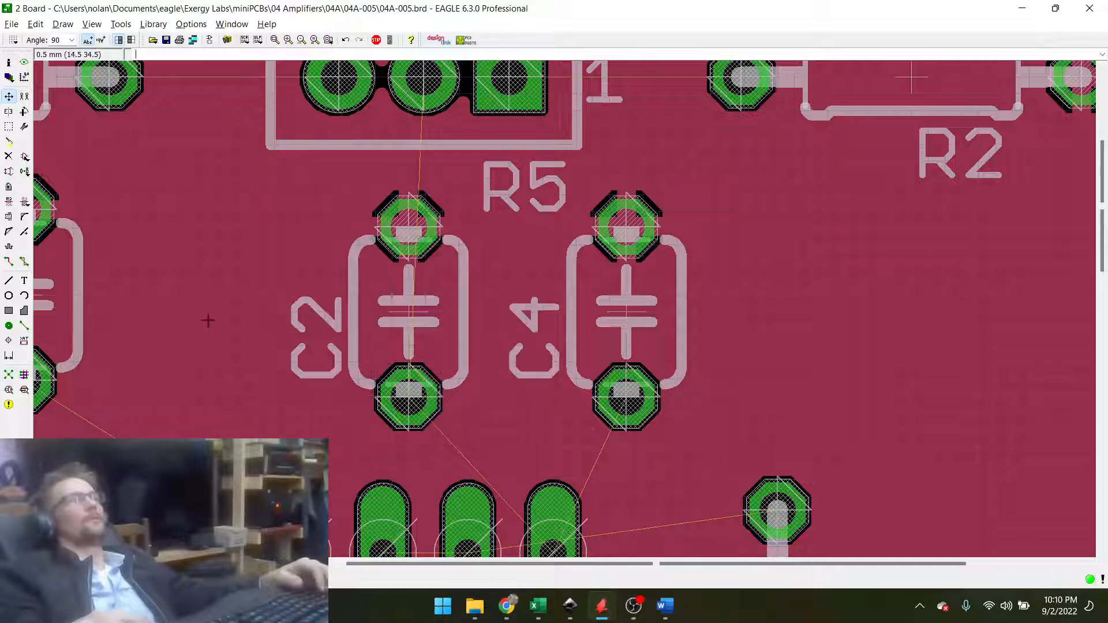
scroll(467, 326, down, 3)
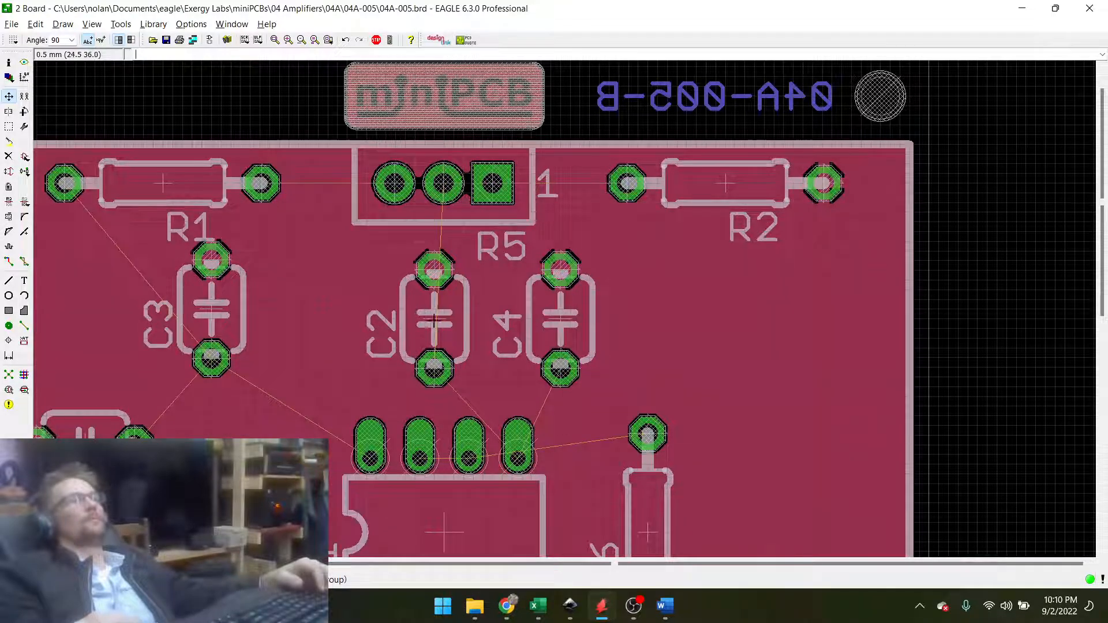
drag(434, 321, 425, 321)
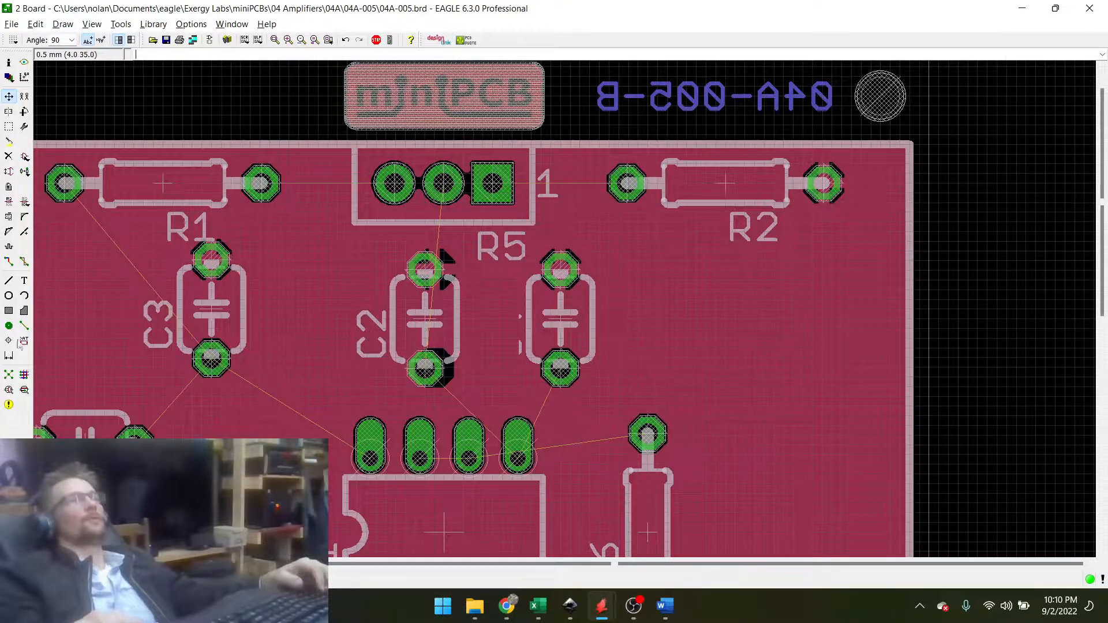
click(8, 375)
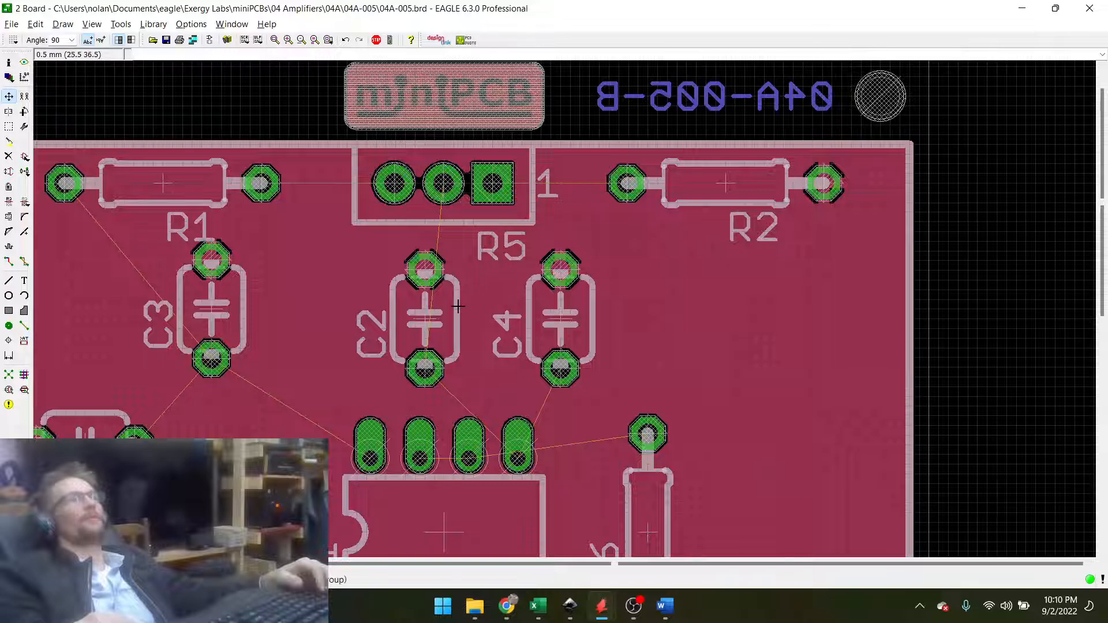
scroll(457, 306, up, 1)
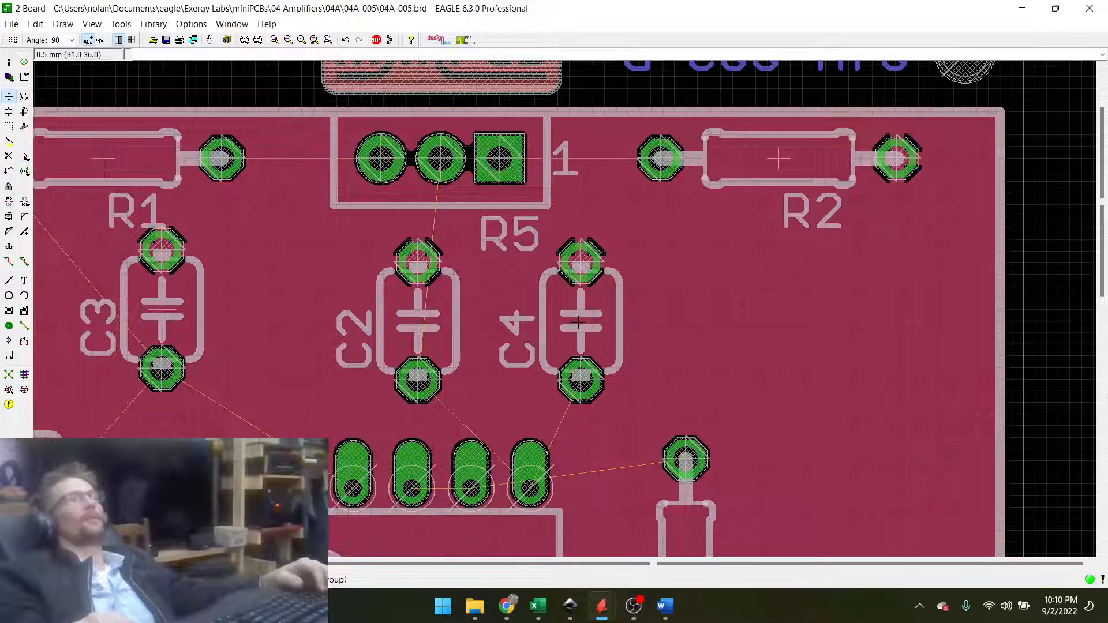
drag(579, 322, 591, 322)
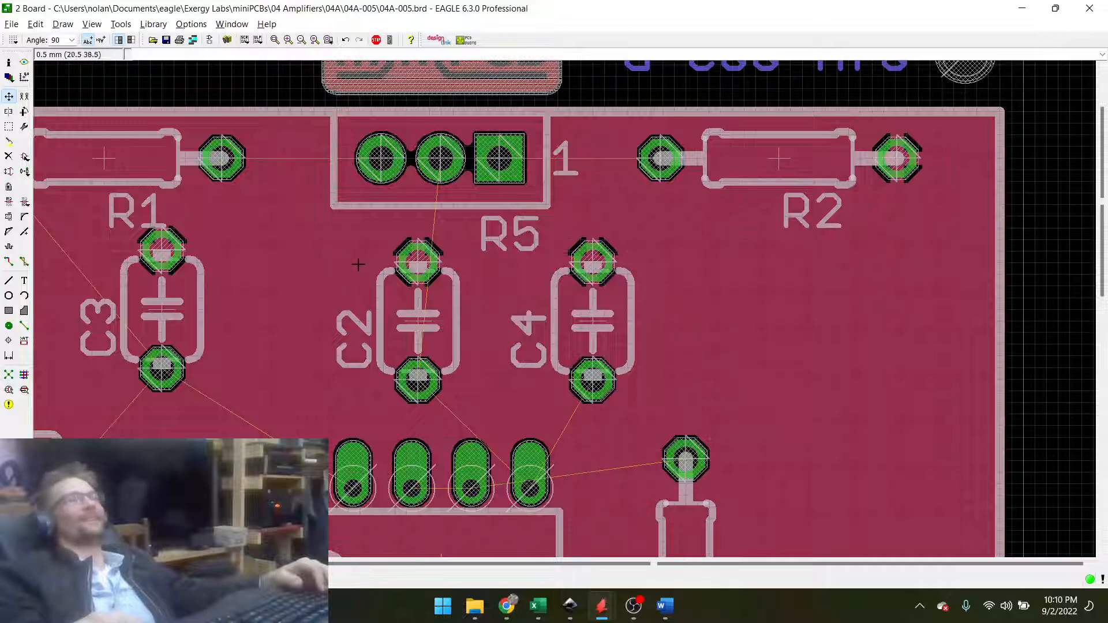
Move C3 down closer to U1's upper pins, then turn C5 to 90 degrees and place it level on C3's left.
scroll(626, 329, down, 1)
scroll(626, 329, down, 2)
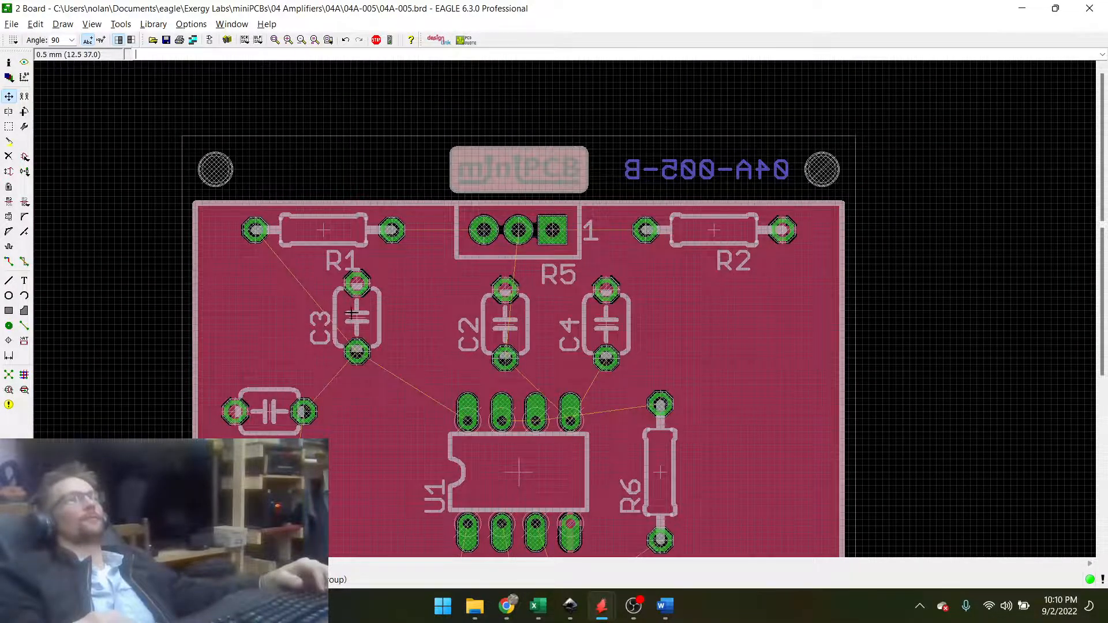
scroll(353, 317, up, 1)
click(354, 317)
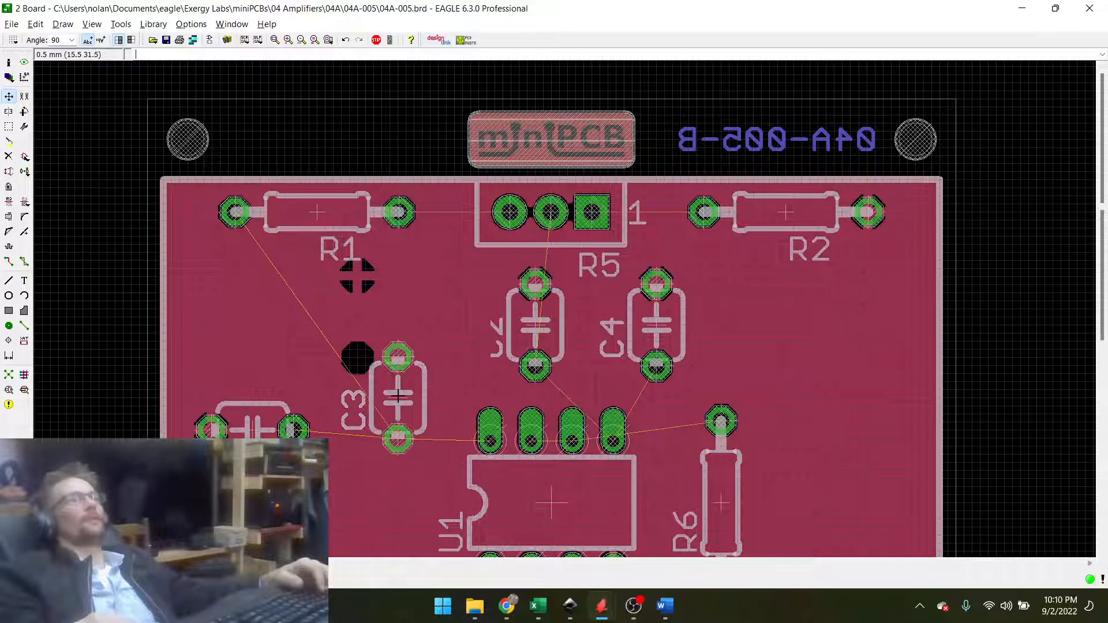
scroll(434, 190, down, 3)
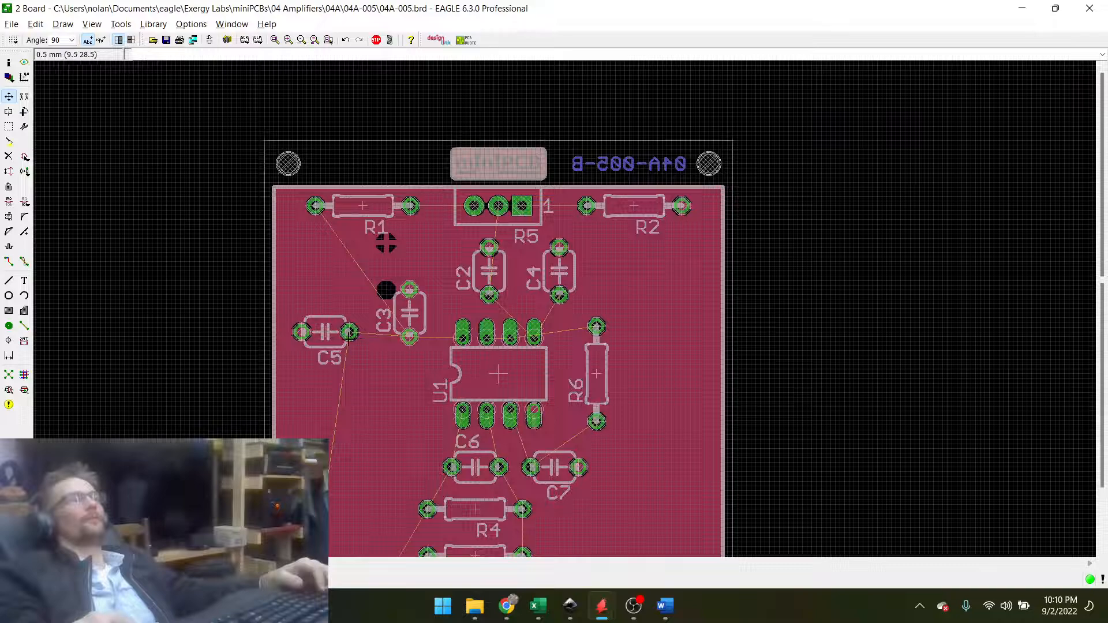
scroll(351, 338, up, 5)
click(291, 318)
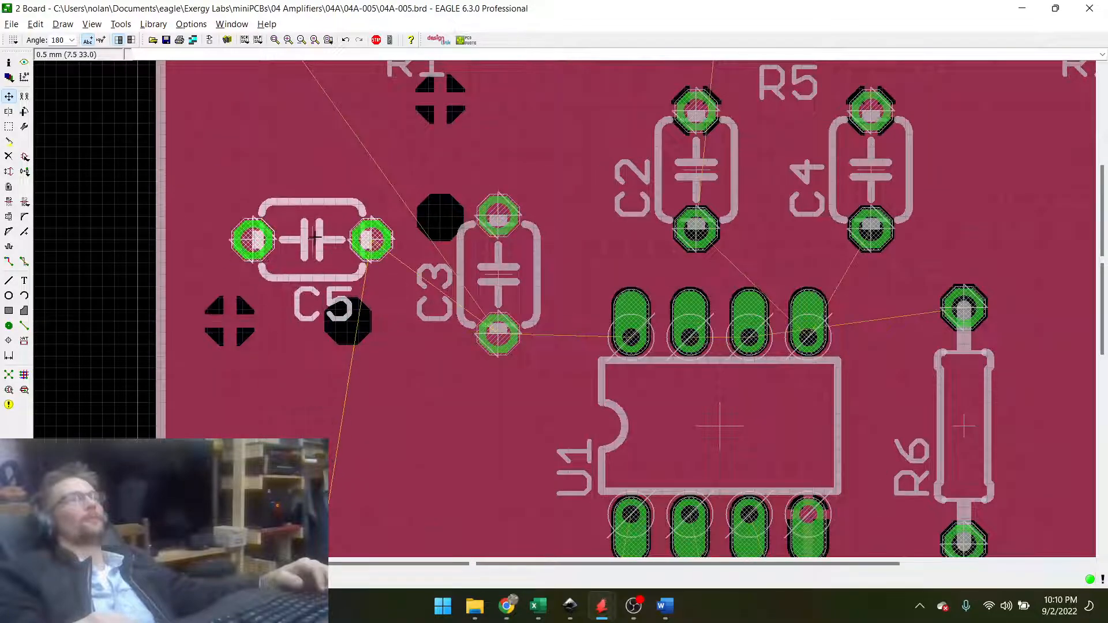
right_click(314, 247)
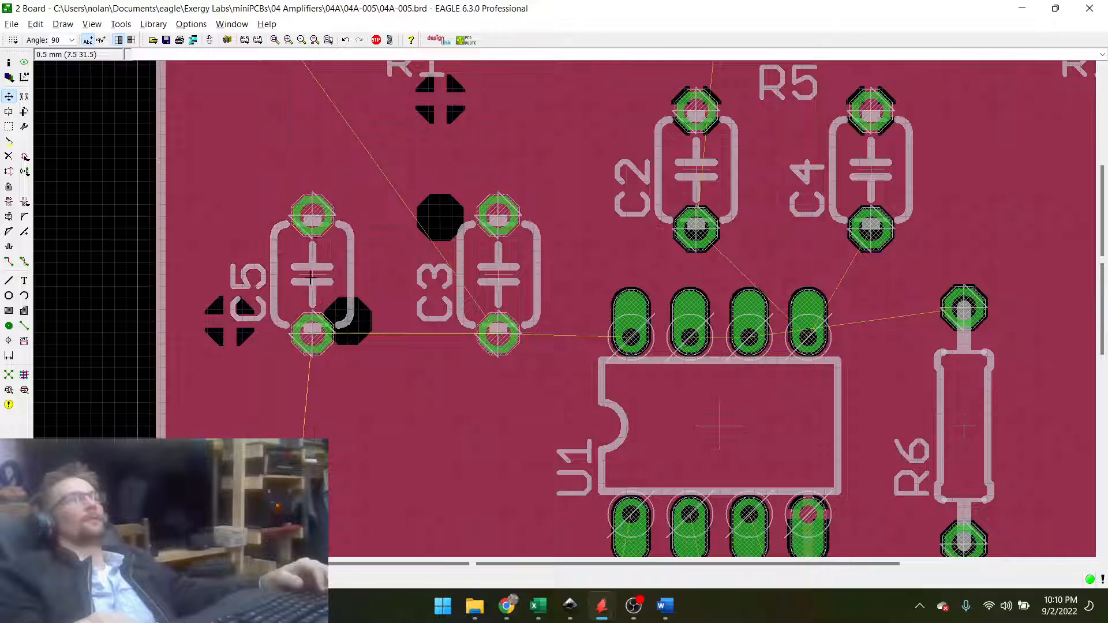
click(306, 276)
scroll(346, 276, down, 5)
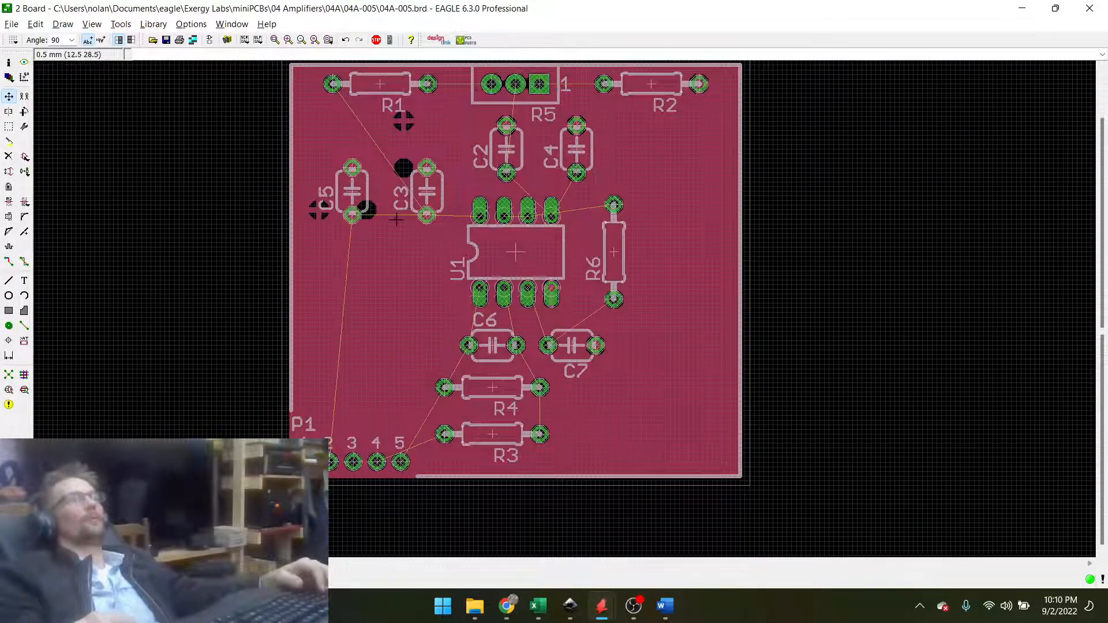
Check the amplifier circuit in the schematic, return to the board and save it.
key(alt+Tab)
scroll(470, 237, down, 2)
scroll(470, 237, down, 2)
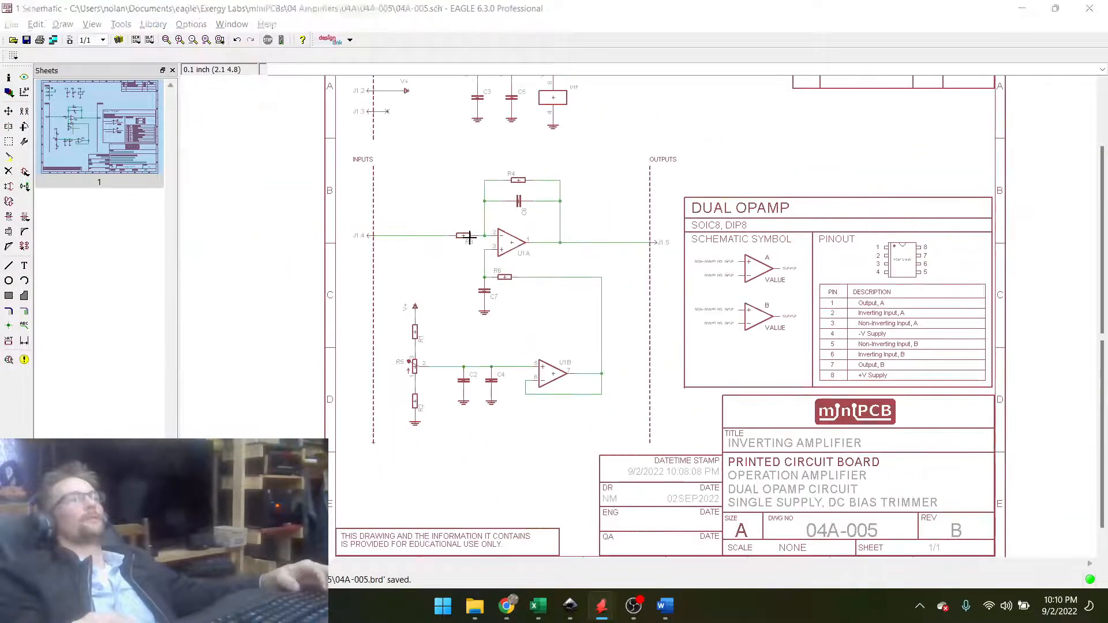
key(alt+Tab)
scroll(396, 196, down, 1)
scroll(397, 196, up, 3)
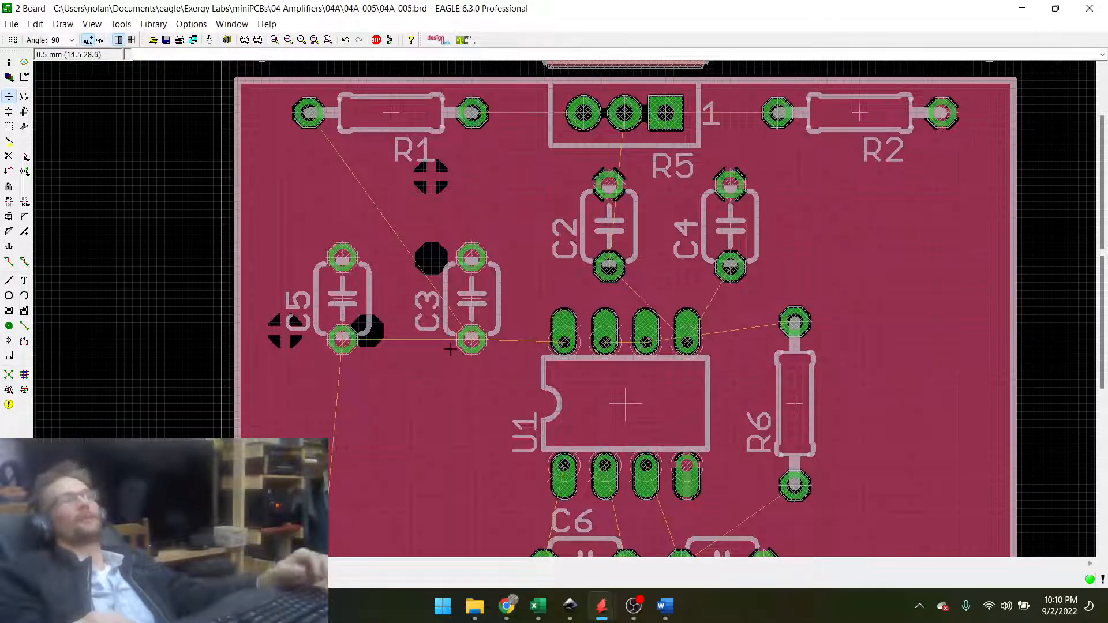
click(166, 39)
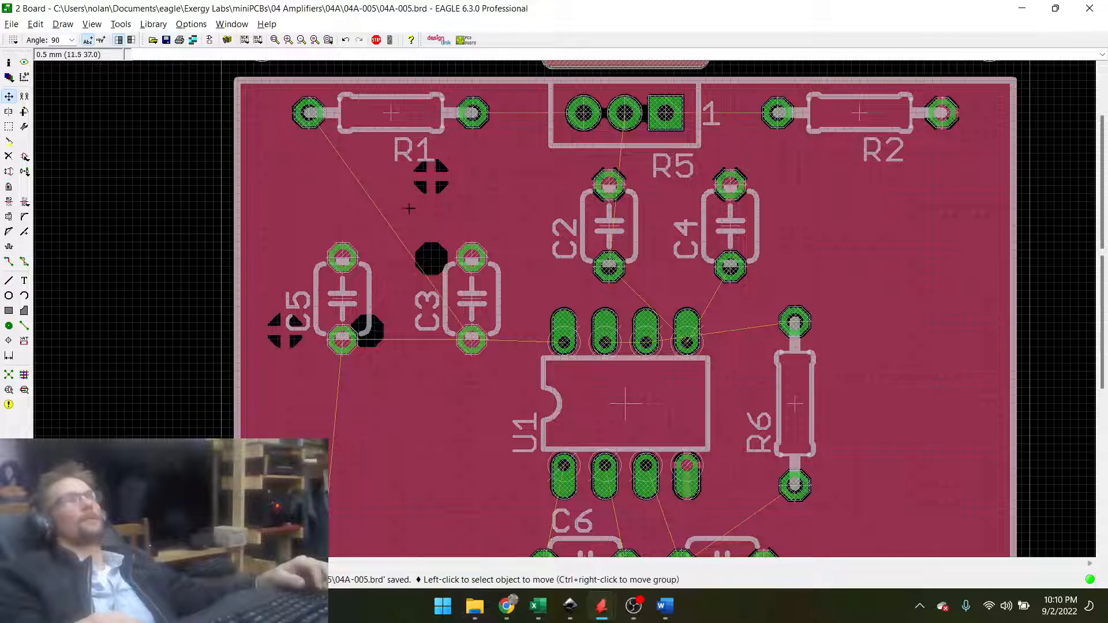
Move R1 and R2 down 1 mm each, keeping them level on either side of R5, and save the board.
scroll(422, 233, down, 2)
scroll(432, 167, up, 1)
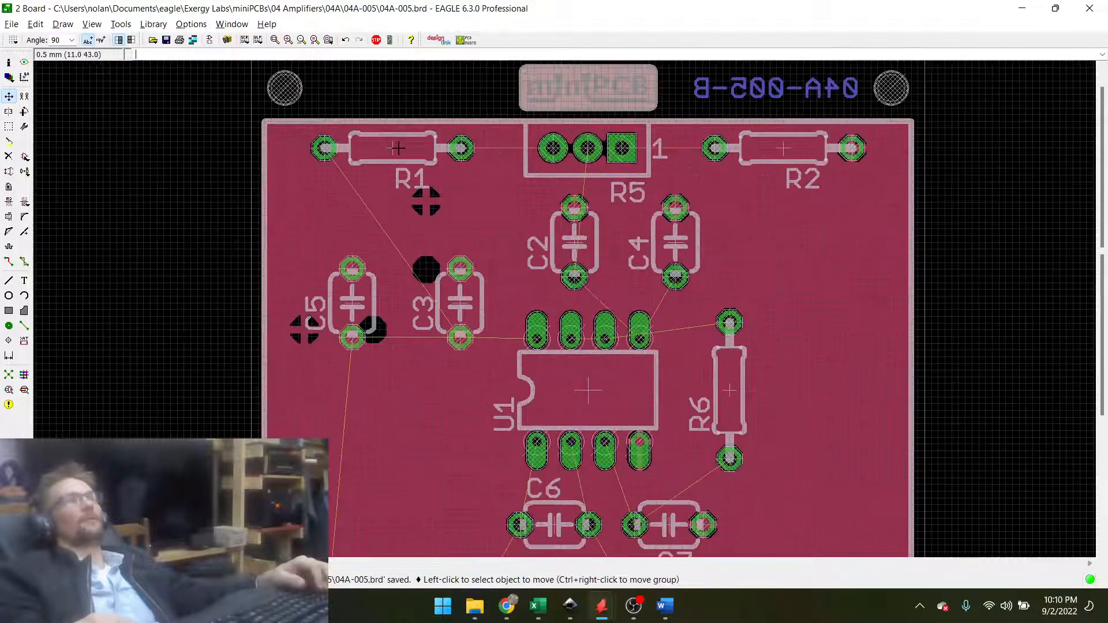
click(397, 149)
click(398, 161)
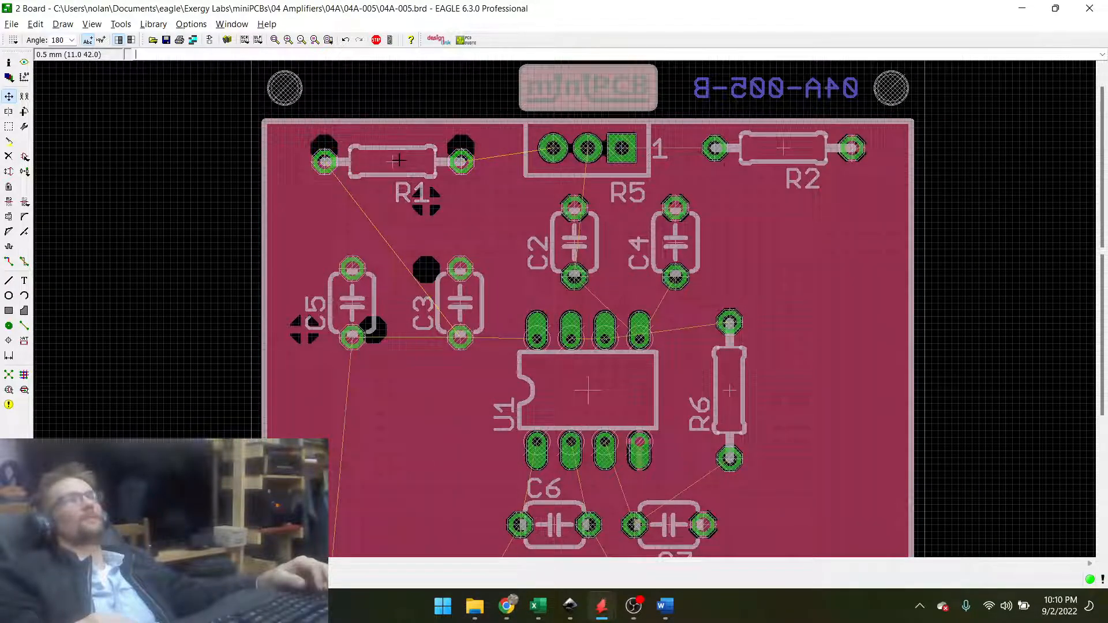
click(781, 149)
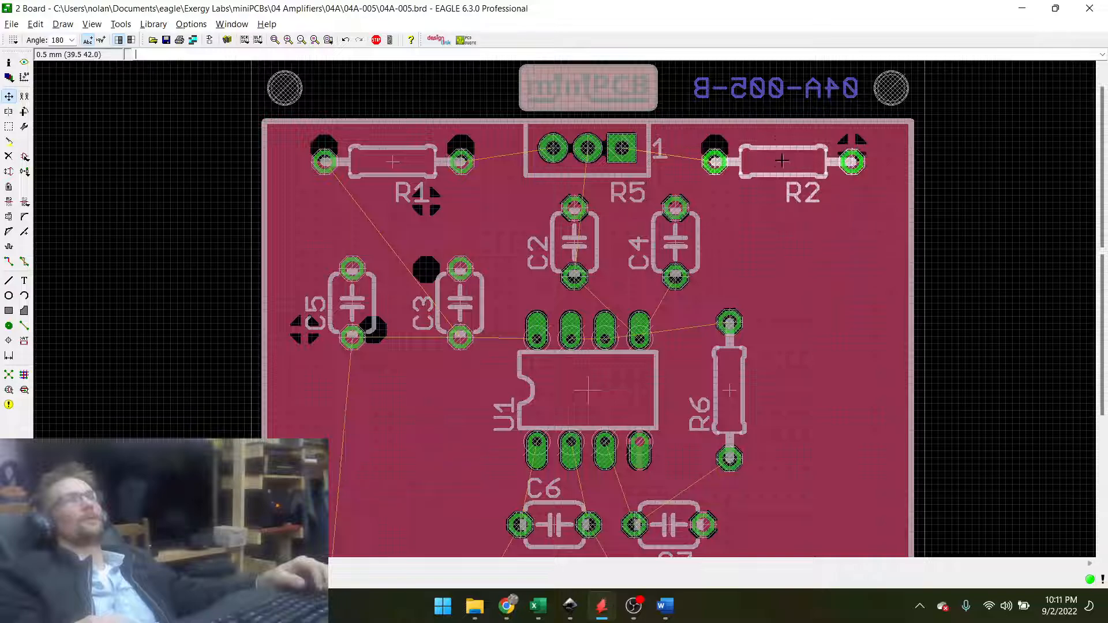
click(783, 161)
scroll(600, 149, up, 2)
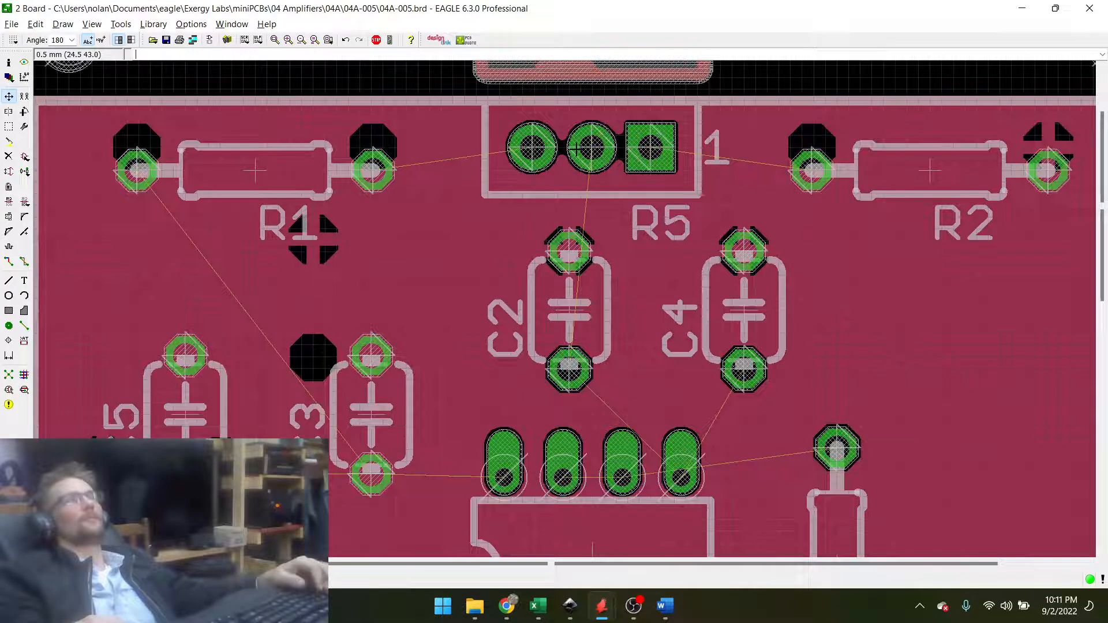
scroll(507, 261, down, 5)
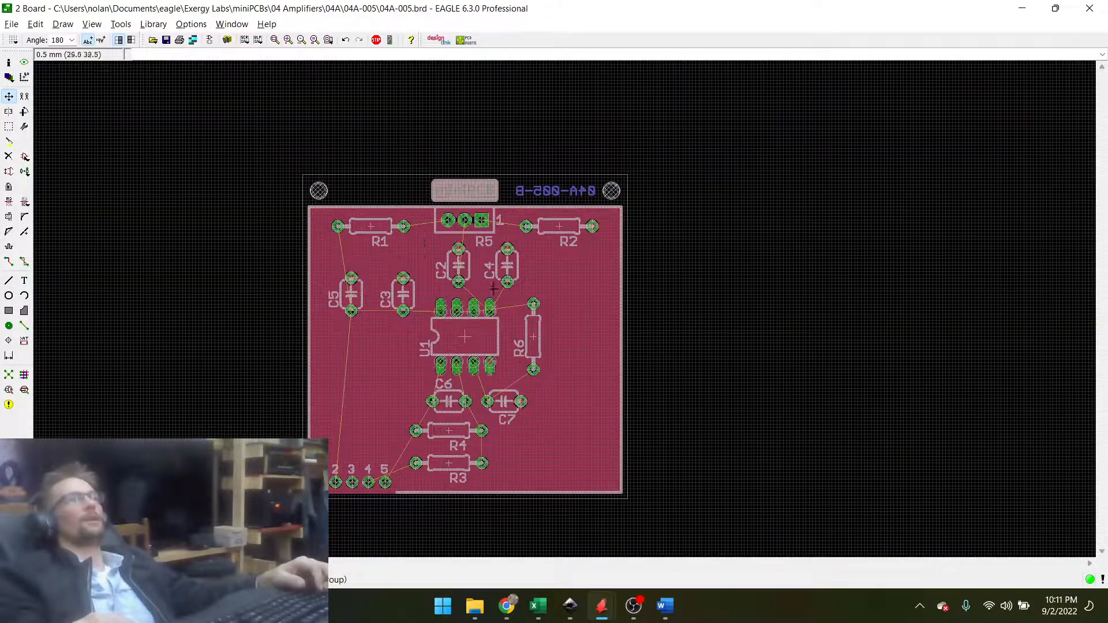
scroll(467, 362, up, 1)
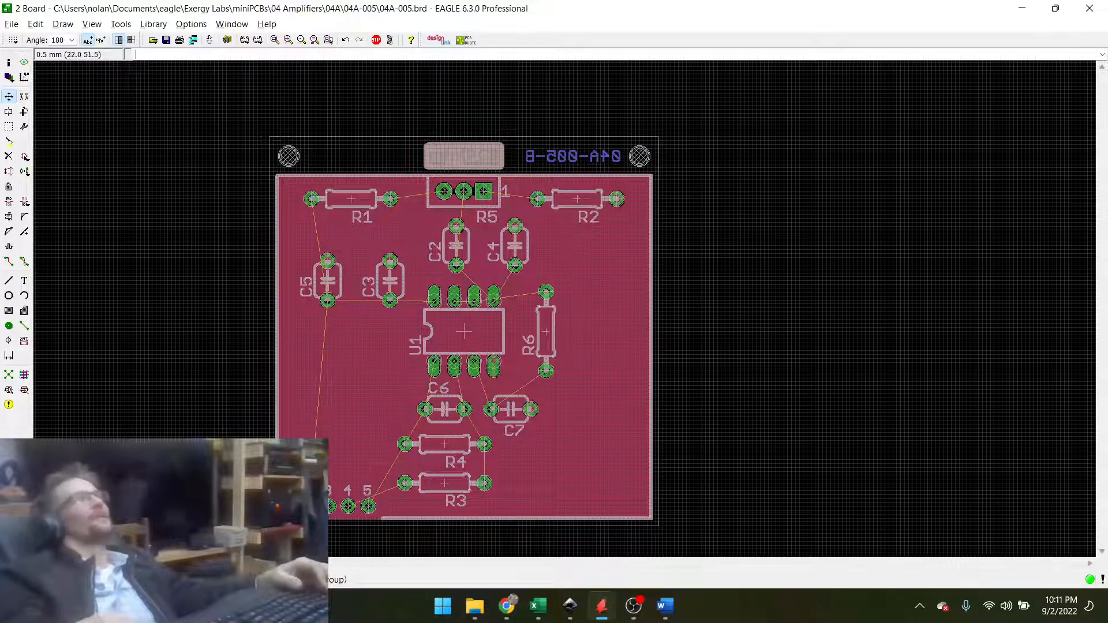
click(166, 40)
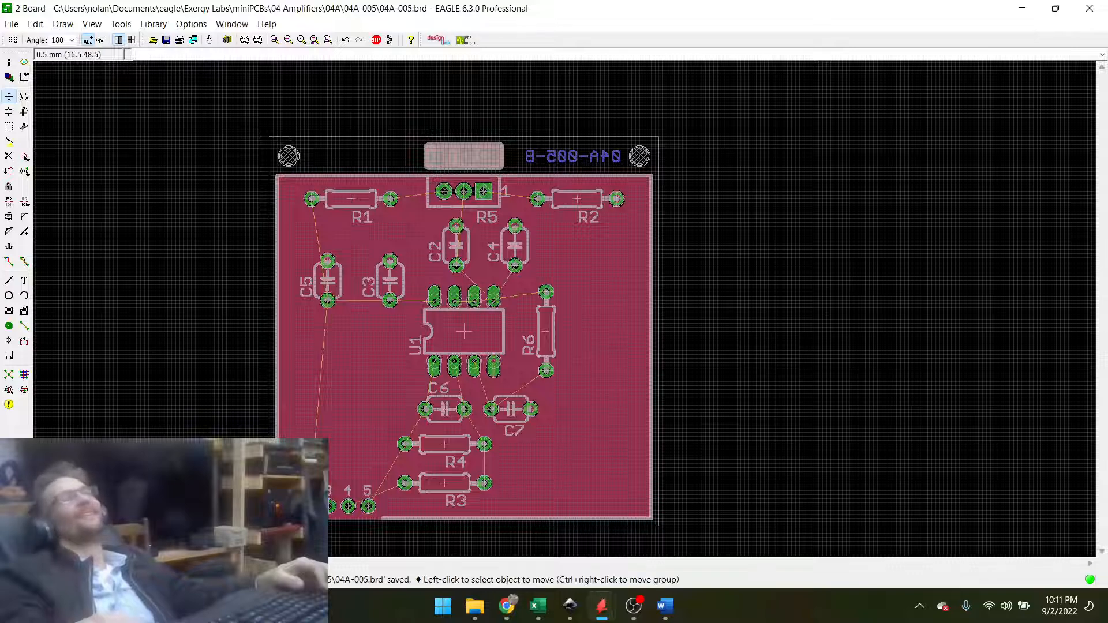
Shift C5 about 0.5 mm closer to C3, keeping the two level, and save the board.
scroll(537, 354, up, 1)
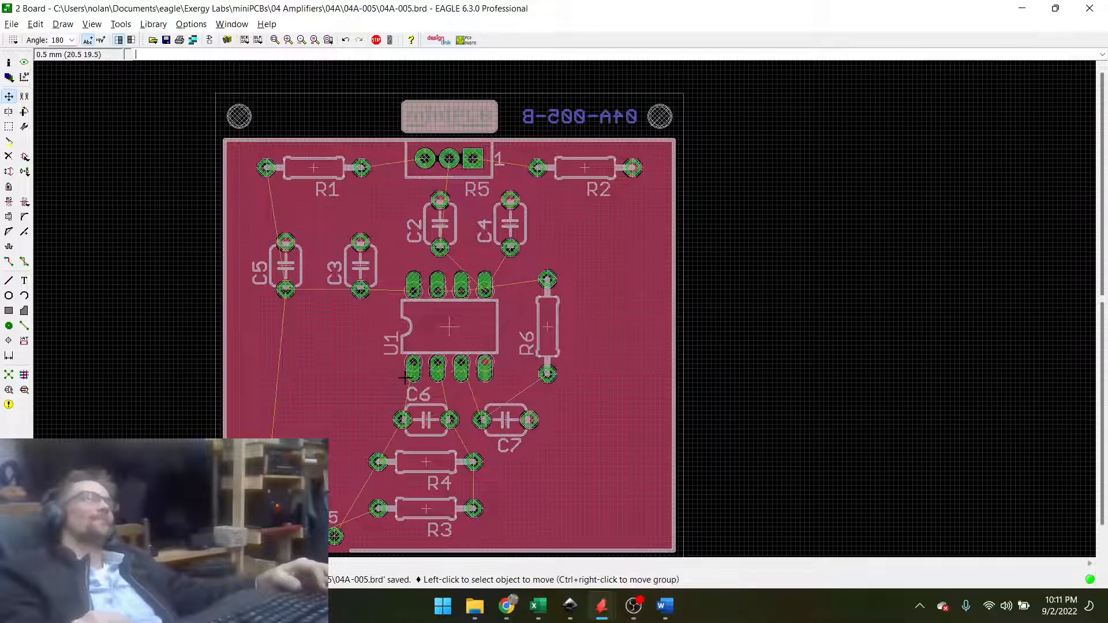
scroll(404, 378, up, 2)
scroll(485, 354, down, 2)
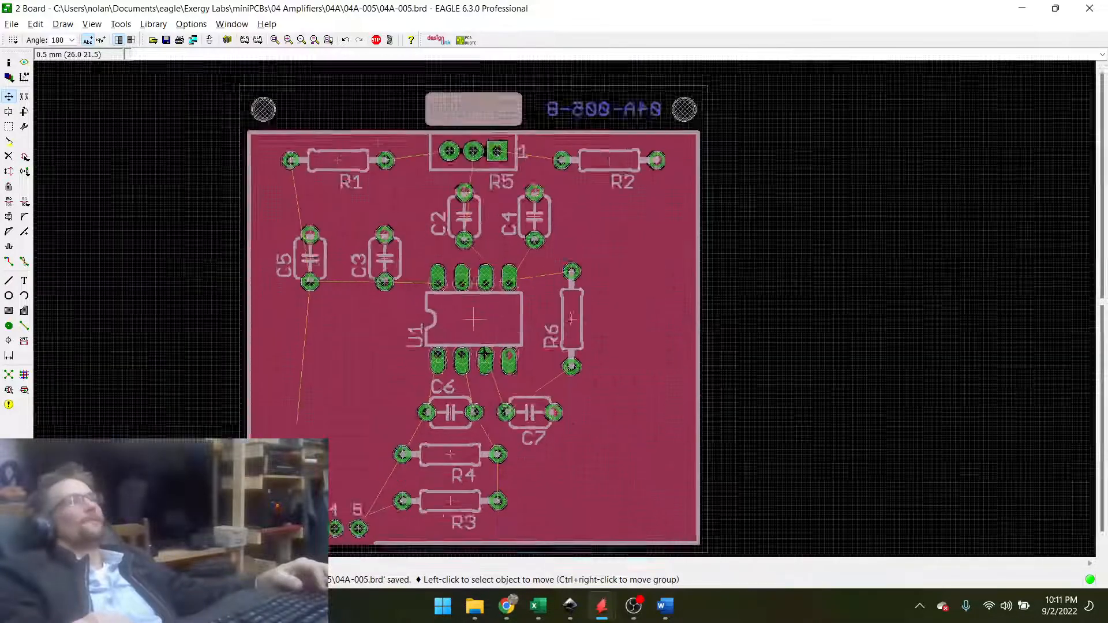
scroll(485, 352, down, 1)
scroll(446, 383, up, 1)
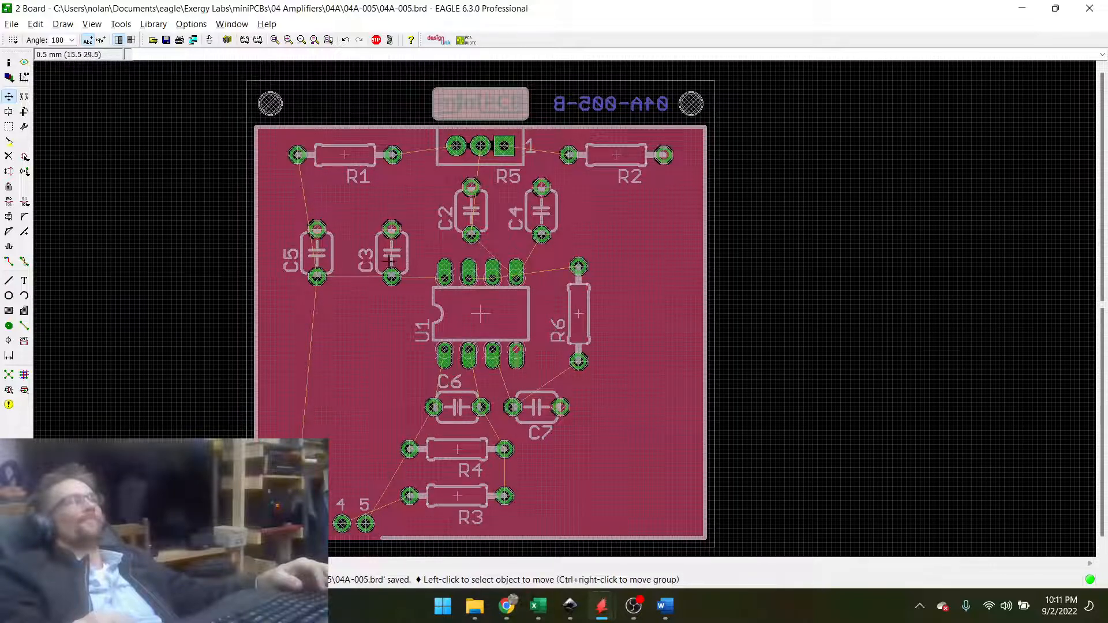
scroll(384, 249, up, 1)
scroll(406, 248, up, 1)
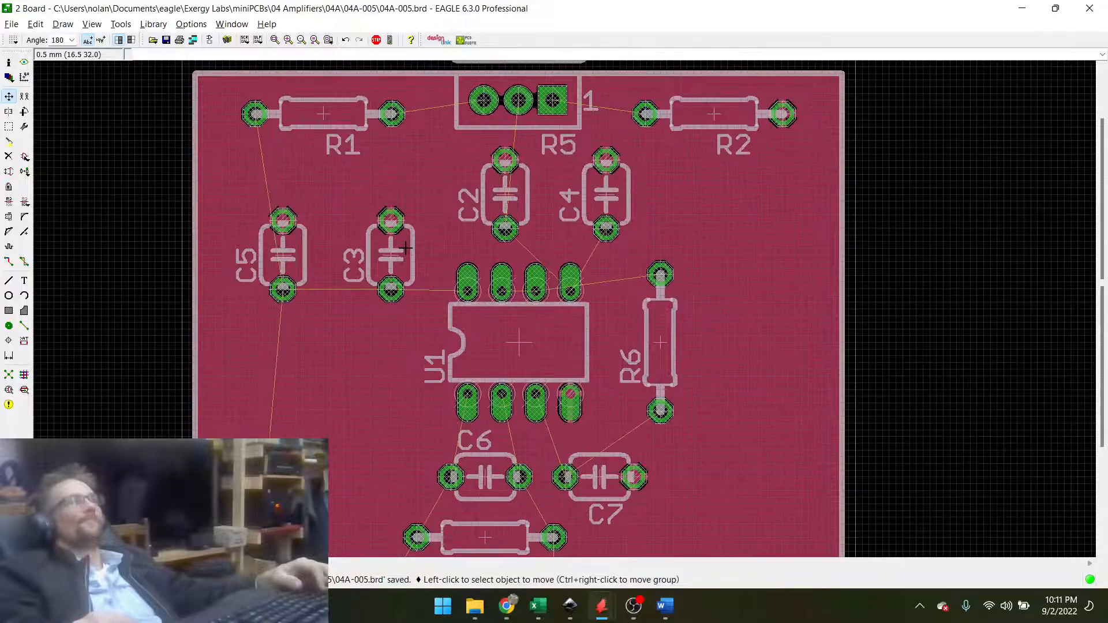
scroll(286, 257, up, 1)
drag(287, 257, 294, 257)
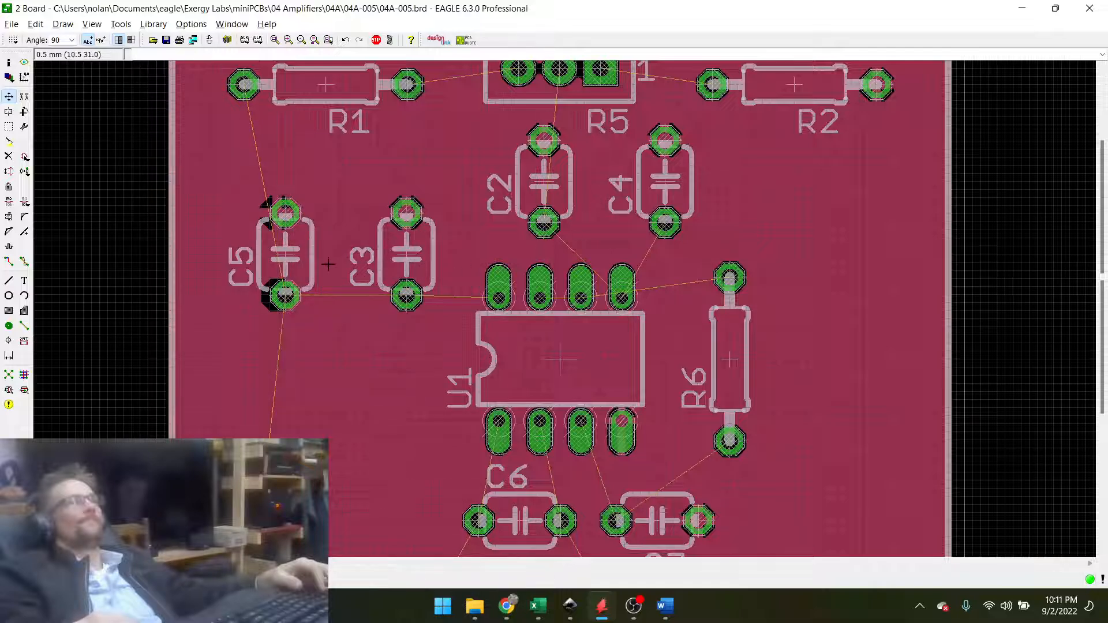
scroll(316, 298, up, 1)
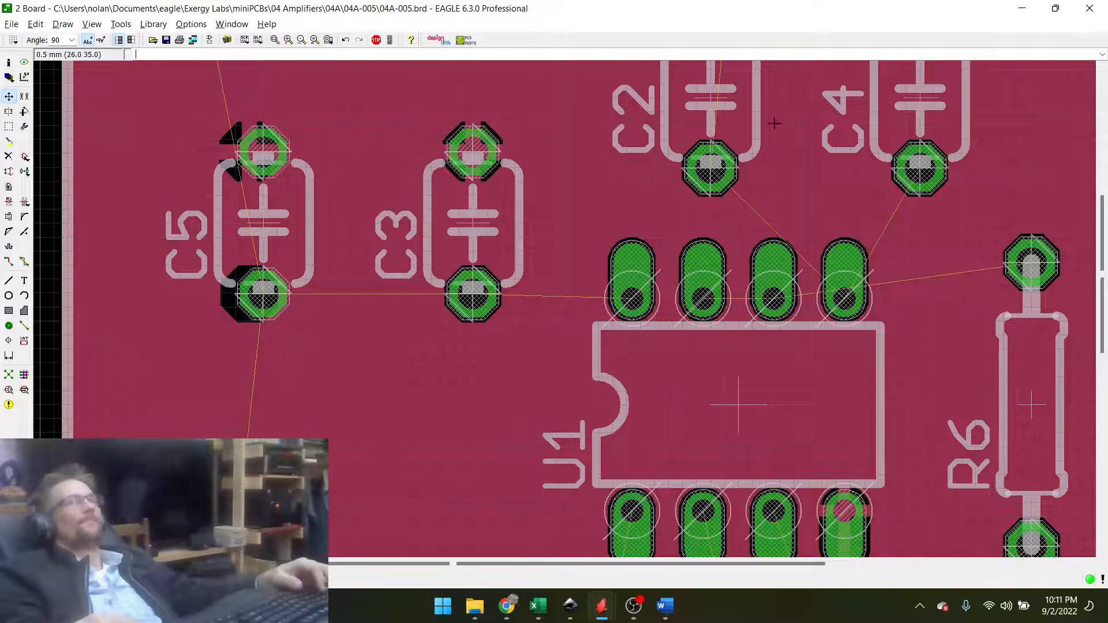
scroll(236, 283, down, 4)
scroll(241, 268, up, 1)
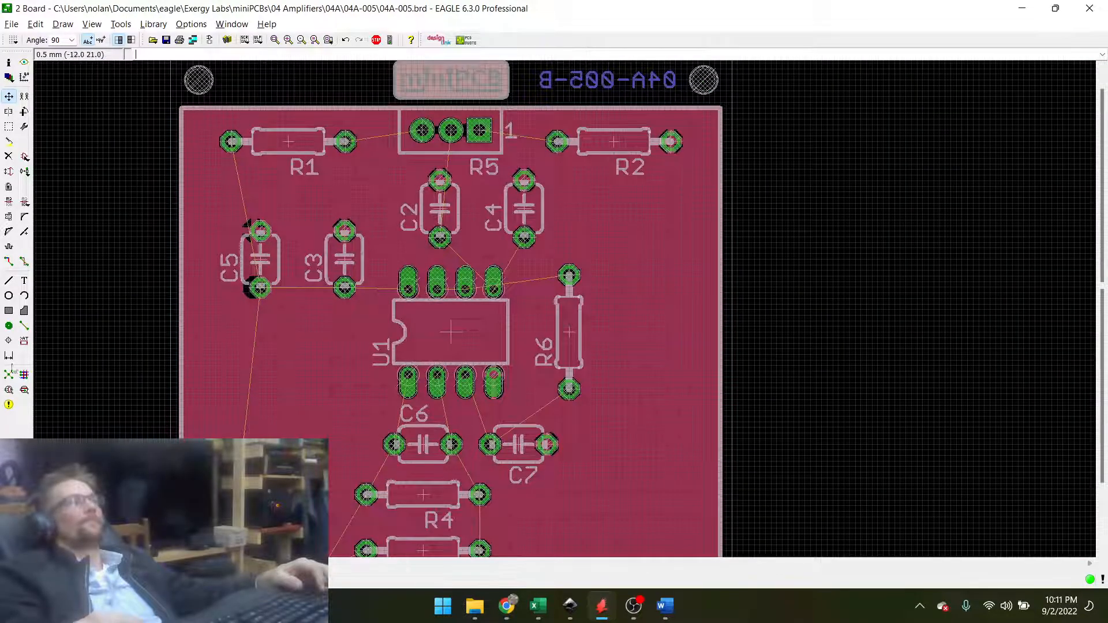
scroll(380, 332, down, 1)
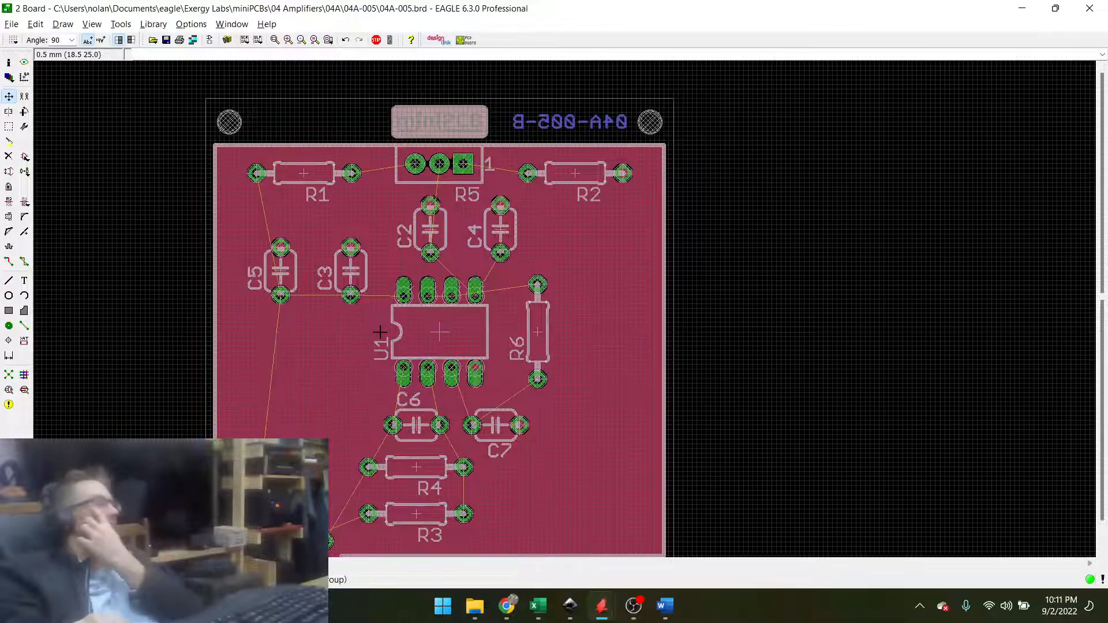
scroll(380, 332, down, 1)
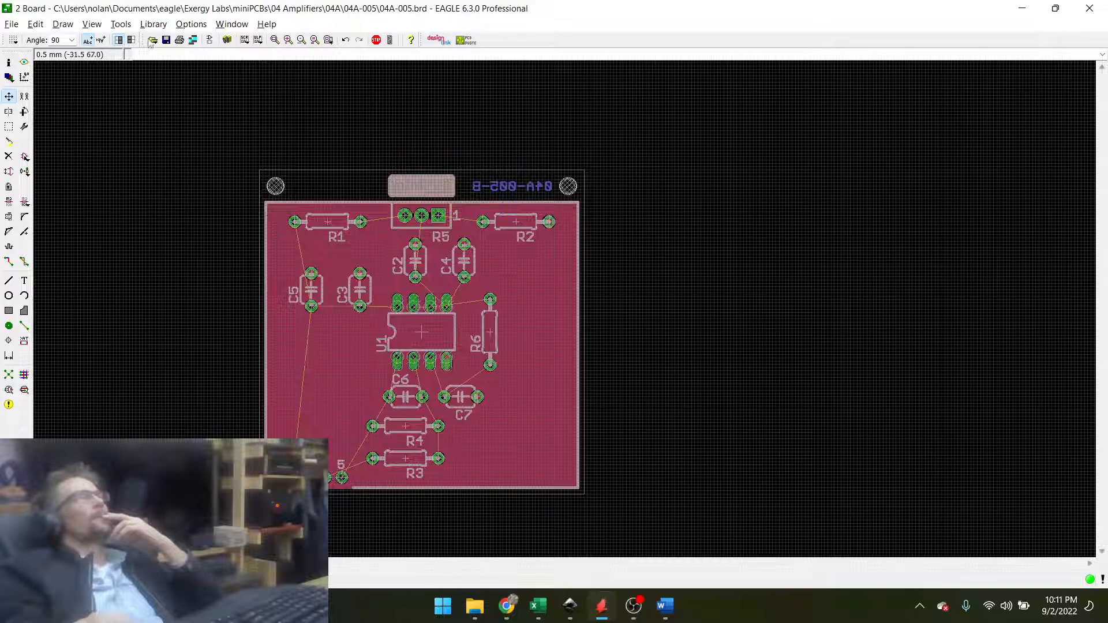
click(166, 39)
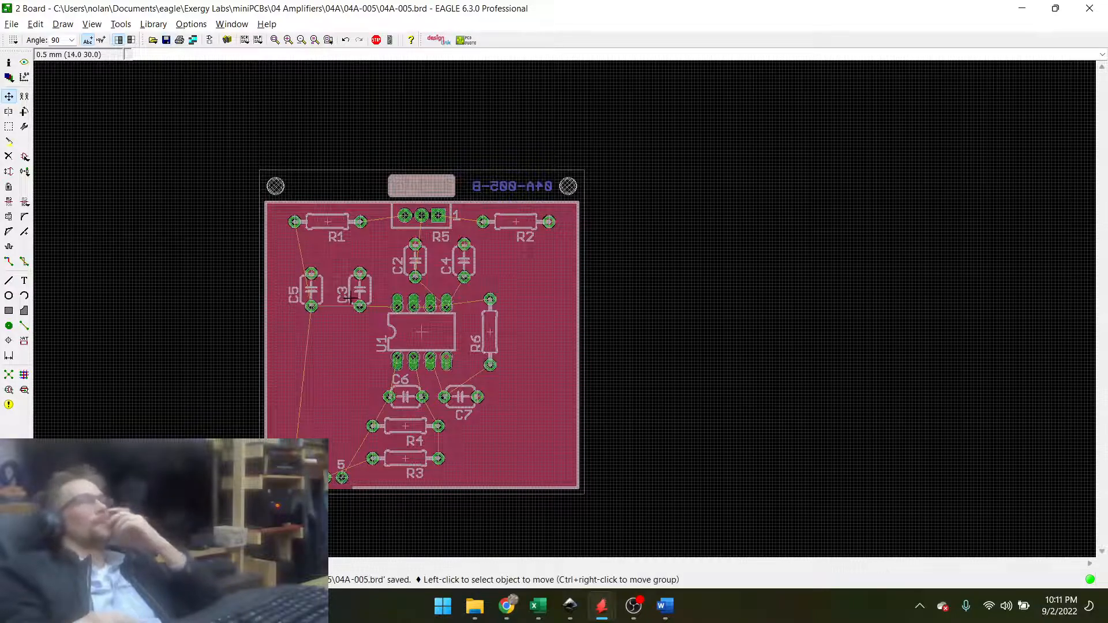
Route a 0.4064 mm trace on the Top layer from P1 pin 4 to R3's left pad with a 45-degree bend, and recompute the airwires.
scroll(392, 421, up, 1)
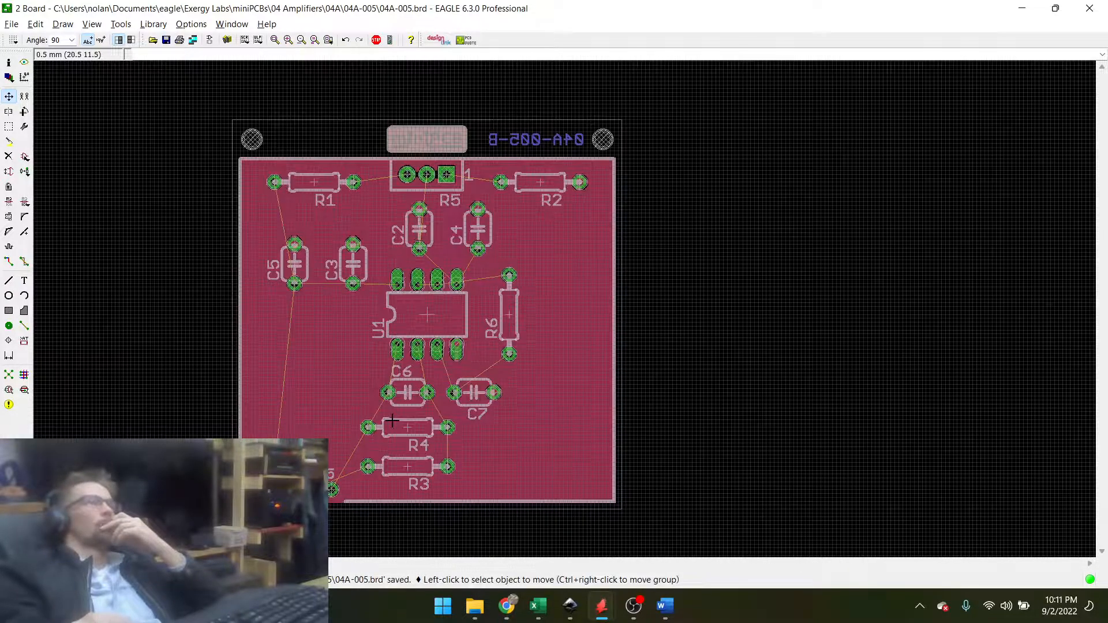
scroll(392, 421, up, 1)
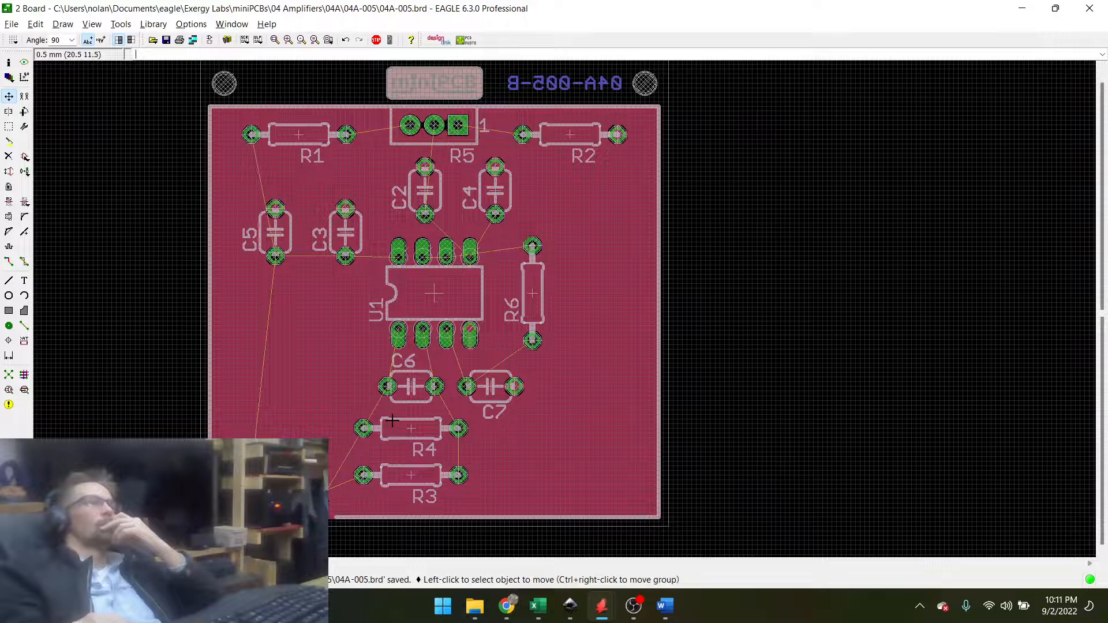
scroll(392, 420, up, 1)
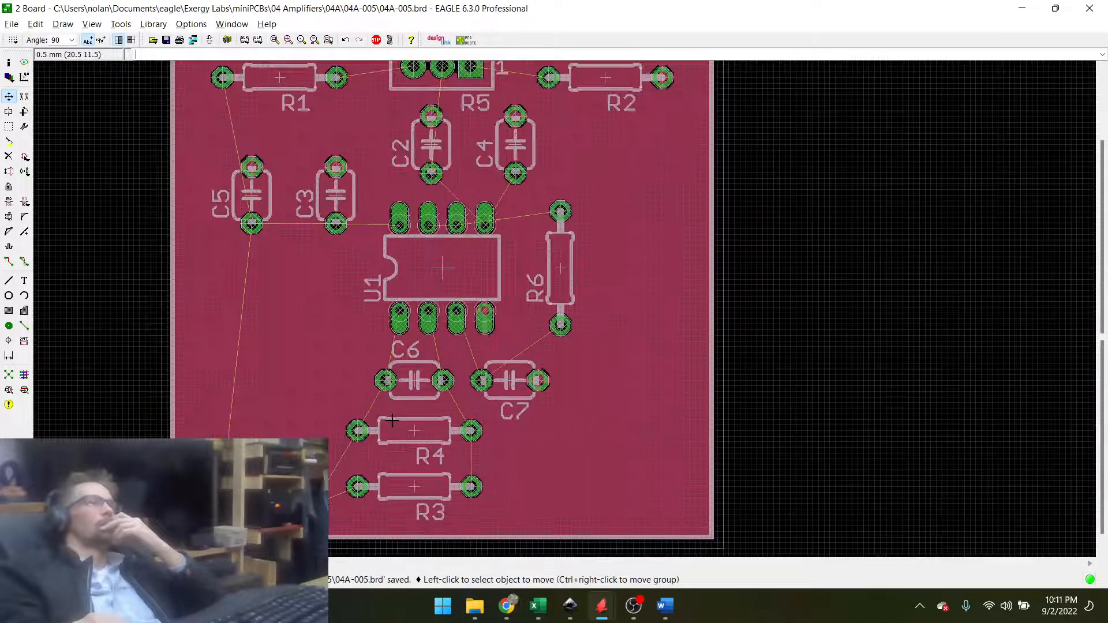
click(8, 263)
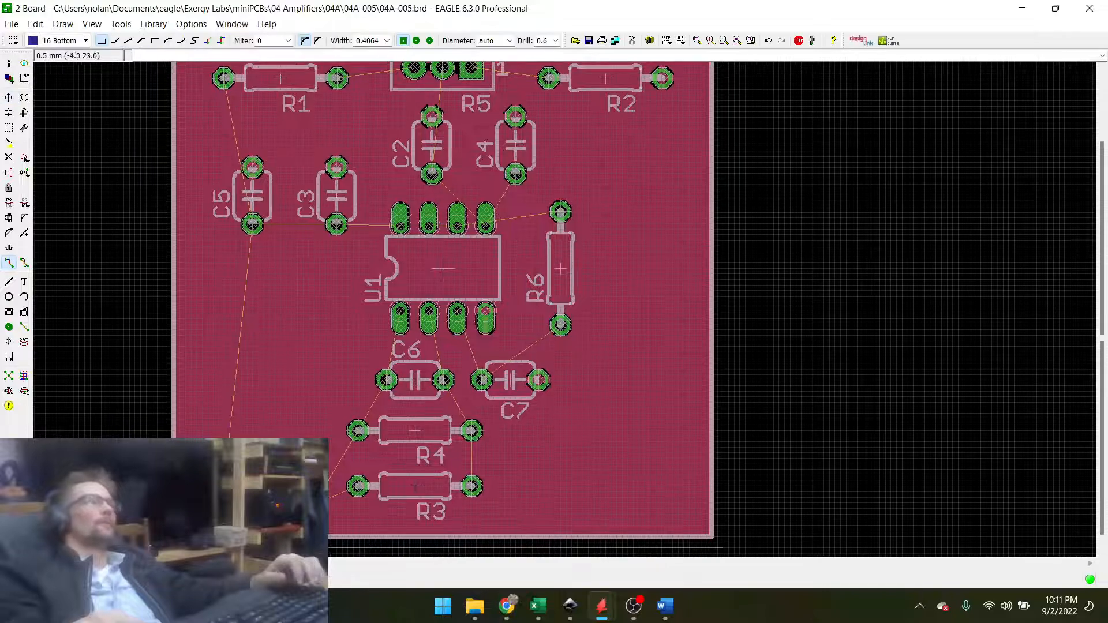
click(86, 40)
click(61, 53)
scroll(304, 536, up, 5)
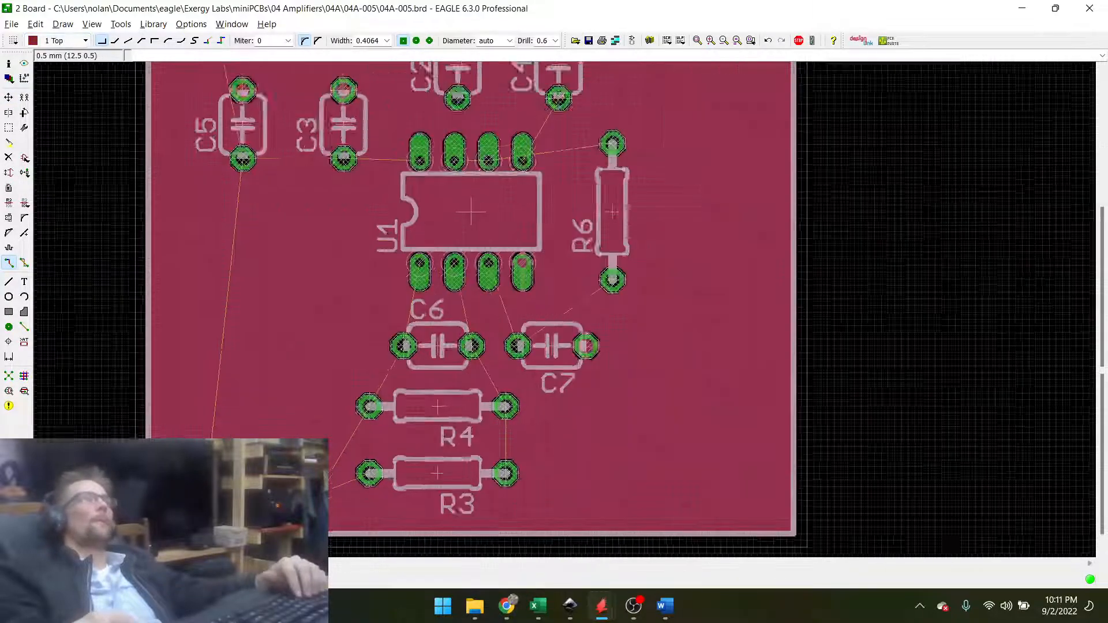
scroll(253, 497, up, 4)
click(239, 492)
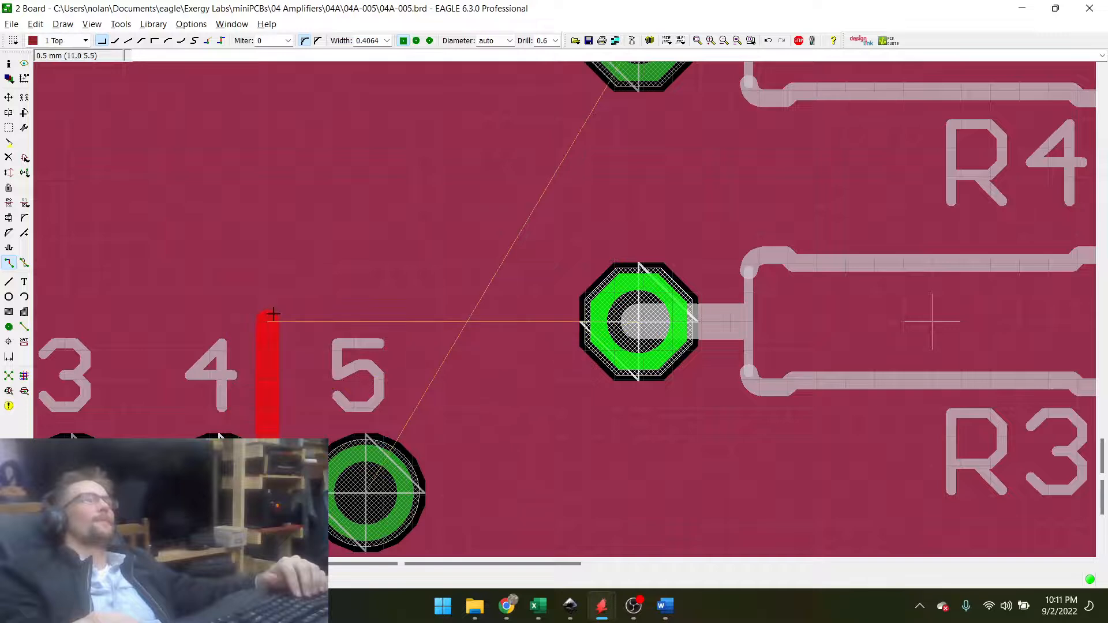
right_click(267, 314)
right_click(272, 314)
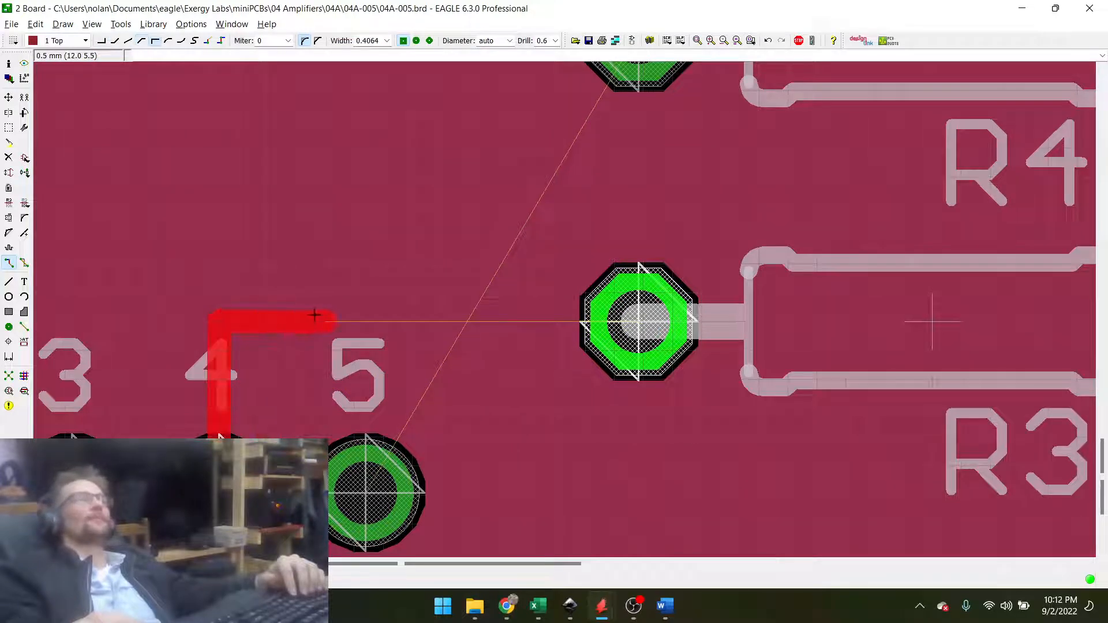
right_click(317, 314)
right_click(315, 314)
right_click(314, 314)
right_click(314, 316)
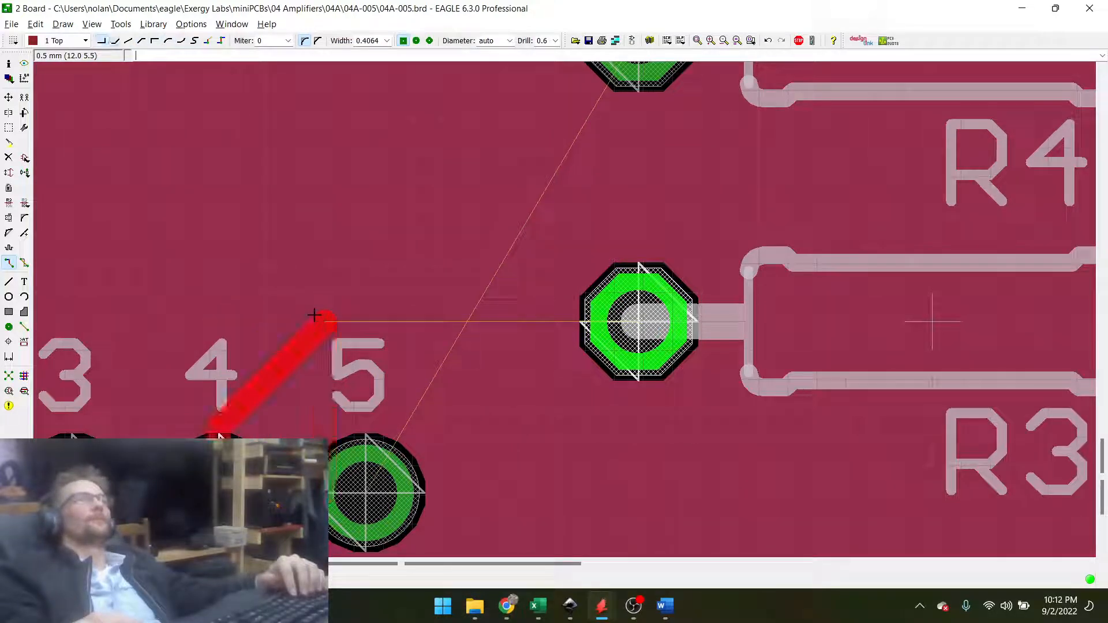
right_click(291, 321)
right_click(292, 320)
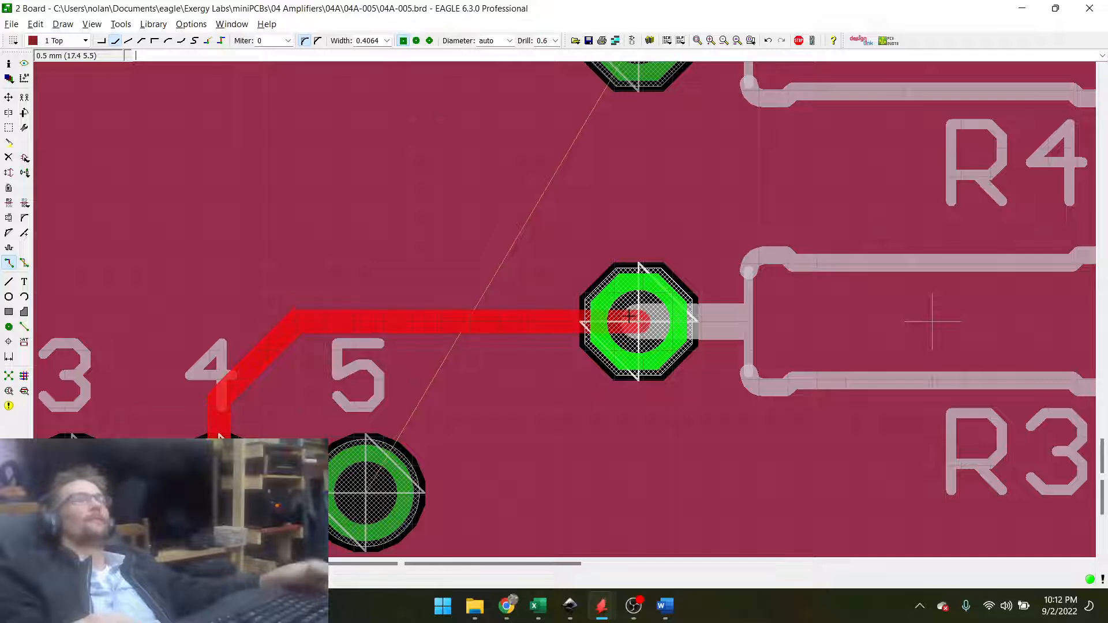
click(638, 321)
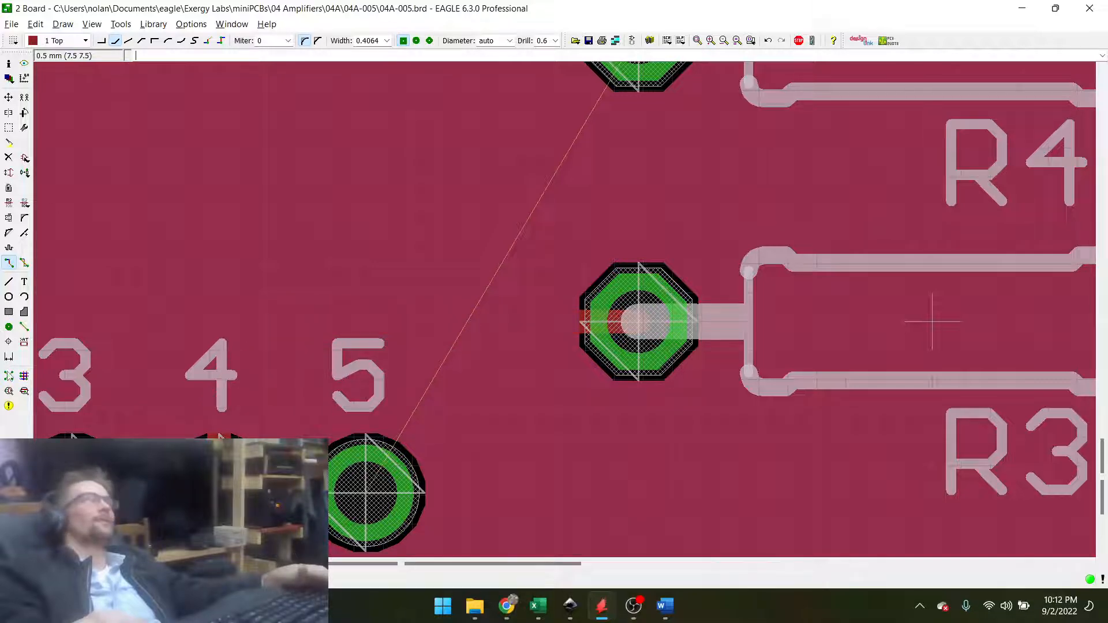
click(8, 376)
scroll(210, 348, down, 5)
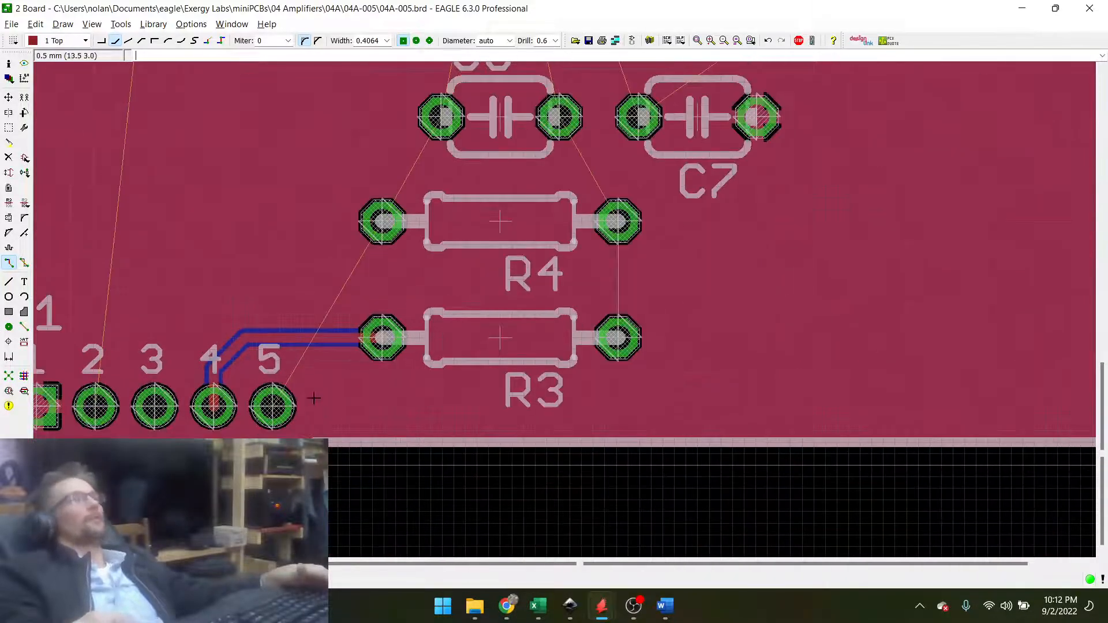
Route a 0.4064 mm trace on the Bottom layer from P1 pin 5 through R4's left pad to C6's left pad.
scroll(427, 440, down, 3)
scroll(445, 298, up, 1)
scroll(445, 472, down, 3)
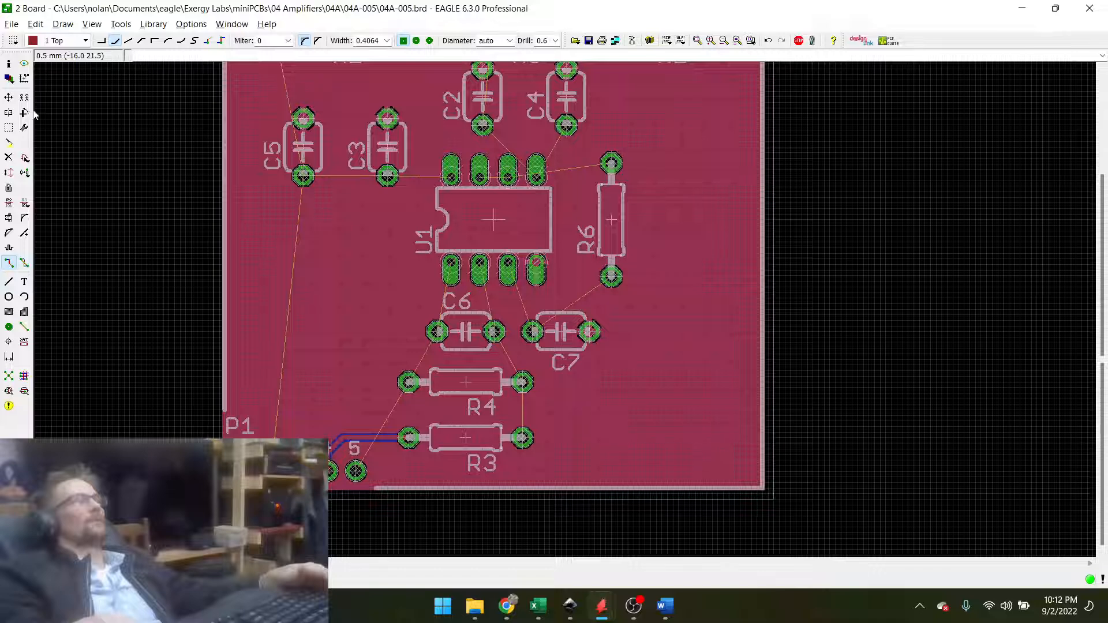
click(65, 40)
click(62, 64)
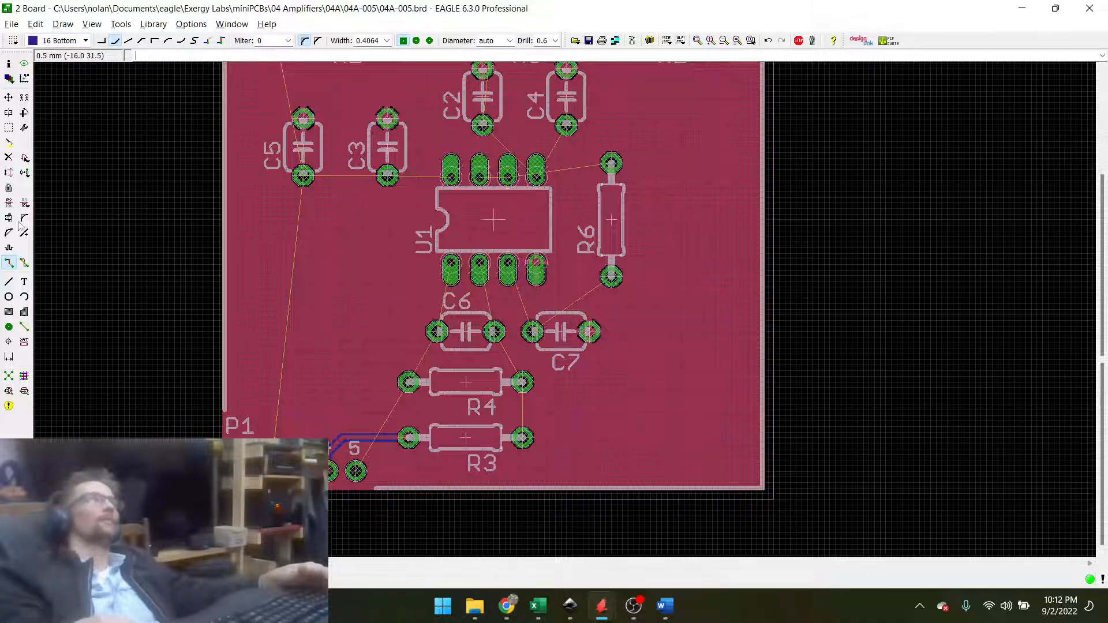
scroll(375, 485, up, 2)
click(345, 457)
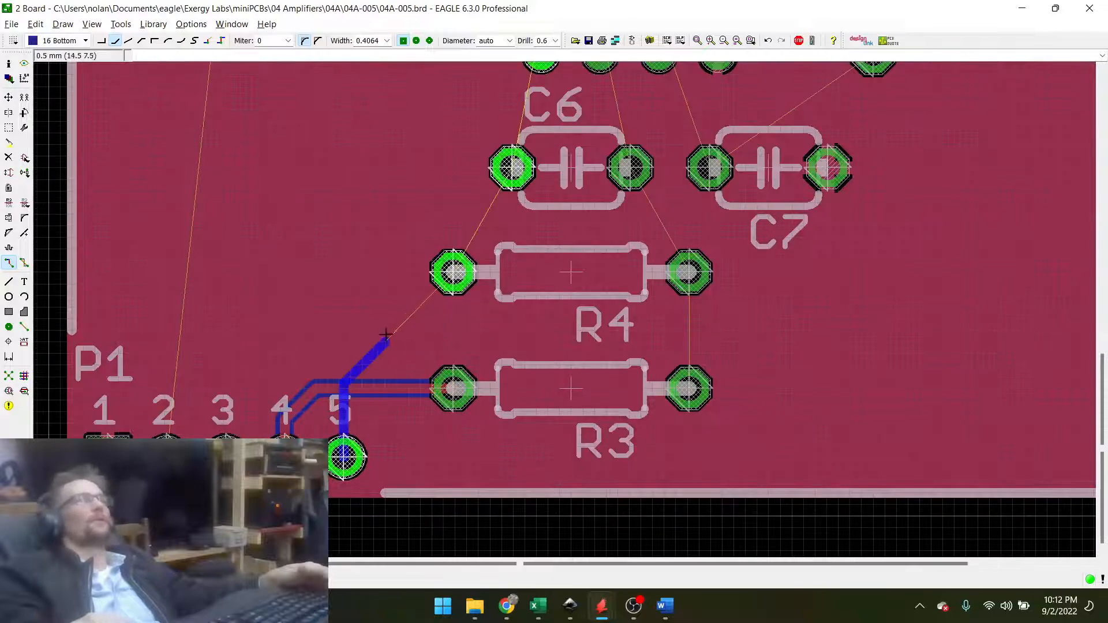
click(453, 272)
click(454, 270)
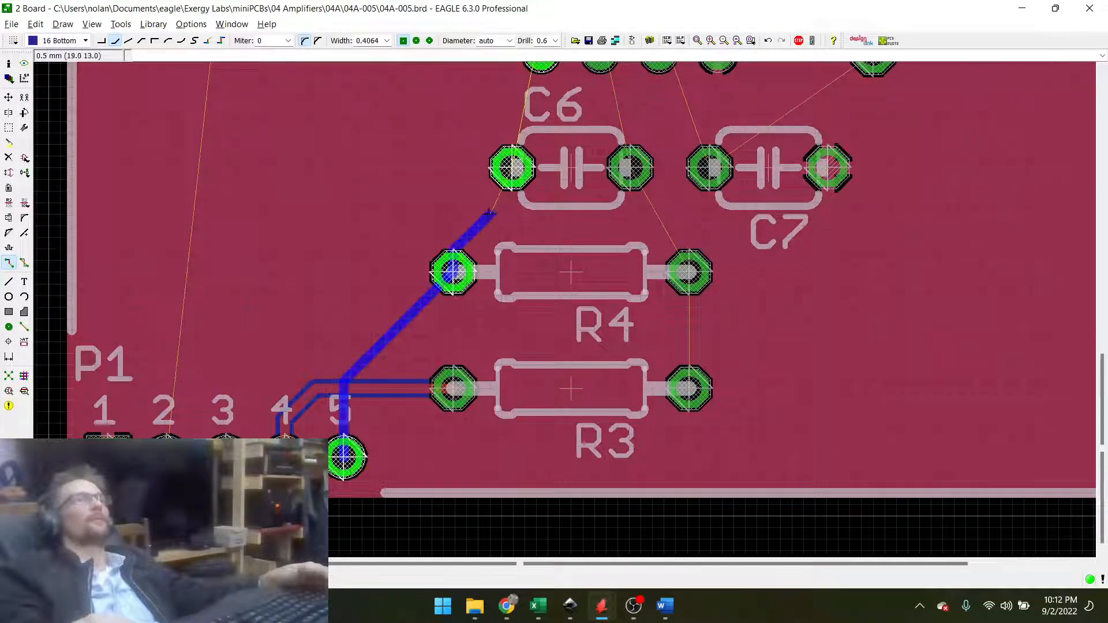
click(514, 172)
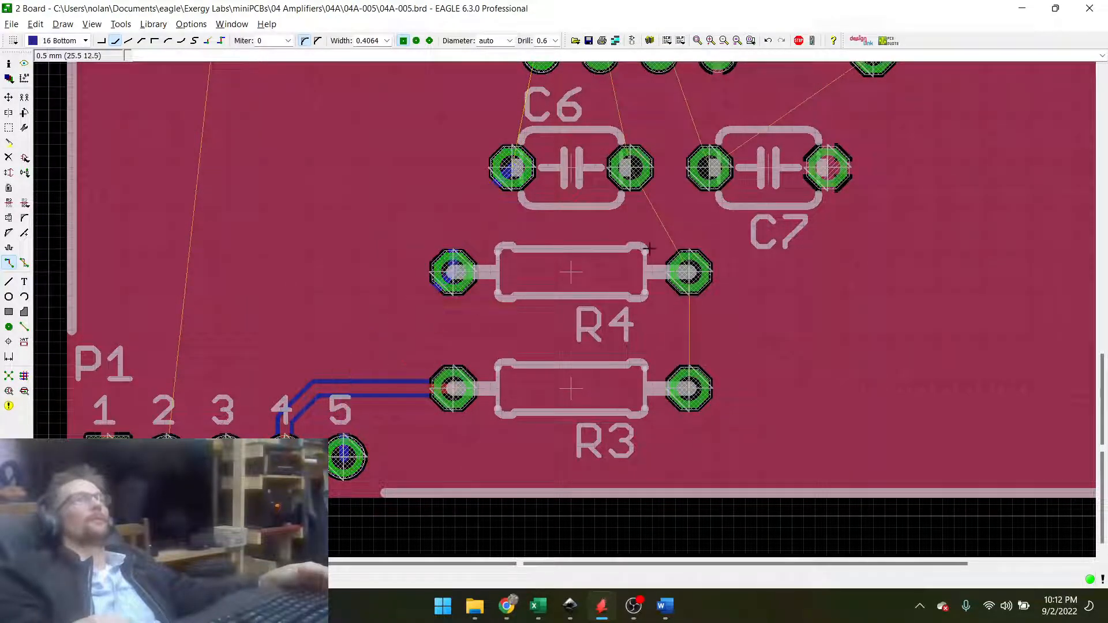
Route a Bottom-layer trace from R3's right pad up through R4's right pad to C6's right pad.
click(689, 388)
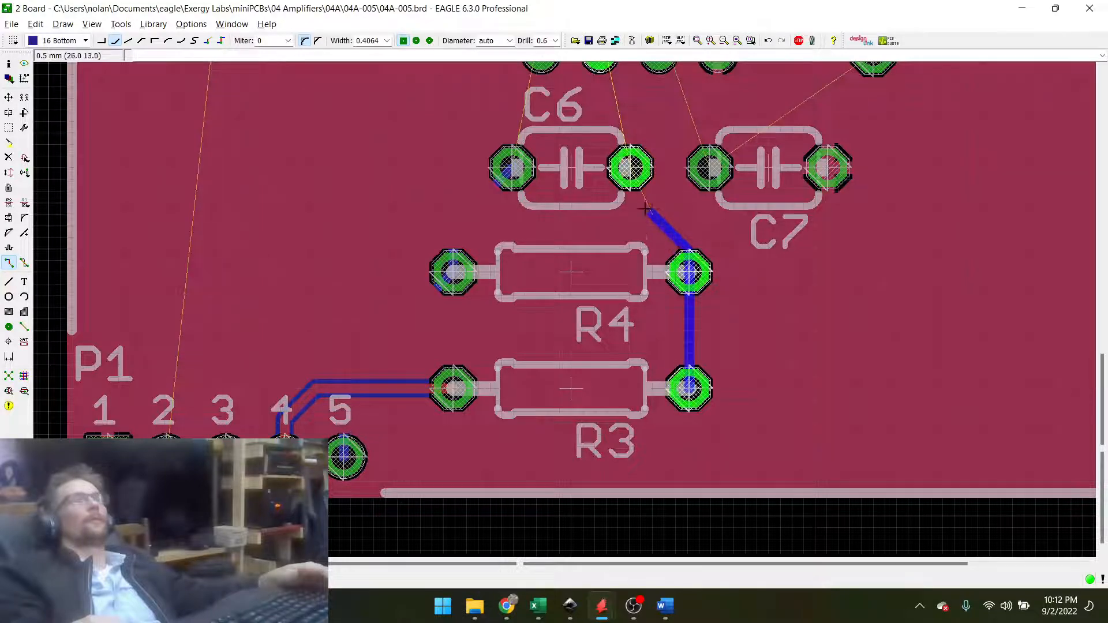
key(Escape)
scroll(559, 450, up, 2)
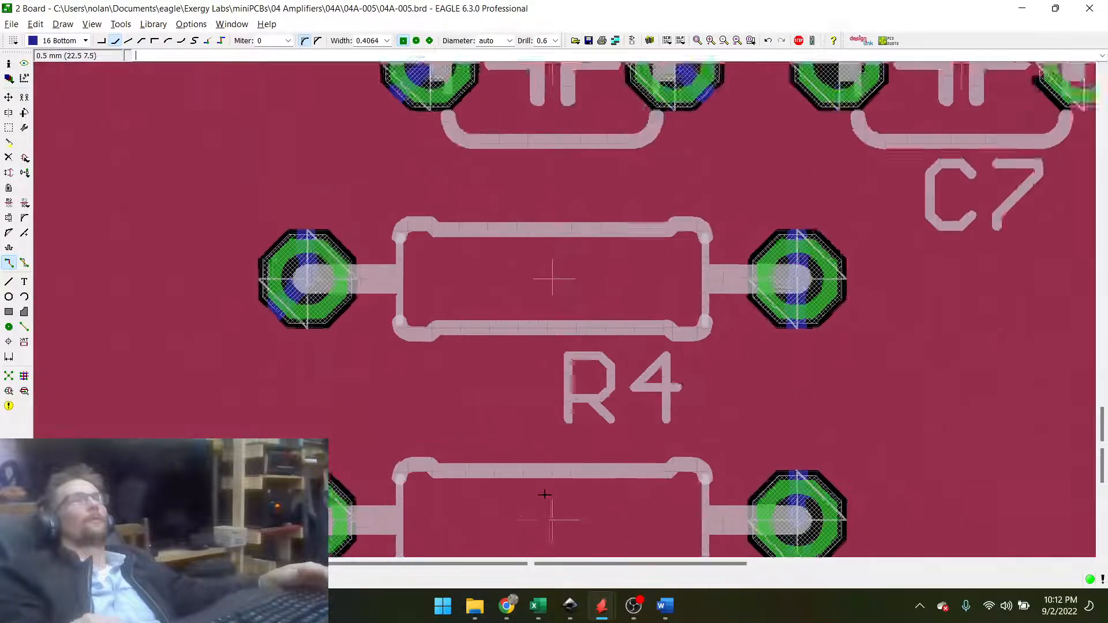
Route Bottom-layer traces from C6's left and right pads to U1's first and second lower-row pins, counted from the left.
scroll(545, 499, down, 1)
scroll(542, 500, down, 2)
scroll(472, 416, up, 4)
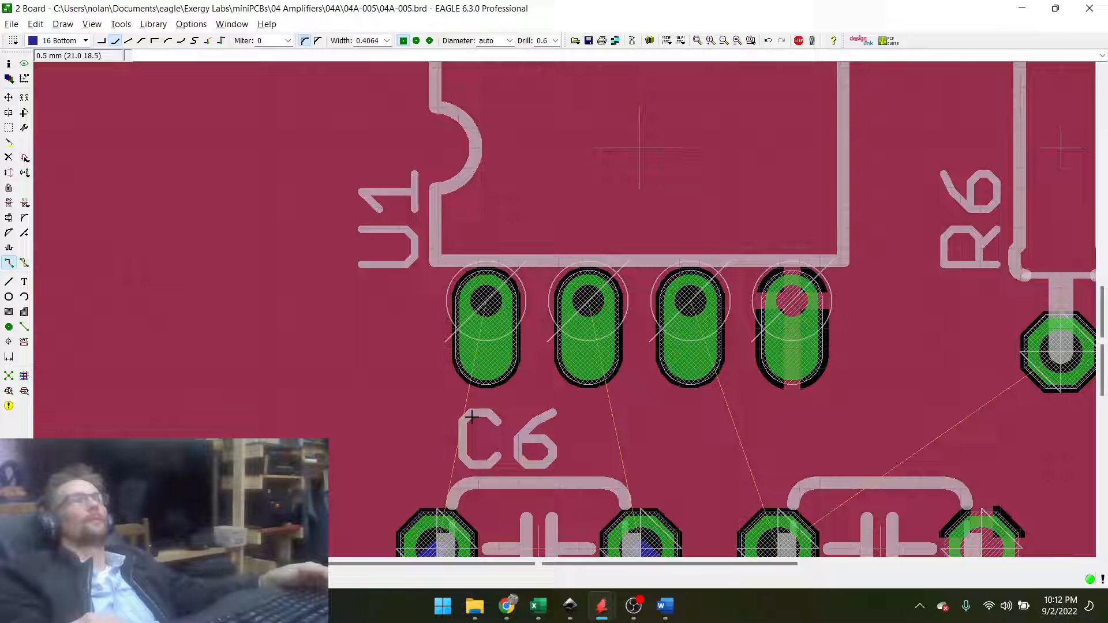
click(453, 531)
right_click(486, 301)
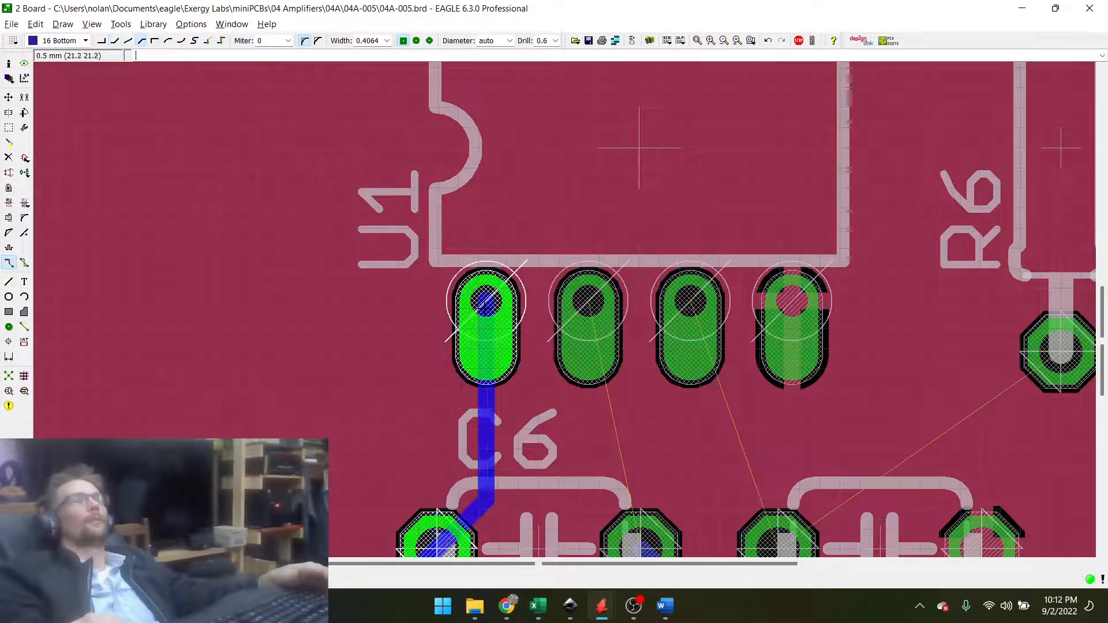
key(Escape)
click(624, 524)
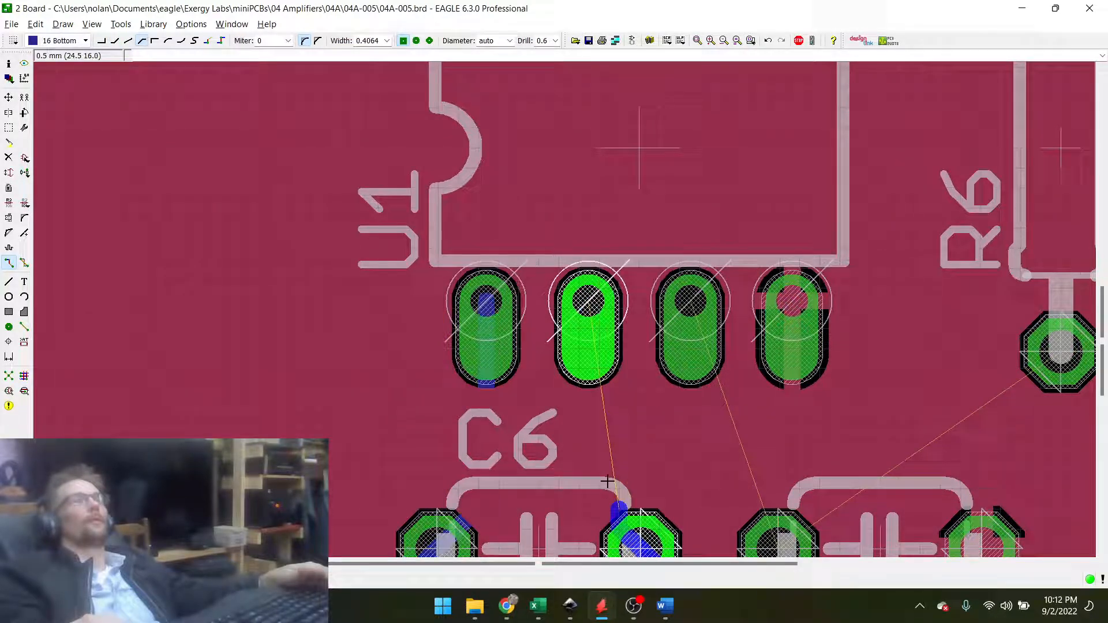
click(588, 312)
Route Bottom-layer traces from C7's left pad to U1's third lower-row pin and to R6's lower pad, using 45-degree bends.
scroll(500, 293, down, 3)
scroll(589, 354, up, 3)
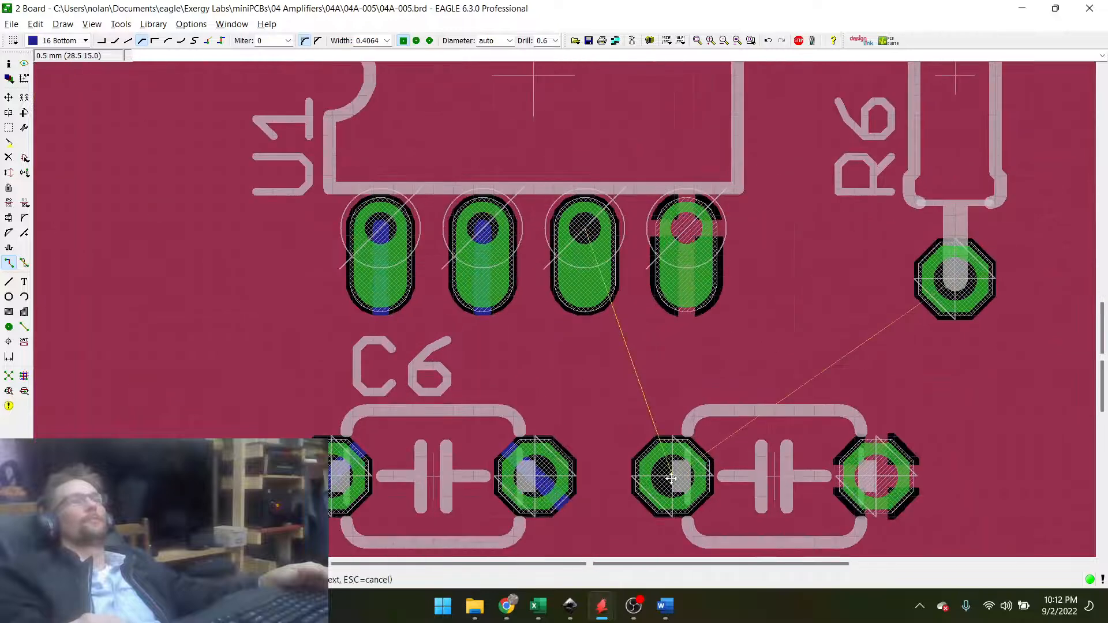
click(655, 437)
click(603, 270)
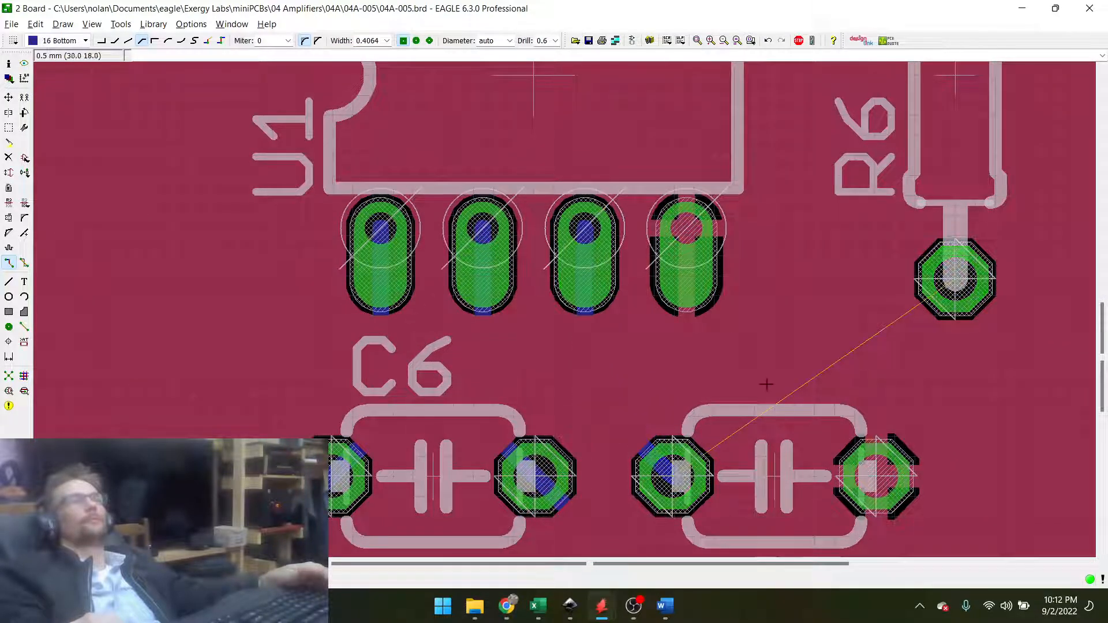
click(681, 472)
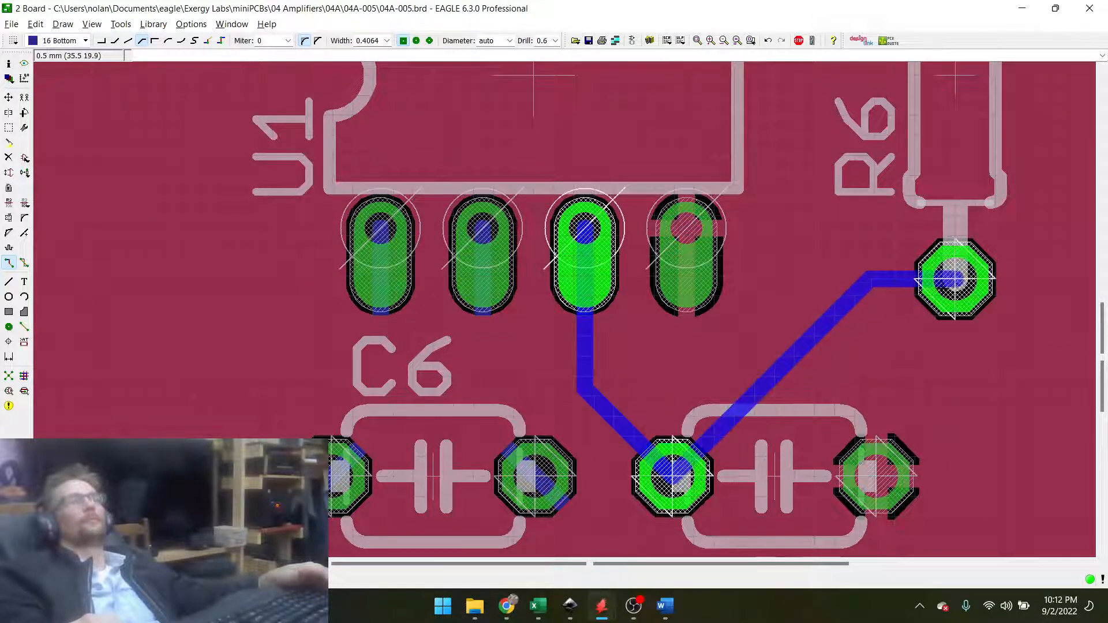
click(955, 279)
Route a 0.4064 mm Bottom-layer trace from R6's upper pad beneath U1's body to its third upper-row pin, and on to the second.
scroll(955, 279, down, 4)
scroll(494, 237, up, 3)
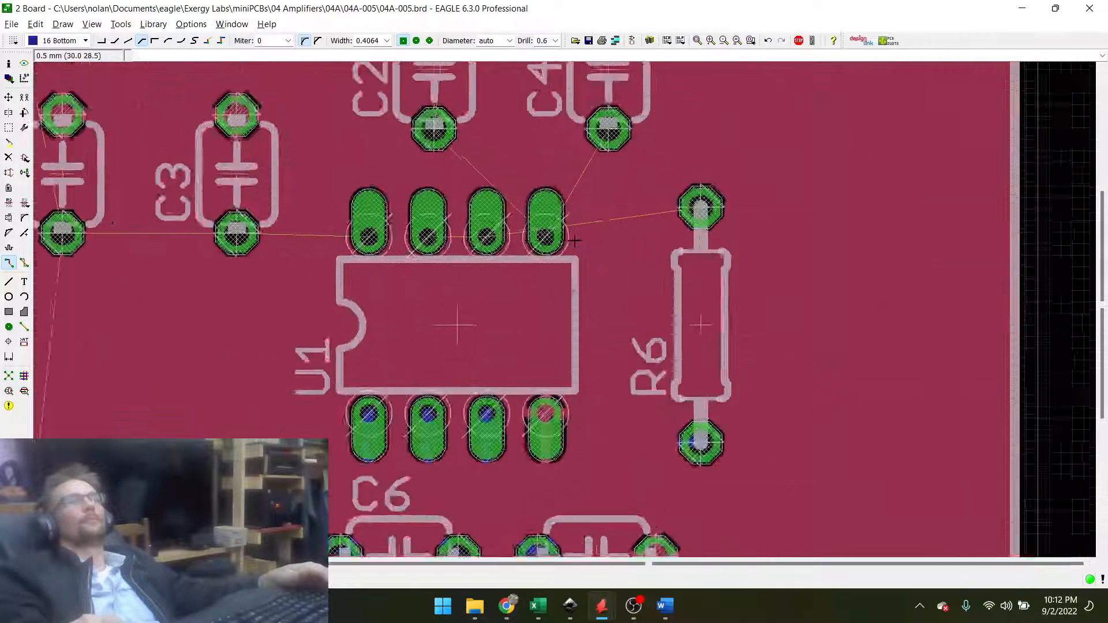
scroll(494, 237, up, 2)
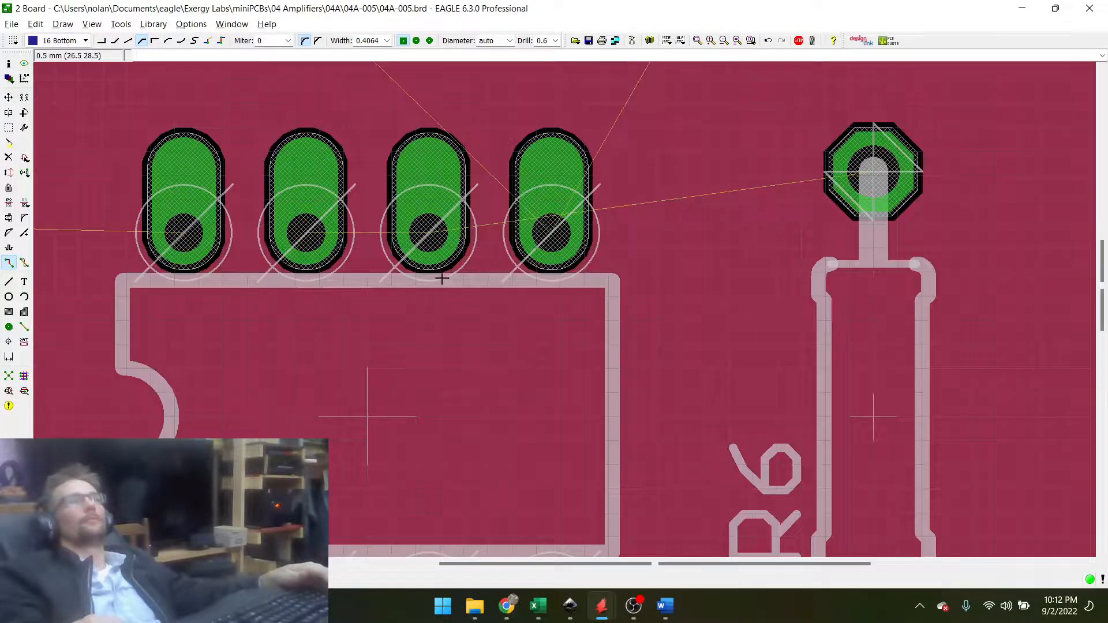
scroll(441, 279, down, 4)
scroll(446, 313, up, 2)
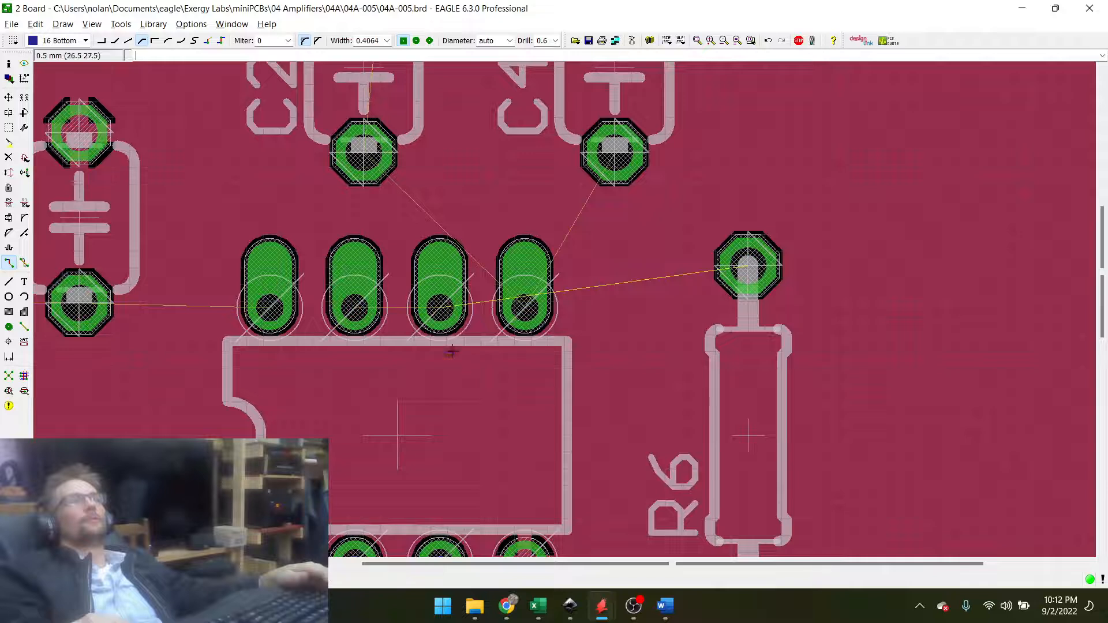
click(452, 352)
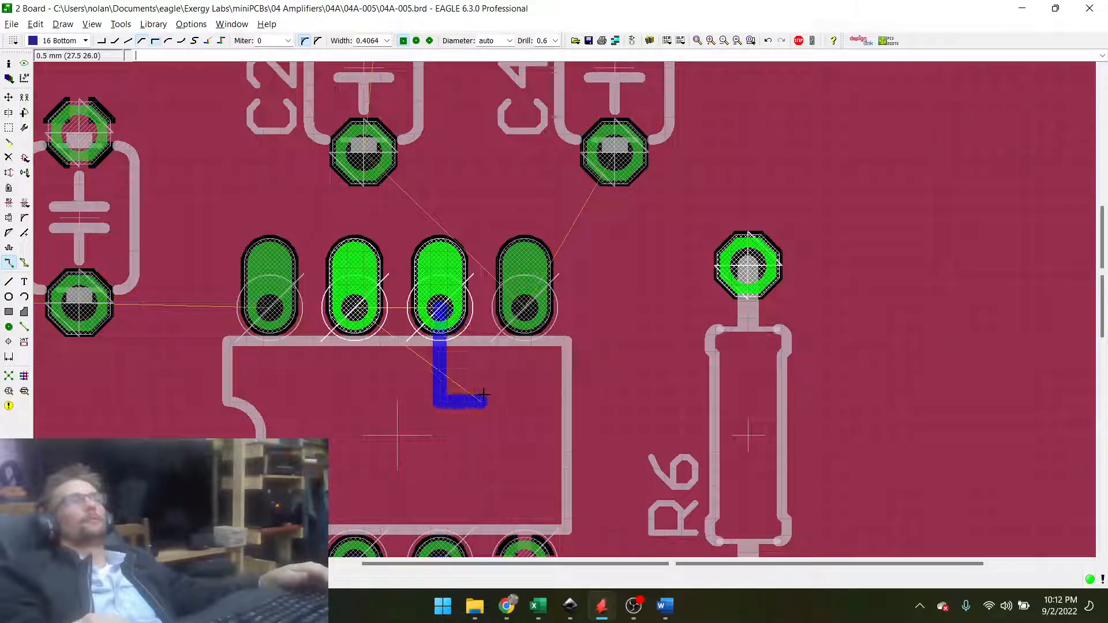
right_click(484, 394)
right_click(483, 395)
right_click(483, 395)
right_click(483, 394)
right_click(483, 395)
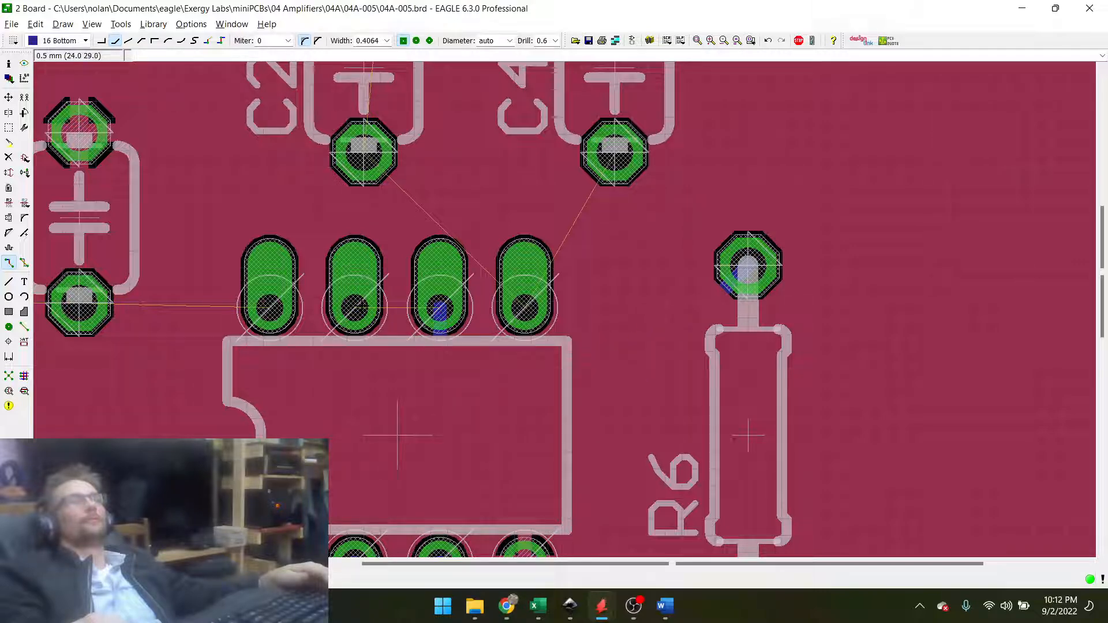
click(362, 303)
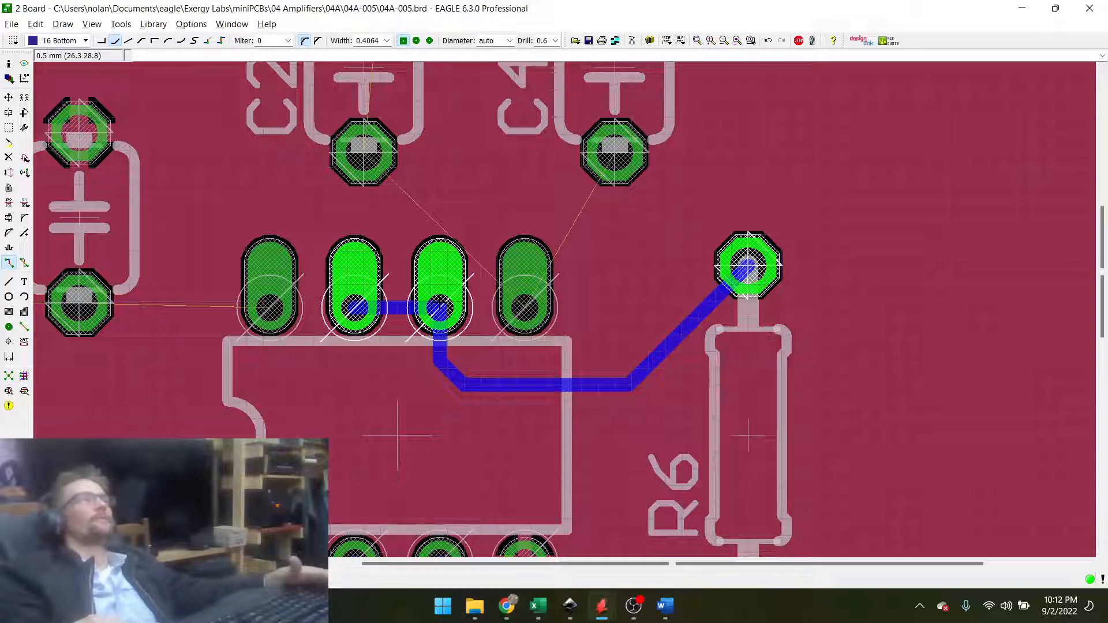
key(Escape)
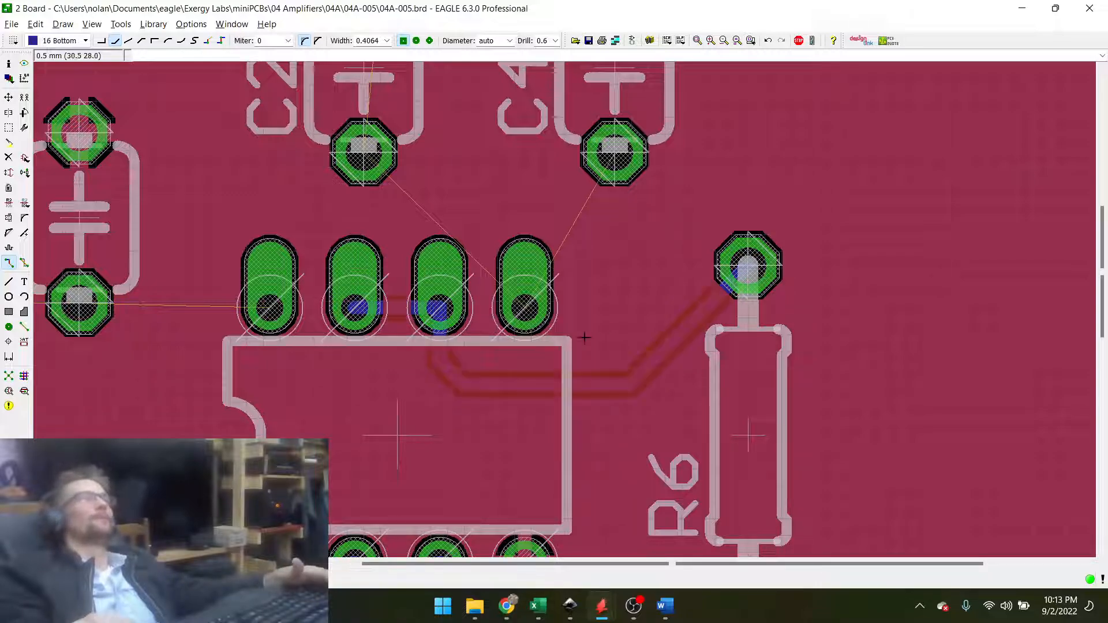
Route a straight Bottom-layer trace between the lower pads of C2 and C4.
scroll(612, 343, down, 4)
scroll(572, 261, up, 4)
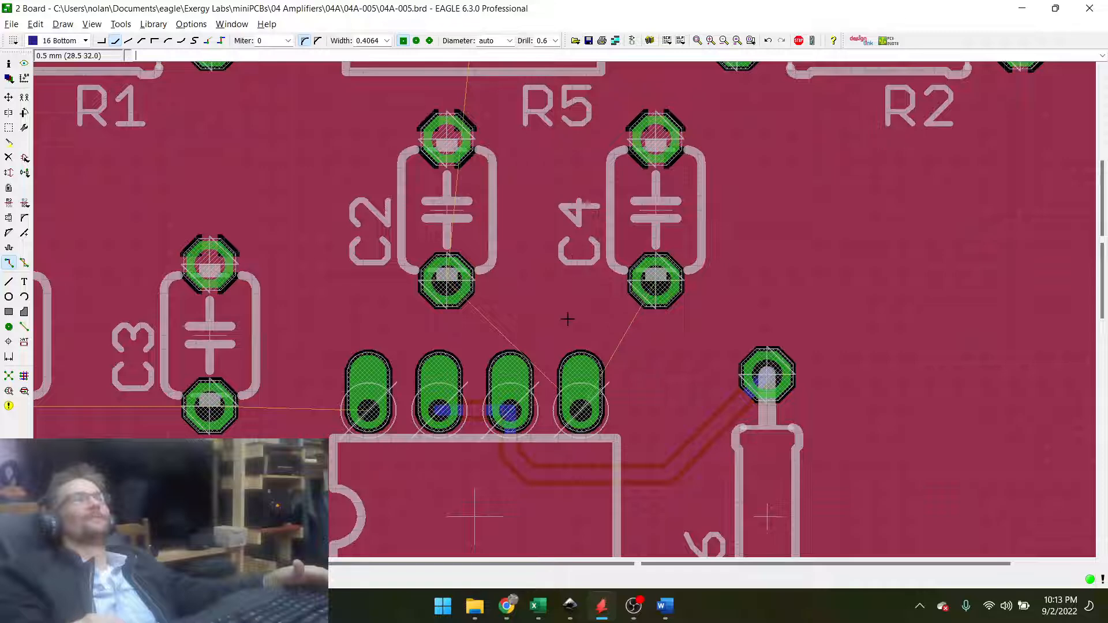
scroll(567, 319, up, 1)
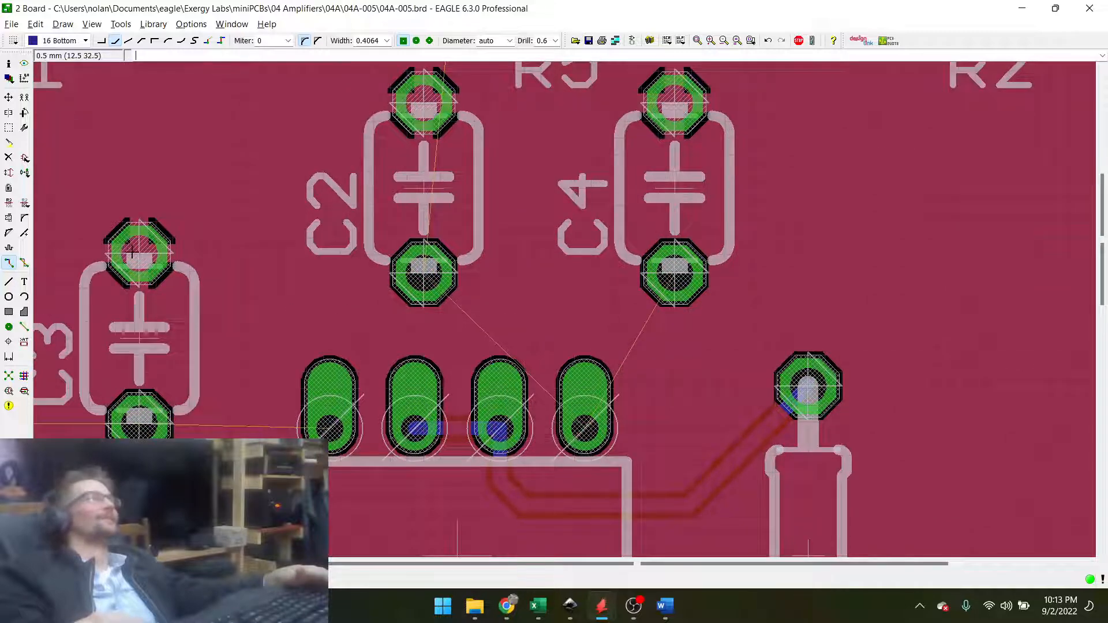
click(424, 273)
click(674, 273)
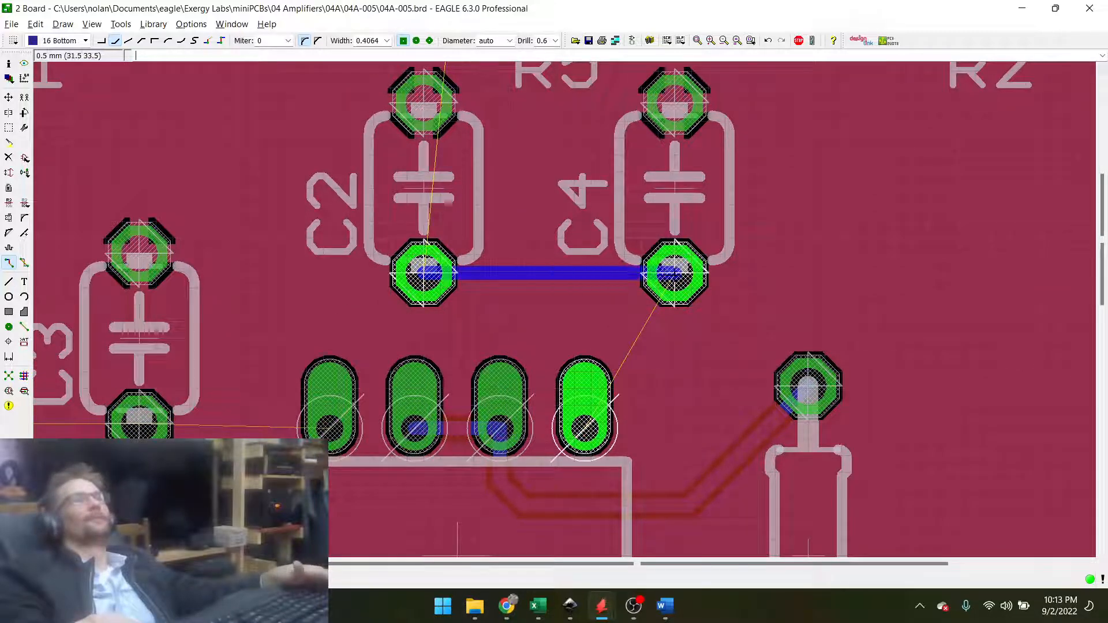
Route a Bottom-layer trace from U1's rightmost upper-row pin diagonally to C4's lower pad, and recompute the airwires.
click(586, 403)
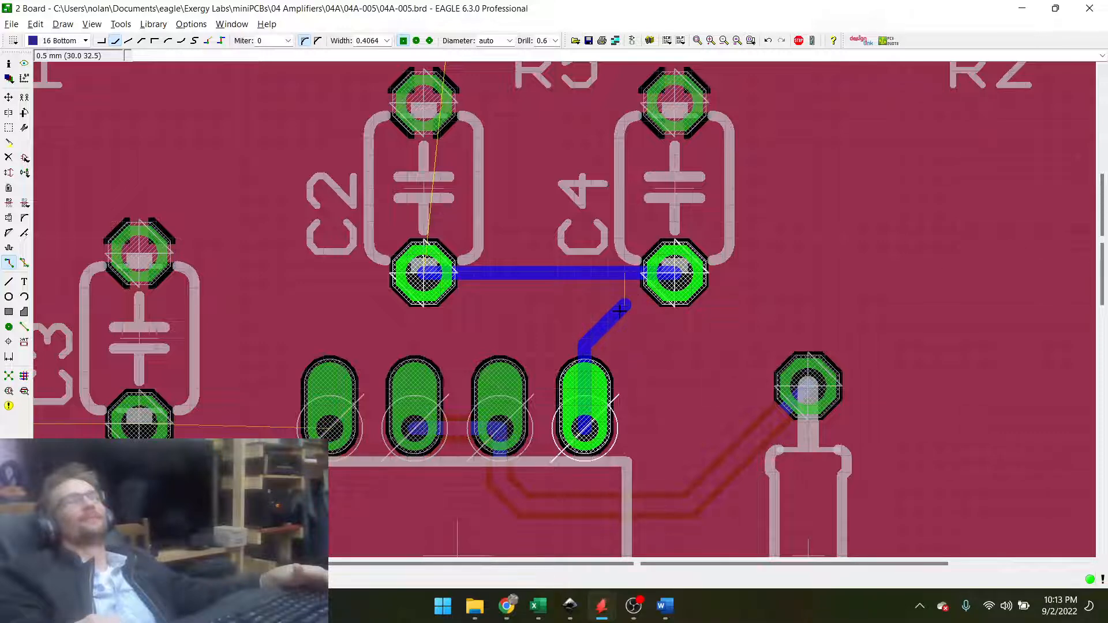
click(687, 271)
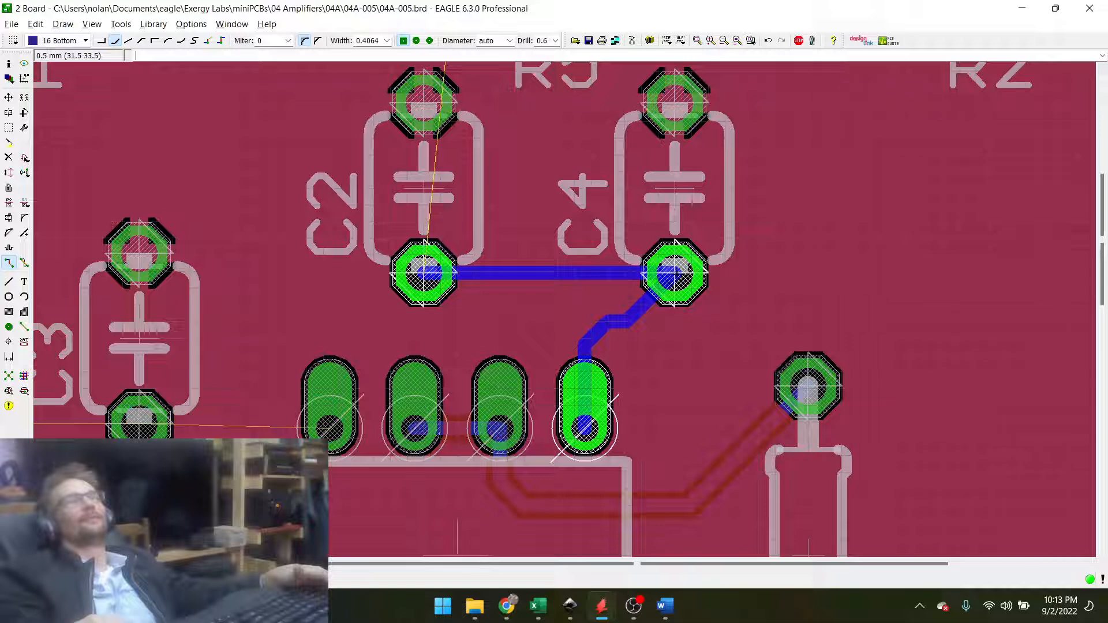
click(677, 274)
click(8, 376)
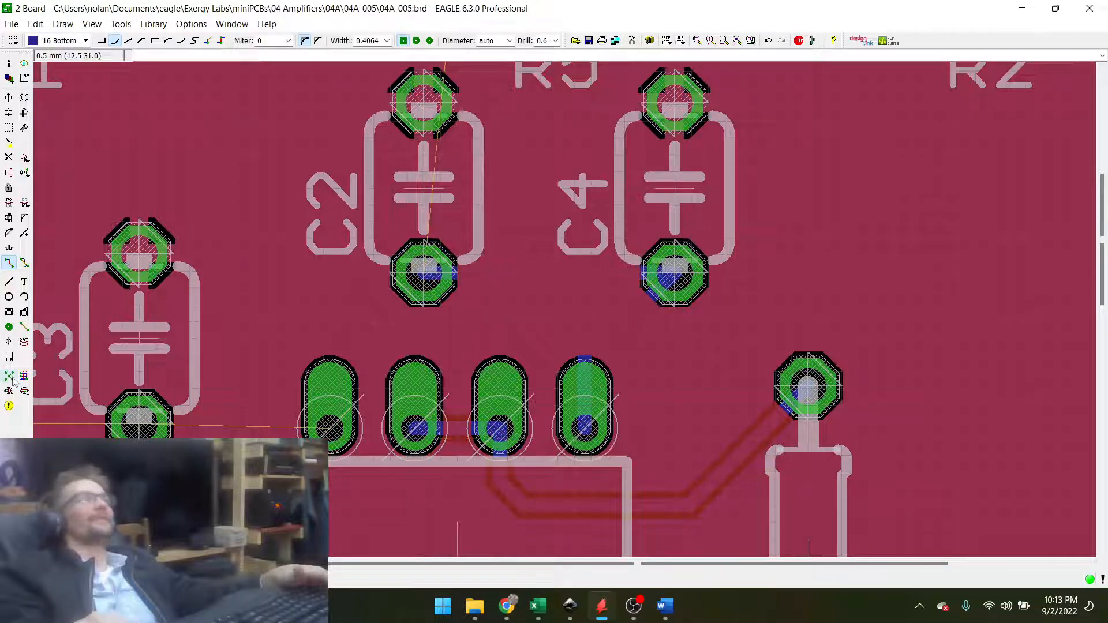
scroll(460, 363, up, 3)
scroll(613, 314, down, 5)
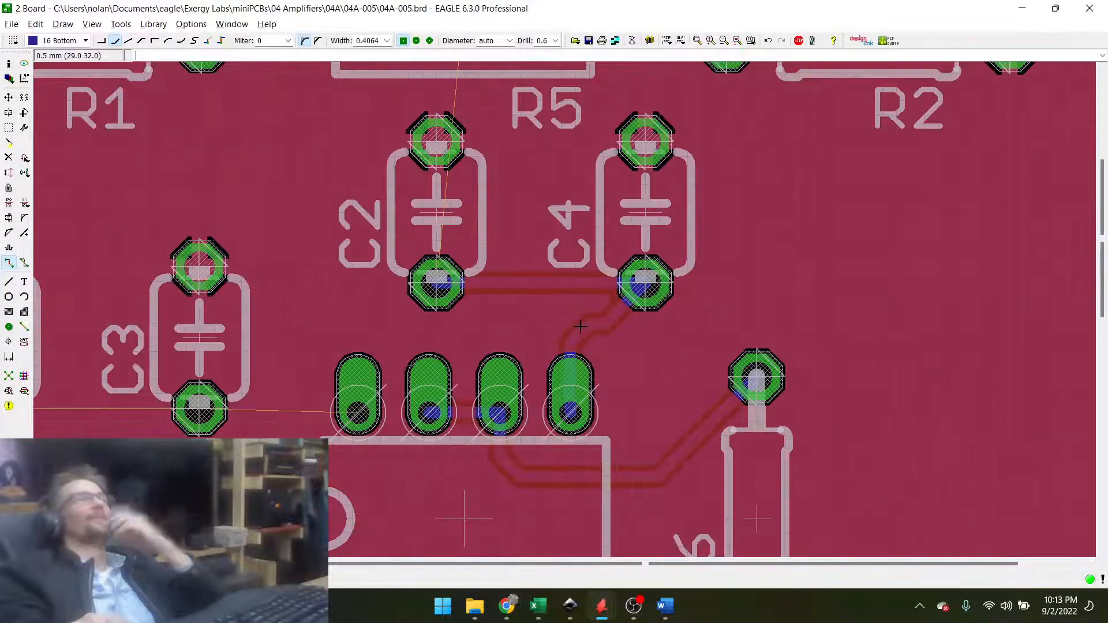
Move the bend of the trace between U1's rightmost upper-row pin and C4 to straighten out its kink.
scroll(580, 326, down, 4)
scroll(595, 207, up, 4)
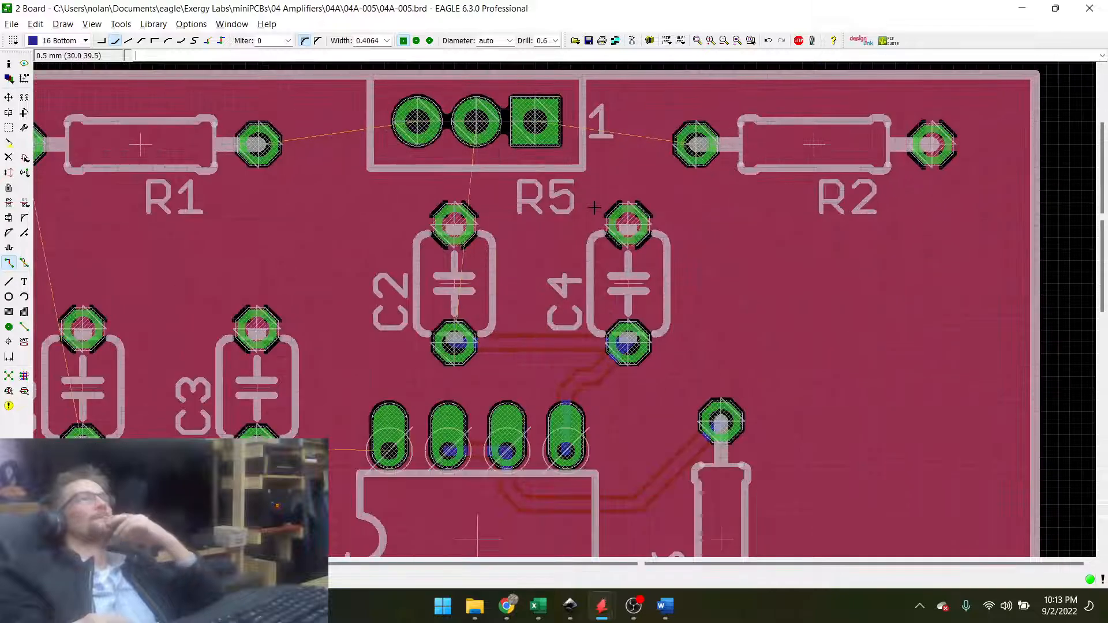
scroll(594, 208, down, 3)
scroll(346, 260, up, 5)
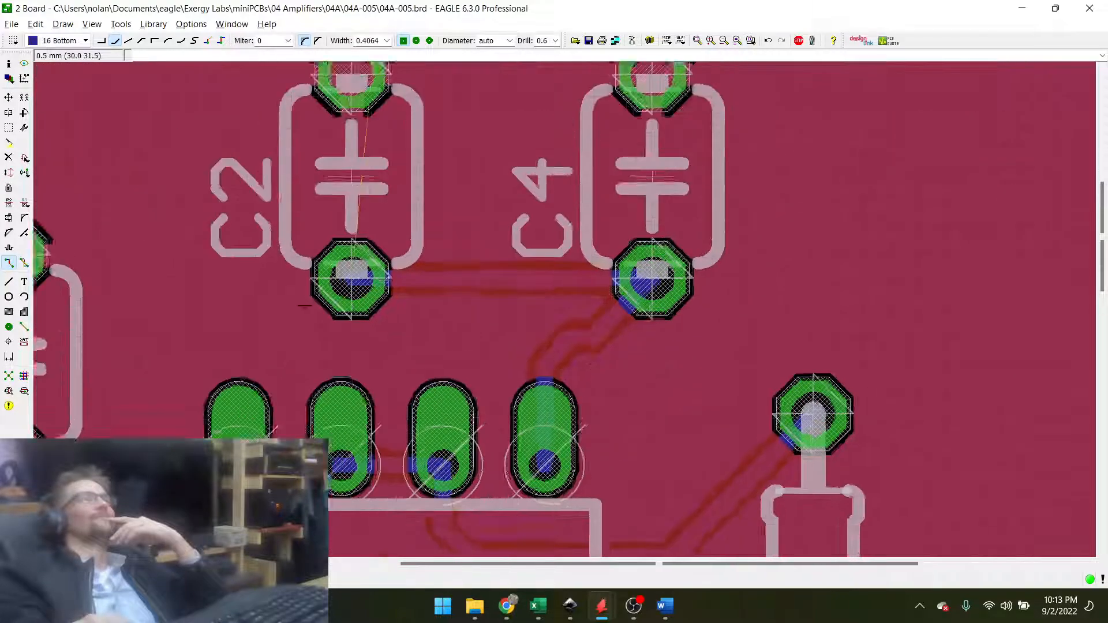
click(9, 98)
scroll(565, 352, up, 3)
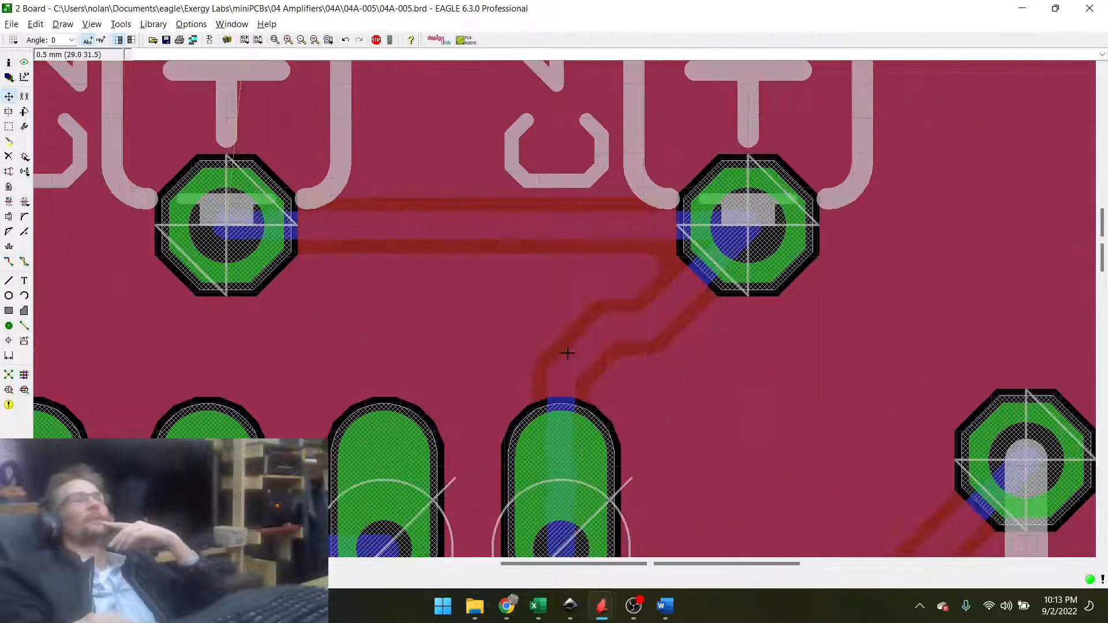
click(579, 354)
click(578, 387)
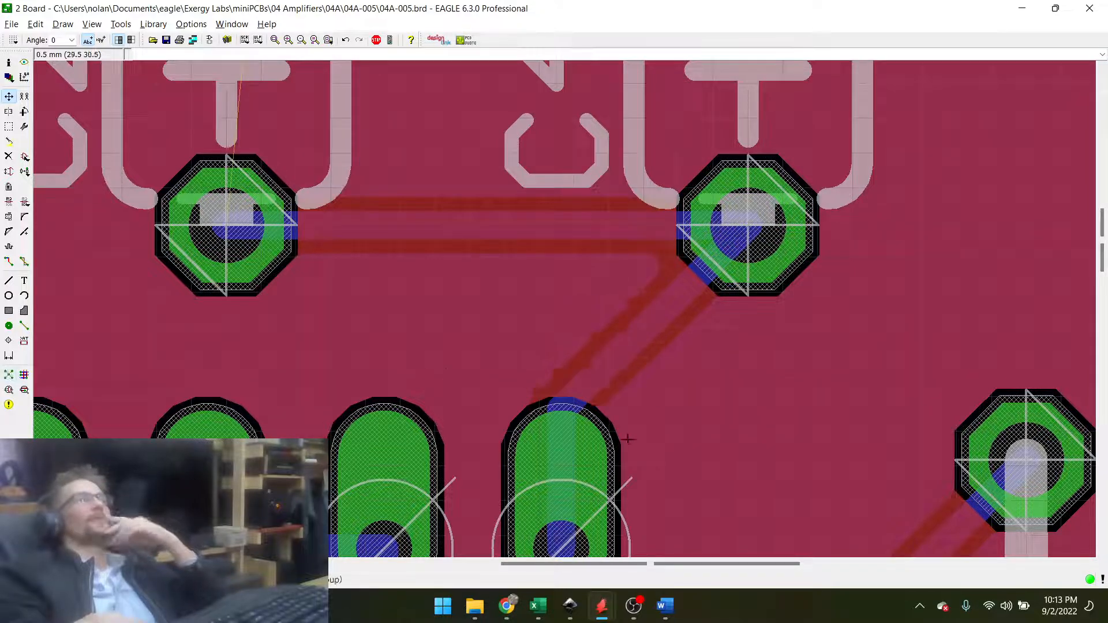
Rip up the diagonal trace between U1's rightmost upper-row pin and C4's lower pad.
scroll(667, 389, down, 4)
scroll(667, 389, up, 1)
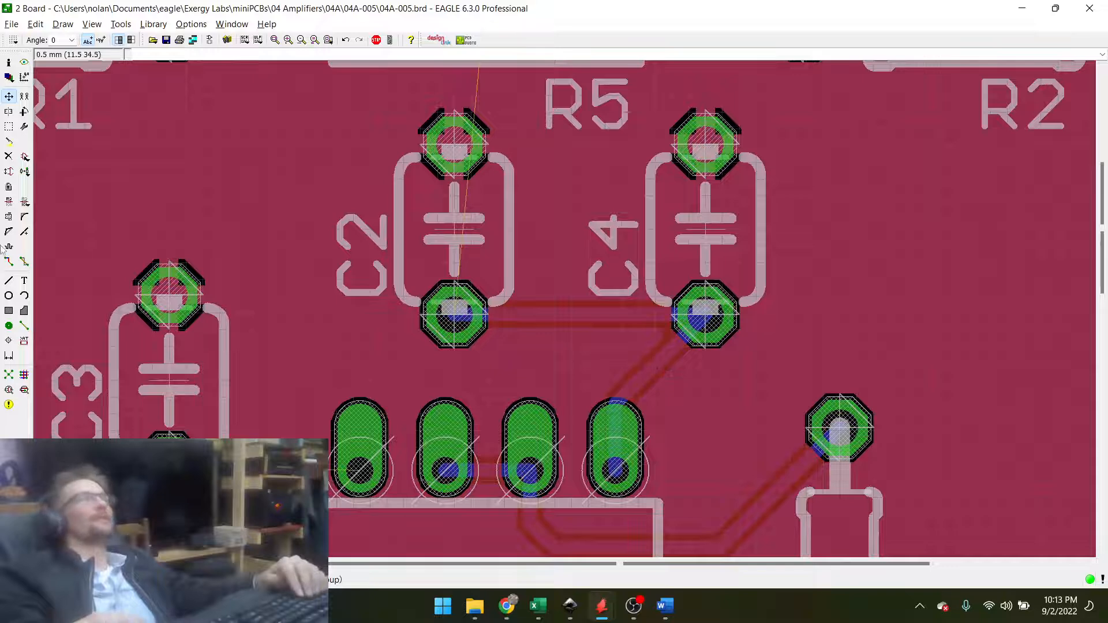
click(23, 263)
click(656, 379)
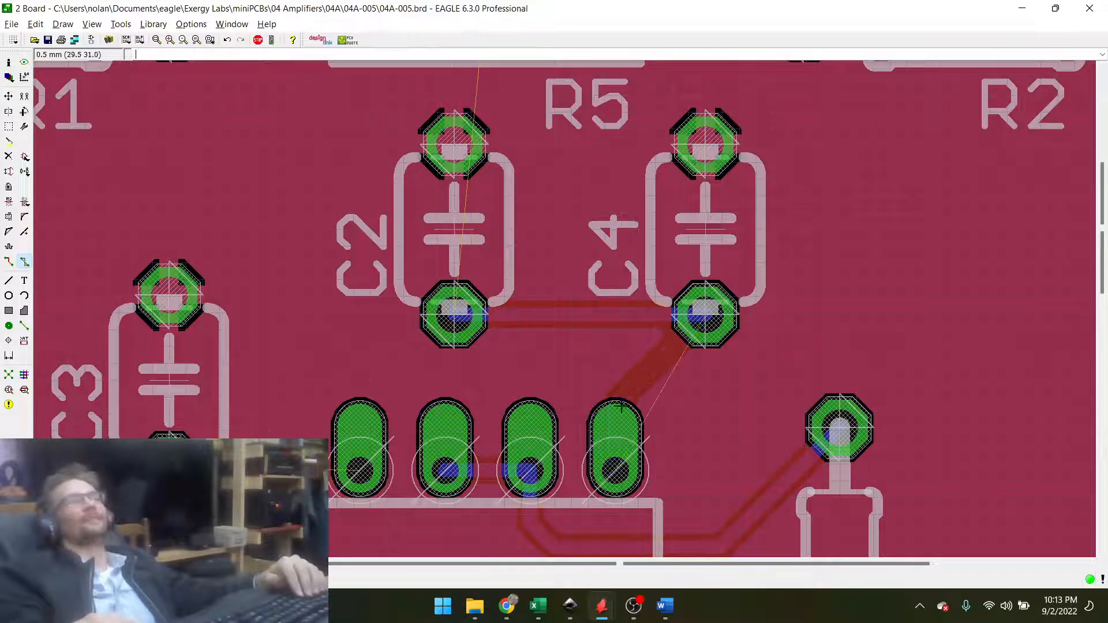
Route a Bottom-layer trace sideways out of U1's rightmost upper-row pin, bending up to C4's lower pad, and recompute the airwires.
click(14, 263)
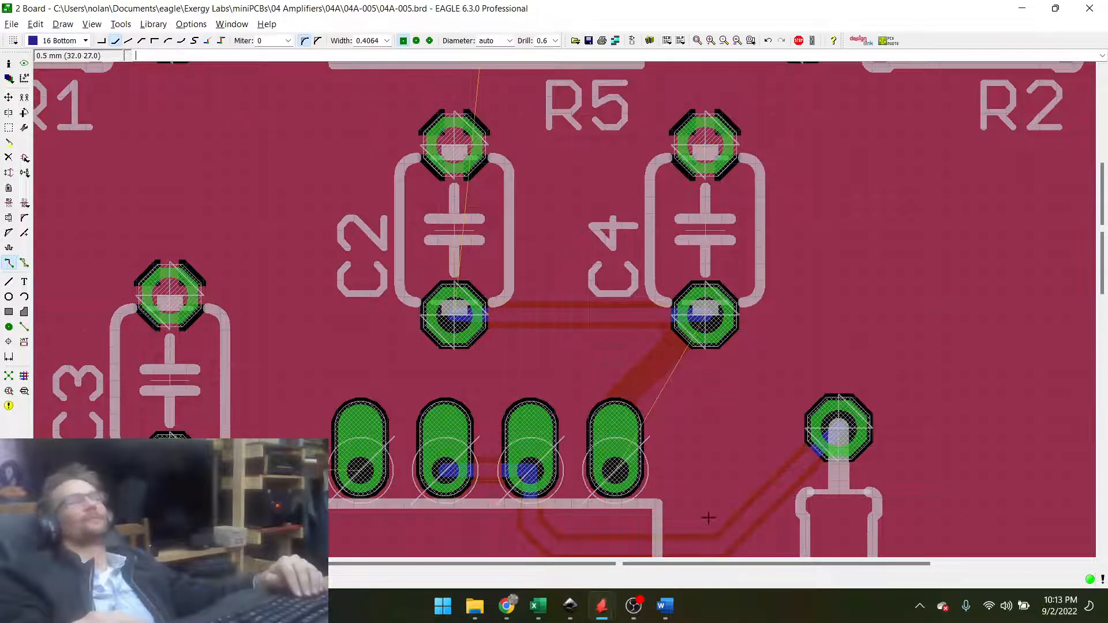
click(603, 460)
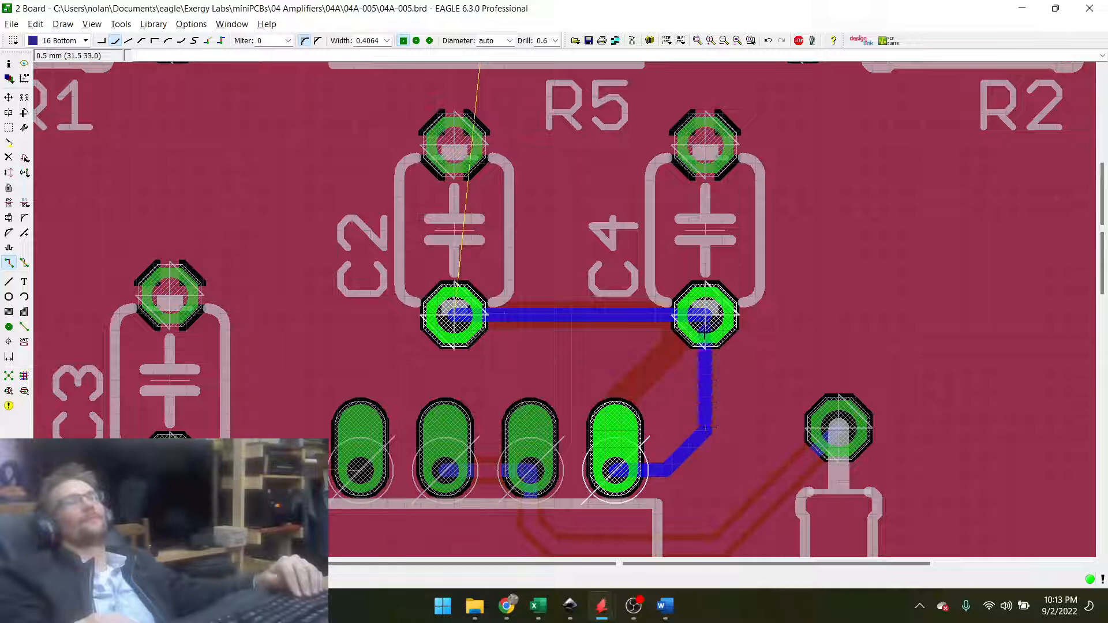
key(Escape)
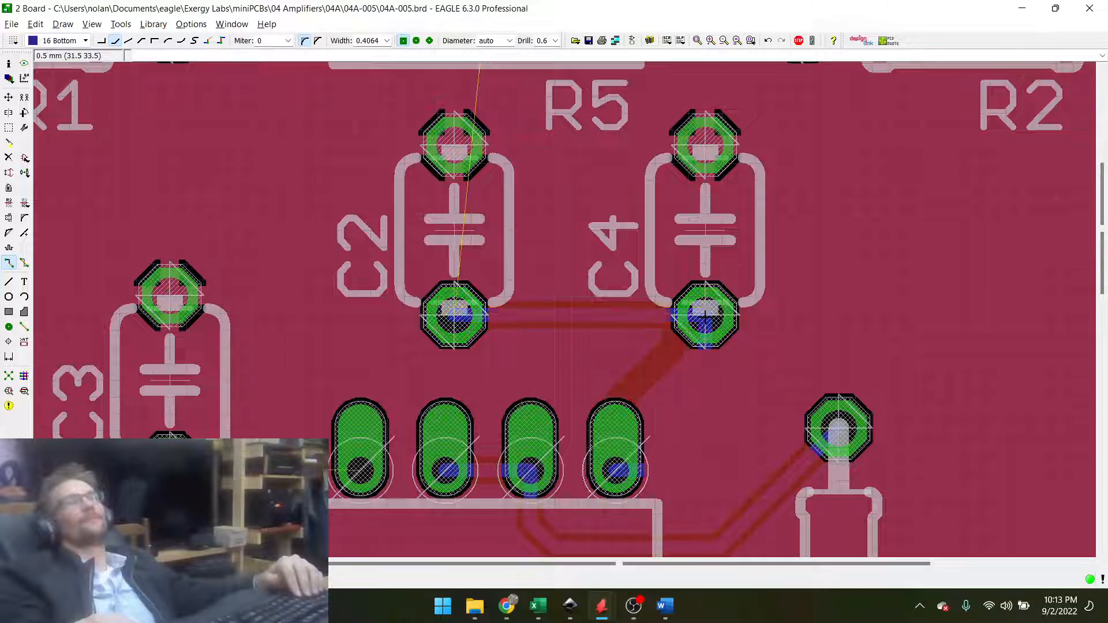
click(9, 376)
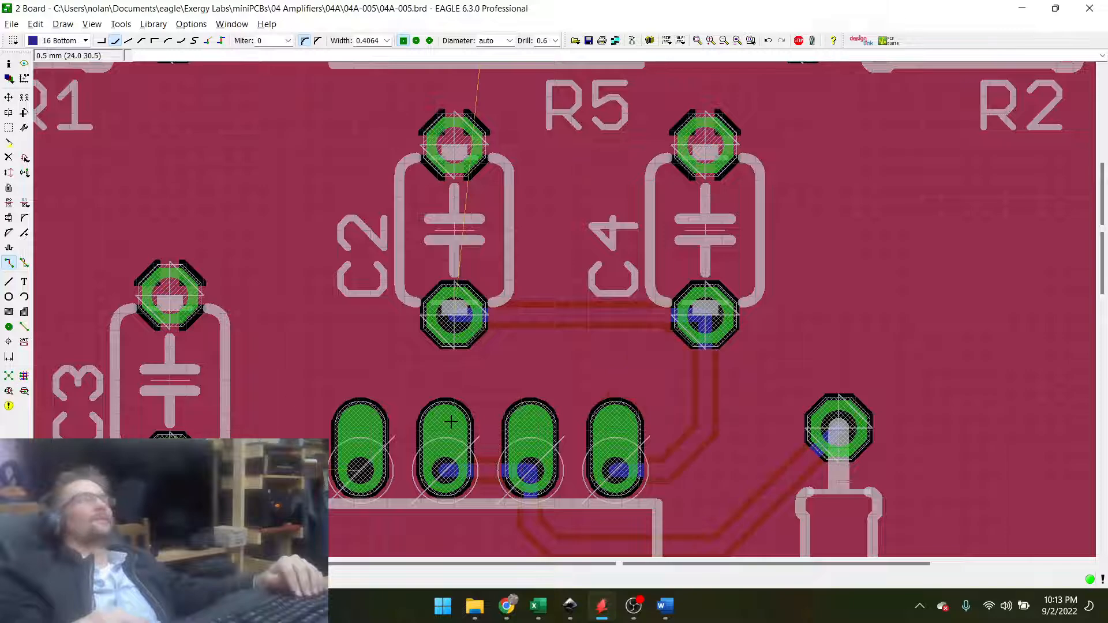
Review the new traces around U1's upper row and save the board.
scroll(566, 404, down, 3)
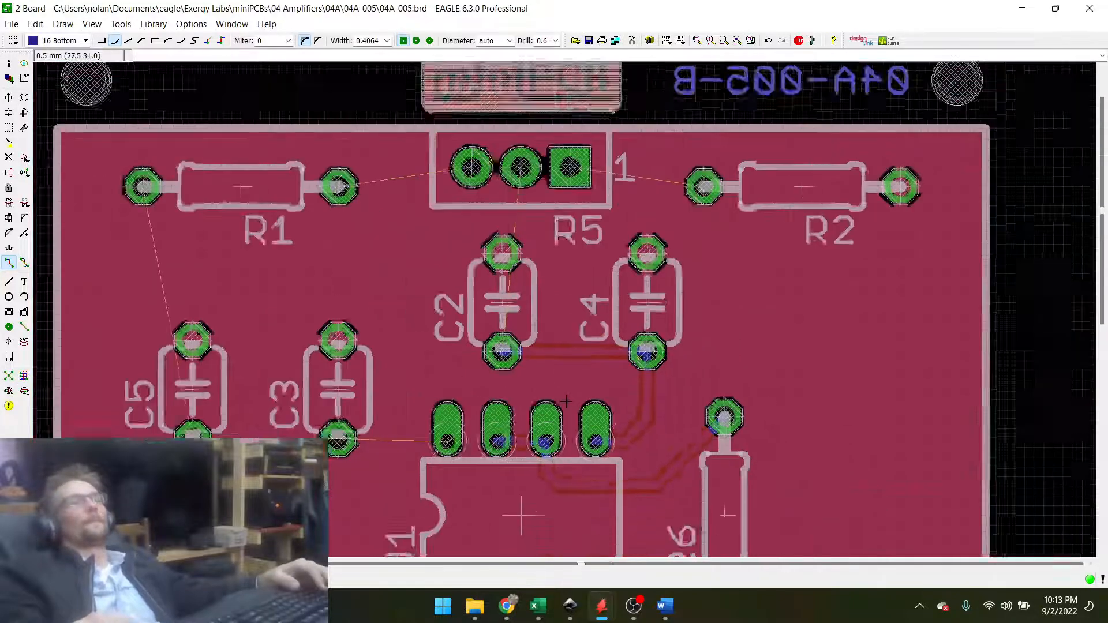
scroll(489, 411, up, 7)
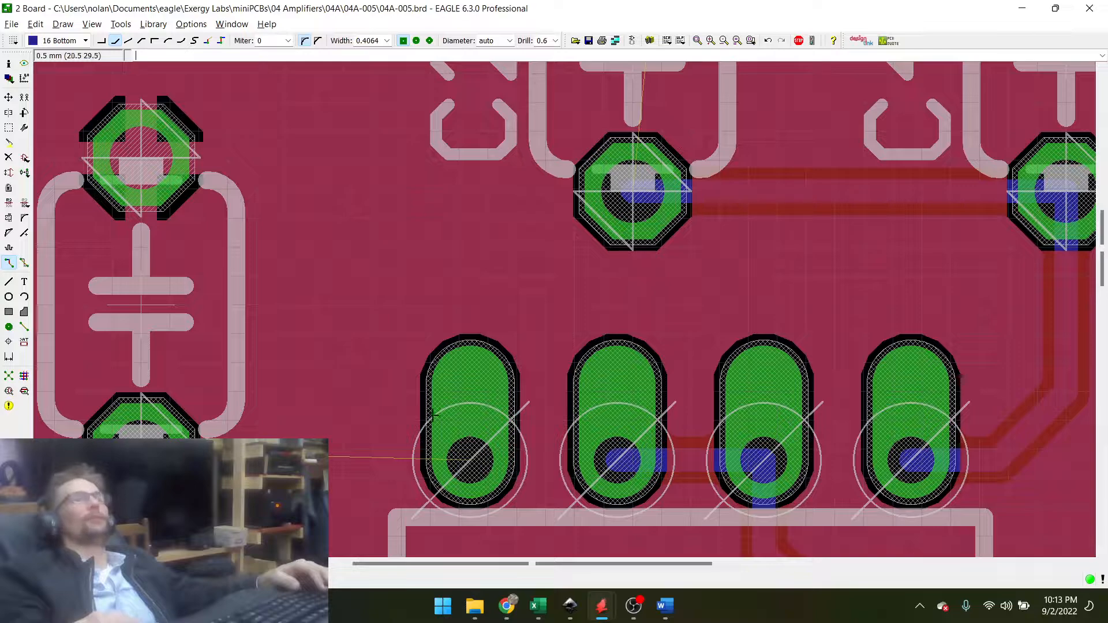
scroll(420, 407, down, 7)
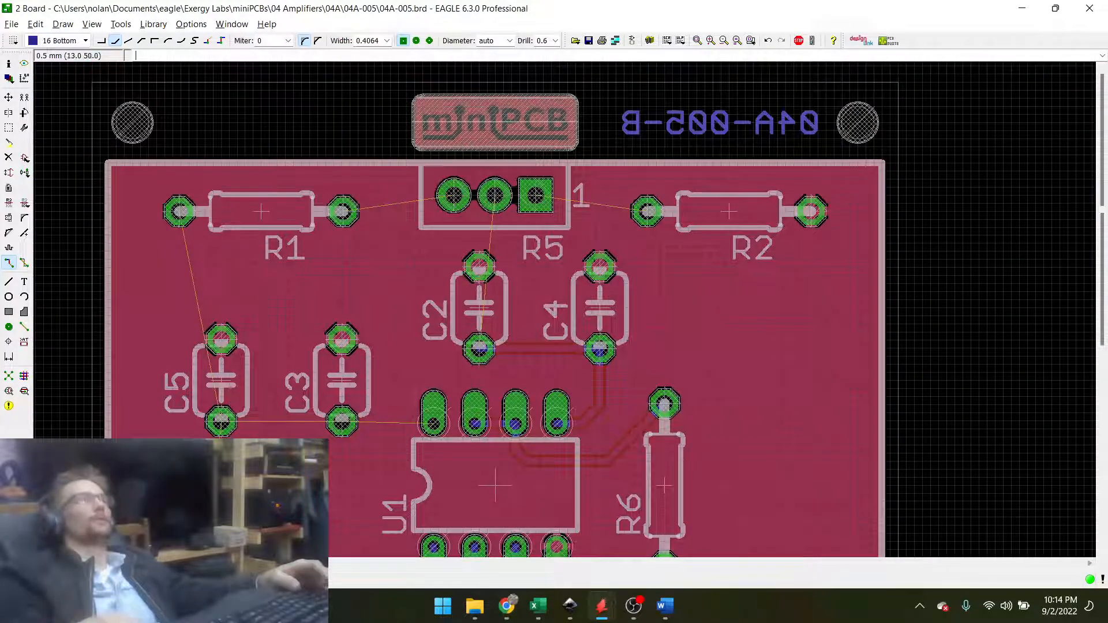
key(ctrl+s)
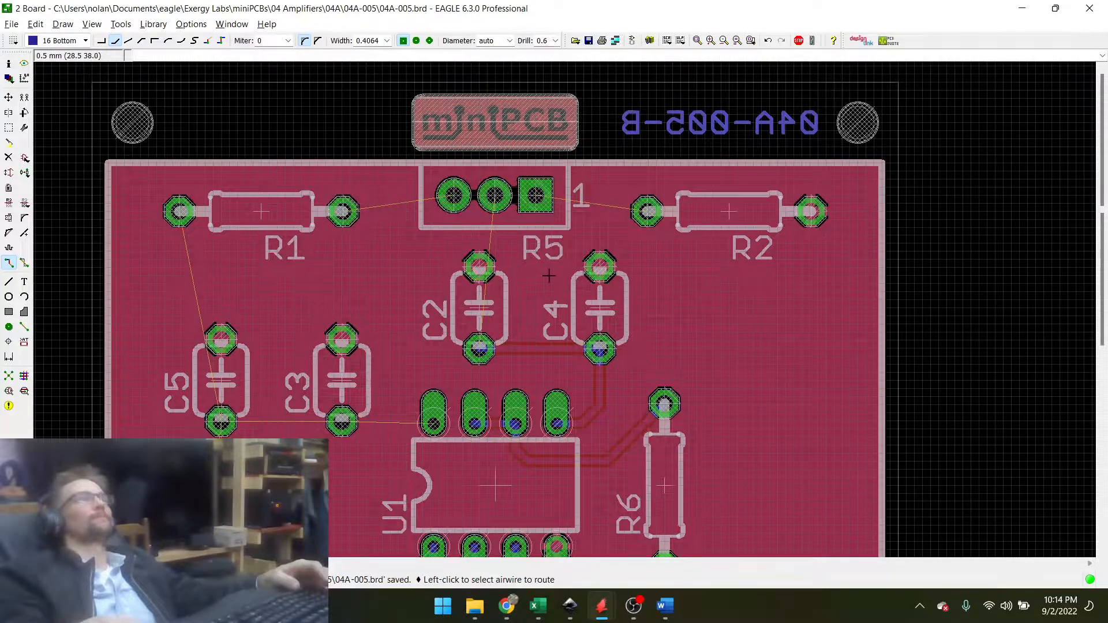
scroll(398, 378, up, 1)
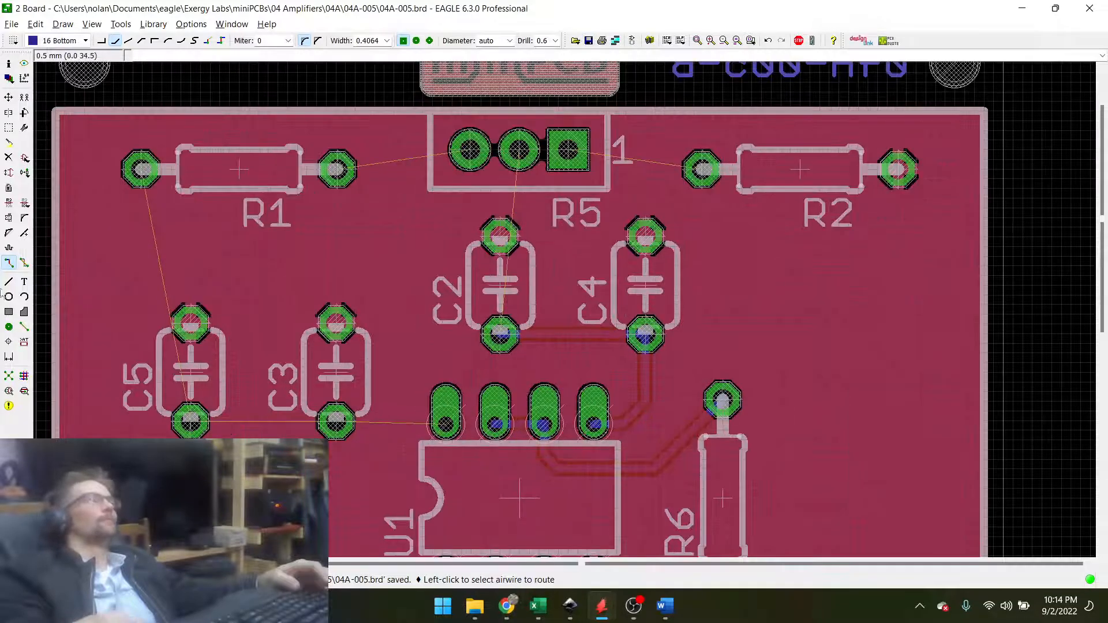
Route a Bottom-layer trace from U1's leftmost upper-row pin through C3's lower pad to C5's lower pad.
scroll(284, 414, up, 4)
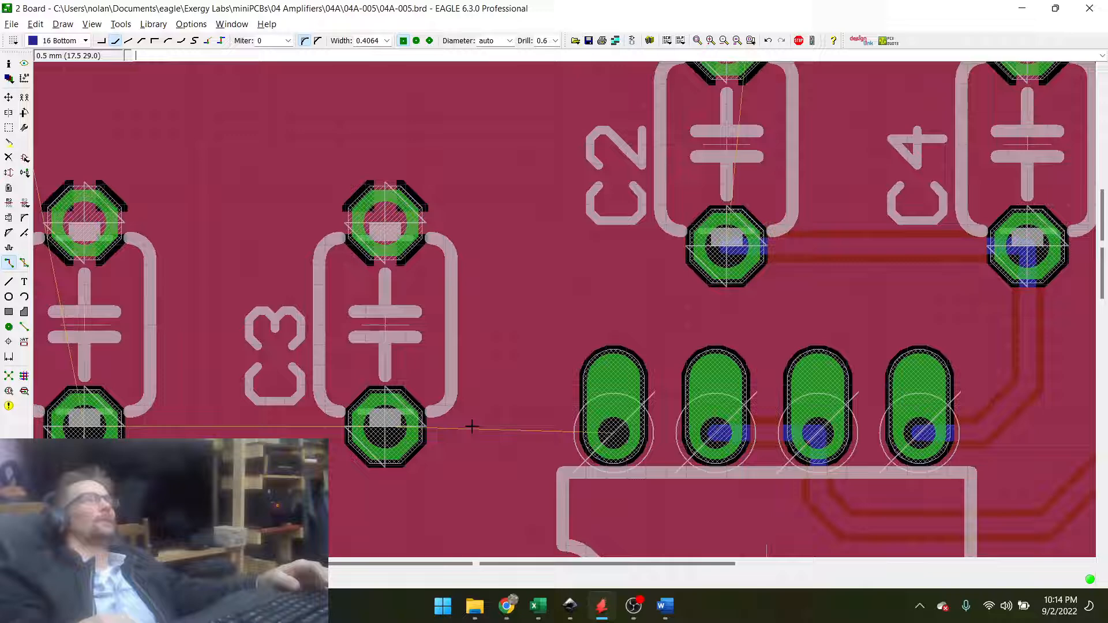
click(628, 445)
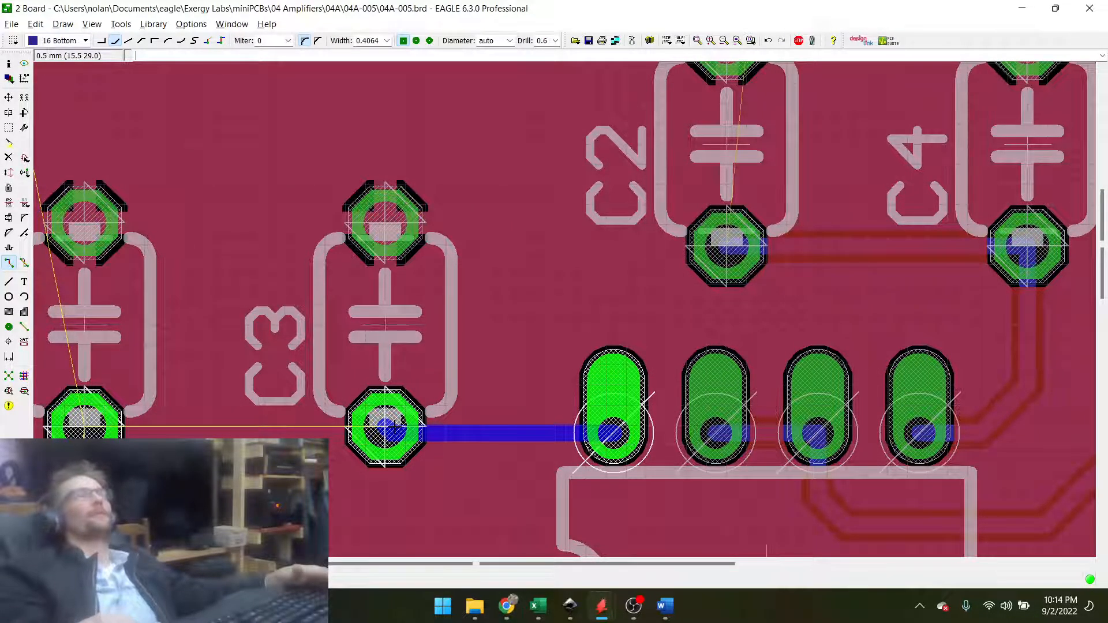
key(Escape)
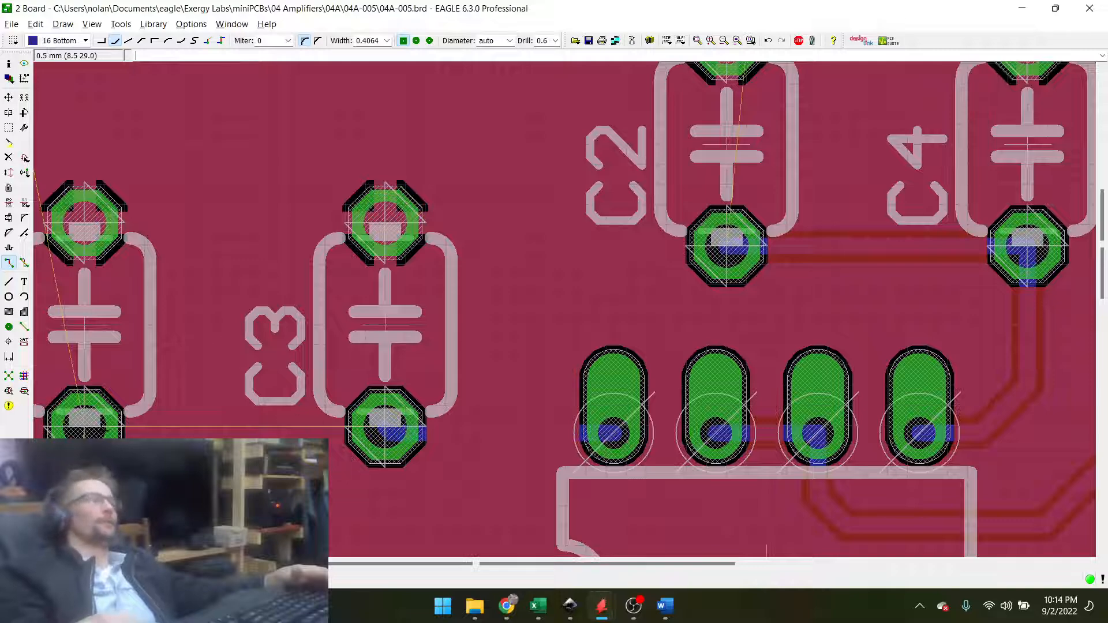
click(295, 423)
click(378, 426)
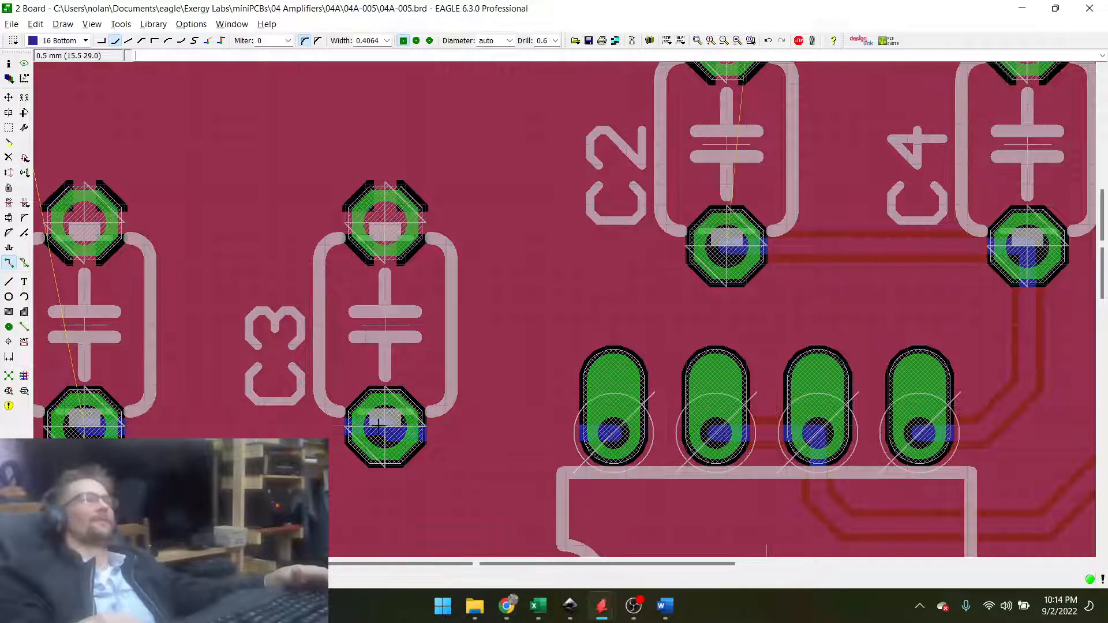
Route a Bottom-layer trace from R1's right pad to R5's leftmost pad and recompute the airwires.
scroll(410, 381, down, 4)
scroll(513, 197, up, 3)
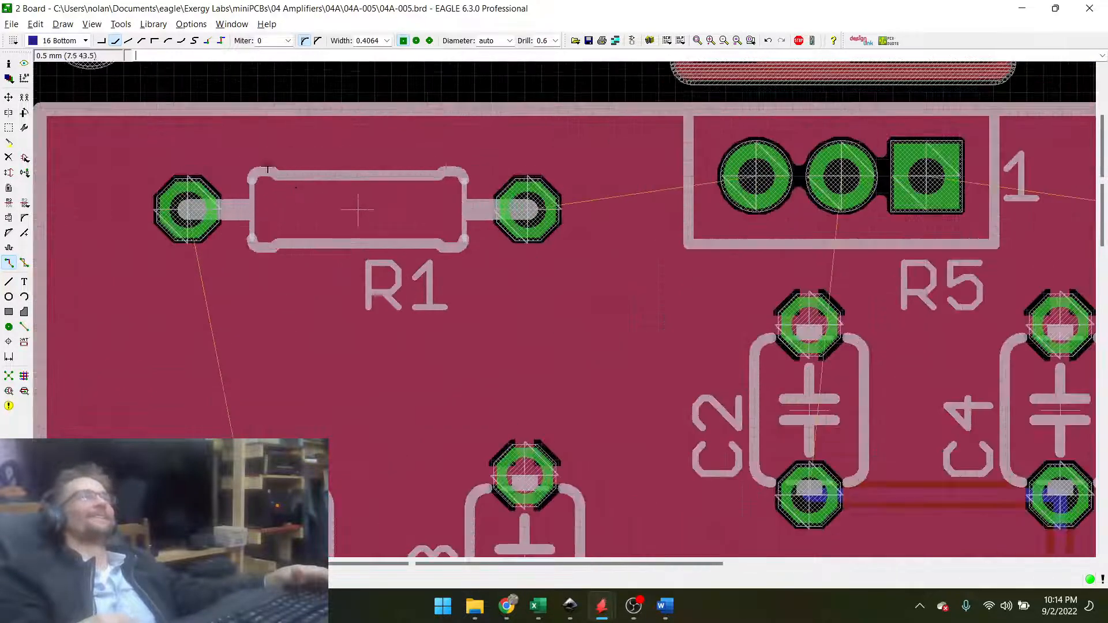
click(513, 196)
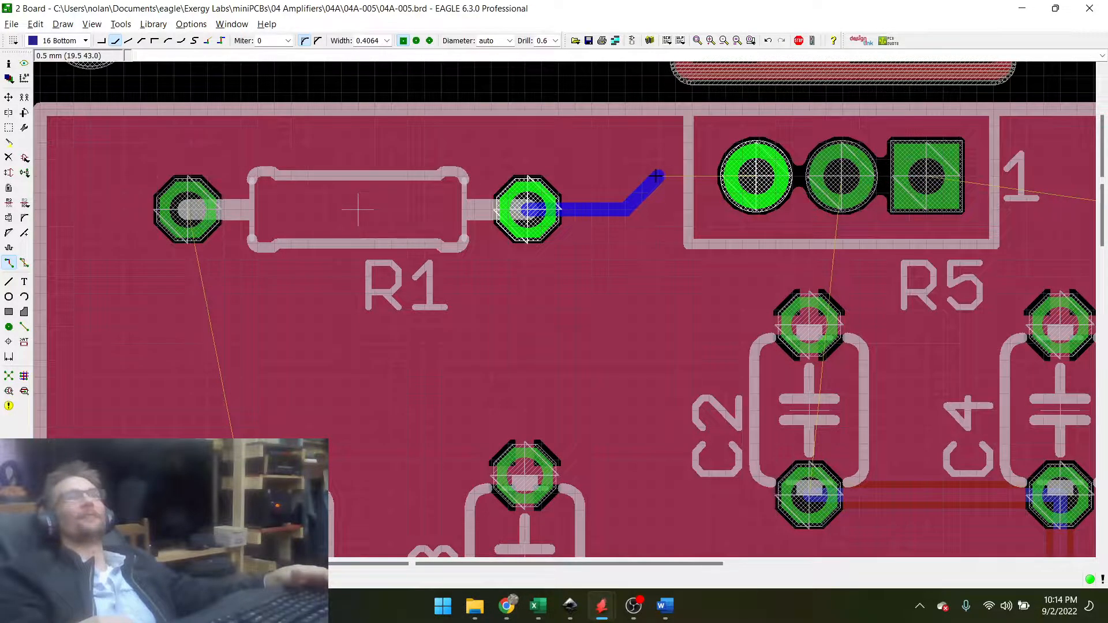
click(747, 176)
scroll(134, 173, down, 3)
scroll(702, 197, up, 4)
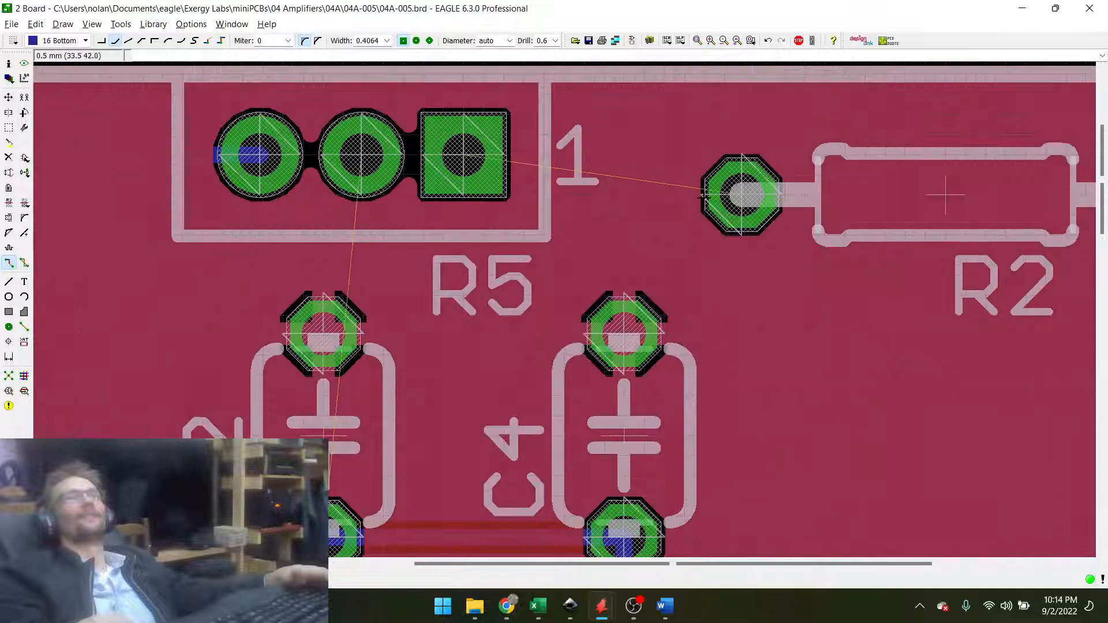
click(12, 378)
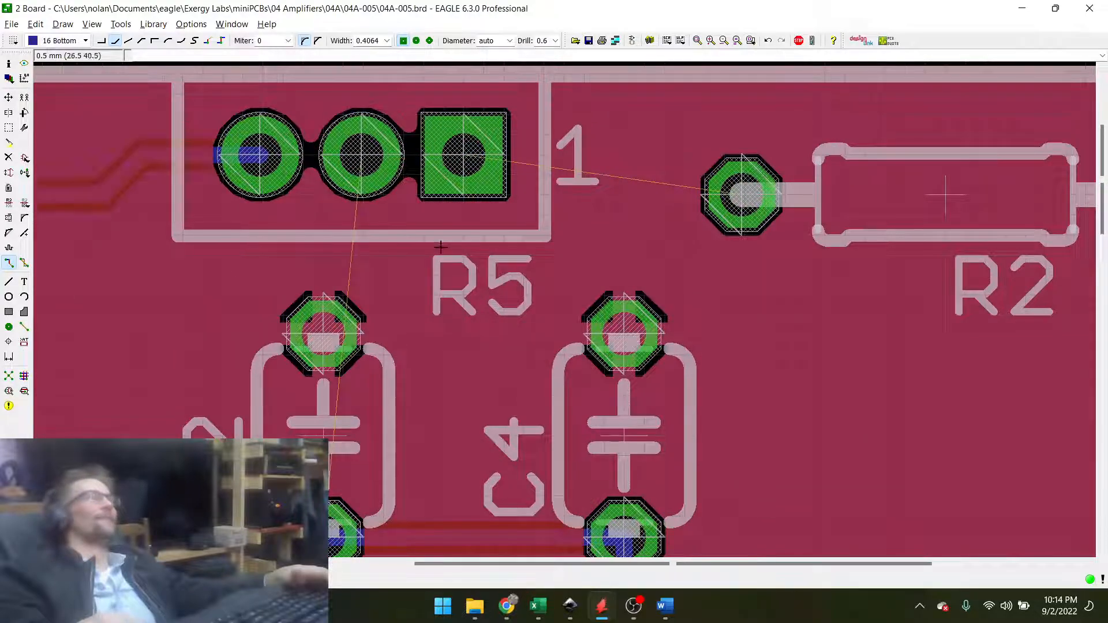
Route a Bottom-layer trace from R2's left pad to R5's square pad 1.
scroll(556, 339, down, 2)
scroll(511, 257, up, 1)
click(718, 235)
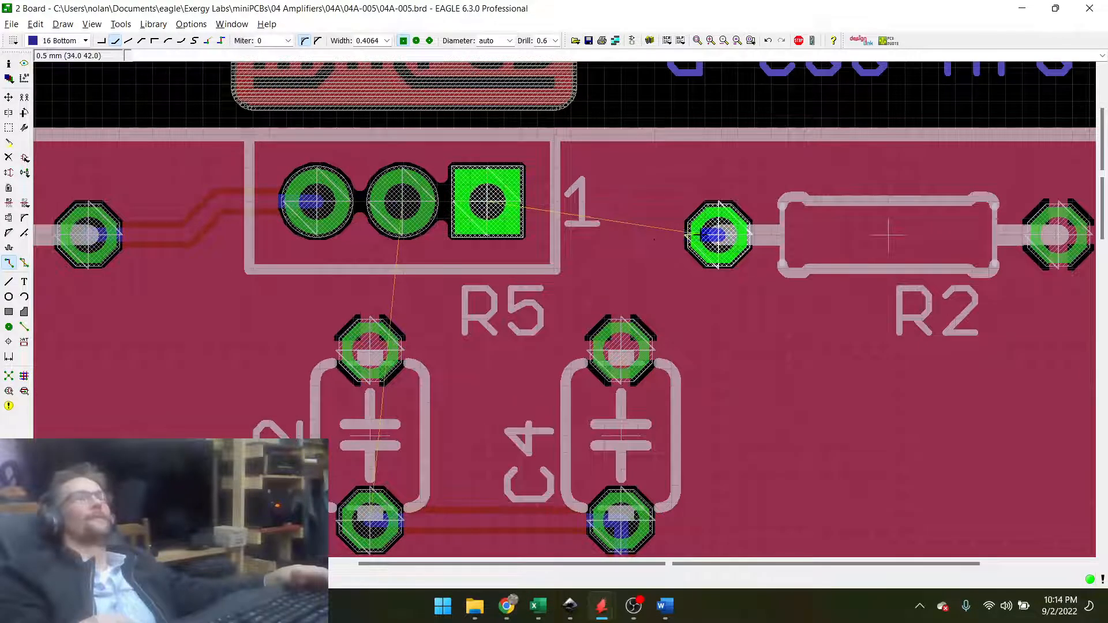
click(487, 201)
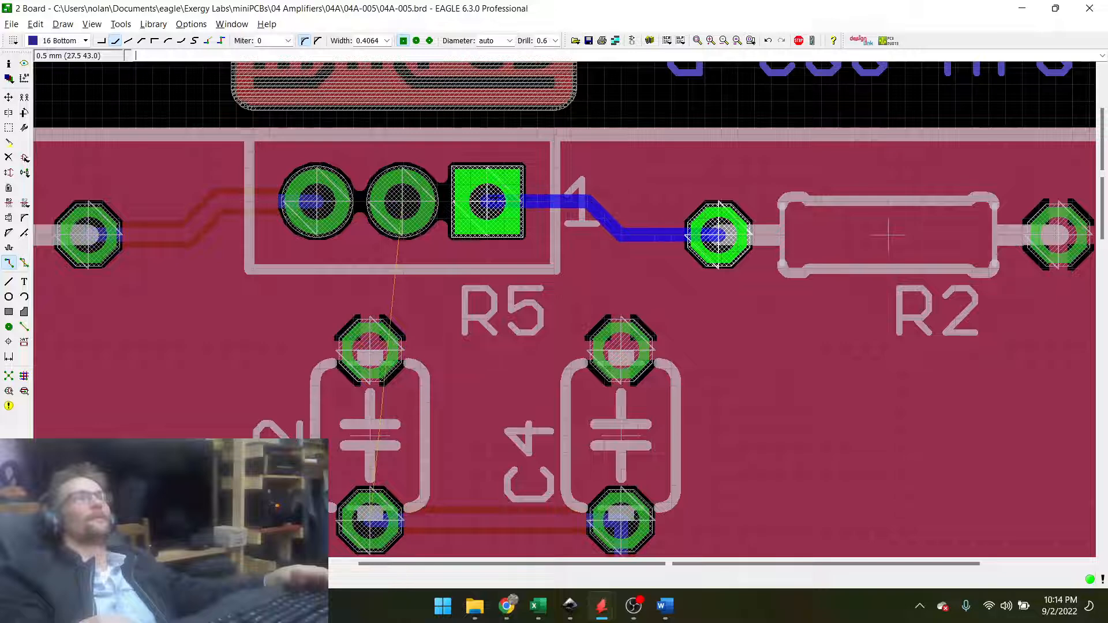
click(487, 201)
Route a Bottom-layer trace from R5's middle pad around the left side of C2 to C2's lower pad.
click(403, 201)
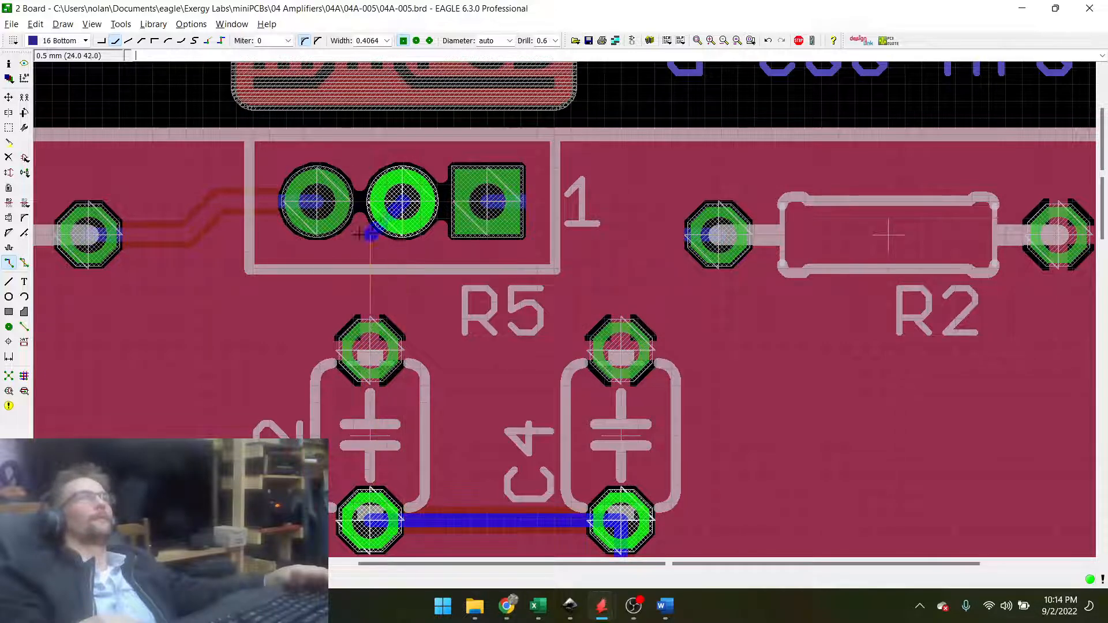
click(379, 273)
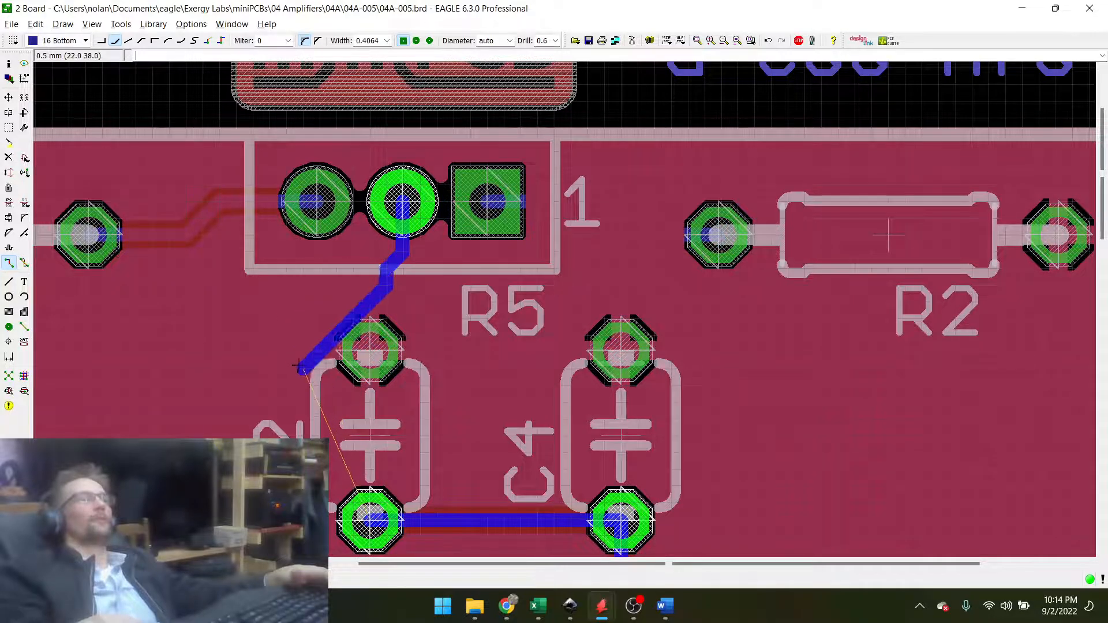
click(367, 518)
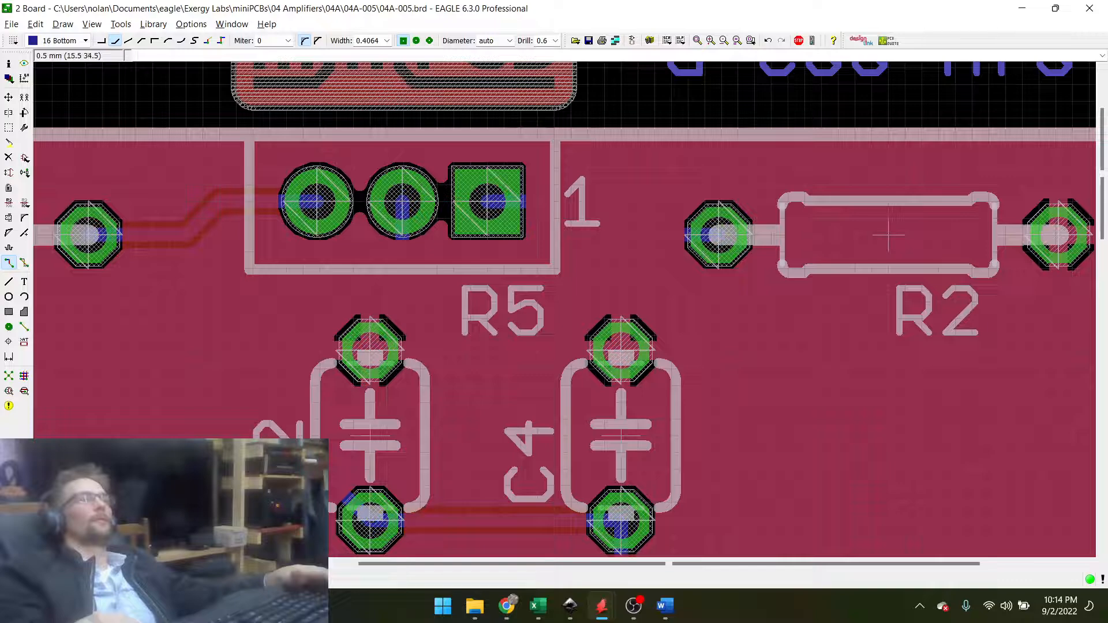
Route a Bottom-layer trace from pad 2 of the connector at the board's lower edge up to C5's lower pad.
scroll(519, 225, down, 5)
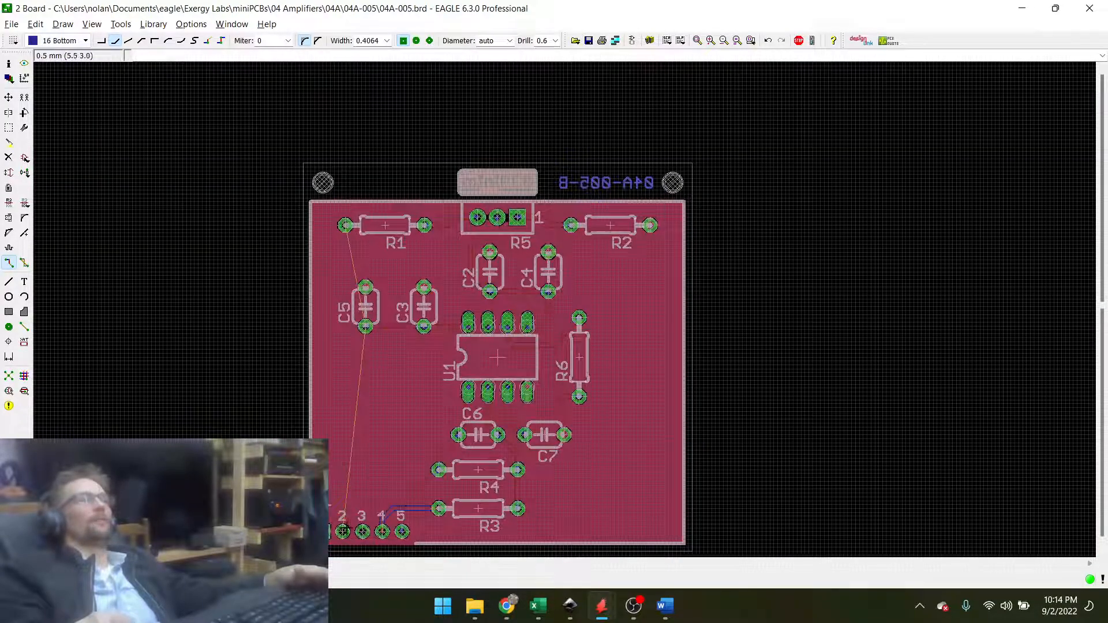
click(343, 531)
scroll(352, 404, up, 4)
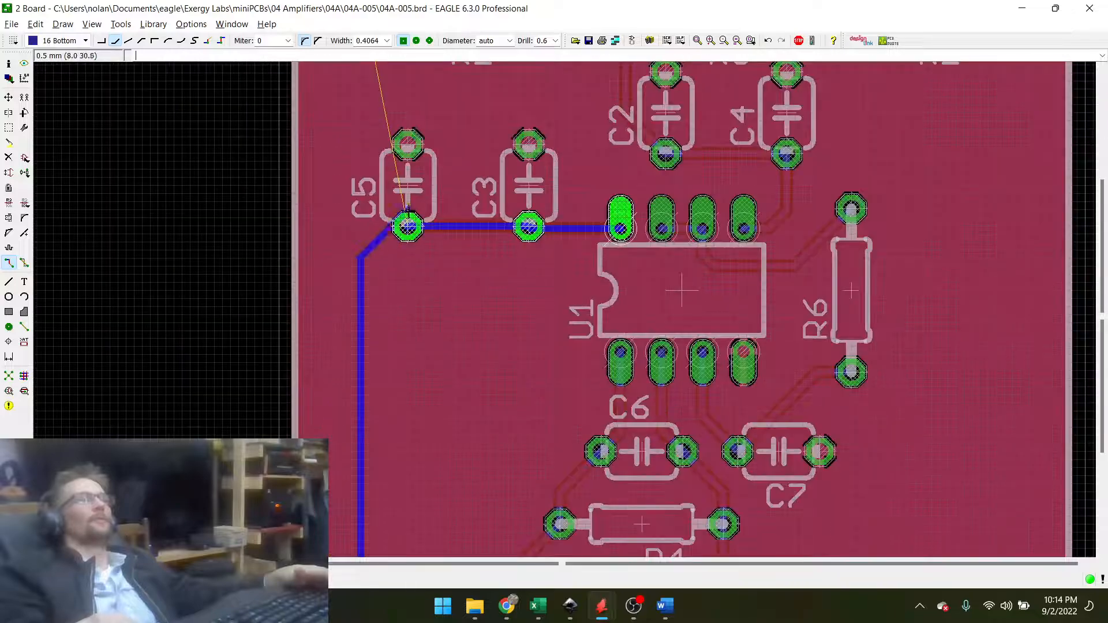
scroll(407, 227, up, 2)
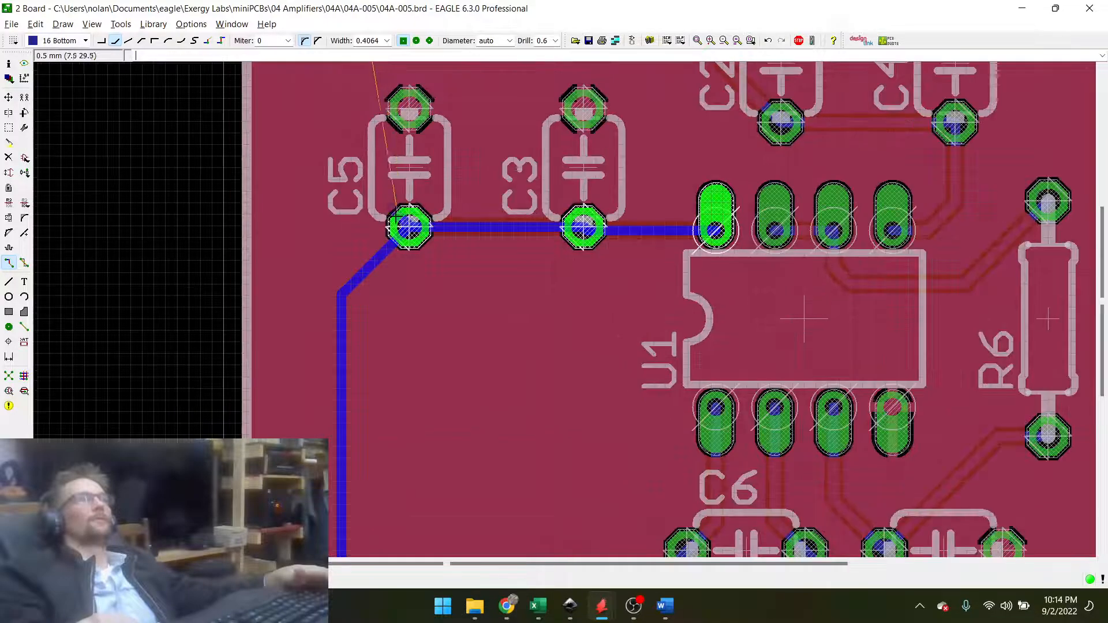
click(408, 227)
Route a Bottom-layer trace from C5's lower pad up past C5's left side to R1's left pad, with 45-degree bends.
scroll(408, 227, down, 3)
scroll(411, 226, up, 3)
scroll(456, 327, down, 2)
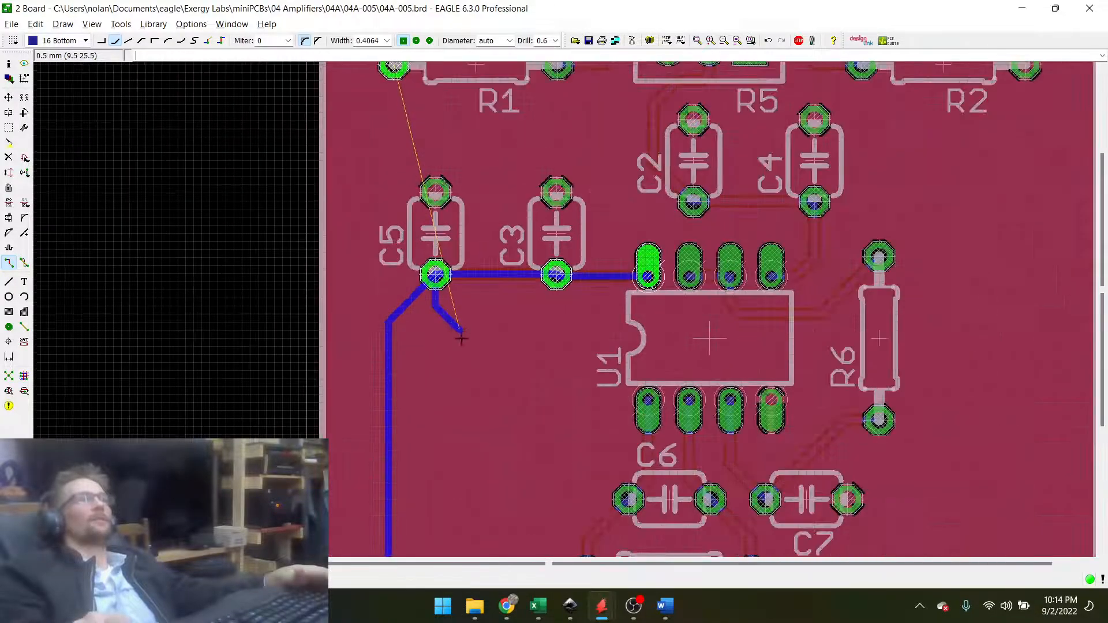
scroll(461, 338, down, 4)
scroll(439, 277, up, 4)
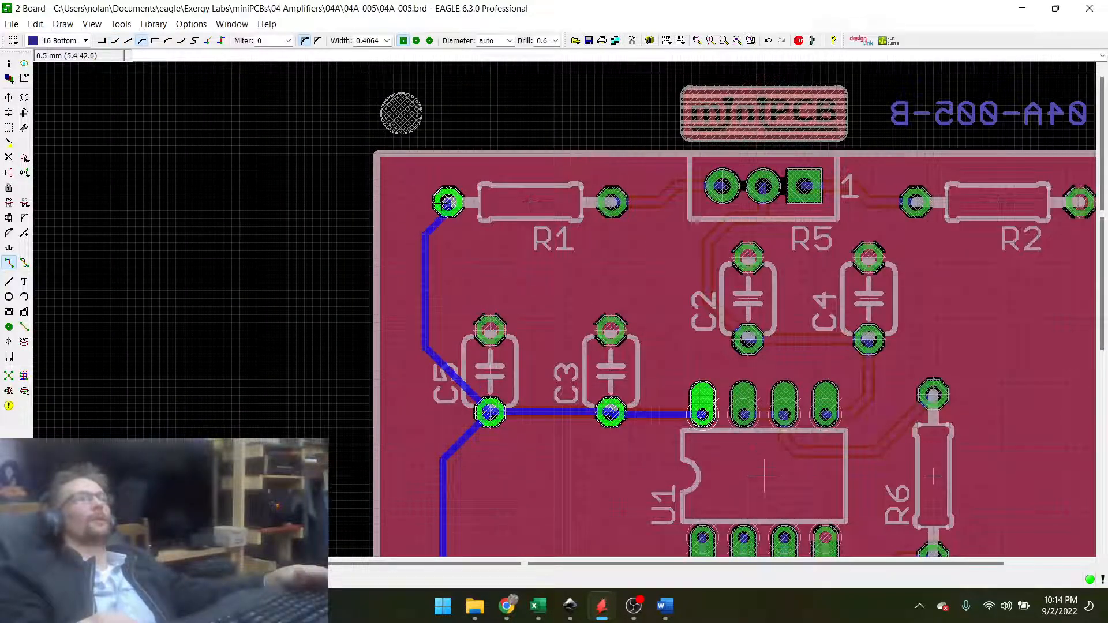
scroll(448, 202, up, 4)
right_click(479, 199)
right_click(479, 199)
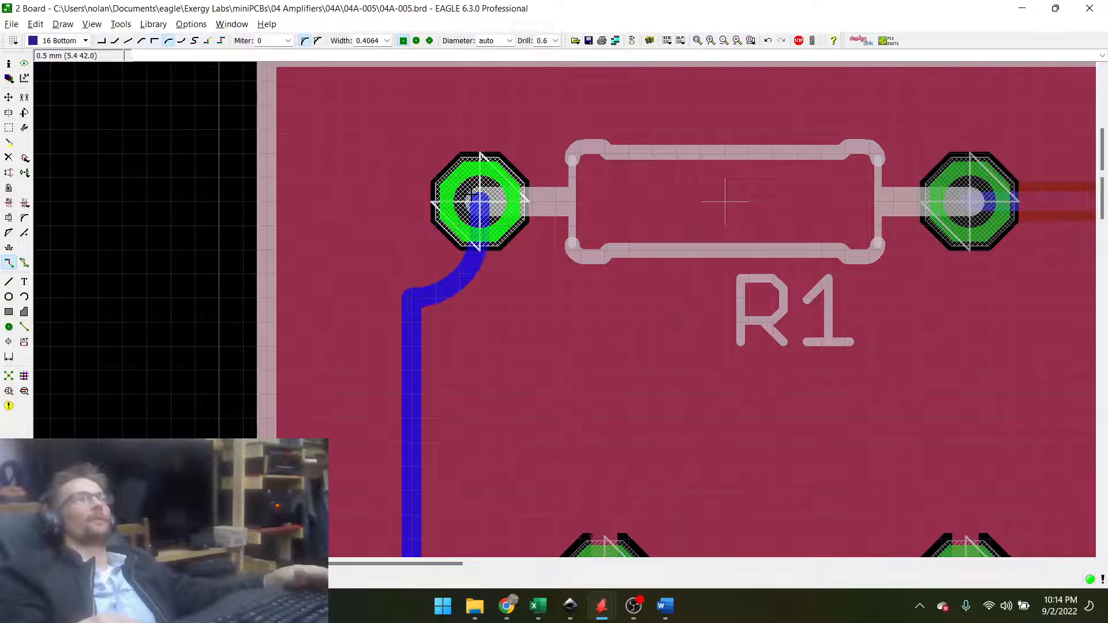
right_click(473, 197)
right_click(473, 195)
right_click(472, 195)
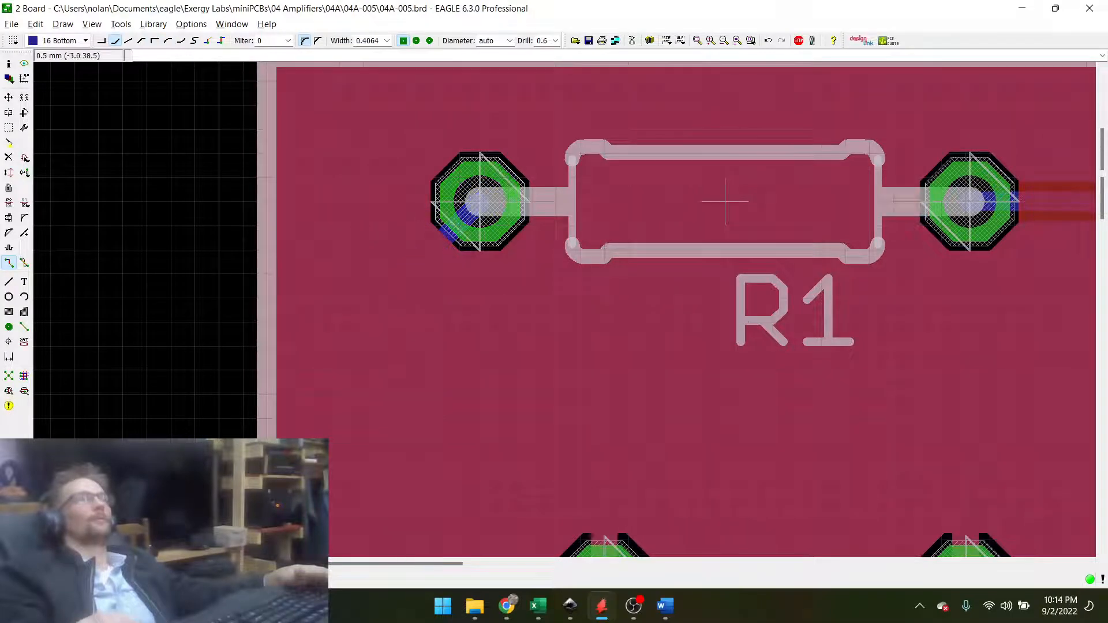
scroll(329, 276, down, 5)
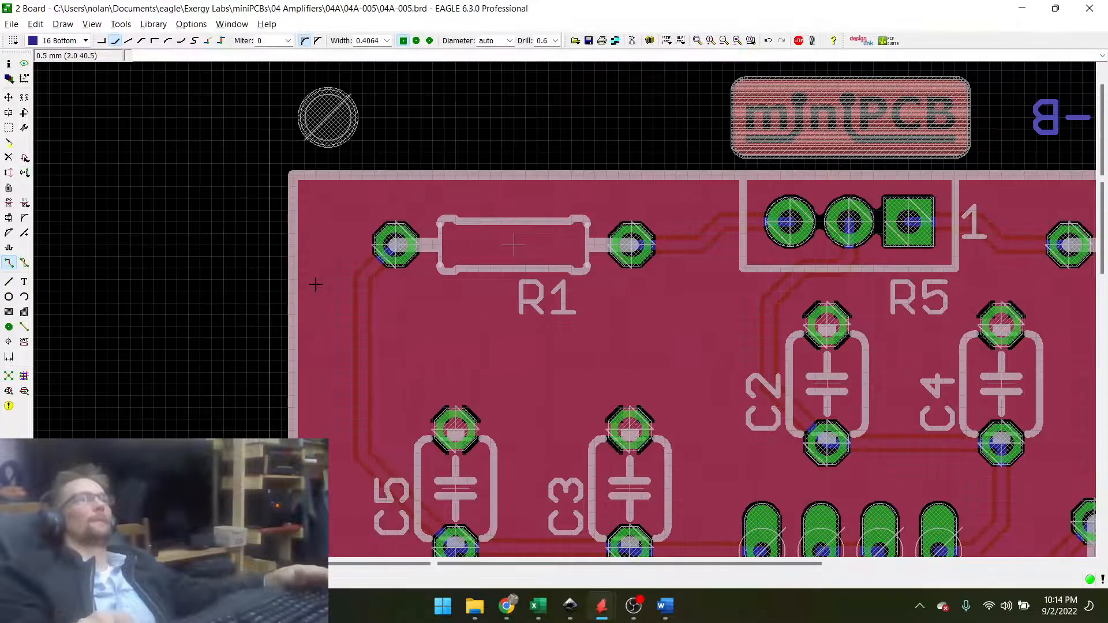
Save the board layout and view its full outline.
scroll(422, 254, down, 3)
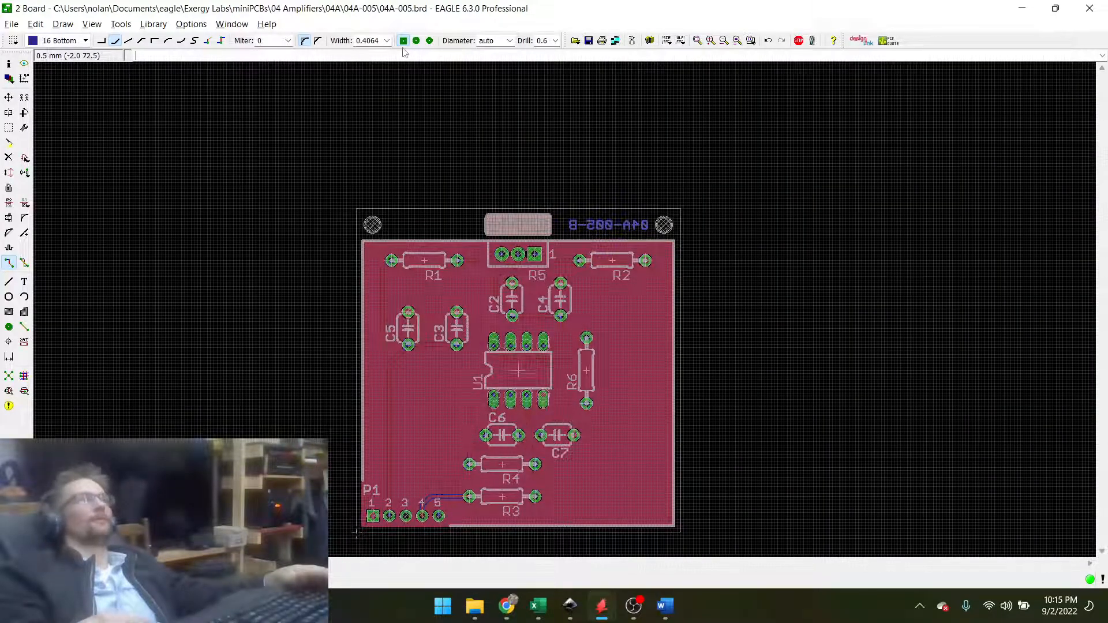
click(589, 41)
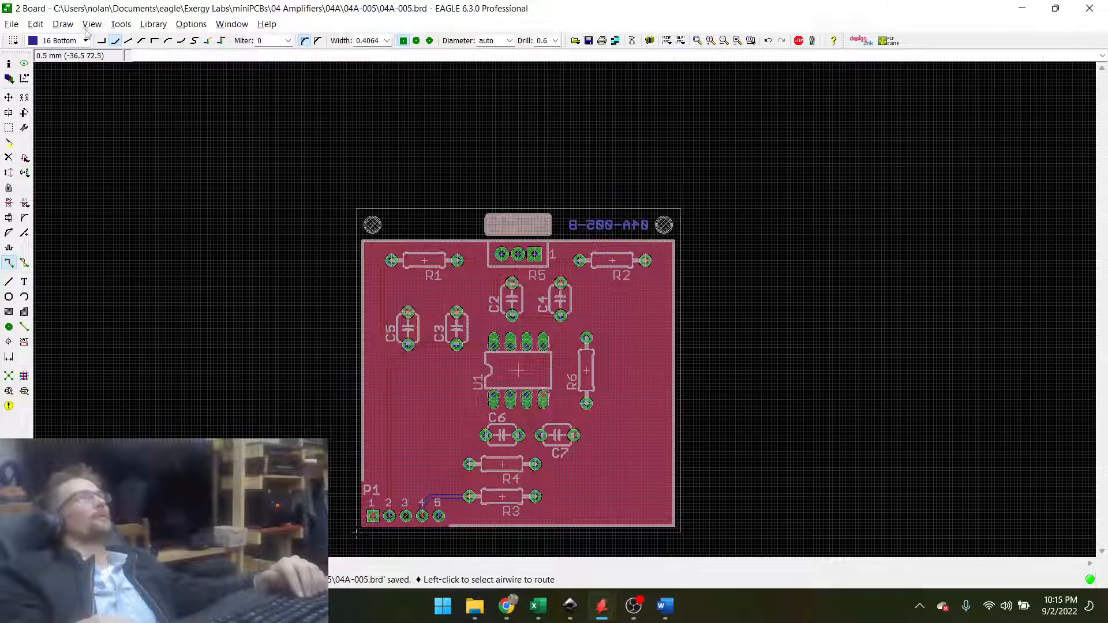
scroll(551, 416, up, 3)
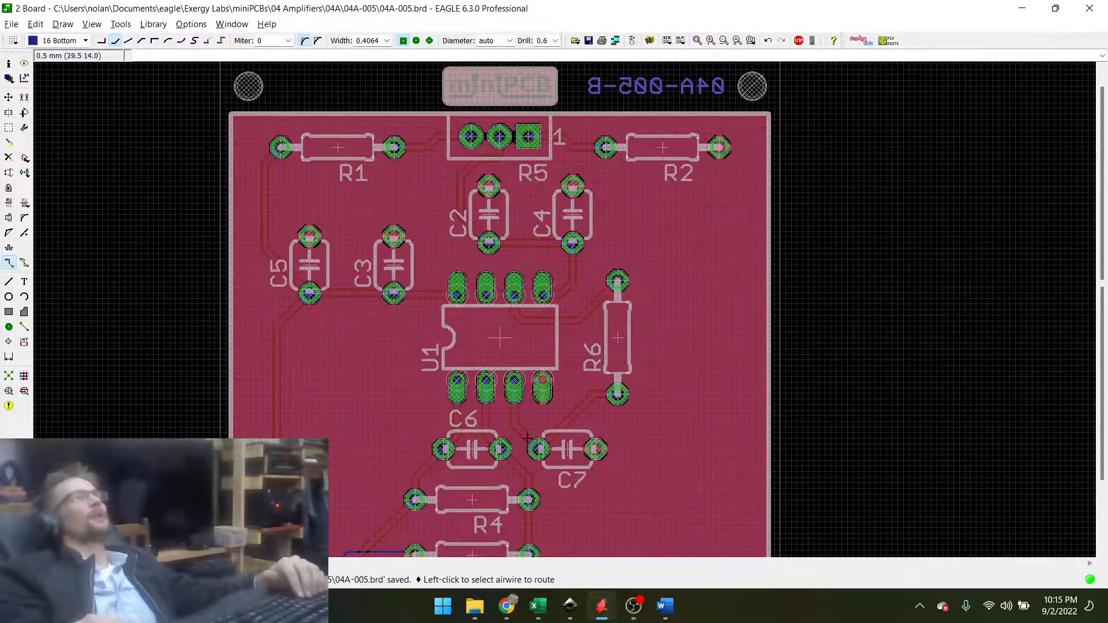
scroll(527, 438, down, 2)
scroll(496, 445, up, 1)
scroll(574, 343, down, 1)
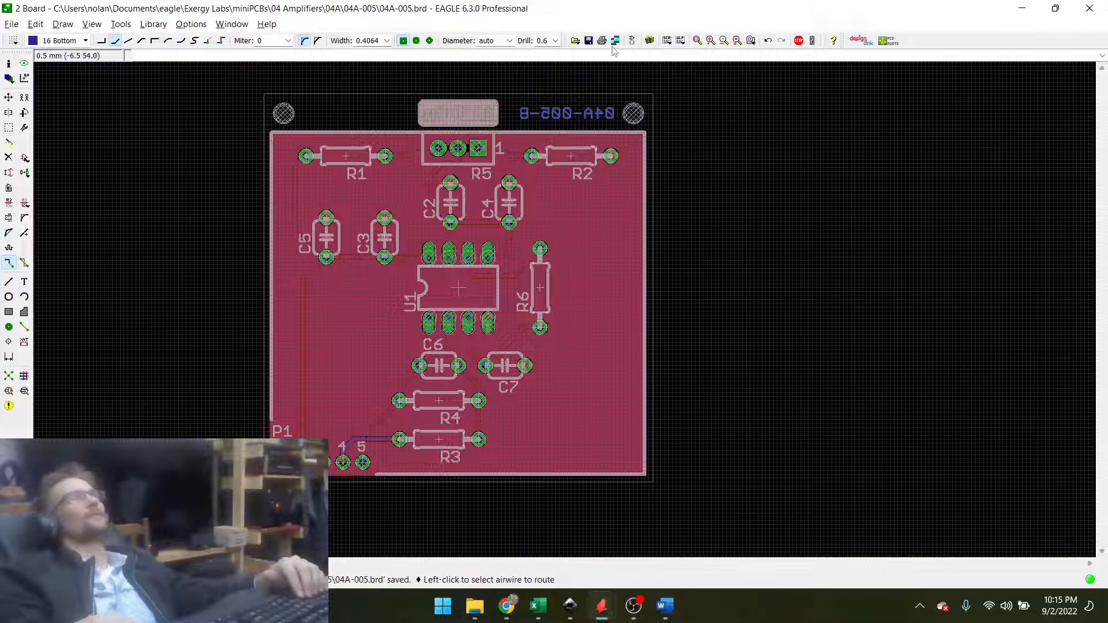
Run the refreshNames.scr script from the miniPCBs folder on the board.
click(666, 40)
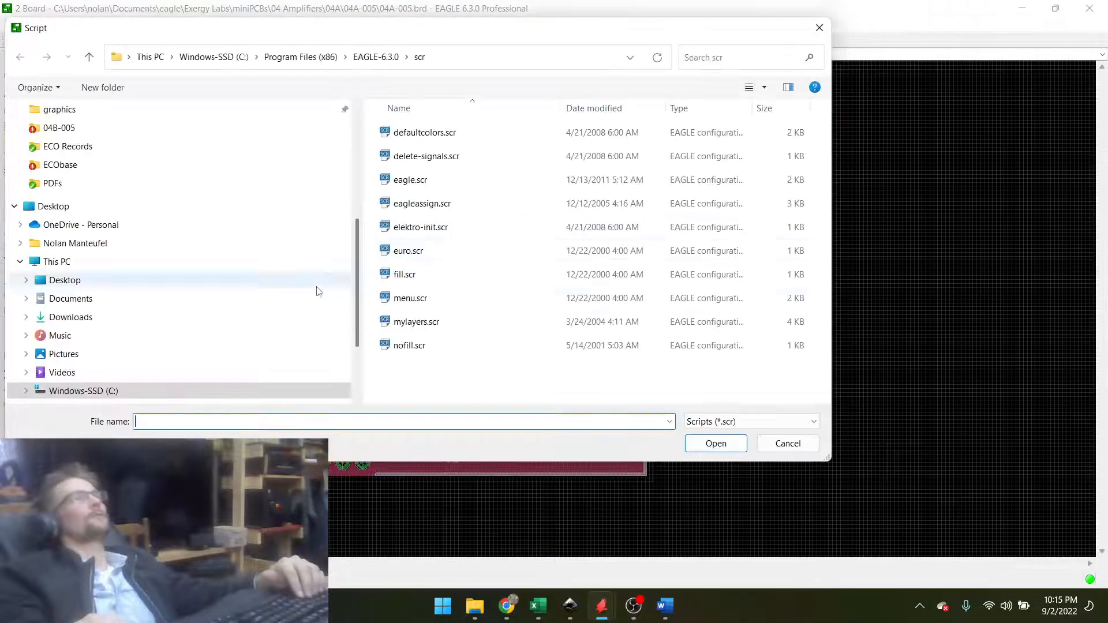
scroll(91, 215, up, 2)
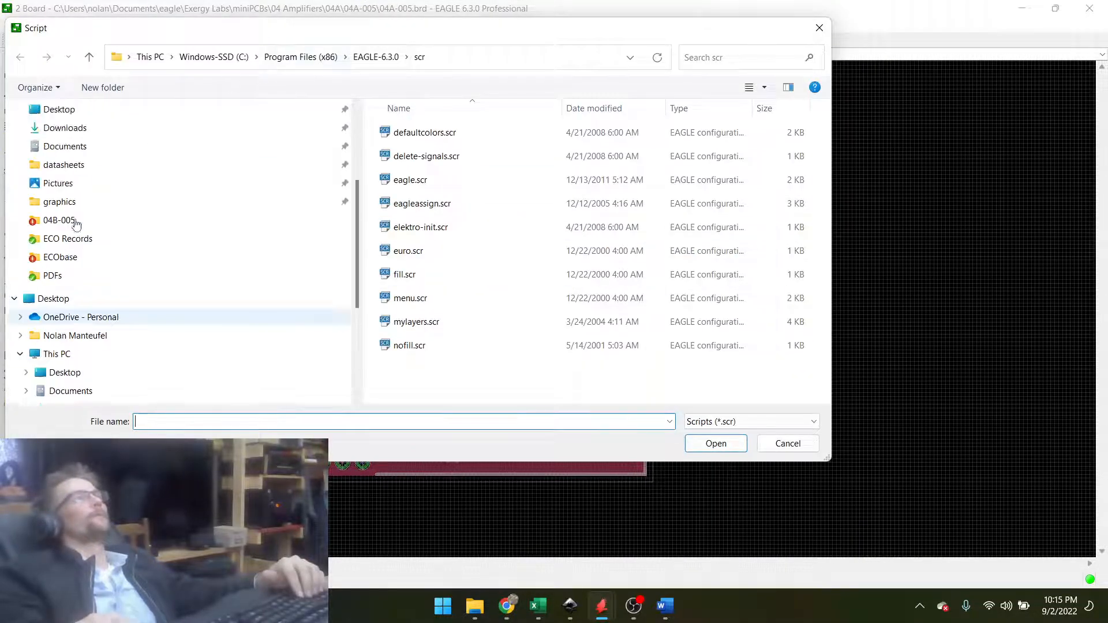
click(56, 243)
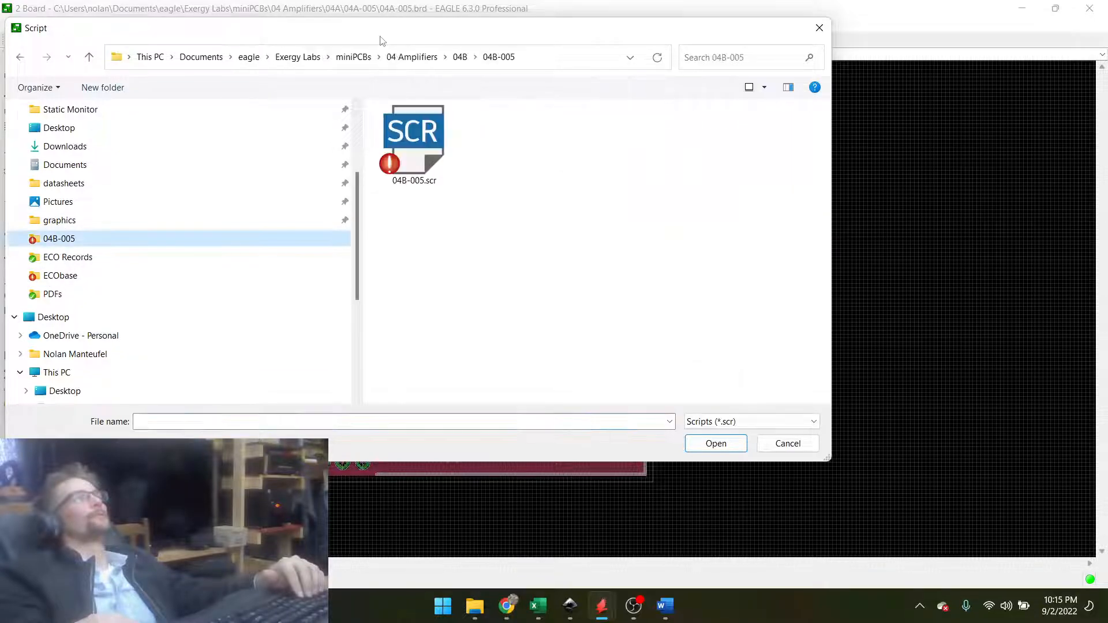
click(358, 56)
scroll(456, 300, down, 1)
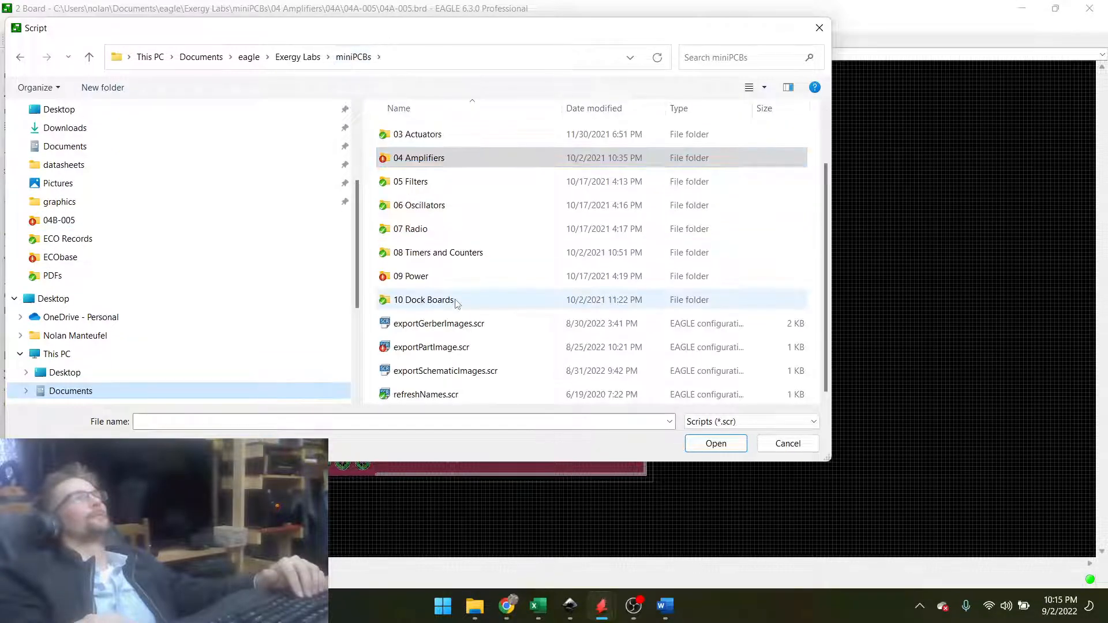
double_click(420, 395)
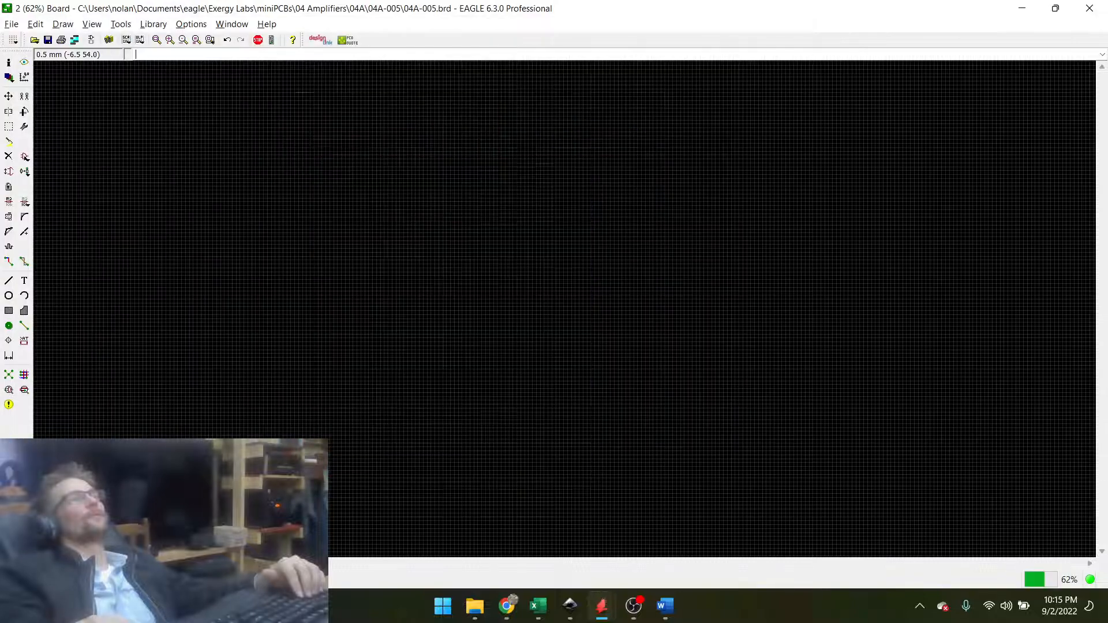
click(503, 453)
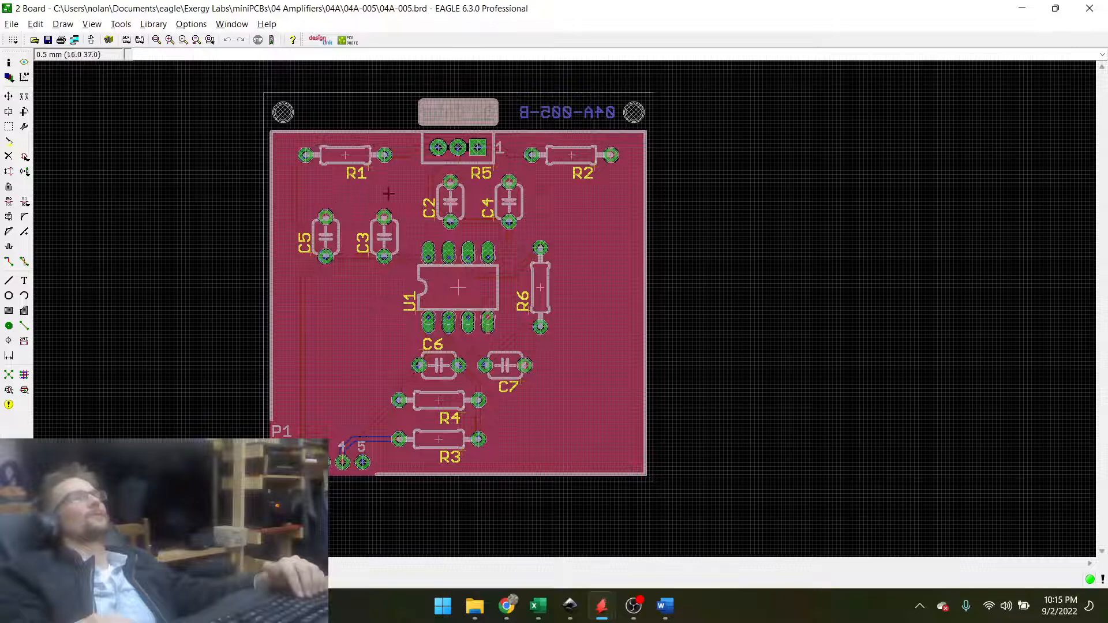
Save the board with its refreshed names and check the traces around connector P1.
click(48, 40)
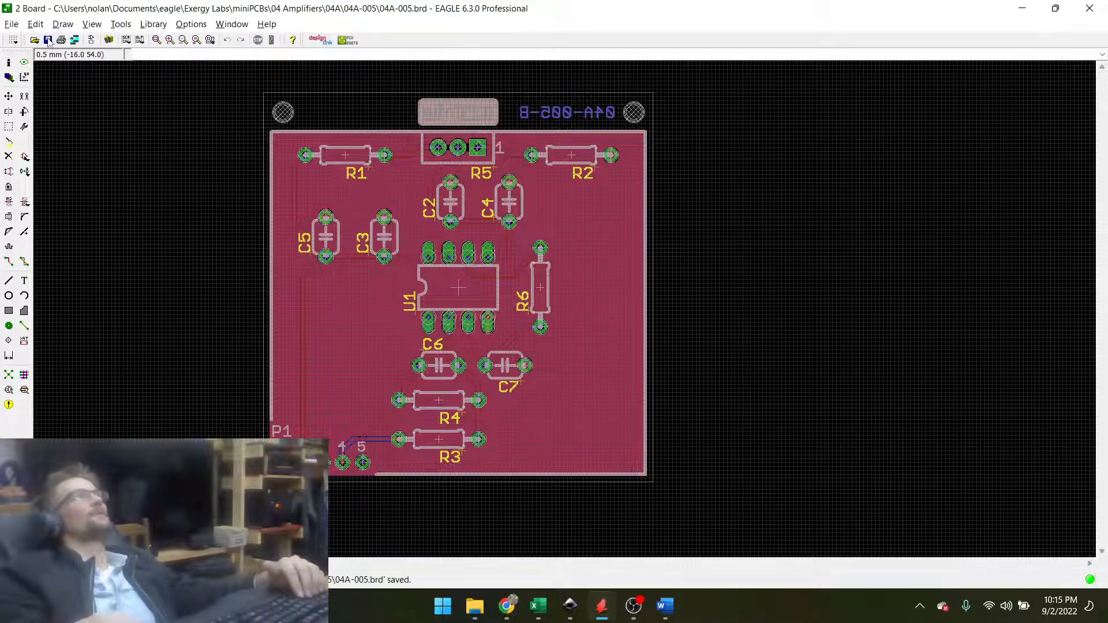
scroll(292, 415, up, 6)
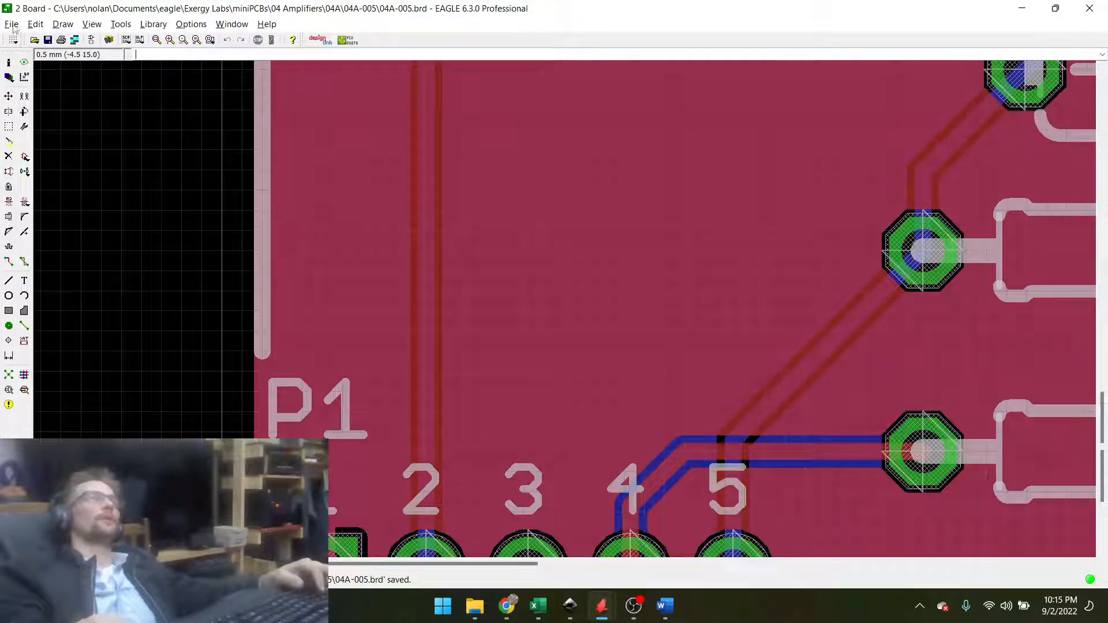
click(49, 40)
scroll(542, 427, down, 5)
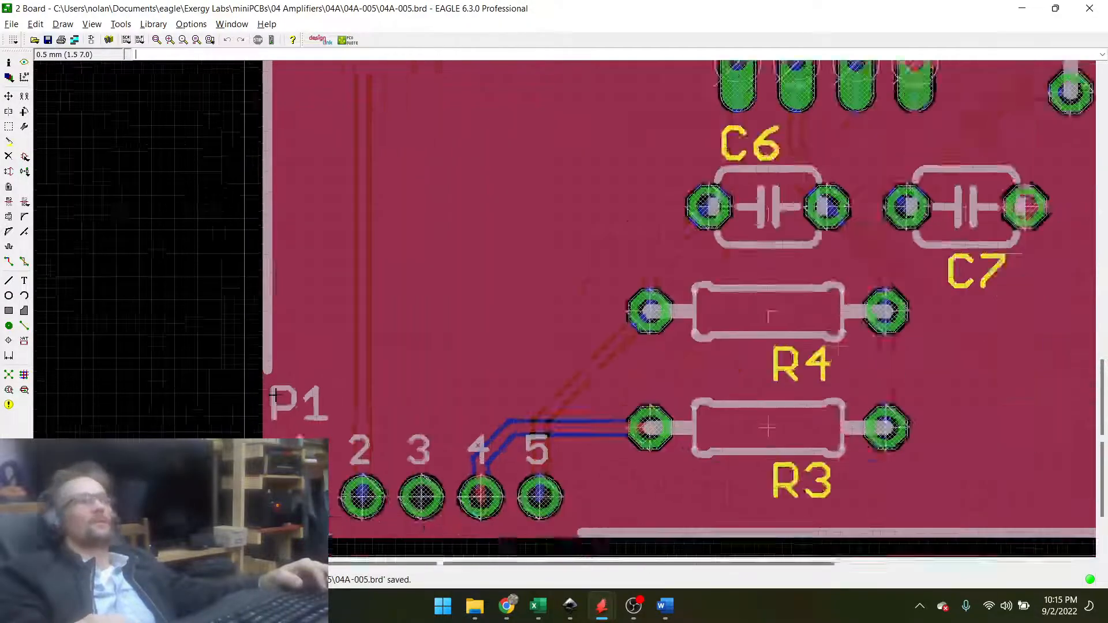
scroll(529, 458, down, 4)
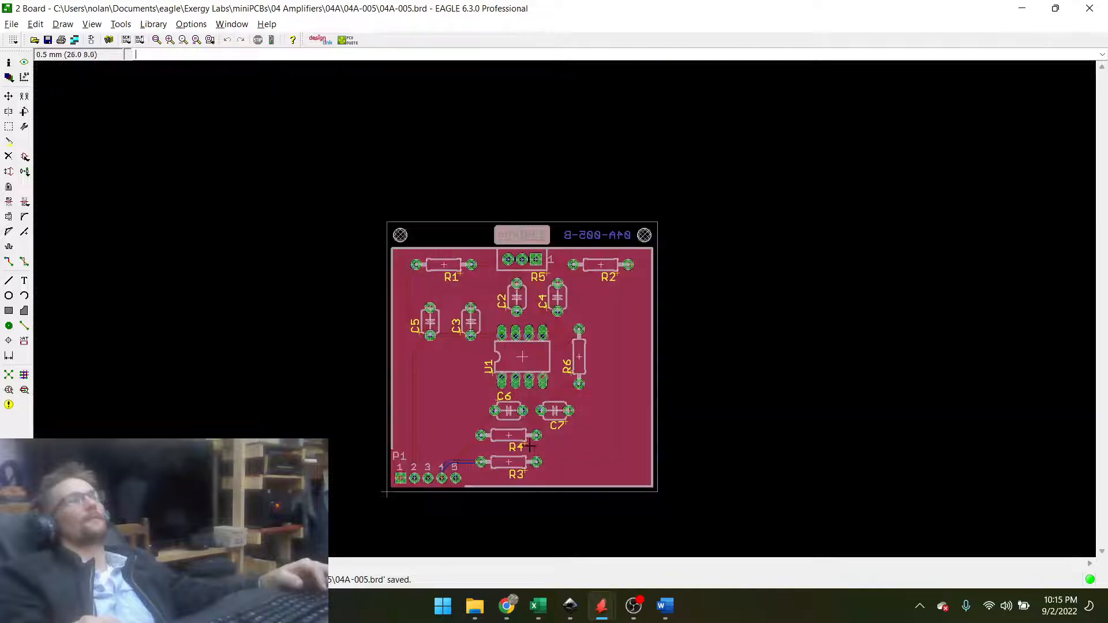
scroll(543, 438, up, 2)
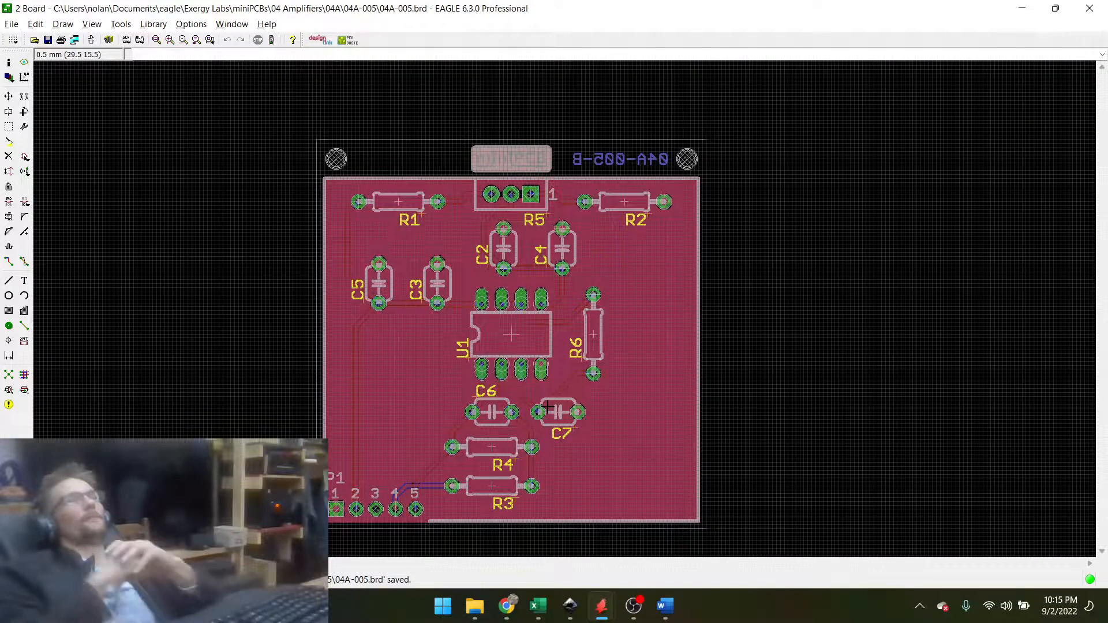
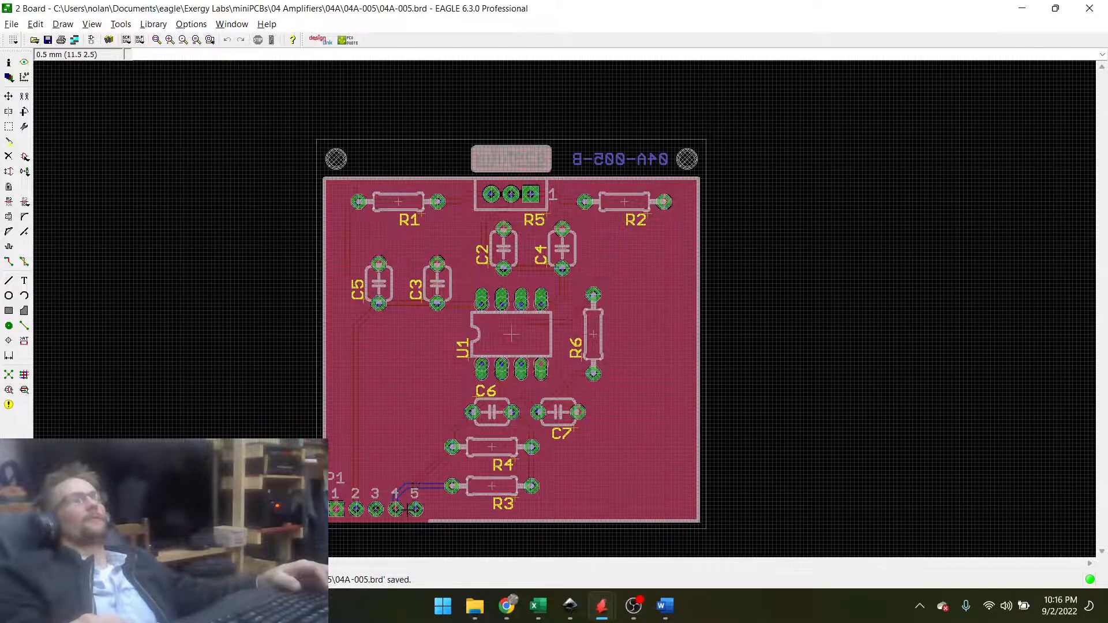
Switch to the schematic, rename the J1. connector to P1- at its pin 4 input, and save.
scroll(410, 510, up, 4)
key(alt+Tab)
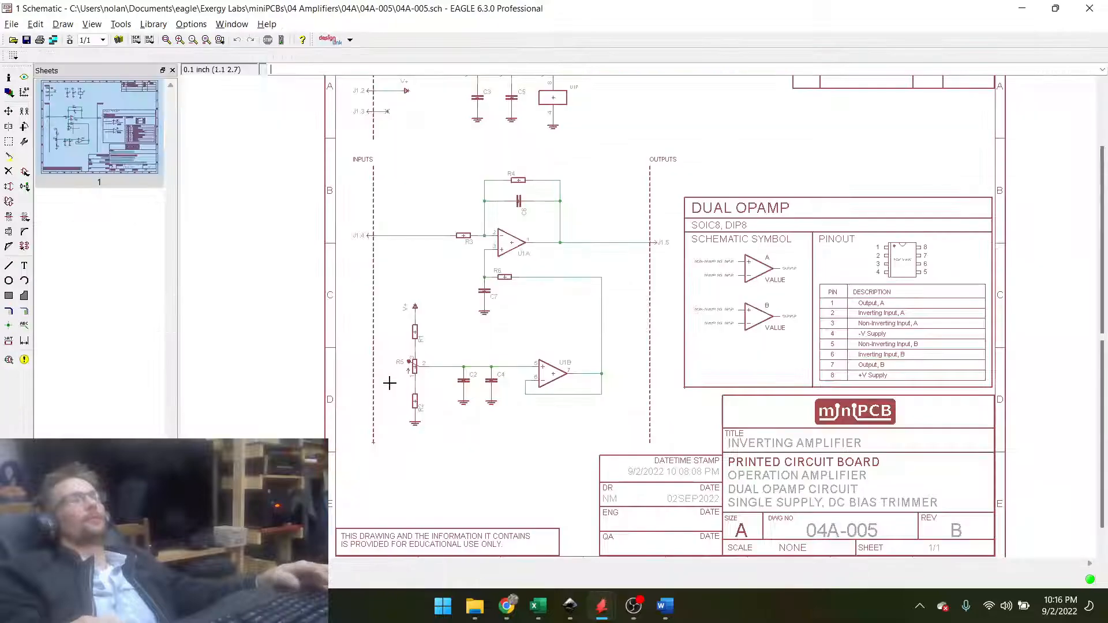
scroll(383, 241, up, 10)
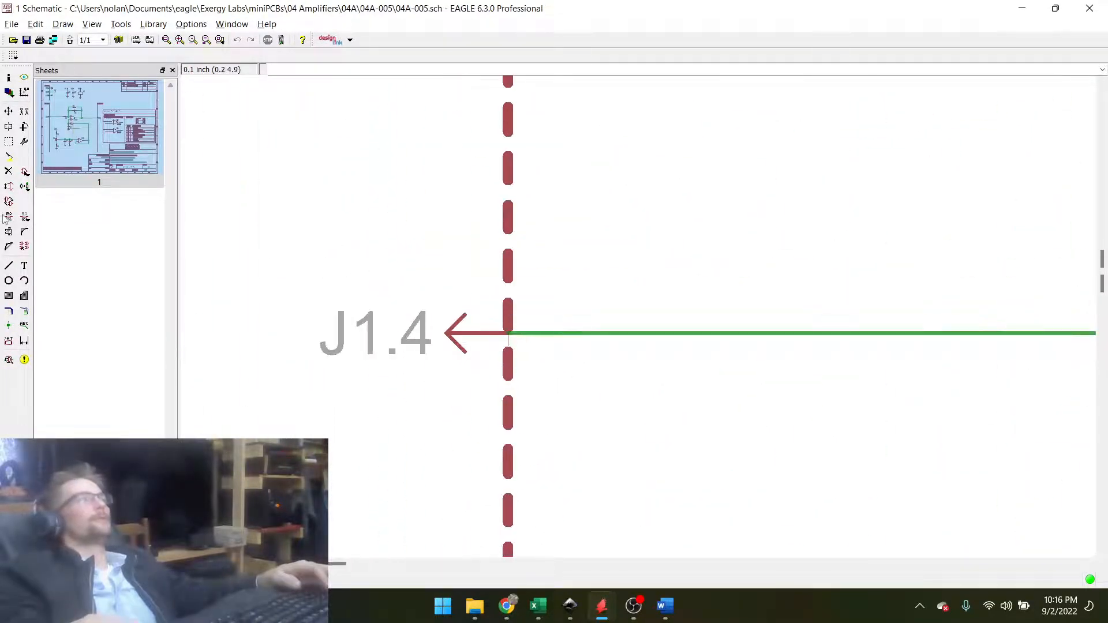
click(446, 335)
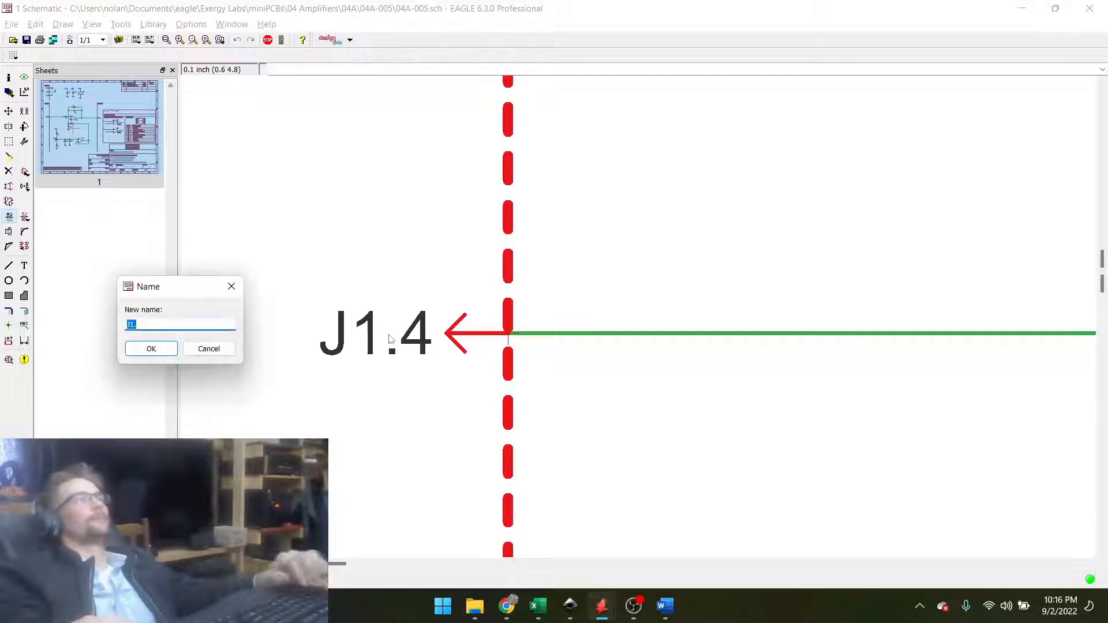
text(P1.)
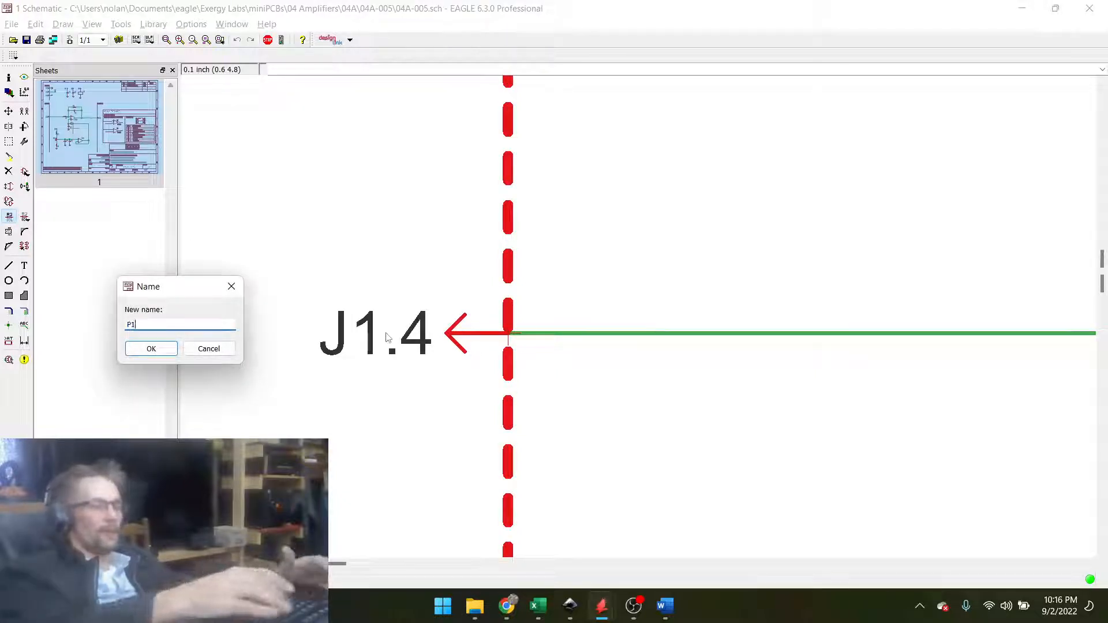
key(Return)
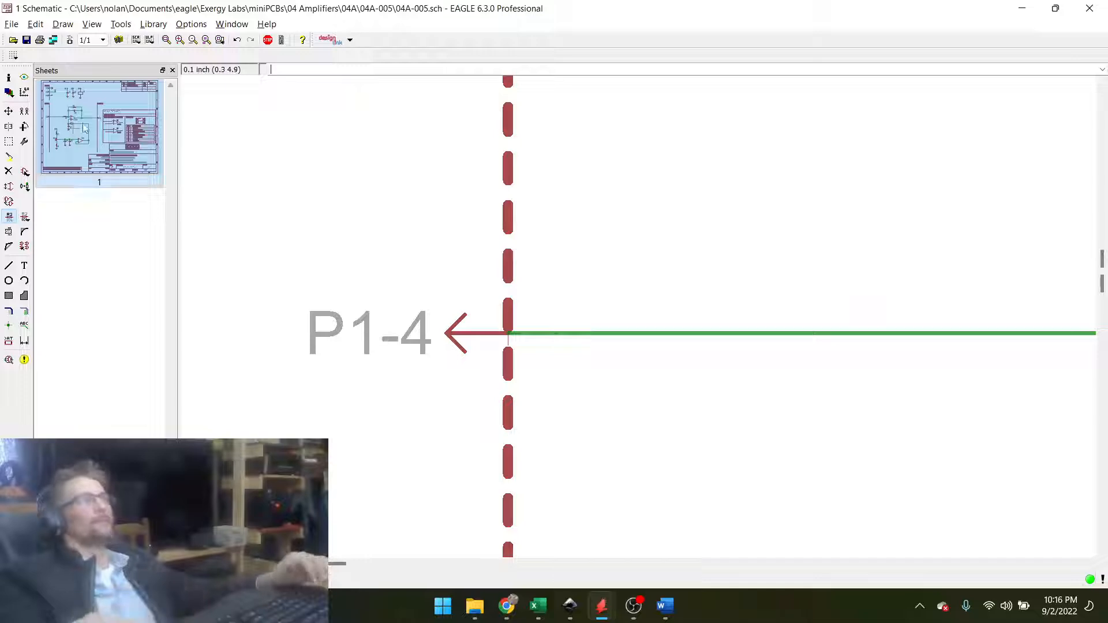
click(27, 41)
Check the connector pin labels in the Power, Inputs and Outputs sections and save the schematic.
scroll(425, 438, down, 4)
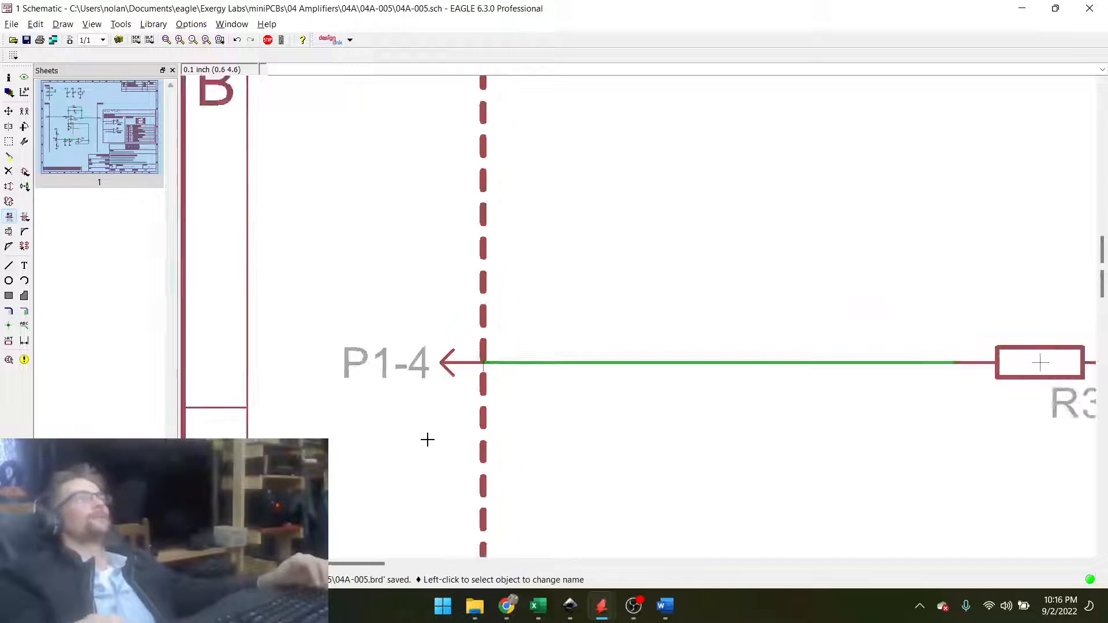
scroll(448, 260, up, 6)
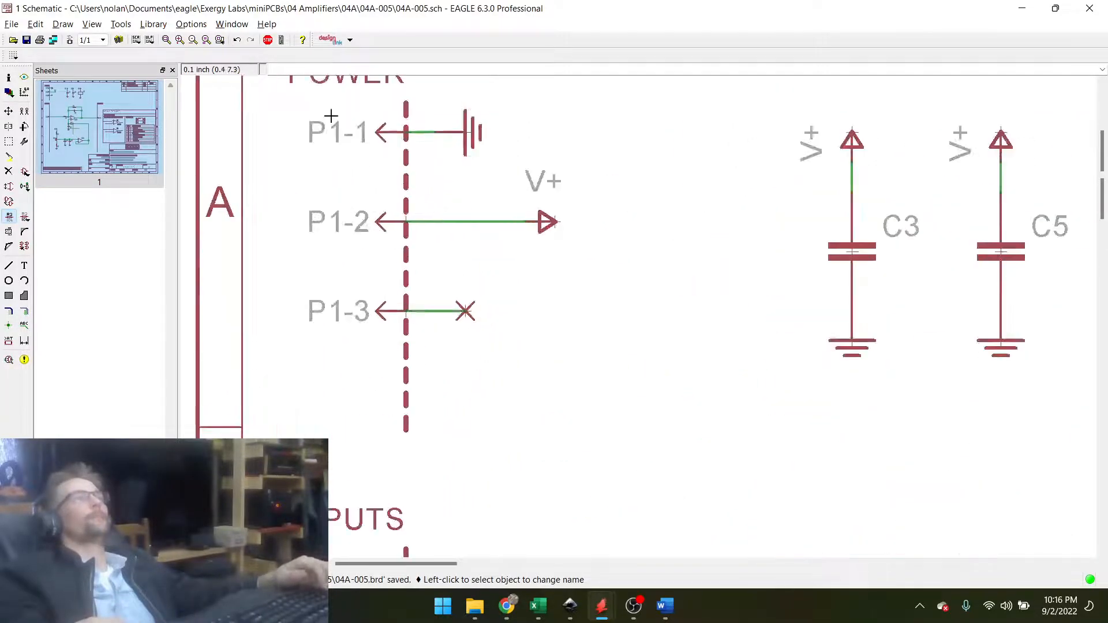
scroll(416, 373, down, 2)
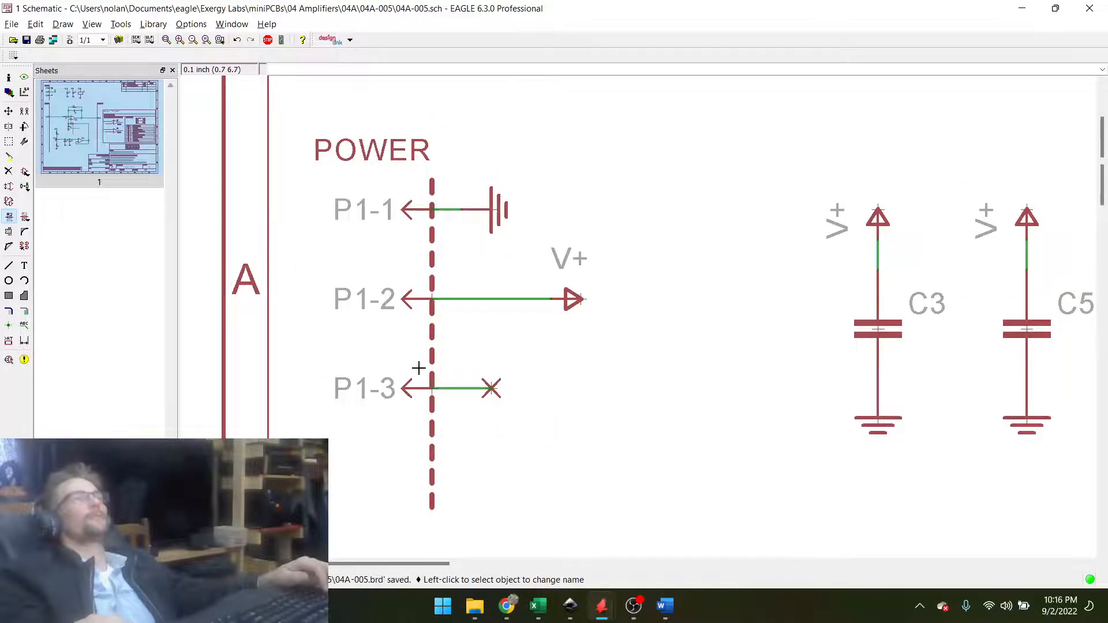
scroll(418, 368, down, 4)
scroll(408, 445, up, 6)
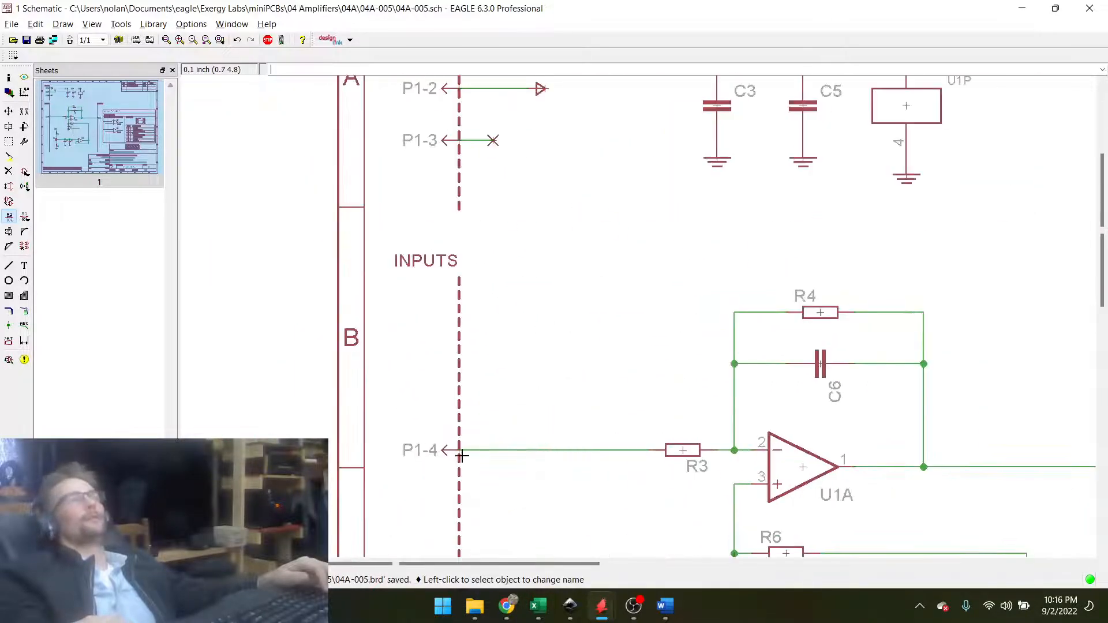
scroll(445, 447, down, 5)
scroll(771, 445, up, 5)
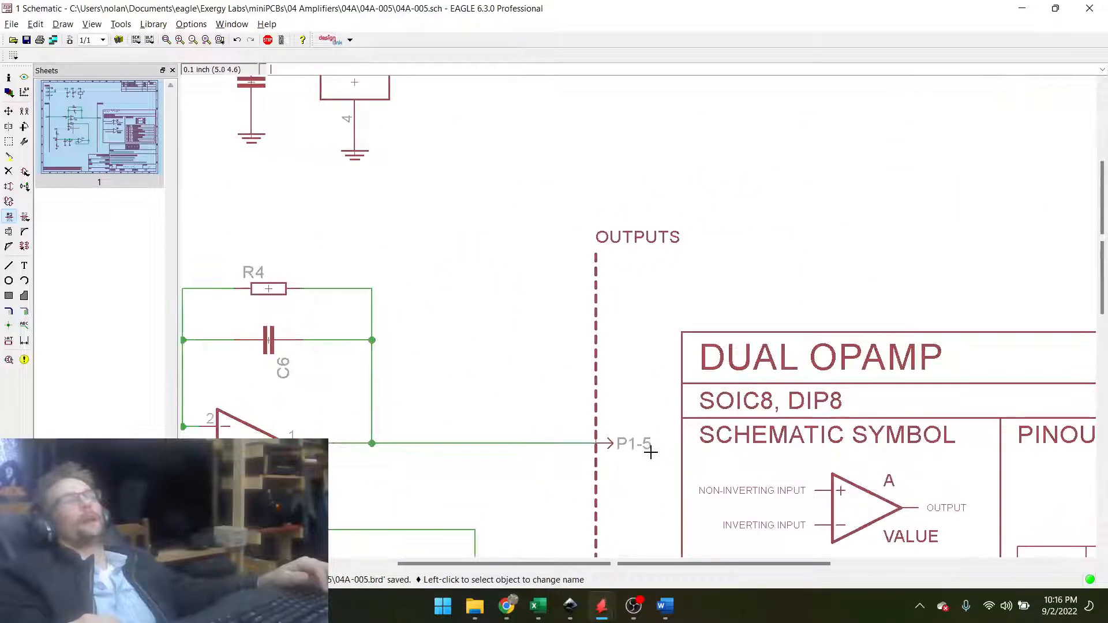
scroll(651, 453, down, 3)
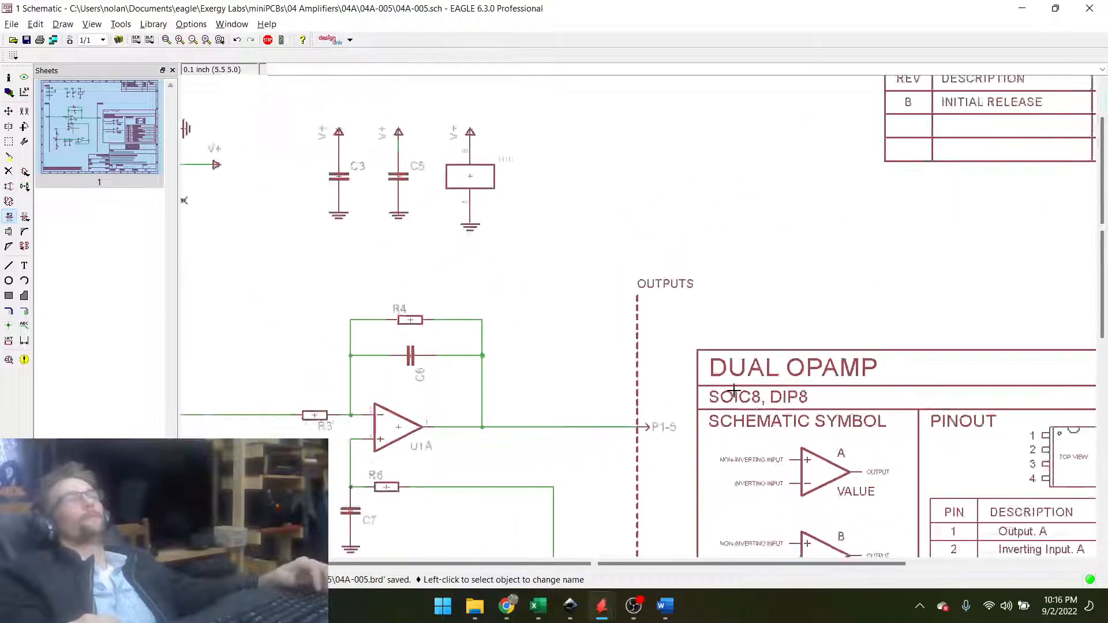
click(26, 40)
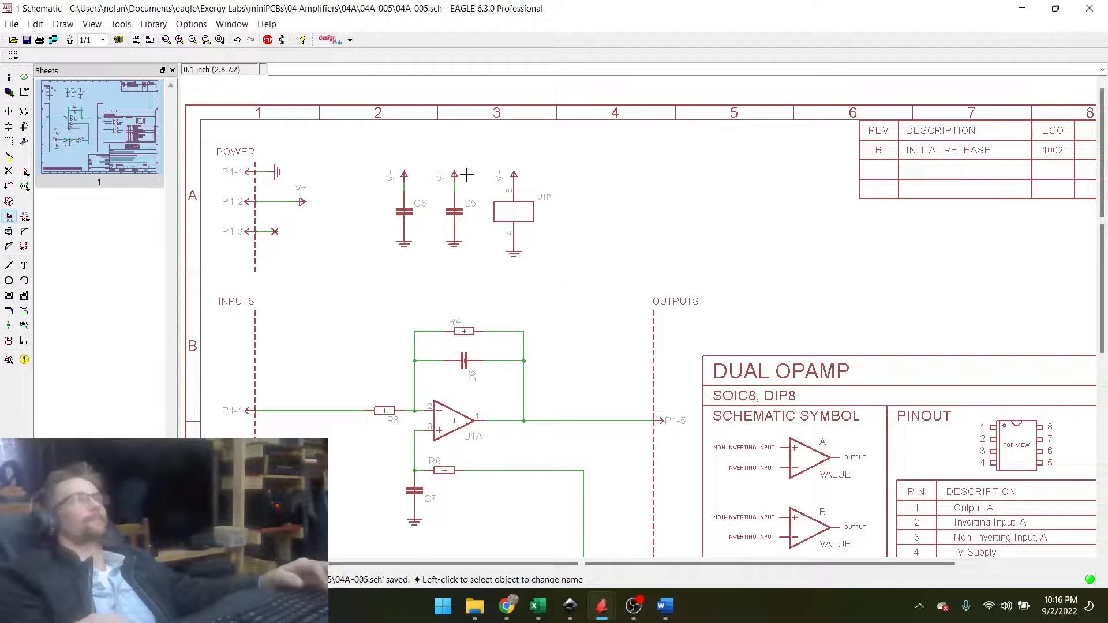
Compare capacitors C3 and C5 in the schematic with their board placement, and examine the routing around U1, R3 and R4.
scroll(466, 174, up, 3)
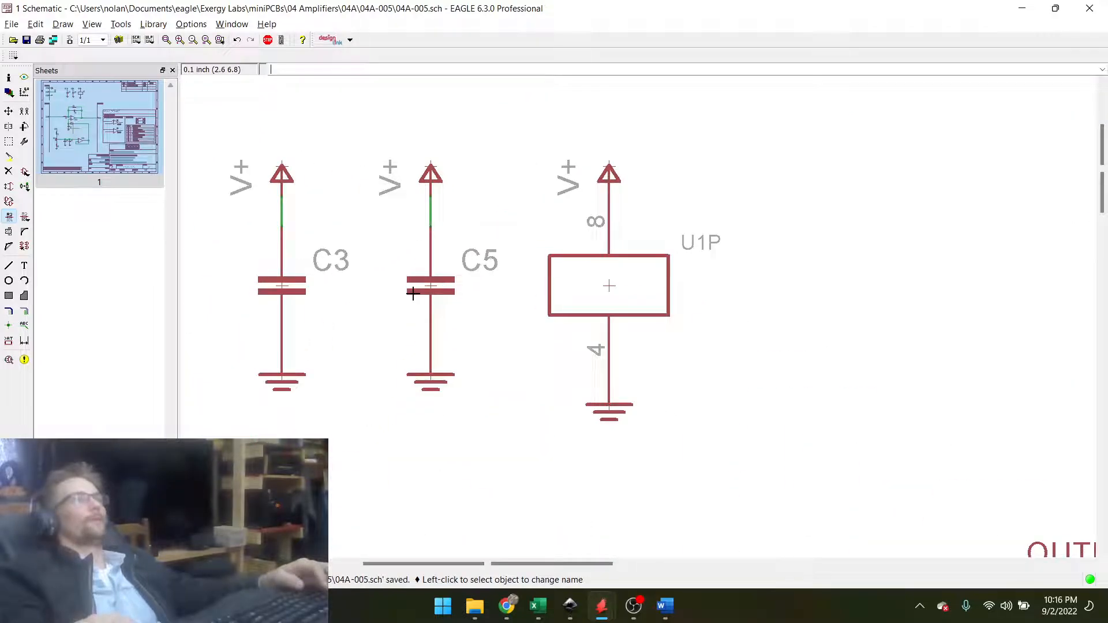
scroll(627, 300, down, 2)
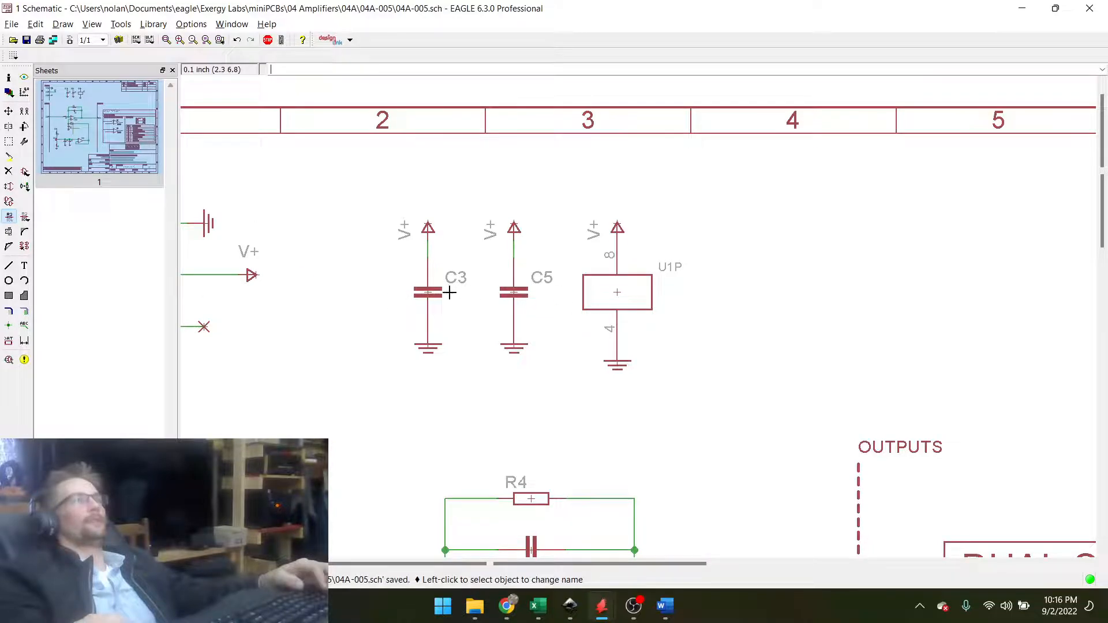
scroll(449, 292, down, 3)
key(alt+Tab)
scroll(509, 438, down, 5)
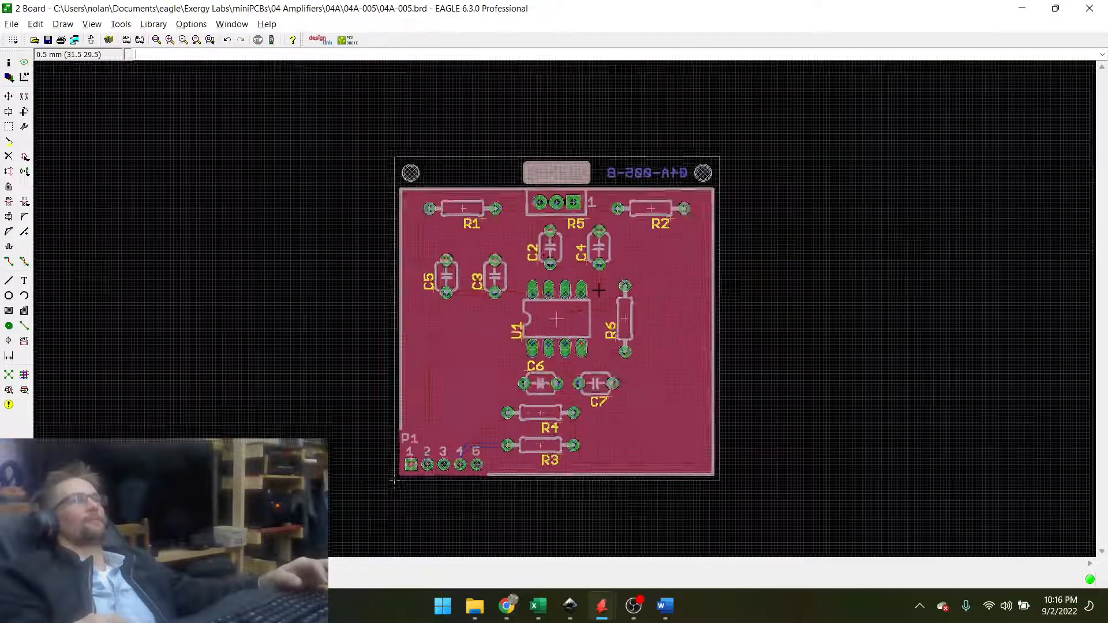
scroll(563, 323, up, 5)
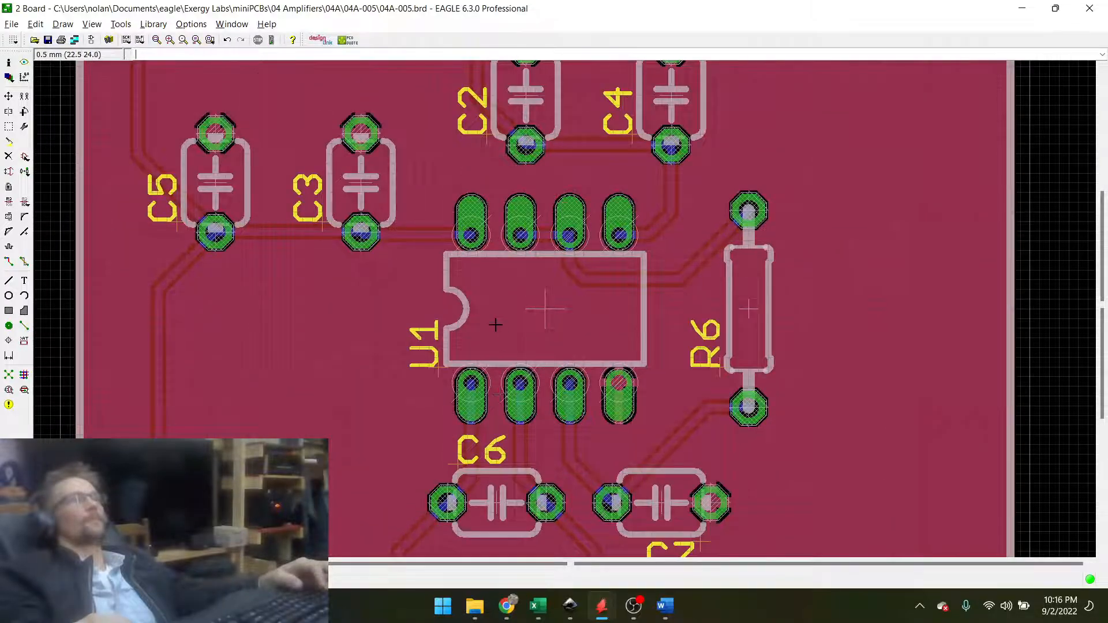
scroll(495, 325, down, 10)
scroll(291, 417, up, 4)
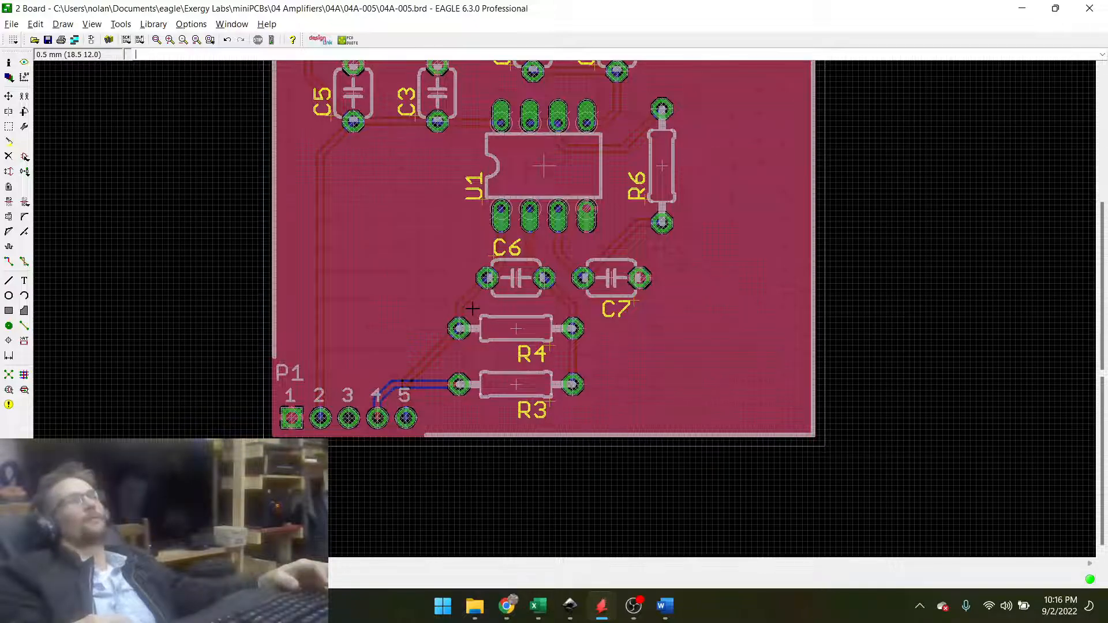
scroll(458, 385, down, 1)
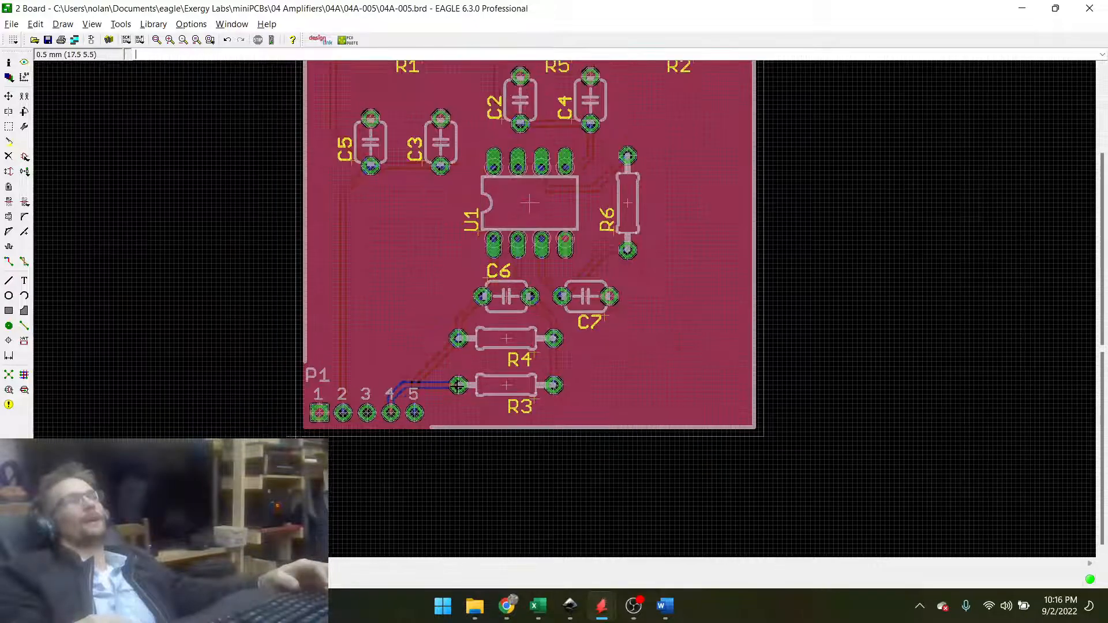
scroll(482, 300, up, 2)
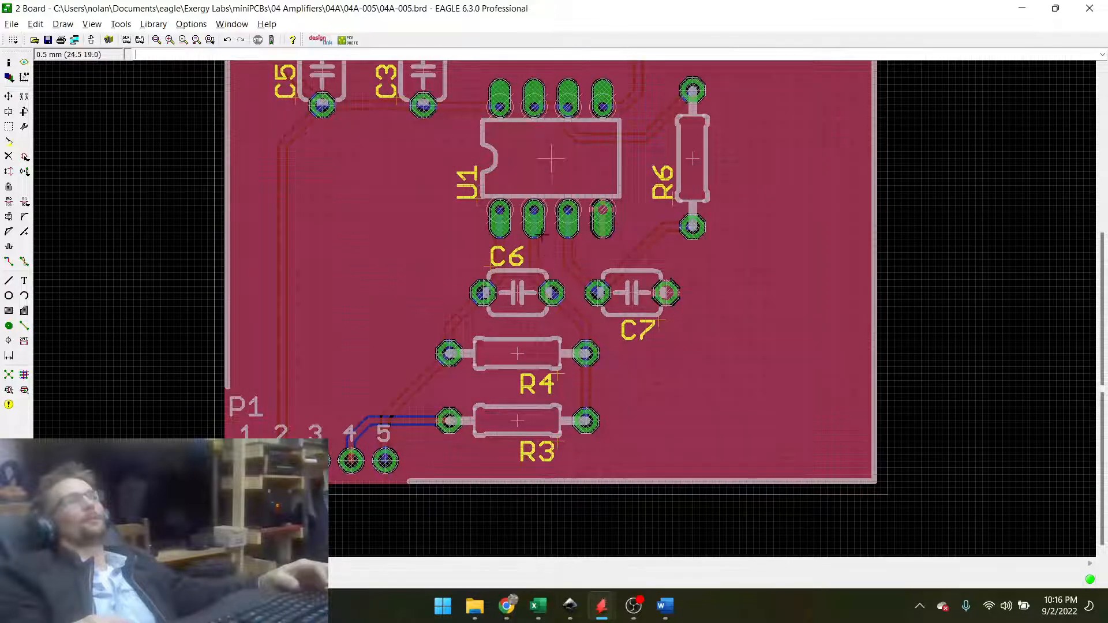
Examine the board routing around U1, R3, R4, C6 and C7, and save the board.
scroll(510, 299, down, 2)
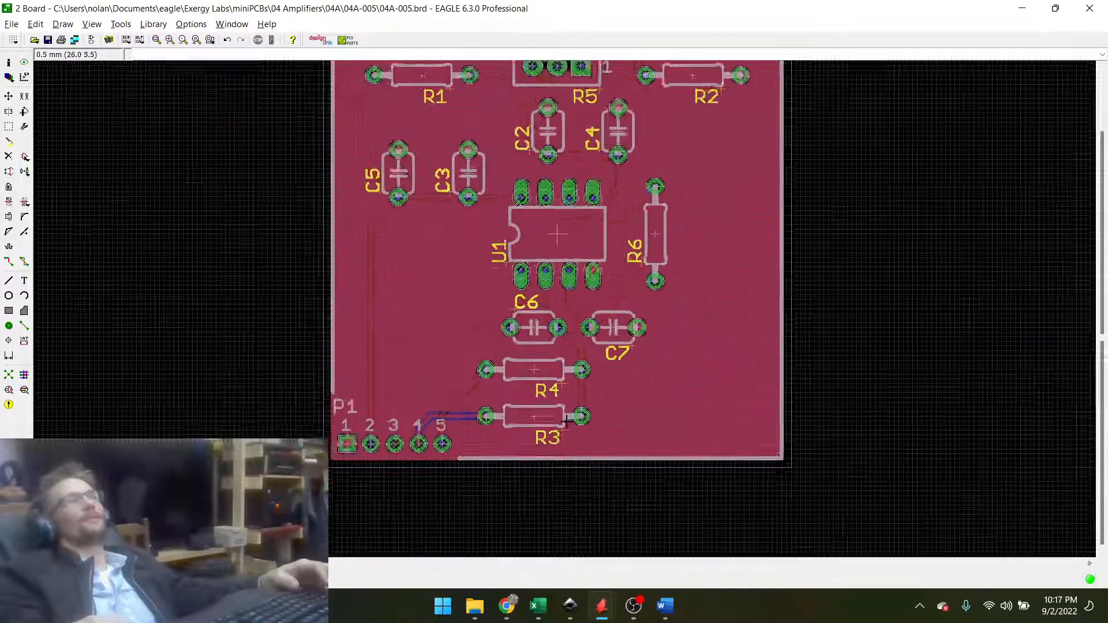
scroll(593, 246, up, 1)
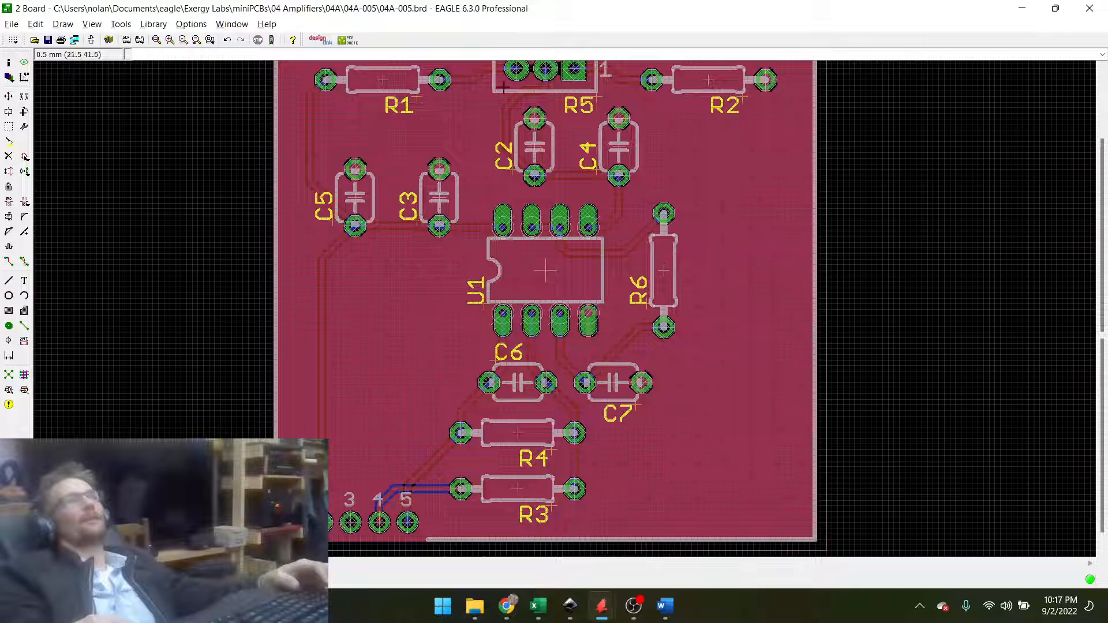
scroll(590, 344, down, 2)
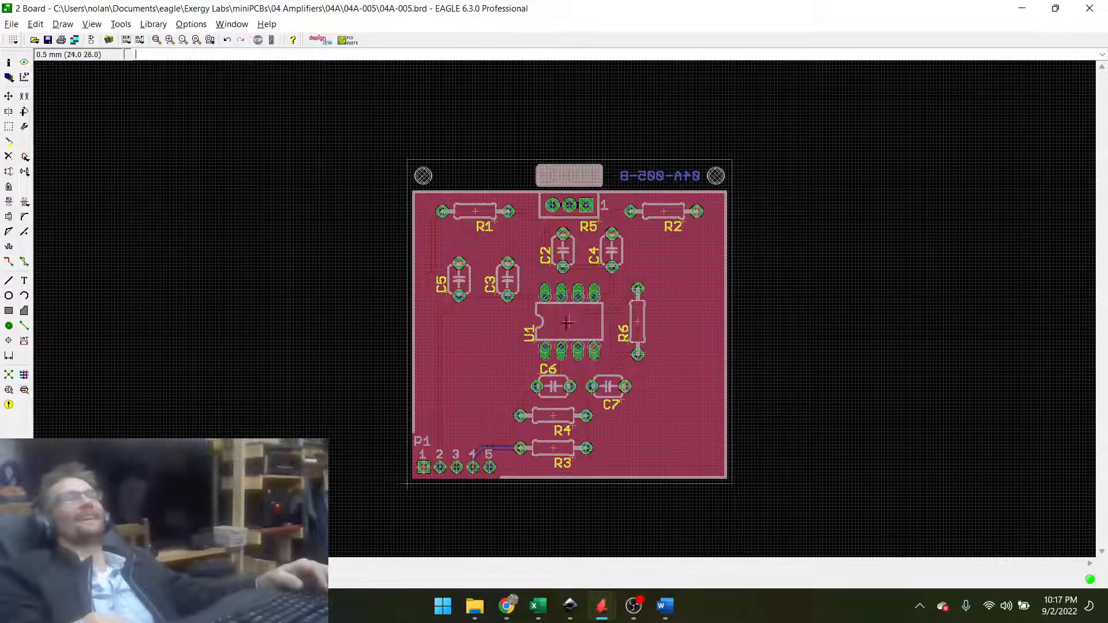
scroll(559, 422, up, 2)
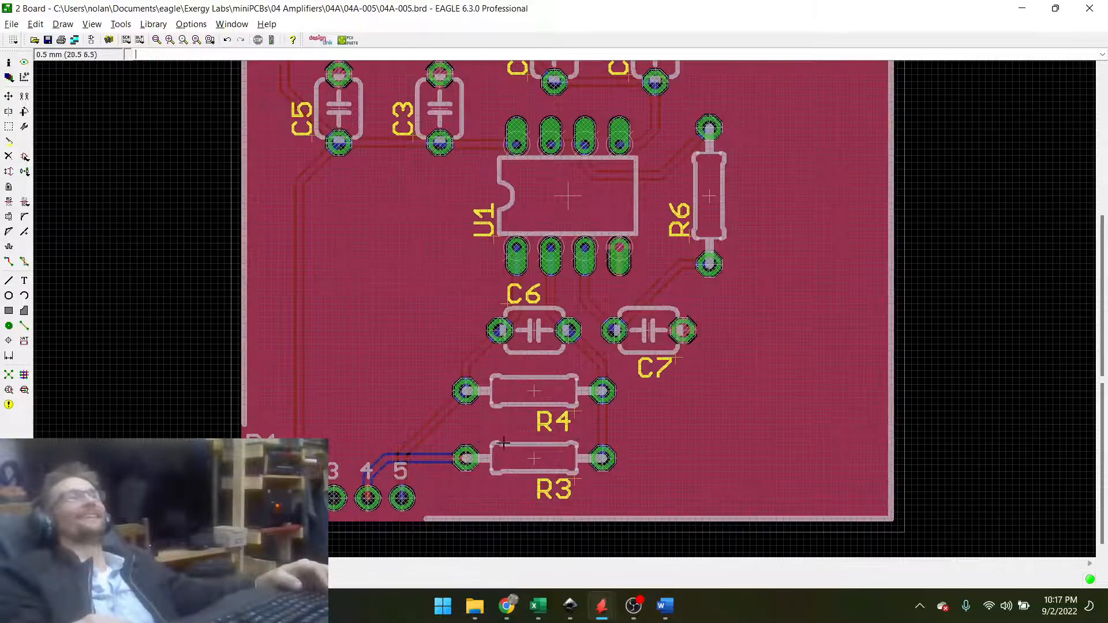
click(49, 40)
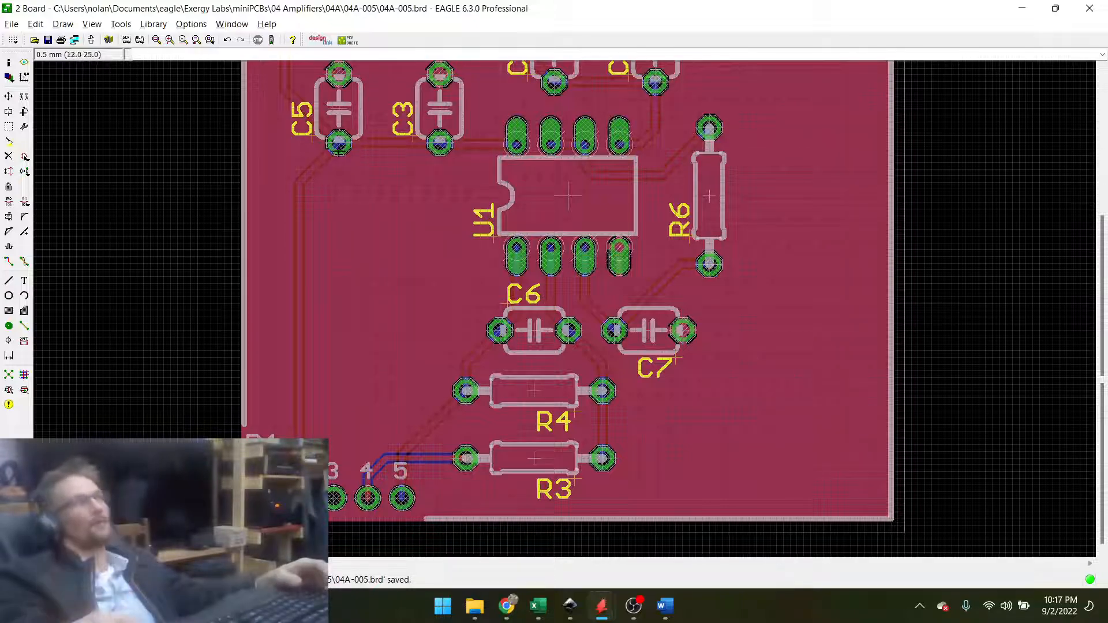
click(48, 40)
Review the full board layout and check the 04A-005 entry in the Excel Product Catalog, returning to the board in EAGLE.
scroll(438, 302, down, 3)
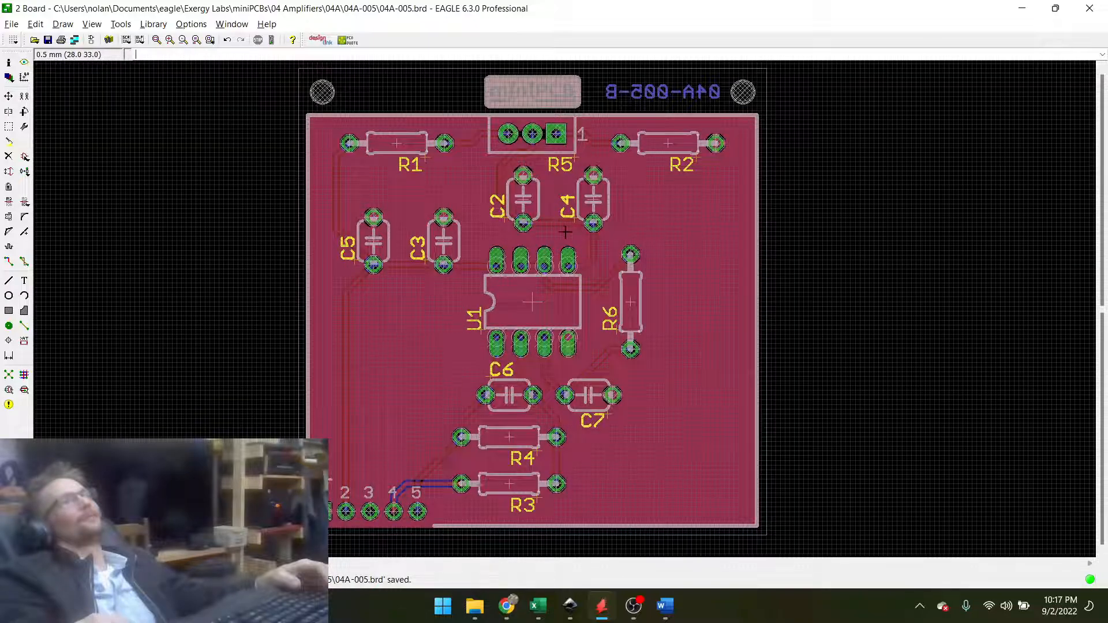
middle_drag(568, 304, 564, 318)
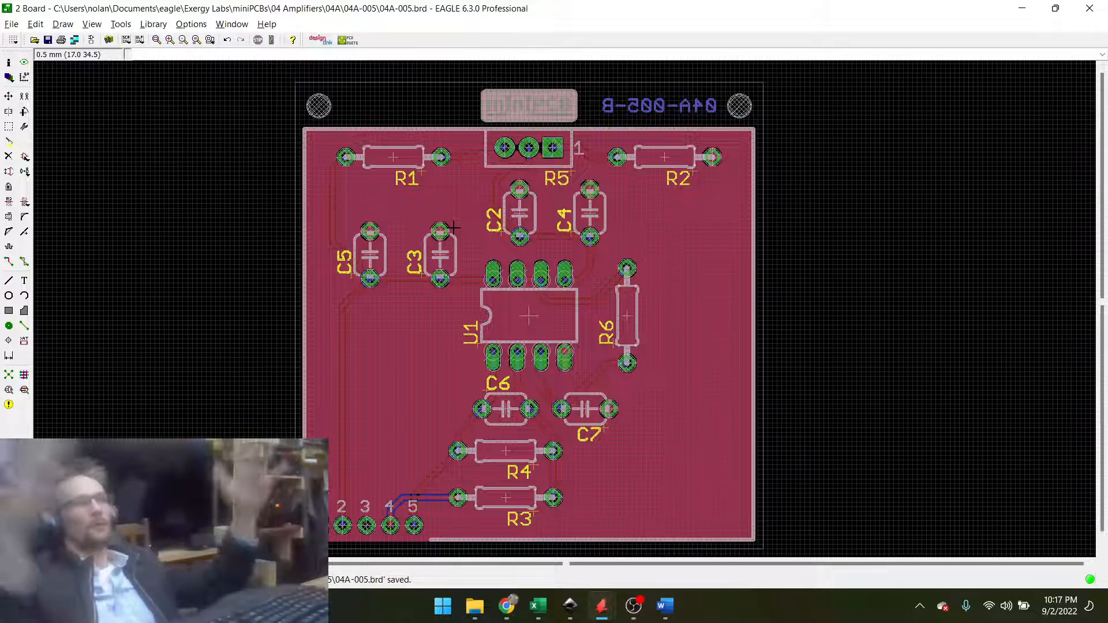
click(538, 606)
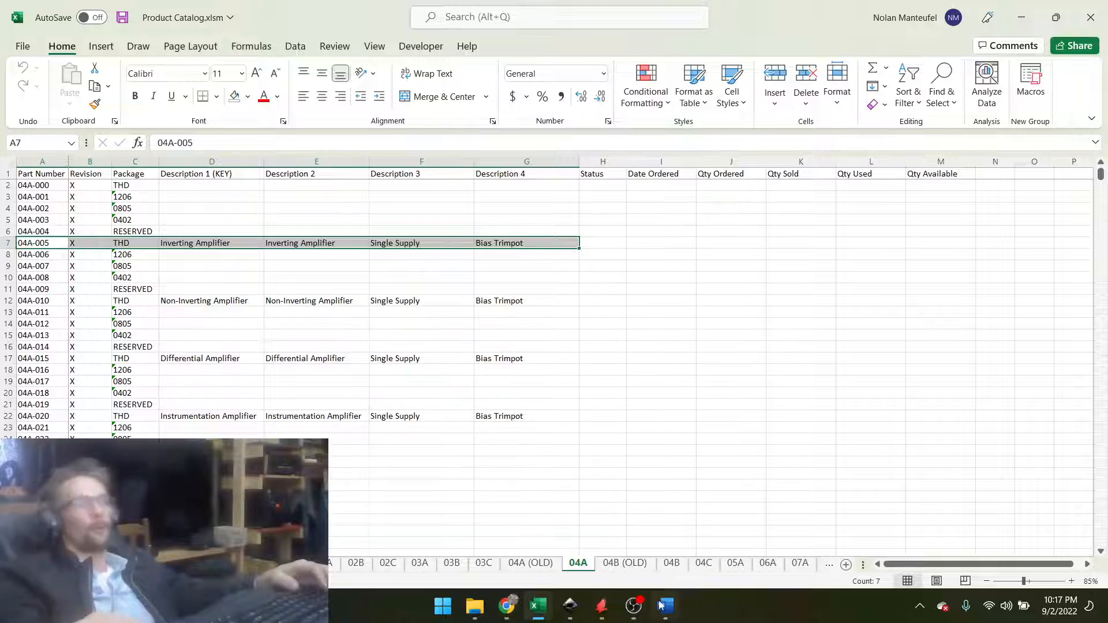
mouse_move(663, 606)
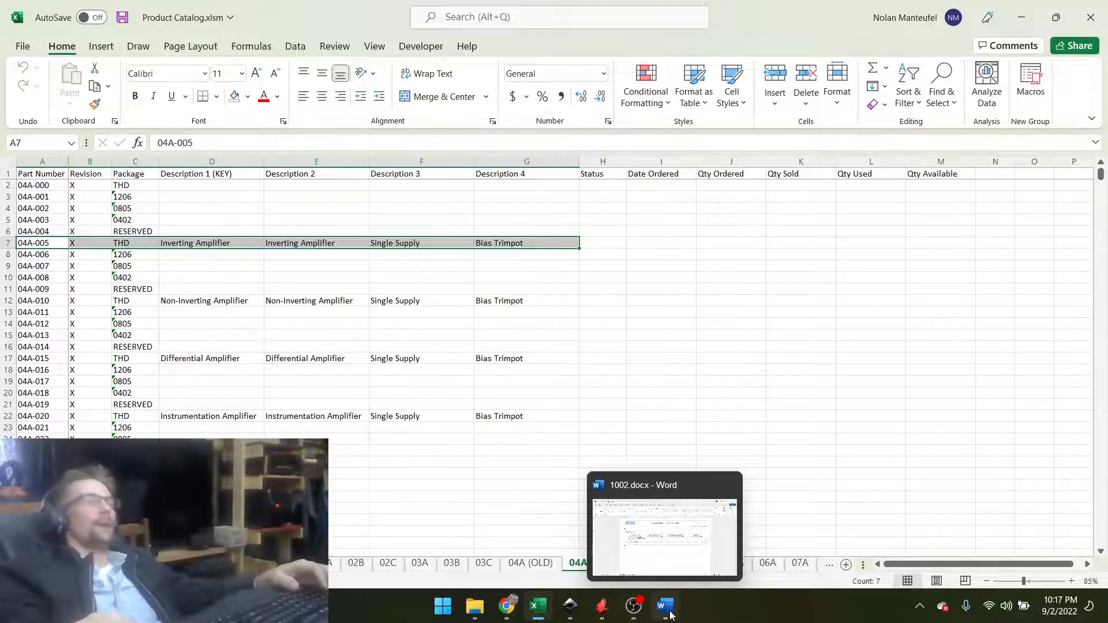
mouse_move(570, 606)
click(521, 532)
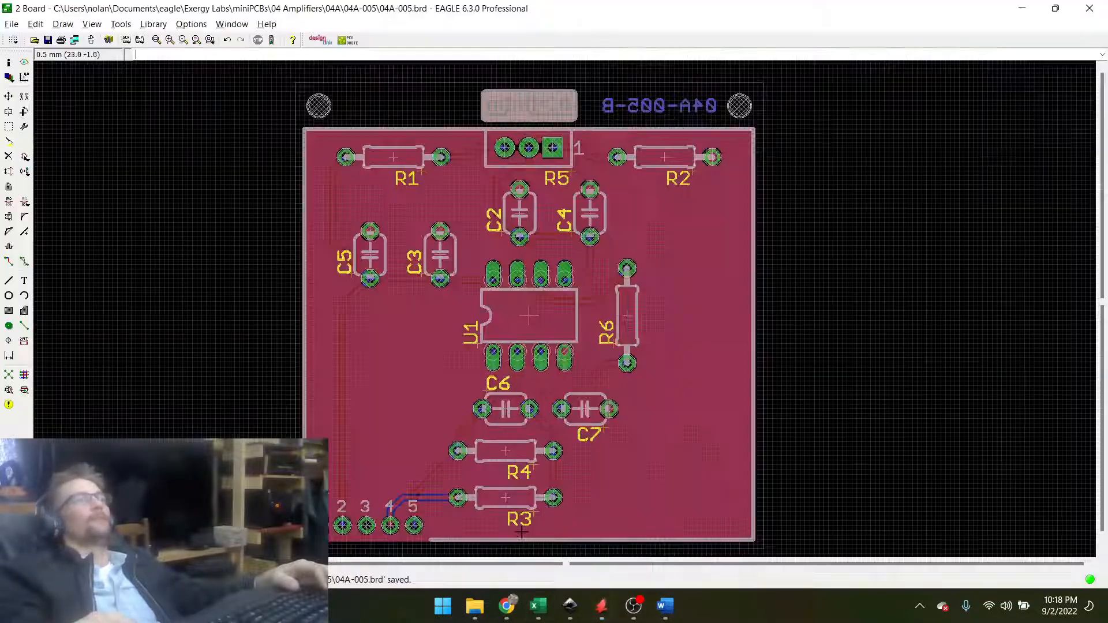
scroll(487, 278, down, 1)
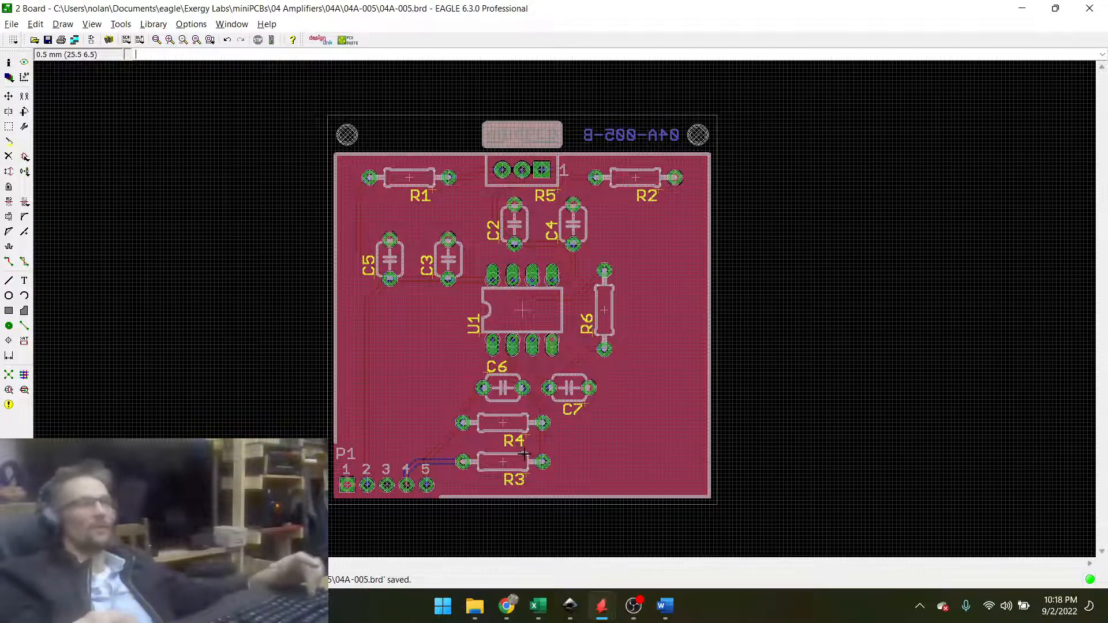
Run the exportPartImage.scr script on the 04A-005 board and save the board.
click(48, 40)
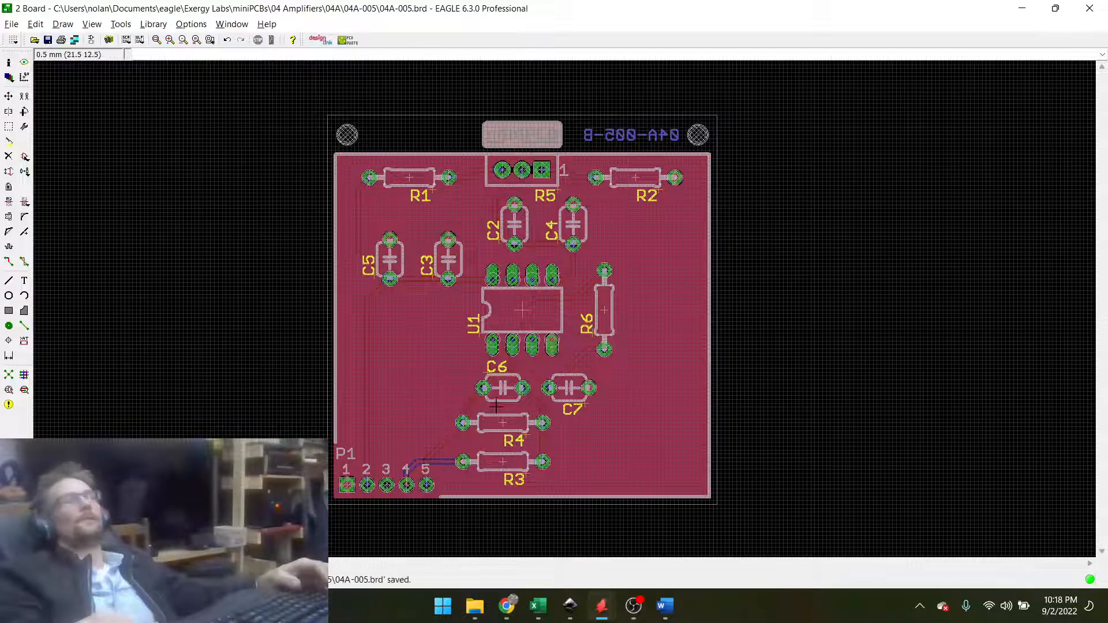
scroll(496, 404, down, 1)
scroll(536, 314, up, 1)
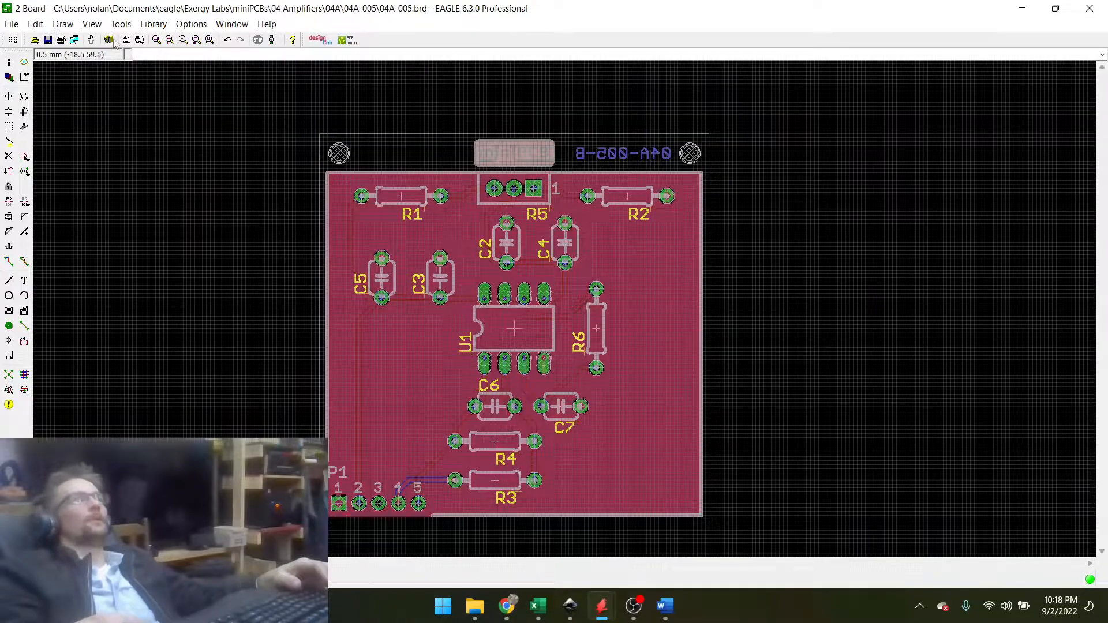
click(125, 40)
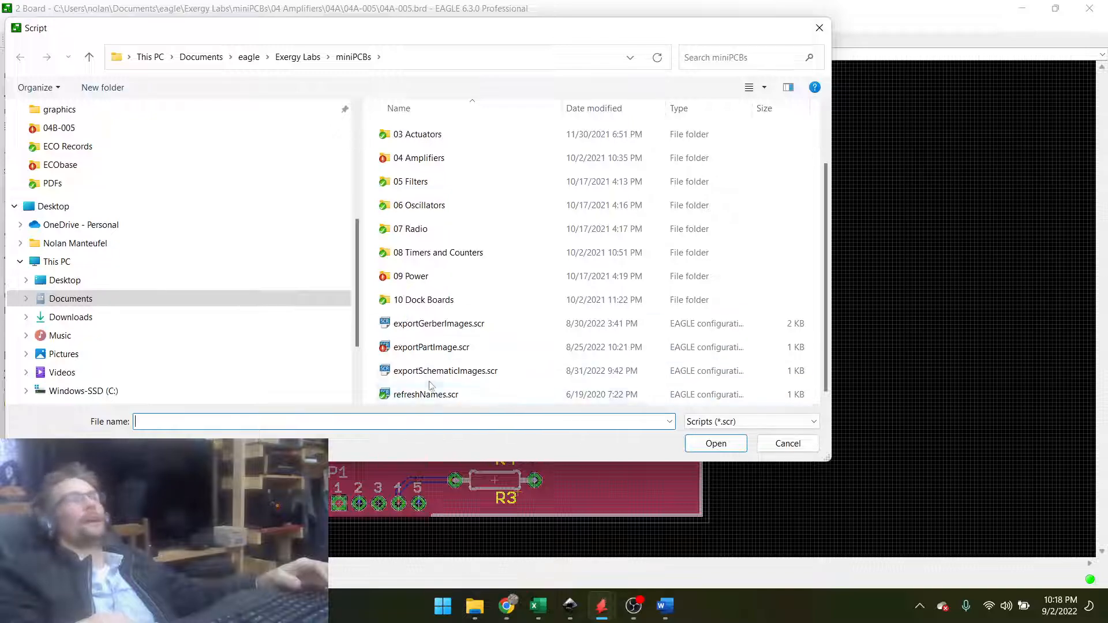
double_click(433, 348)
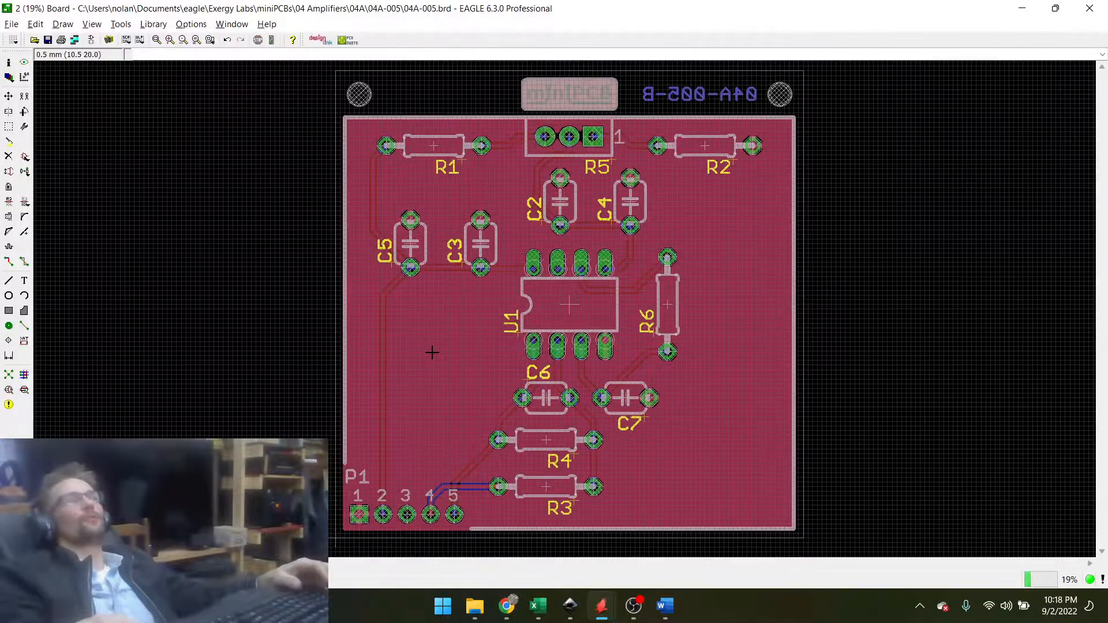
click(49, 40)
Switch to the 04A-005 schematic and review its circuit, dual opamp pinout table and title block.
mouse_move(613, 614)
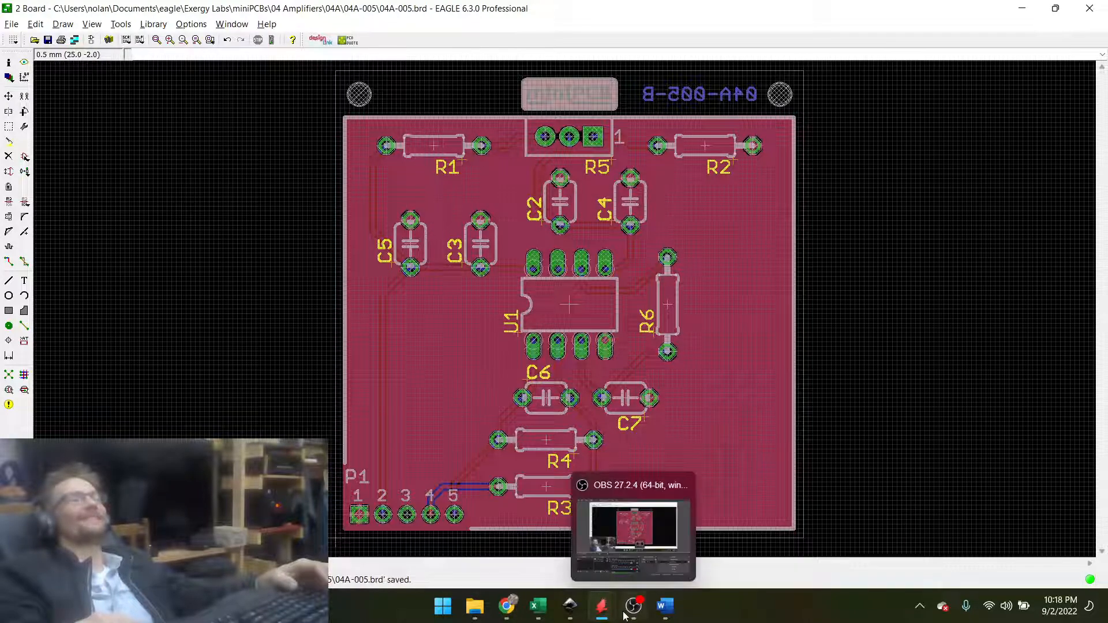
click(679, 538)
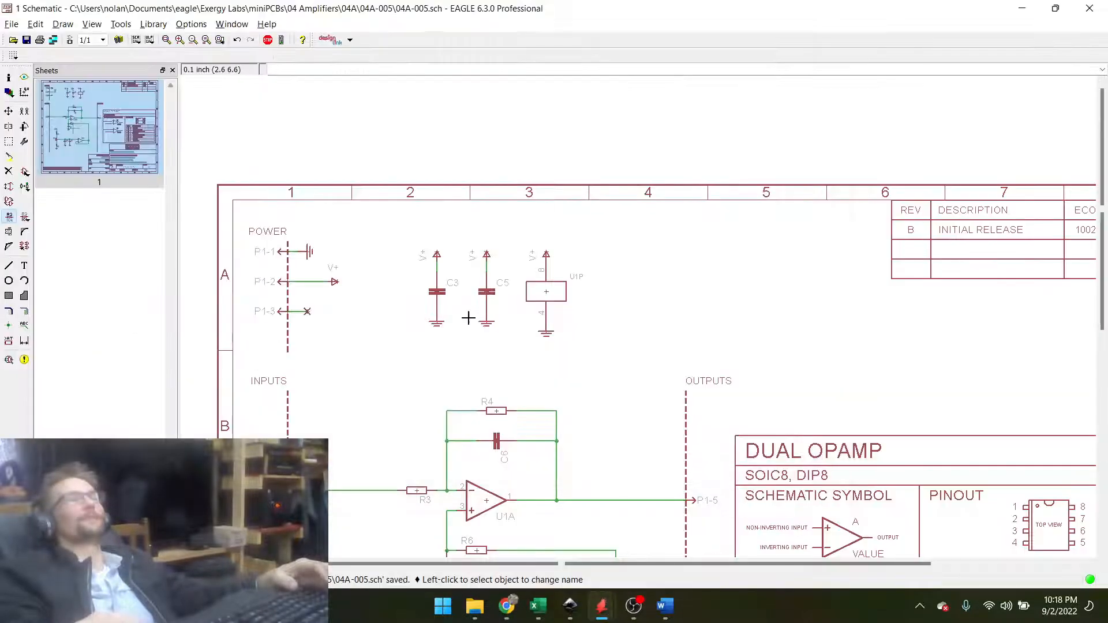
scroll(364, 265, down, 6)
scroll(345, 331, up, 6)
scroll(300, 121, down, 5)
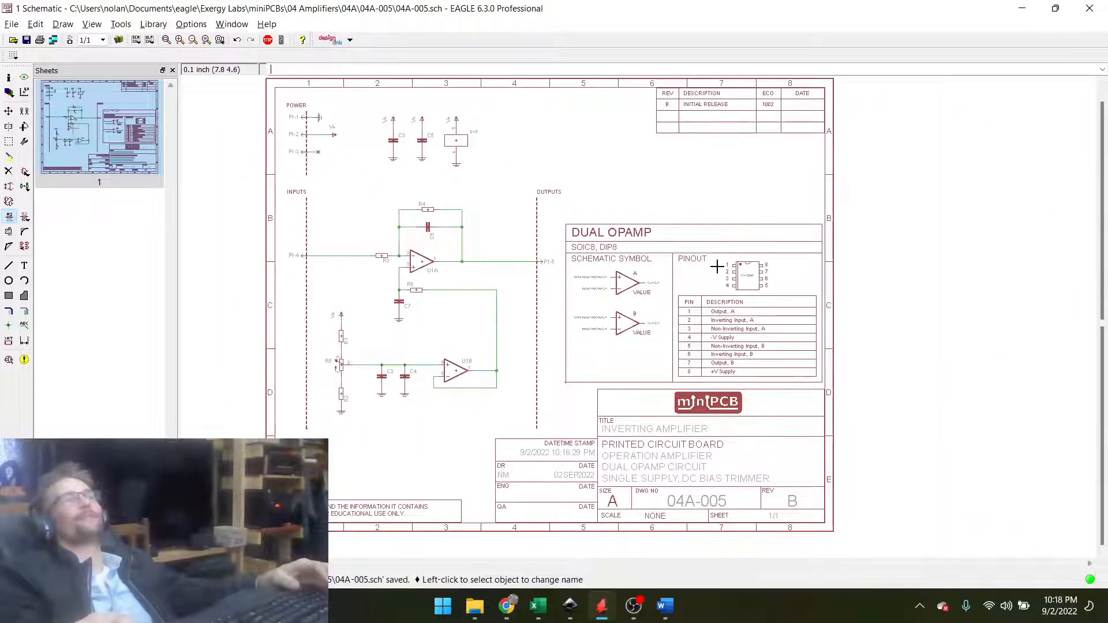
scroll(566, 505, up, 1)
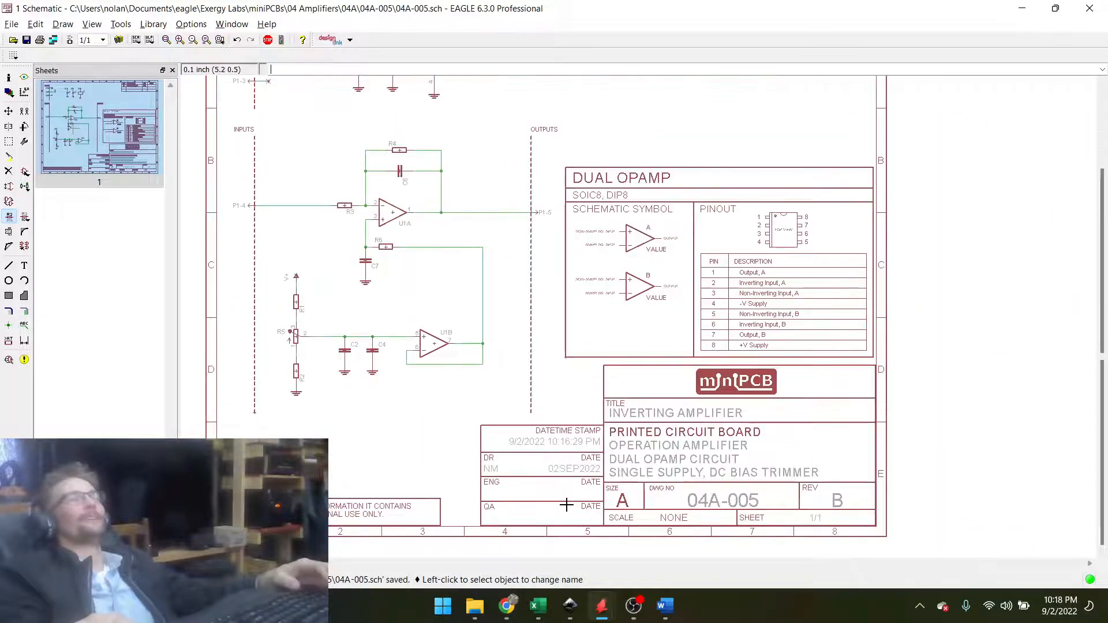
scroll(566, 505, down, 1)
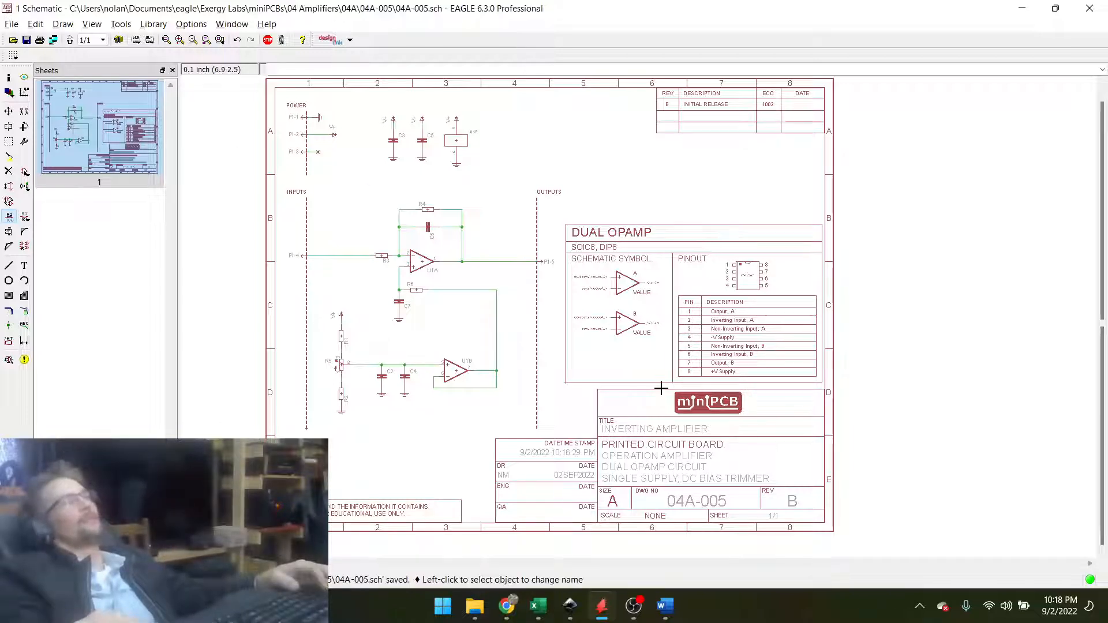
scroll(713, 471, down, 1)
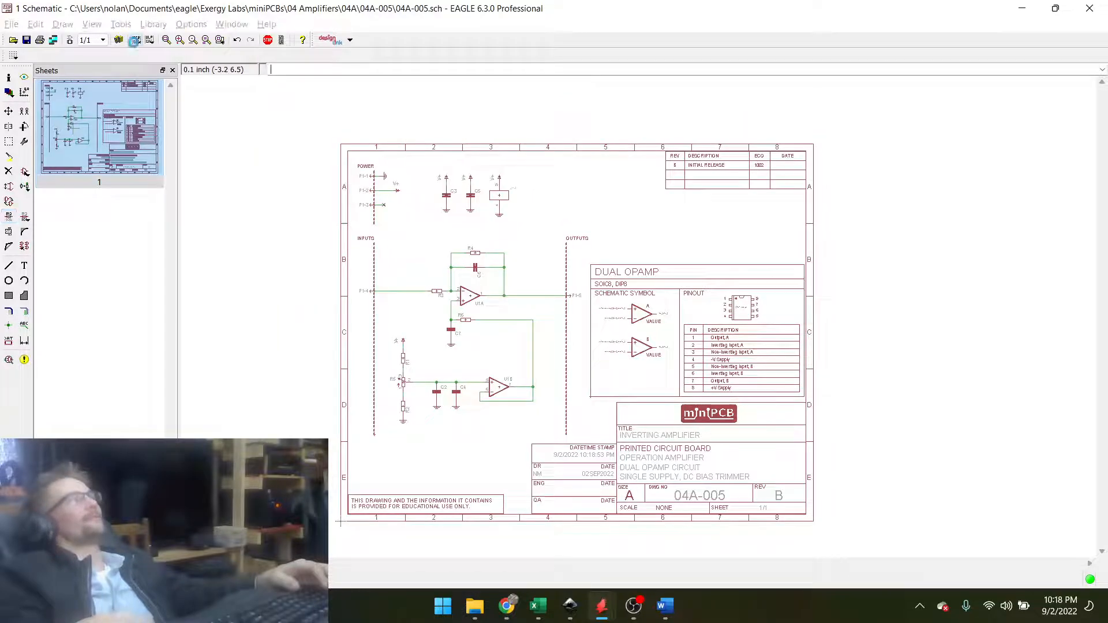
Run the exportSchematicImages.scr script on the schematic and save the schematic.
click(135, 39)
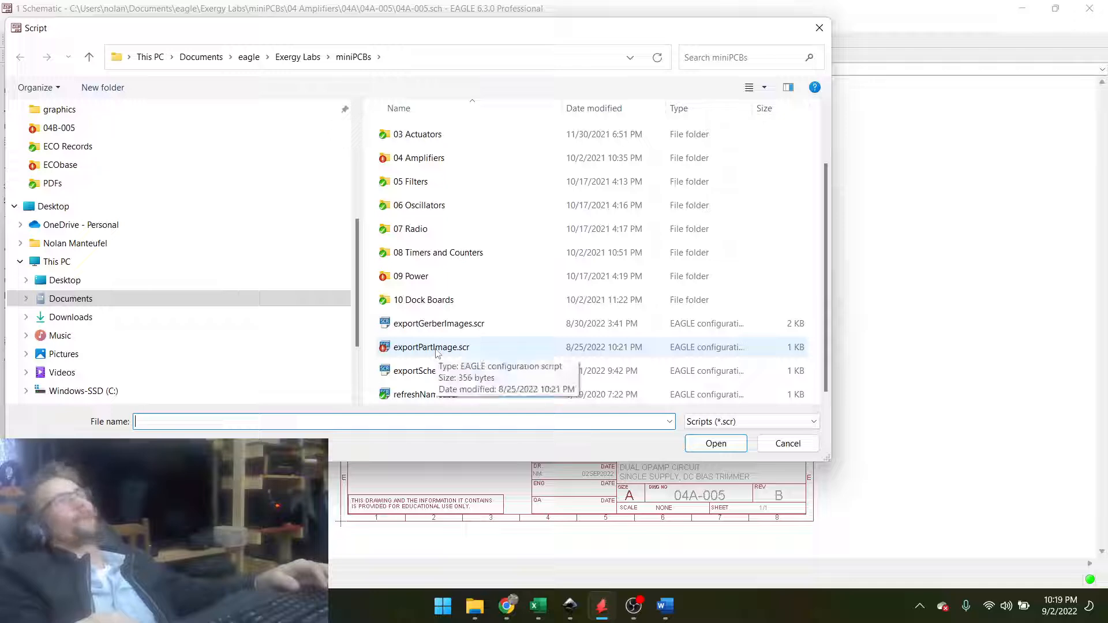
double_click(430, 372)
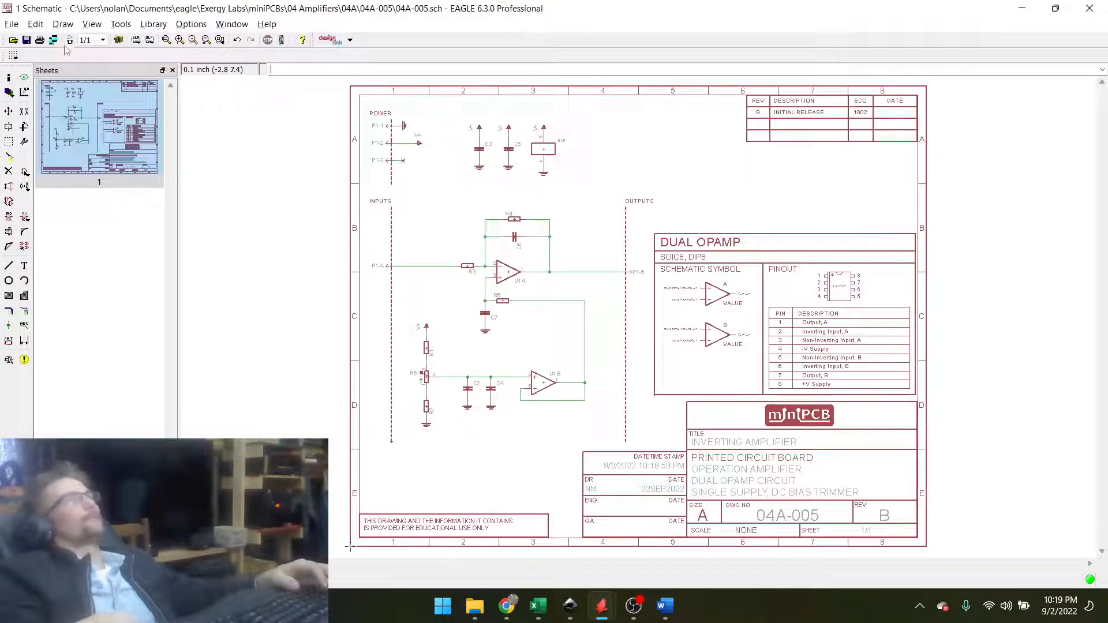
click(26, 40)
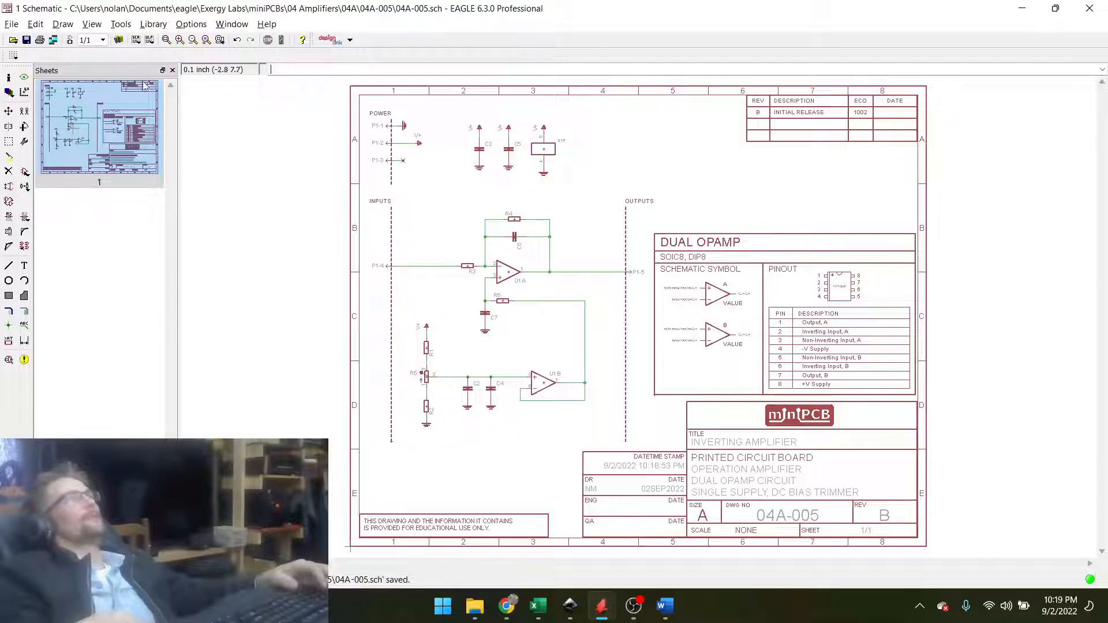
Close the 04A-005 schematic and board, and bring up the EAGLE Control Panel.
click(1089, 8)
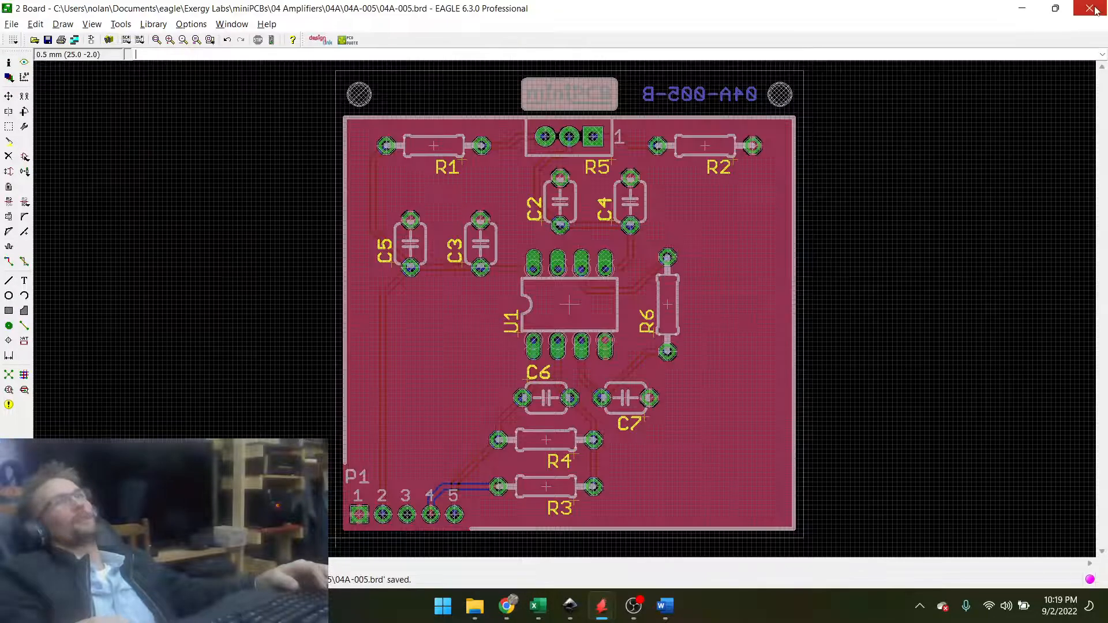
click(1090, 8)
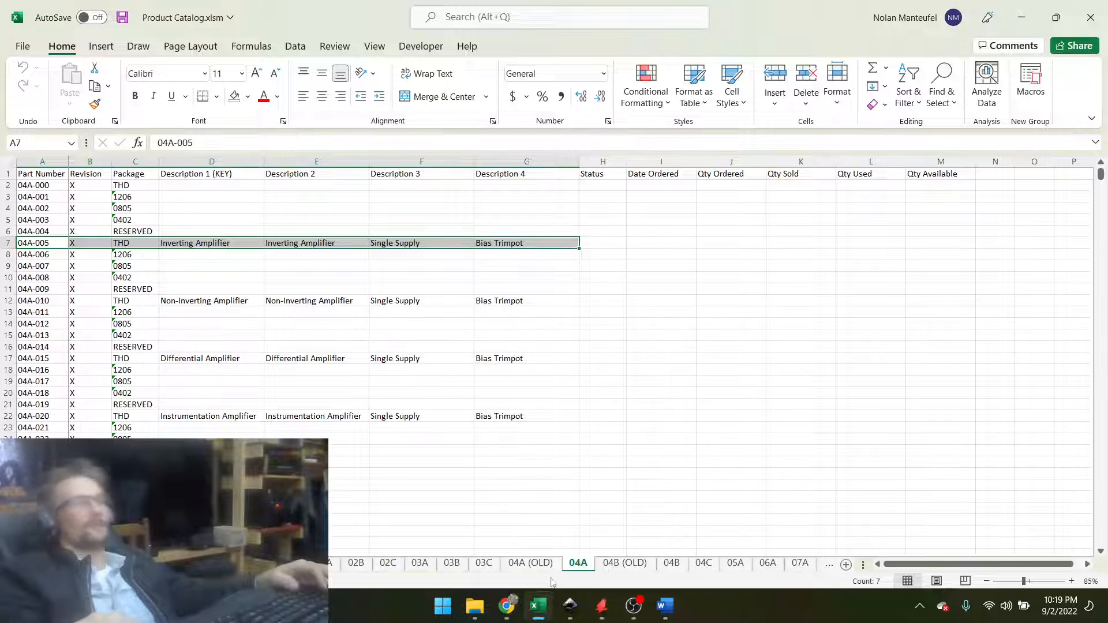
click(570, 605)
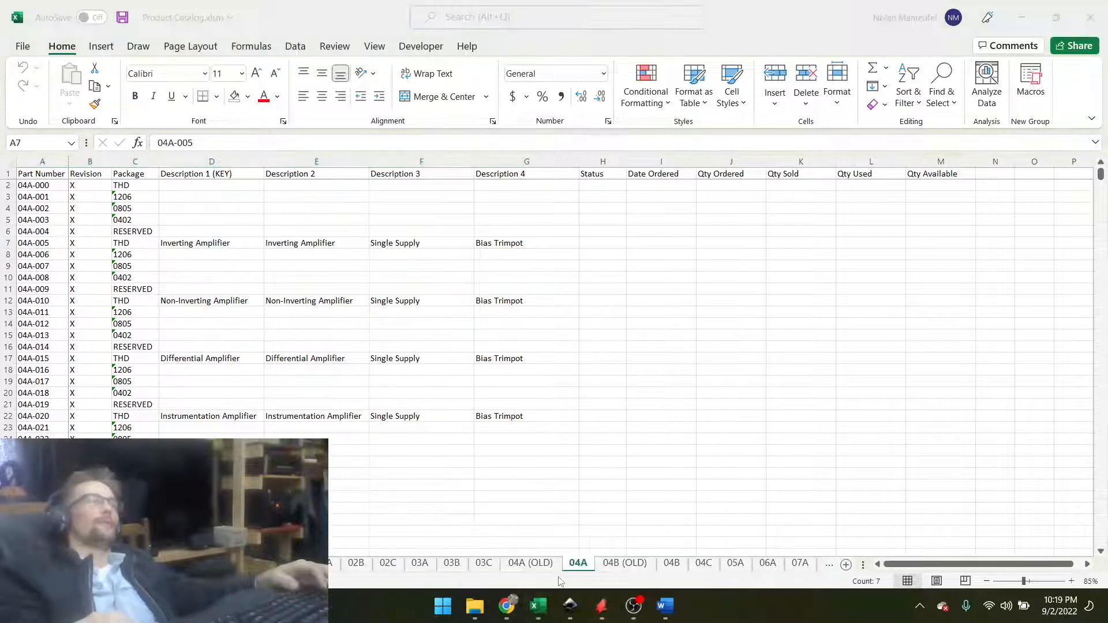
mouse_move(602, 605)
click(520, 530)
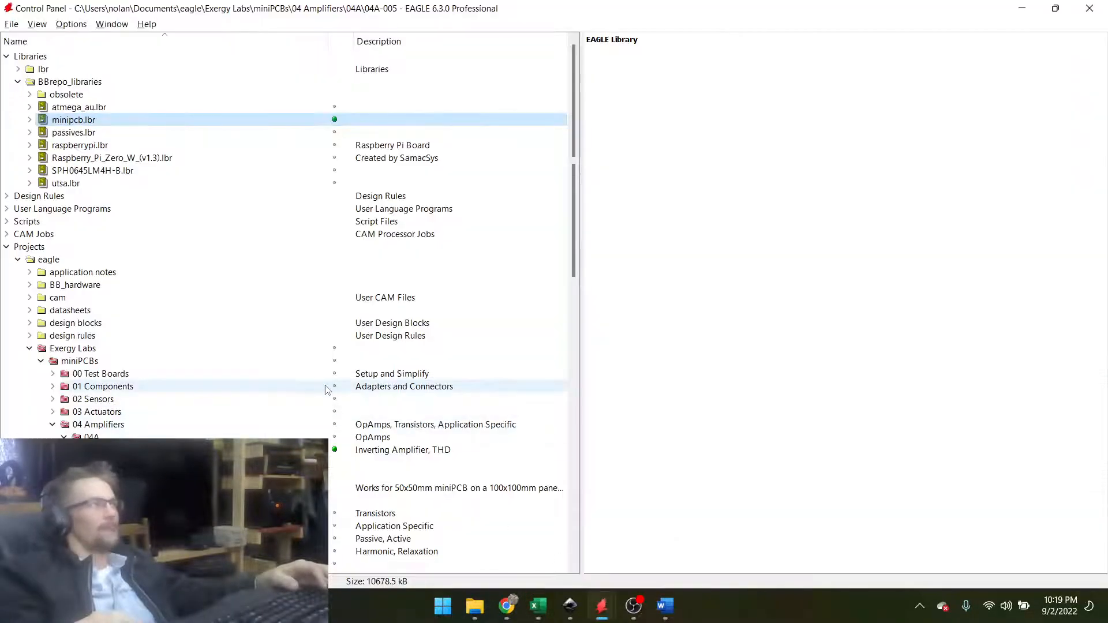
Create a new board in the 04A-005 project and save it as 04A-005-B.
scroll(140, 422, down, 2)
right_click(98, 373)
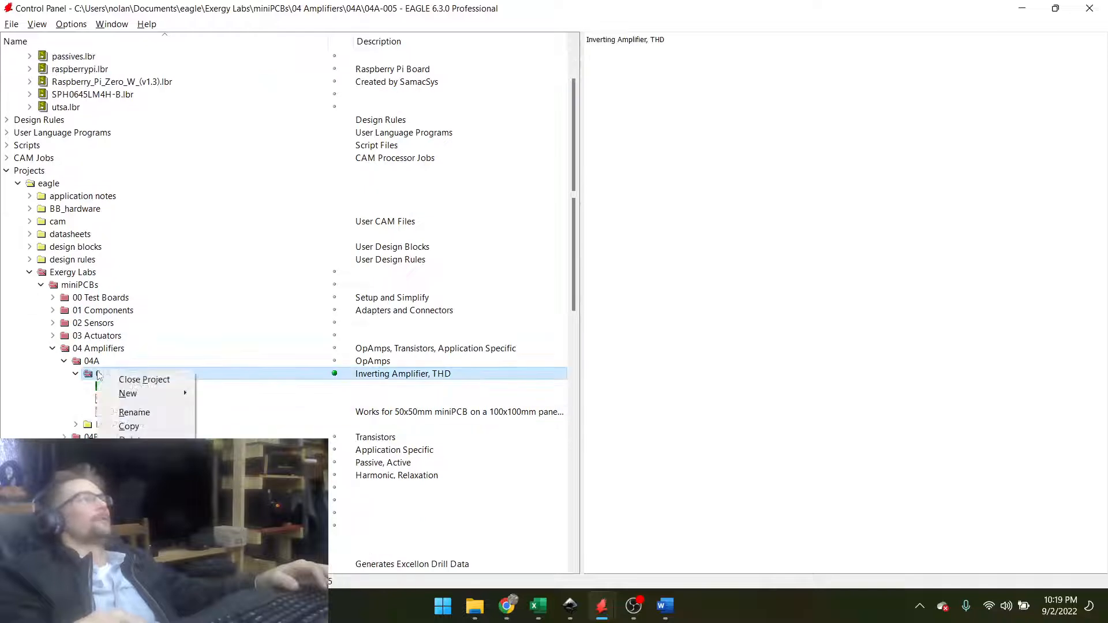
mouse_move(144, 393)
click(222, 409)
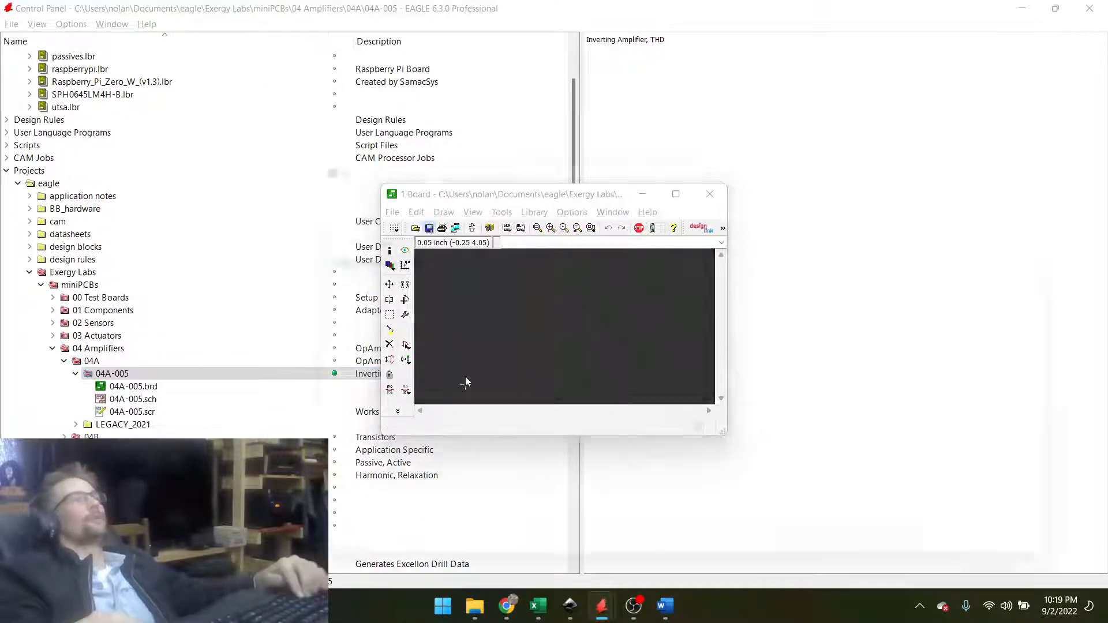
key(ctrl+s)
text(0)
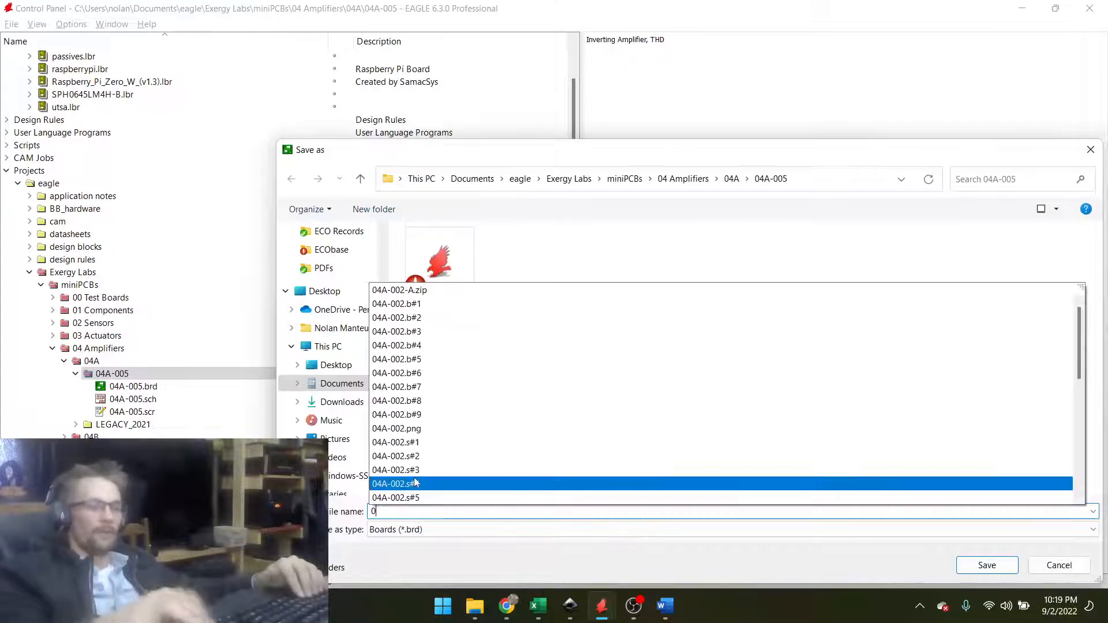
text(4A-005-B)
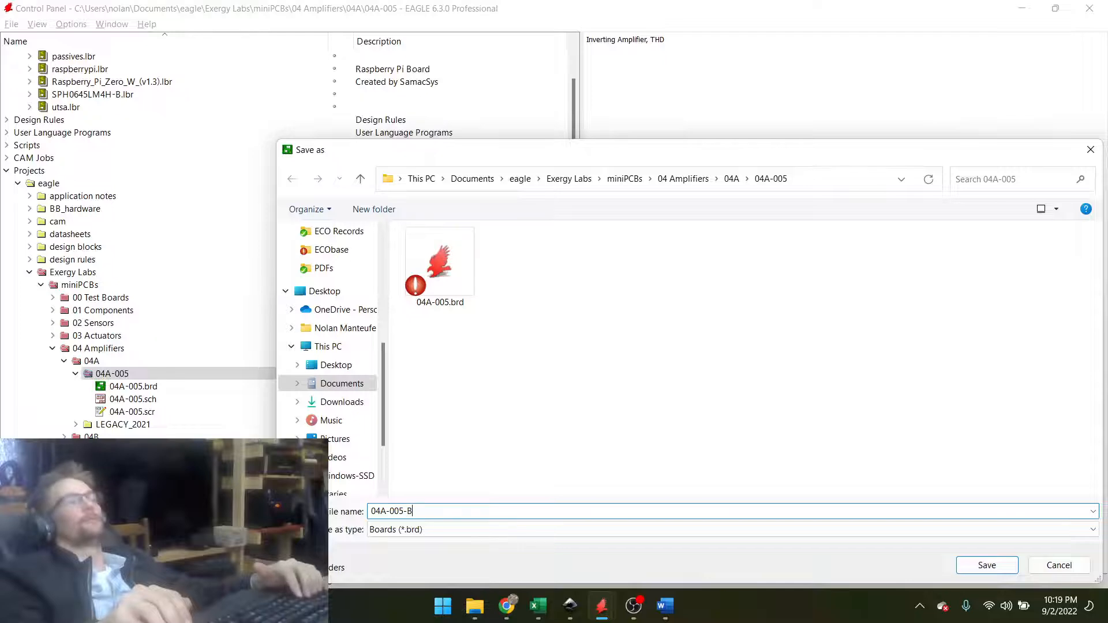
key(Return)
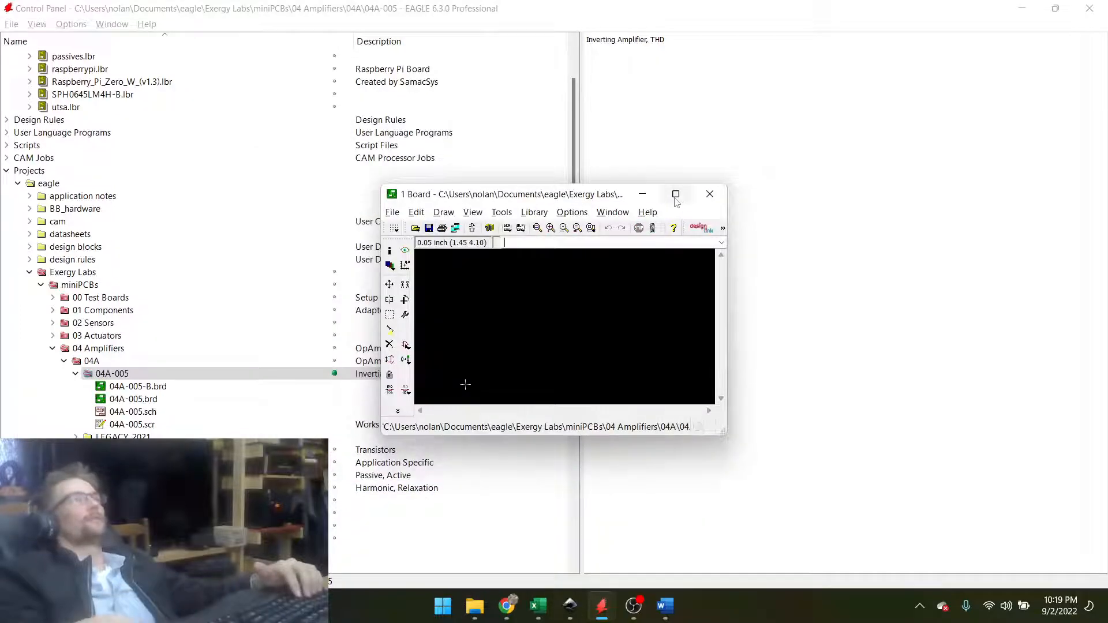
Open the project's 04A-005.scr panelization script, review its commands at full window size, and close it.
double_click(143, 426)
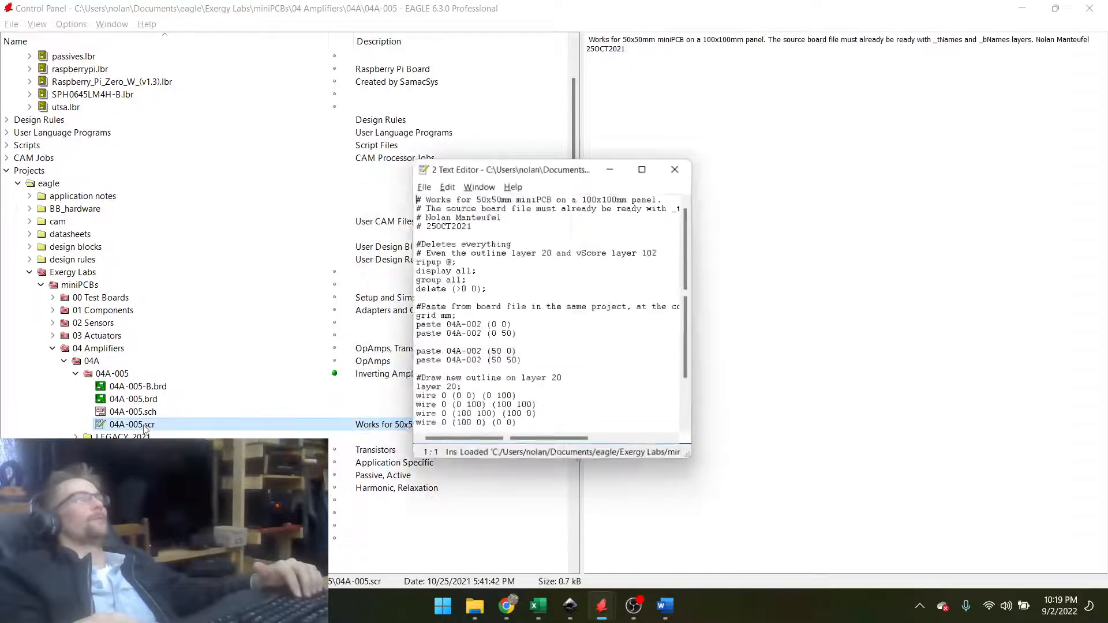
click(647, 166)
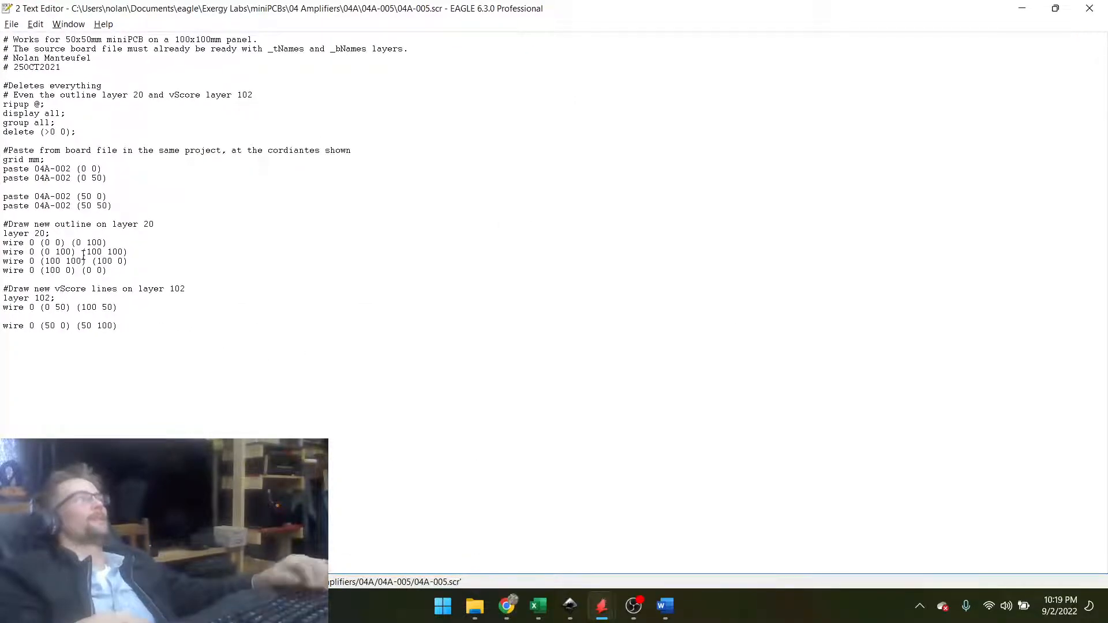
click(1090, 8)
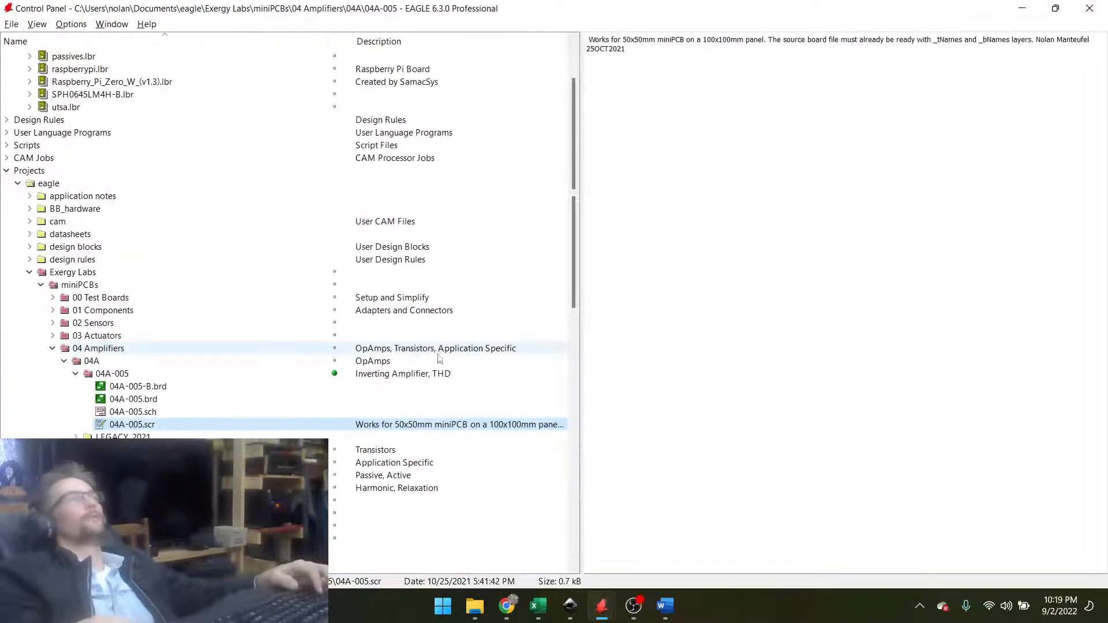
Copy the block that draws the layer 199 board outline for Gerber images from the 04B-005.scr script.
scroll(56, 402, down, 2)
double_click(89, 374)
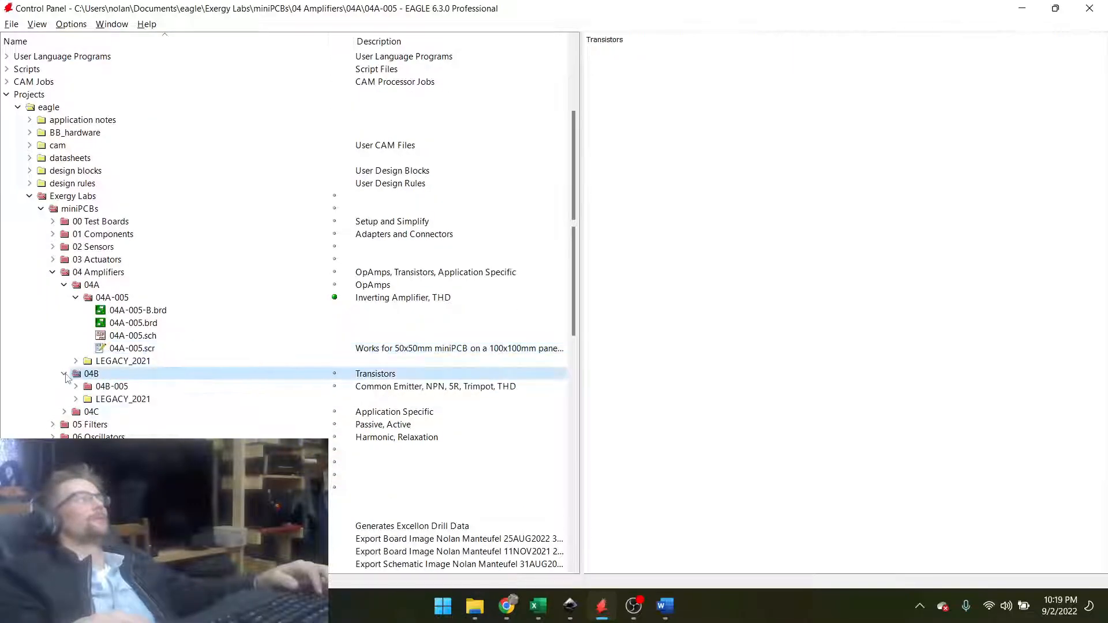
double_click(95, 386)
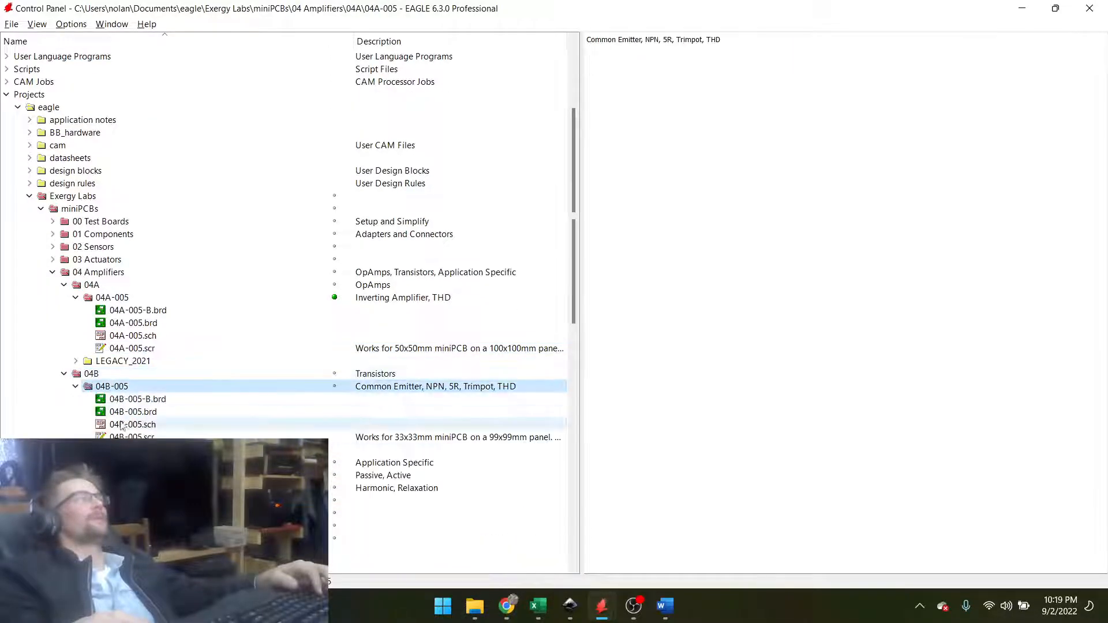
double_click(133, 437)
scroll(578, 333, down, 5)
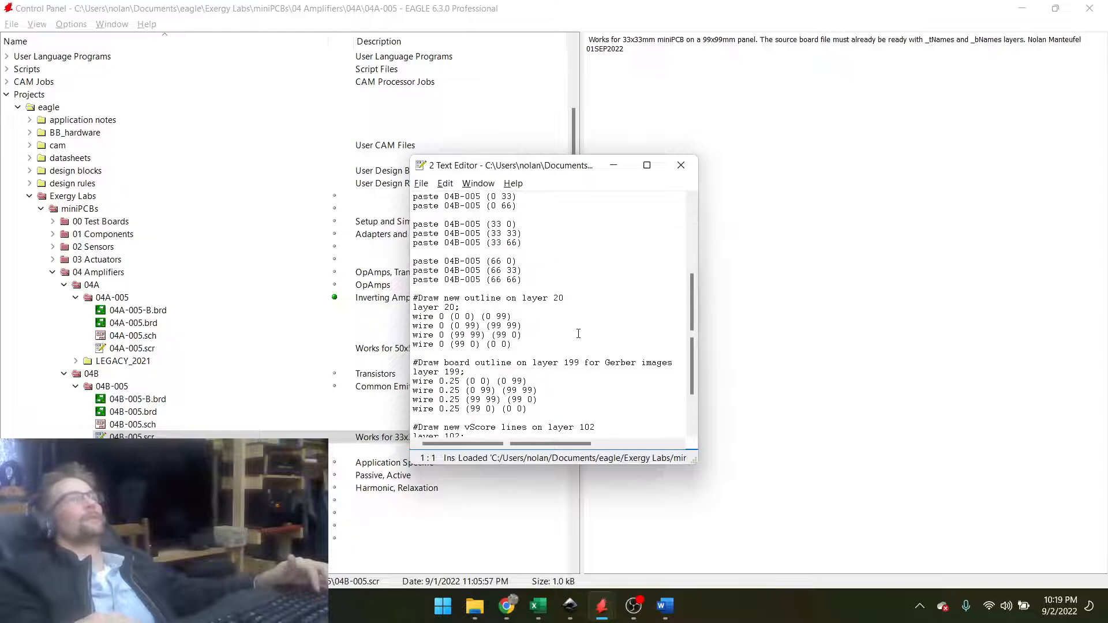
mouse_move(533, 408)
mouse_down()
mouse_move(414, 381)
mouse_move(413, 362)
mouse_up()
key(ctrl+c)
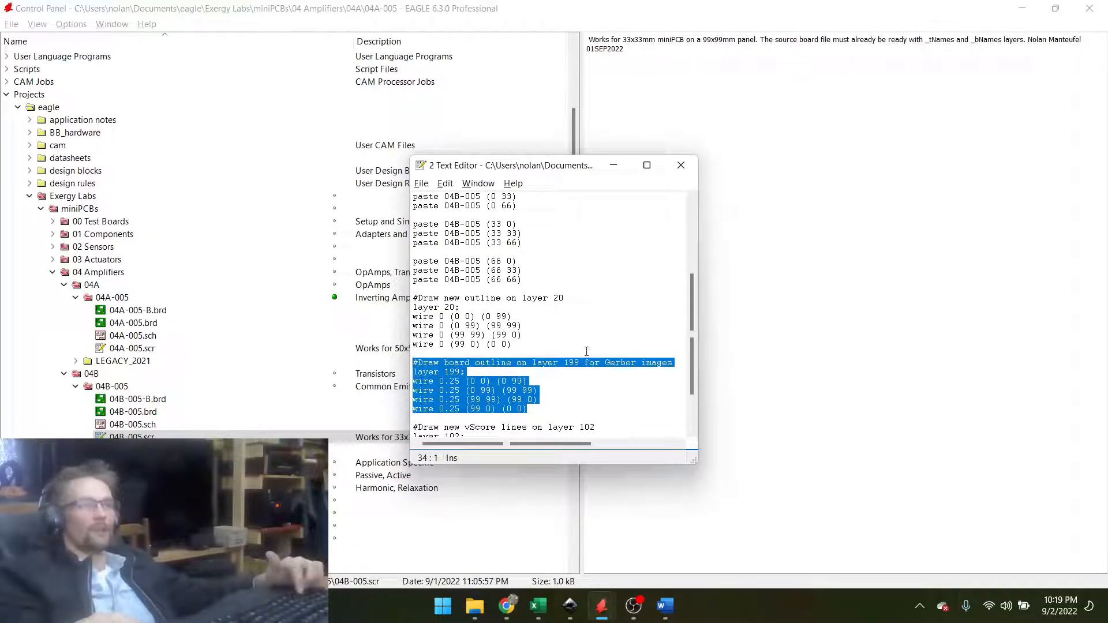
click(681, 165)
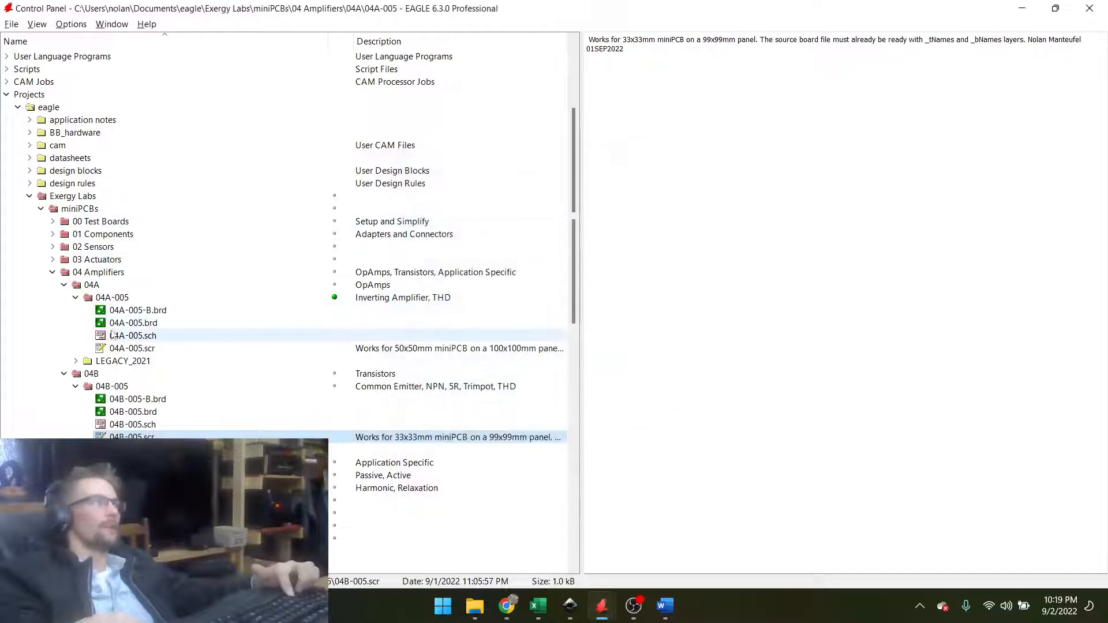
Reopen 04A-005.scr and paste the copied layer 199 outline block between the layer 20 outline and vScore sections.
double_click(132, 348)
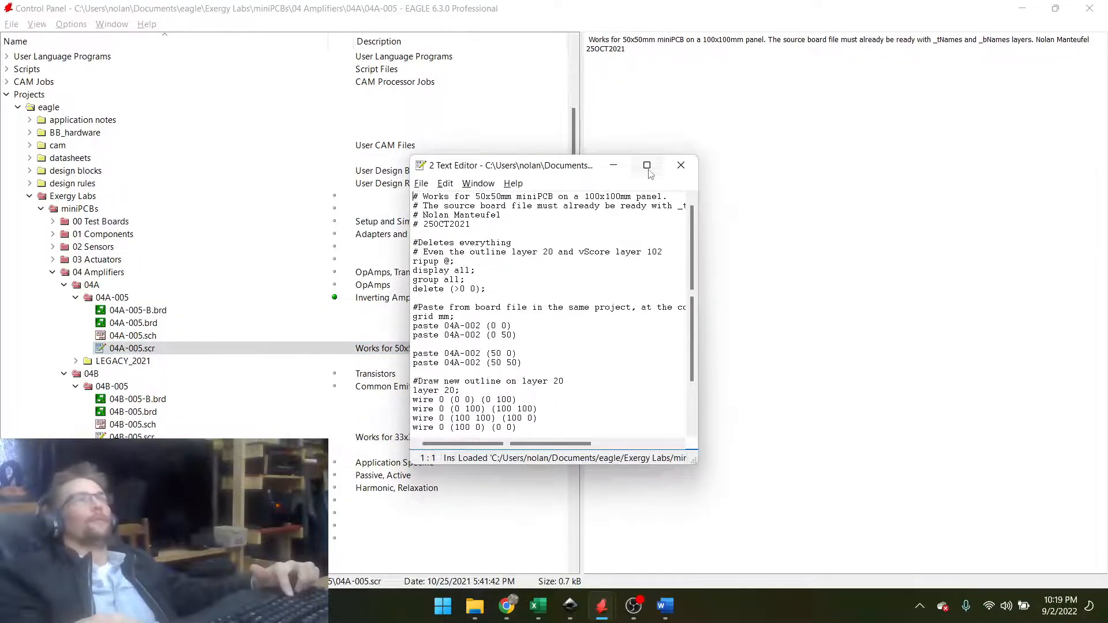
click(646, 165)
click(61, 279)
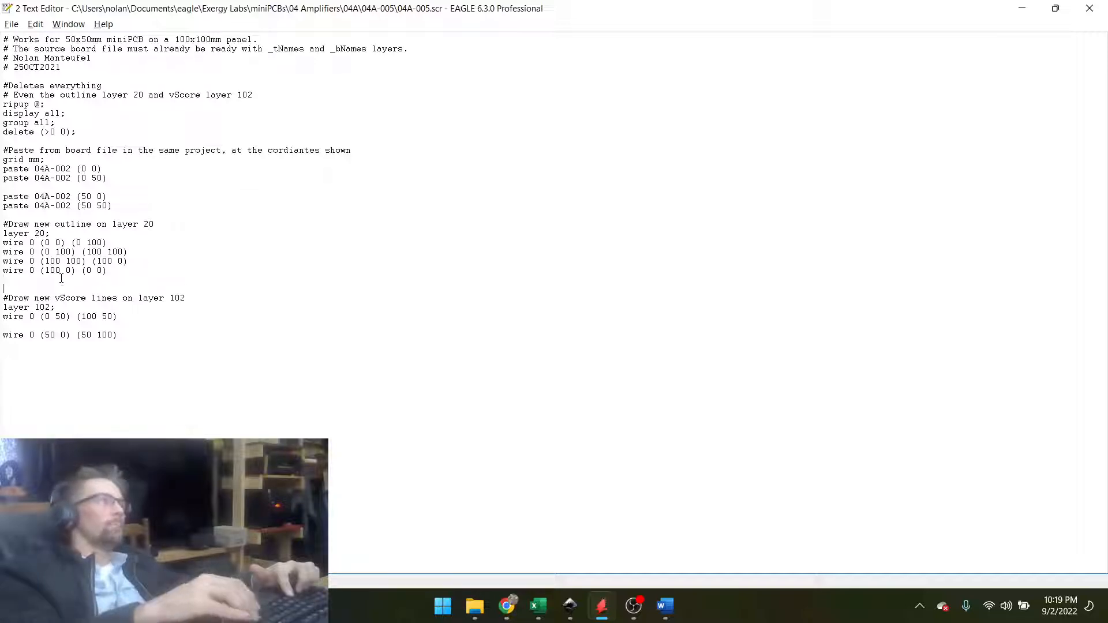
key(Return)
key(ctrl+v)
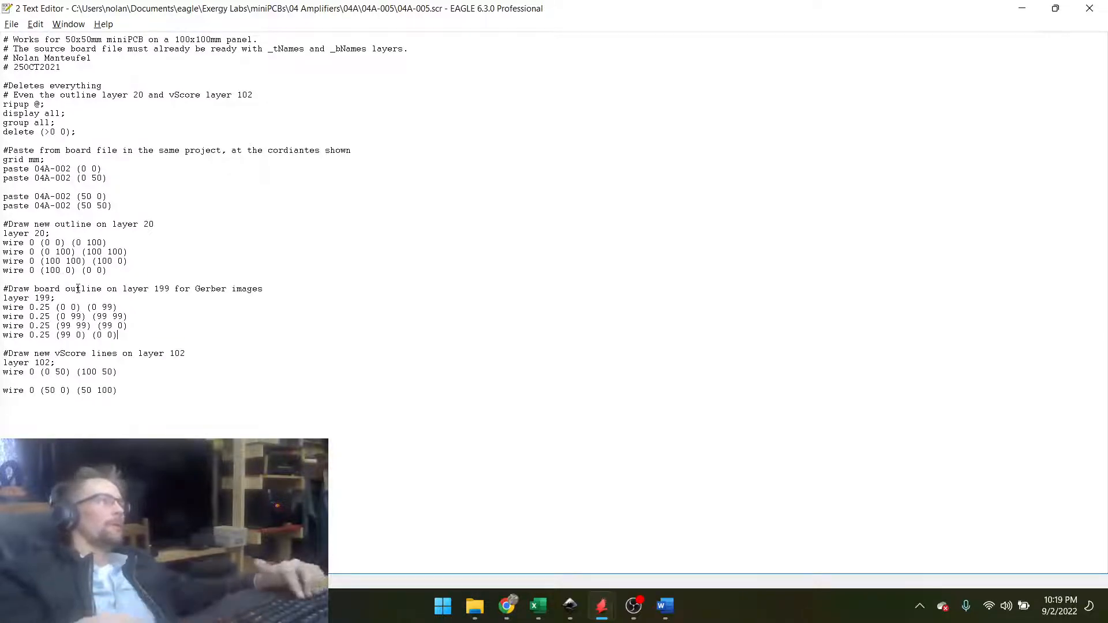
Replace the four wire lines of the layer 199 block with copies of the 100 mm outline wires from layer 20.
drag(105, 278, 2, 247)
key(ctrl+c)
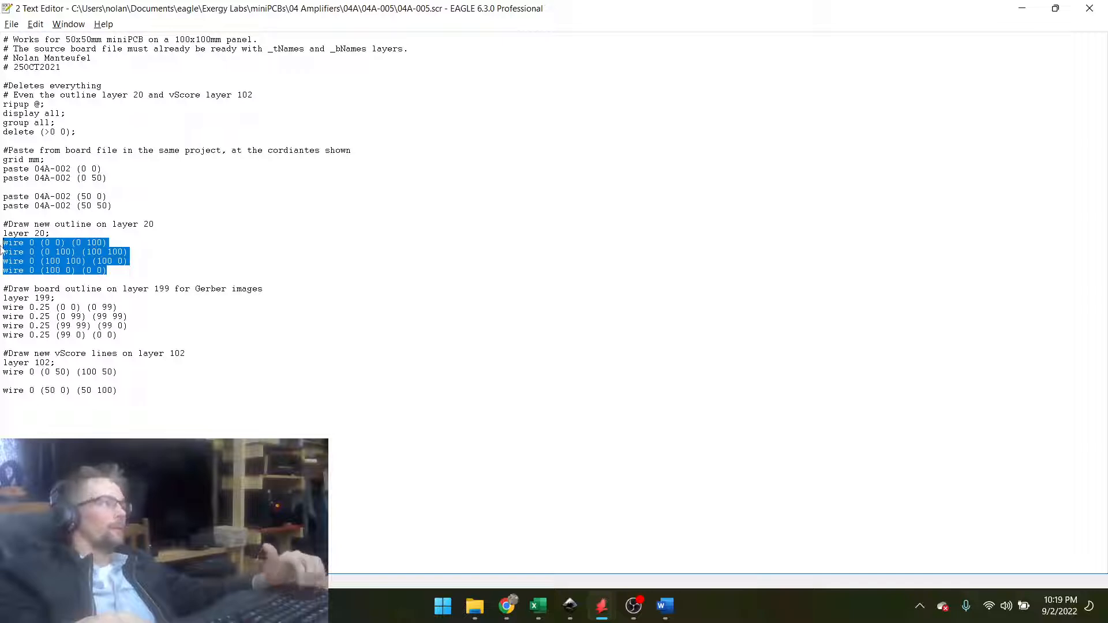
drag(122, 335, 13, 307)
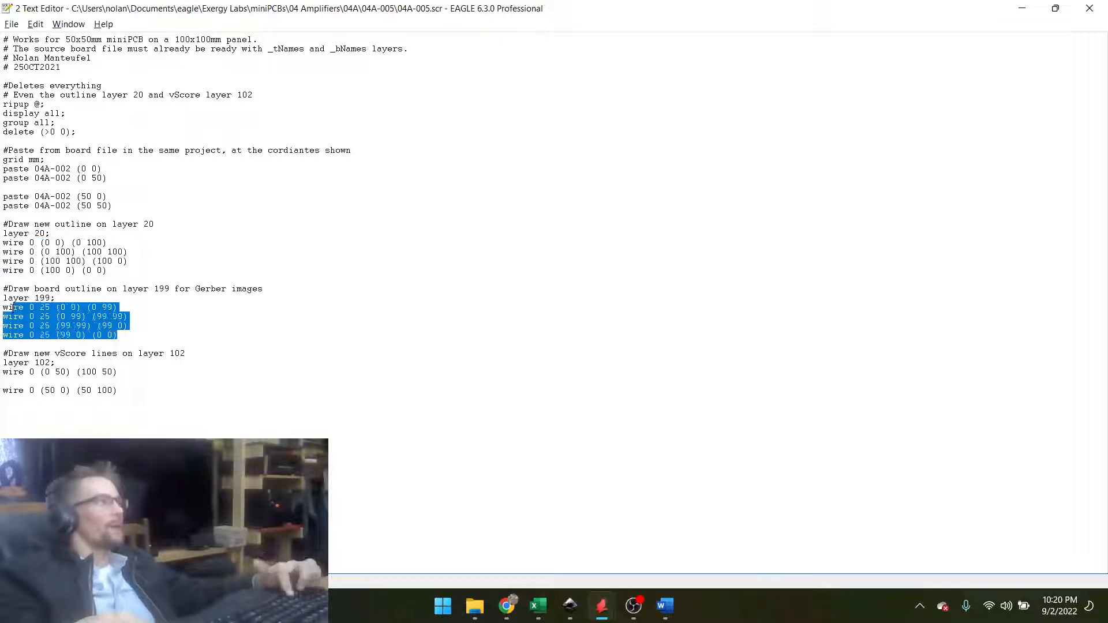
key(Delete)
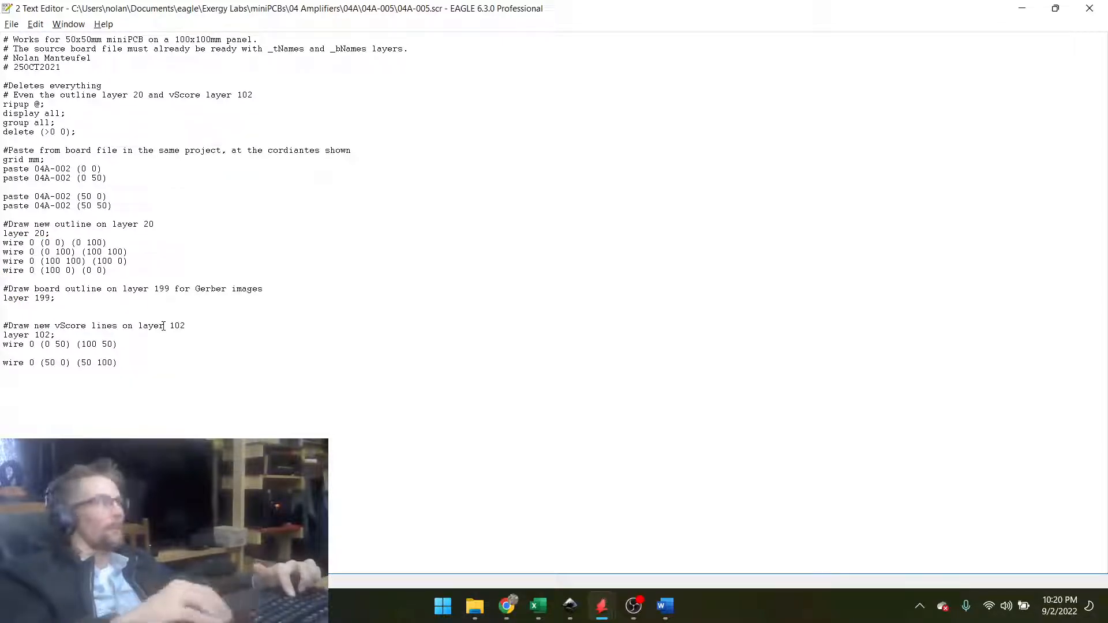
key(ctrl+v)
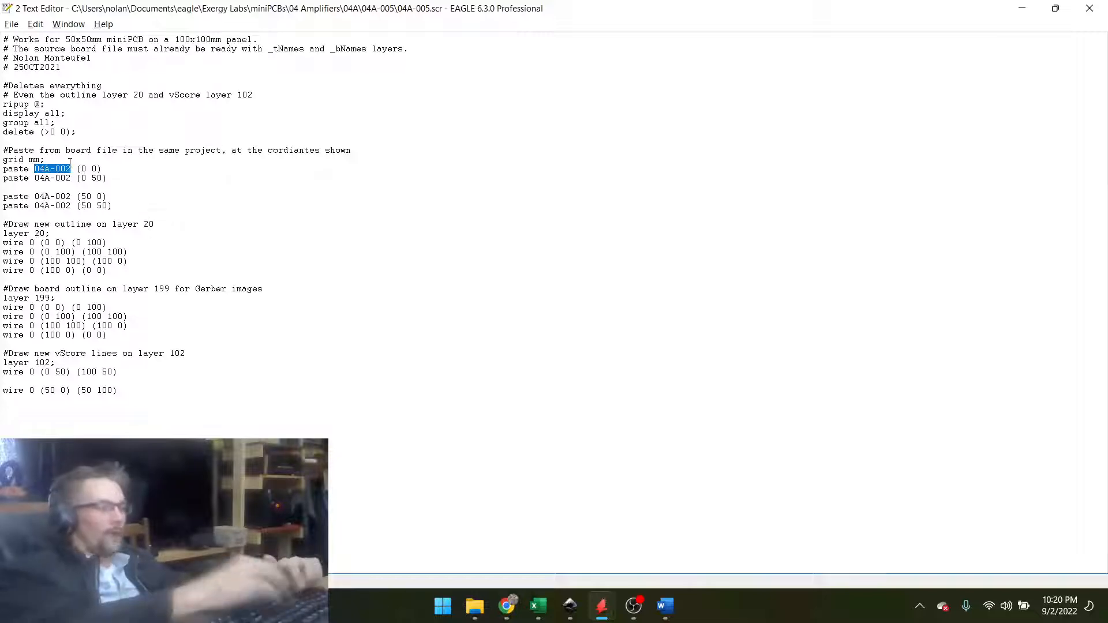
Replace all occurrences of 04A-002 with 04A-005 in the script.
key(ctrl+r)
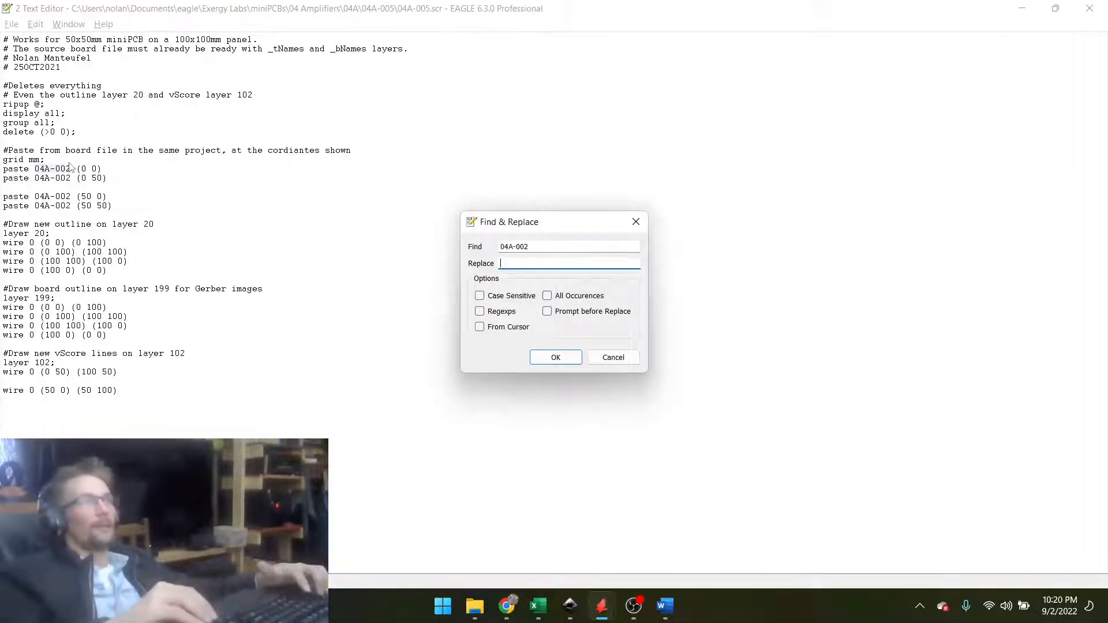
key(BackSpace)
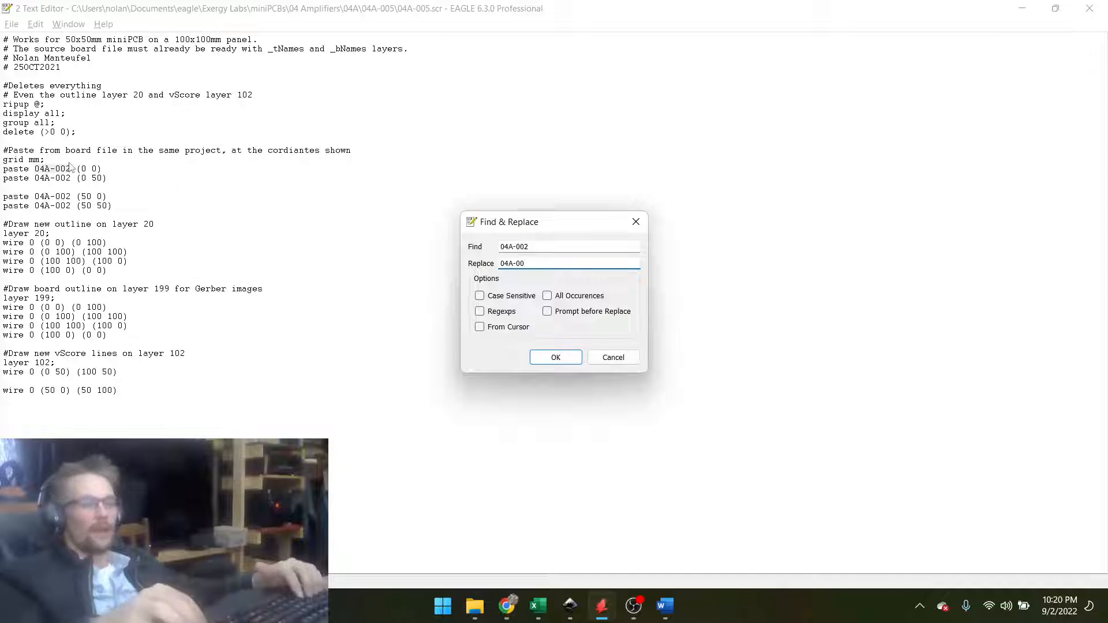
click(547, 297)
click(554, 361)
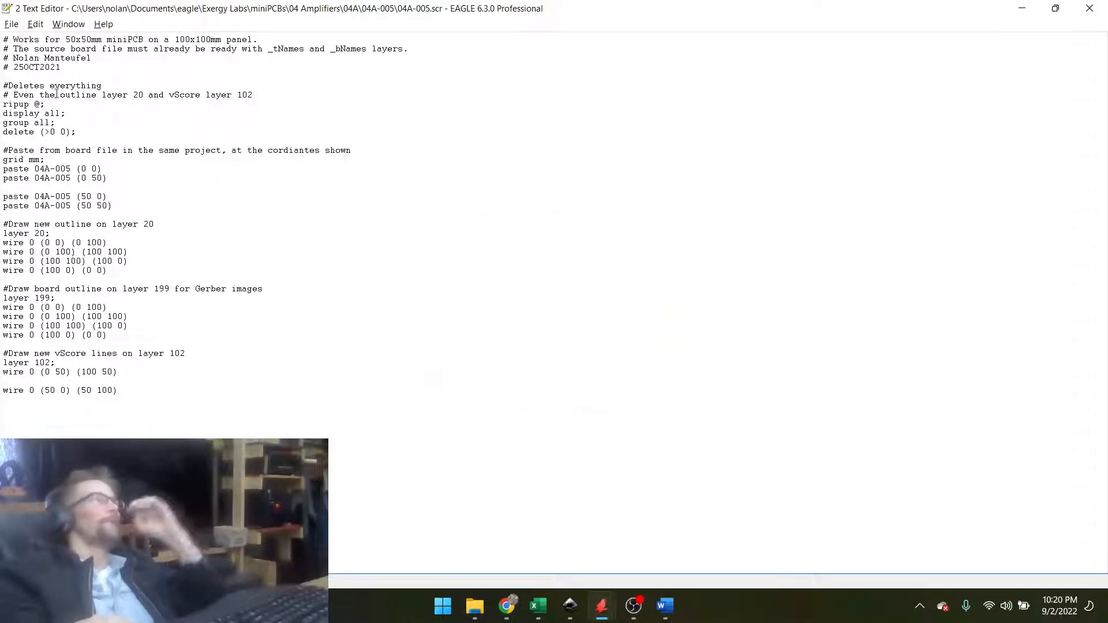
Update the date in the script's header comment to 02SEP2022, and close the script with its changes saved.
key(shift+Right)
key(shift+Right)
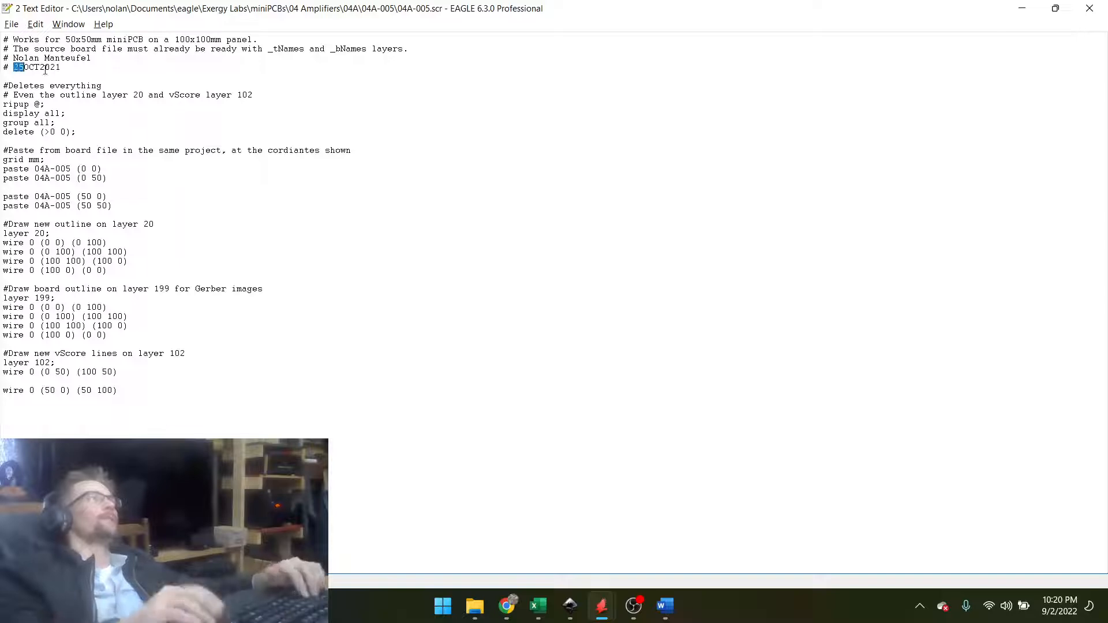
text(02)
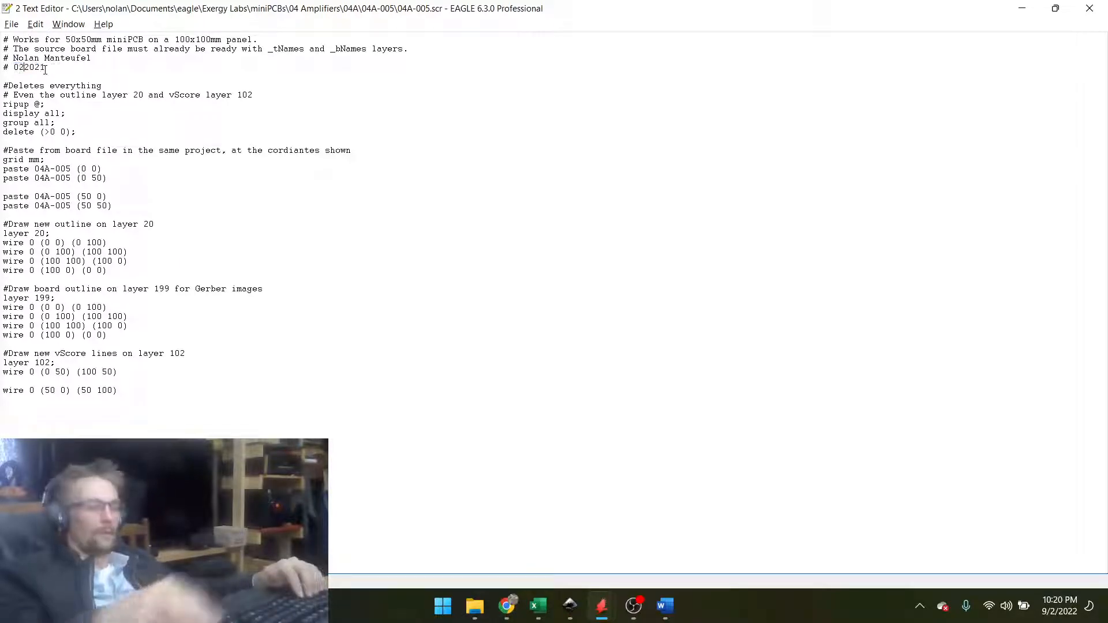
text(SEP)
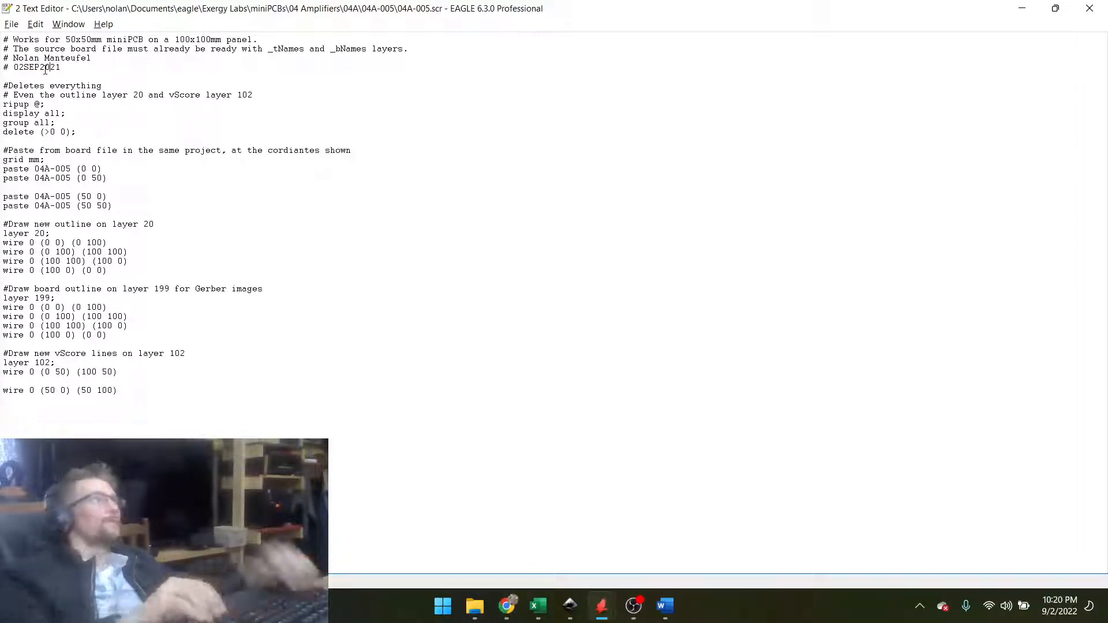
key(Right)
key(shift+Right)
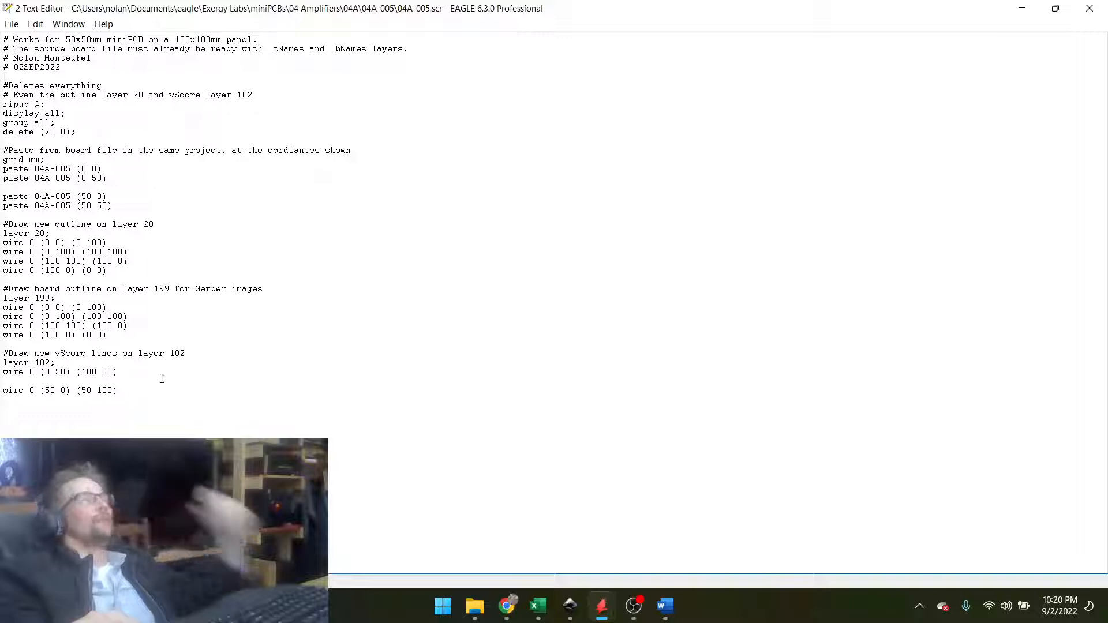
click(1093, 9)
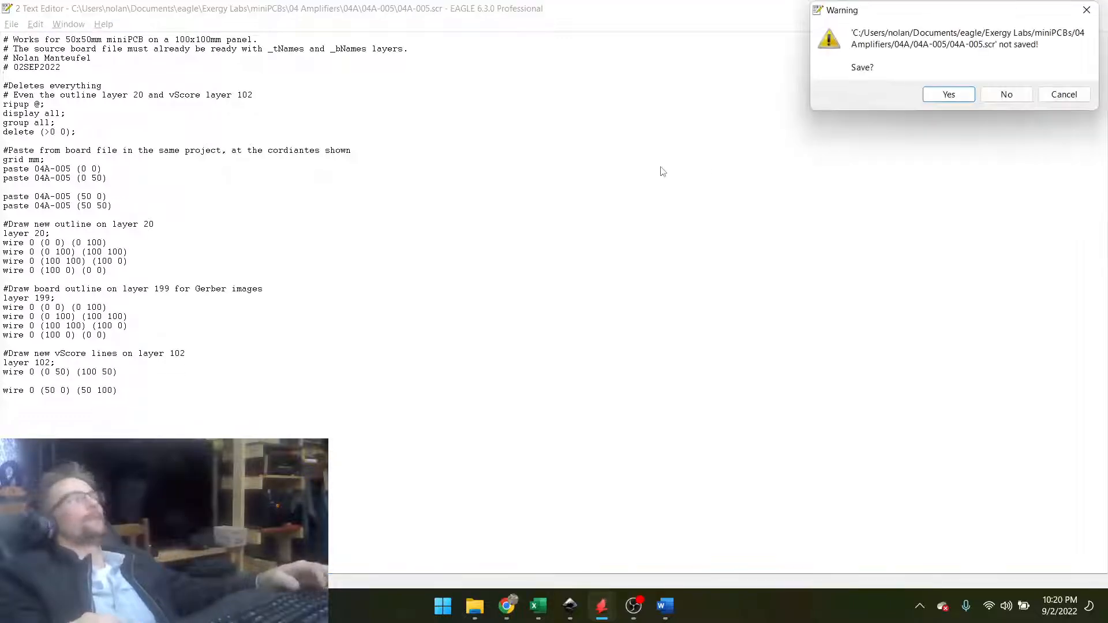
click(948, 95)
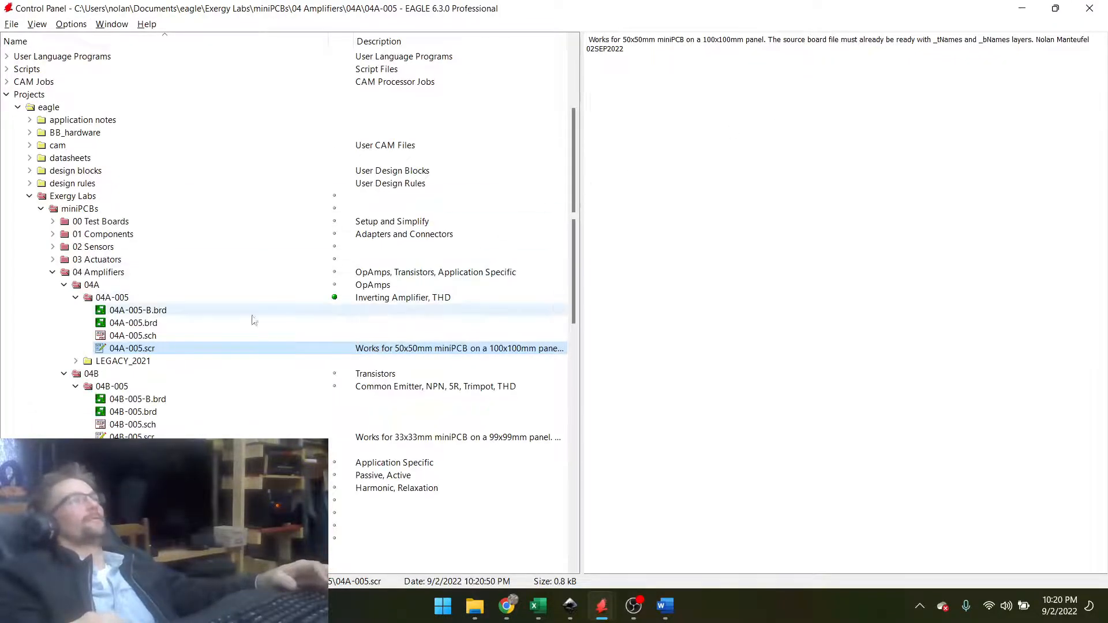
Open the 04A-005-B board and run the 04A-005.scr script from the 04 Amplifiers/04A/04A-005 folder on it.
double_click(121, 311)
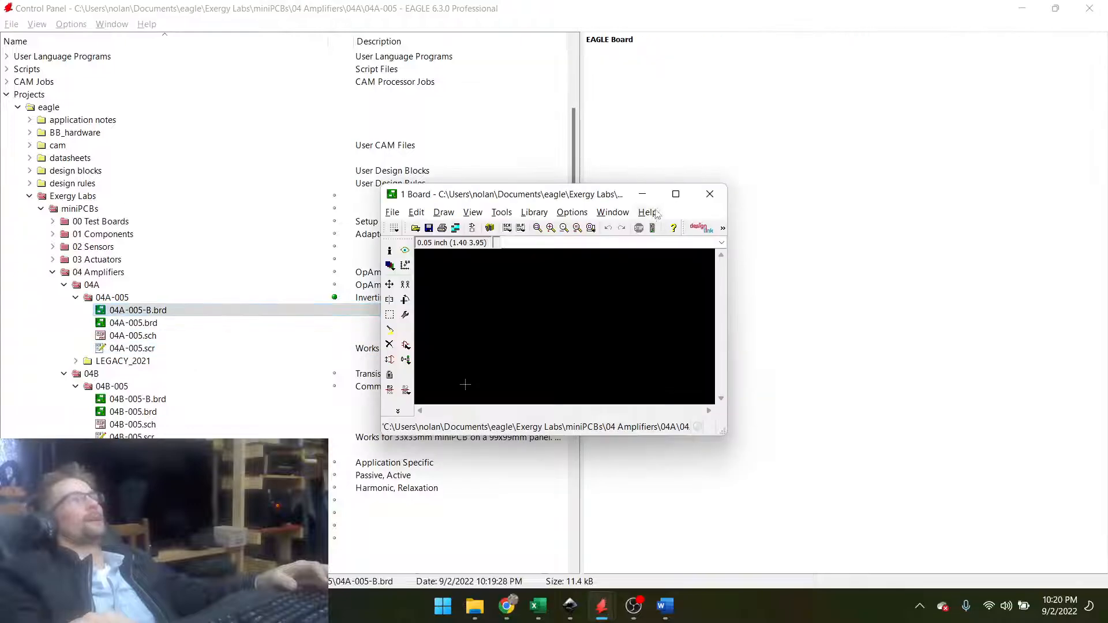
click(676, 195)
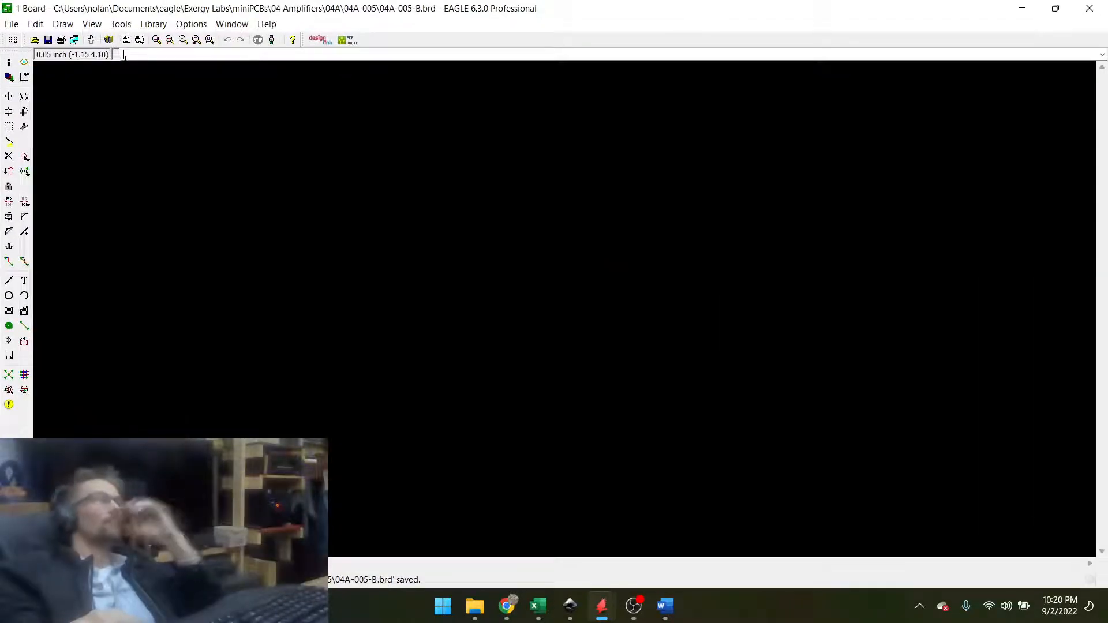
click(126, 39)
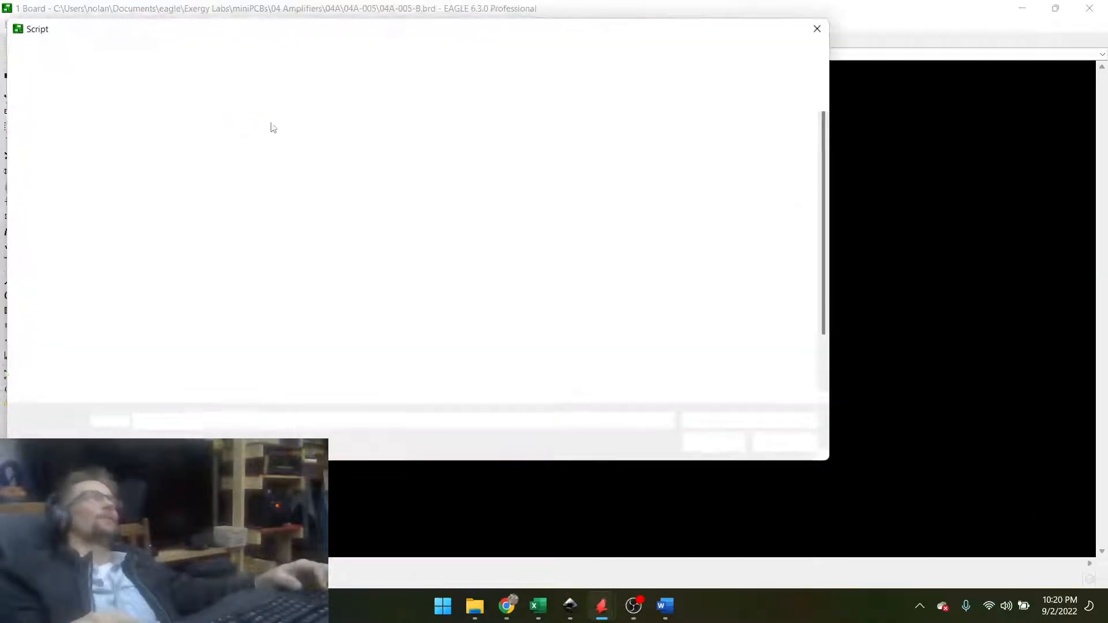
scroll(433, 357, down, 1)
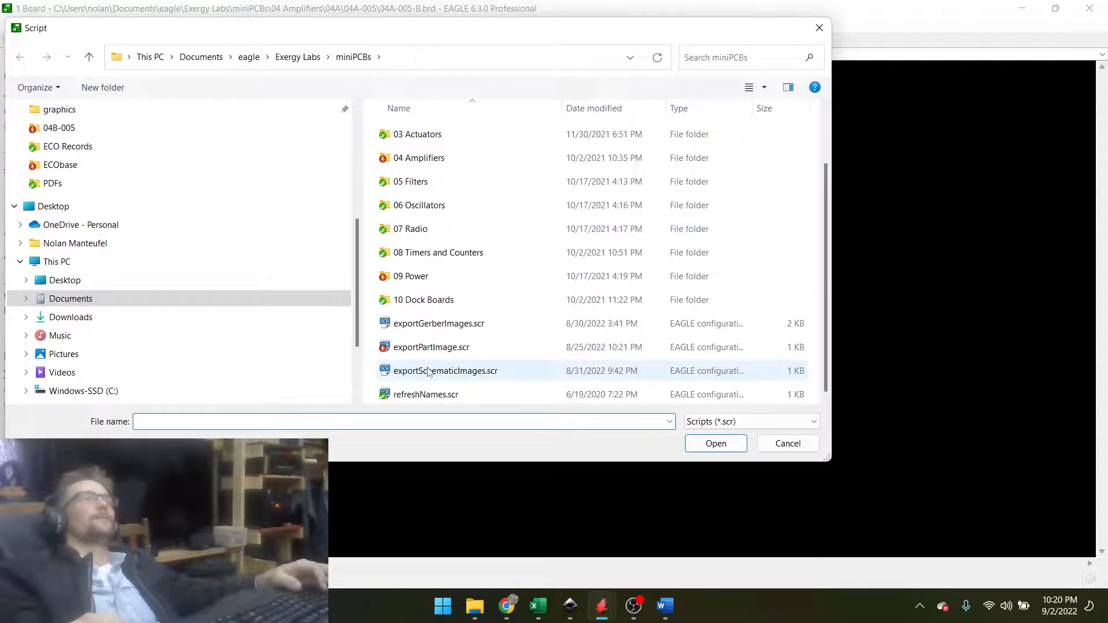
scroll(415, 149, up, 1)
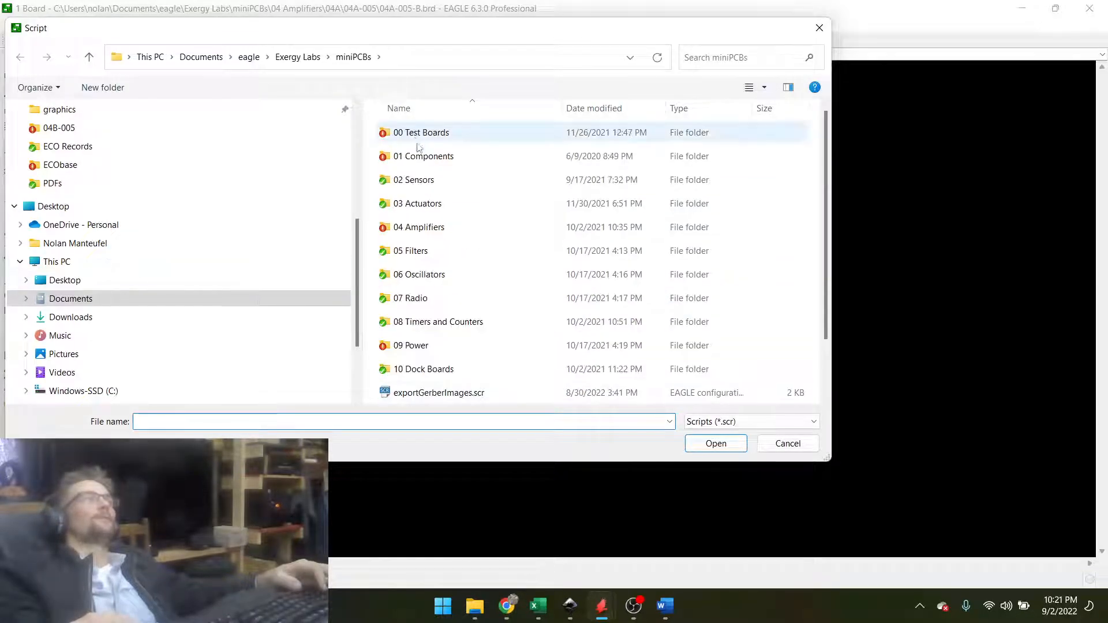
double_click(407, 227)
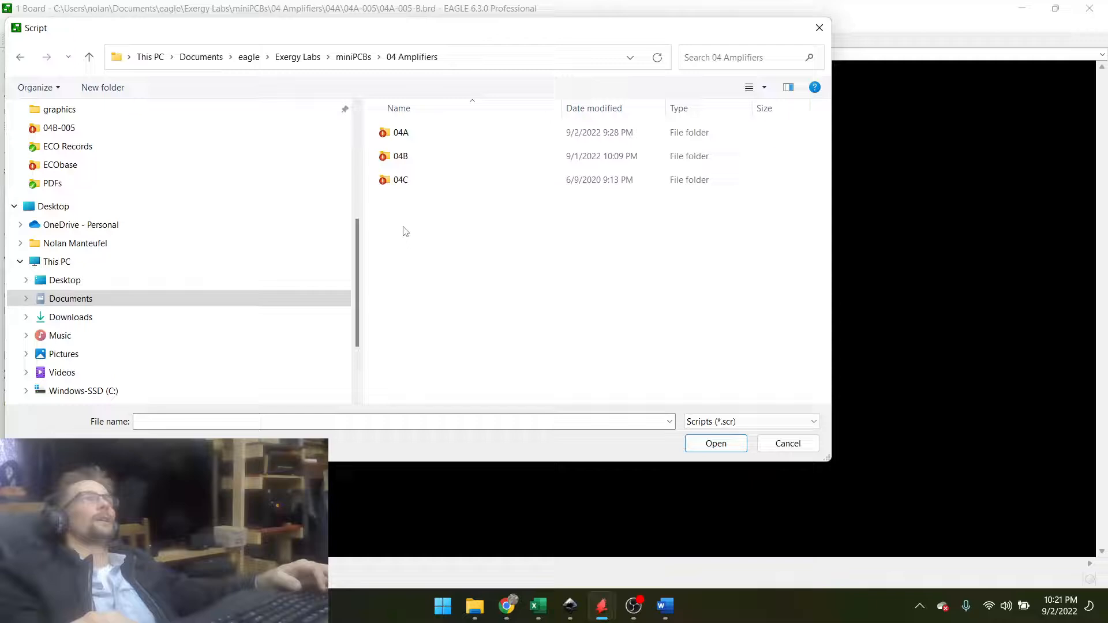
double_click(404, 135)
double_click(405, 136)
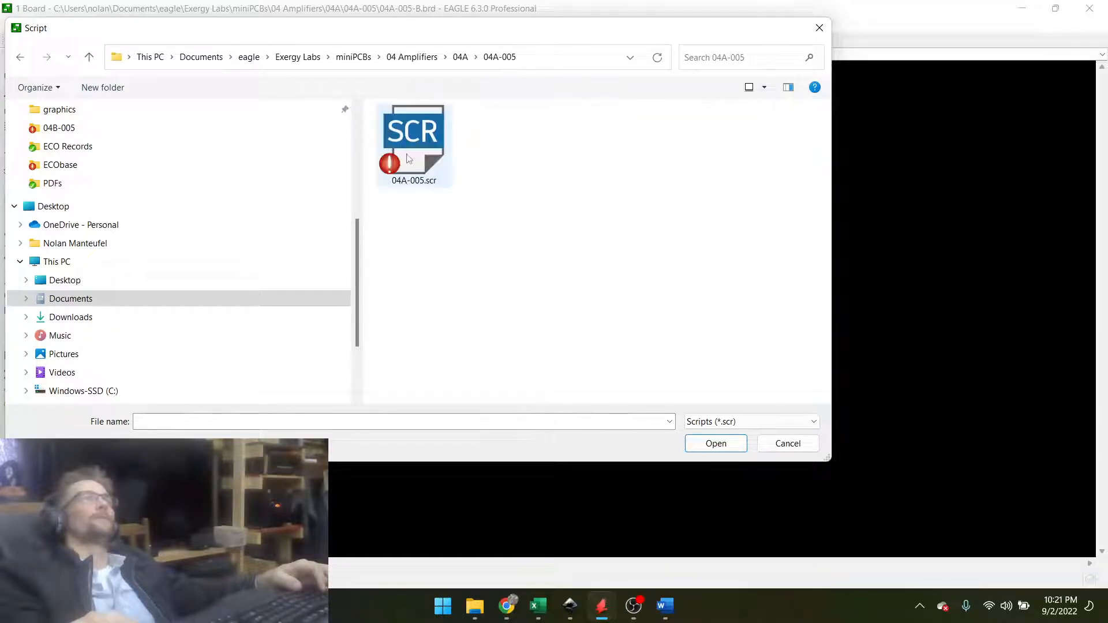
double_click(407, 156)
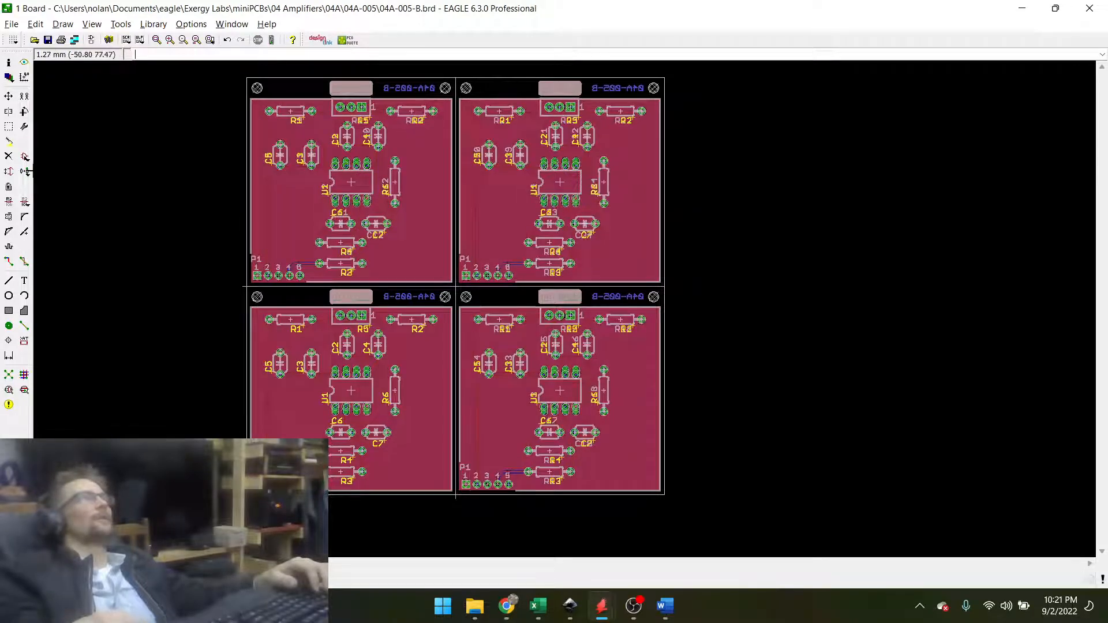
Add the minipcb library's panel image frame around the four-board panel with its origin at (-25.40 -33.02), and save the board.
click(25, 158)
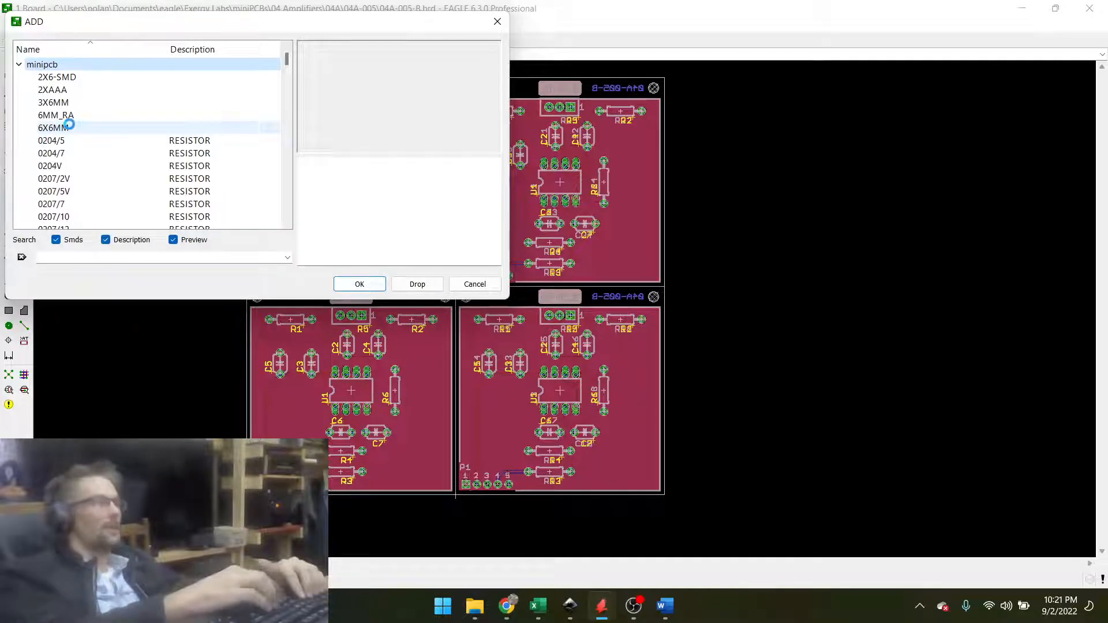
text(min)
key(Down)
key(Down)
key(Down)
key(Down)
key(Down)
key(Down)
key(Down)
key(Down)
key(Down)
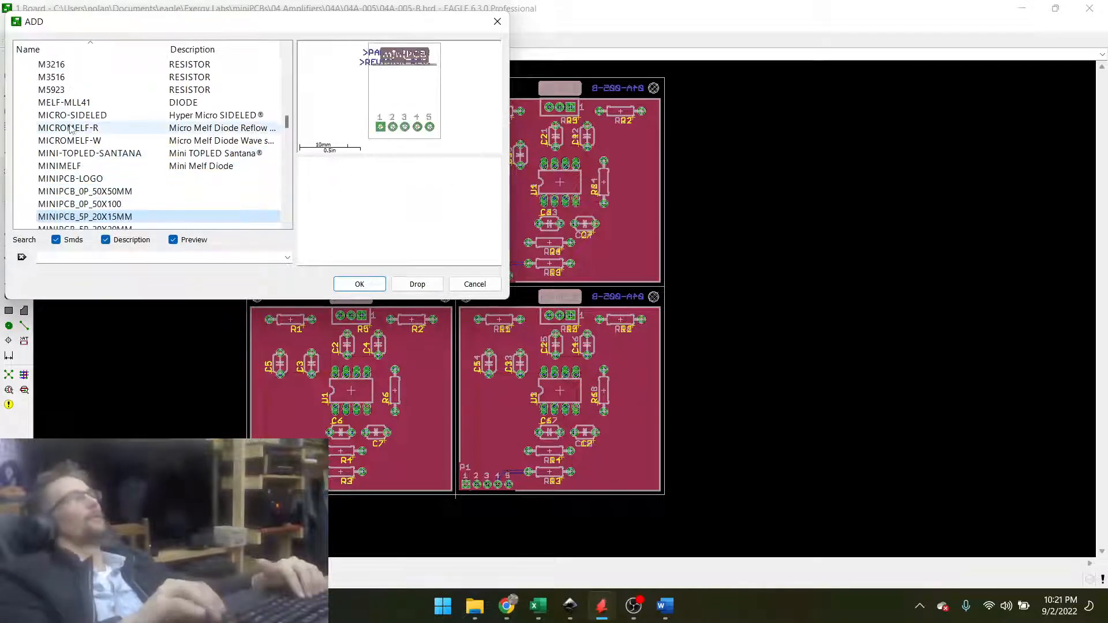
key(Down)
key(Down)
key(Down)
key(Down)
key(Down)
key(Down)
key(Down)
key(Down)
key(Down)
key(Down)
key(Down)
key(Down)
key(Down)
key(Down)
key(Down)
key(Down)
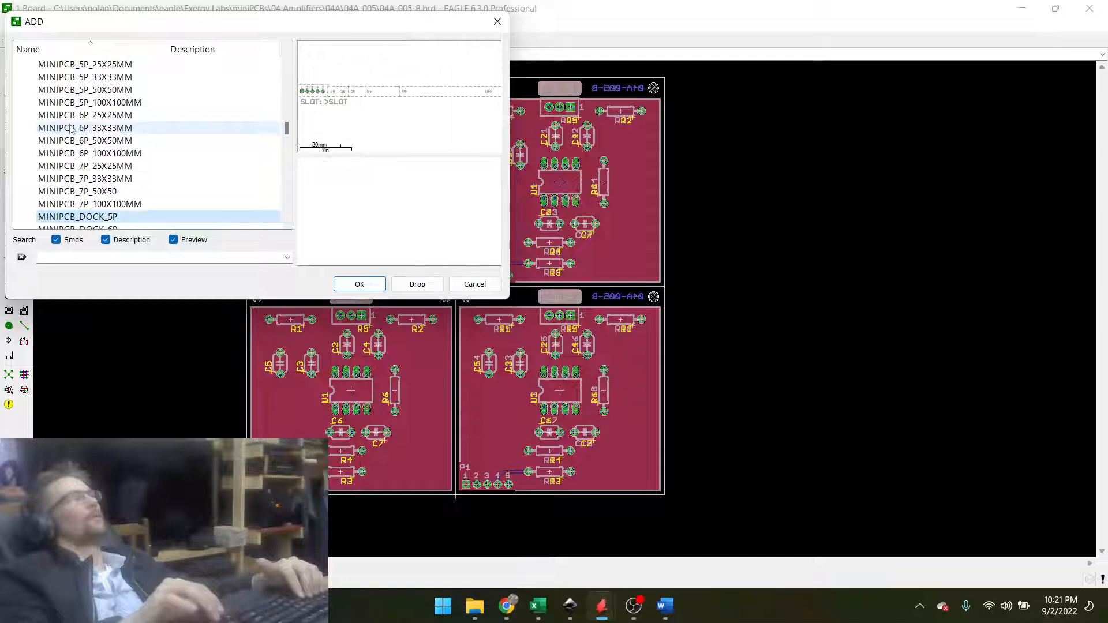
key(Down)
key(Down)
key(Down)
key(Up)
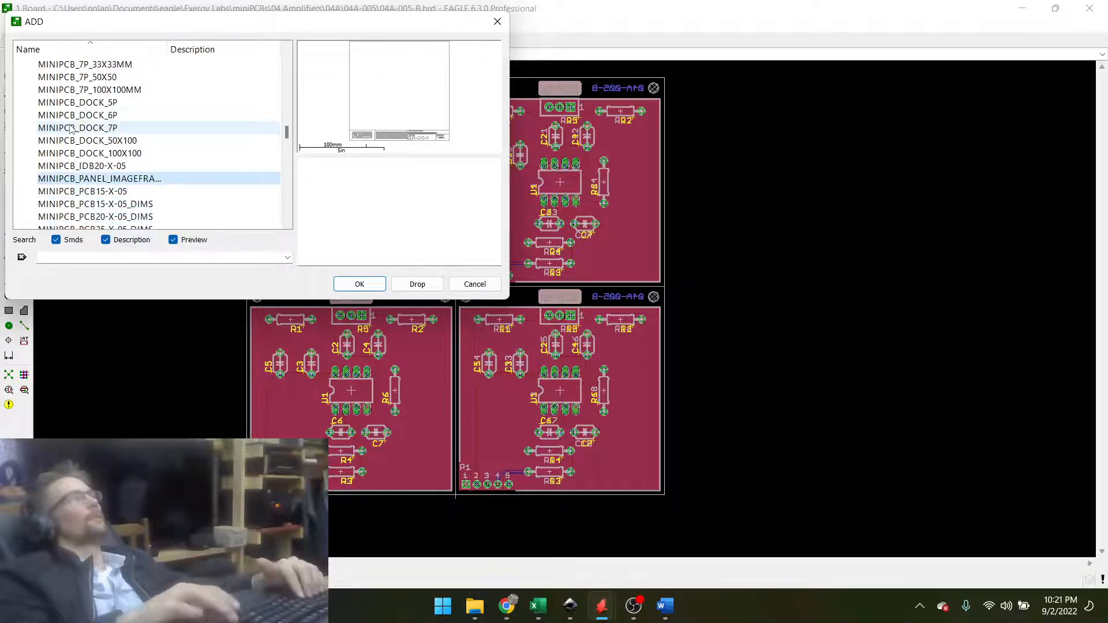
key(Return)
scroll(78, 377, down, 2)
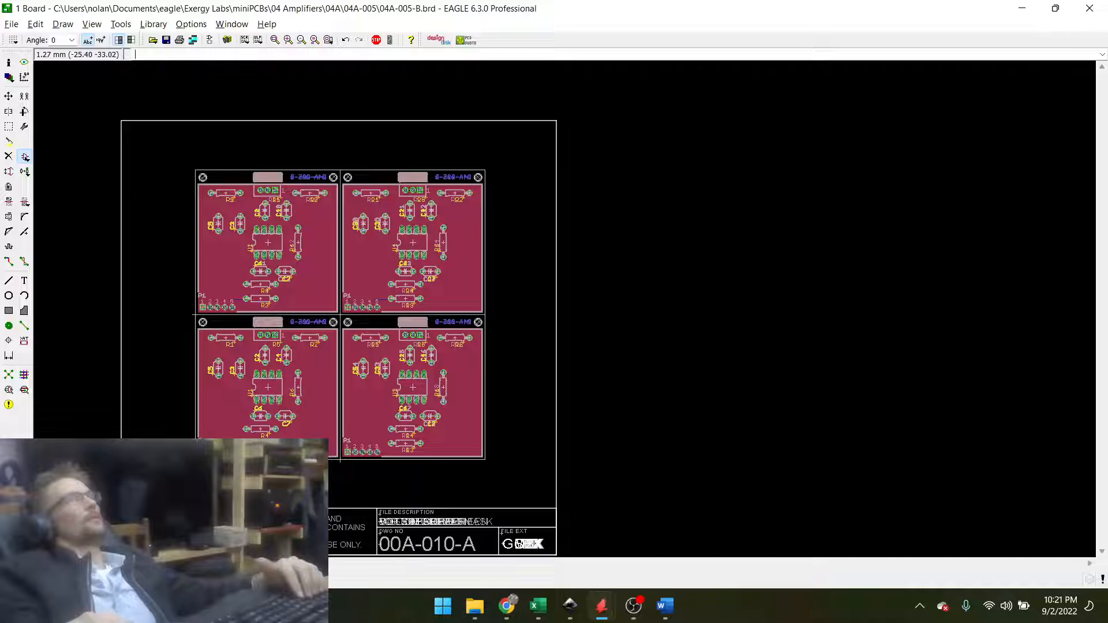
click(121, 555)
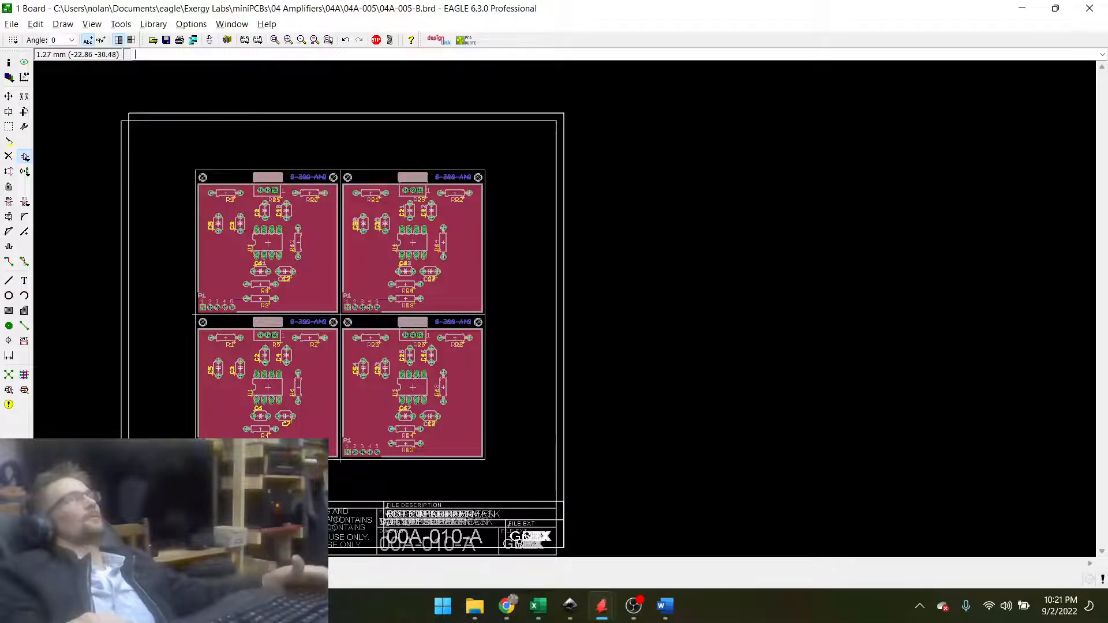
key(Escape)
key(Escape)
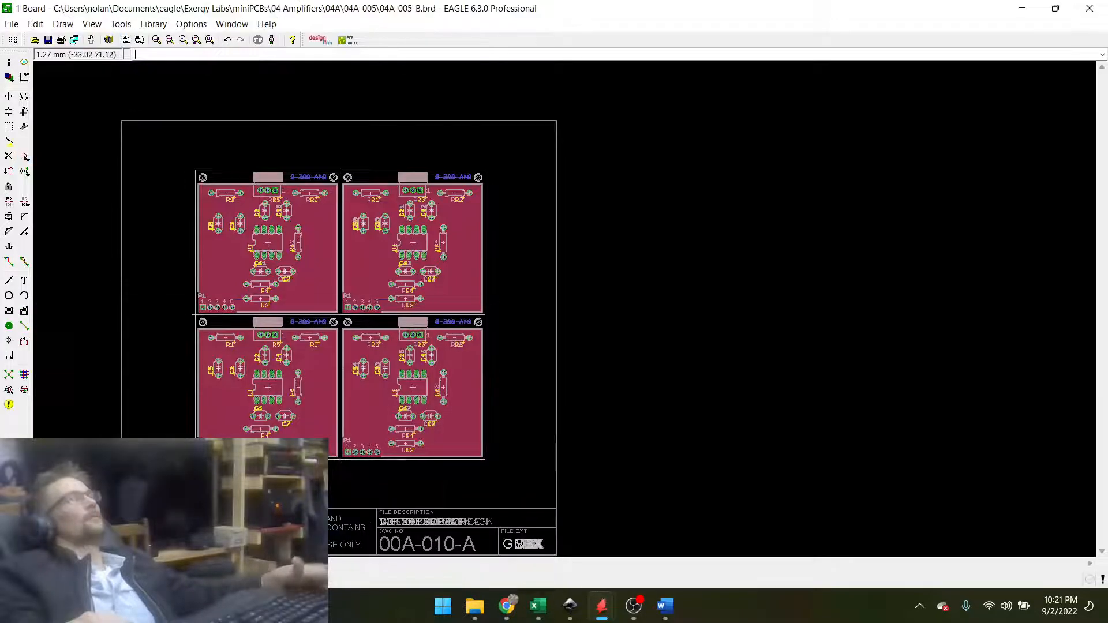
click(48, 39)
Run the exportGerberImages.scr script from the miniPCBs folder on the panel board.
scroll(437, 208, down, 1)
scroll(283, 346, up, 1)
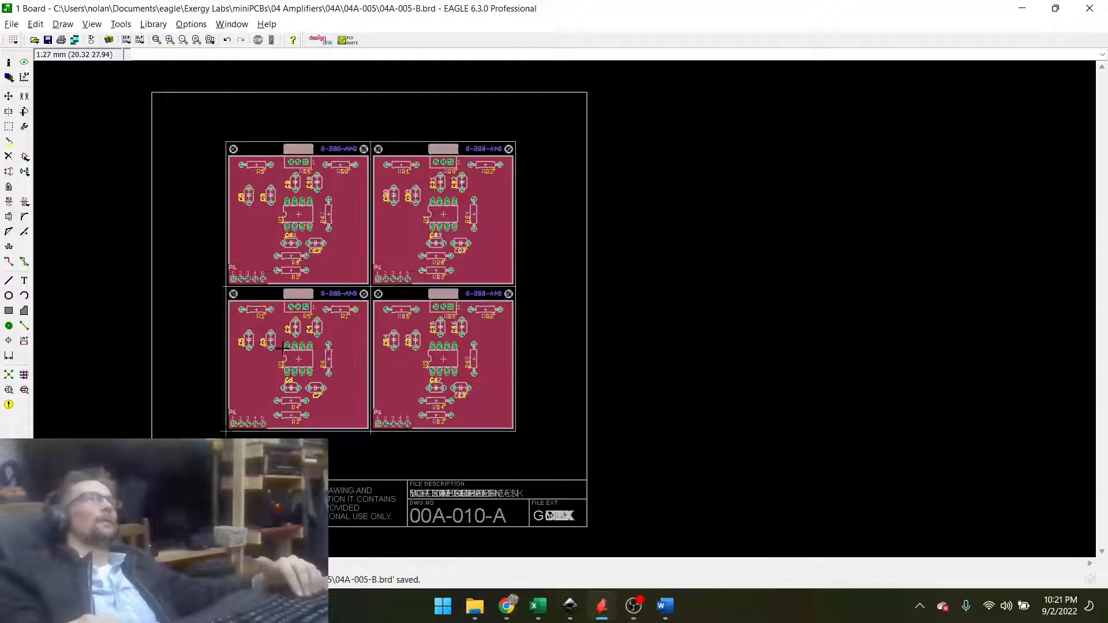
scroll(283, 347, down, 1)
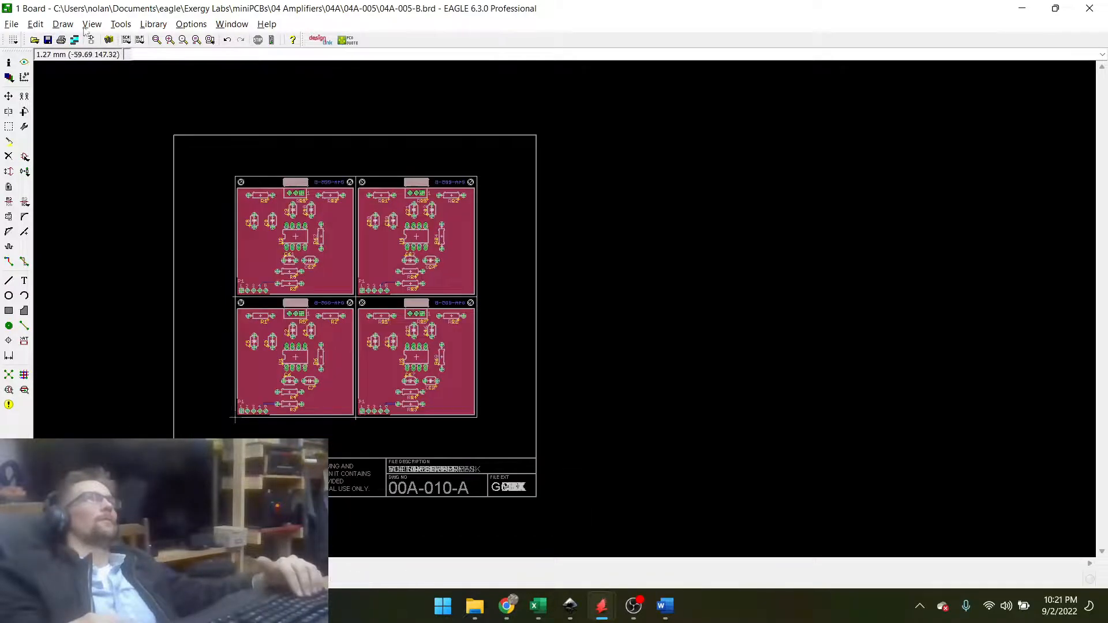
click(126, 40)
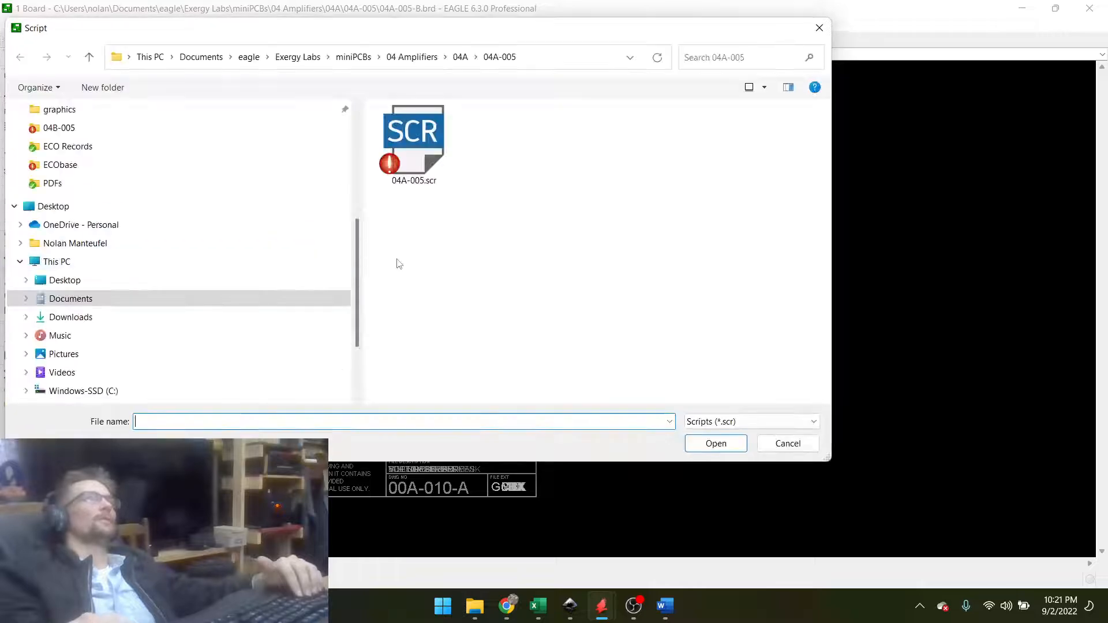
click(353, 56)
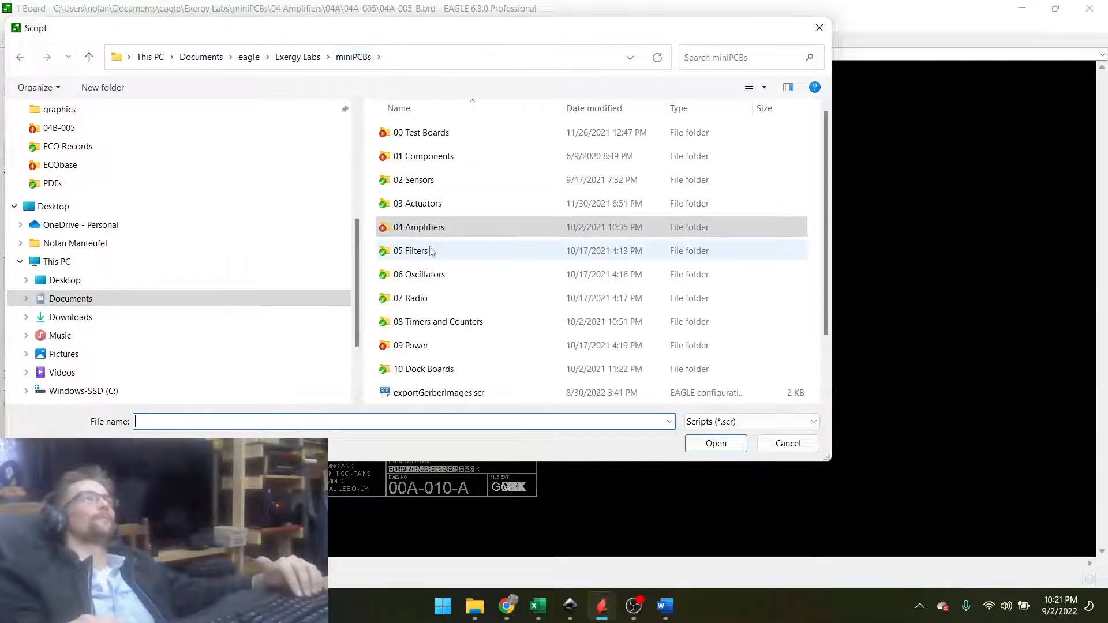
scroll(431, 321, down, 1)
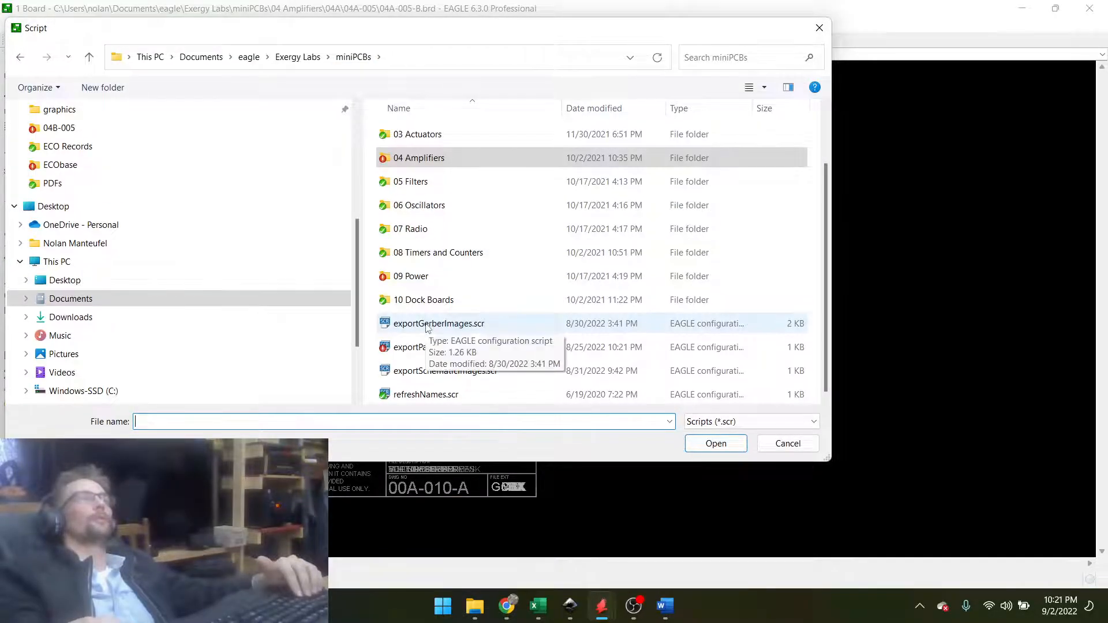
double_click(431, 323)
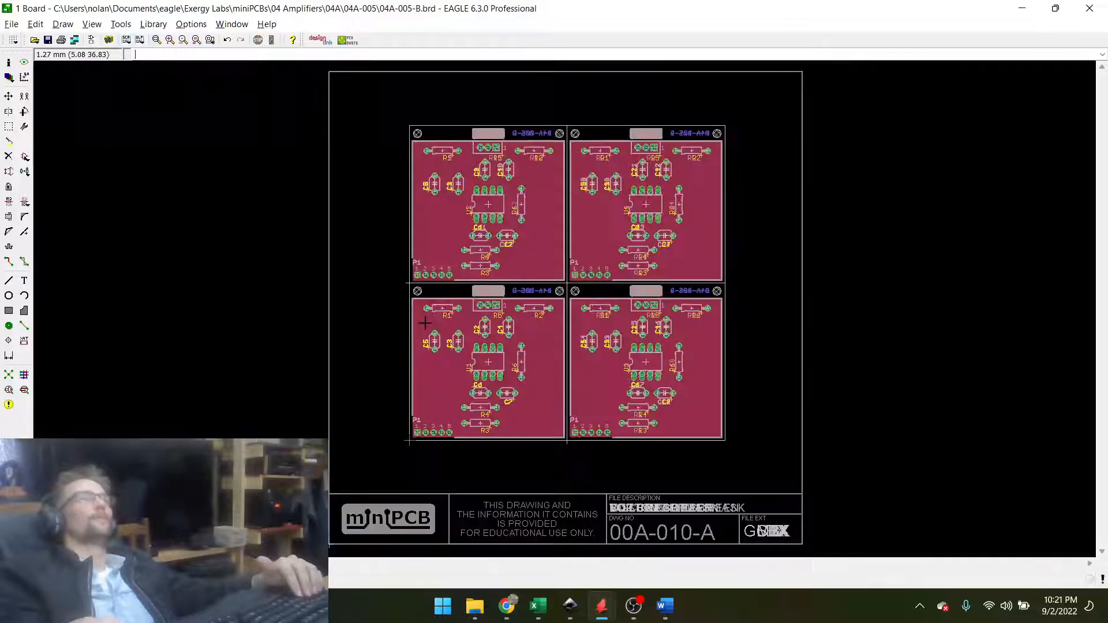
Open the CAM Processor, load the gerb274x - 2layer 20220830.cam job from the miniPCBs folder, and process the job.
click(74, 40)
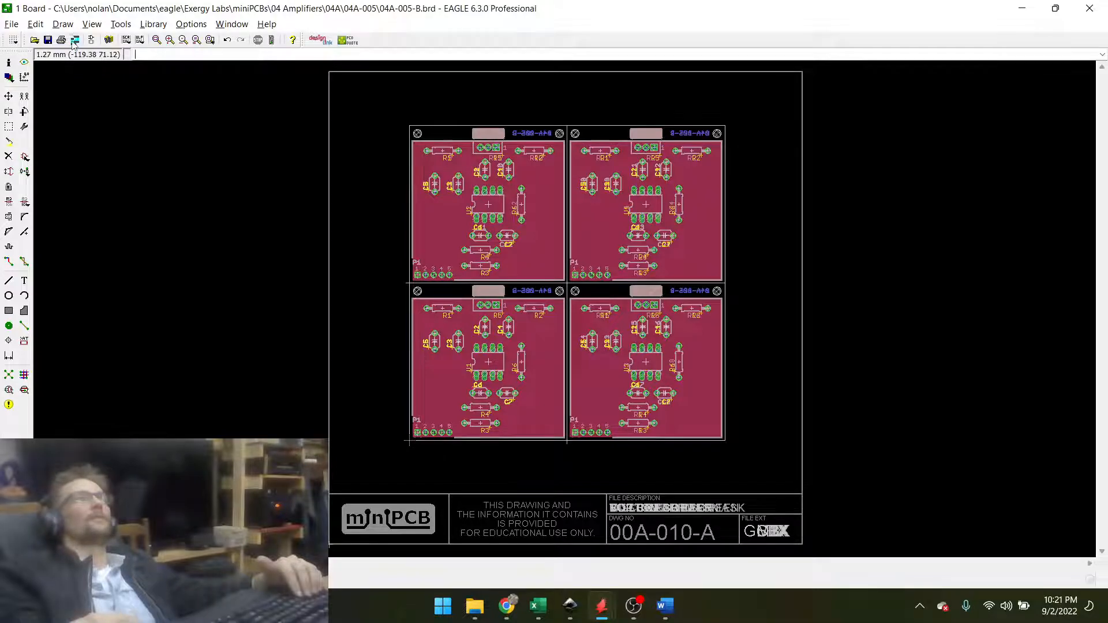
click(391, 213)
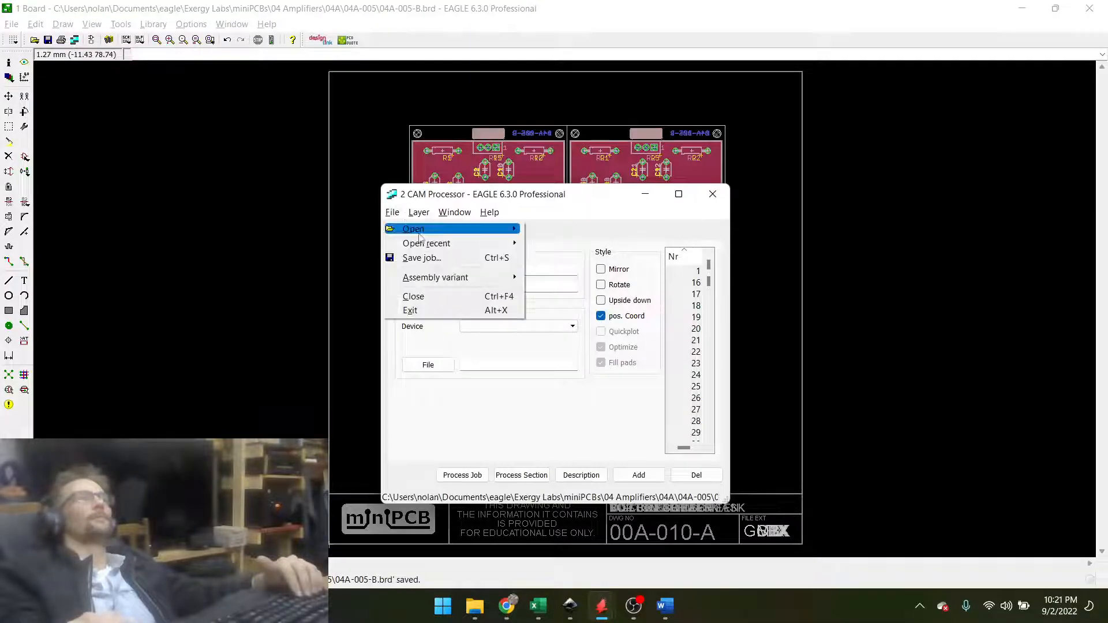
click(545, 300)
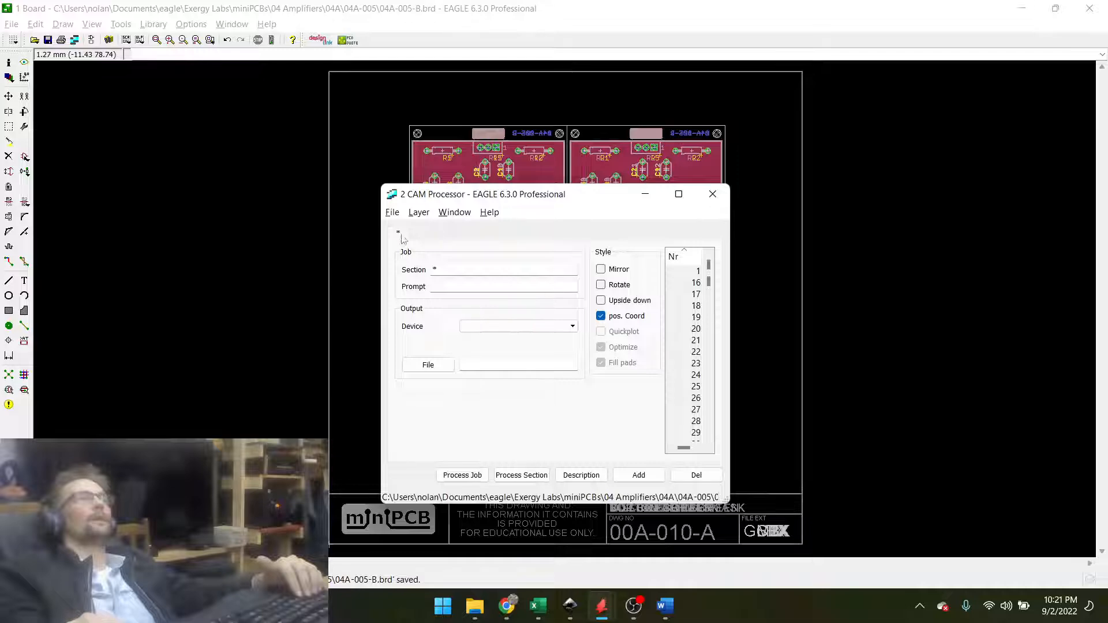
click(392, 213)
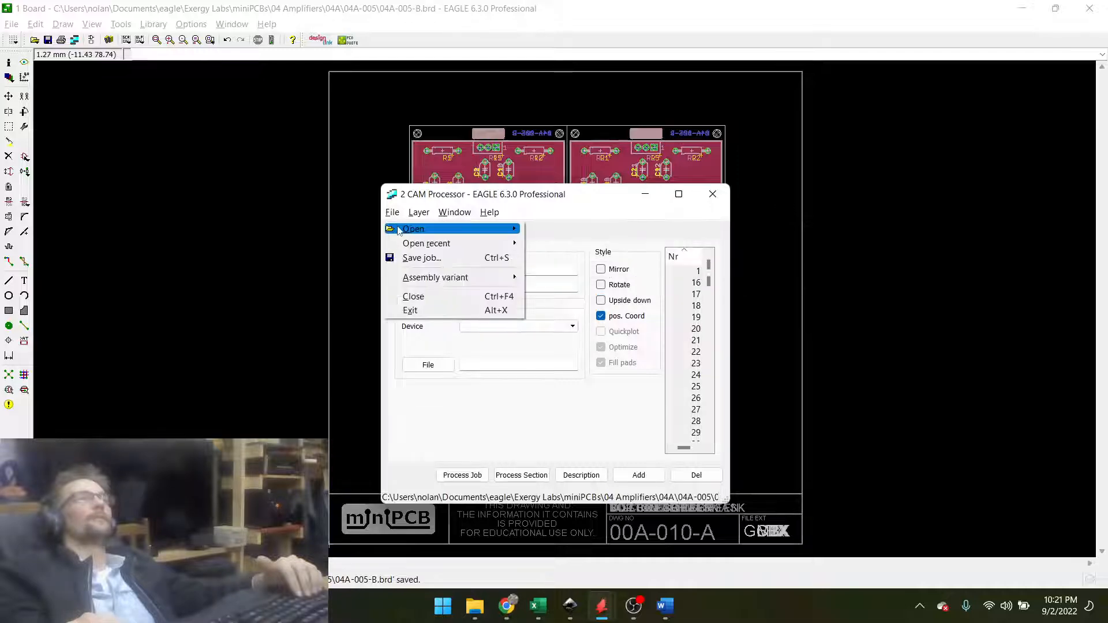
mouse_move(413, 229)
click(545, 296)
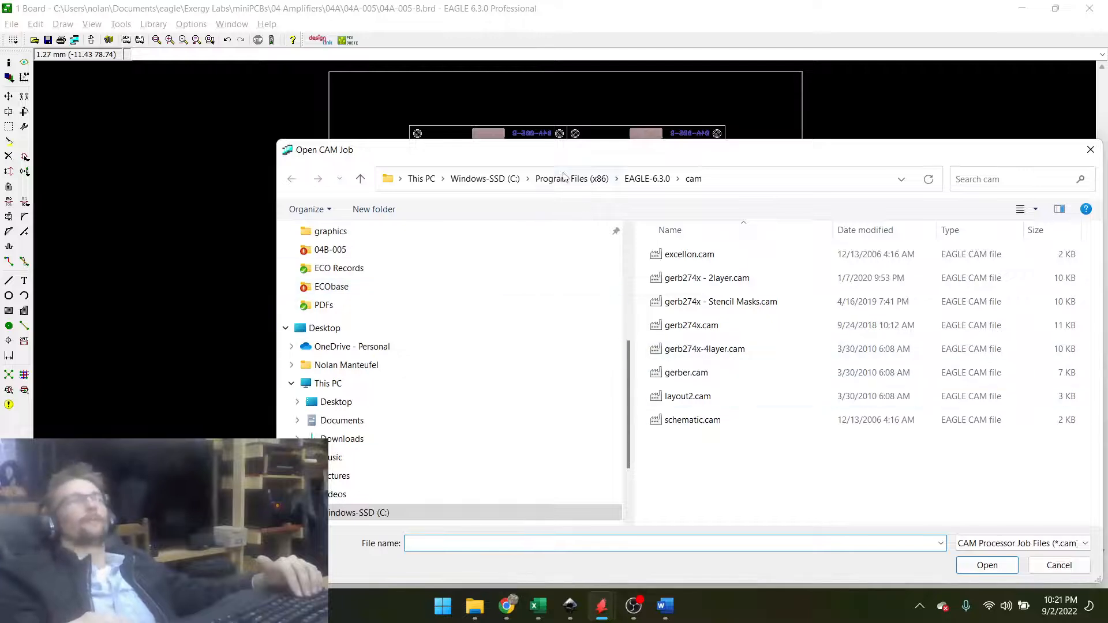
scroll(398, 356, up, 5)
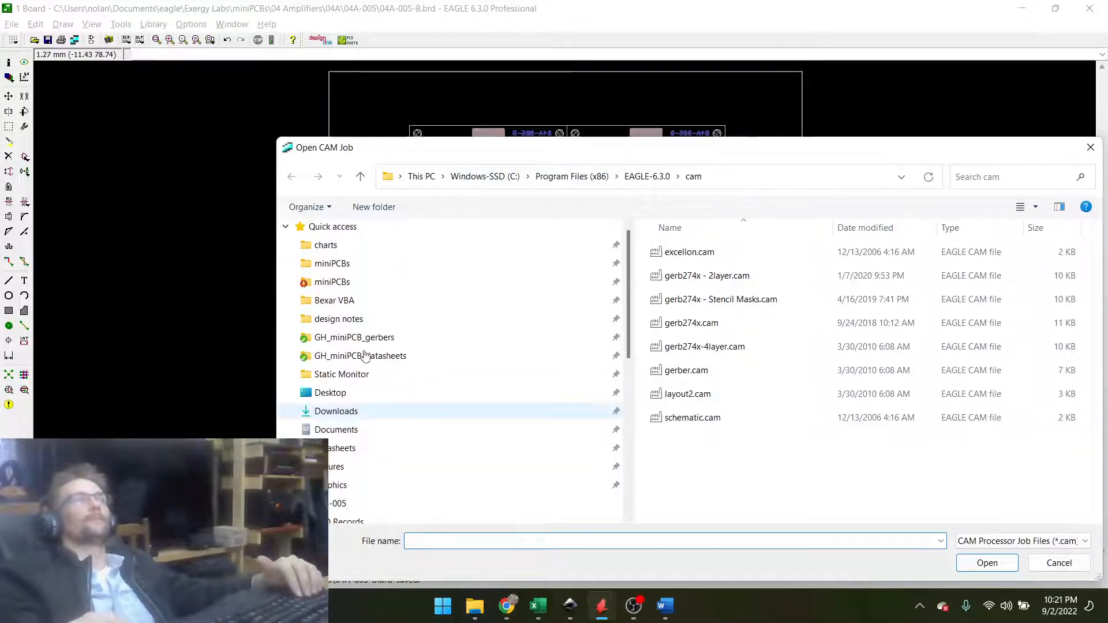
click(337, 282)
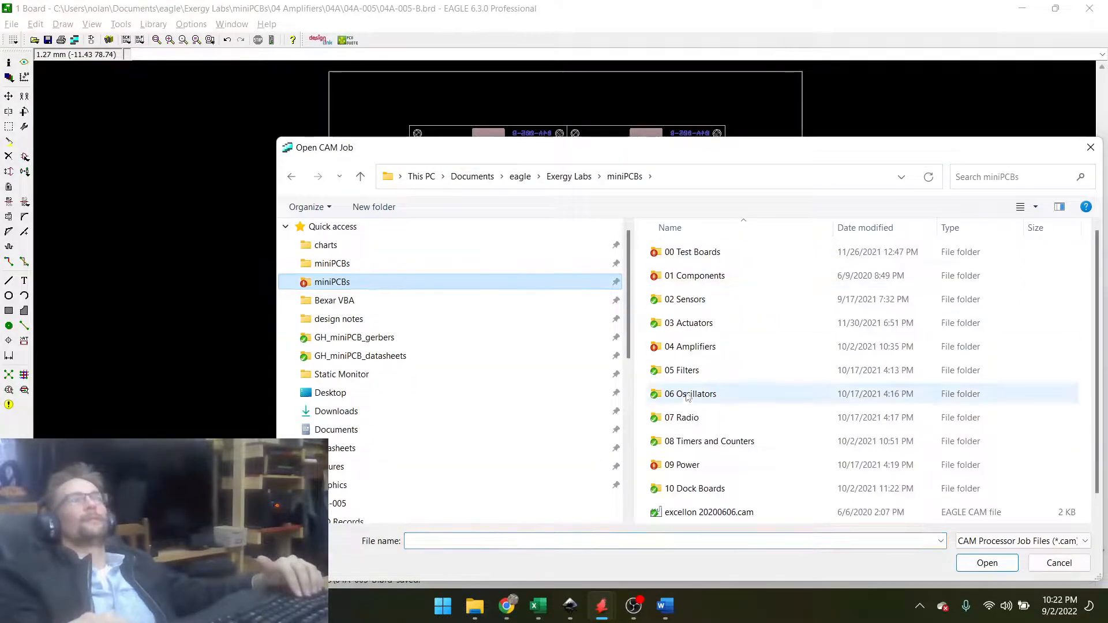
double_click(689, 346)
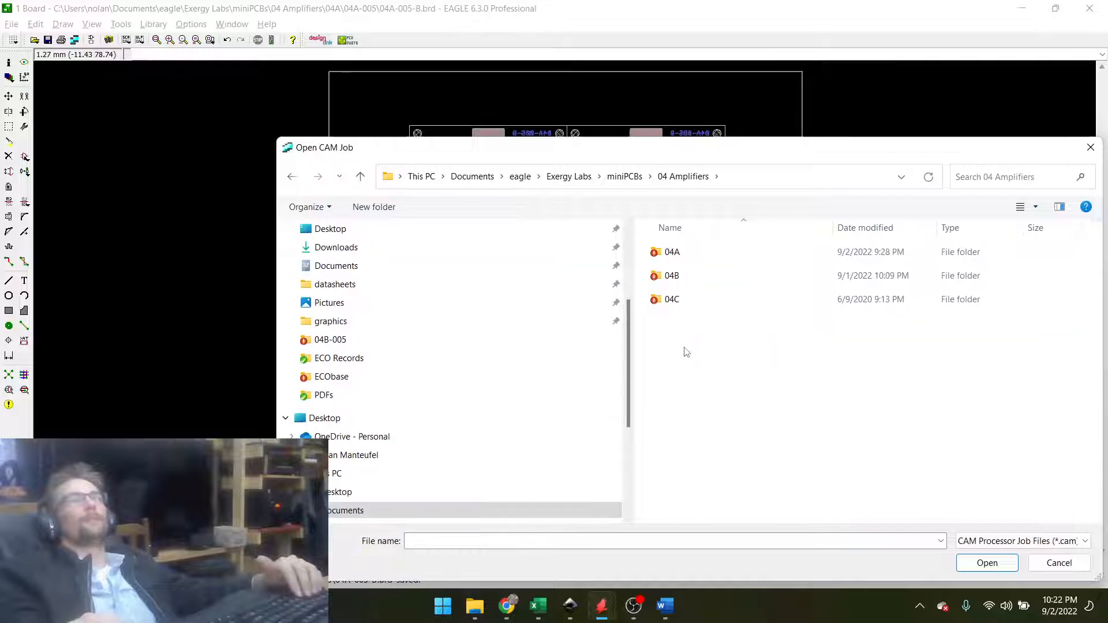
click(624, 177)
scroll(631, 383, down, 1)
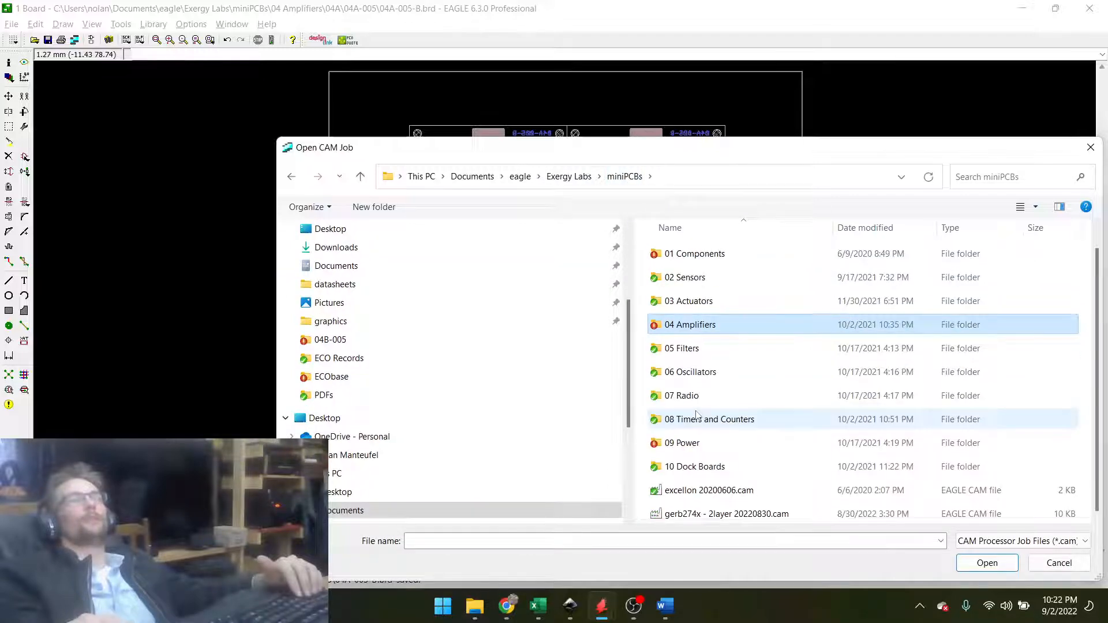
click(702, 514)
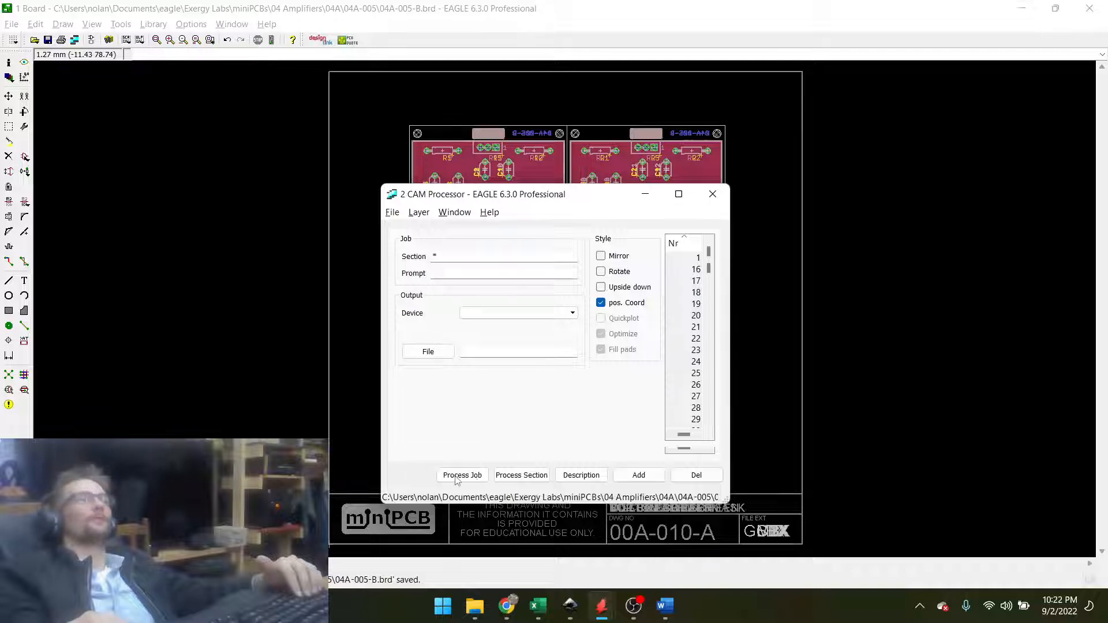
click(459, 475)
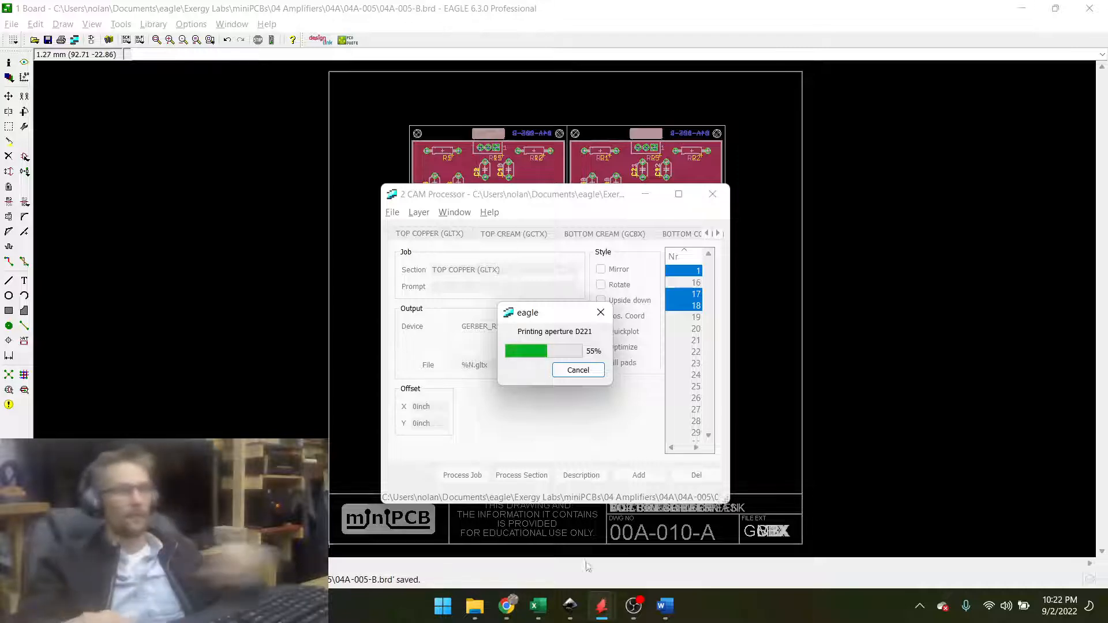
click(635, 607)
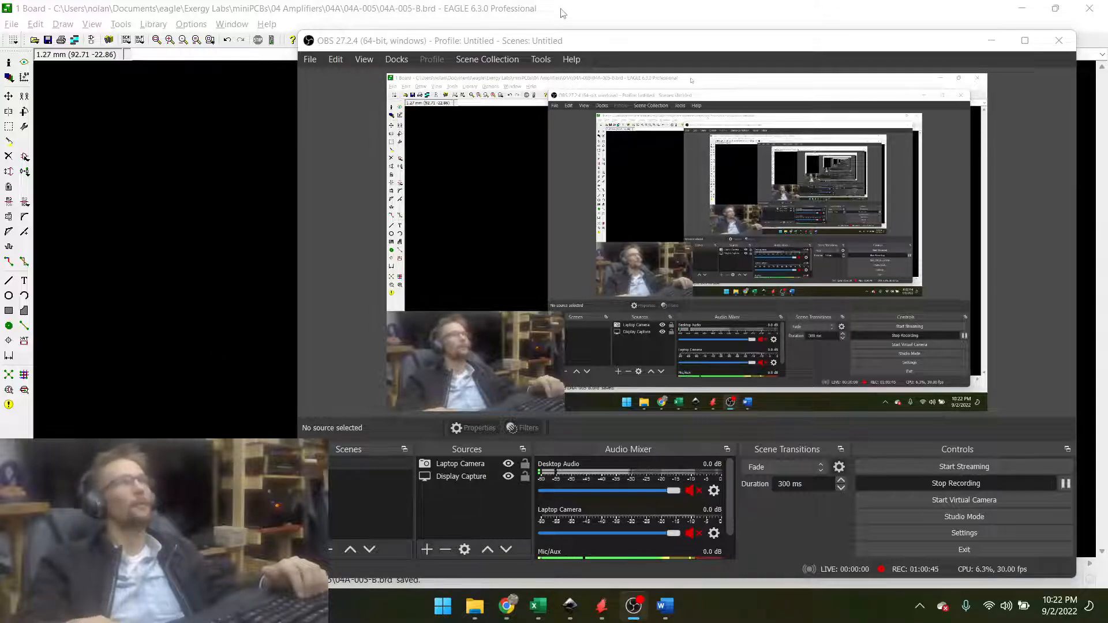
click(991, 45)
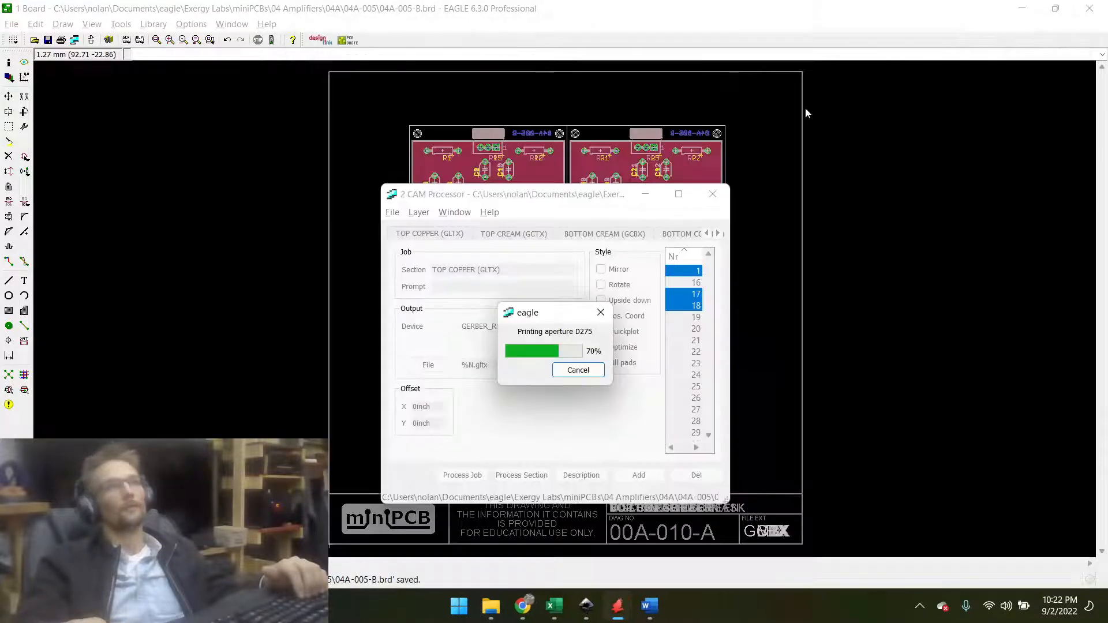
mouse_move(681, 196)
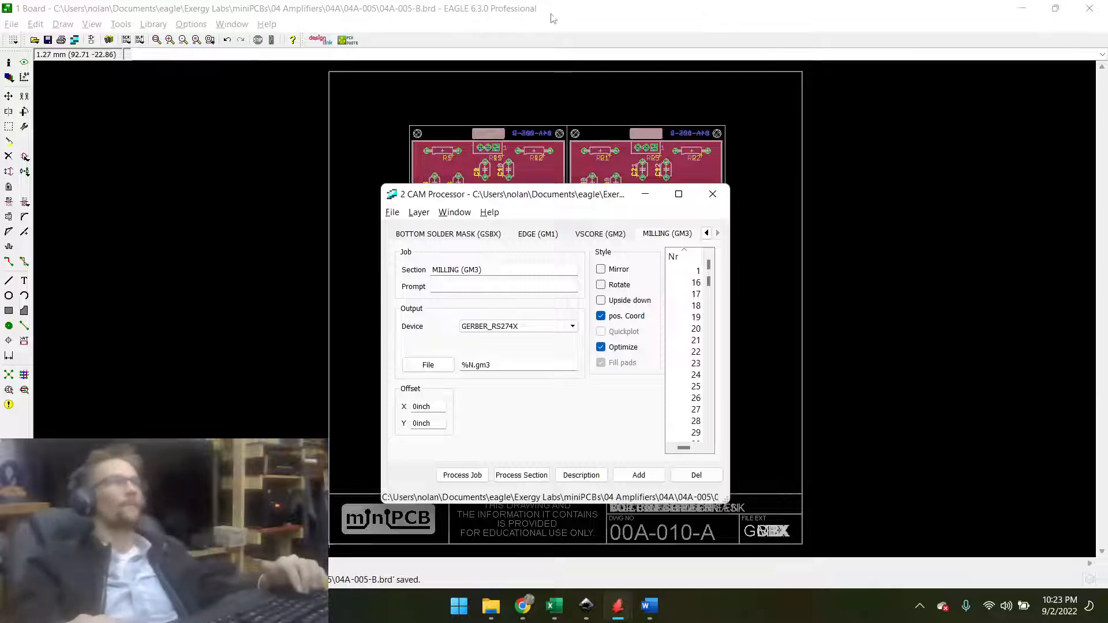
Load and process the excellon 20200606.cam drill job from the miniPCBs folder, then close the CAM Processor and save the board.
click(393, 213)
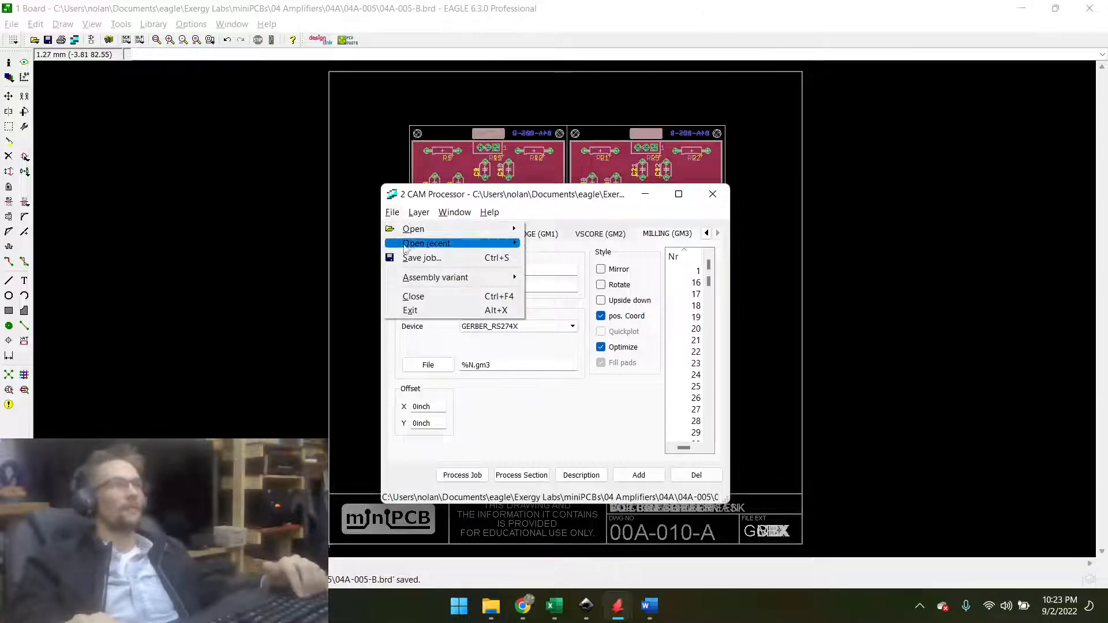
mouse_move(490, 229)
click(567, 298)
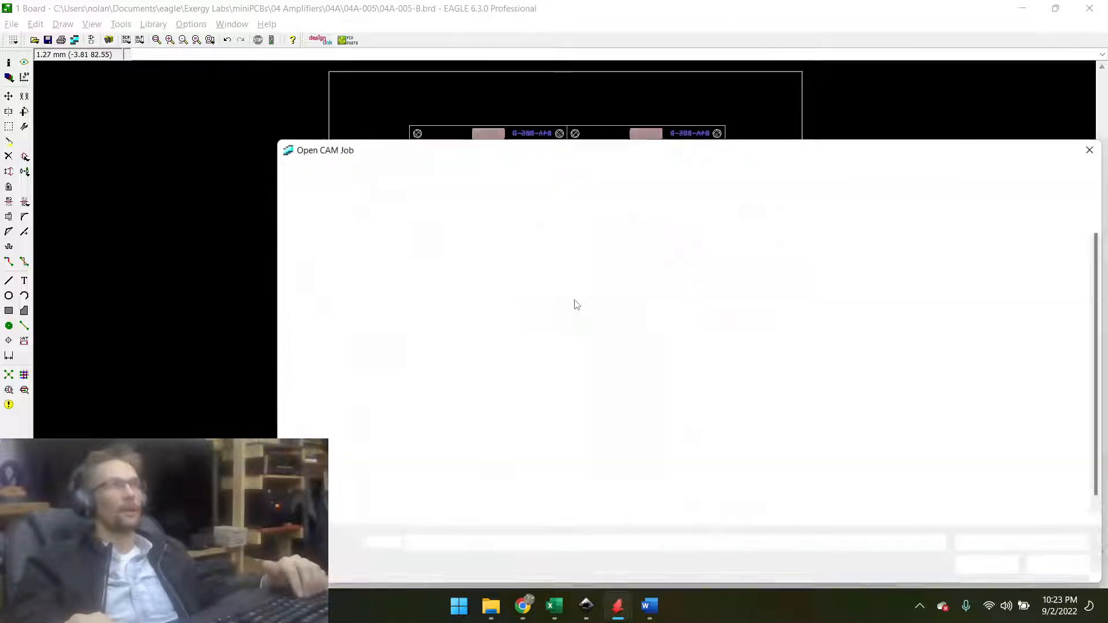
click(708, 514)
click(986, 565)
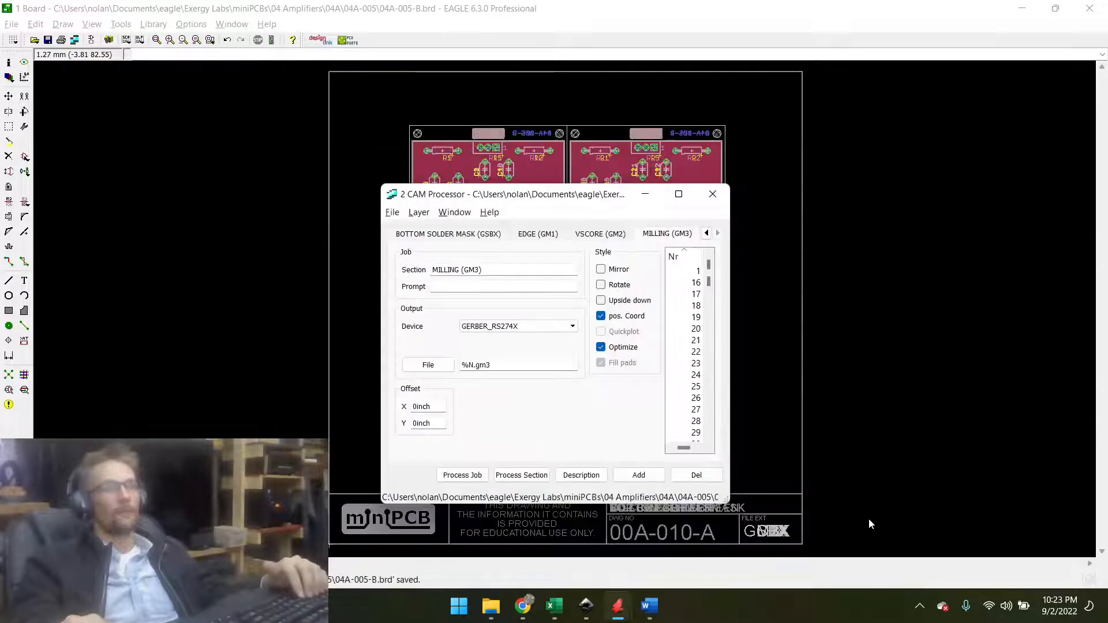
click(451, 476)
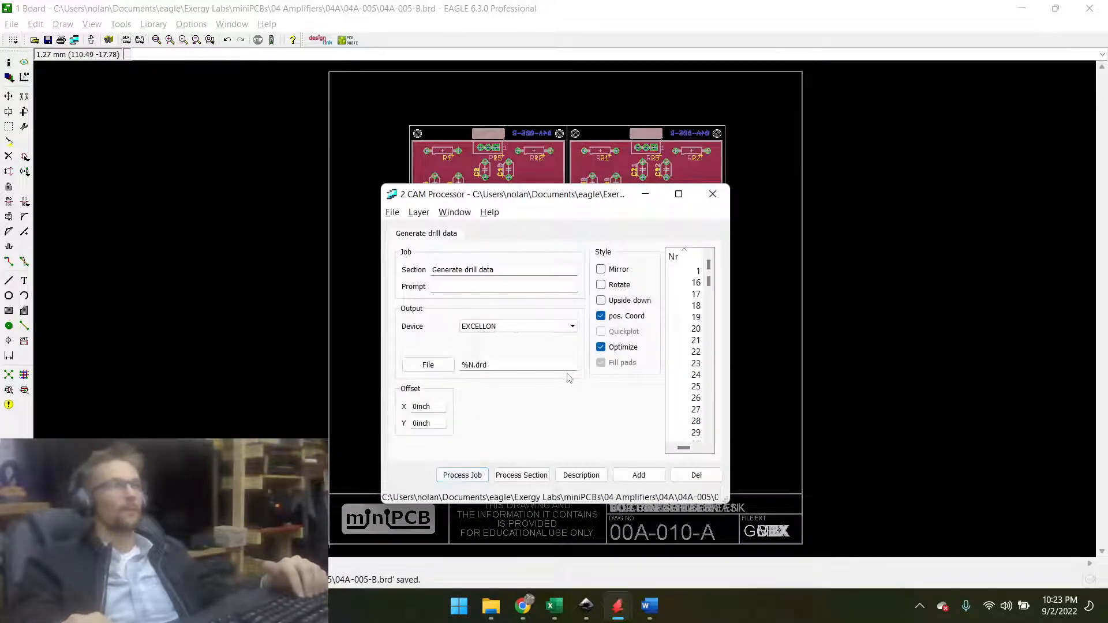
click(713, 194)
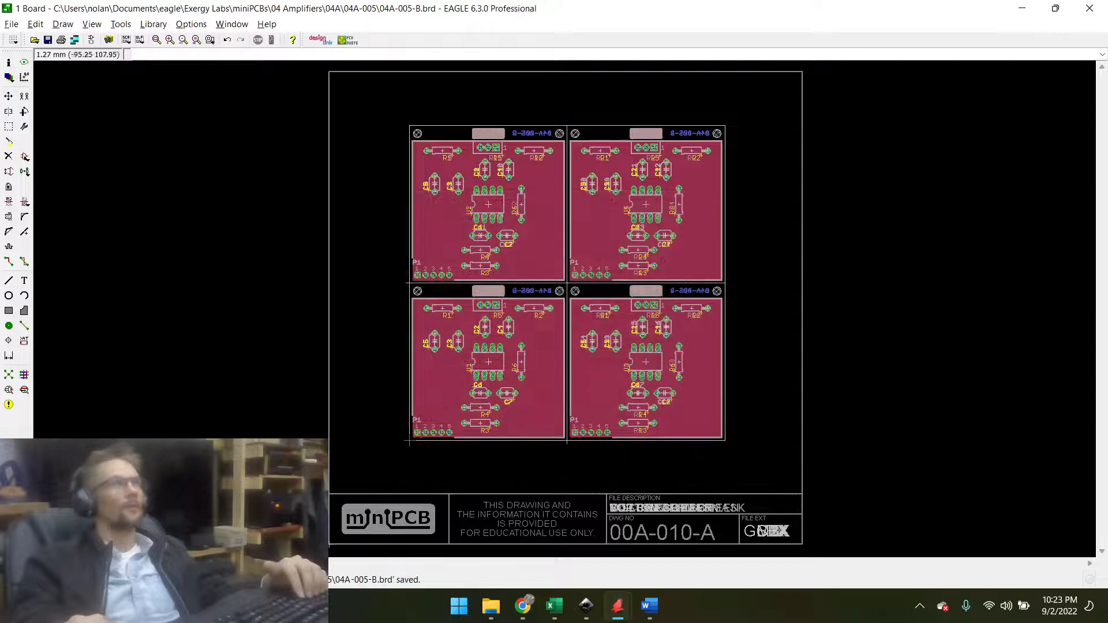
click(48, 39)
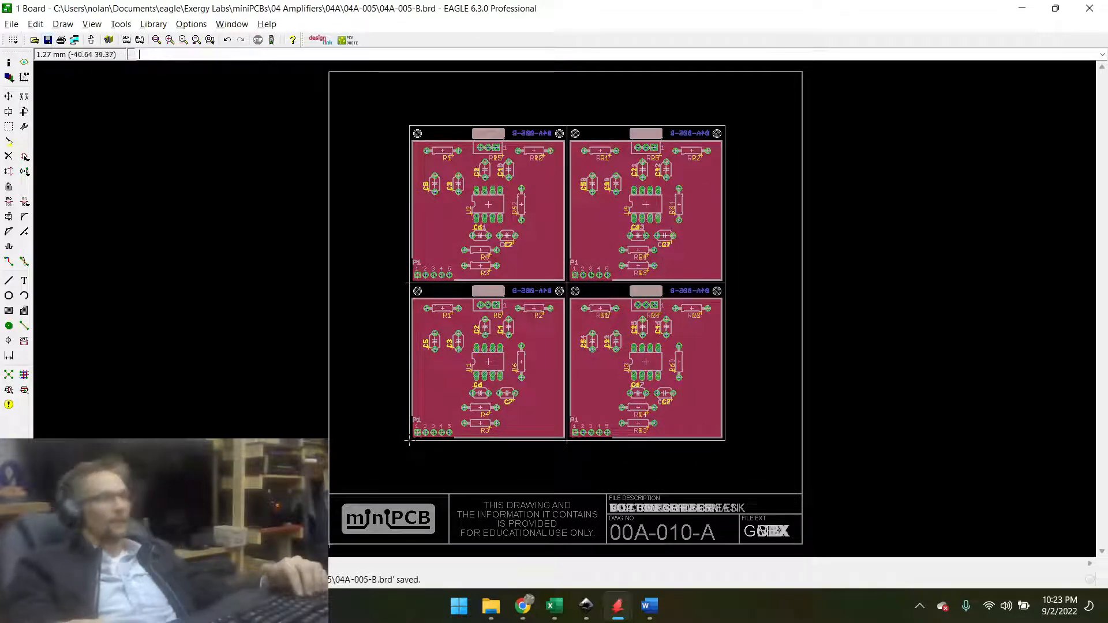
In File Explorer, open the 04A-005 folder and compress the exported Gerber and drill files into 04A-005-B.zip.
mouse_move(535, 604)
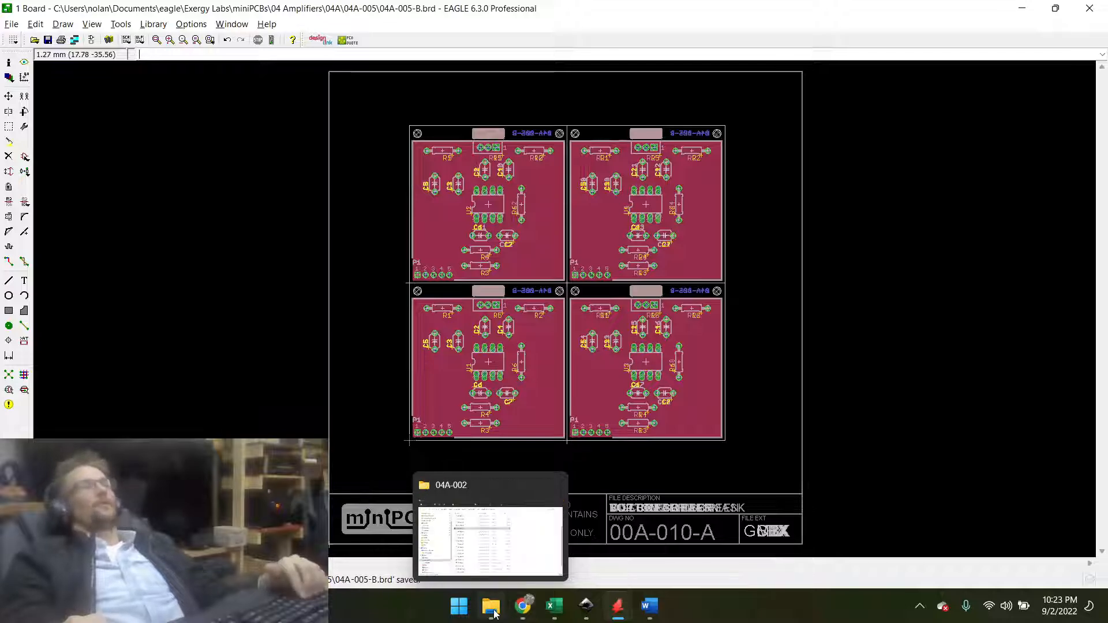
click(493, 613)
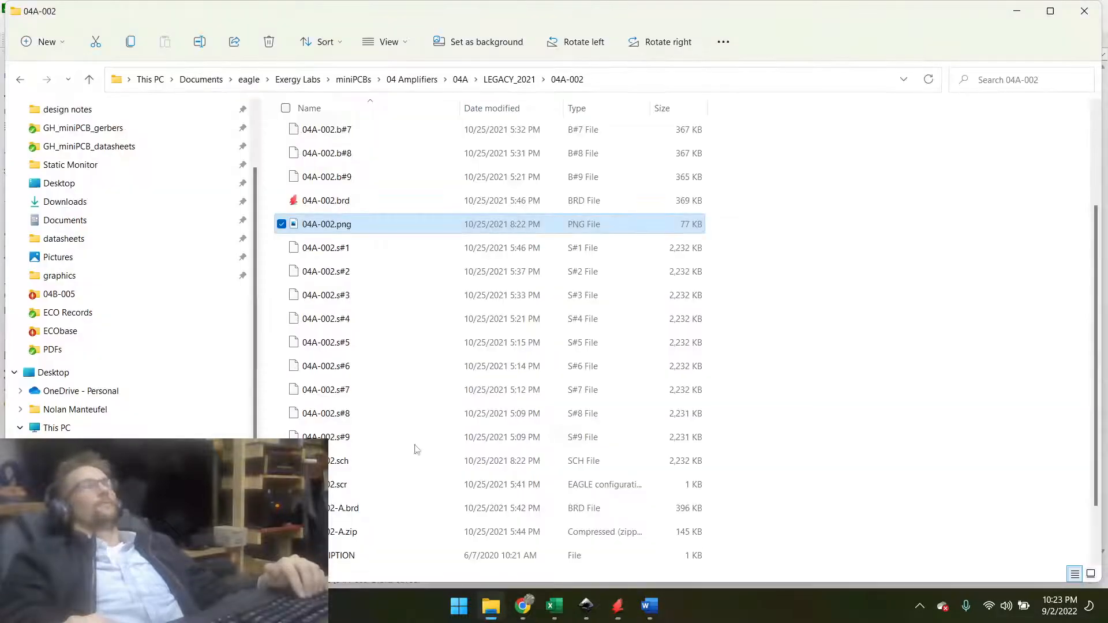
click(460, 80)
click(320, 138)
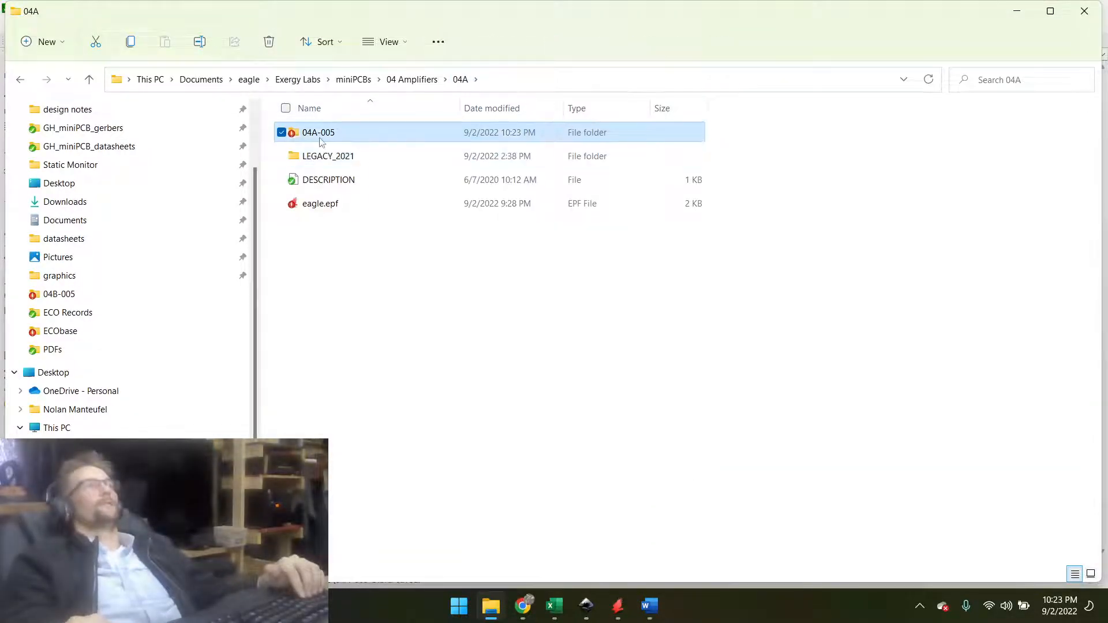
double_click(322, 141)
click(315, 165)
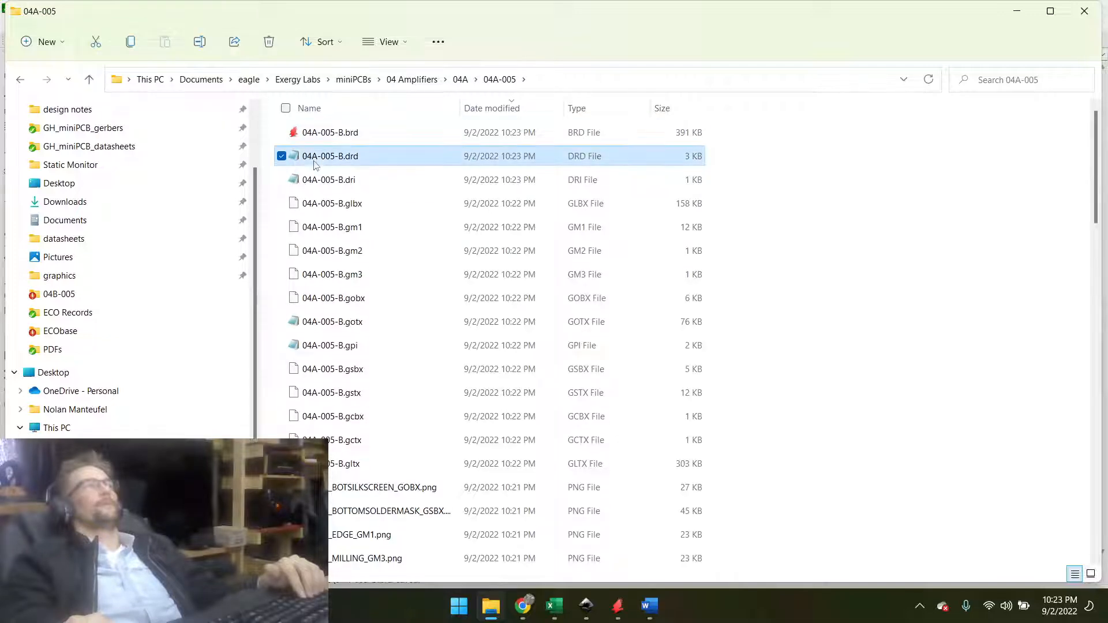
shift+click(334, 466)
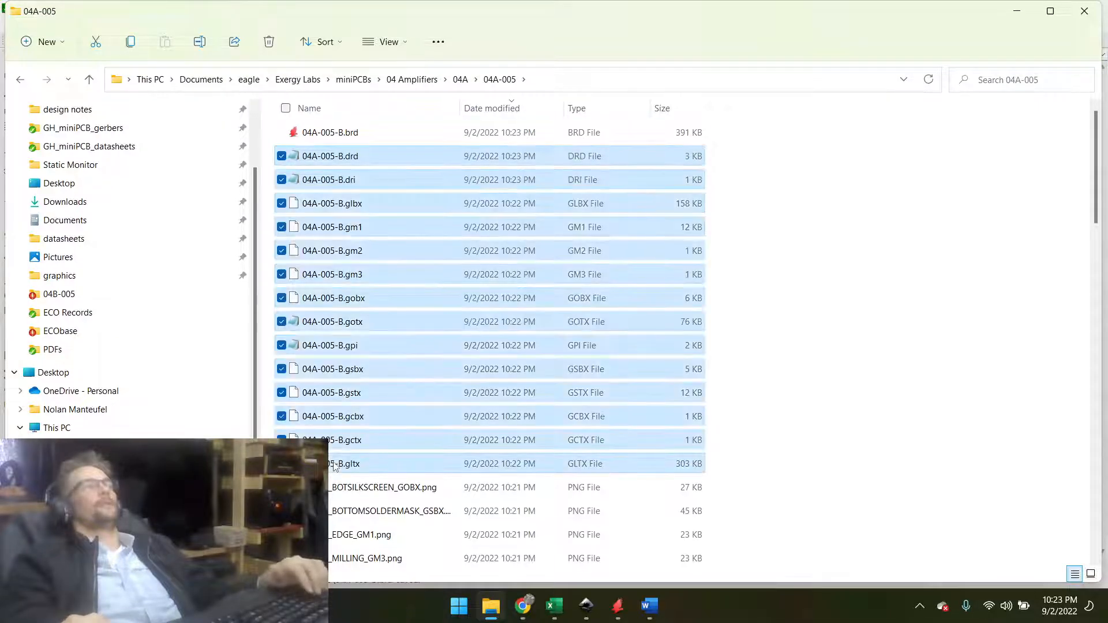
right_click(334, 466)
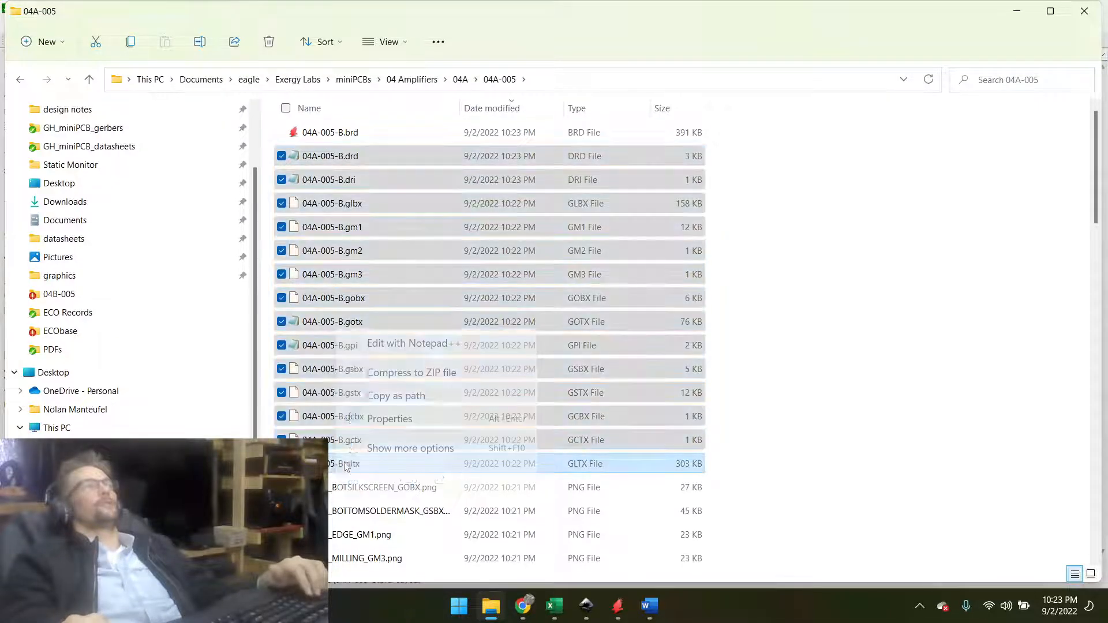
click(412, 372)
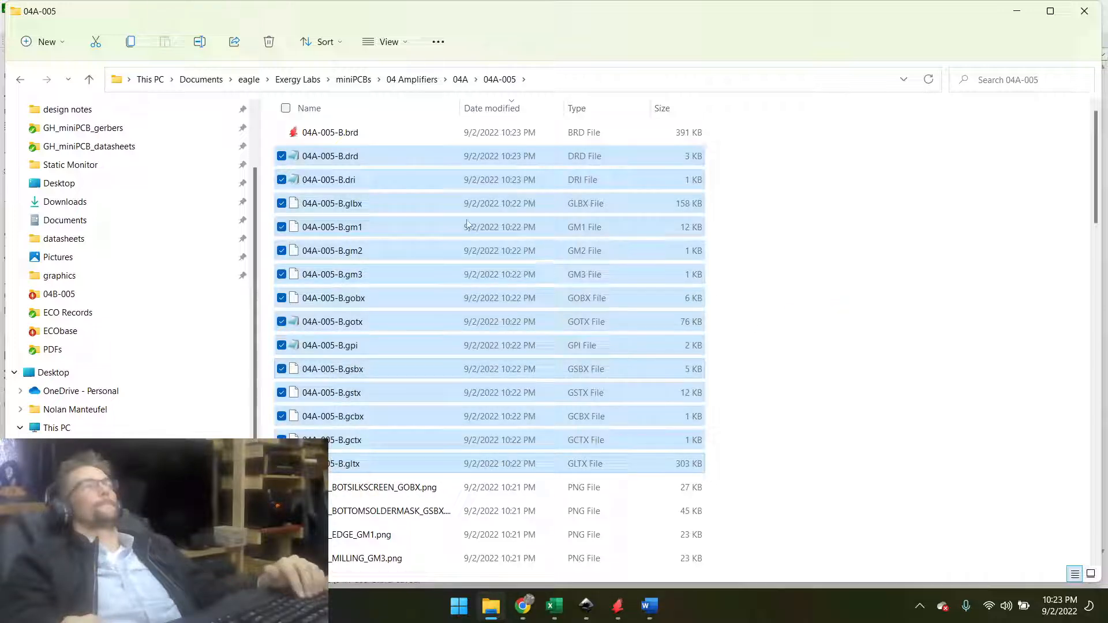
right_click(762, 229)
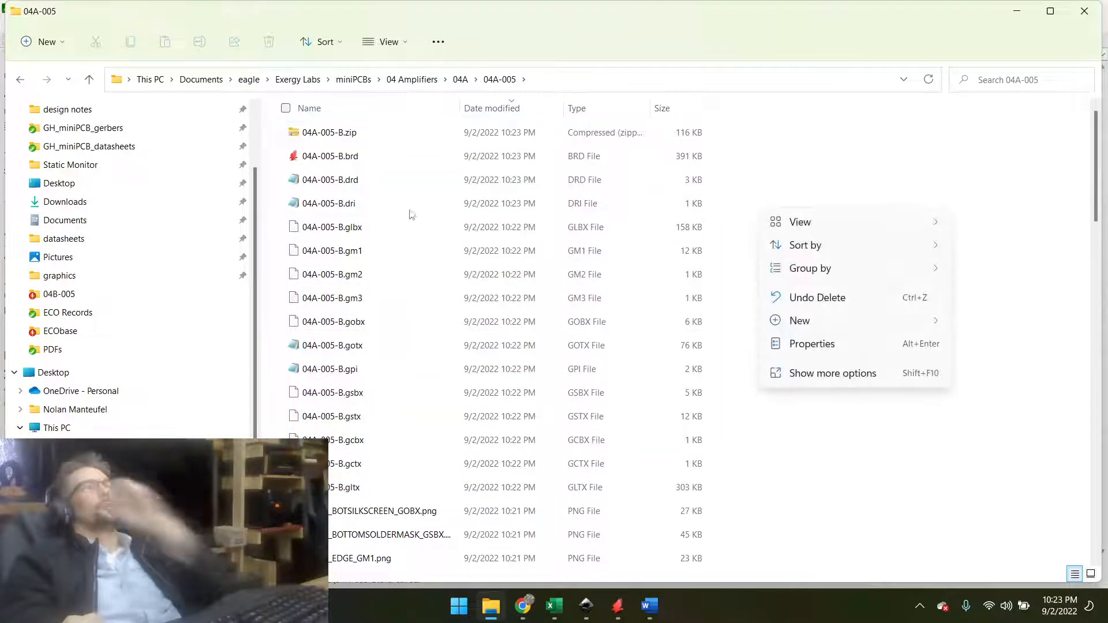
Delete the loose Gerber and drill files, from 04A-005-B.drd through 04A-005-B.gltx, from the 04A-005 folder.
click(340, 180)
shift+click(332, 487)
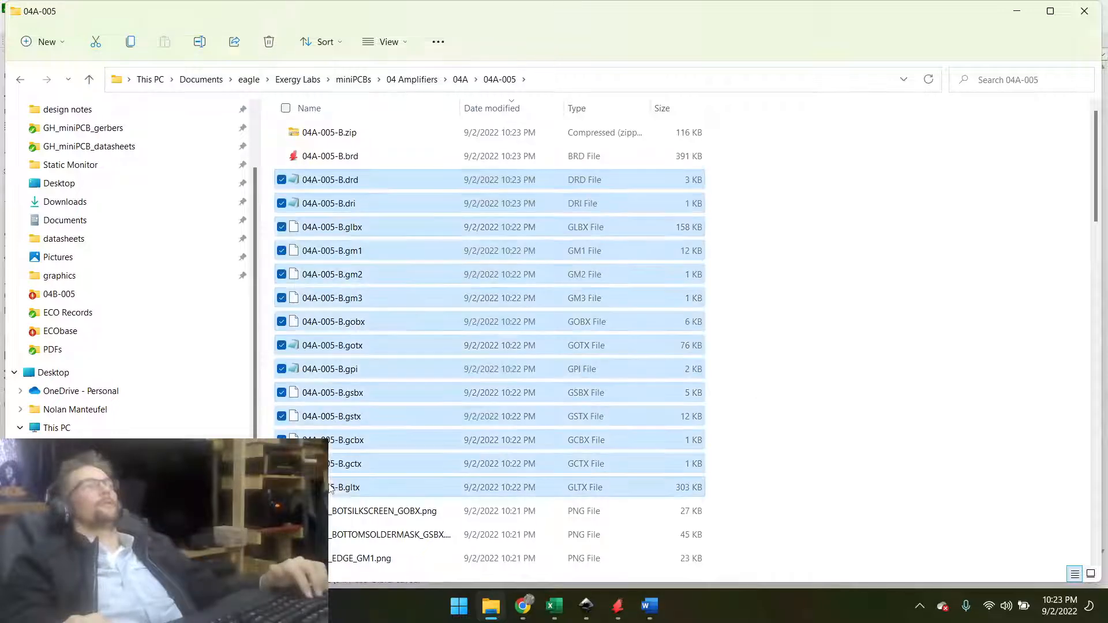
right_click(332, 487)
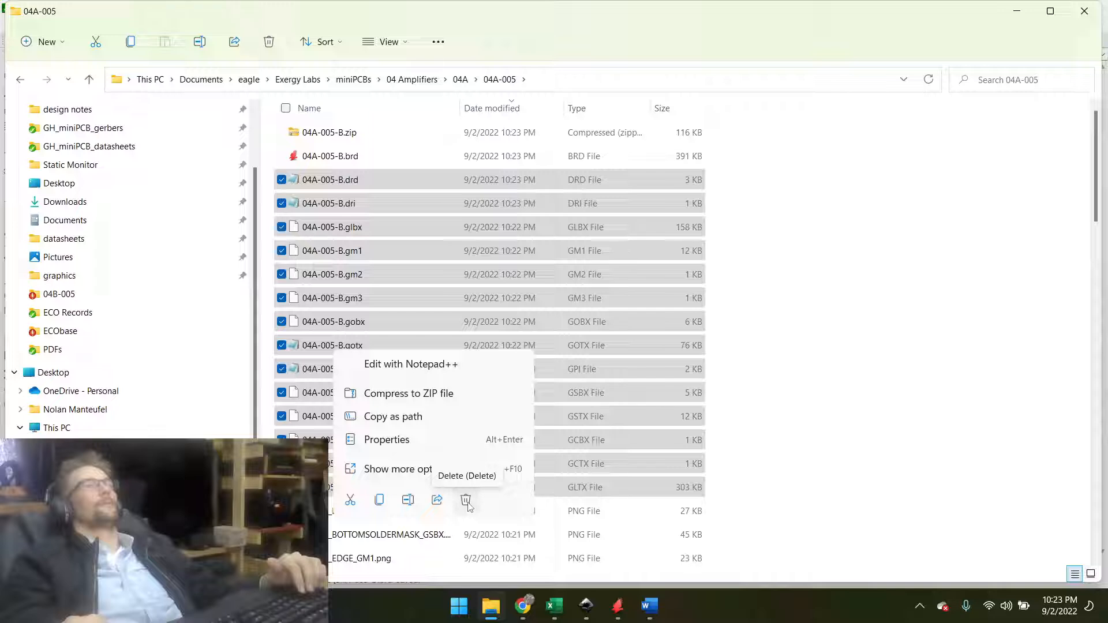
click(466, 501)
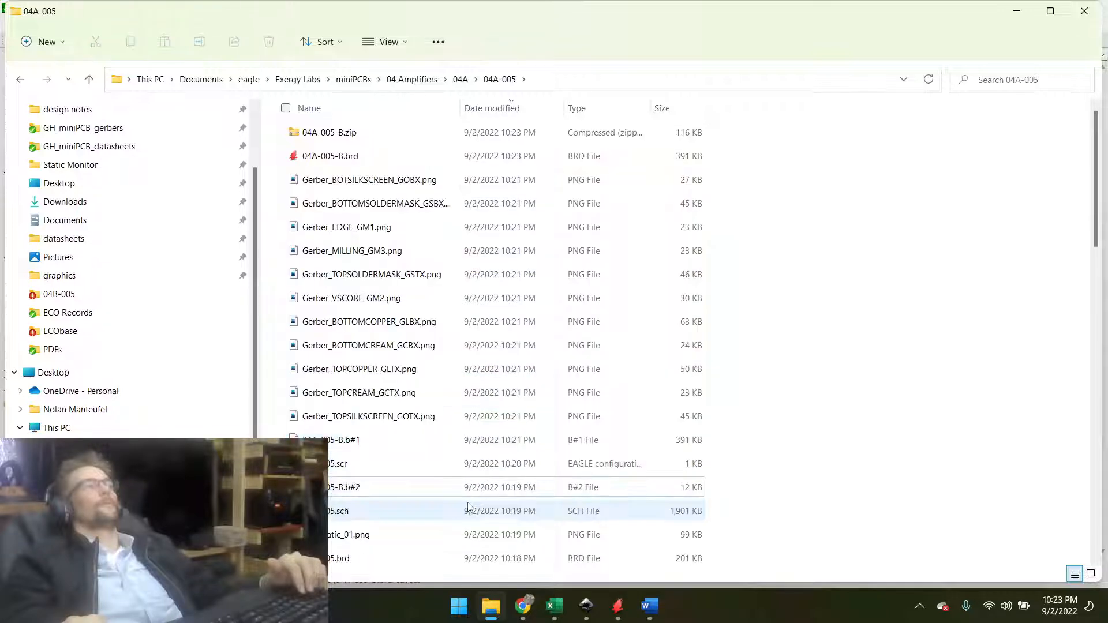
Review the zip archive, Gerber images and other design files in the 04A-005 folder.
click(317, 136)
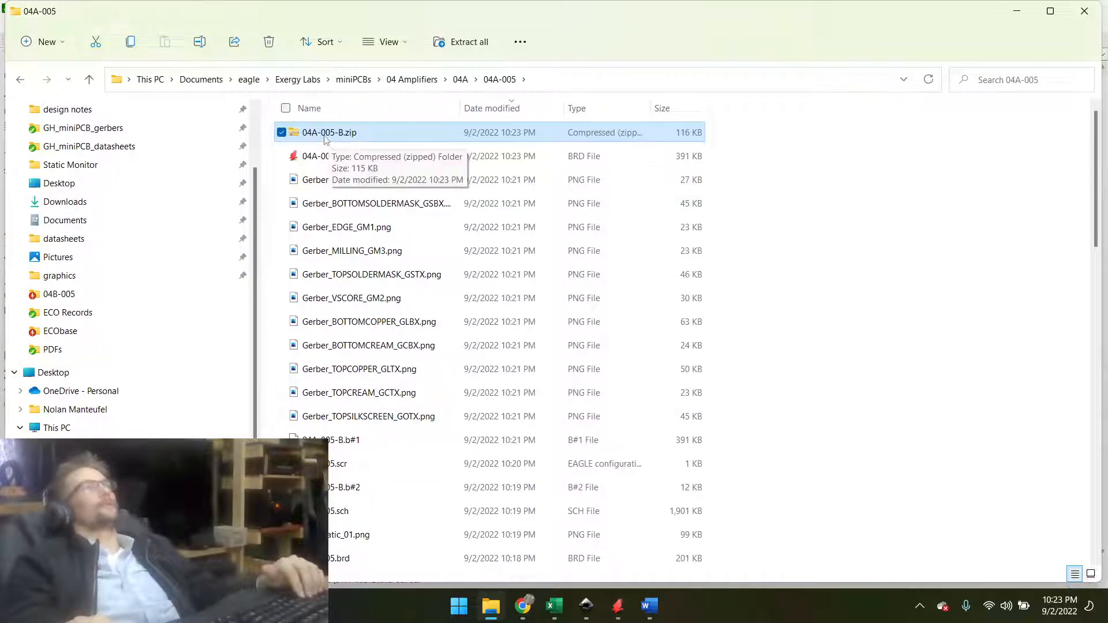
click(341, 181)
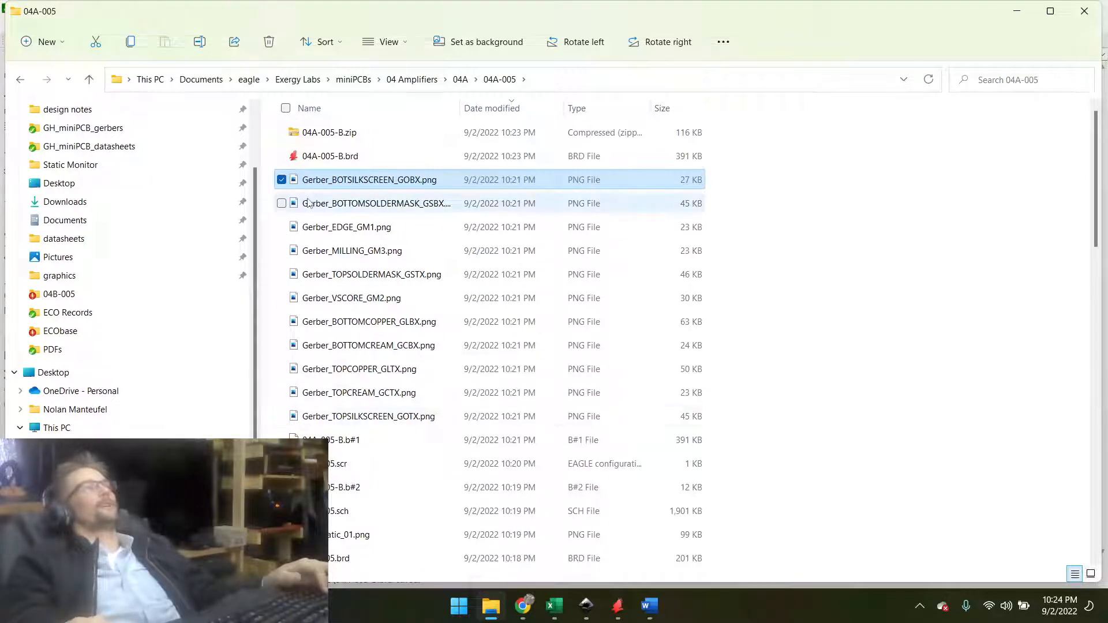
click(346, 133)
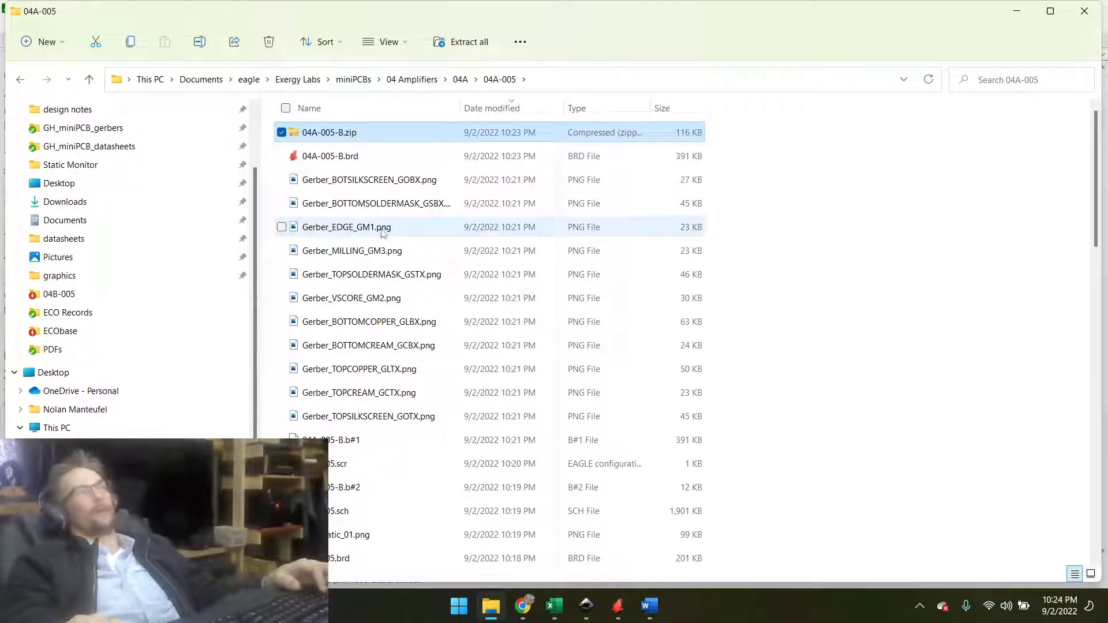
scroll(390, 431, down, 4)
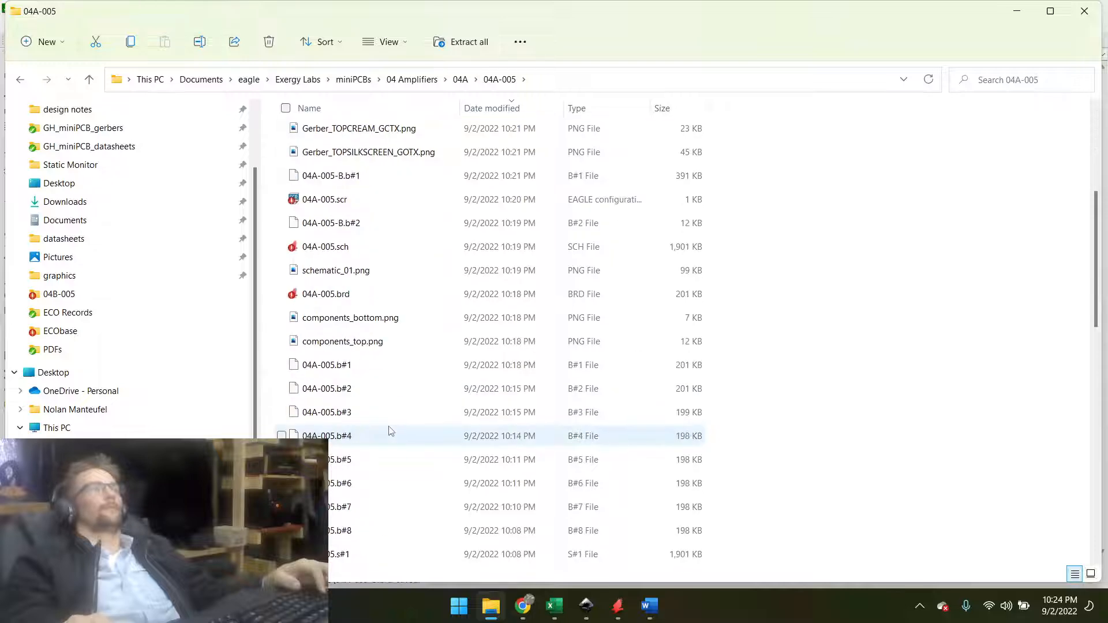
scroll(391, 431, up, 4)
mouse_move(648, 615)
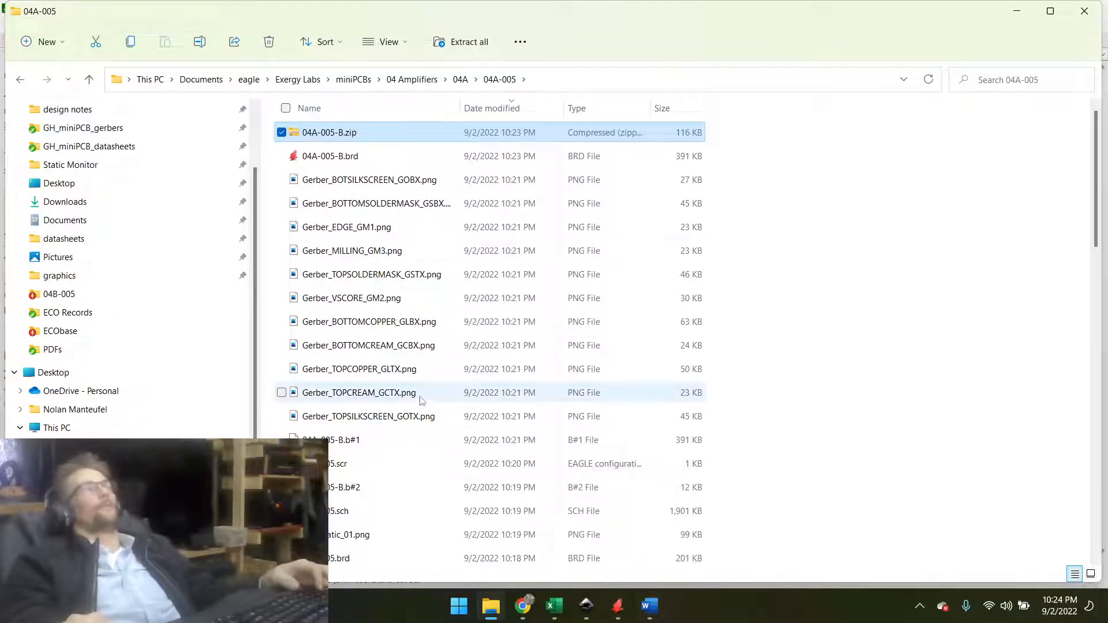
Create a new Word document from the miniPCB Datasheet.dotm template in the miniPCB folder of Custom Office Templates.
key(alt+Tab)
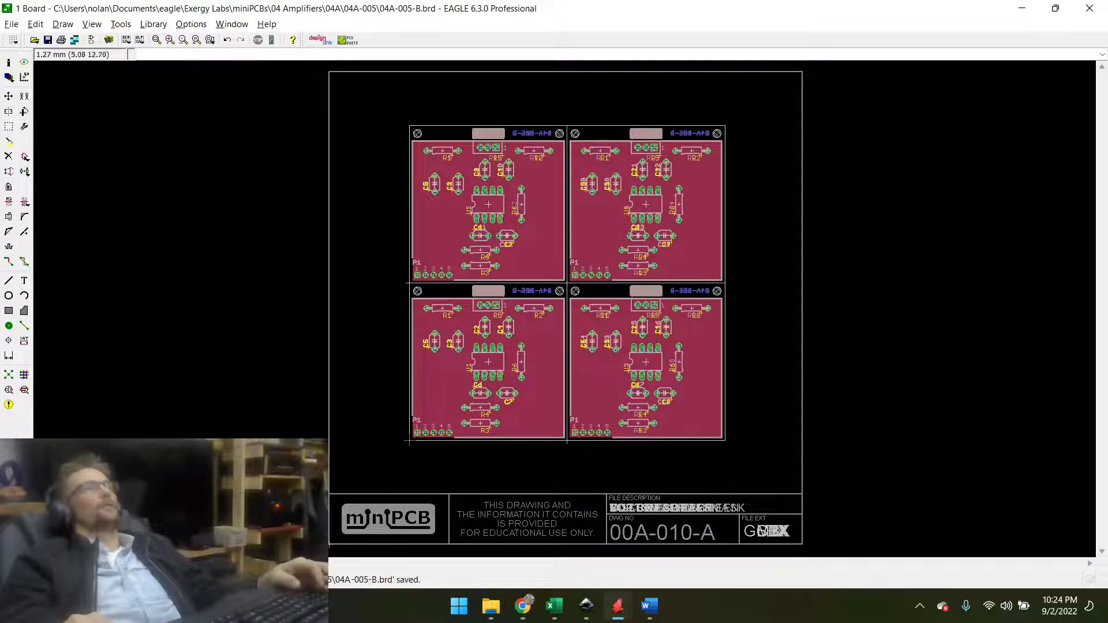
key(alt+Tab)
key(Tab)
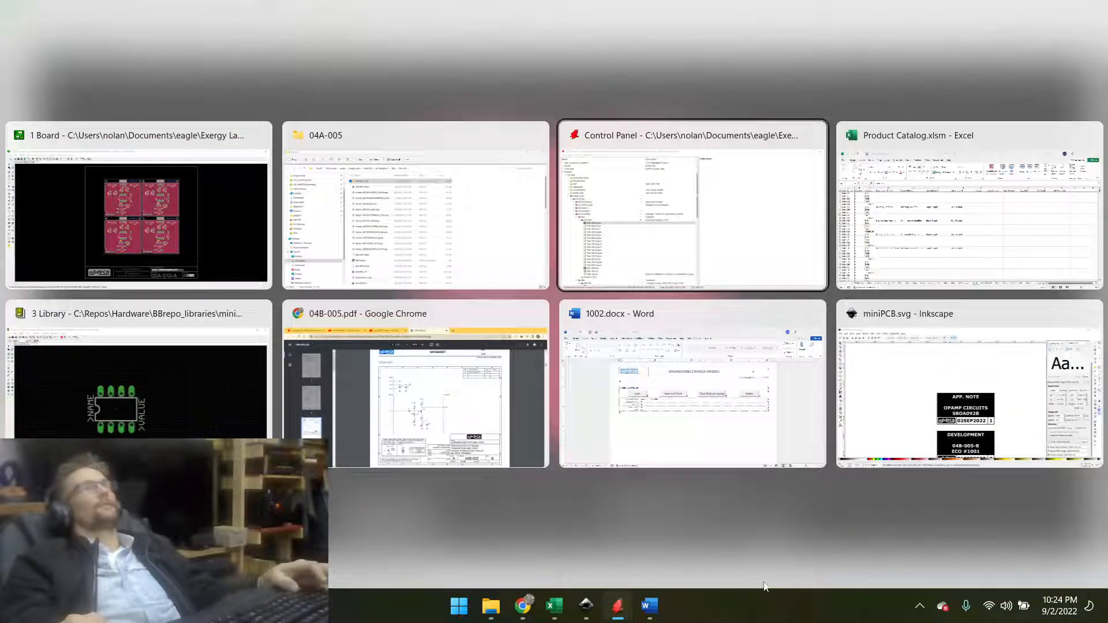
click(402, 197)
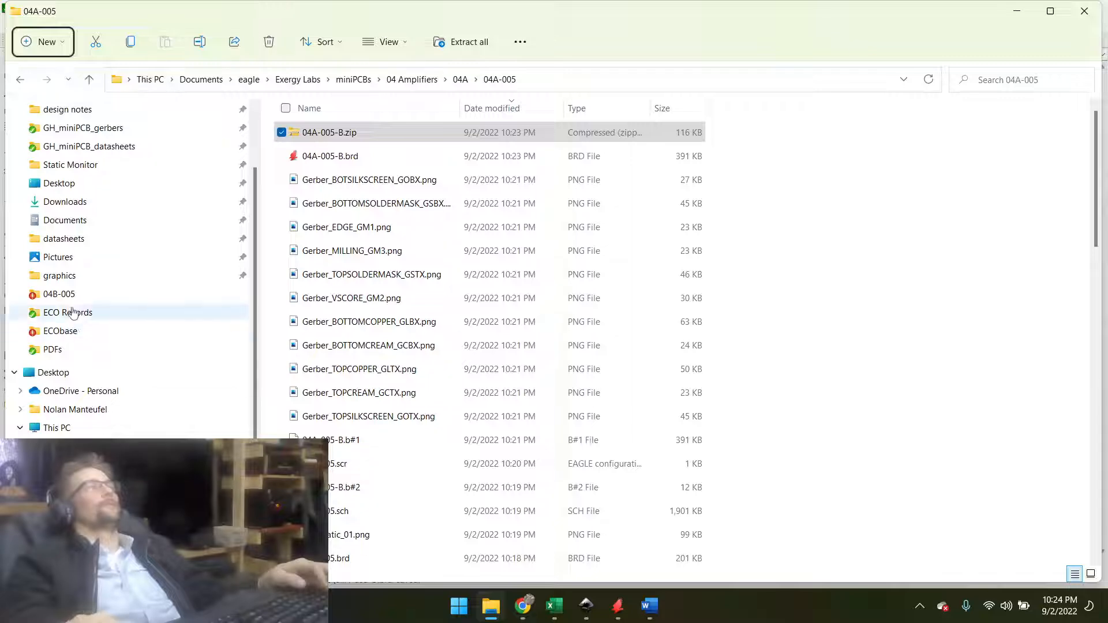
click(64, 220)
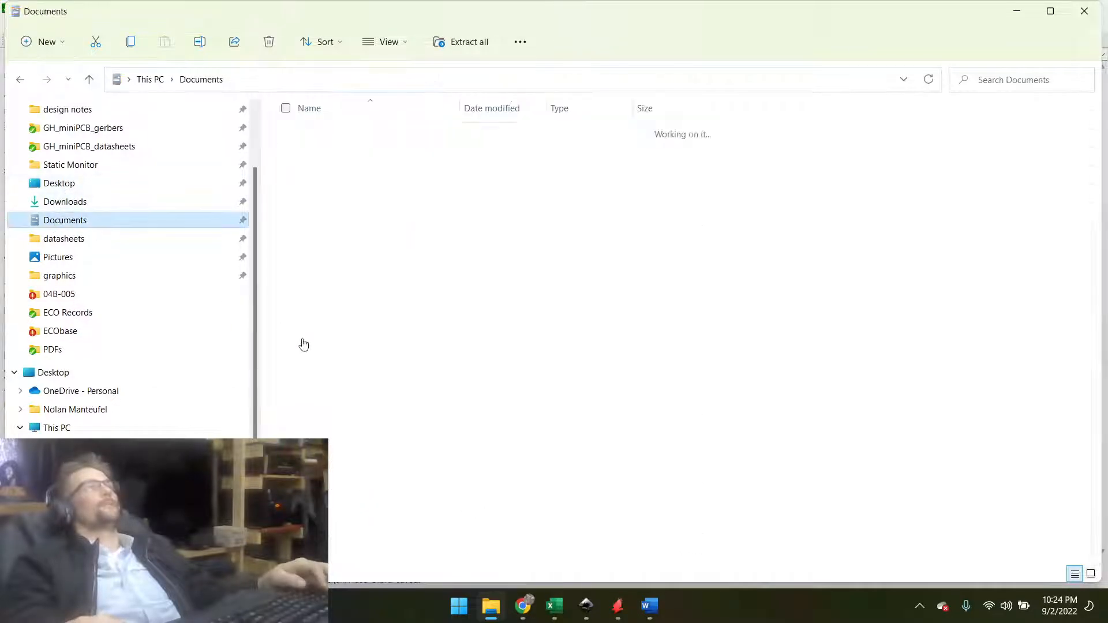
double_click(338, 298)
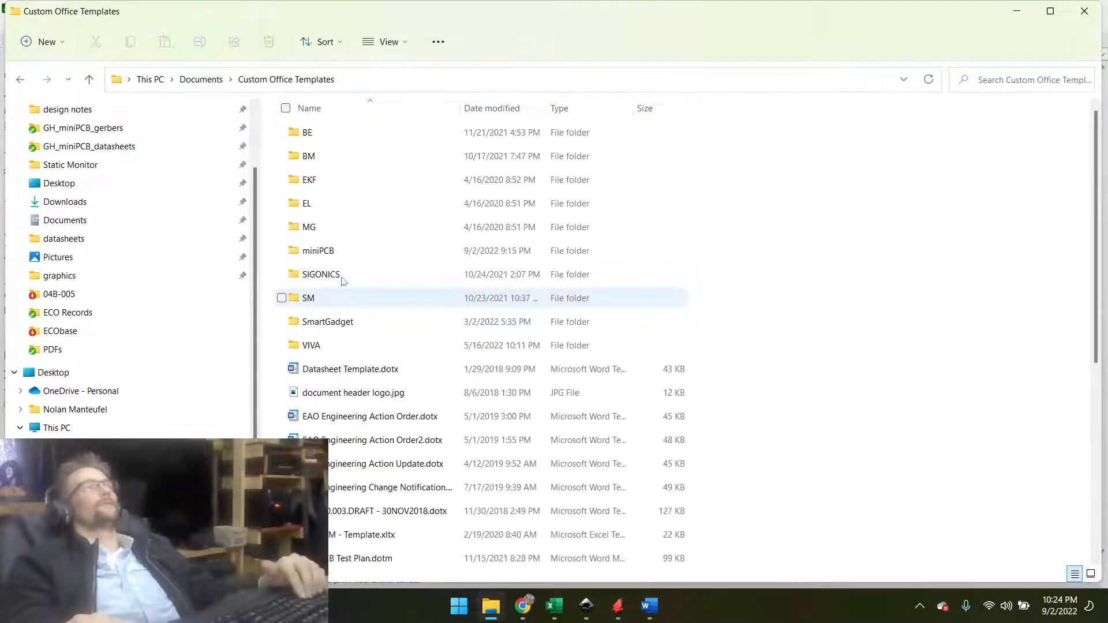
double_click(325, 257)
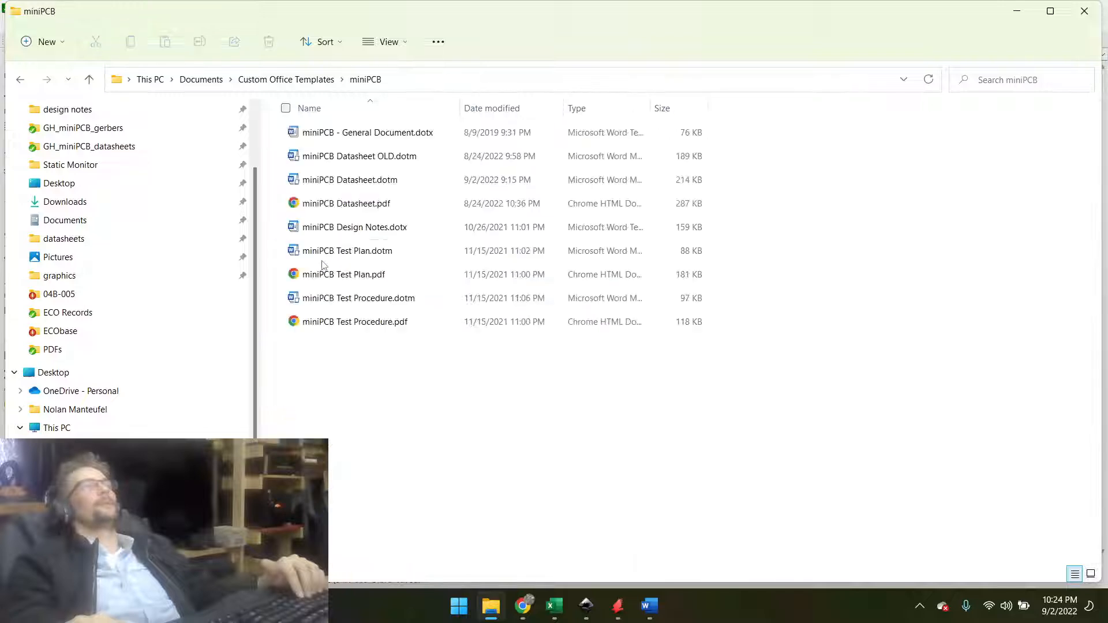
double_click(337, 191)
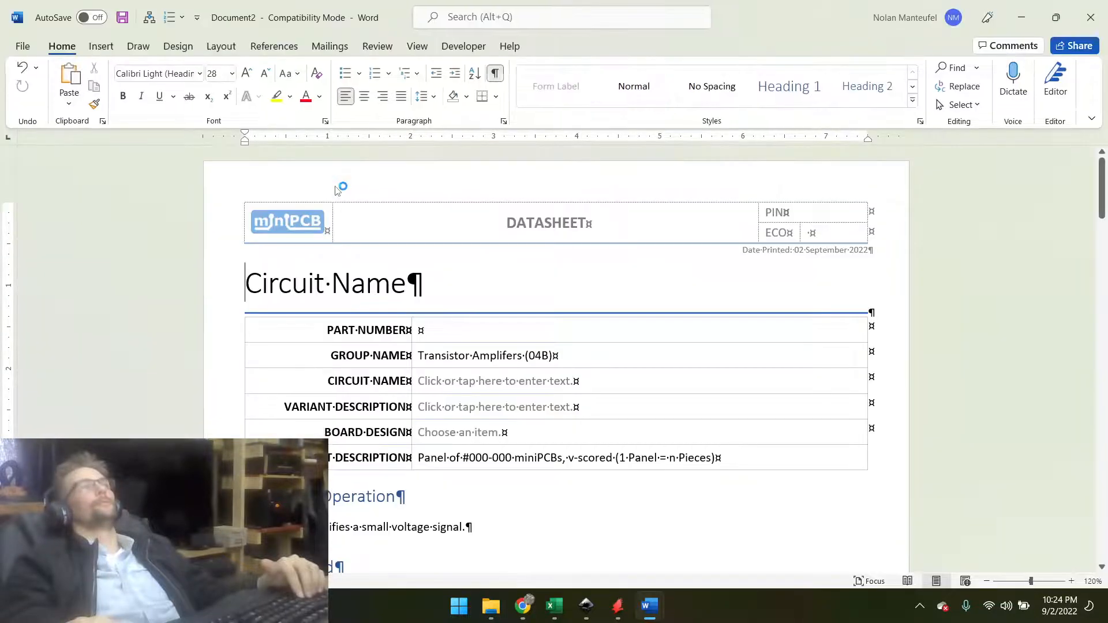
Replace the datasheet's Circuit Name title with "Opamp Inverting Amplifier".
click(434, 336)
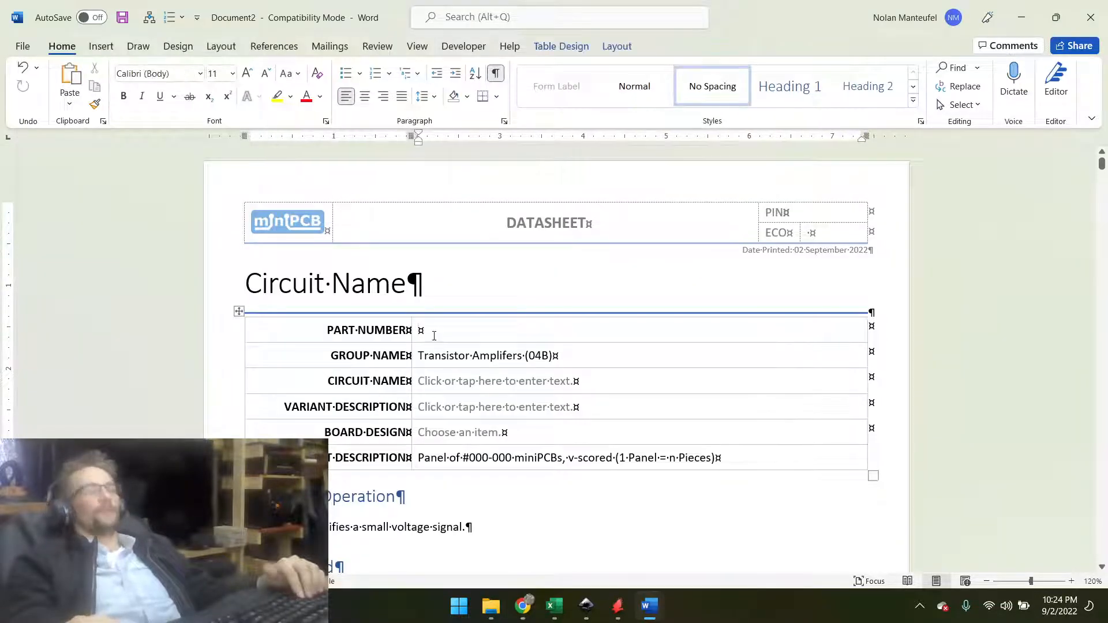
triple_click(331, 282)
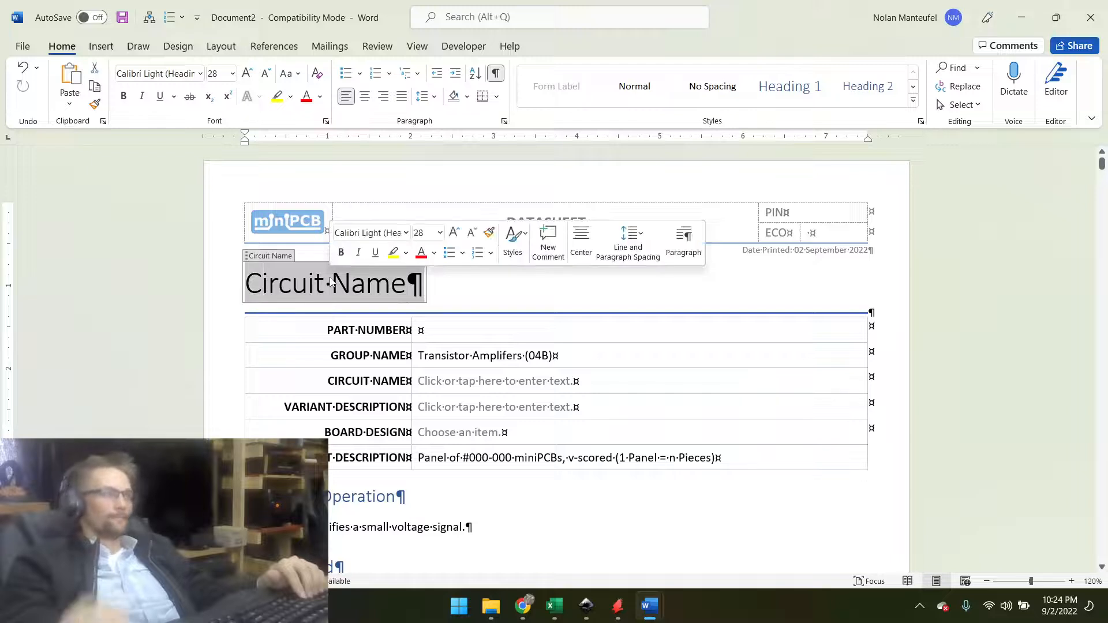
text(Inverting)
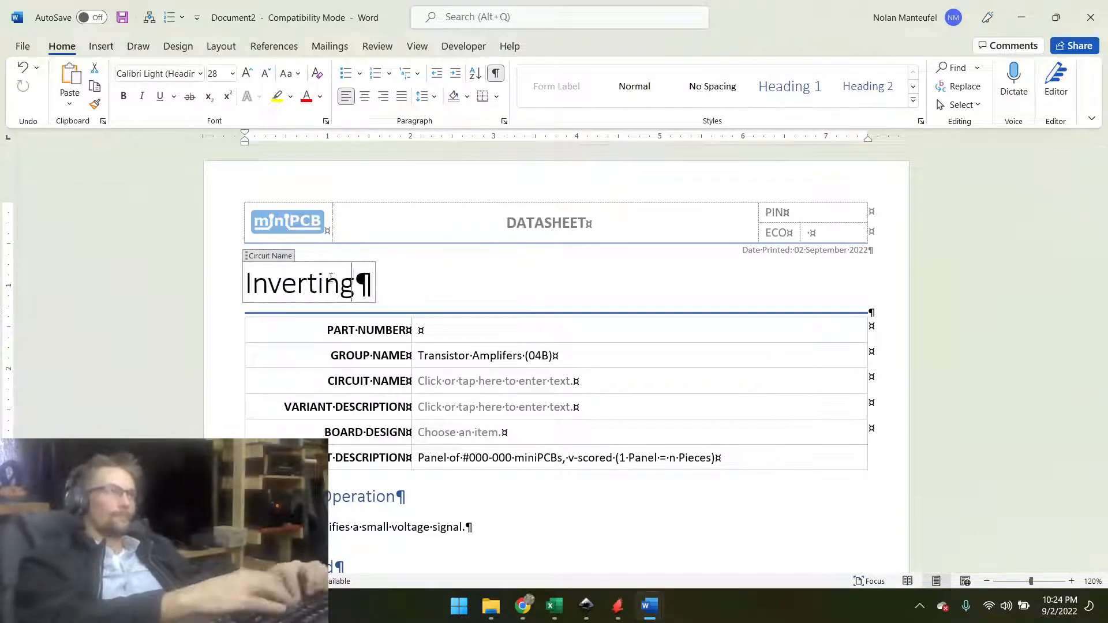
text( Amplifier)
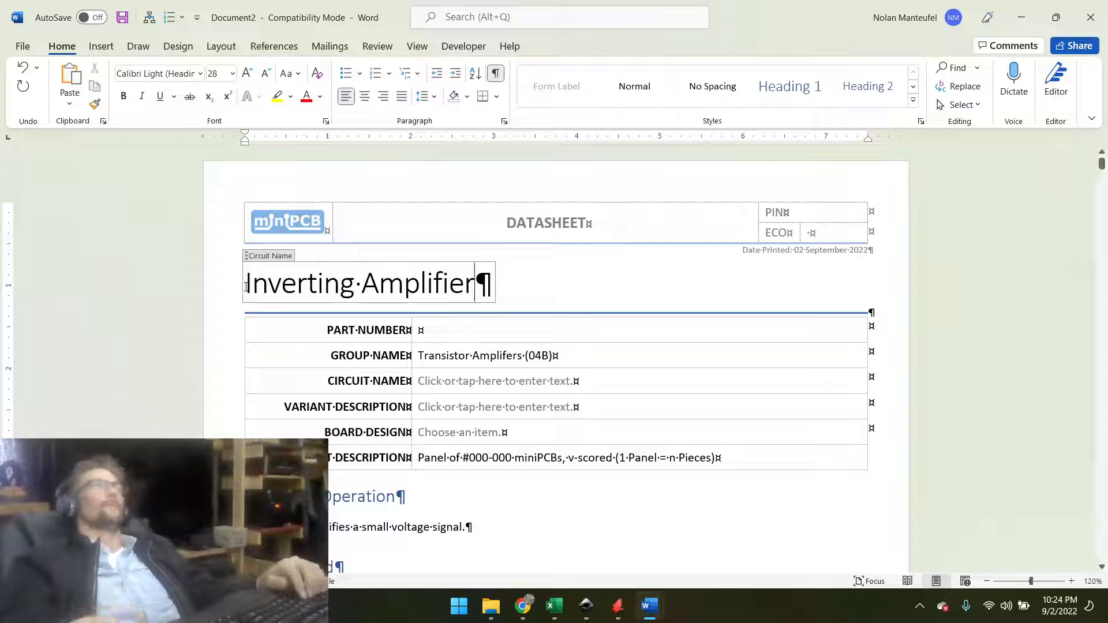
text(Opamp,)
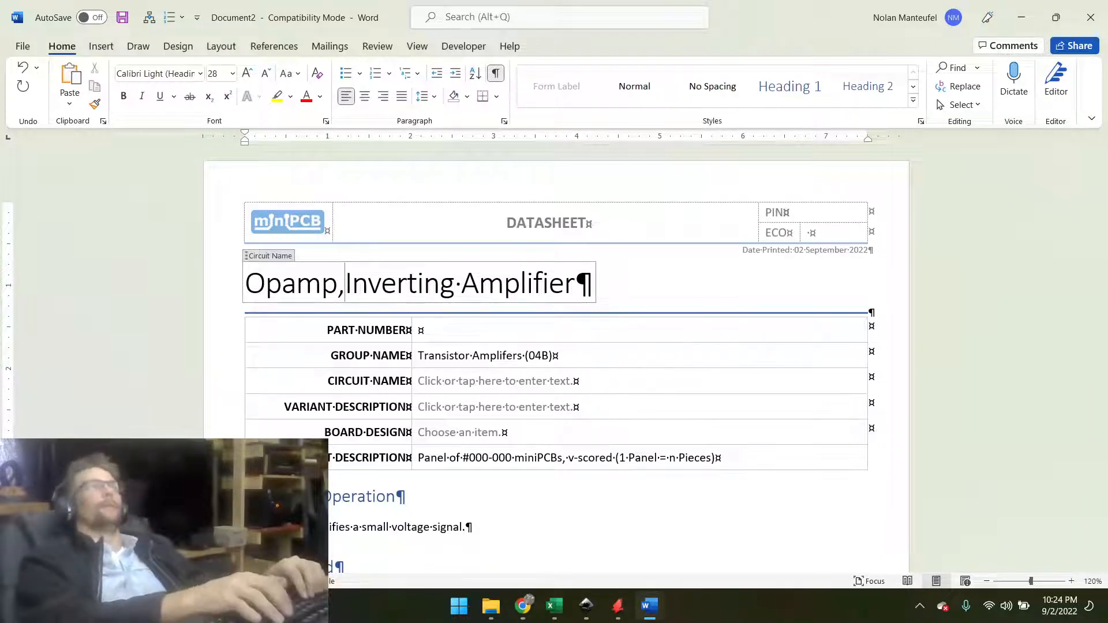
key(BackSpace)
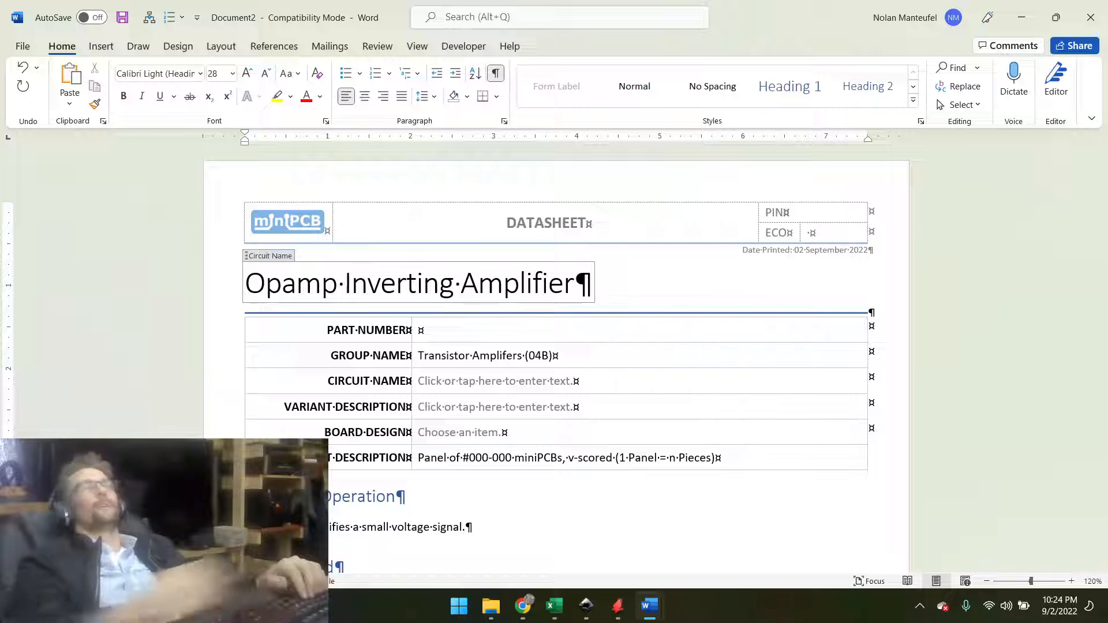
Fill in the datasheet table with part number 04A-005, group name Opamp Amplifiers (04A) and circuit name "Inverting Amplifier".
click(421, 329)
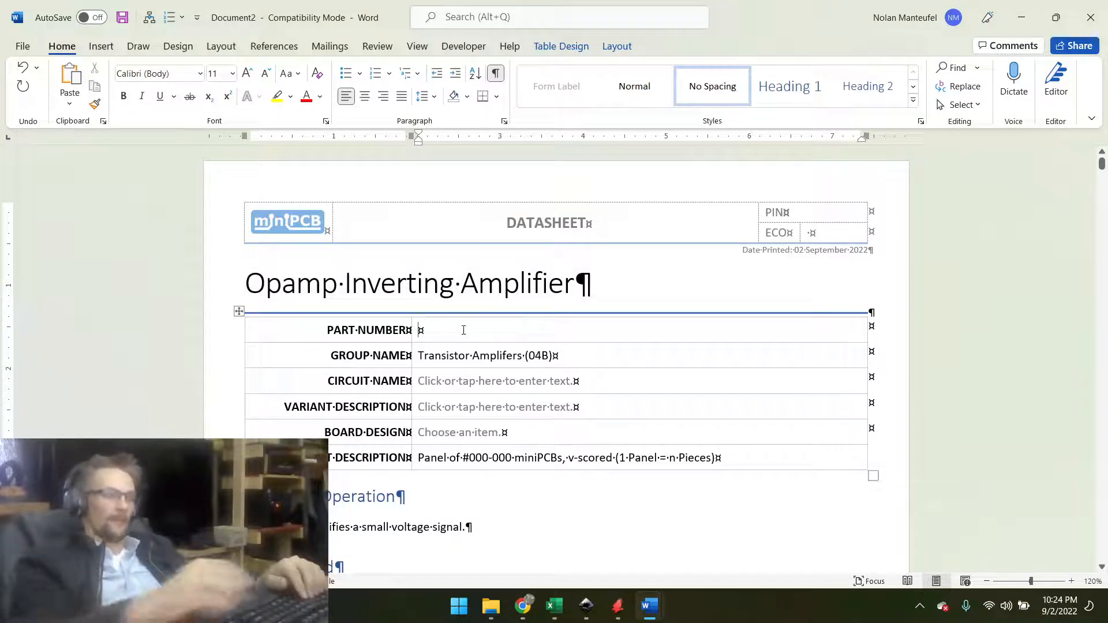
text(04A-005)
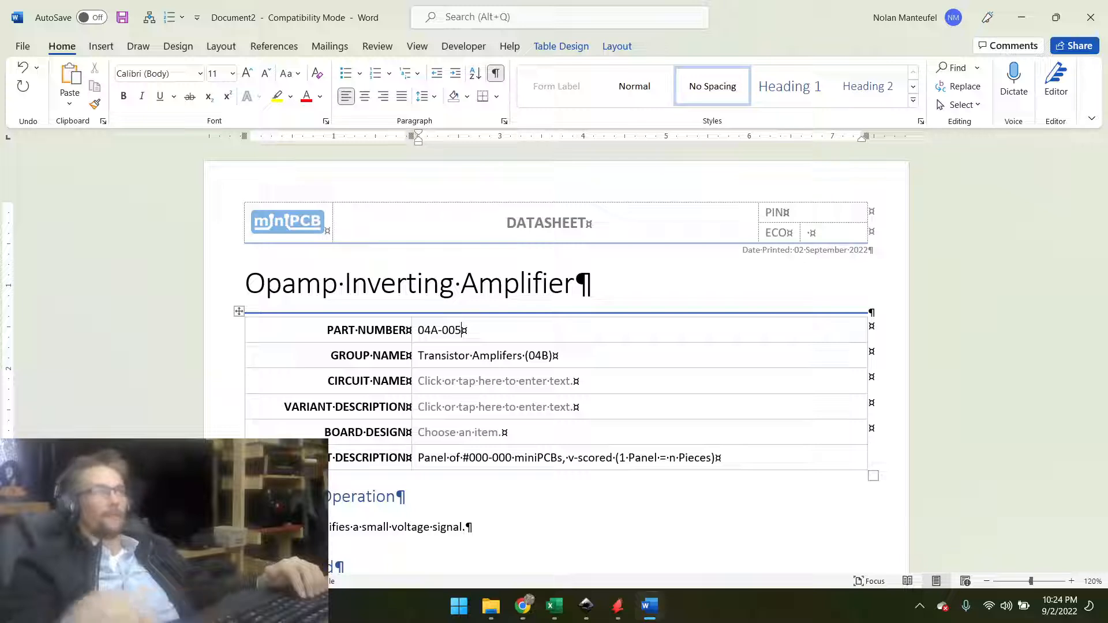
click(447, 358)
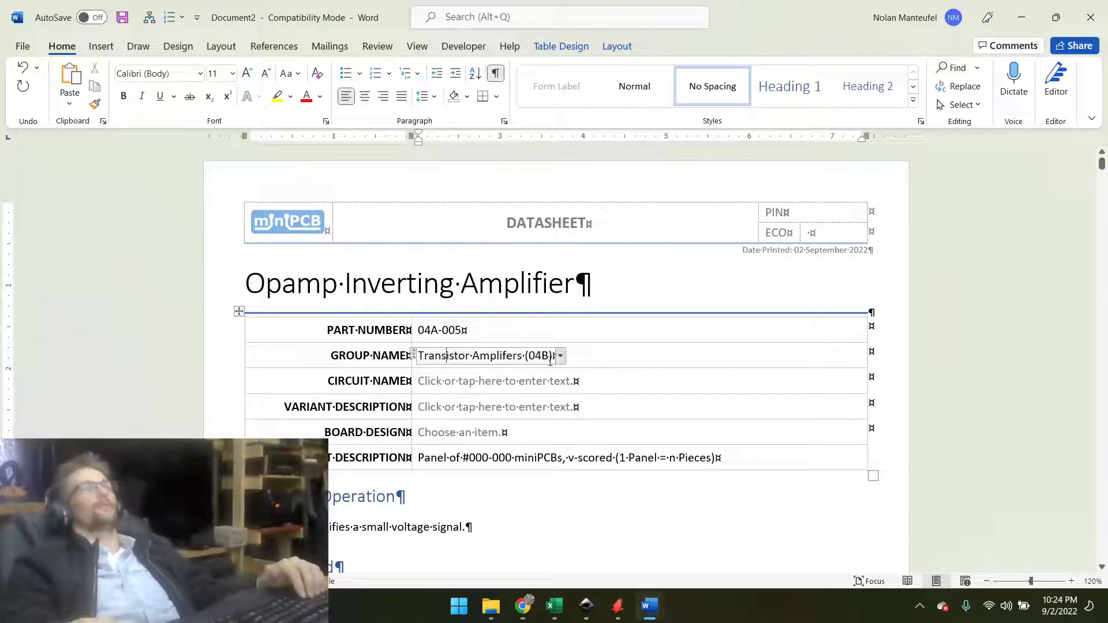
click(559, 356)
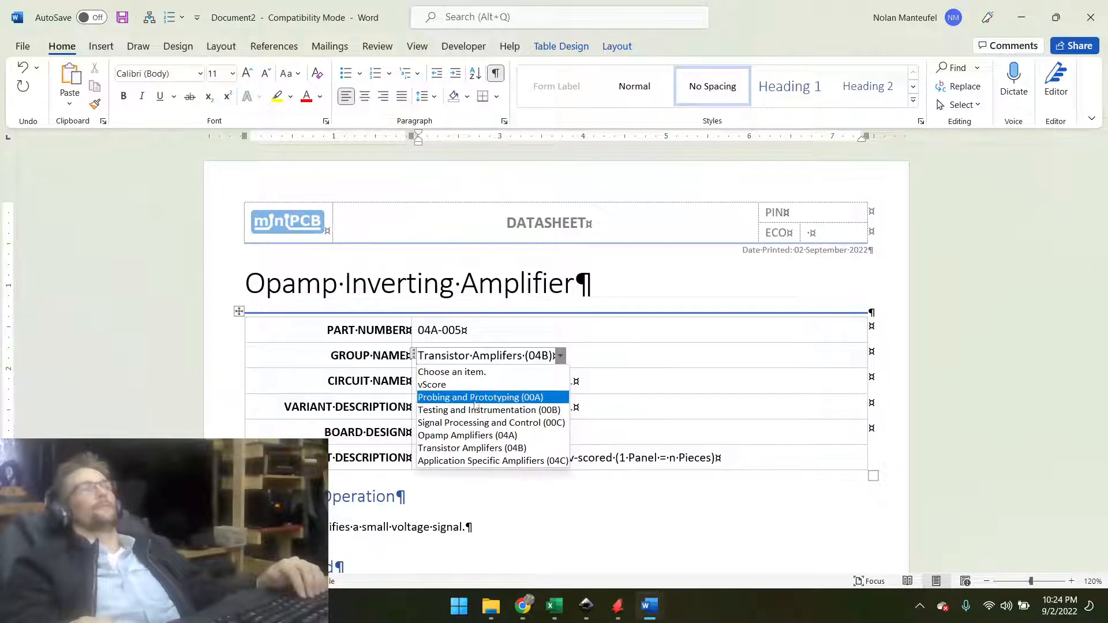
click(472, 436)
click(474, 390)
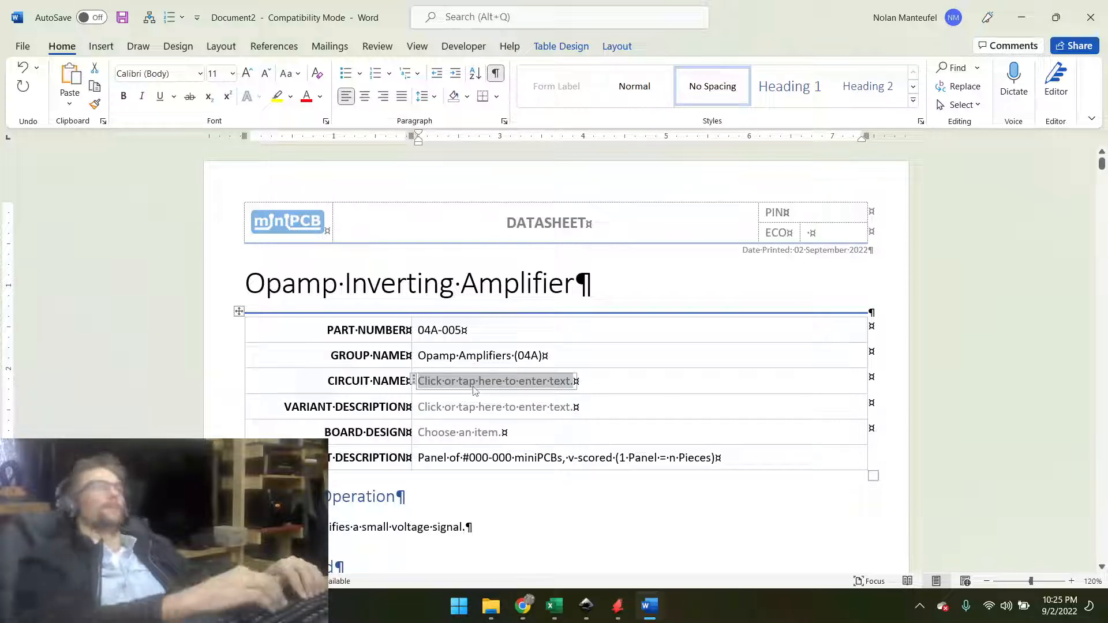
text(Inverting Amplifier)
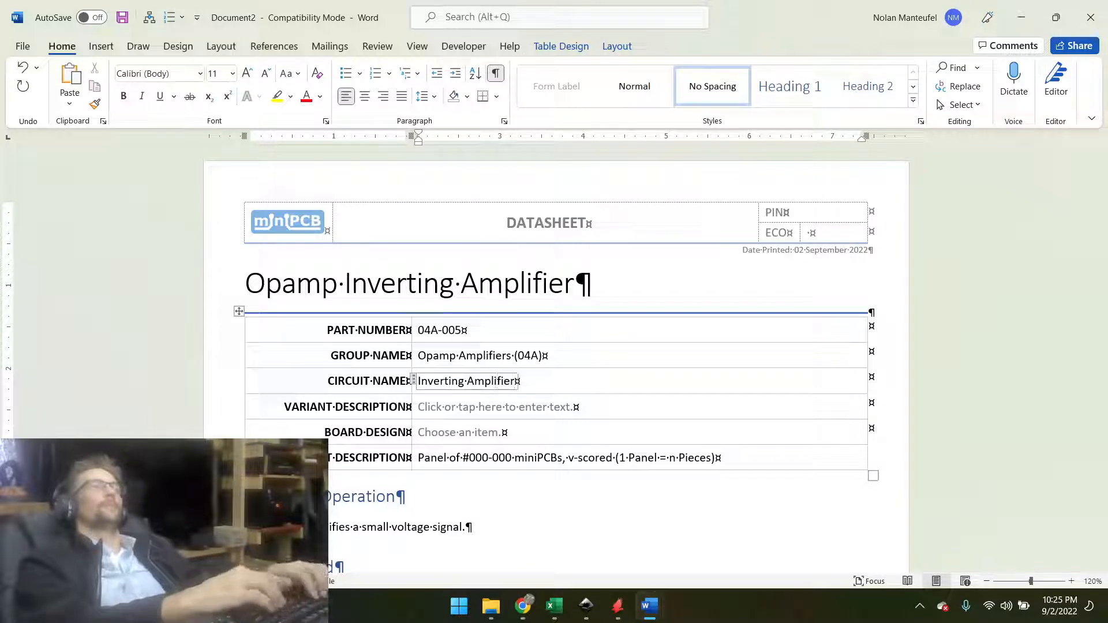
Enter "Single supply, DC Bias Trimmer" as the variant description and PCB50-A-05 as the board design in the datasheet table.
click(495, 407)
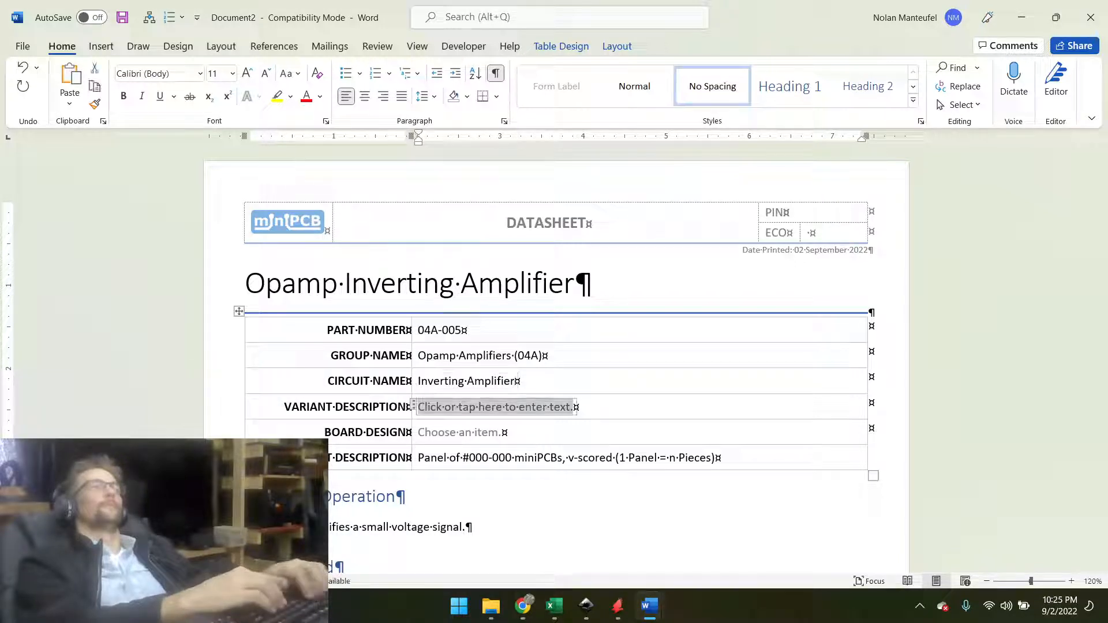
text(Single)
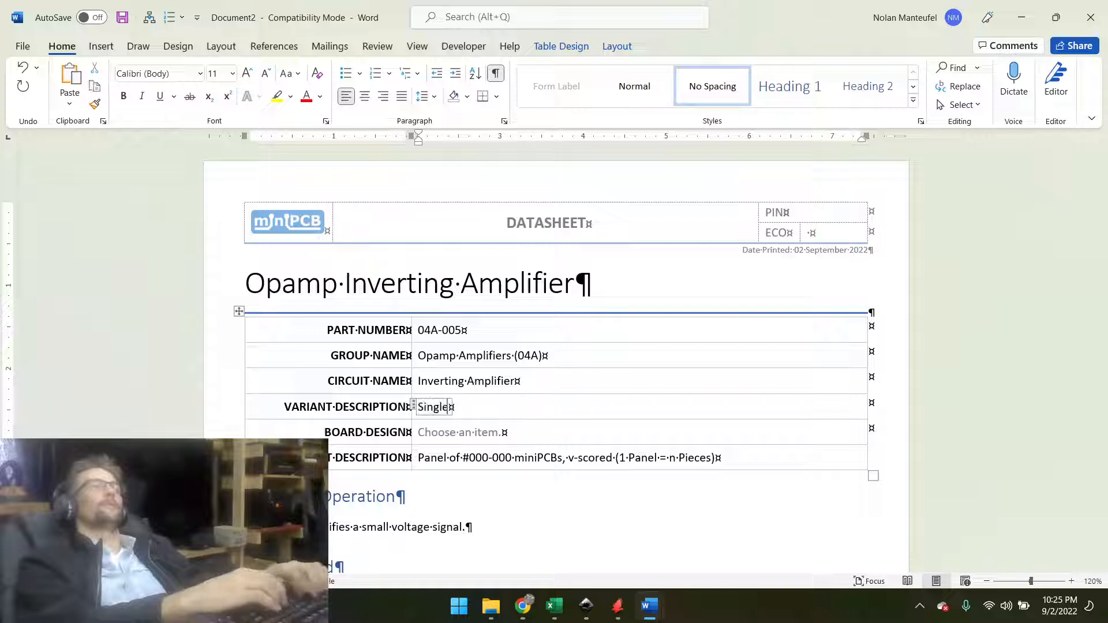
text( supply, DC Bias Trimmer)
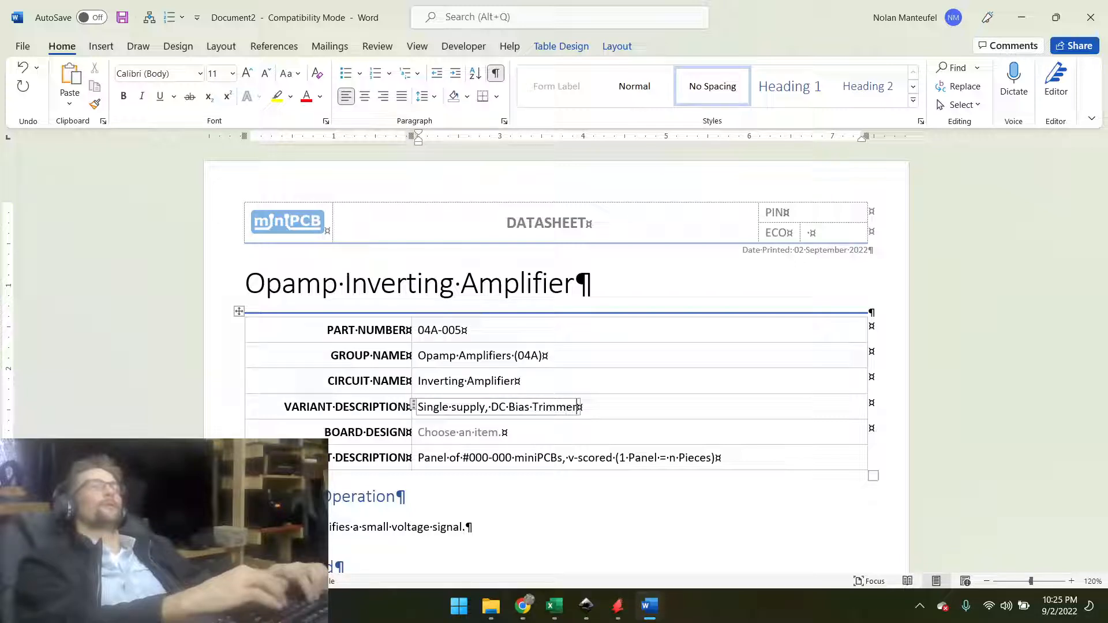
click(459, 432)
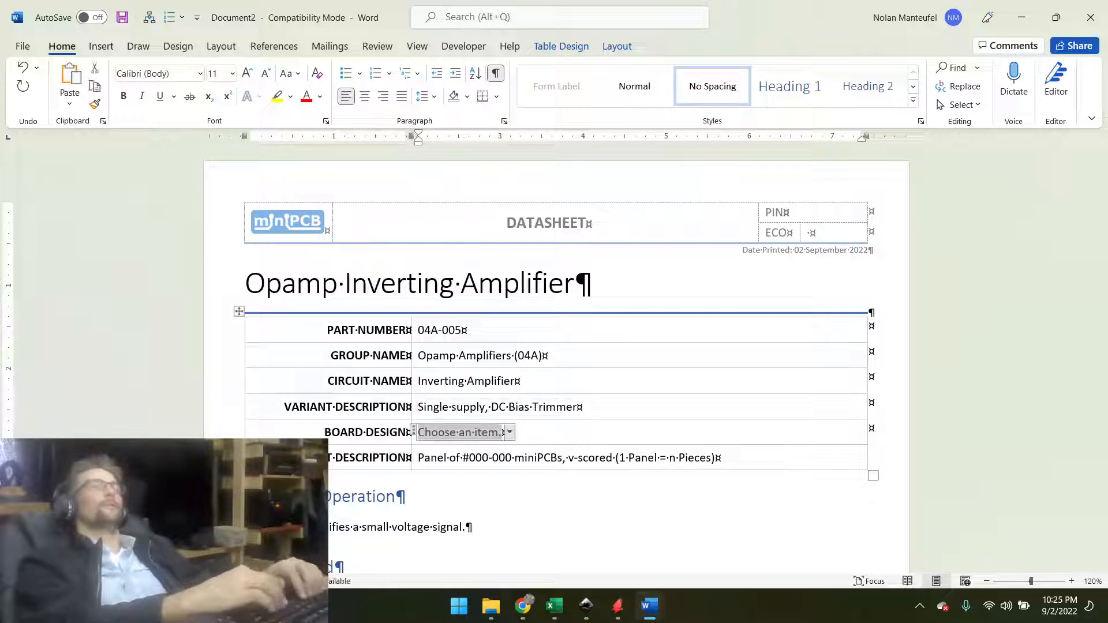
key(Delete)
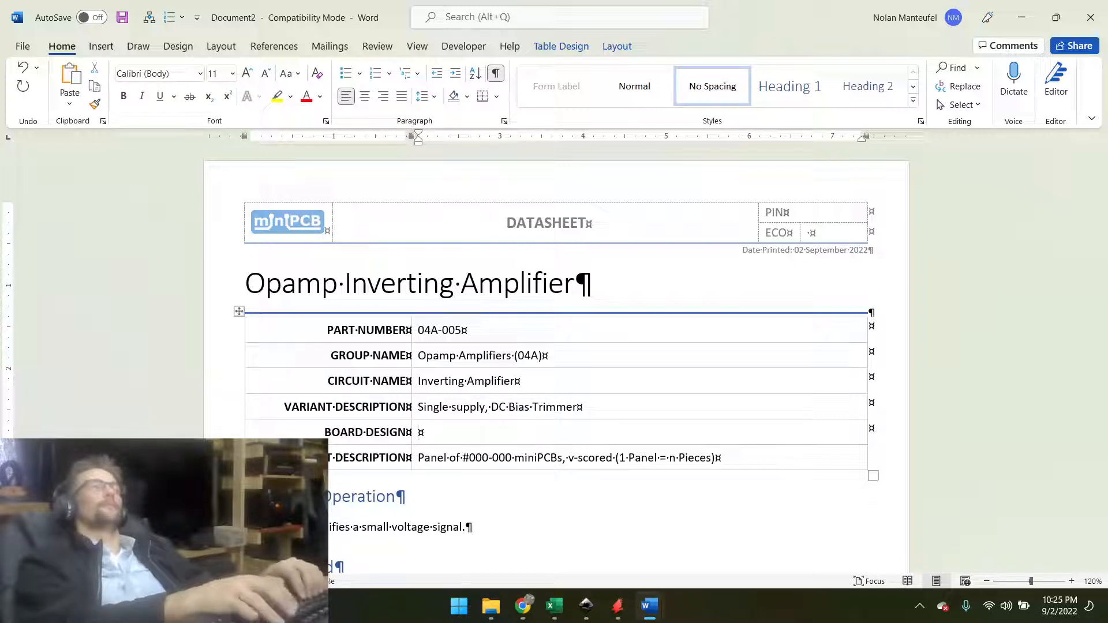
text(PCB)
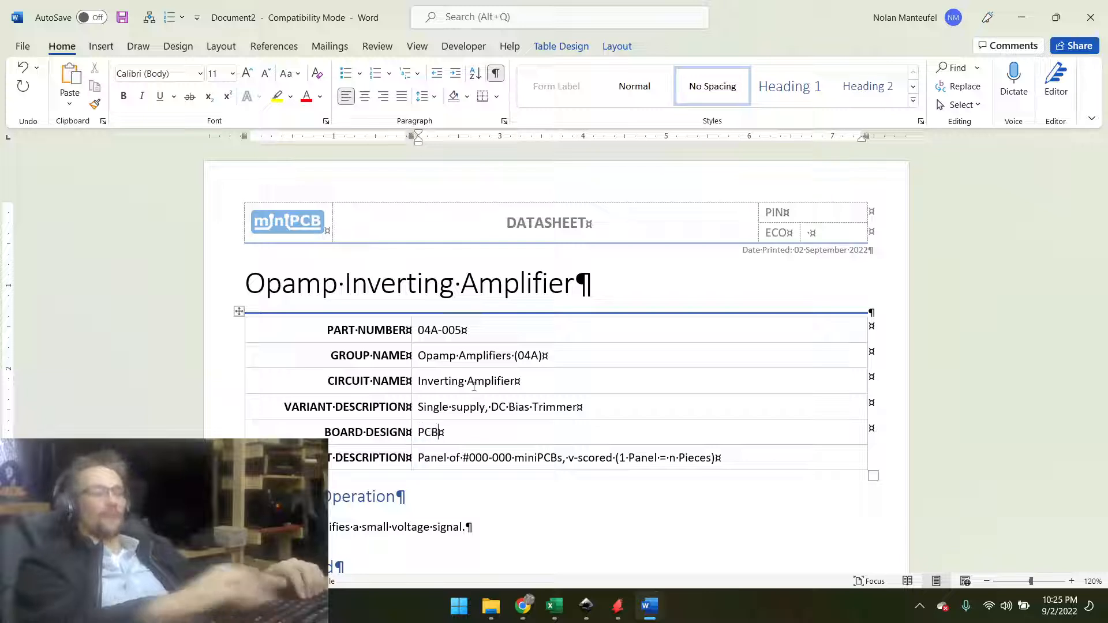
text(50-)
text(A-05)
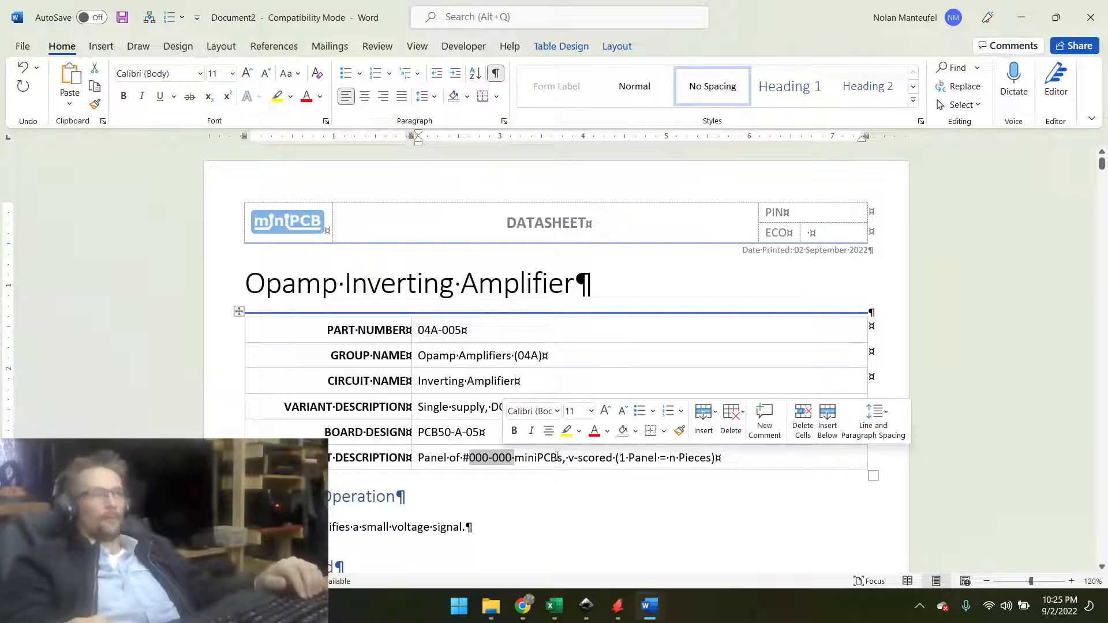
Complete the product description as "Panel of #04A-005 miniPCBs, v-scored (1 Panel = 4 Pieces)".
text(04A-05)
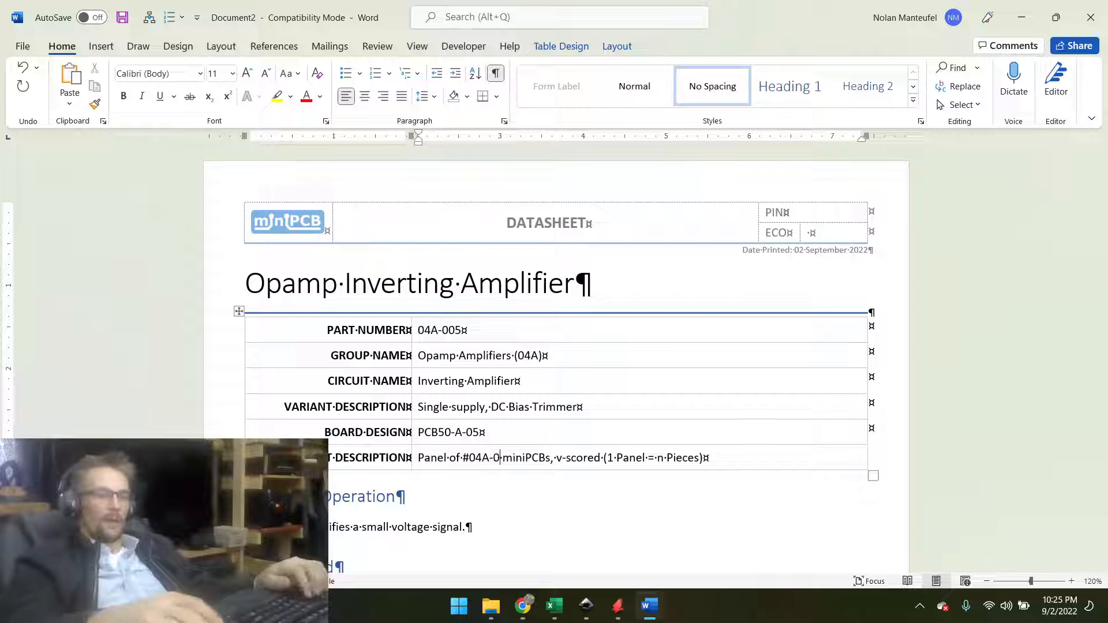
key(BackSpace)
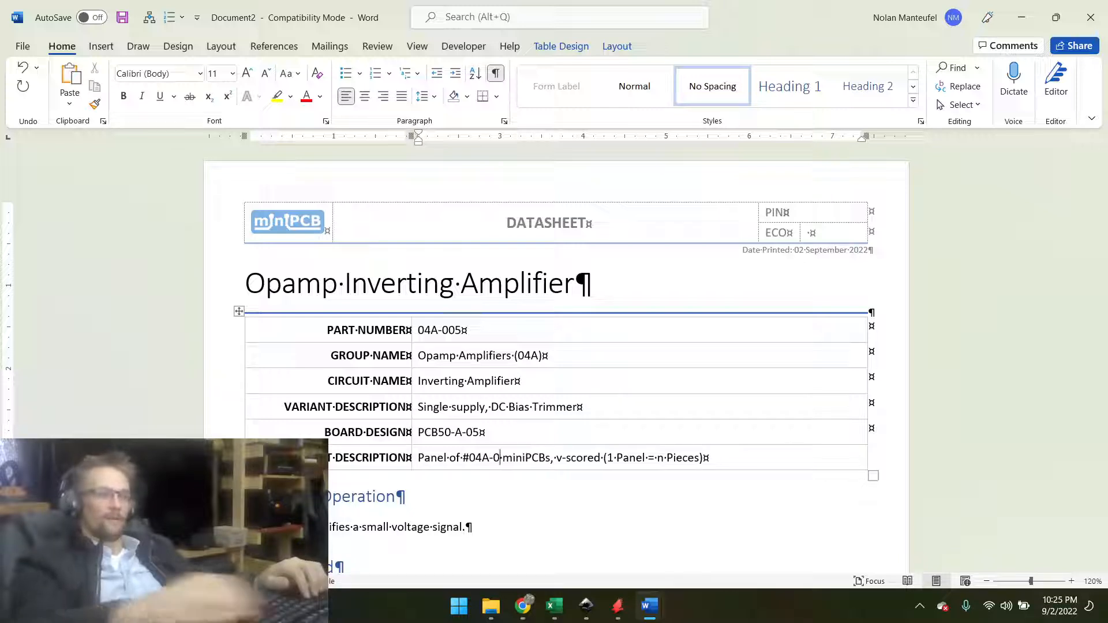
text(05)
key(Right)
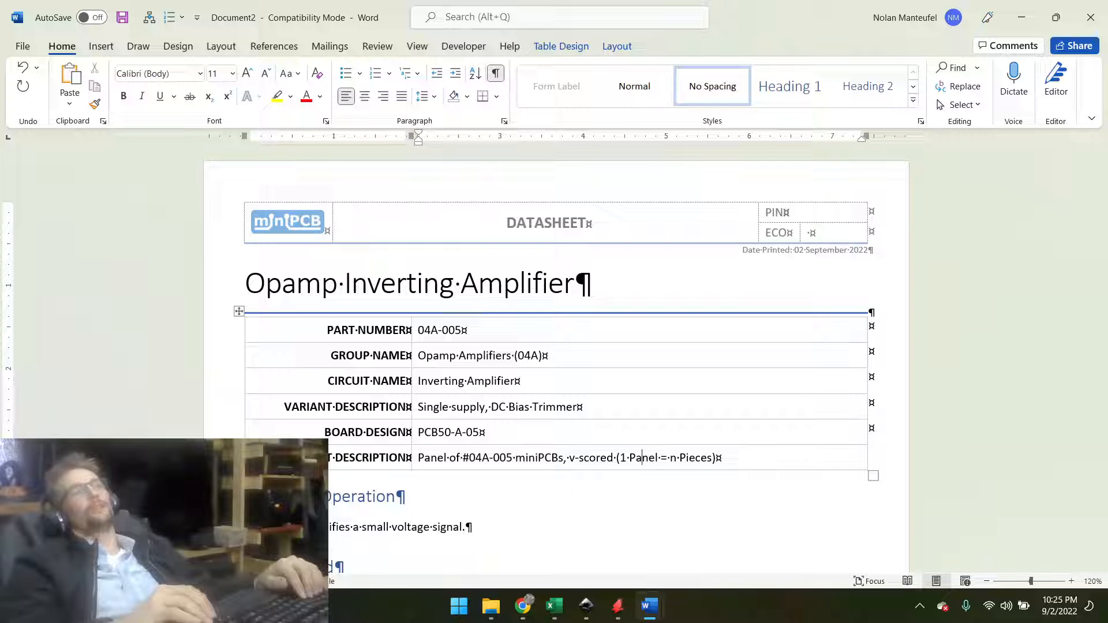
key(shift+Right)
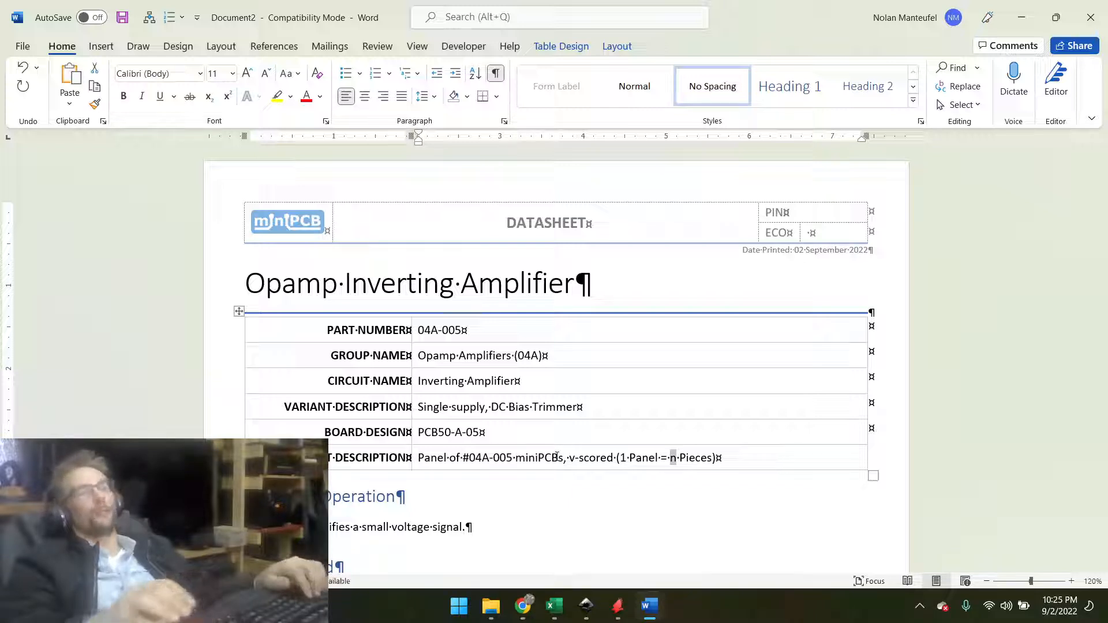
text(4)
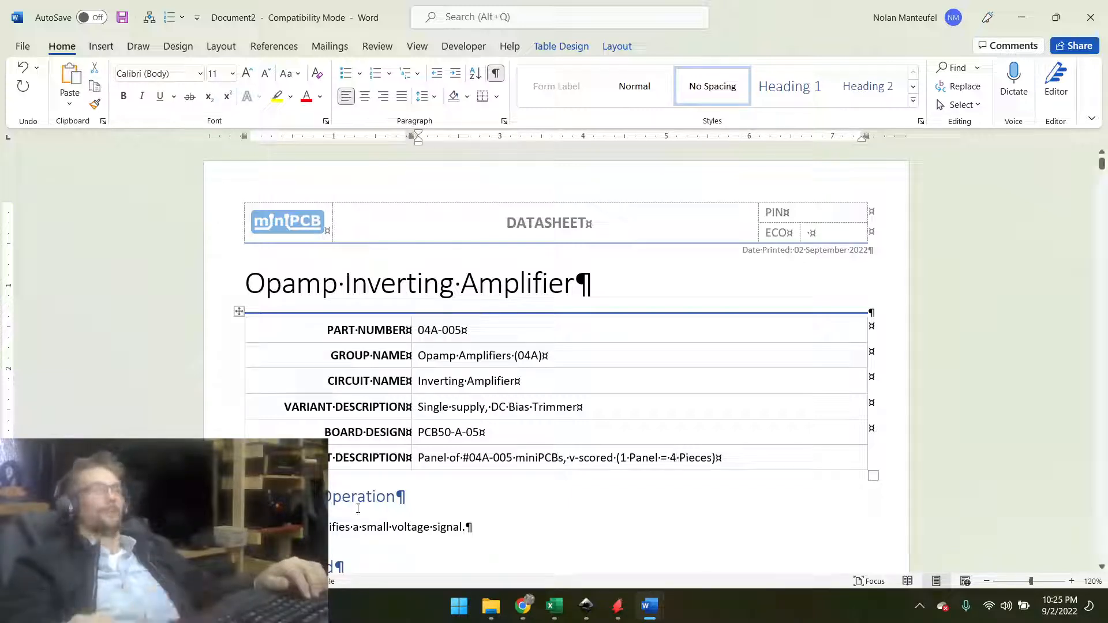
Delete the template's top view and bottom view board pictures from the Part Locations table.
scroll(422, 500, down, 10)
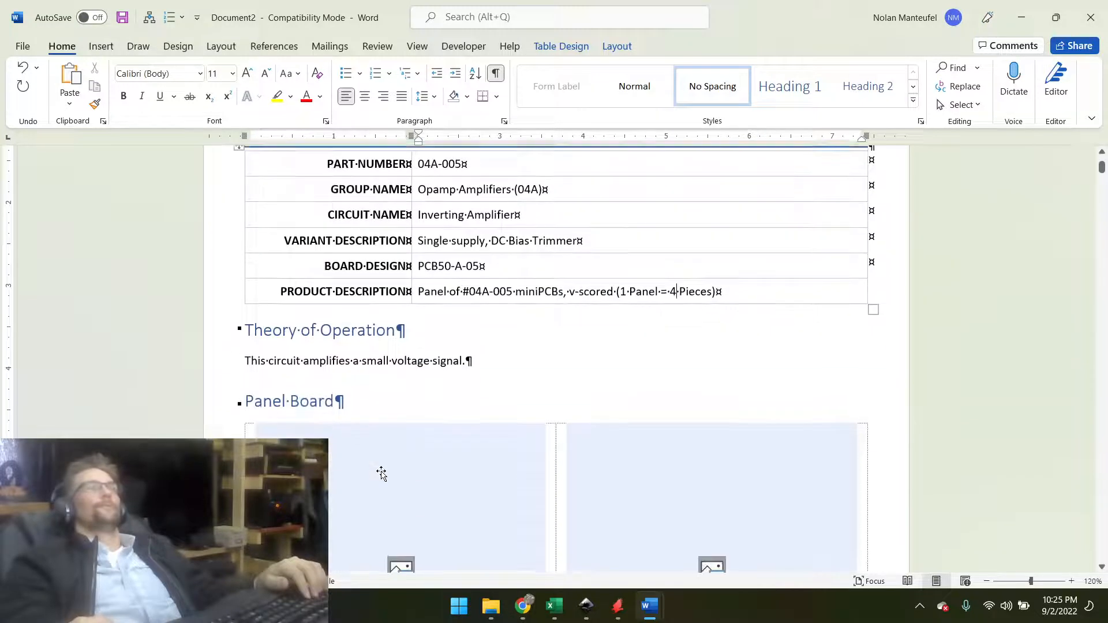
scroll(381, 473, down, 15)
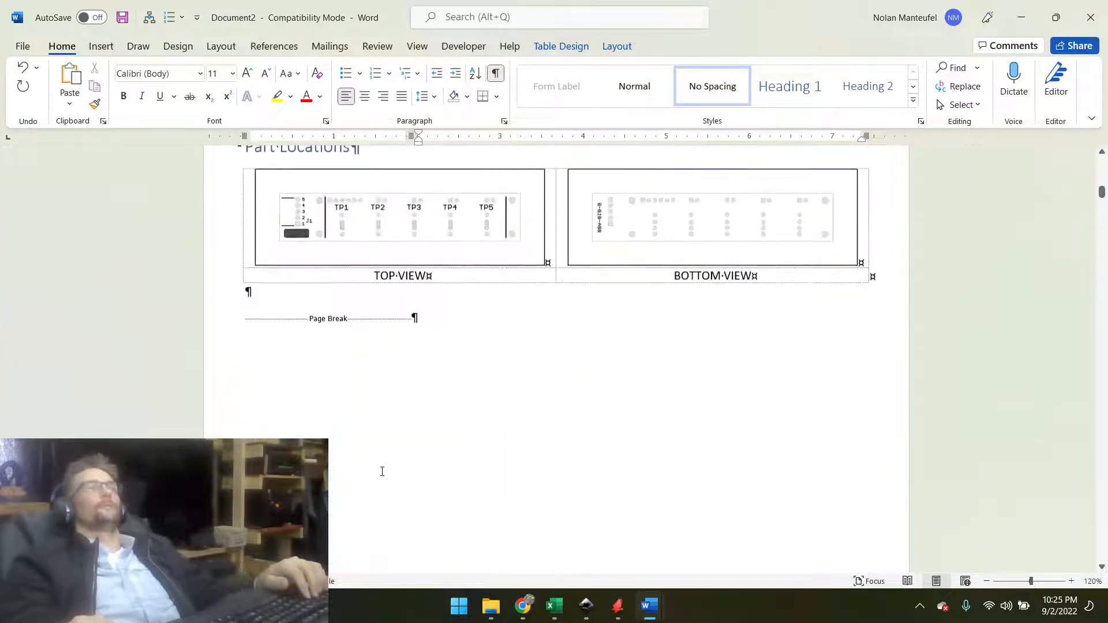
scroll(393, 462, up, 4)
click(402, 434)
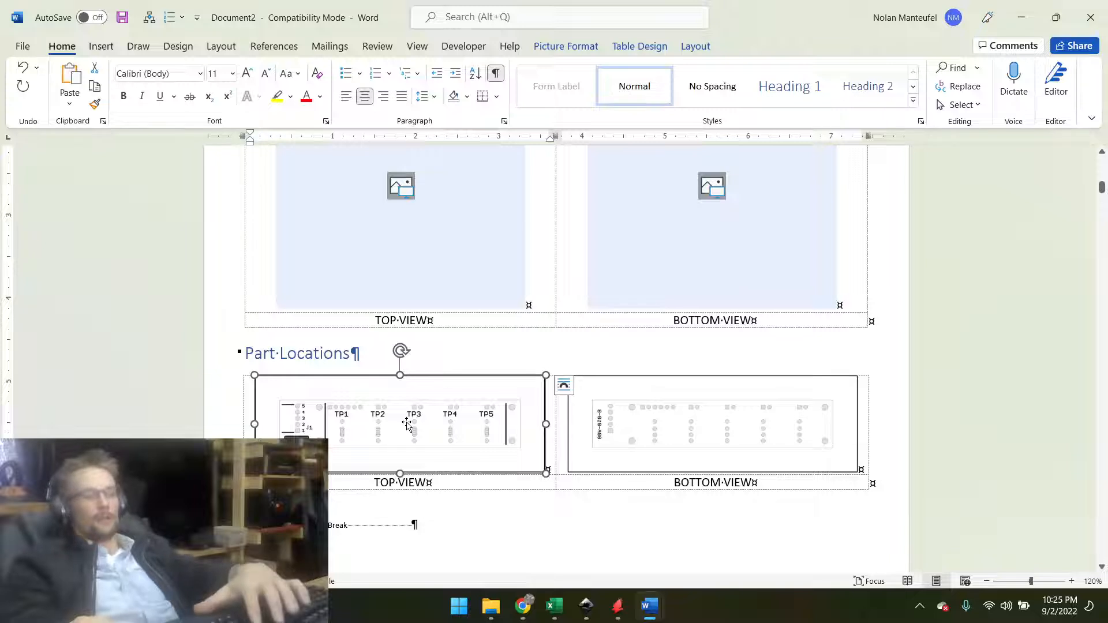
key(Delete)
click(686, 420)
key(Delete)
Delete the template's picture under the Schematic heading.
scroll(465, 425, down, 10)
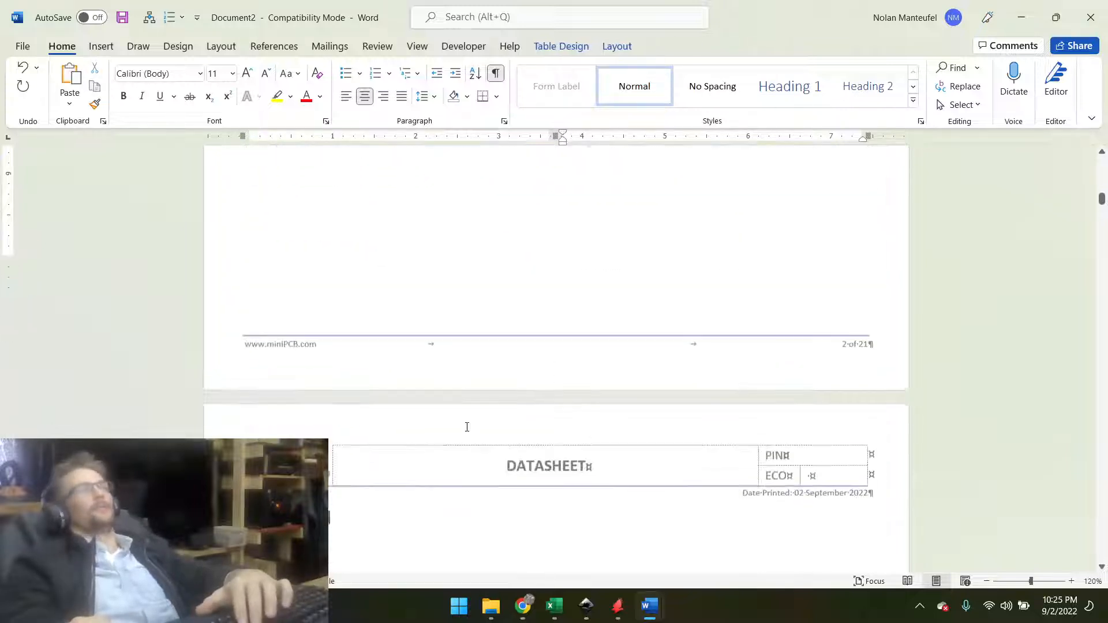
scroll(466, 428, down, 1)
click(479, 420)
key(Delete)
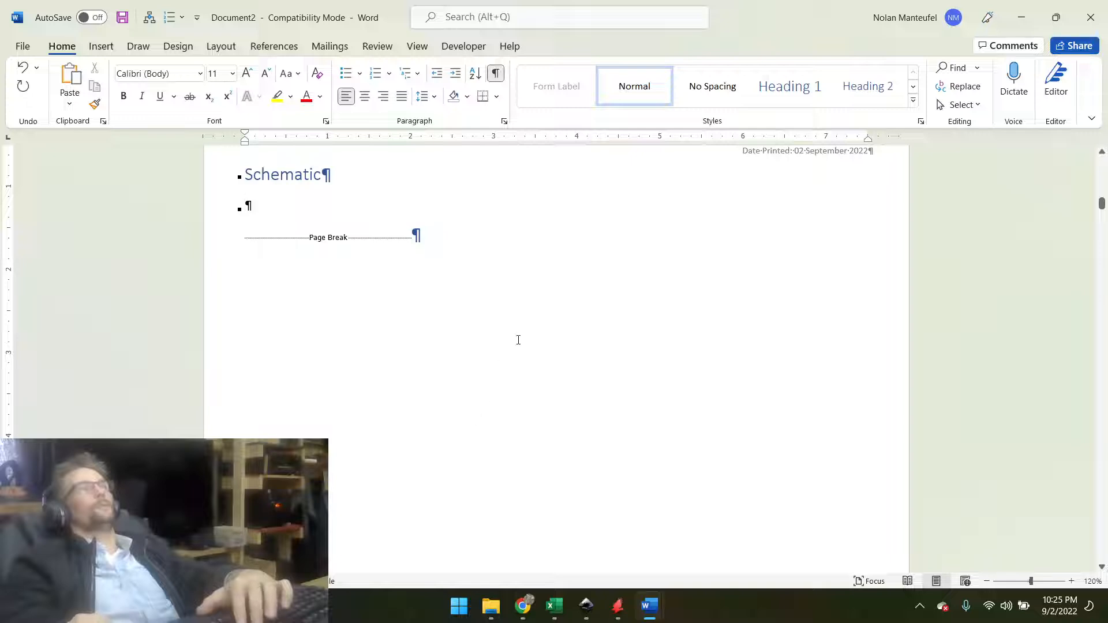
Add a bookmark named SCHEMATIC_01 at the empty paragraph under the Schematic heading.
click(101, 46)
click(555, 86)
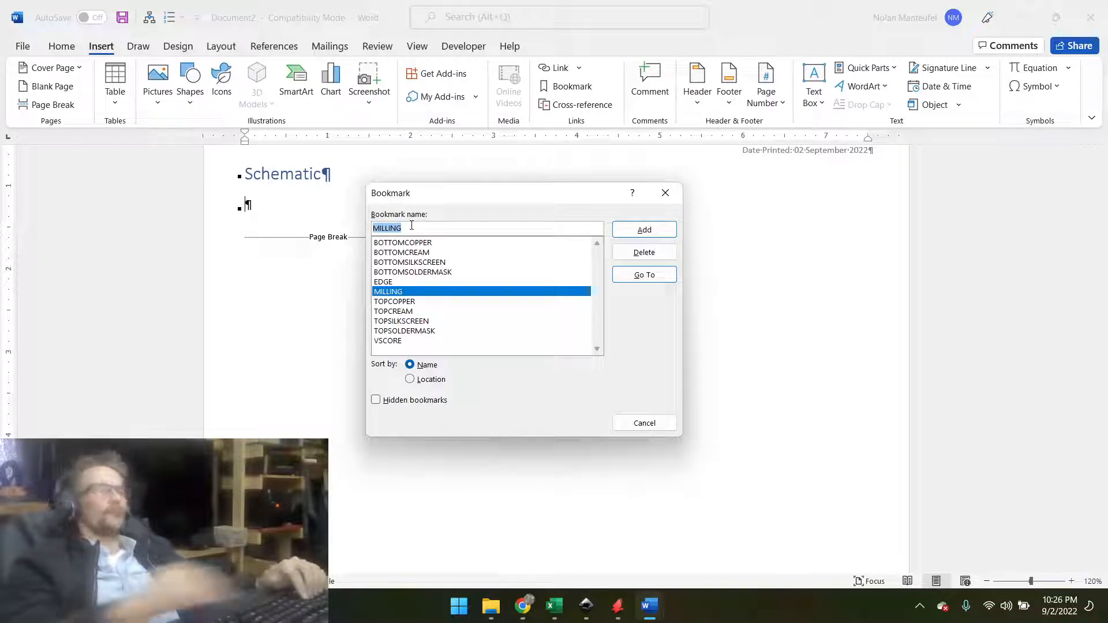
text(COMPONENT_TOPVIE)
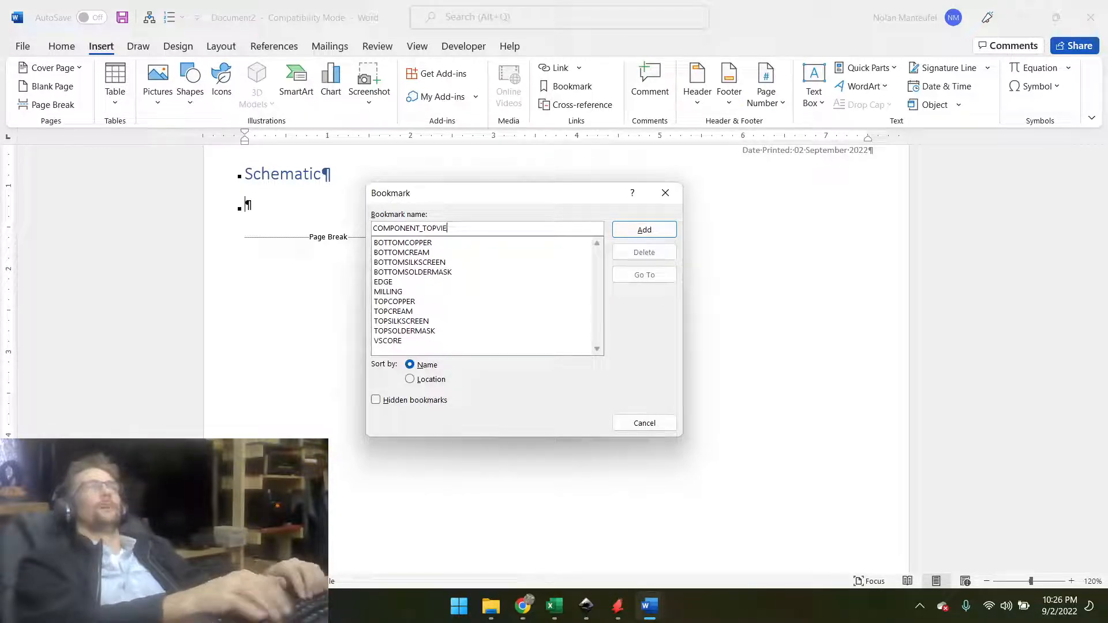
key(BackSpace)
key(BackSpace)
key(BackSpace)
key(BackSpace)
key(BackSpace)
key(BackSpace)
key(BackSpace)
key(BackSpace)
key(BackSpace)
key(BackSpace)
key(BackSpace)
key(BackSpace)
key(BackSpace)
key(BackSpace)
text(SCHEMATIC_01)
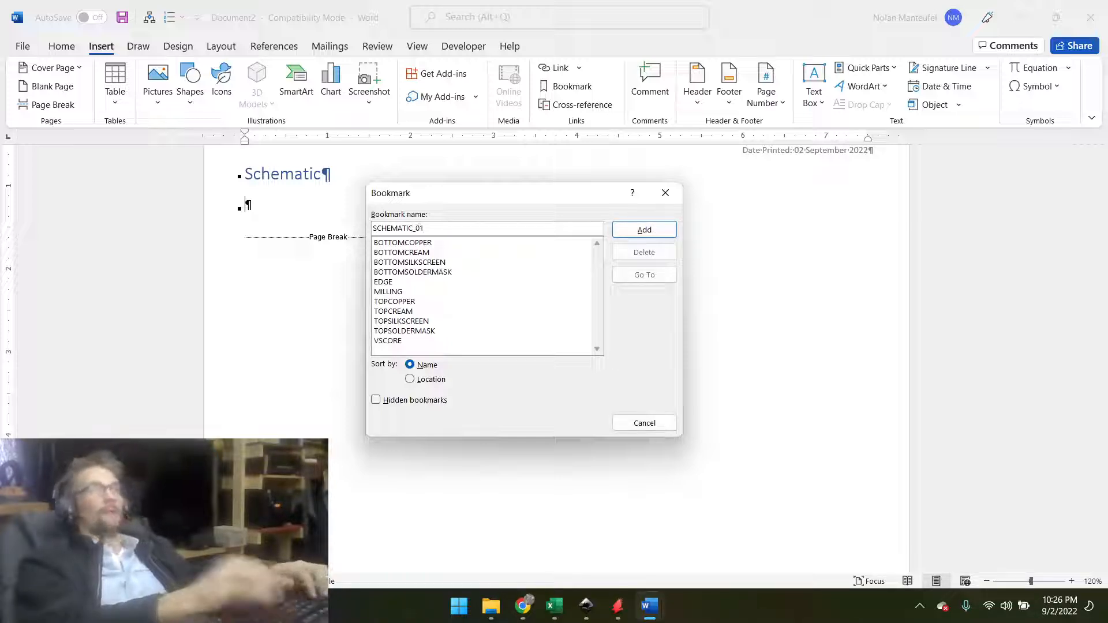
click(645, 230)
Add a bookmark named COMPONENT_TOPVIEW in the empty cell above TOP VIEW in the Part Locations table.
scroll(520, 302, up, 10)
scroll(390, 373, down, 5)
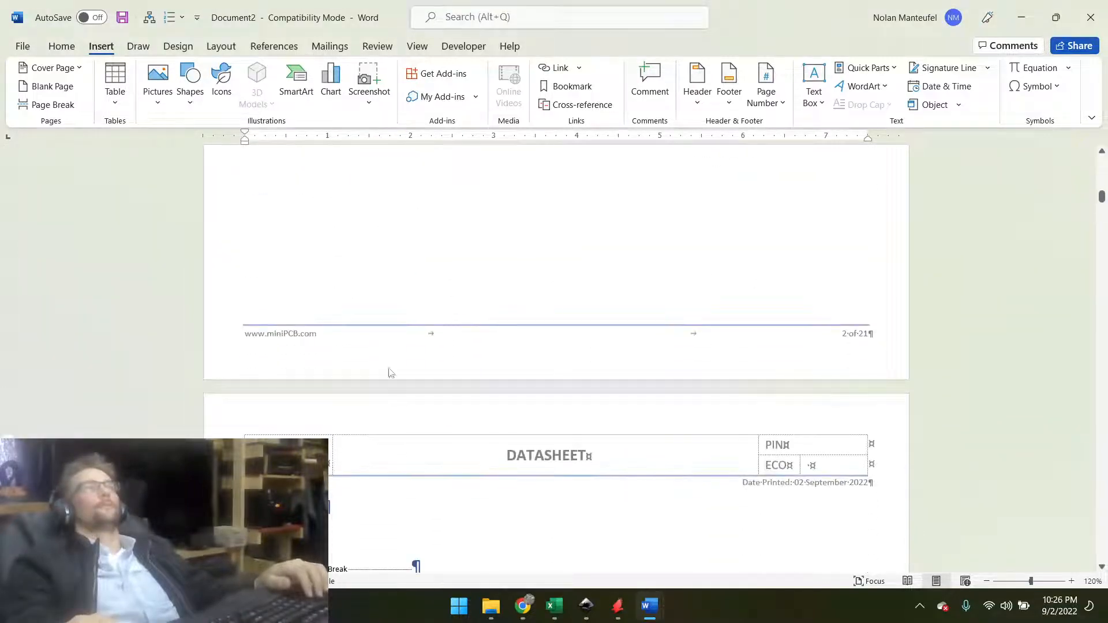
scroll(432, 344, up, 4)
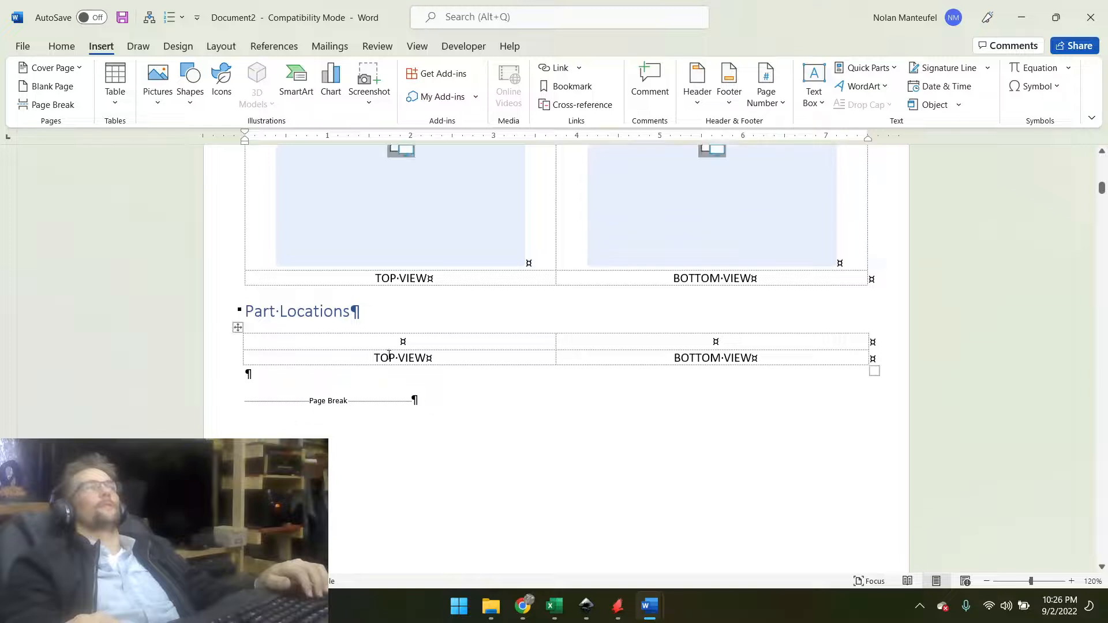
click(432, 344)
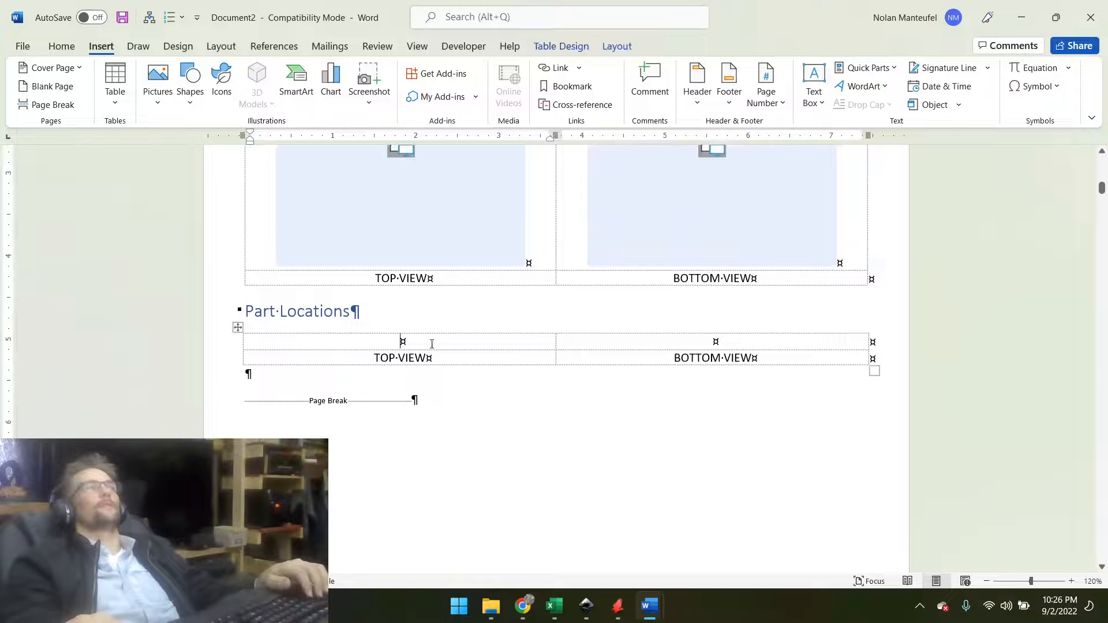
click(571, 87)
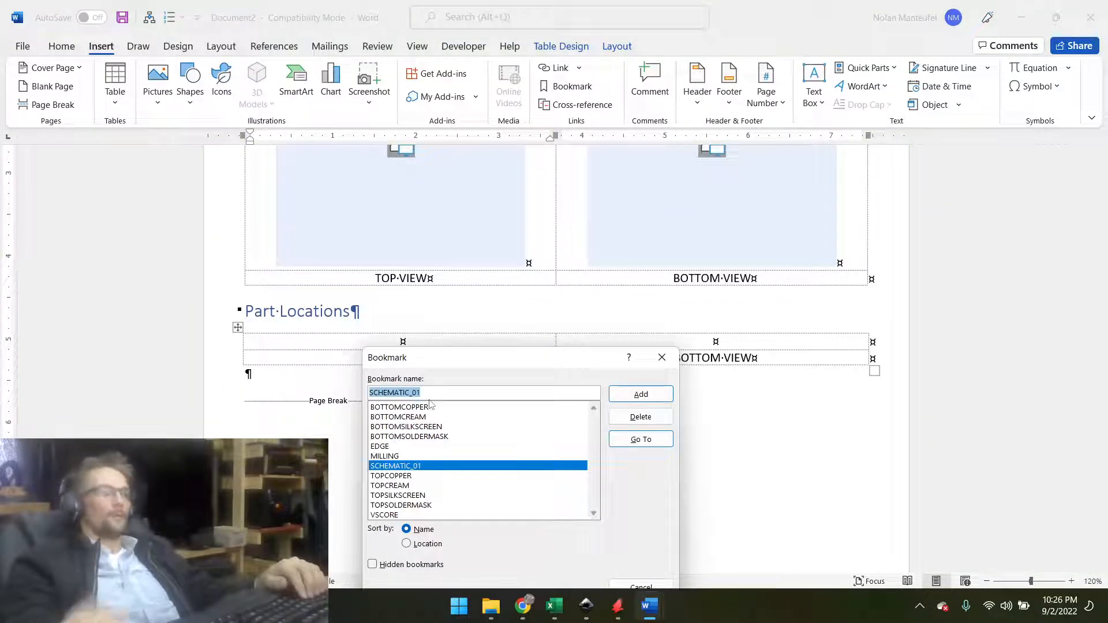
text(COMPONENT)
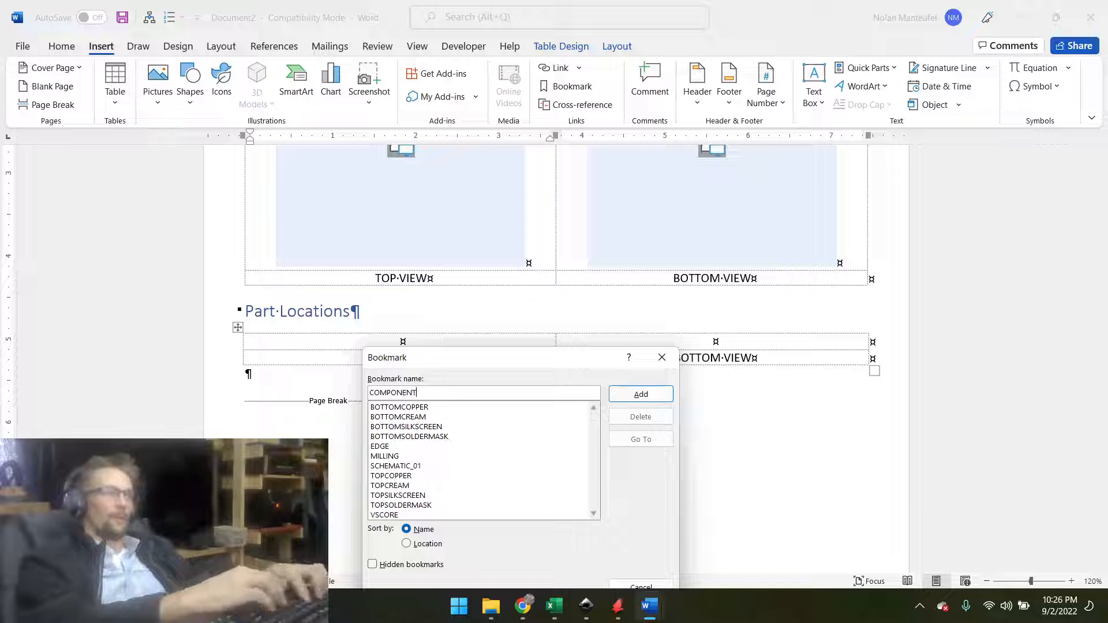
text(_TOPVIEW)
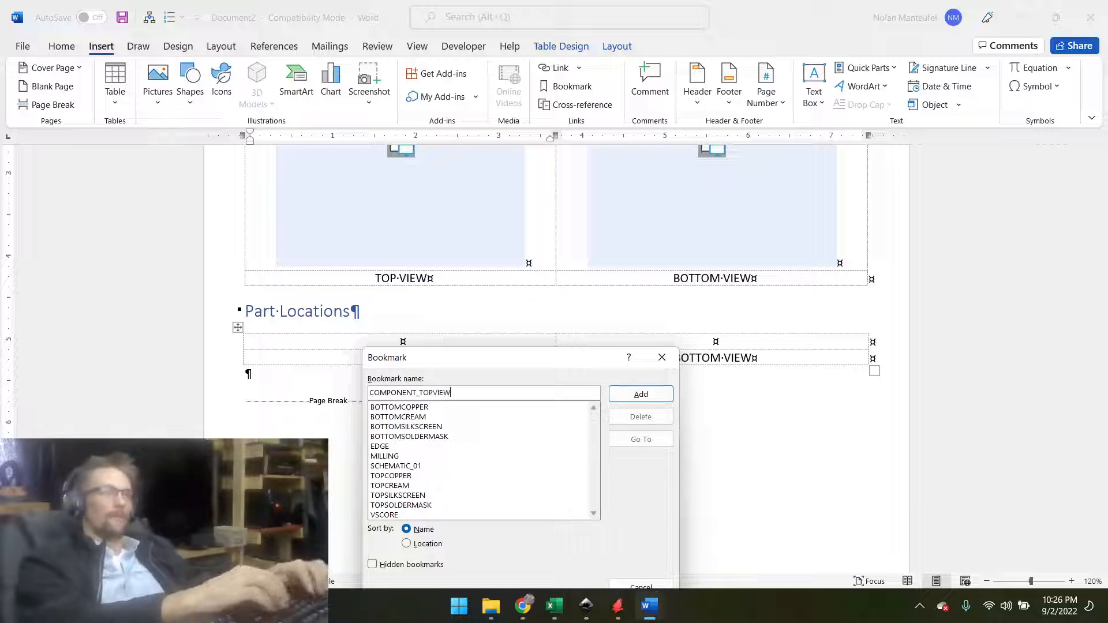
key(Return)
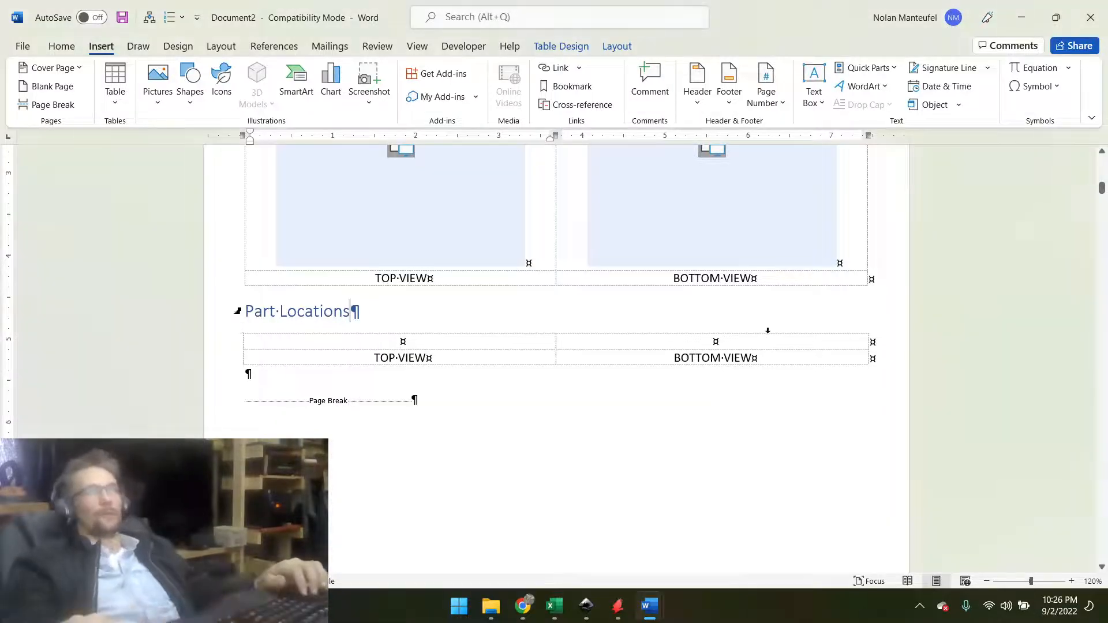
Add a bookmark named COMPONENT_BOTTOMVIEW in the empty cell above BOTTOM VIEW in the Part Locations table.
click(756, 341)
click(566, 86)
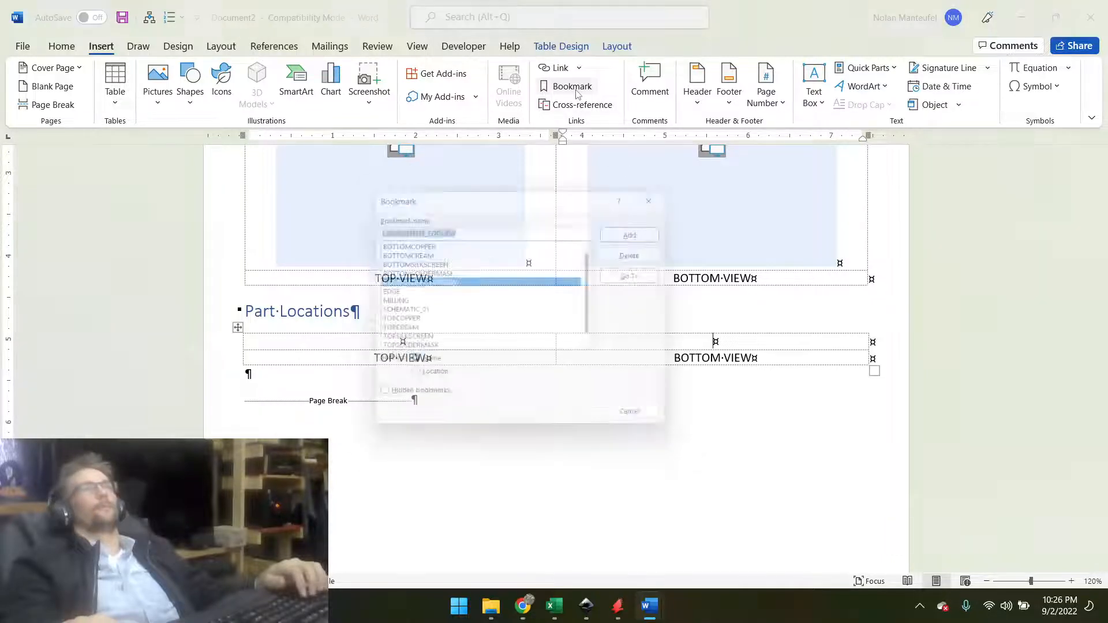
text(COM)
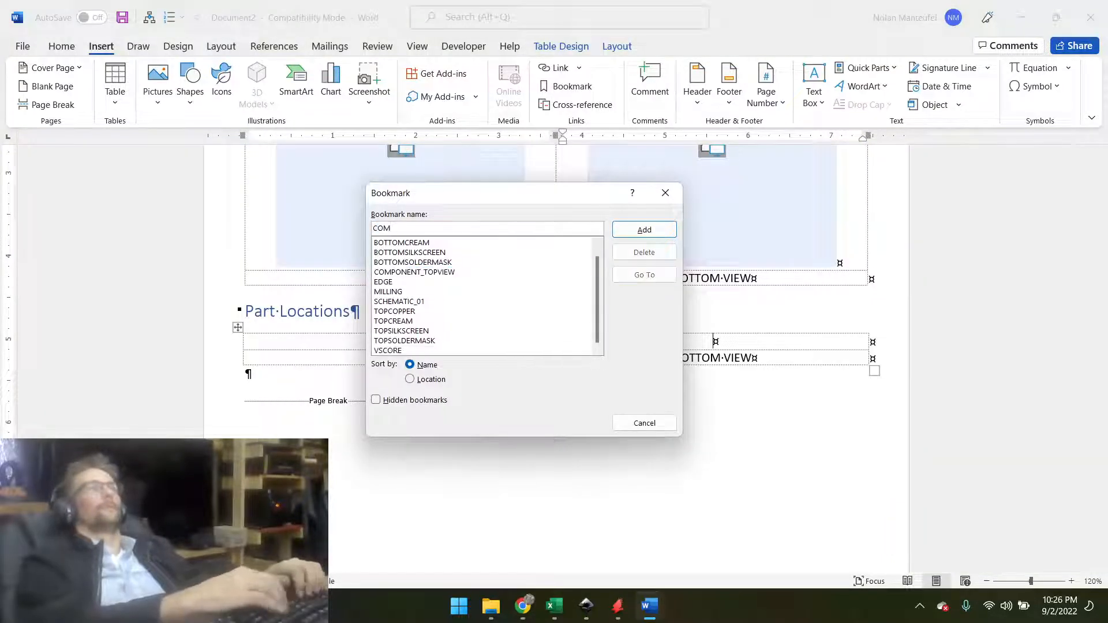
text(PONENT)
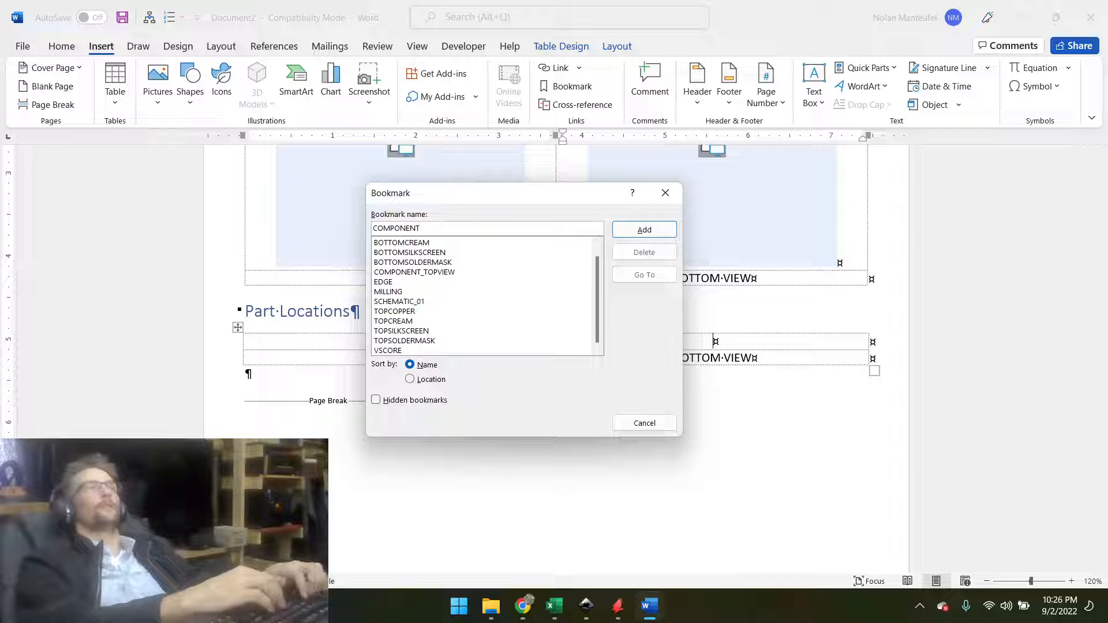
text(_BOTTOMVIEW)
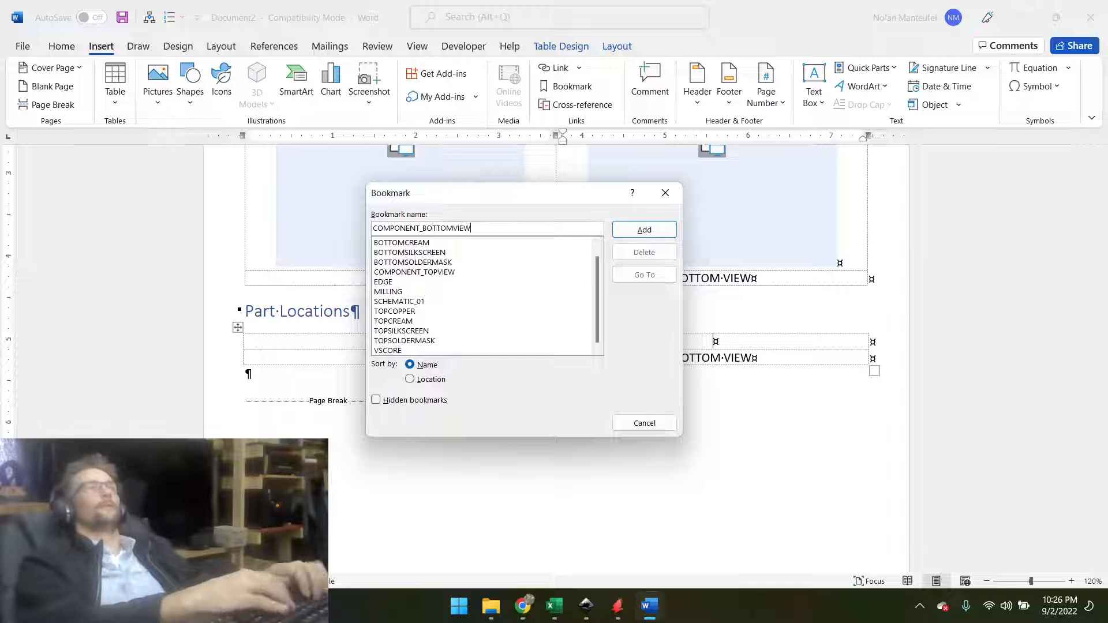
key(Return)
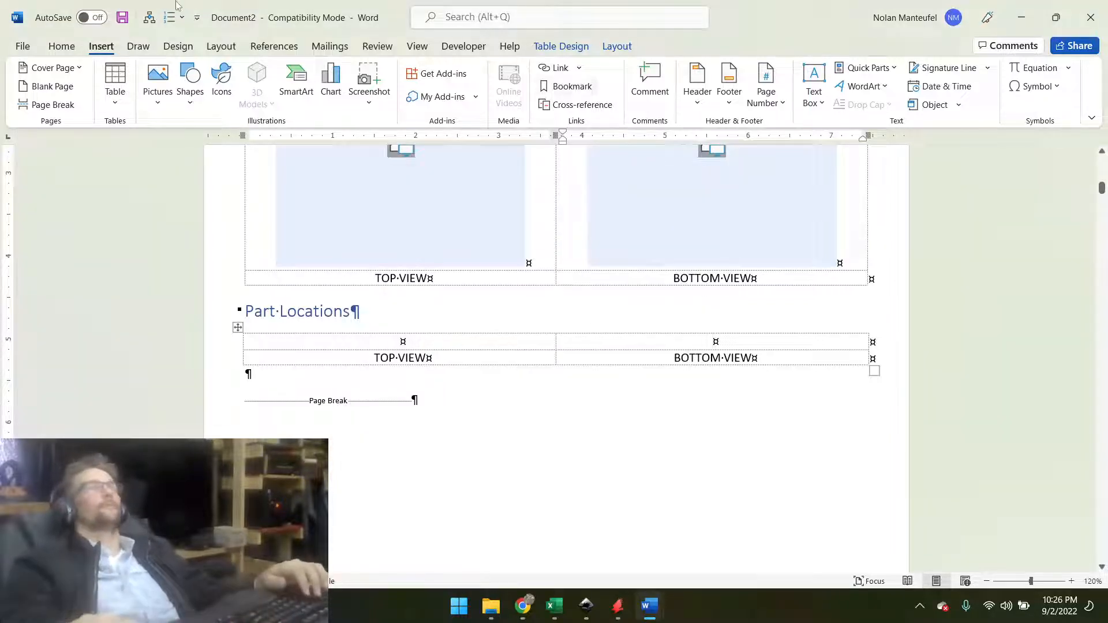
Start saving the document and choose the 04A-005 folder under Exergy Labs > miniPCBs > 04 Amplifiers > 04A as its location.
key(ctrl+s)
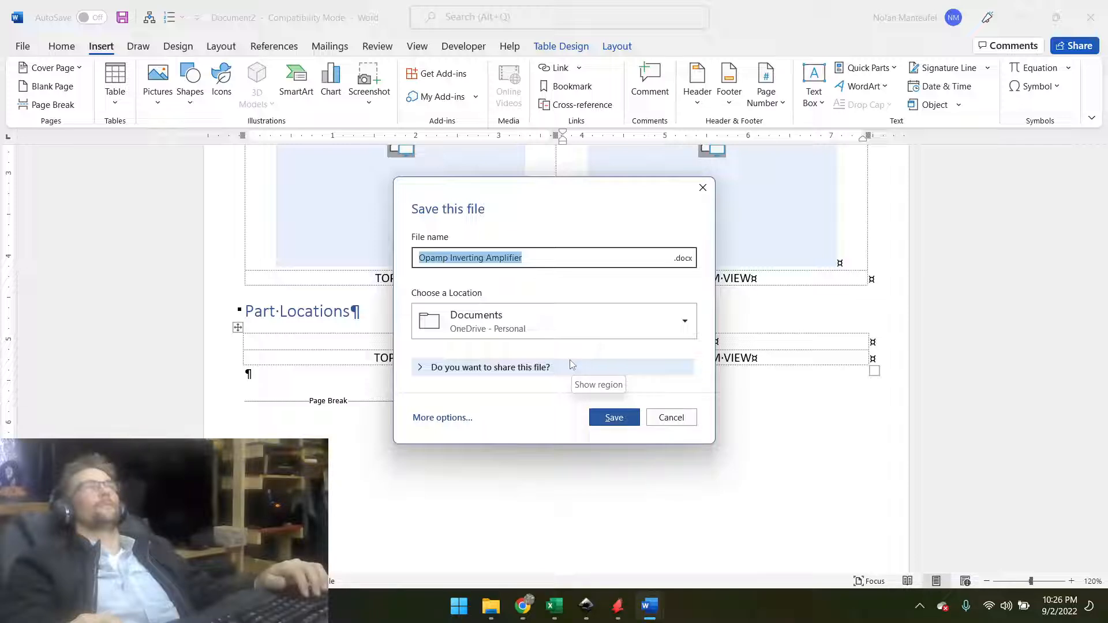
click(487, 323)
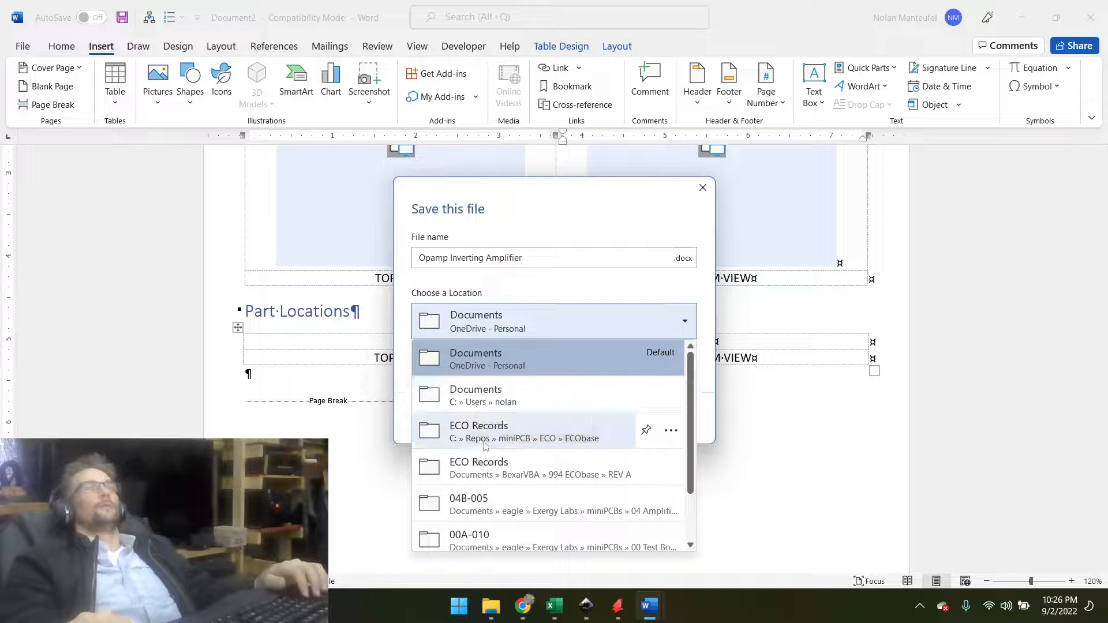
click(490, 504)
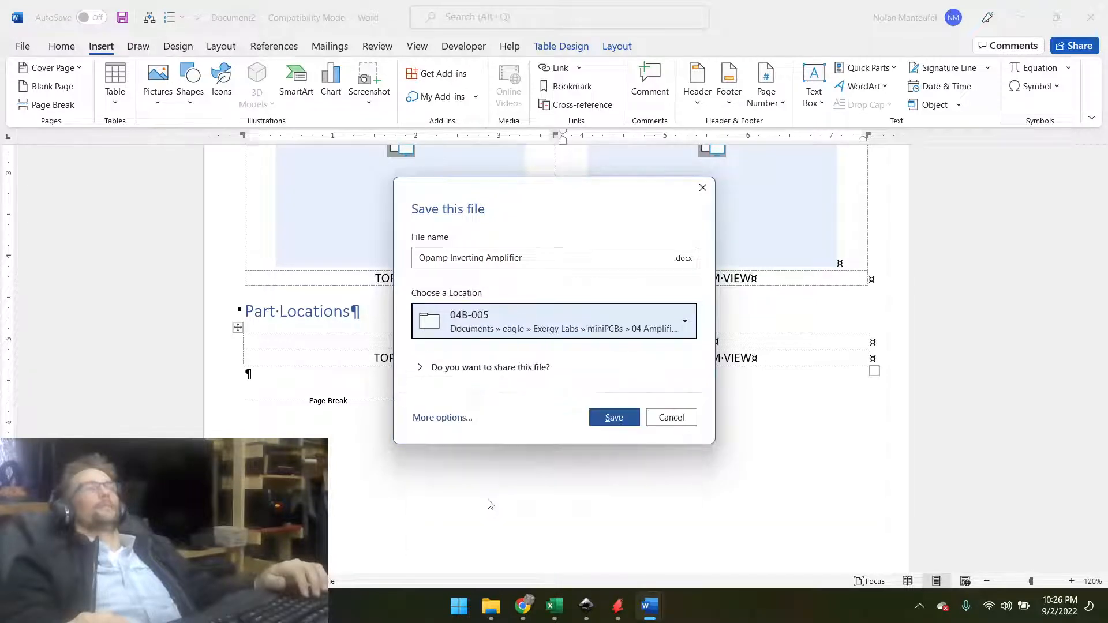
click(626, 322)
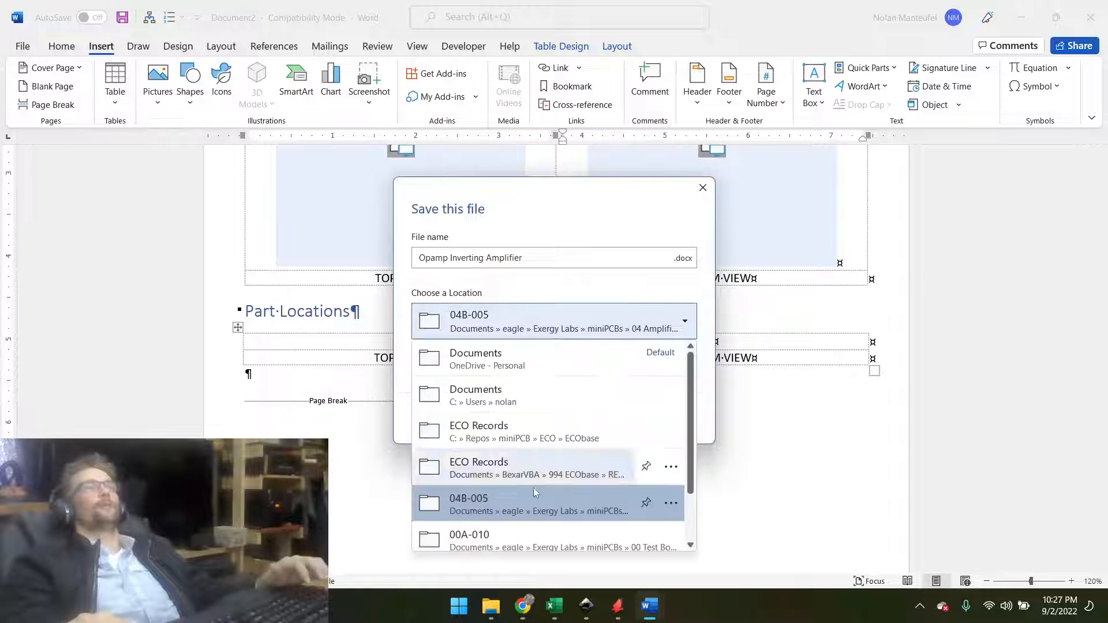
scroll(663, 407, down, 2)
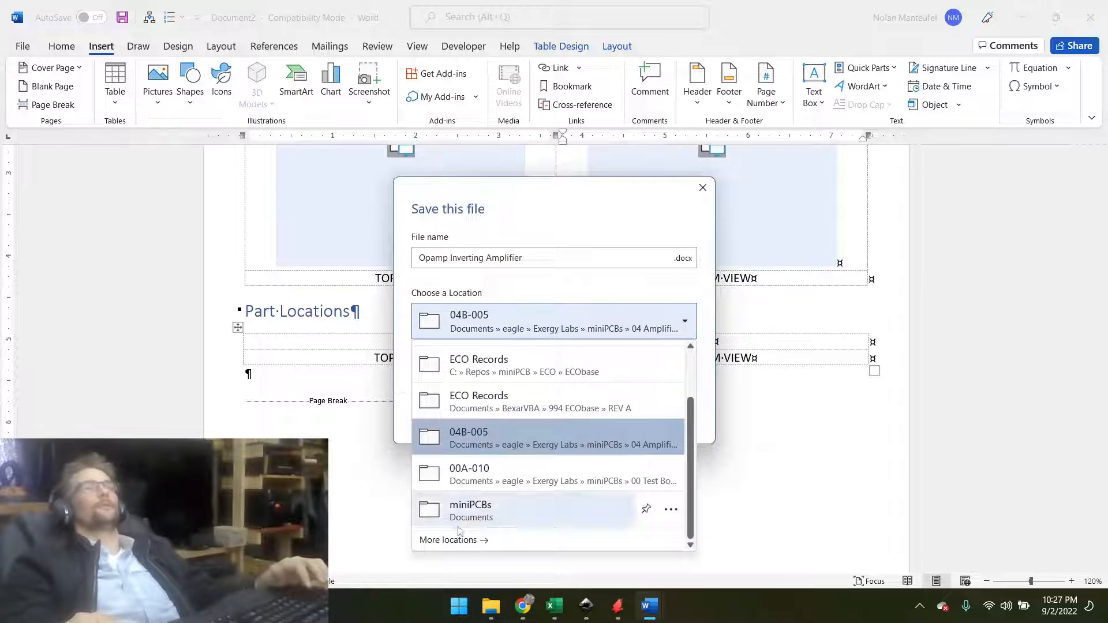
click(456, 541)
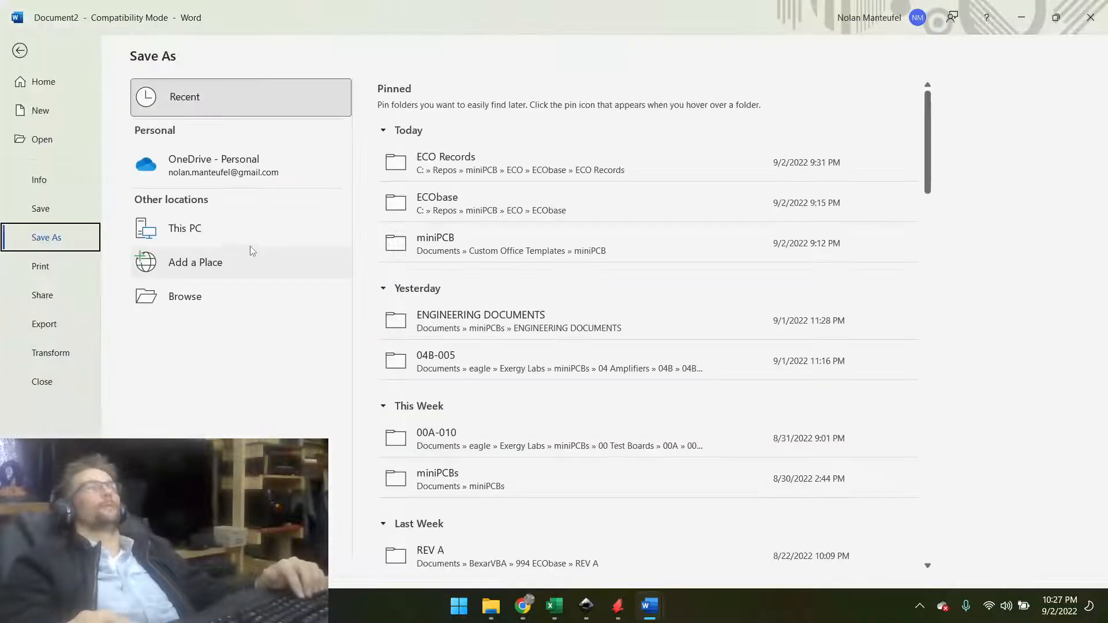
click(179, 296)
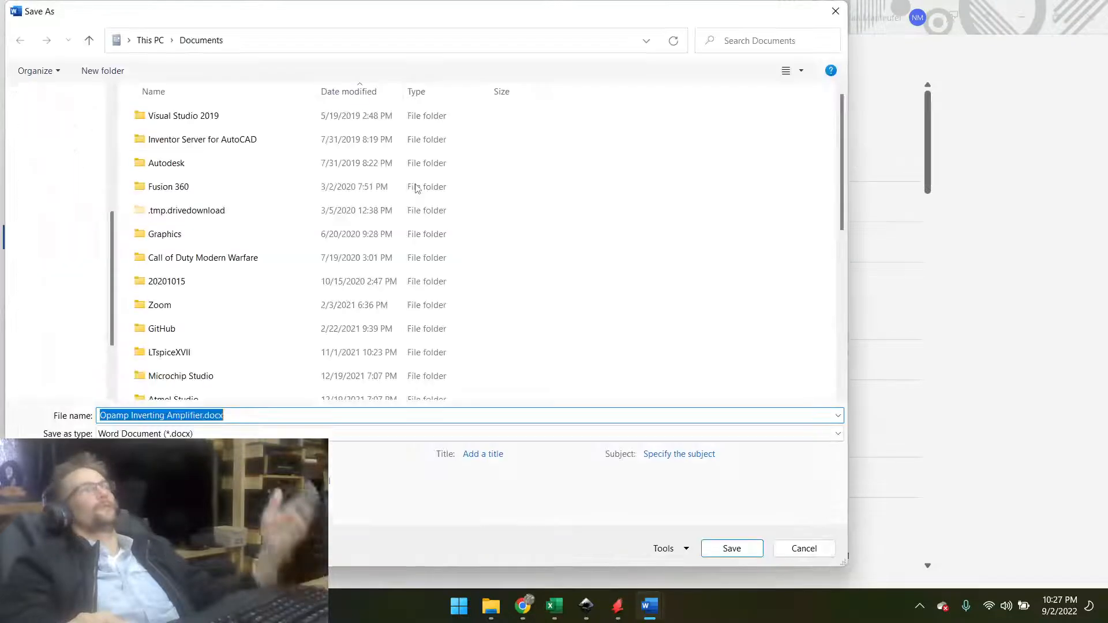
scroll(69, 243, up, 3)
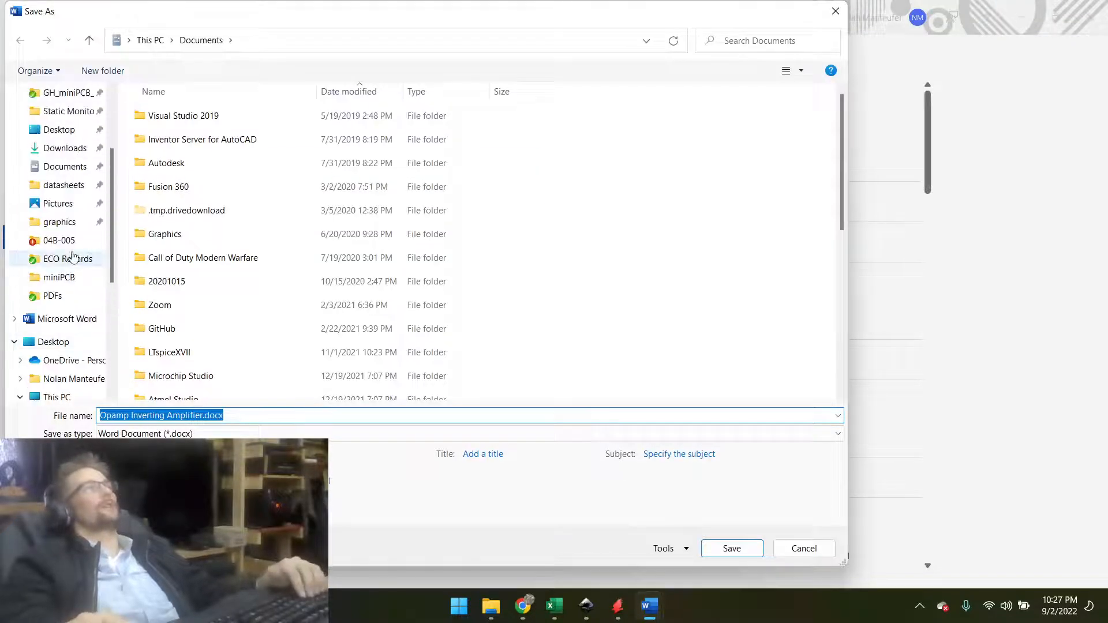
click(70, 242)
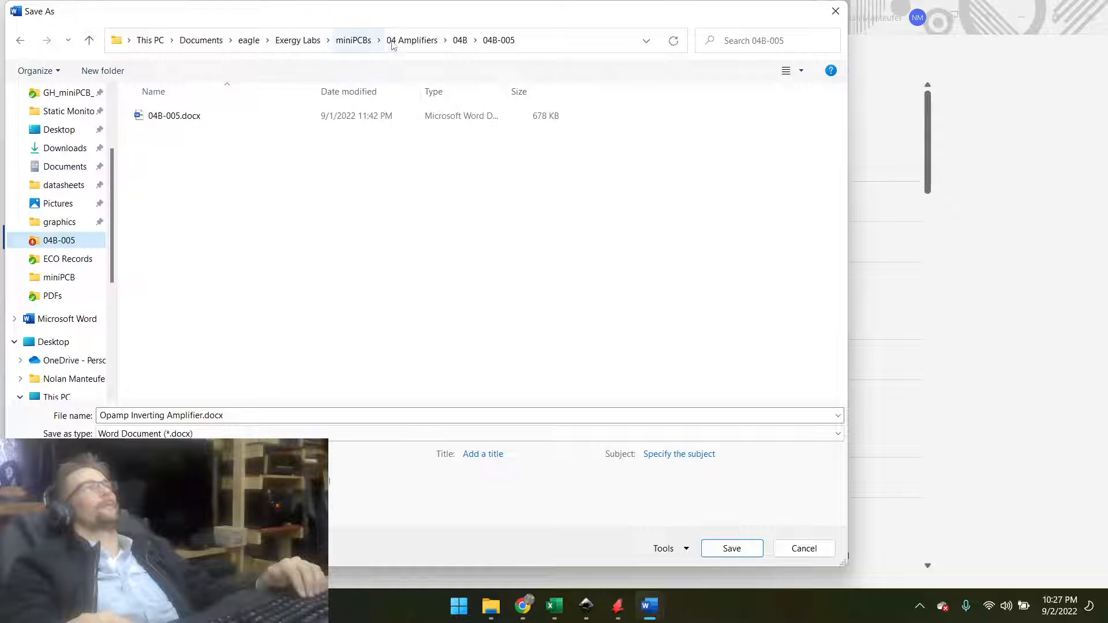
click(392, 42)
double_click(173, 118)
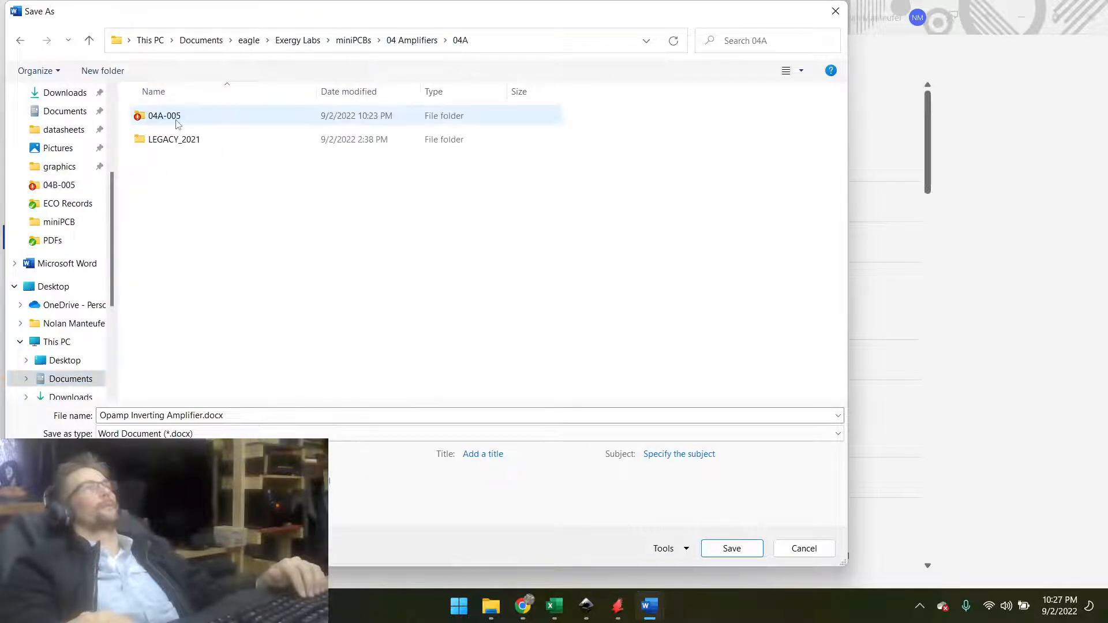
double_click(173, 118)
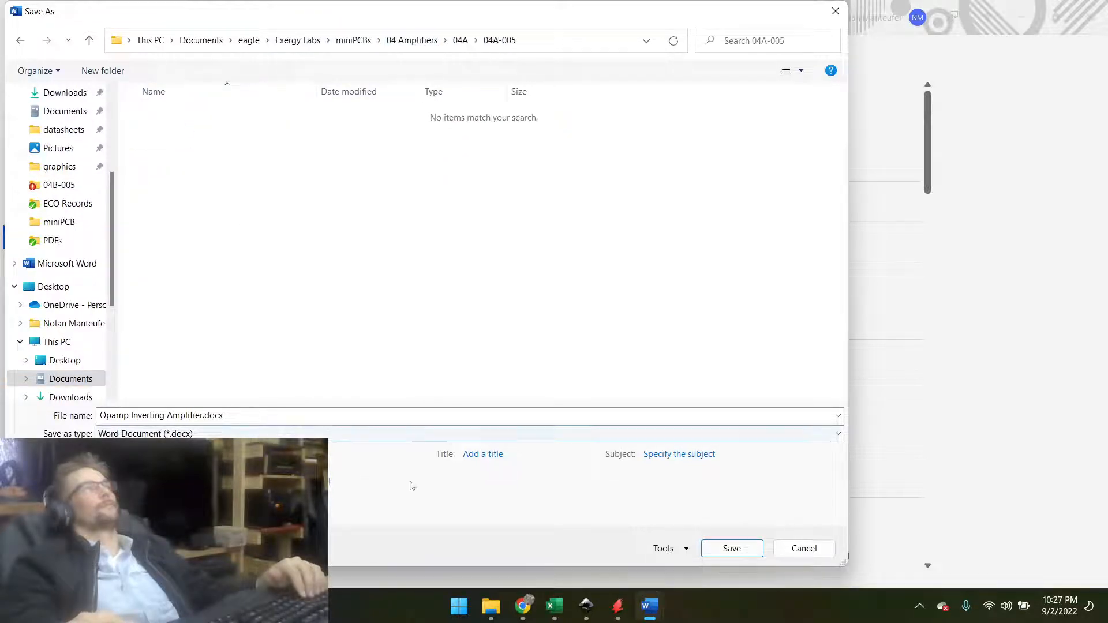
Name the document 04A-005.docx and save it as a Word Document.
click(203, 415)
click(203, 415)
key(shift+Home)
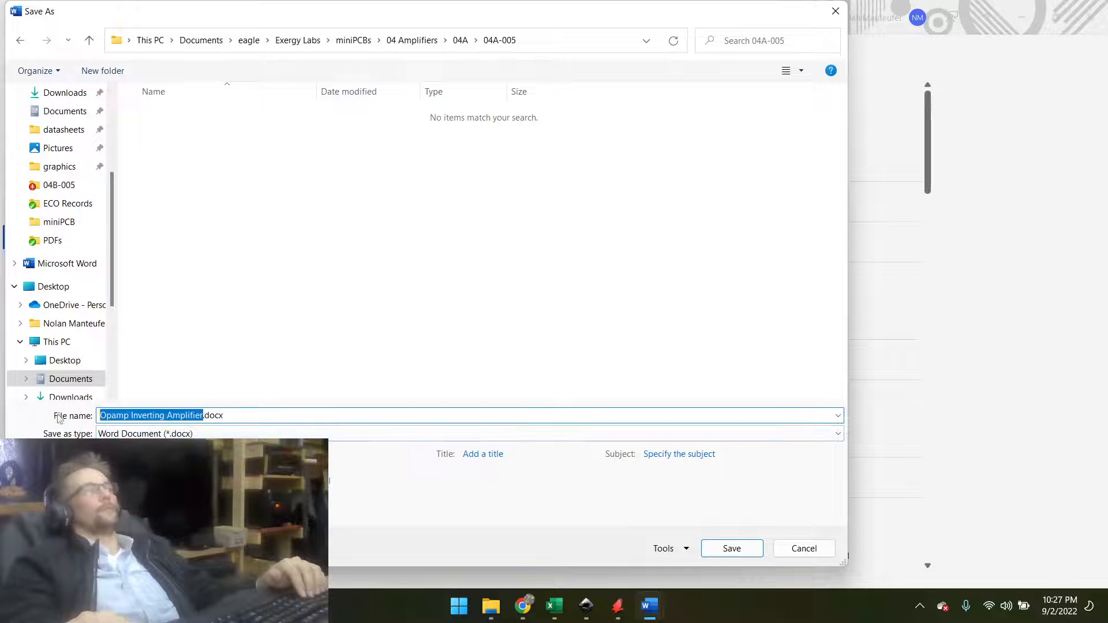
text(04A-005)
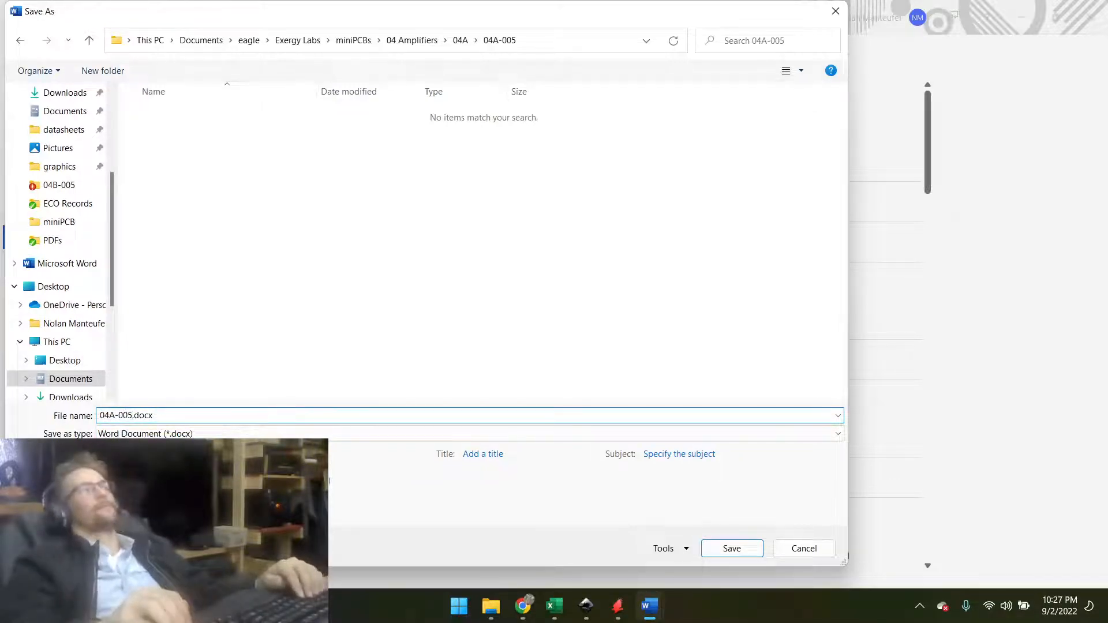
key(Return)
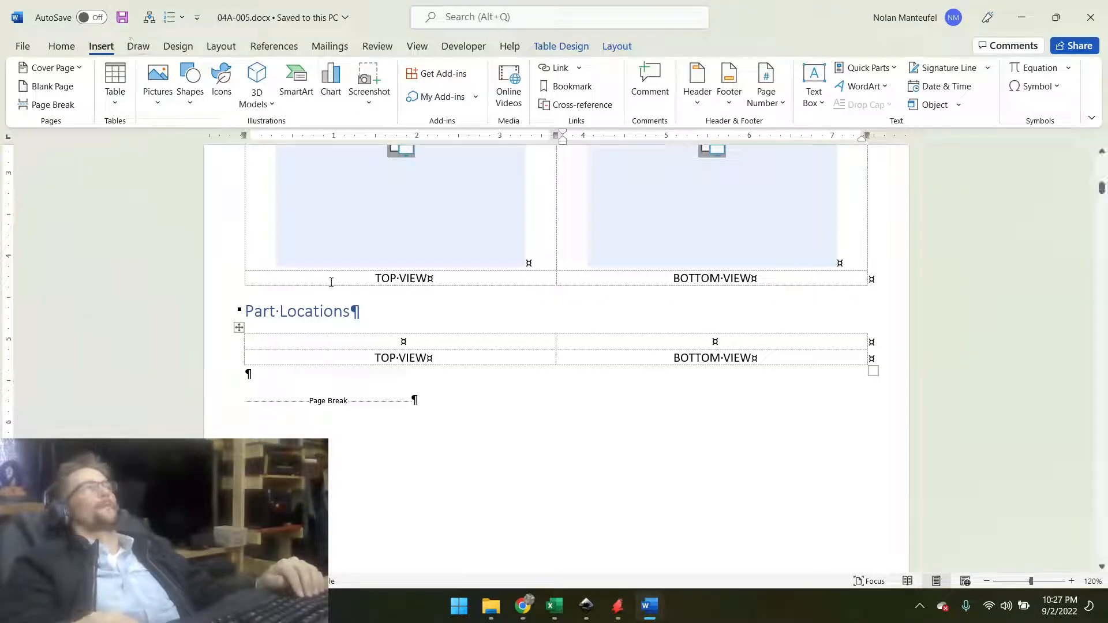
Run the InsertPictures macro to fill the datasheet's bookmarks with the board images.
scroll(505, 332, down, 10)
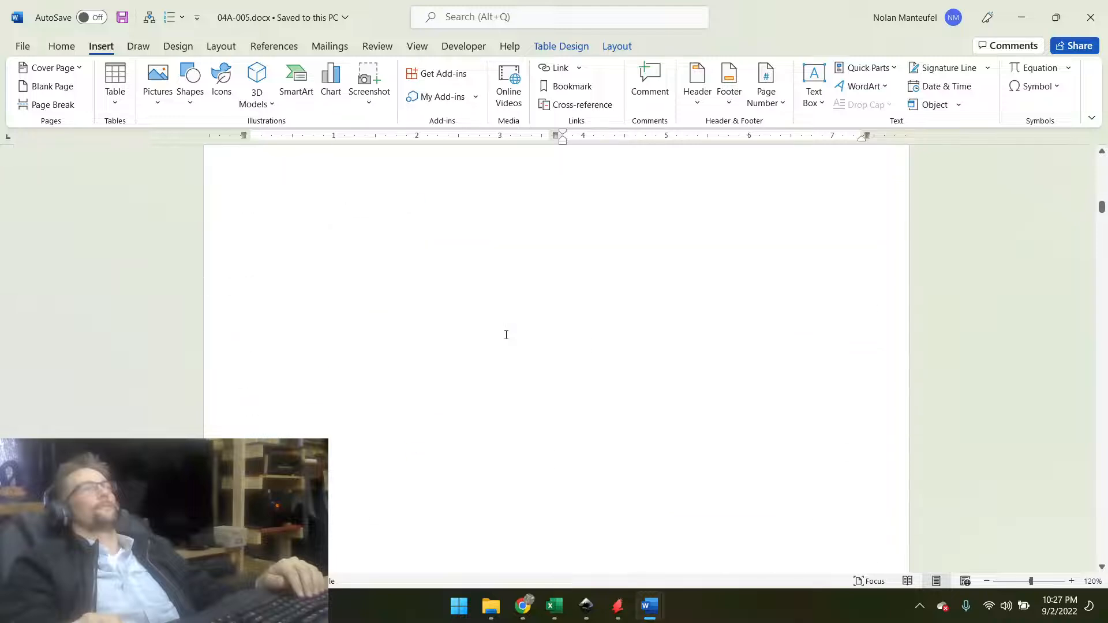
scroll(506, 334, down, 20)
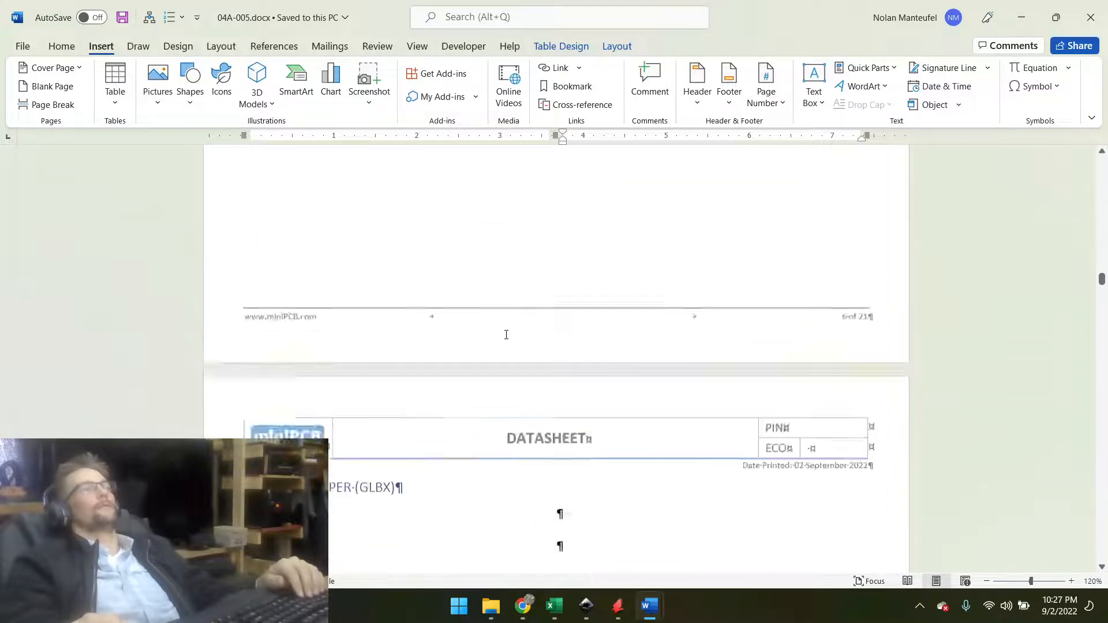
scroll(506, 335, down, 20)
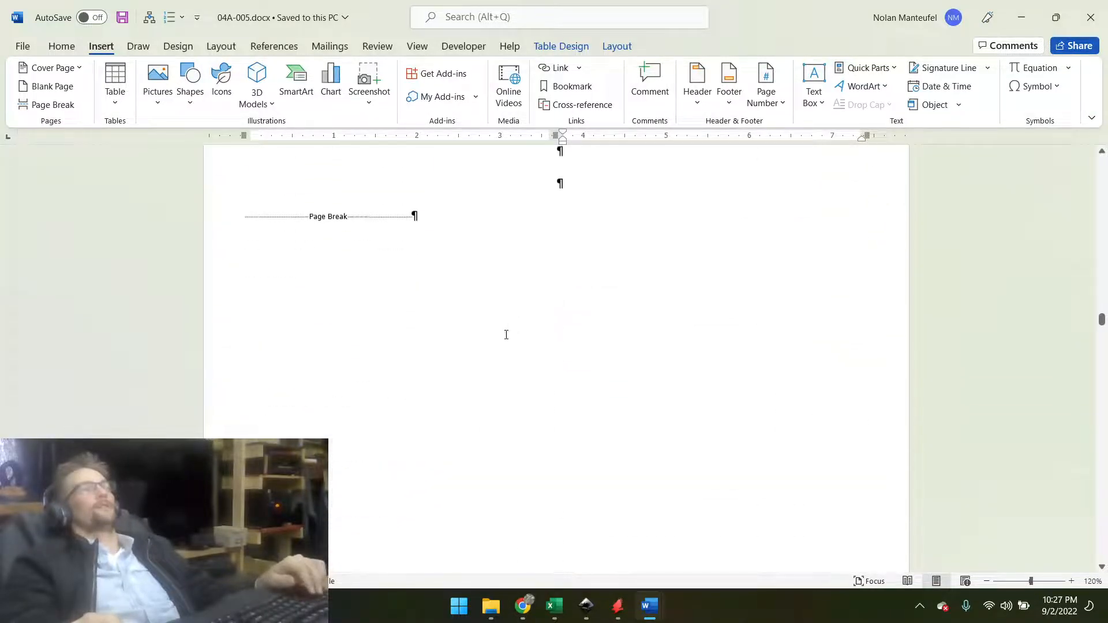
scroll(506, 335, down, 15)
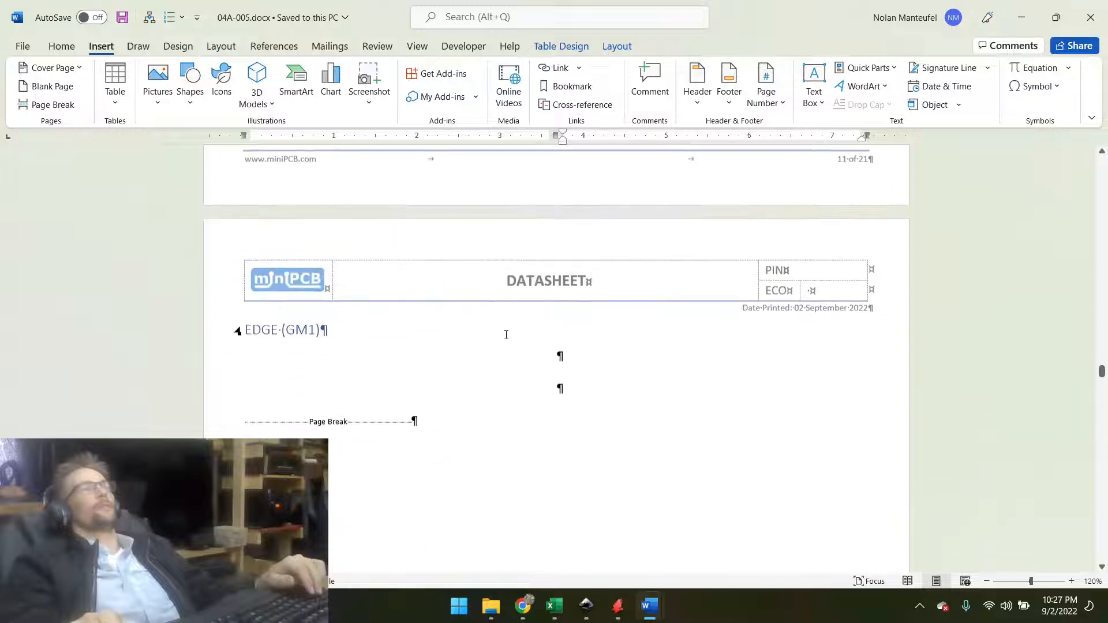
ctrl+scroll(506, 335, down, 11)
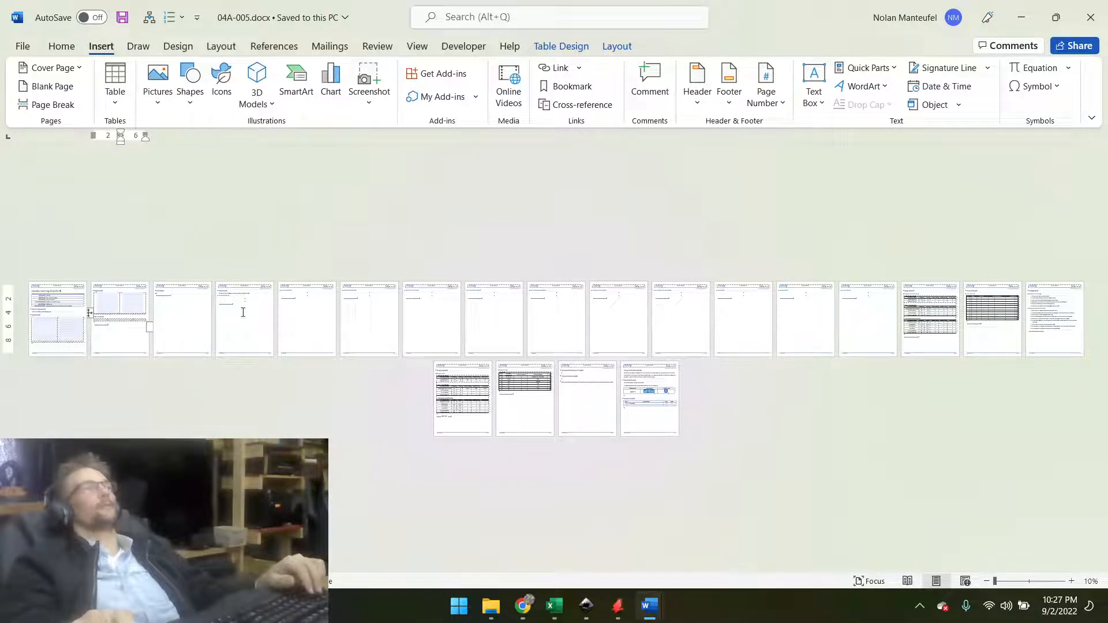
click(446, 49)
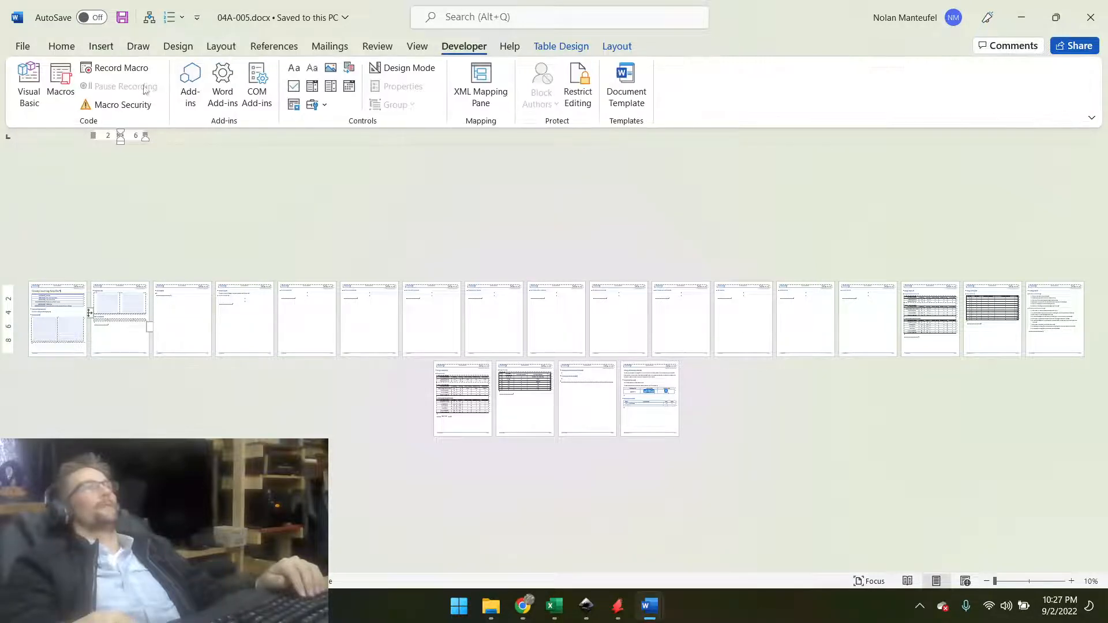
click(62, 80)
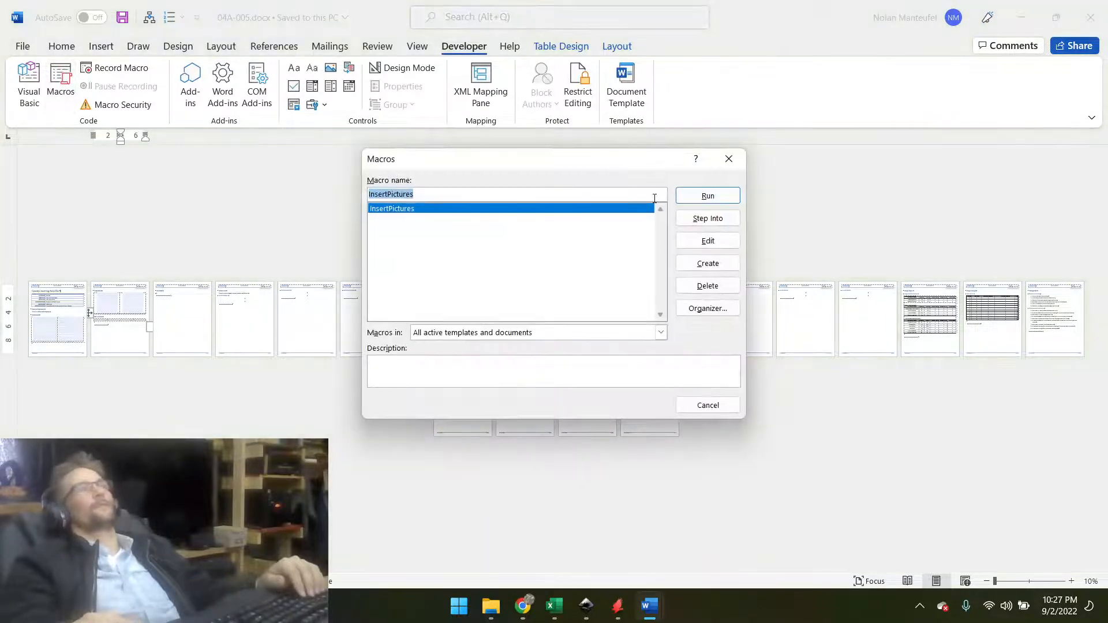
click(683, 192)
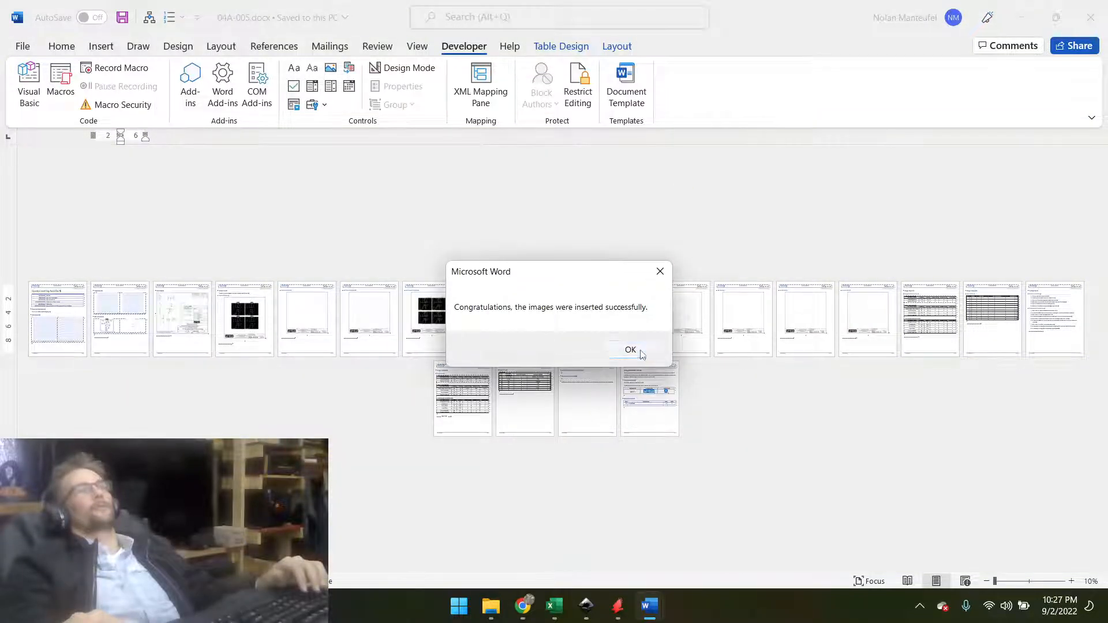
click(630, 350)
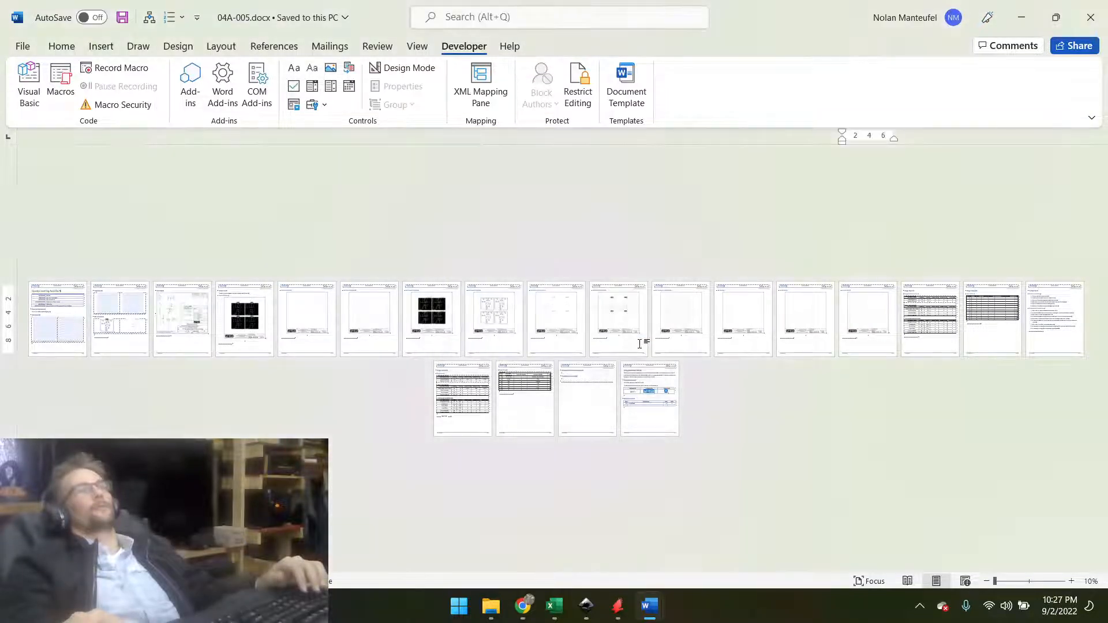
Examine the inserted Part Locations pictures and check the size settings of the TOP VIEW picture.
click(181, 325)
click(180, 325)
ctrl+scroll(167, 324, up, 13)
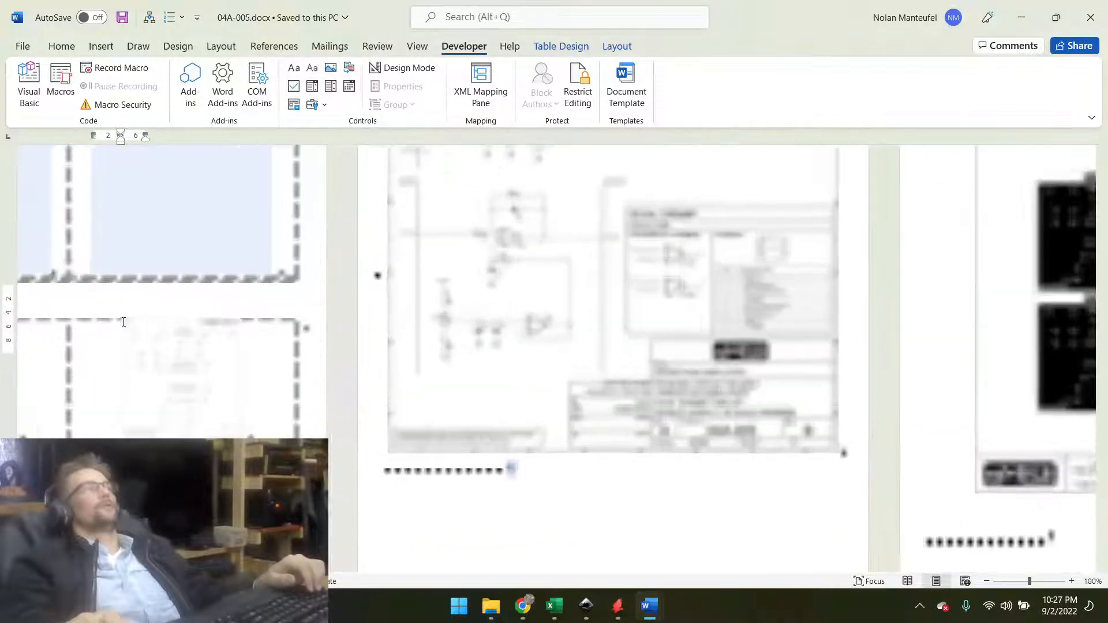
scroll(430, 362, down, 3)
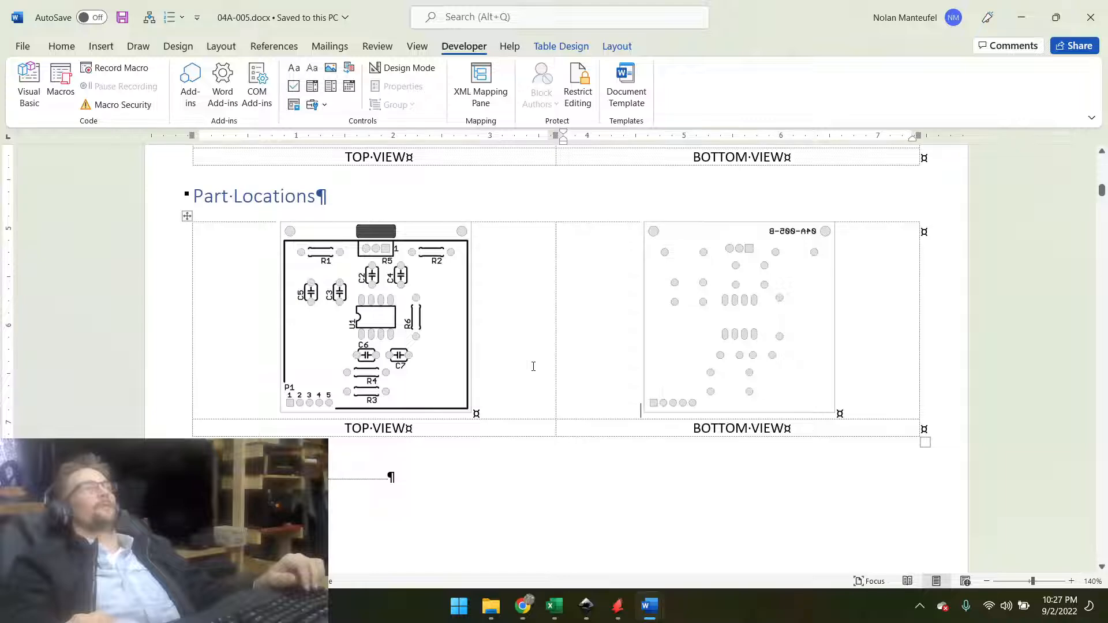
ctrl+scroll(529, 363, down, 2)
ctrl+scroll(485, 385, down, 1)
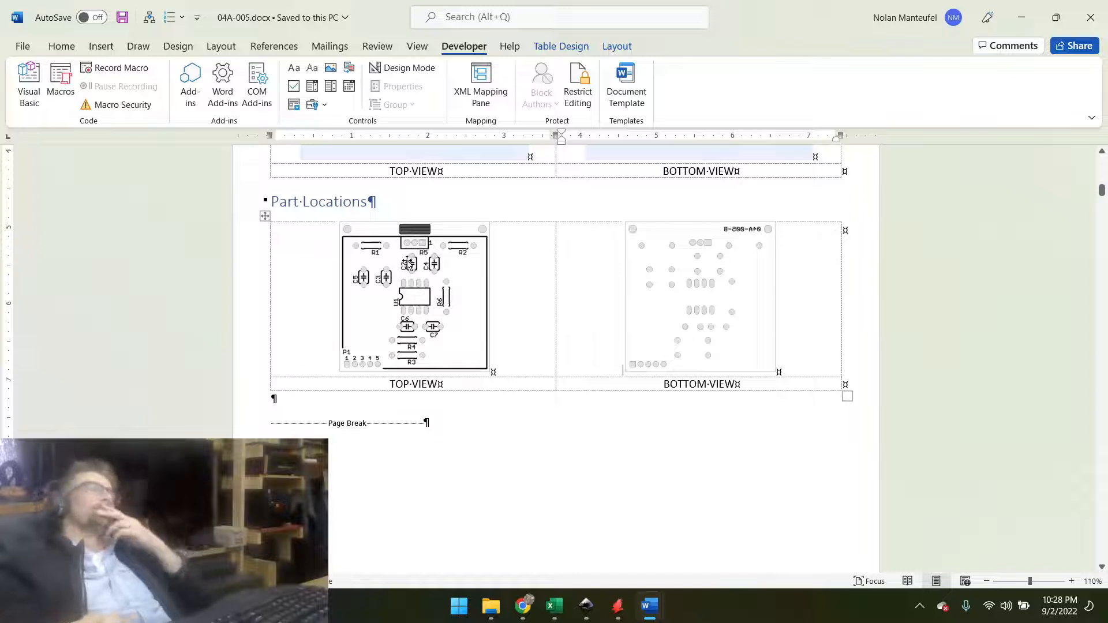
right_click(418, 315)
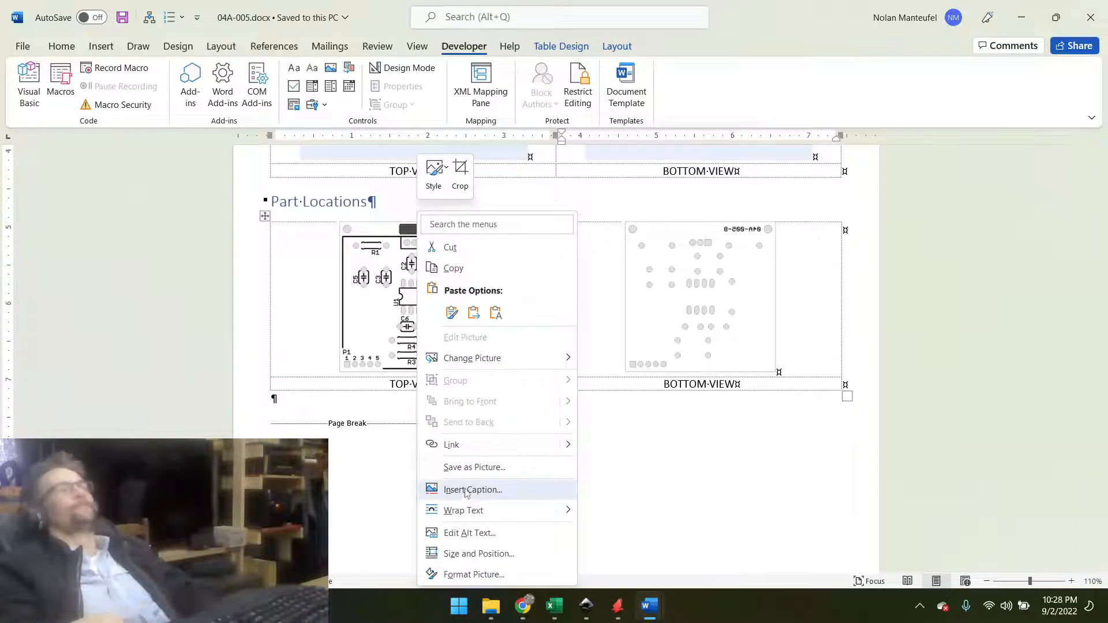
click(456, 553)
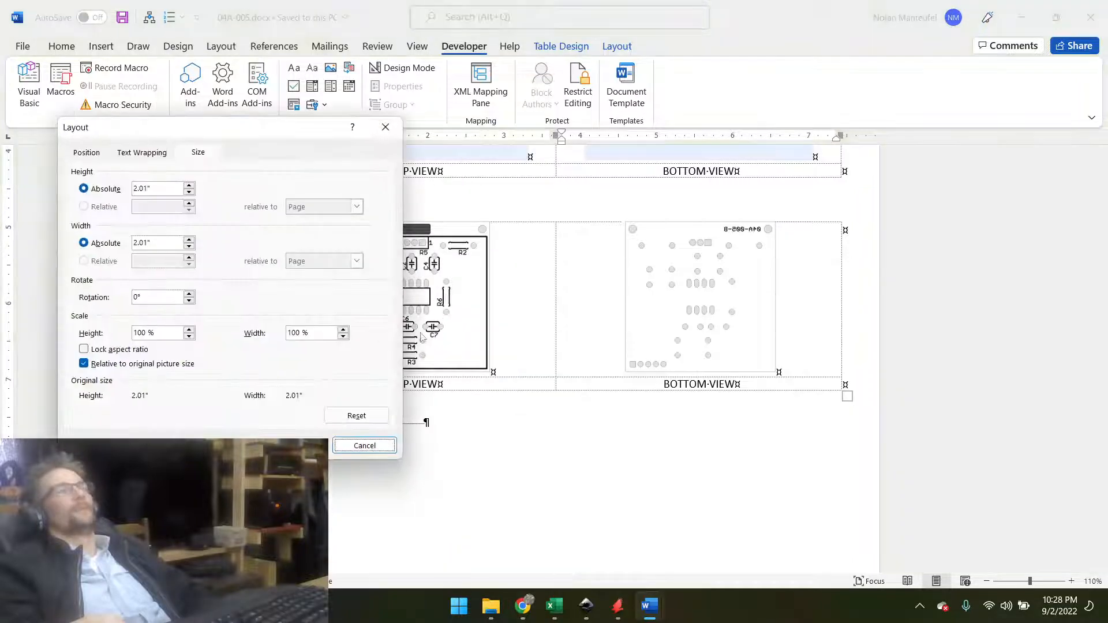
click(365, 446)
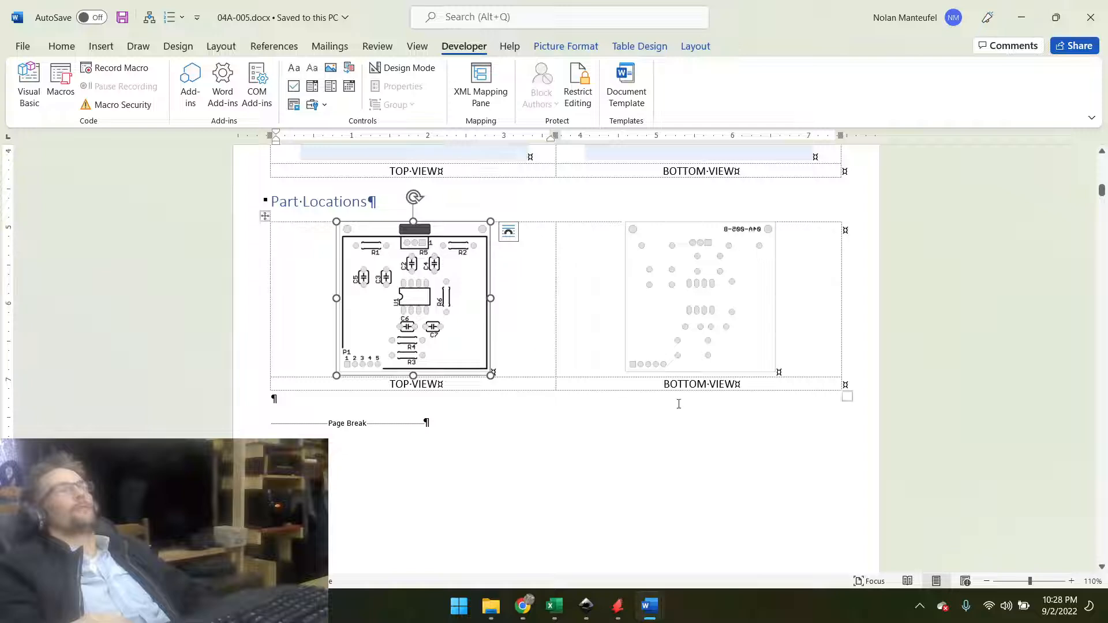
Flip the BOTTOM VIEW picture in the Part Locations table horizontally.
click(719, 282)
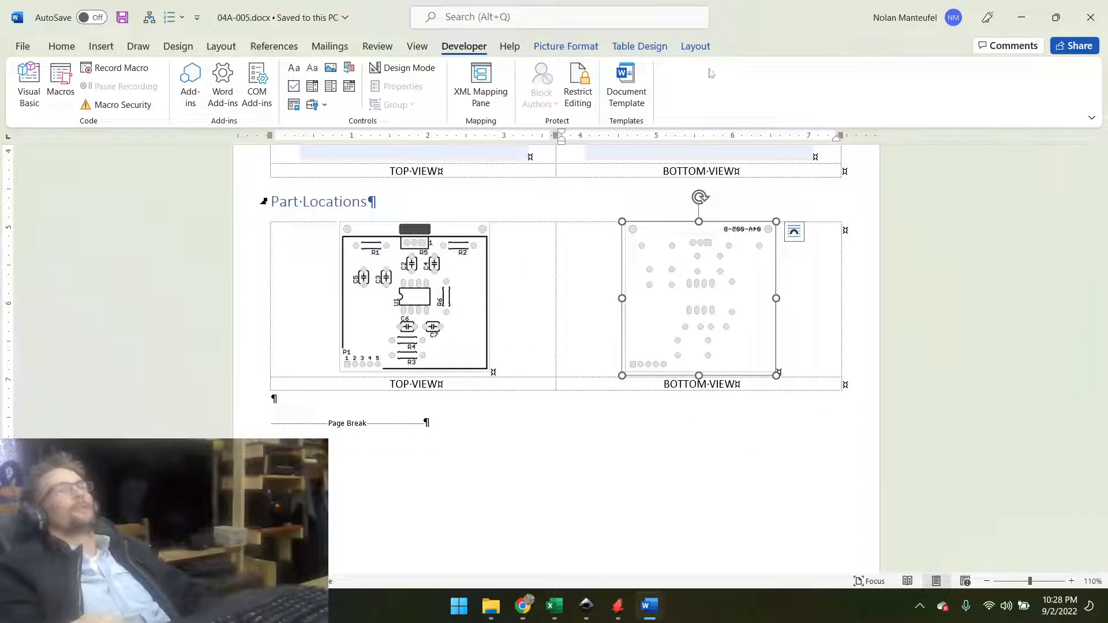
click(547, 48)
click(923, 105)
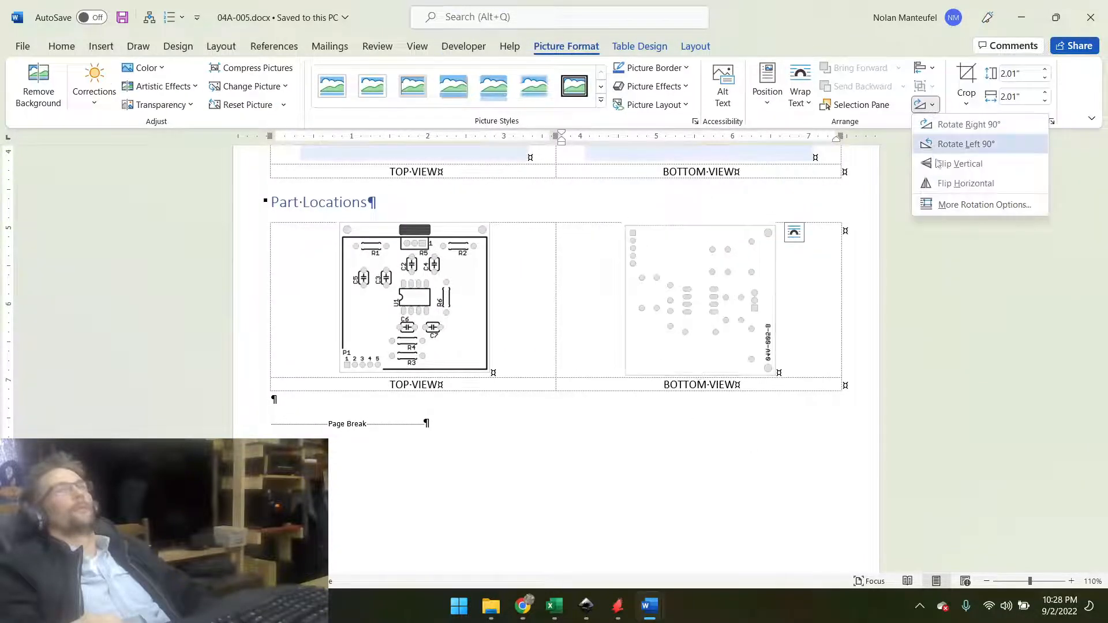
click(958, 181)
click(806, 448)
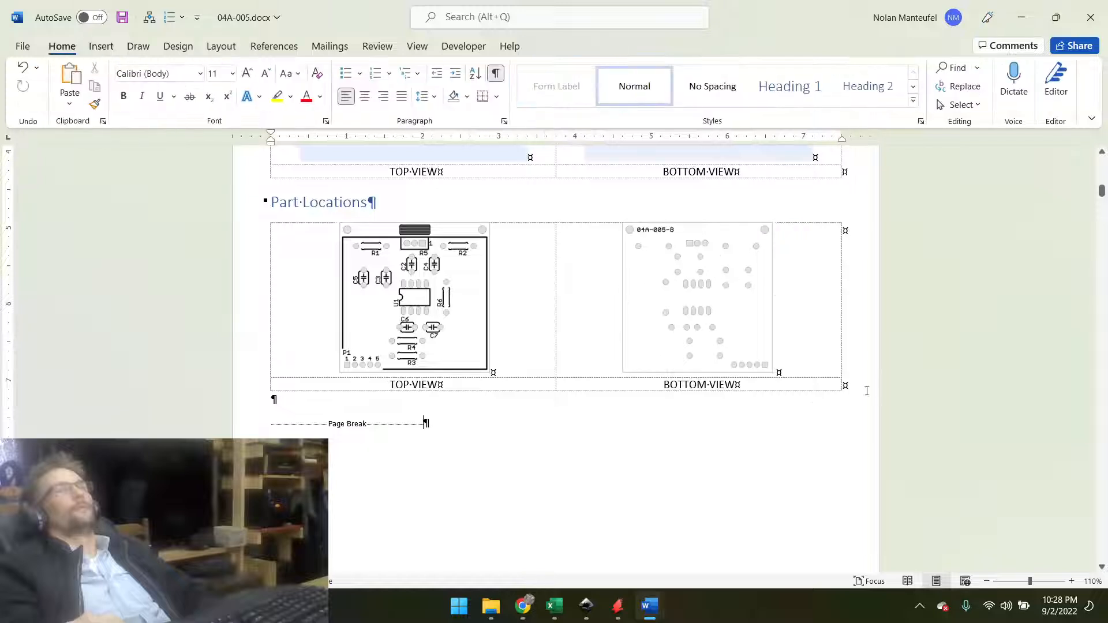
scroll(749, 438, up, 1)
scroll(748, 438, up, 1)
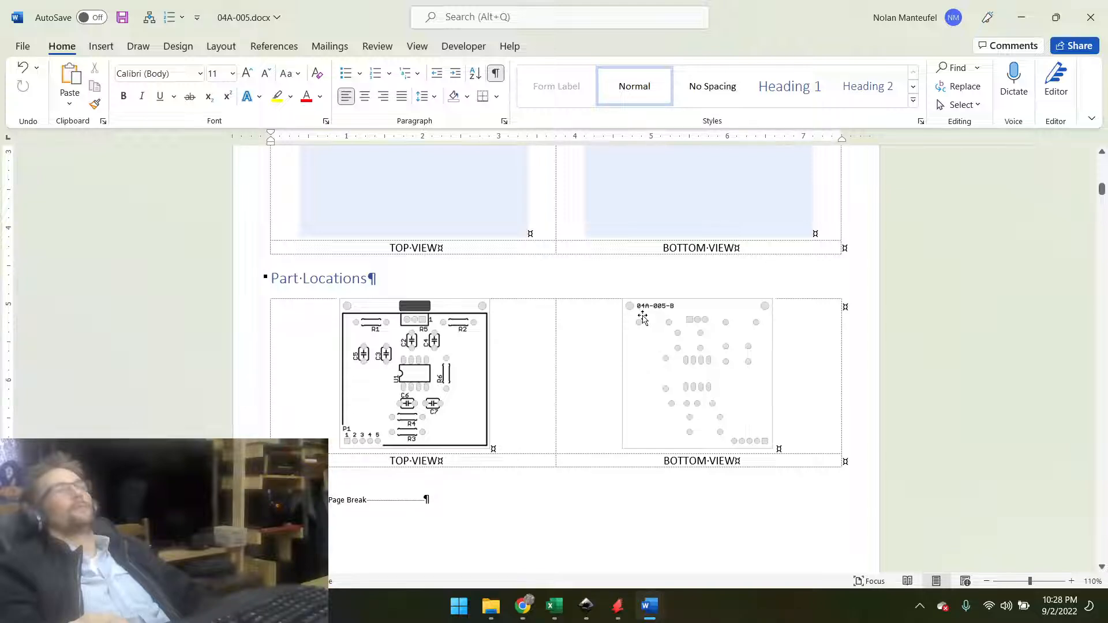
scroll(661, 312, up, 2)
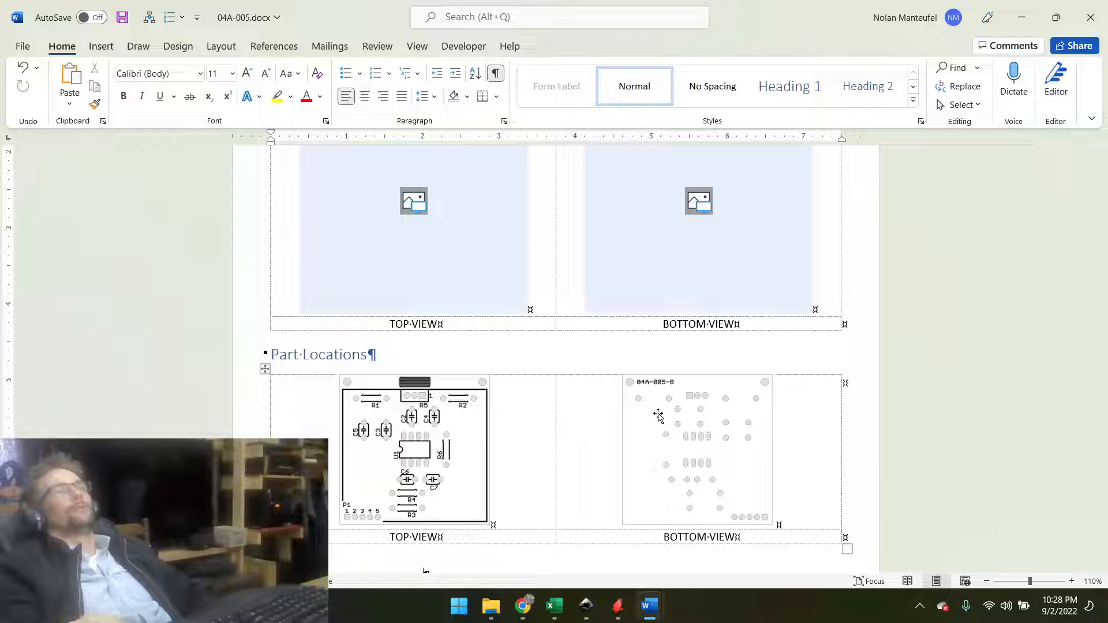
ctrl+scroll(658, 415, up, 9)
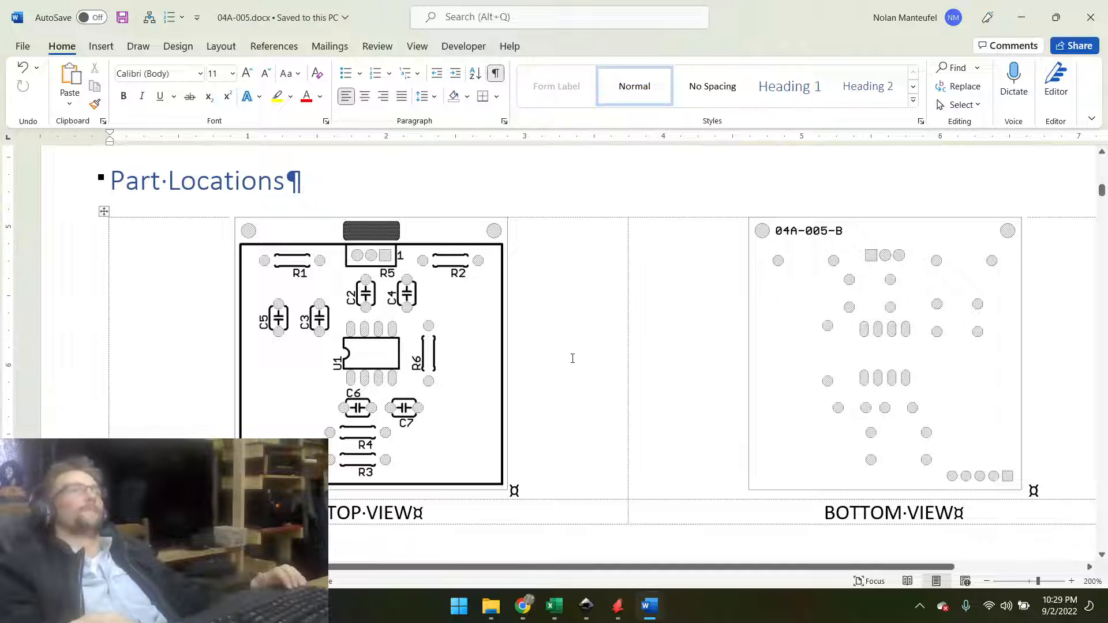
Examine the TOP VIEW and BOTTOM VIEW pictures in the Part Locations table.
click(674, 435)
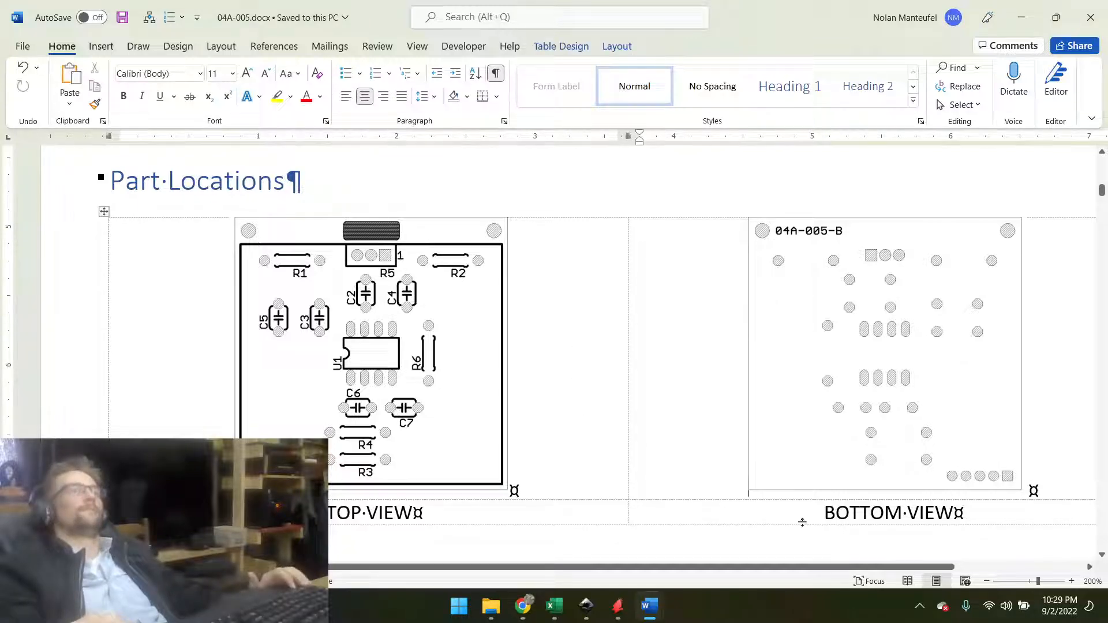
click(820, 513)
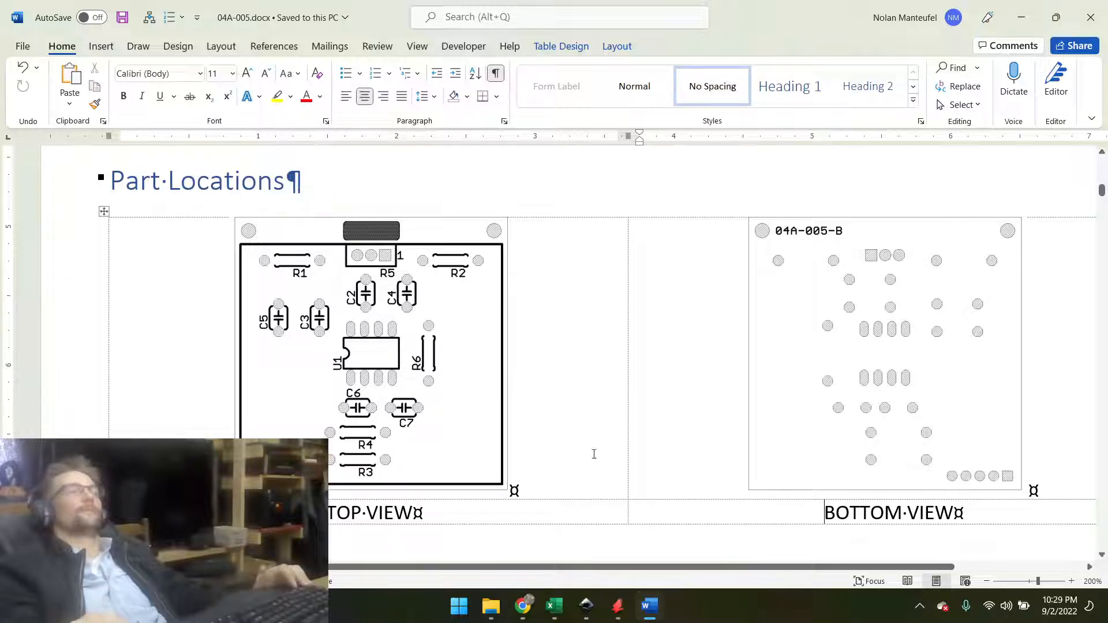
ctrl+scroll(443, 404, down, 1)
ctrl+scroll(443, 404, down, 1)
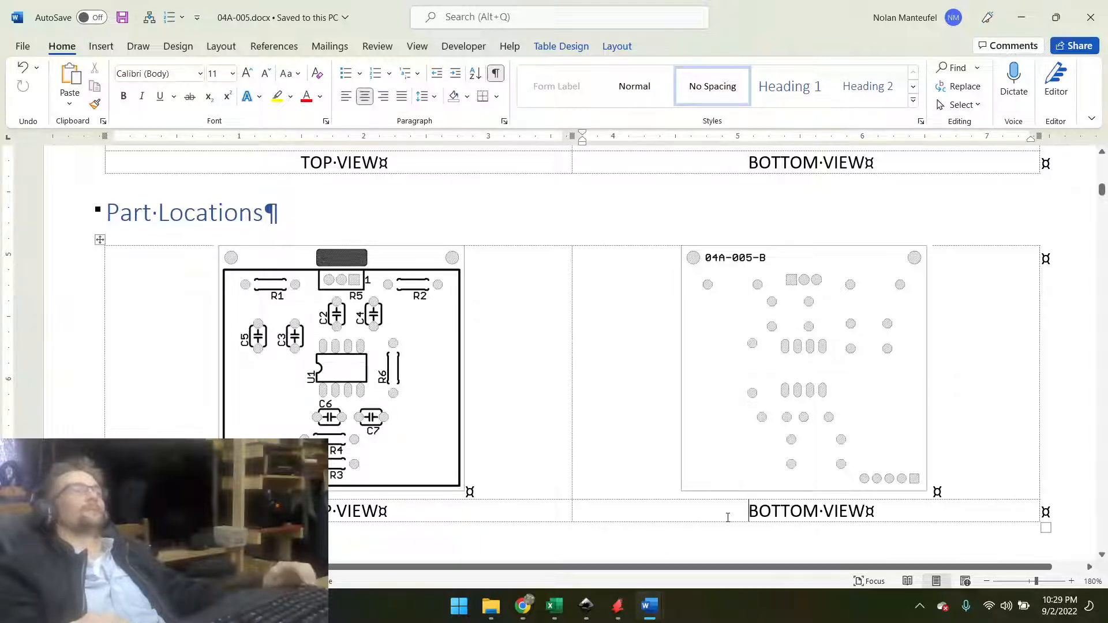
scroll(727, 517, up, 2)
scroll(727, 517, down, 2)
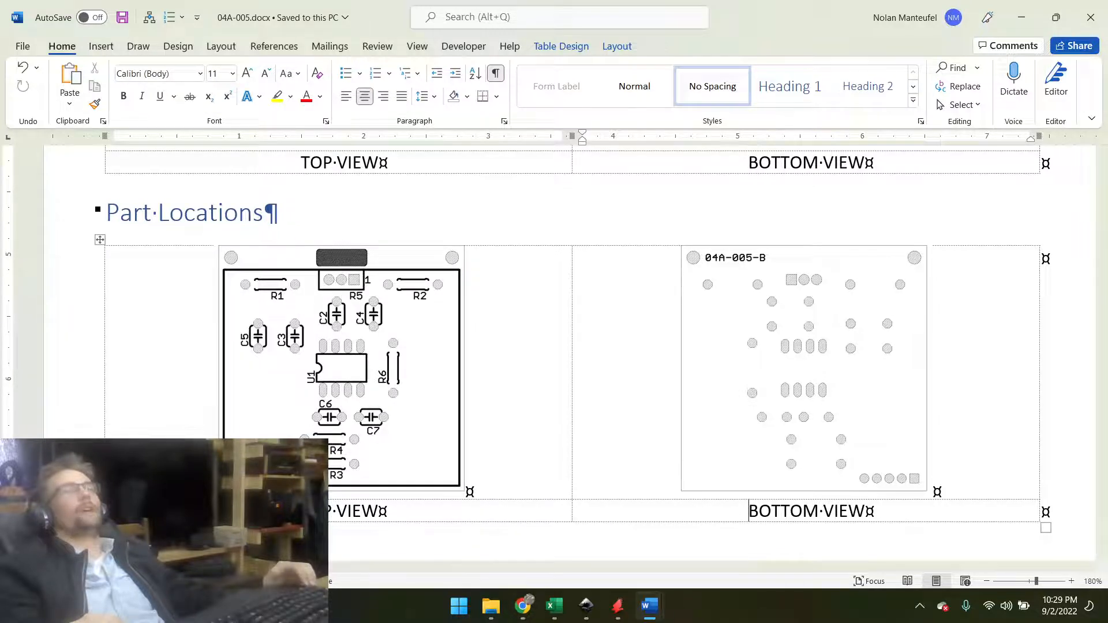
mouse_move(617, 606)
mouse_move(801, 520)
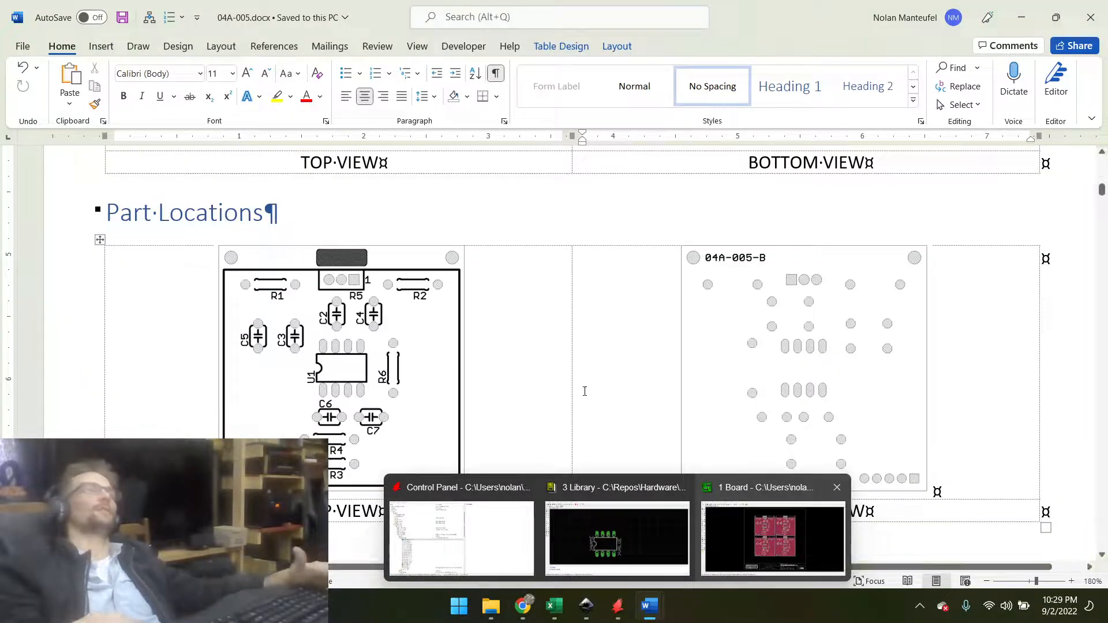
click(611, 364)
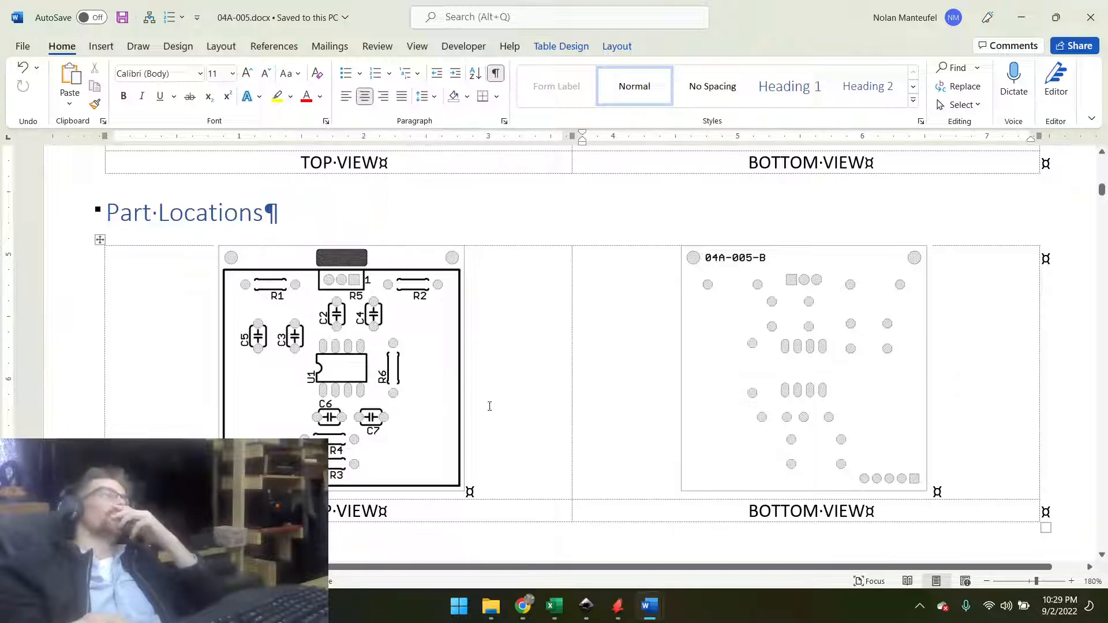
Save a PDF copy of the datasheet named 04A-005 in the 04A-005 folder.
scroll(540, 451, up, 20)
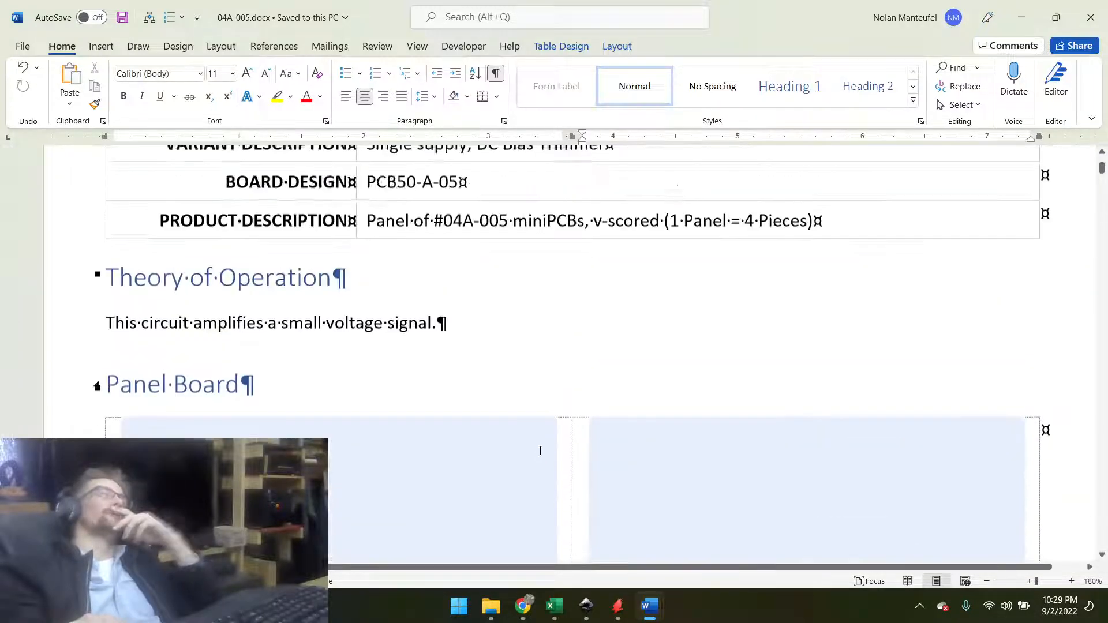
scroll(540, 448, up, 1)
ctrl+scroll(486, 414, down, 7)
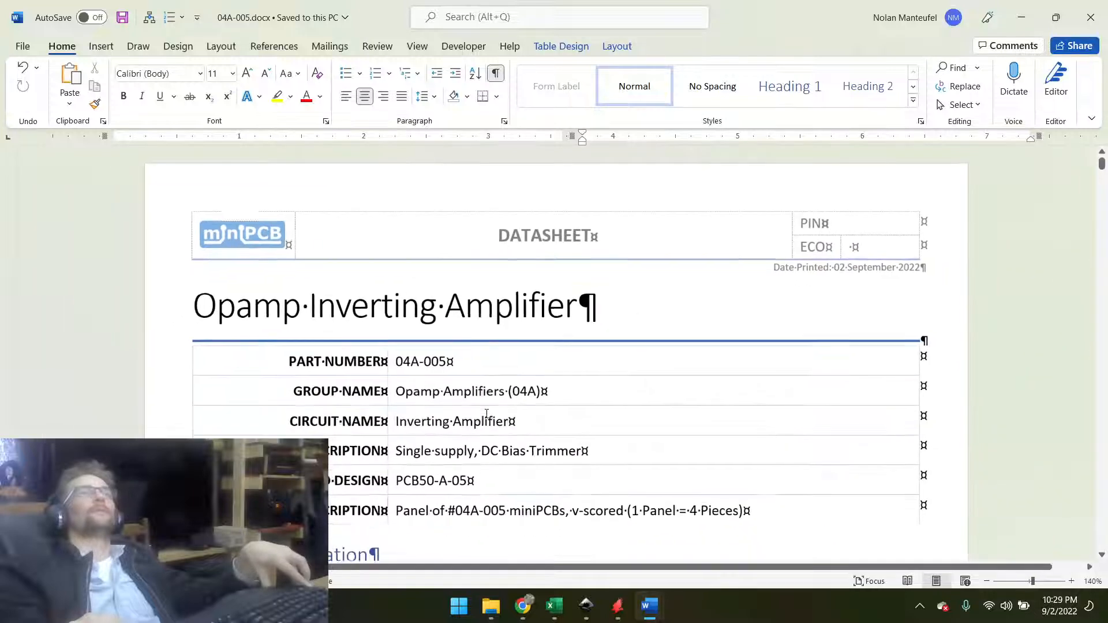
ctrl+scroll(487, 413, down, 2)
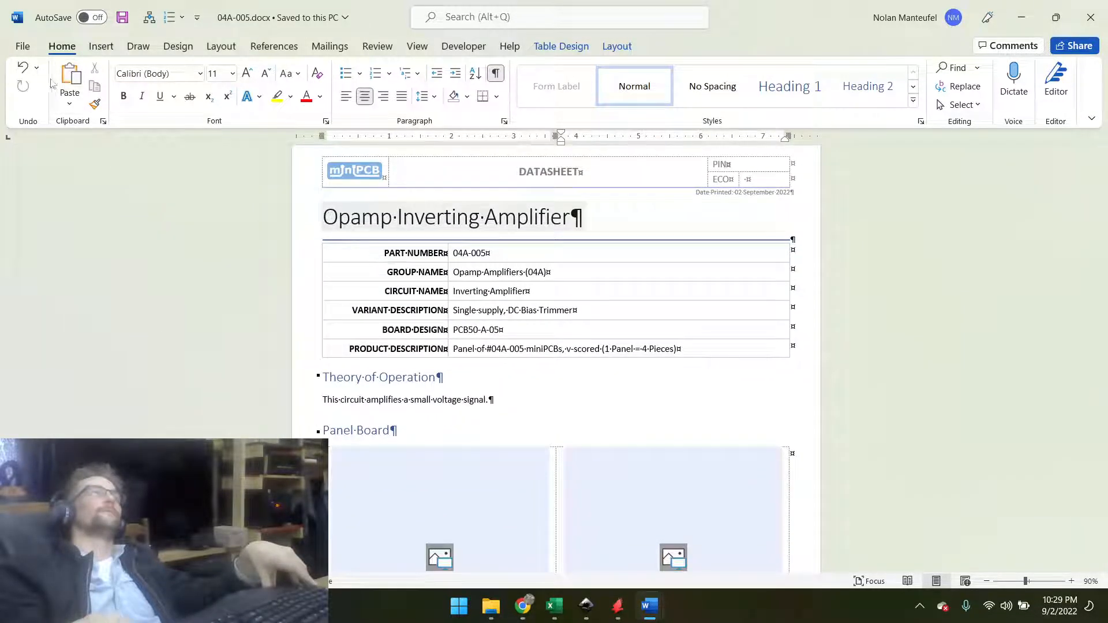
click(24, 50)
click(43, 236)
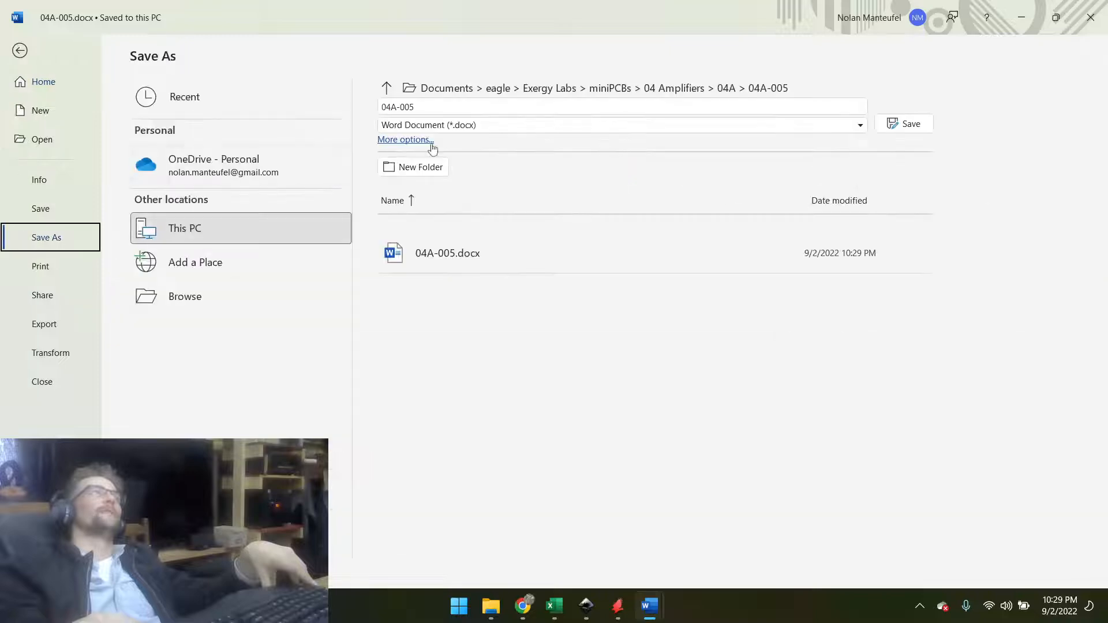
click(451, 125)
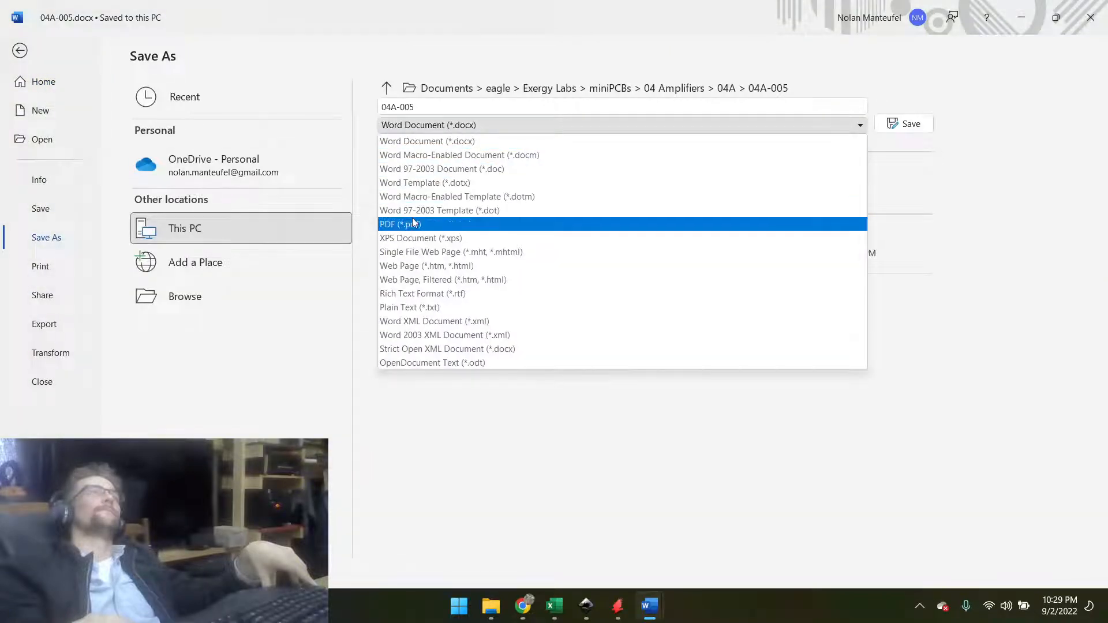
click(854, 220)
click(904, 124)
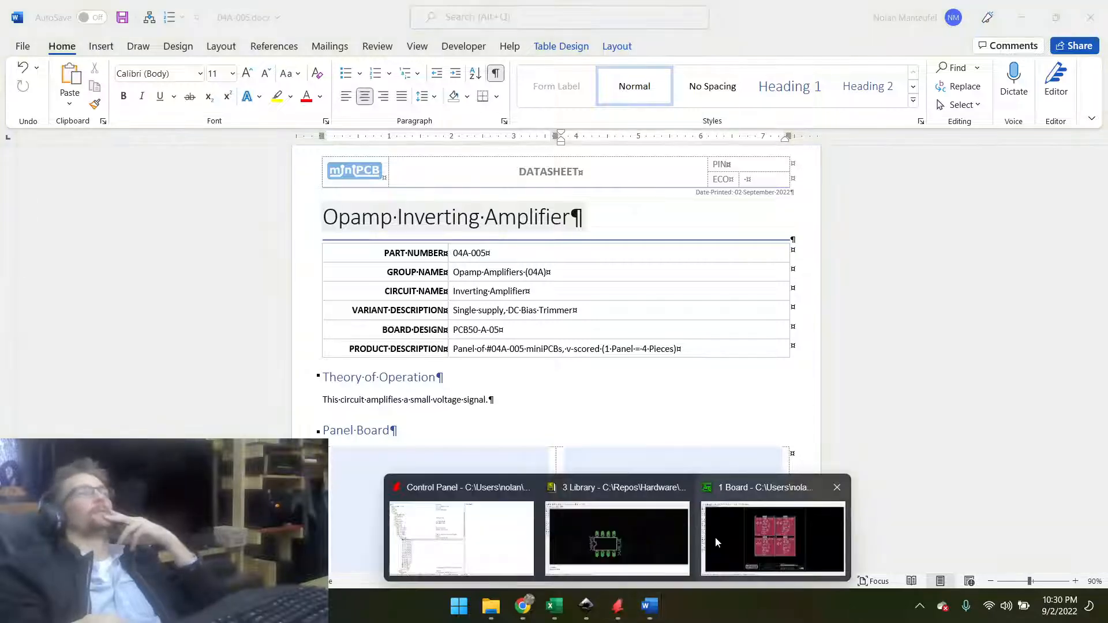
Switch to the EAGLE board window and examine the 04A-005-B panel layout and its drawing frame.
click(714, 537)
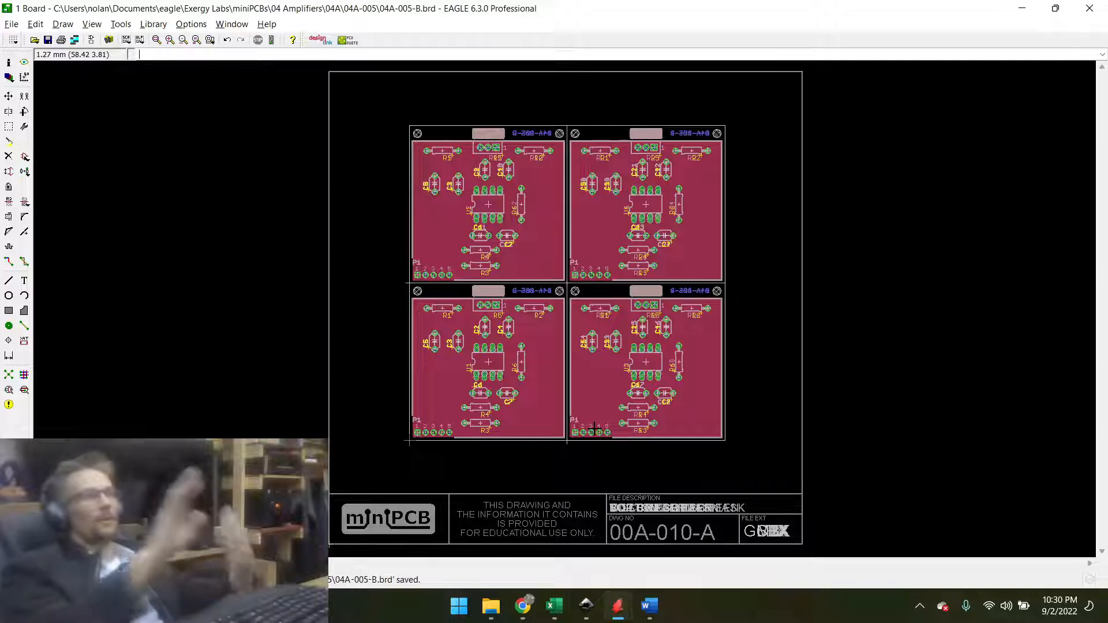
scroll(515, 377, up, 3)
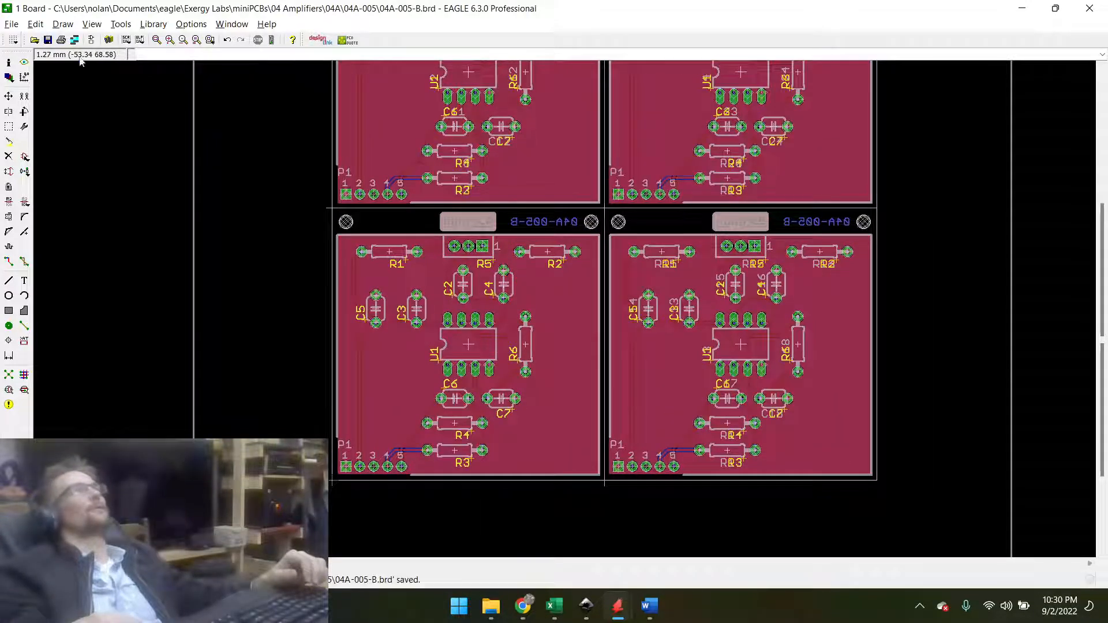
scroll(543, 454, down, 2)
scroll(571, 153, up, 1)
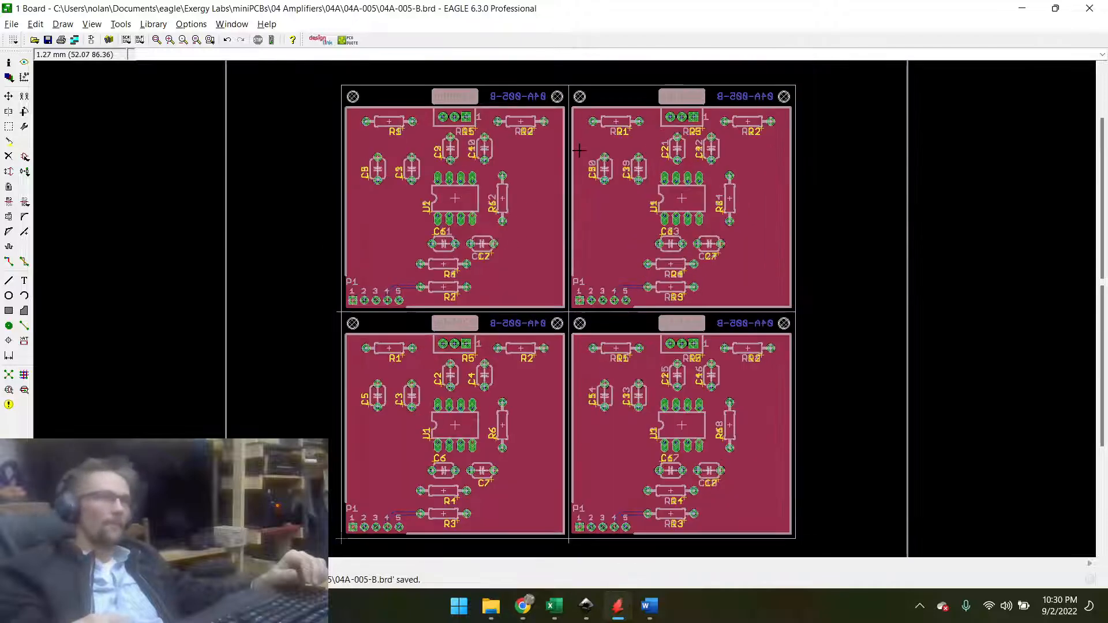
scroll(563, 277, down, 2)
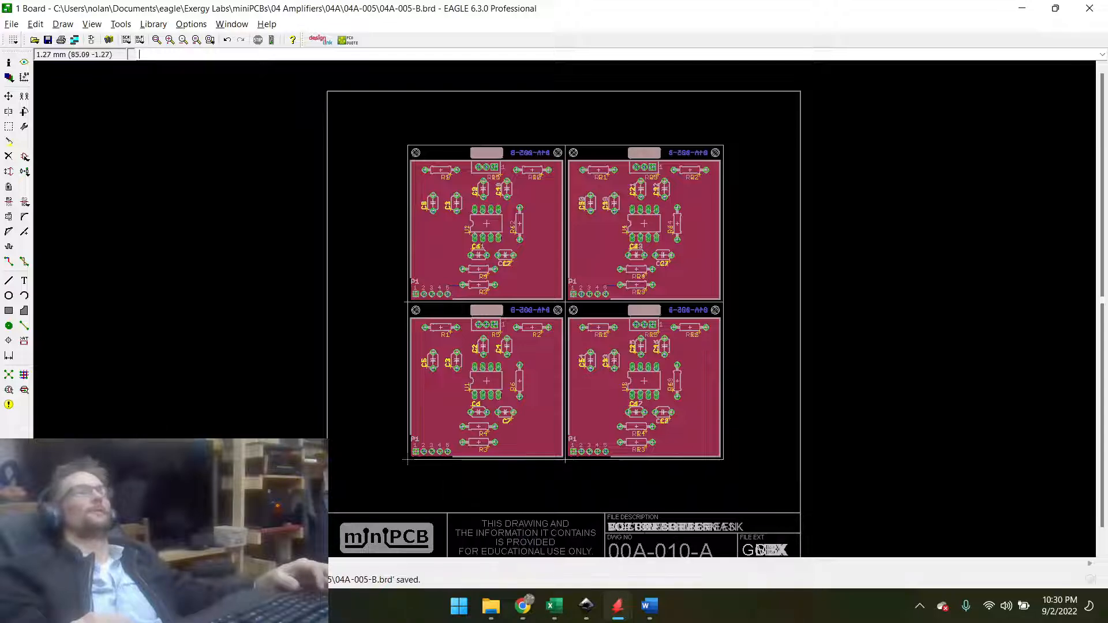
Switch to Chrome and review the Schematic page of the 04B-005.pdf datasheet.
click(525, 607)
scroll(499, 474, down, 2)
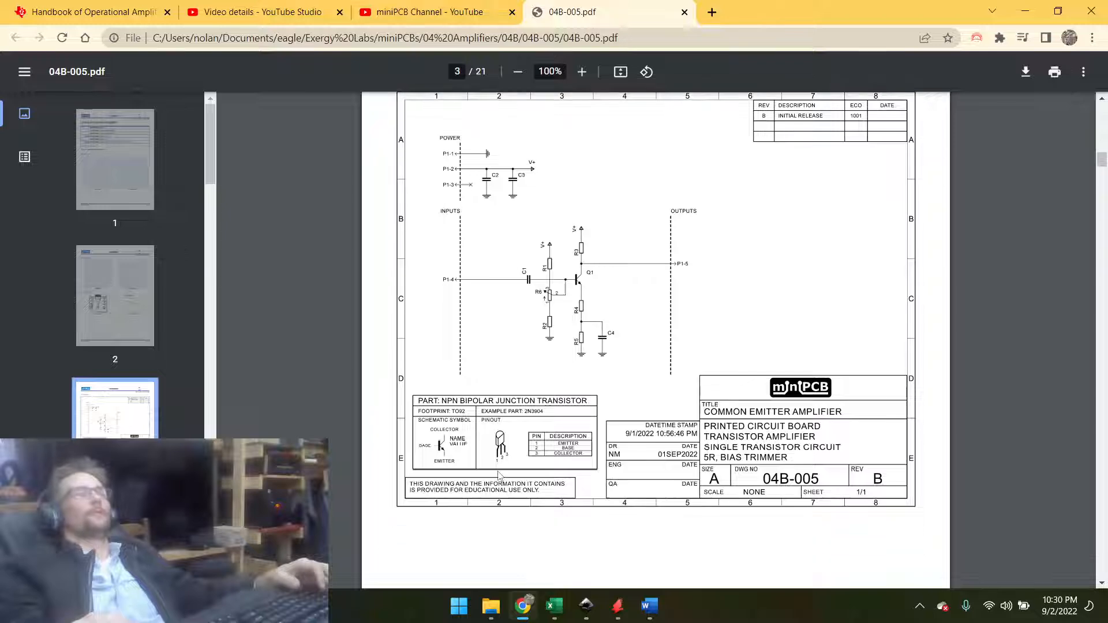
scroll(495, 489, up, 1)
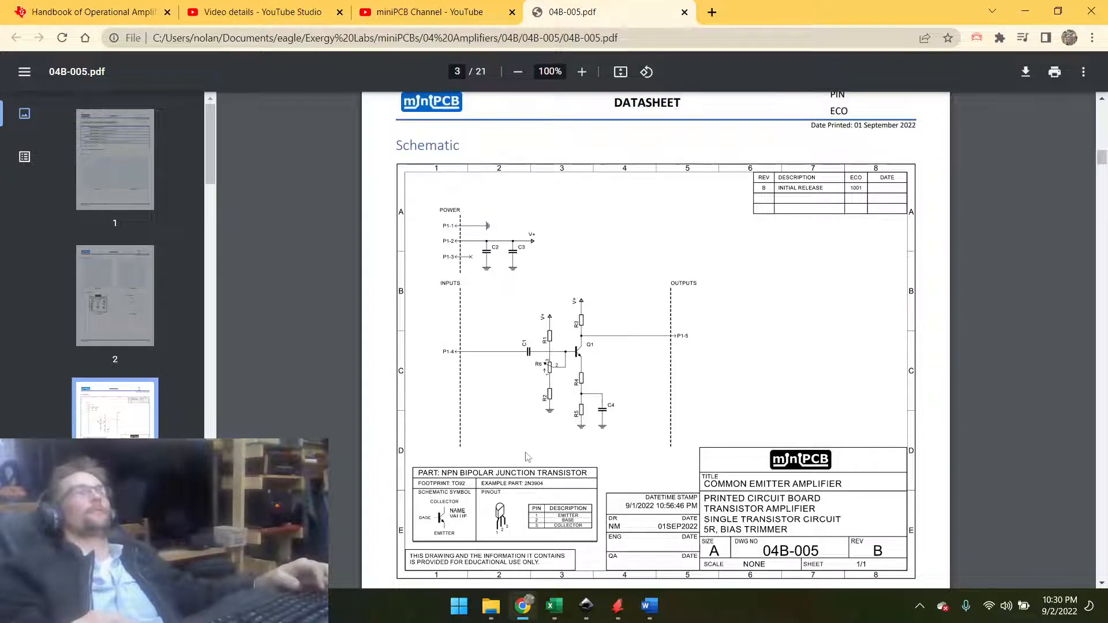
scroll(512, 206, up, 5)
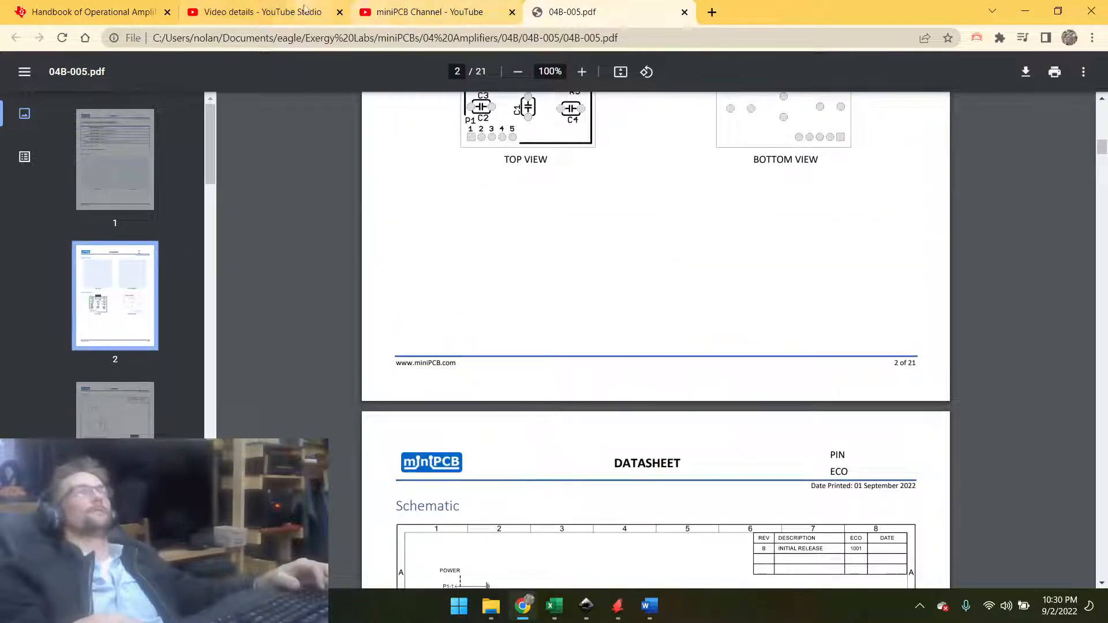
Look through the YouTube Studio video details, the miniPCB Channel page and the operational amplifier handbook, and return to the EAGLE board.
click(279, 11)
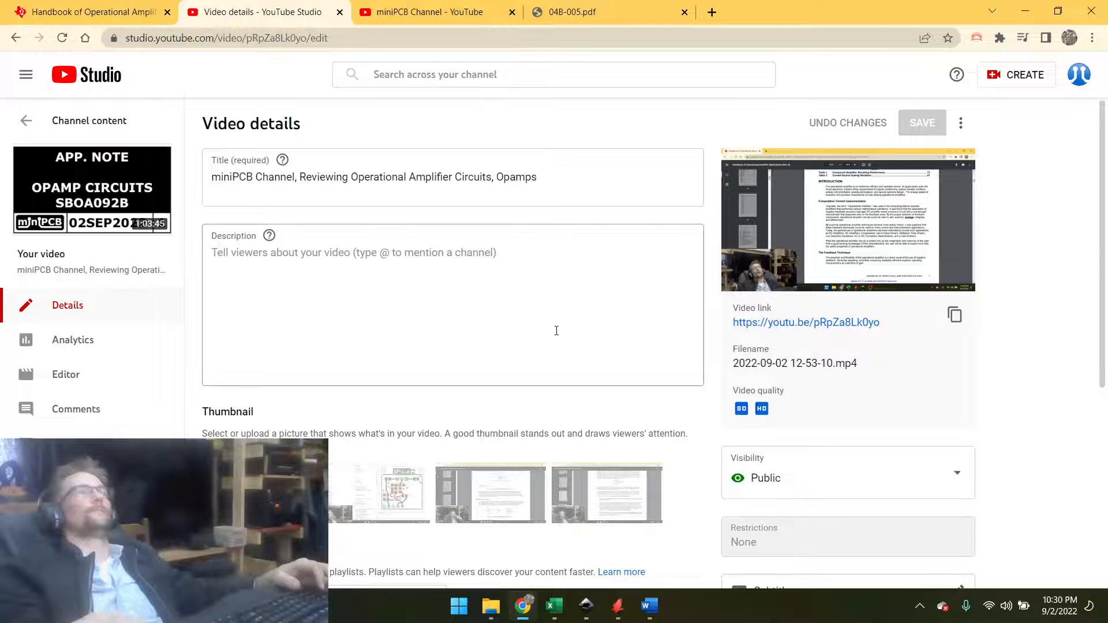
click(390, 16)
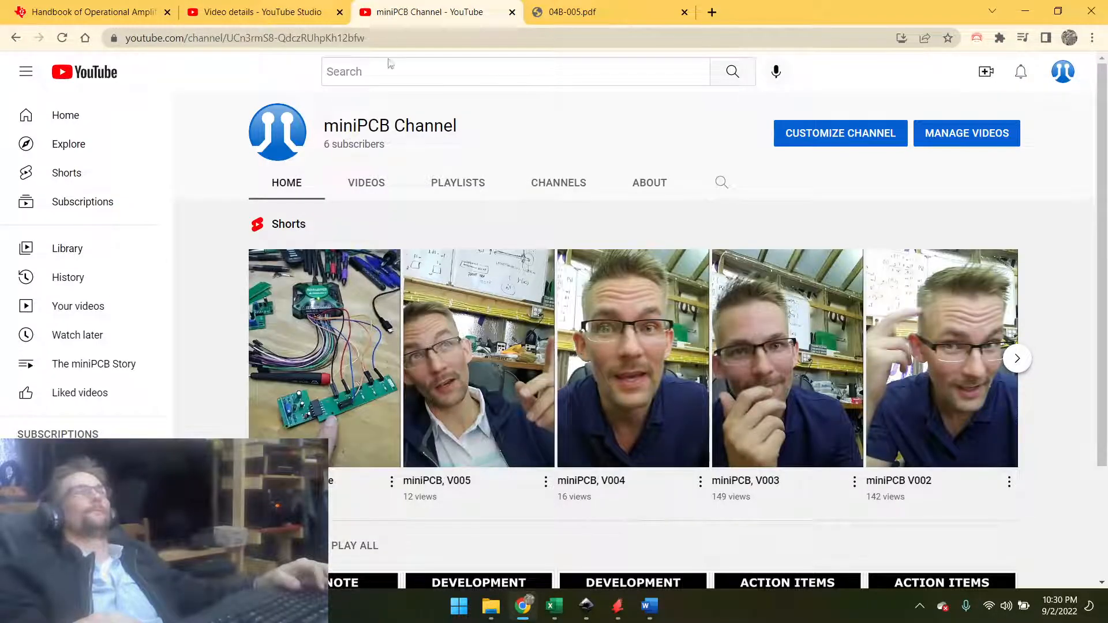
scroll(498, 364, down, 2)
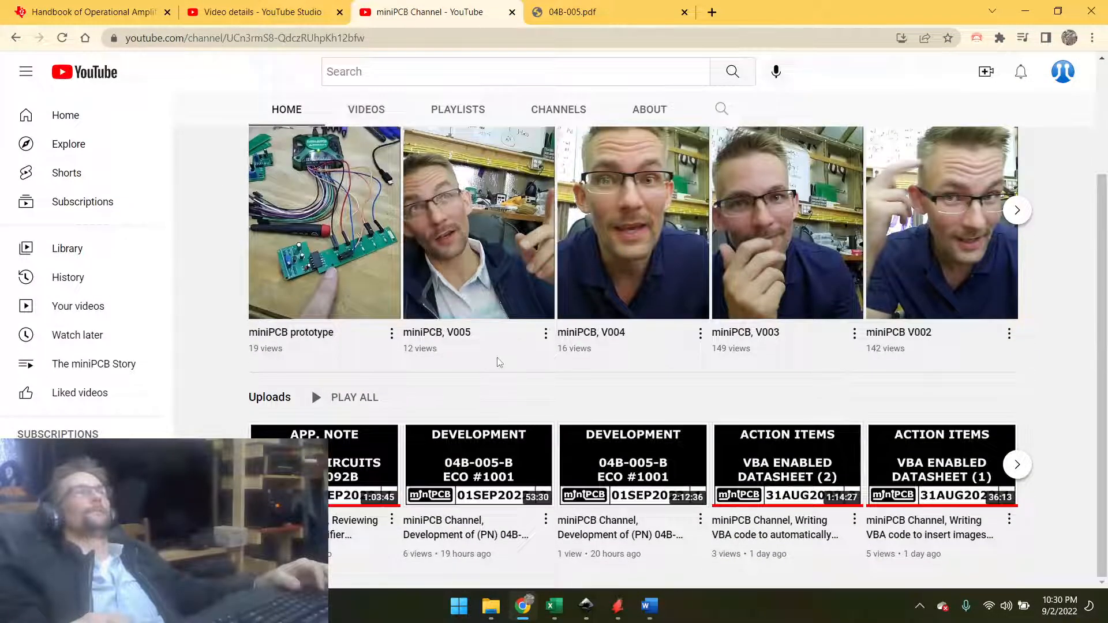
scroll(498, 360, up, 3)
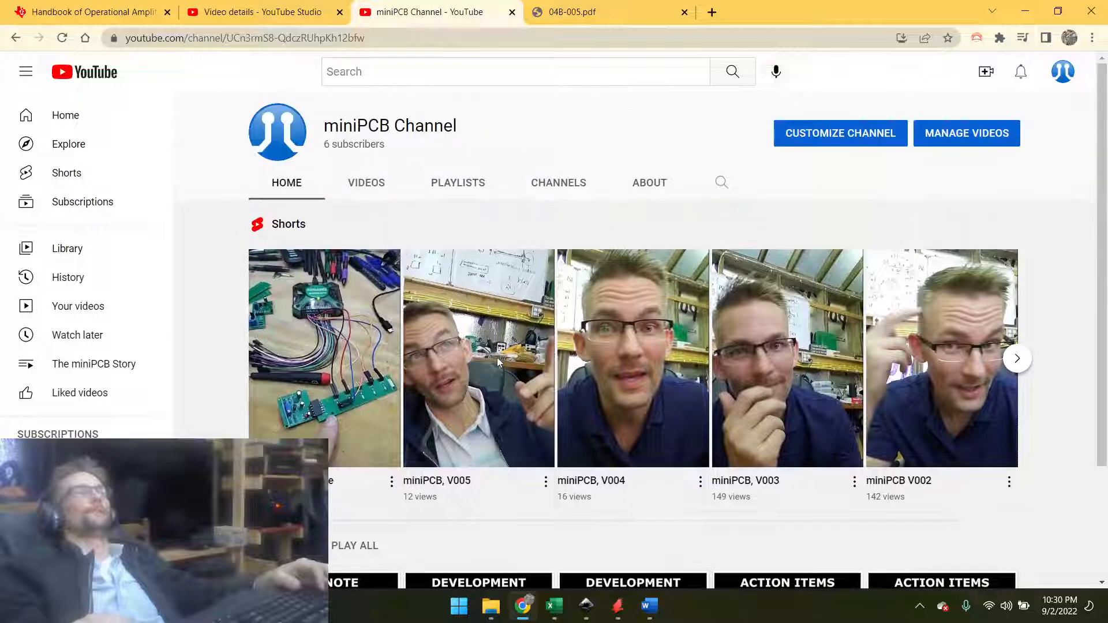
click(58, 14)
key(alt+Tab)
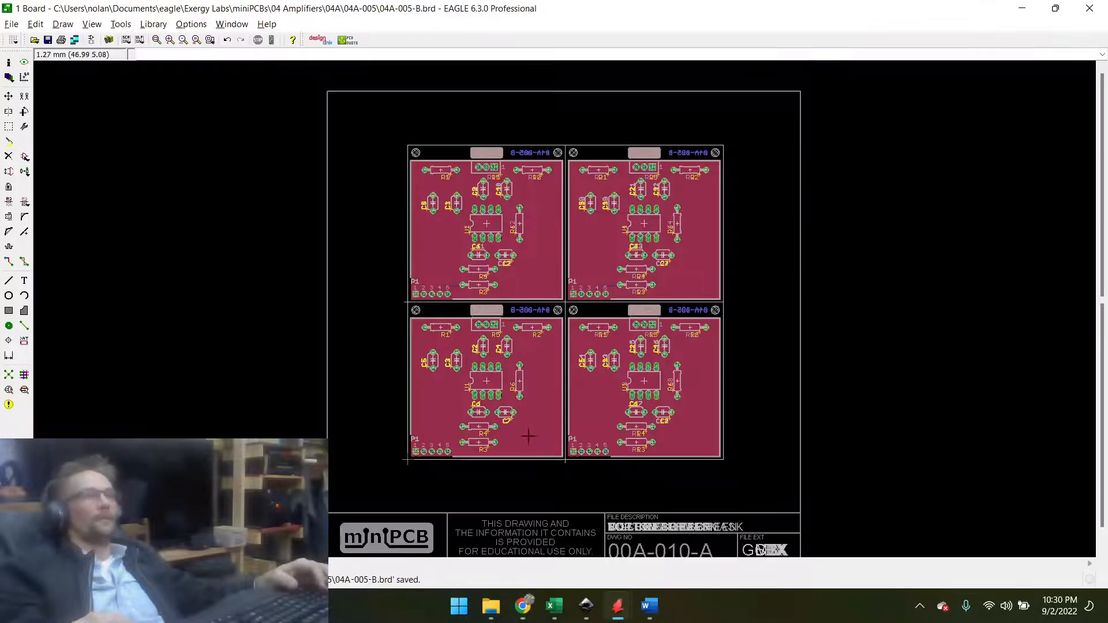
Switch to the 1002.docx engineering change order in Word and go to its empty picture placeholder.
key(alt+Tab)
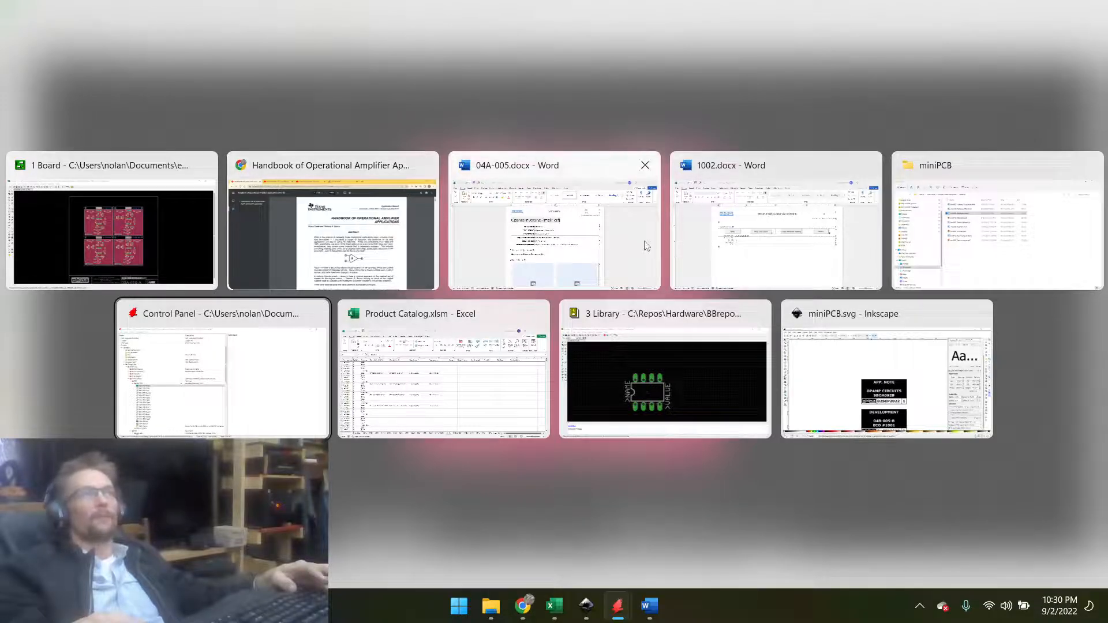
click(730, 242)
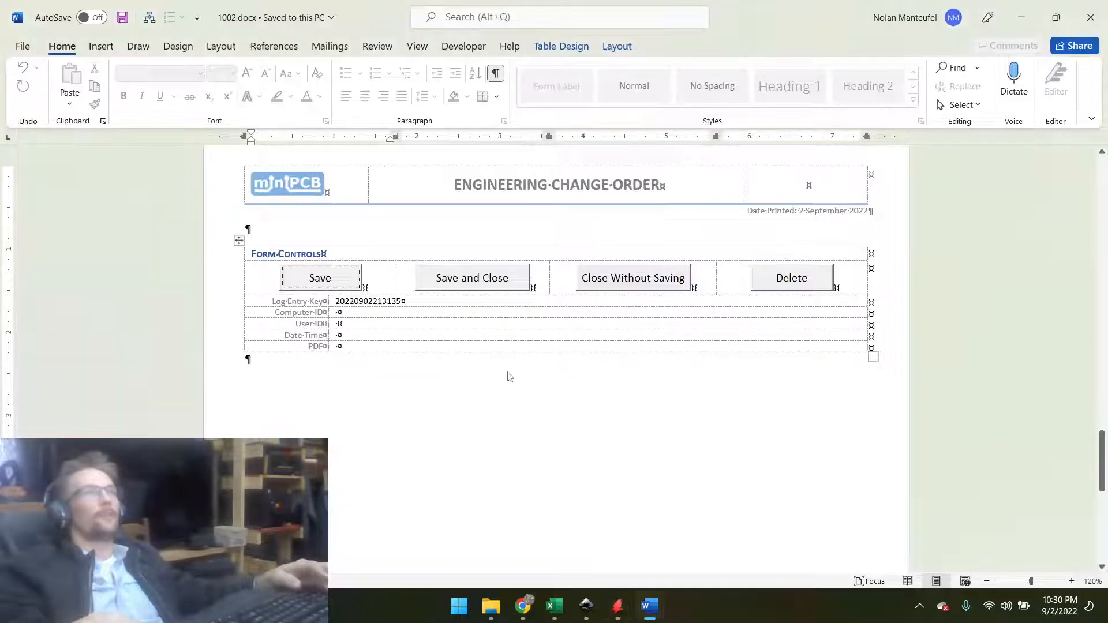
scroll(508, 376, down, 15)
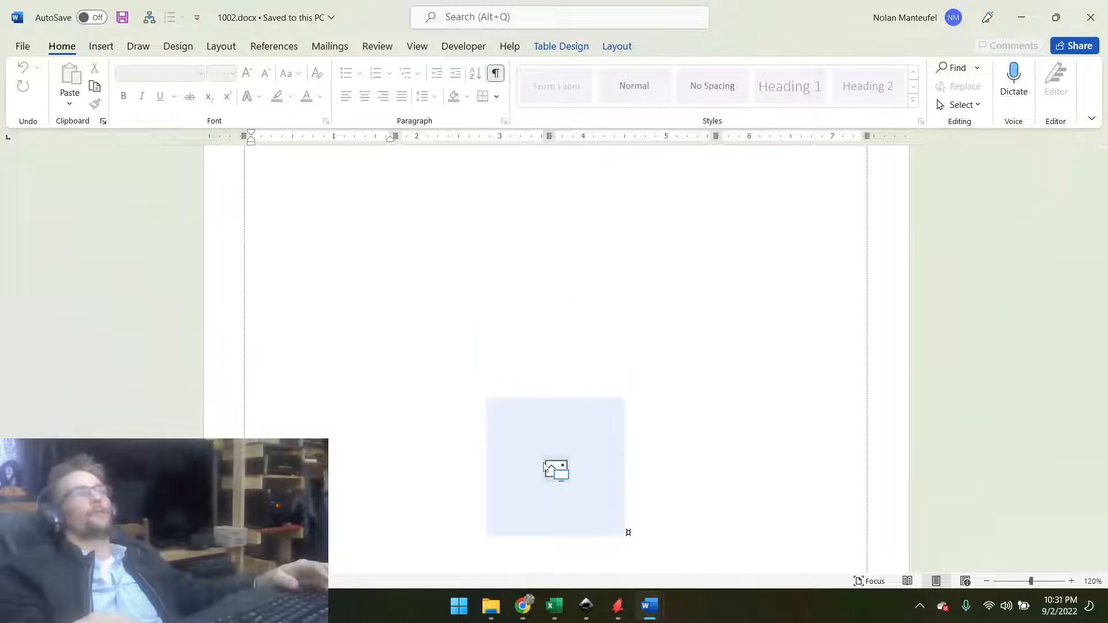
Insert 04A-002.png from the 04A-005 folder into the IMAGE1 placeholder and enlarge it to more than half the page width.
click(555, 470)
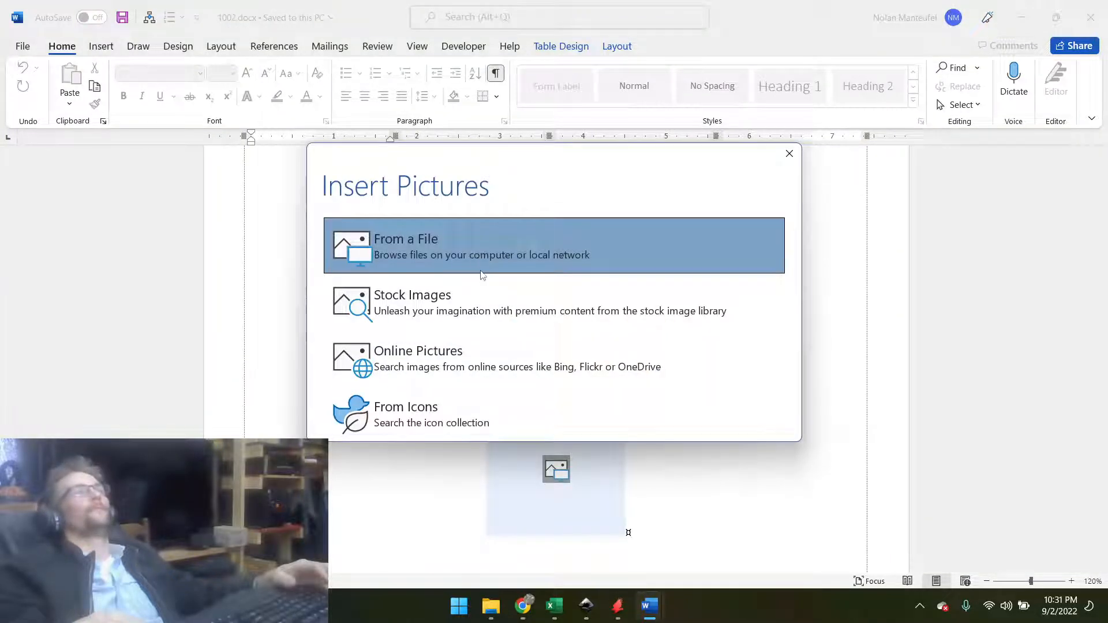
click(447, 270)
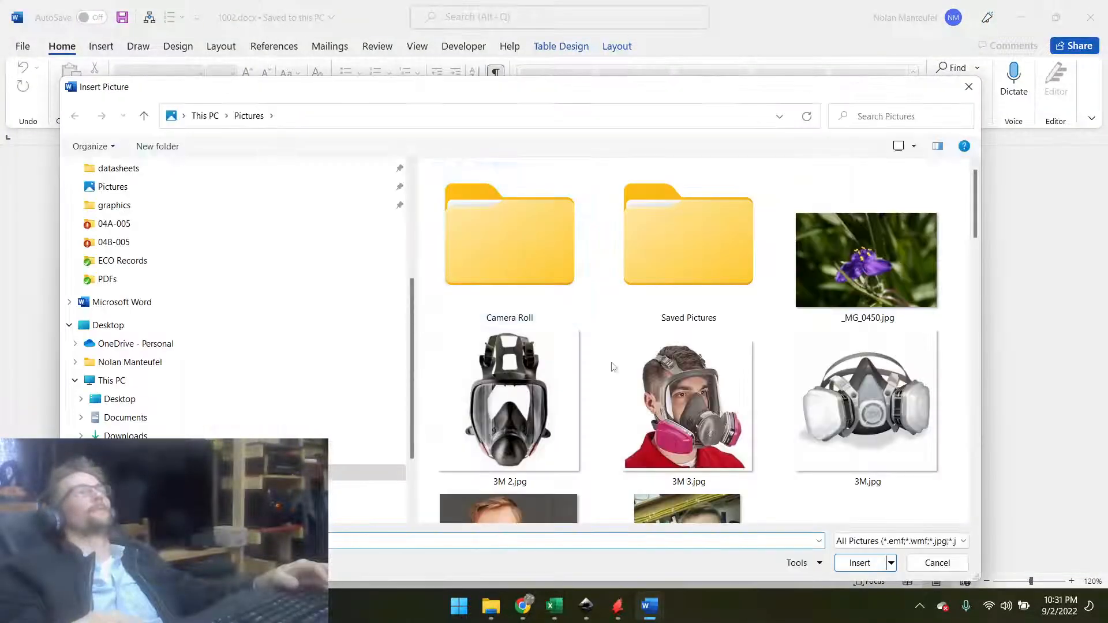
click(120, 229)
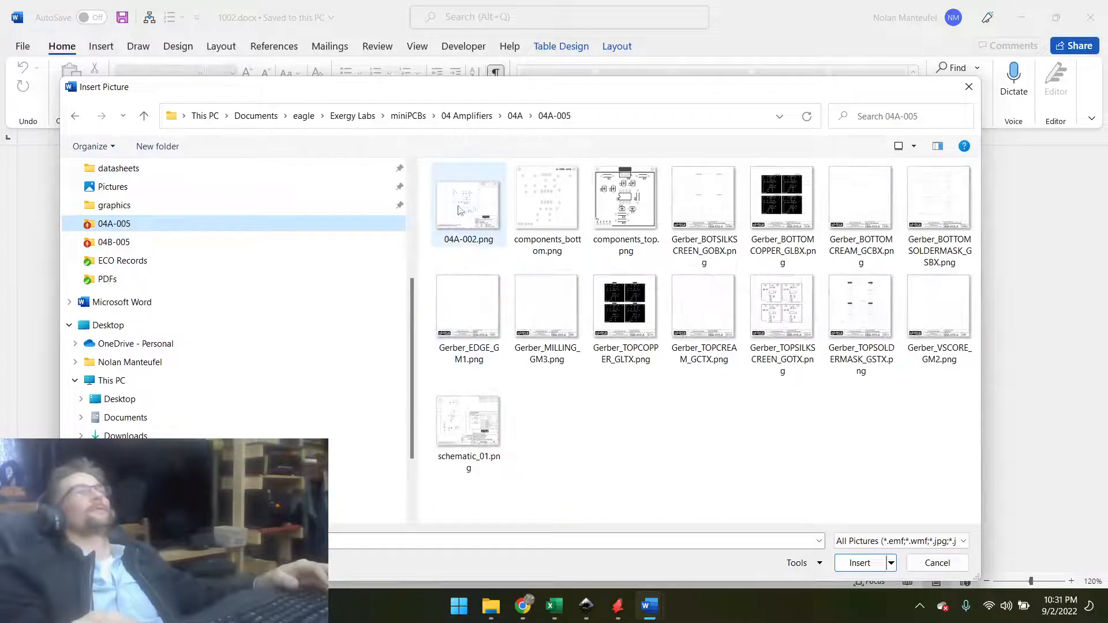
double_click(460, 210)
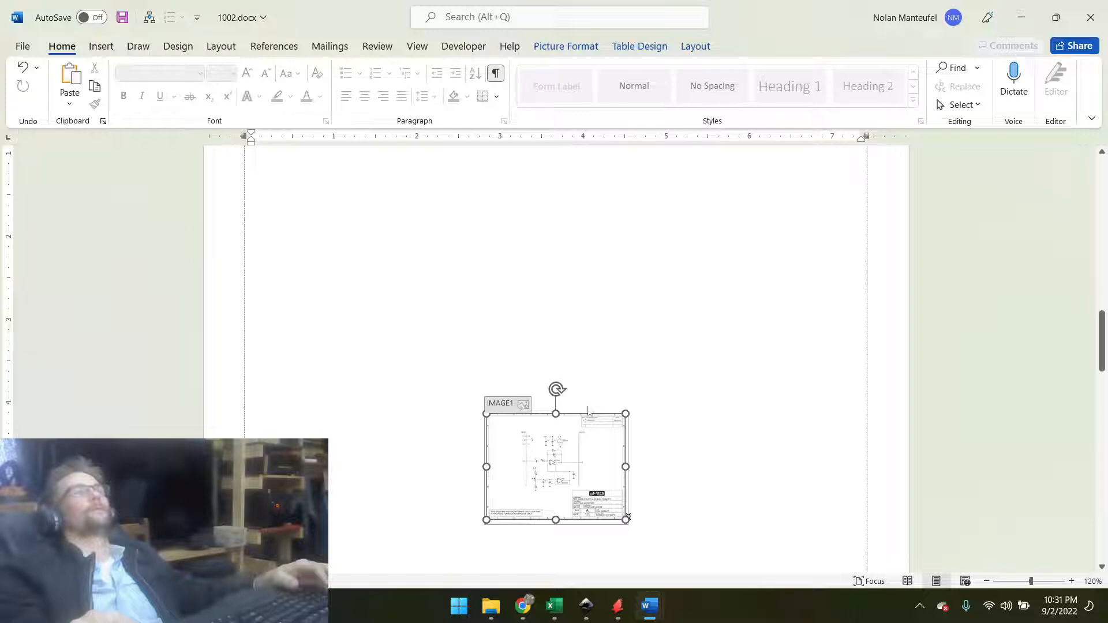
drag(626, 414, 815, 217)
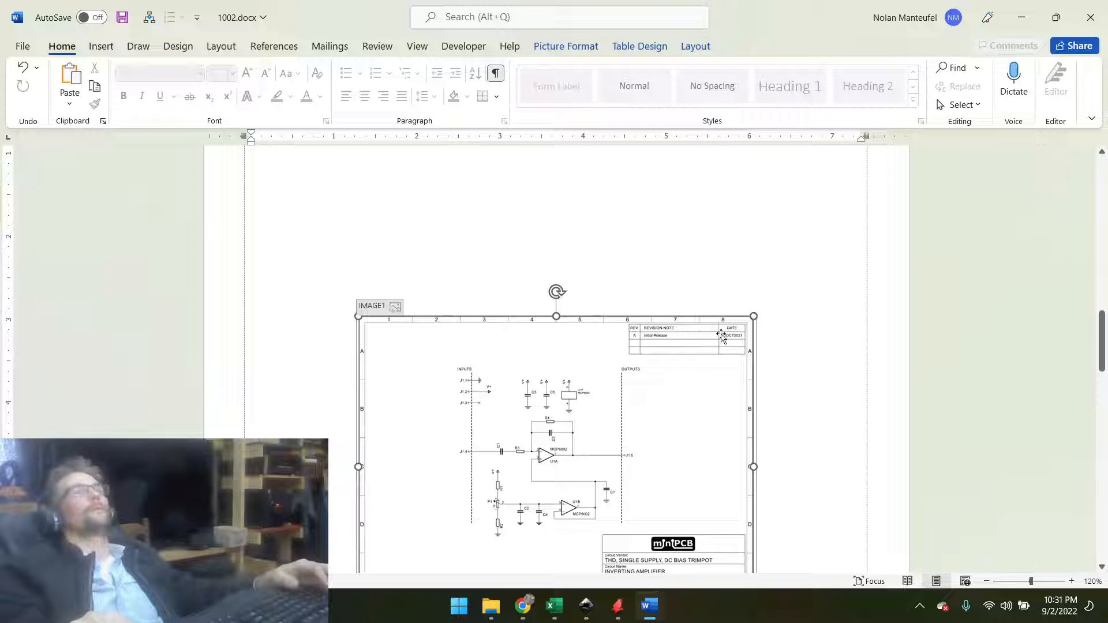
scroll(620, 392, down, 3)
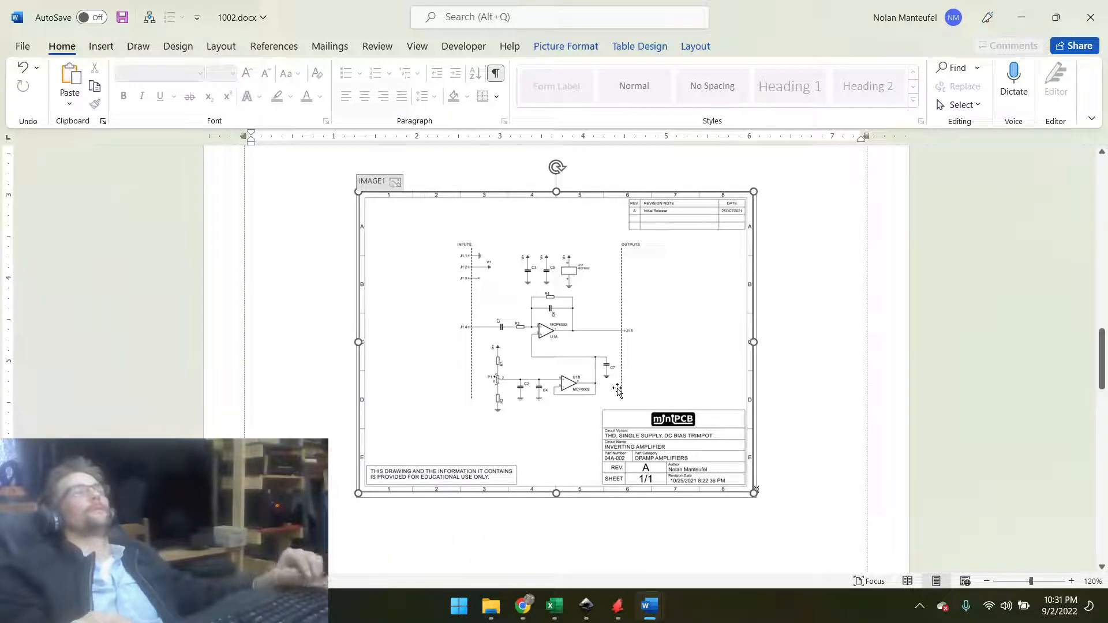
Delete the schematic picture from the IMAGE1 placeholder.
right_click(618, 392)
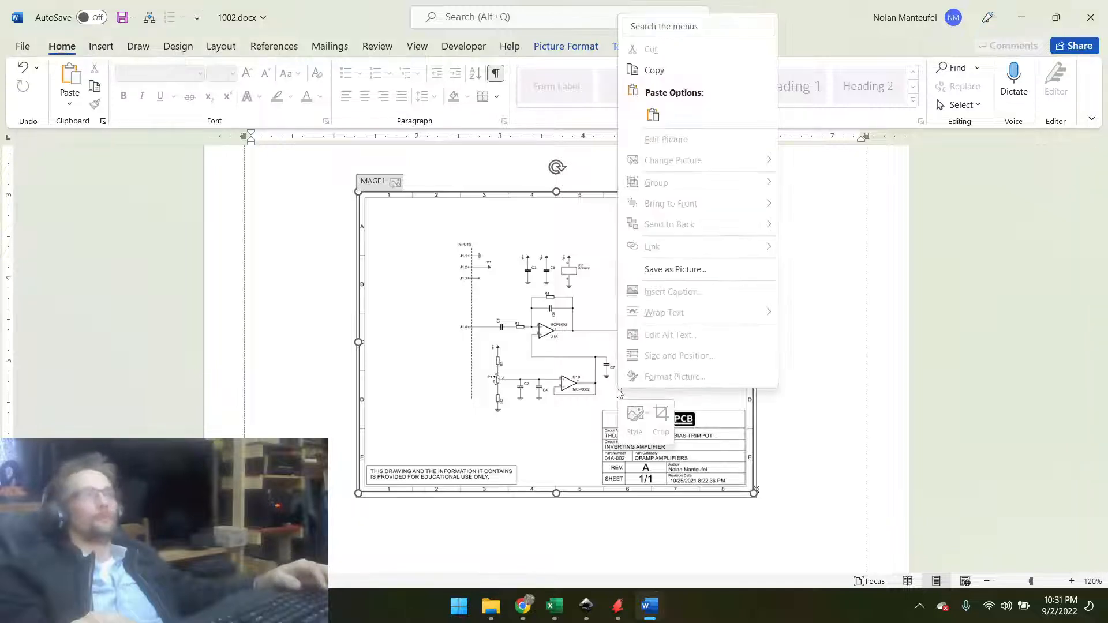
key(Escape)
key(Delete)
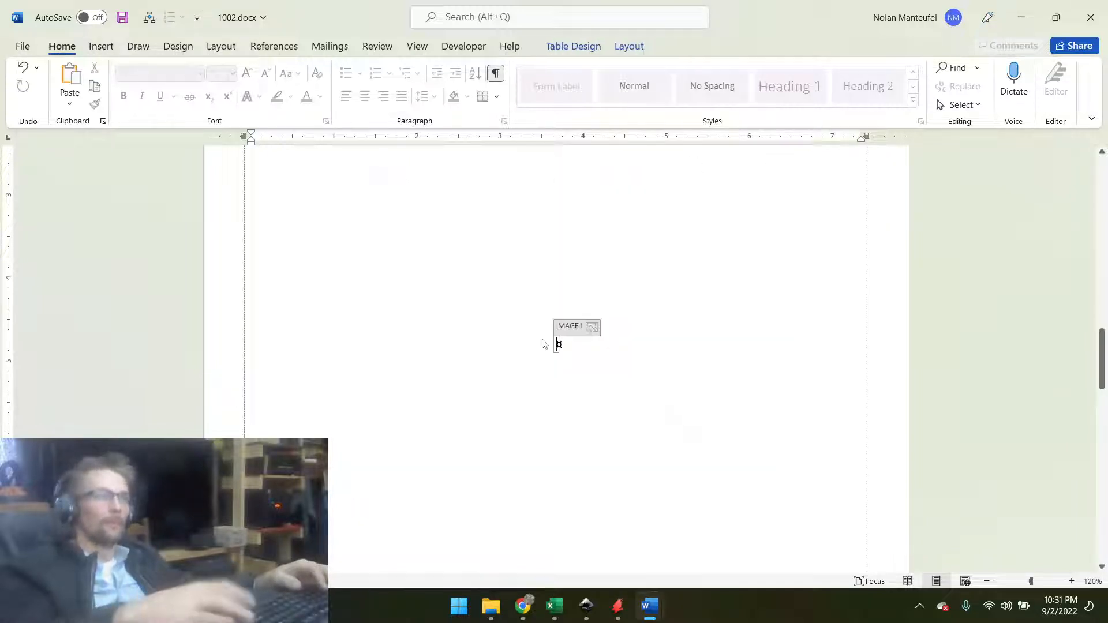
Switch to the 04A-005.docx datasheet and review its pages down to the schematic.
scroll(601, 411, down, 10)
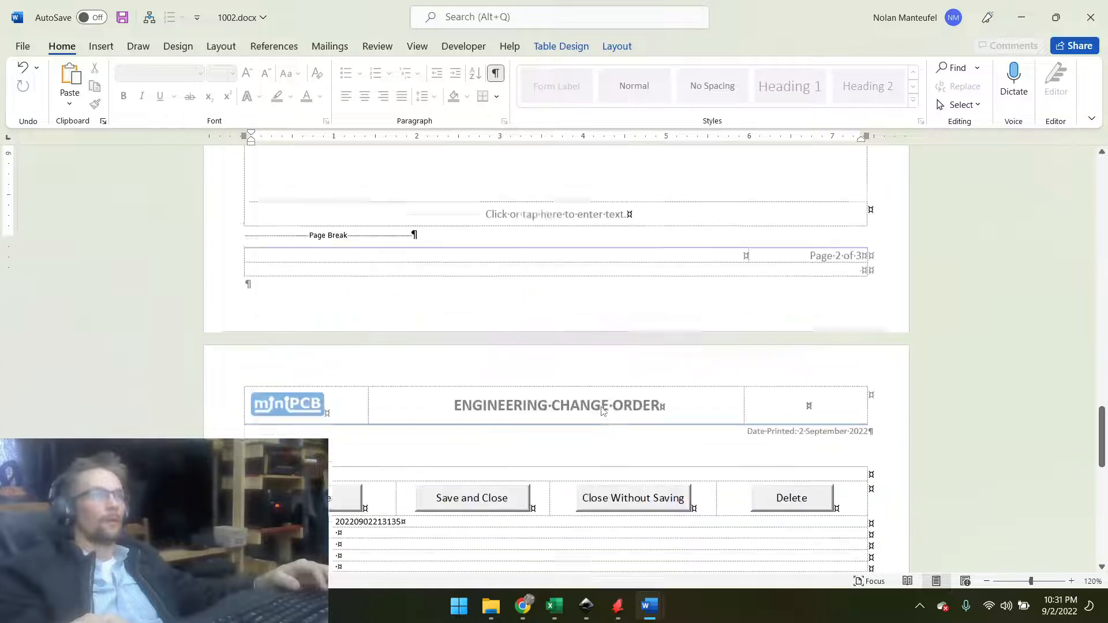
key(alt+Tab)
key(alt+Tab)
key(alt+Tab)
key(alt+Tab)
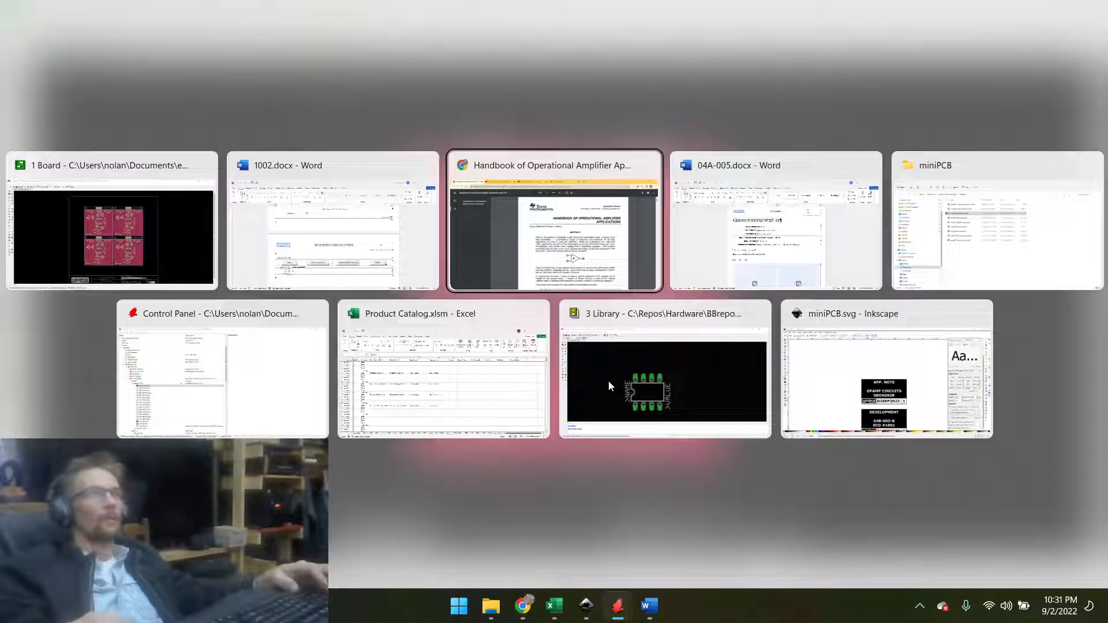
scroll(522, 390, down, 5)
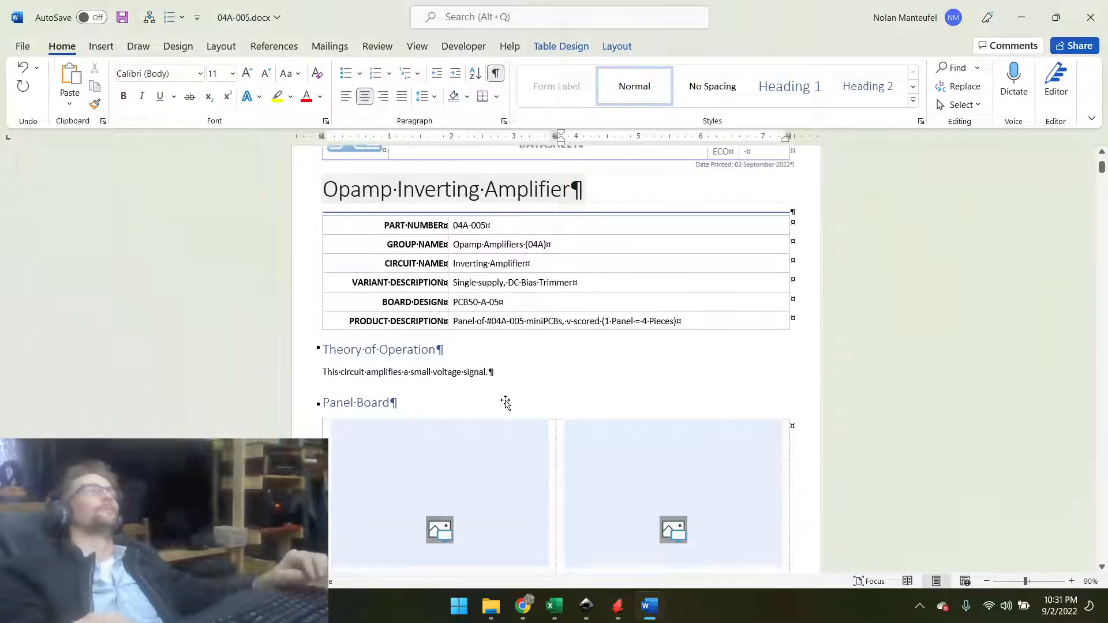
scroll(507, 404, down, 15)
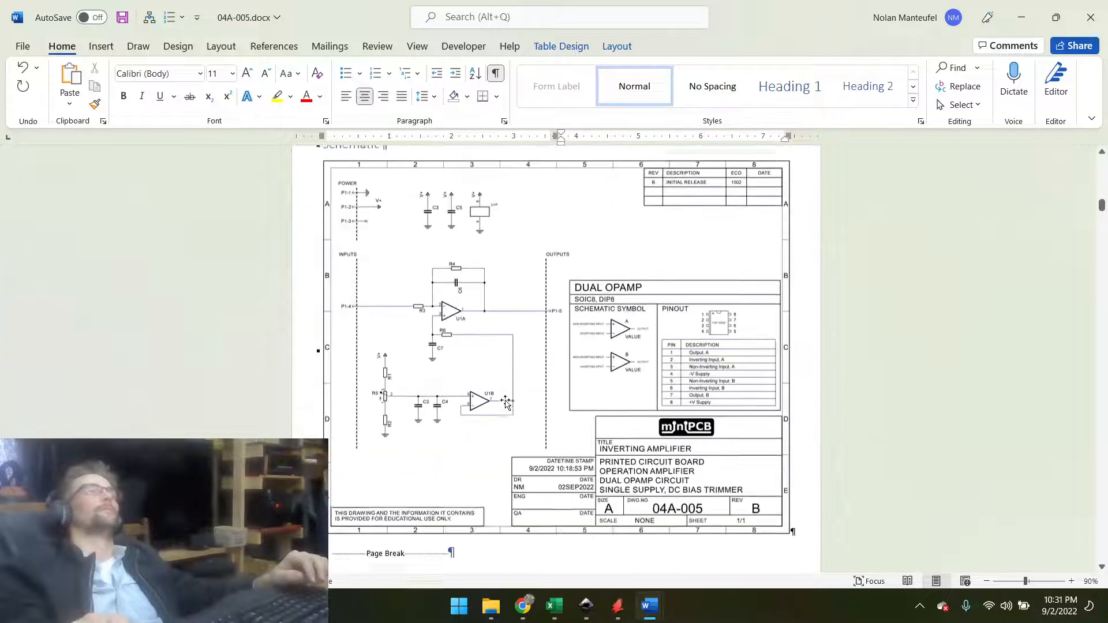
Switch to File Explorer and delete the outdated 04A-002.png picture from the 04A-005 folder.
key(alt+Tab)
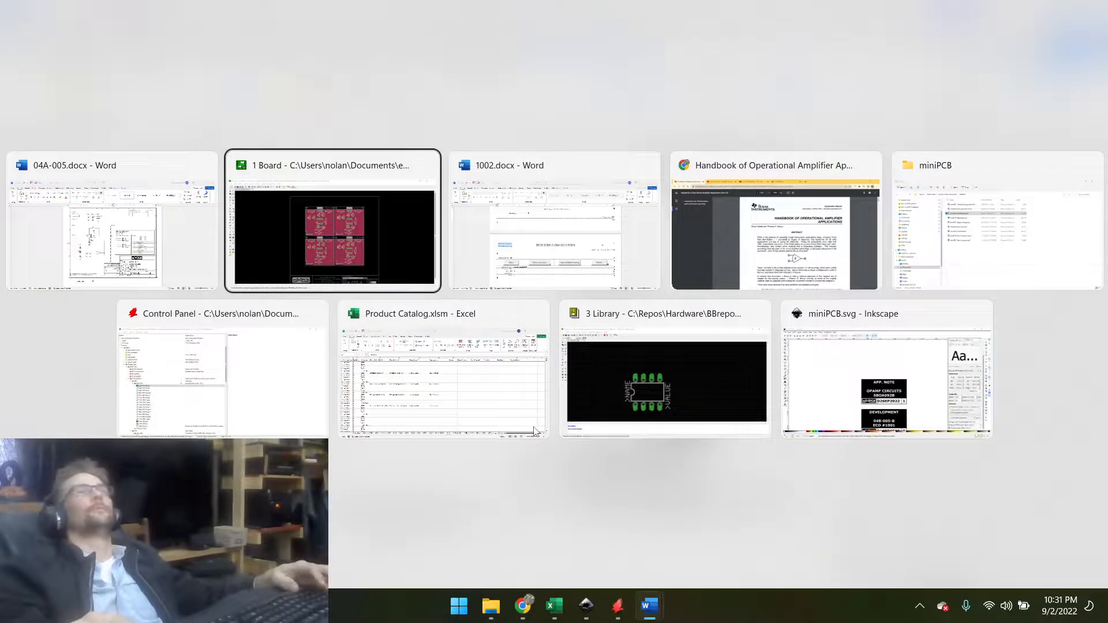
key(alt+Tab)
key(alt+Tab)
key(alt+Tab)
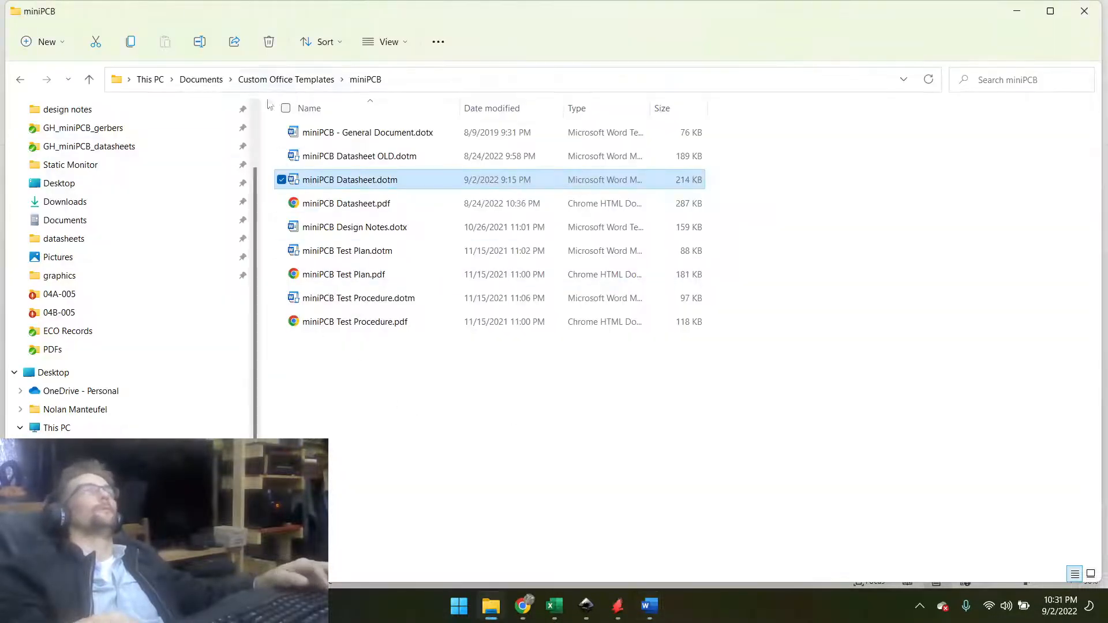
click(61, 295)
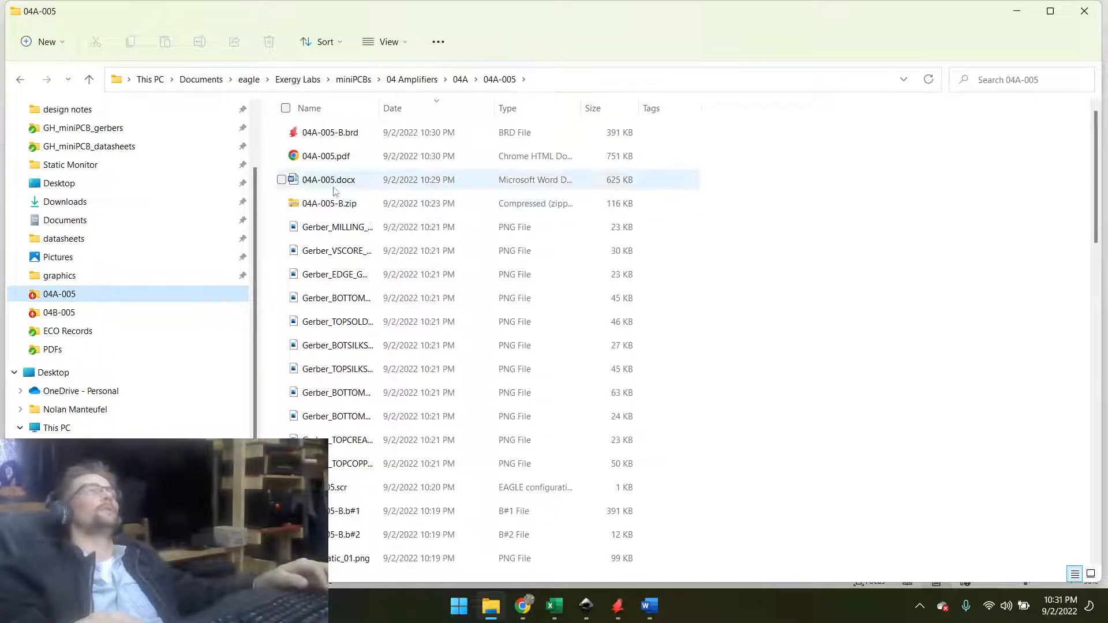
scroll(375, 461, down, 4)
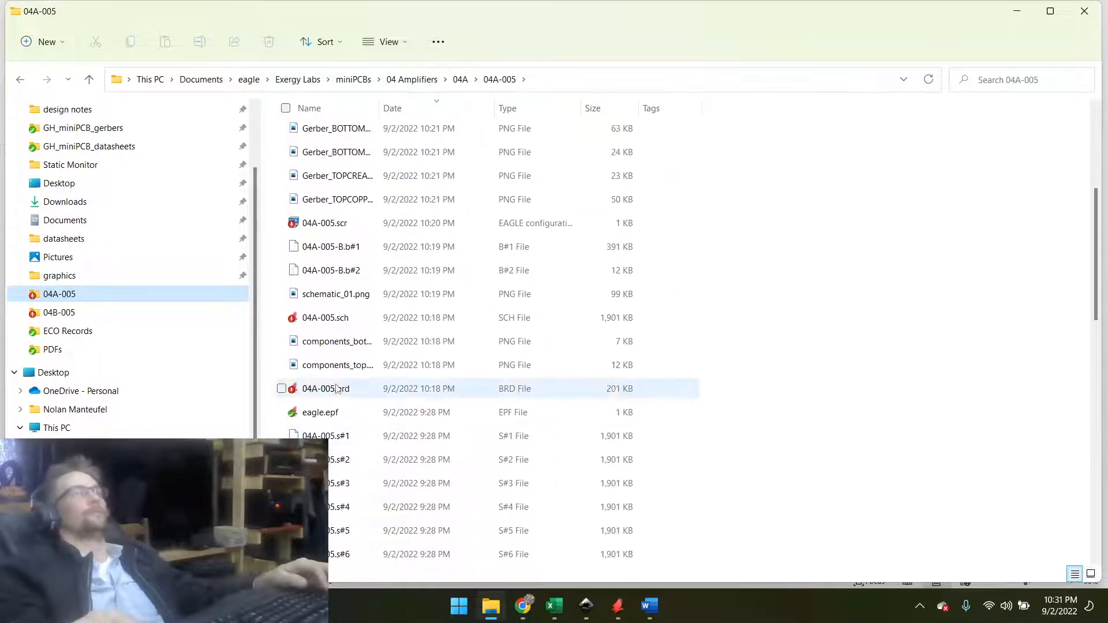
scroll(325, 381, down, 7)
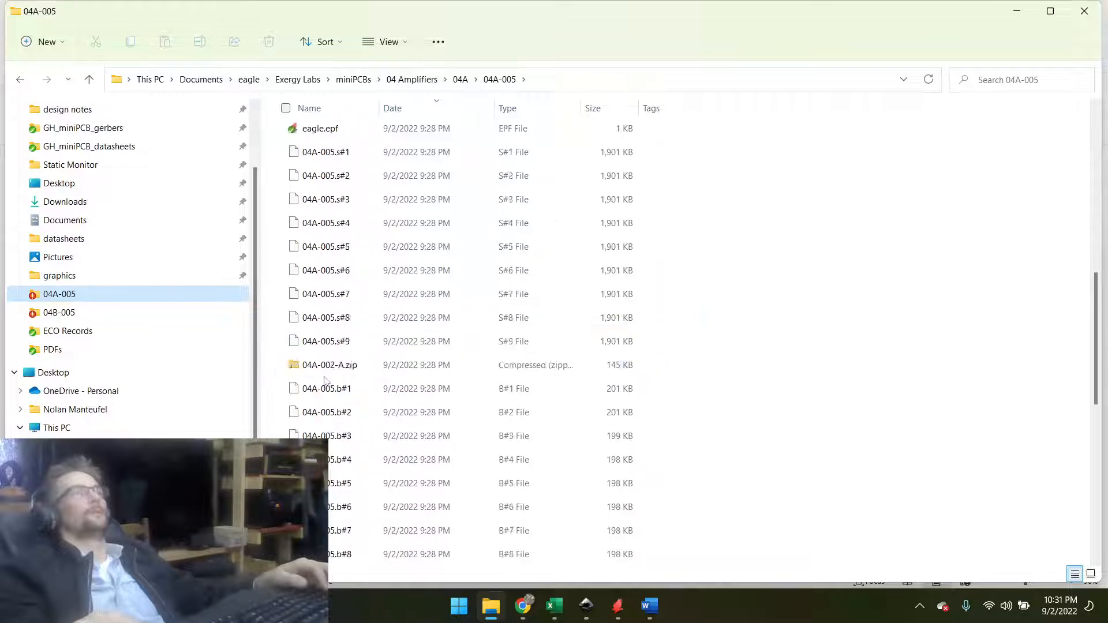
right_click(325, 386)
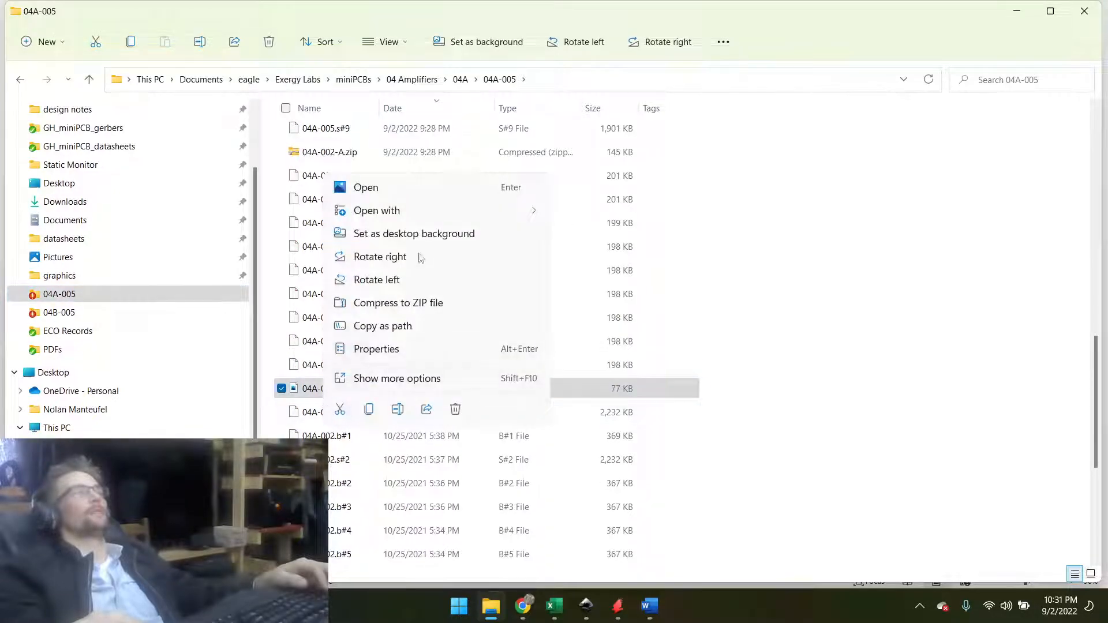
click(455, 409)
Return to the 04A-005.docx datasheet and check its schematic and part location drawings.
key(alt+Tab)
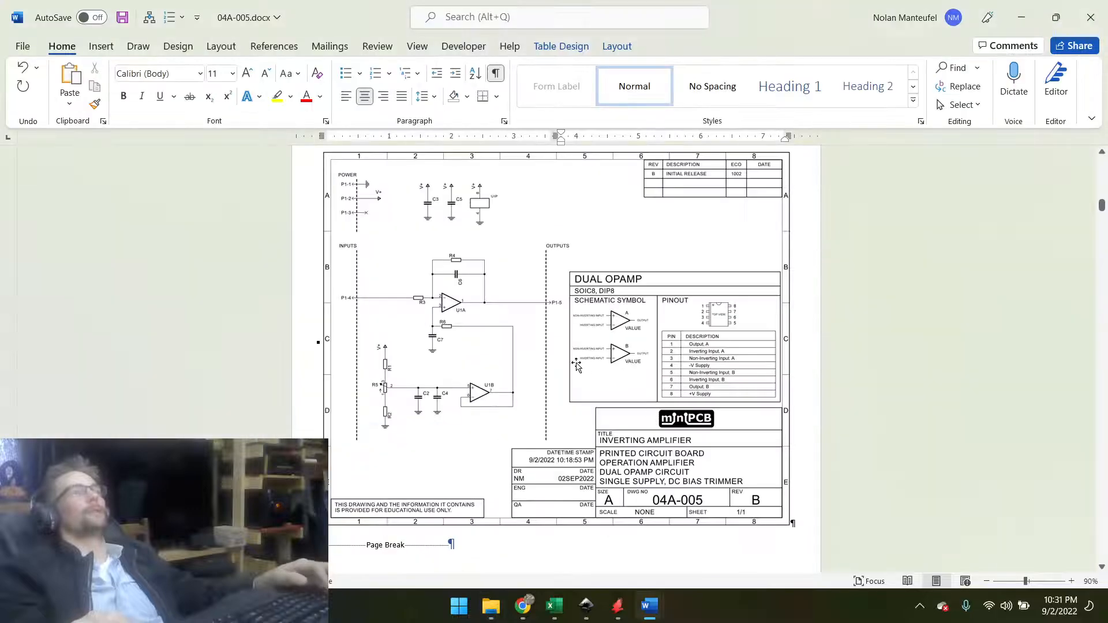
scroll(545, 380, up, 2)
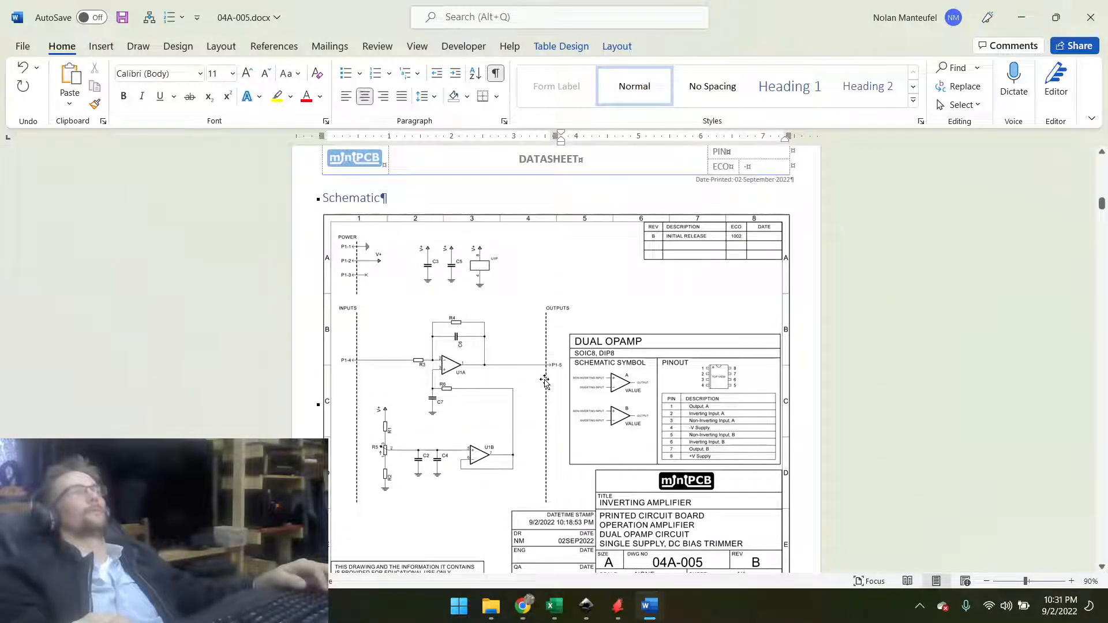
click(544, 382)
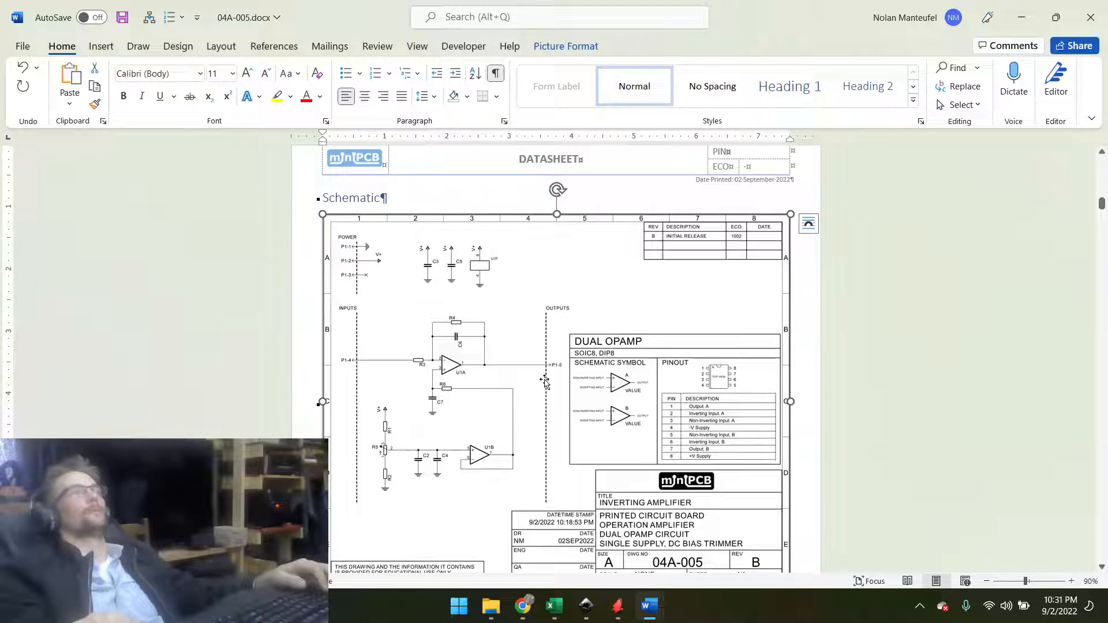
scroll(545, 381, up, 15)
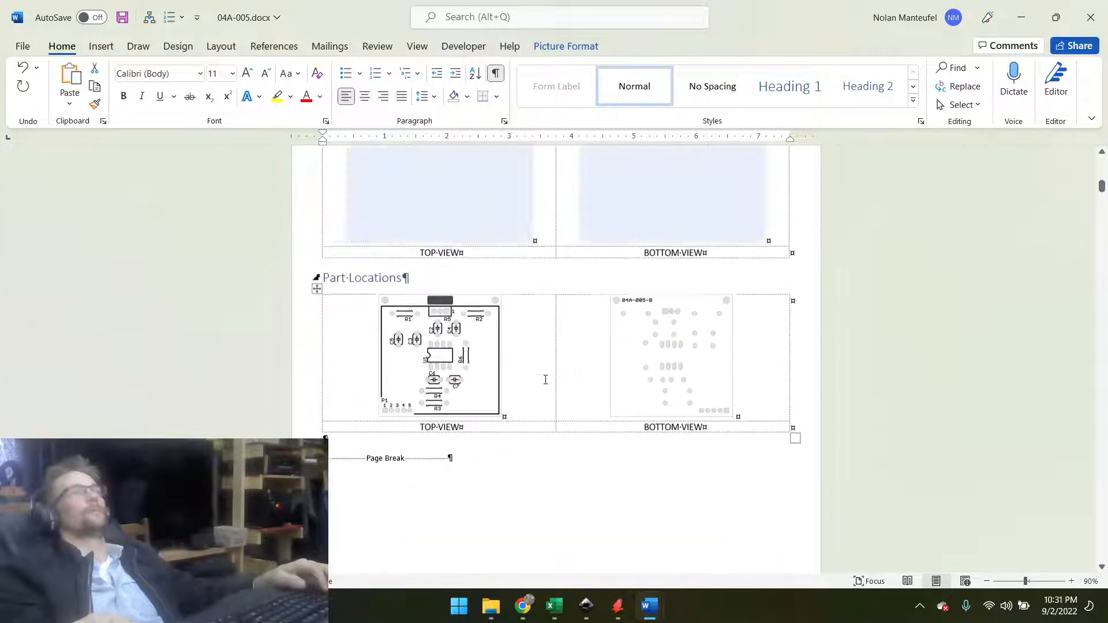
Switch to the 1002.docx engineering change order and look over its order details, empty image page and form controls.
key(alt+Tab)
key(Tab)
key(Tab)
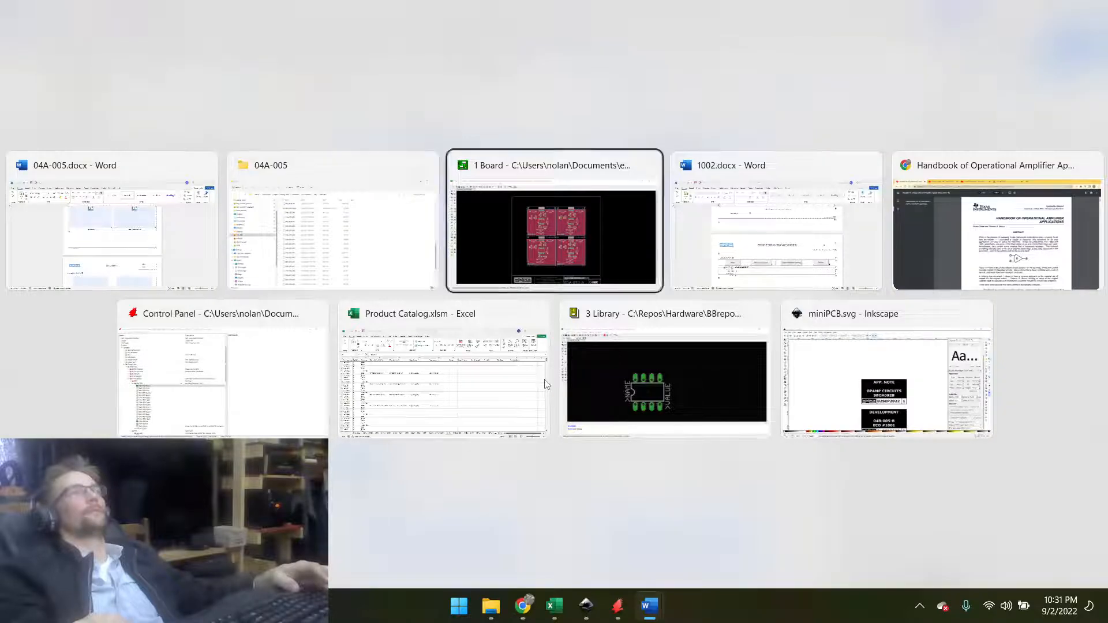
scroll(534, 356, up, 10)
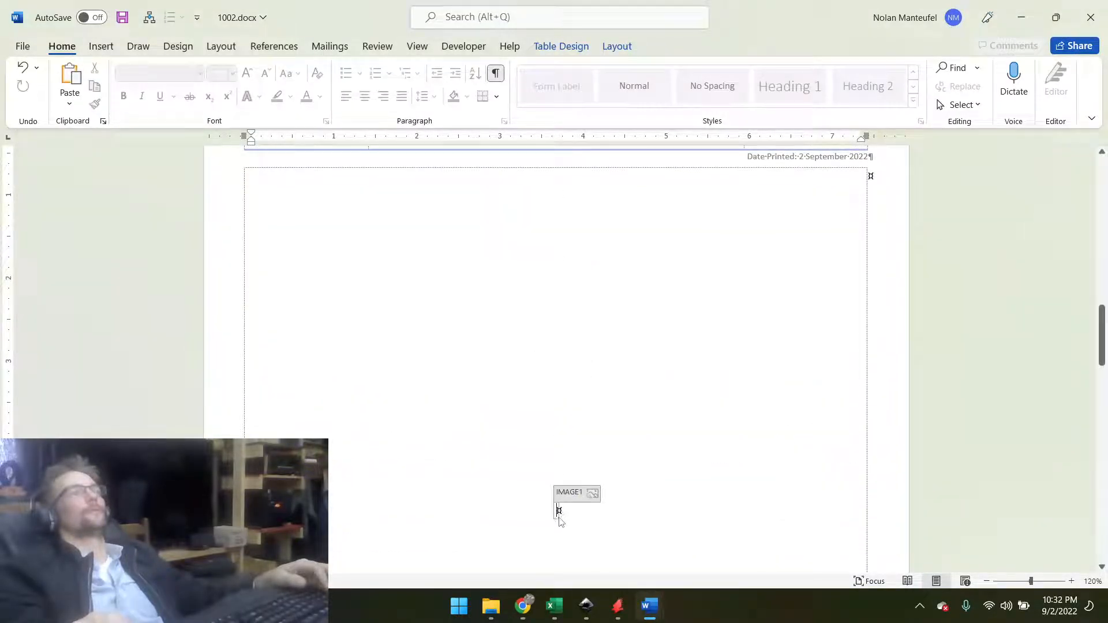
click(389, 272)
scroll(571, 359, up, 10)
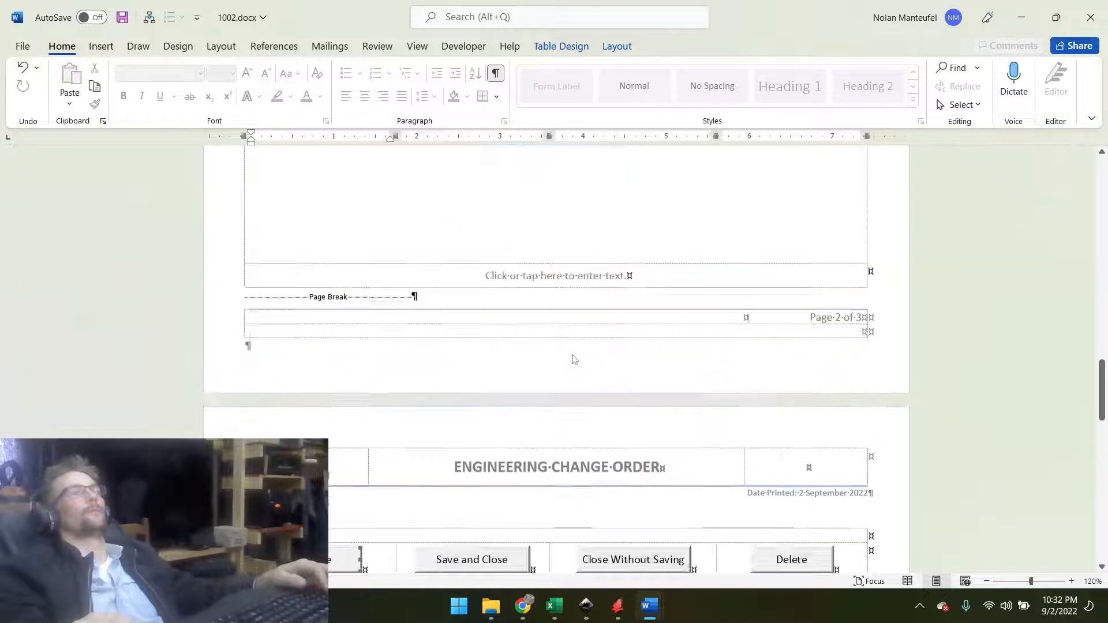
scroll(570, 351, up, 1)
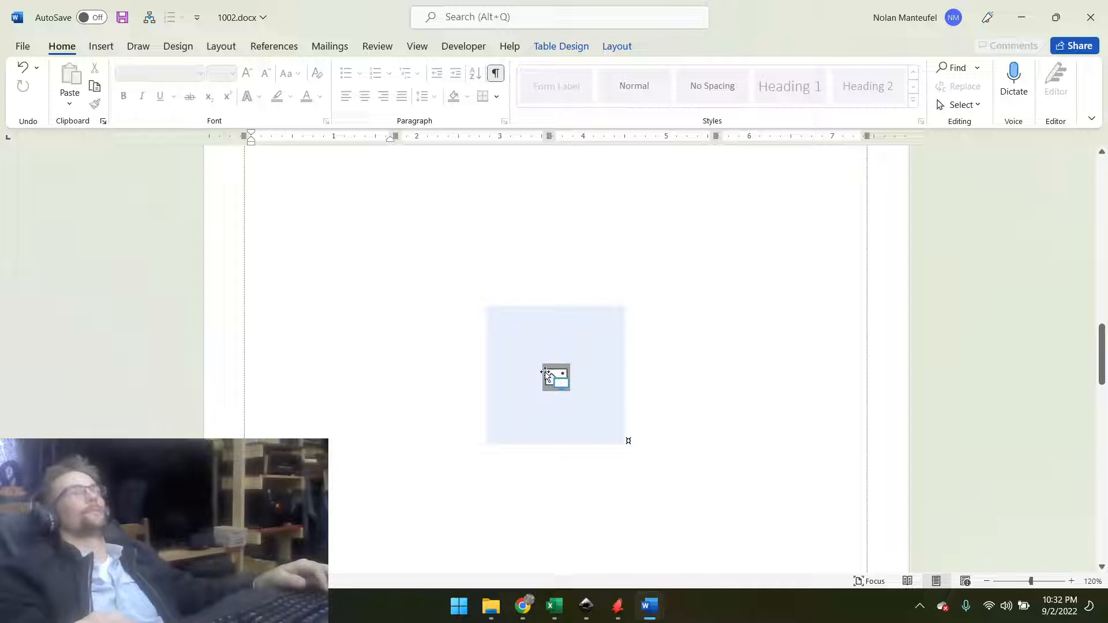
ctrl+scroll(550, 425, down, 5)
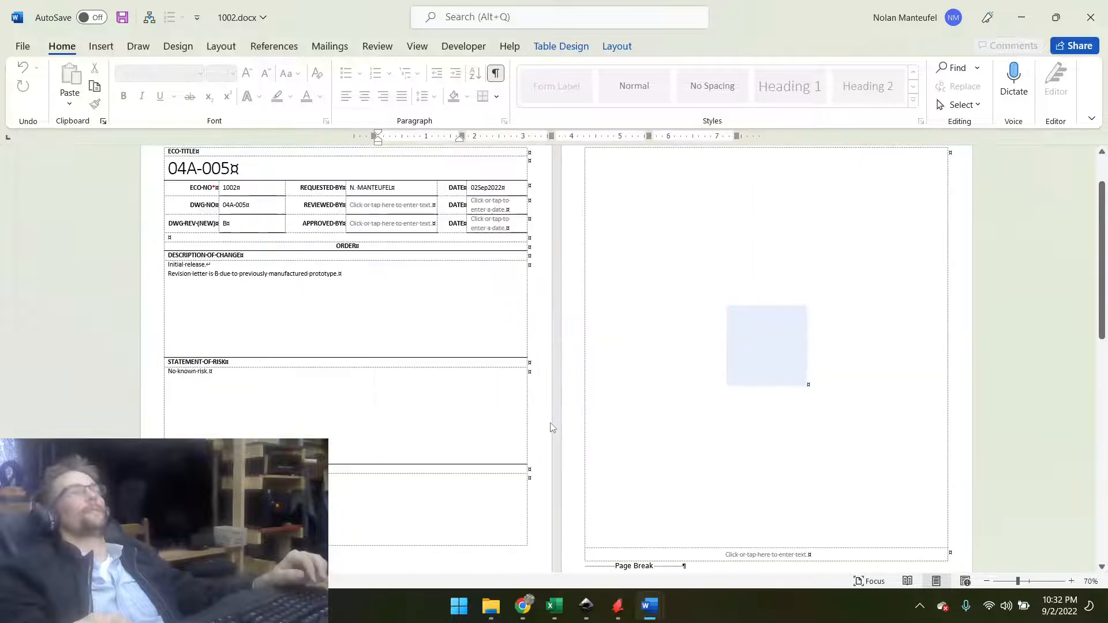
scroll(550, 425, down, 2)
scroll(693, 423, up, 3)
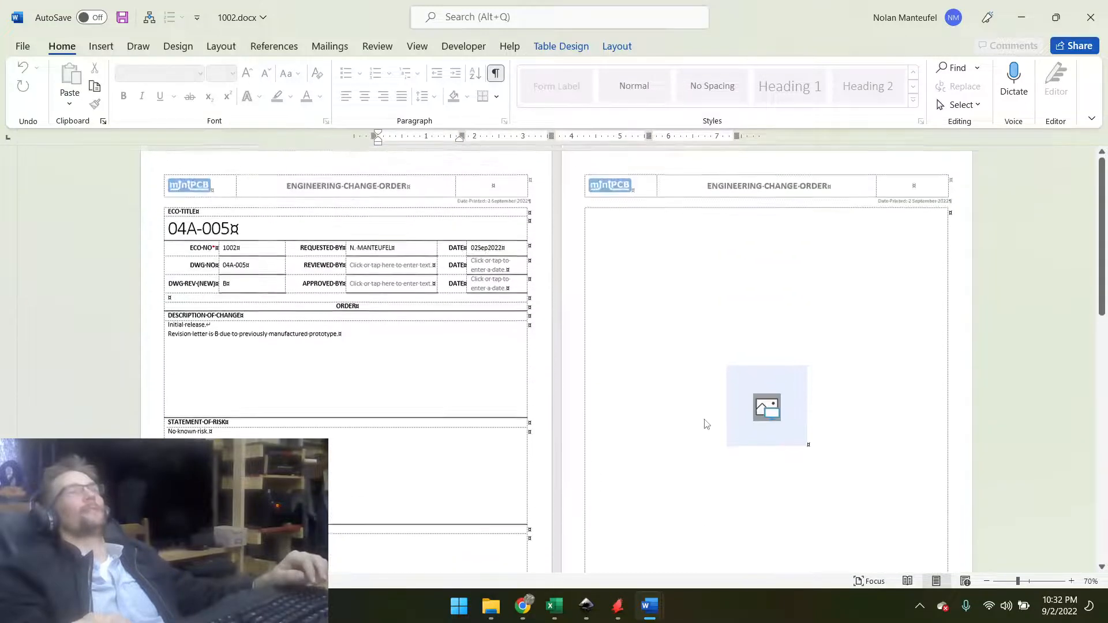
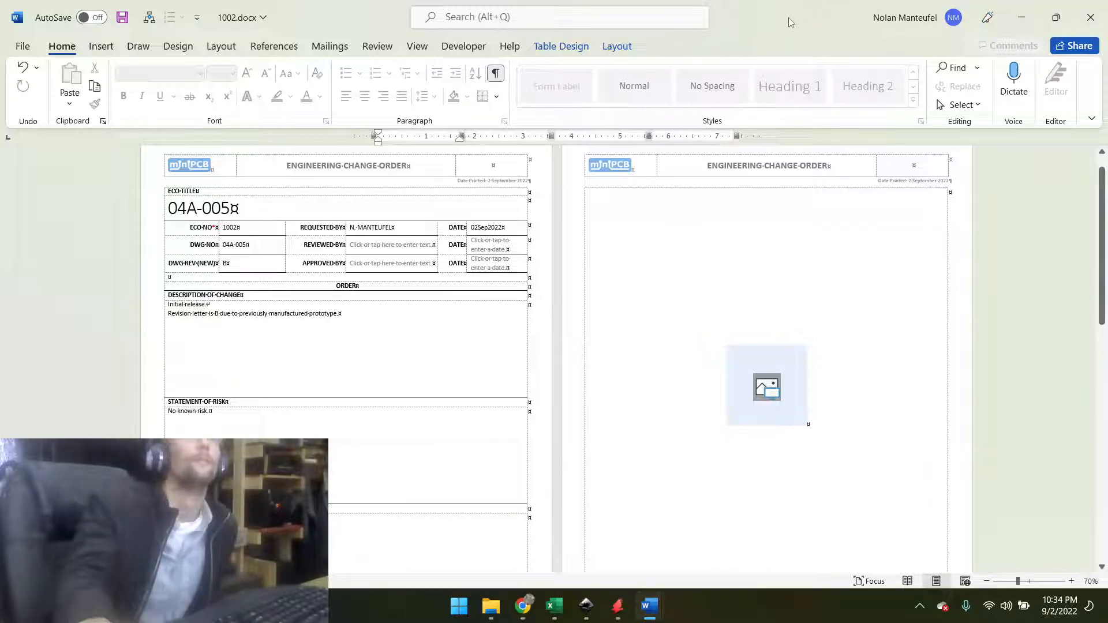
scroll(717, 339, down, 10)
scroll(717, 338, up, 5)
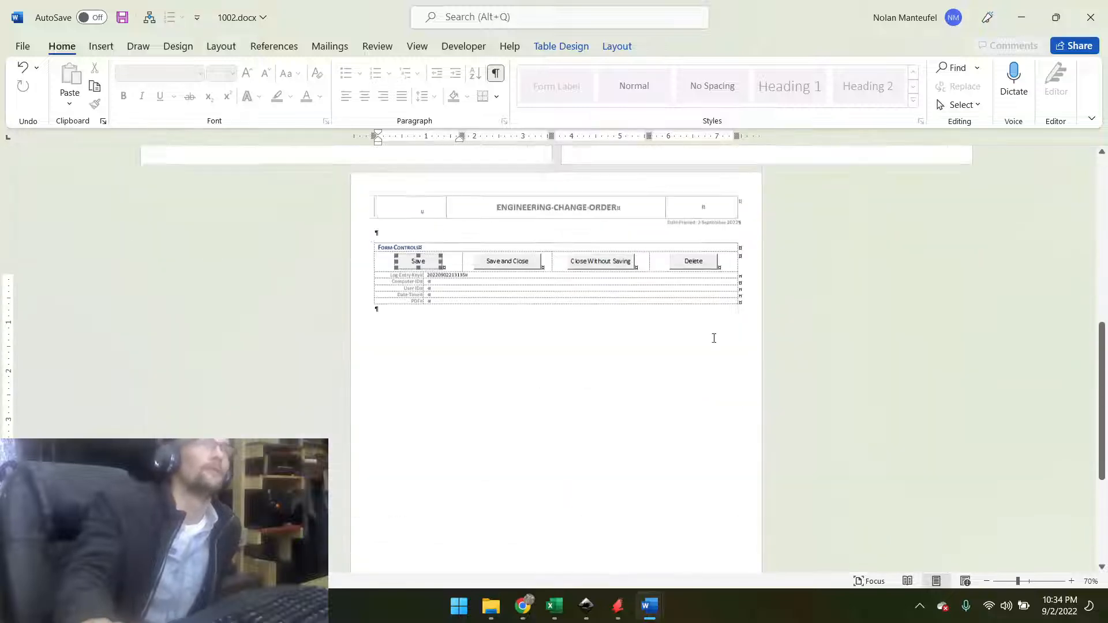
scroll(649, 413, down, 3)
scroll(816, 430, up, 12)
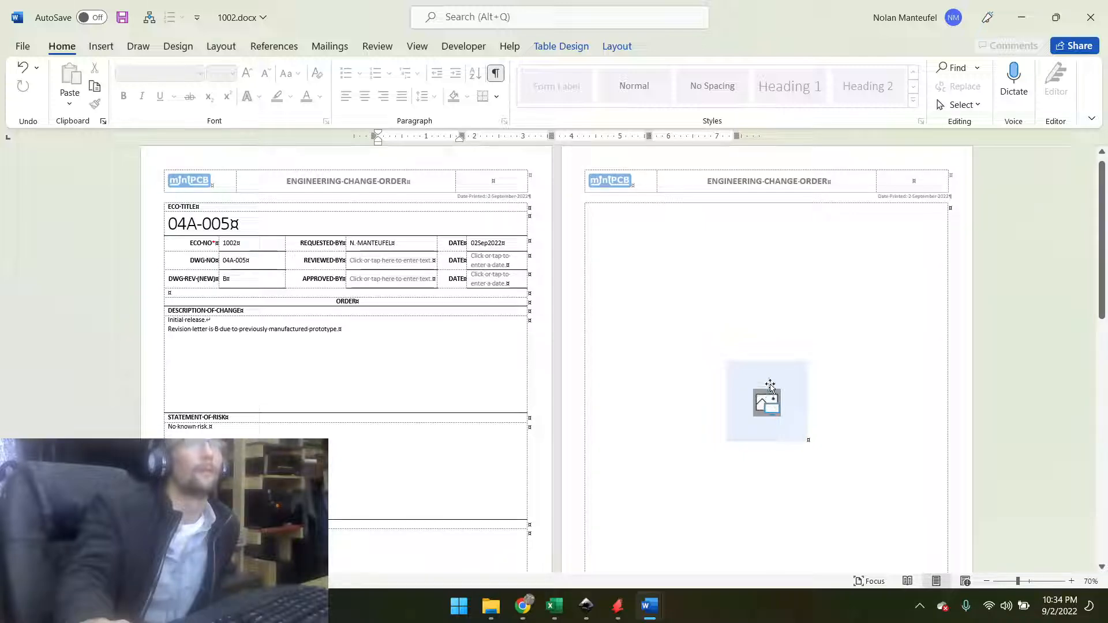
scroll(607, 393, down, 1)
scroll(611, 404, down, 5)
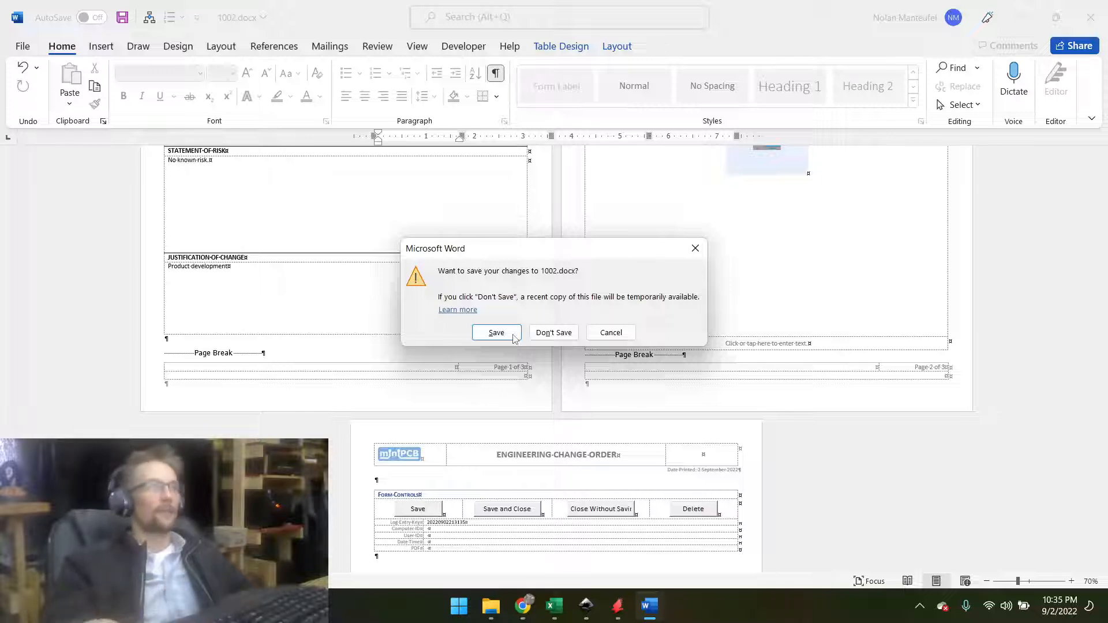
Save and close the 1002.docx change order and the 04A-005.docx datasheet.
click(512, 333)
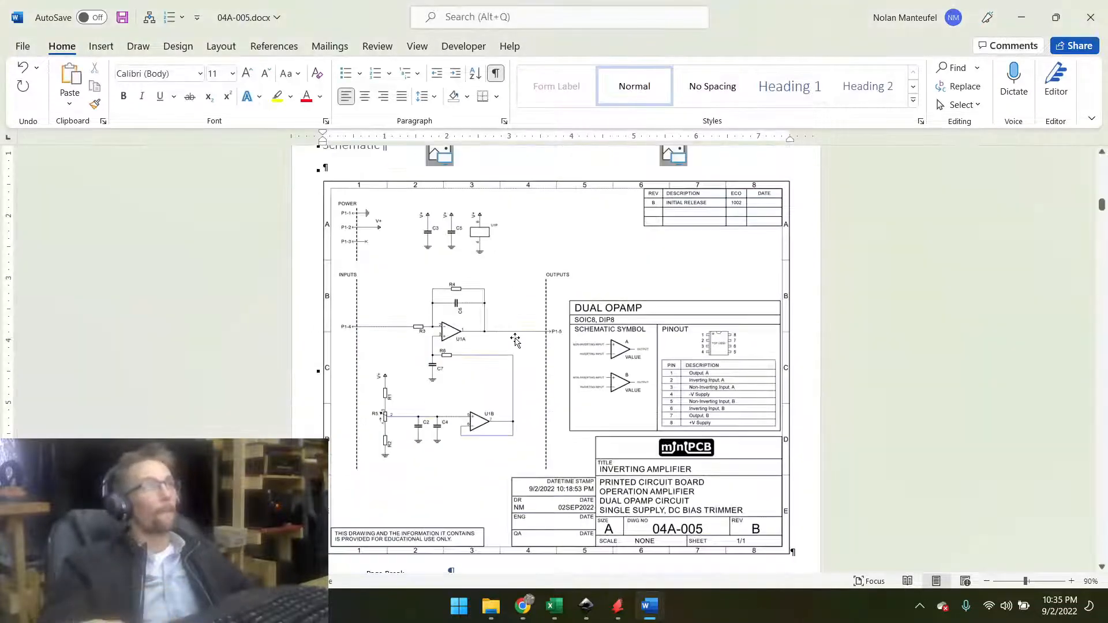
scroll(761, 236, up, 20)
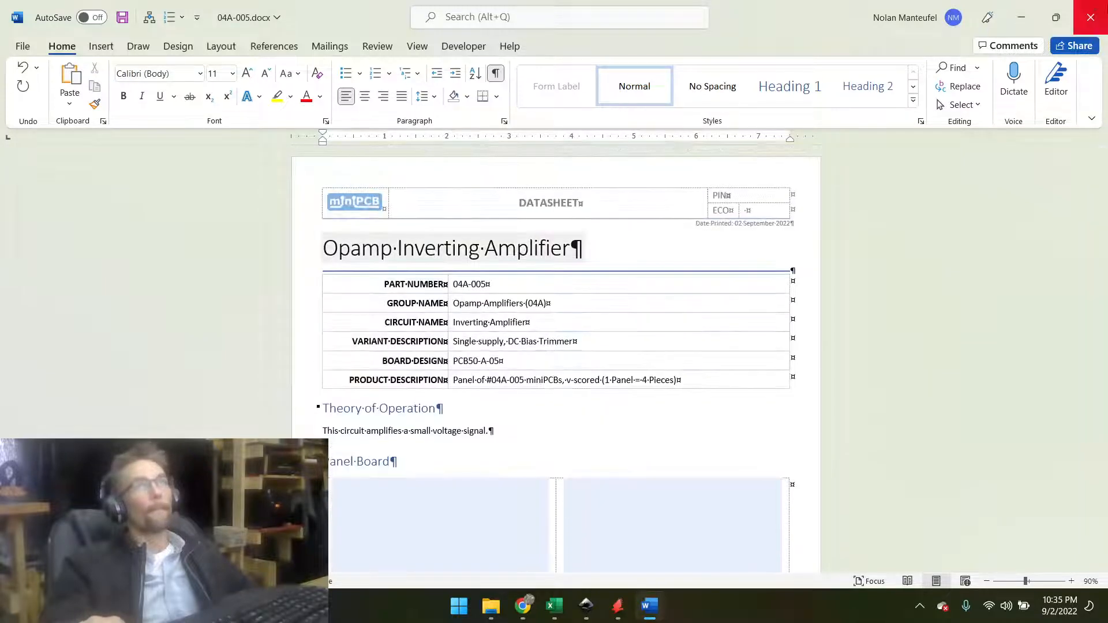
click(1091, 18)
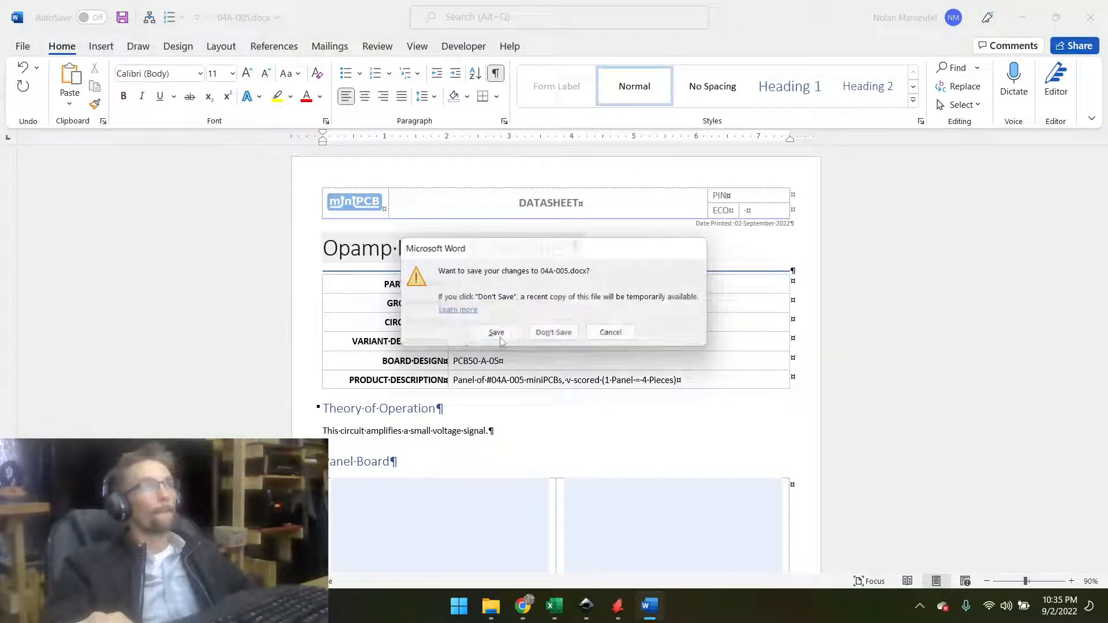
click(503, 334)
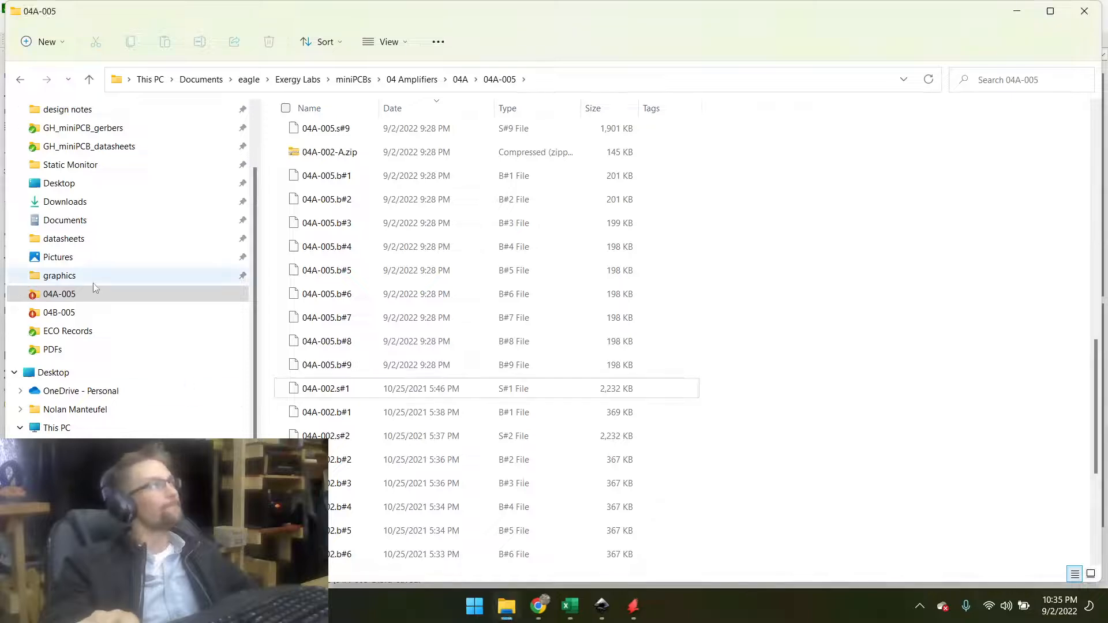
Open 1002.docx from the ECO Records folder under C:\Repos\miniPCB\ECO\ECObase.
scroll(90, 283, up, 2)
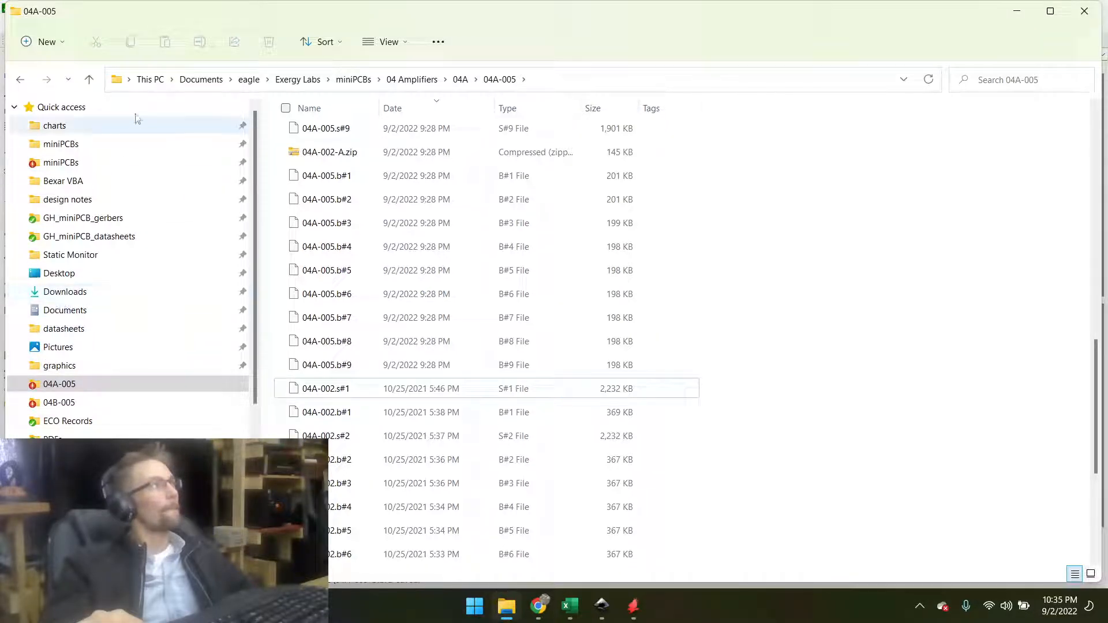
click(150, 79)
double_click(360, 237)
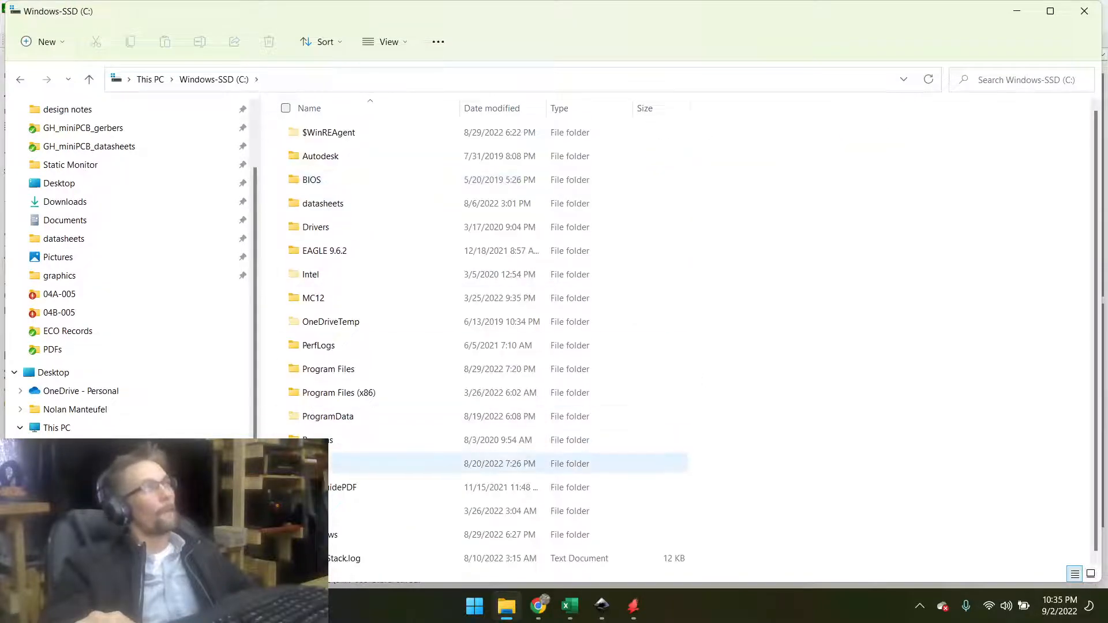
double_click(323, 464)
double_click(322, 203)
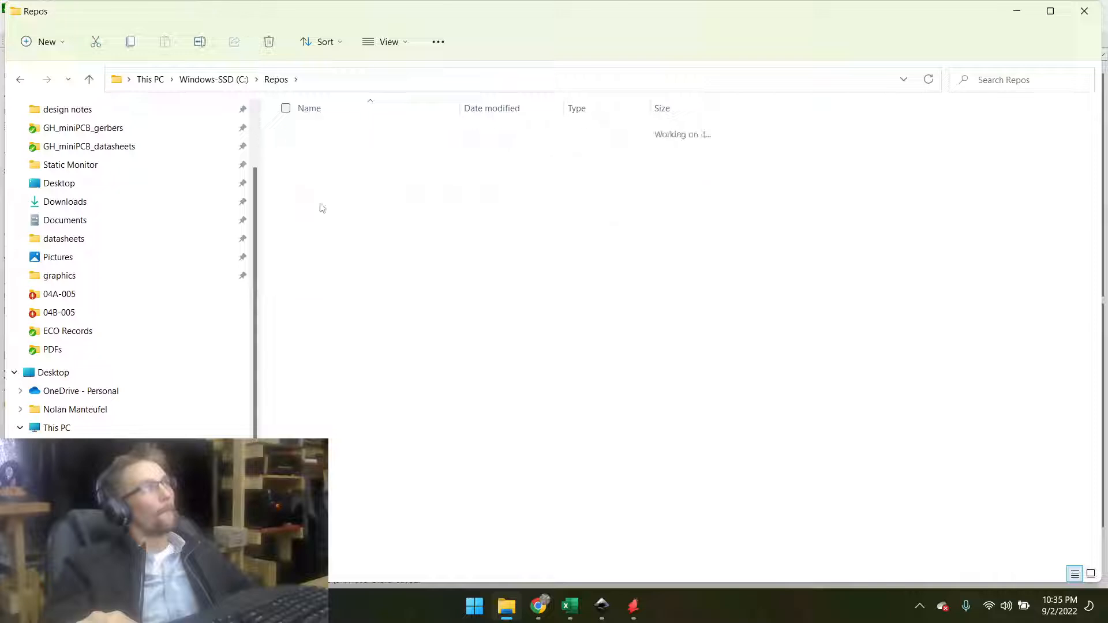
double_click(320, 162)
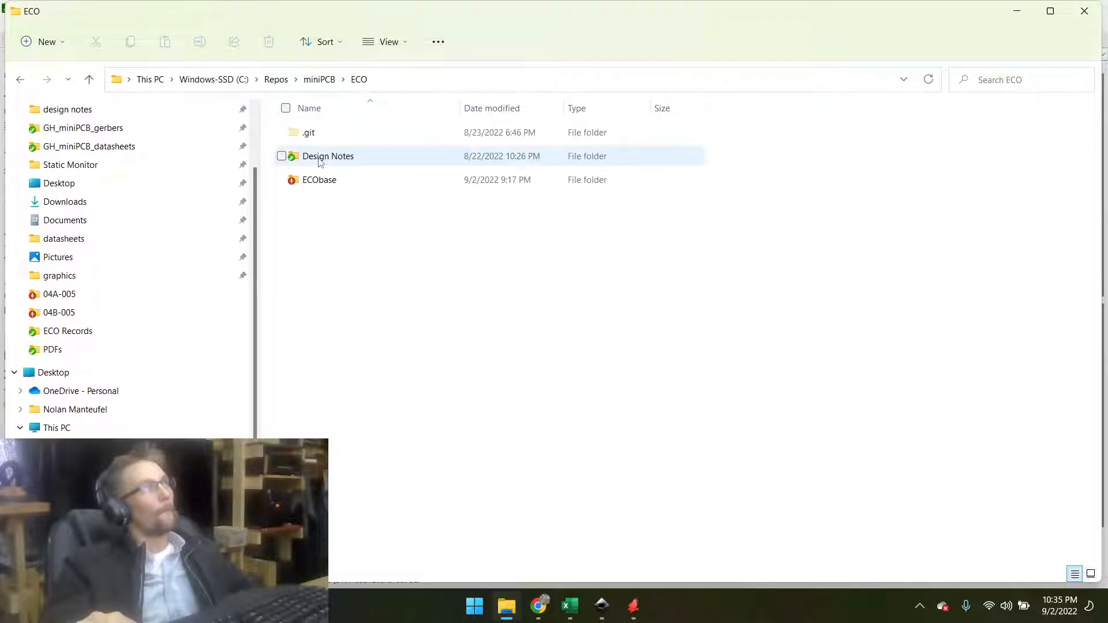
double_click(316, 181)
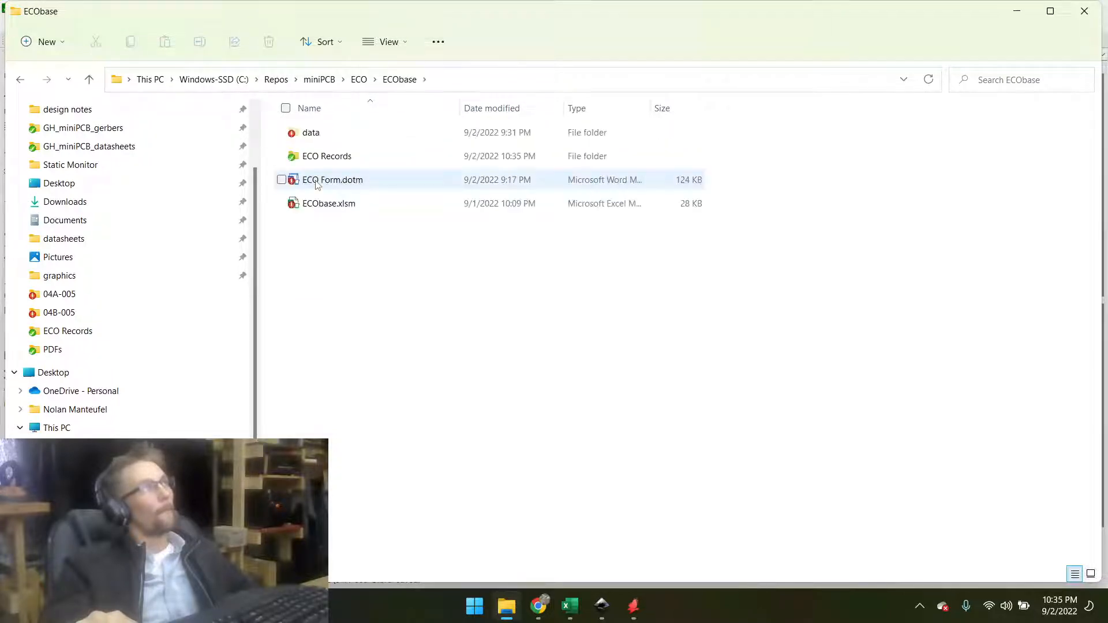
click(314, 161)
double_click(315, 162)
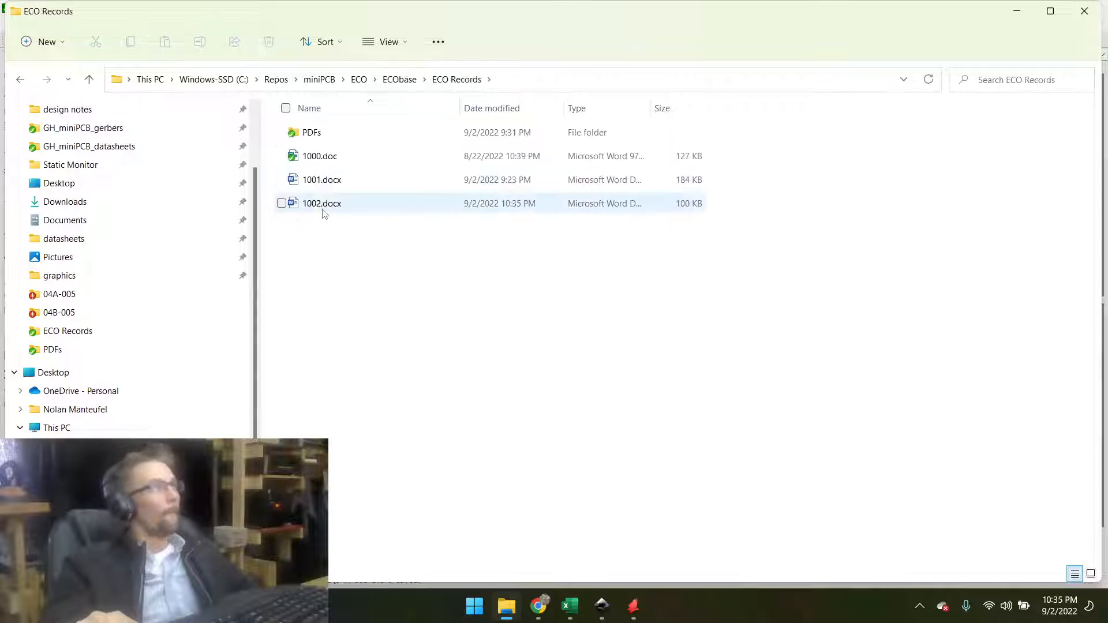
double_click(322, 207)
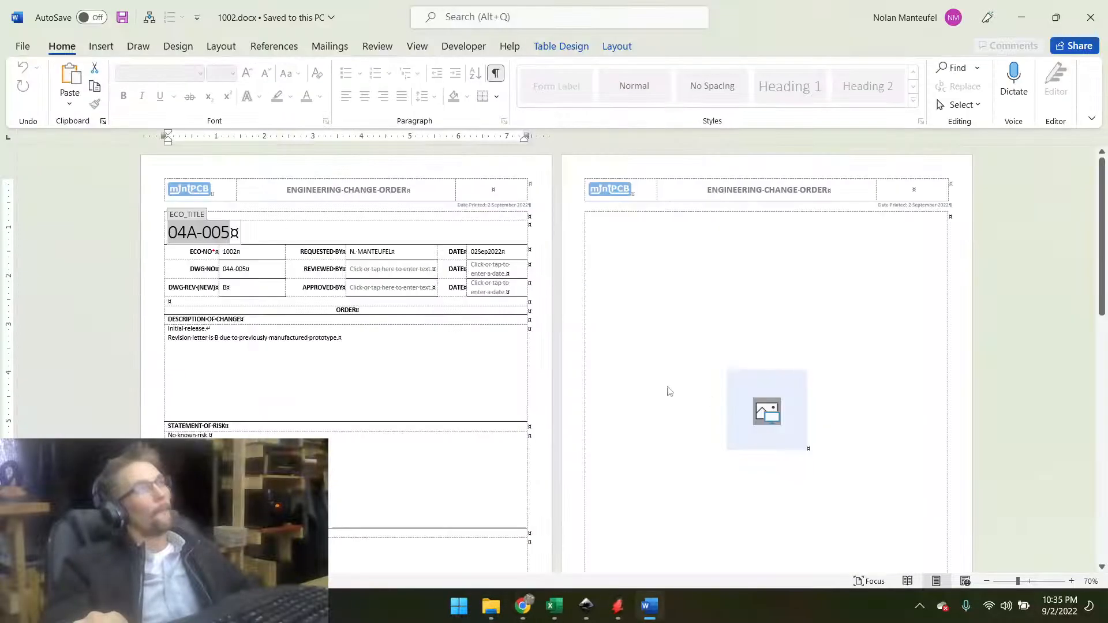
Insert schematic_01.png from the 04A-005 folder into the change order's empty image placeholder on page 2.
click(762, 410)
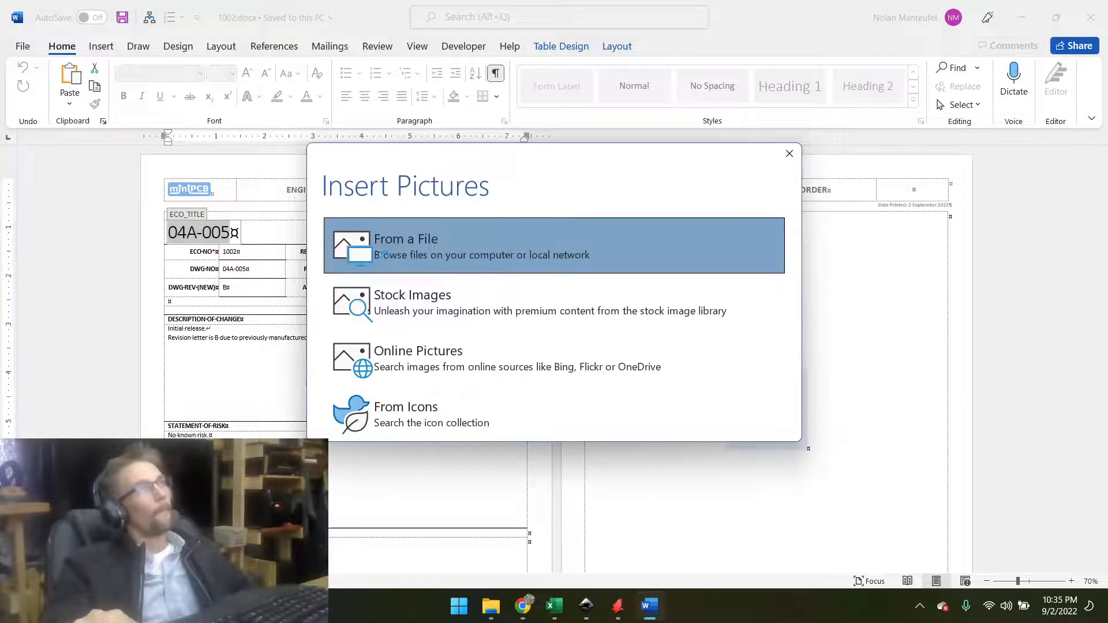
click(505, 255)
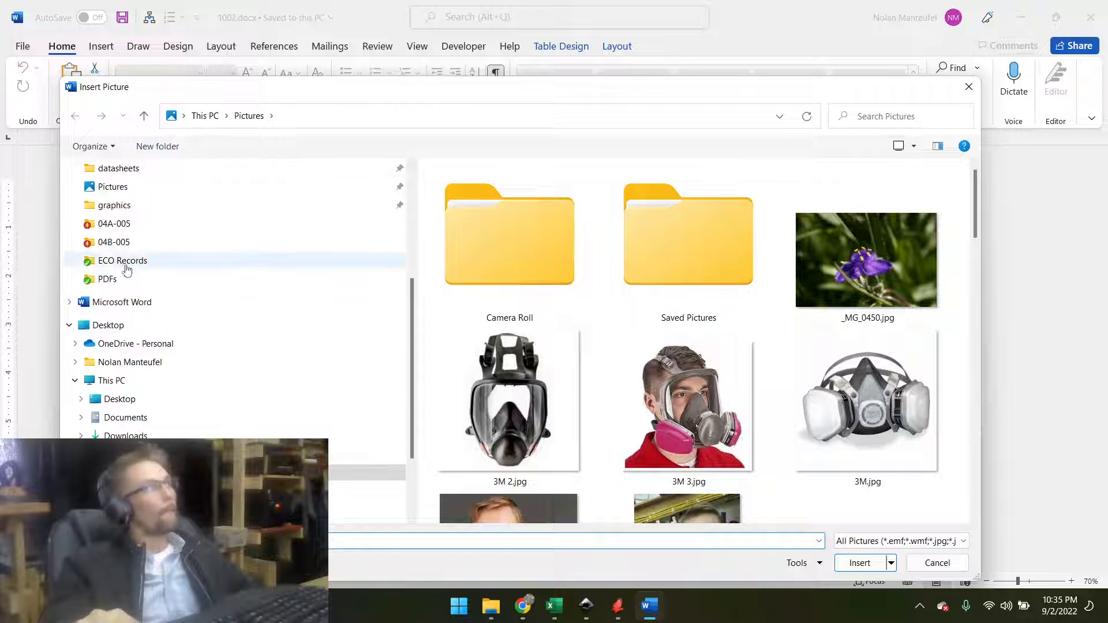
click(155, 225)
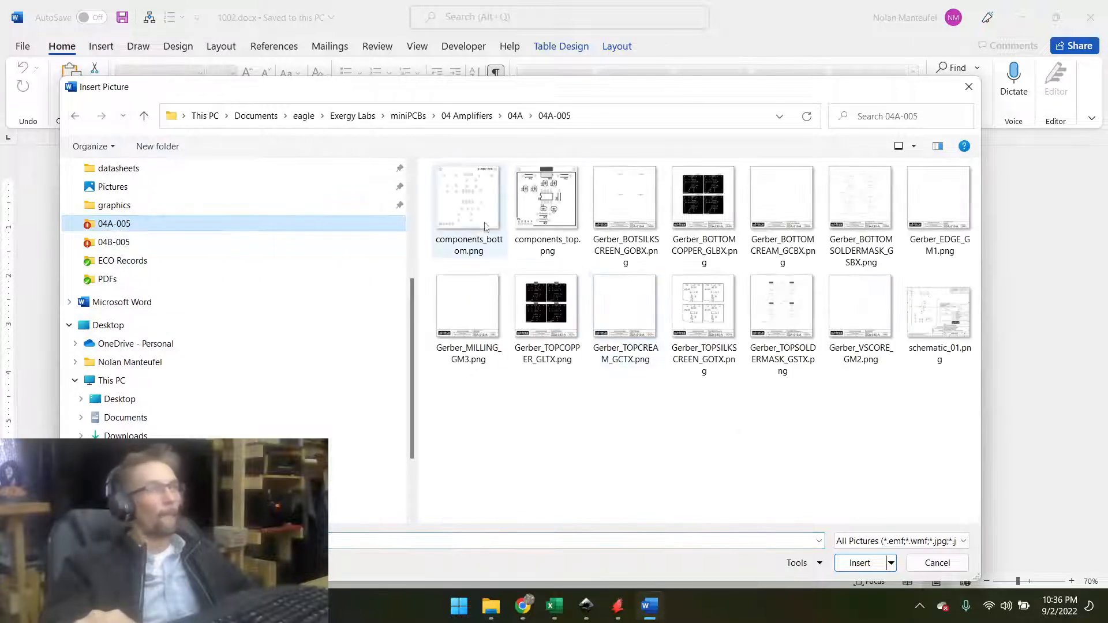
double_click(933, 319)
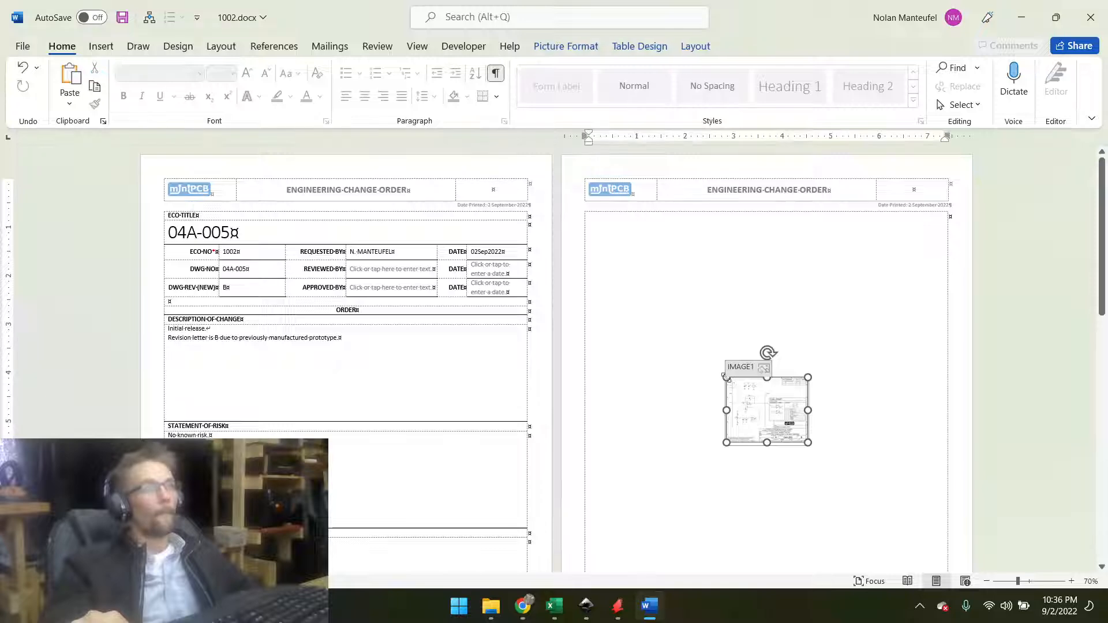
Enlarge the schematic image proportionally about its centre until it nearly fills the width of its table cell.
ctrl+drag(722, 371, 582, 269)
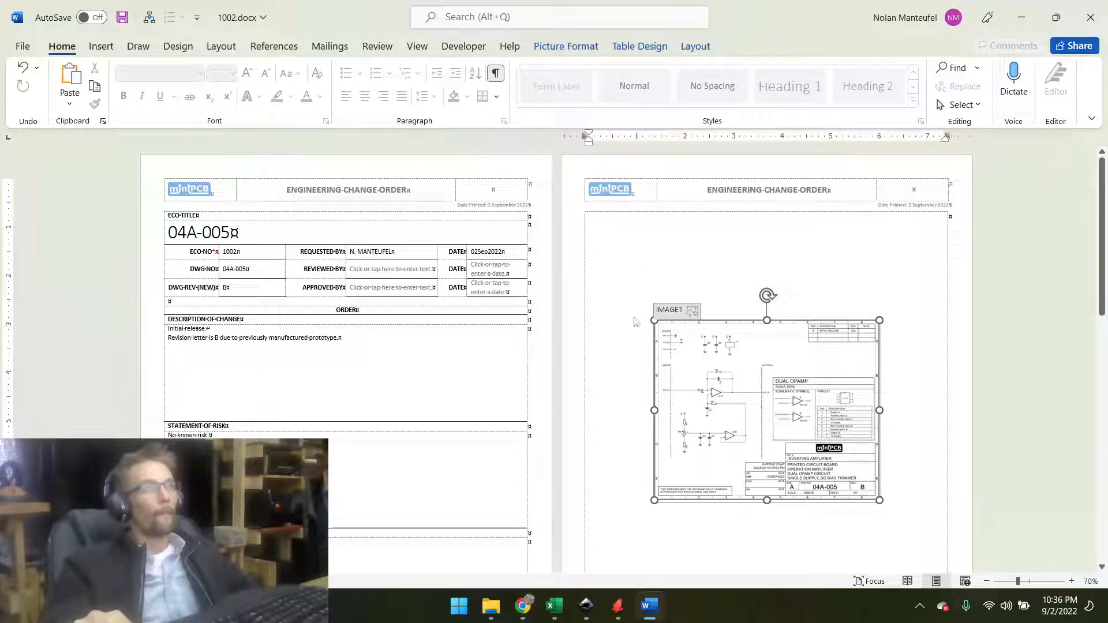
ctrl+drag(651, 320, 546, 230)
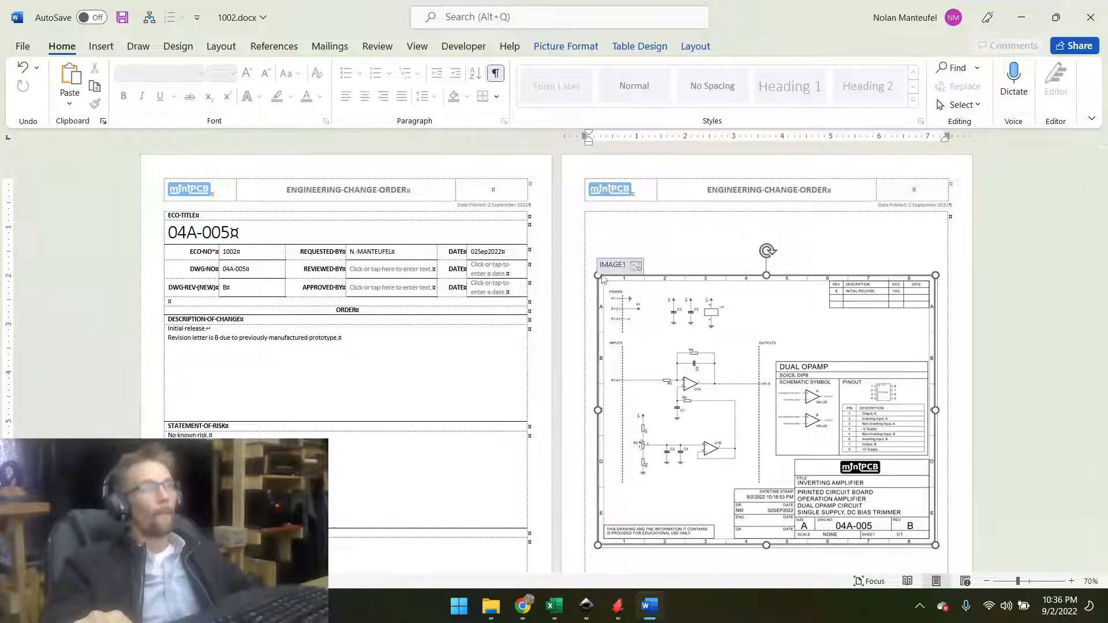
ctrl+drag(592, 271, 582, 264)
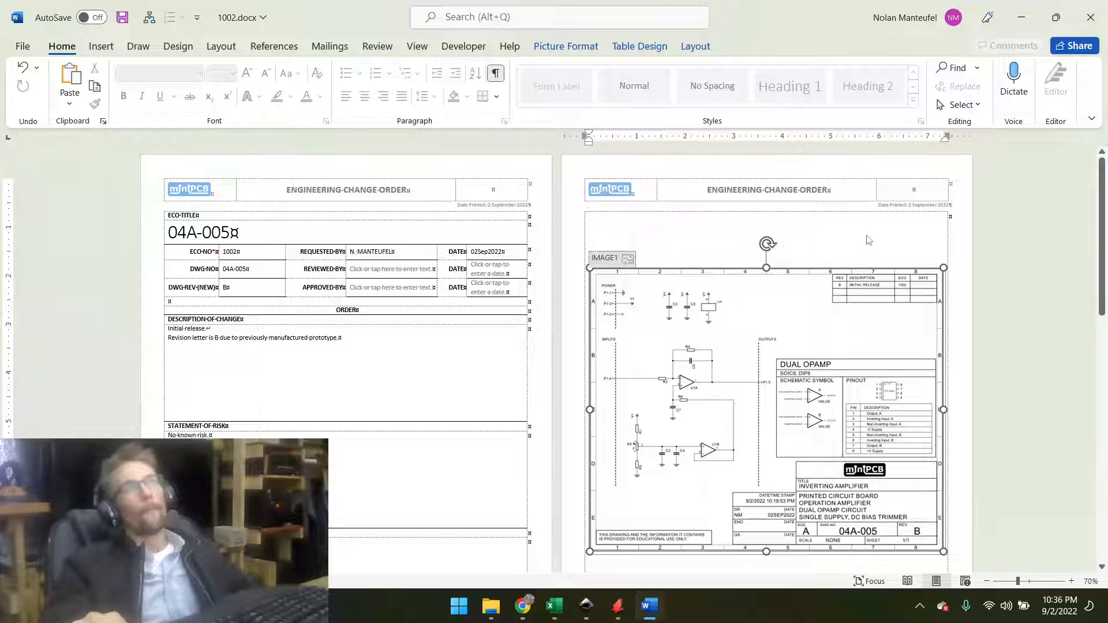
Caption the schematic image "02SEP2020 Schematic Draft", then save and close the 1002.docx change order.
scroll(845, 333, down, 5)
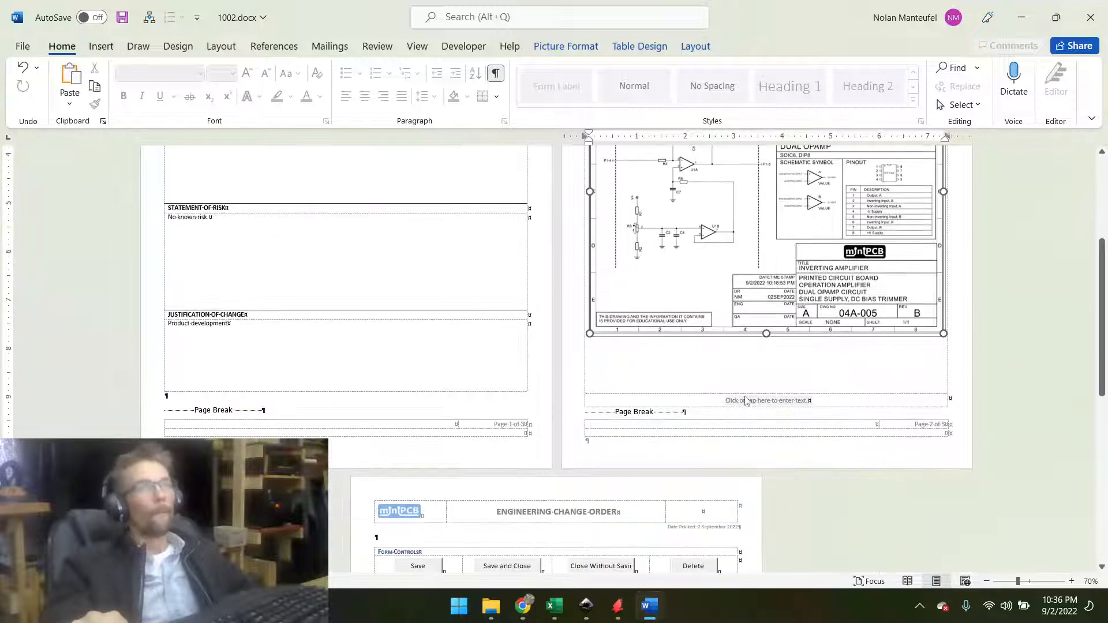
click(763, 410)
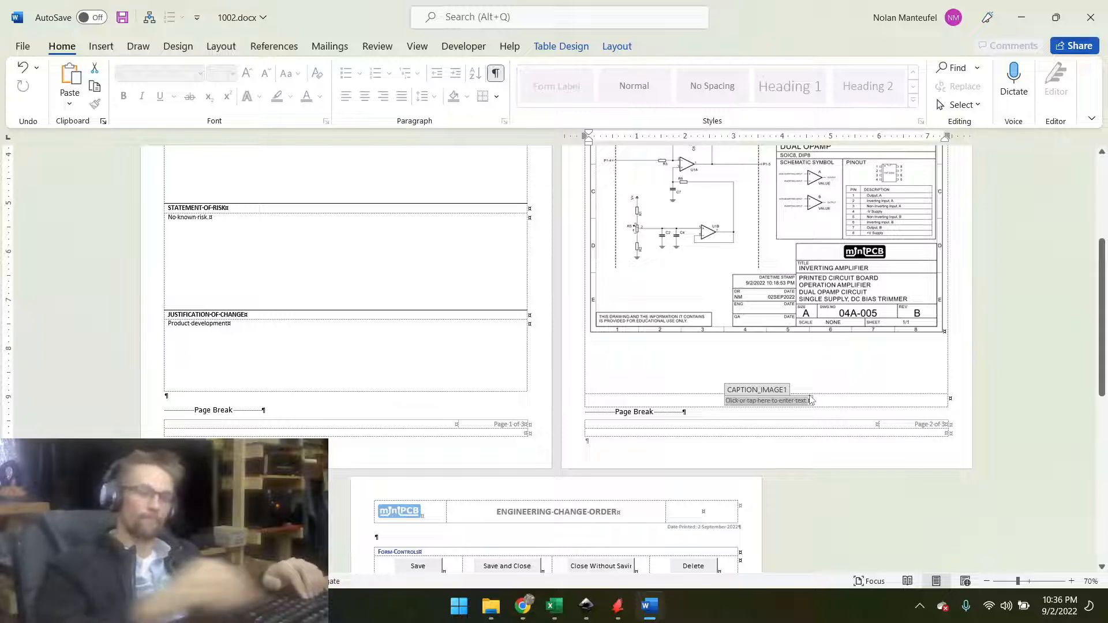
text(02S)
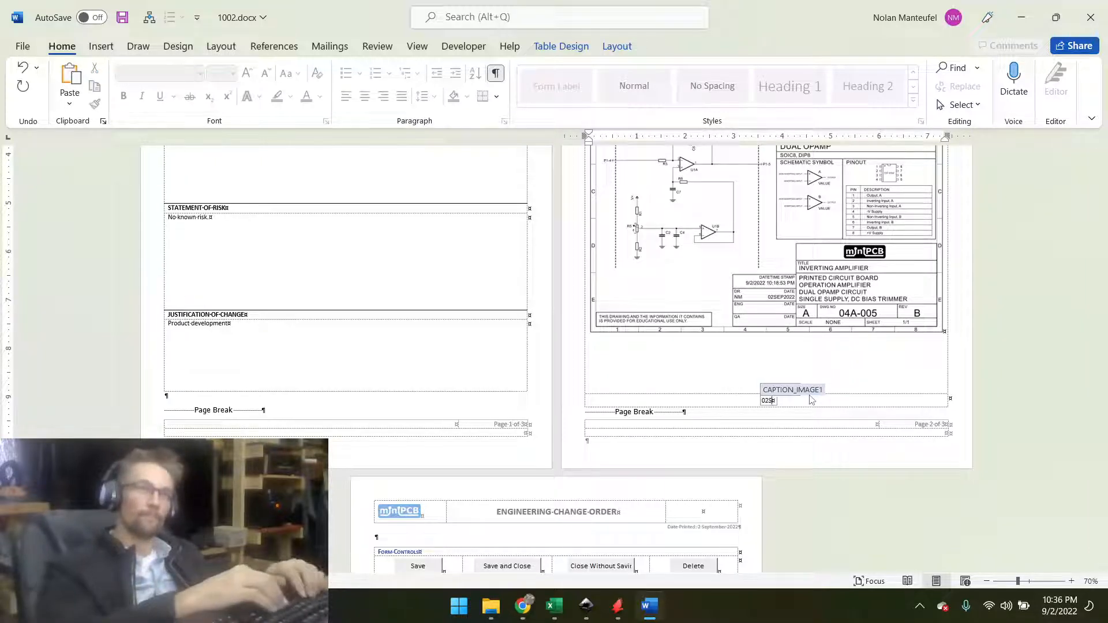
text(EPSCH)
key(BackSpace)
key(BackSpace)
key(BackSpace)
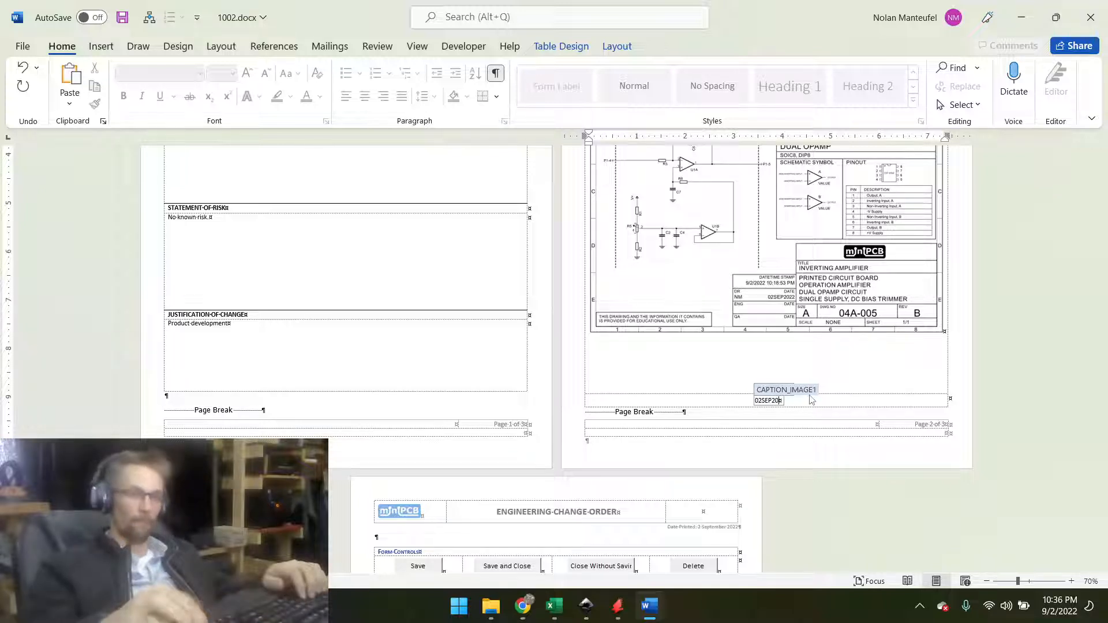
text(2020 SE)
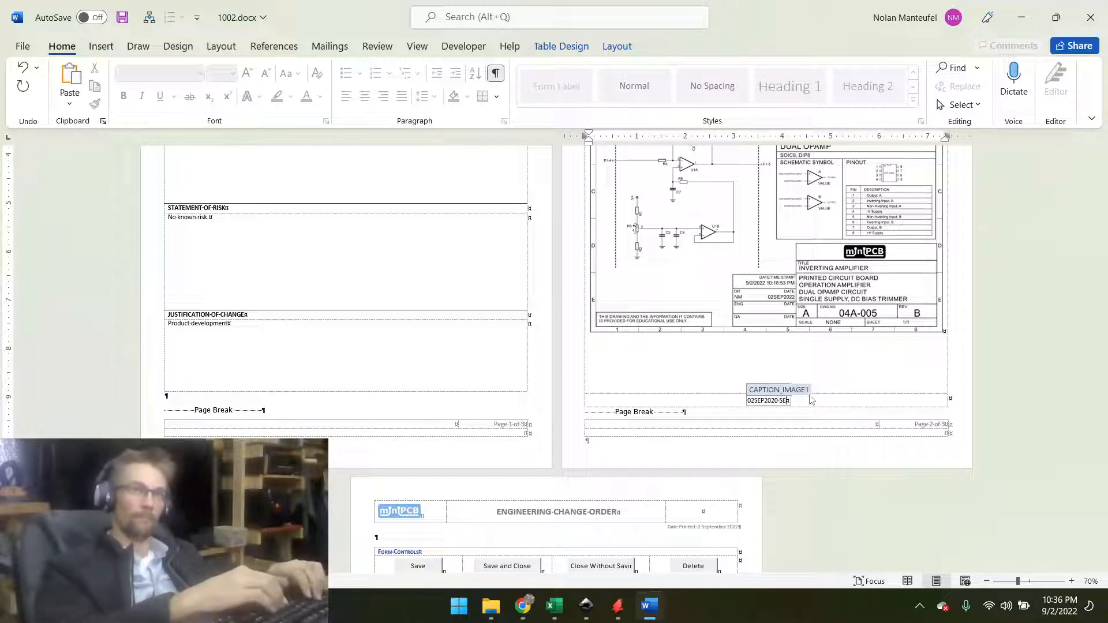
key(BackSpace)
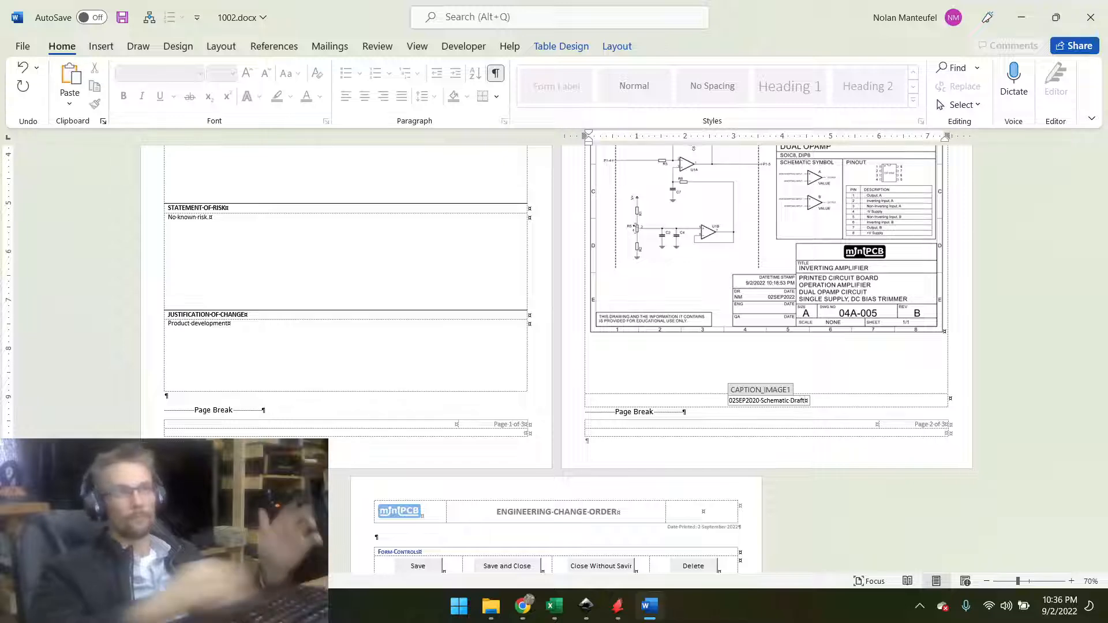
click(418, 565)
scroll(482, 398, down, 3)
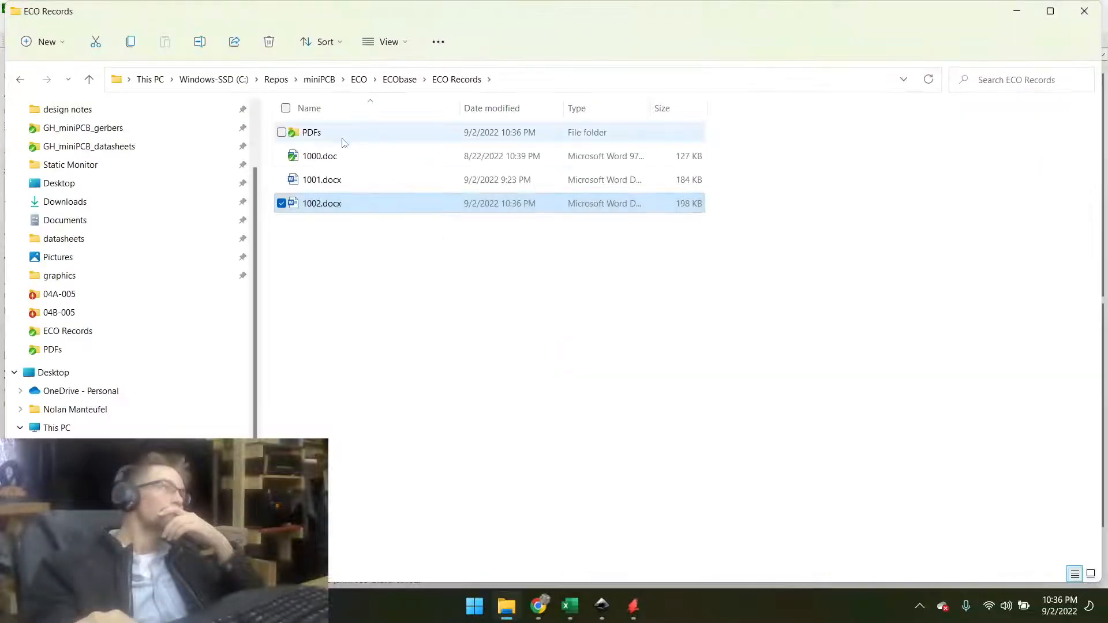
Open 1002_20220902223640.pdf from the PDFs subfolder of ECO Records and check its order details and schematic page.
click(326, 139)
double_click(326, 142)
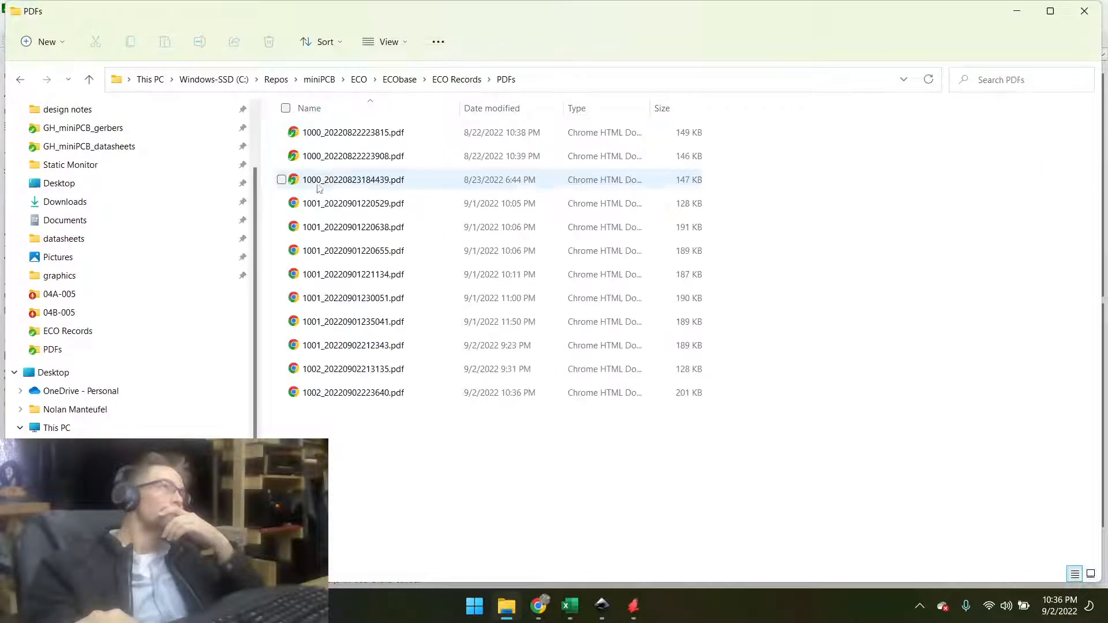
double_click(322, 393)
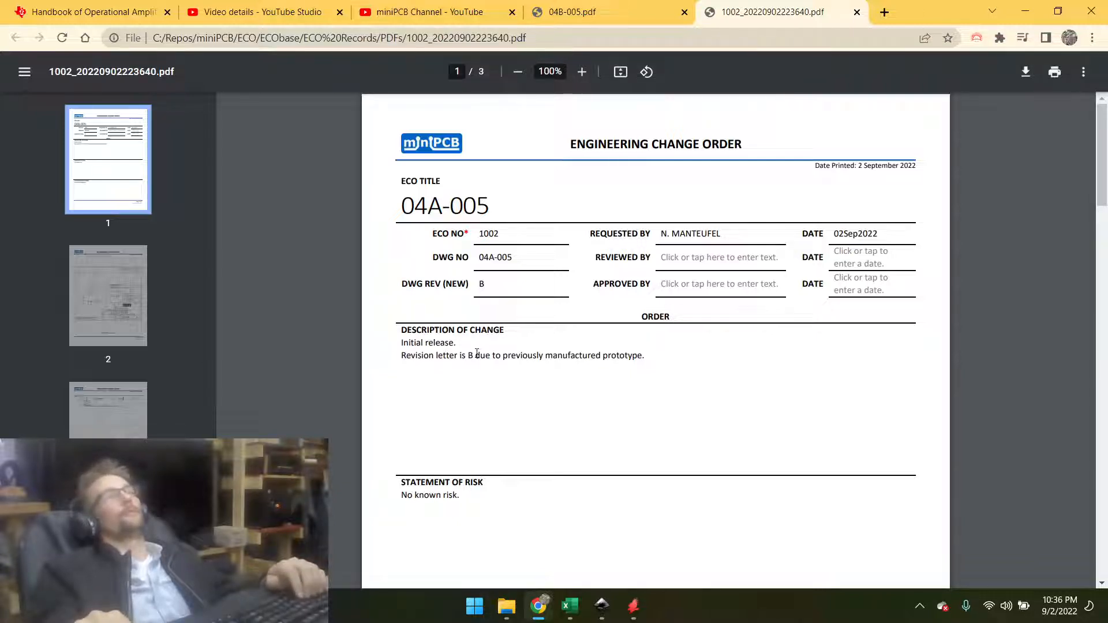
scroll(440, 240, down, 10)
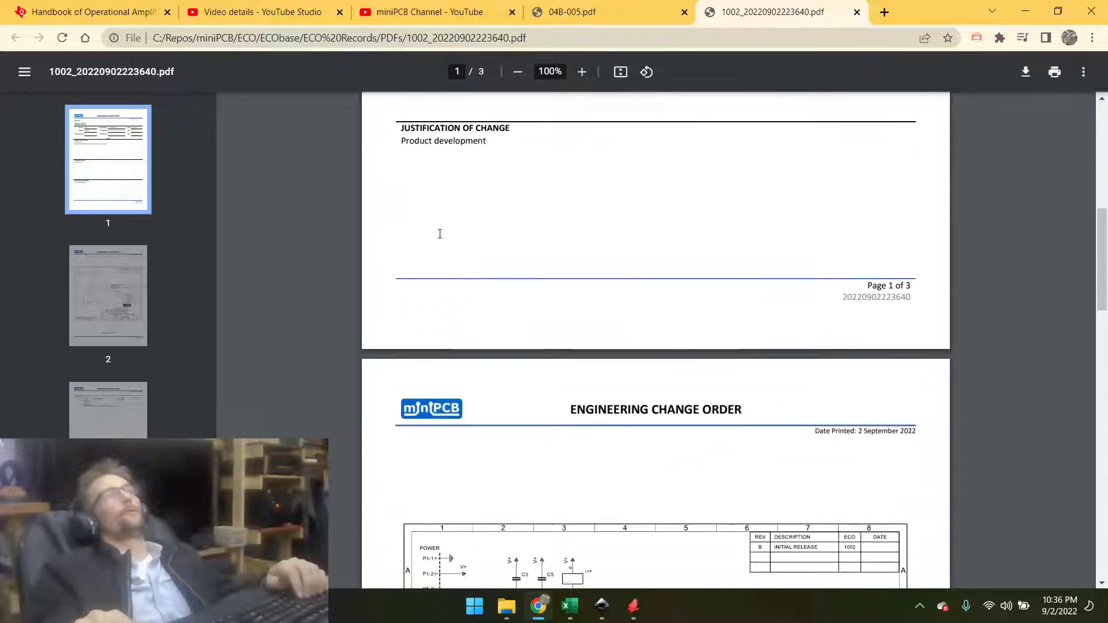
scroll(440, 234, down, 3)
scroll(568, 245, down, 1)
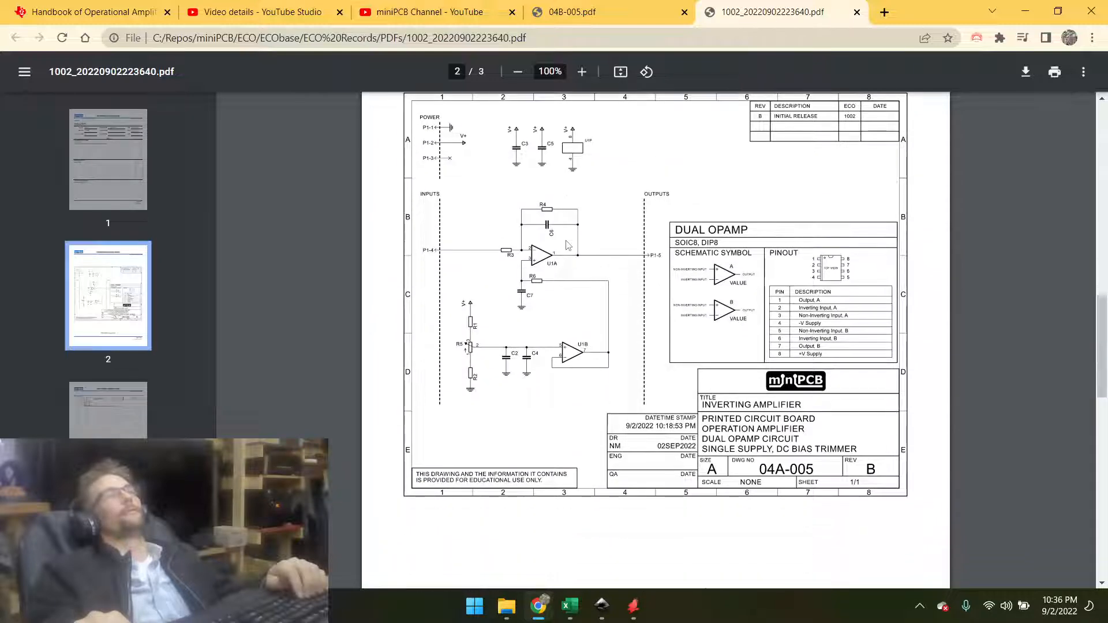
scroll(567, 244, up, 1)
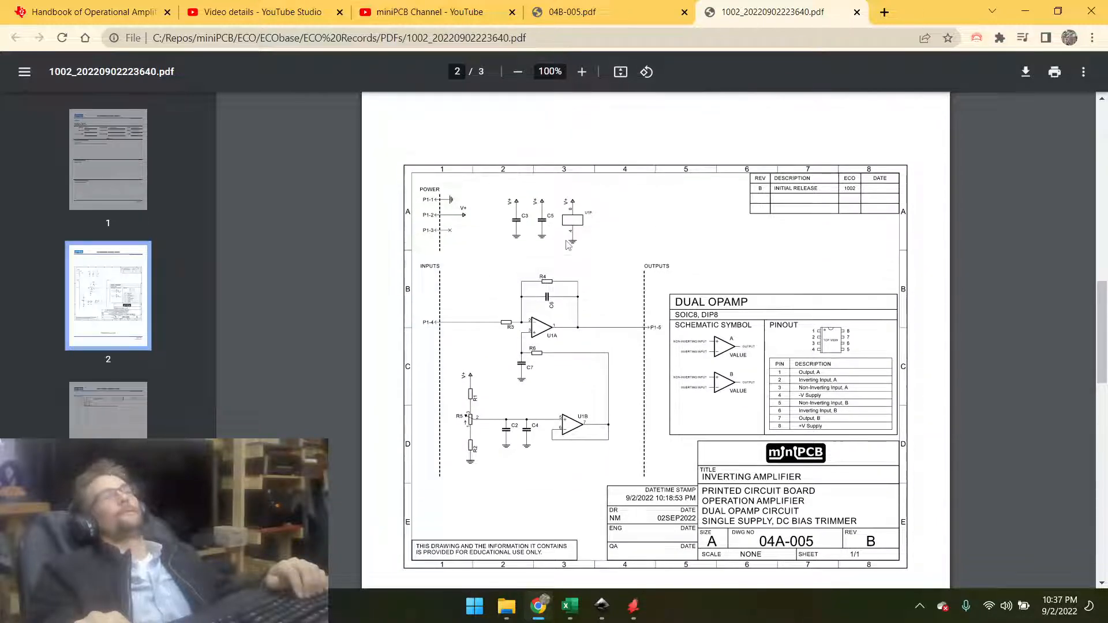